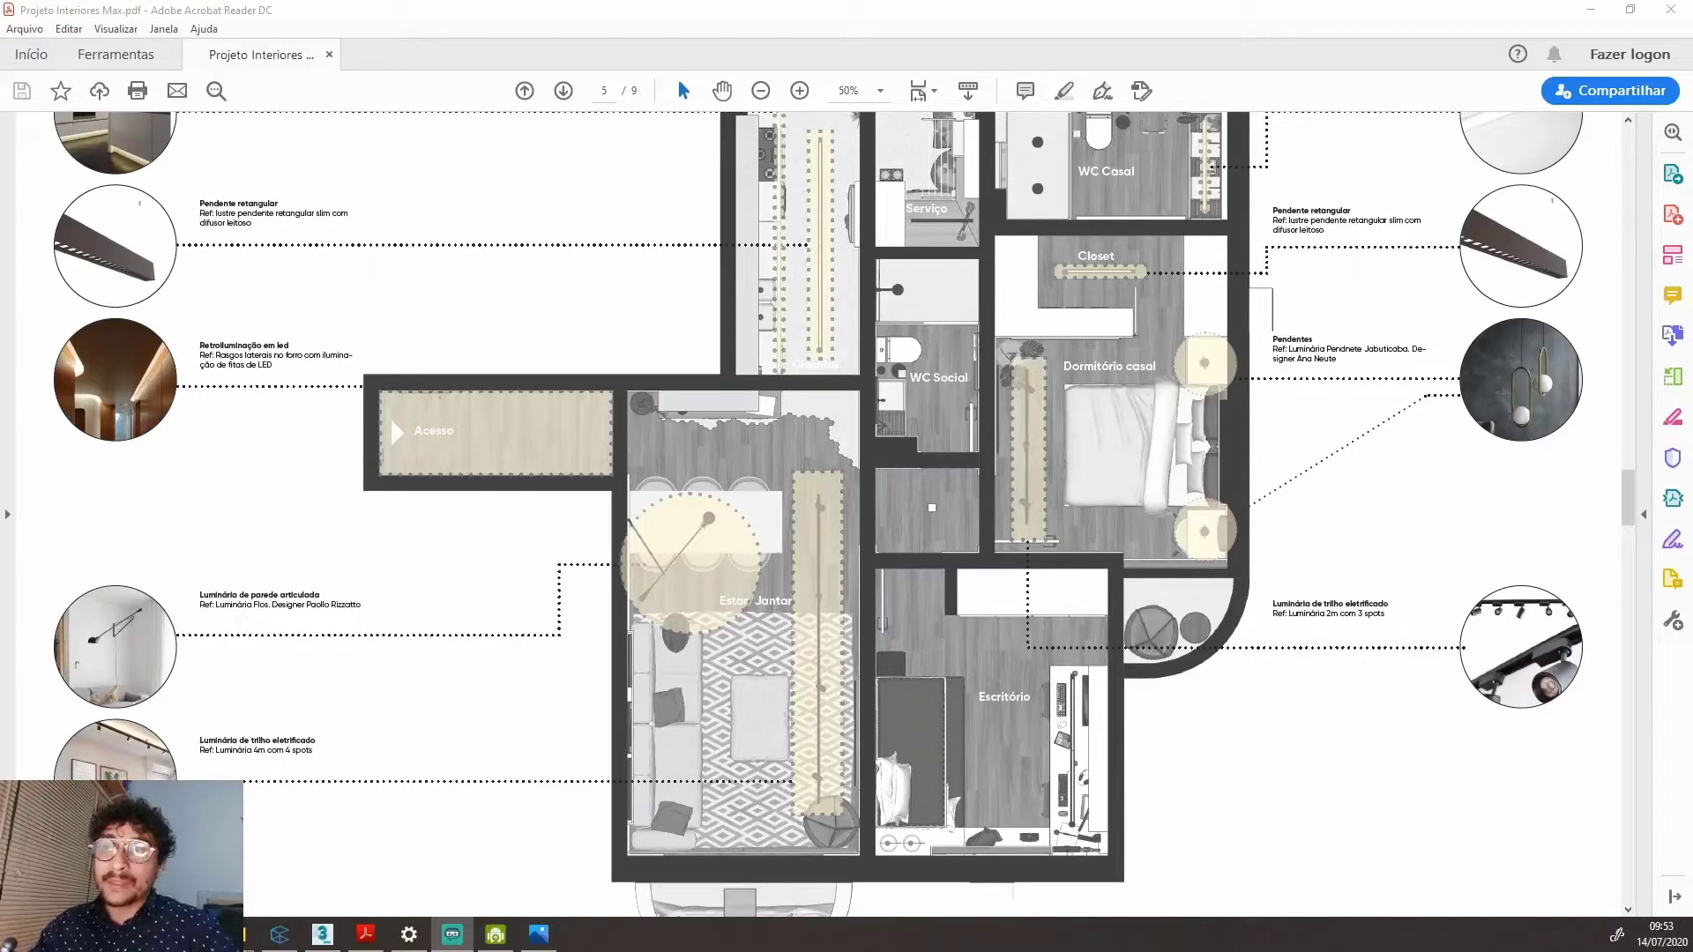
Enlarge page 5 of the lighting plan to 100% and examine the pendant lights specified for the double bedroom.
scroll(1535, 399, up, 2)
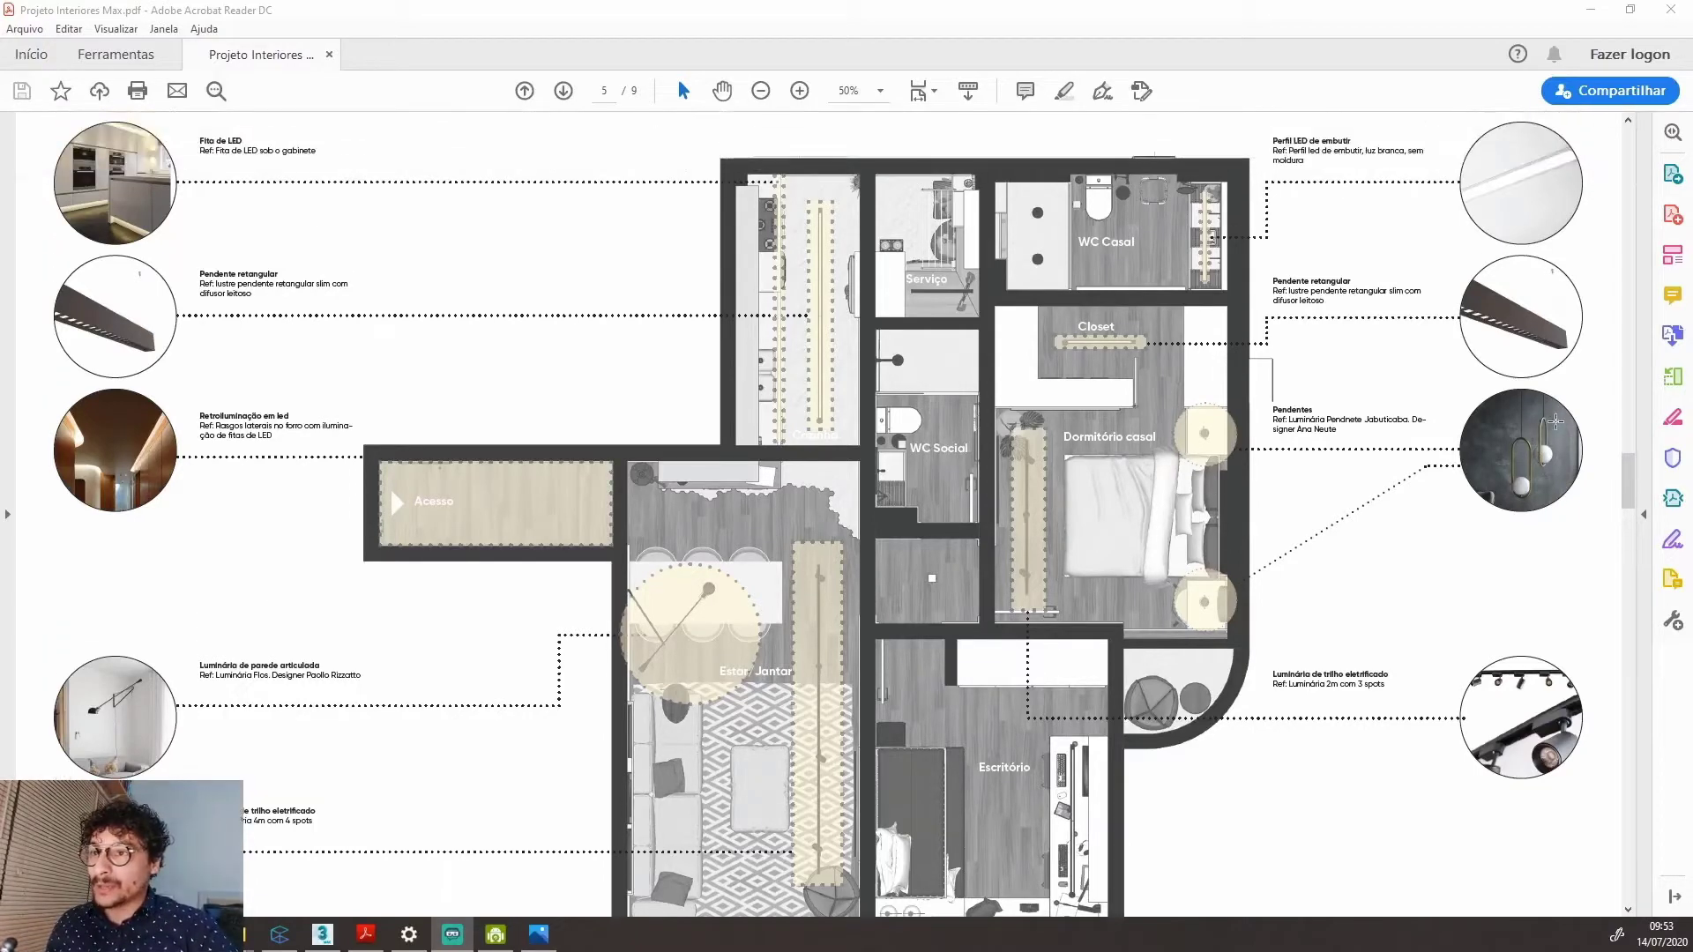
scroll(1556, 421, down, 1)
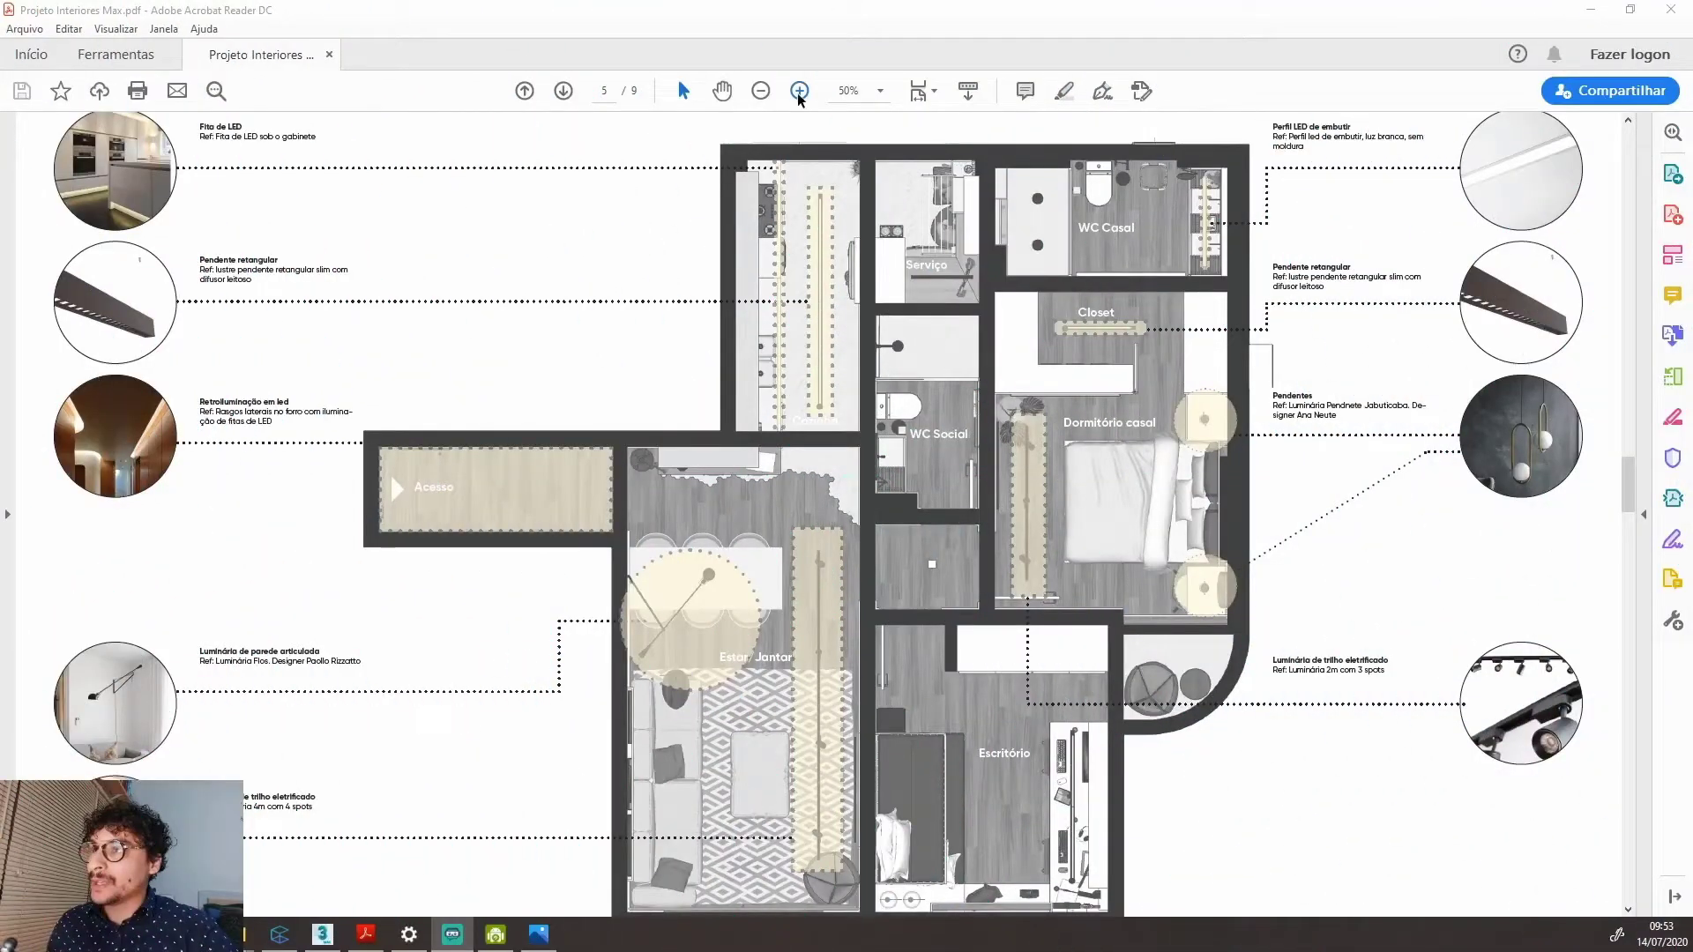
click(800, 91)
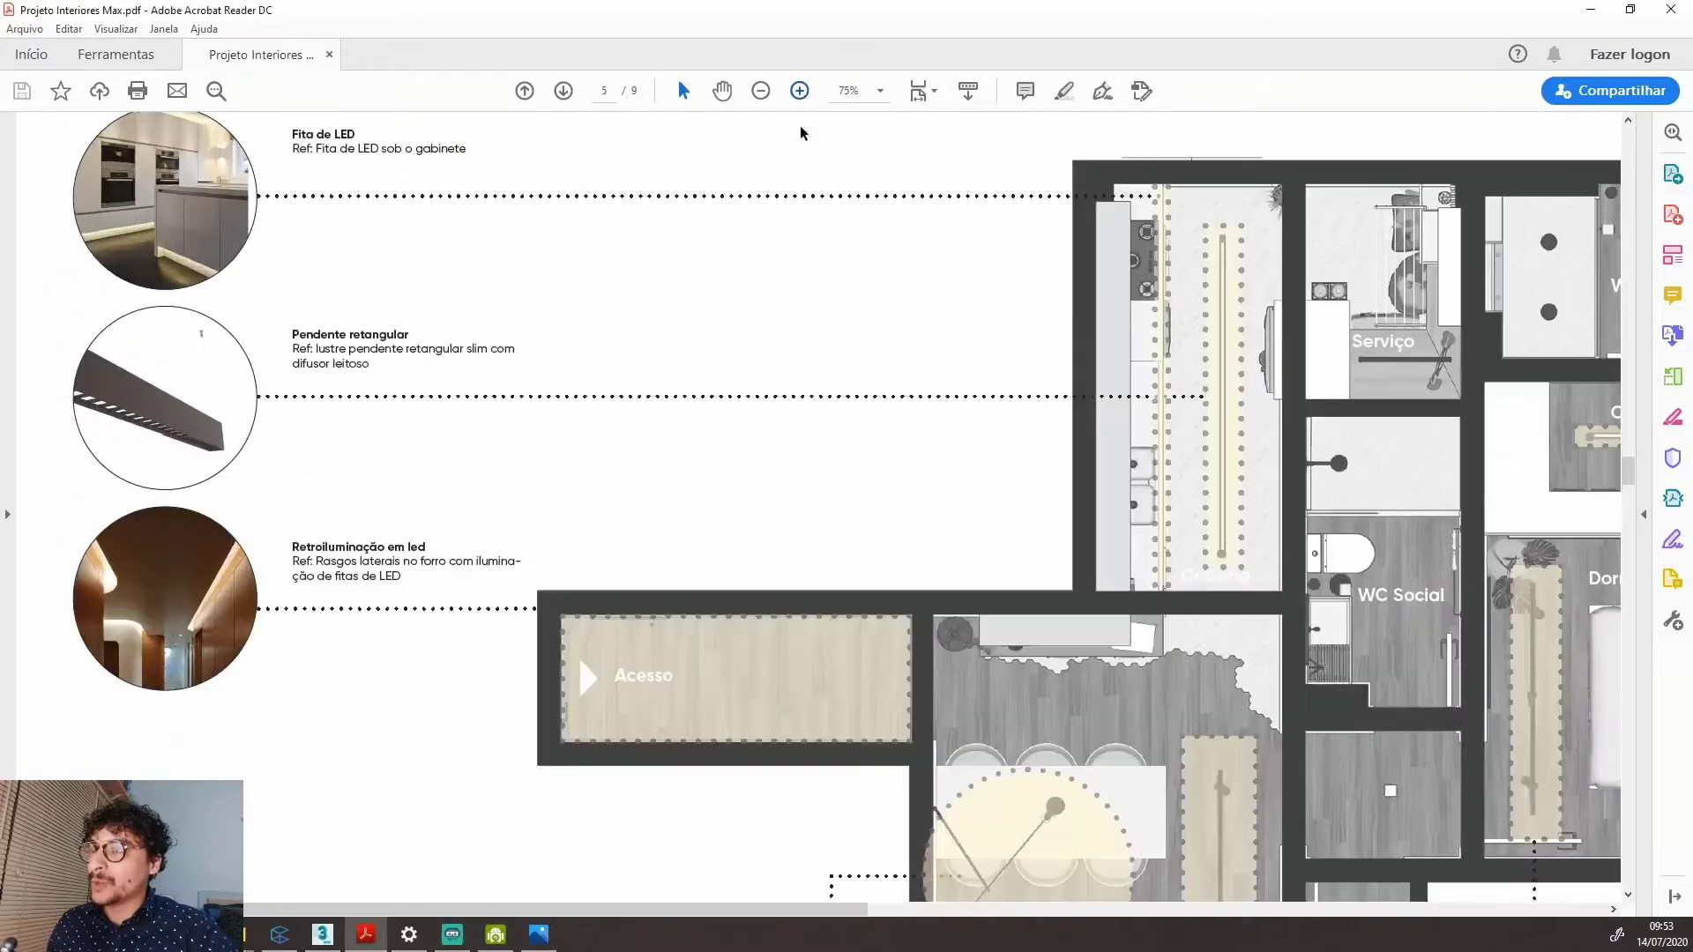
click(800, 91)
click(800, 90)
drag(767, 910, 1451, 918)
scroll(1405, 831, down, 2)
scroll(1405, 830, right, 2)
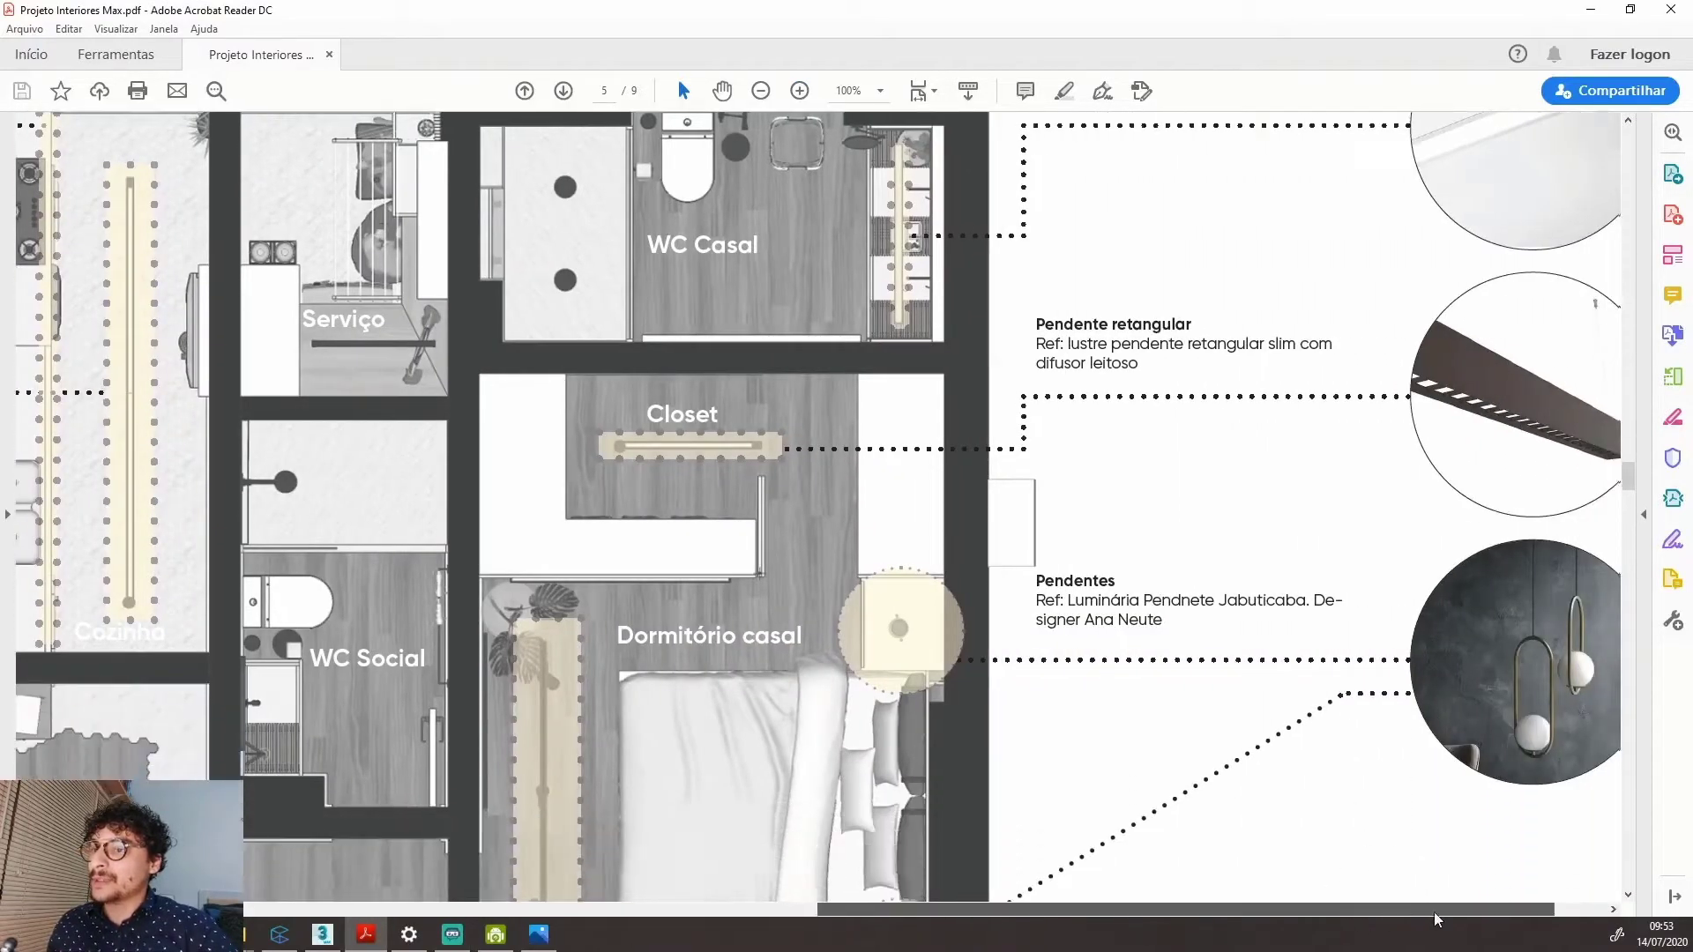
scroll(1542, 755, down, 4)
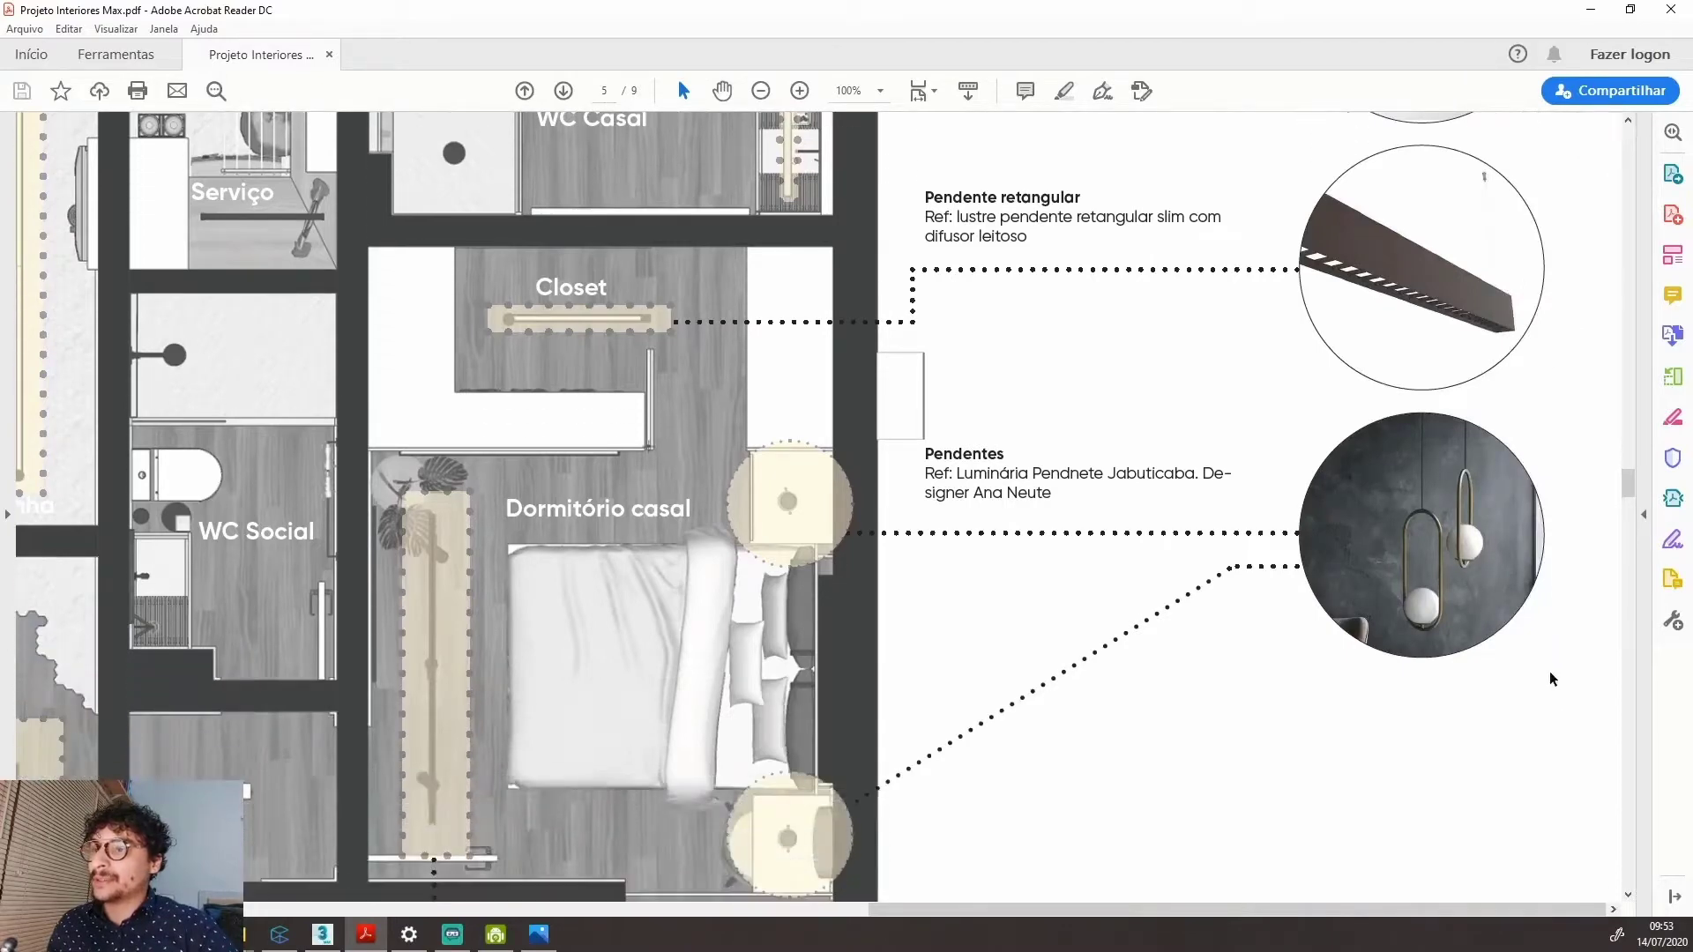
Circle the Pendentes reference photo and trace one pendant's cord and oval frame with temporary red marks, clearing them at the end.
mouse_move(1371, 317)
mouse_down()
mouse_move(1320, 338)
mouse_move(1563, 494)
mouse_move(1588, 446)
mouse_up()
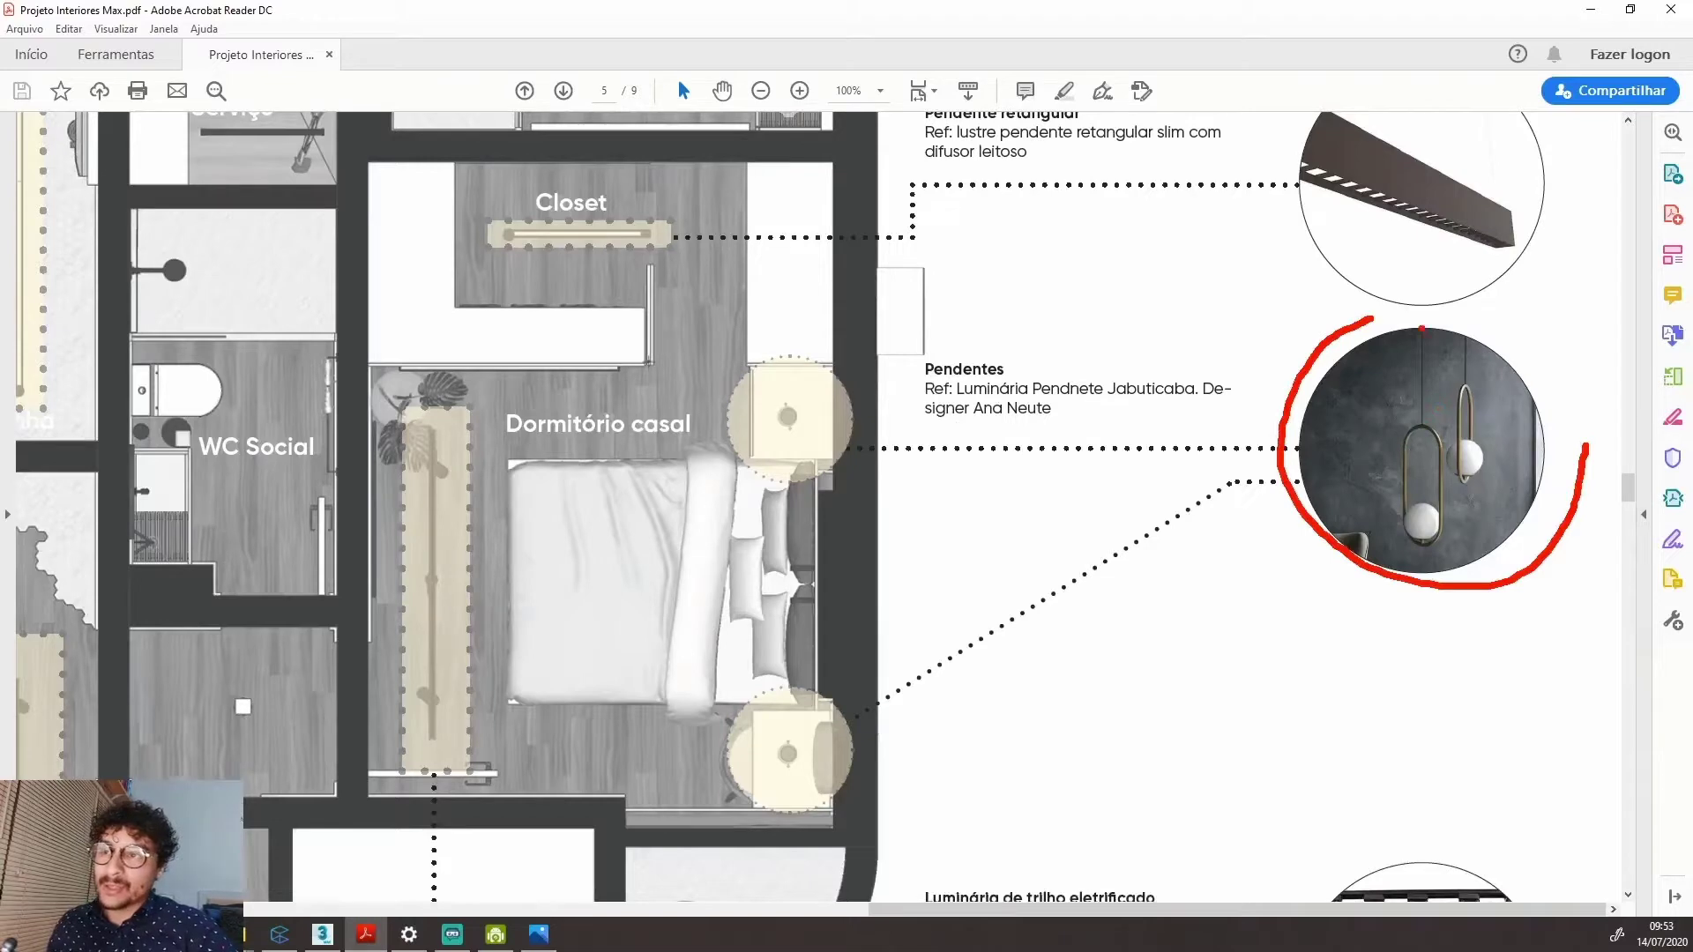
drag(1422, 329, 1417, 385)
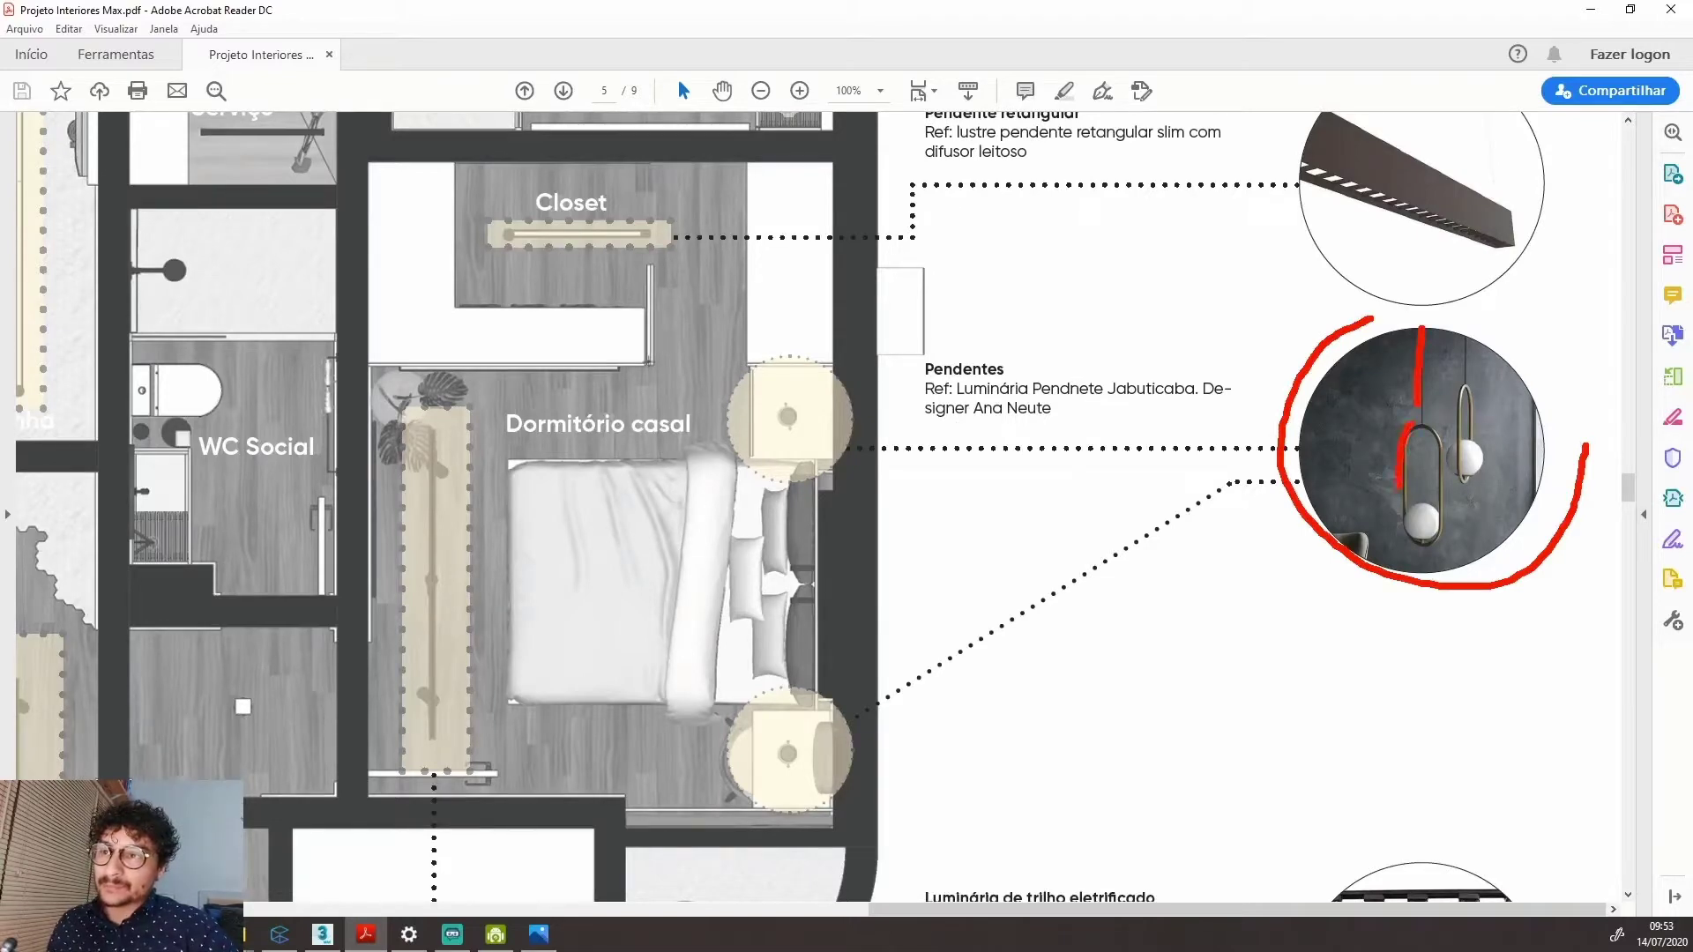
drag(1445, 508, 1448, 440)
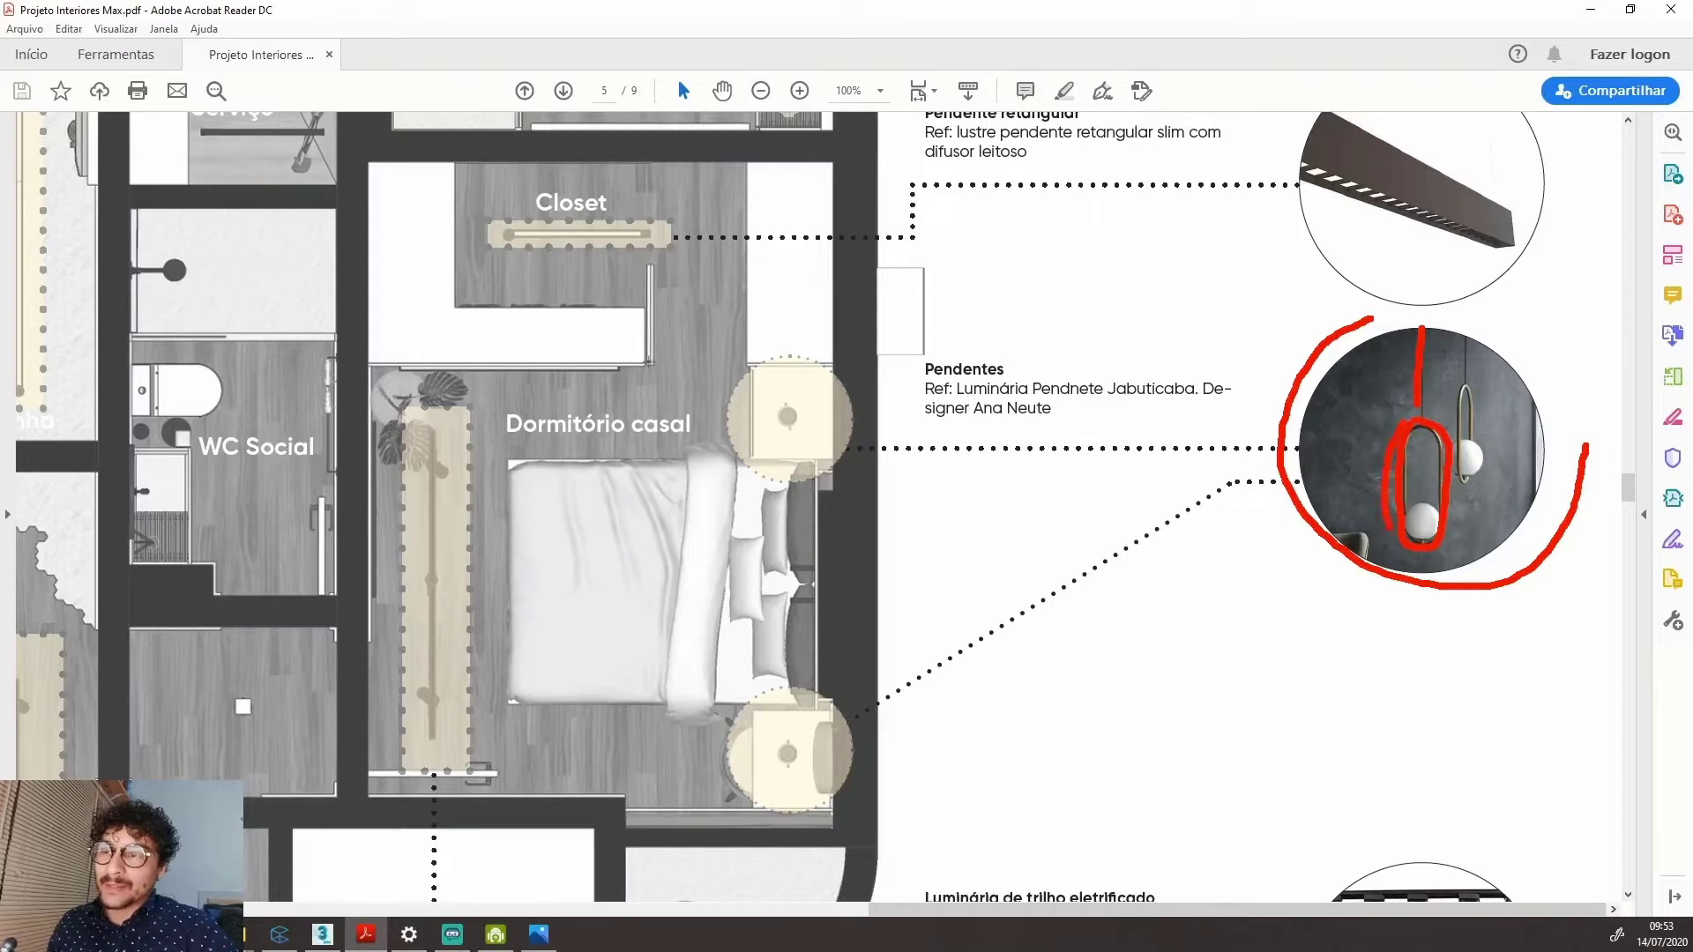
key(Escape)
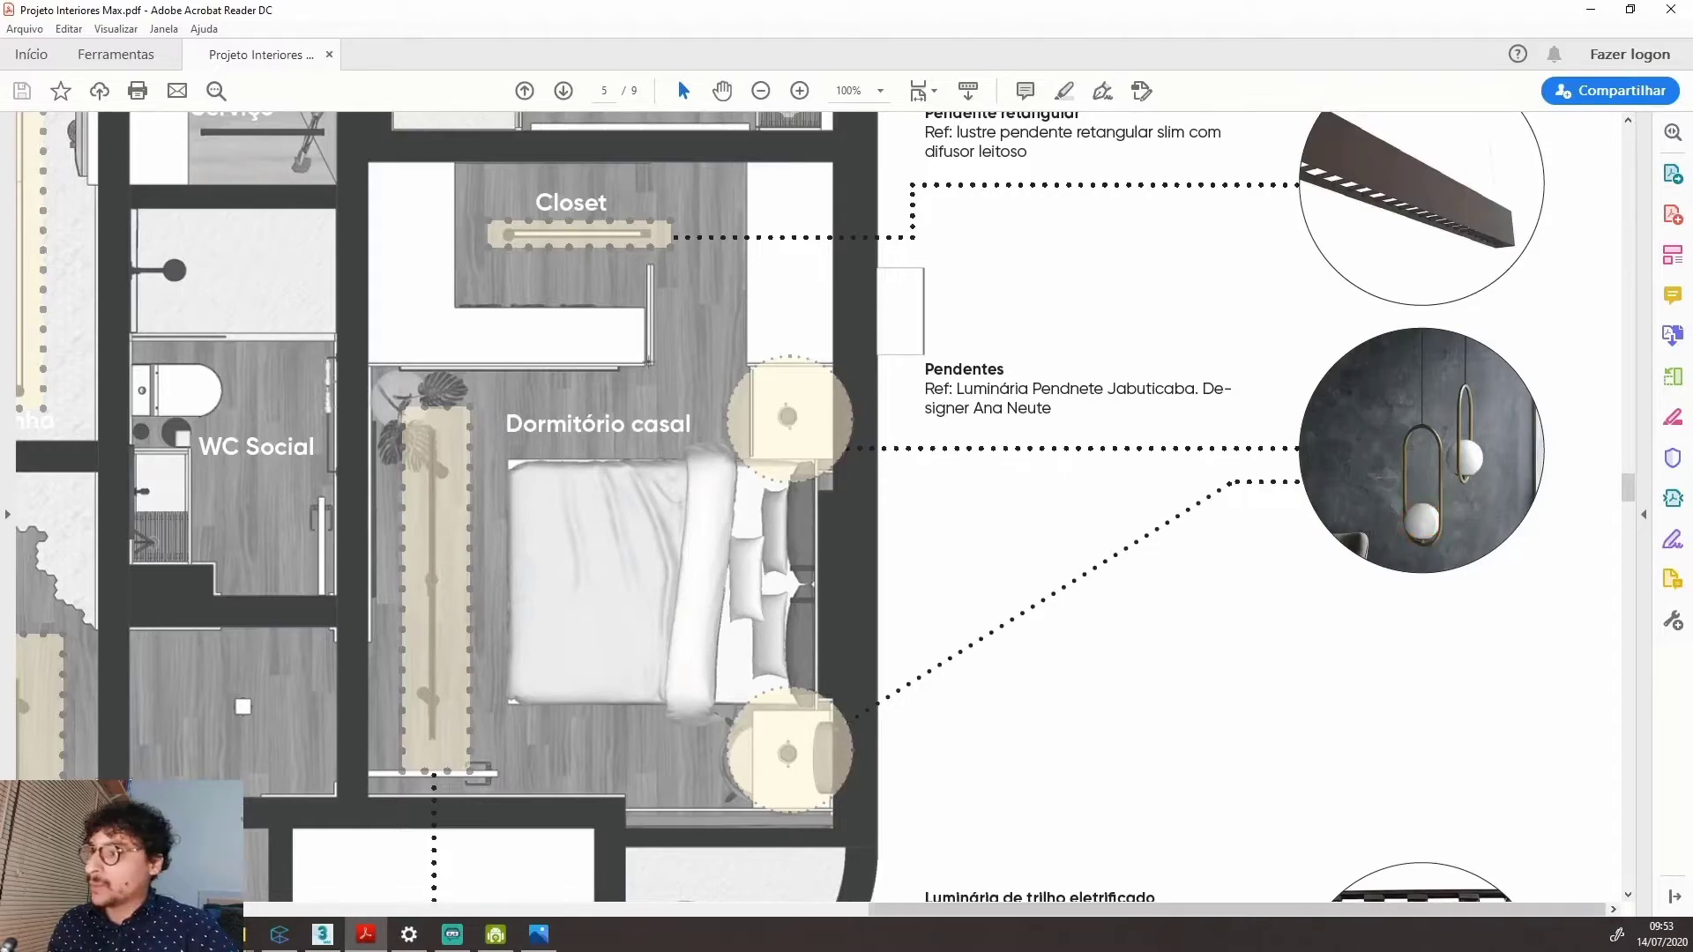
Switch to Photos and mark the globe and cord in Luminaria Mila Jabuticaba.jpg temporarily, clearing the marks at the end.
click(538, 934)
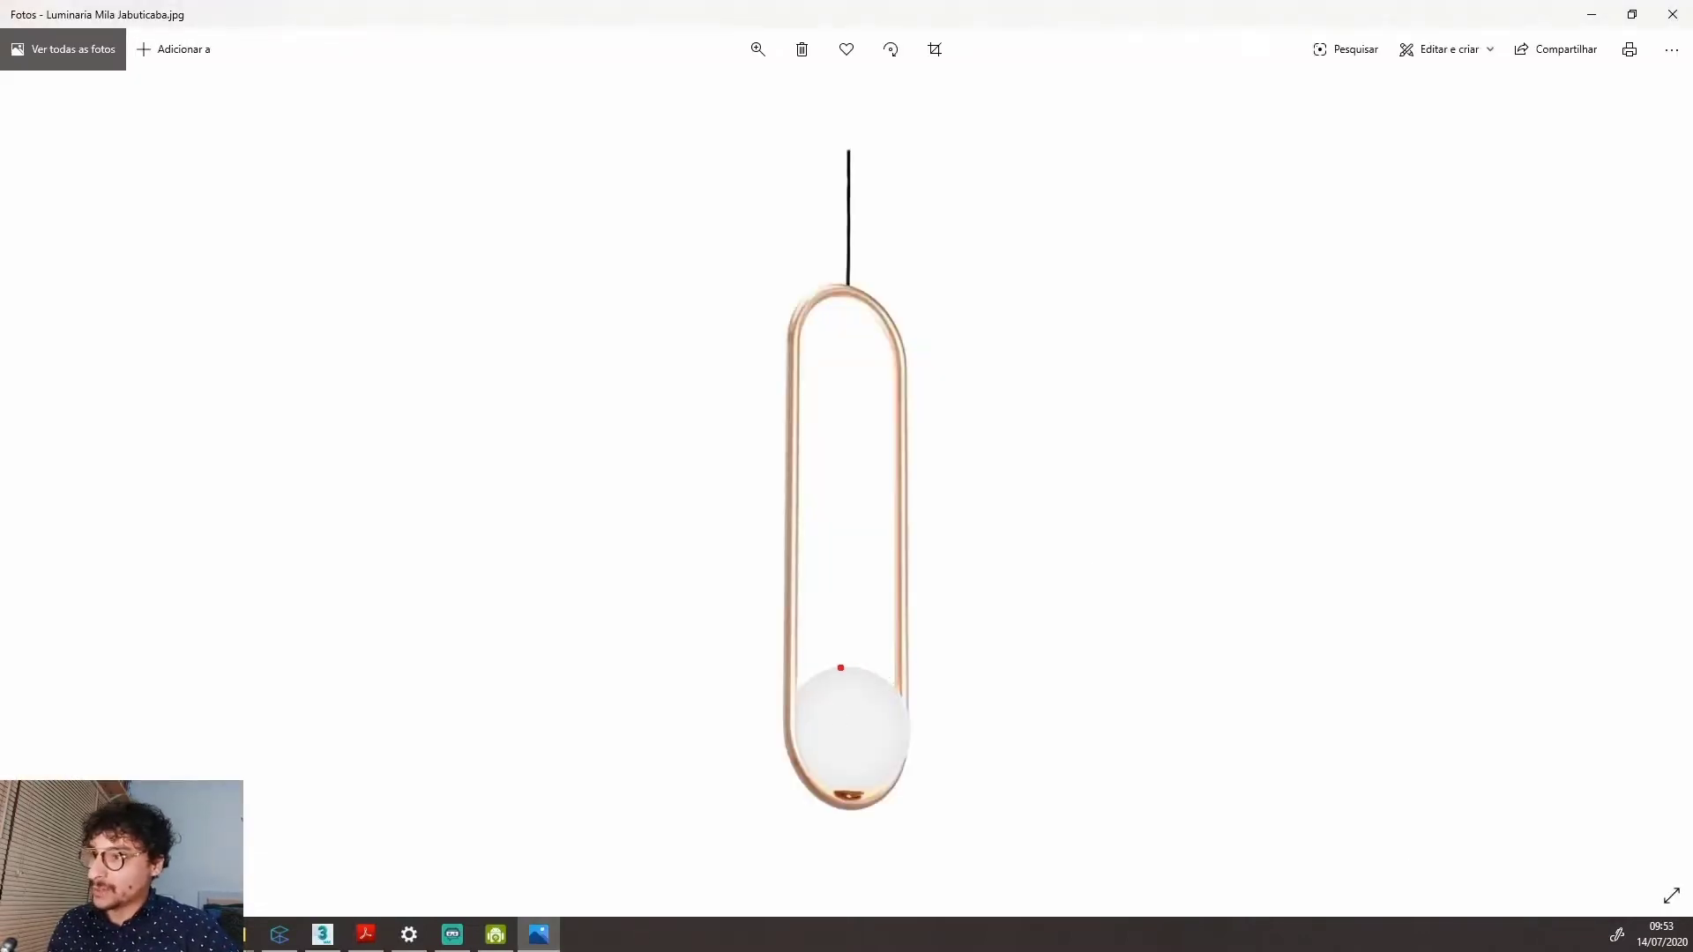
mouse_move(840, 668)
mouse_down()
mouse_move(905, 705)
mouse_move(901, 752)
mouse_up()
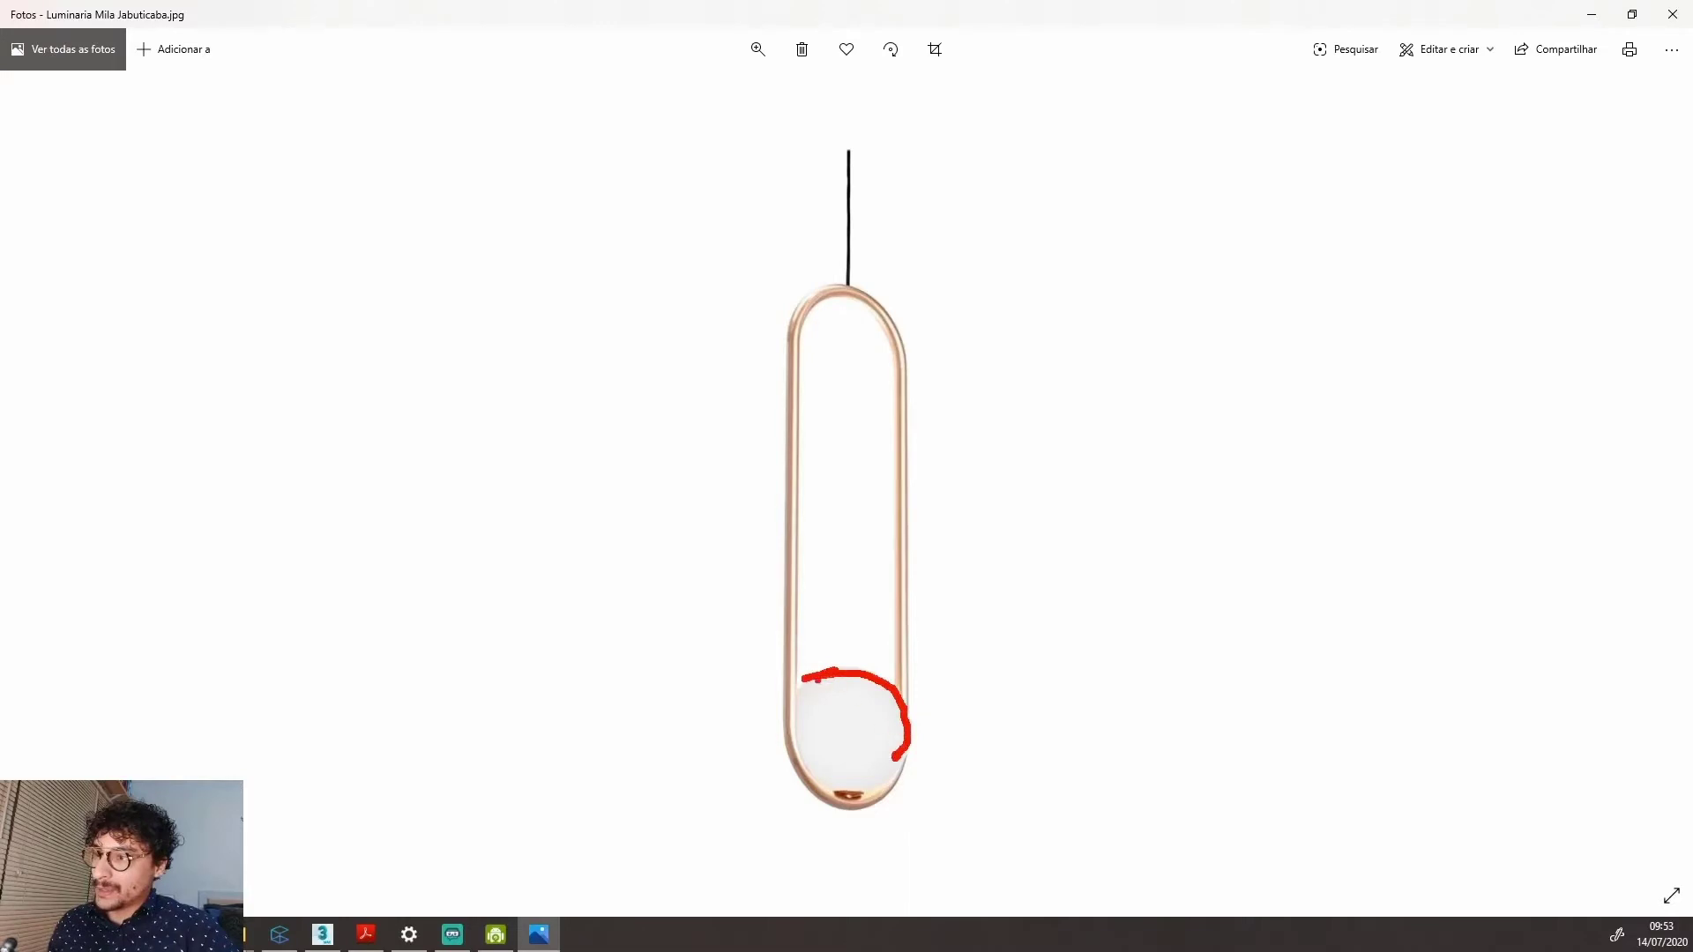
drag(817, 681, 797, 702)
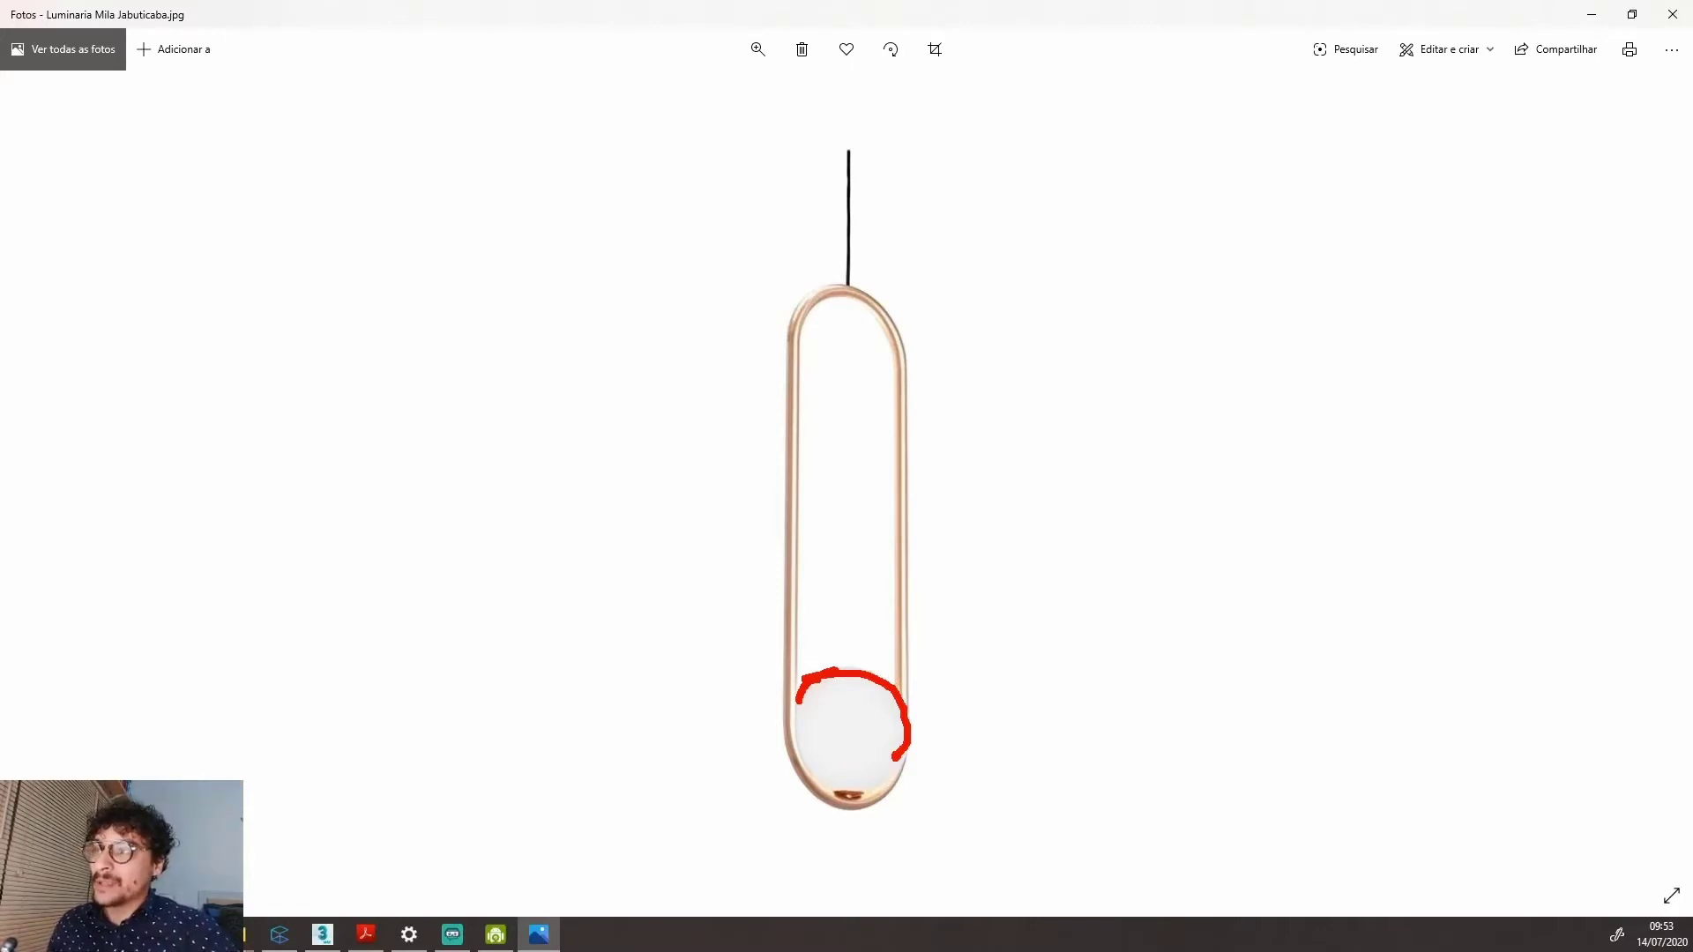
drag(842, 133, 850, 284)
key(Escape)
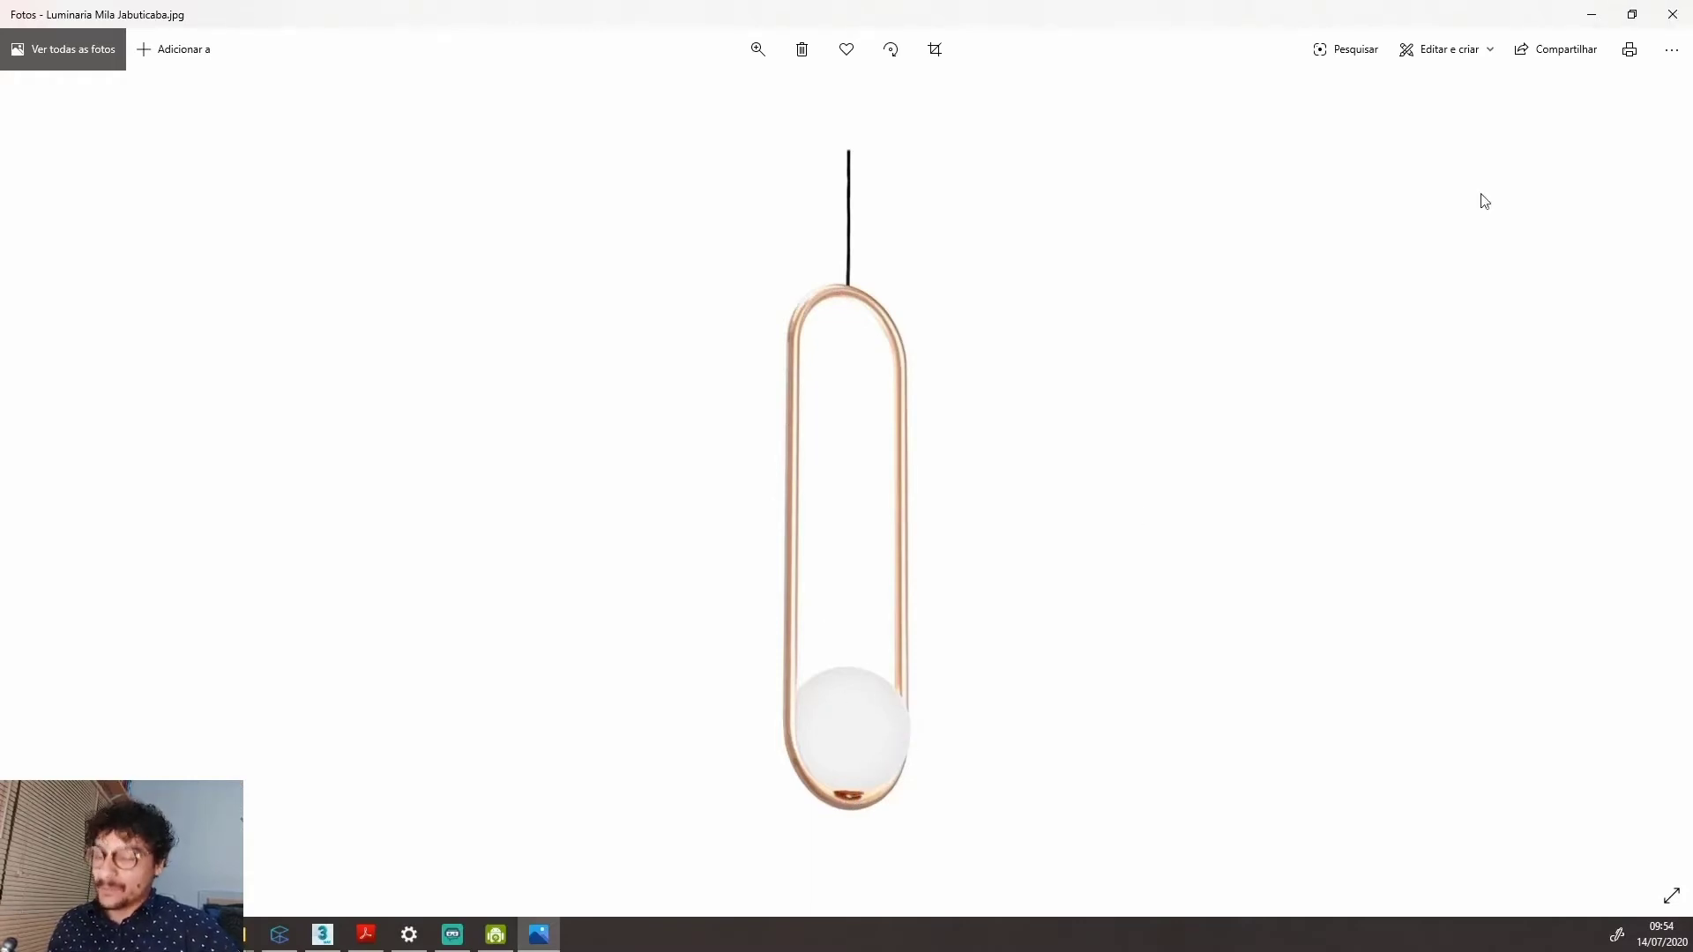
Show the reference image 23.jpg and temporarily mark the pendant's cord and ceiling canopy, clearing the marks at the end.
key(Right)
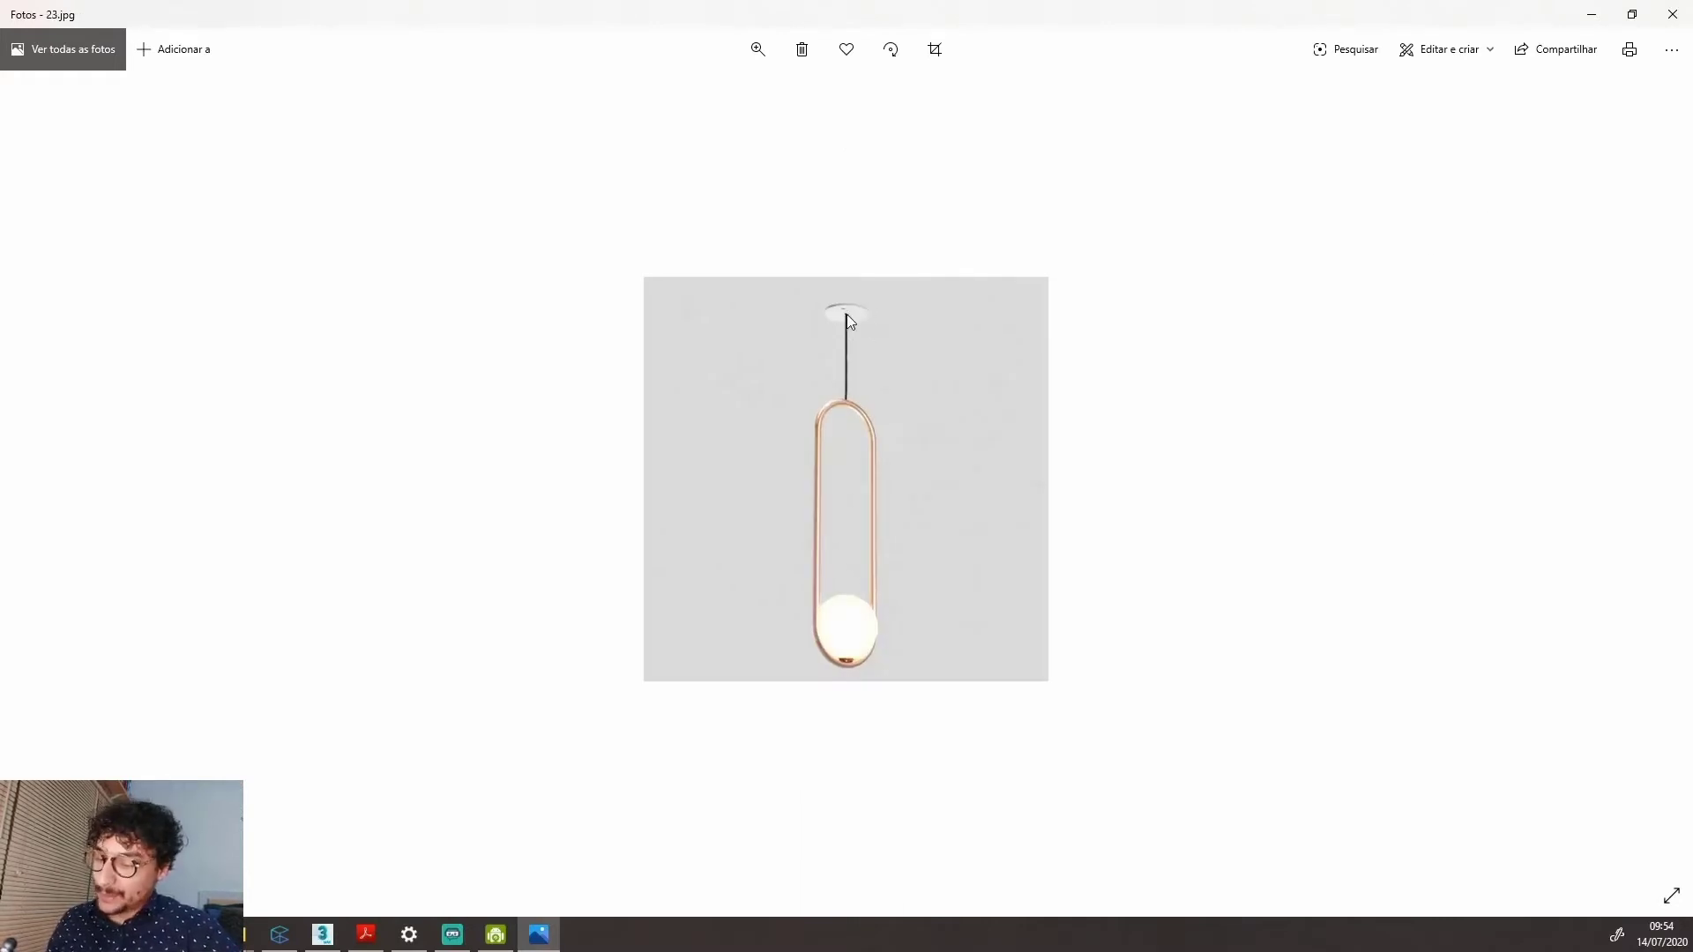
drag(851, 347, 852, 369)
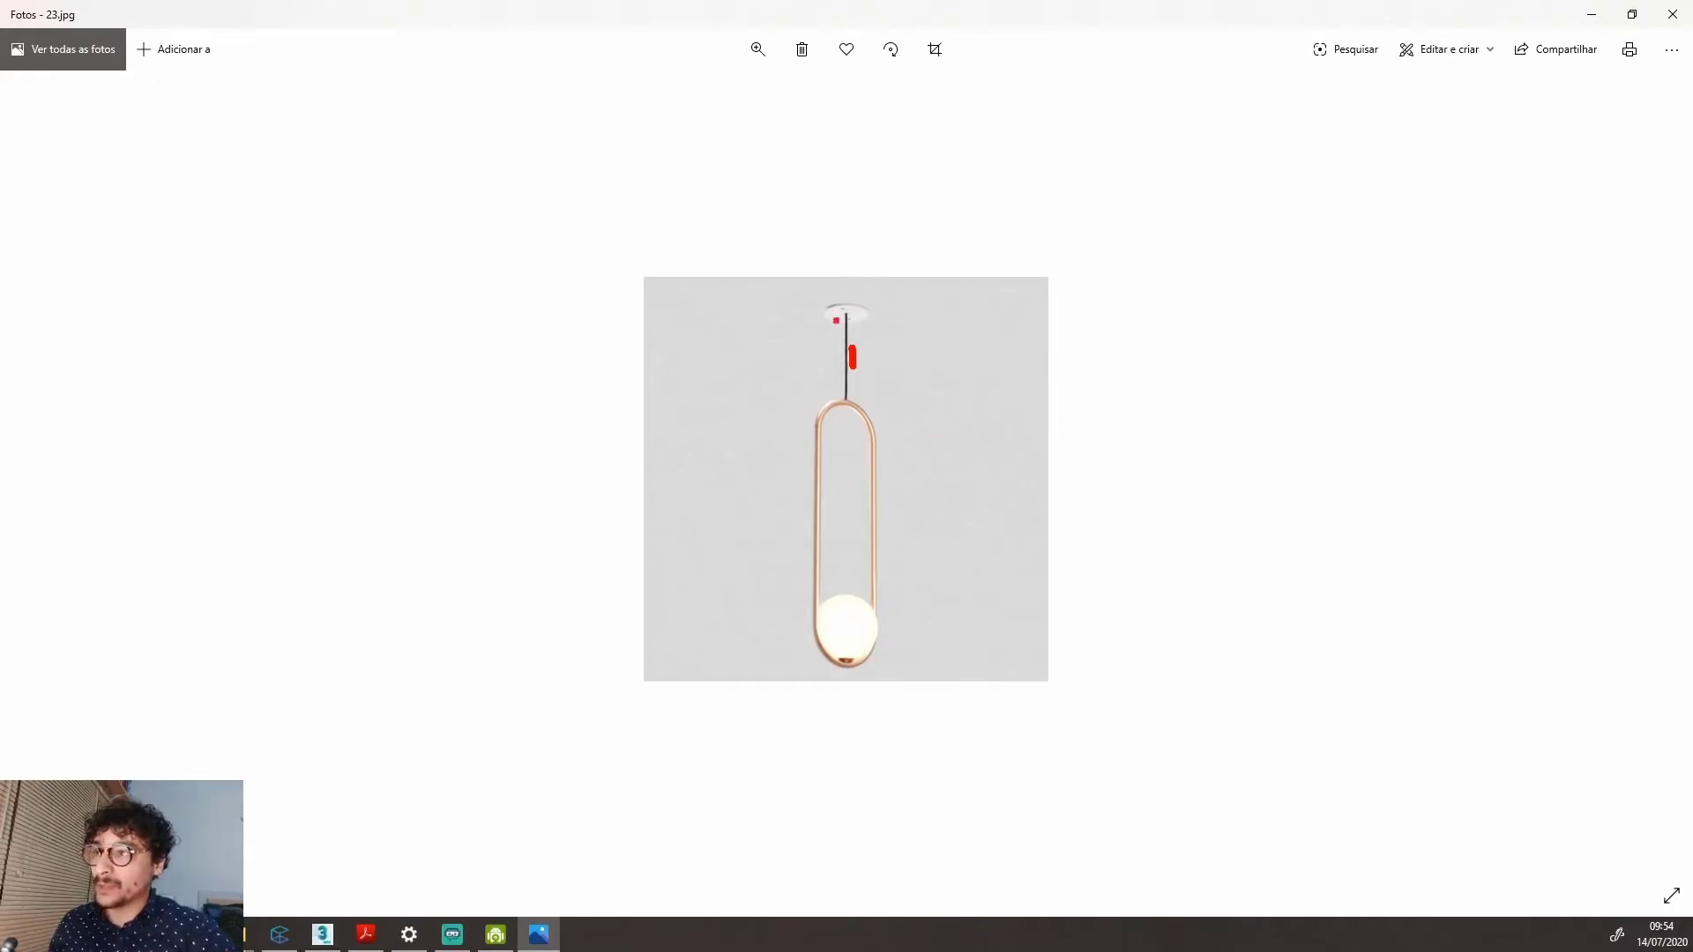
mouse_move(834, 306)
mouse_down()
mouse_move(871, 303)
mouse_move(874, 323)
mouse_move(815, 325)
mouse_move(846, 329)
mouse_up()
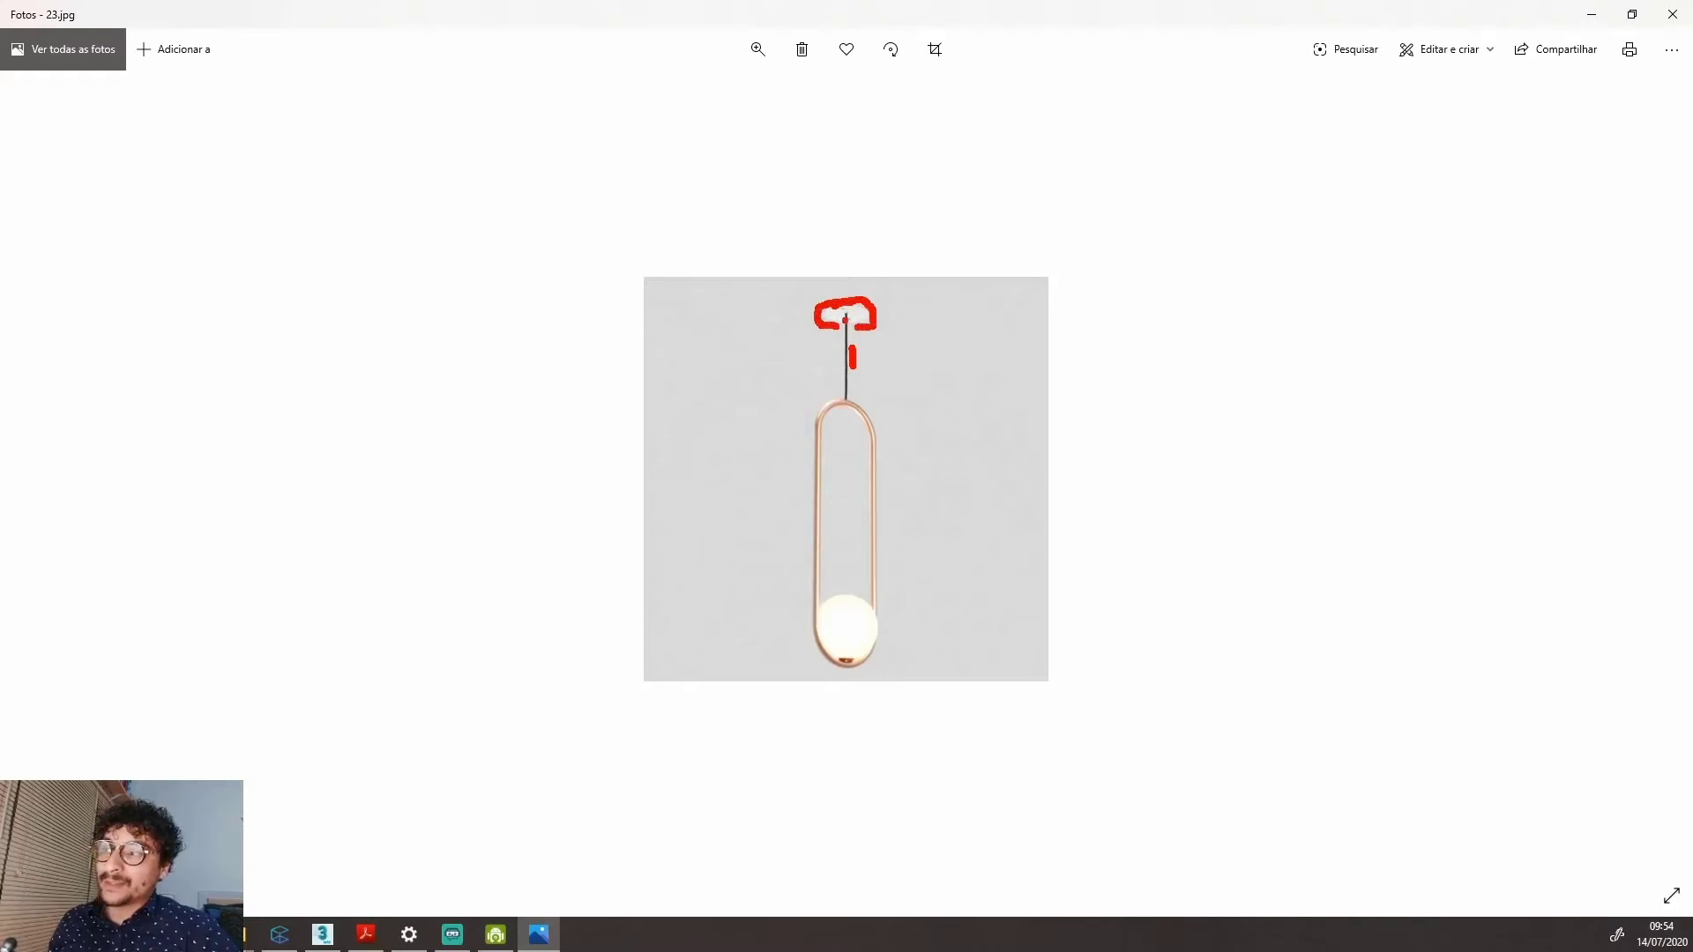
key(Escape)
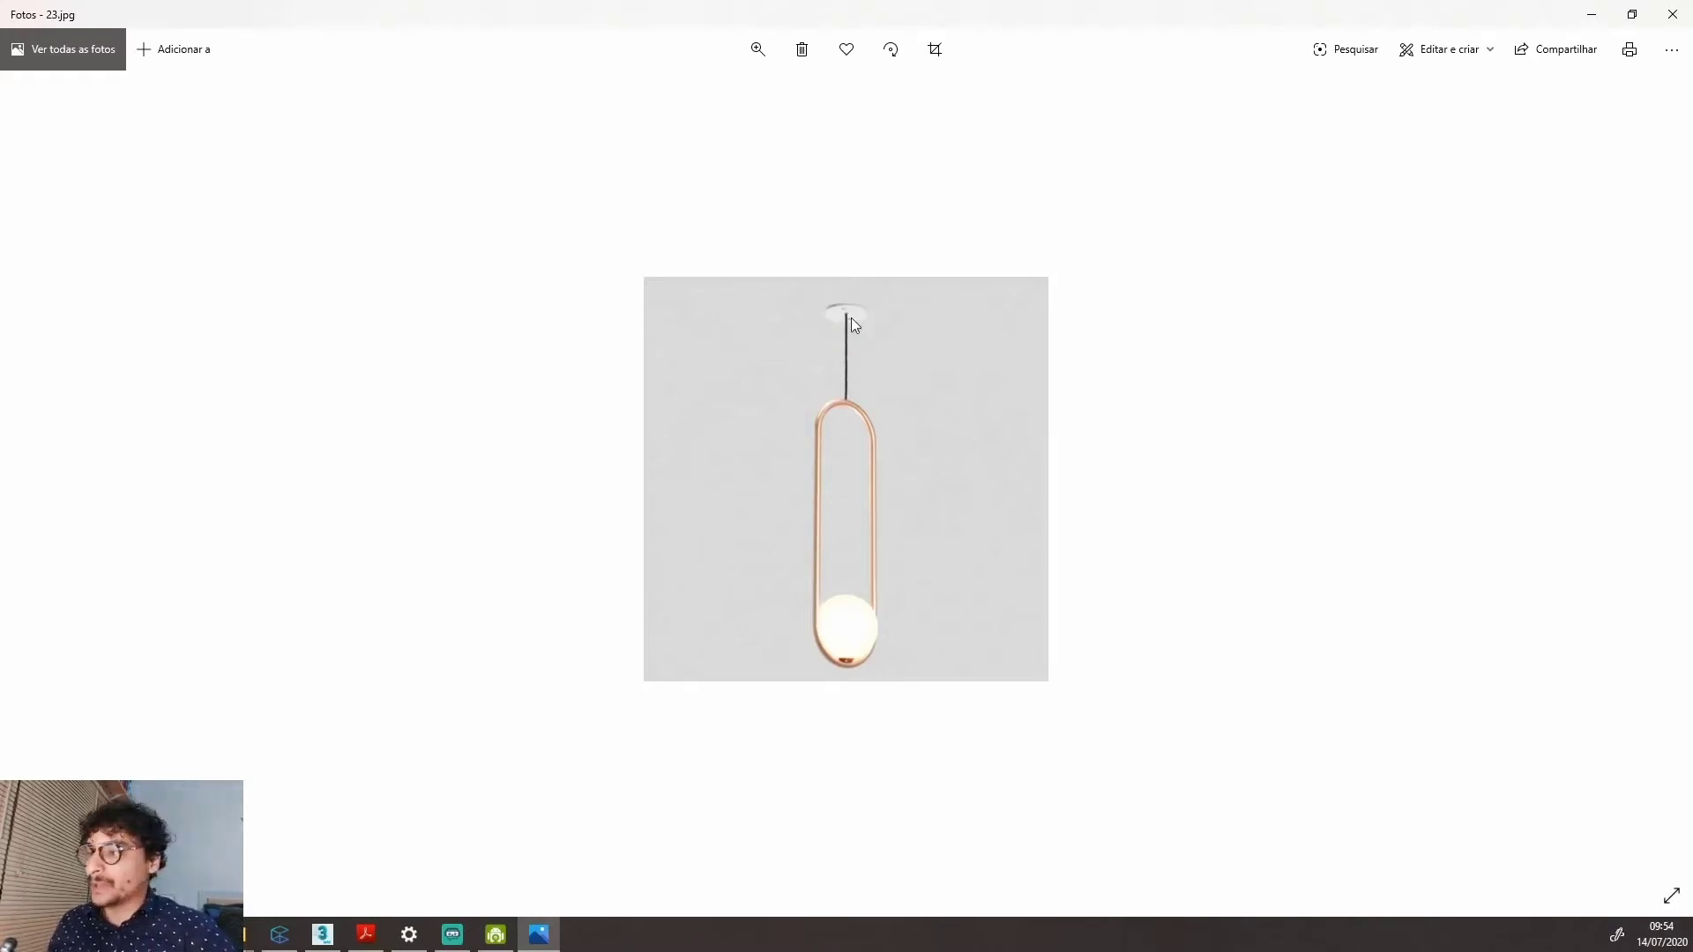
Switch to 3ds Max and activate the Top, Front, Left and Perspective viewports by turns to review the four-view layout.
click(342, 929)
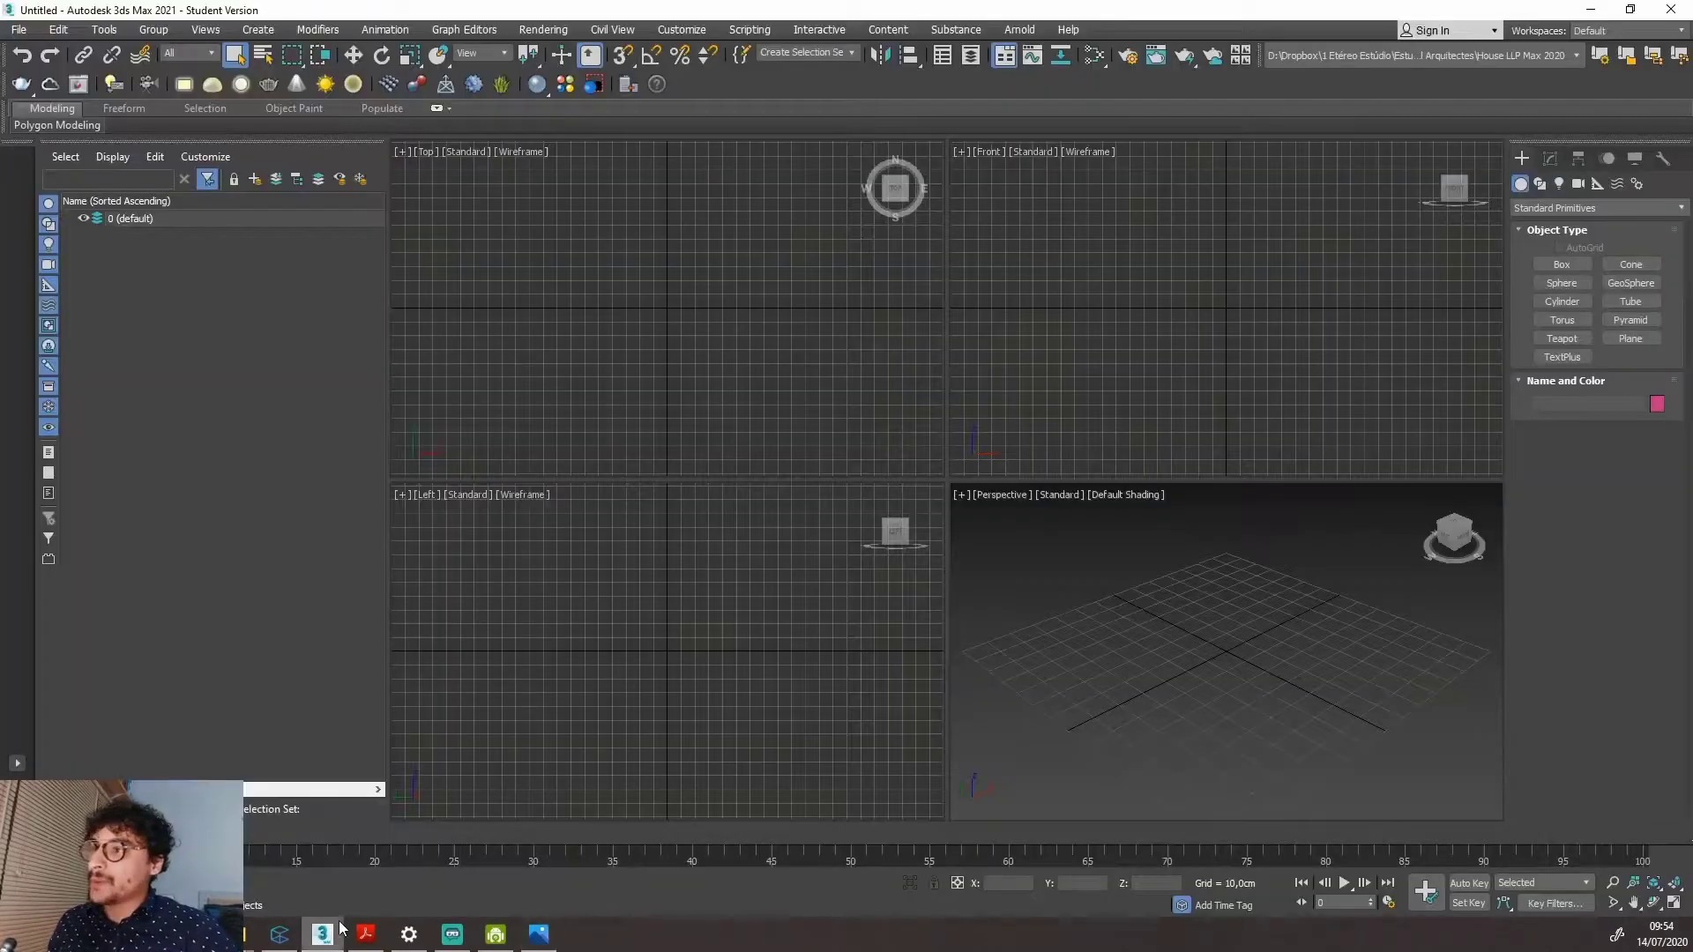
click(633, 616)
click(633, 458)
click(1118, 582)
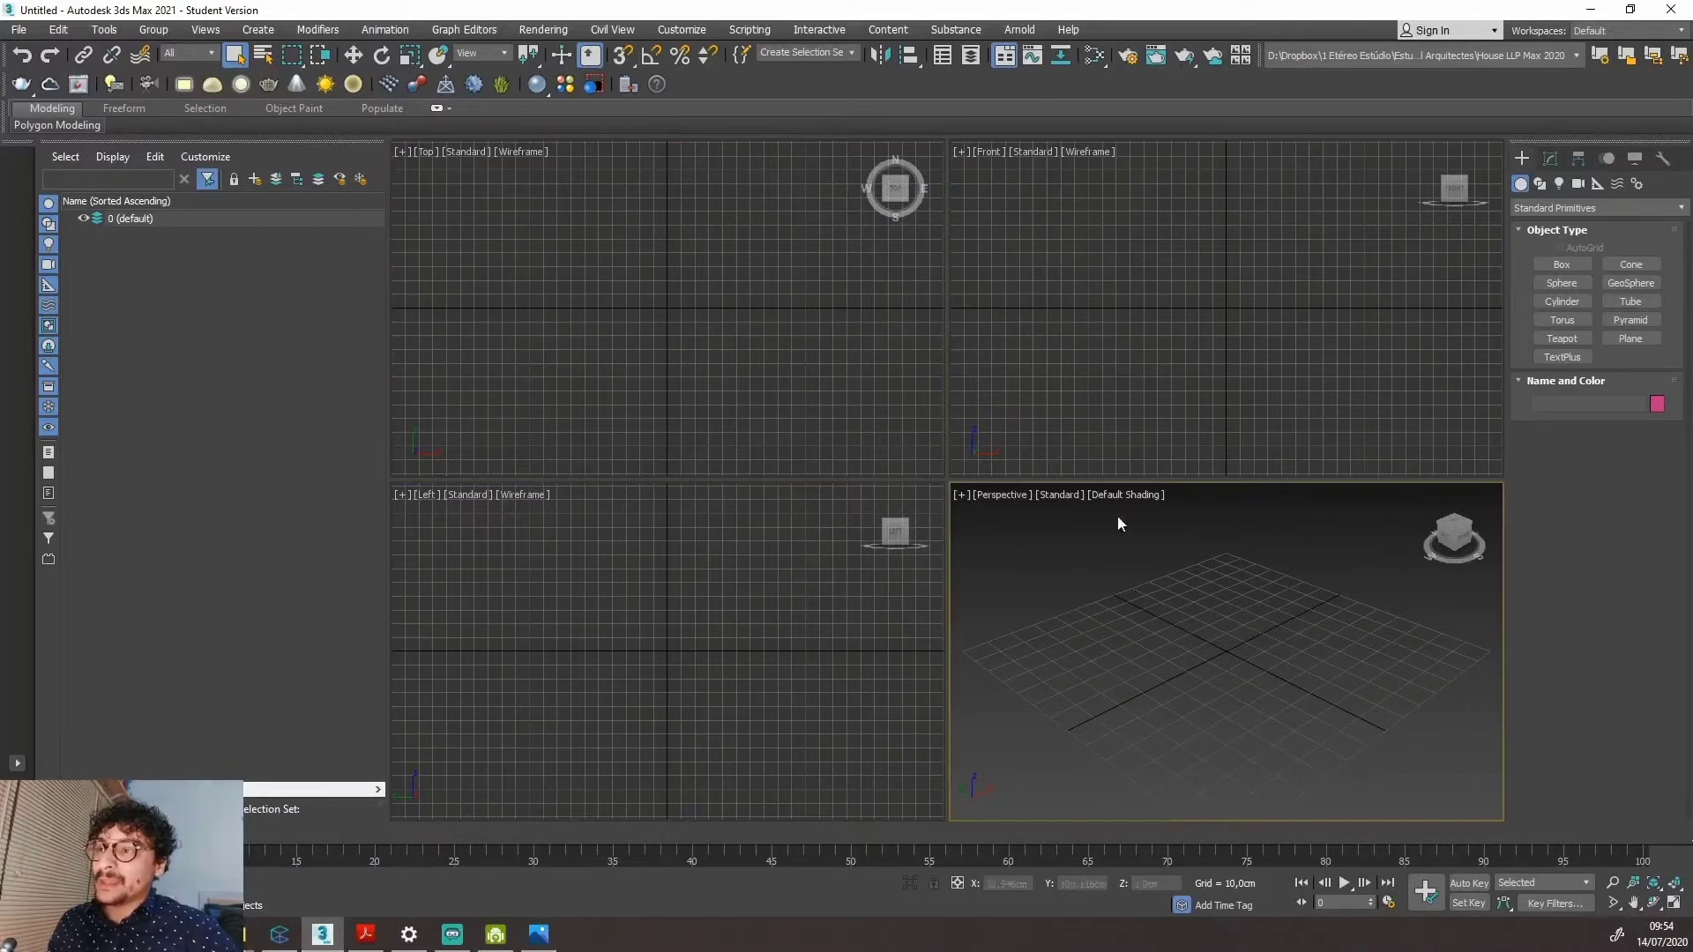
click(1049, 441)
click(741, 404)
click(752, 621)
click(1169, 695)
click(1120, 450)
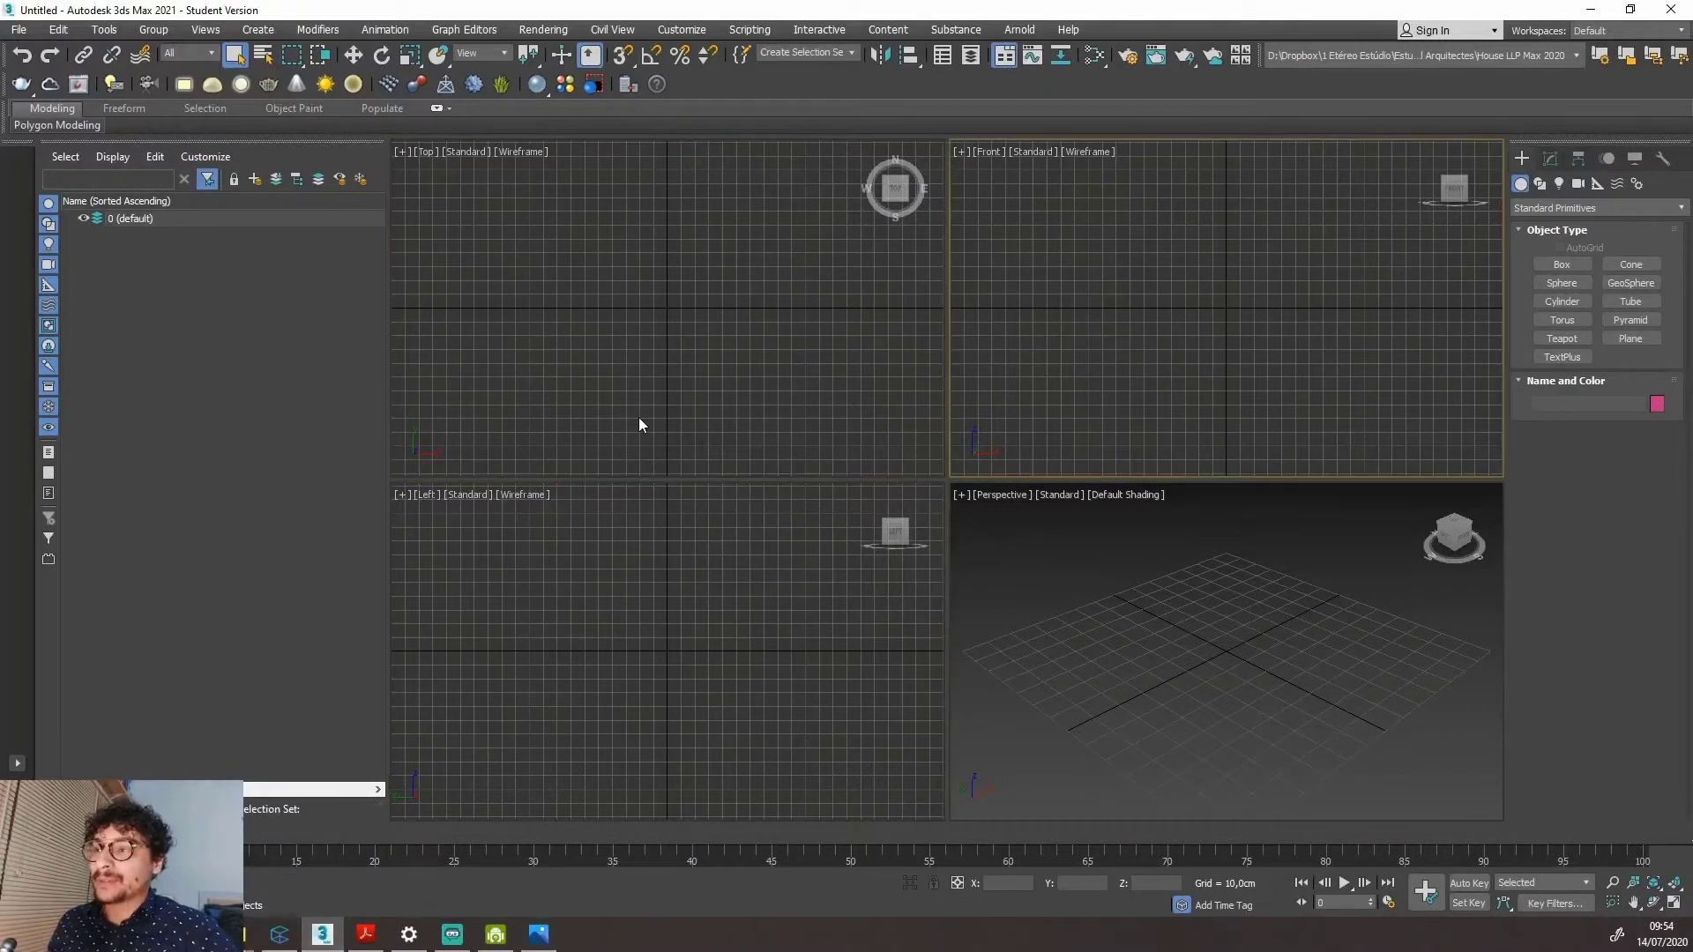
click(639, 417)
click(627, 639)
click(1141, 660)
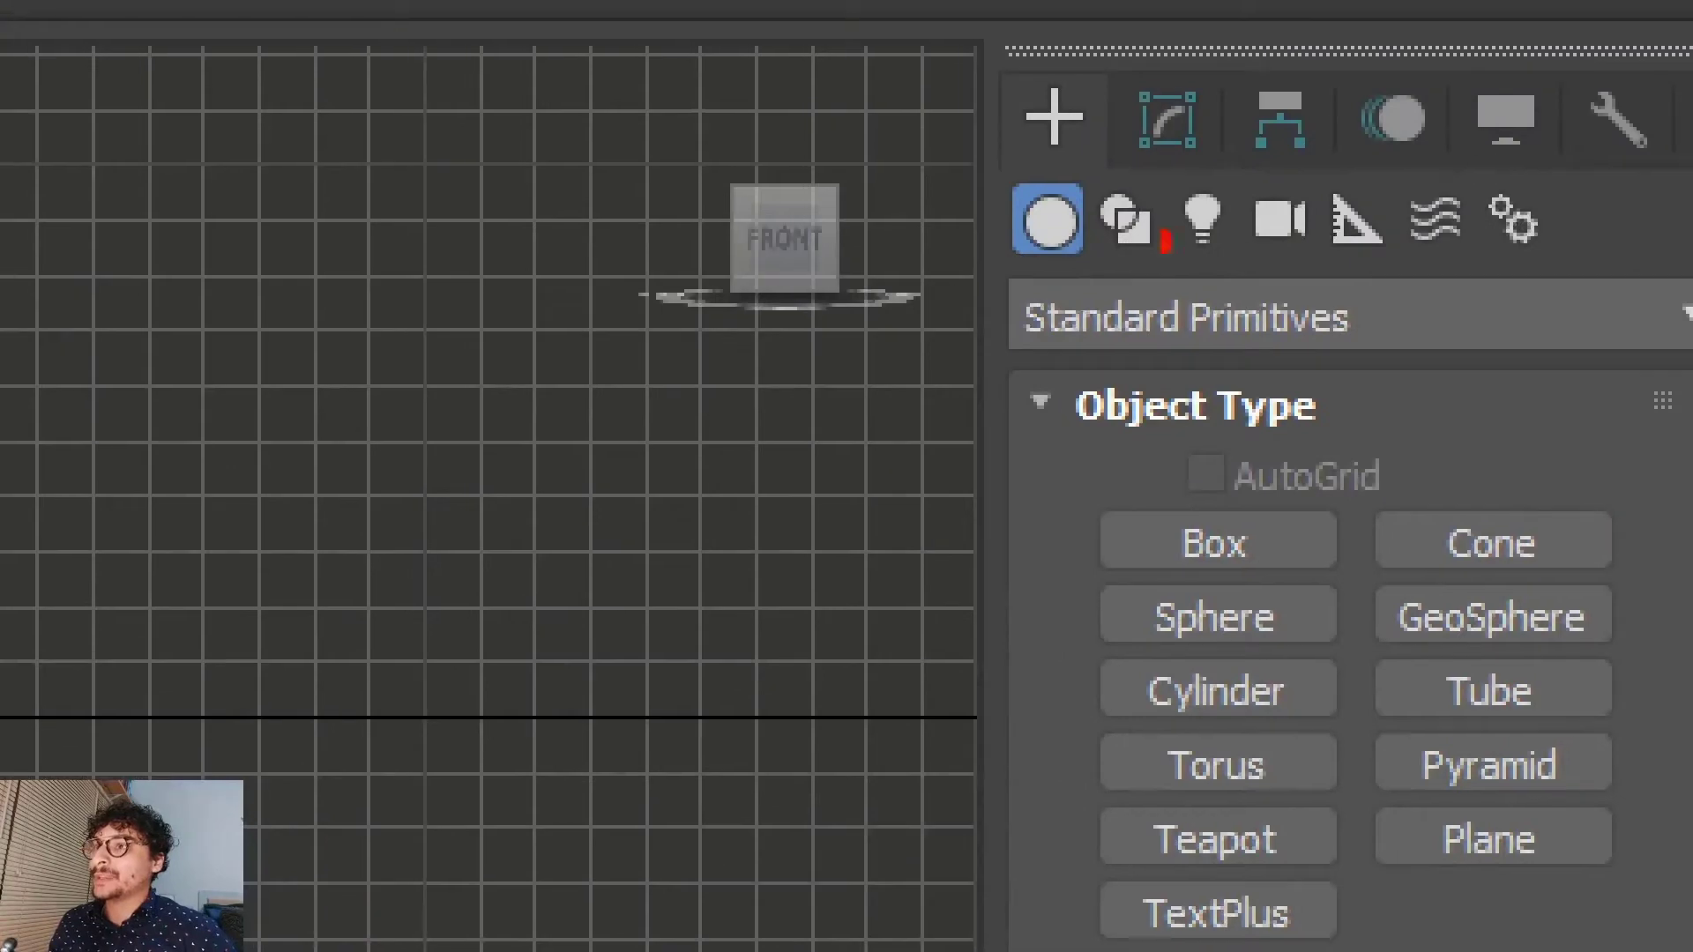
Point out the Create settings, the Geometry category and the Plane primitive with temporary red marks, and clear them.
drag(908, 77, 1016, 89)
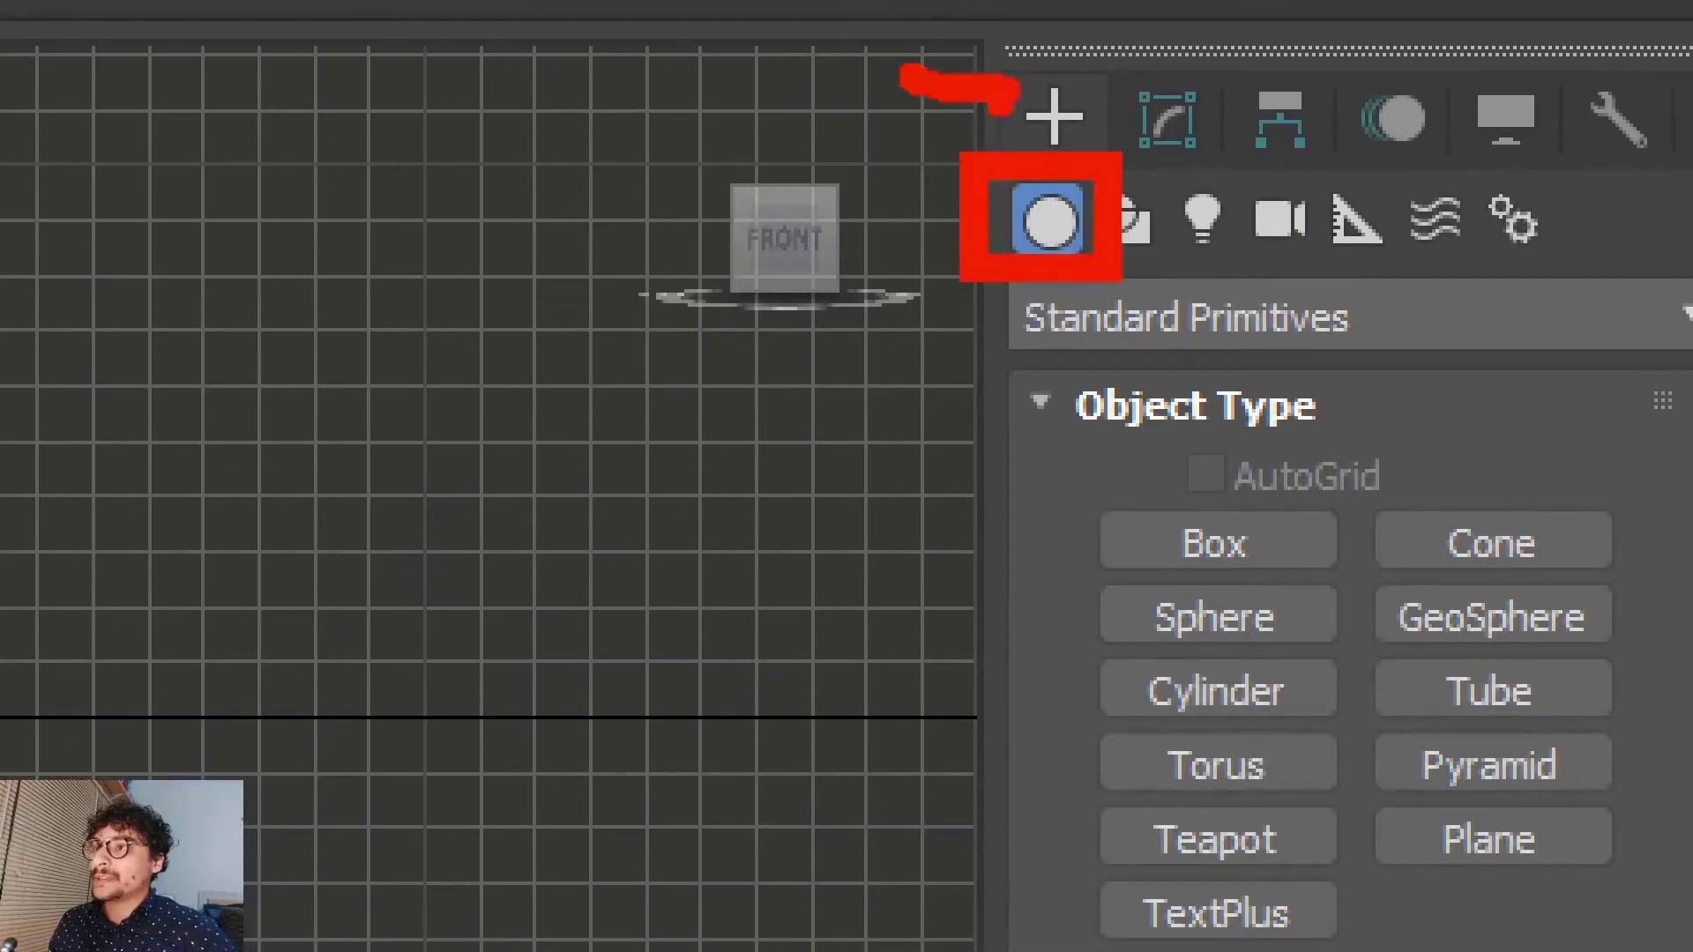
drag(897, 265, 853, 273)
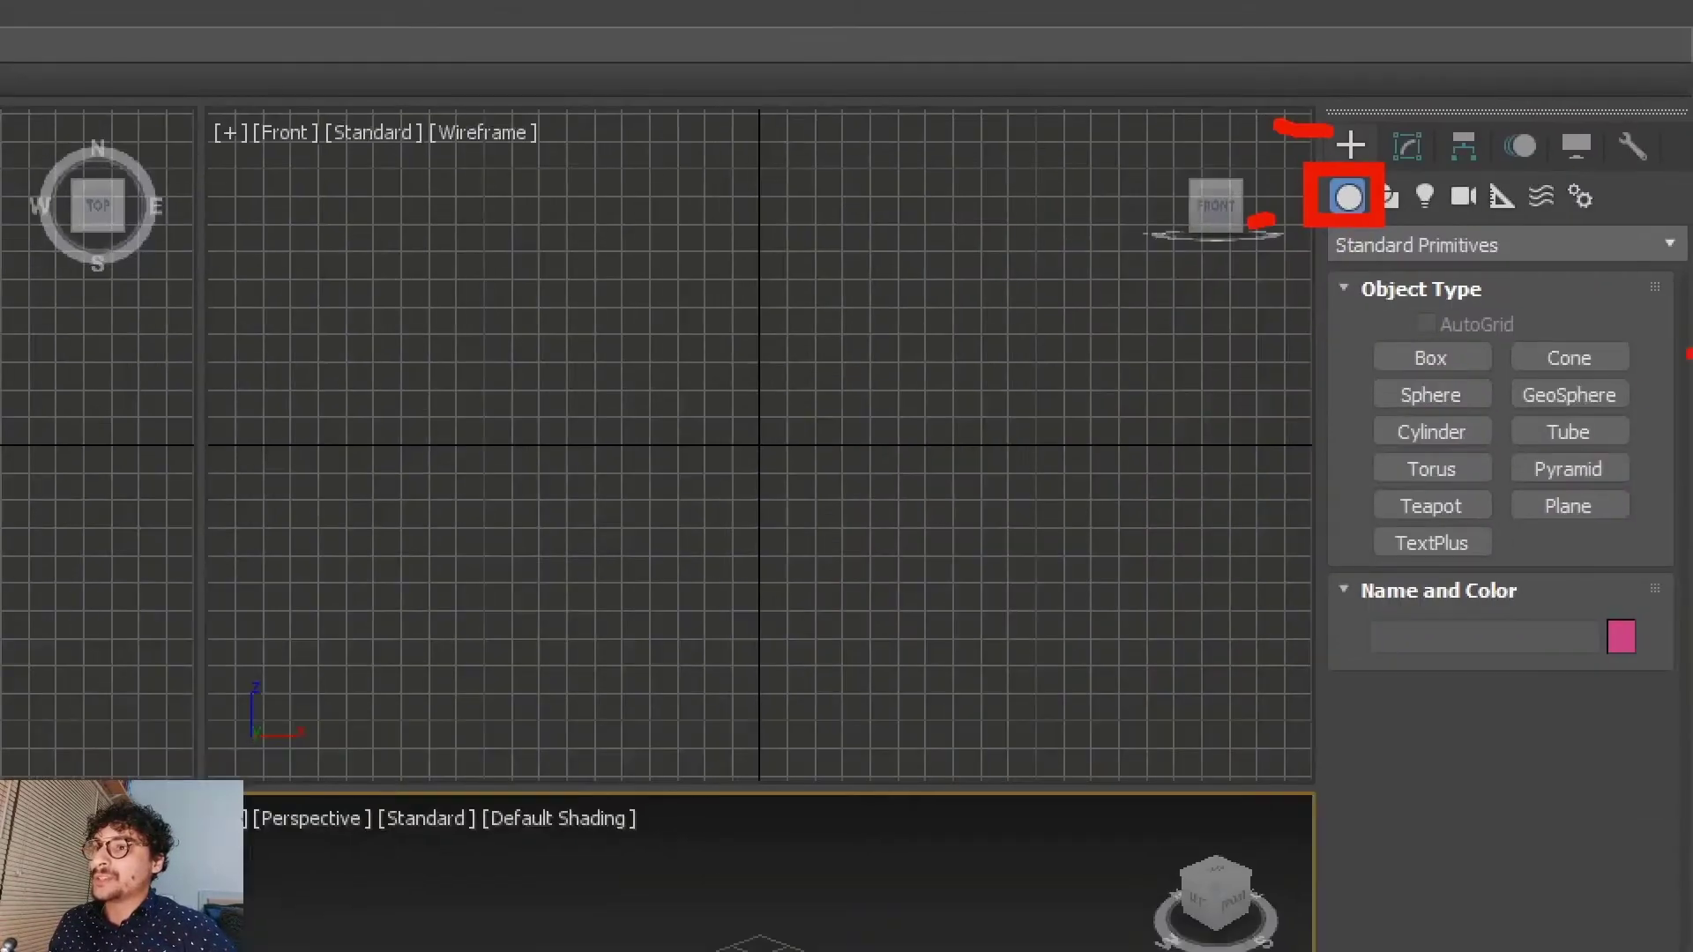
drag(1490, 474, 1658, 549)
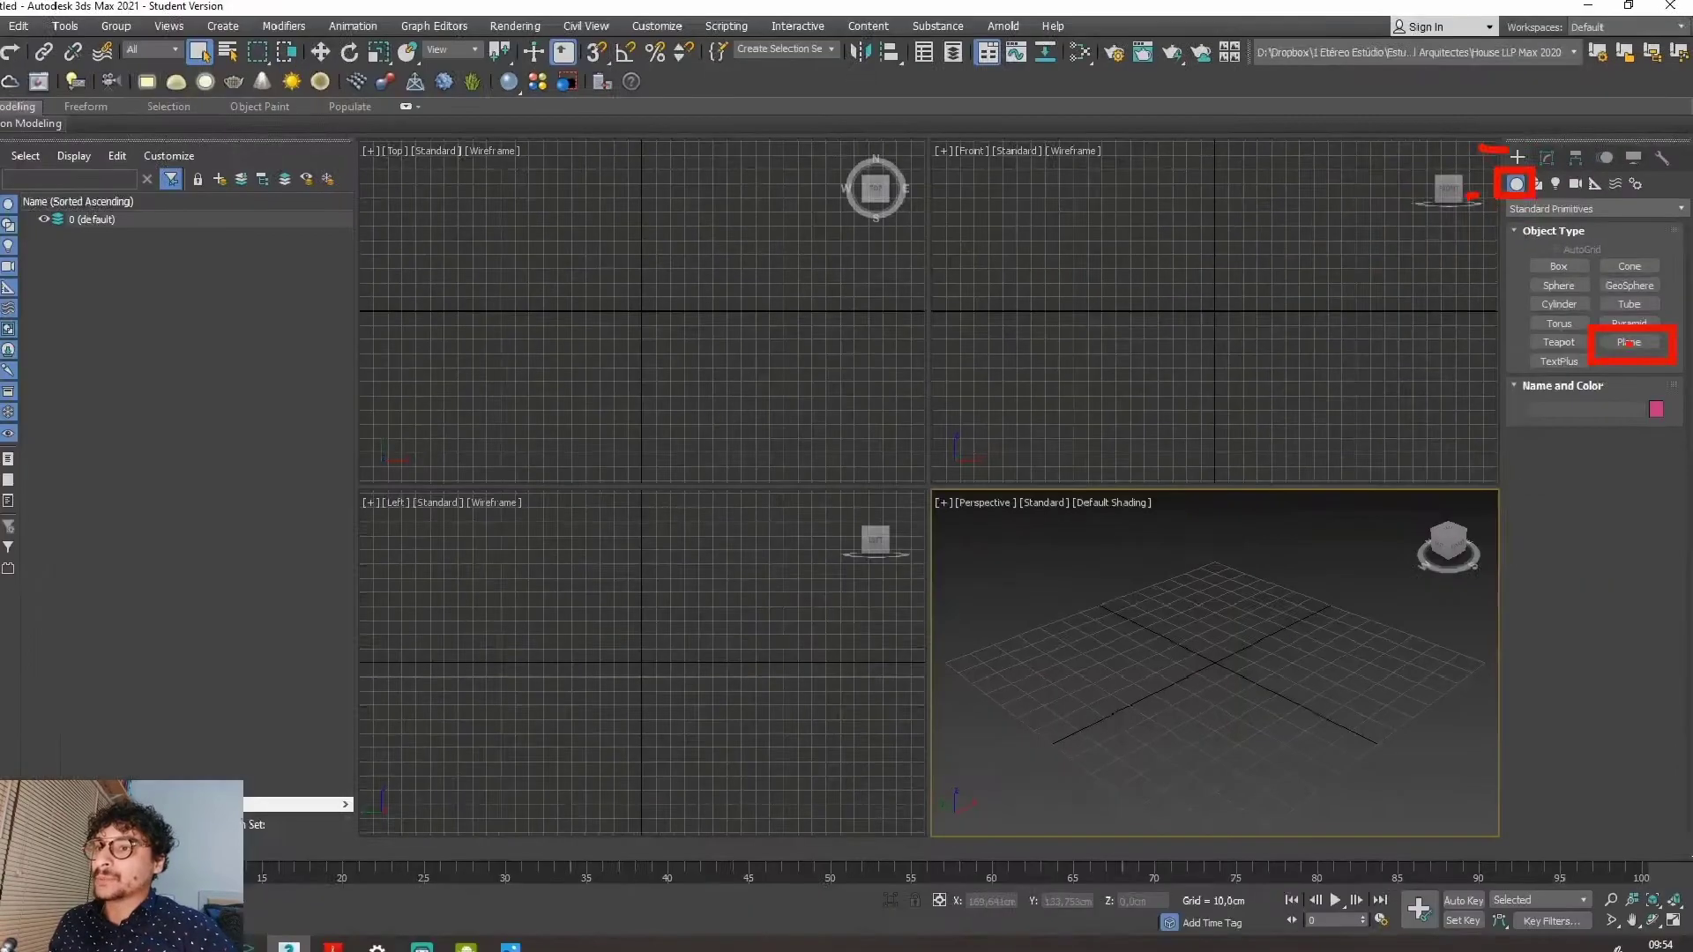
key(Escape)
Draw a Plane primitive about 196 cm long and 145 cm wide in the Left viewport.
click(1633, 339)
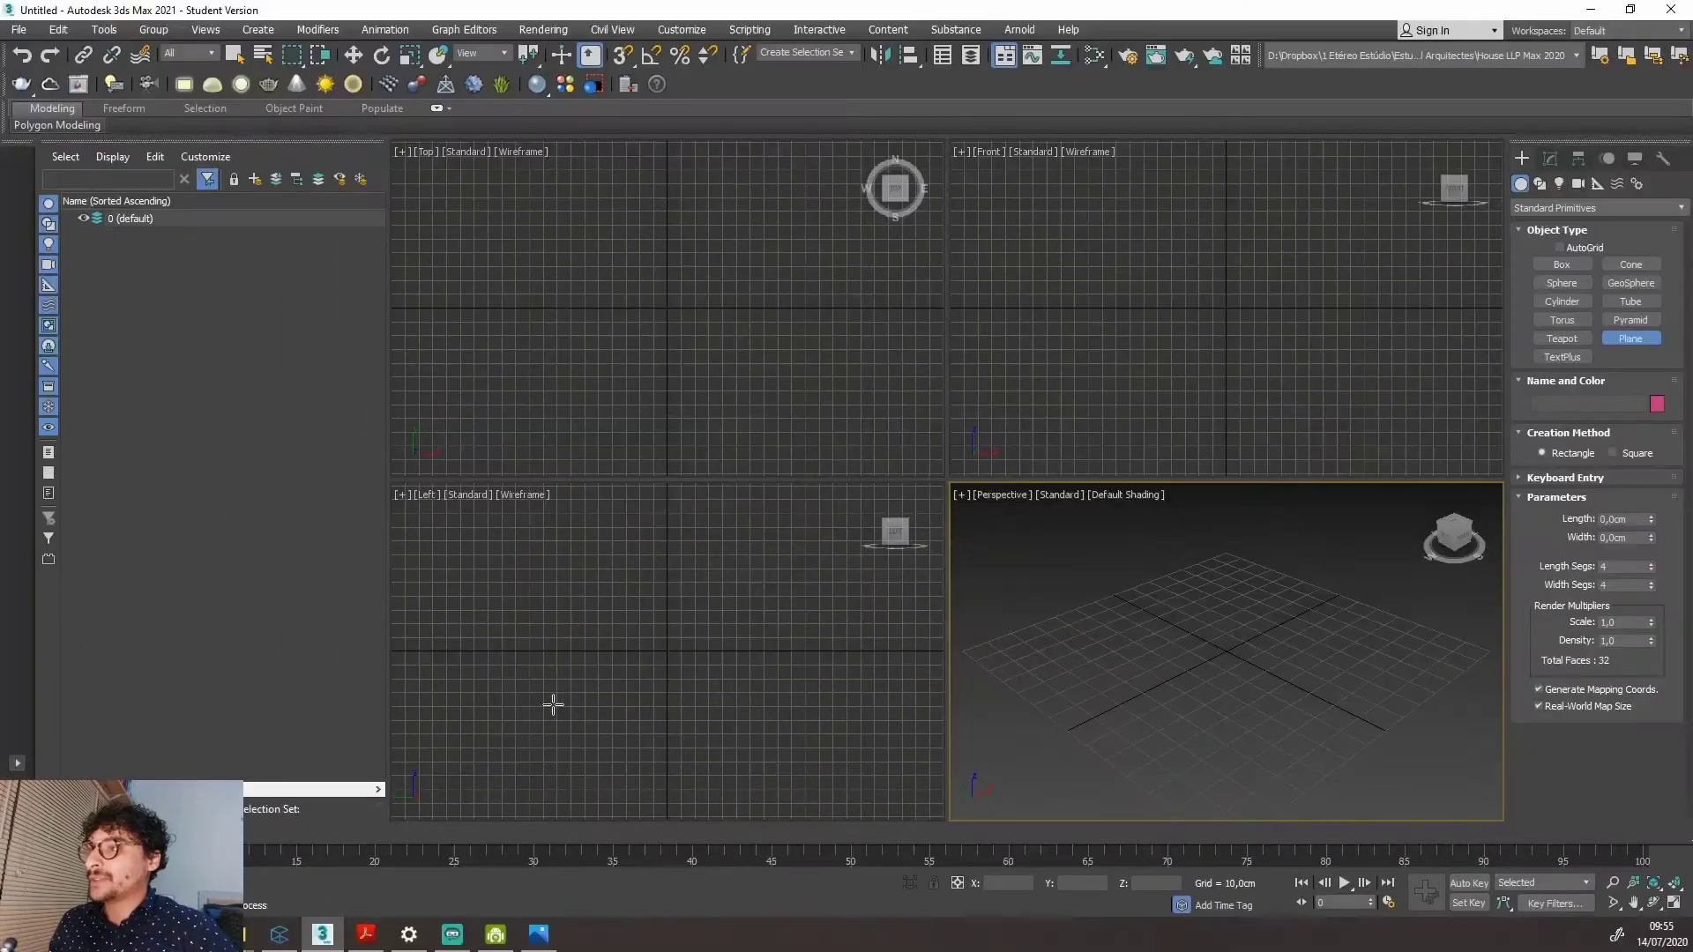
drag(571, 526, 772, 798)
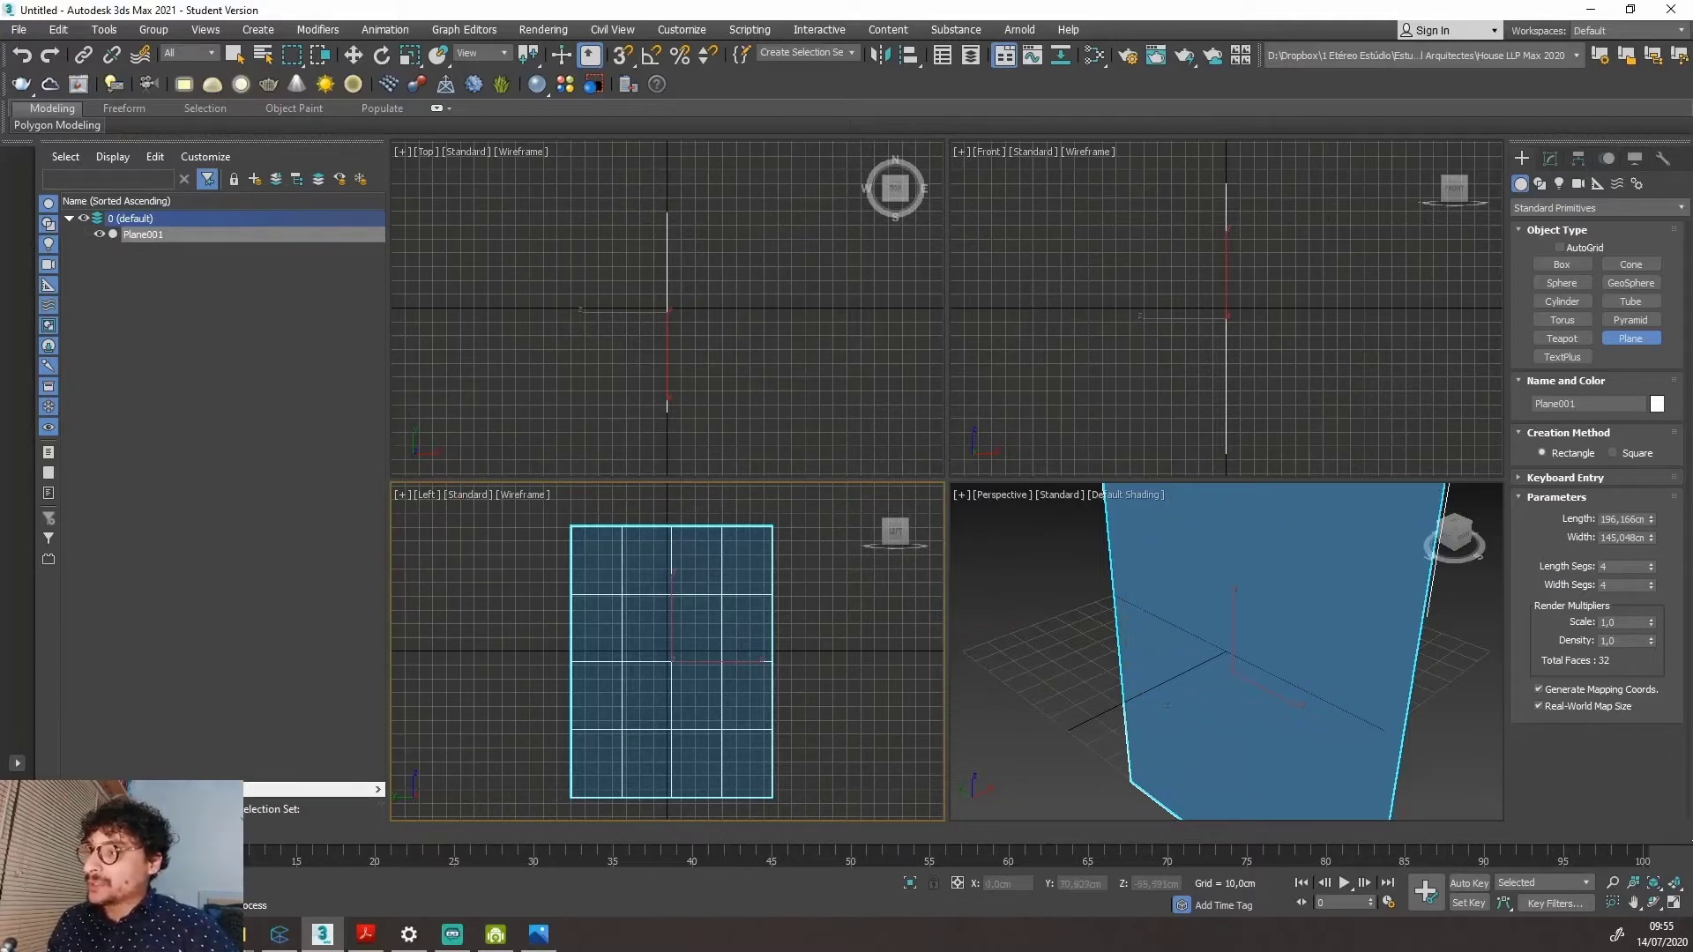
Switch to File Explorer's images folder and view both reference images, Luminaria Mila Jabuticaba and 23, closing each preview.
mouse_move(248, 939)
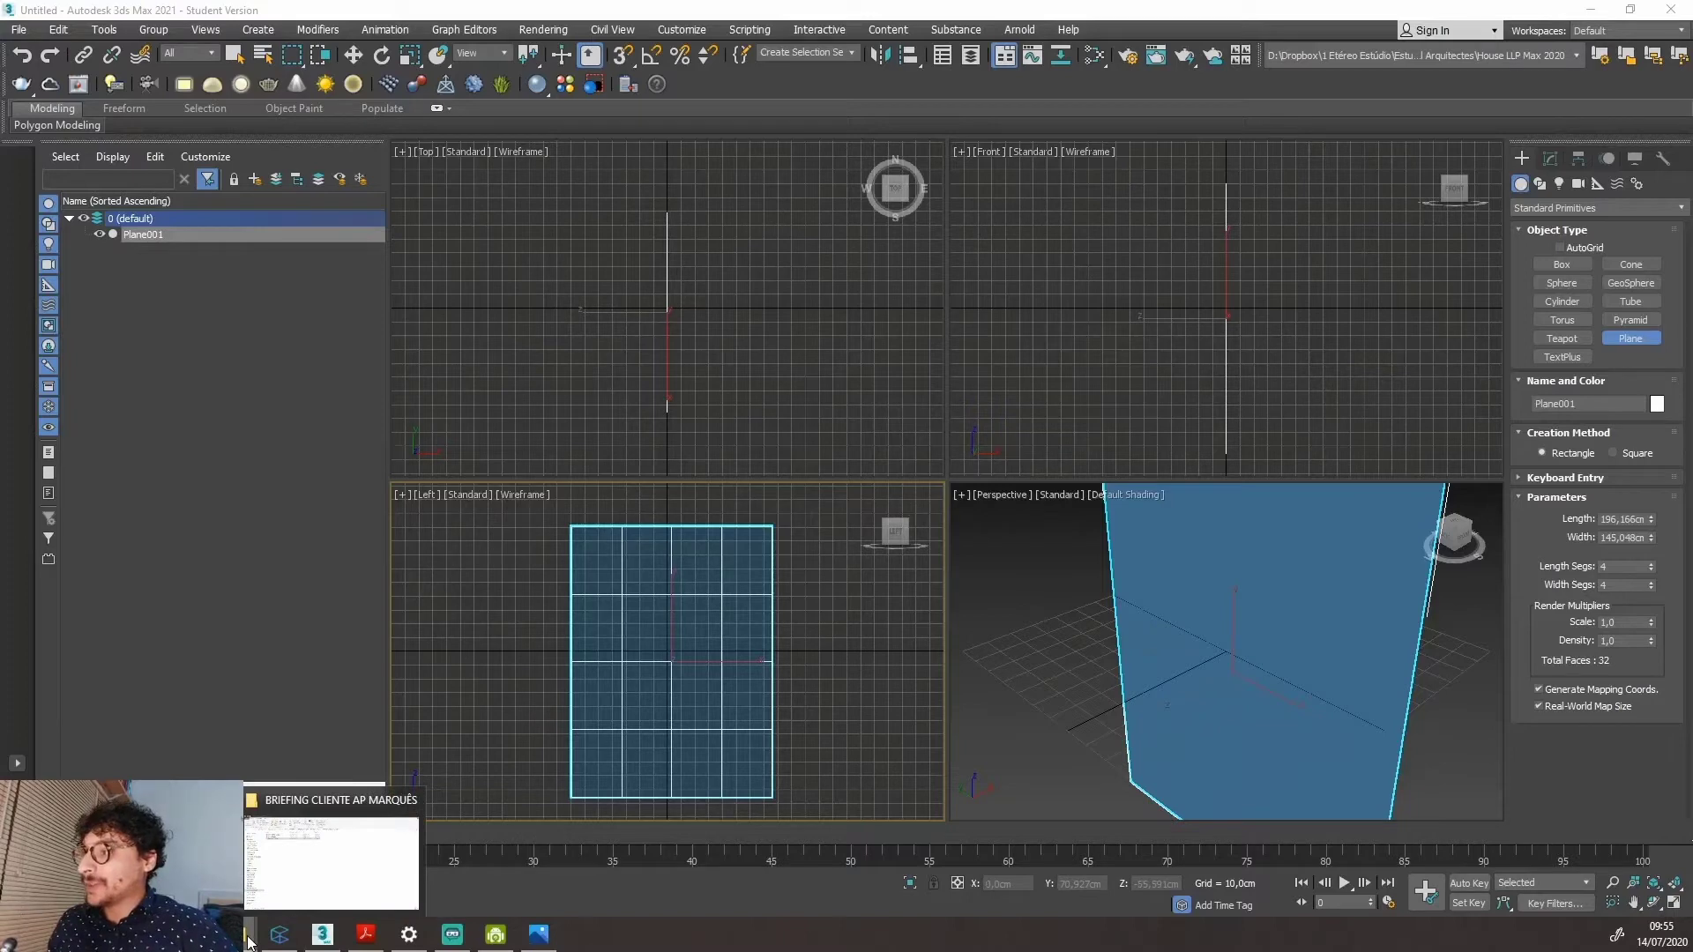
click(248, 937)
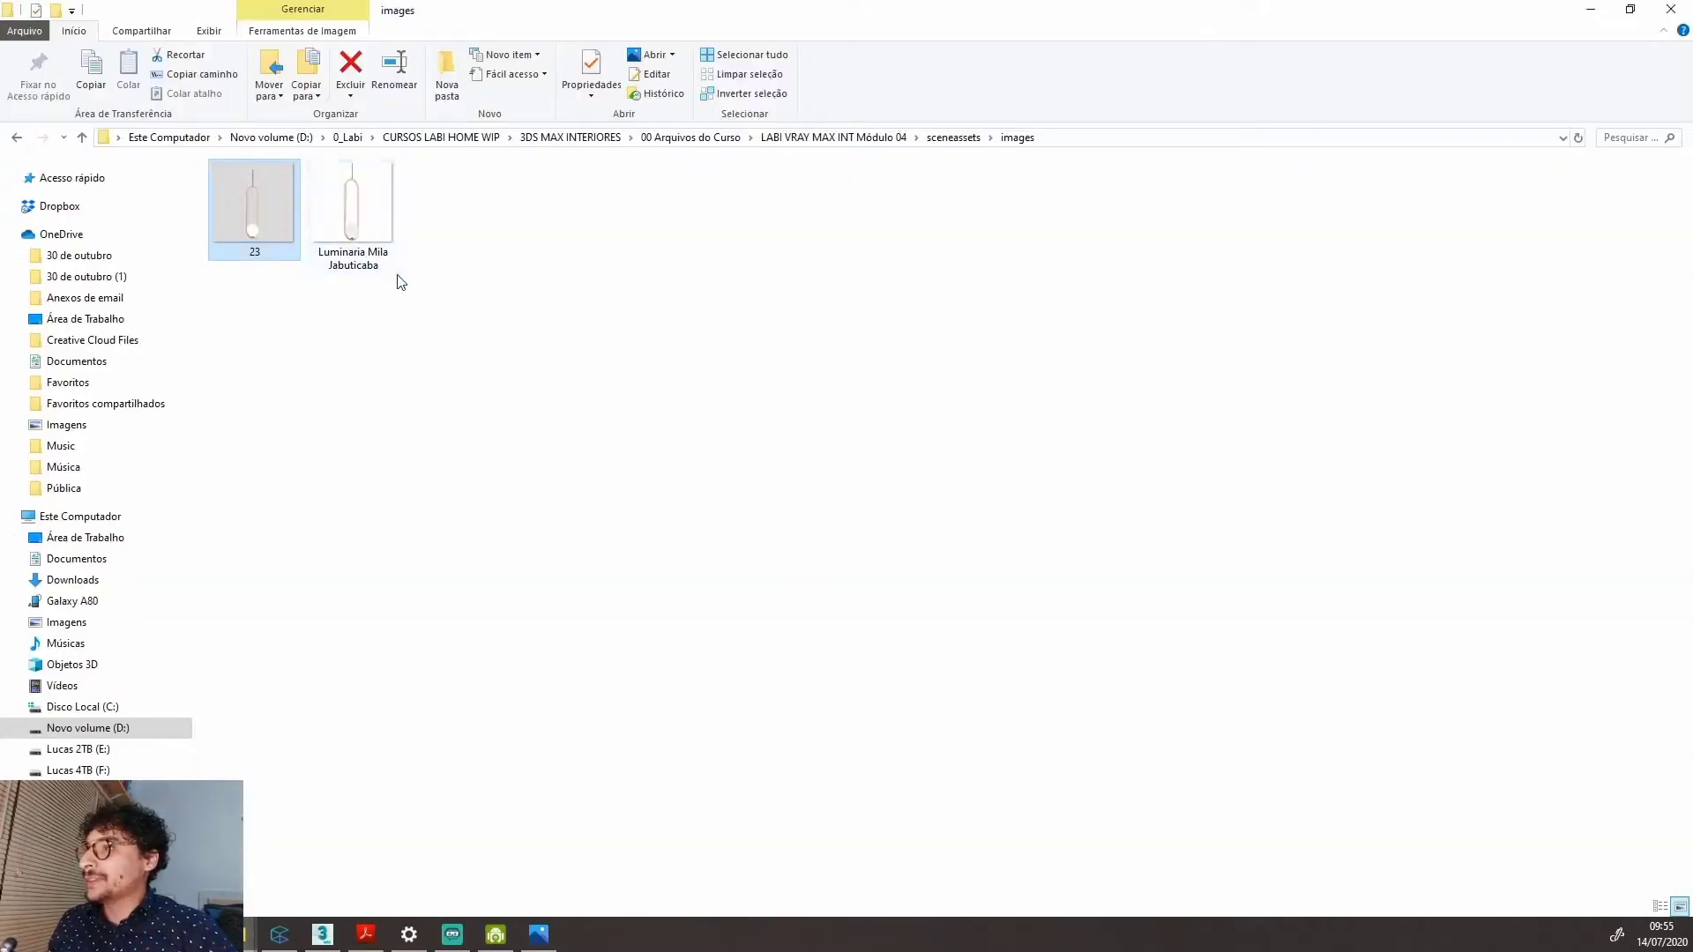
double_click(360, 222)
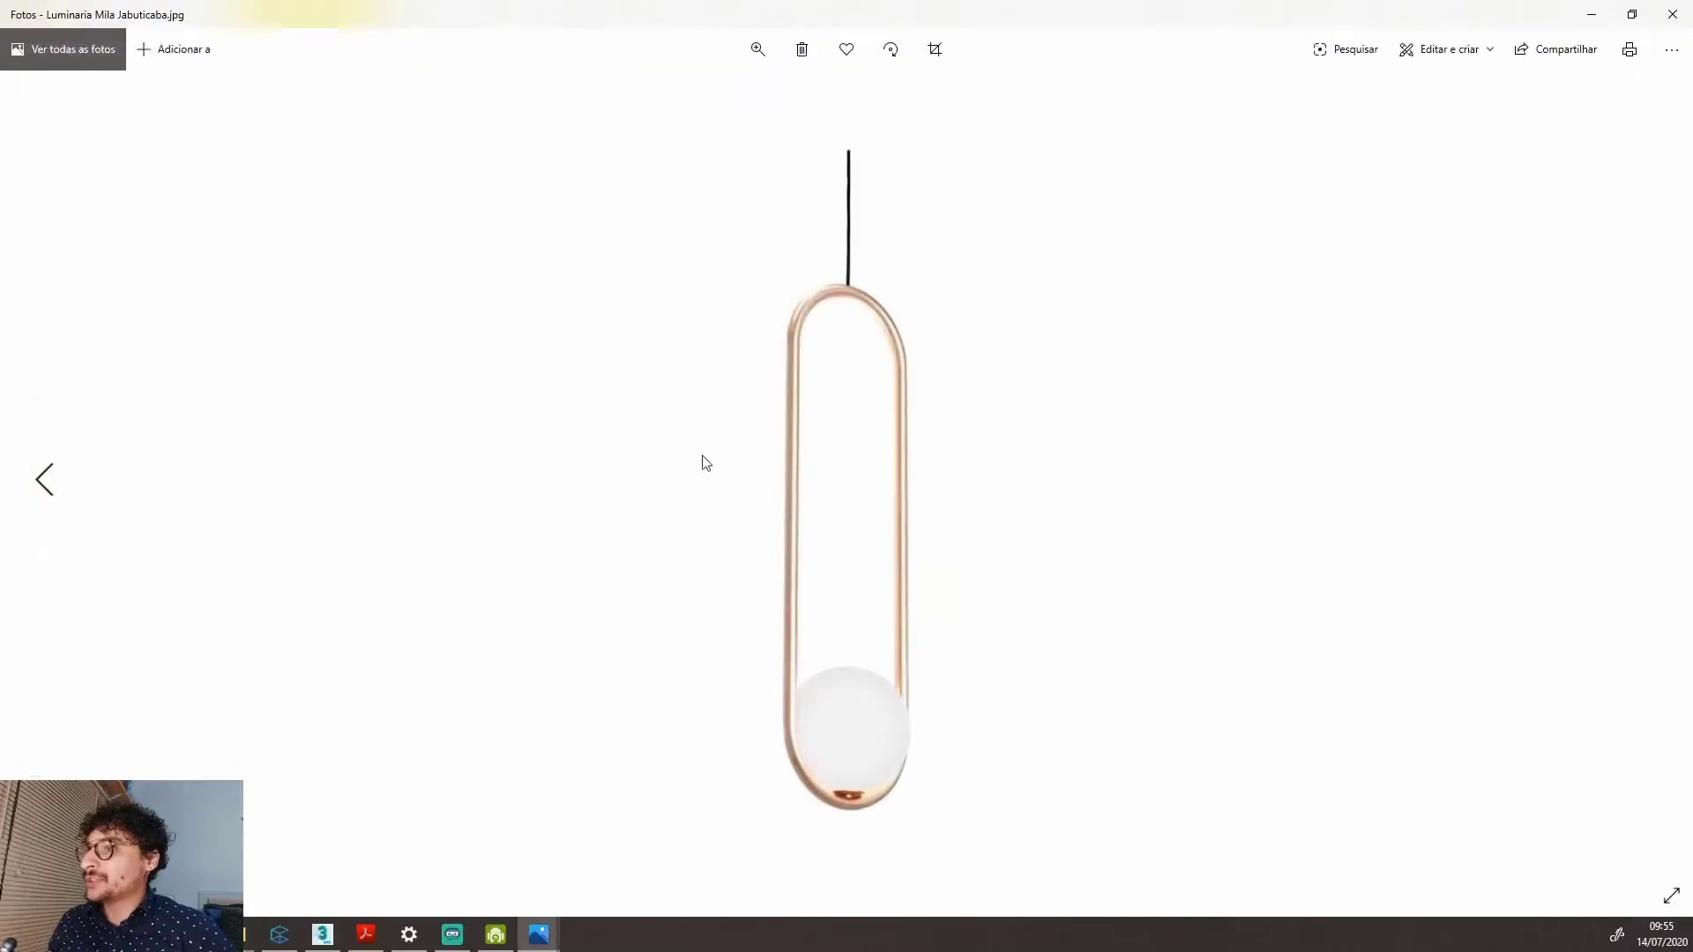
click(1673, 14)
click(258, 209)
double_click(257, 207)
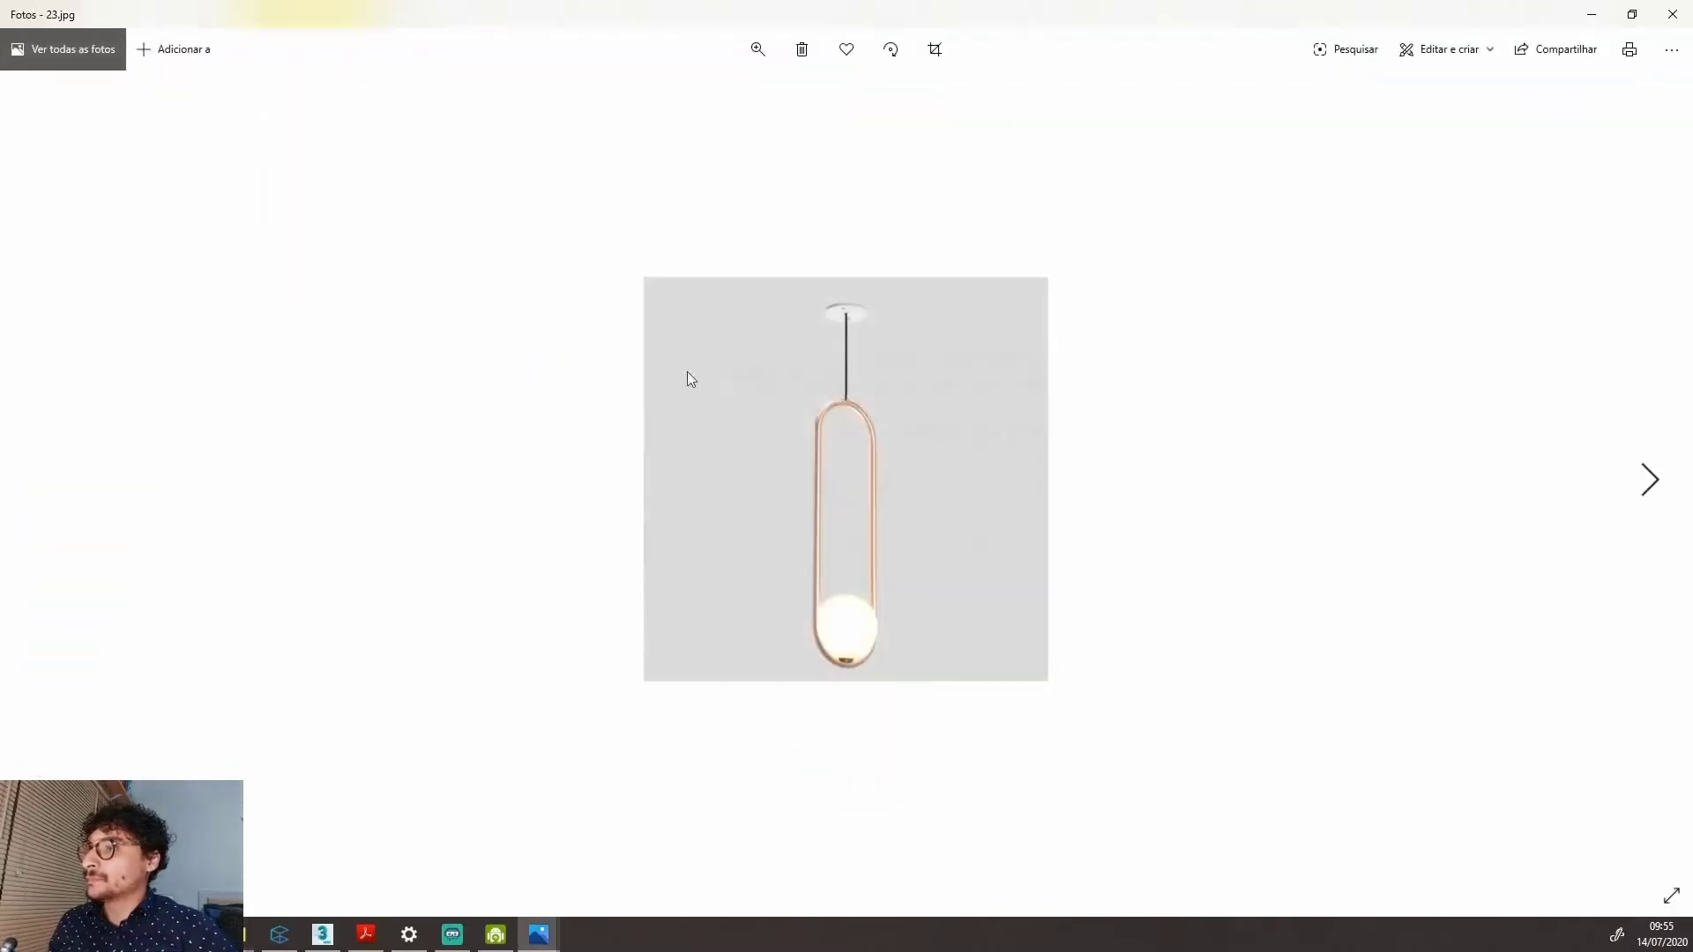
click(1632, 14)
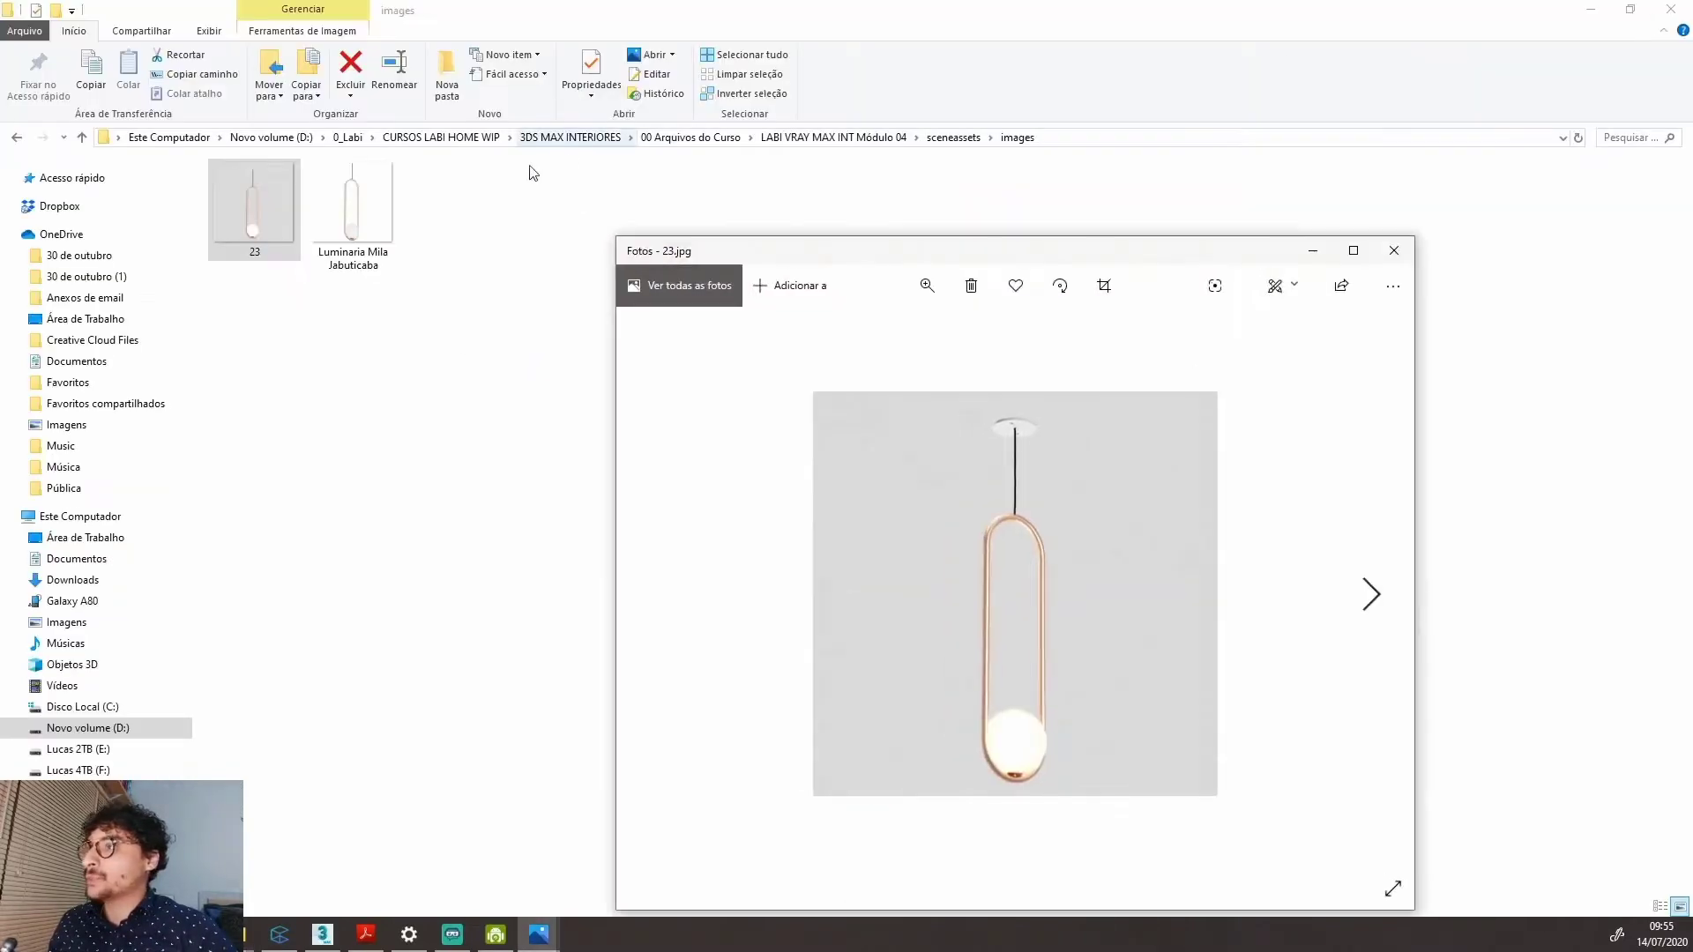
click(1395, 252)
double_click(366, 244)
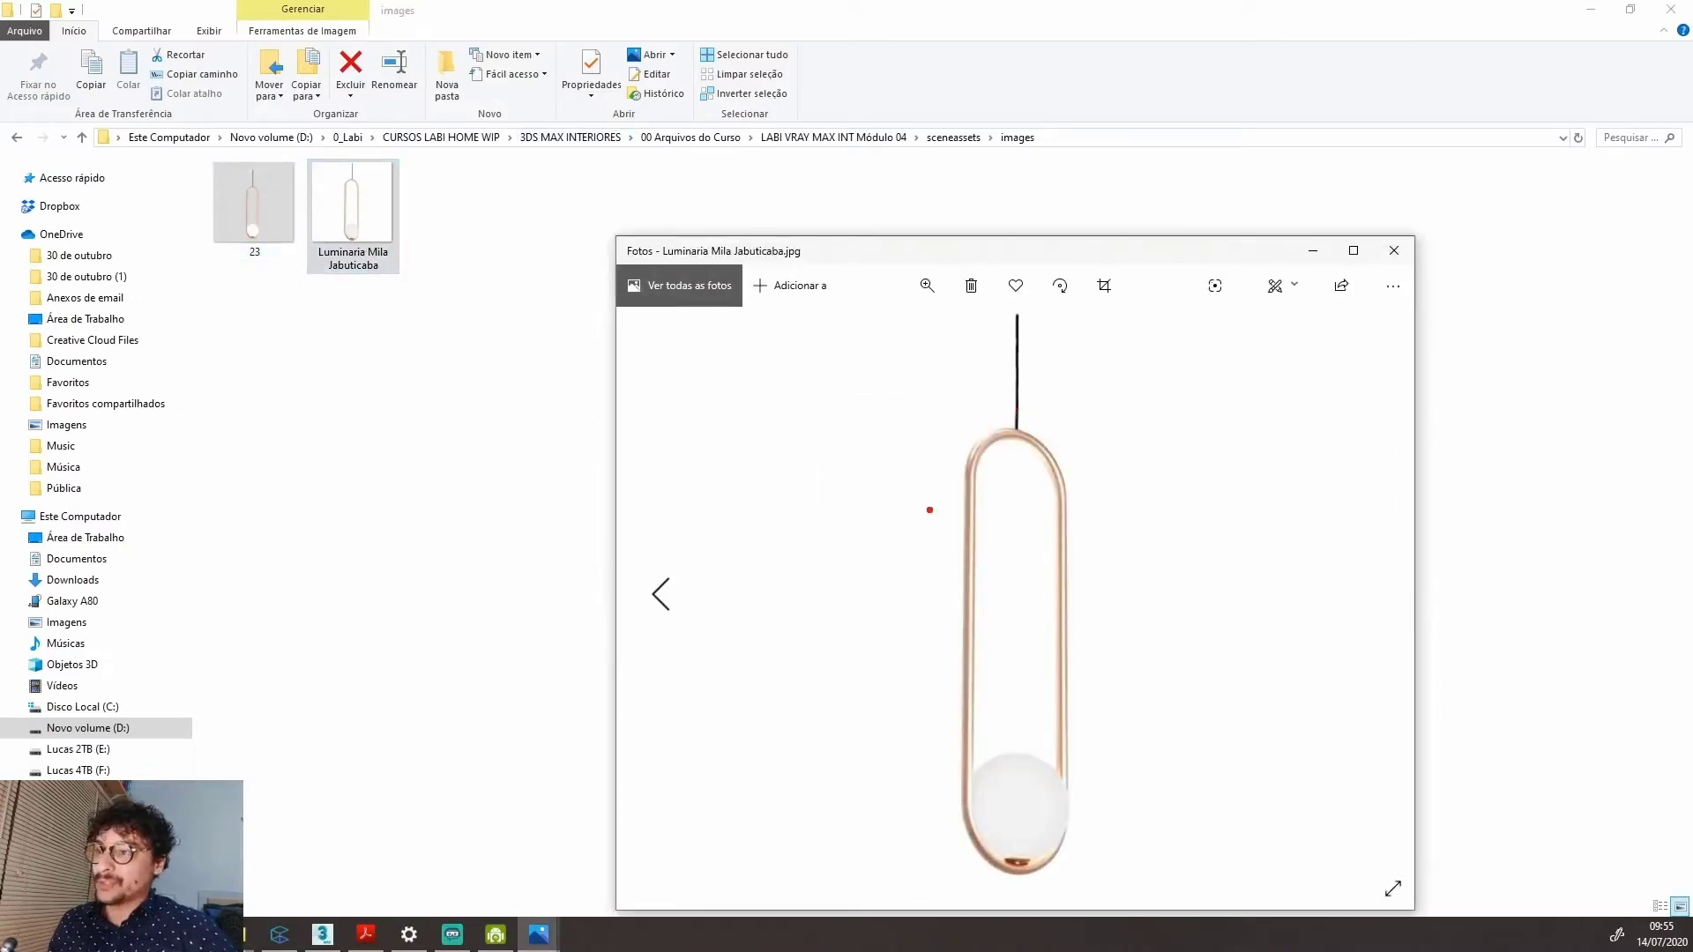
drag(1146, 280, 1150, 165)
click(1398, 136)
Open the file properties of the Luminaria Mila Jabuticaba image and show its details to check the pixel dimensions.
right_click(379, 232)
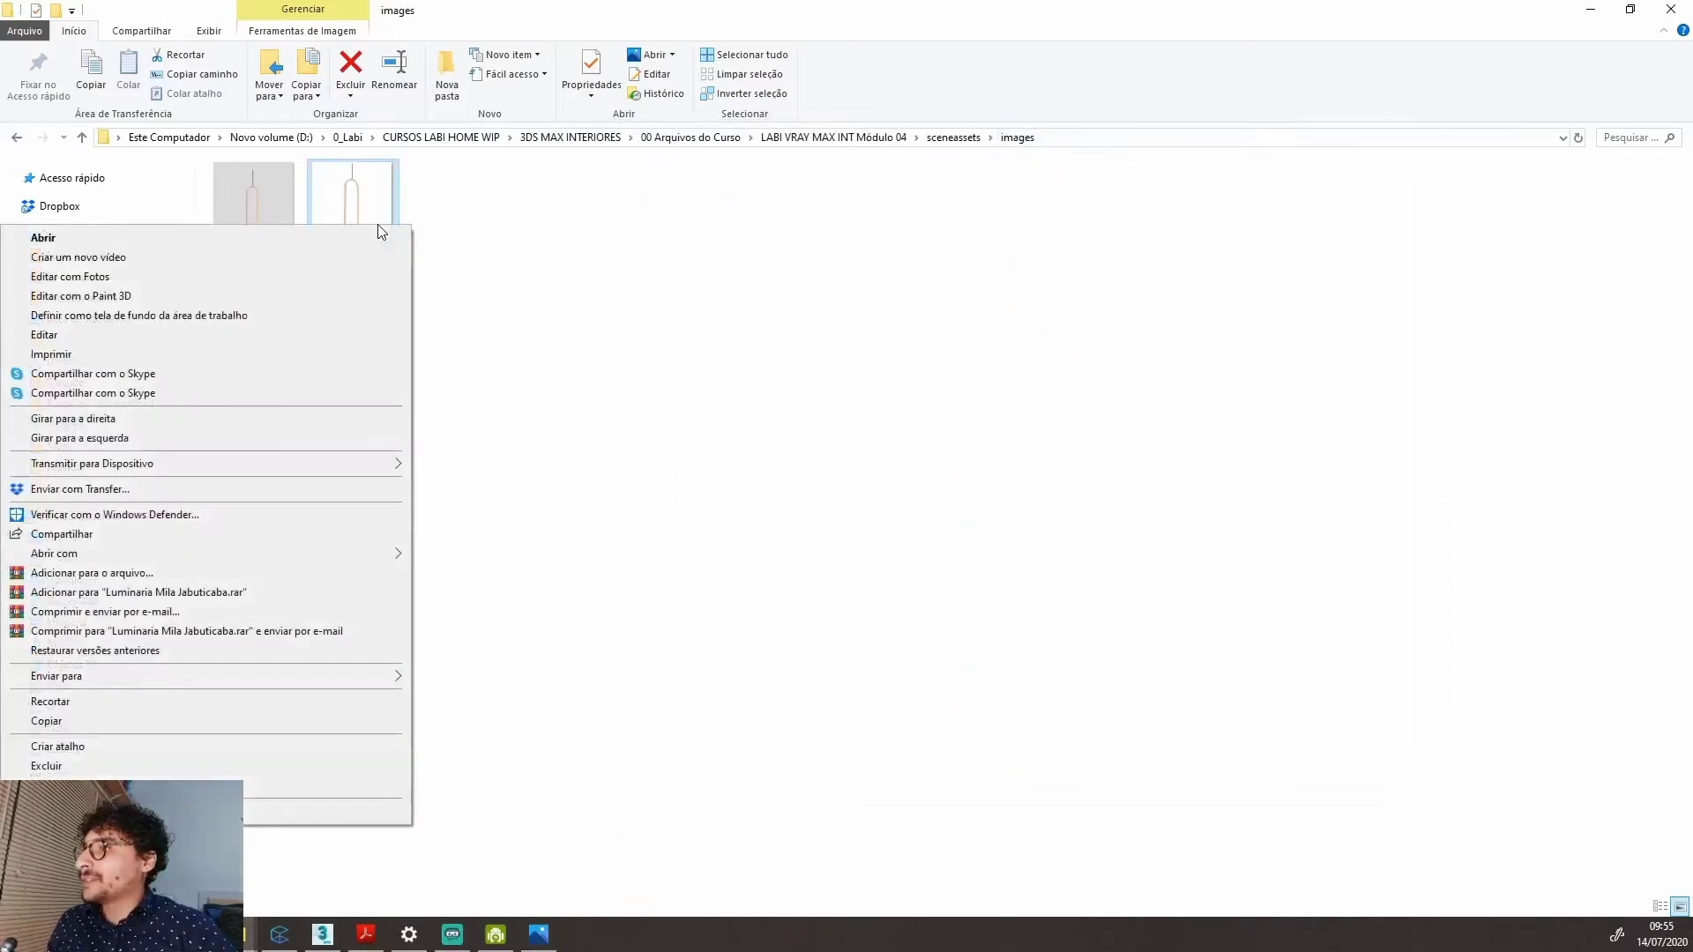
click(282, 811)
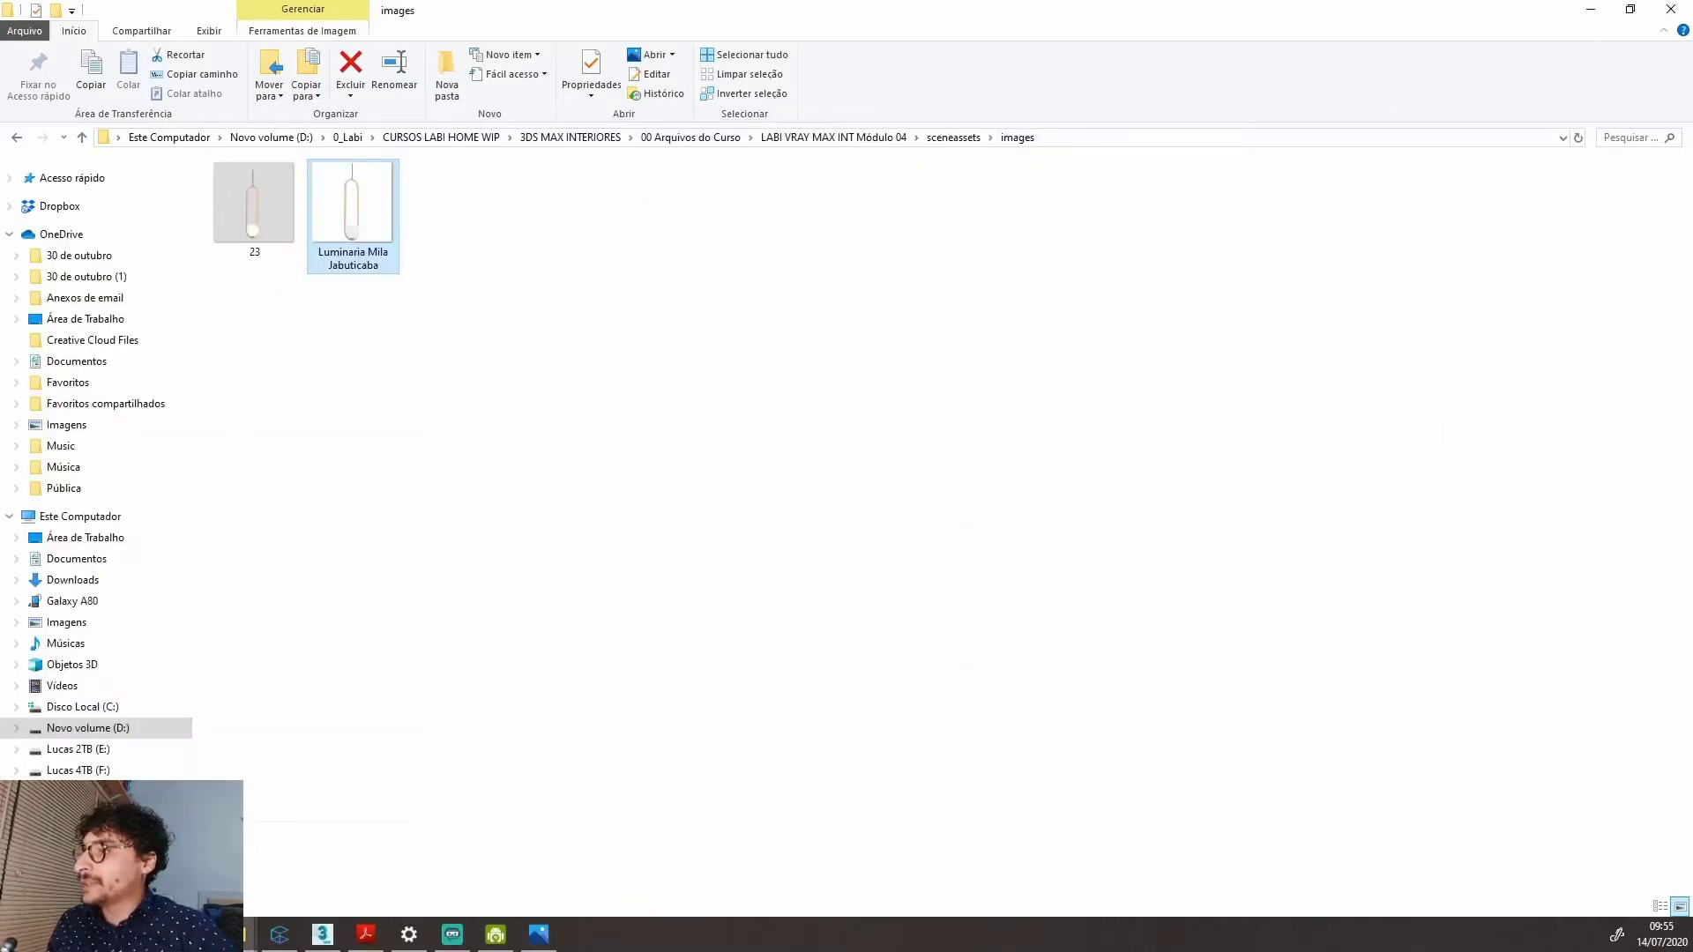
click(502, 267)
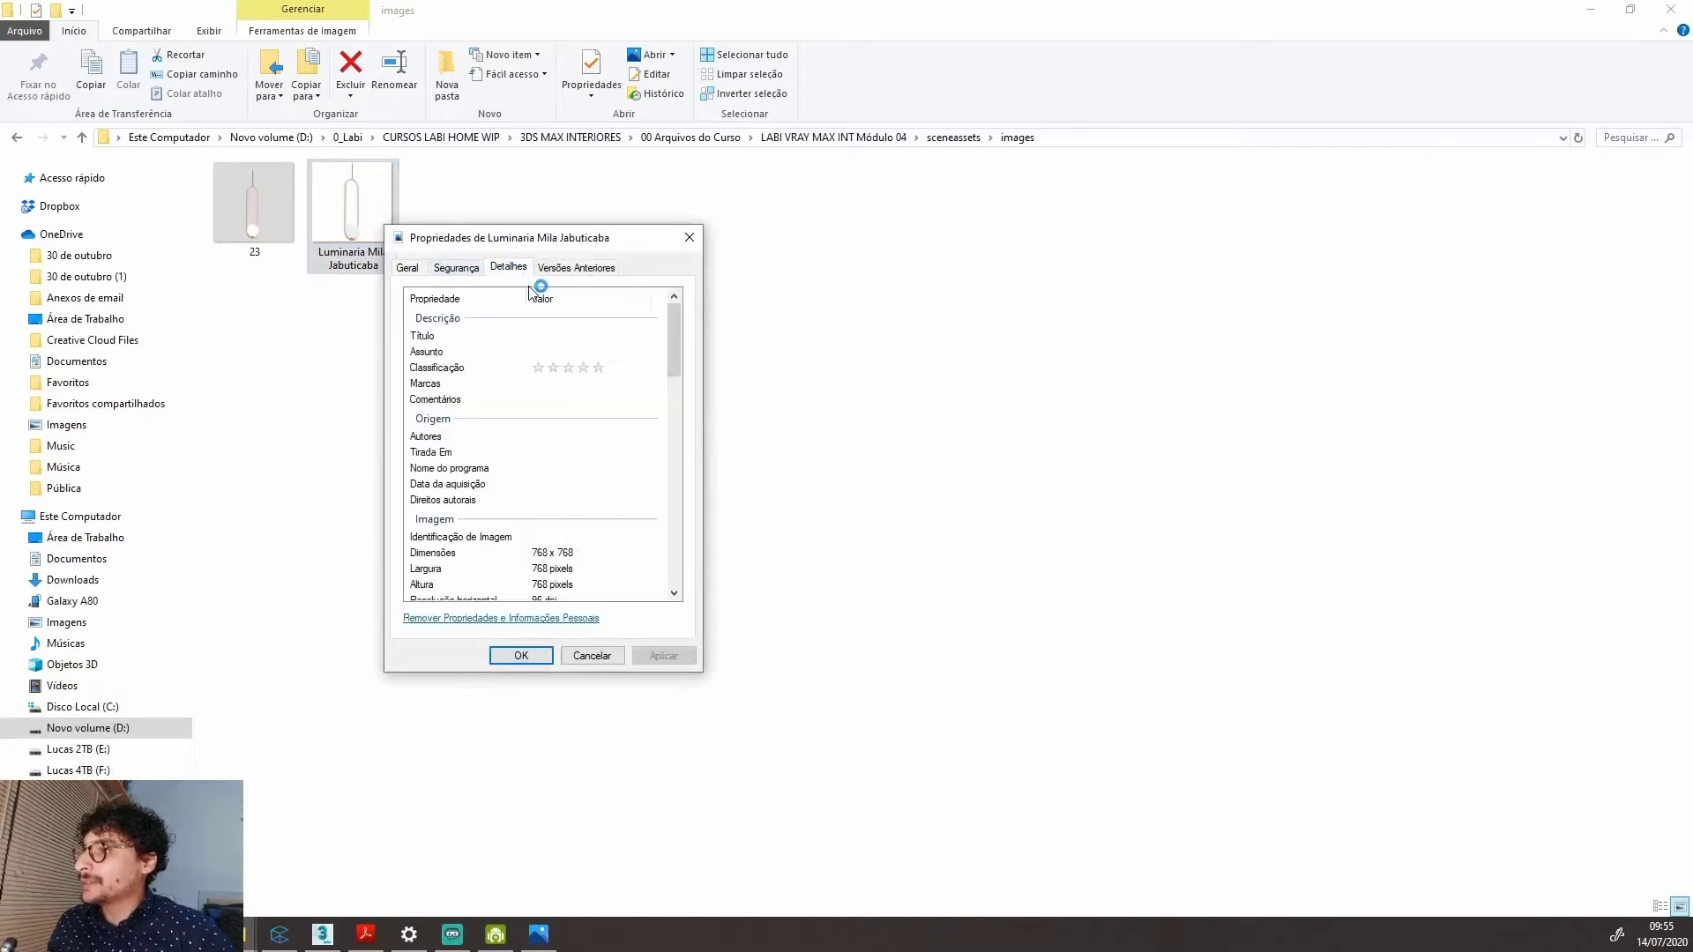
Examine the image's pixel dimensions in its details, highlight them with temporary red marks, and close the file properties.
scroll(681, 377, down, 1)
scroll(681, 377, down, 1)
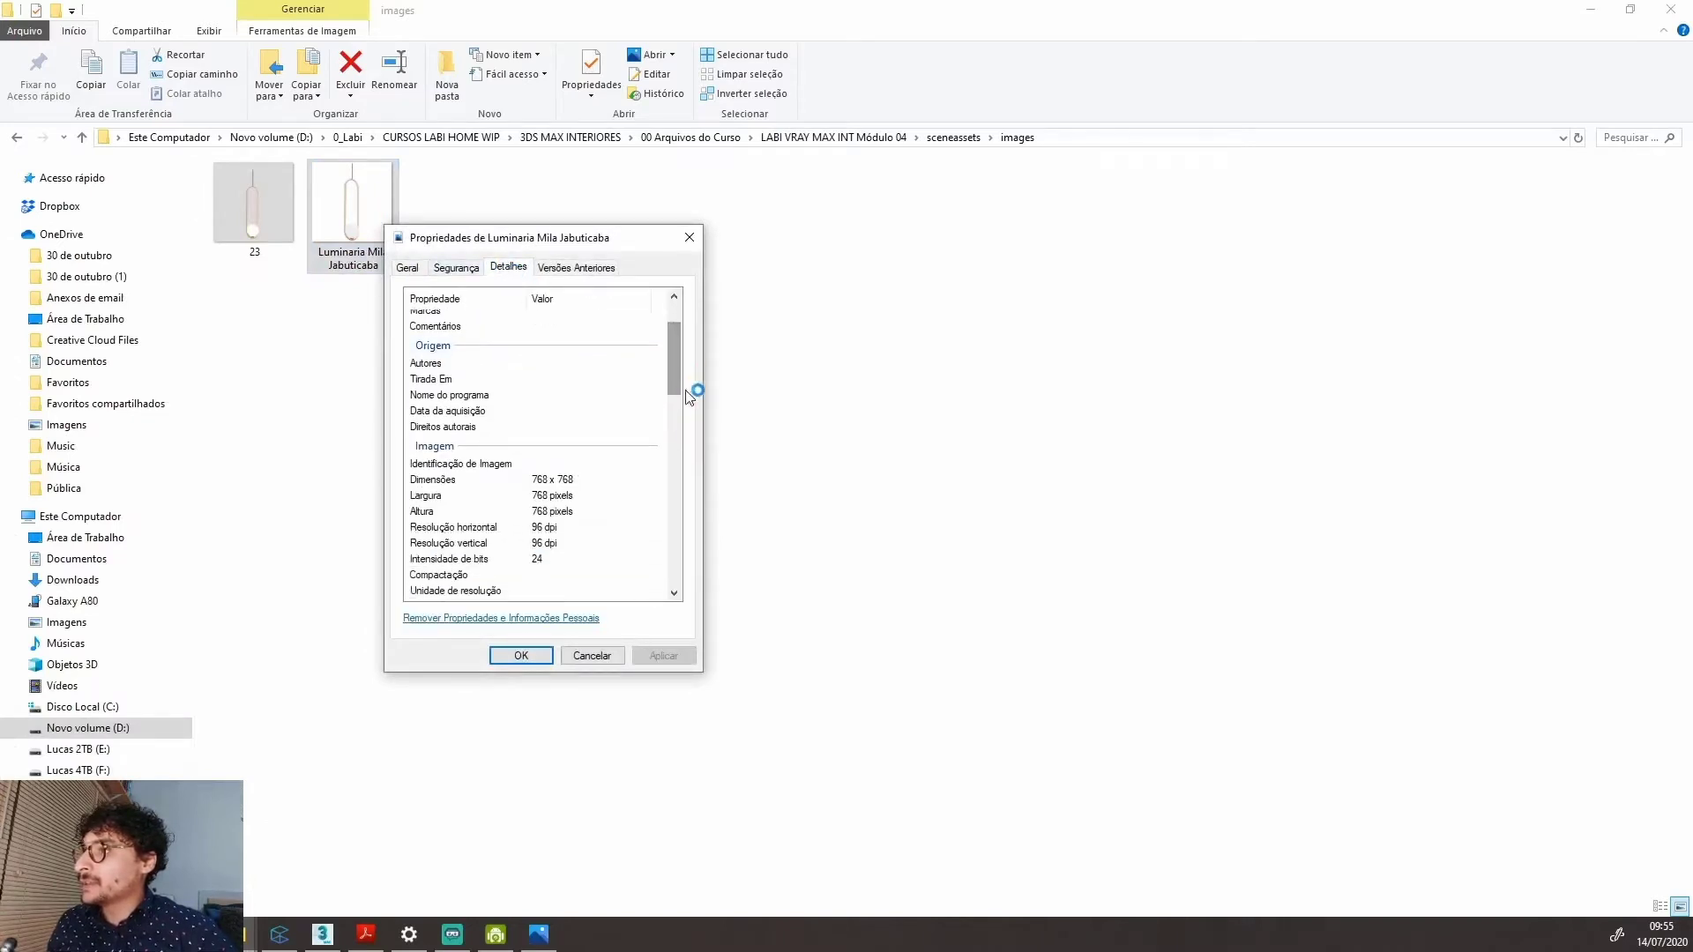
drag(479, 254, 559, 291)
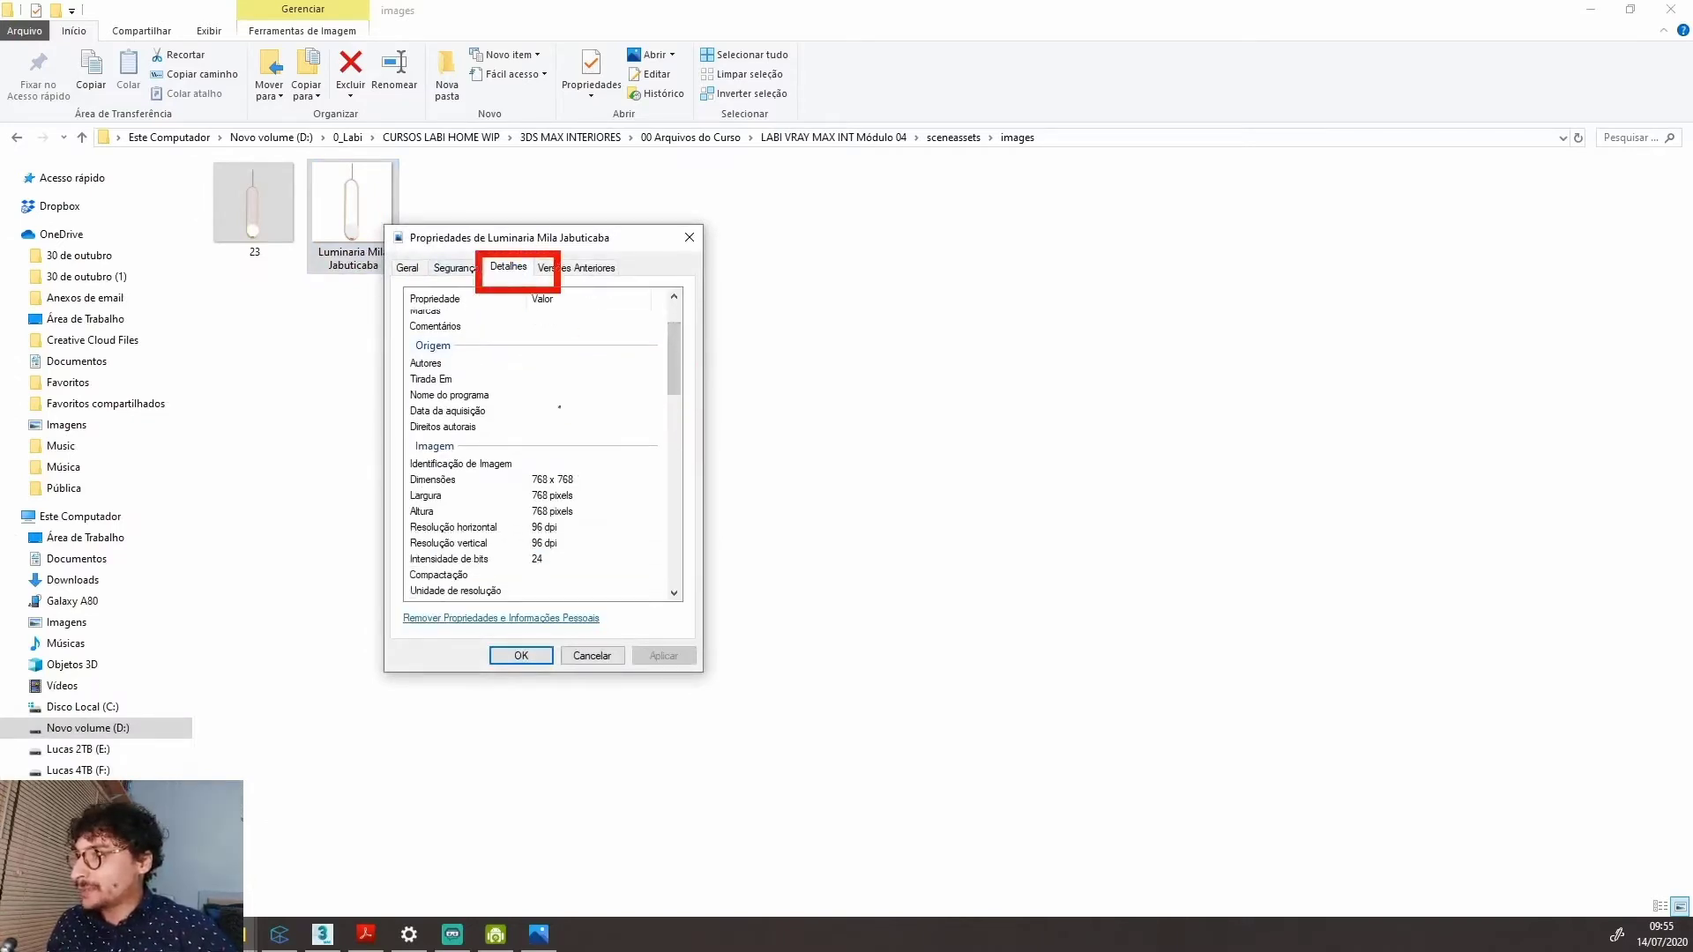
drag(505, 468, 604, 492)
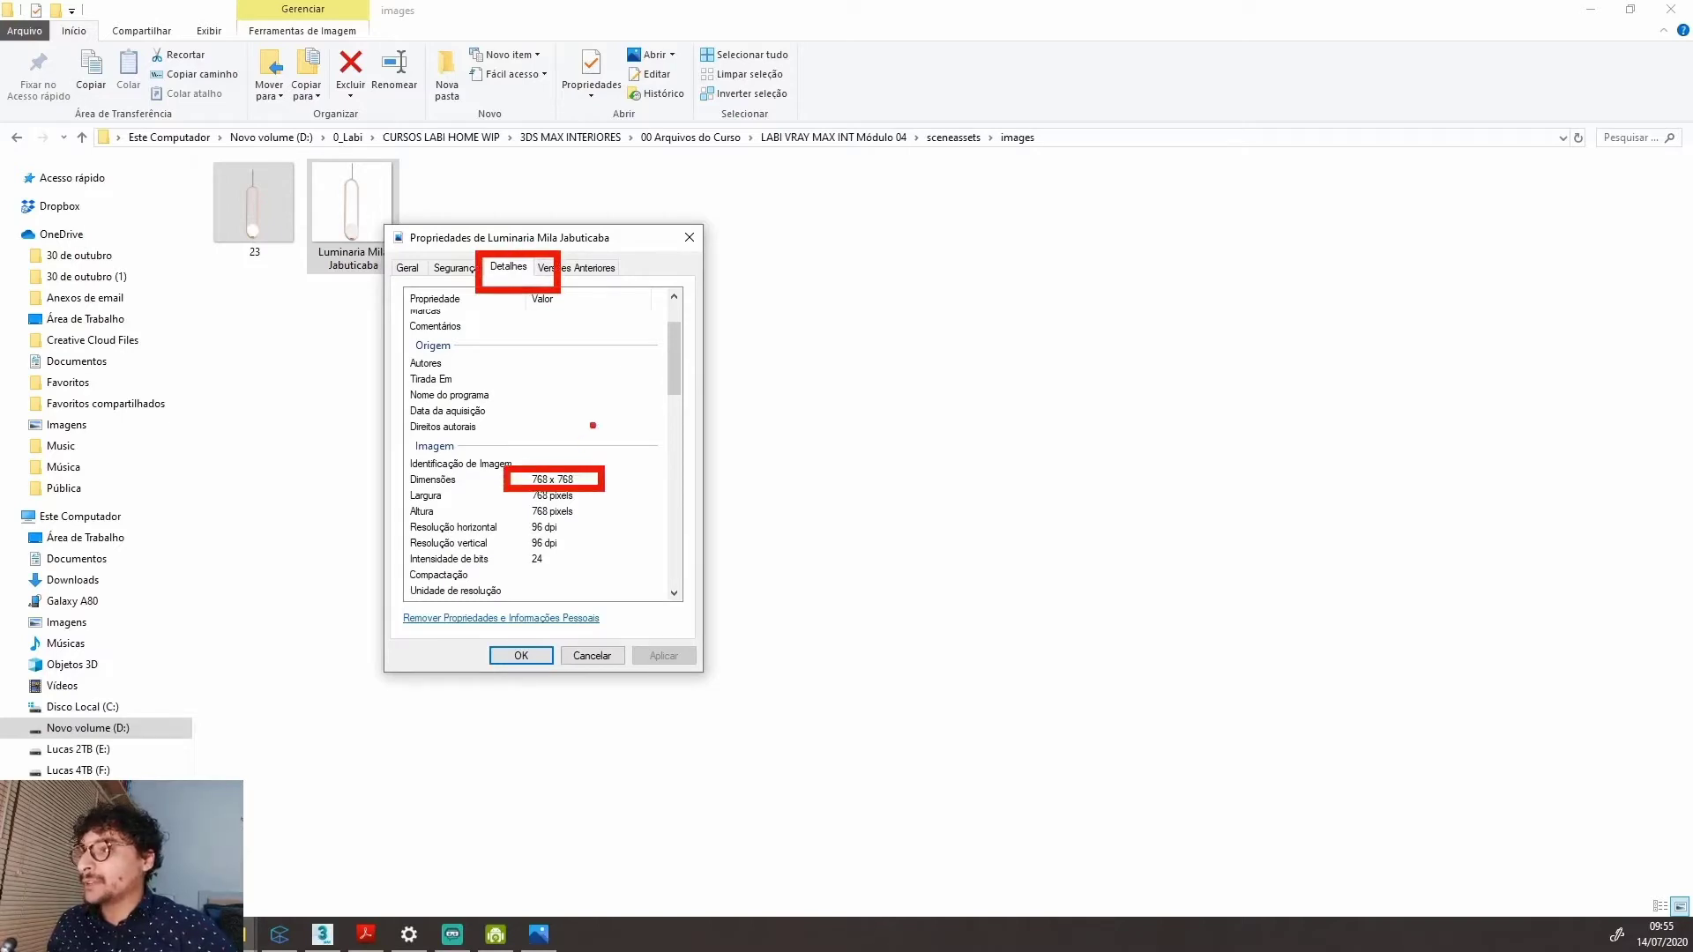
mouse_move(593, 425)
mouse_down()
mouse_move(575, 460)
mouse_move(596, 445)
mouse_up()
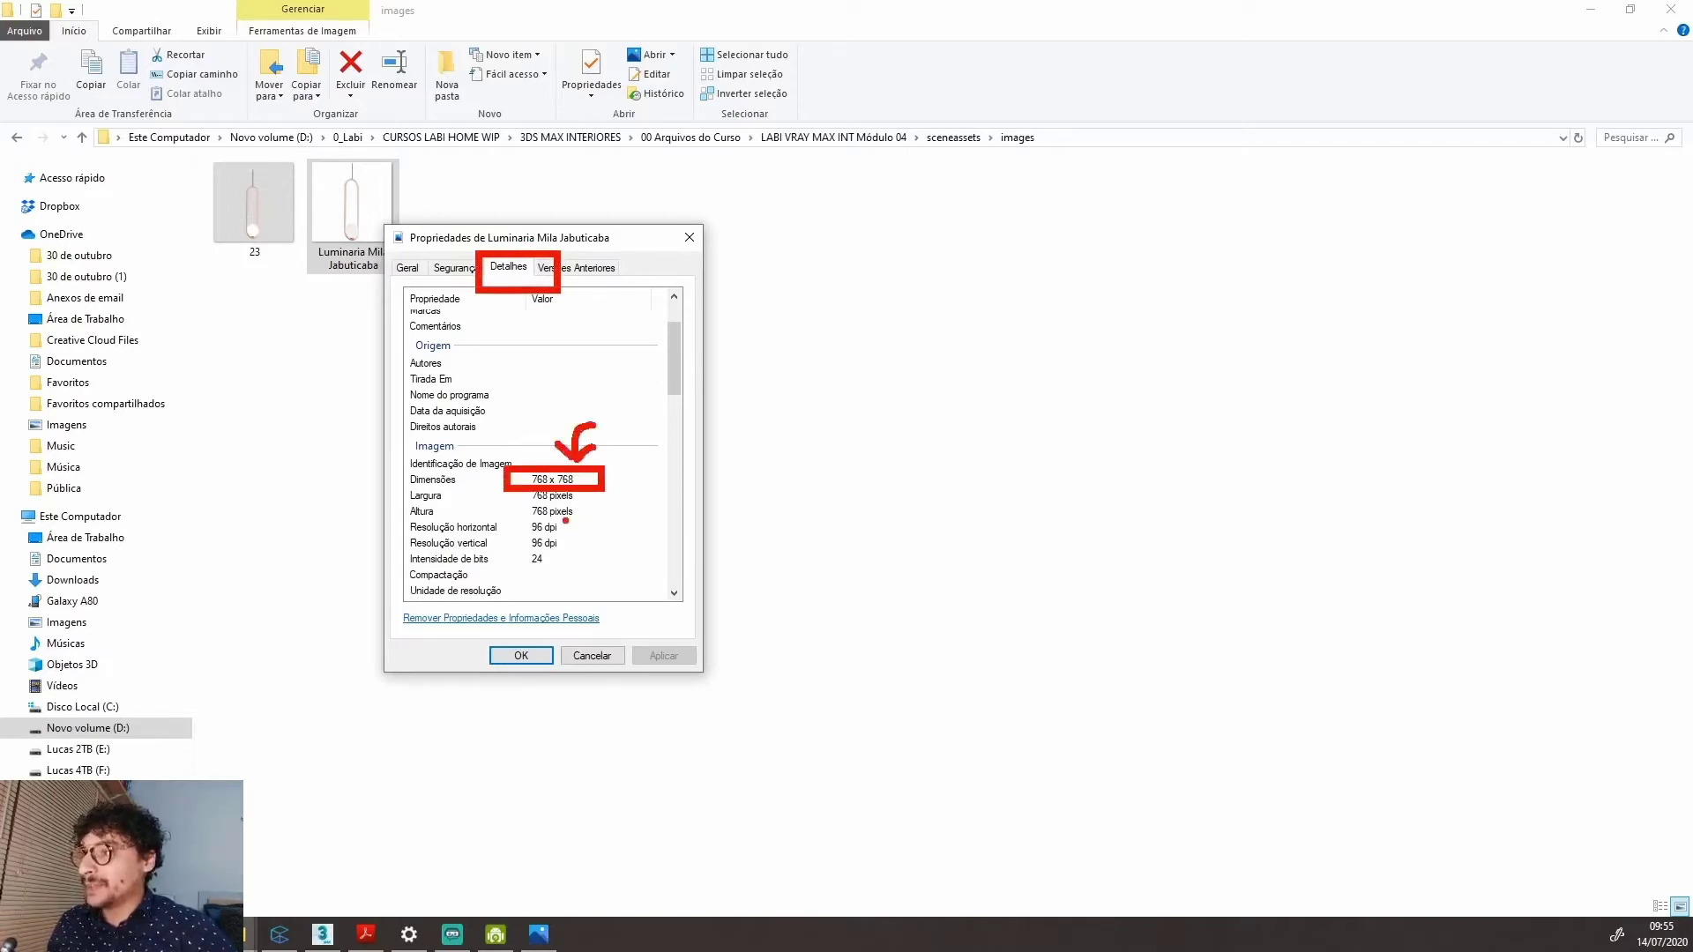
key(Escape)
click(689, 237)
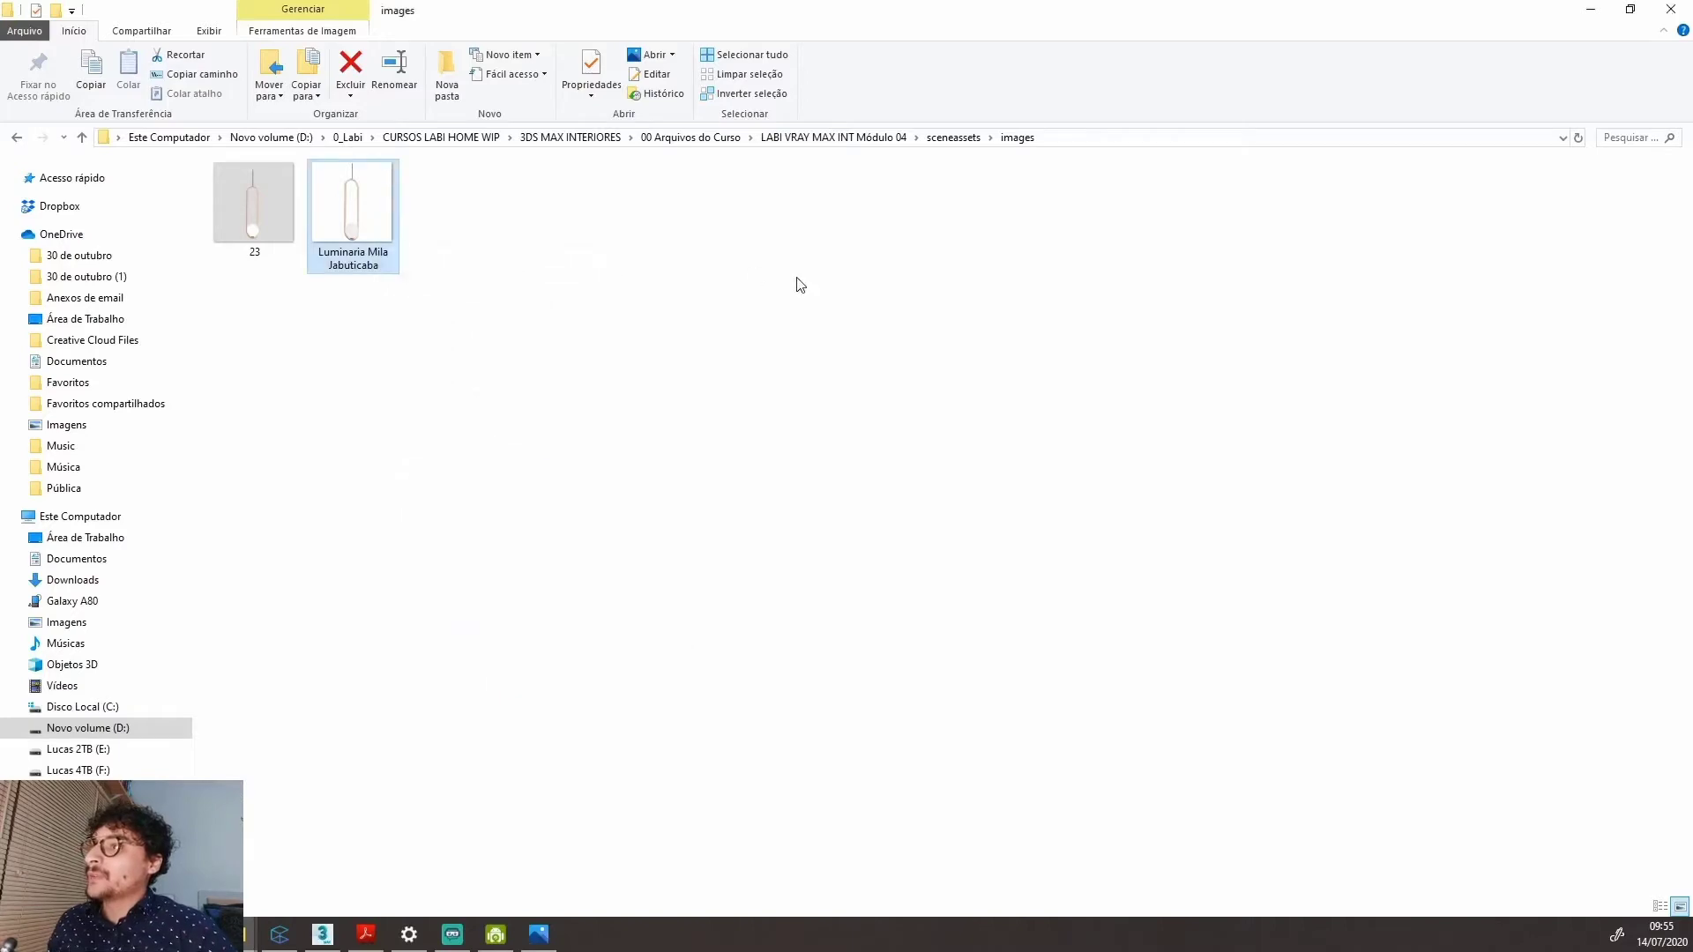
Switch to 3ds Max and rename the plane as Imagem in its modify settings.
click(322, 933)
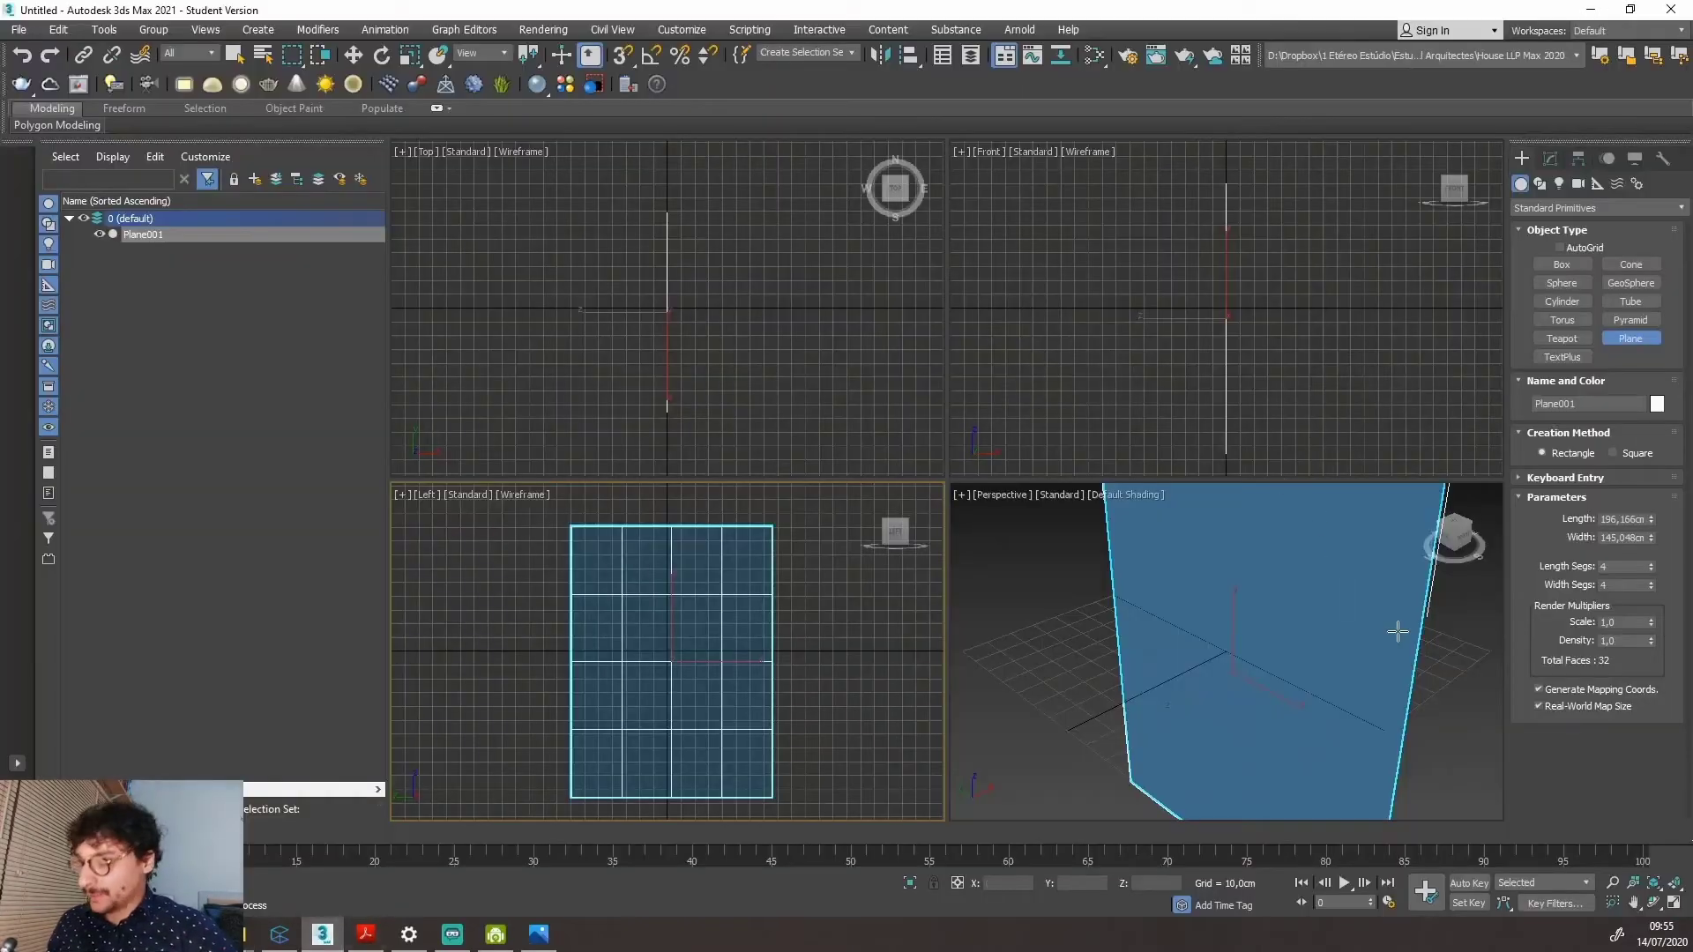
mouse_move(1109, 474)
mouse_down()
mouse_move(1411, 670)
mouse_move(1156, 496)
mouse_up()
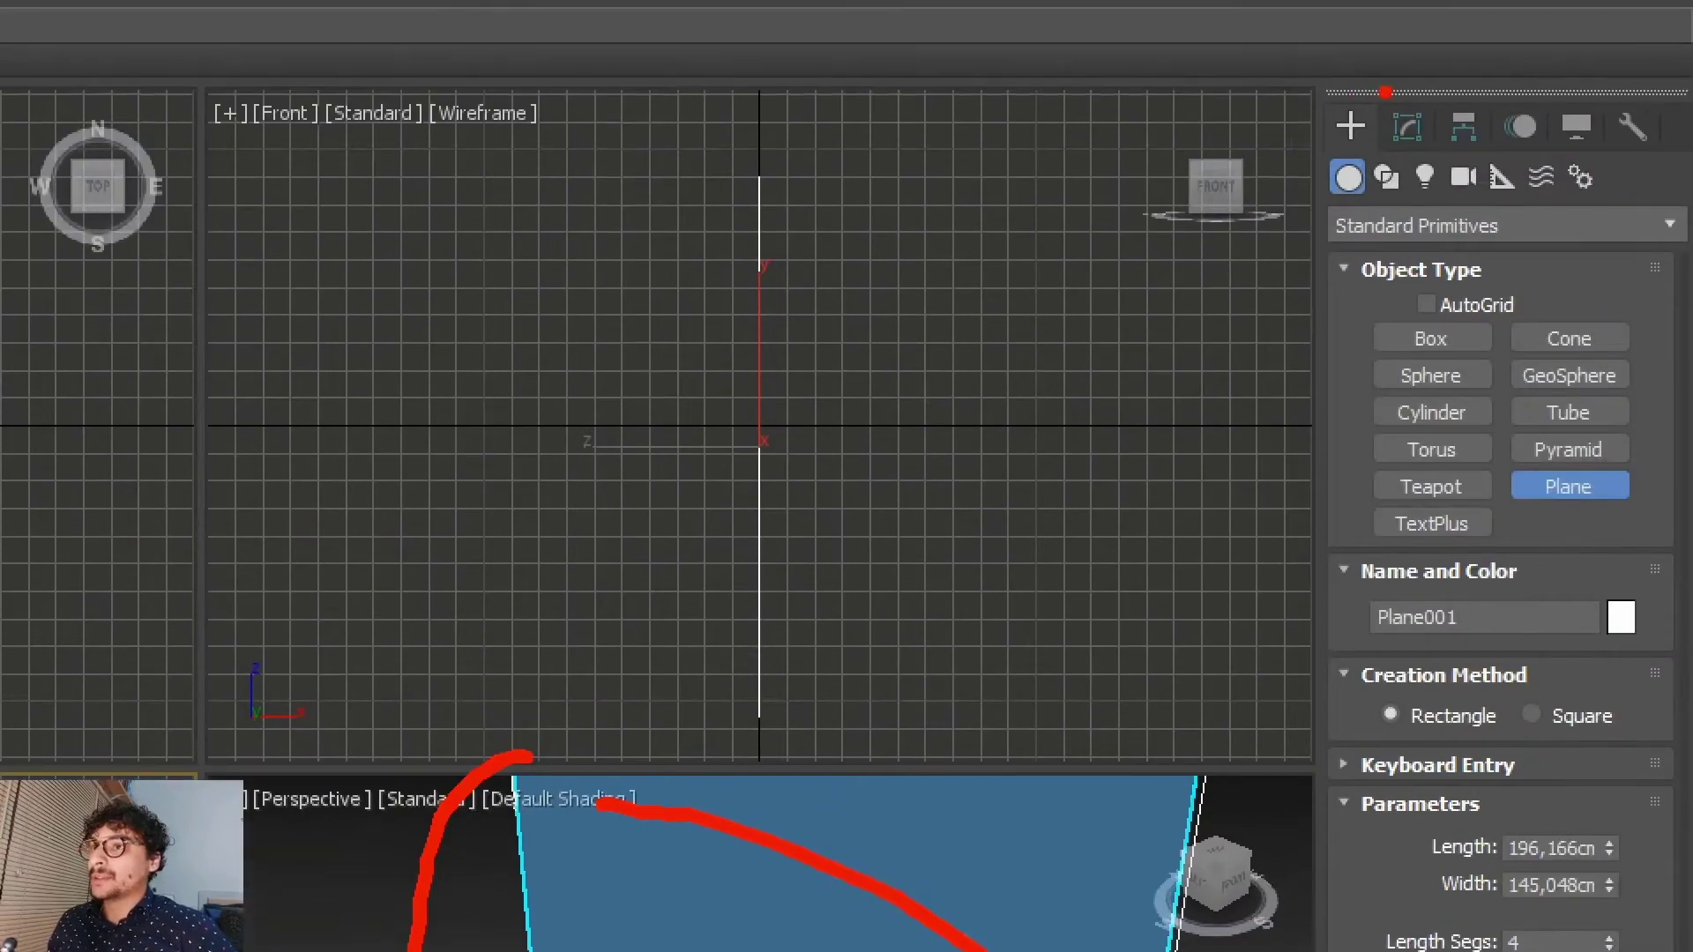
mouse_move(1386, 74)
mouse_down()
mouse_move(1409, 147)
mouse_move(1440, 150)
mouse_up()
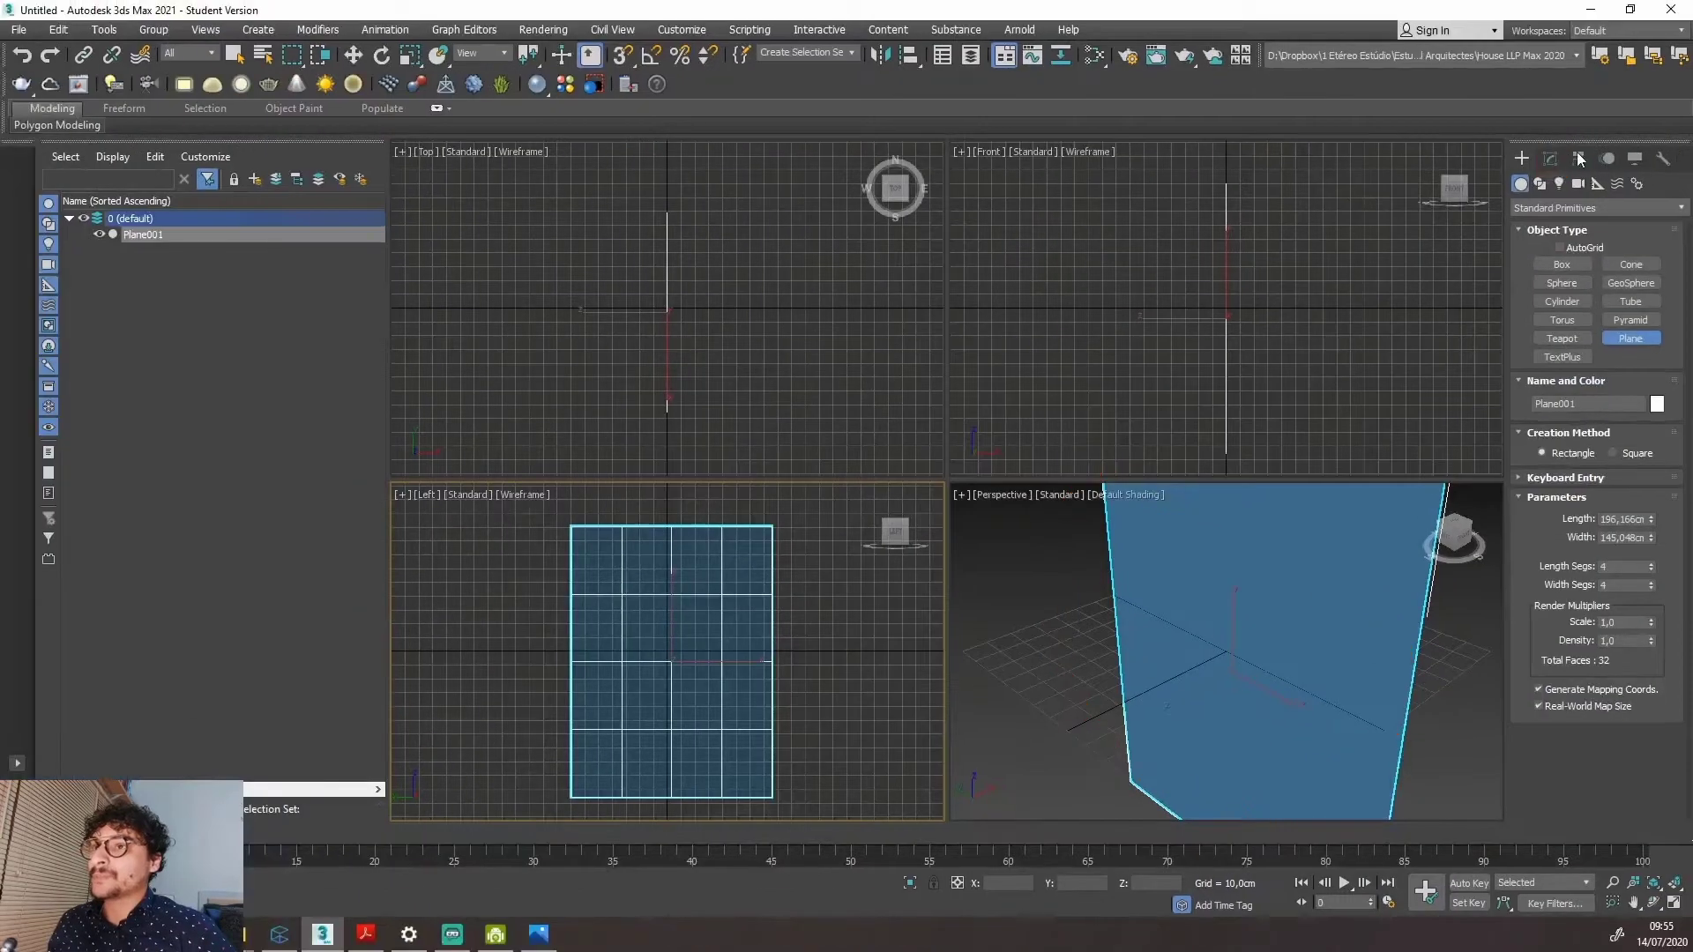
click(1409, 126)
click(1592, 187)
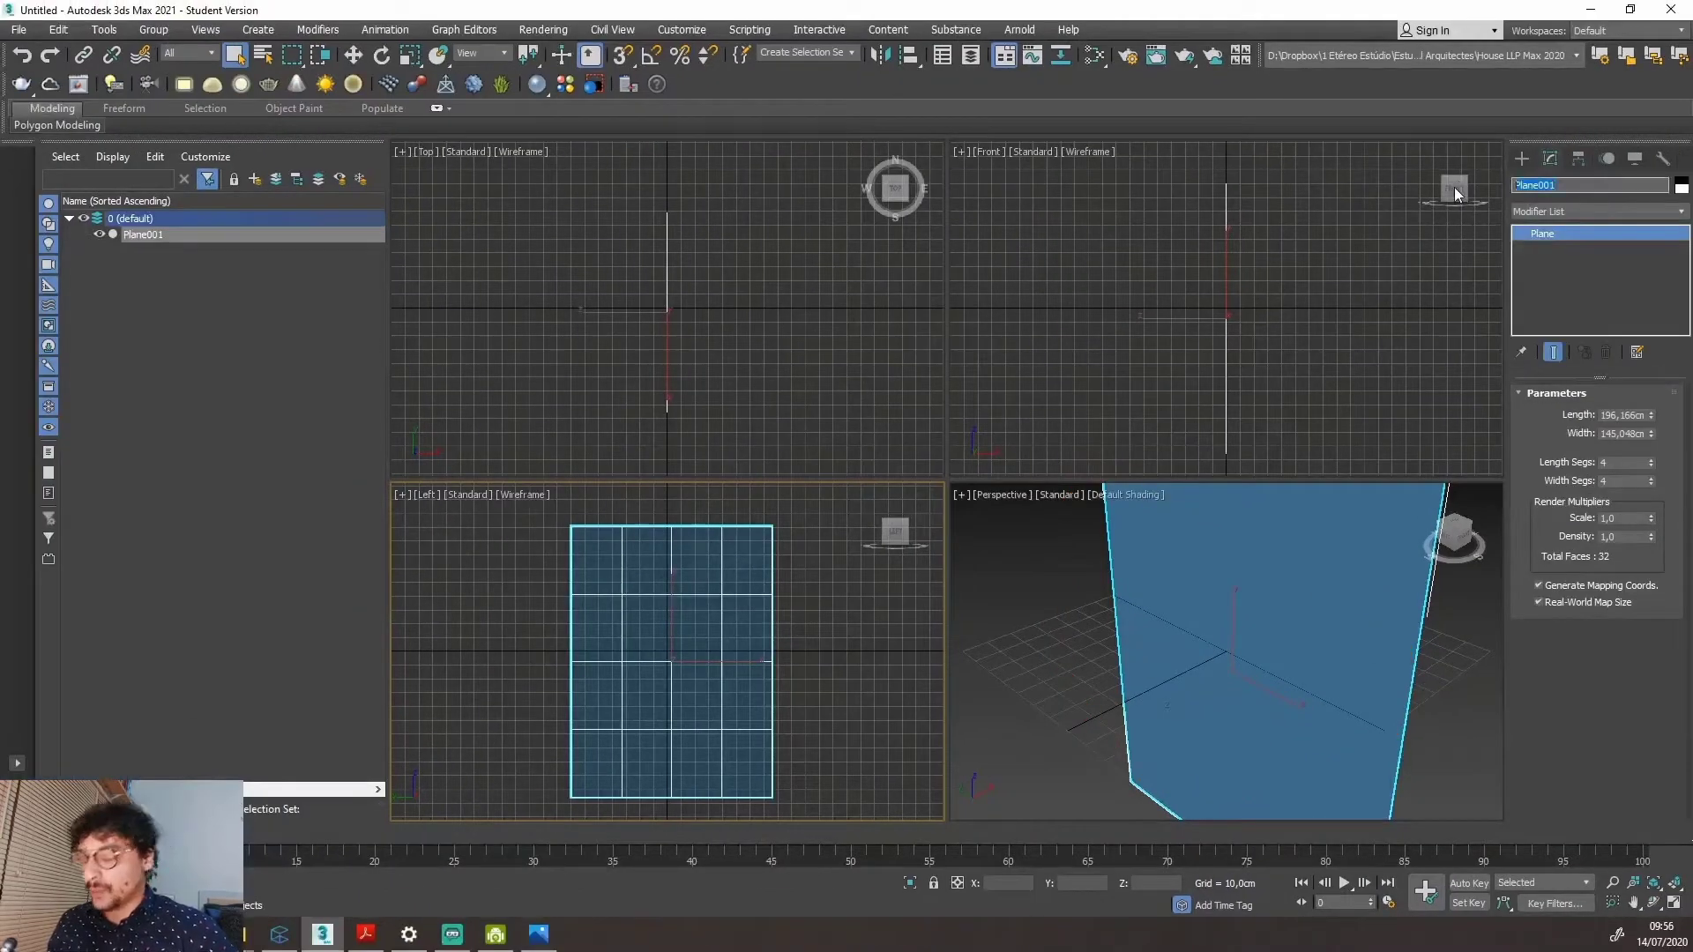
text(Imagem)
right_click(1213, 173)
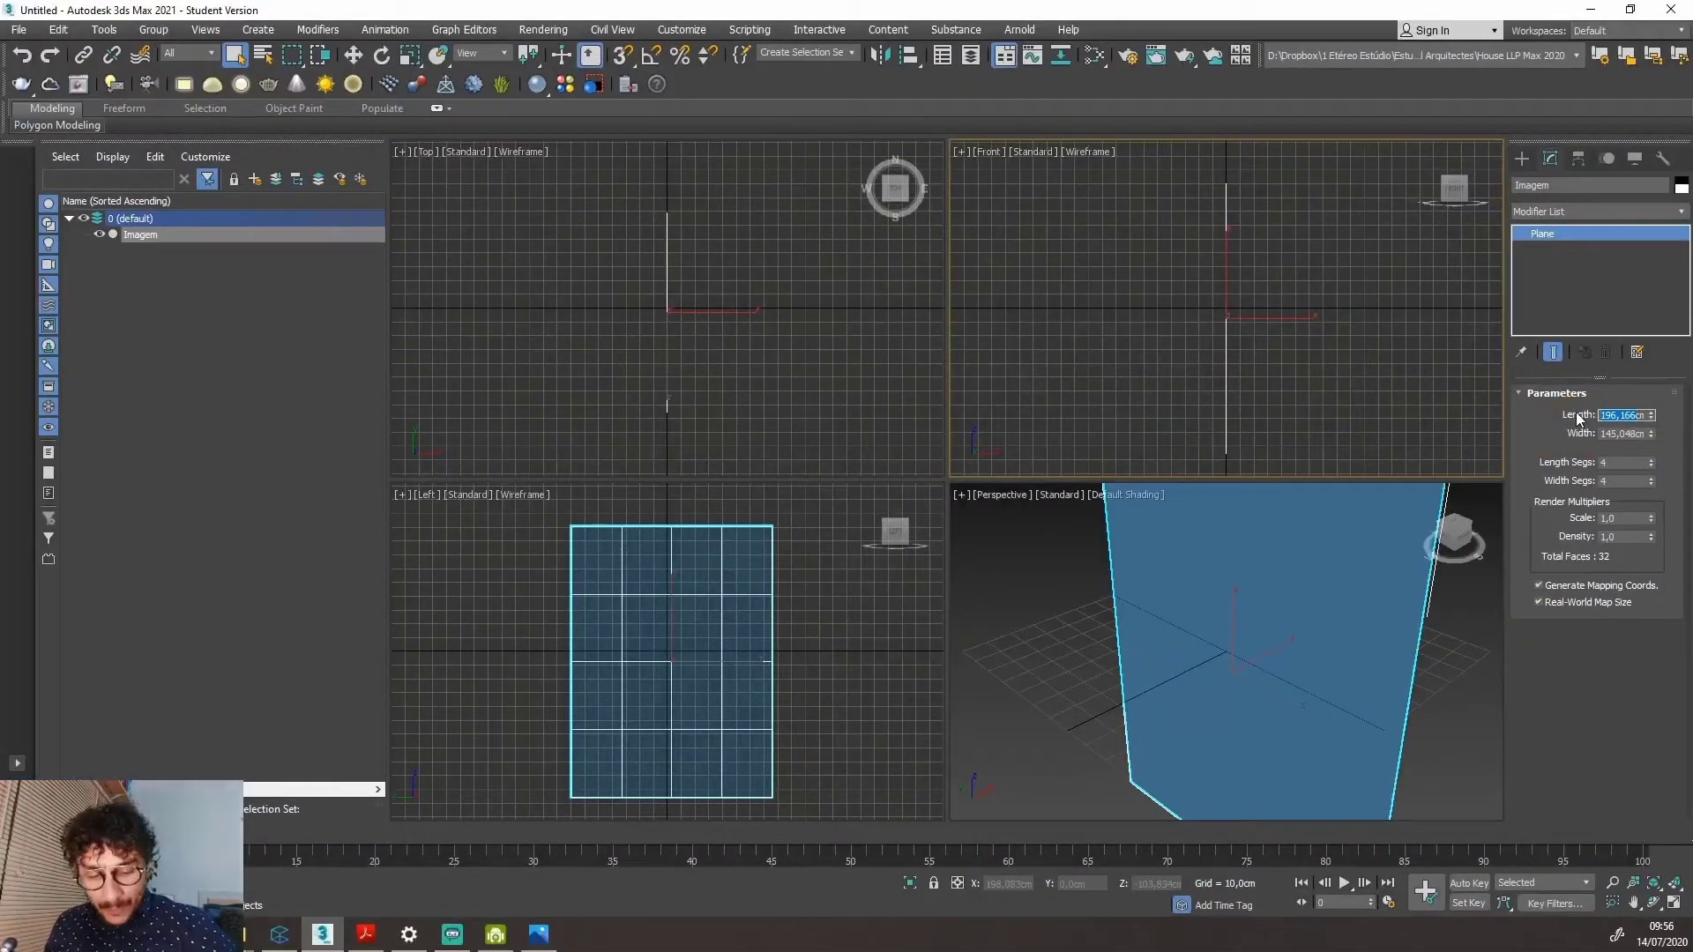
Set the plane's length and width to 76,8 cm each.
text(7m)
key(Return)
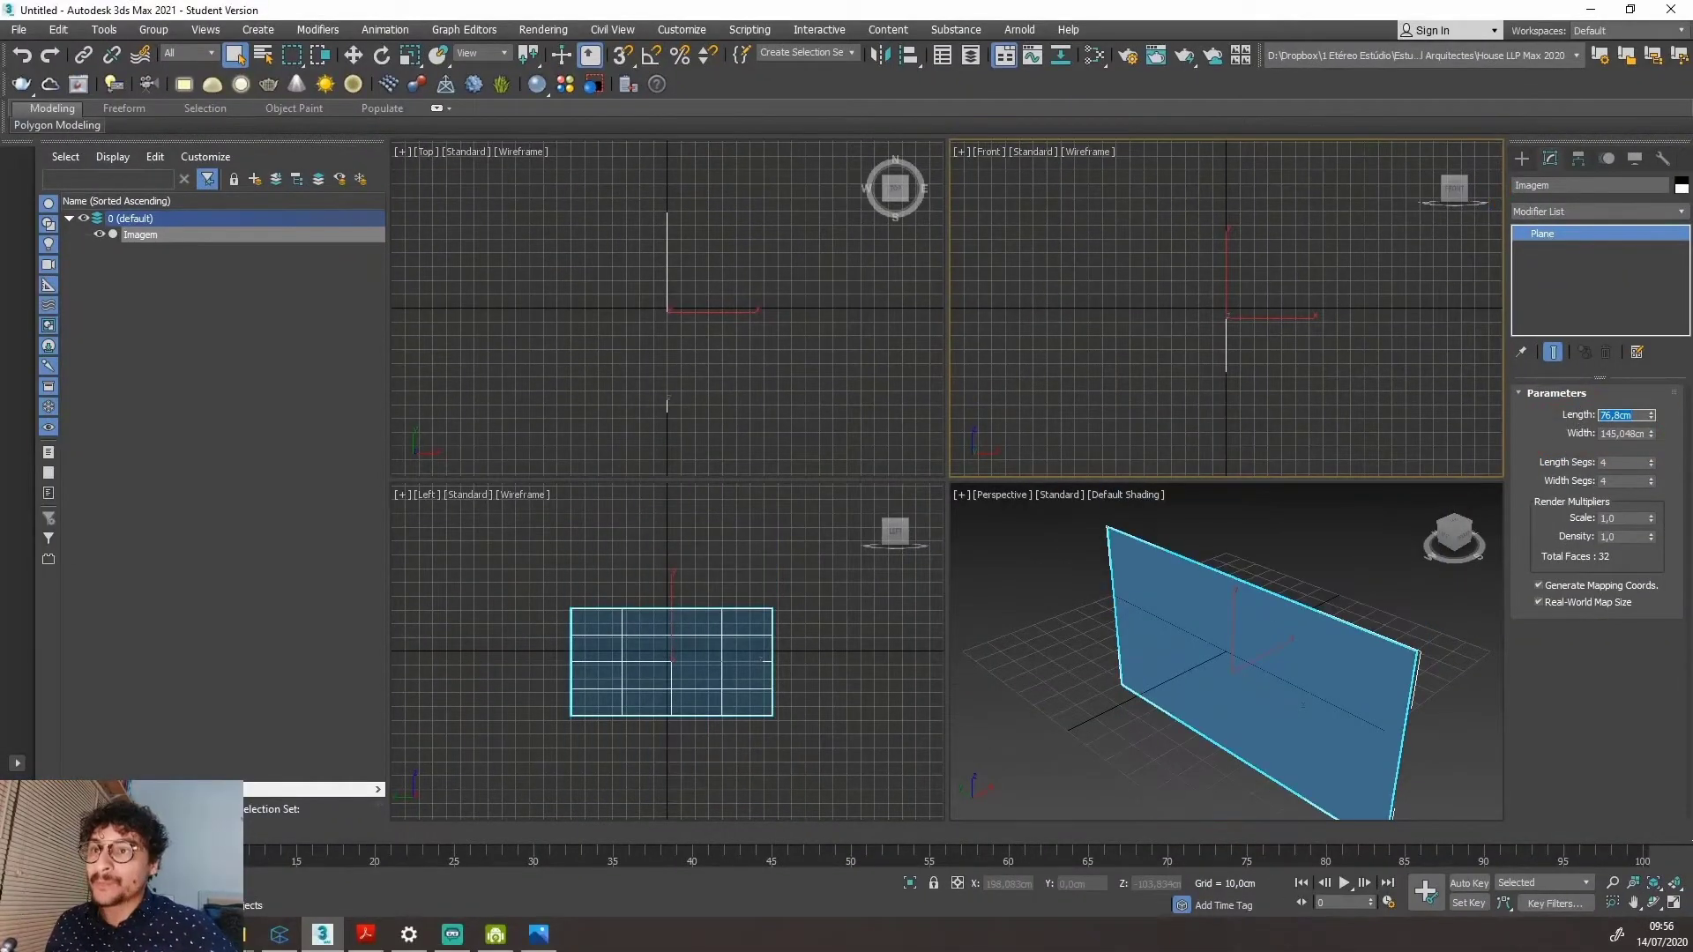
click(1631, 433)
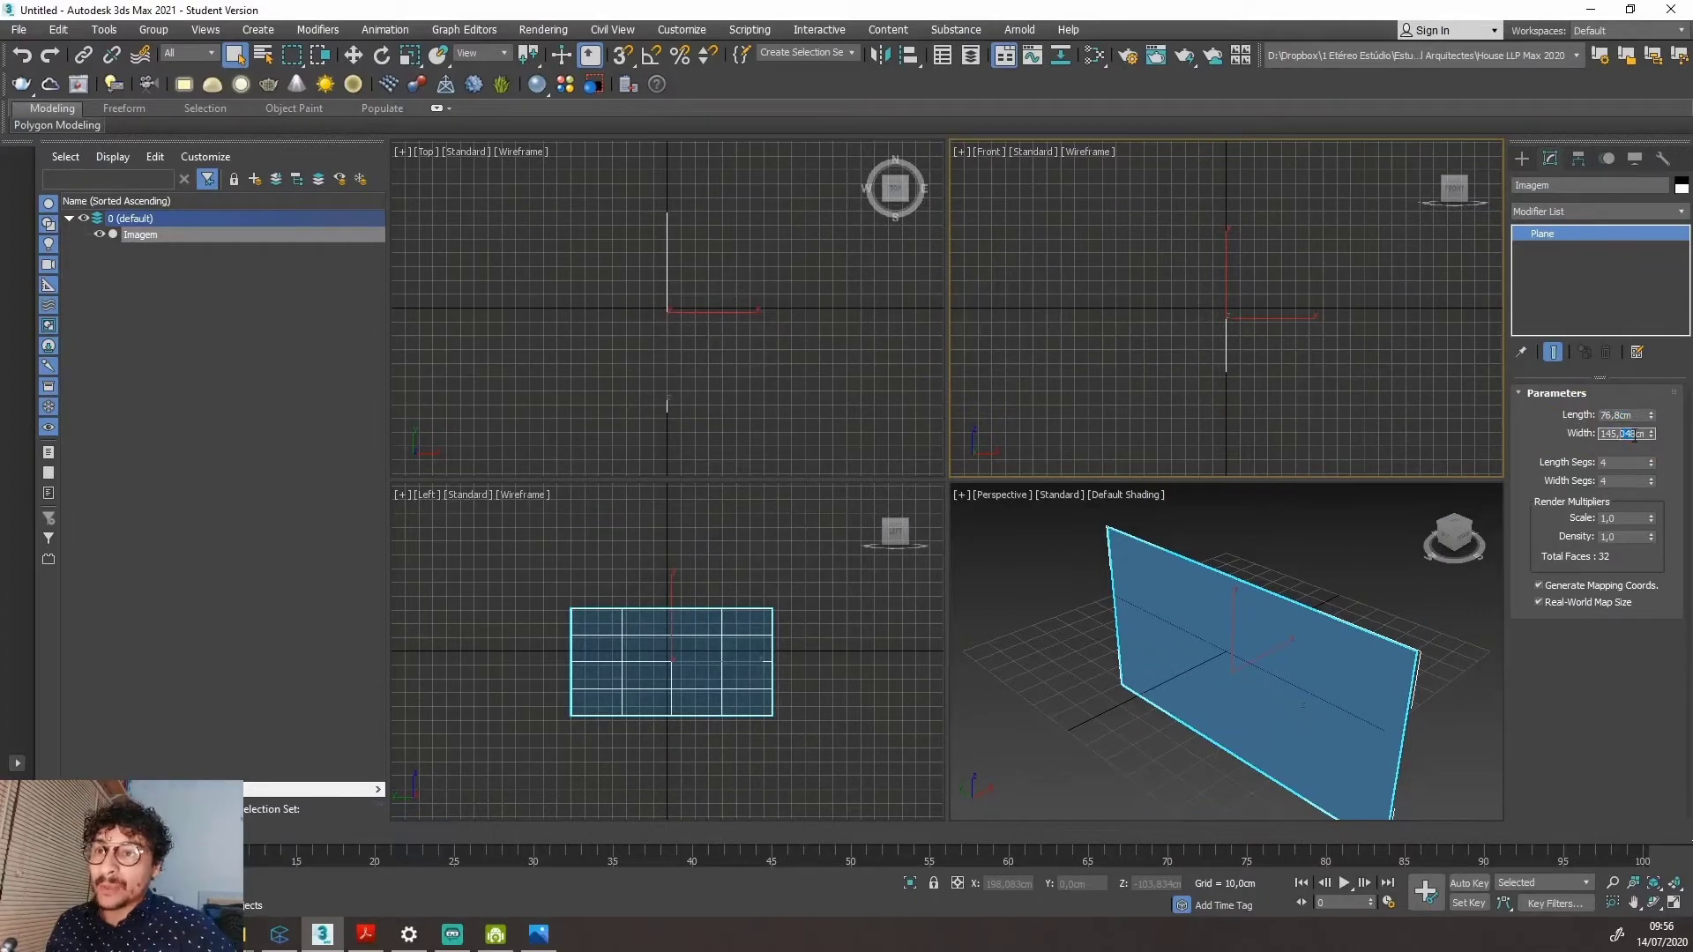
text(7m)
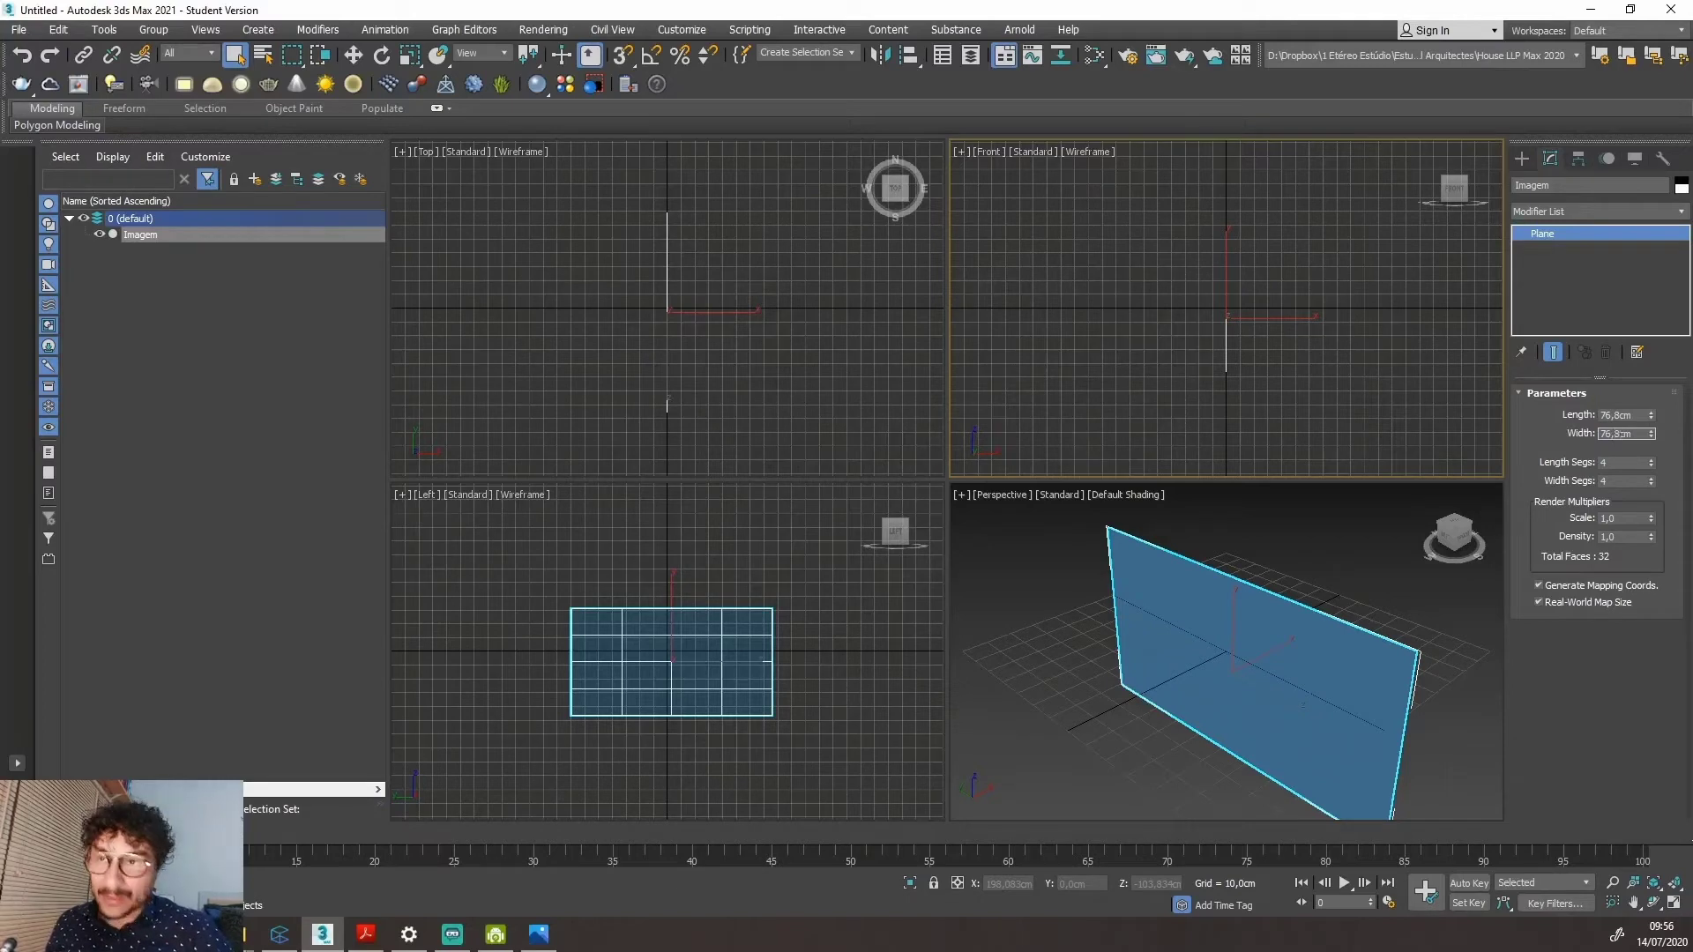
key(Return)
Move the Imagem plane up above the ground grid, to about Y -1,7 cm and Z 38,7 cm.
mouse_move(1235, 670)
alt+middle_down()
mouse_move(1304, 597)
mouse_move(1227, 611)
mouse_move(1257, 663)
alt+middle_up()
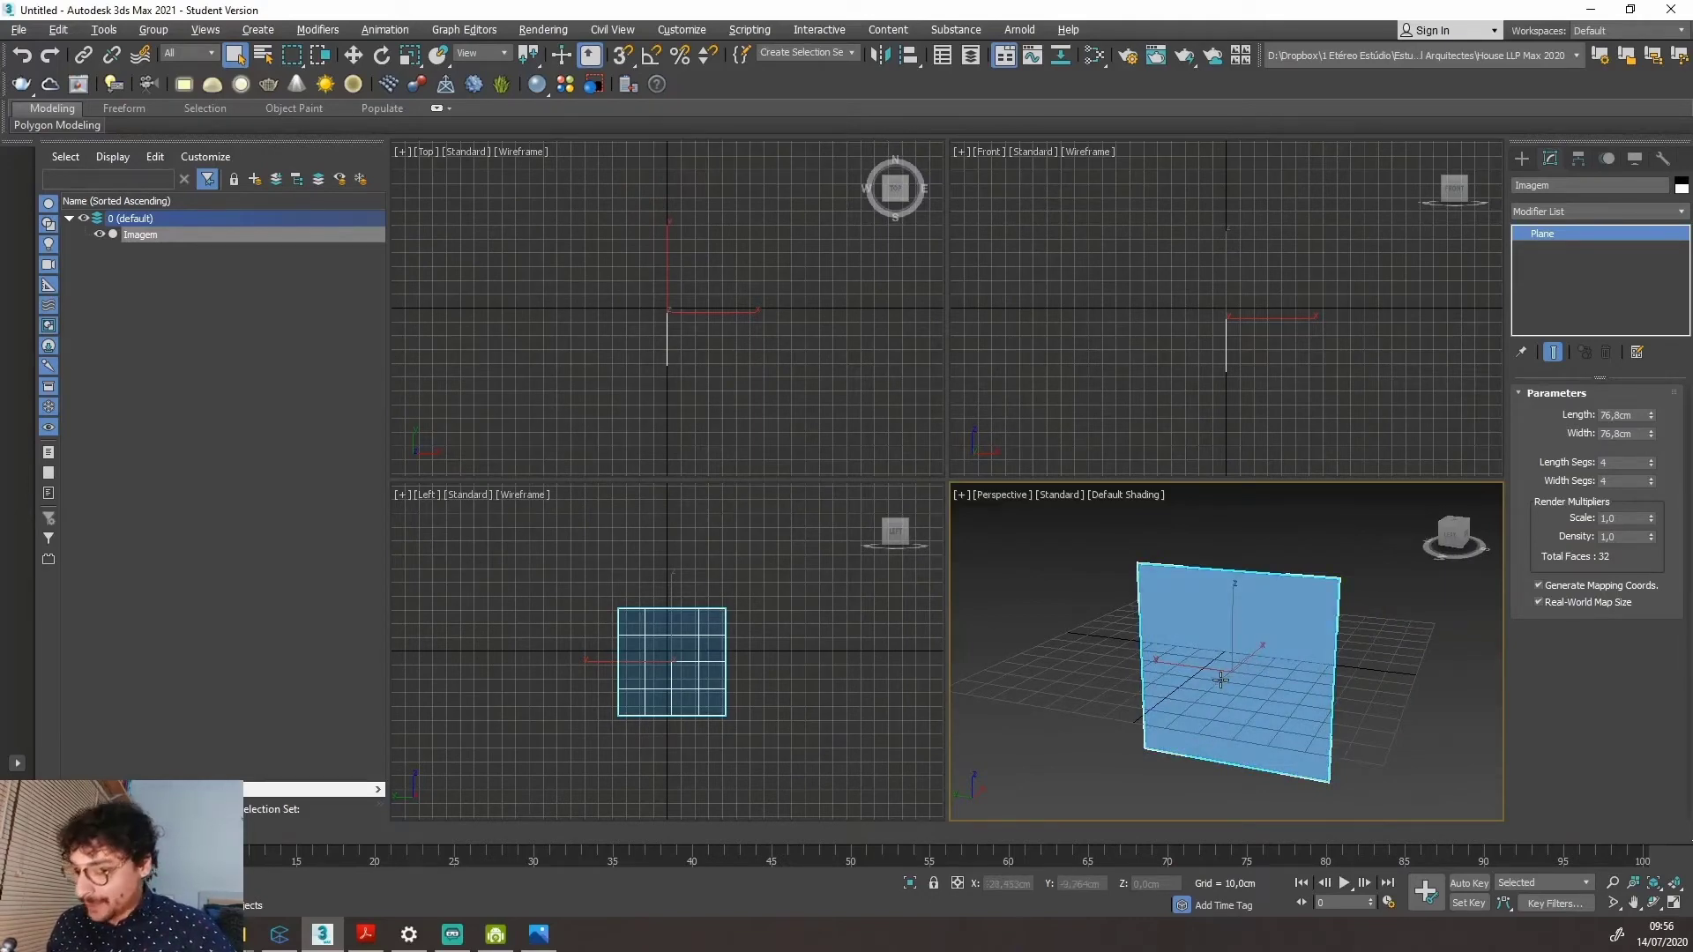
key(w)
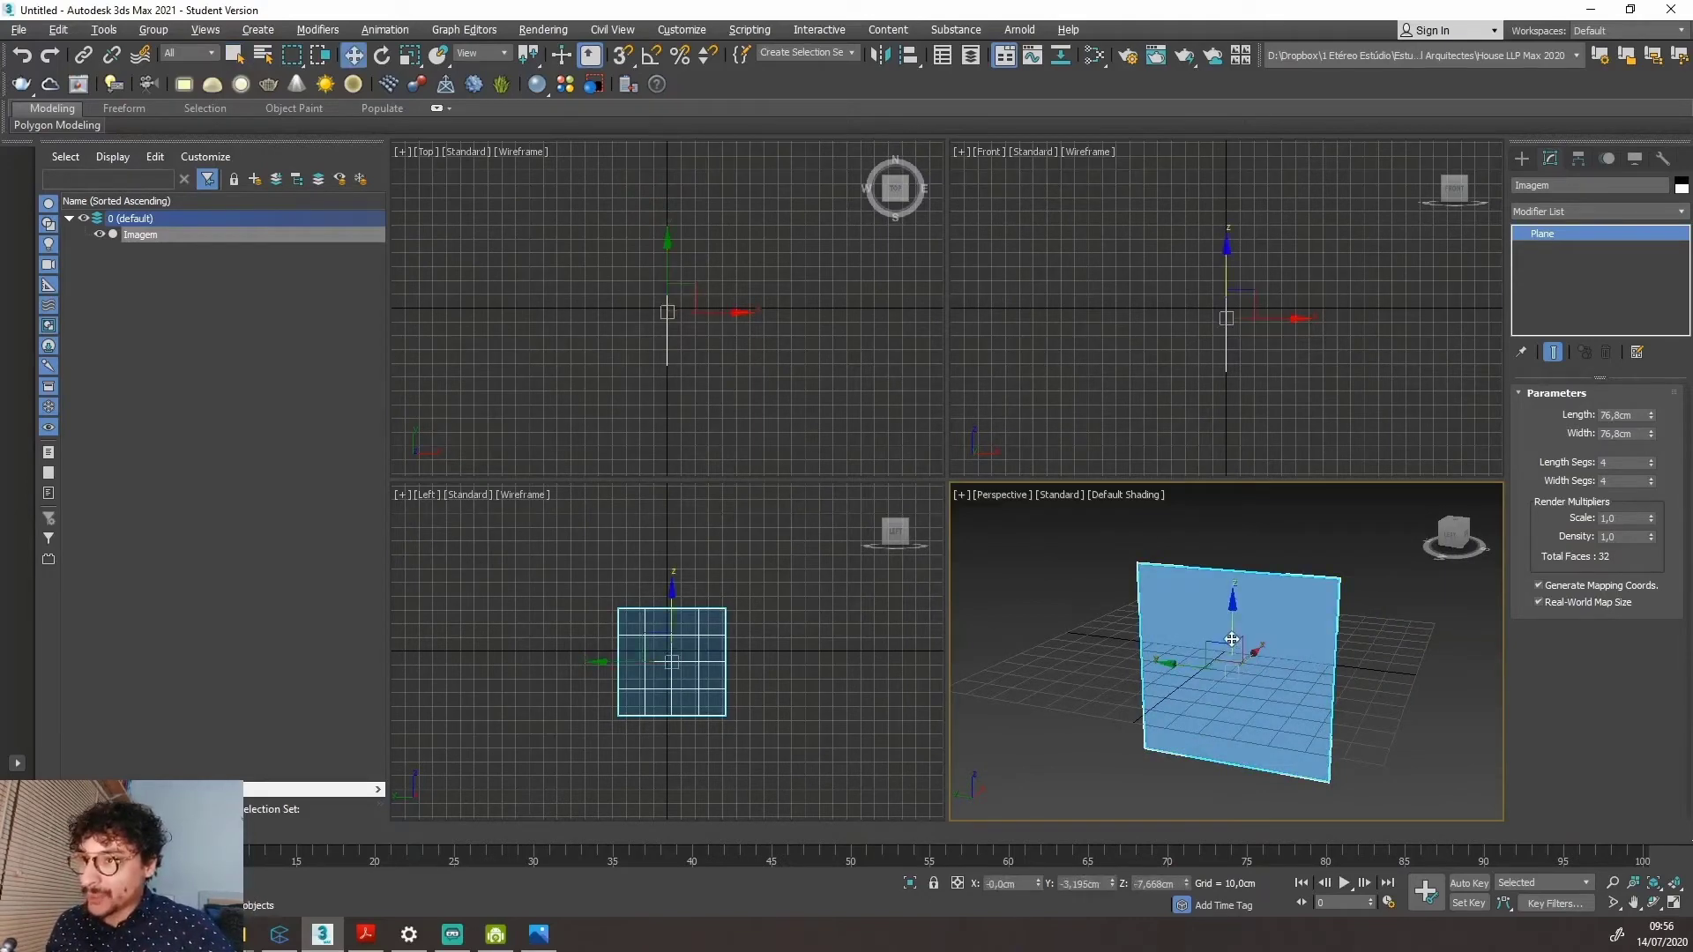
drag(1233, 642, 1233, 531)
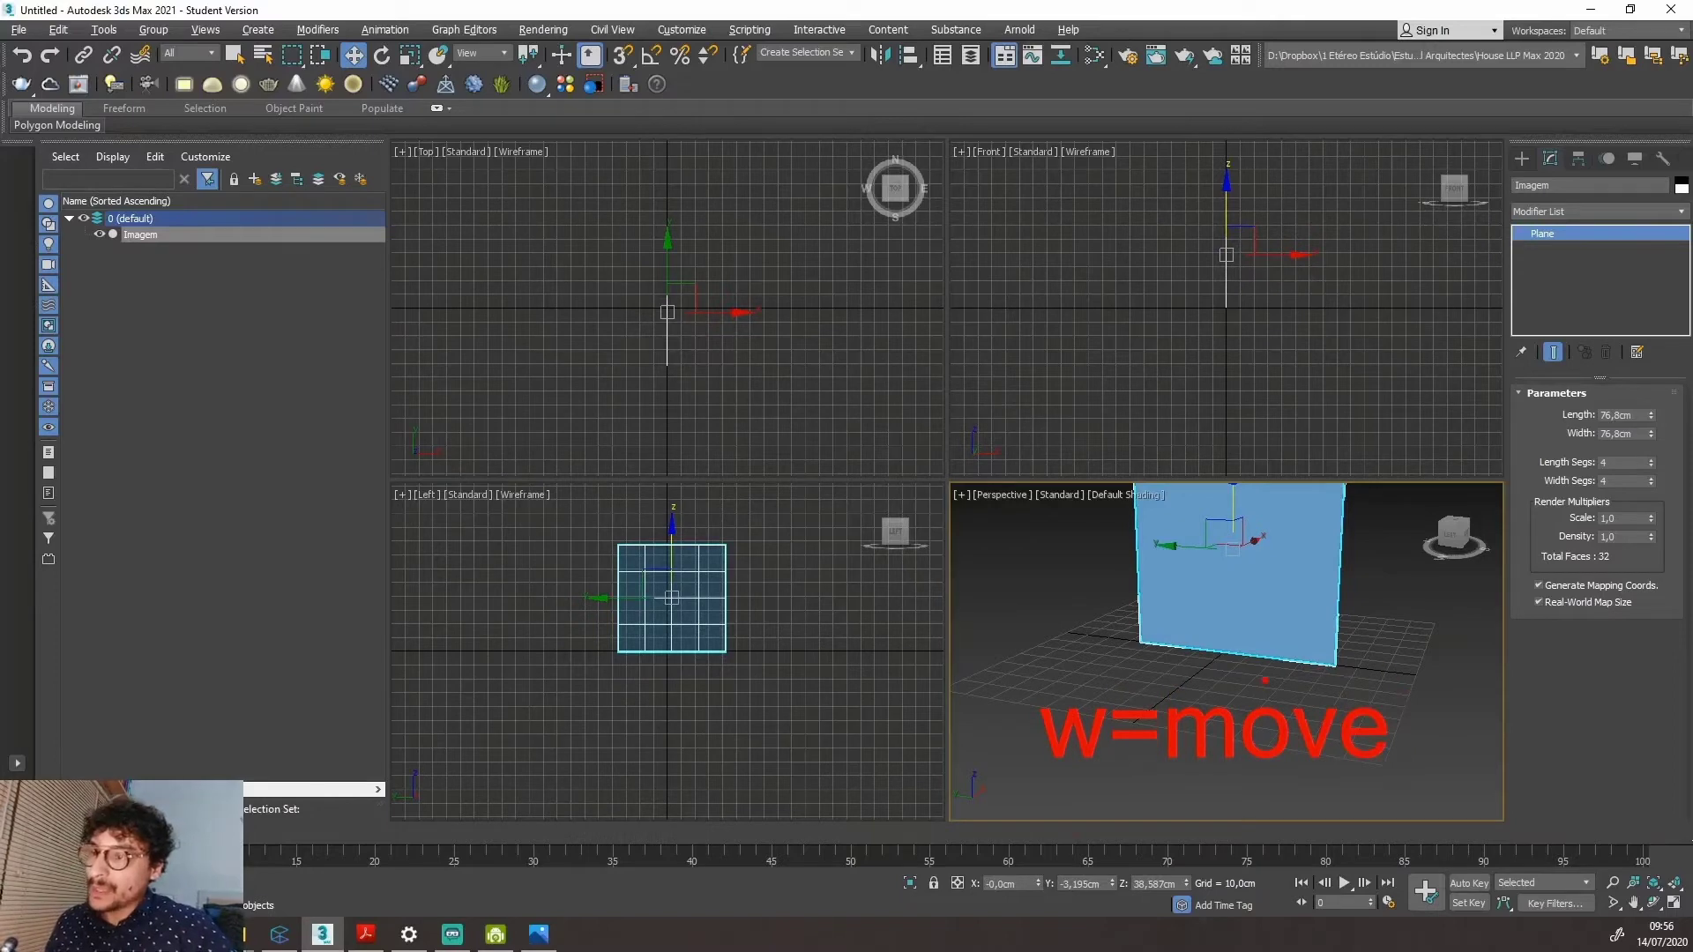
scroll(1214, 695, down, 3)
alt+middle_drag(1231, 679, 1214, 573)
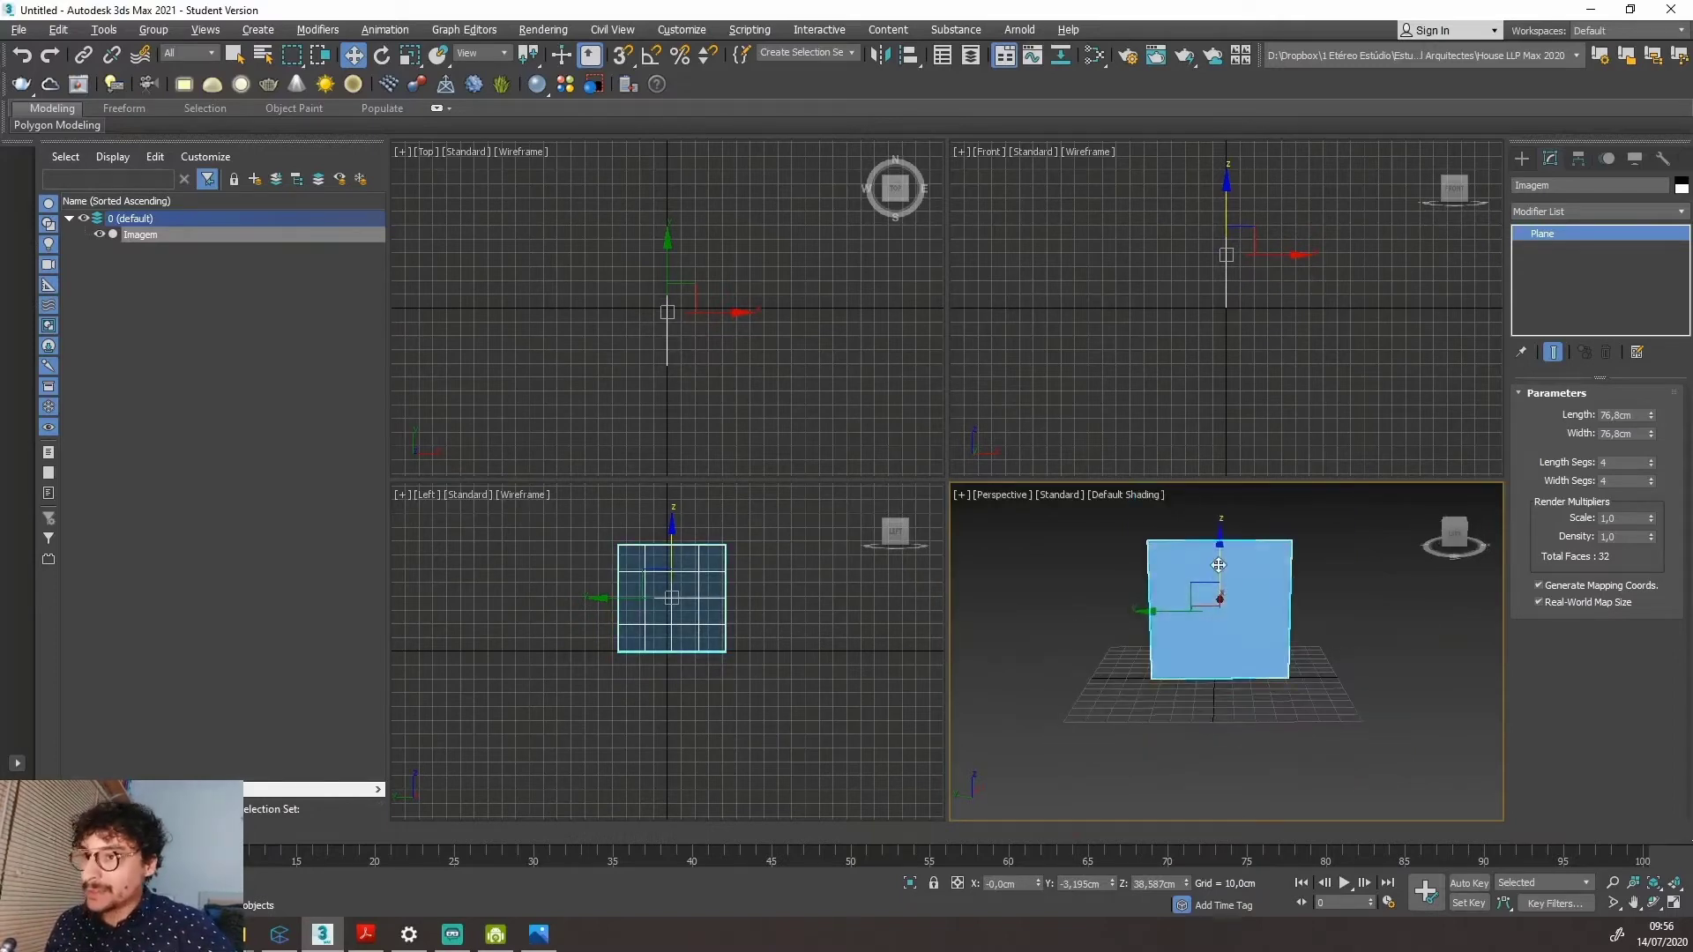
mouse_move(1214, 573)
mouse_down()
mouse_move(1146, 608)
mouse_move(1220, 560)
mouse_up()
scroll(1224, 606, up, 2)
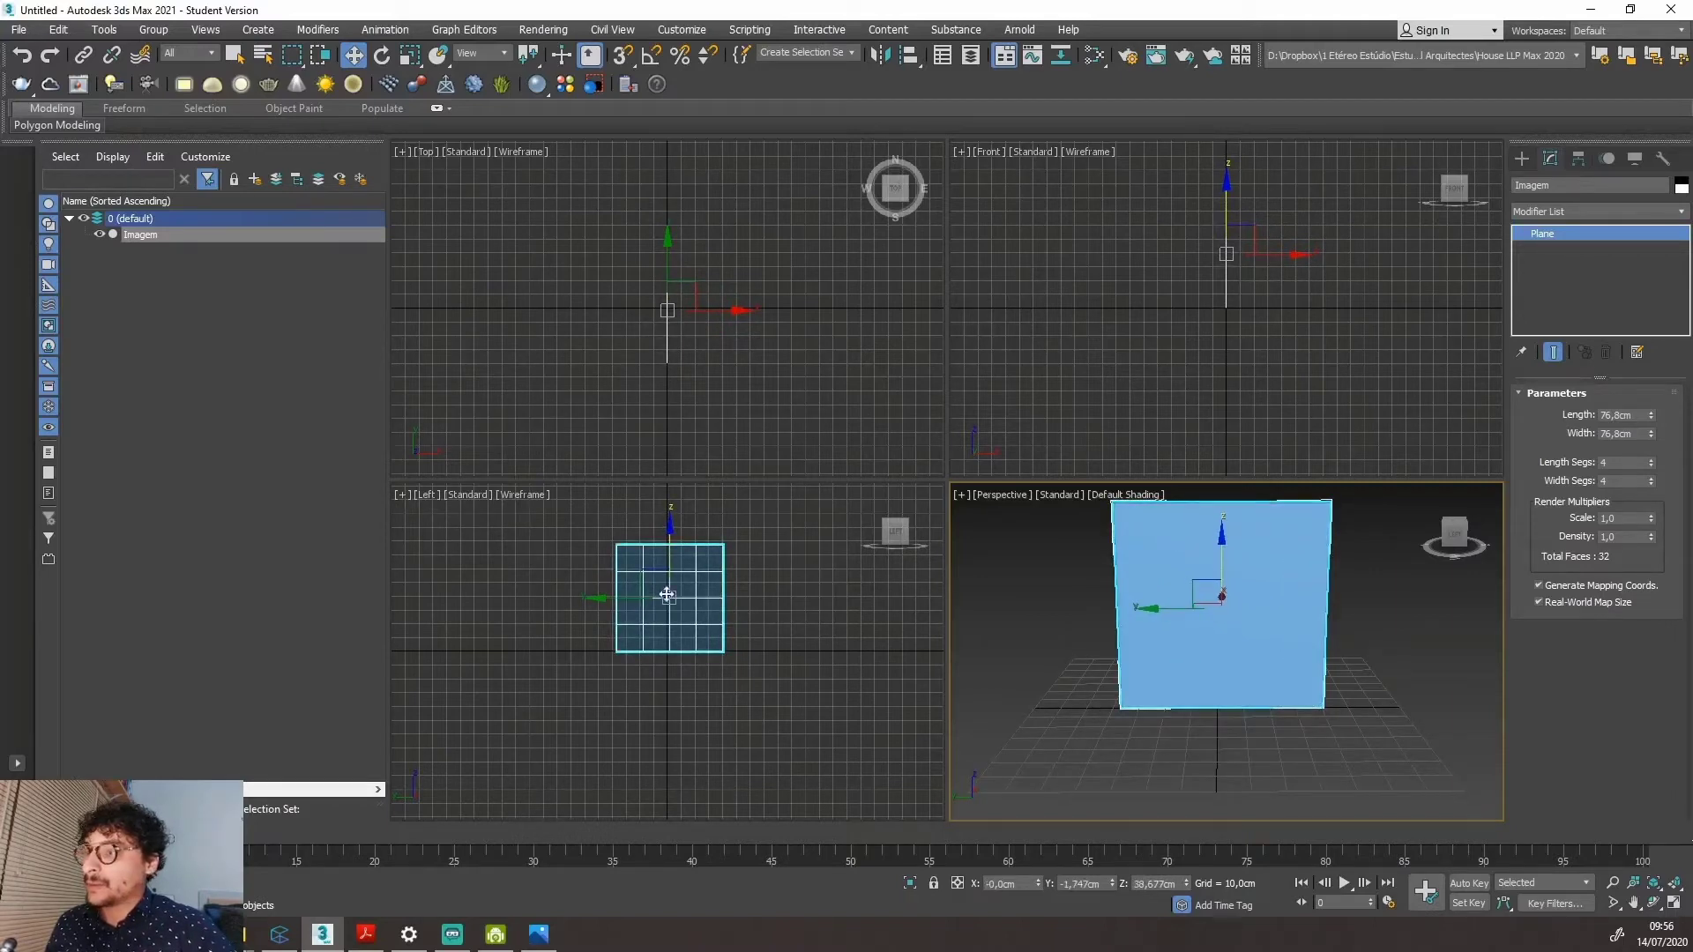
Point out the X and Y axes of the plane's move gizmo in the Perspective viewport with temporary red marks, and clear them.
middle_drag(772, 618, 816, 626)
alt+middle_drag(1321, 667, 1259, 682)
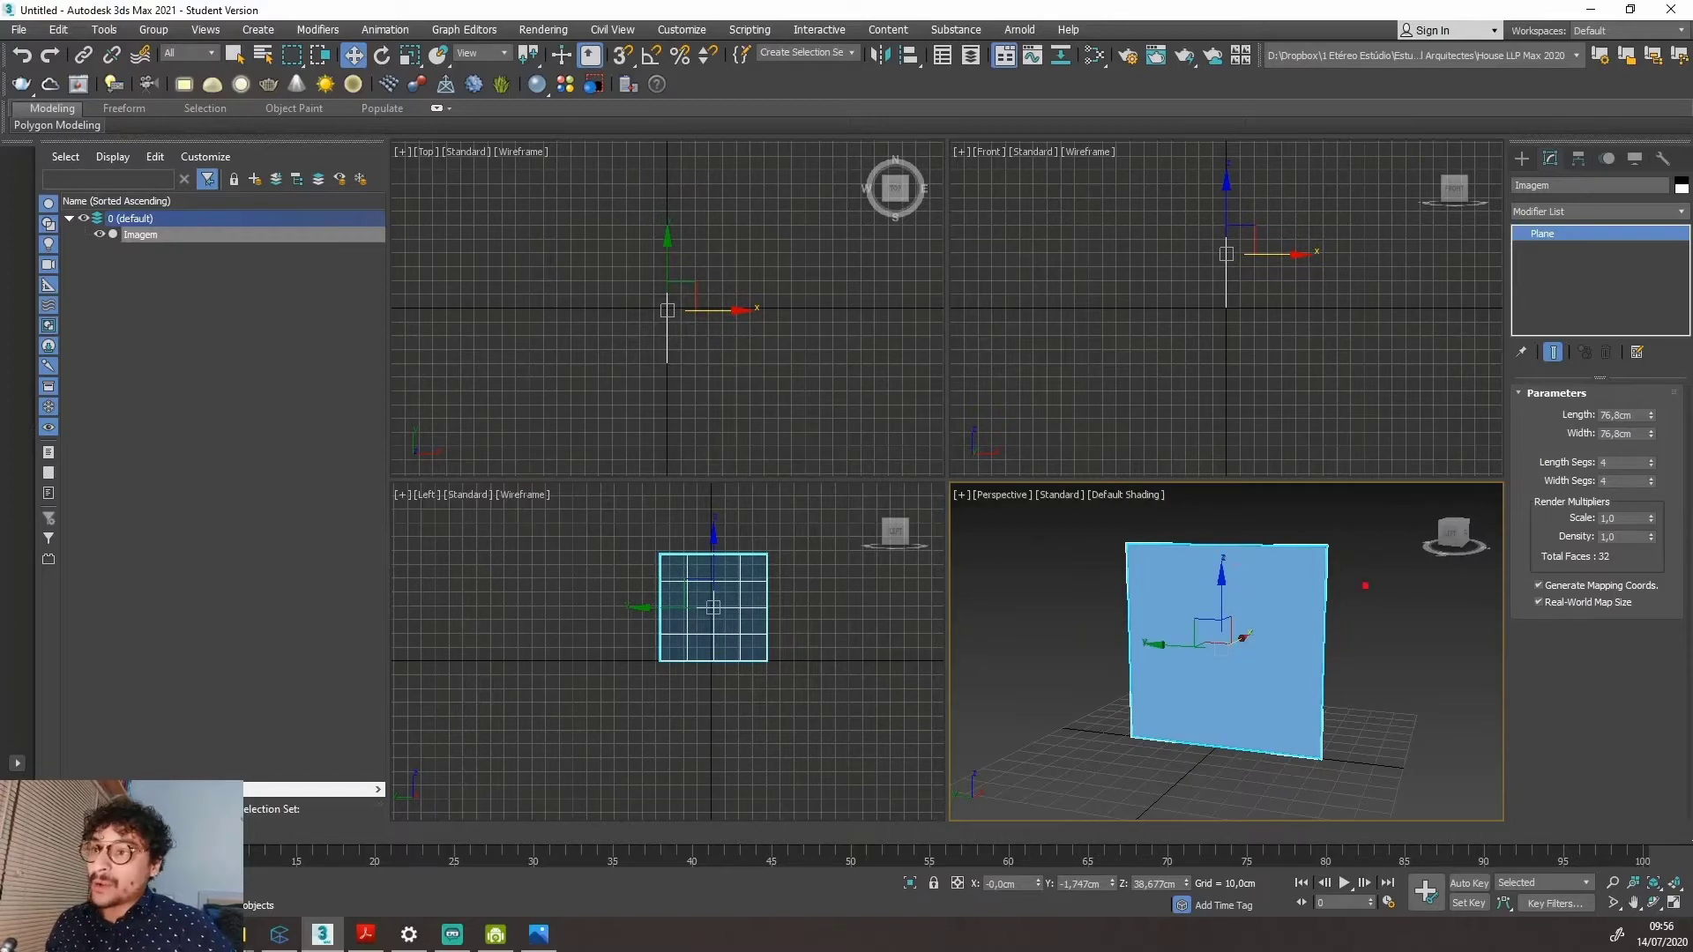
mouse_move(1346, 576)
mouse_down()
mouse_move(1273, 637)
mouse_move(1245, 610)
mouse_move(1319, 617)
mouse_up()
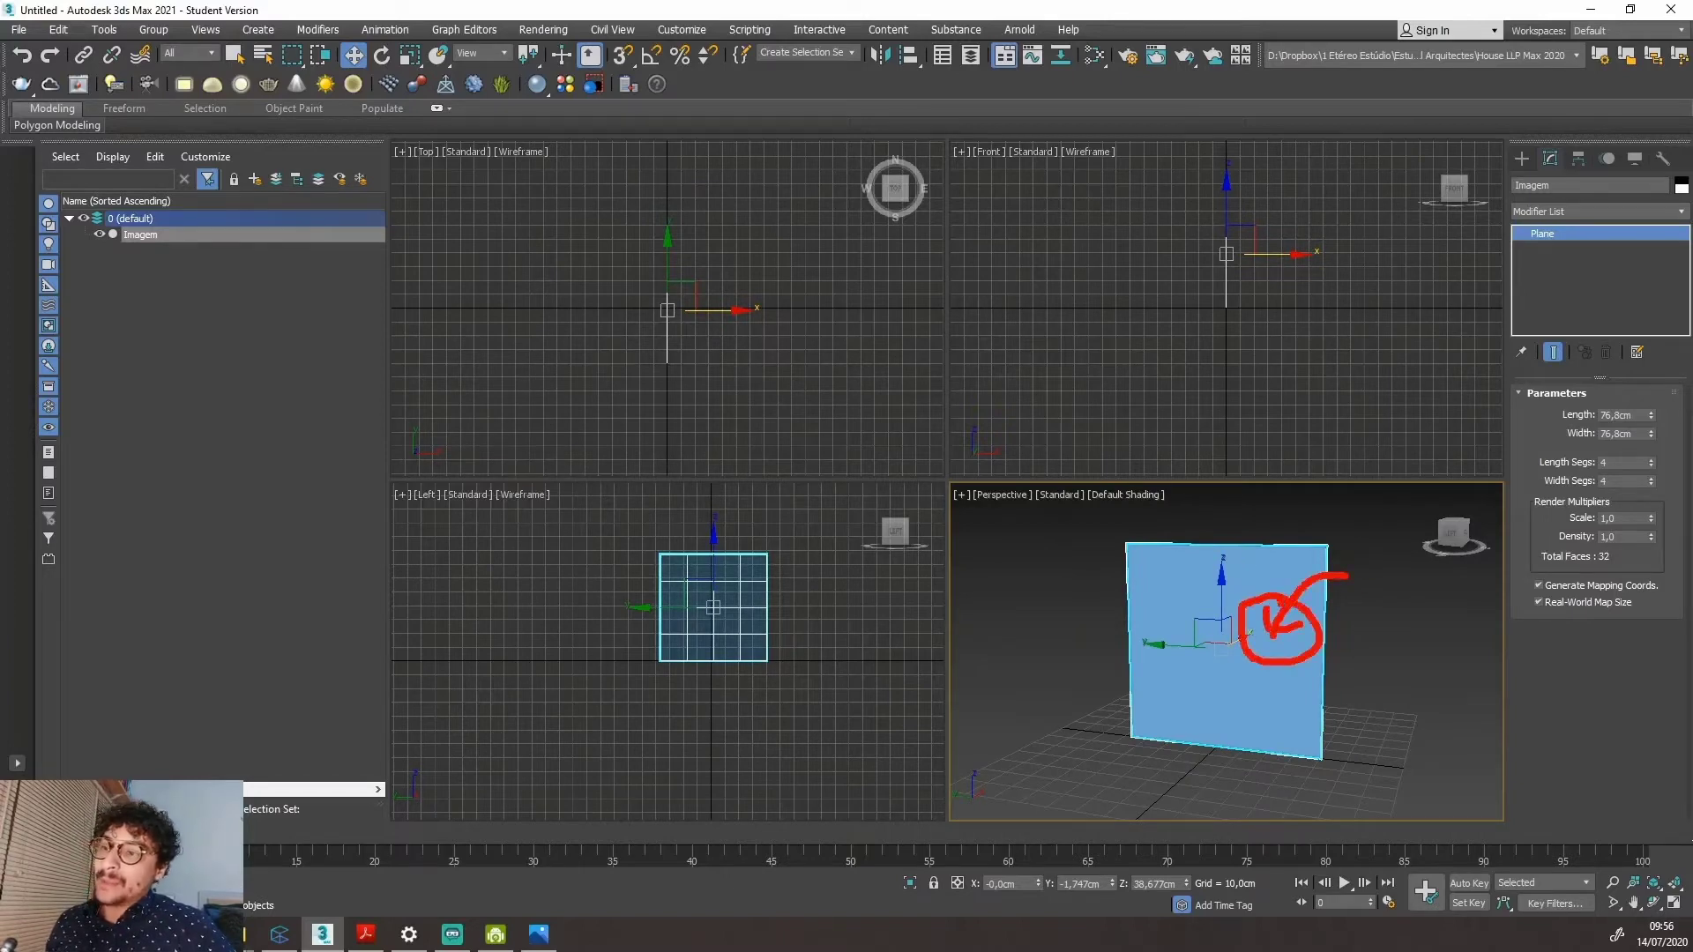
mouse_move(1069, 622)
mouse_down()
mouse_move(1133, 659)
mouse_move(1128, 677)
mouse_move(1186, 660)
mouse_move(1113, 613)
mouse_up()
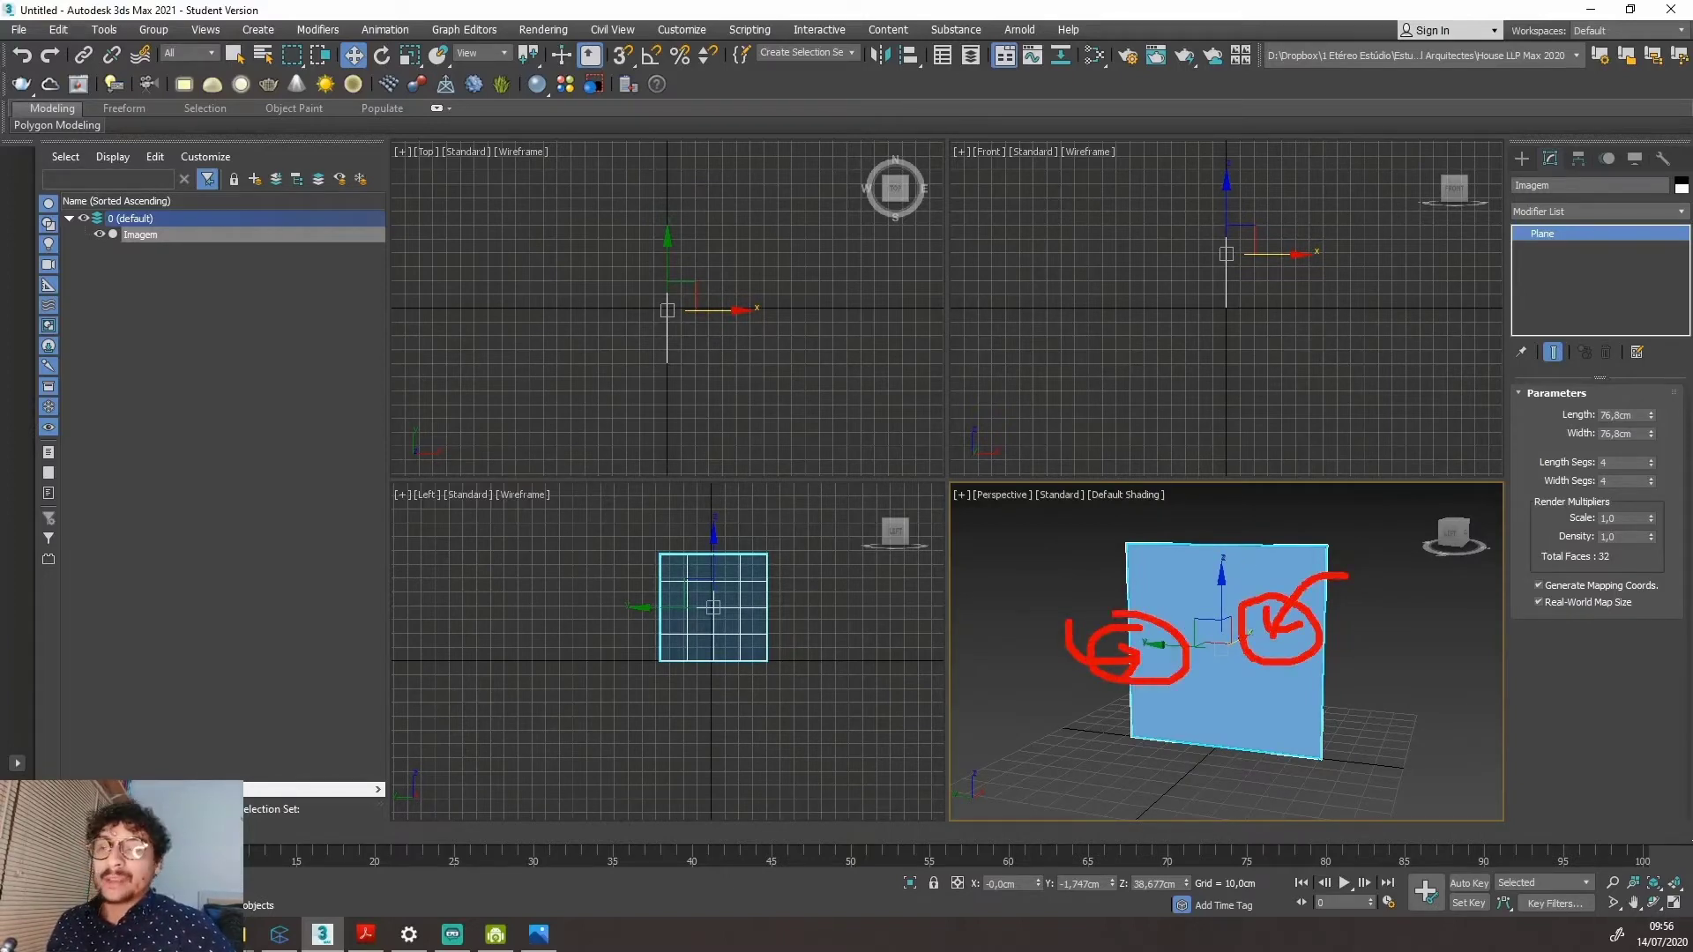
key(Escape)
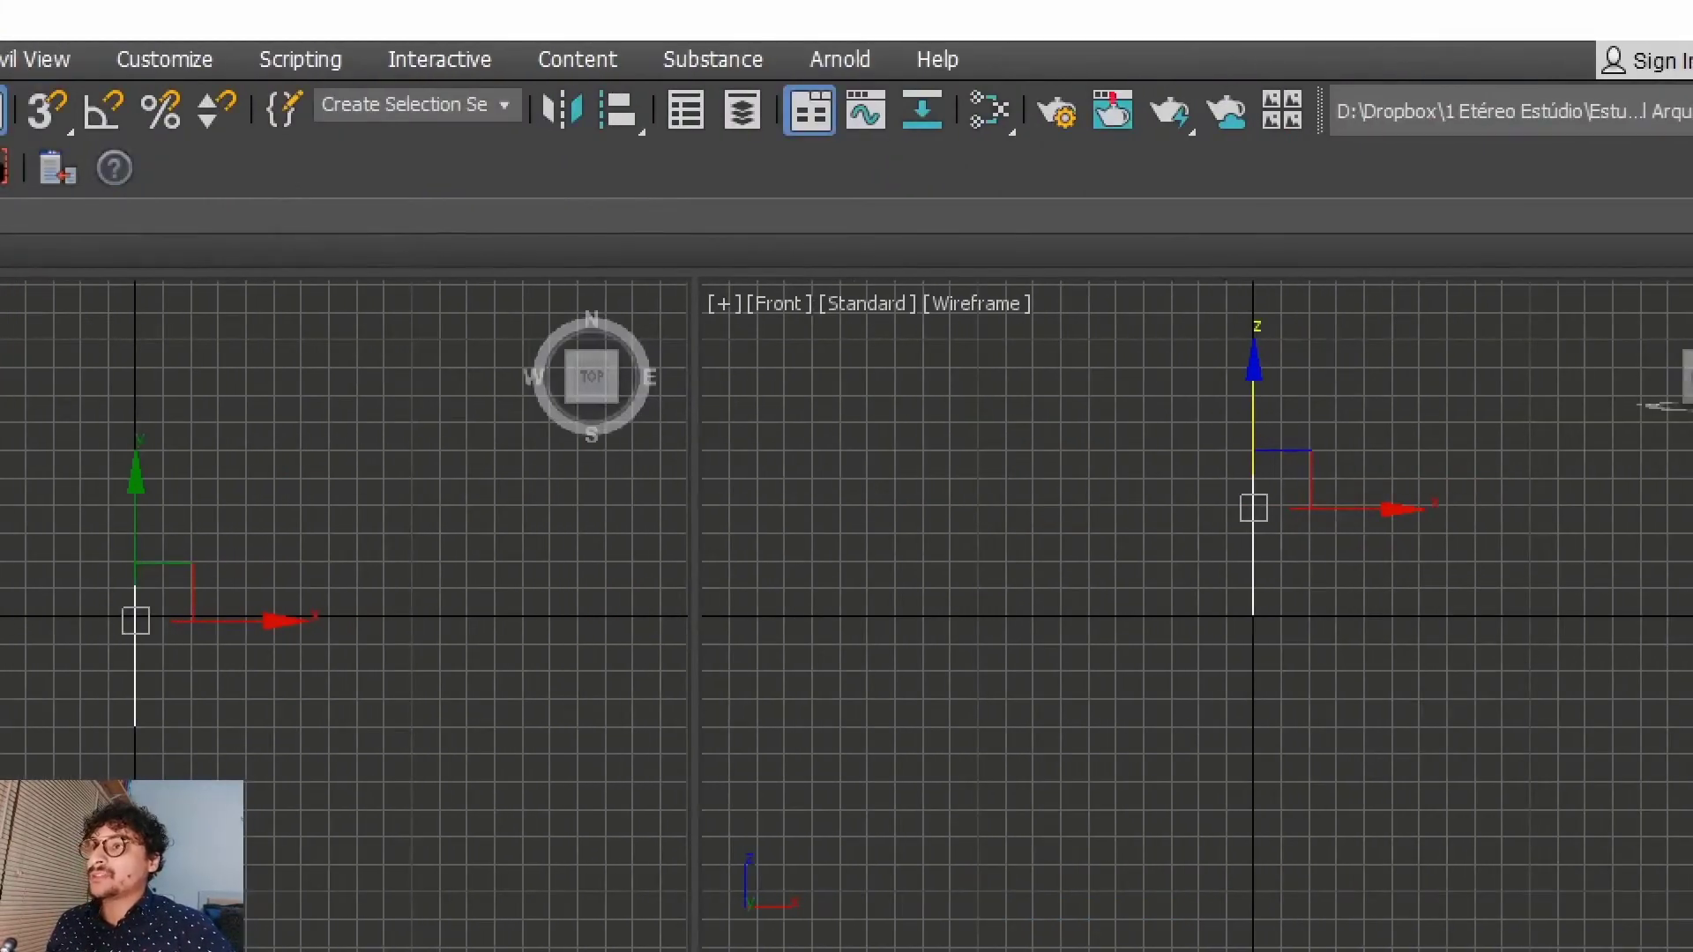
Open Render Setup to check the assigned renderer, pointing it out with temporary red marks, and close the dialog.
drag(1014, 68, 1092, 150)
mouse_move(1028, 265)
mouse_down()
mouse_move(1028, 181)
mouse_move(1053, 196)
mouse_up()
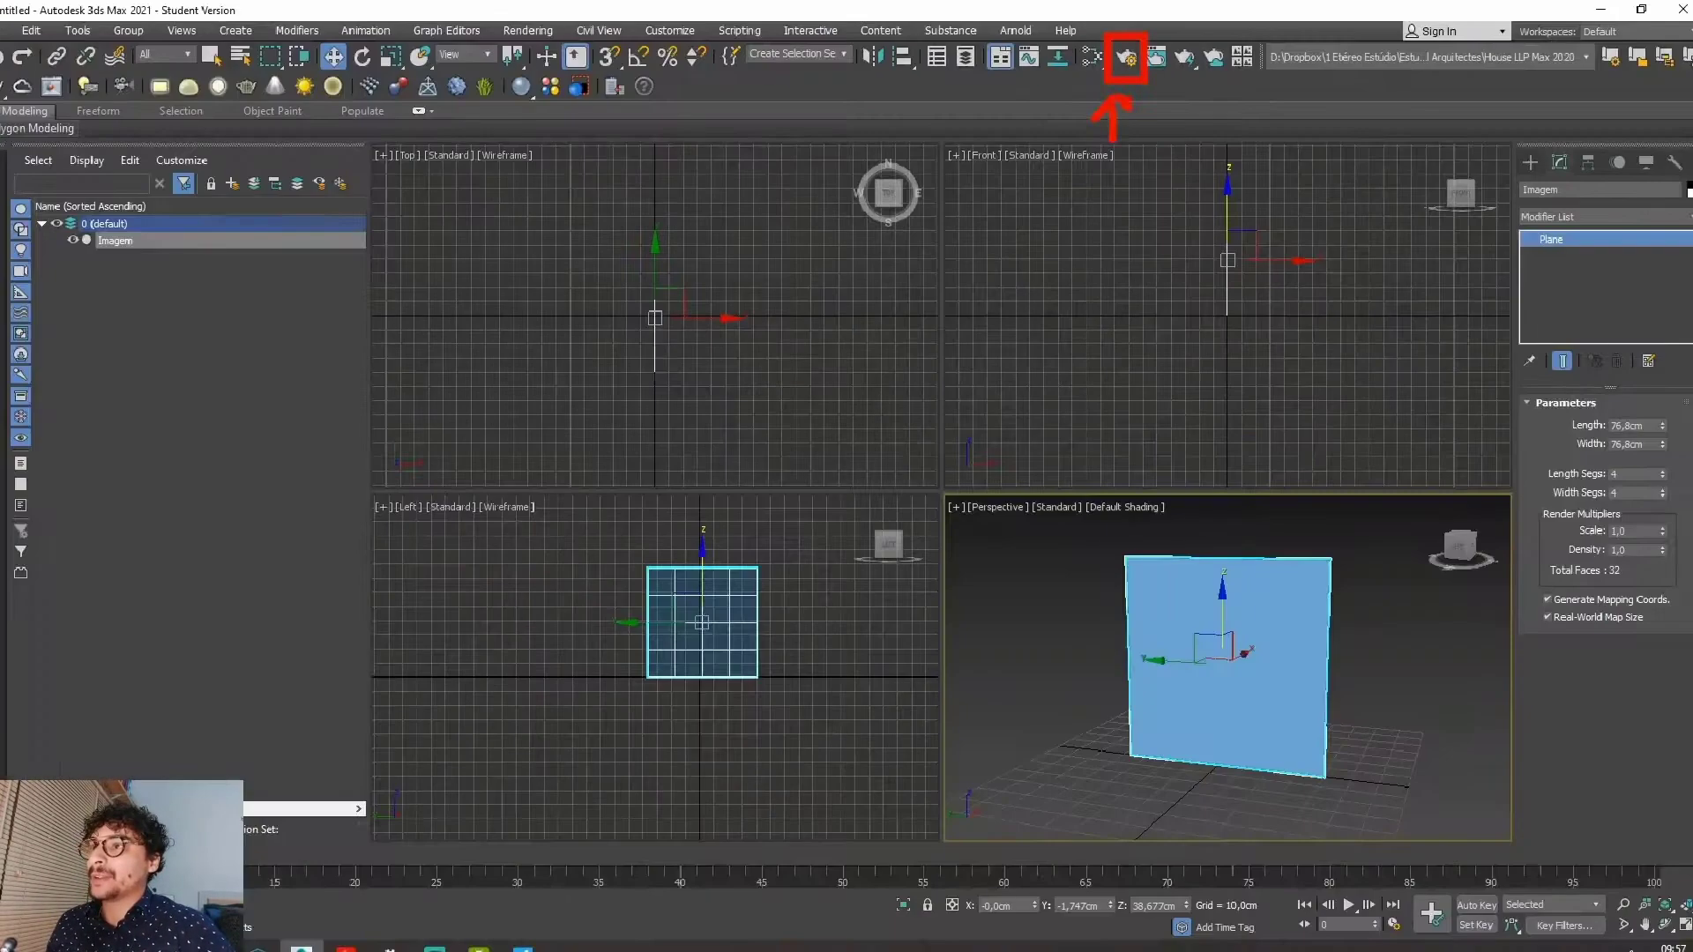
key(Escape)
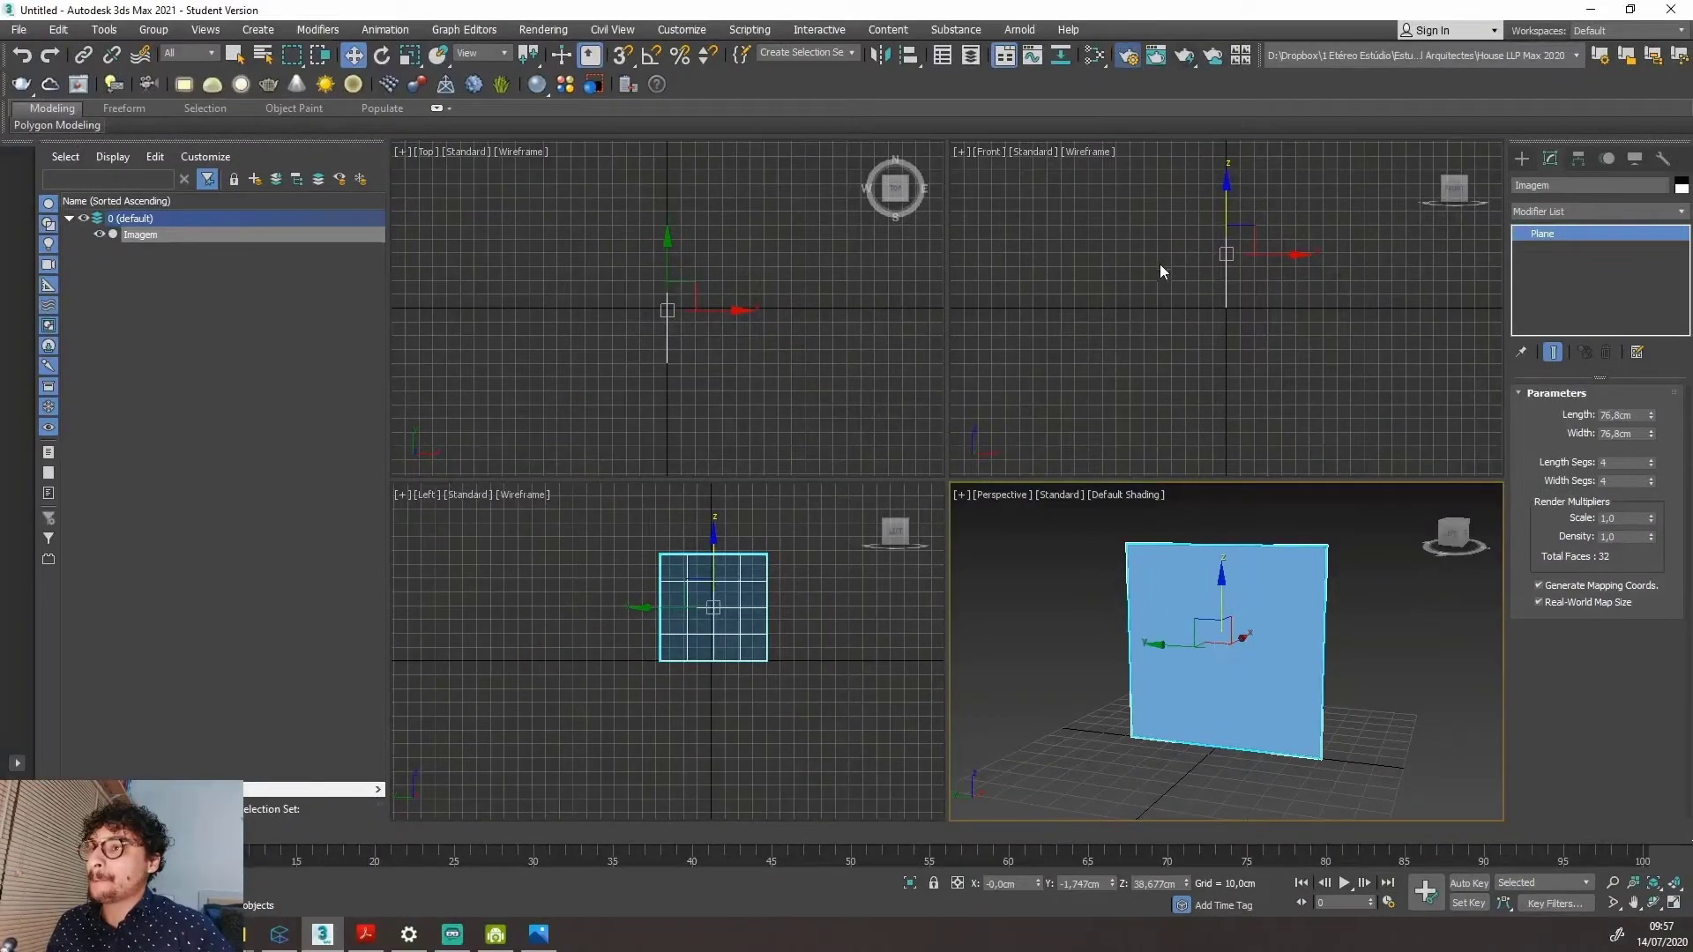
key(F10)
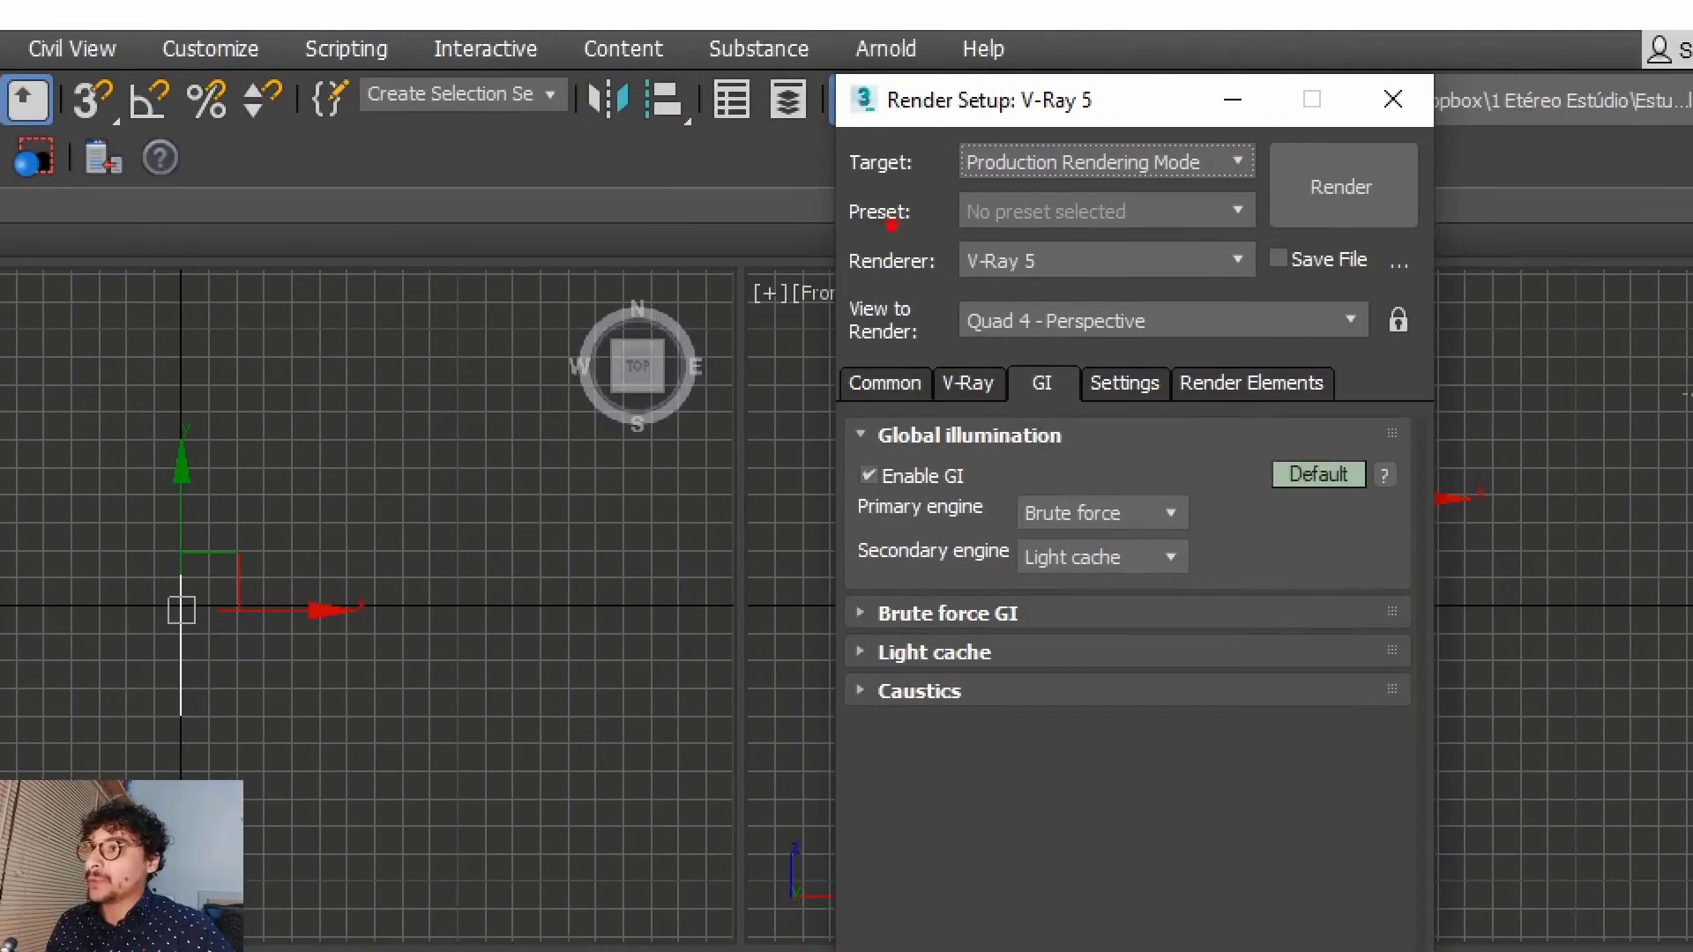
drag(802, 221, 1270, 298)
mouse_move(585, 298)
mouse_down()
mouse_move(788, 304)
mouse_move(752, 370)
mouse_up()
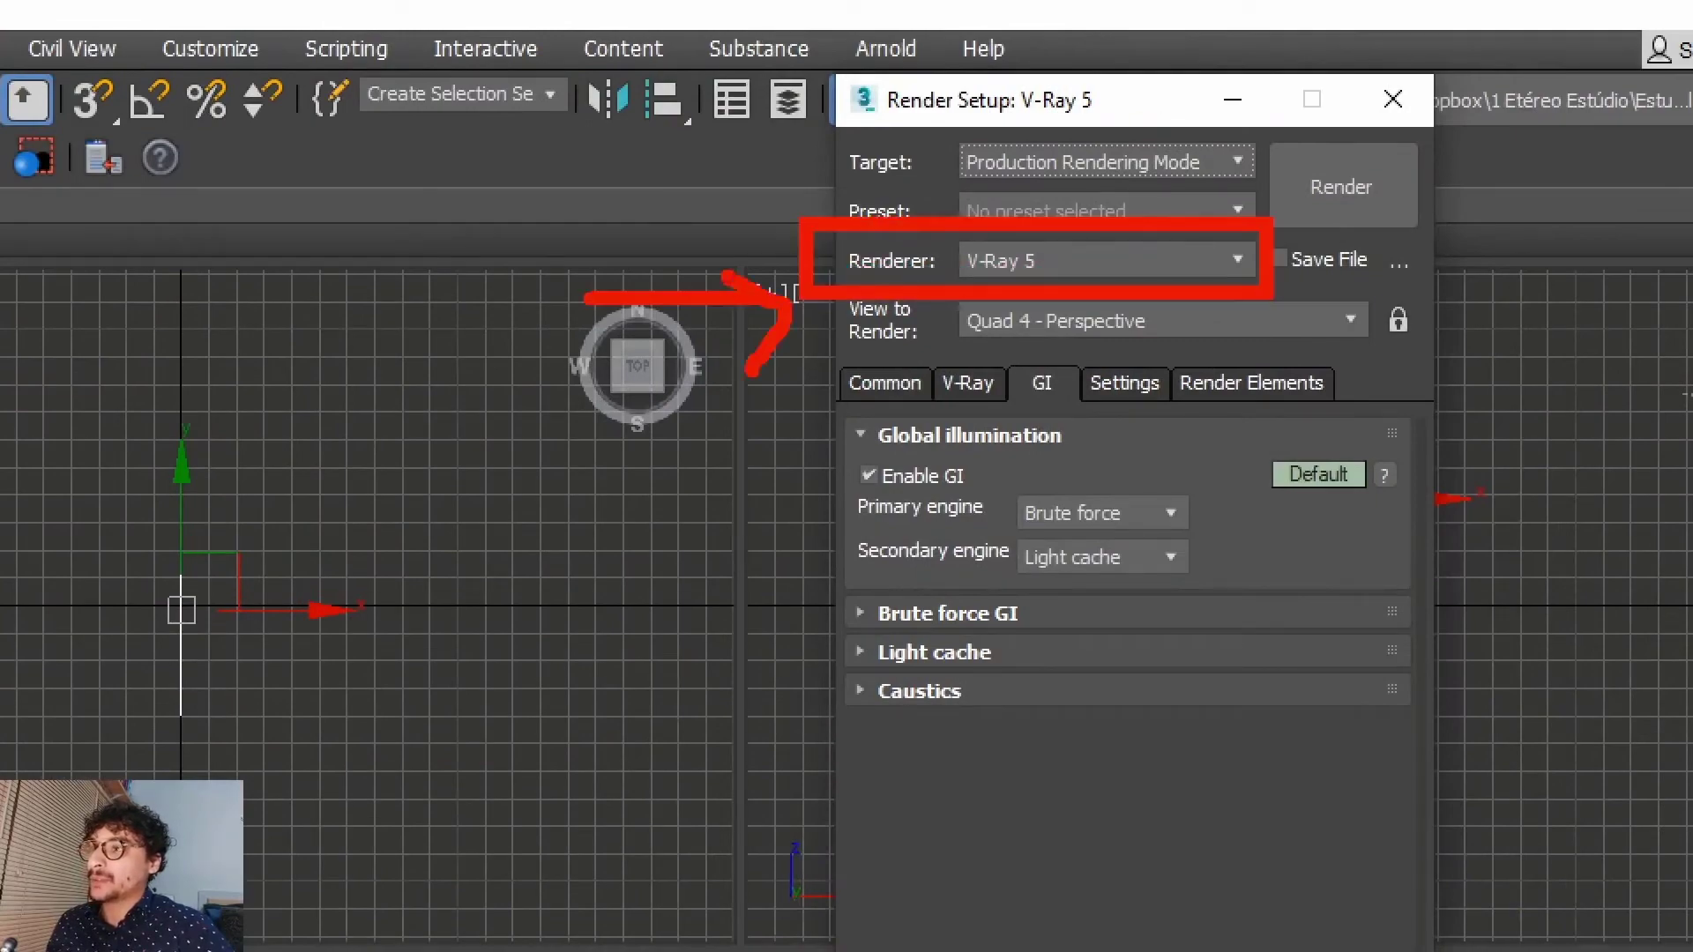
key(Escape)
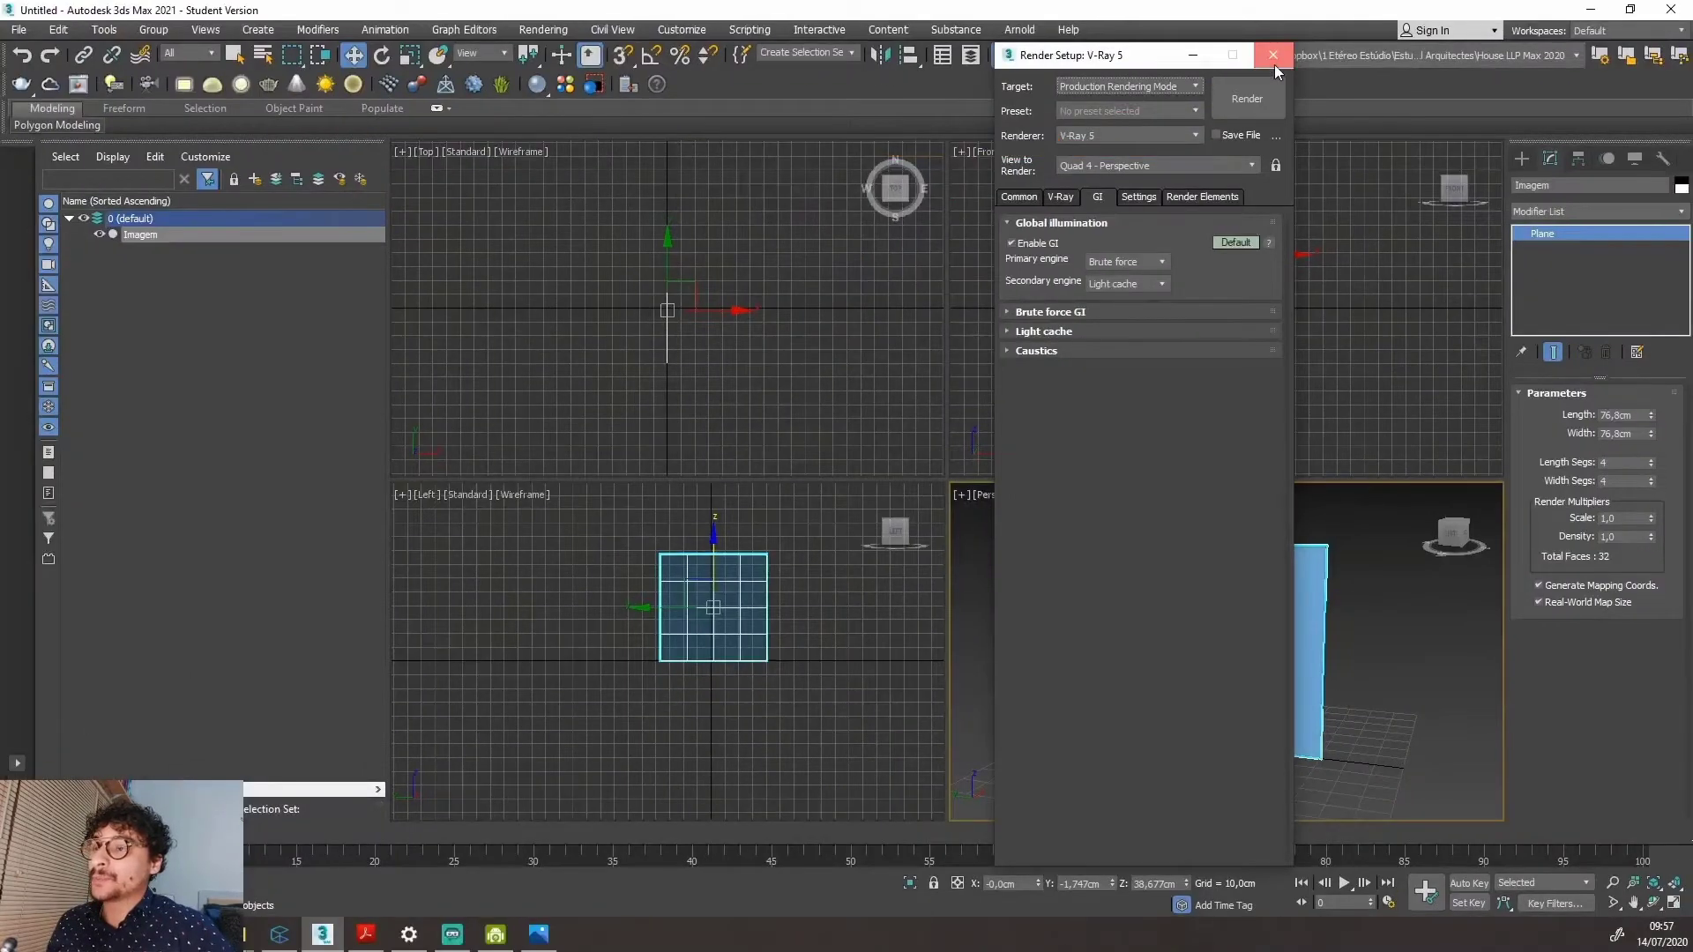
click(1273, 63)
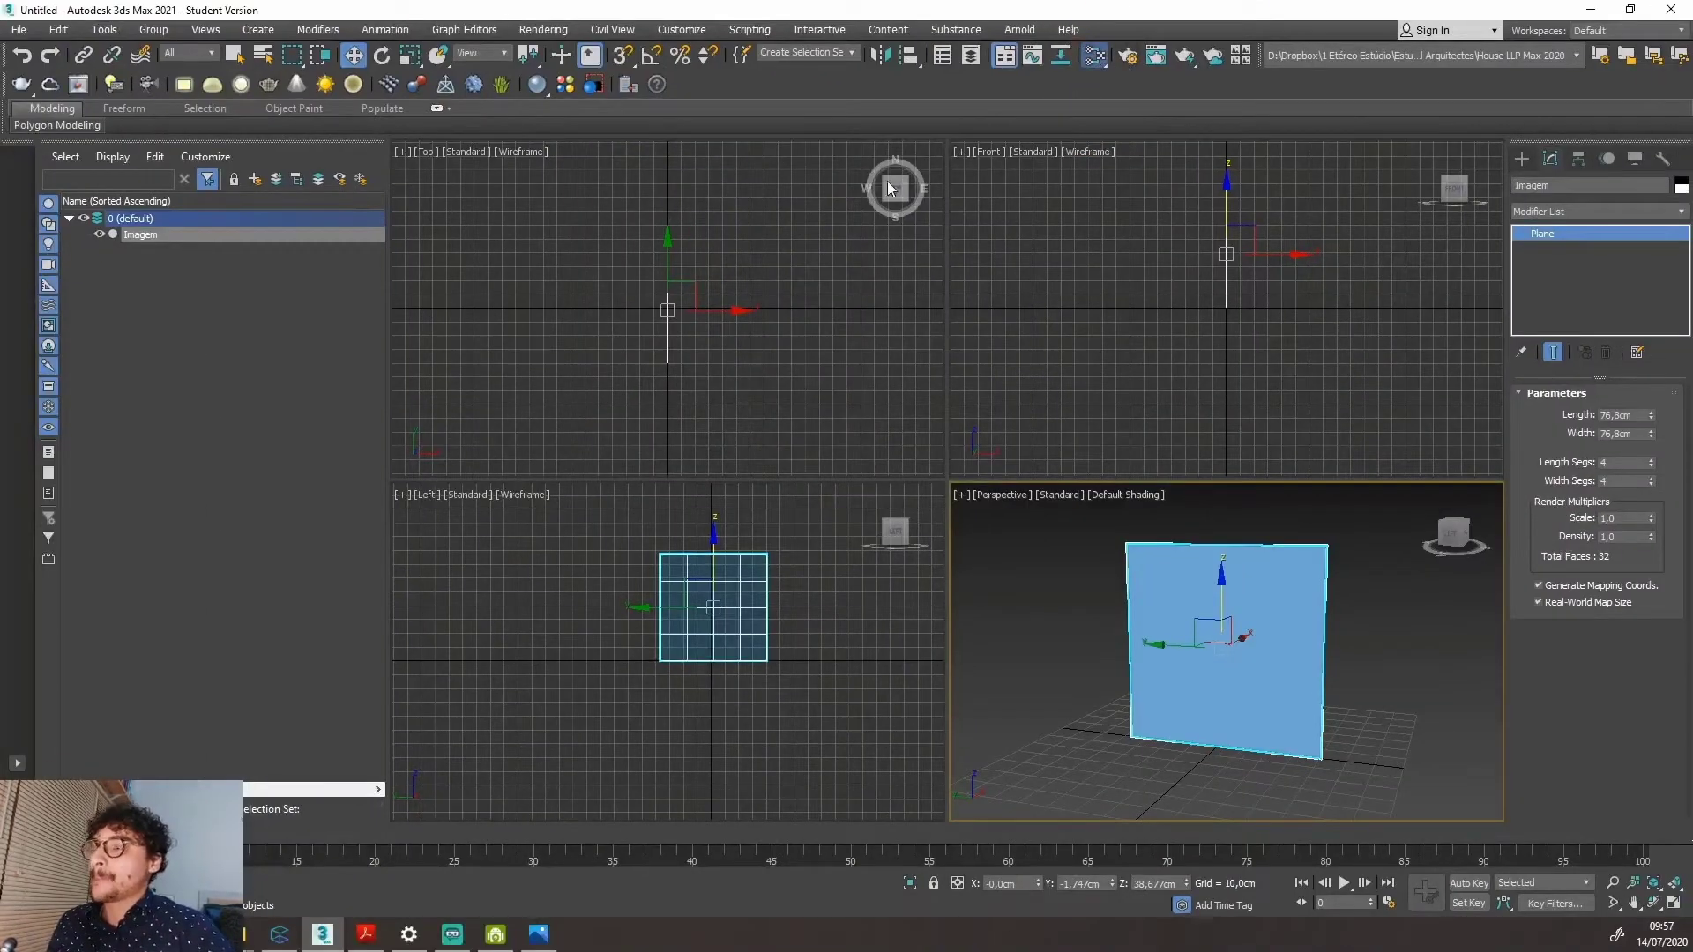
Open the Slate Material Editor and maximize its window.
click(1126, 57)
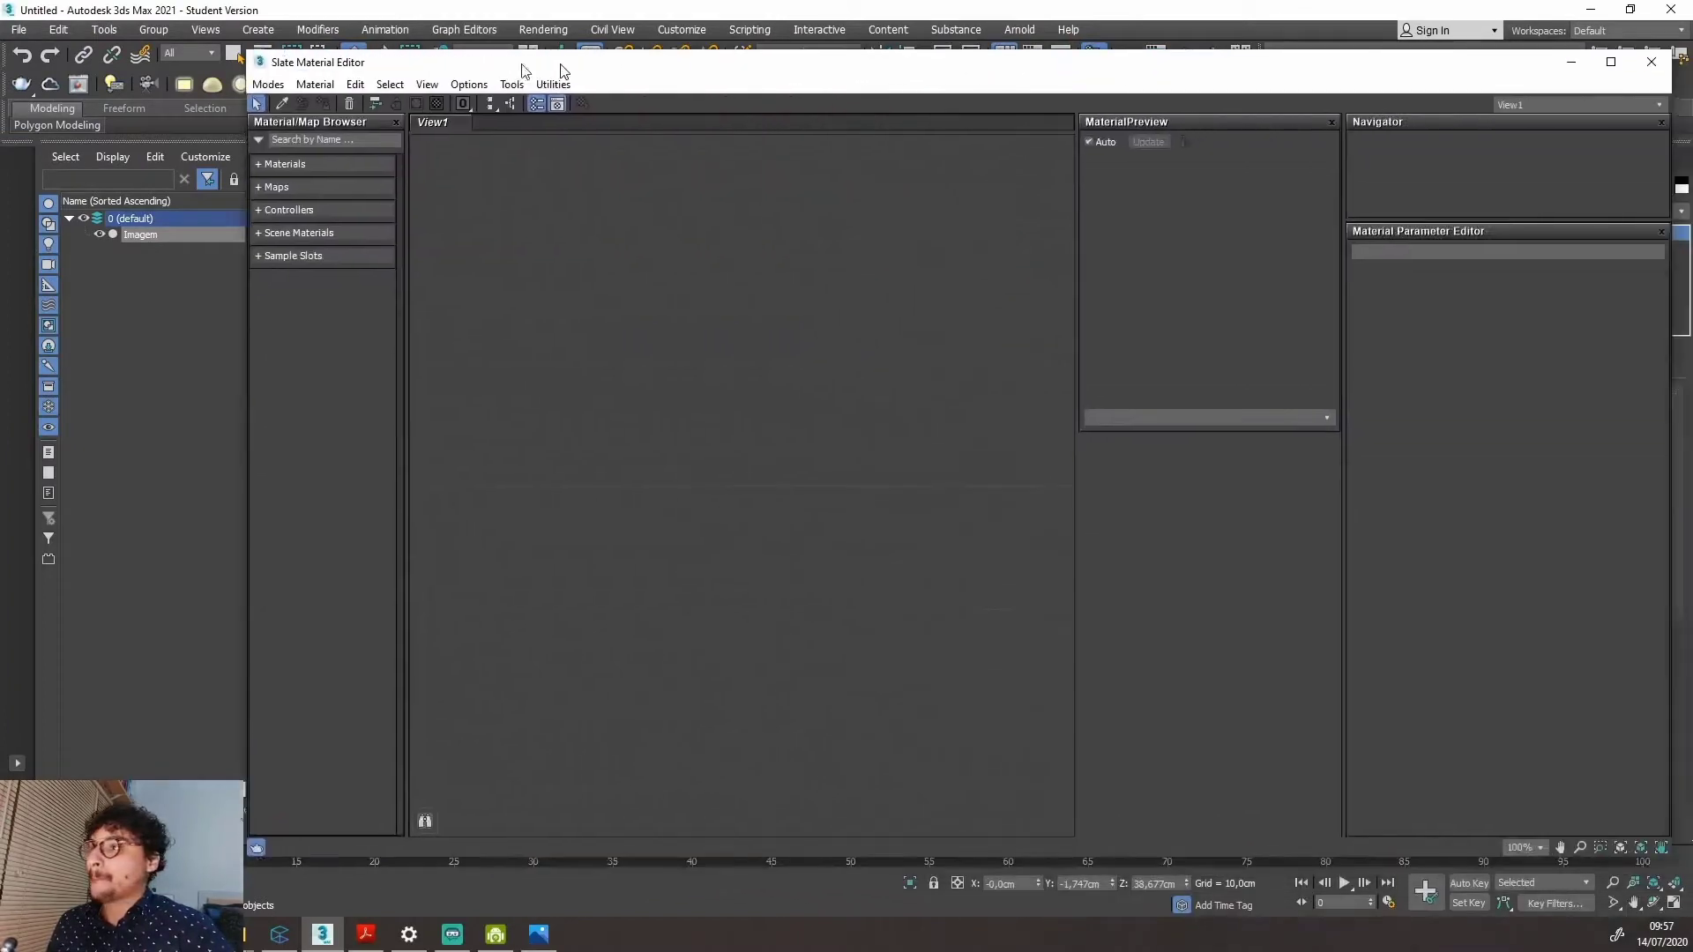
drag(524, 71, 440, 84)
click(1523, 74)
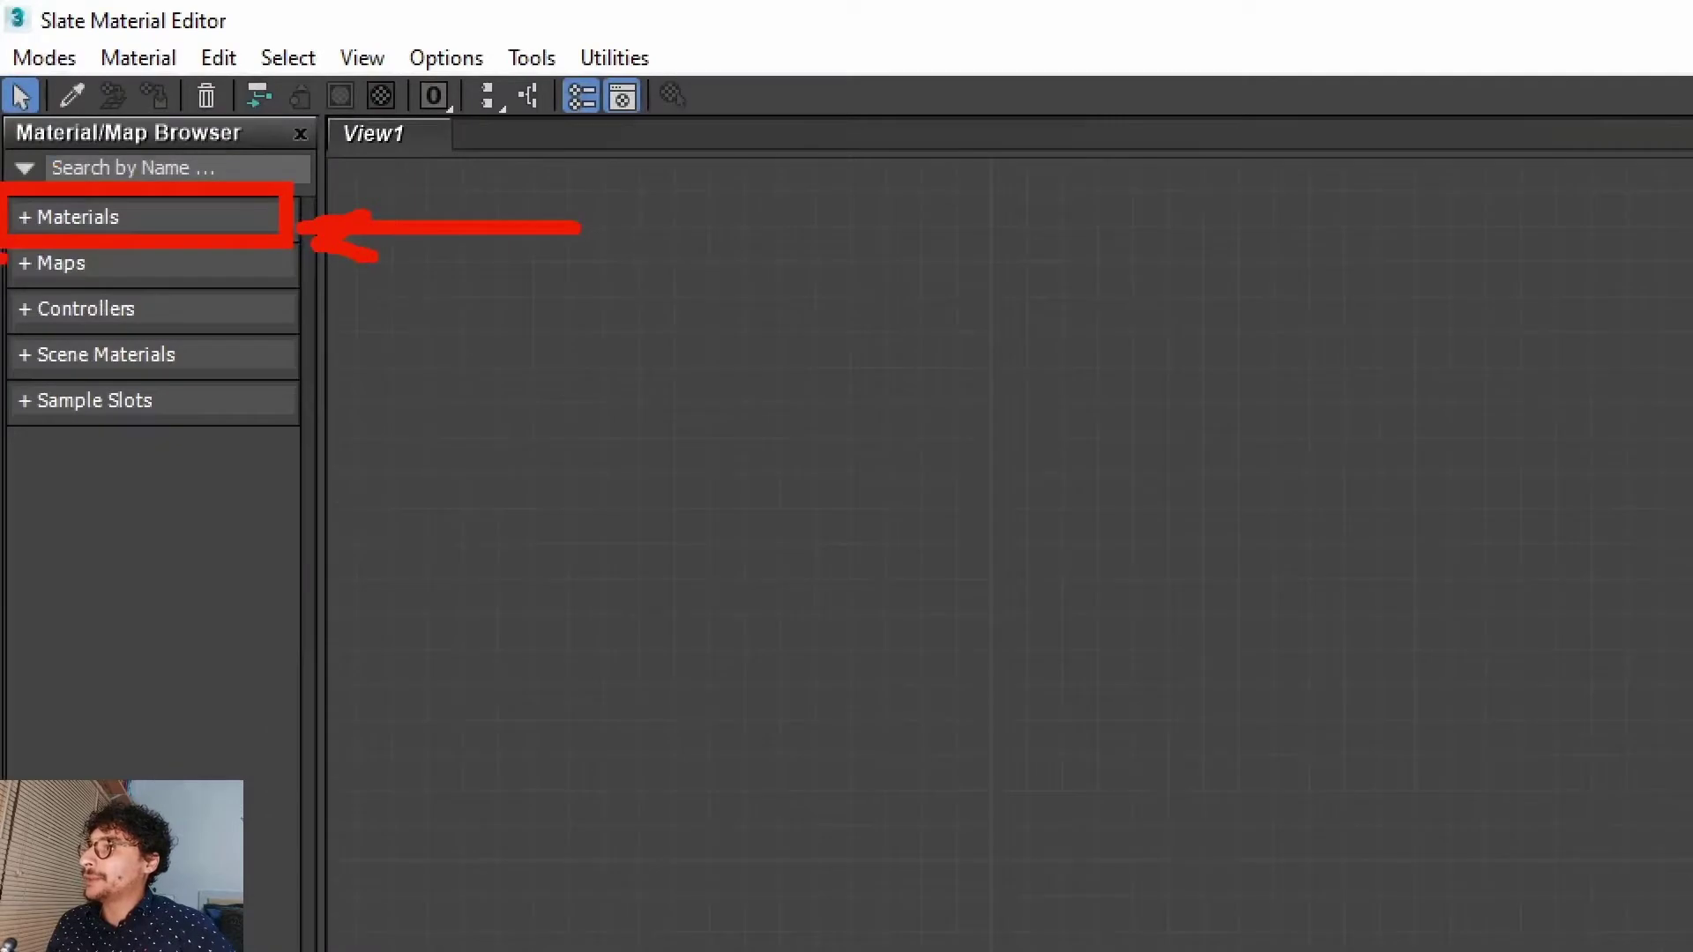
Find VRayMtl among the V-Ray materials, point it out with temporary red marks, and add it as a node in View1.
click(44, 217)
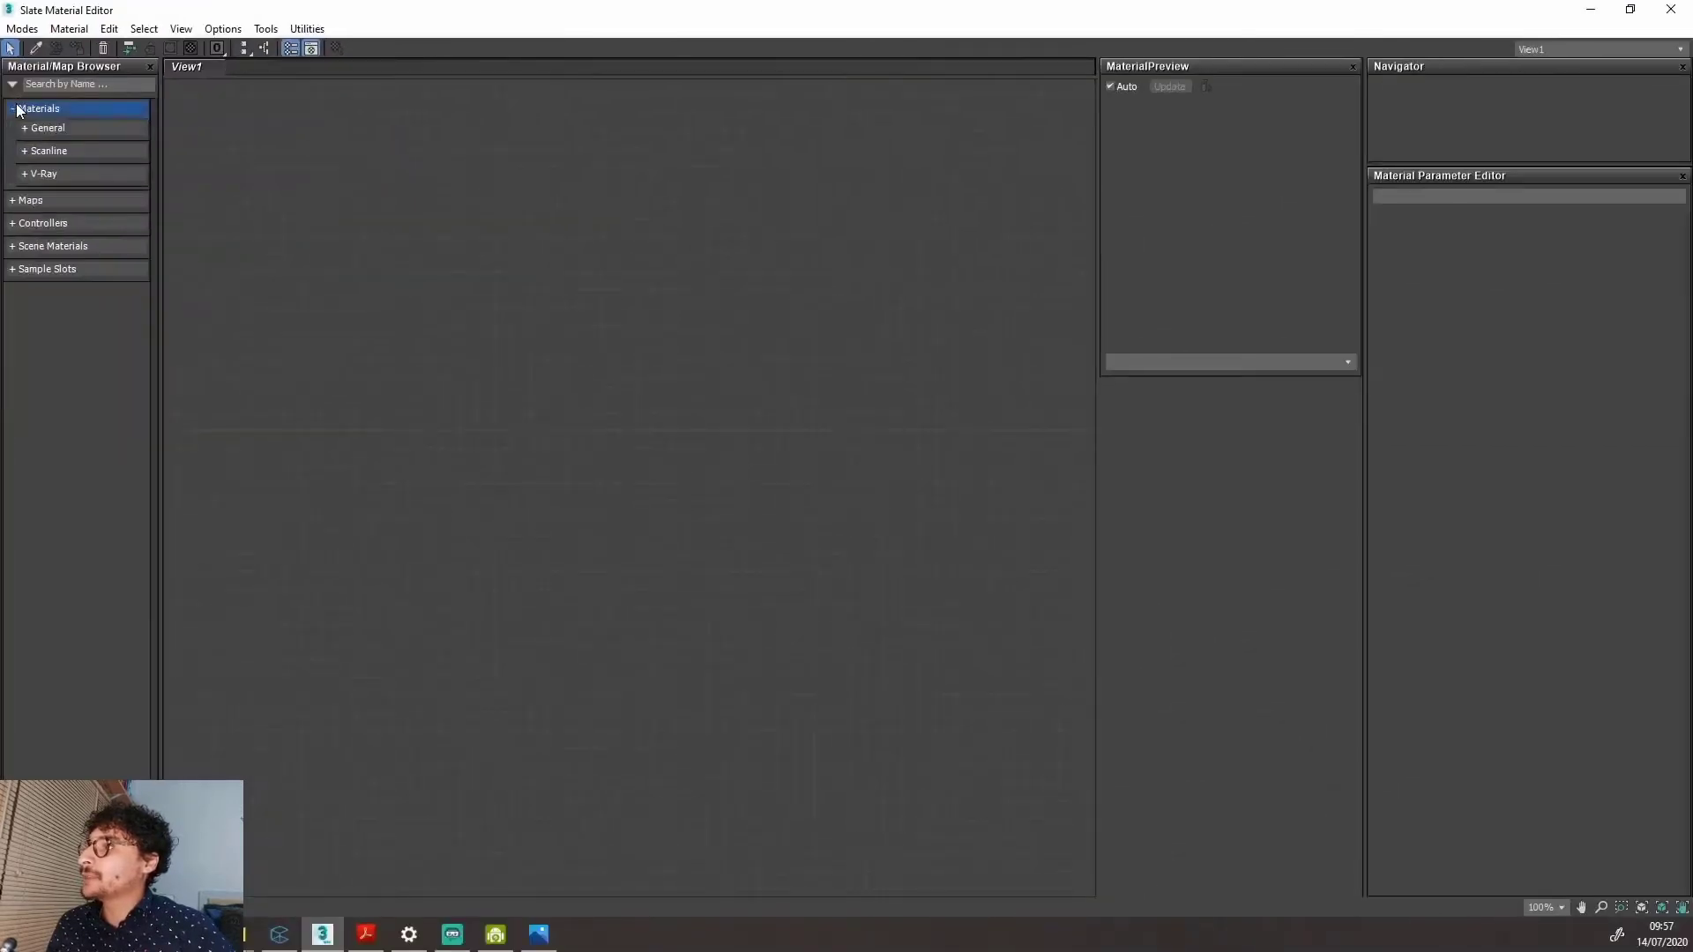
click(29, 179)
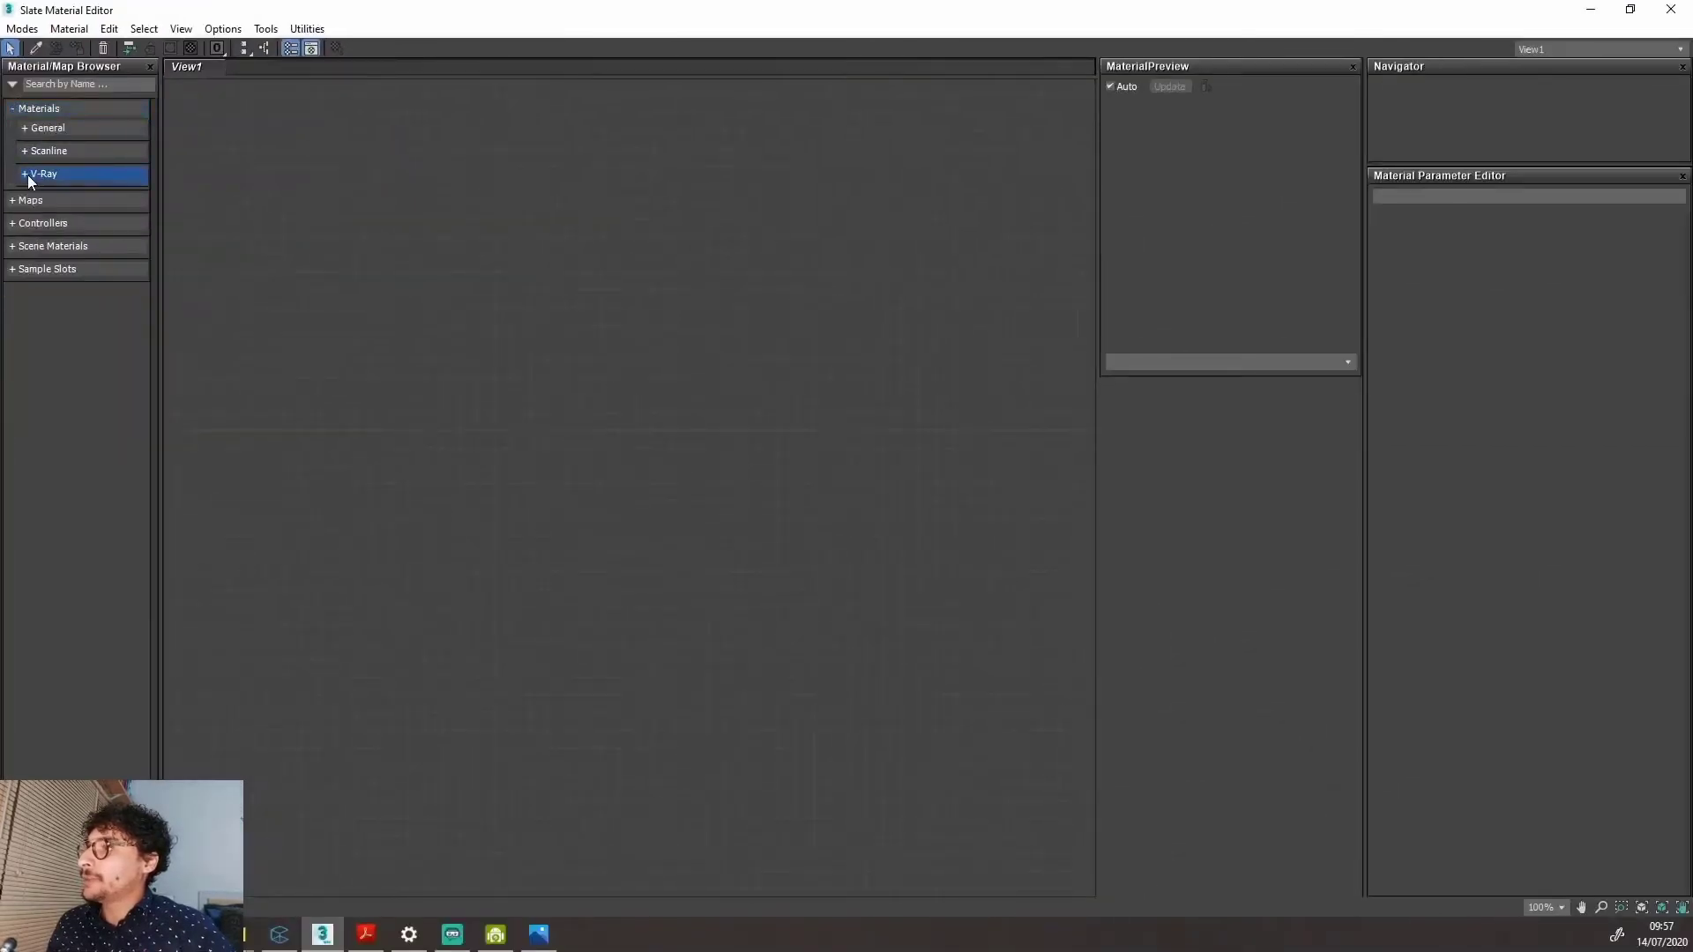
click(93, 173)
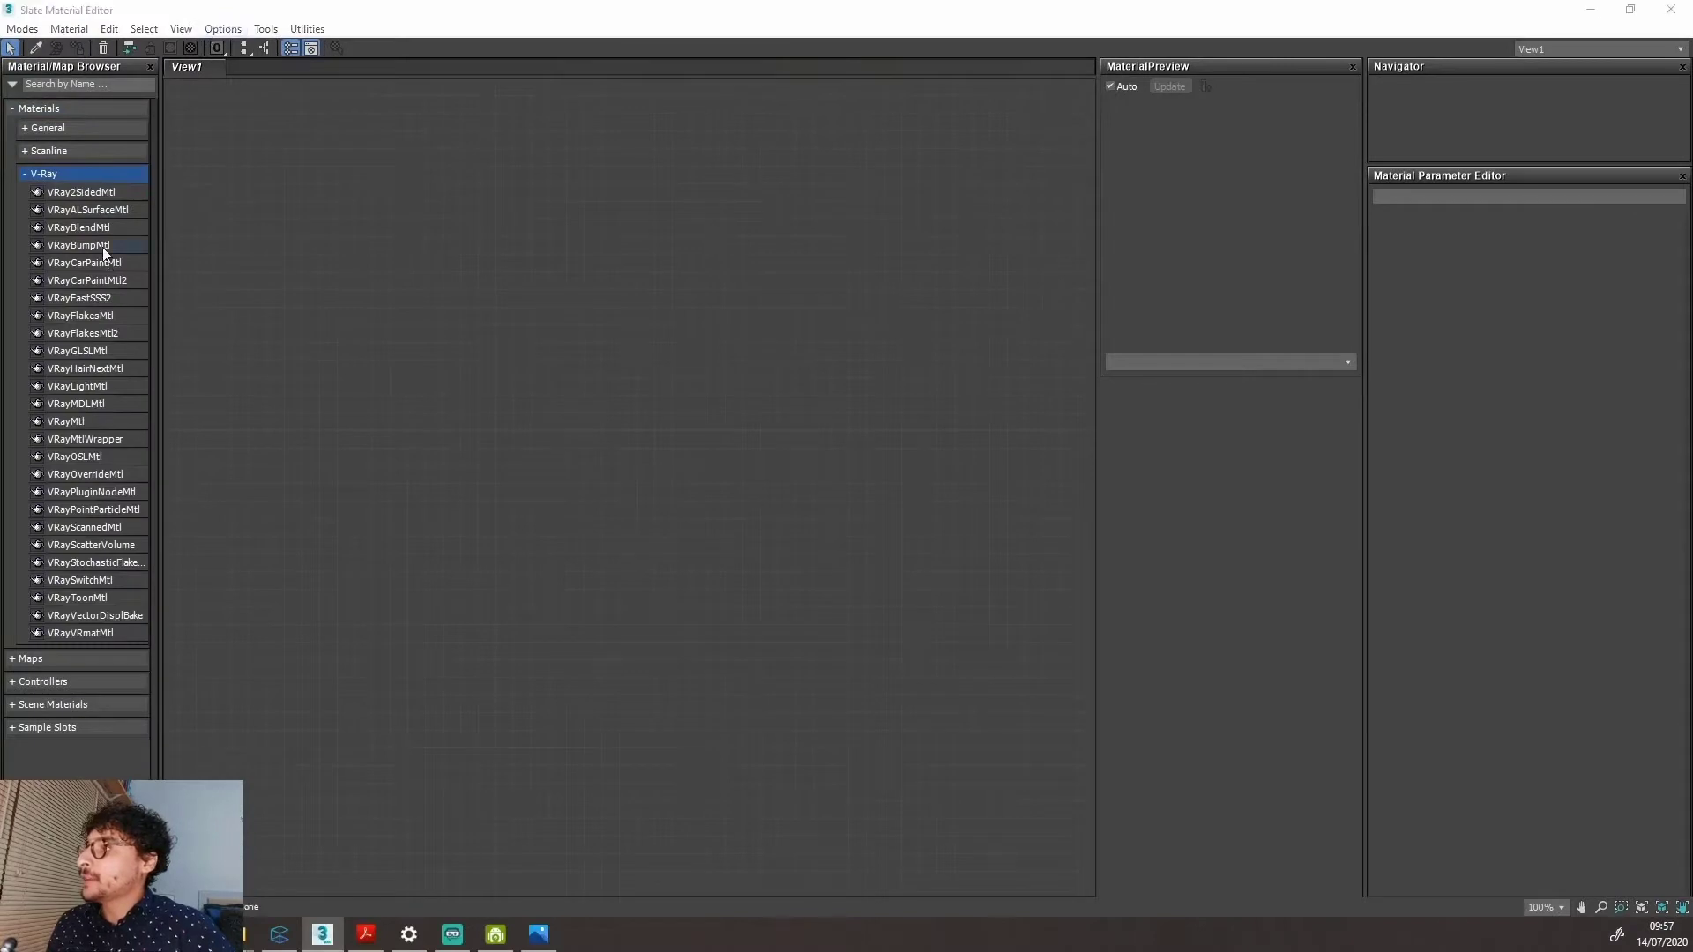
click(90, 421)
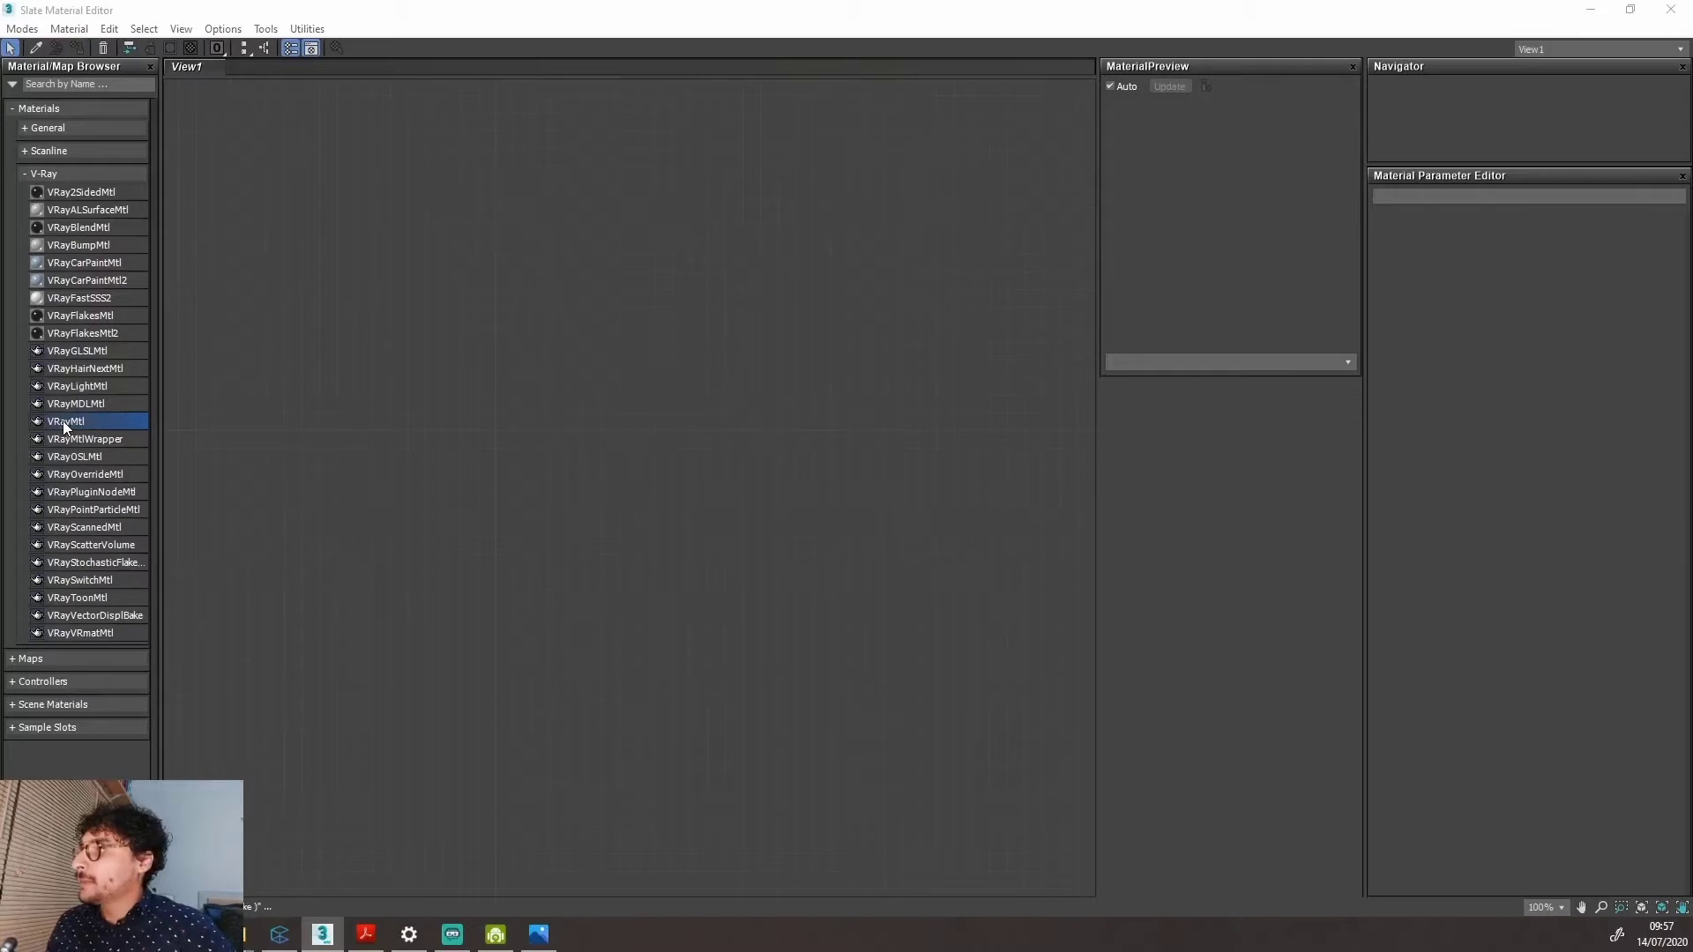
drag(64, 428, 67, 441)
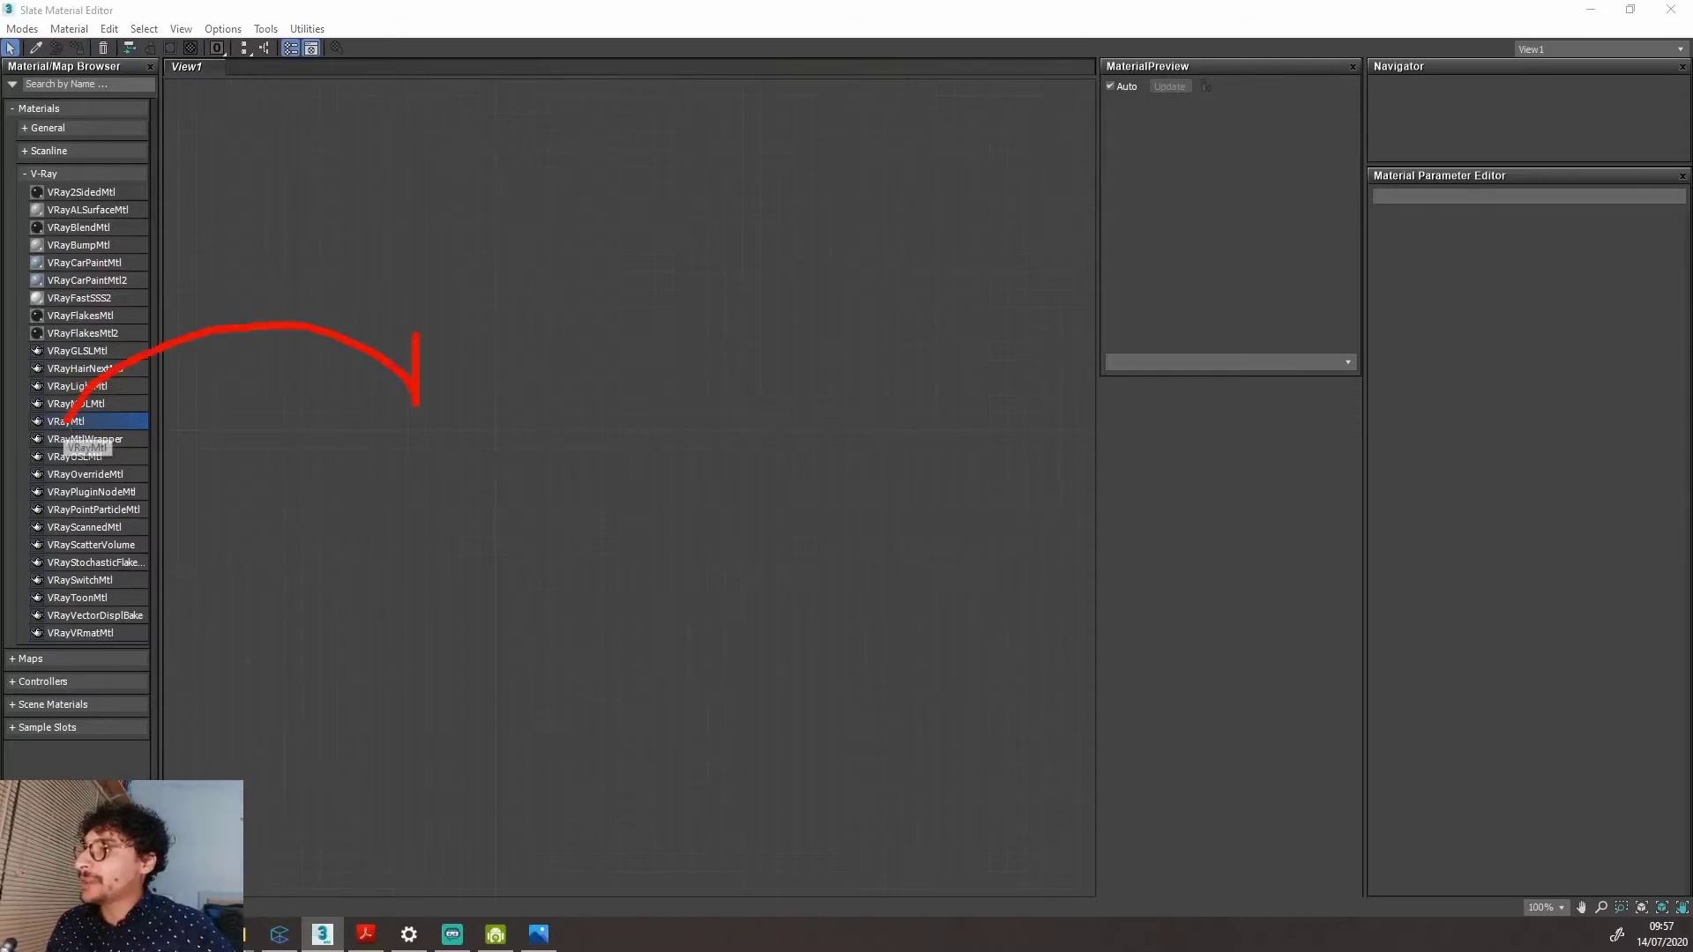
drag(299, 378, 418, 405)
drag(636, 354, 607, 342)
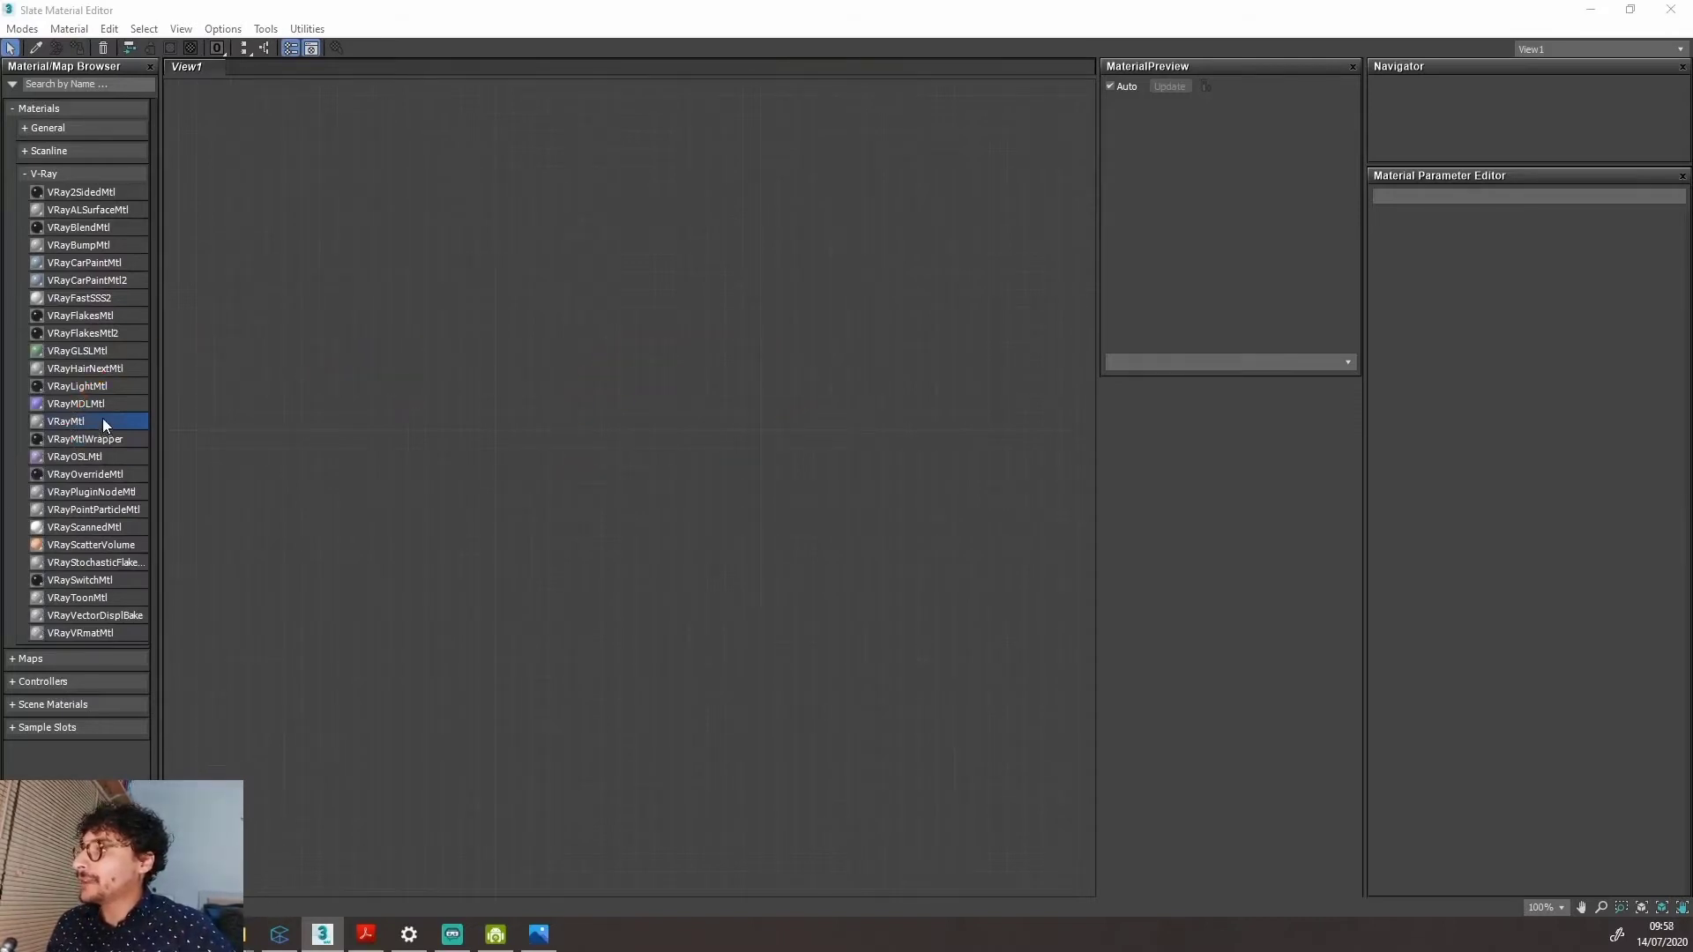
drag(103, 418, 467, 415)
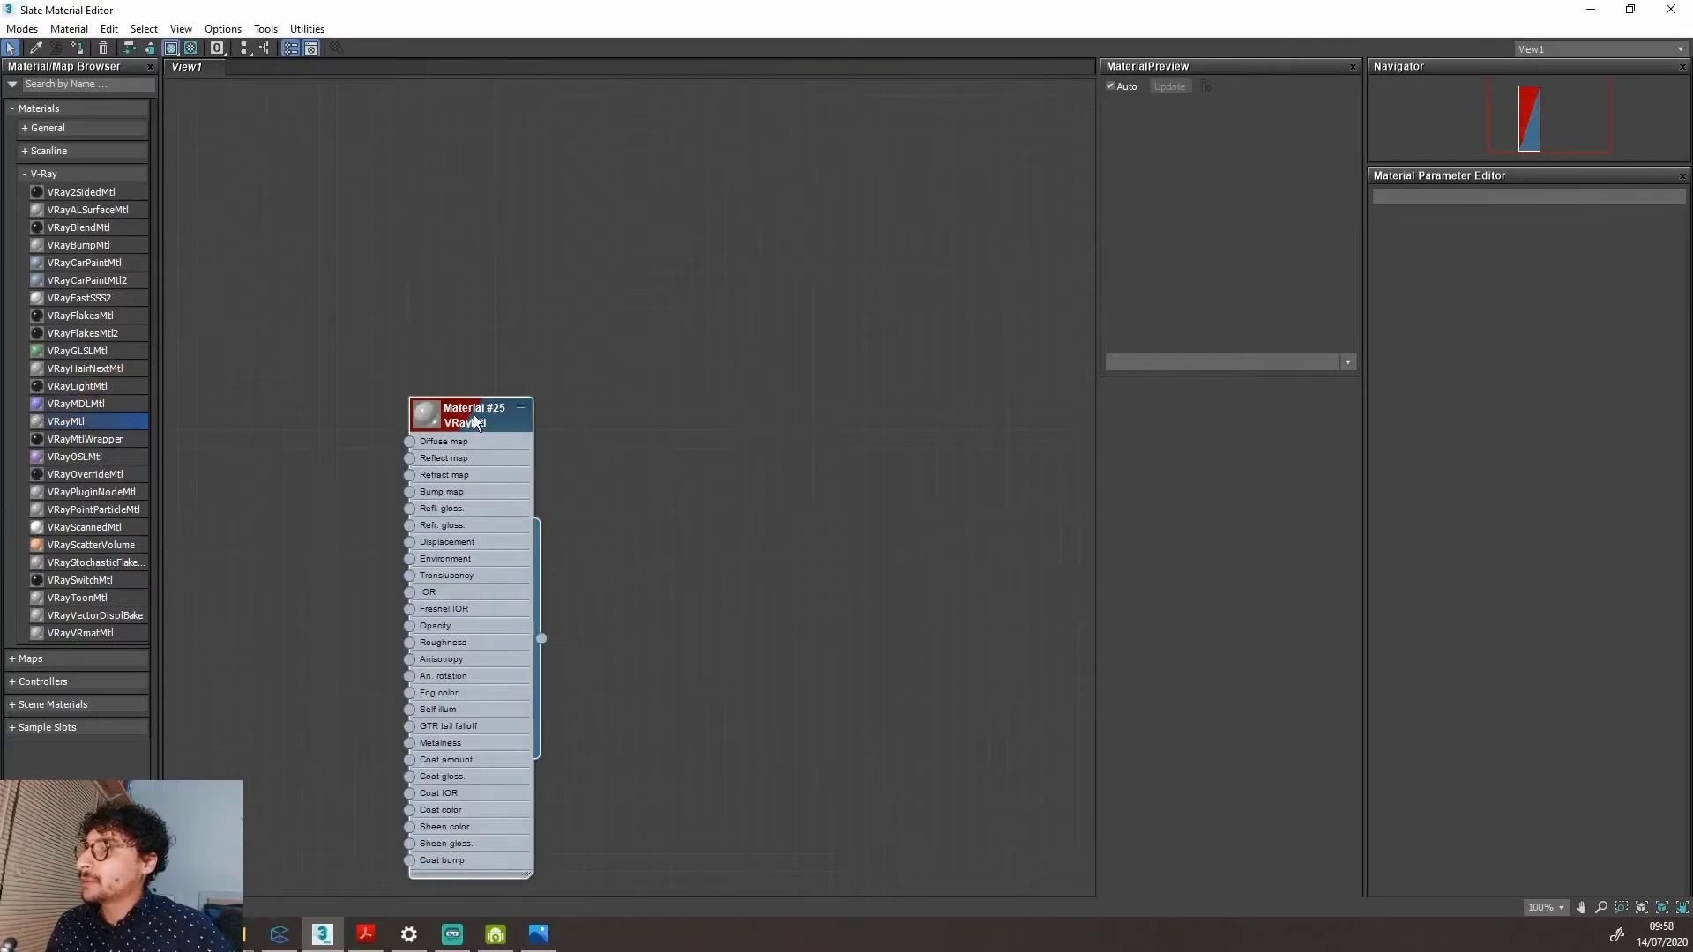
middle_drag(473, 414, 644, 308)
scroll(632, 335, up, 2)
scroll(631, 335, up, 3)
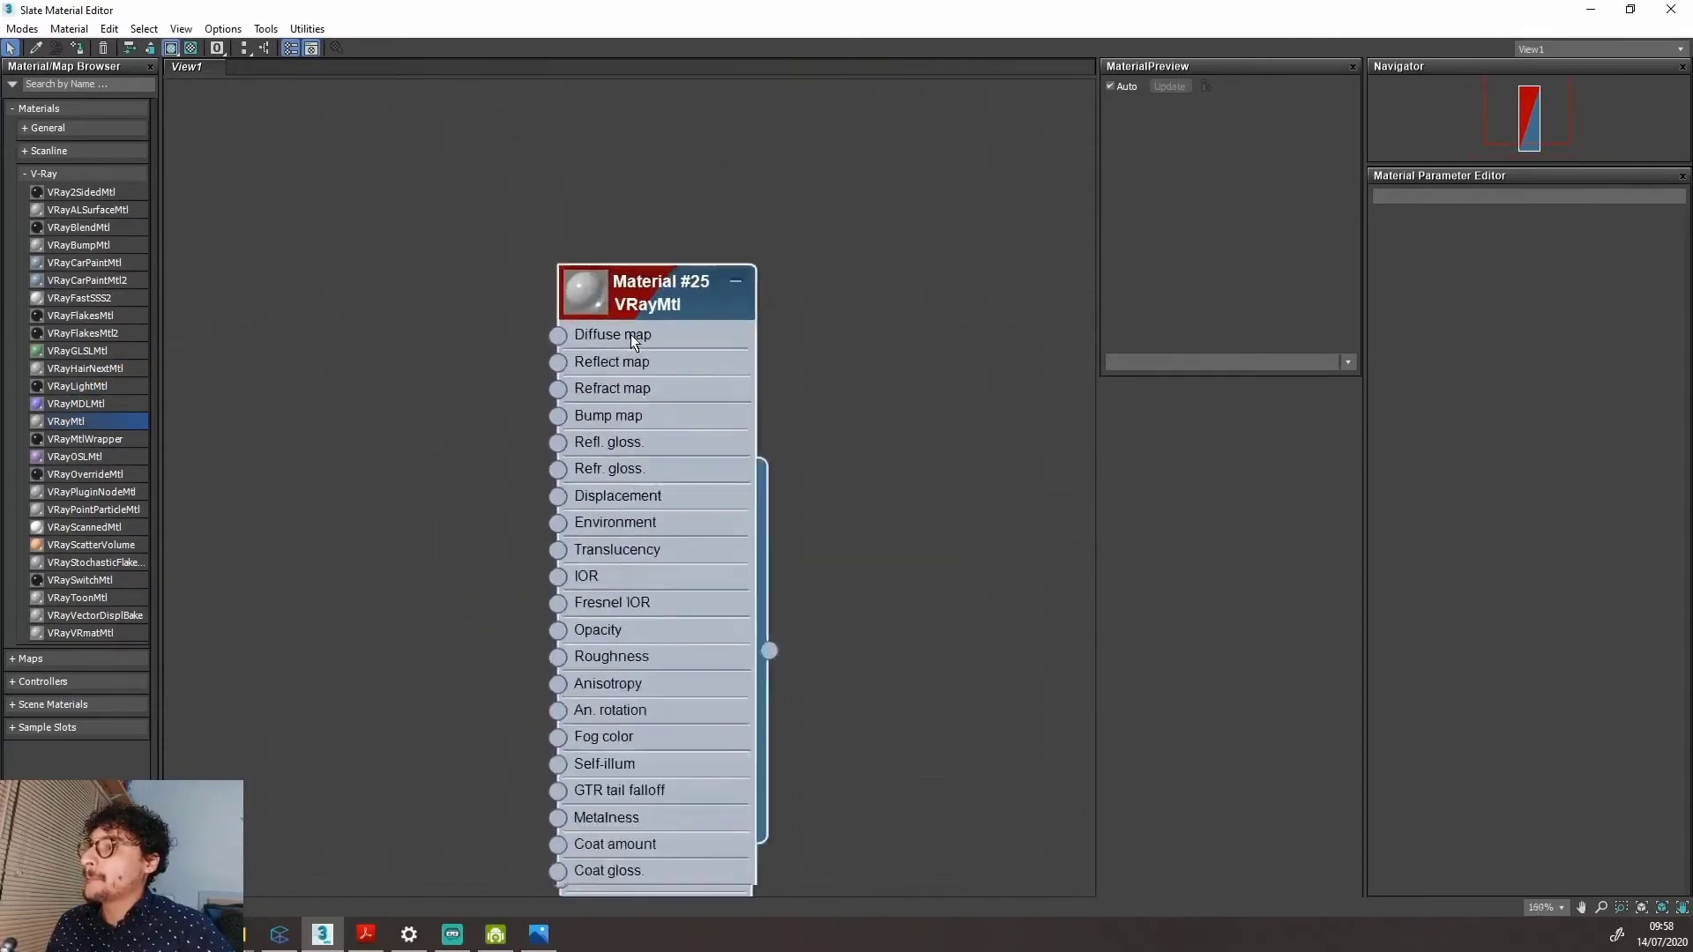
Enlarge the preview sphere on the new VRayMtl node and show its parameters for editing.
double_click(589, 300)
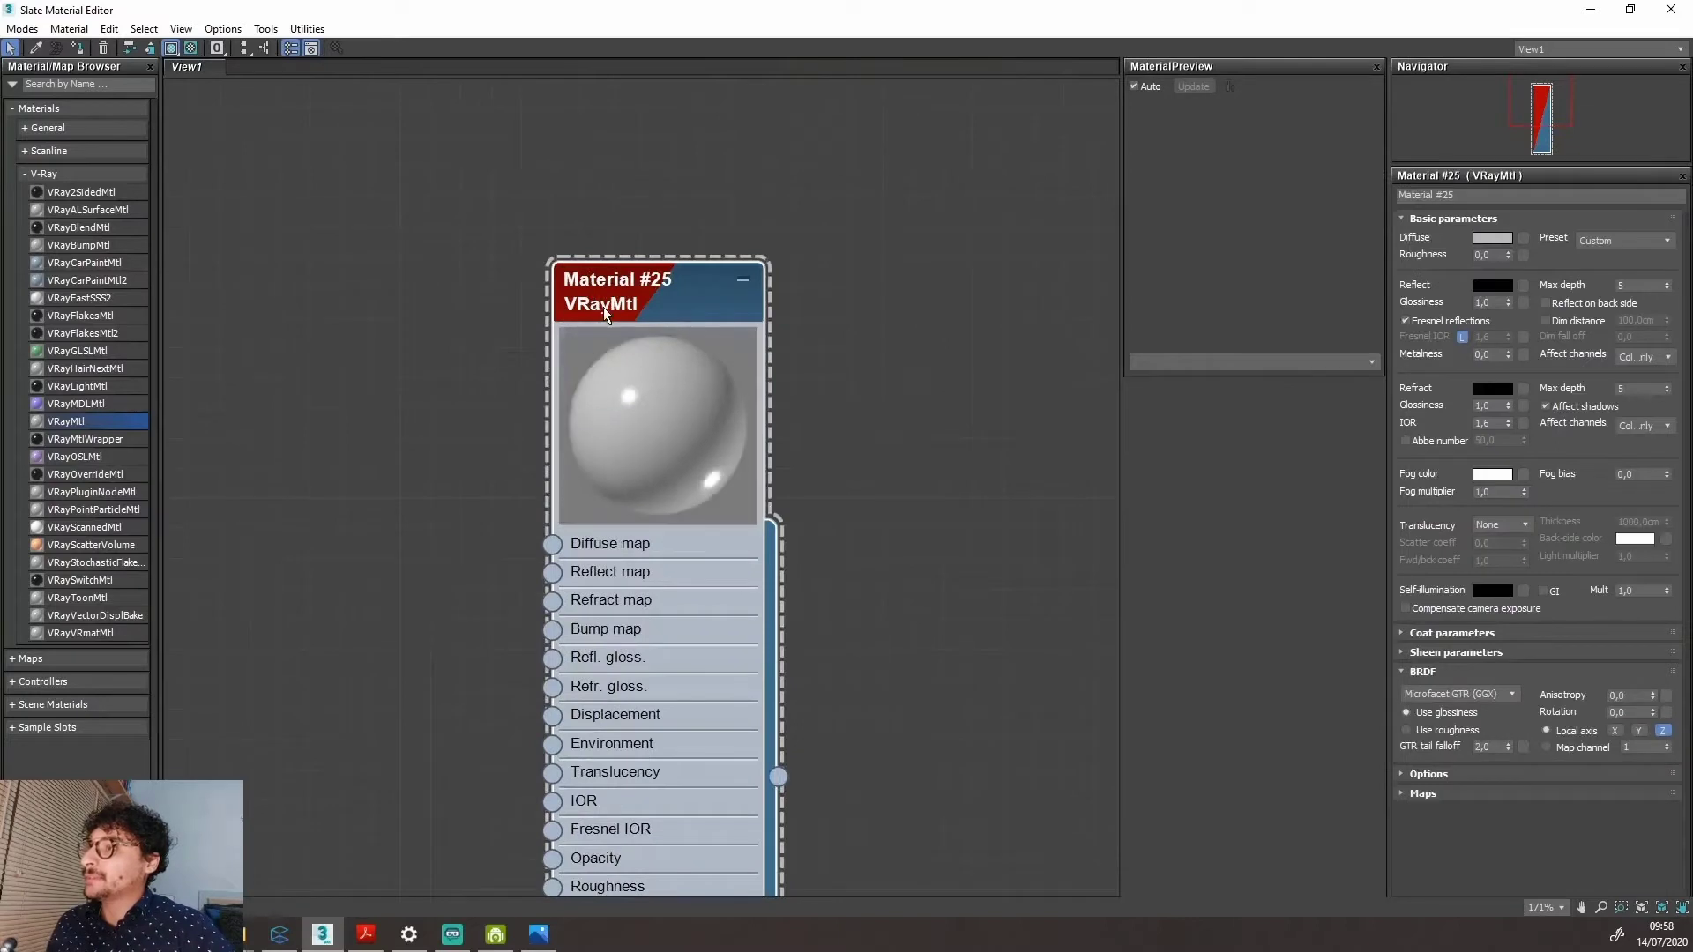
double_click(639, 381)
double_click(642, 340)
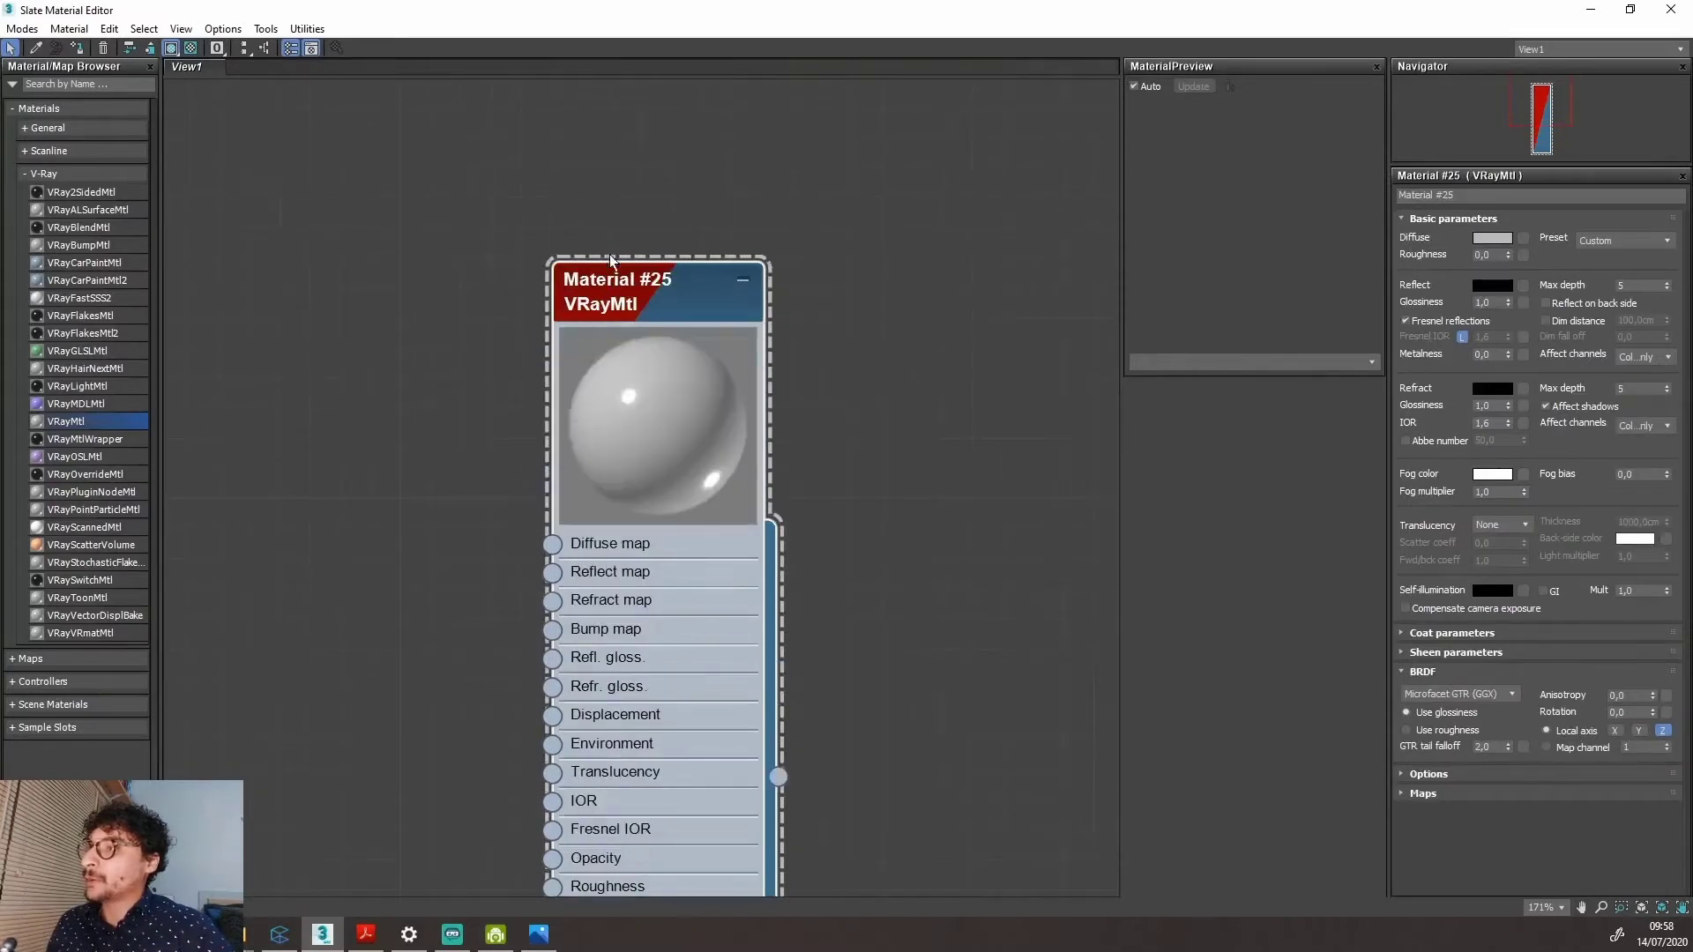
scroll(600, 253, down, 2)
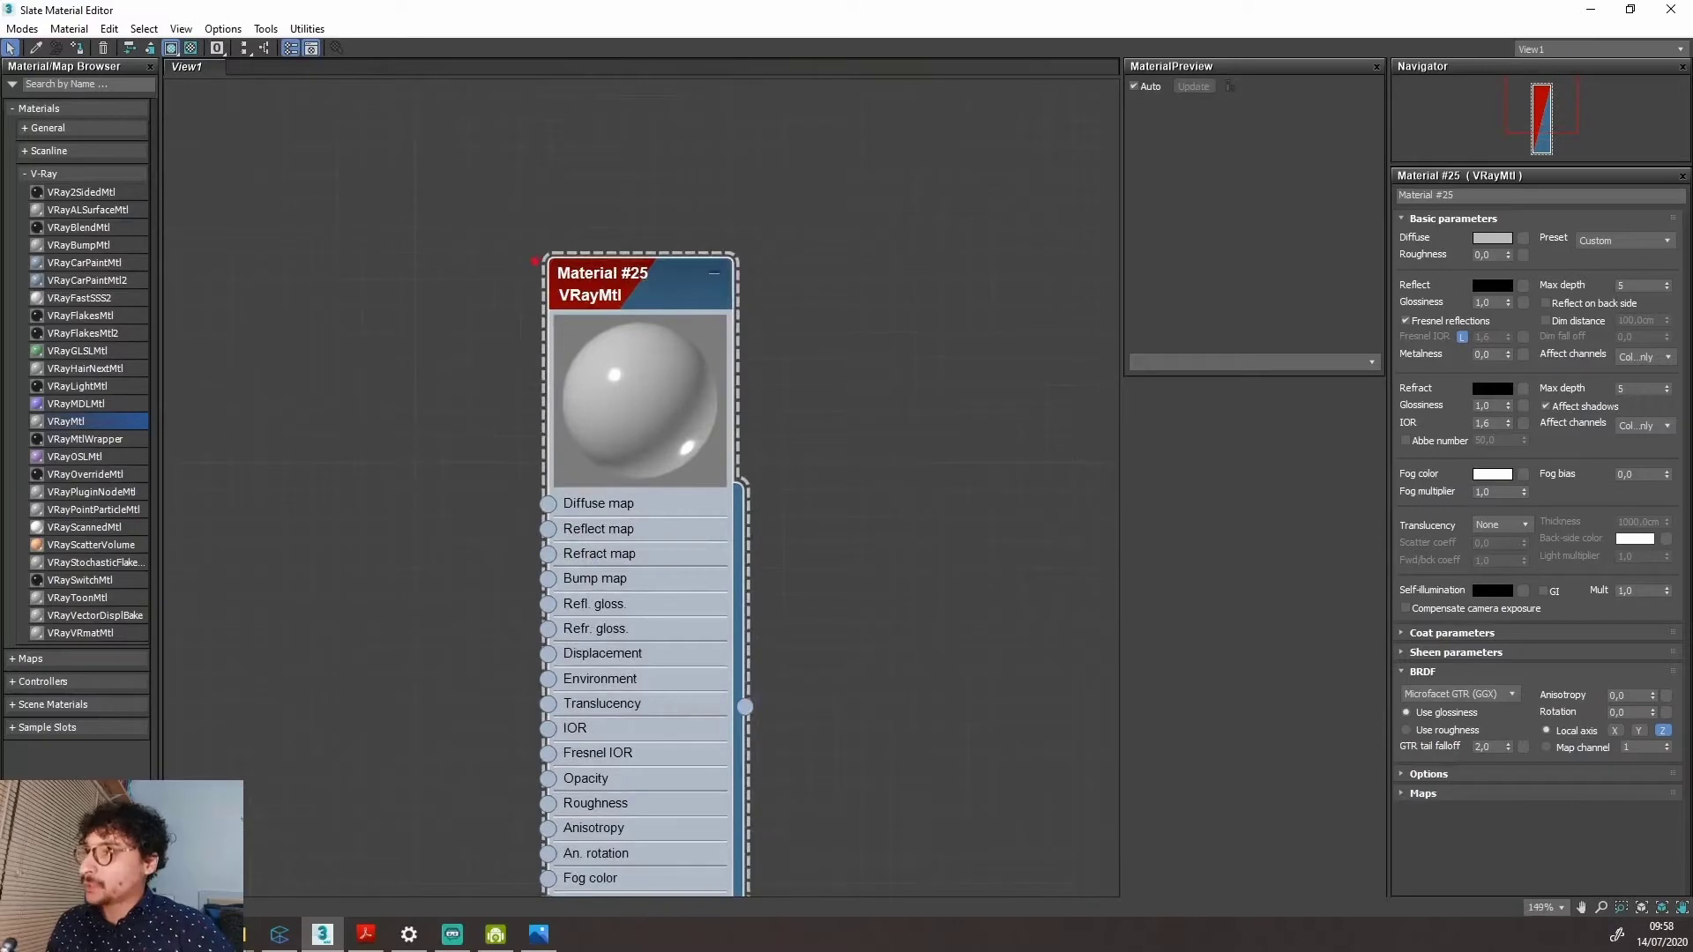
Point out the VRayMtl material's name with temporary red marks and rename the material Imagem Mila.
mouse_move(533, 258)
mouse_down()
mouse_move(692, 311)
mouse_move(910, 168)
mouse_move(1396, 217)
mouse_move(1494, 207)
mouse_move(1433, 173)
mouse_move(1367, 212)
mouse_up()
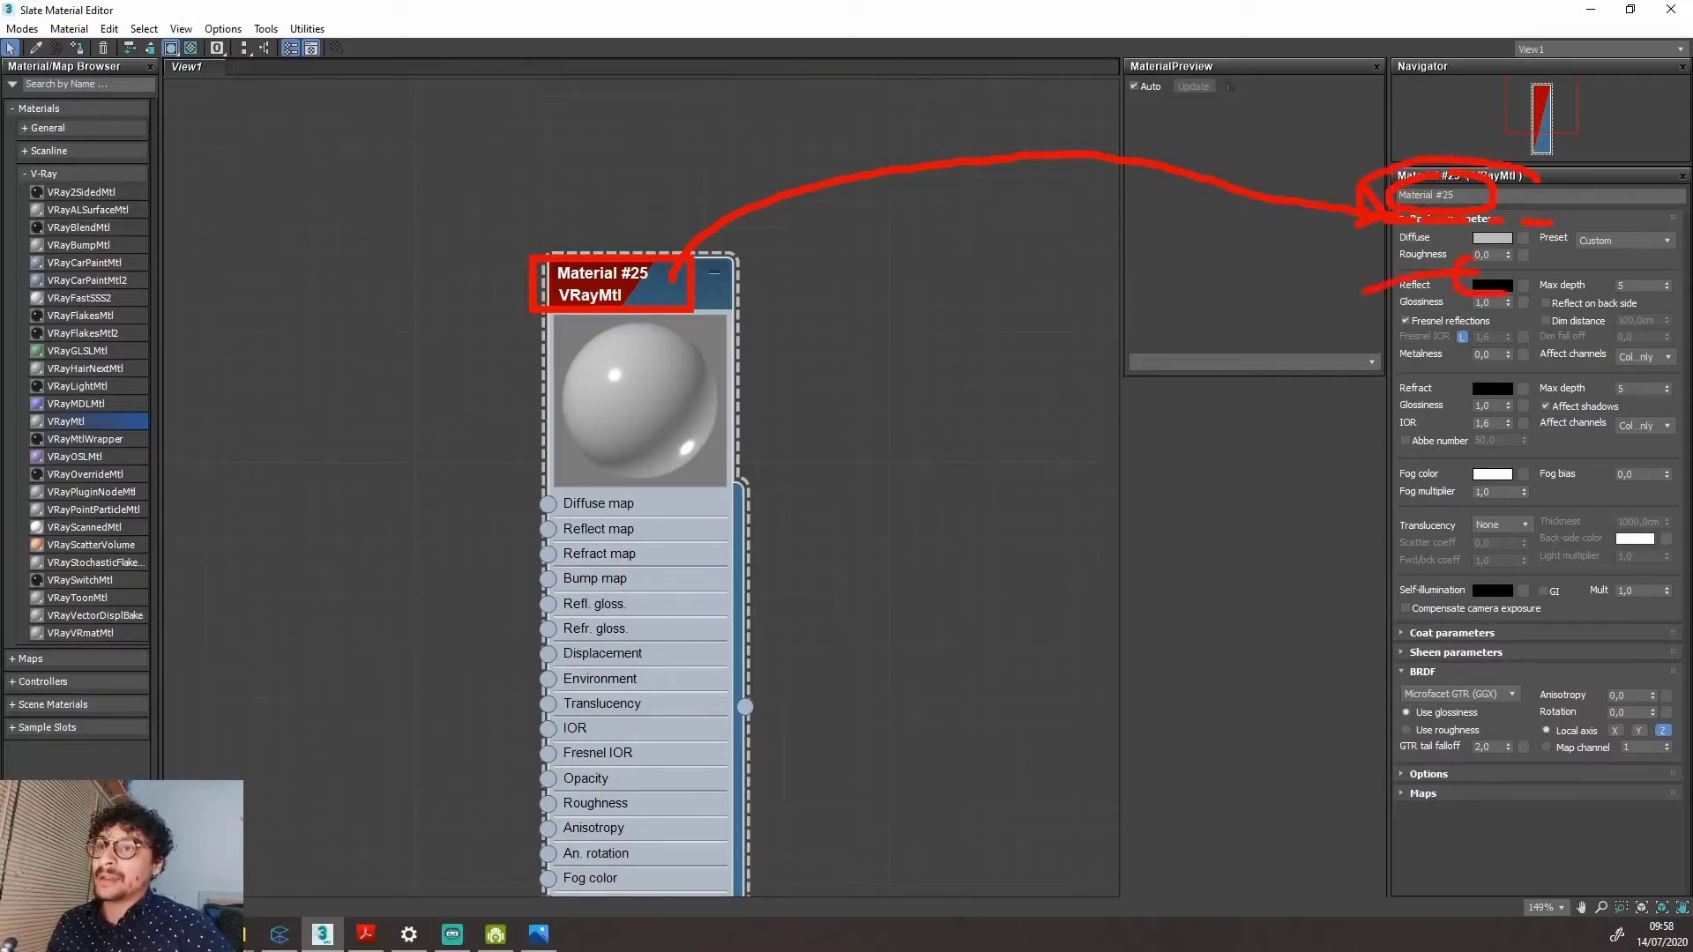
key(Escape)
click(1449, 195)
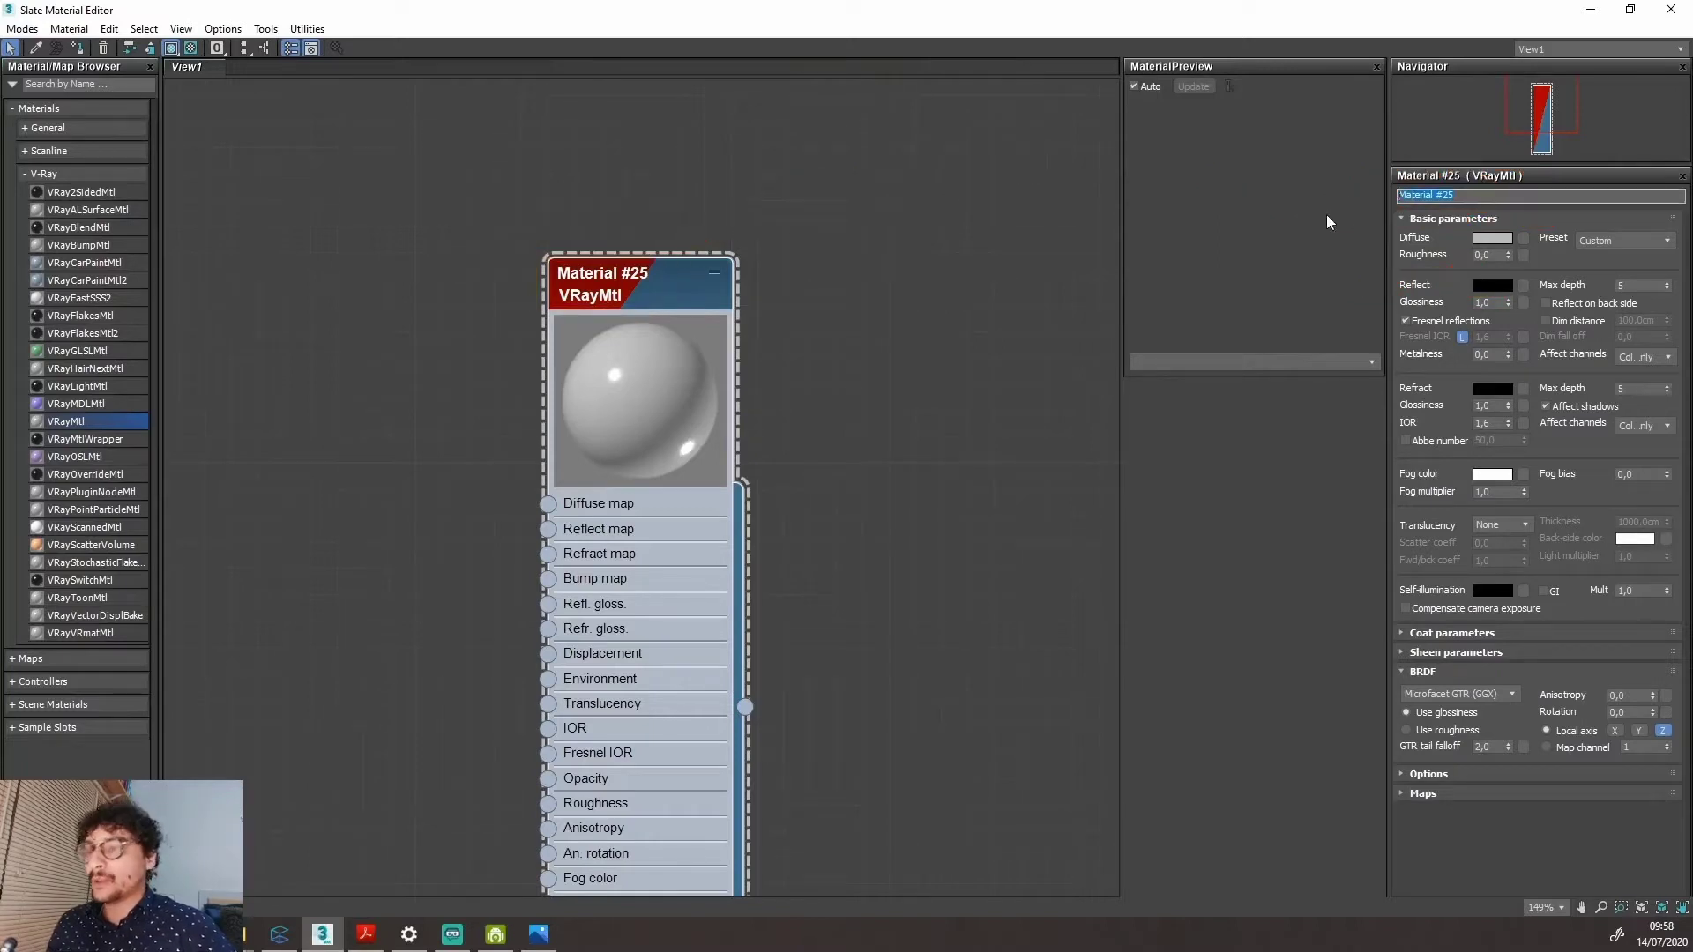
text(Imagem)
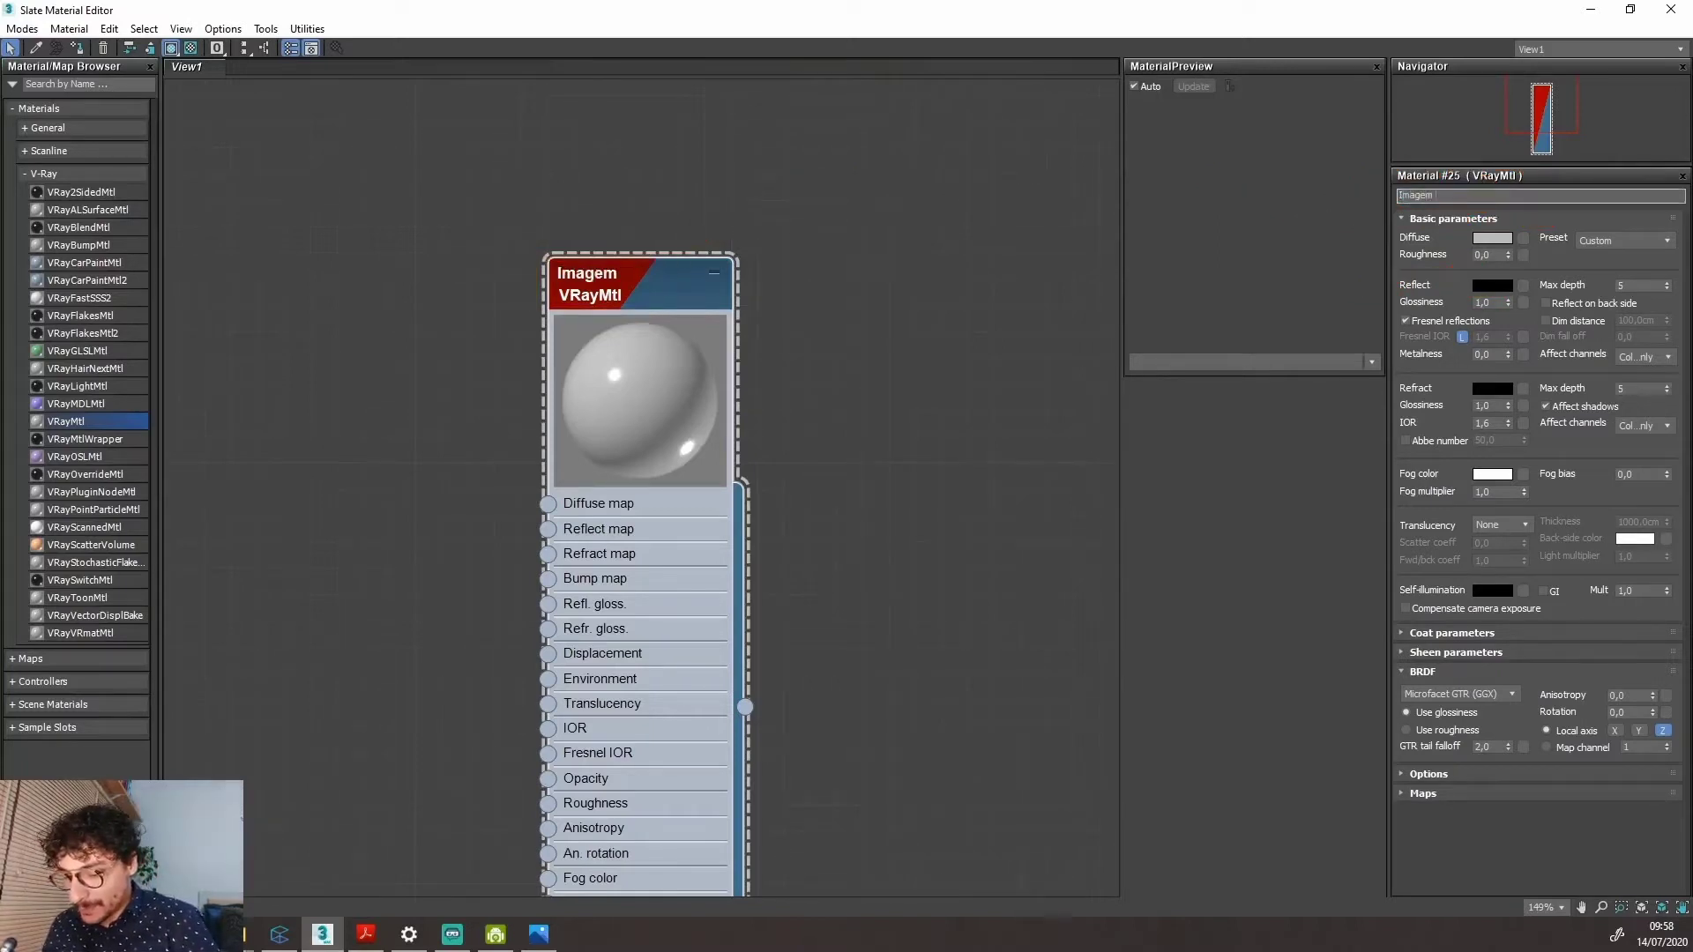
text( Mila)
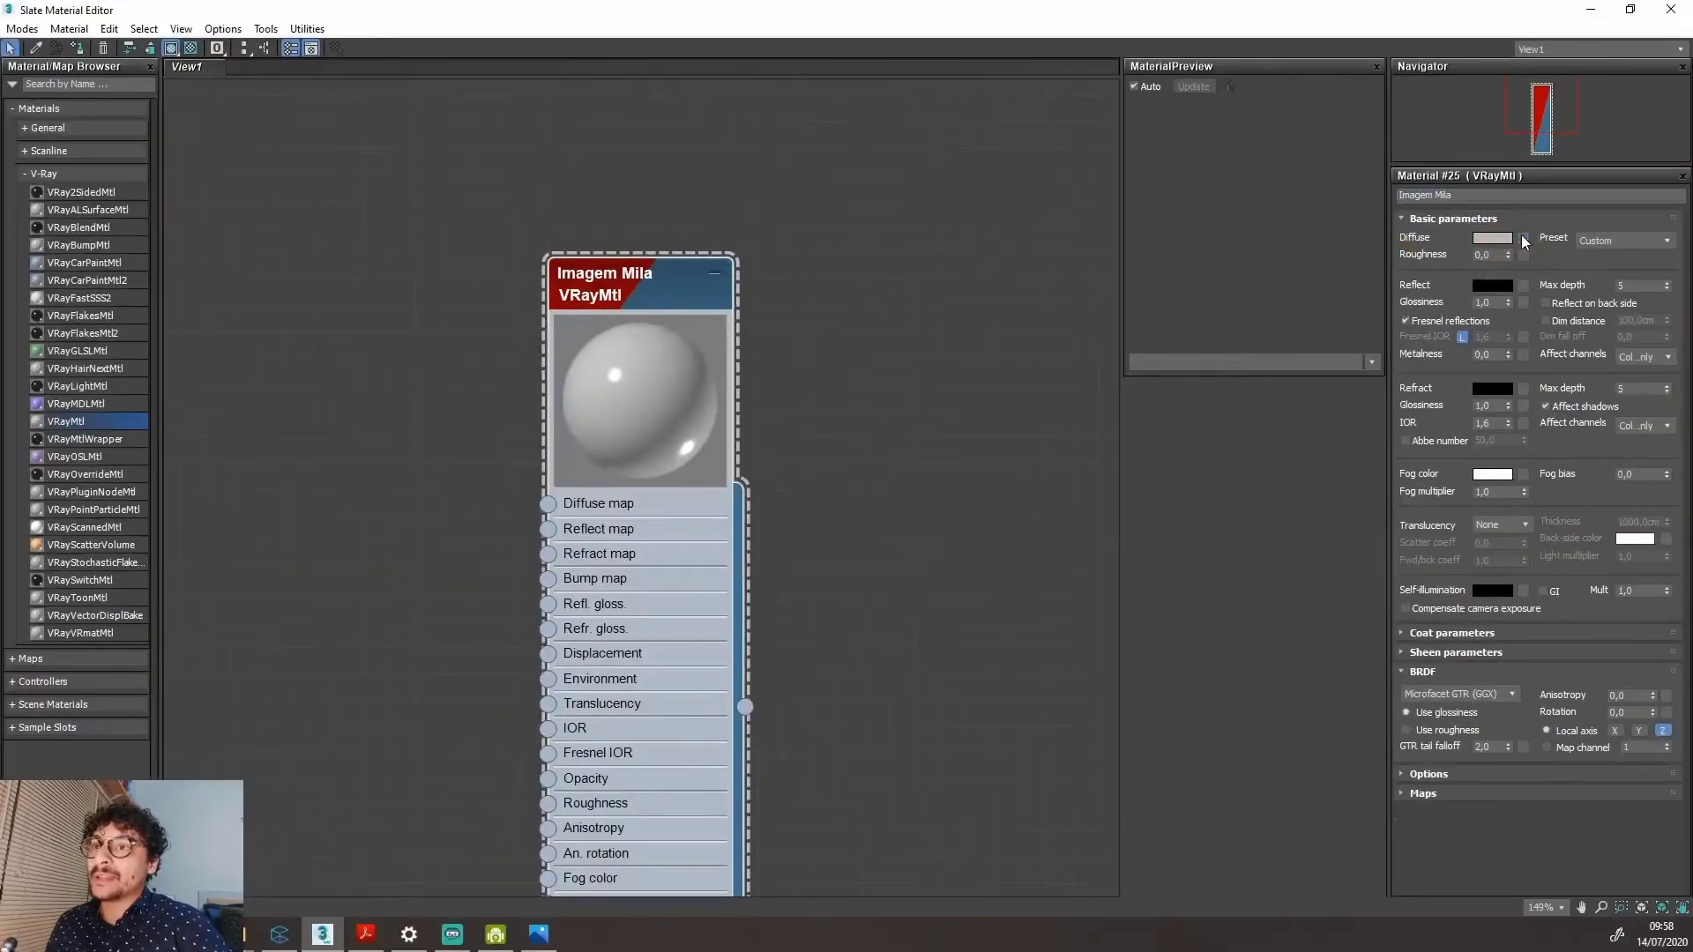
Choose a Bitmap from the General maps as the Diffuse map of the Imagem Mila material.
click(1523, 238)
click(685, 228)
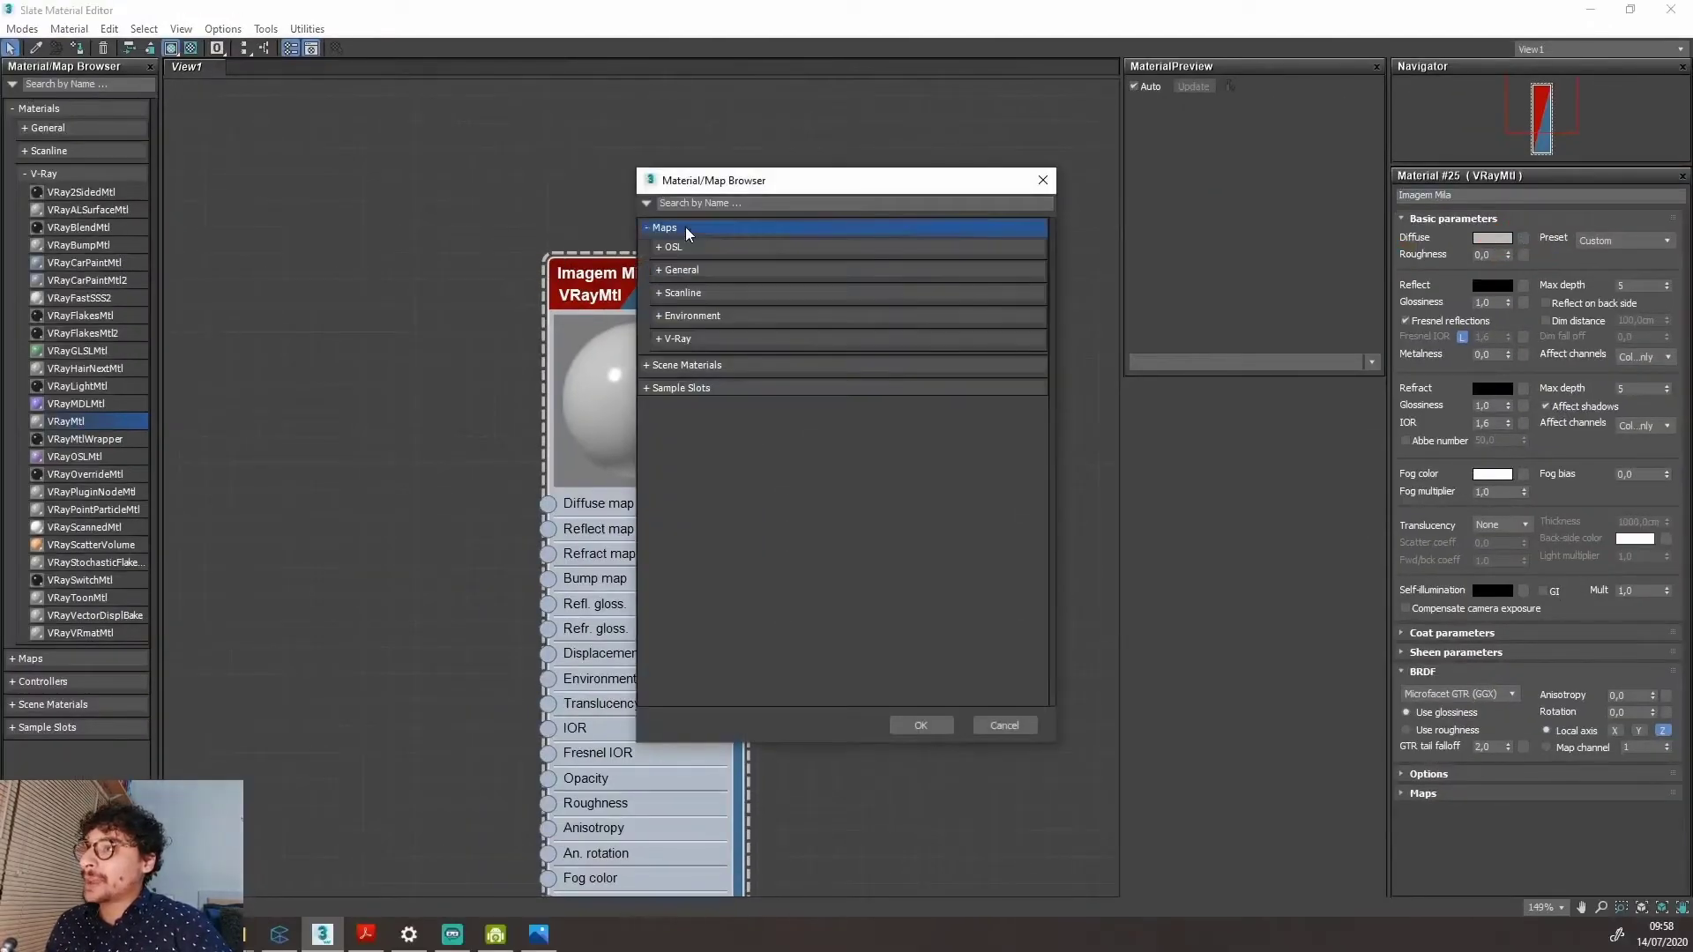
click(700, 269)
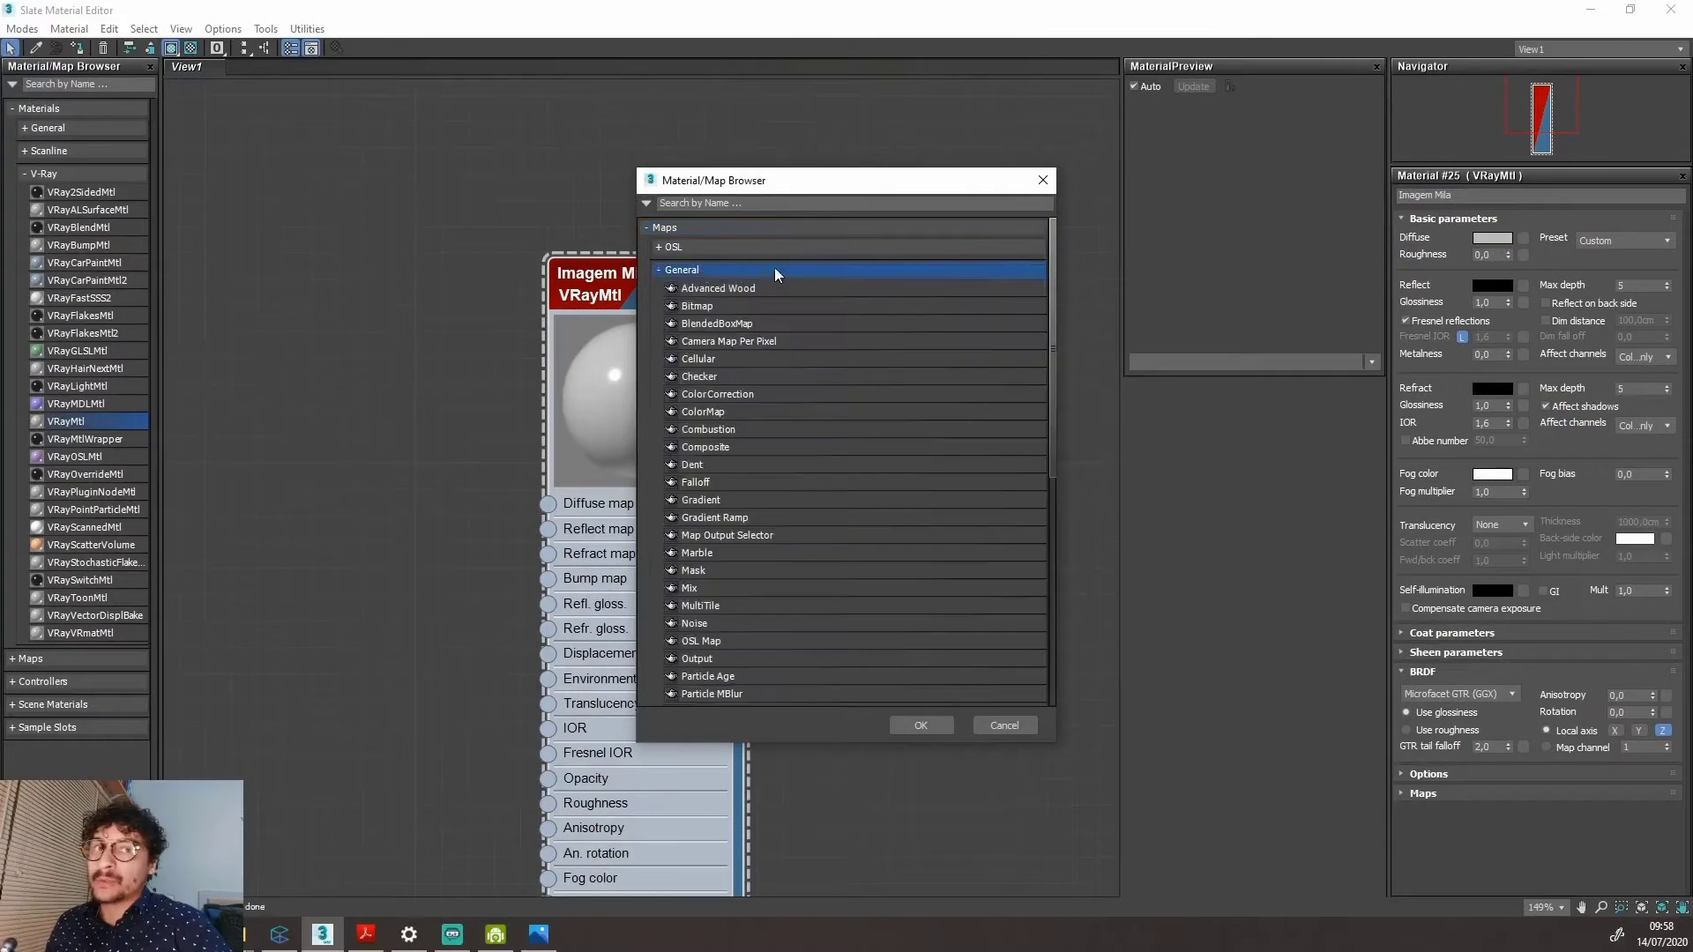
click(792, 306)
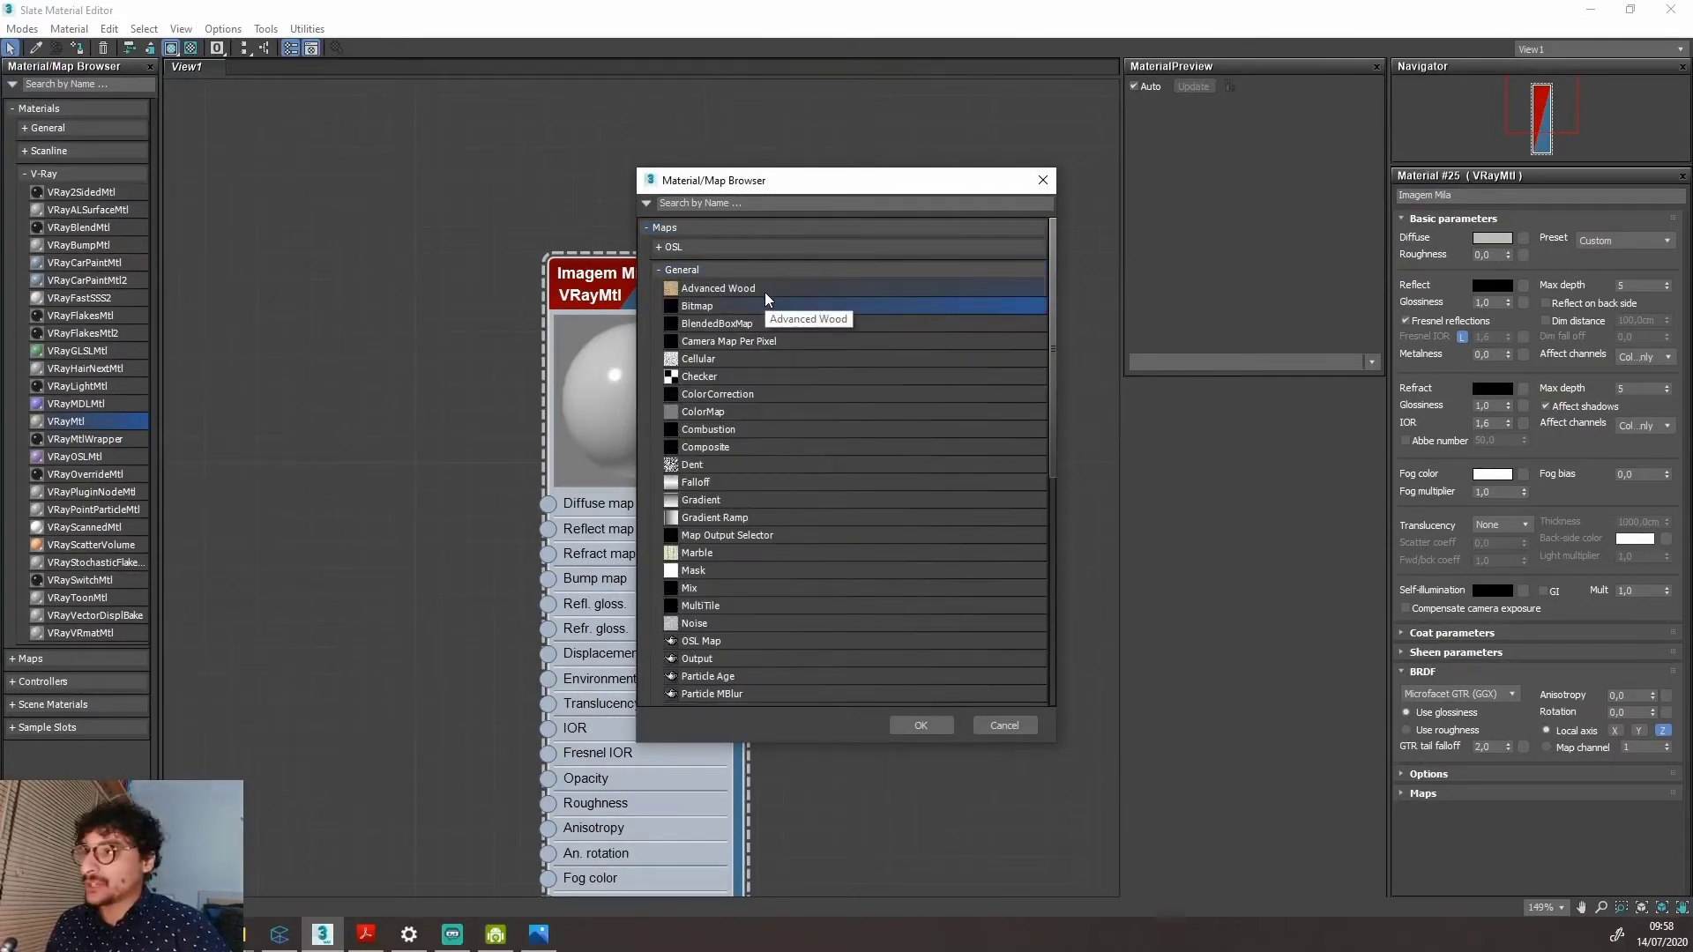
click(924, 723)
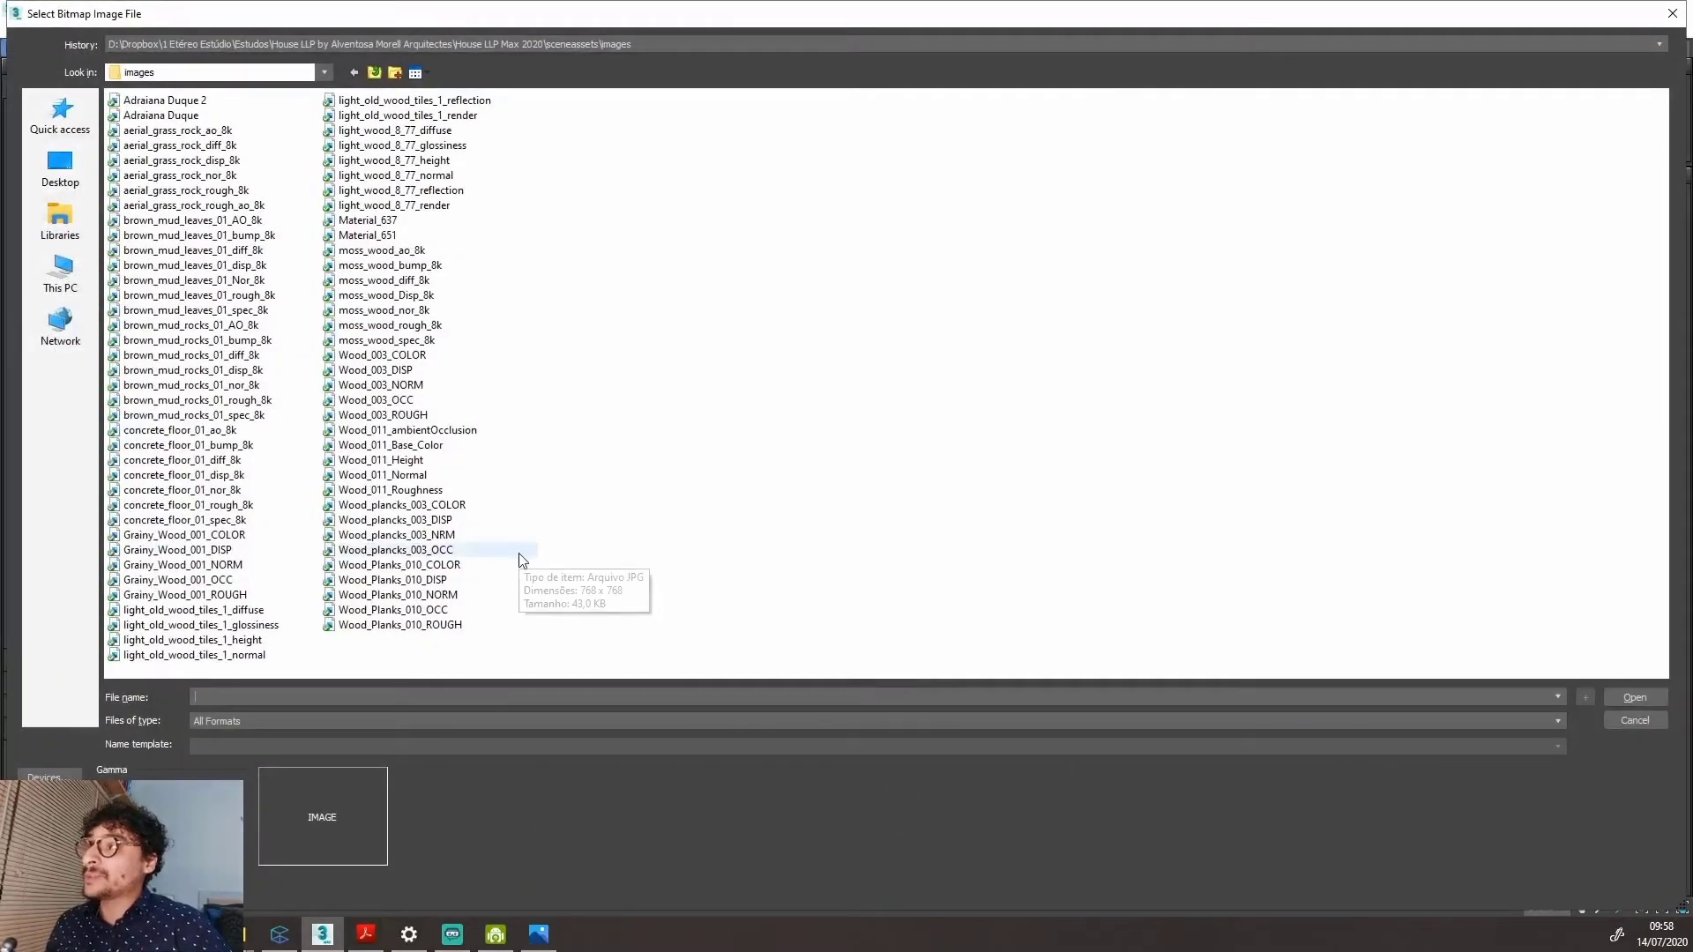
Browse for the bitmap file on drive D:, going through 0_Labi to the 3DS MAX INTERIORES folder.
click(370, 82)
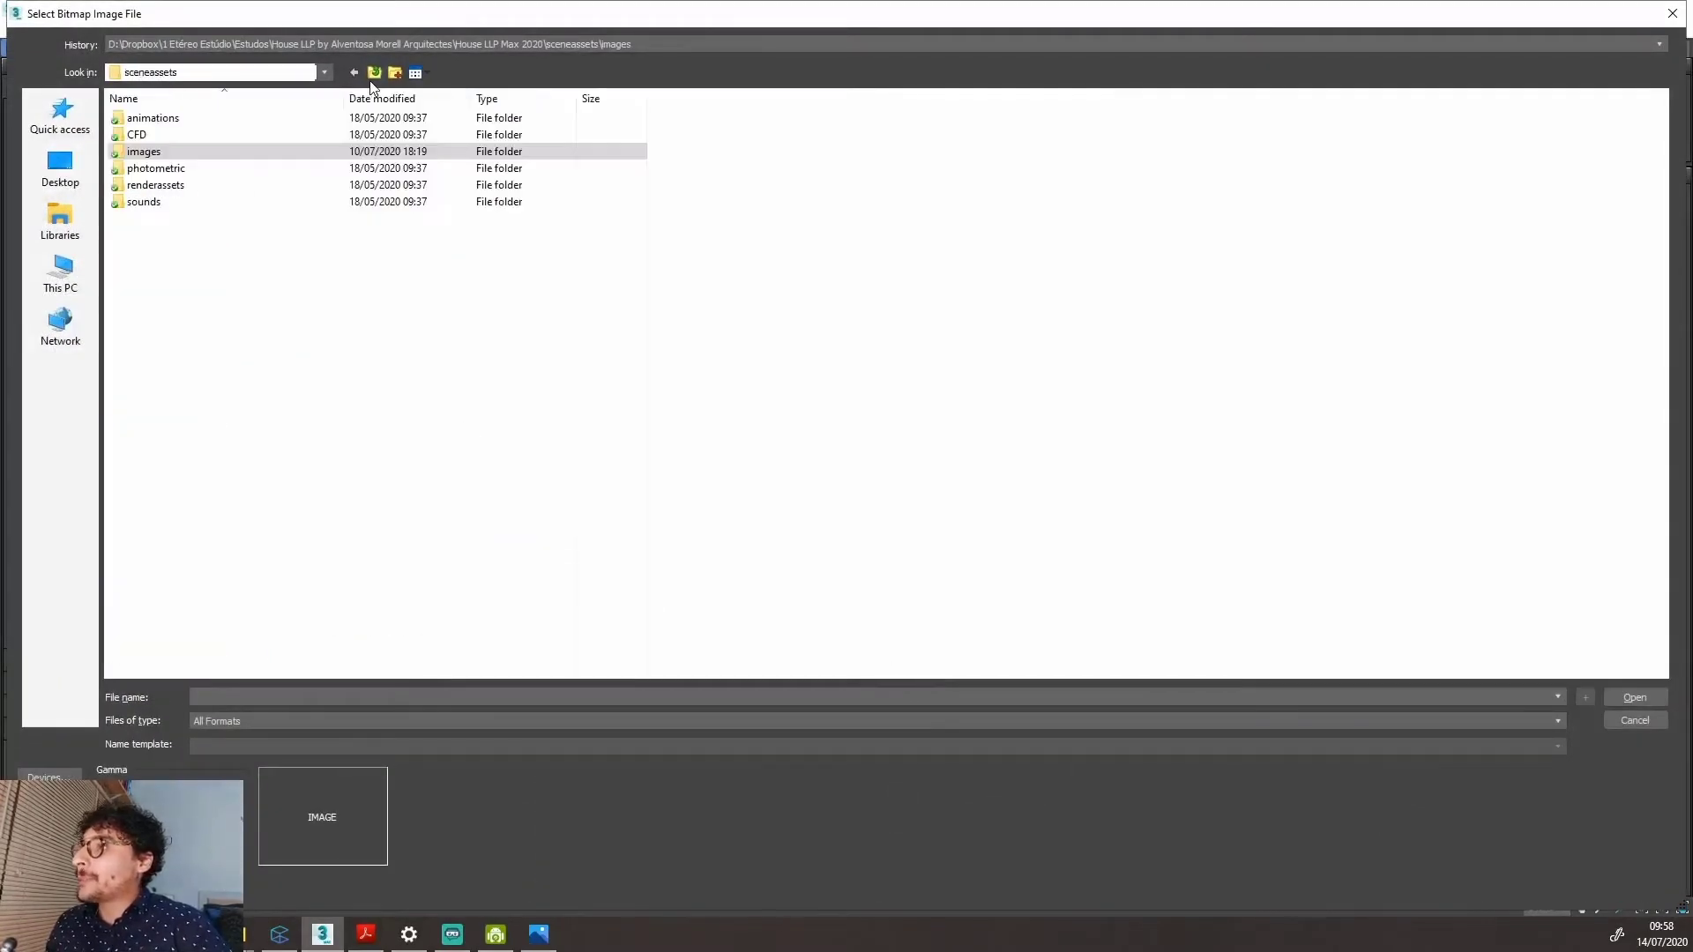
click(370, 81)
click(370, 81)
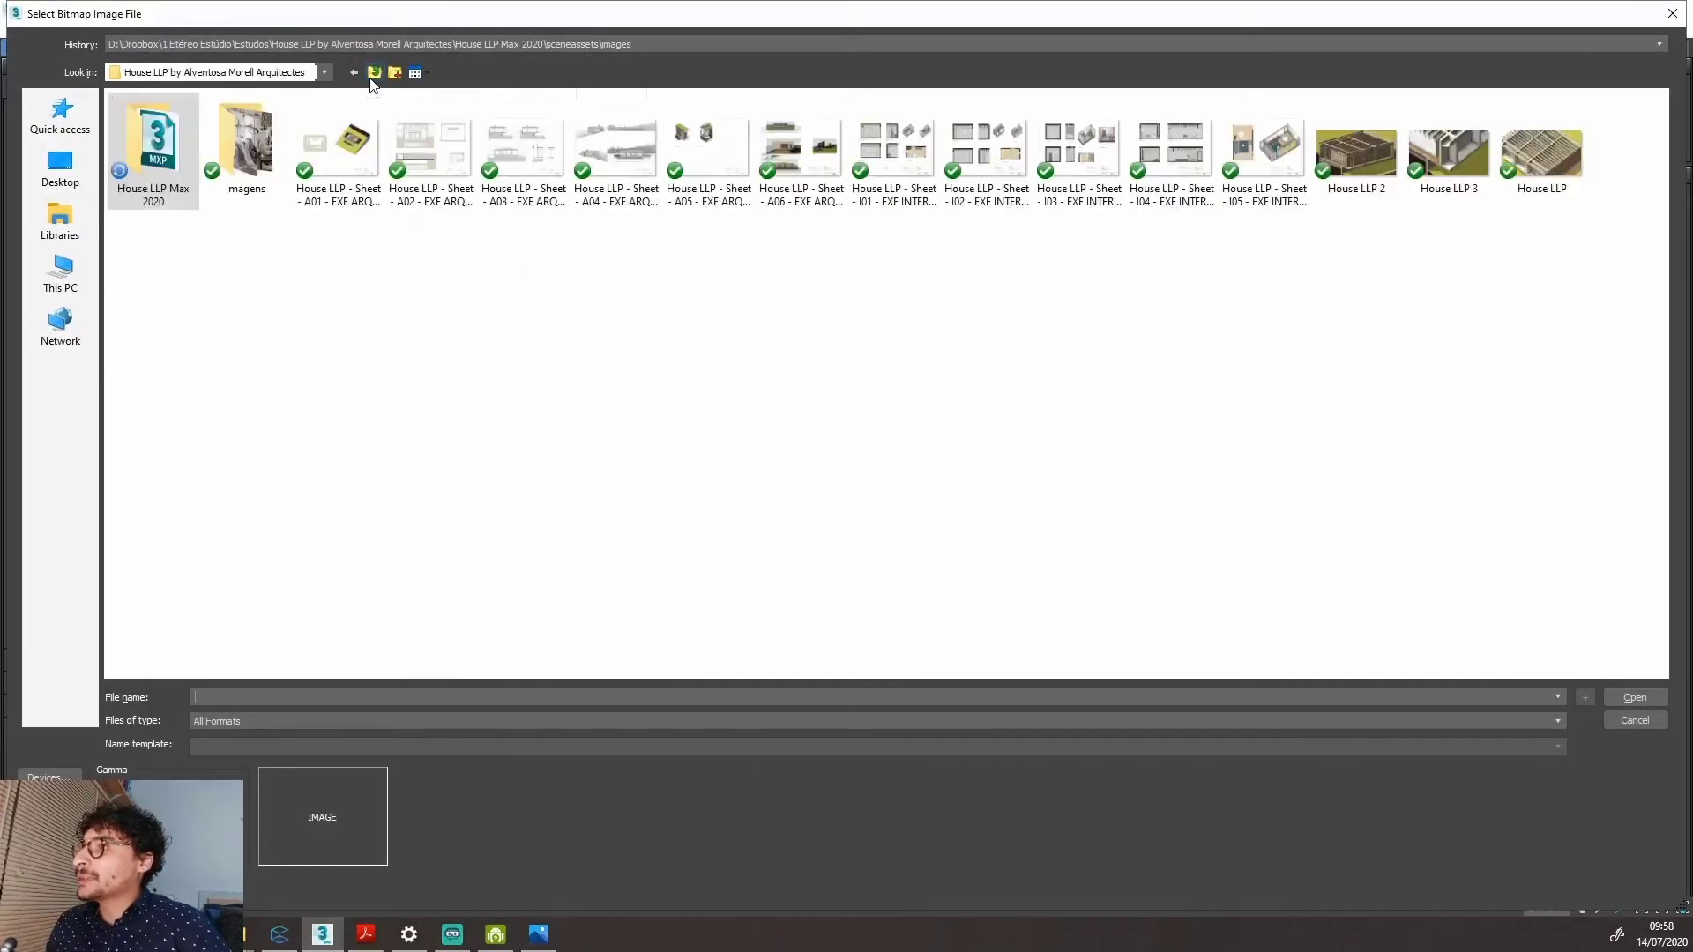
click(372, 77)
click(60, 273)
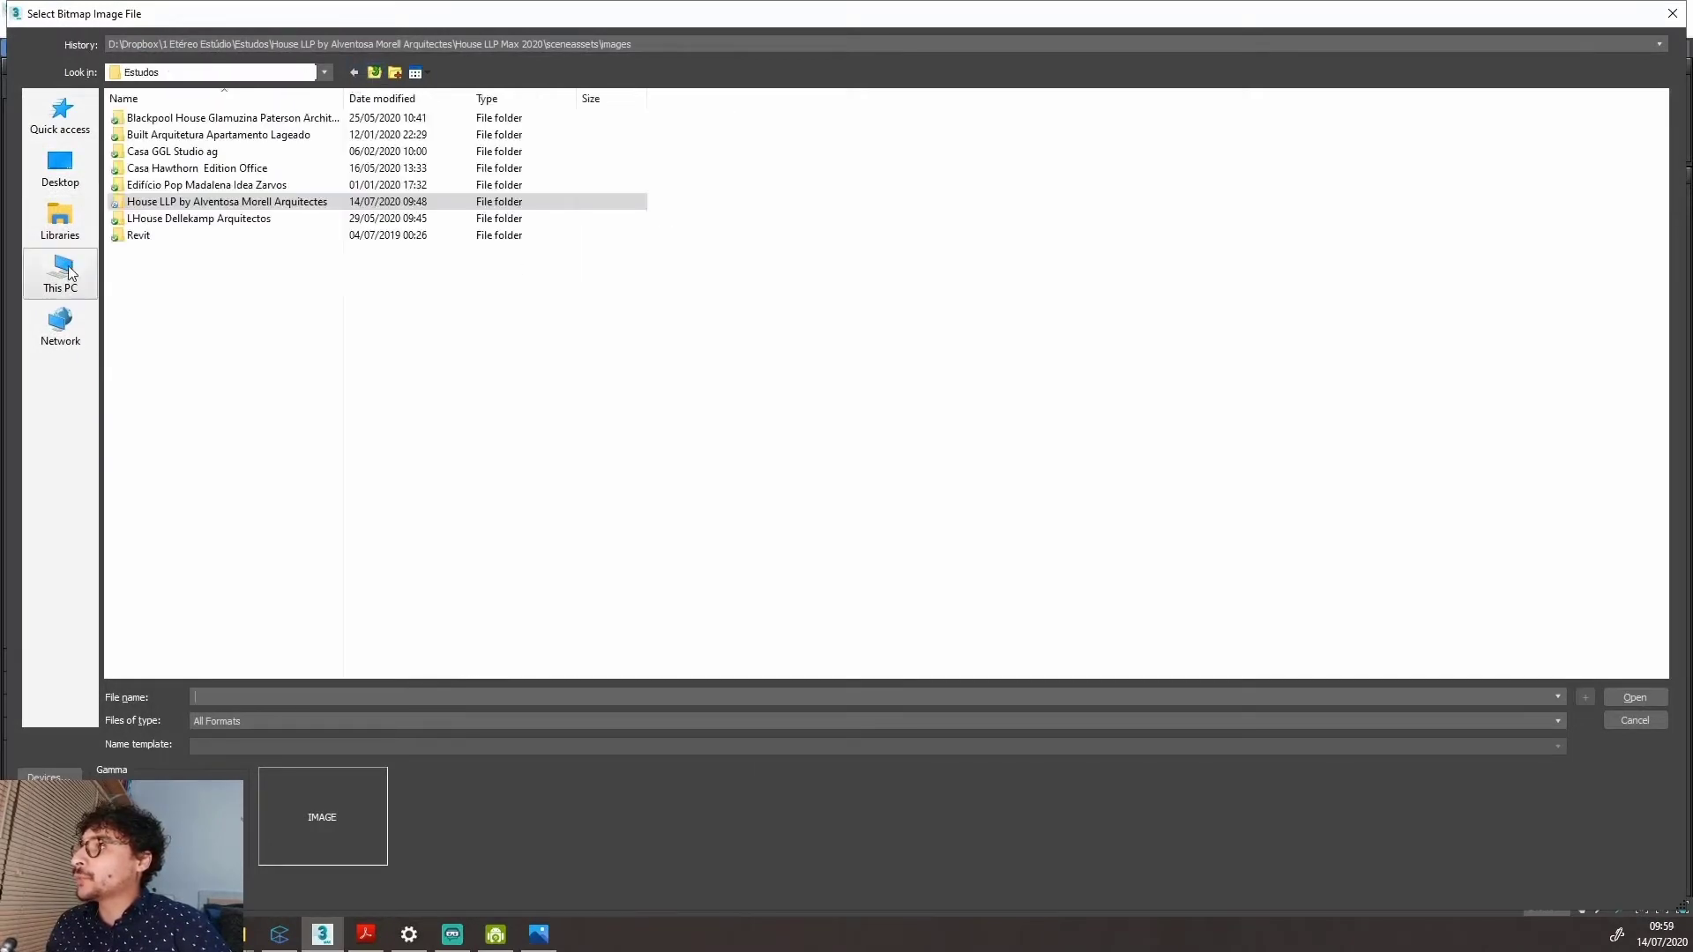
double_click(587, 199)
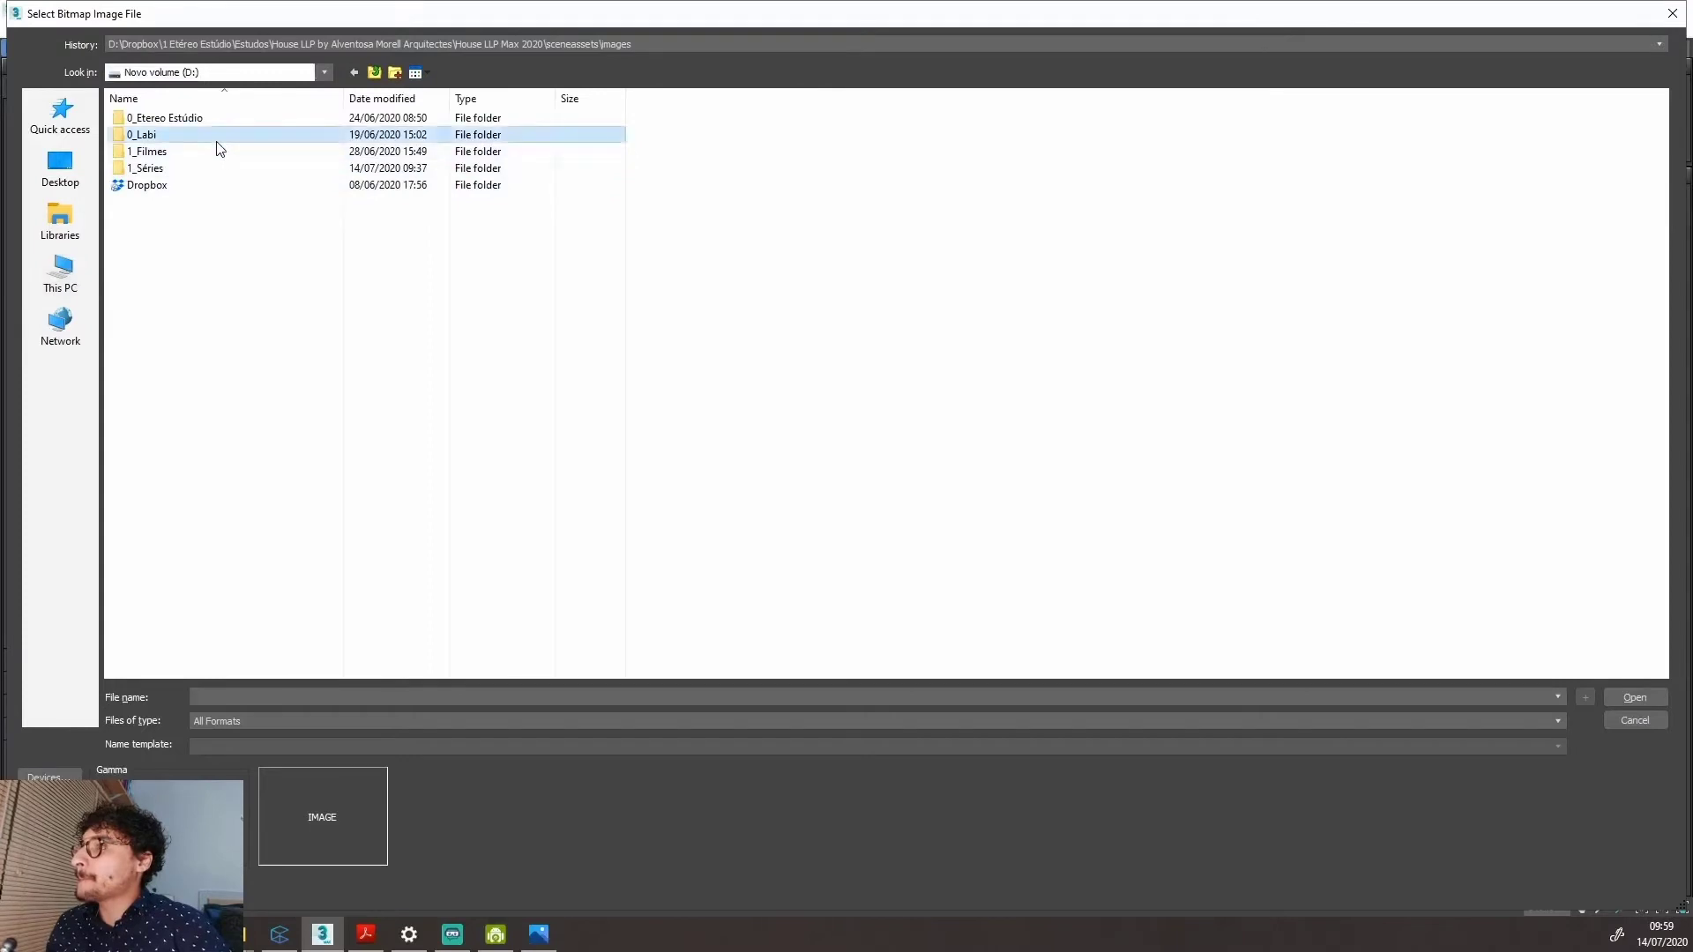
double_click(215, 136)
double_click(210, 167)
click(214, 122)
double_click(215, 121)
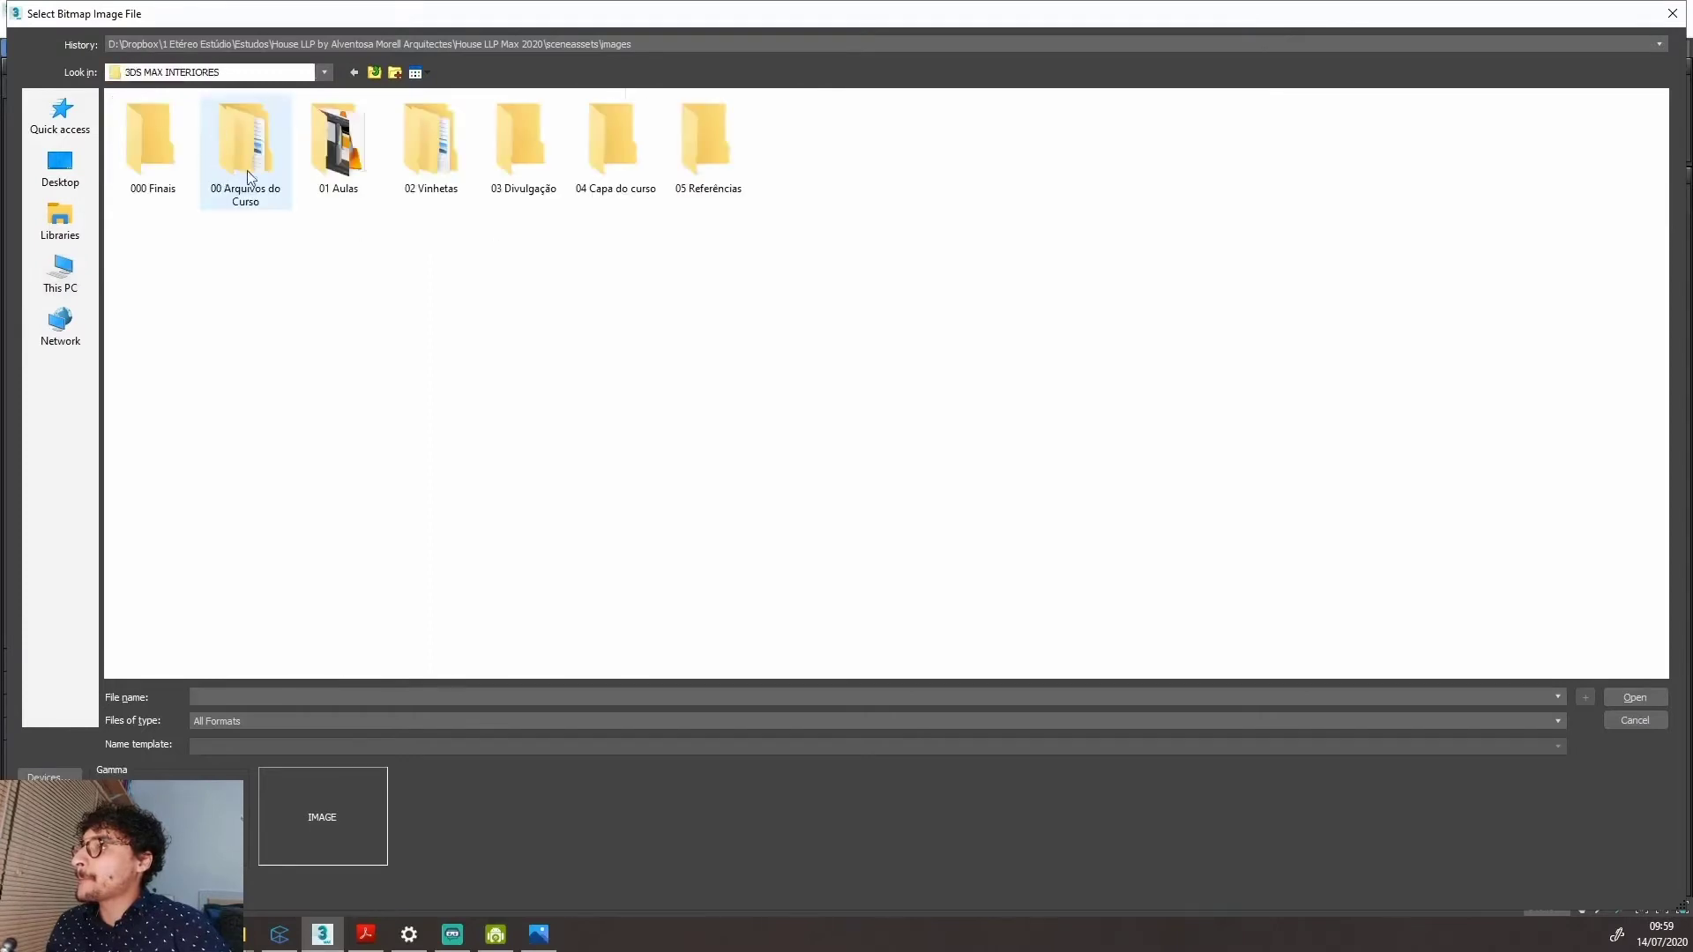
Load the Luminaria Mila Jabuticaba image from the sceneassets images folder of LABI VRAY MAX INT Módulo 04 in 00 Arquivos do Curso.
double_click(252, 176)
double_click(248, 220)
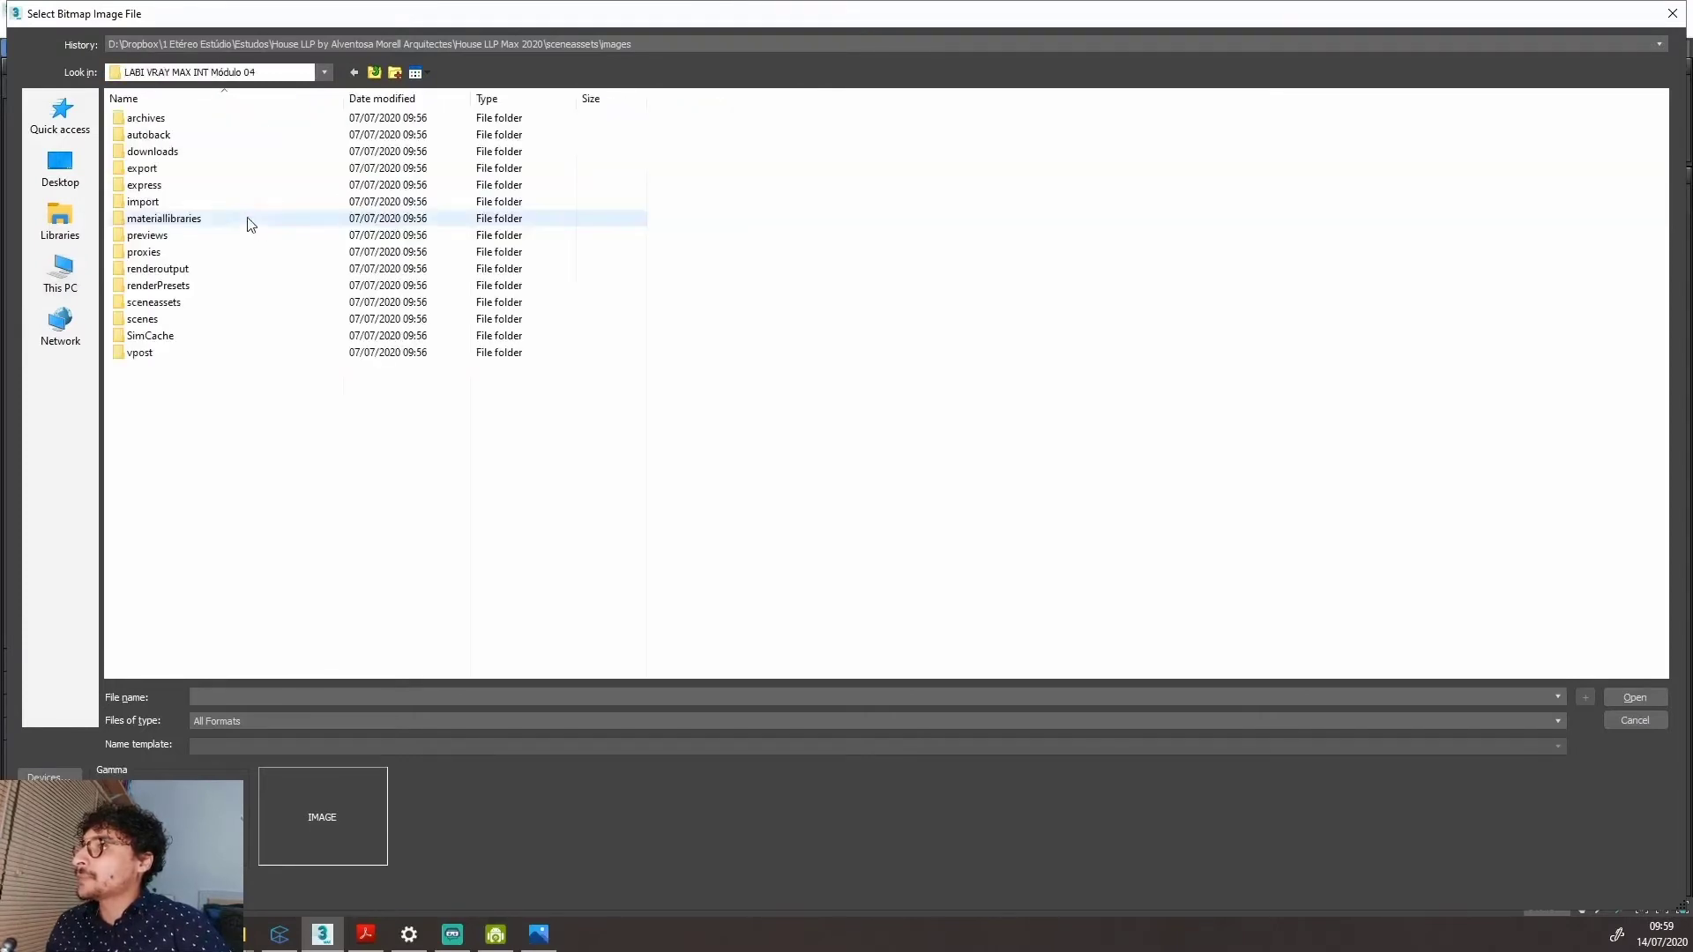
double_click(209, 303)
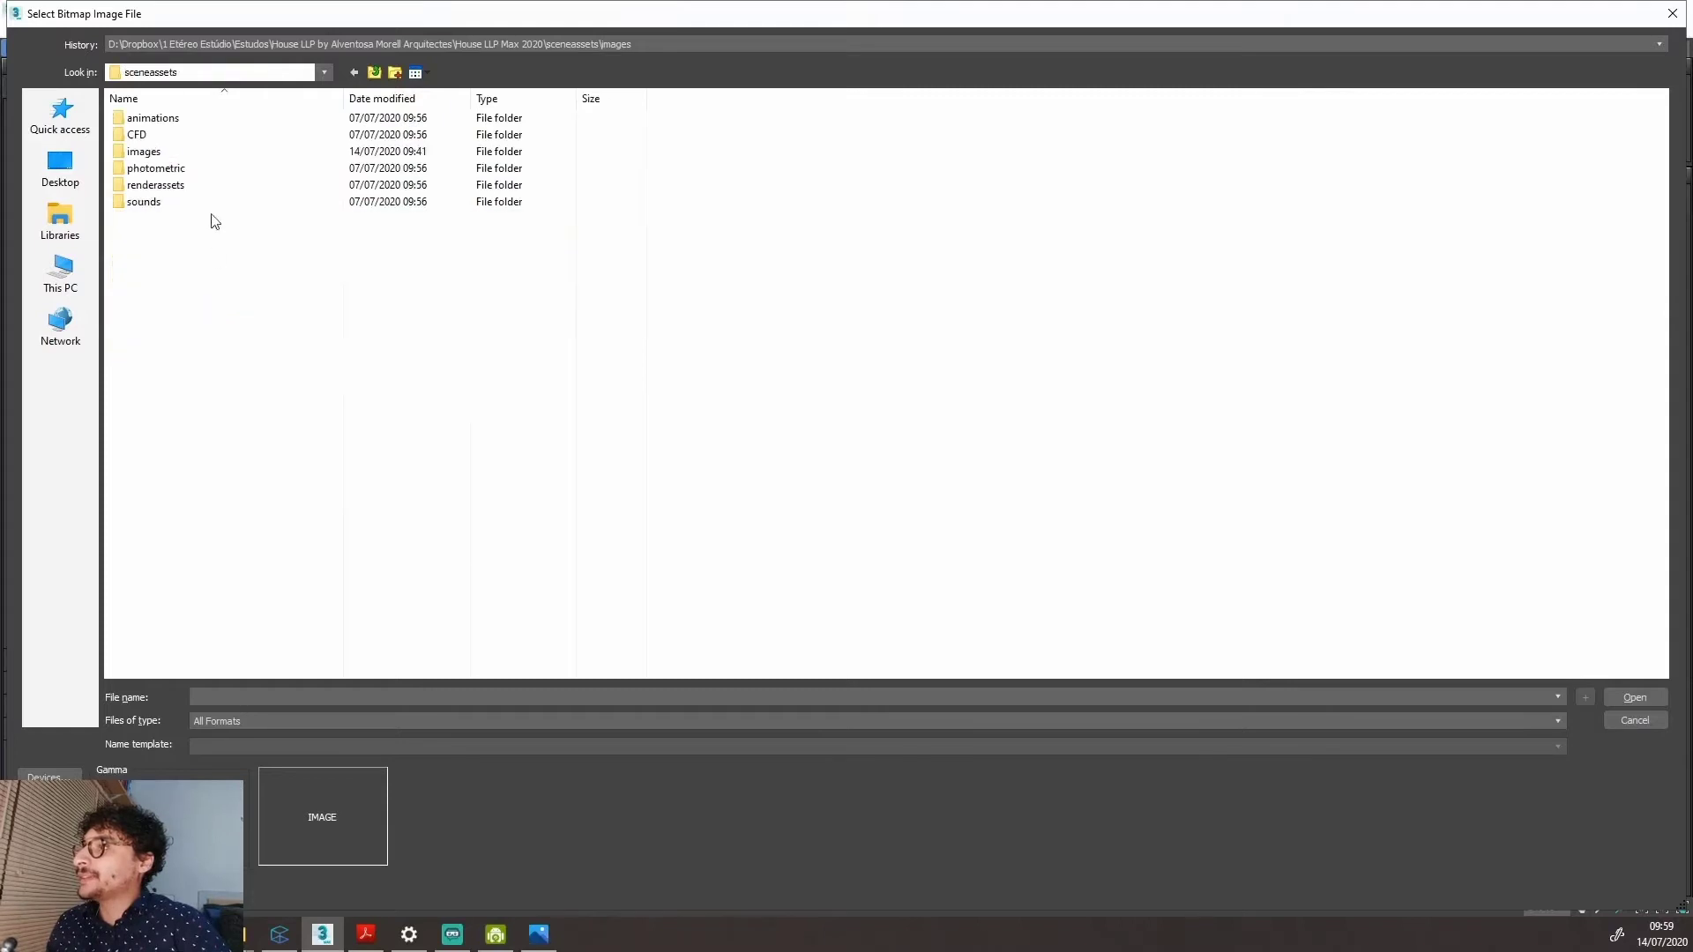
double_click(184, 154)
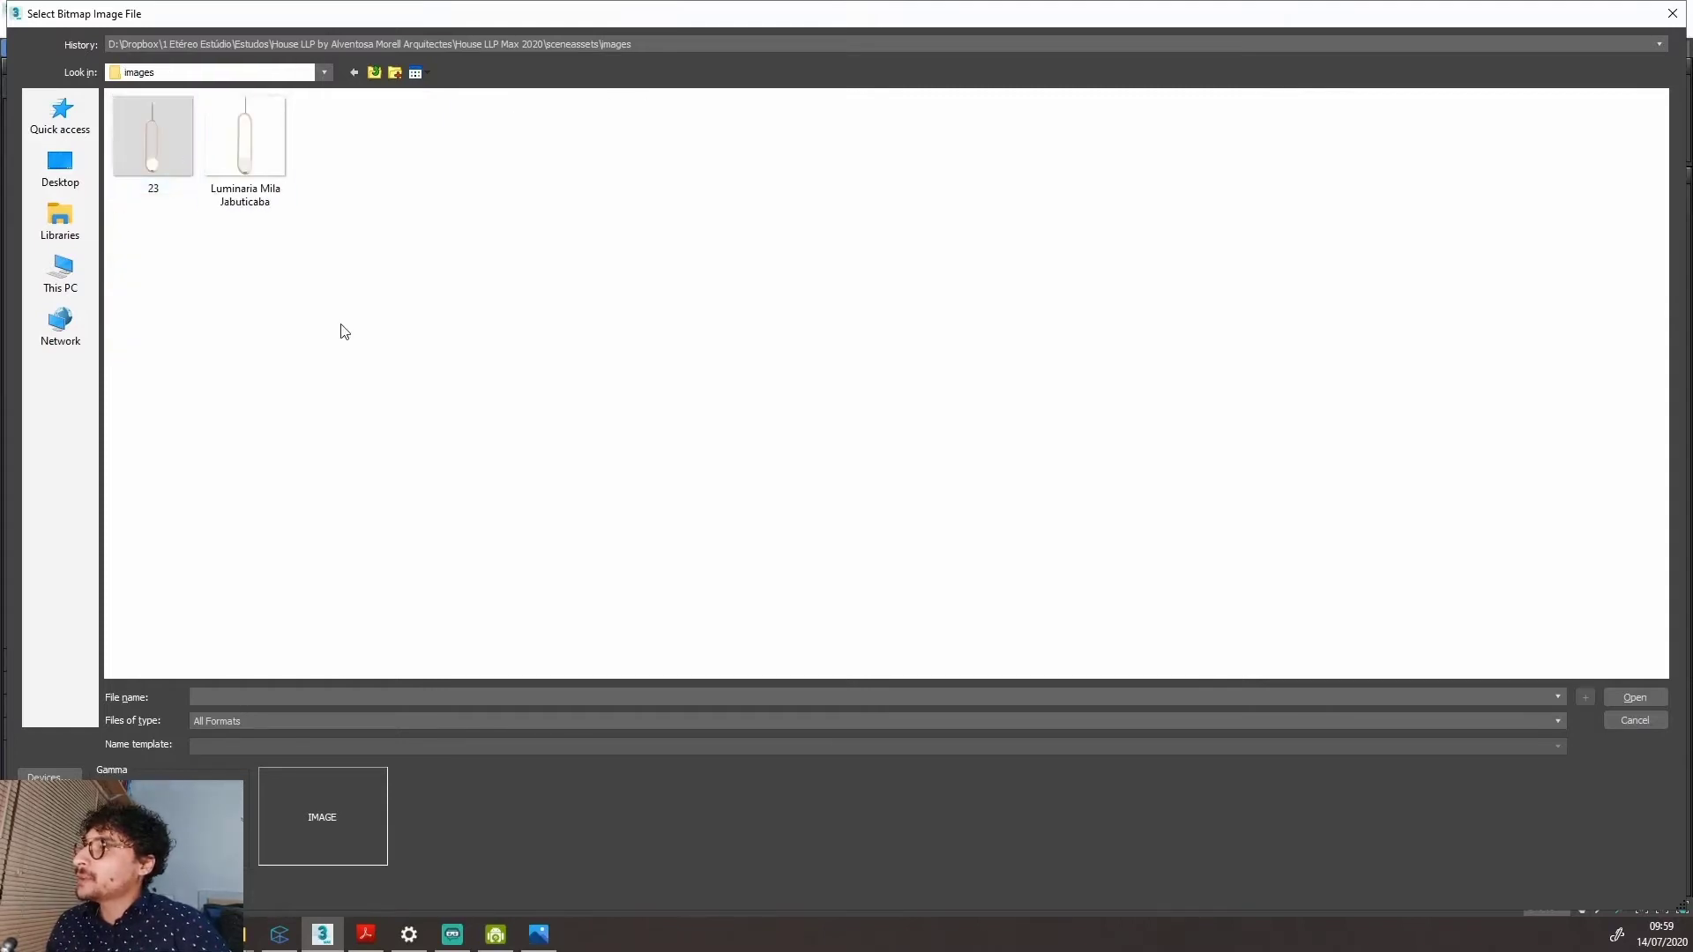
click(251, 177)
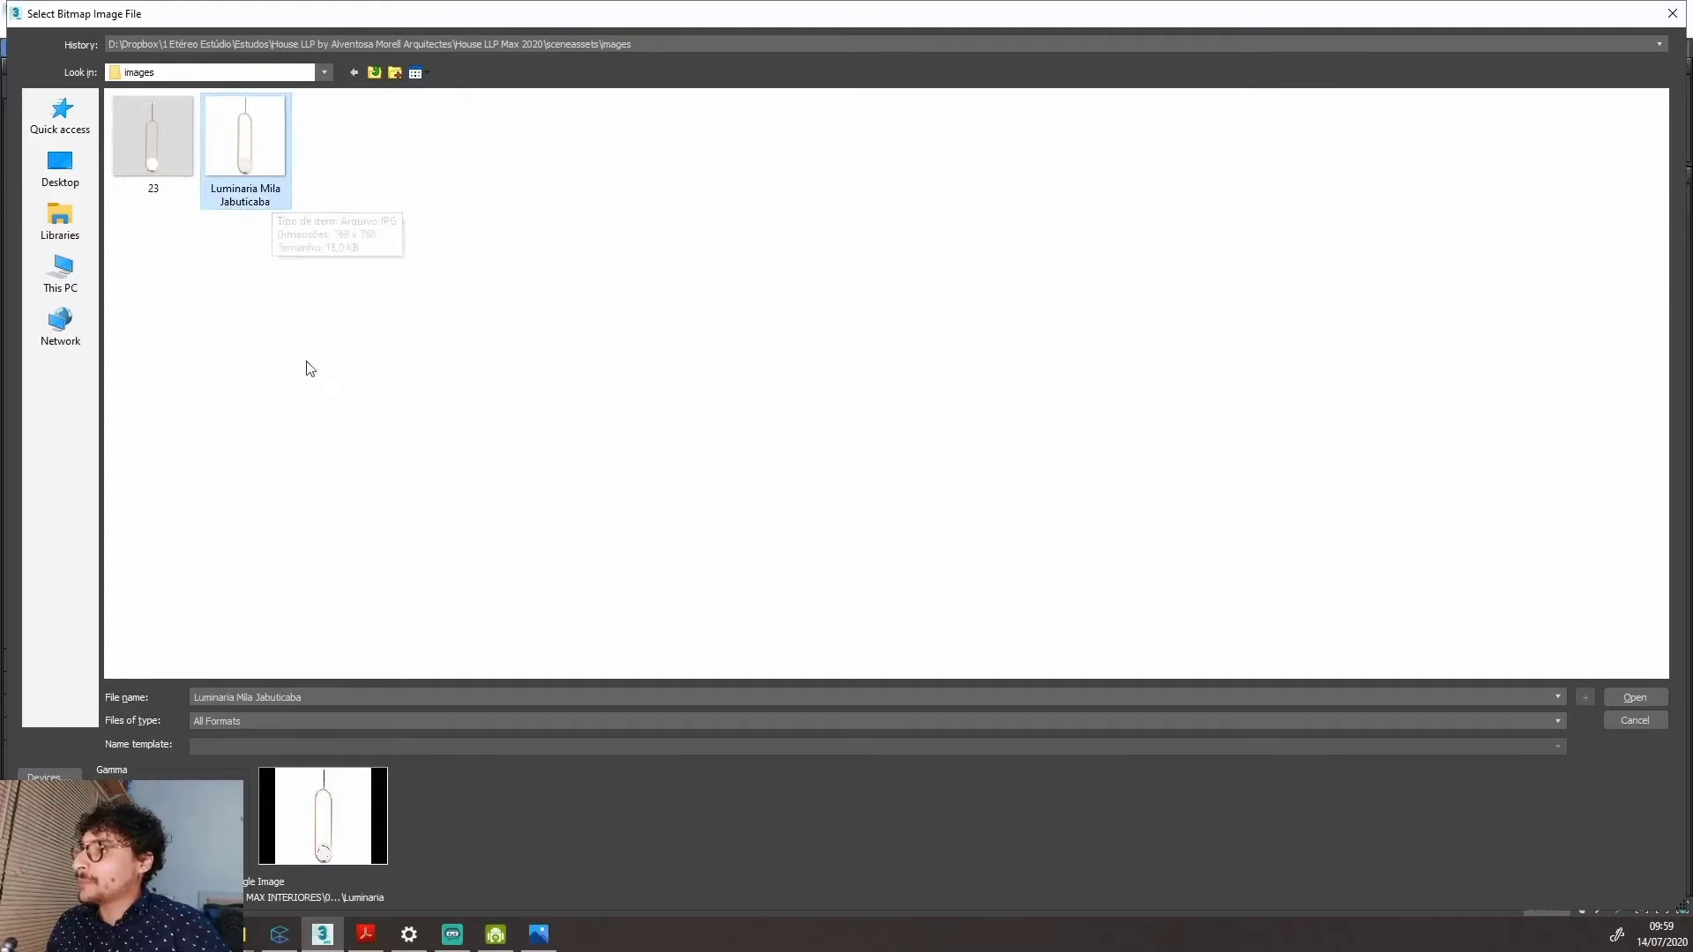
click(1627, 701)
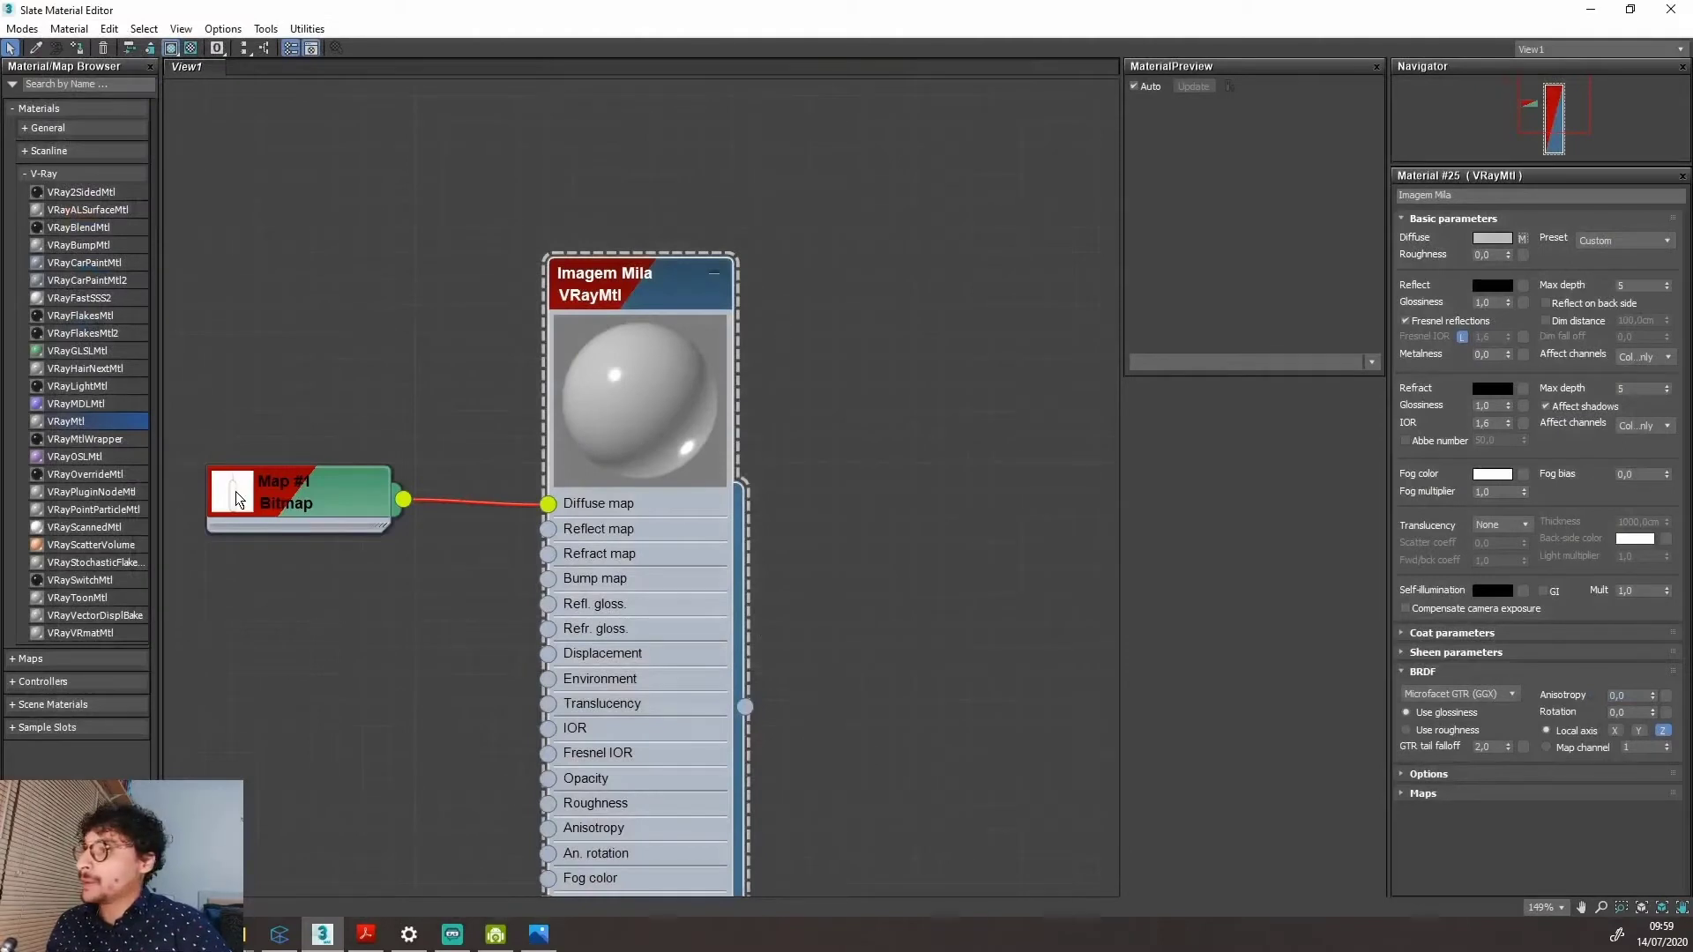
Enlarge the Bitmap node's preview, show its parameters, and point out the node and its Diffuse link with temporary red marks.
double_click(235, 490)
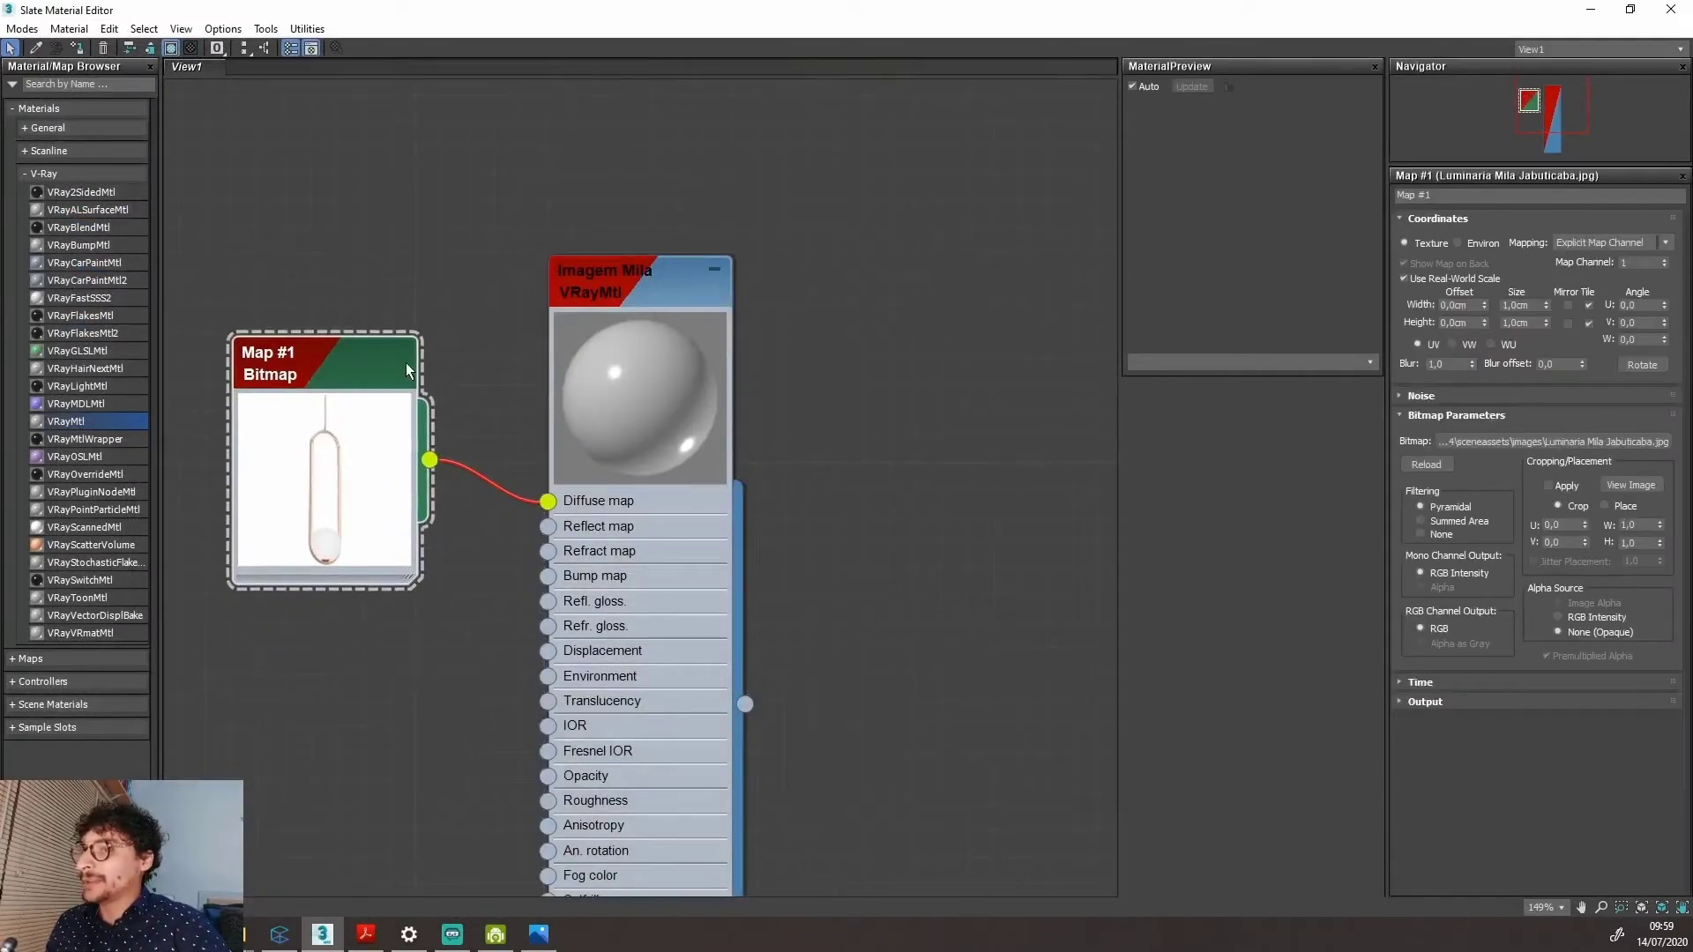
mouse_move(266, 323)
mouse_down()
mouse_move(196, 396)
mouse_move(492, 441)
mouse_move(208, 362)
mouse_up()
mouse_move(328, 225)
mouse_down()
mouse_move(298, 318)
mouse_move(327, 307)
mouse_up()
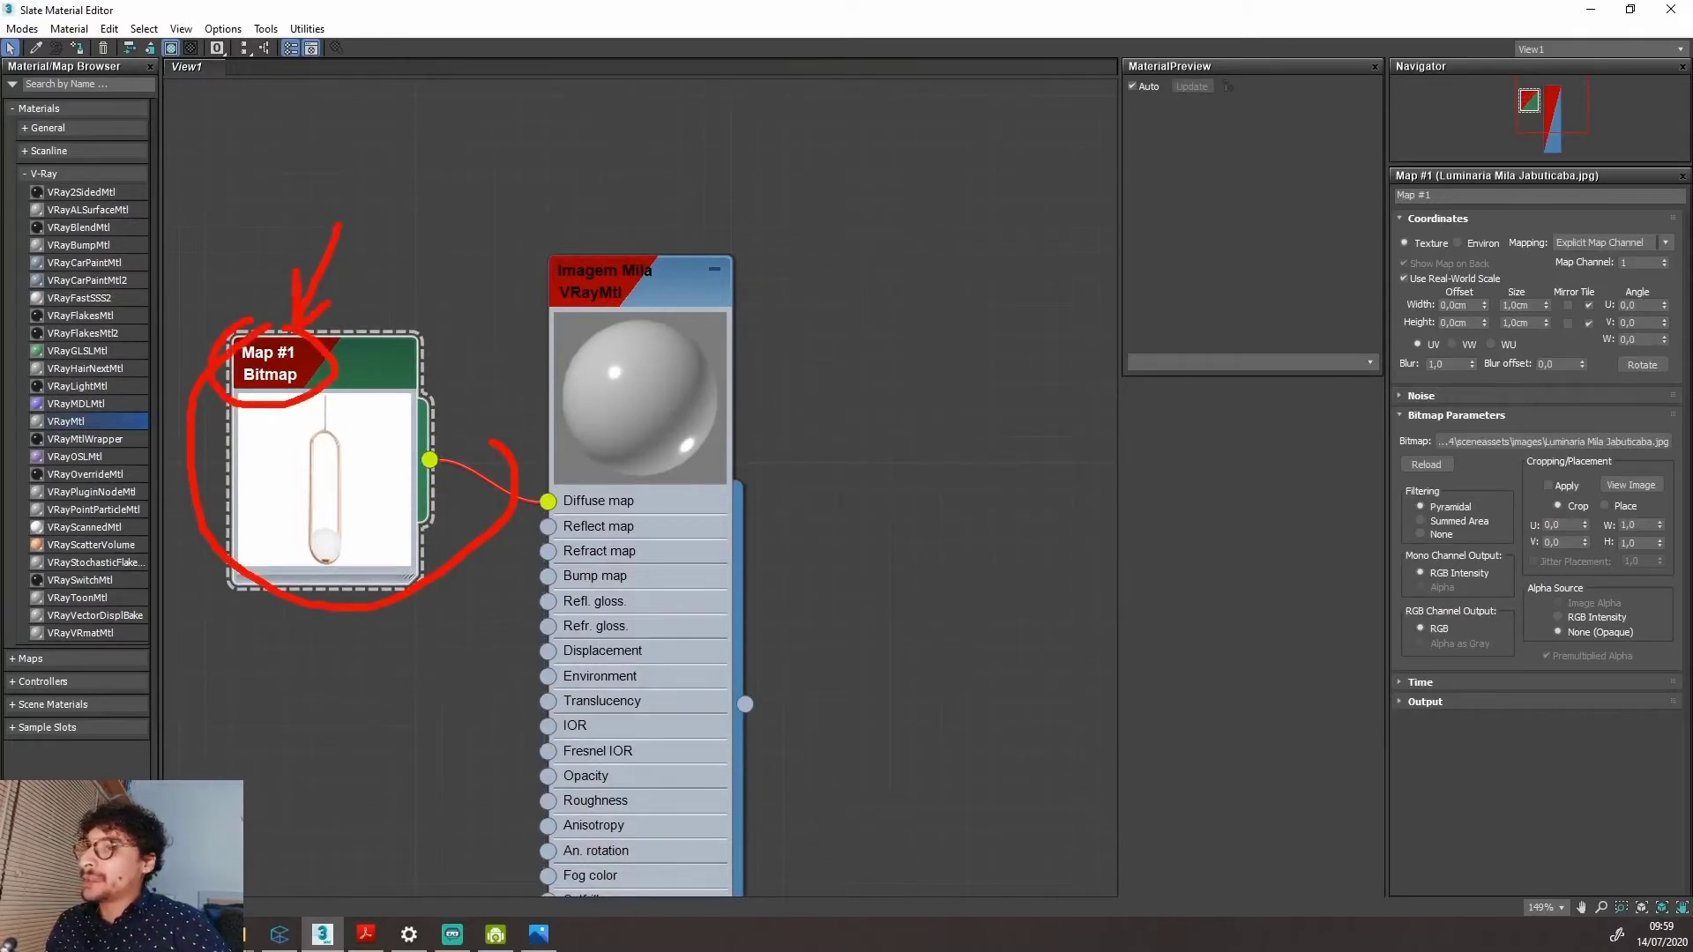
key(Escape)
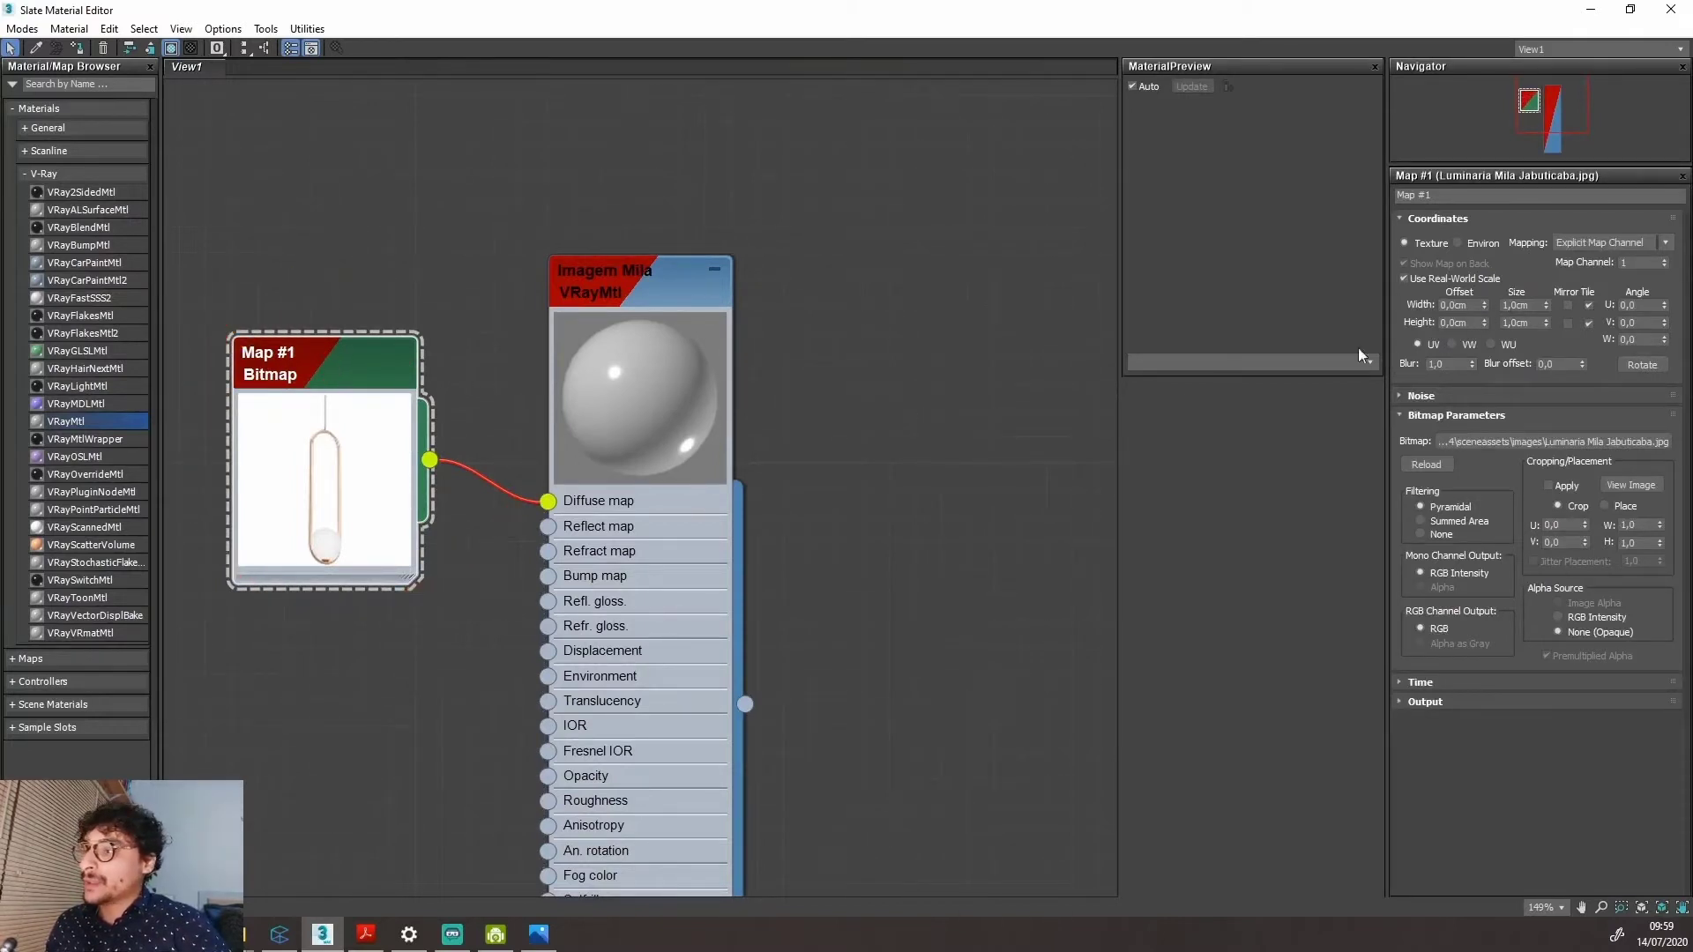
Check the Imagem plane's dimensions behind the material editor and set the bitmap's real-world width size to 76,8 cm.
drag(1455, 10, 994, 624)
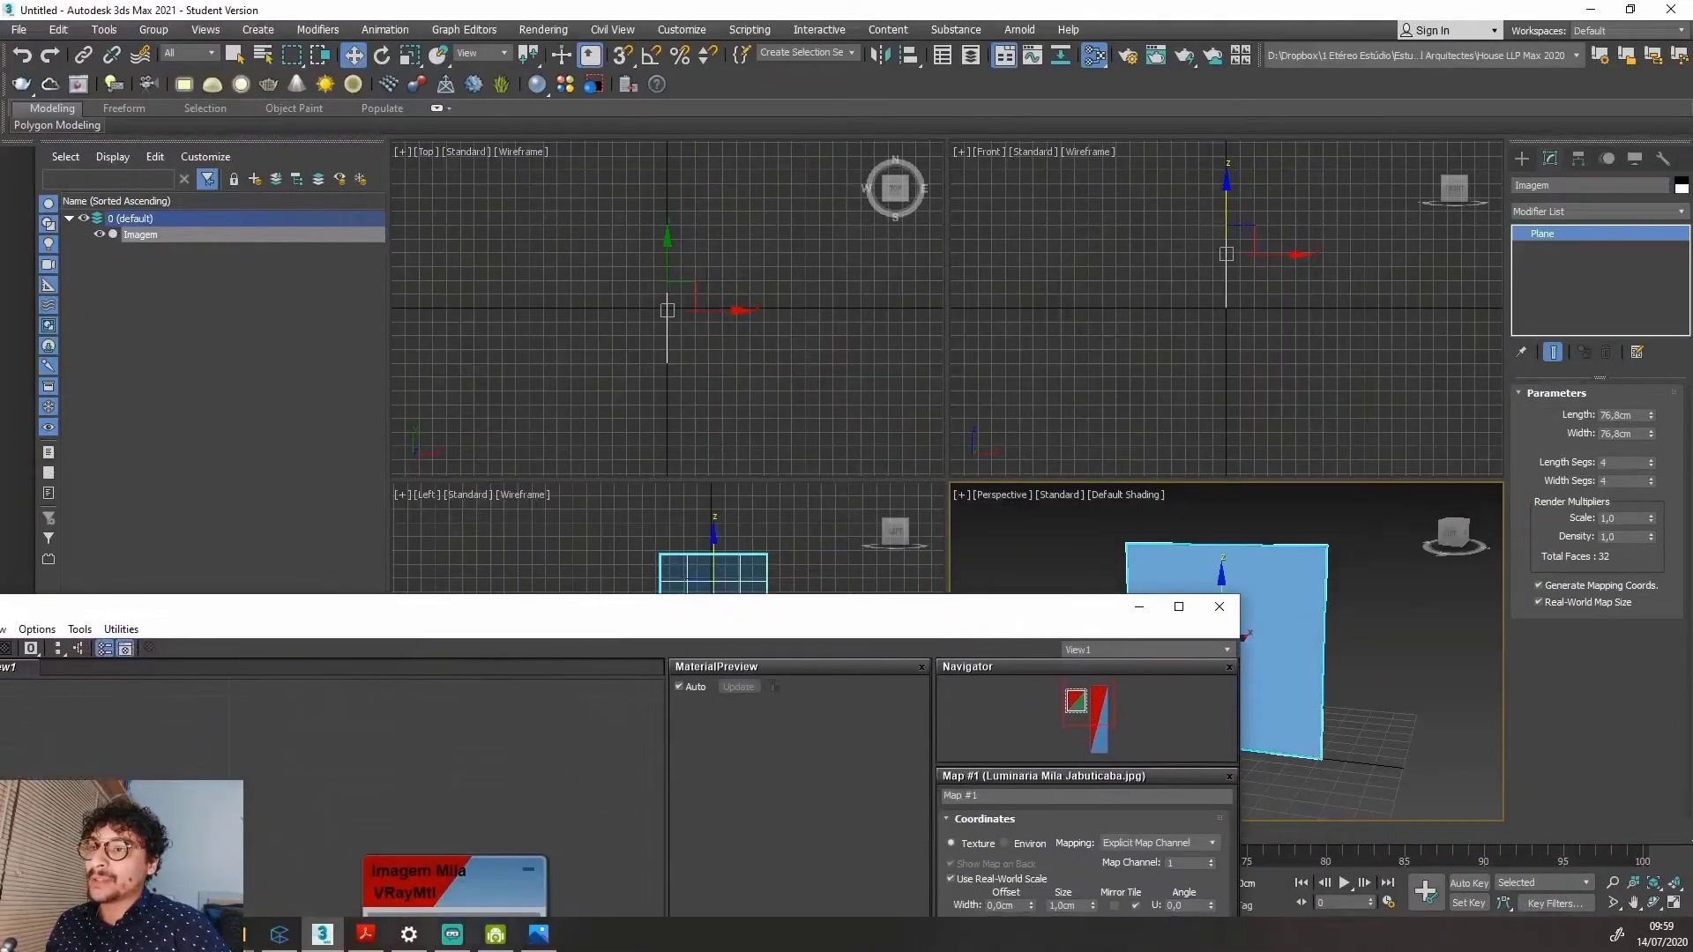
click(1179, 608)
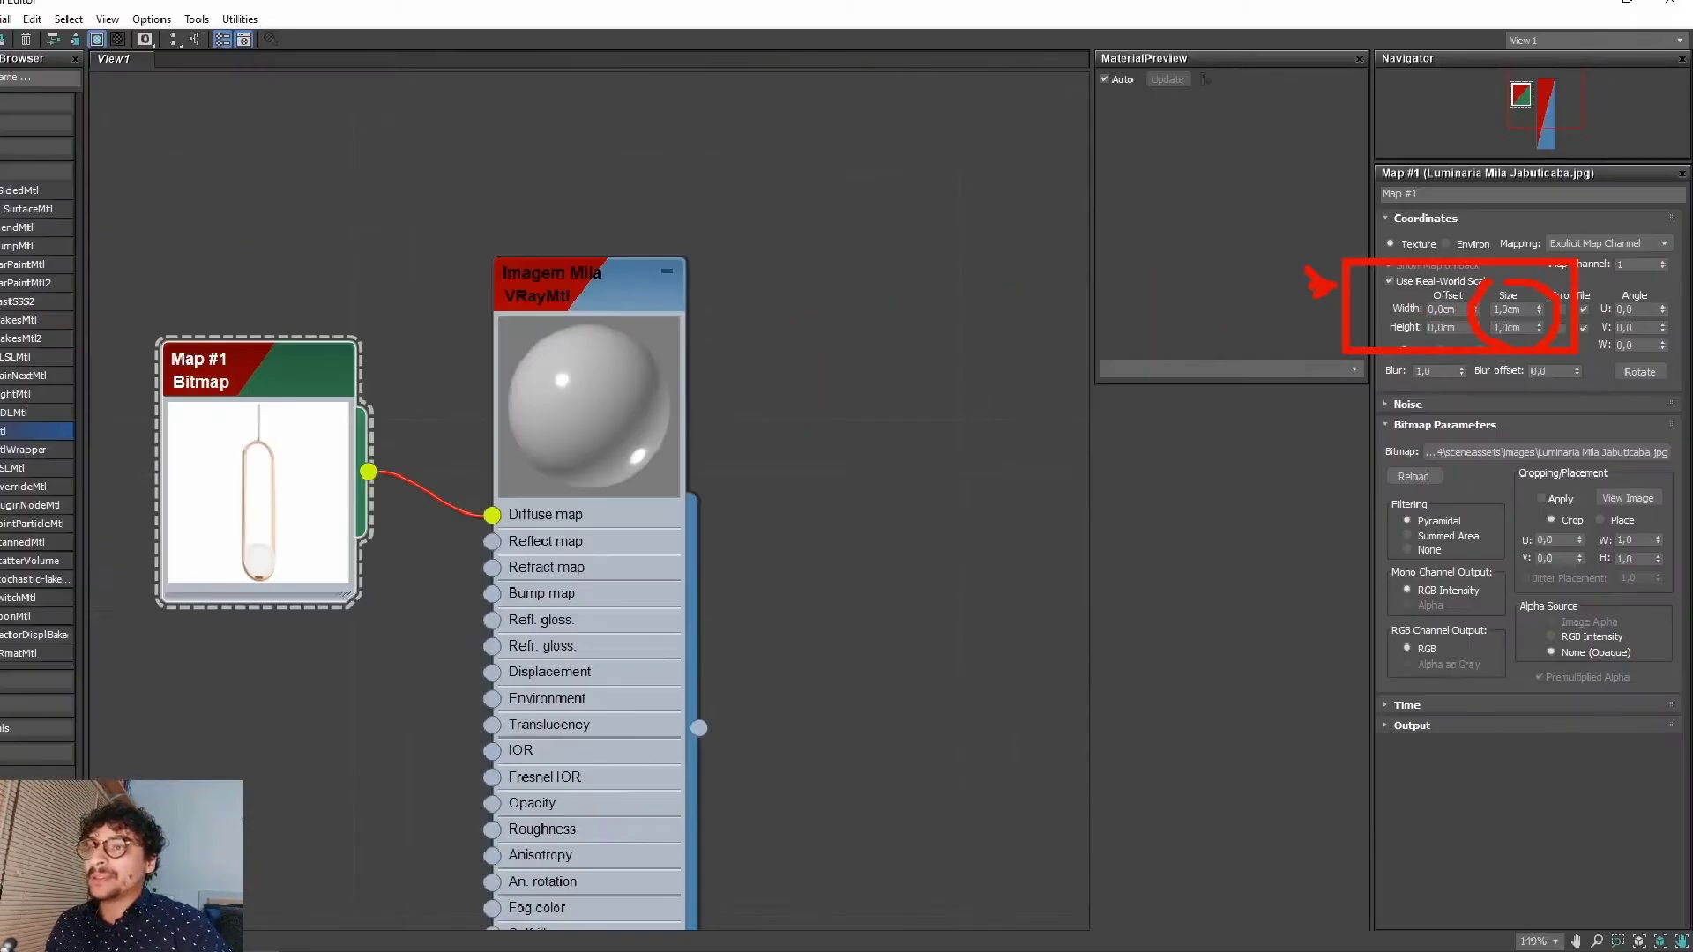
click(1510, 309)
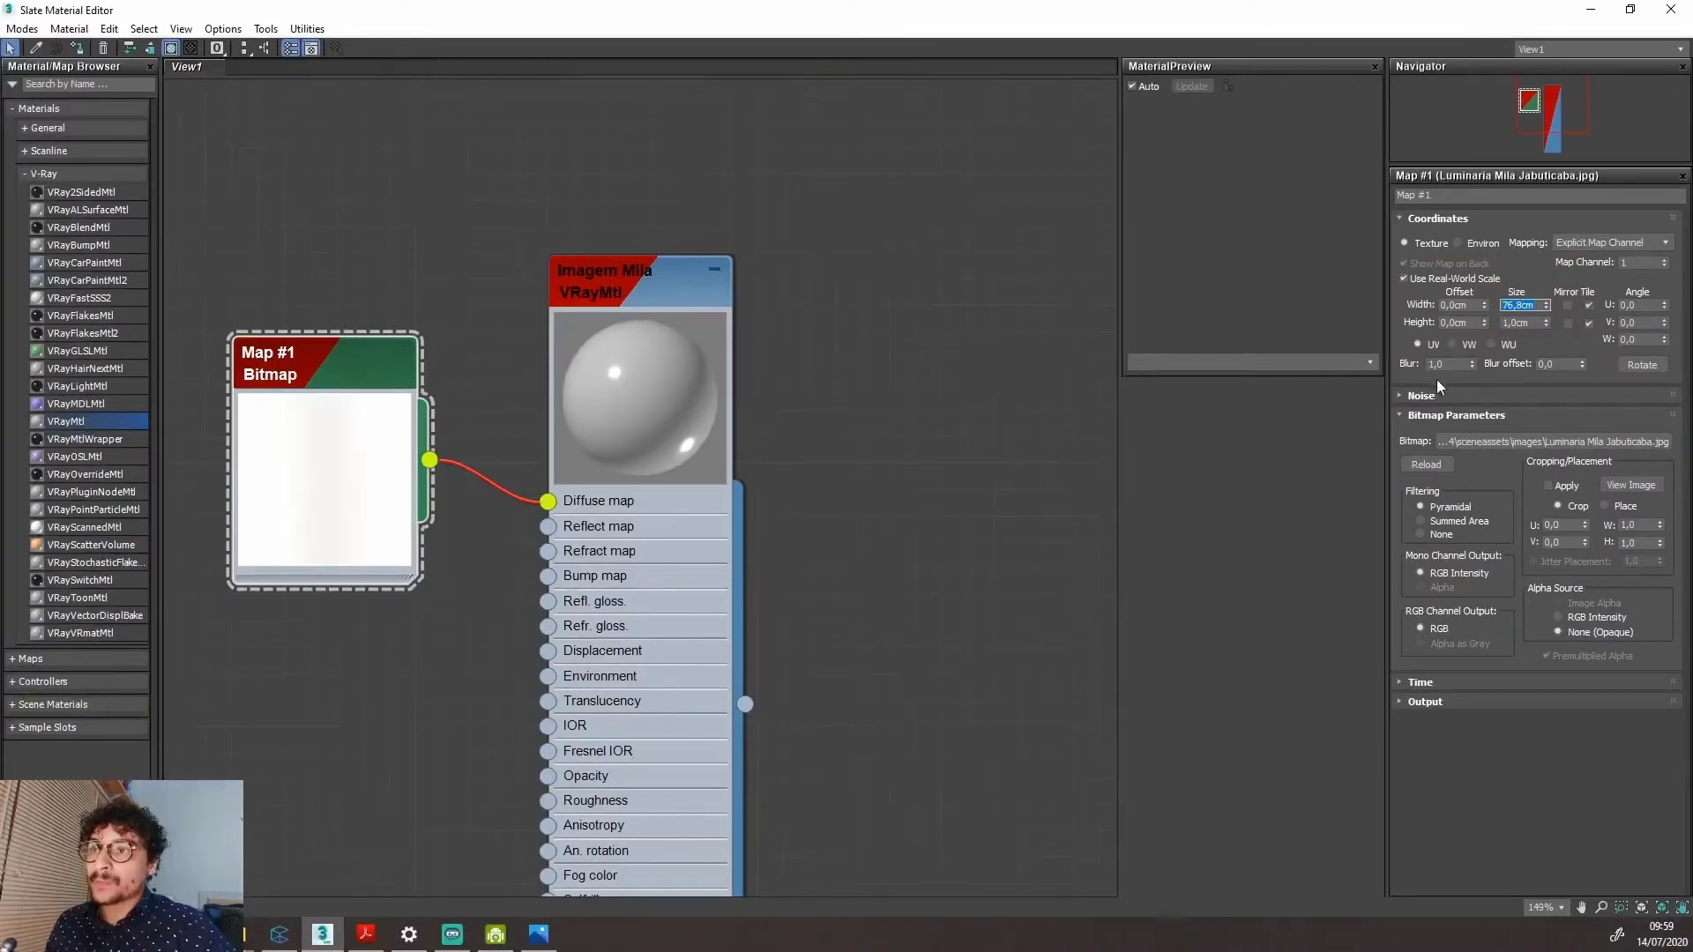
Set the bitmap's real-world height size to 76,8 cm, and shrink the Slate Material Editor so the Perspective viewport shows beside it.
click(1513, 323)
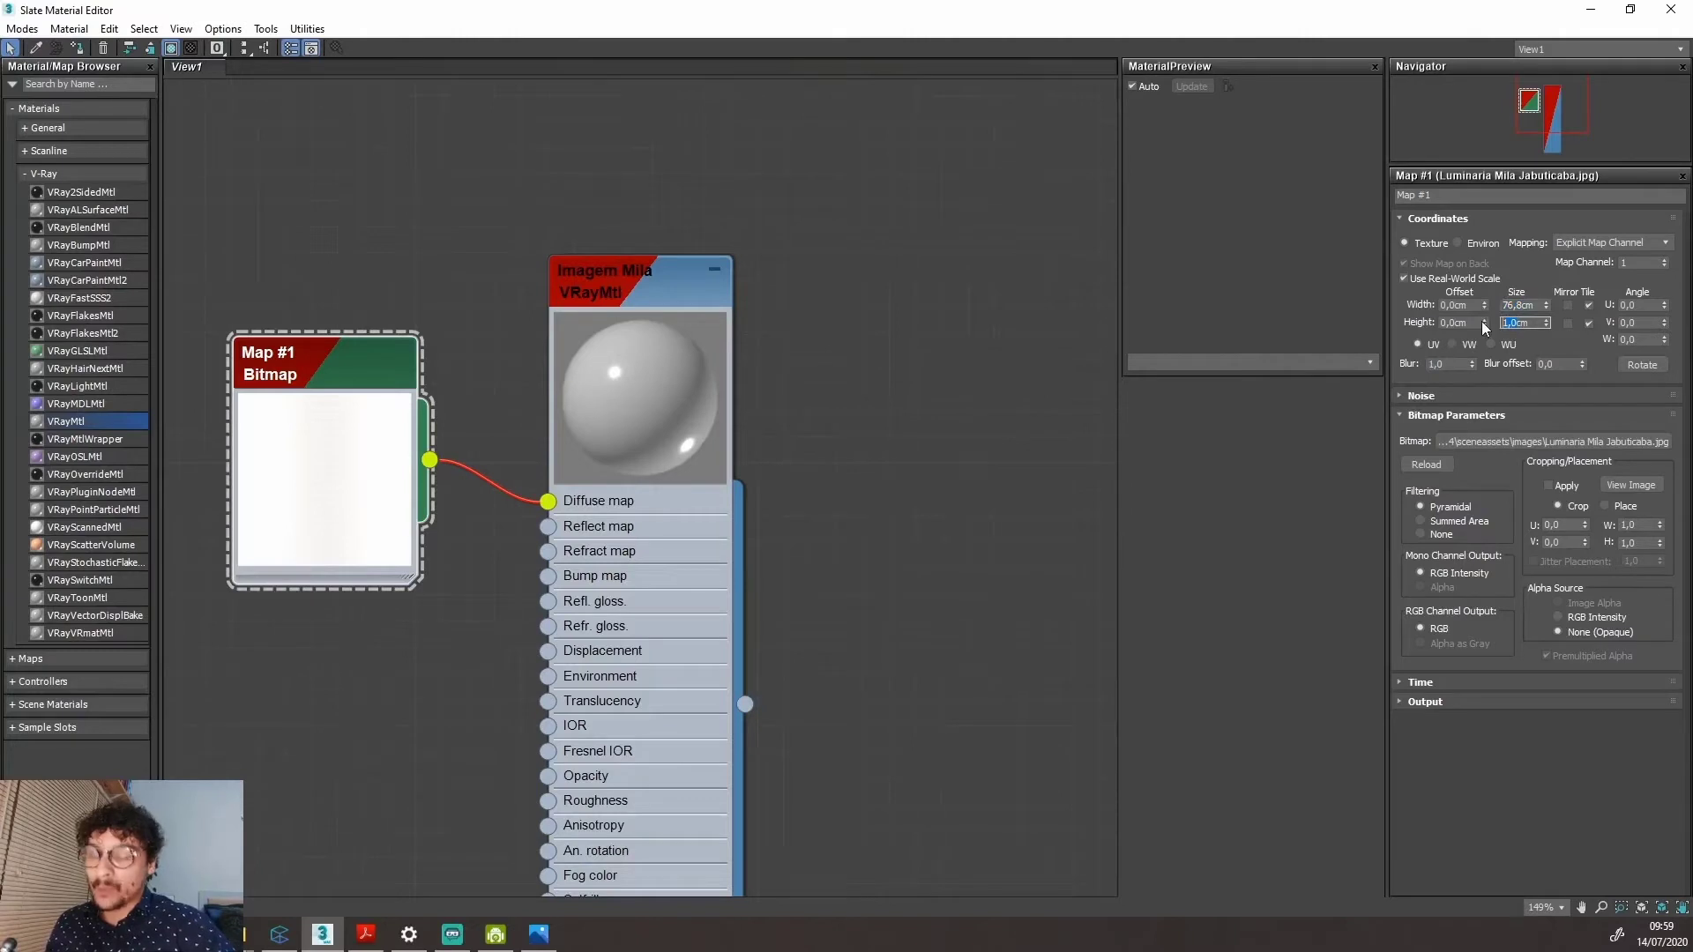
text(76)
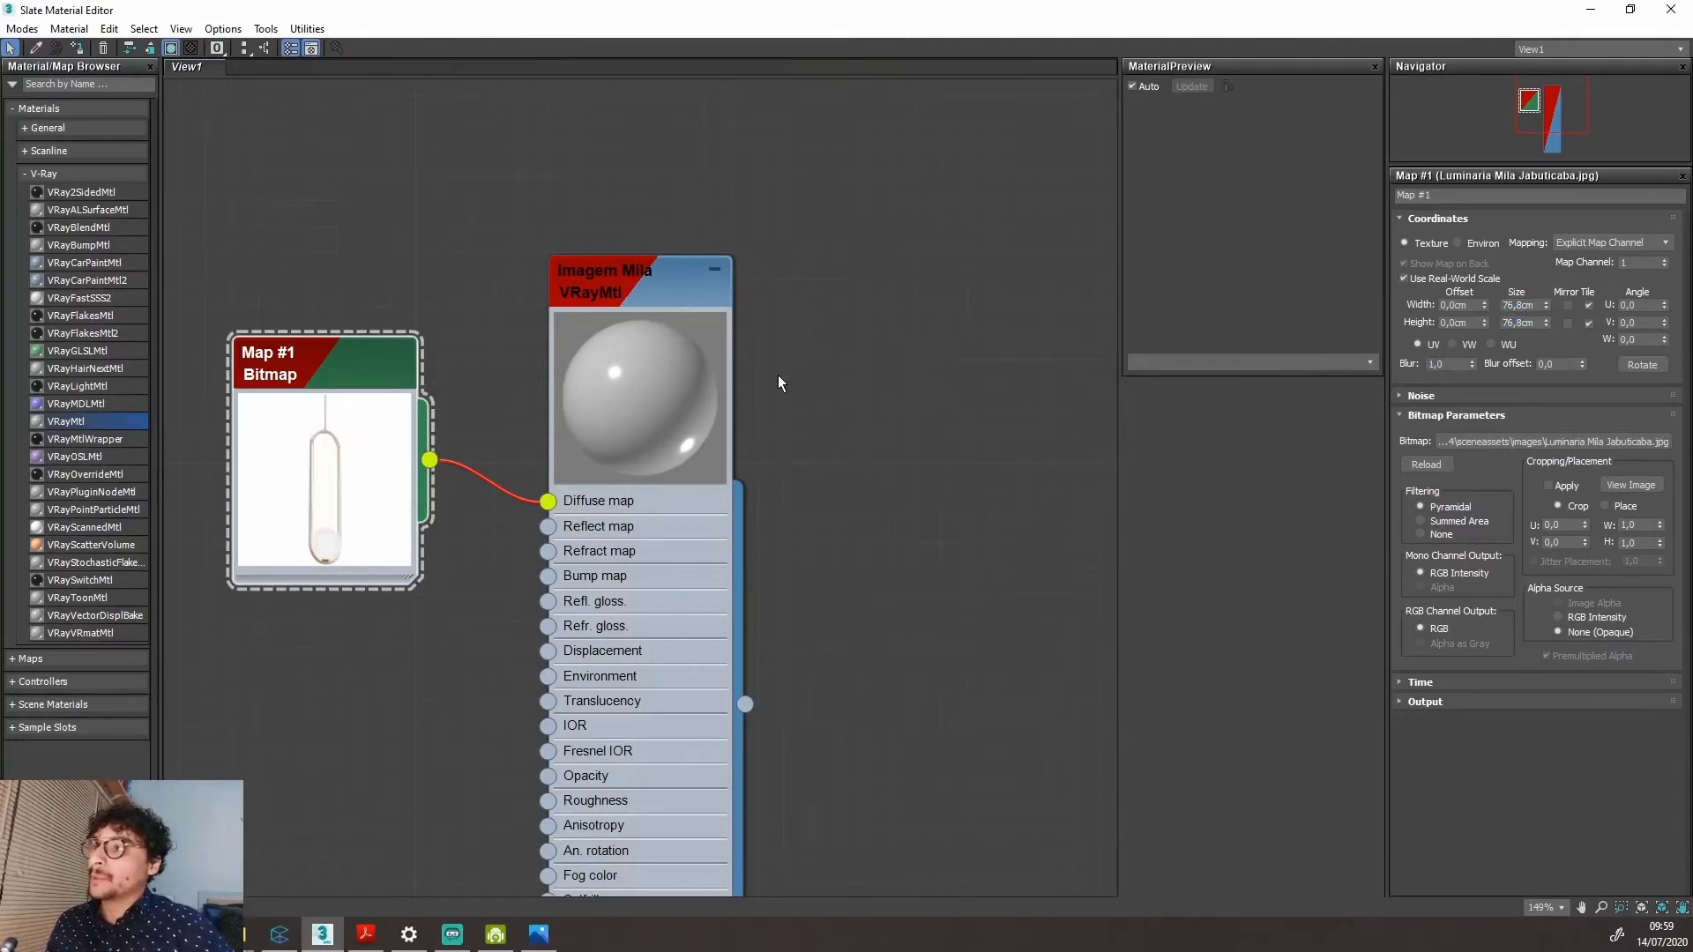
drag(1126, 22, 878, 73)
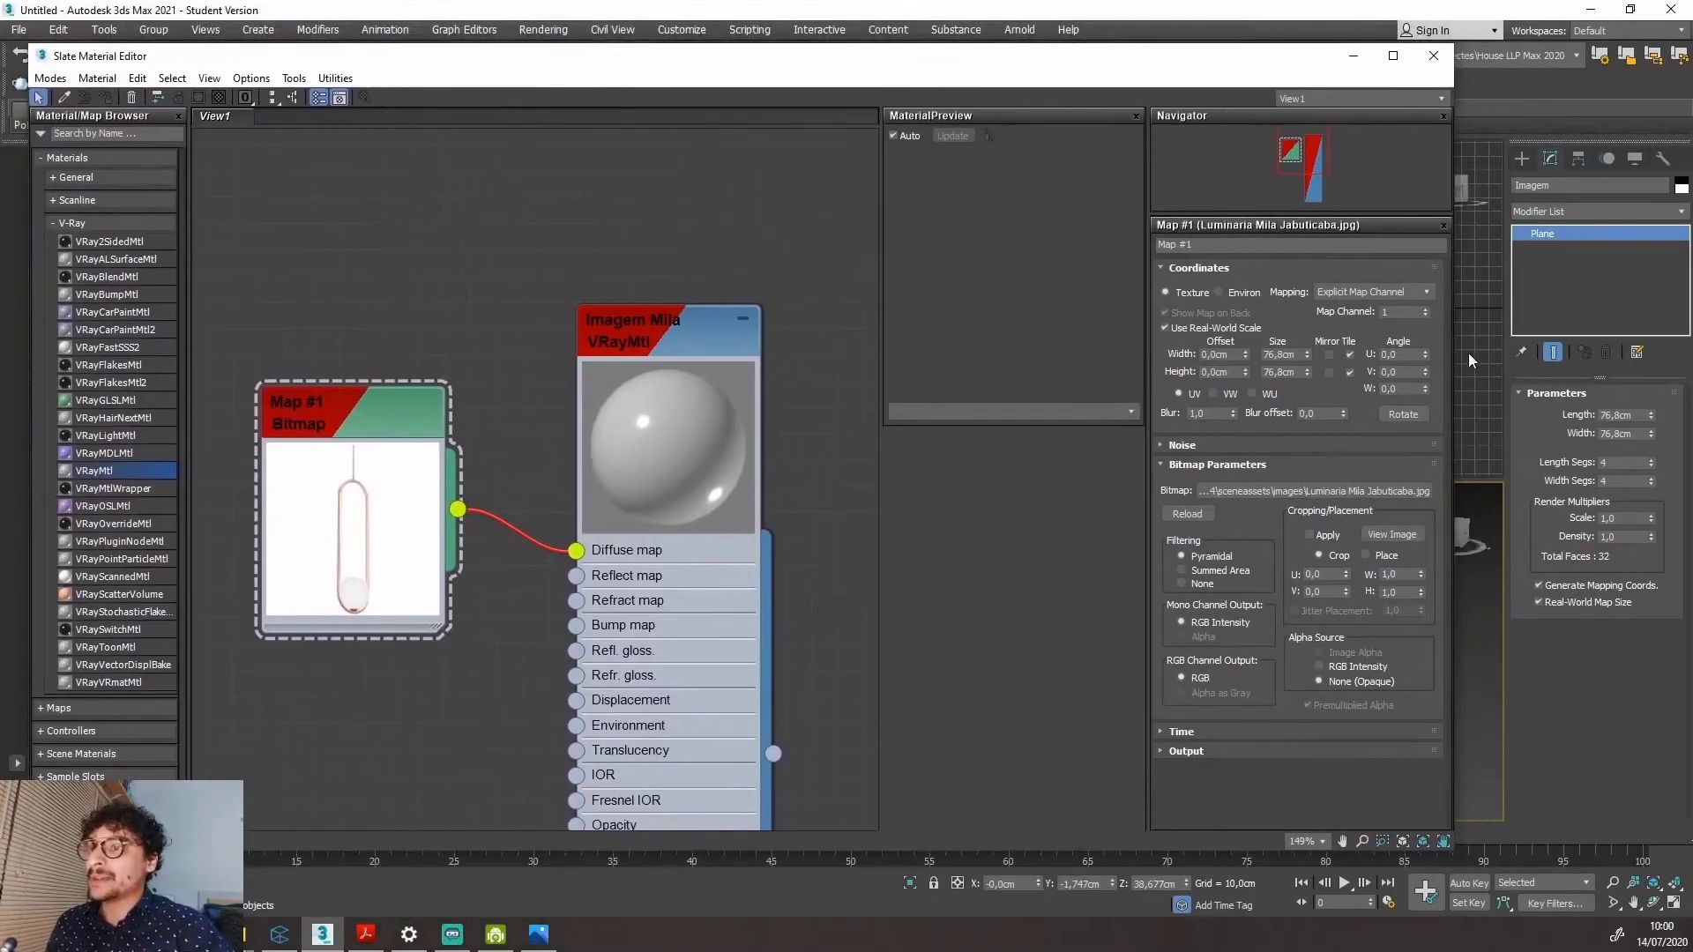
drag(1457, 351, 1208, 395)
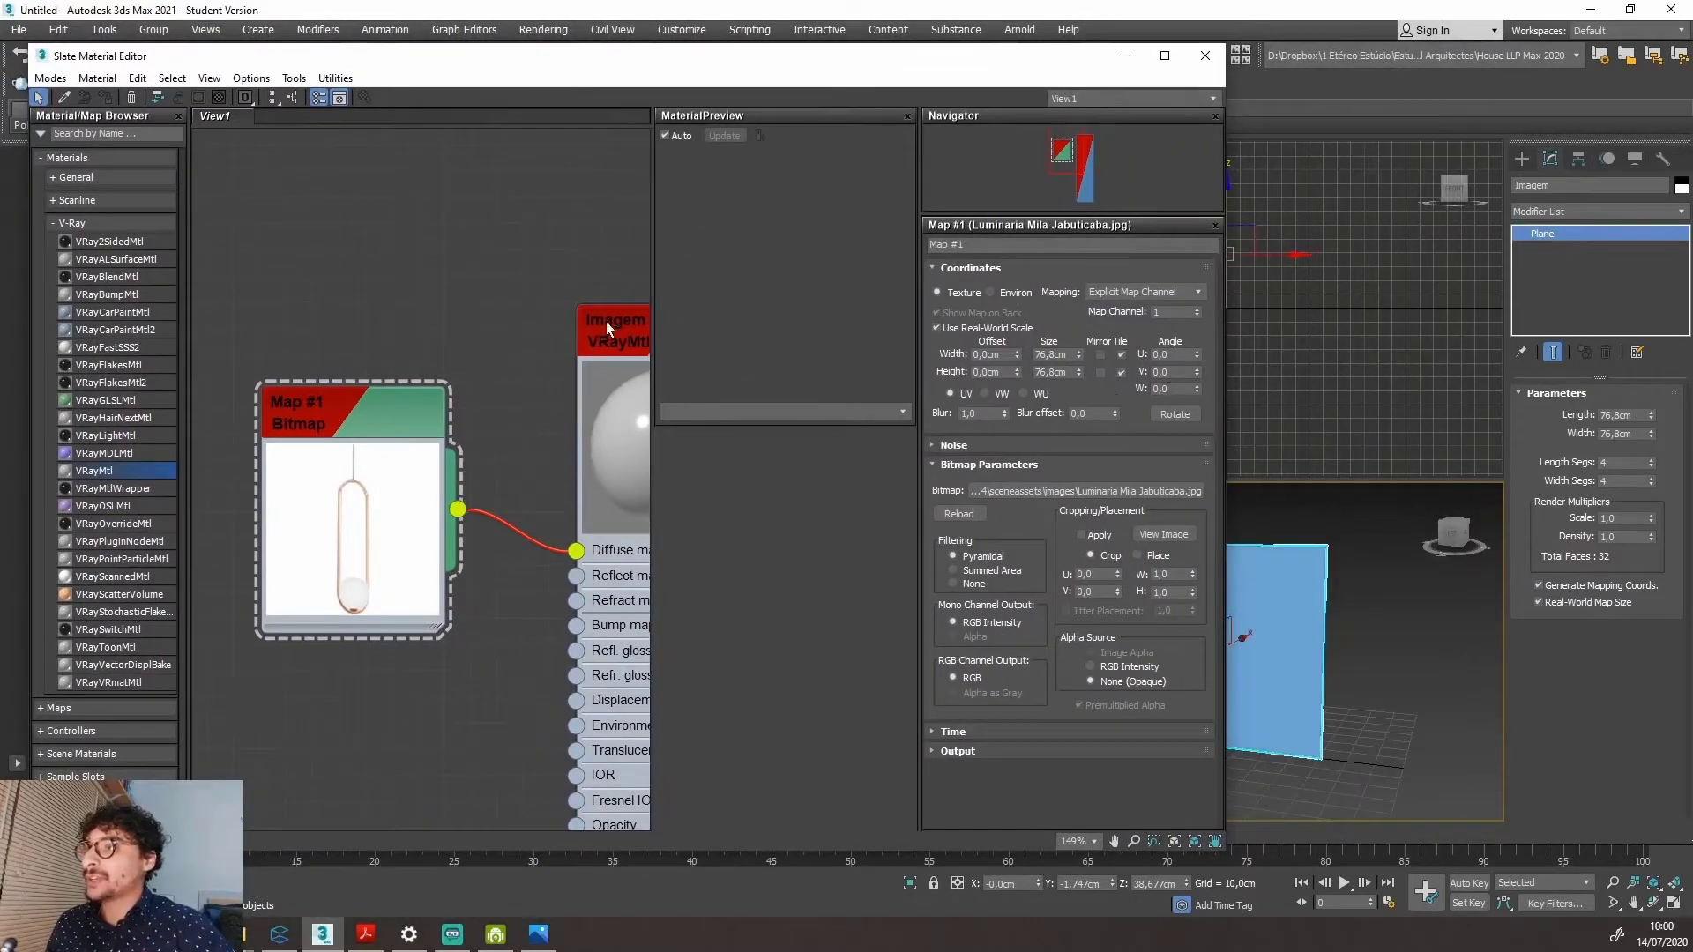
drag(607, 328, 474, 171)
drag(307, 410, 228, 332)
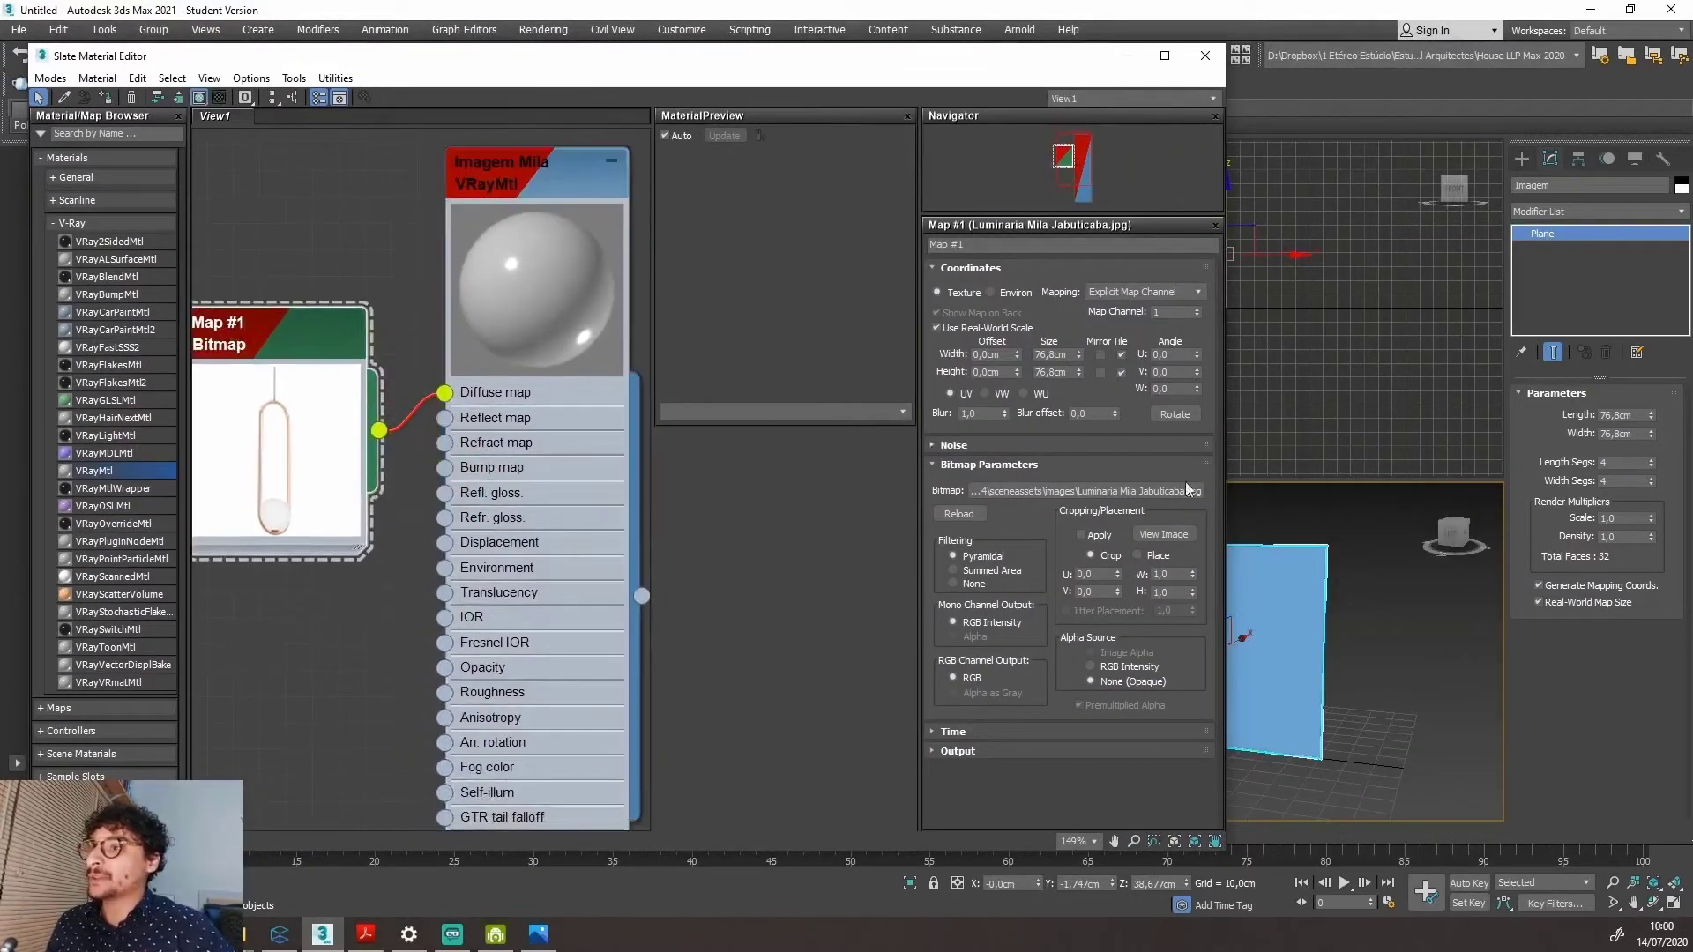
Assign the Imagem Mila material to the Imagem plane in the Perspective viewport, close the Slate Material Editor, and deselect the plane.
key(z)
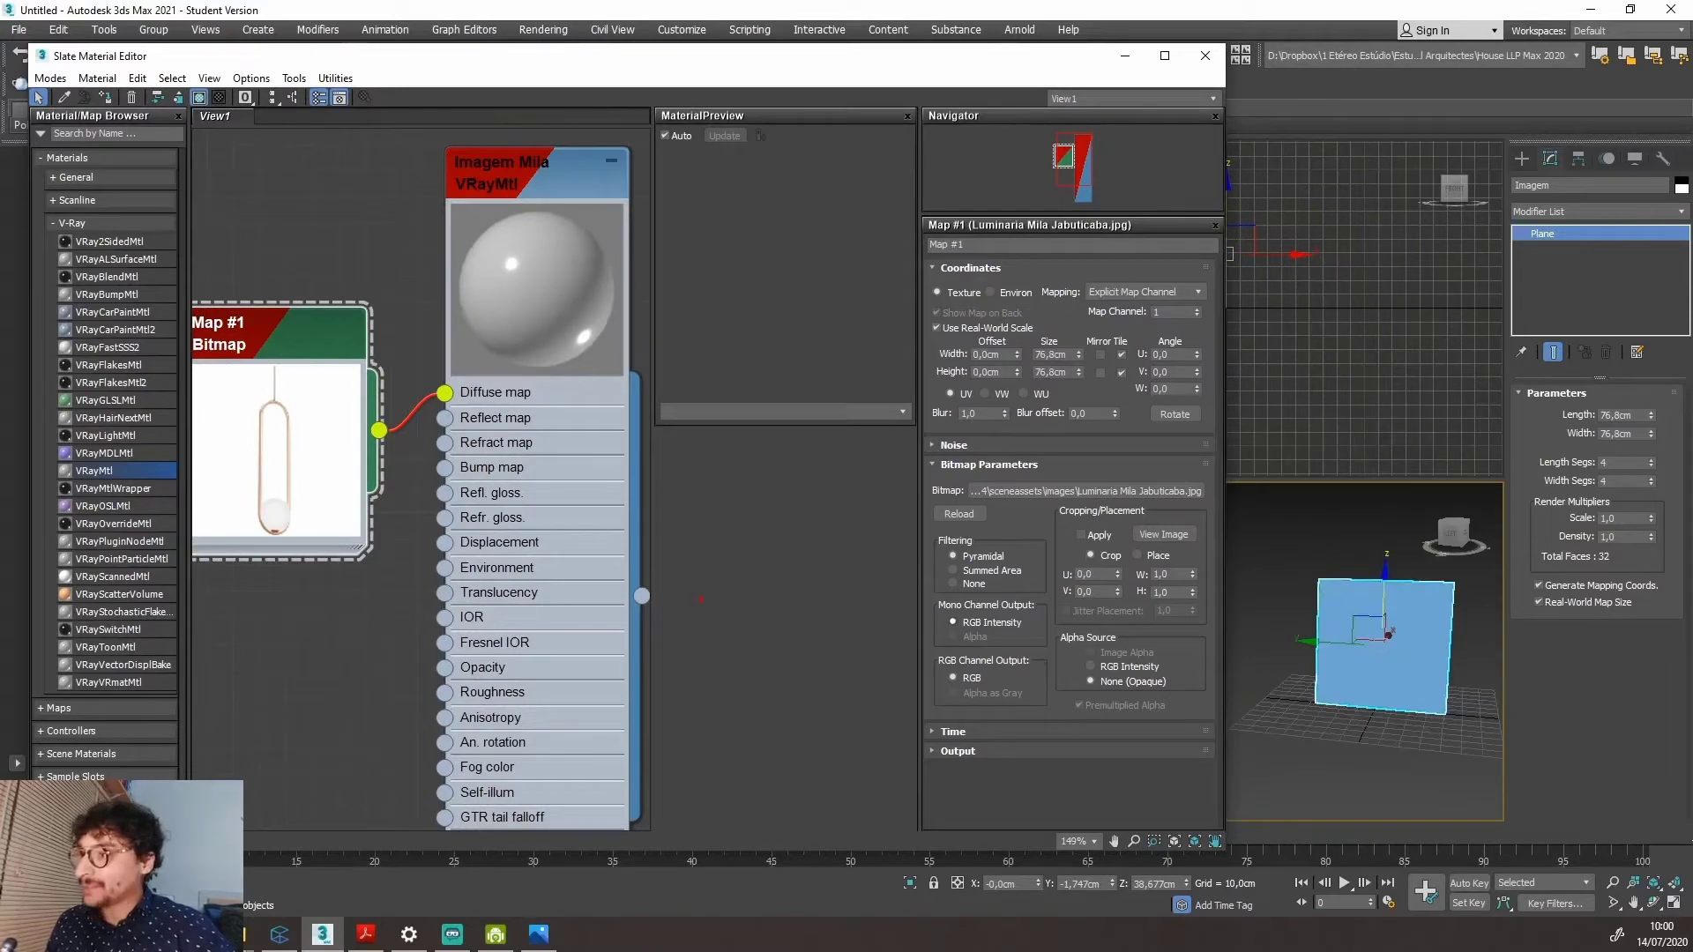
mouse_move(652, 577)
mouse_down()
mouse_move(673, 605)
mouse_move(1097, 532)
mouse_move(1385, 646)
mouse_up()
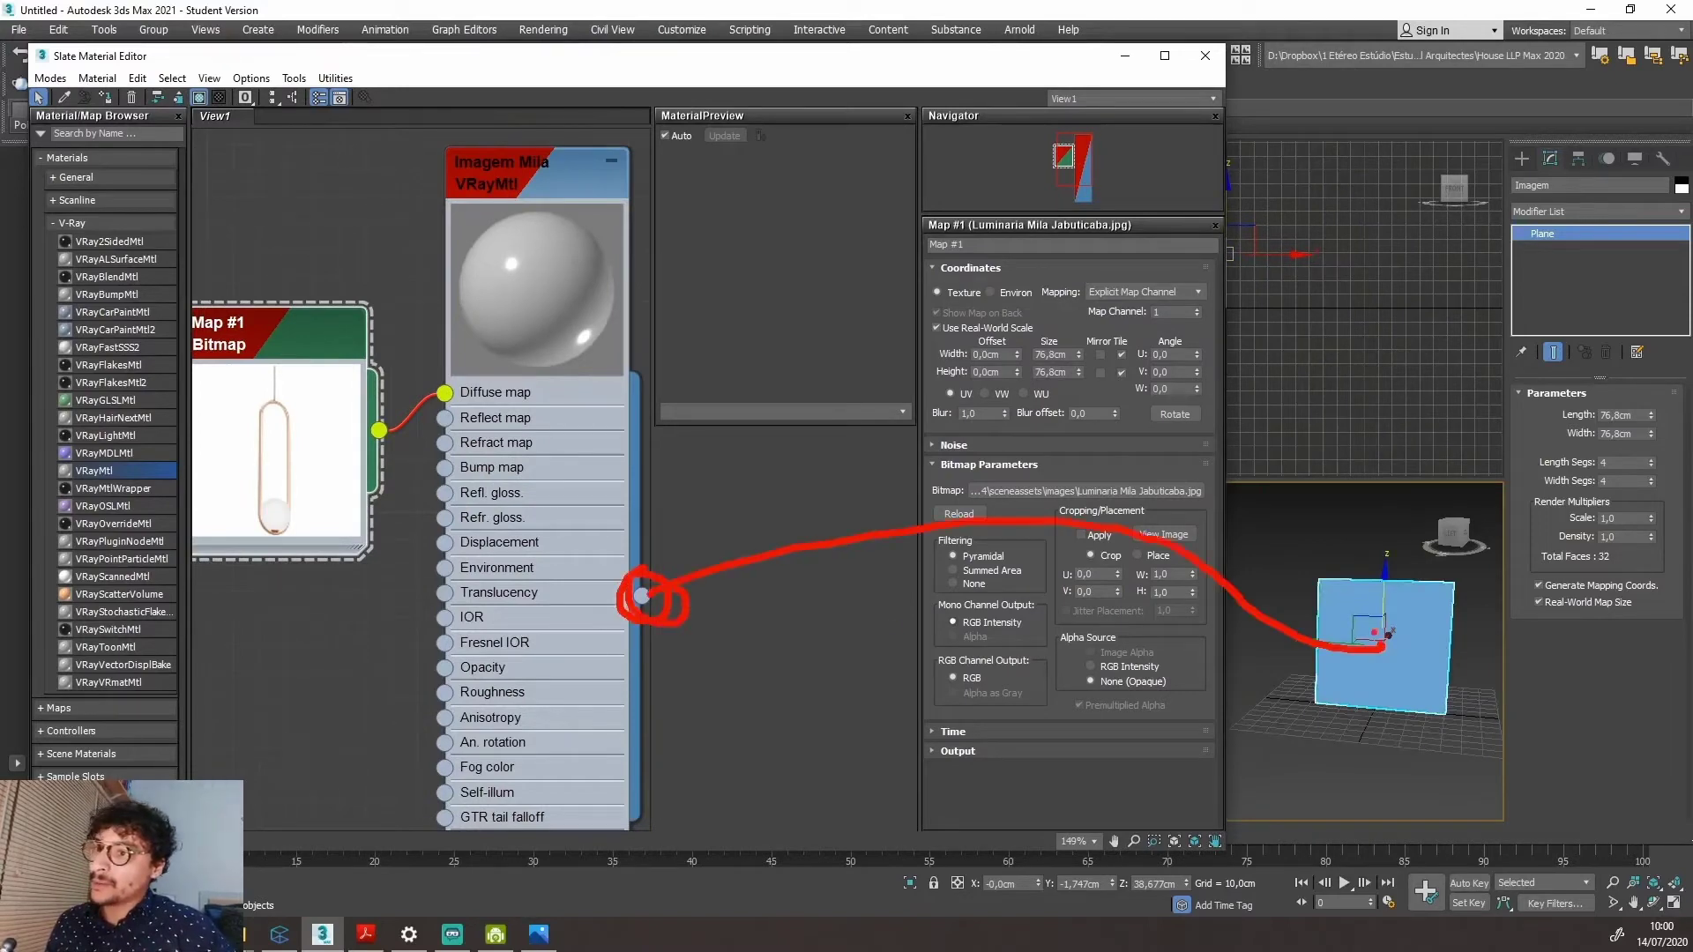
key(Escape)
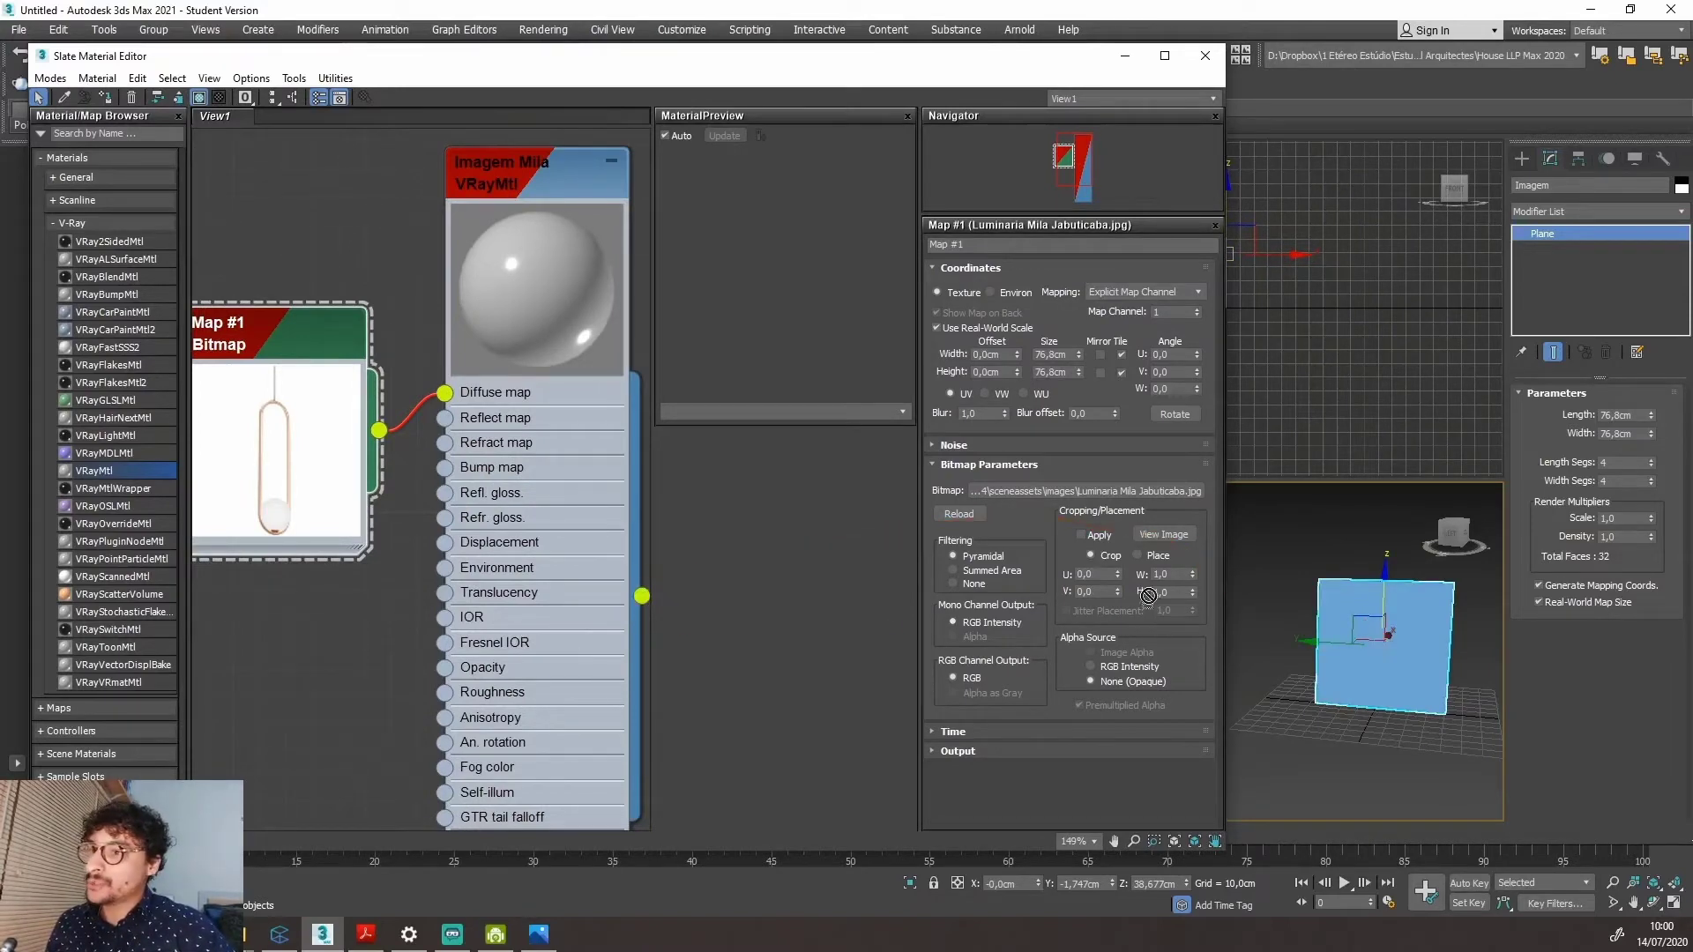
drag(1148, 596, 1358, 658)
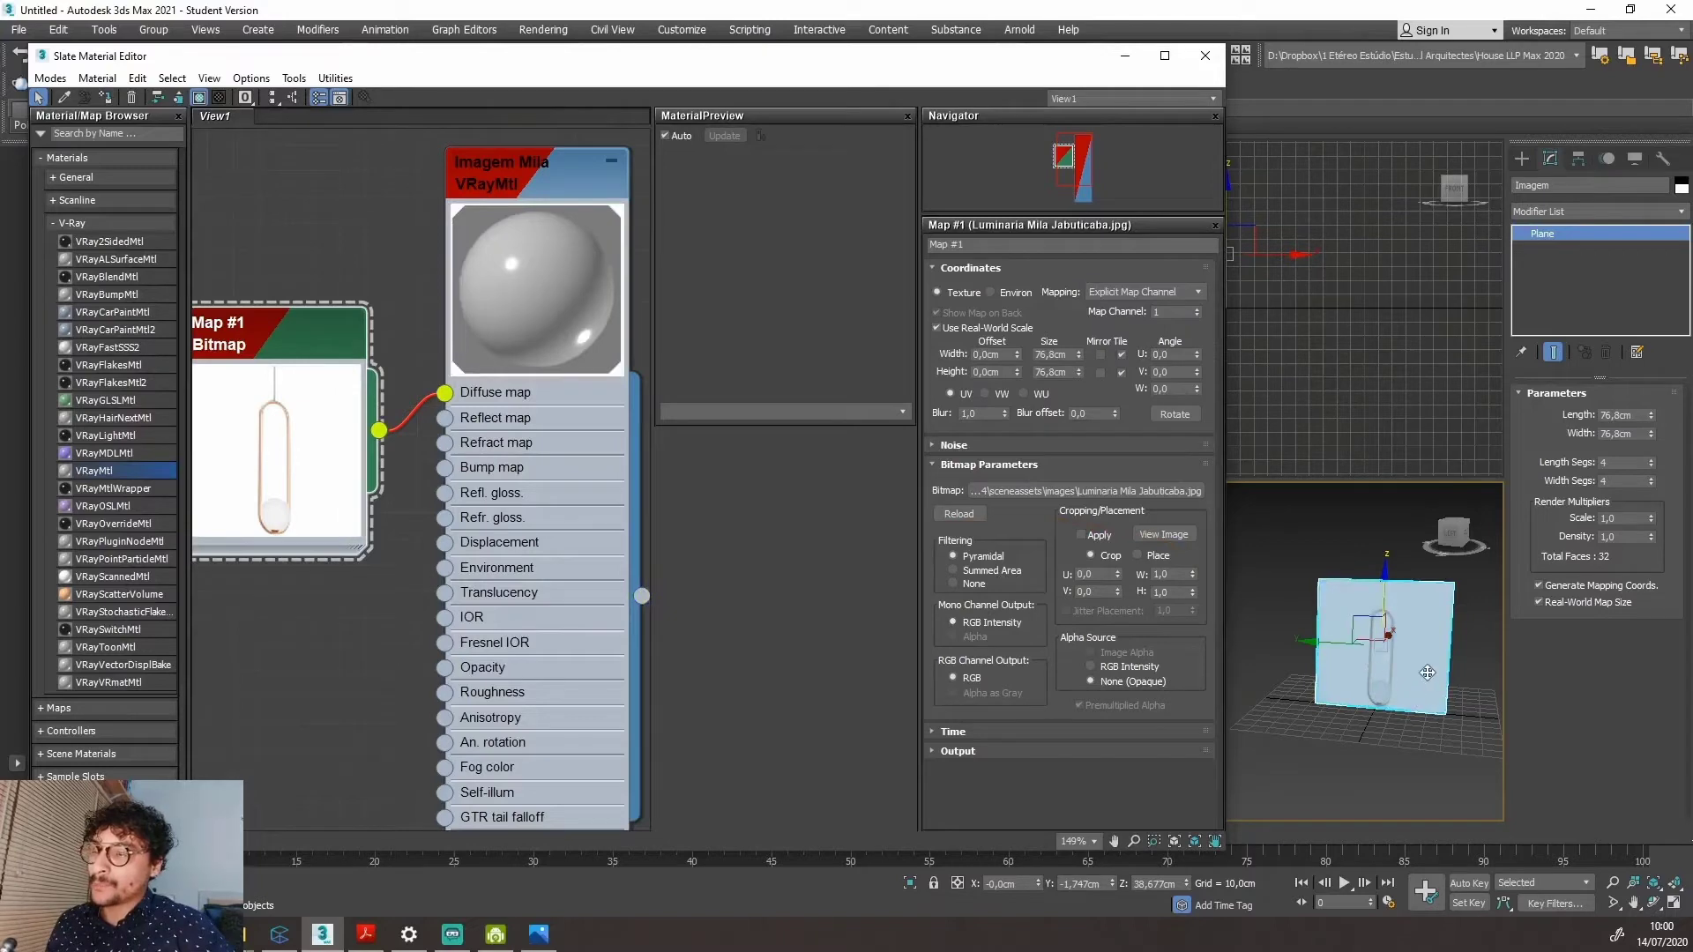
click(1204, 55)
click(1125, 669)
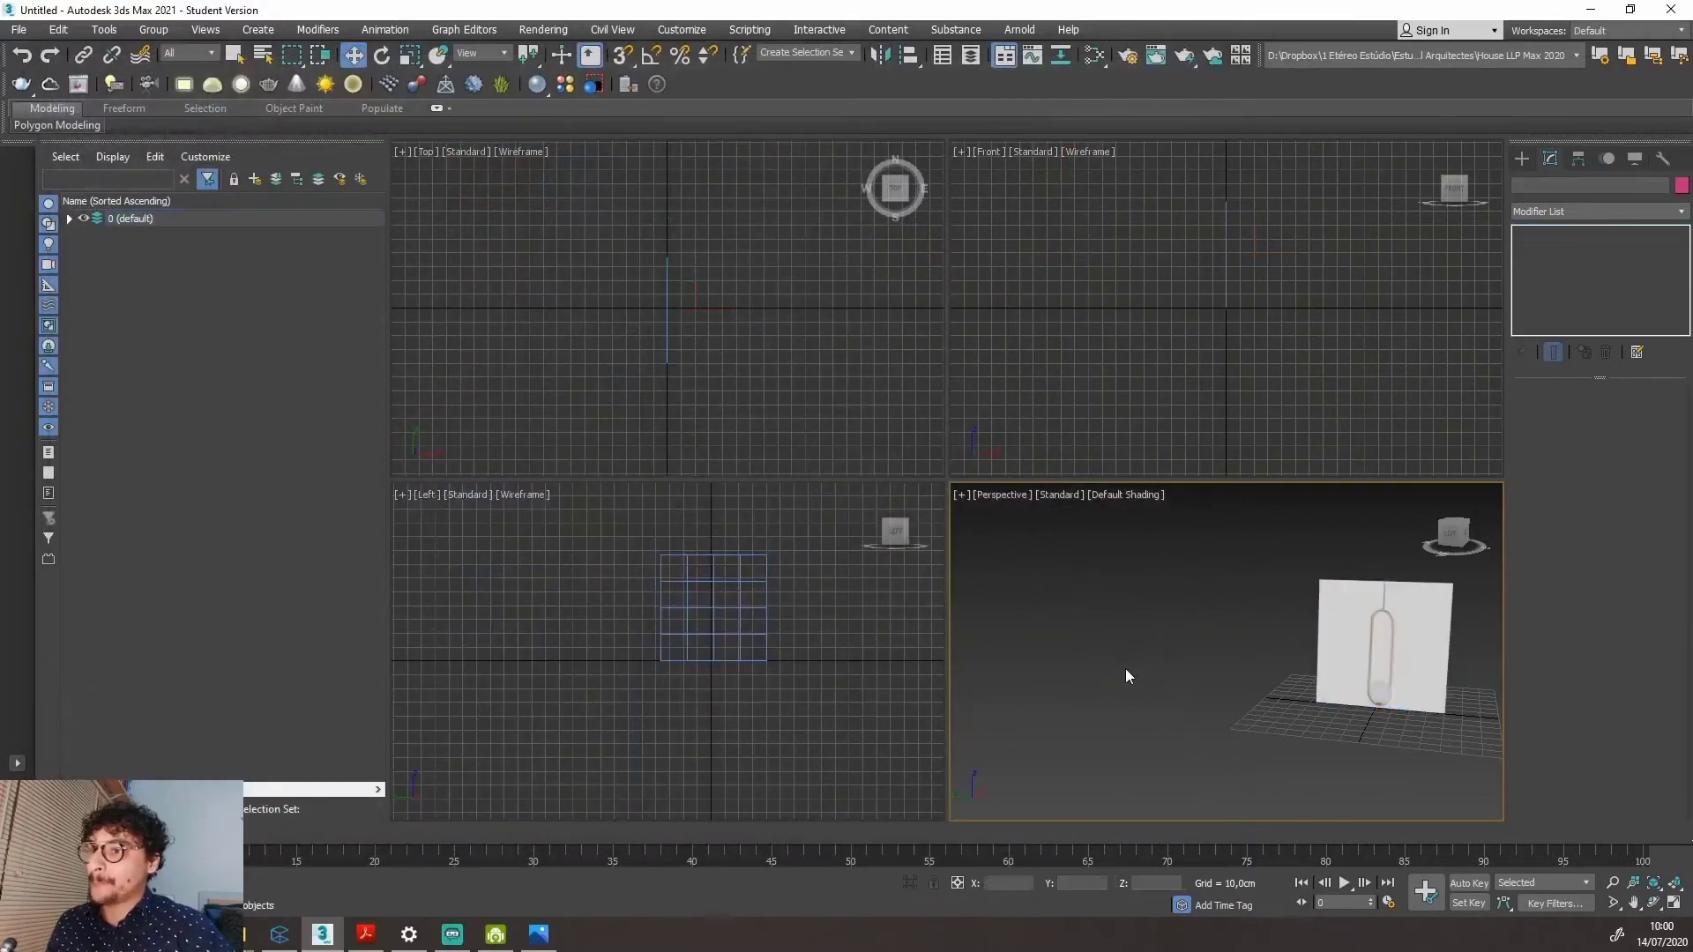
scroll(1425, 679, up, 5)
scroll(1199, 724, down, 4)
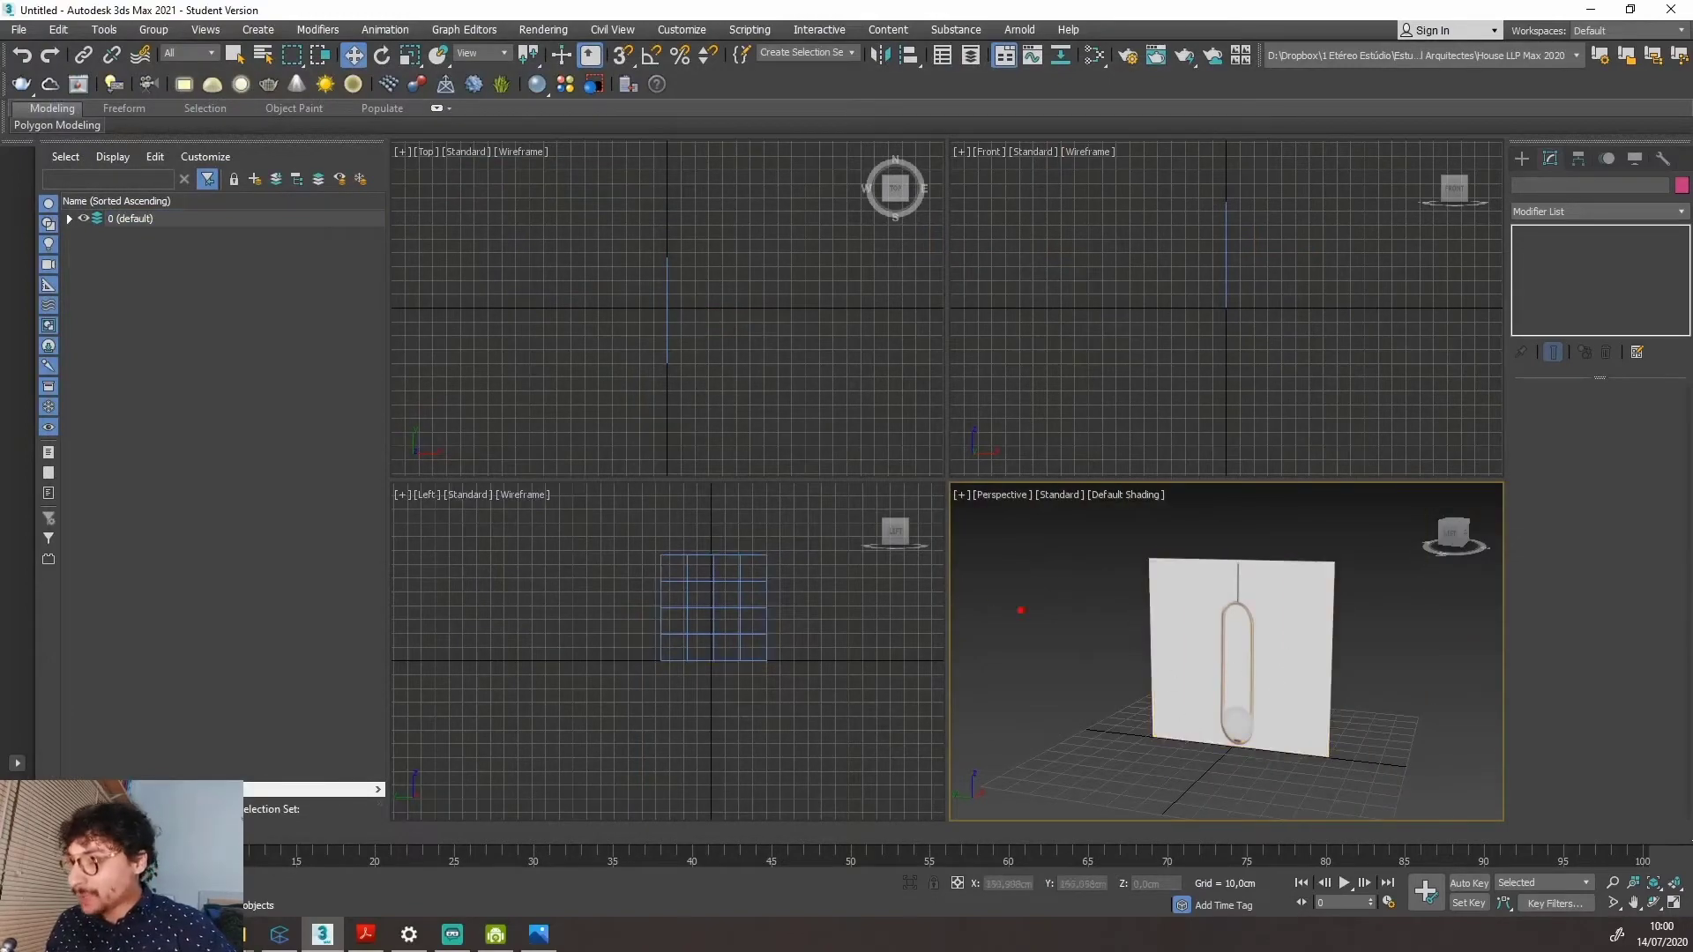
Switch the Left viewport's display style to Default Shading and frame the Imagem plane in it.
mouse_move(647, 517)
mouse_down()
mouse_move(532, 643)
mouse_move(736, 496)
mouse_up()
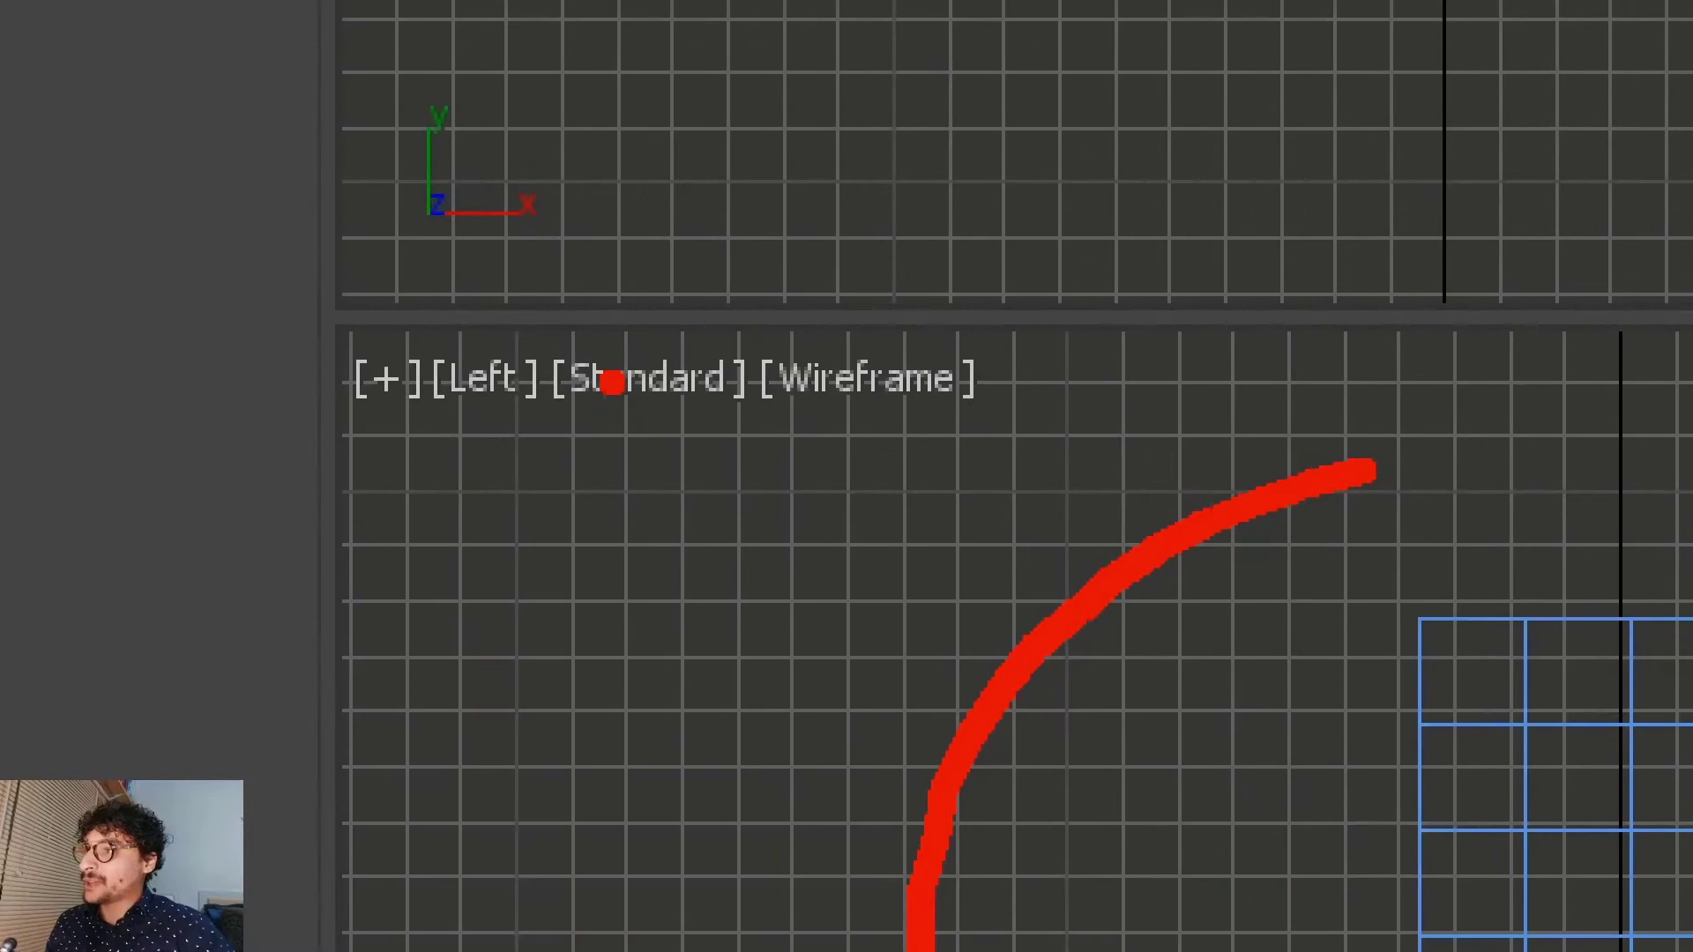
mouse_move(654, 263)
mouse_down()
mouse_move(770, 351)
mouse_move(1093, 454)
mouse_up()
drag(921, 472, 892, 609)
drag(869, 540, 953, 529)
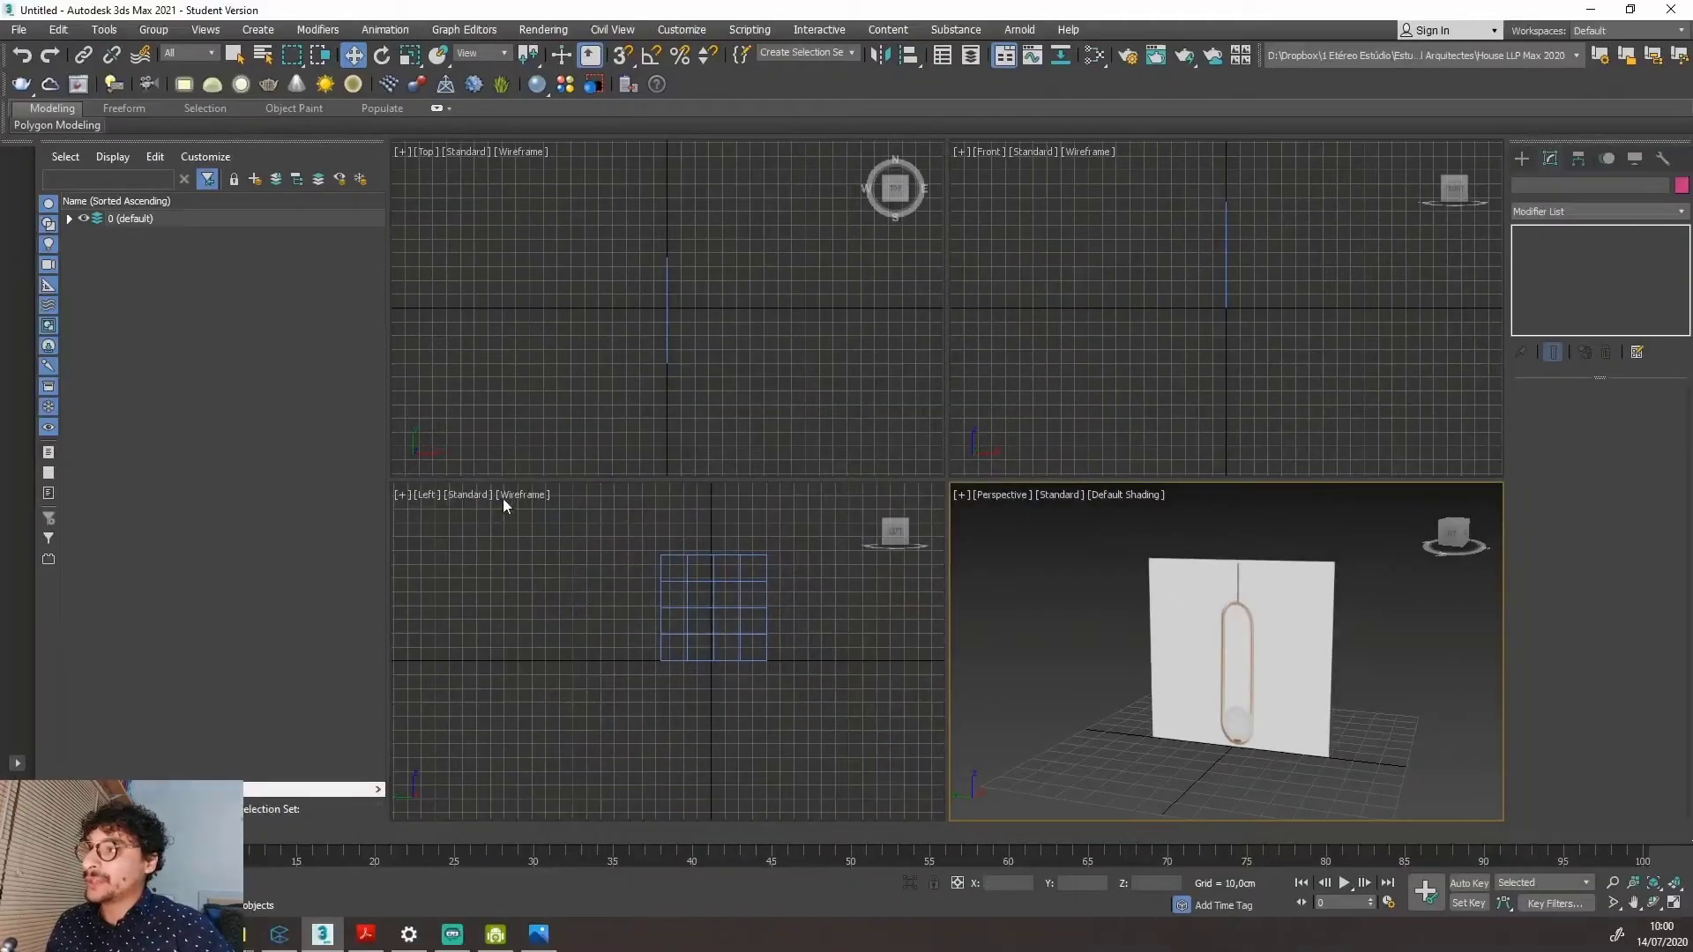
click(833, 388)
click(577, 511)
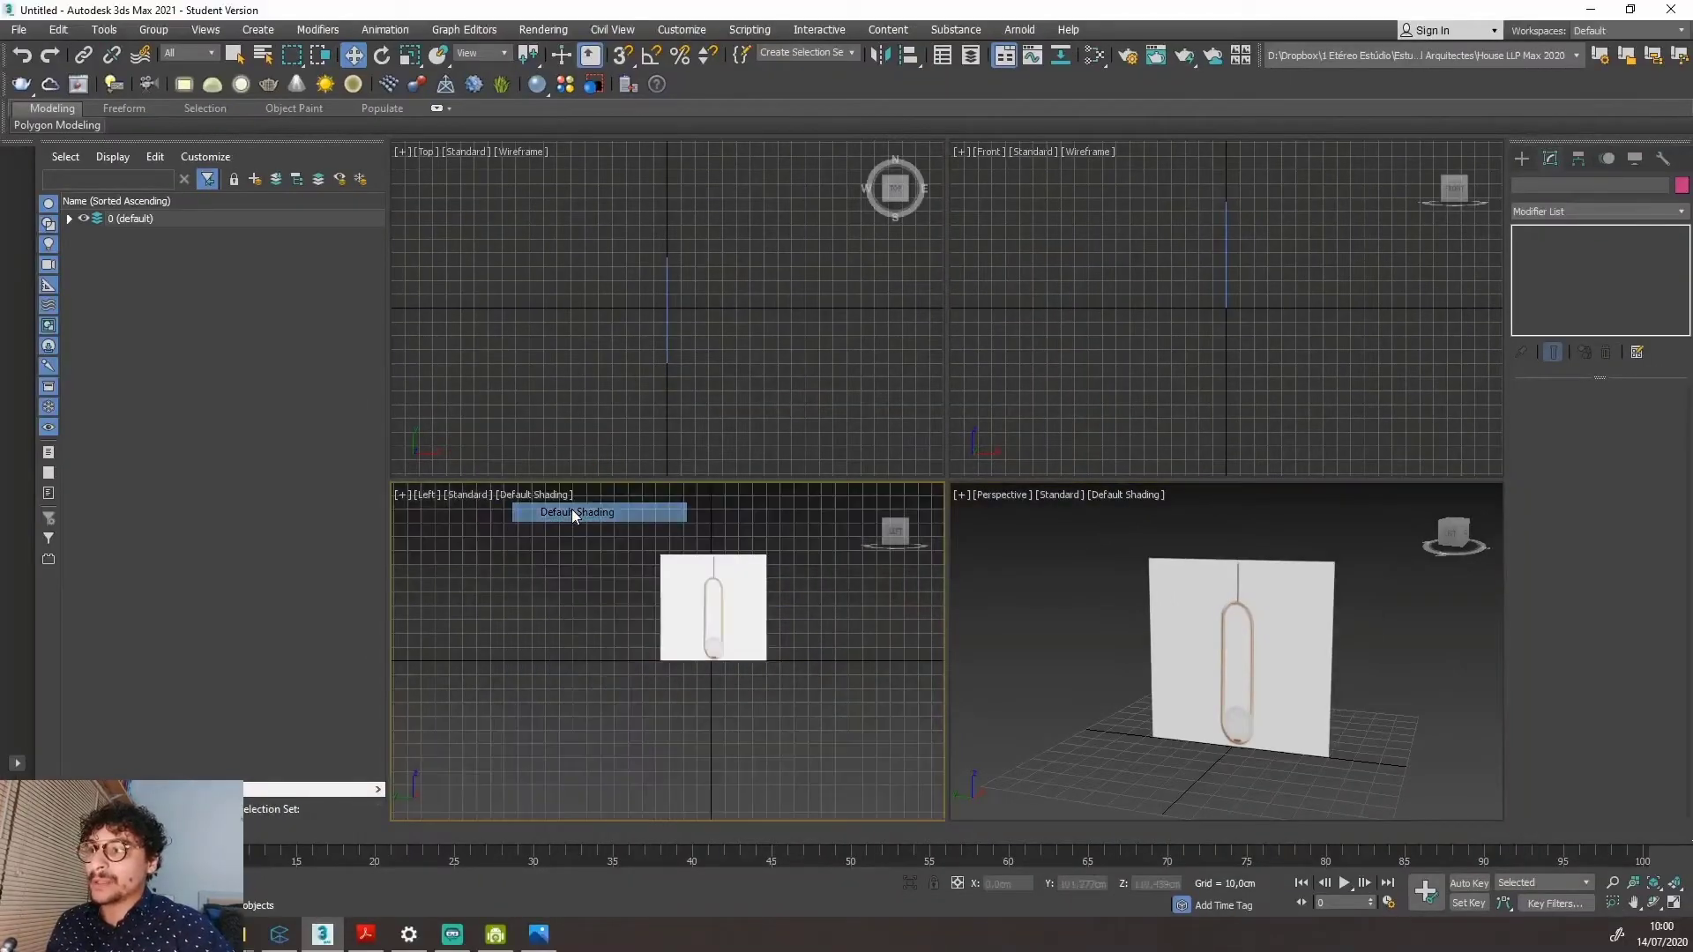
click(741, 617)
key(z)
scroll(743, 630, down, 3)
scroll(744, 629, up, 3)
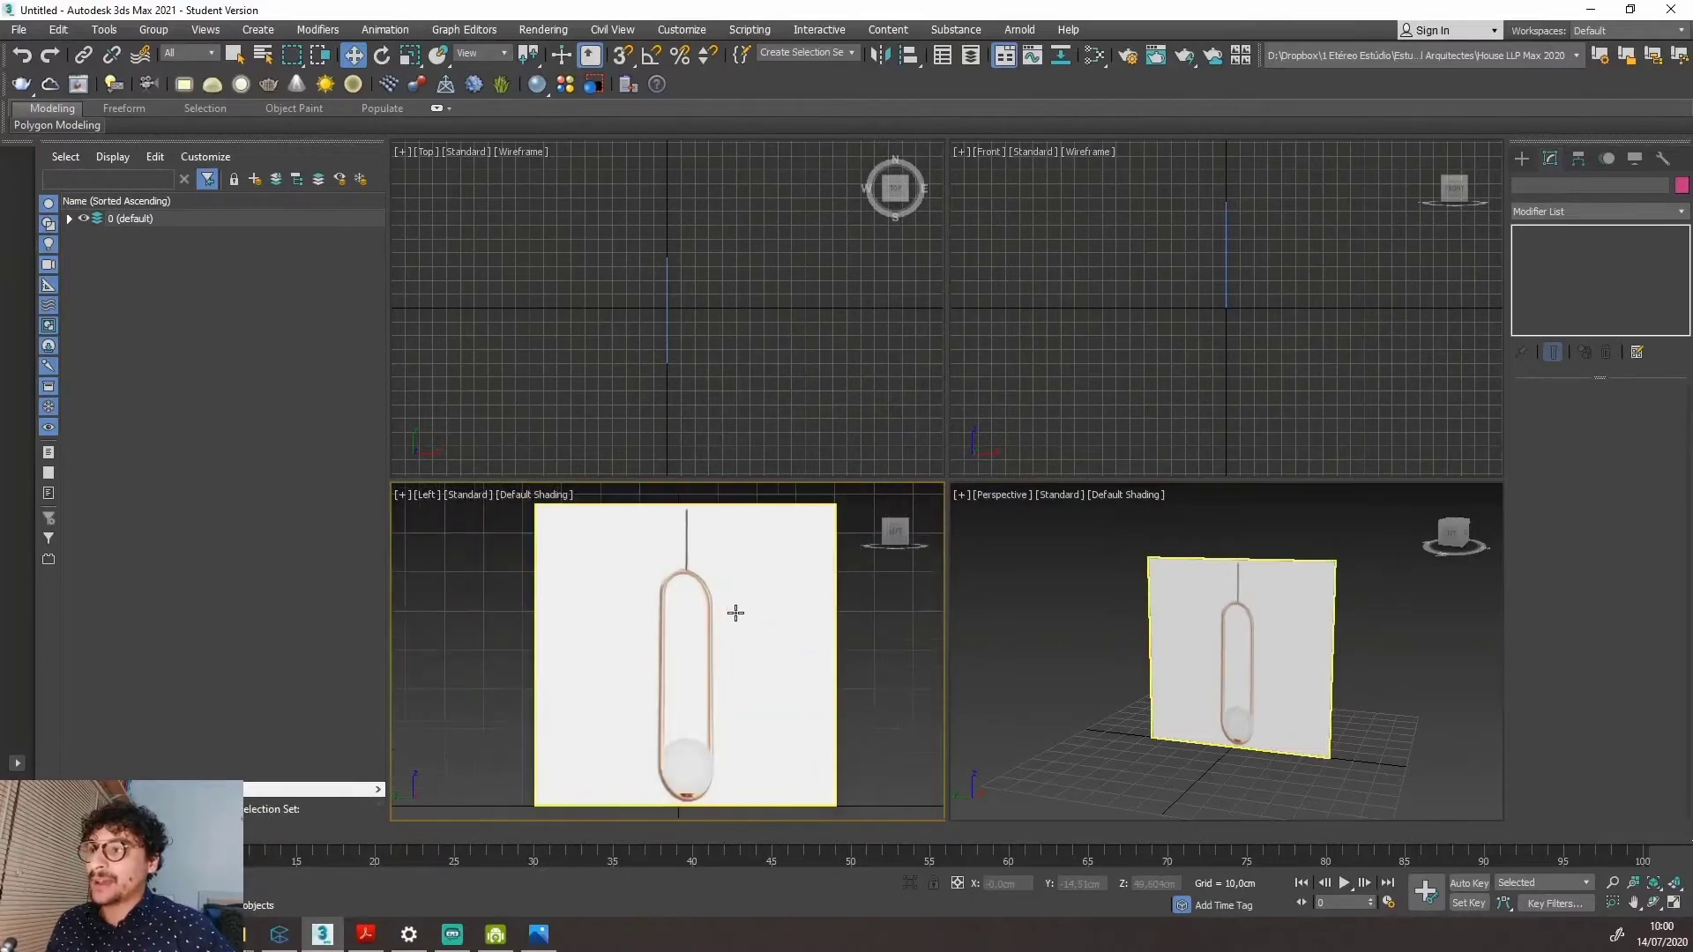
click(860, 655)
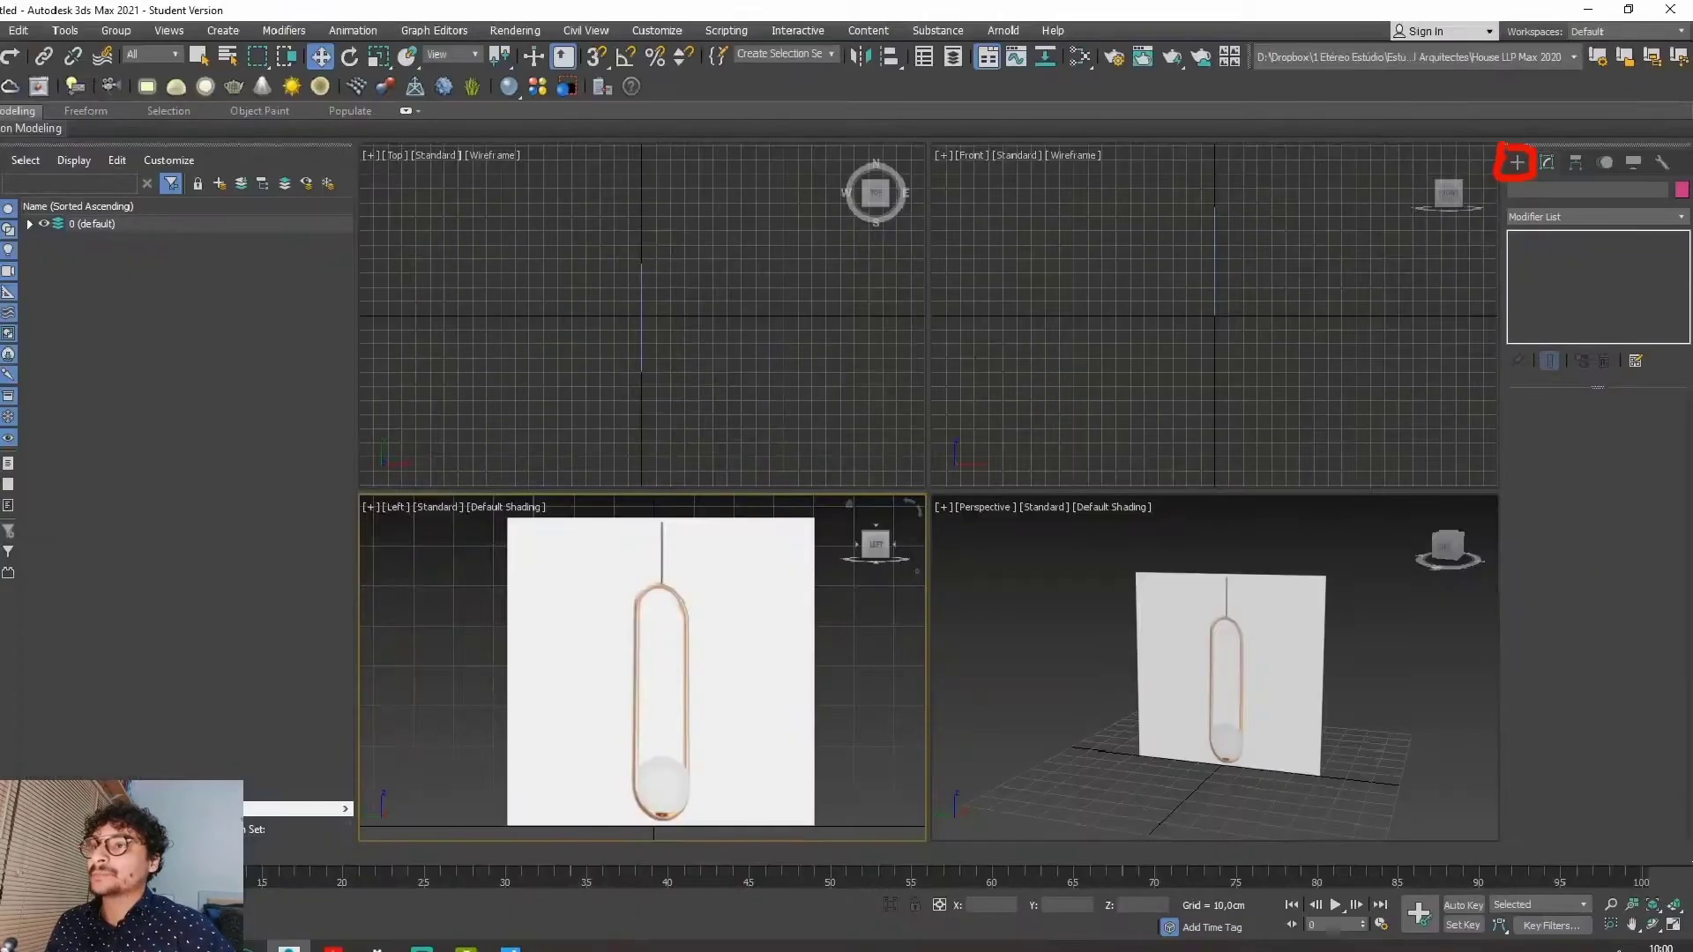
Activate the Line spline tool and indicate the planned rectangular outline around the lamp's frame with temporary red marks.
click(1350, 213)
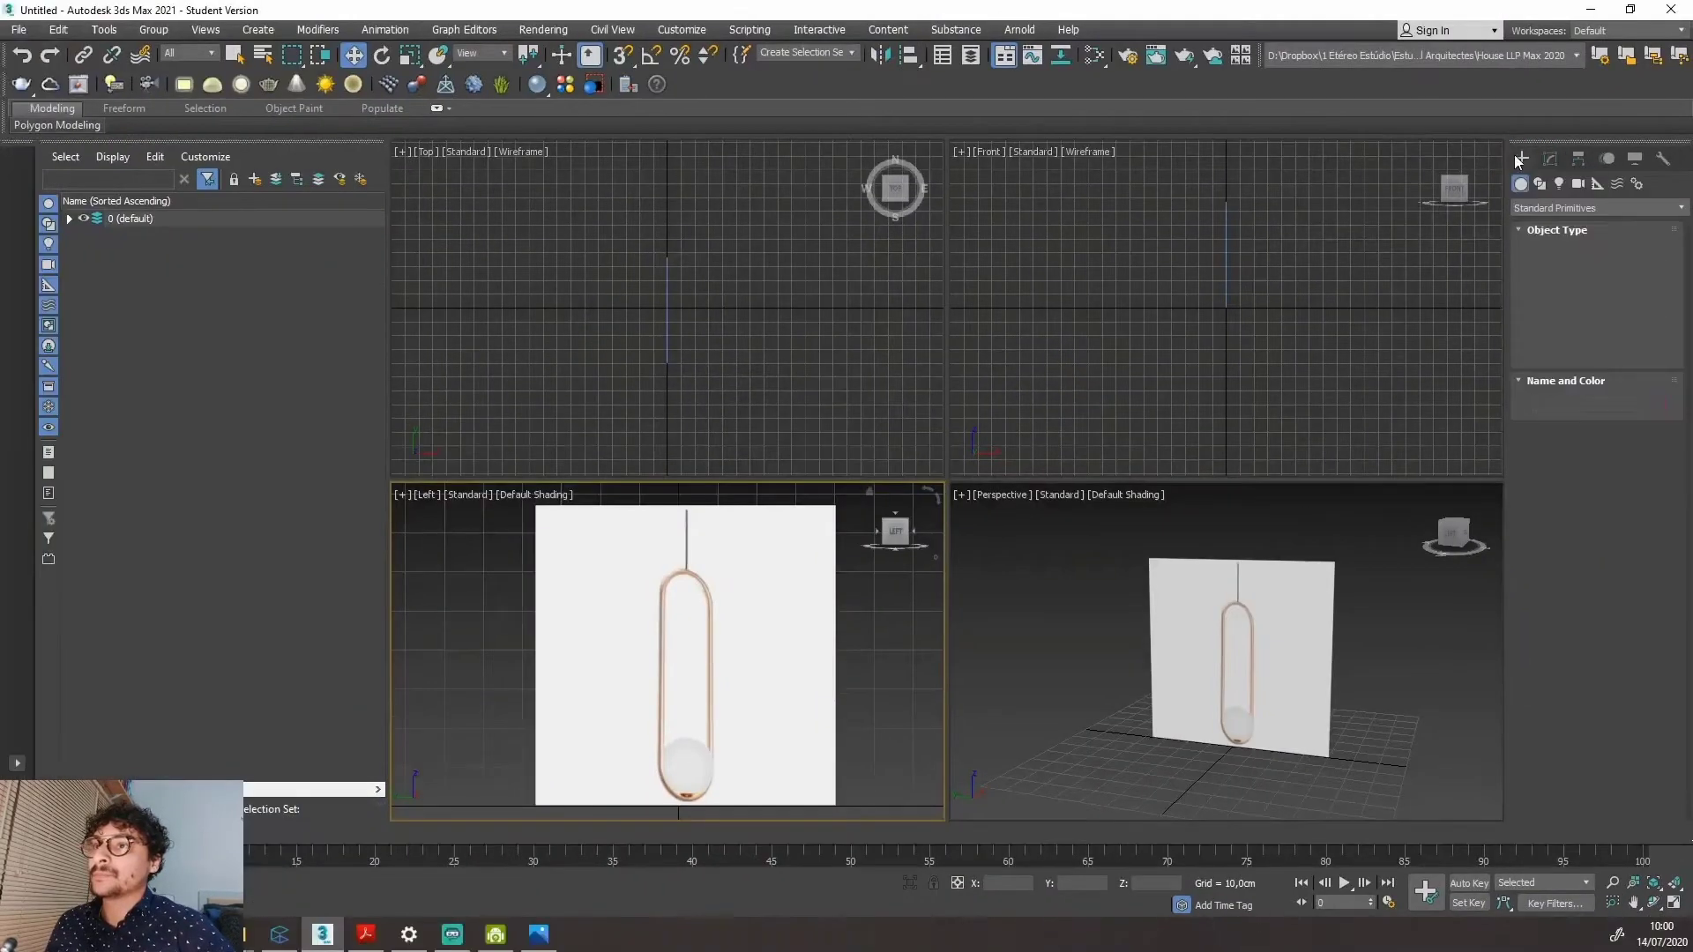
click(1540, 184)
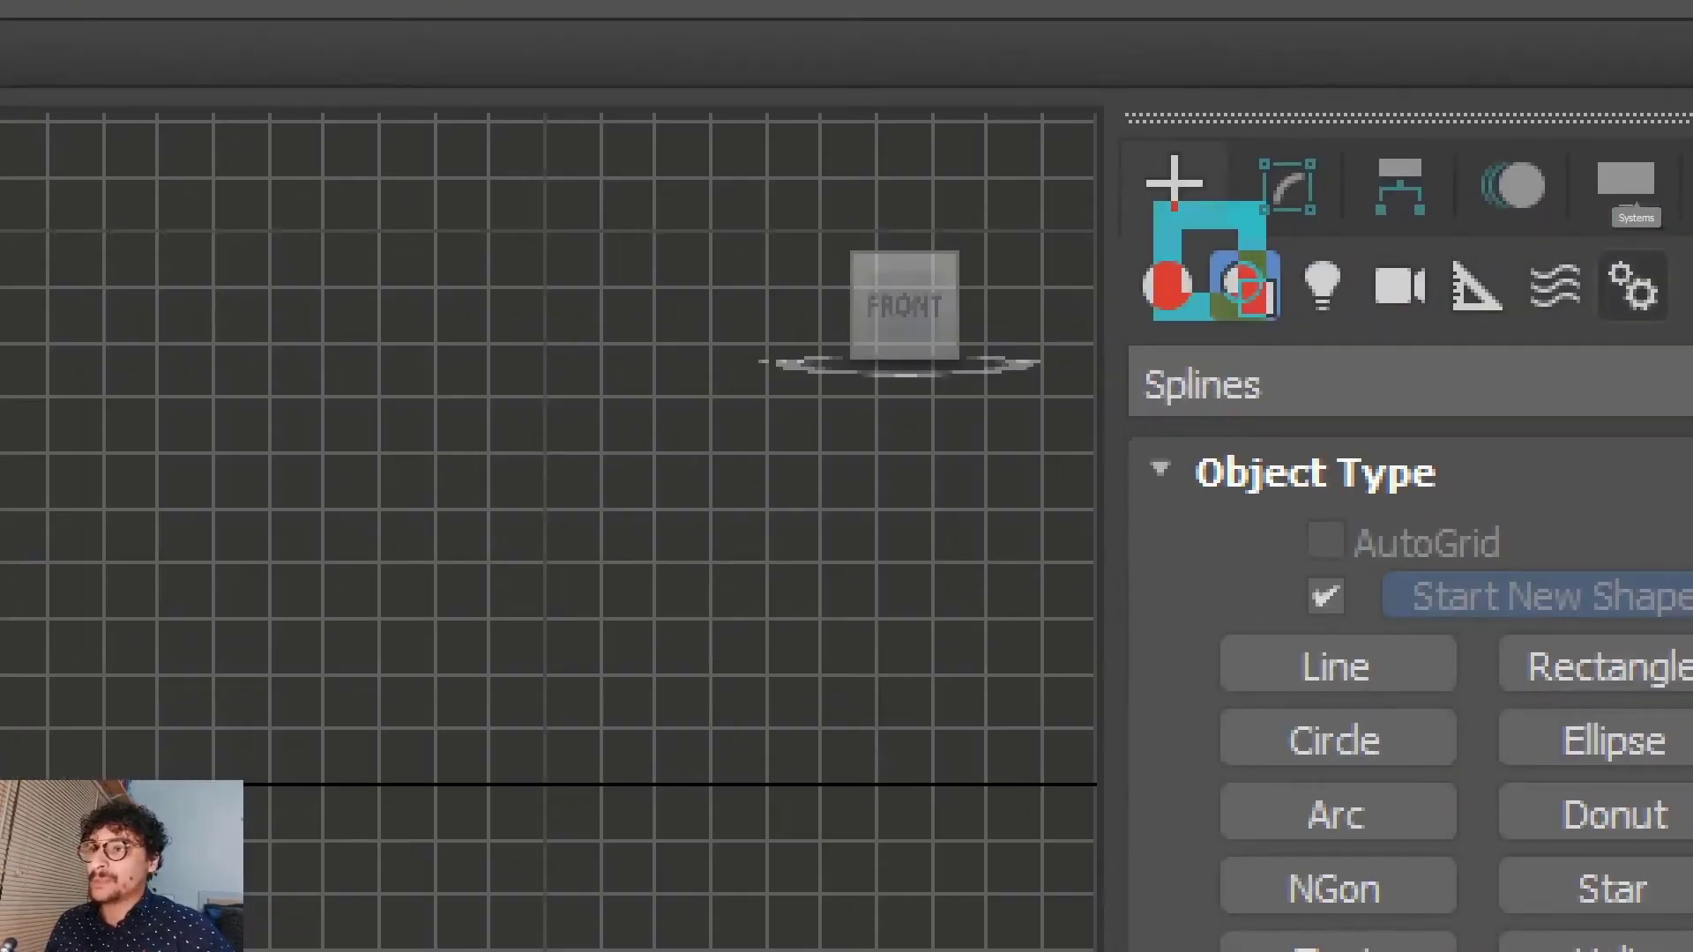
mouse_move(1028, 404)
mouse_down()
mouse_move(1094, 408)
mouse_move(1032, 485)
mouse_up()
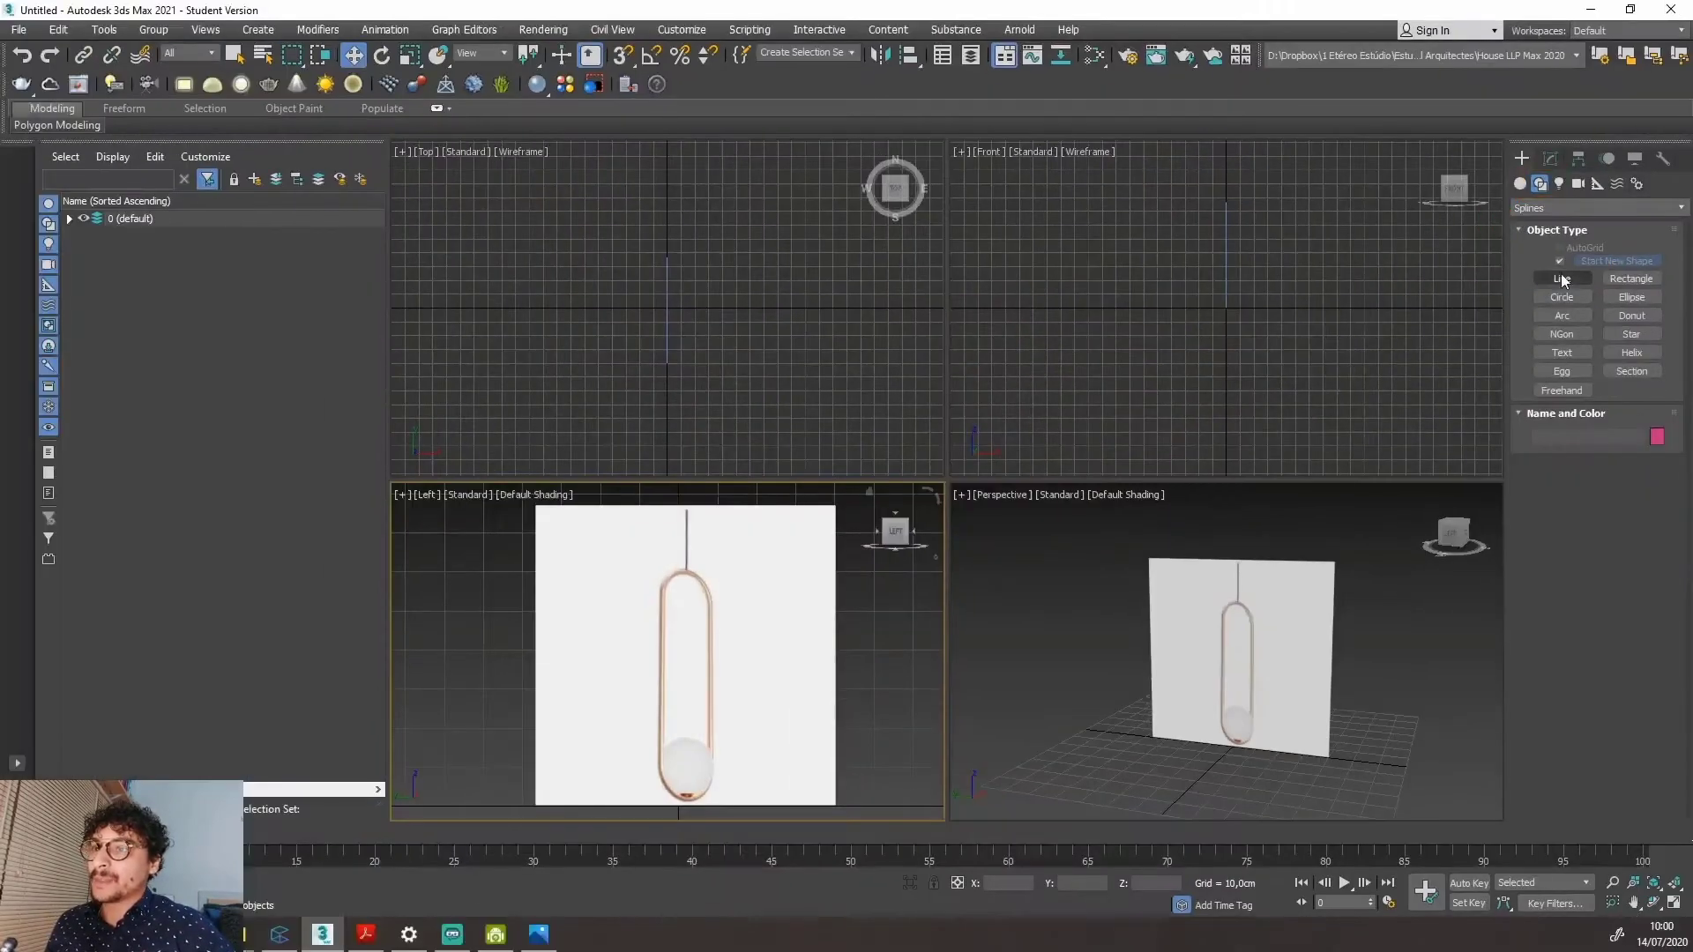
click(1172, 361)
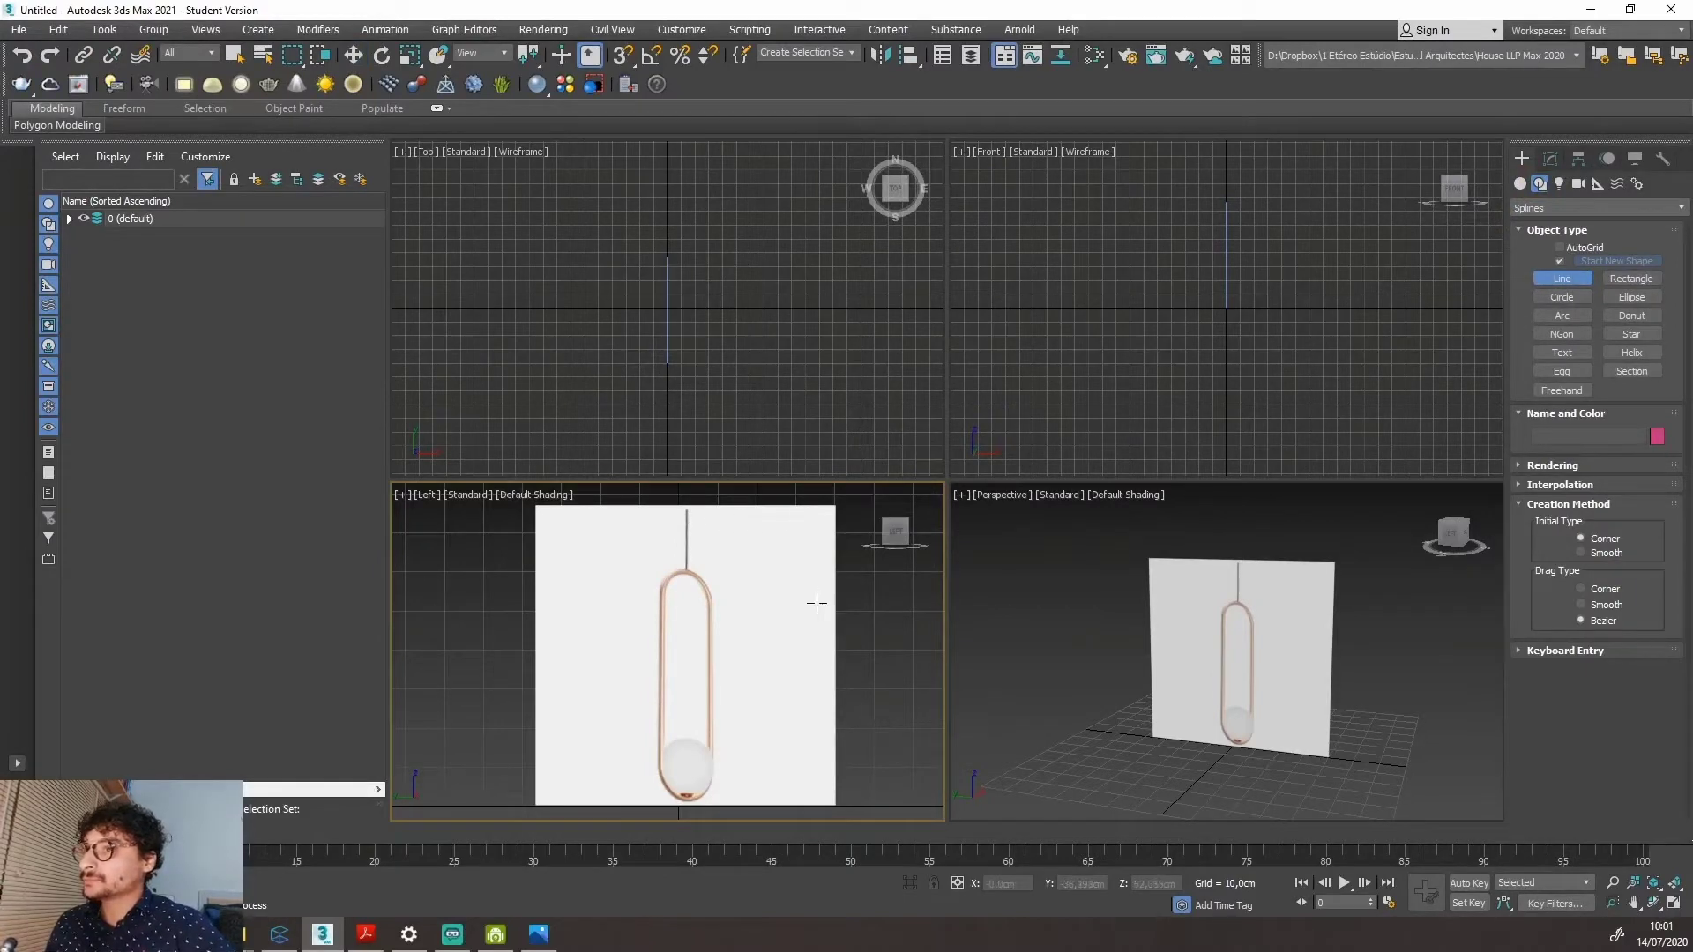
scroll(815, 599, down, 5)
scroll(774, 657, up, 5)
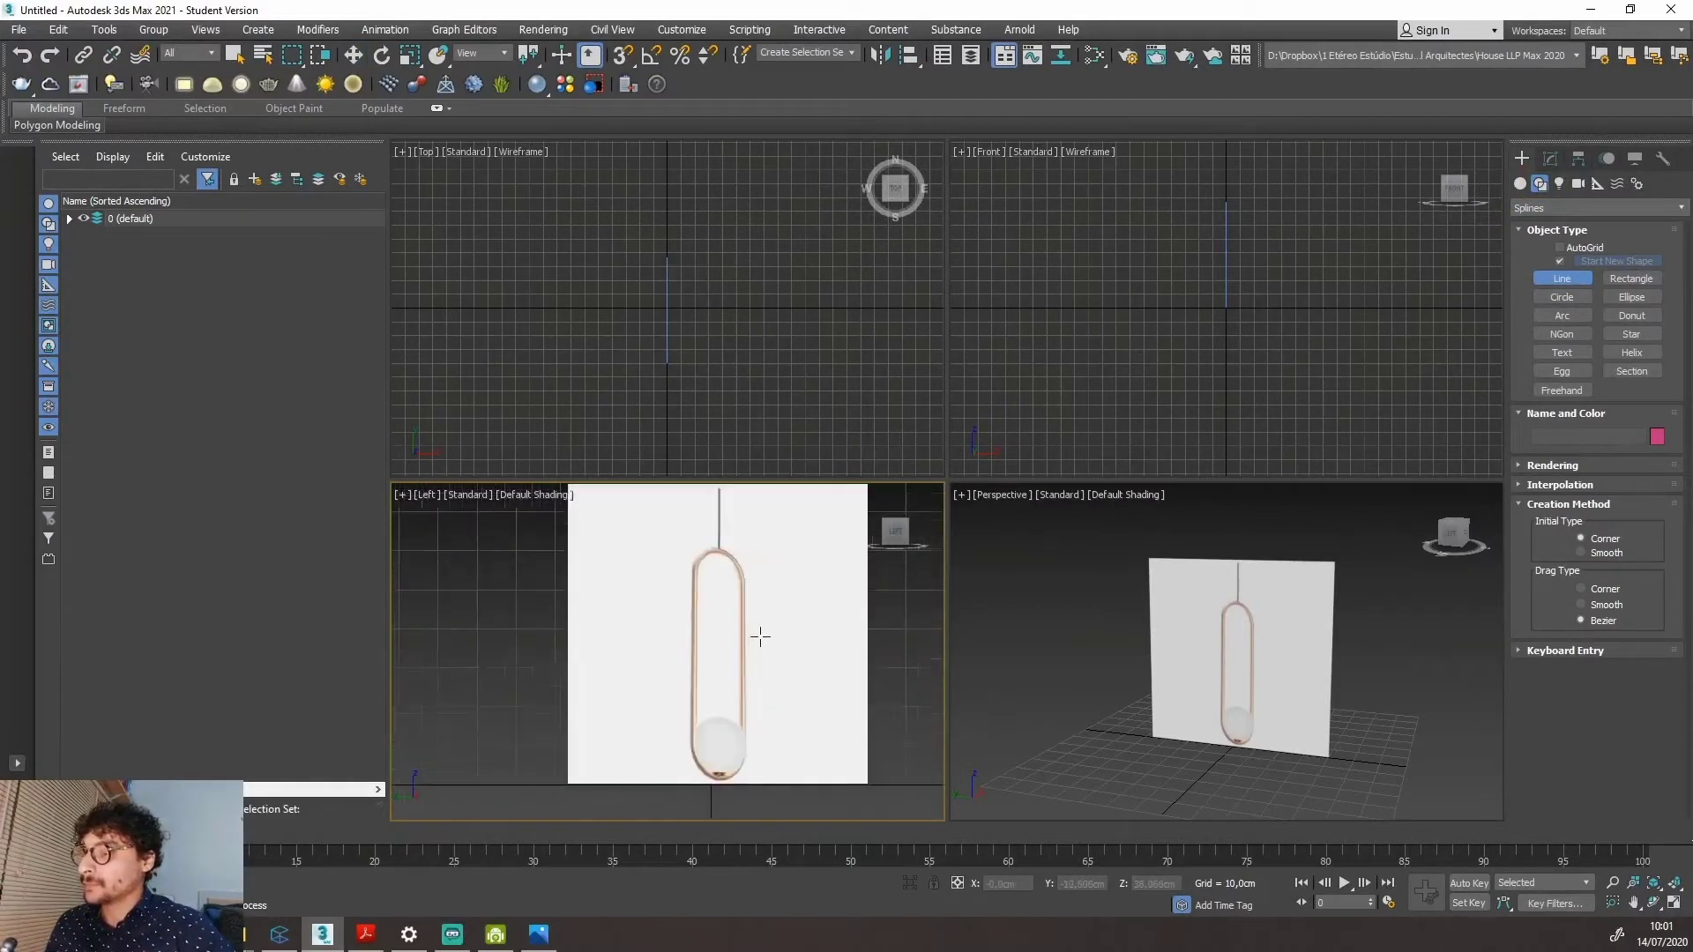
scroll(760, 636, up, 3)
scroll(744, 697, down, 3)
click(744, 697)
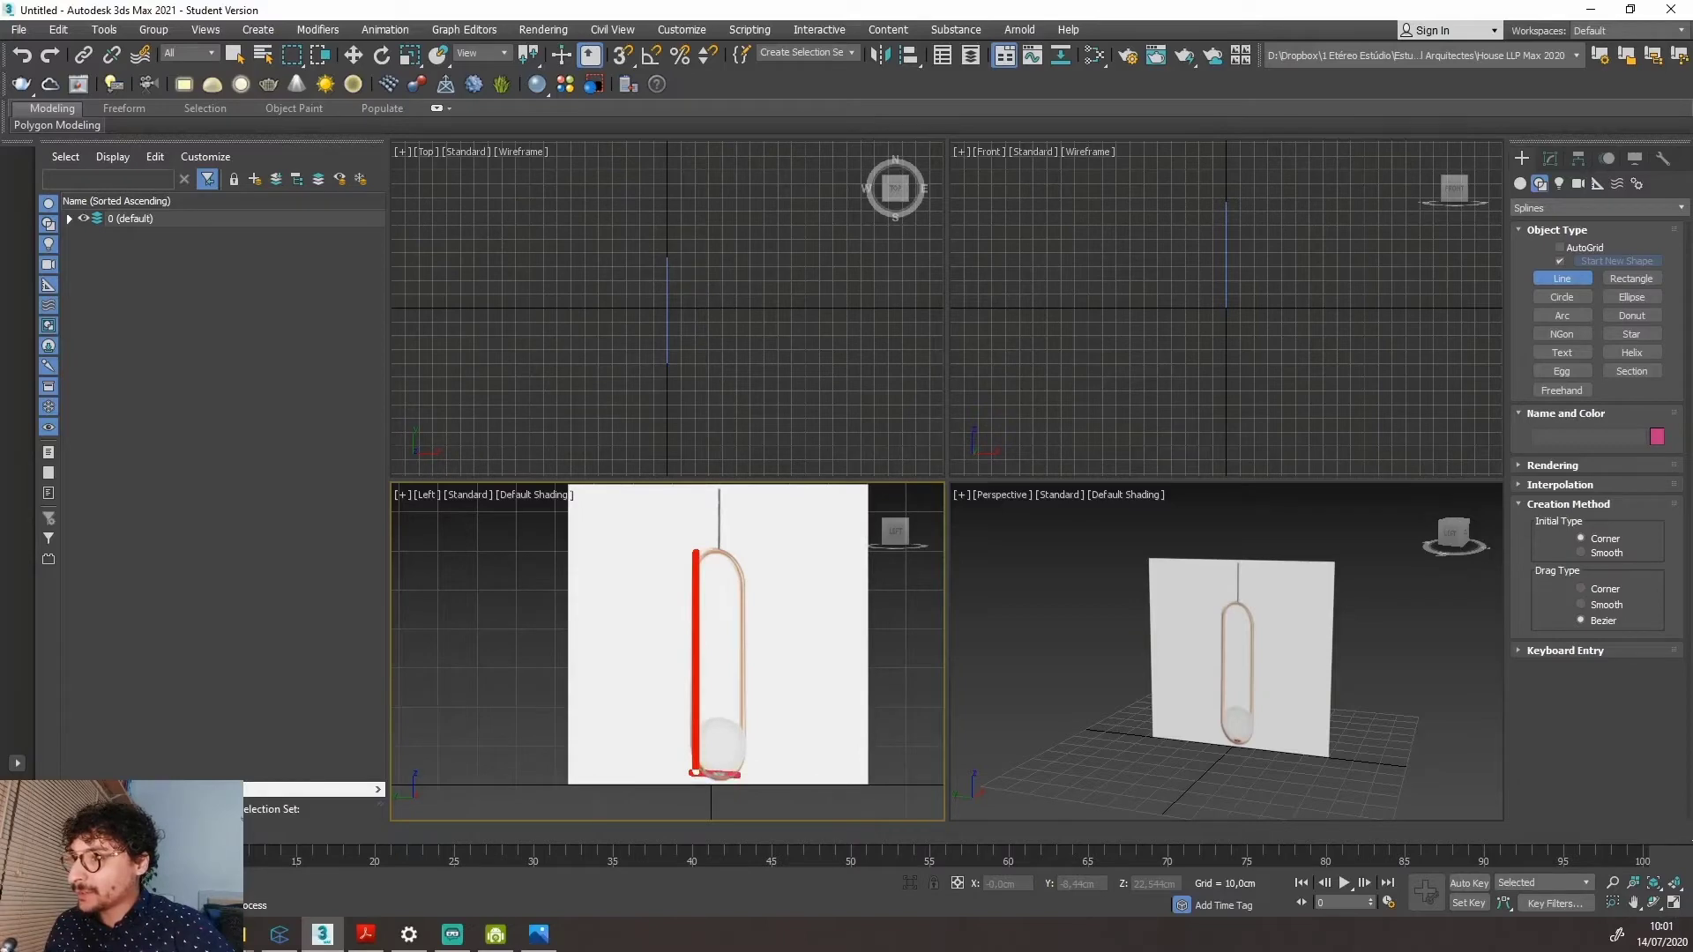
click(739, 774)
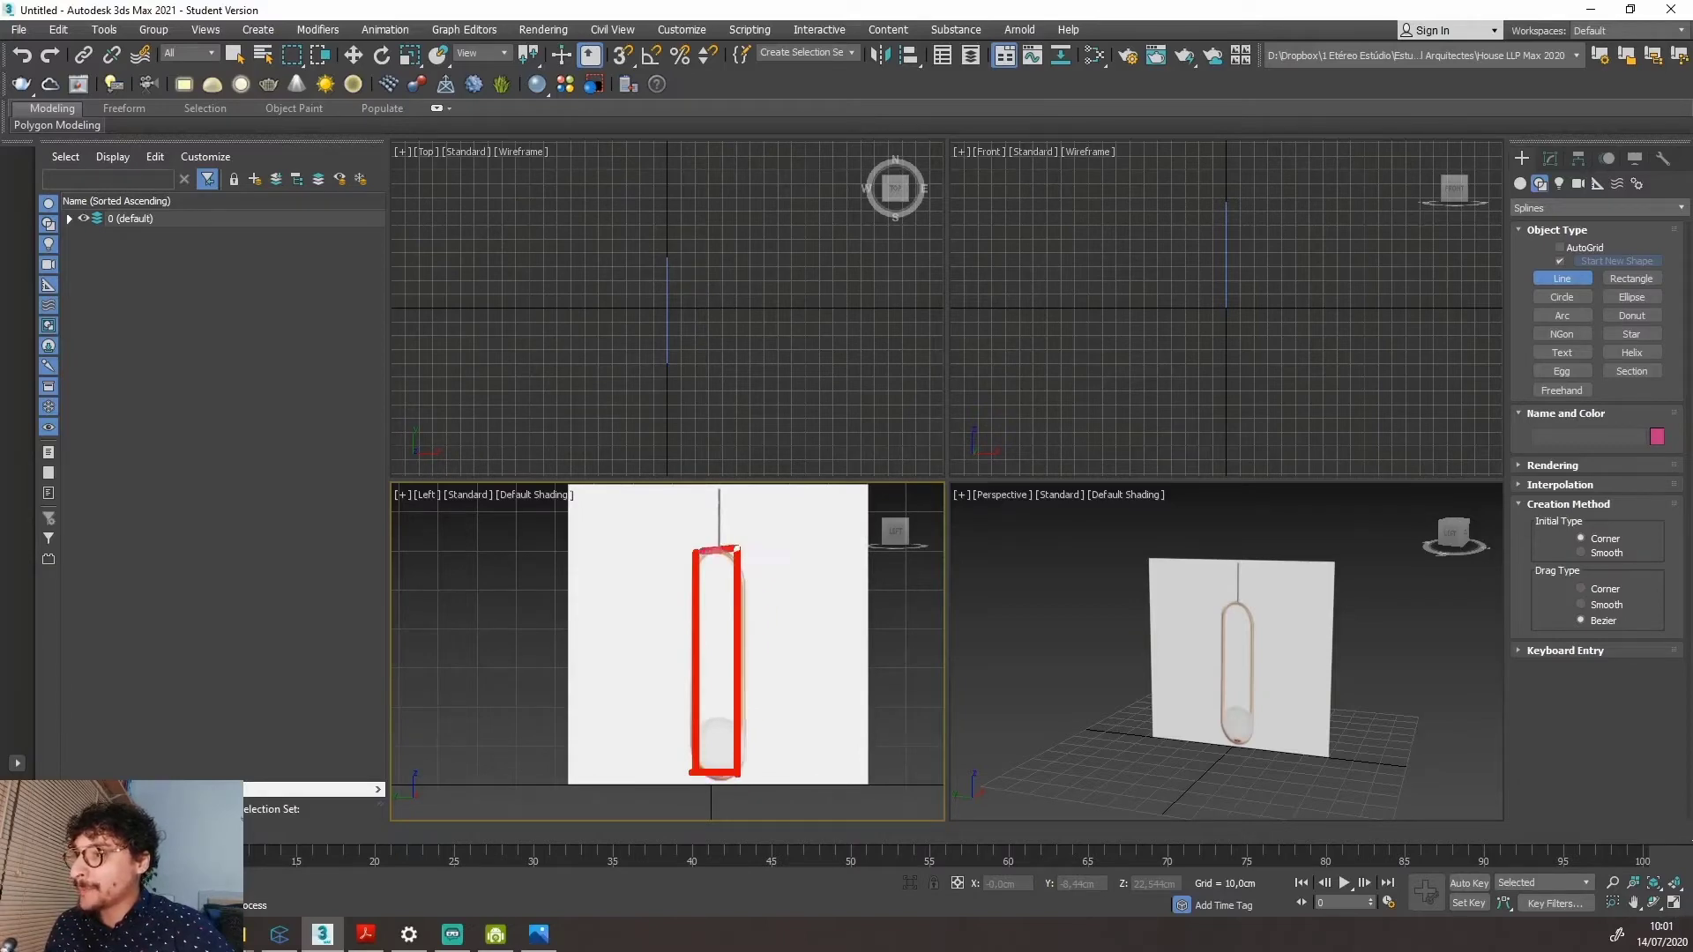
drag(700, 551, 694, 550)
key(Escape)
Draw a closed rectangular Line spline around the lamp's frame in the Left viewport, about 13 cm wide and 59 cm tall.
scroll(741, 733, up, 2)
scroll(731, 703, down, 2)
scroll(694, 540, up, 4)
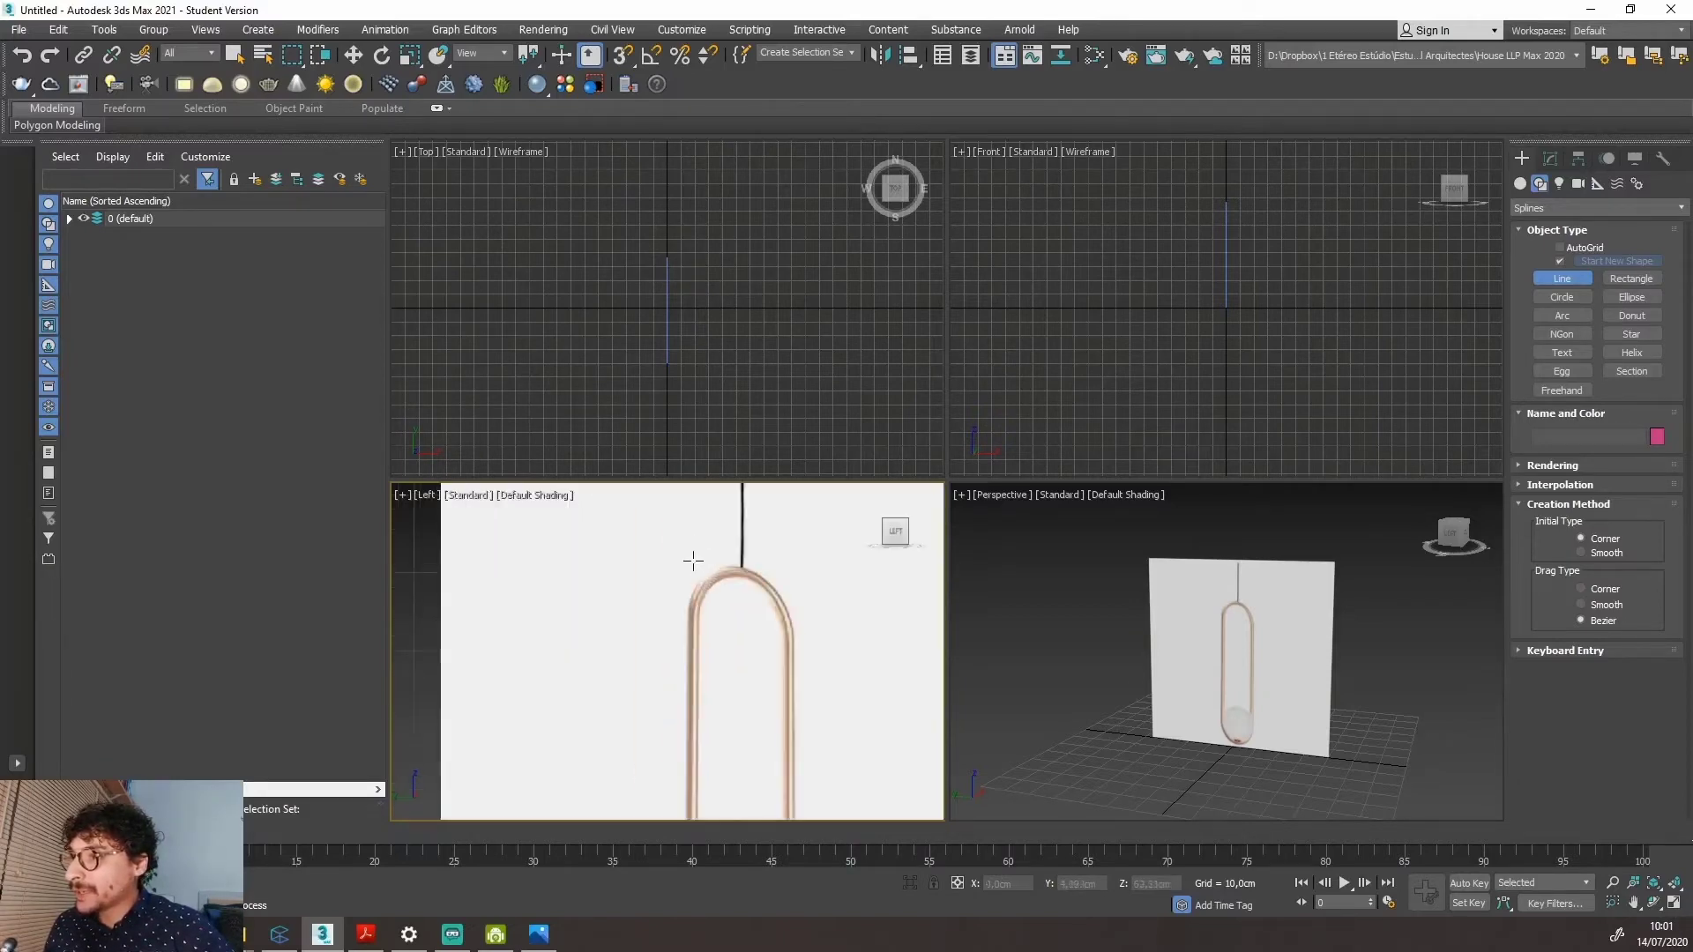
click(692, 566)
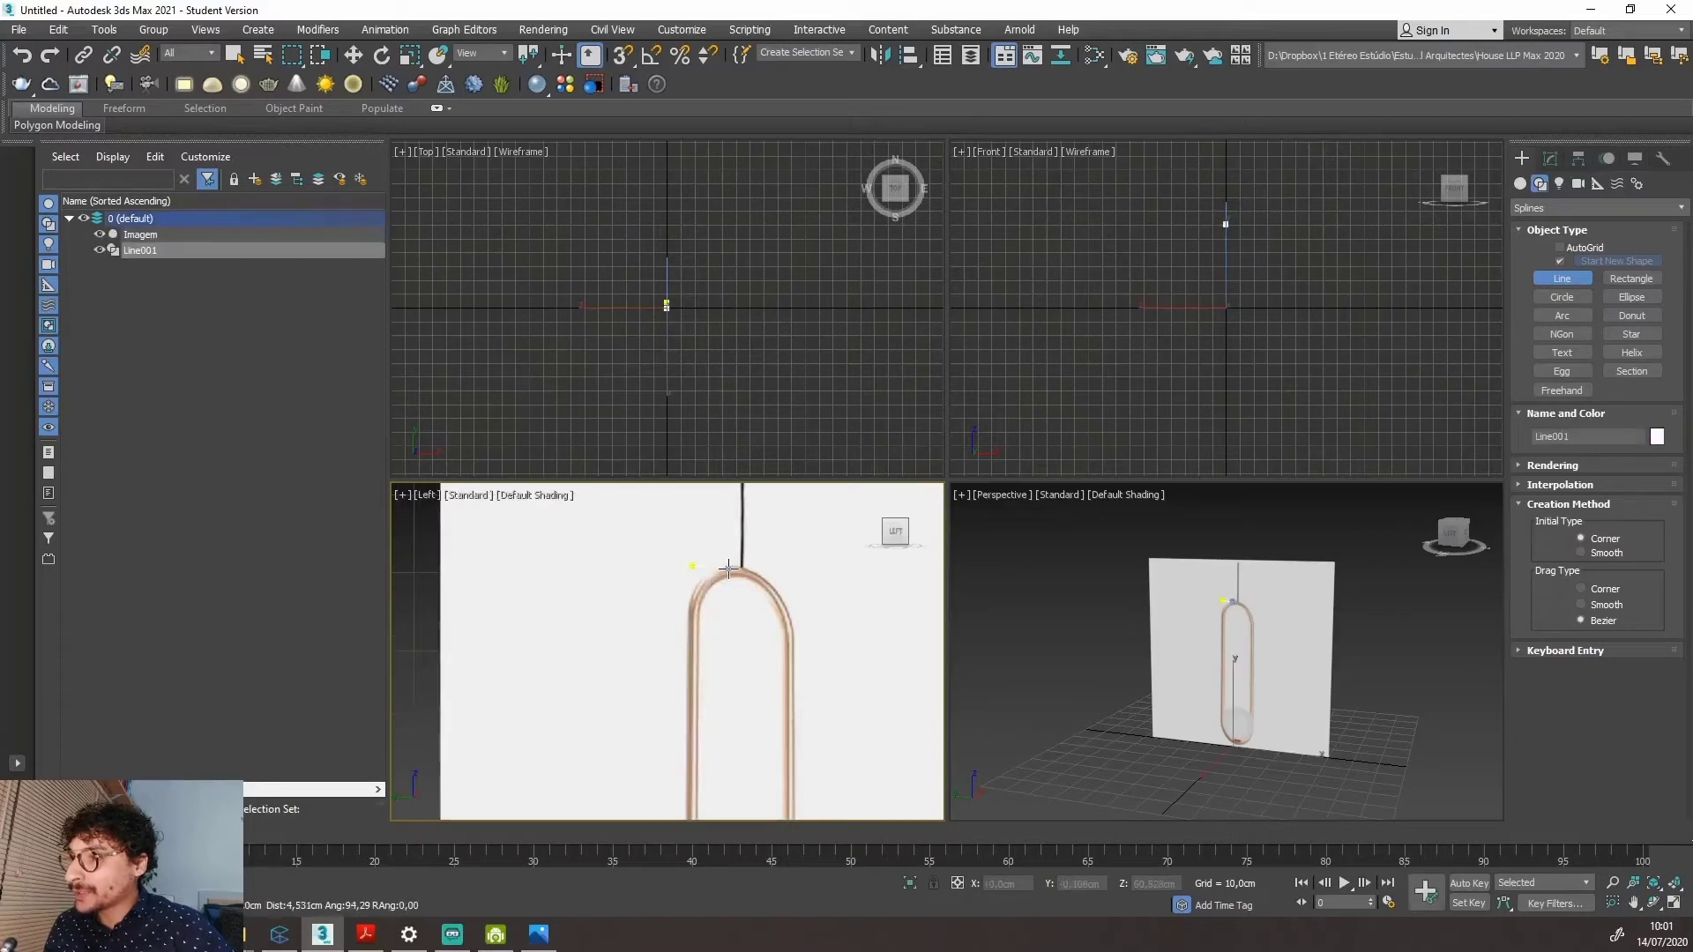
click(789, 567)
scroll(786, 557, down, 3)
scroll(776, 660, up, 4)
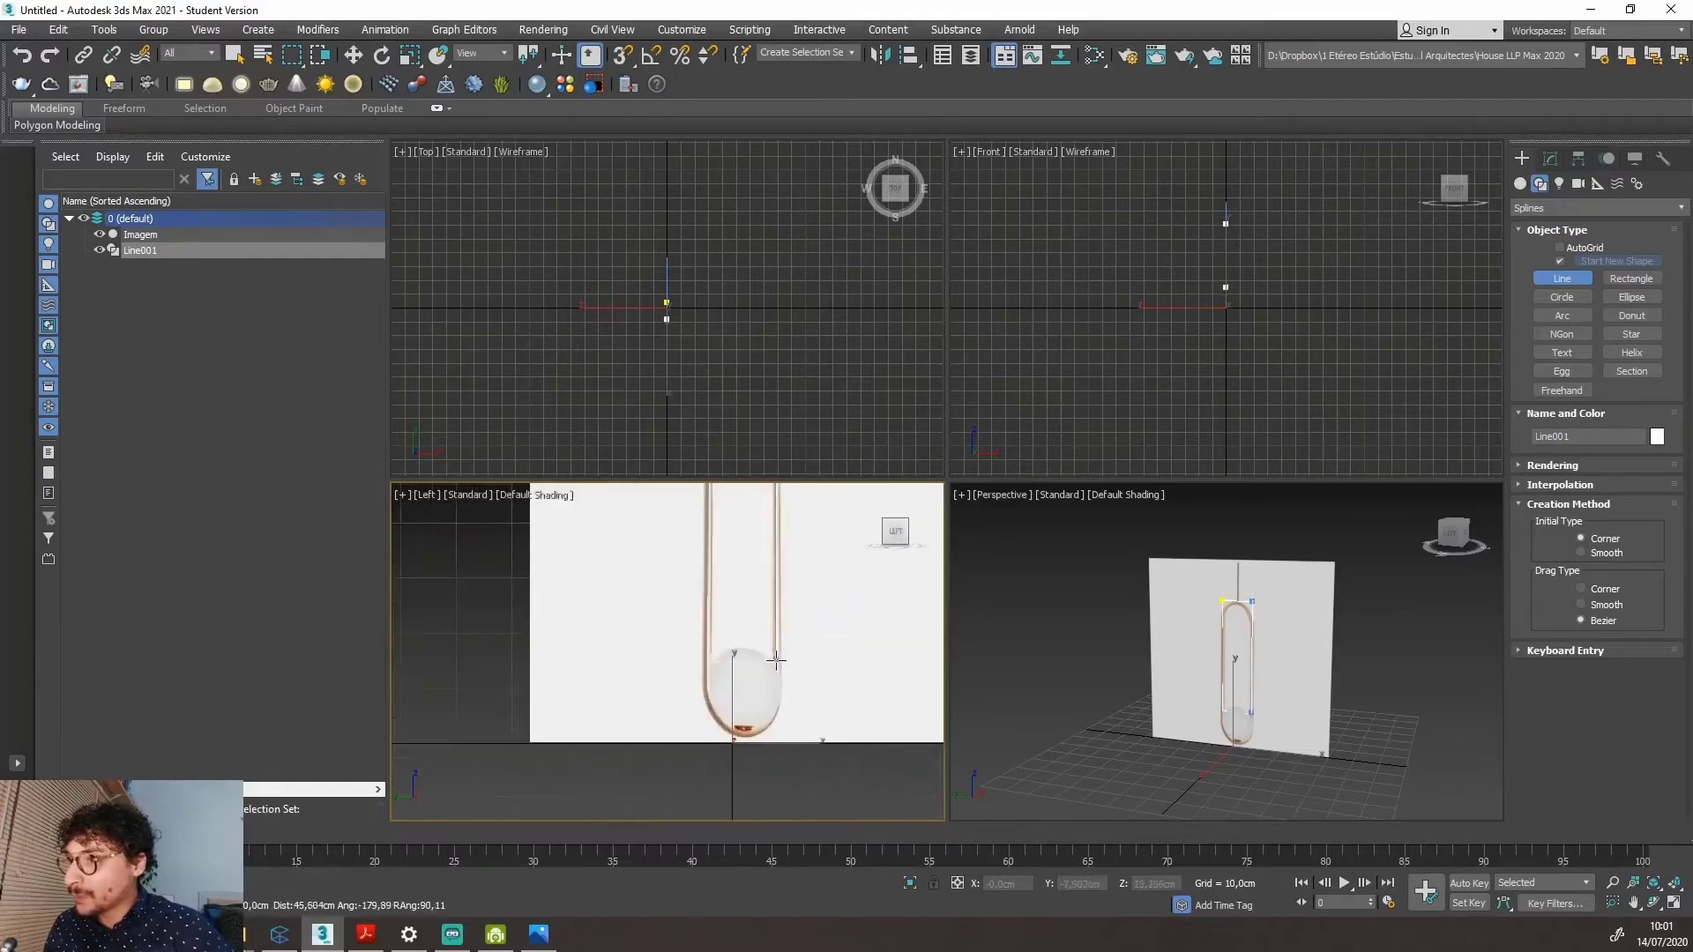
scroll(776, 659, up, 2)
click(777, 758)
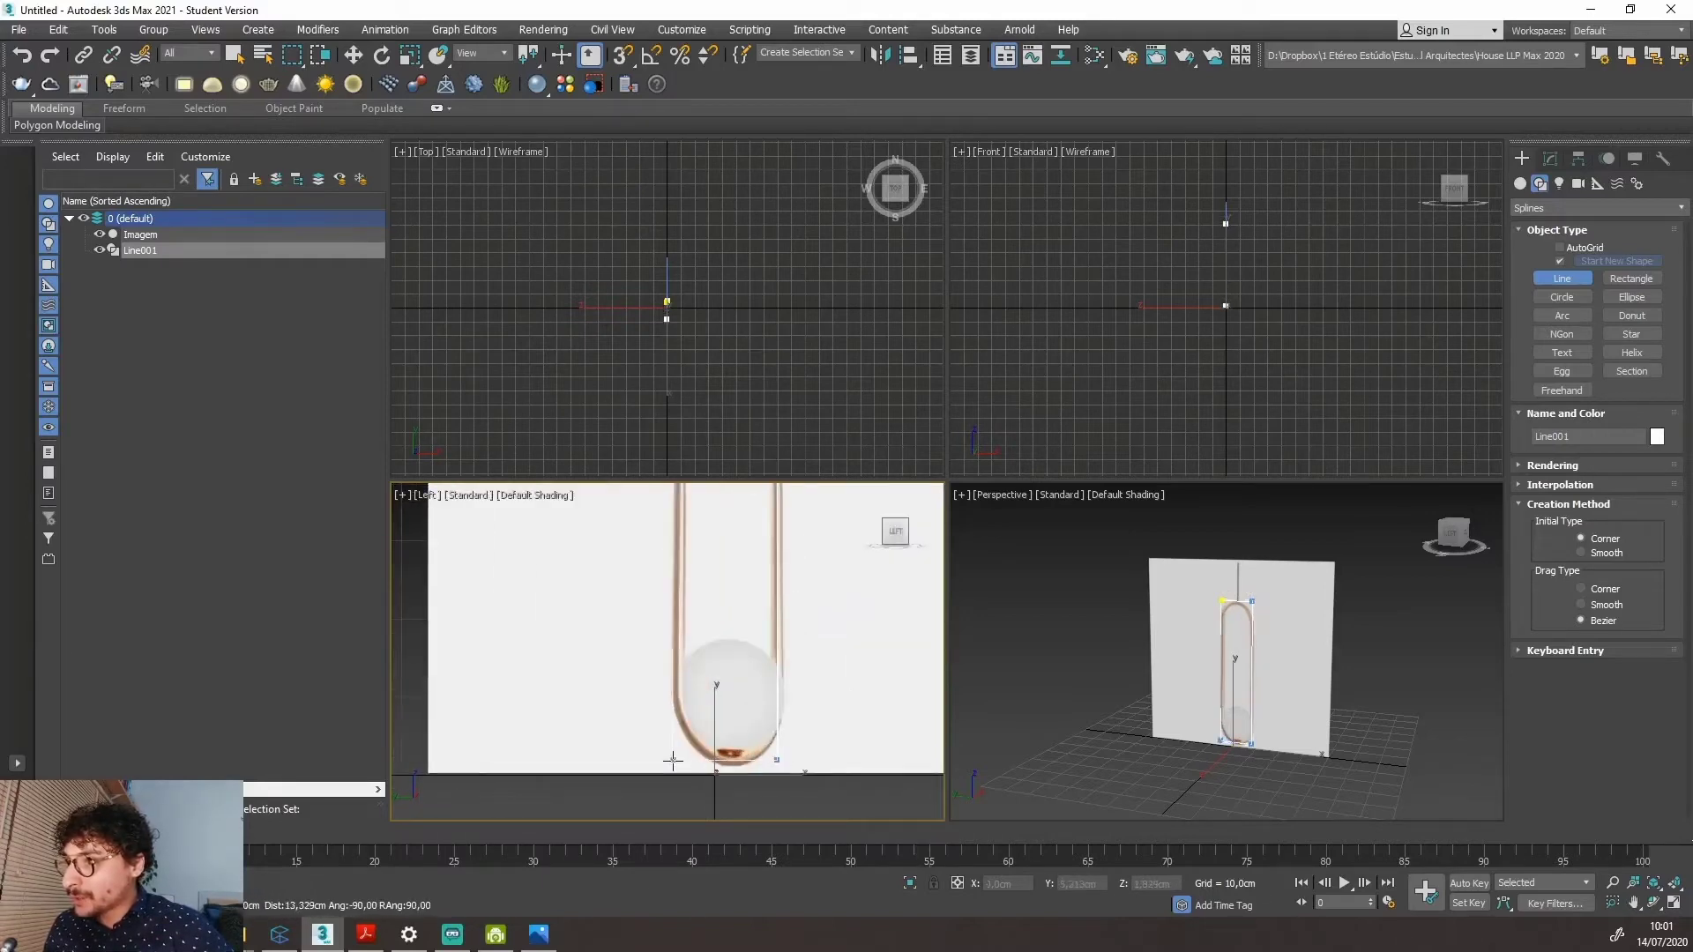
click(673, 760)
scroll(673, 760, down, 4)
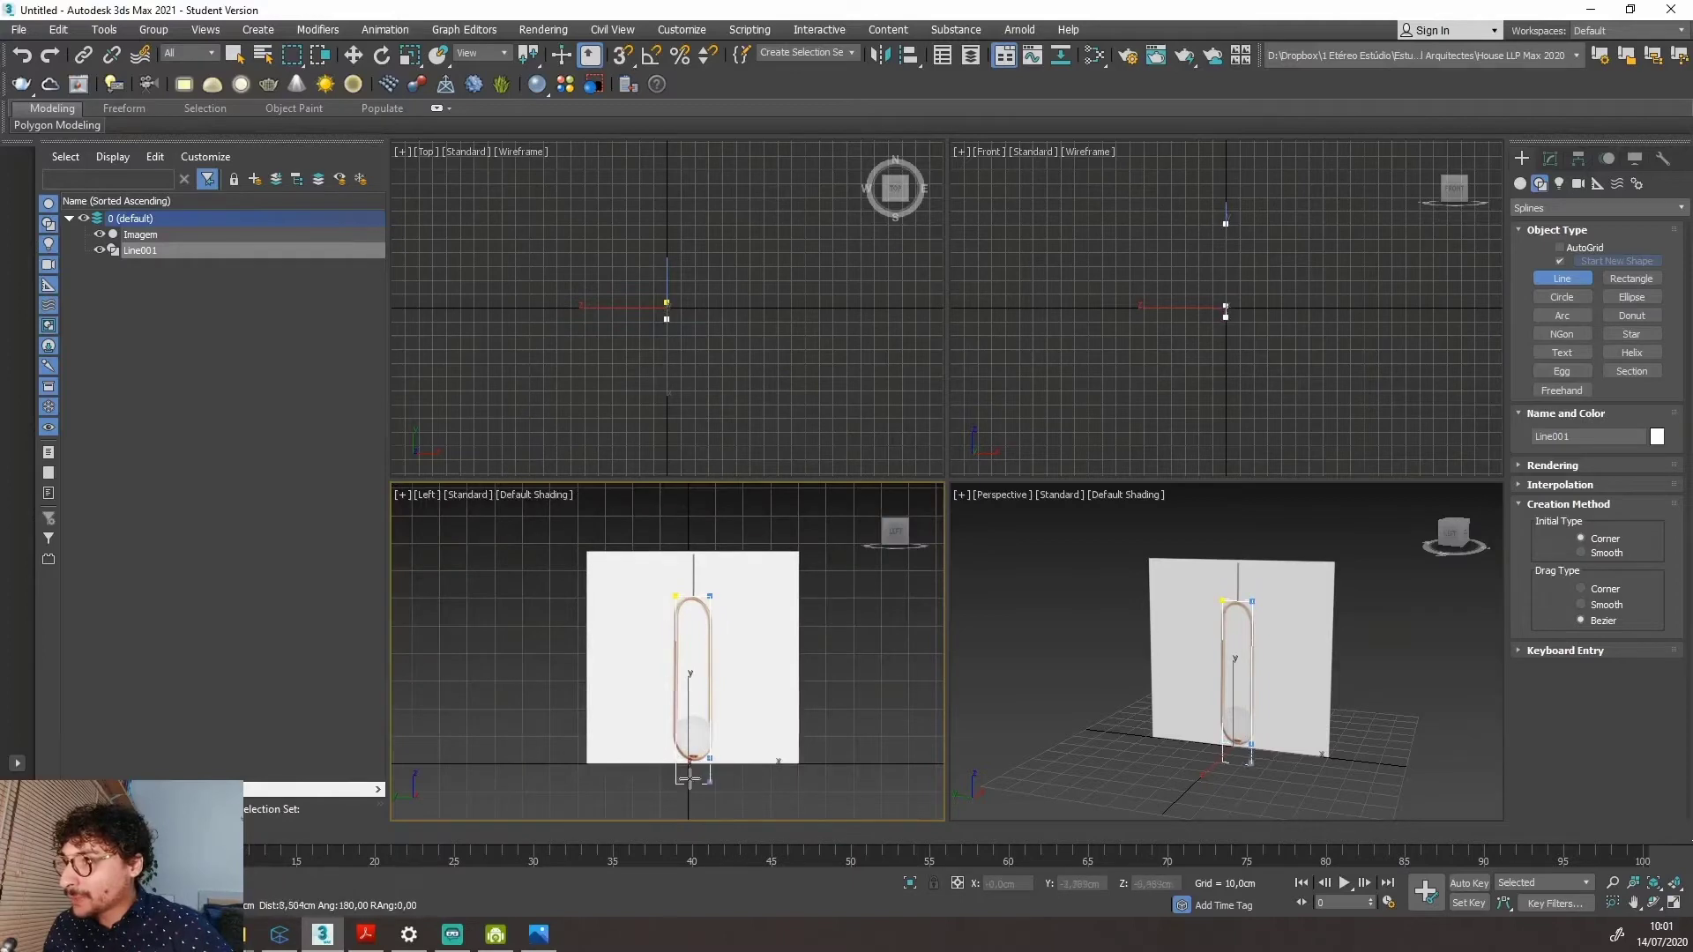
scroll(679, 595, up, 4)
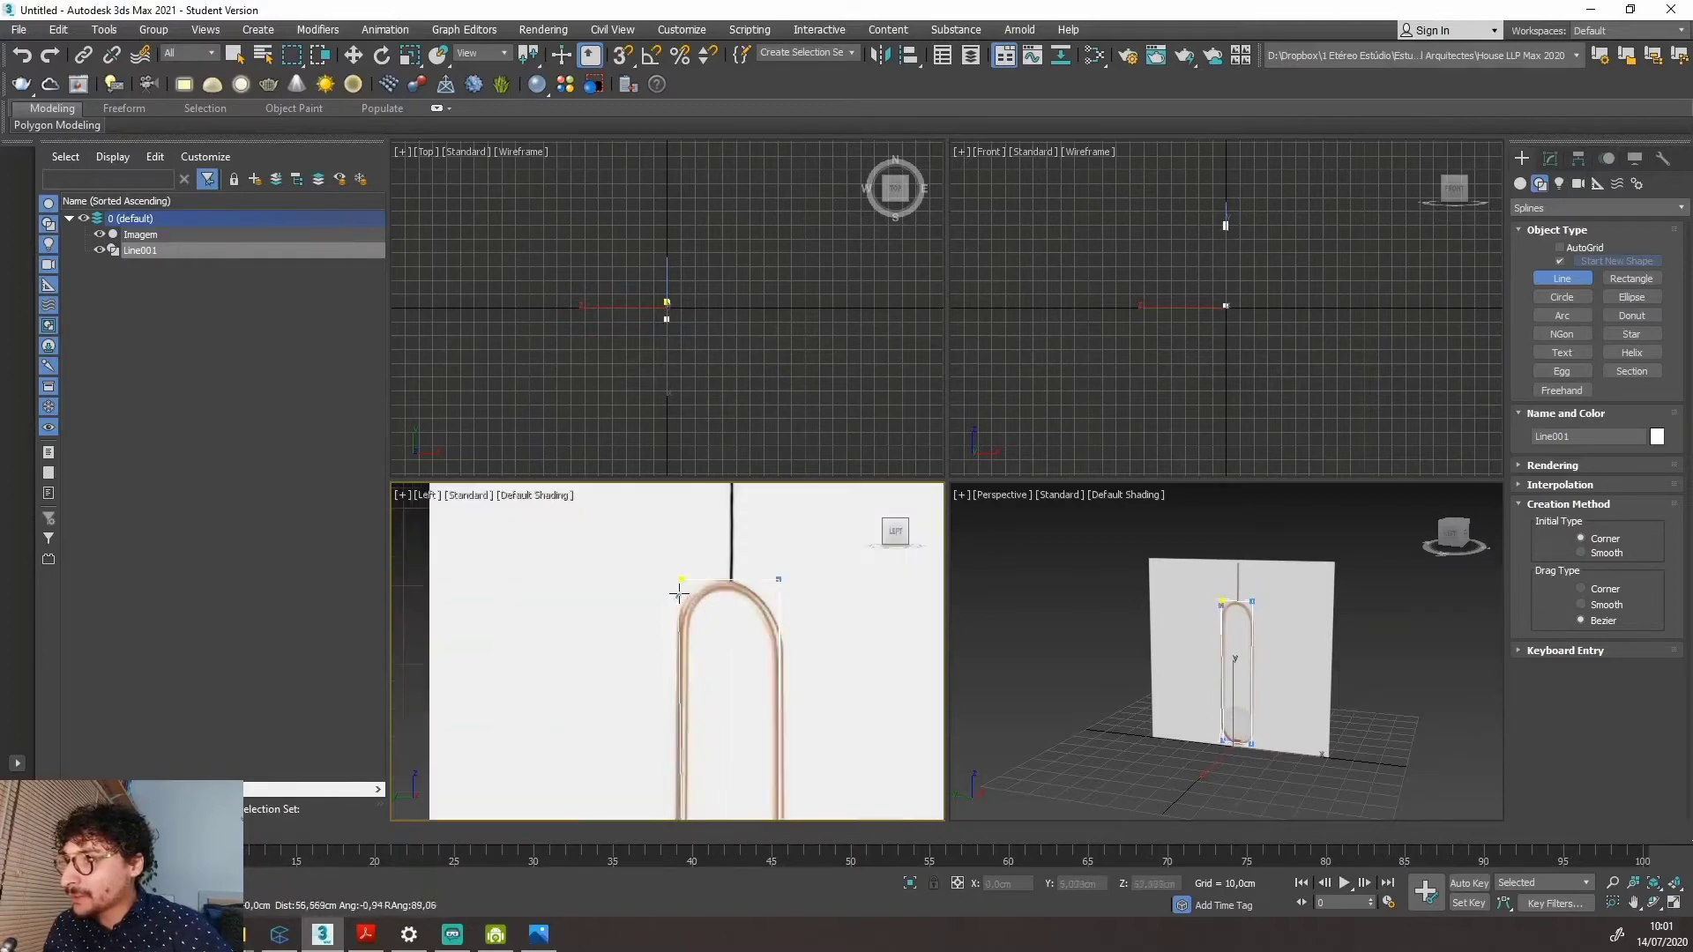
click(681, 579)
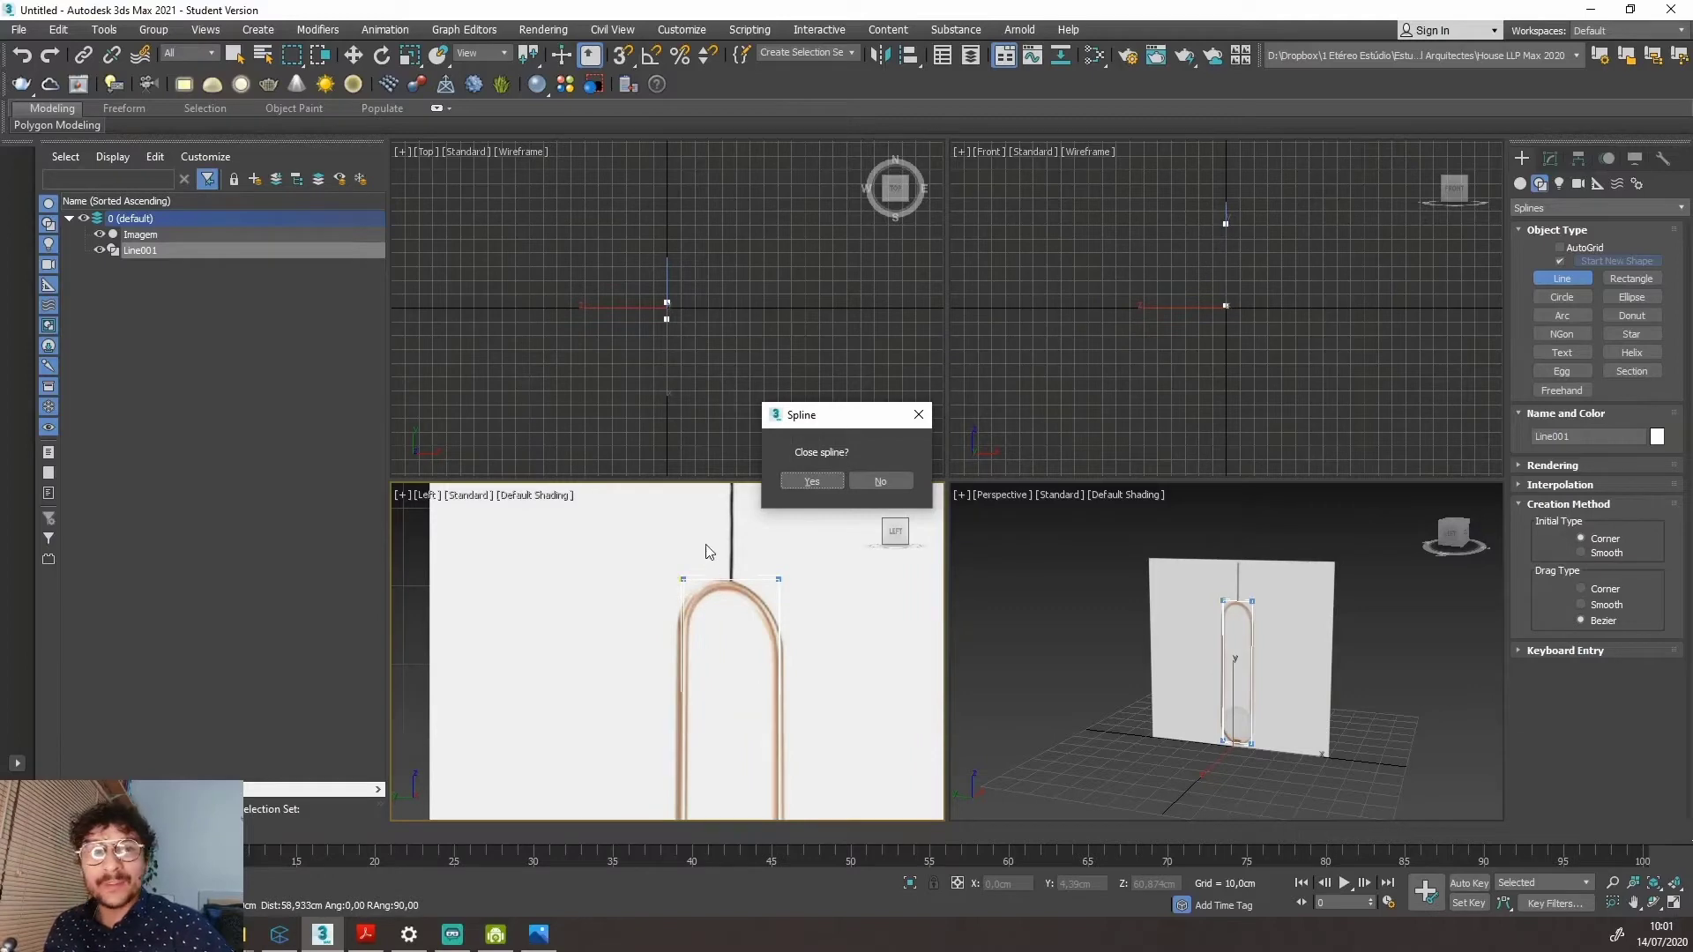
click(813, 481)
scroll(715, 557, down, 4)
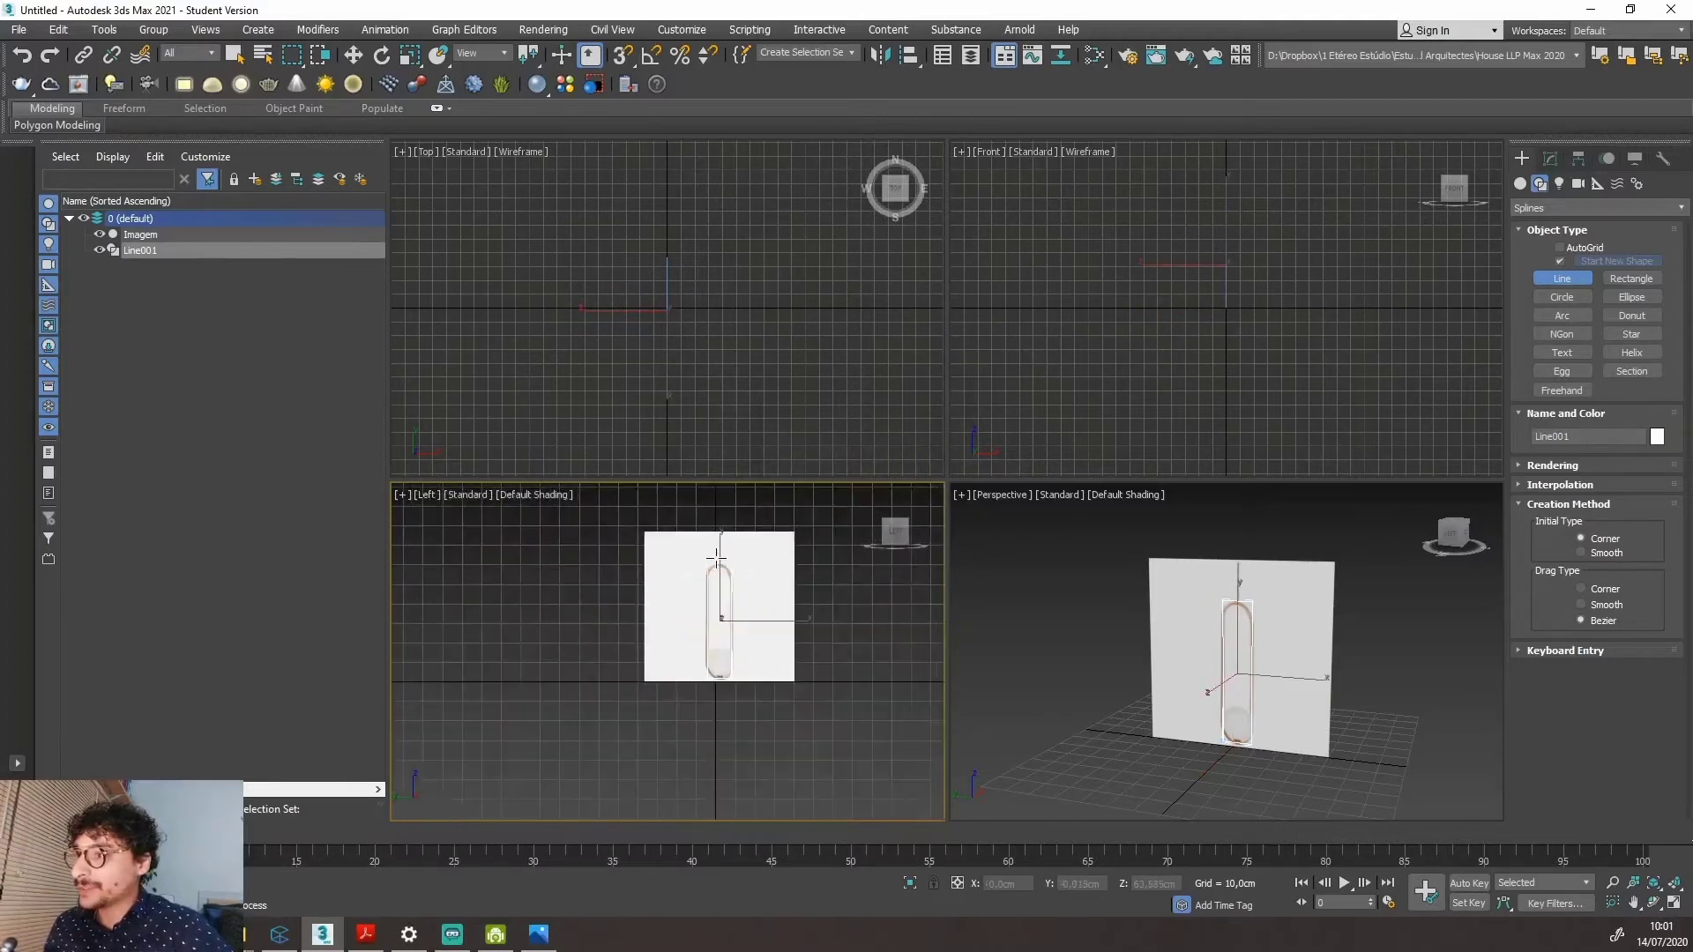
Examine how the rectangular spline fits the lamp's frame in the Left and Perspective viewports.
scroll(719, 573, up, 5)
scroll(728, 617, down, 3)
scroll(735, 635, up, 2)
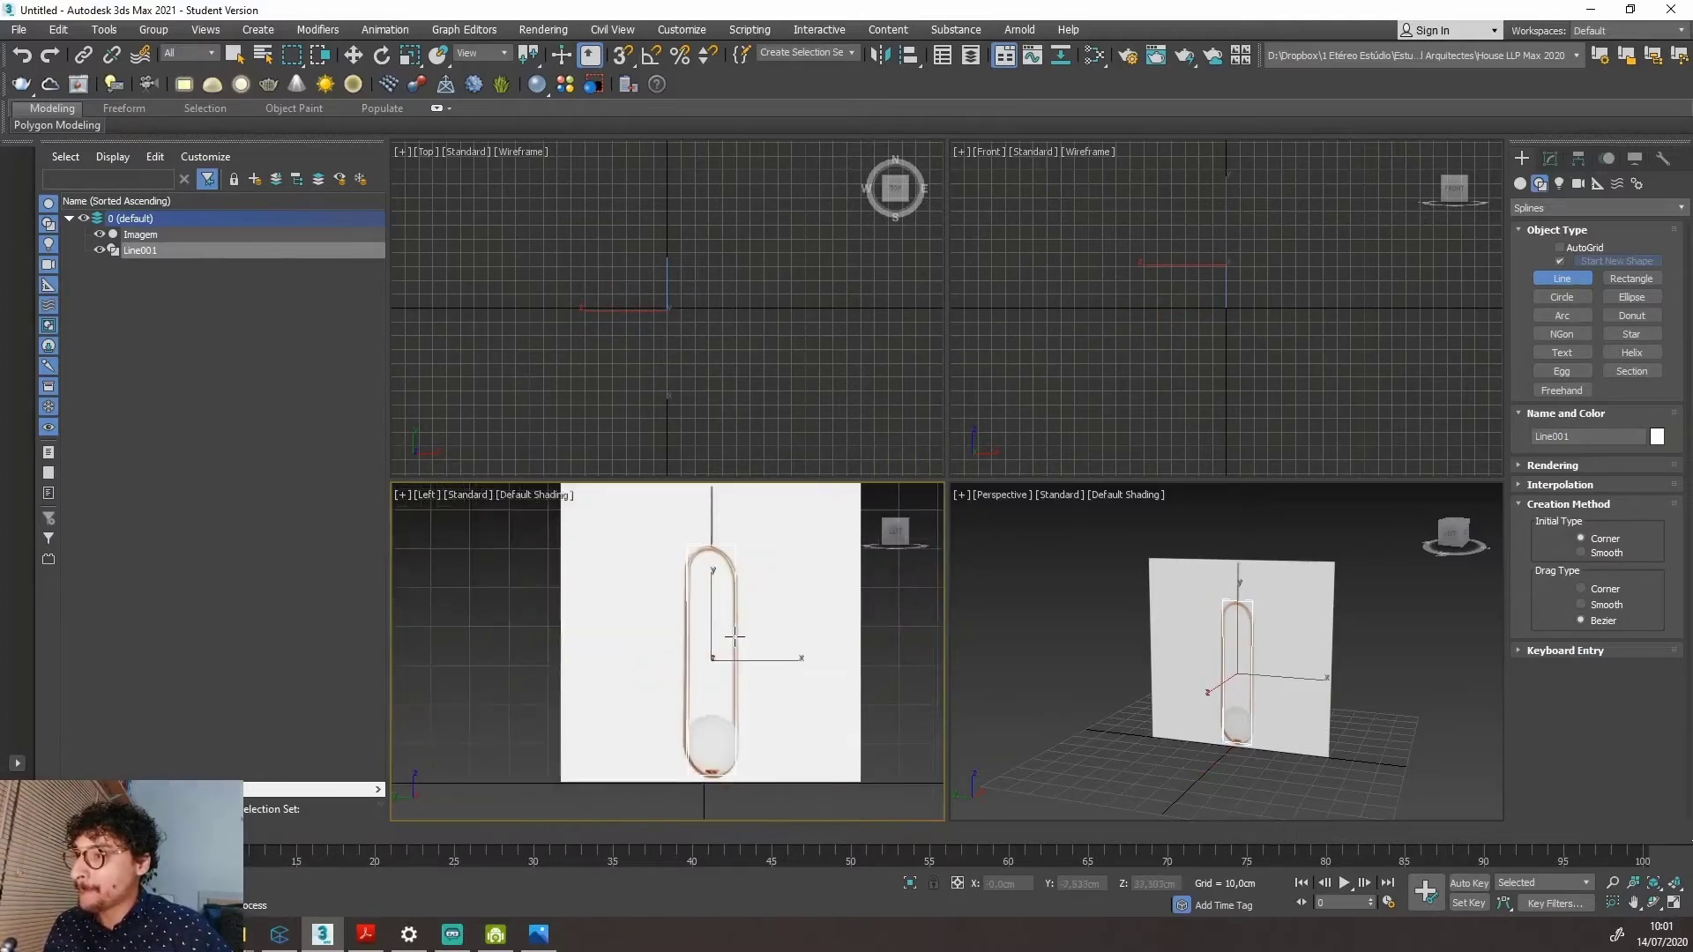
scroll(735, 636, up, 2)
scroll(1258, 648, up, 4)
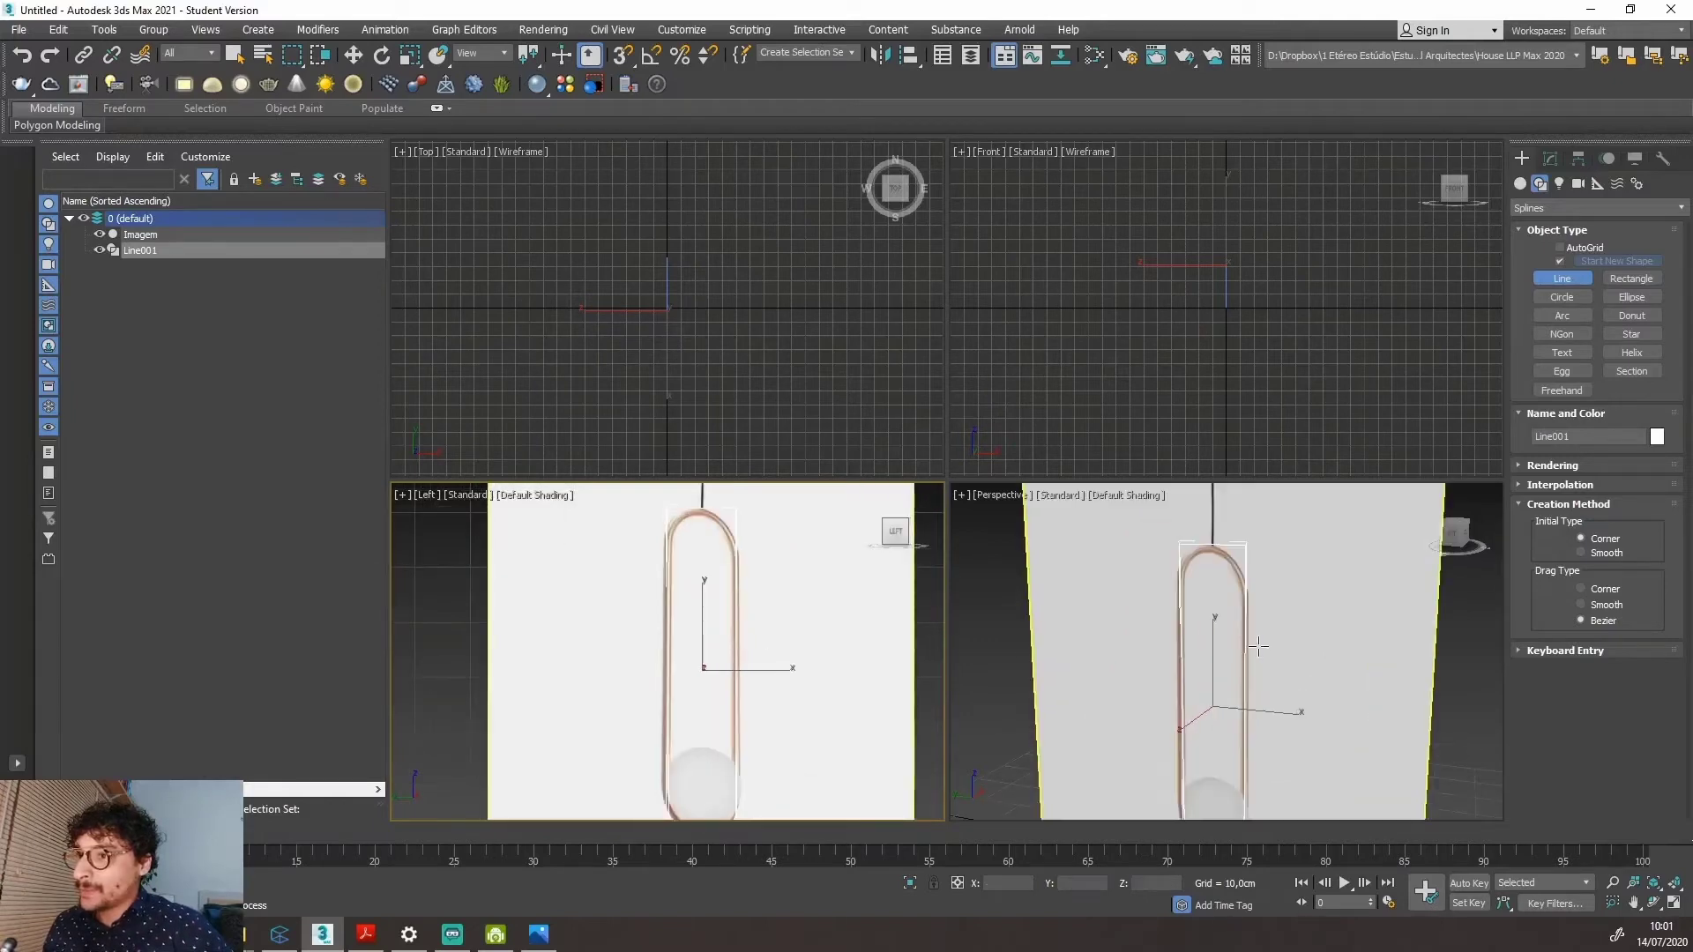
scroll(1258, 647, down, 3)
scroll(1259, 647, up, 3)
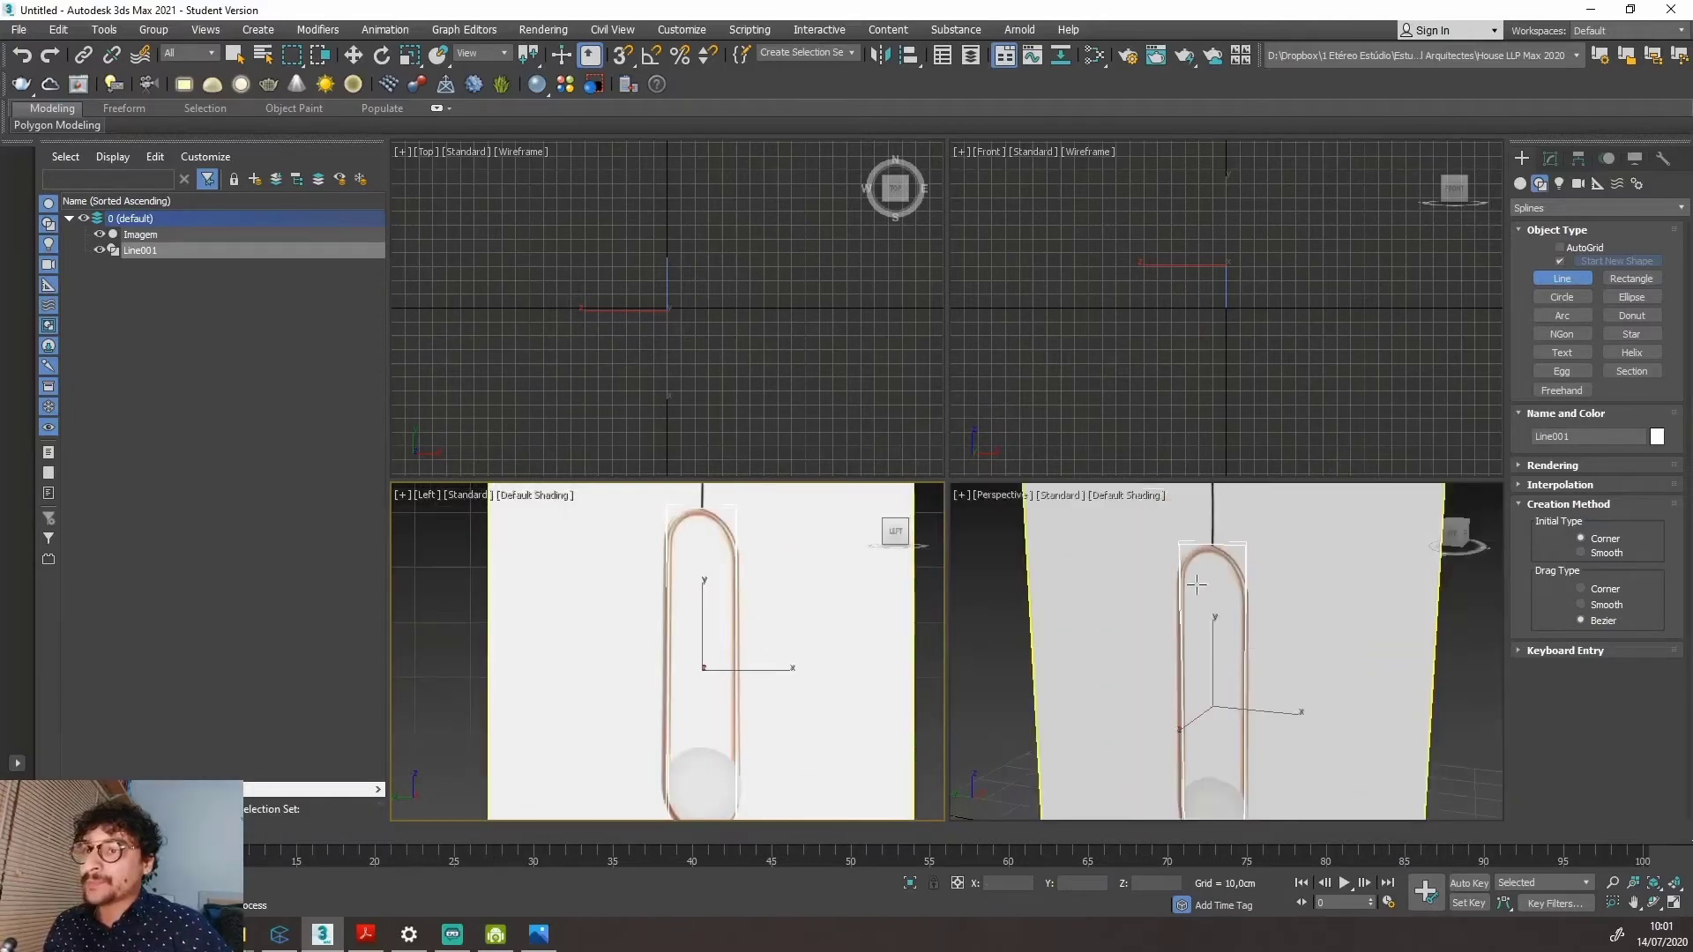
scroll(719, 565, down, 3)
scroll(721, 550, up, 3)
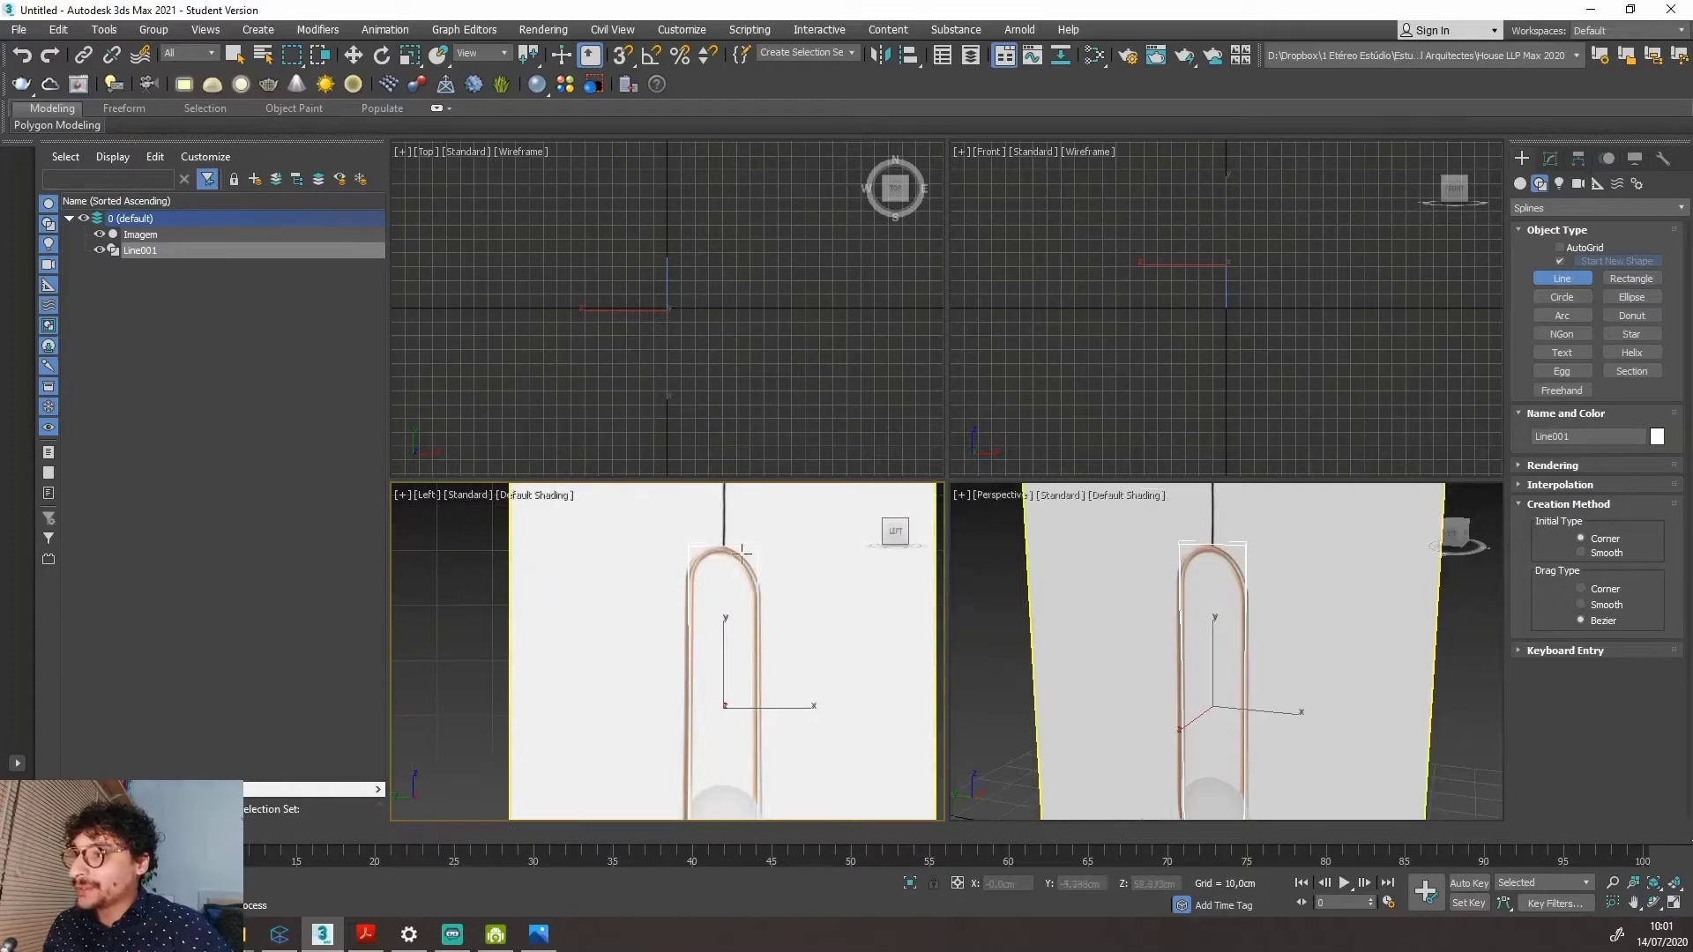
Start vertex-level editing of the rectangular Line001 spline, whose corners need rounding to follow the lamp's frame.
scroll(745, 560, down, 3)
scroll(758, 565, up, 3)
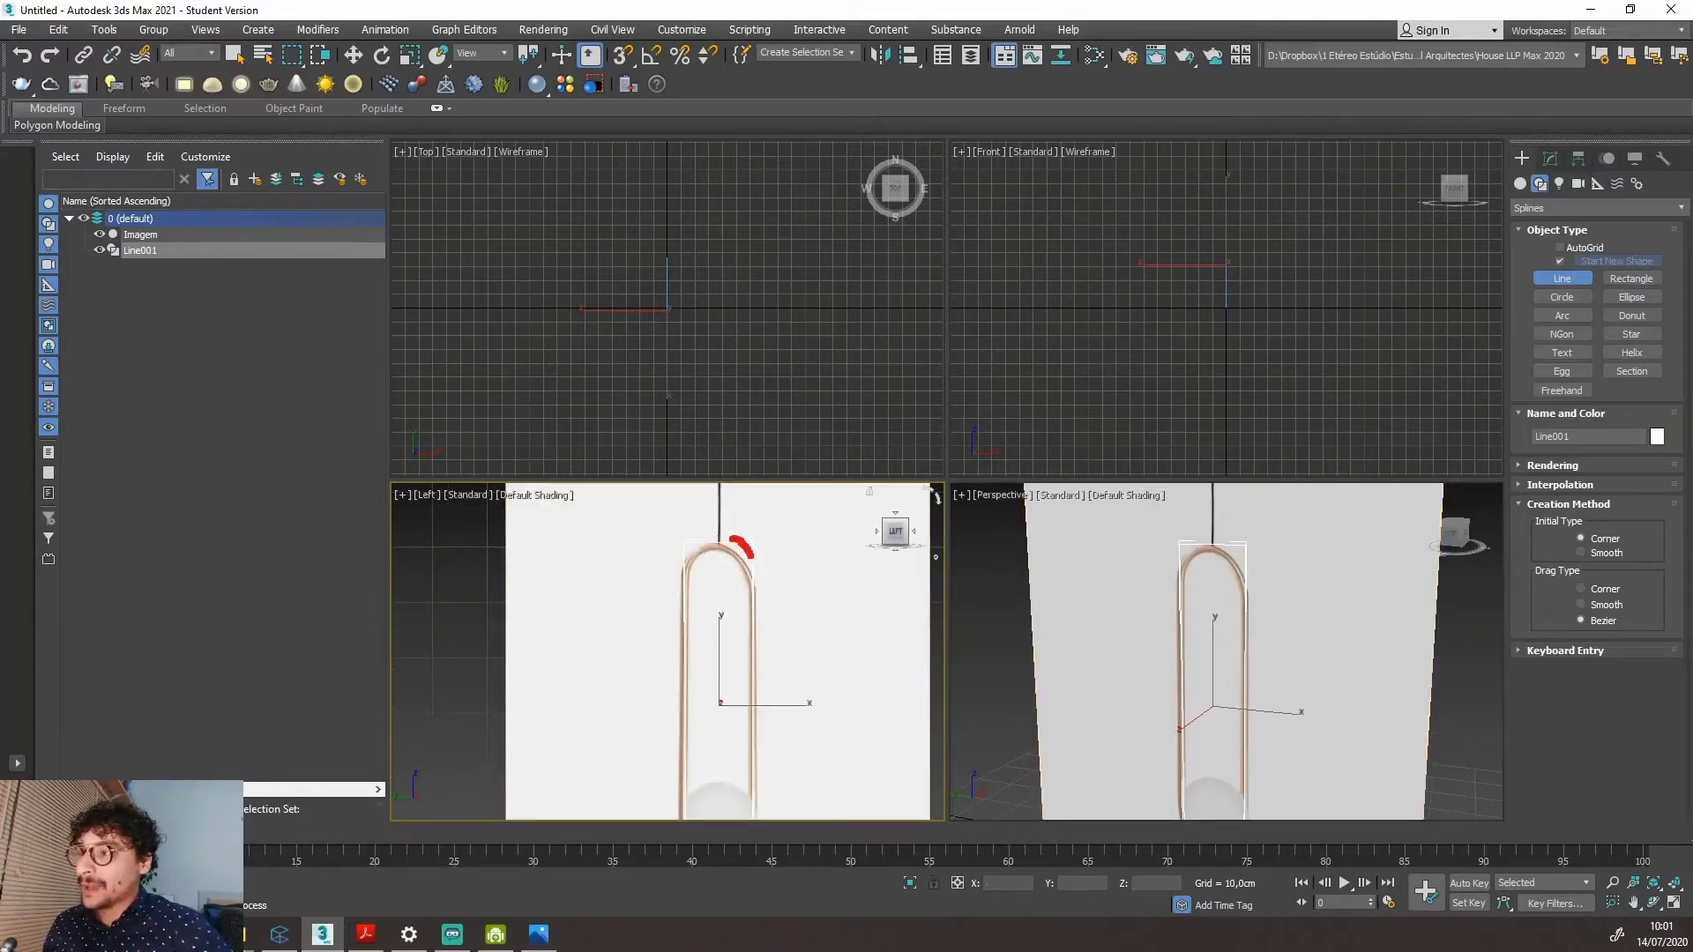
drag(716, 541, 676, 575)
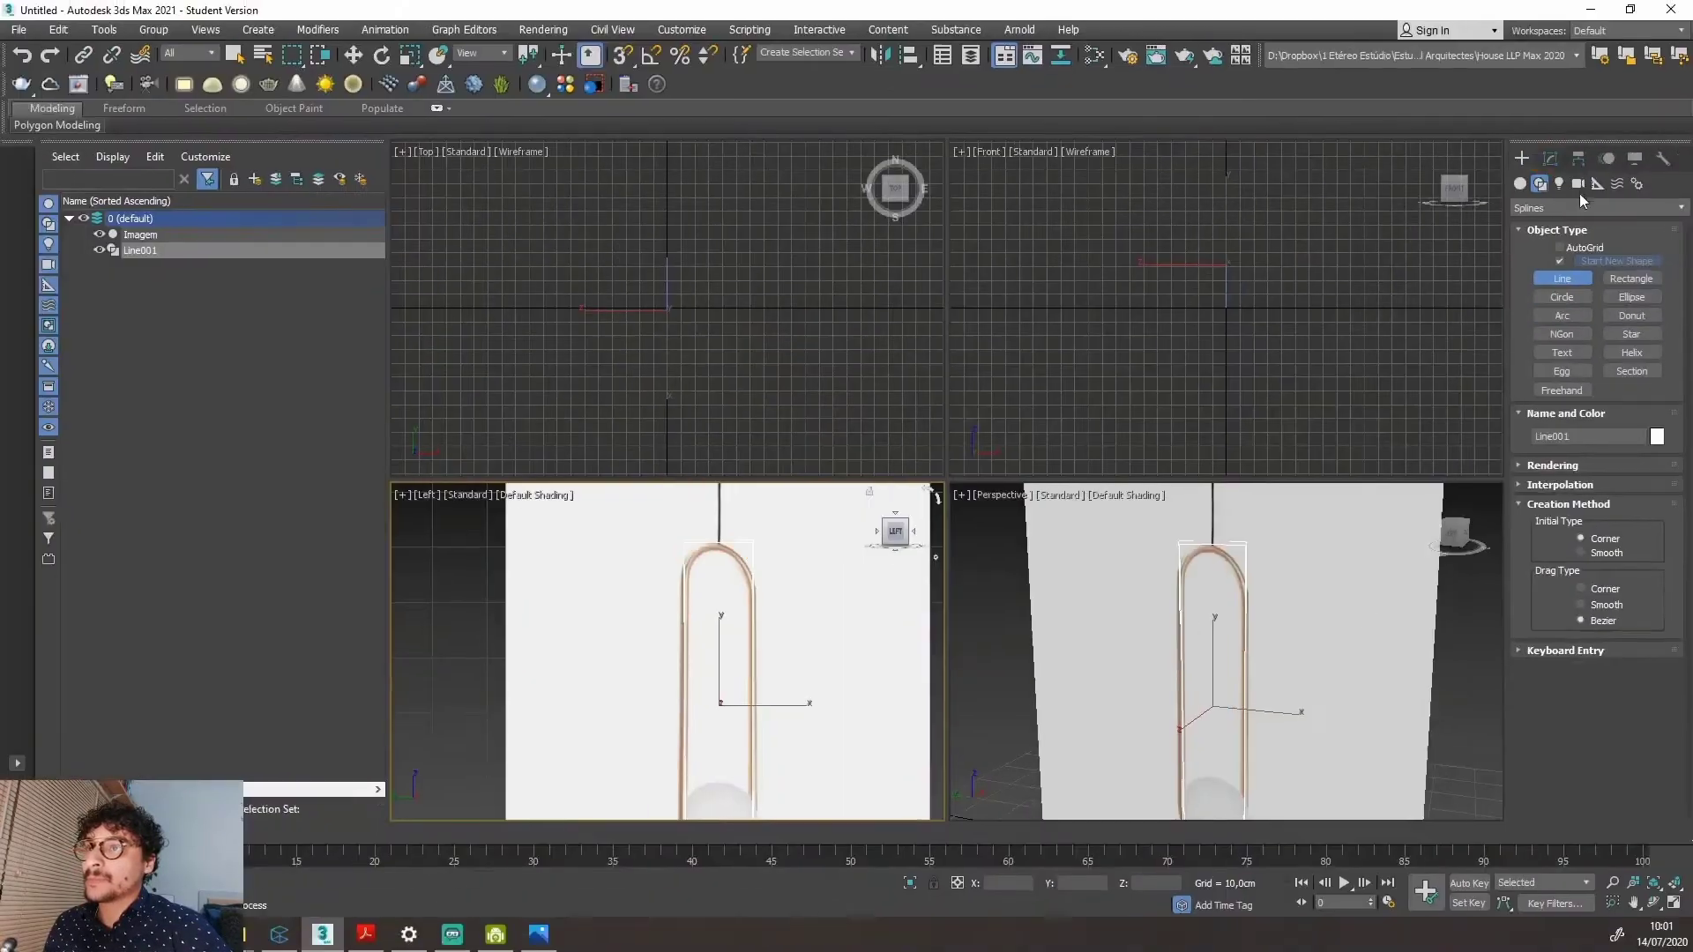
click(1408, 125)
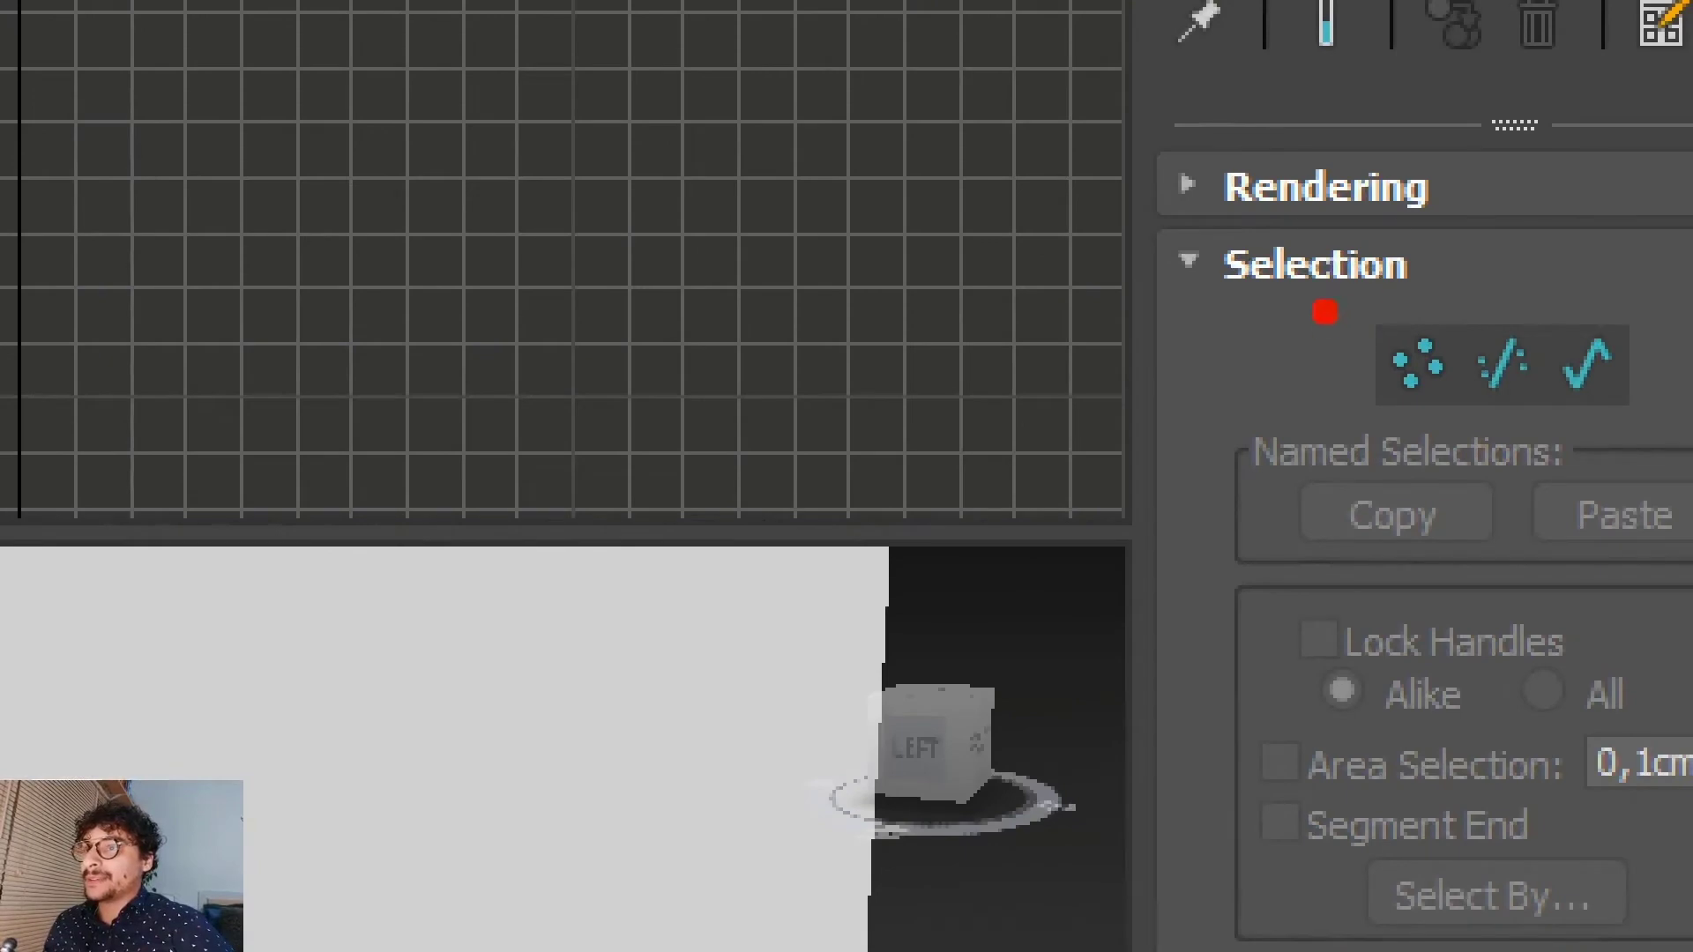
mouse_move(1350, 397)
mouse_down()
mouse_move(1483, 331)
mouse_move(1388, 319)
mouse_up()
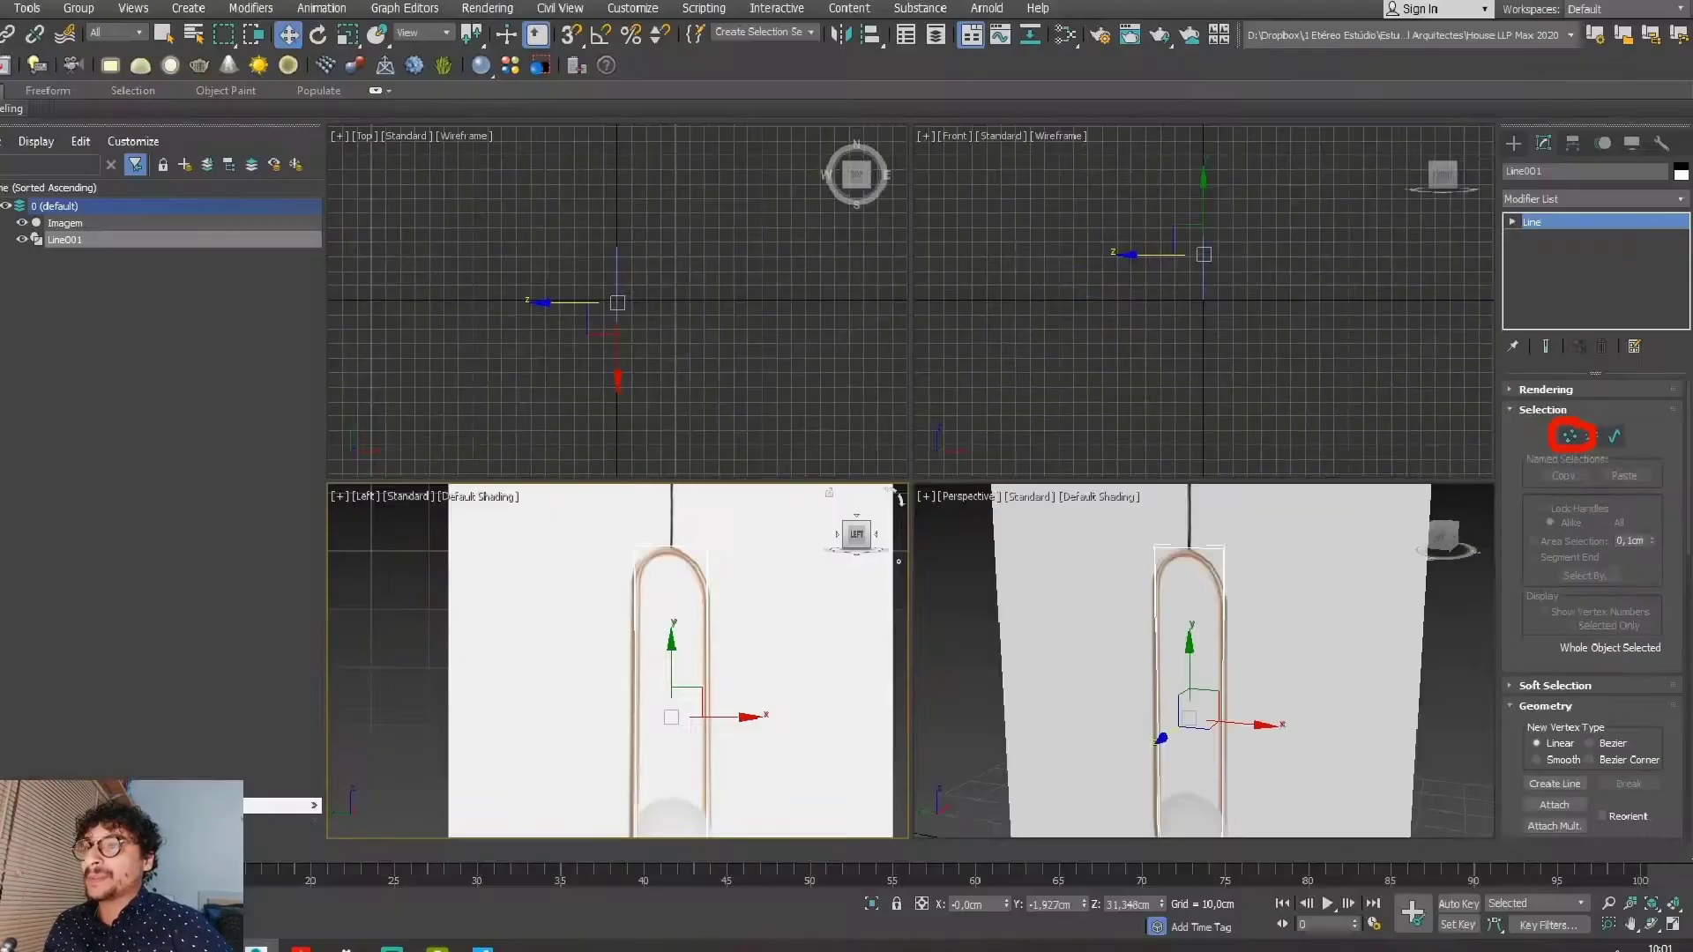
click(1400, 370)
Select the rectangular spline's corner vertices one after another in the Left viewport to identify the editable points.
scroll(757, 561, down, 2)
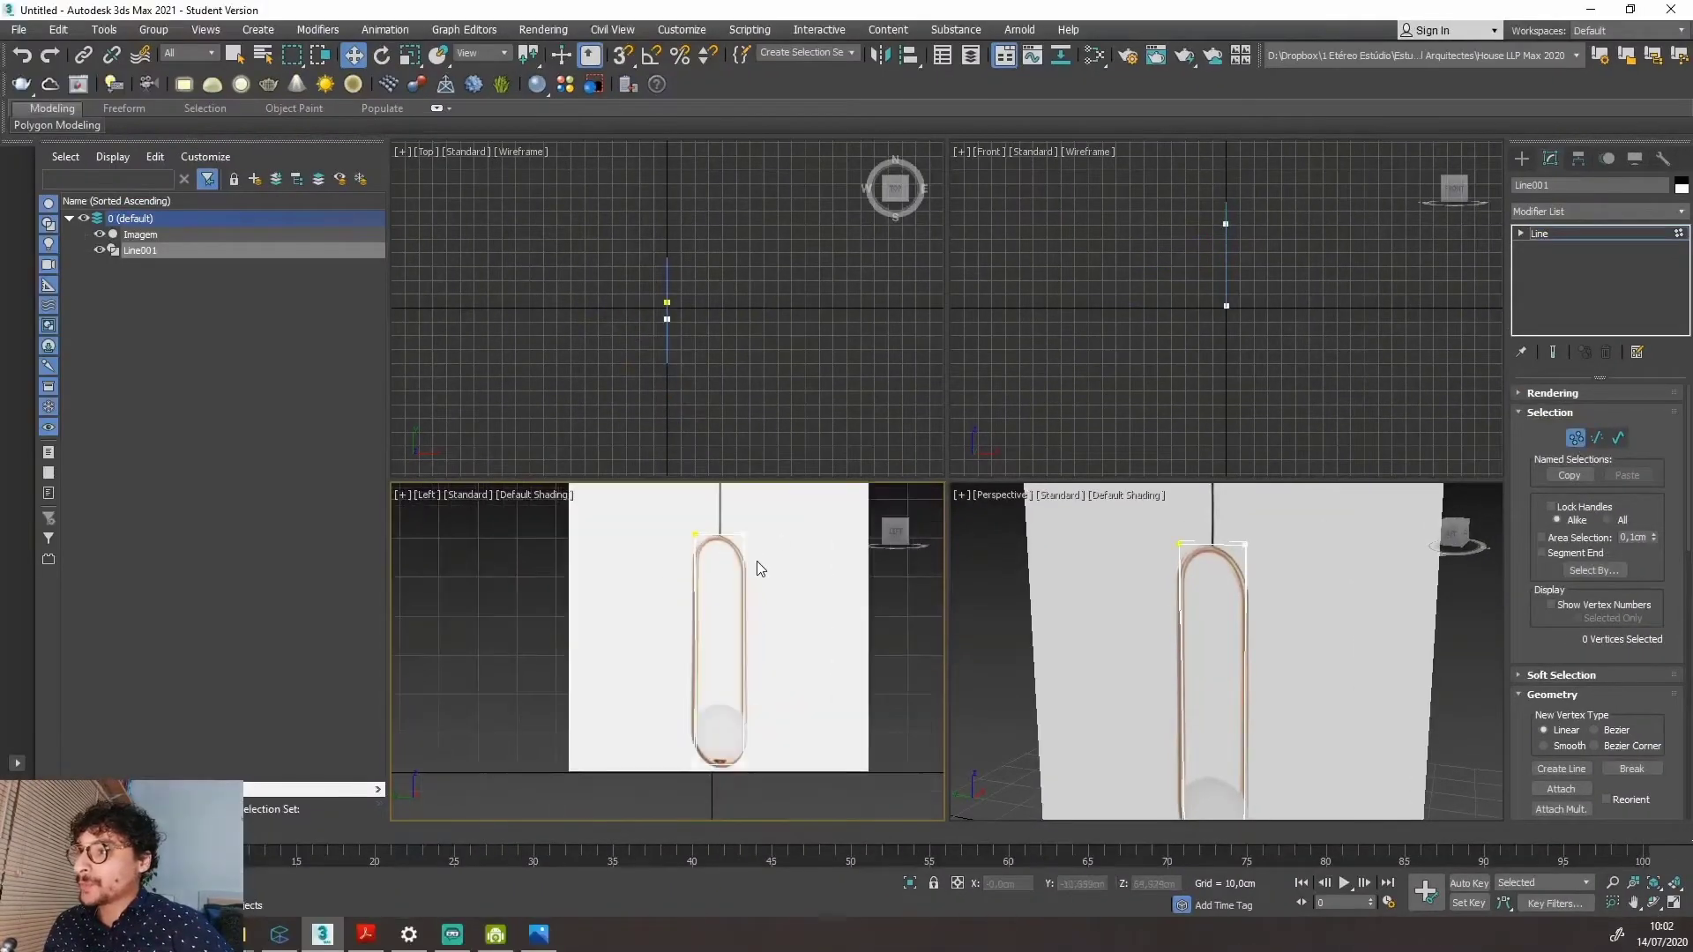
click(744, 535)
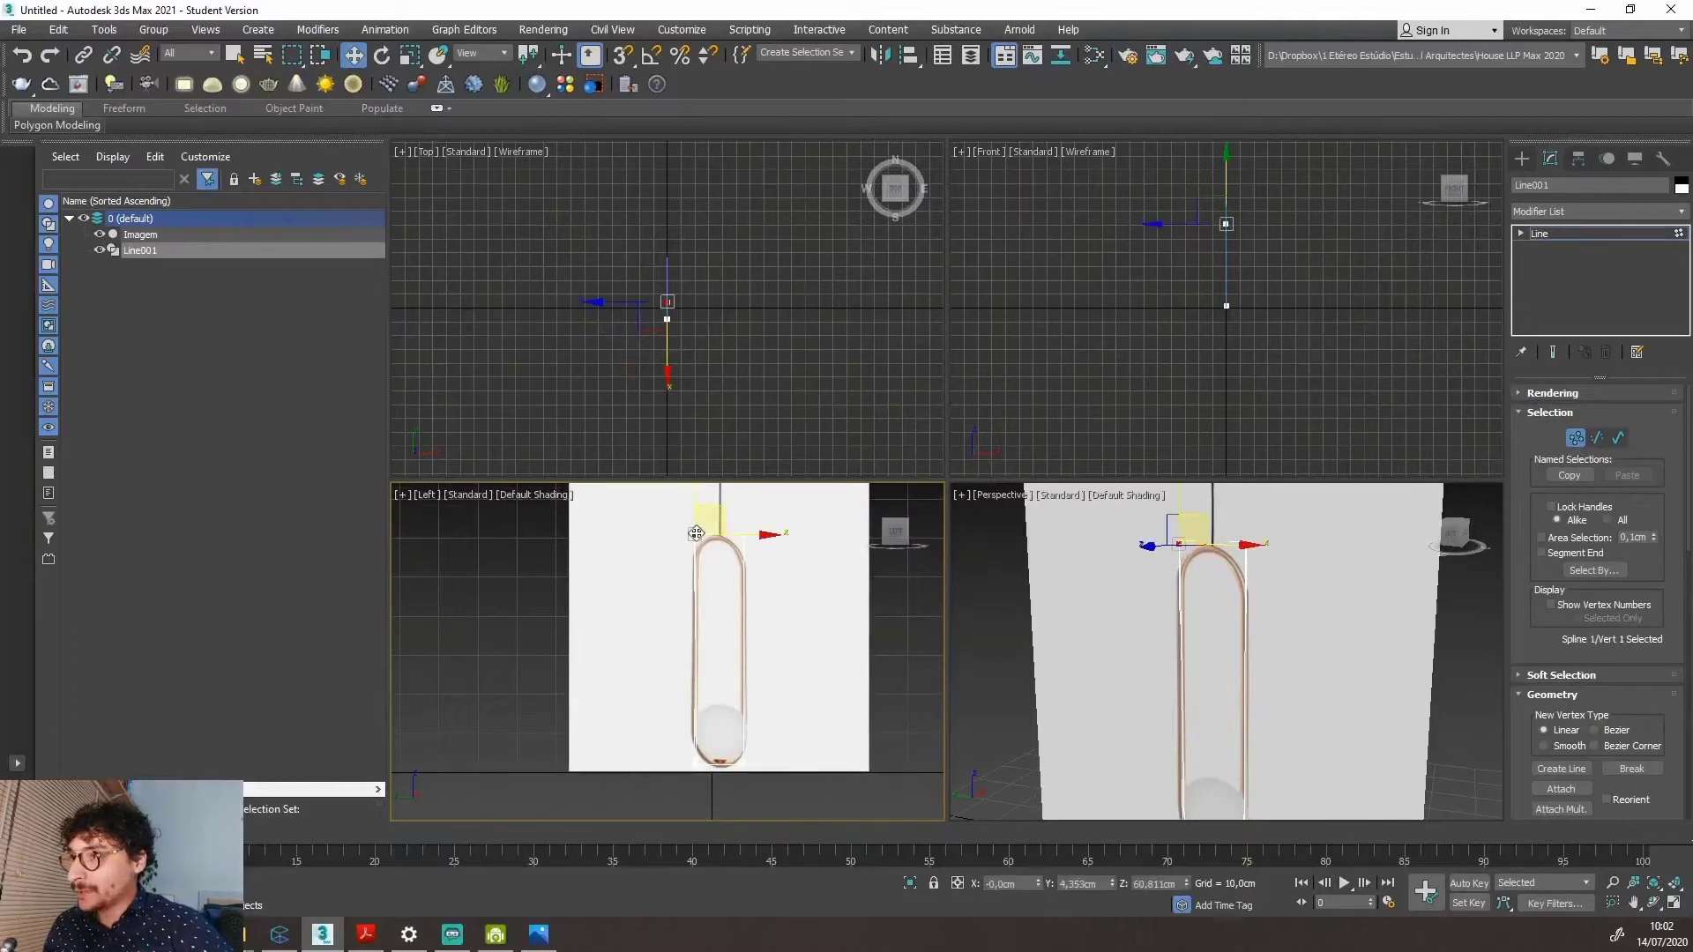
click(748, 760)
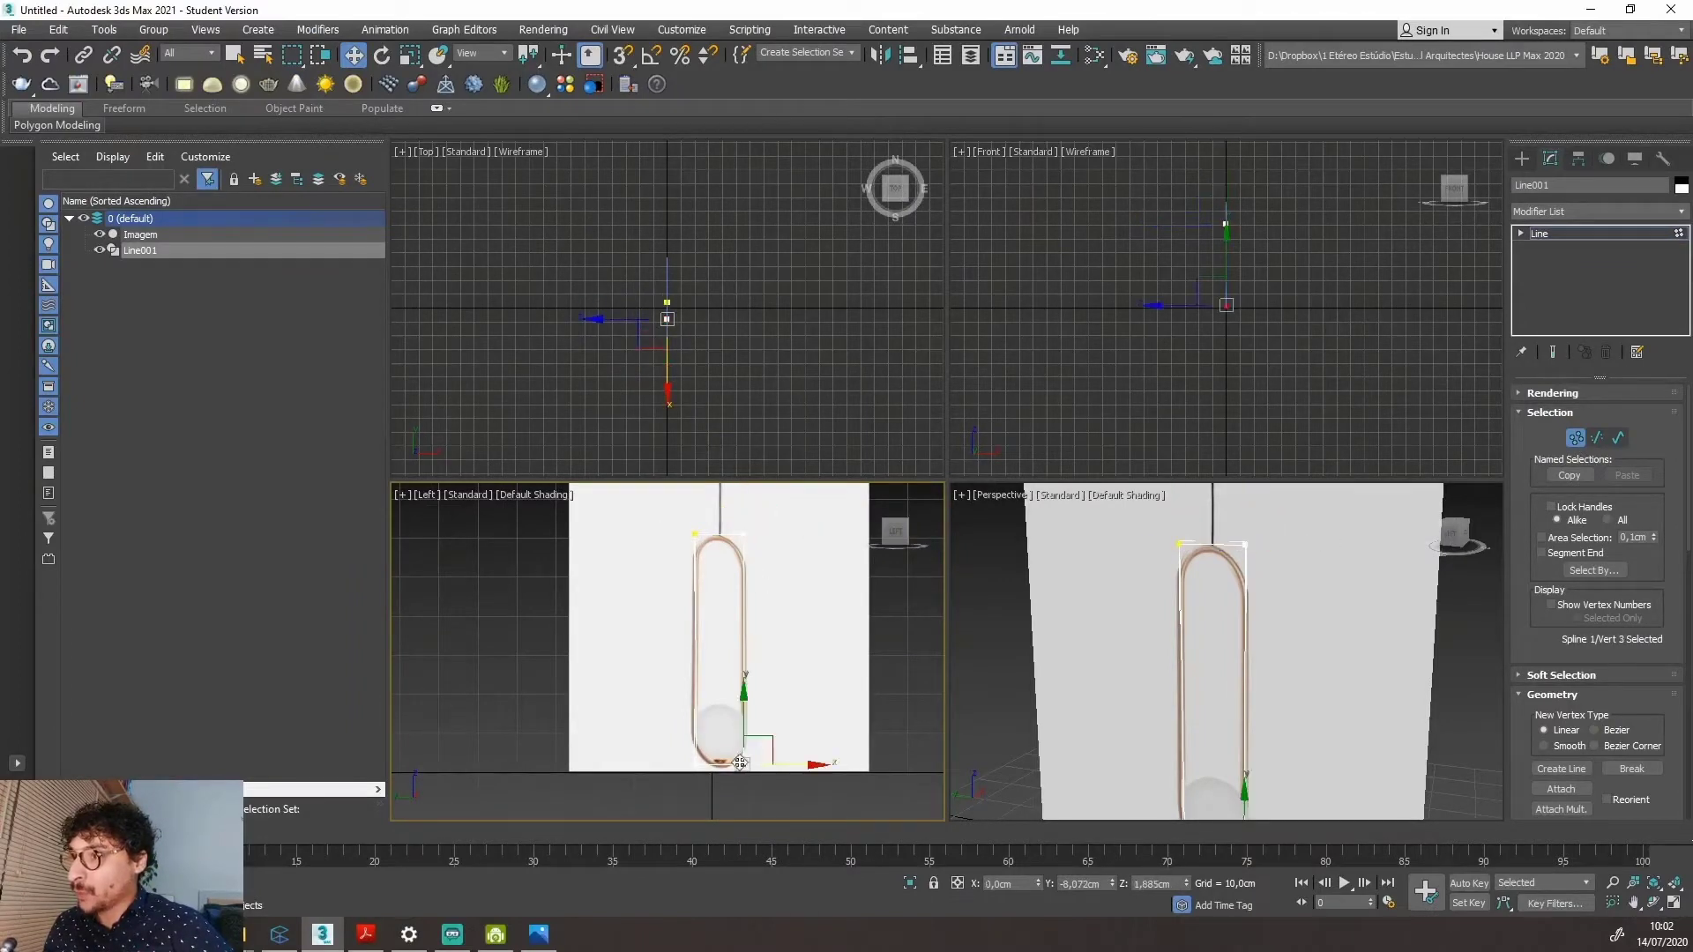
click(697, 764)
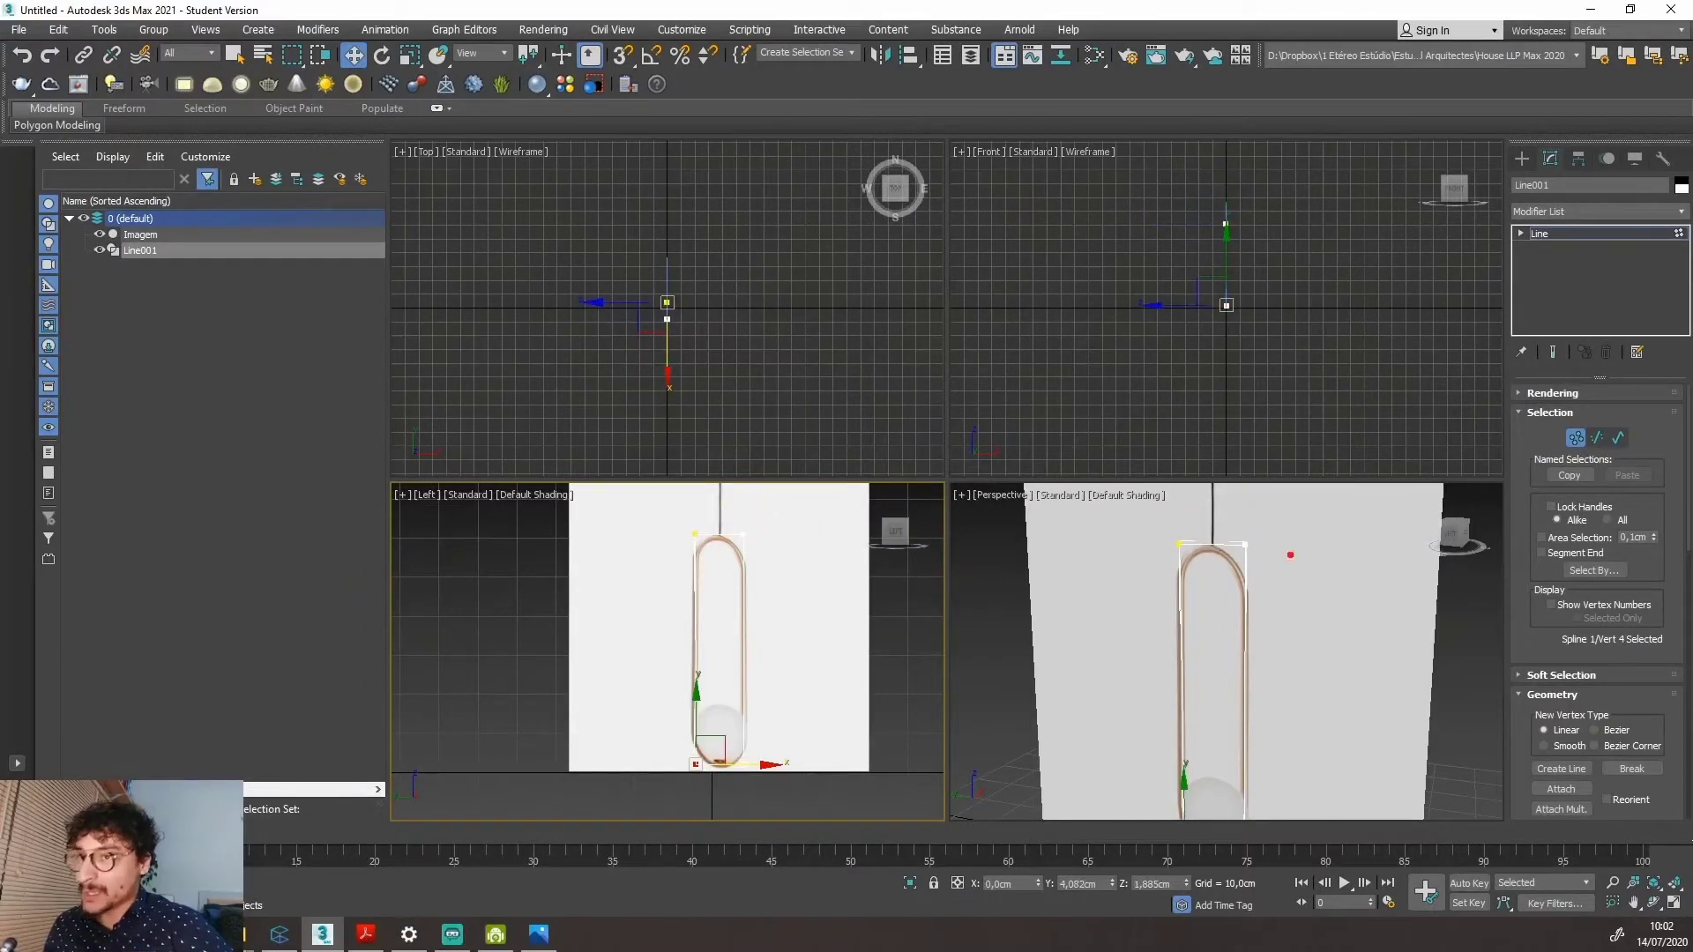
mouse_move(1565, 424)
mouse_down()
mouse_move(1515, 719)
mouse_move(1639, 567)
mouse_up()
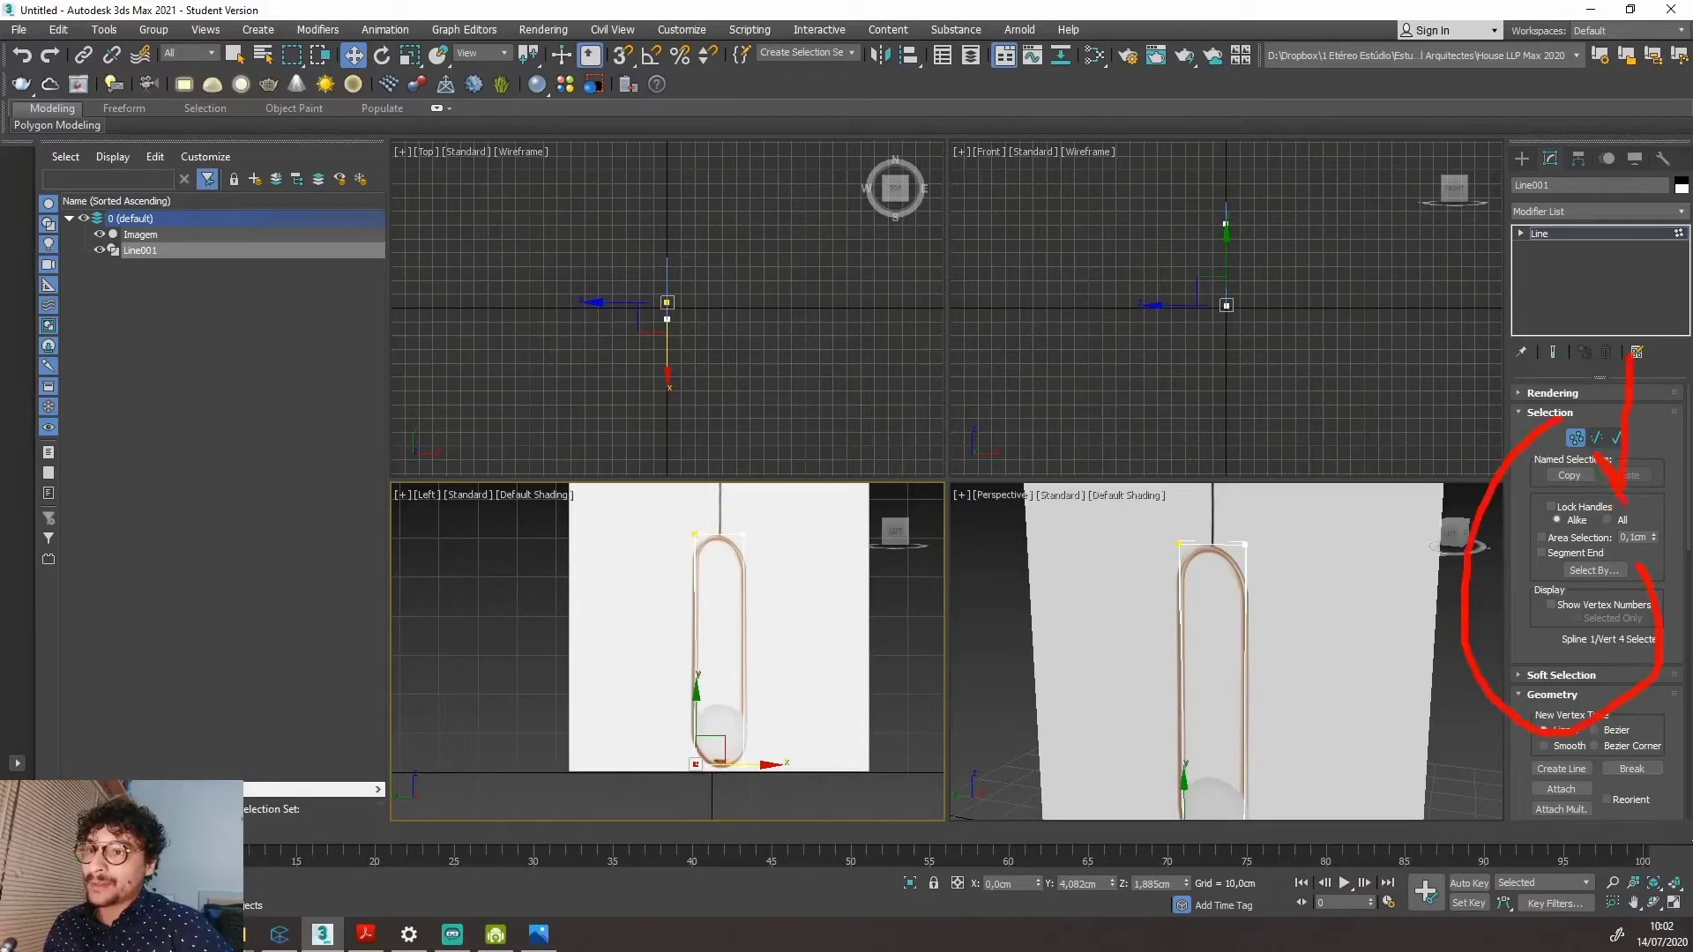
key(Escape)
Fillet the spline's two upper corners in the Left viewport so they meet and follow the frame's rounded top.
scroll(1674, 530, down, 10)
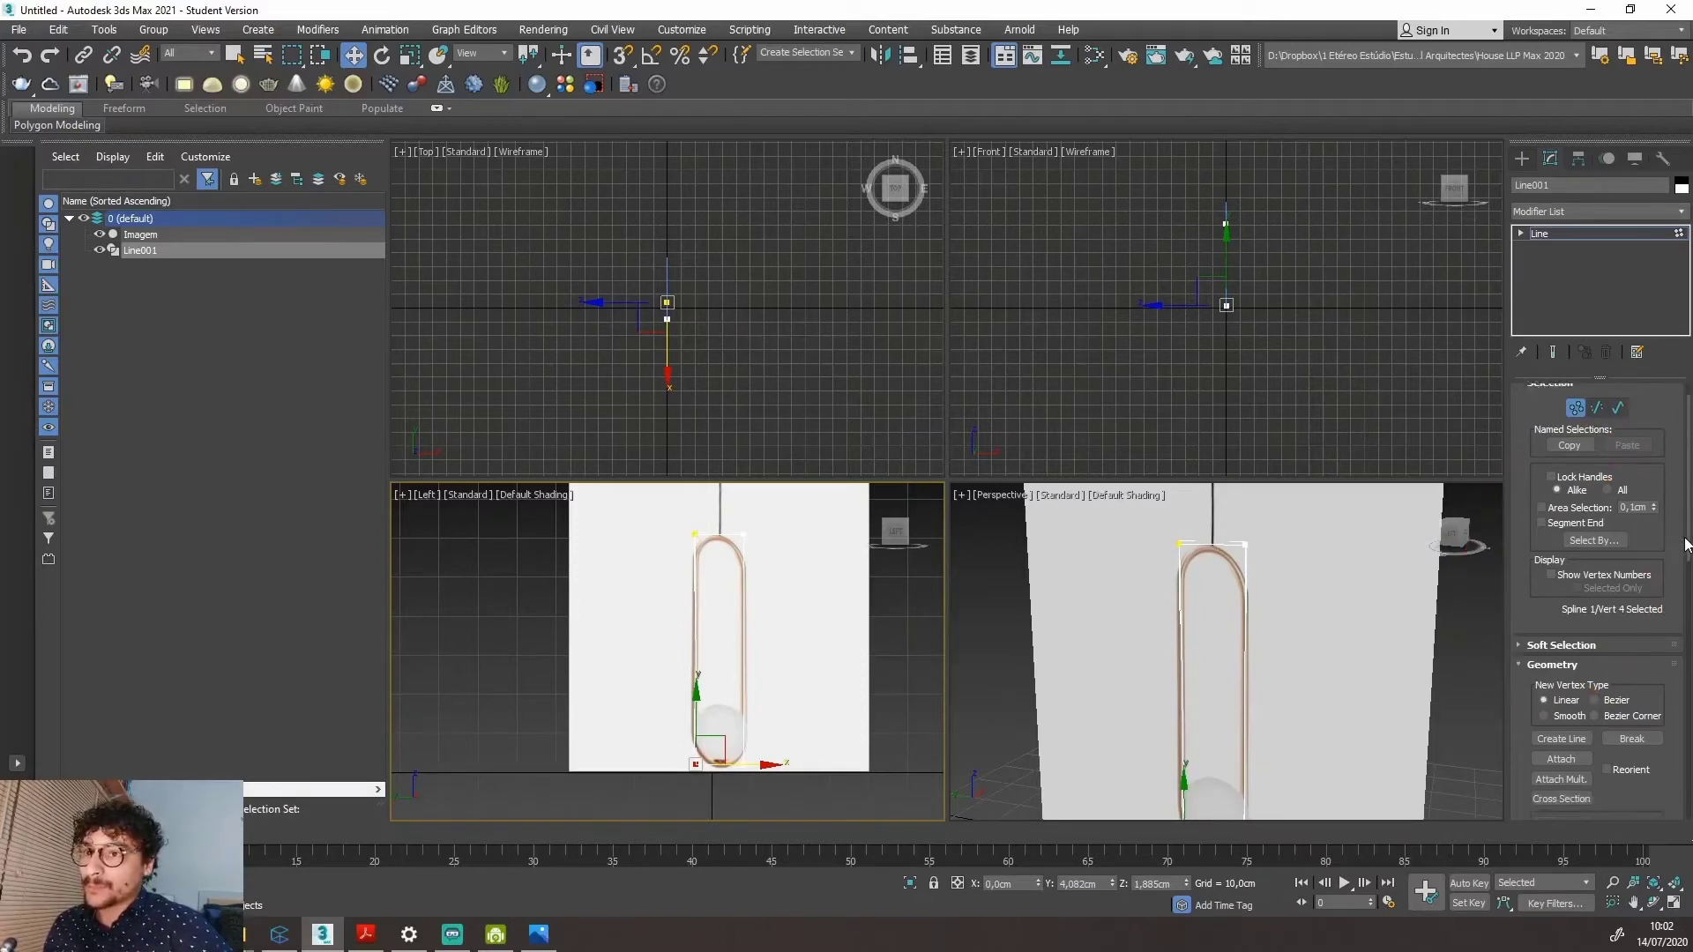
scroll(1578, 573, down, 1)
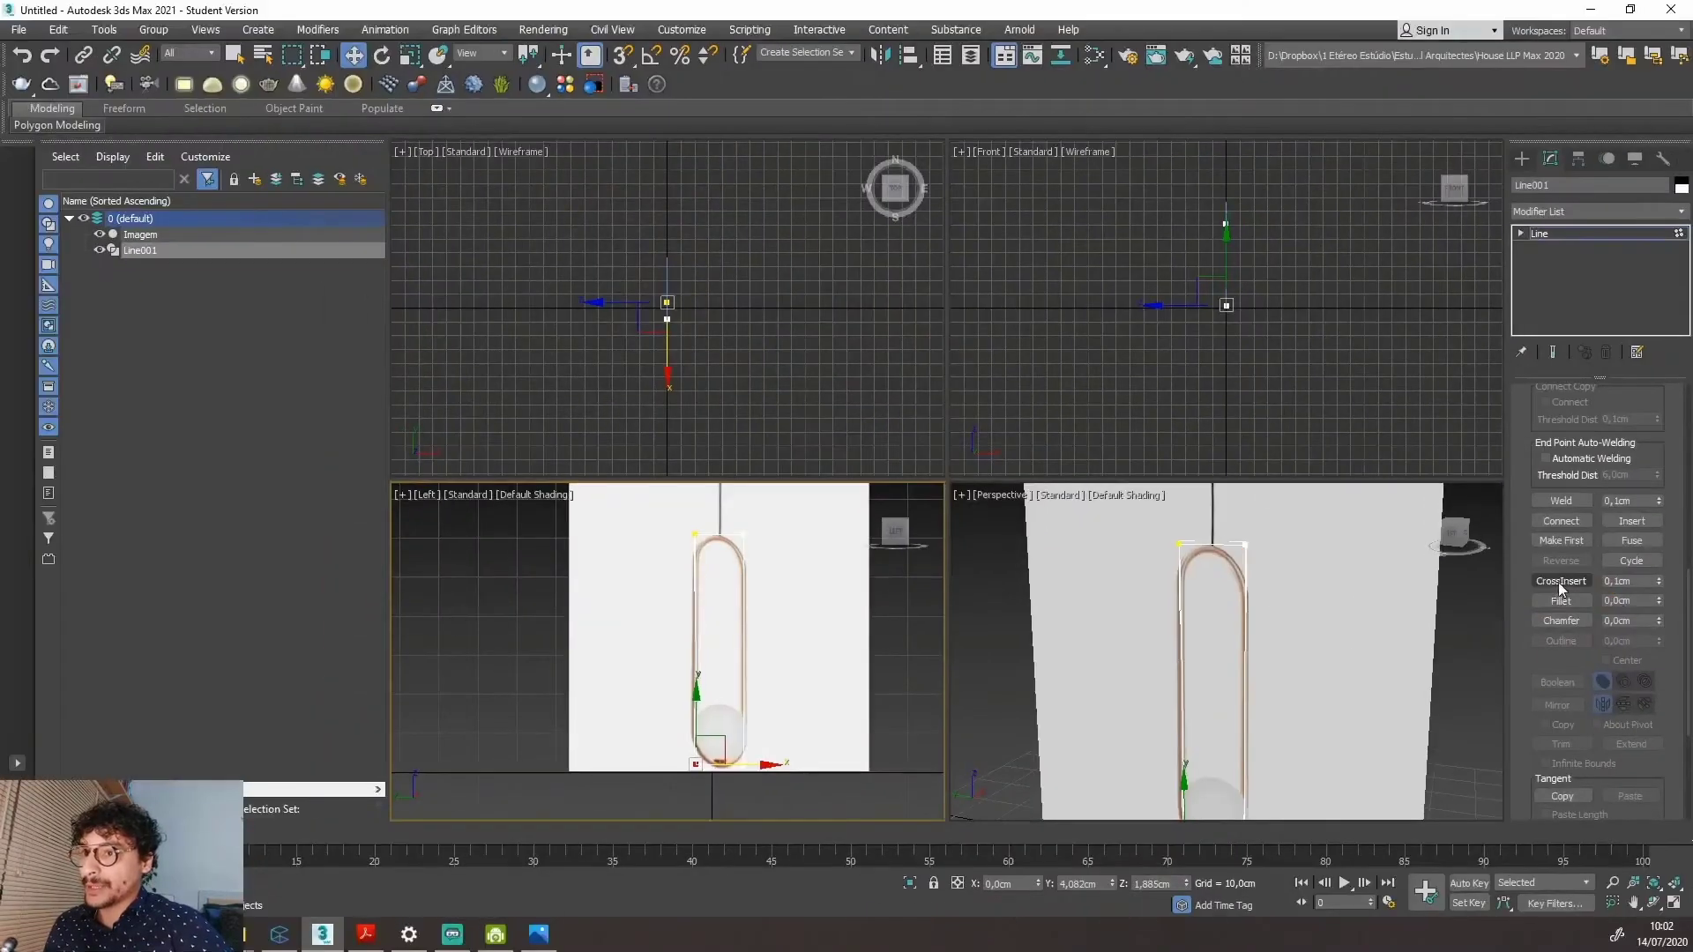
click(1561, 601)
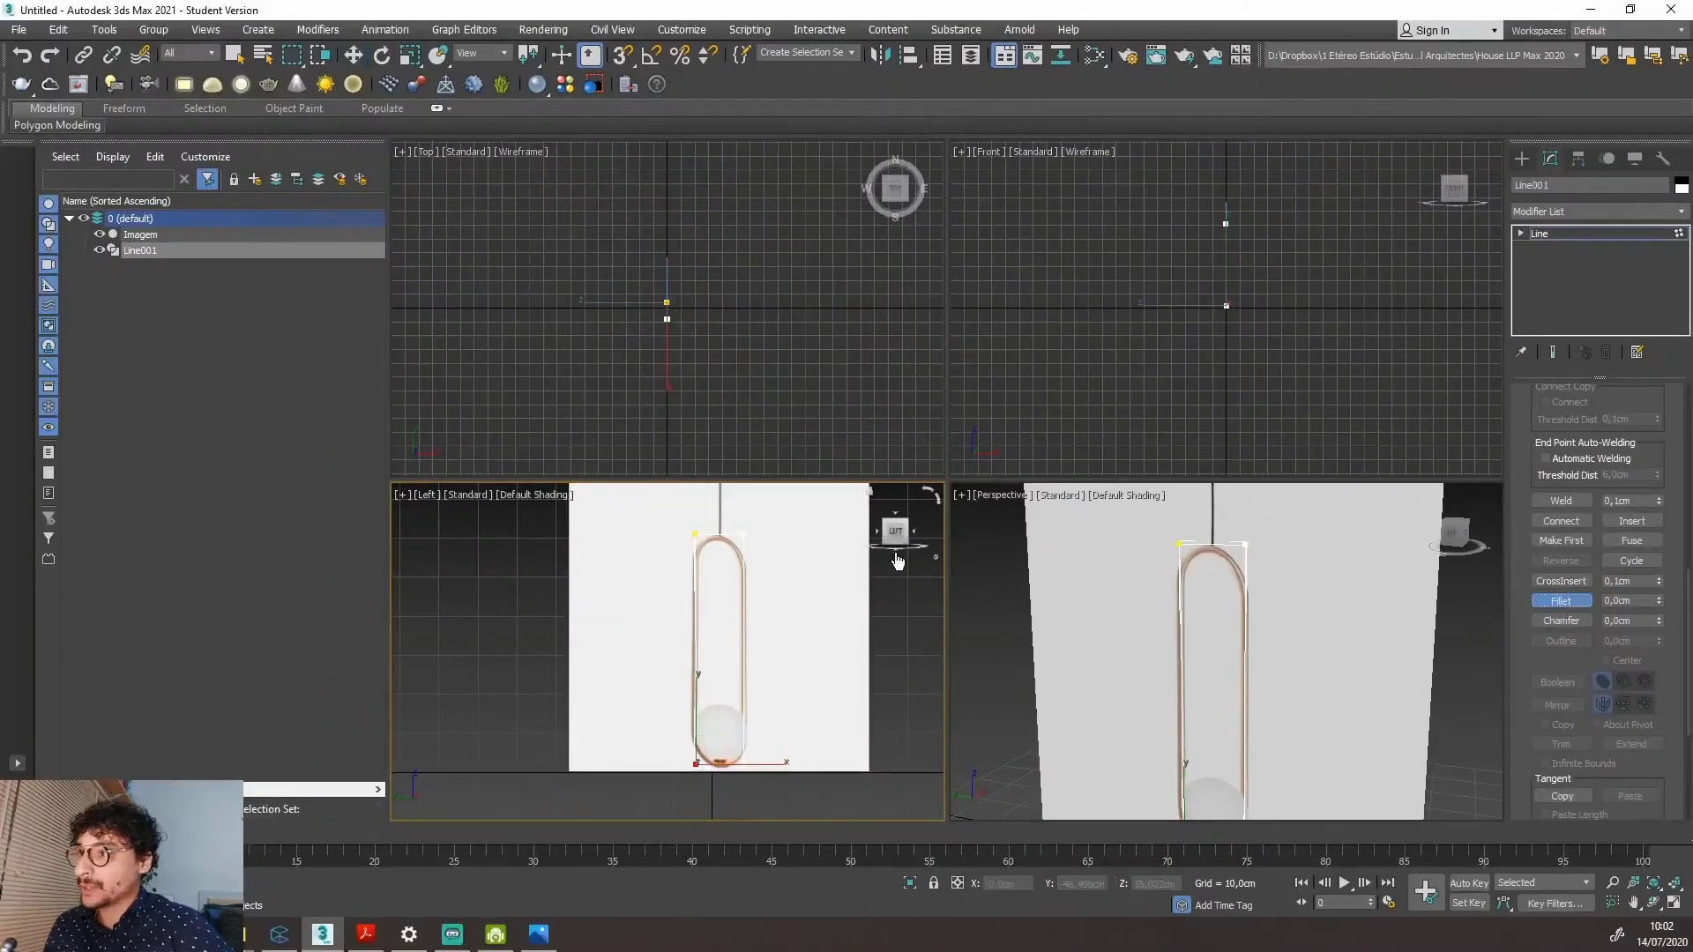
scroll(730, 534, up, 6)
scroll(756, 602, down, 3)
scroll(764, 585, up, 3)
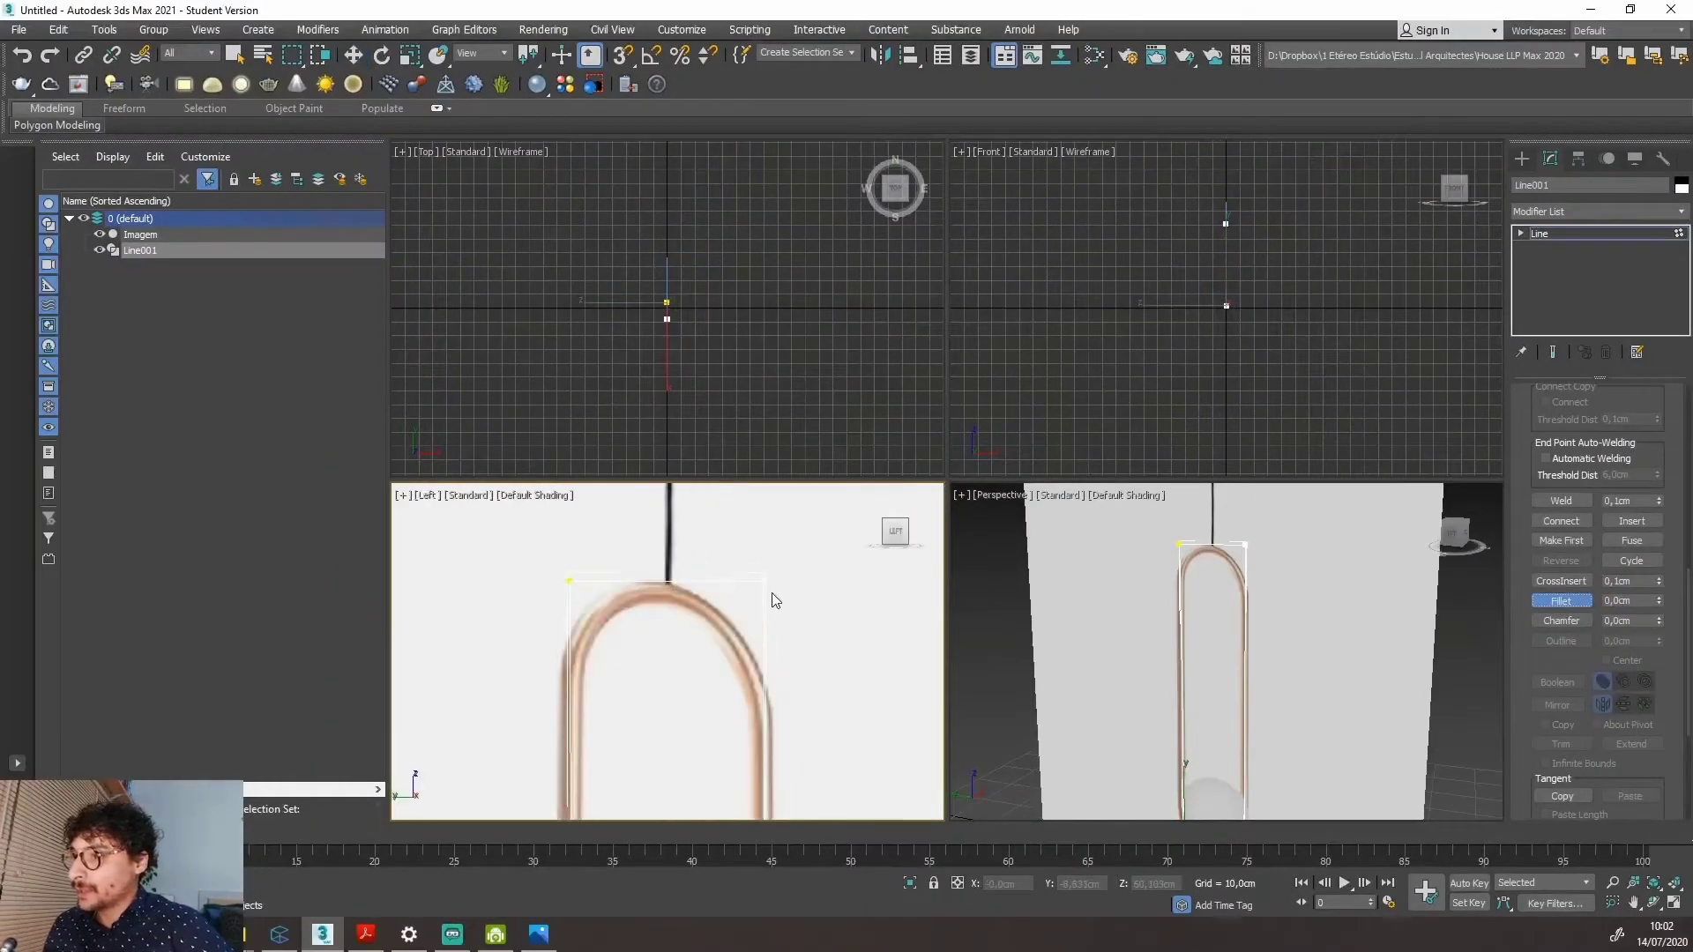
scroll(771, 593, down, 3)
scroll(772, 593, up, 3)
drag(765, 579, 838, 484)
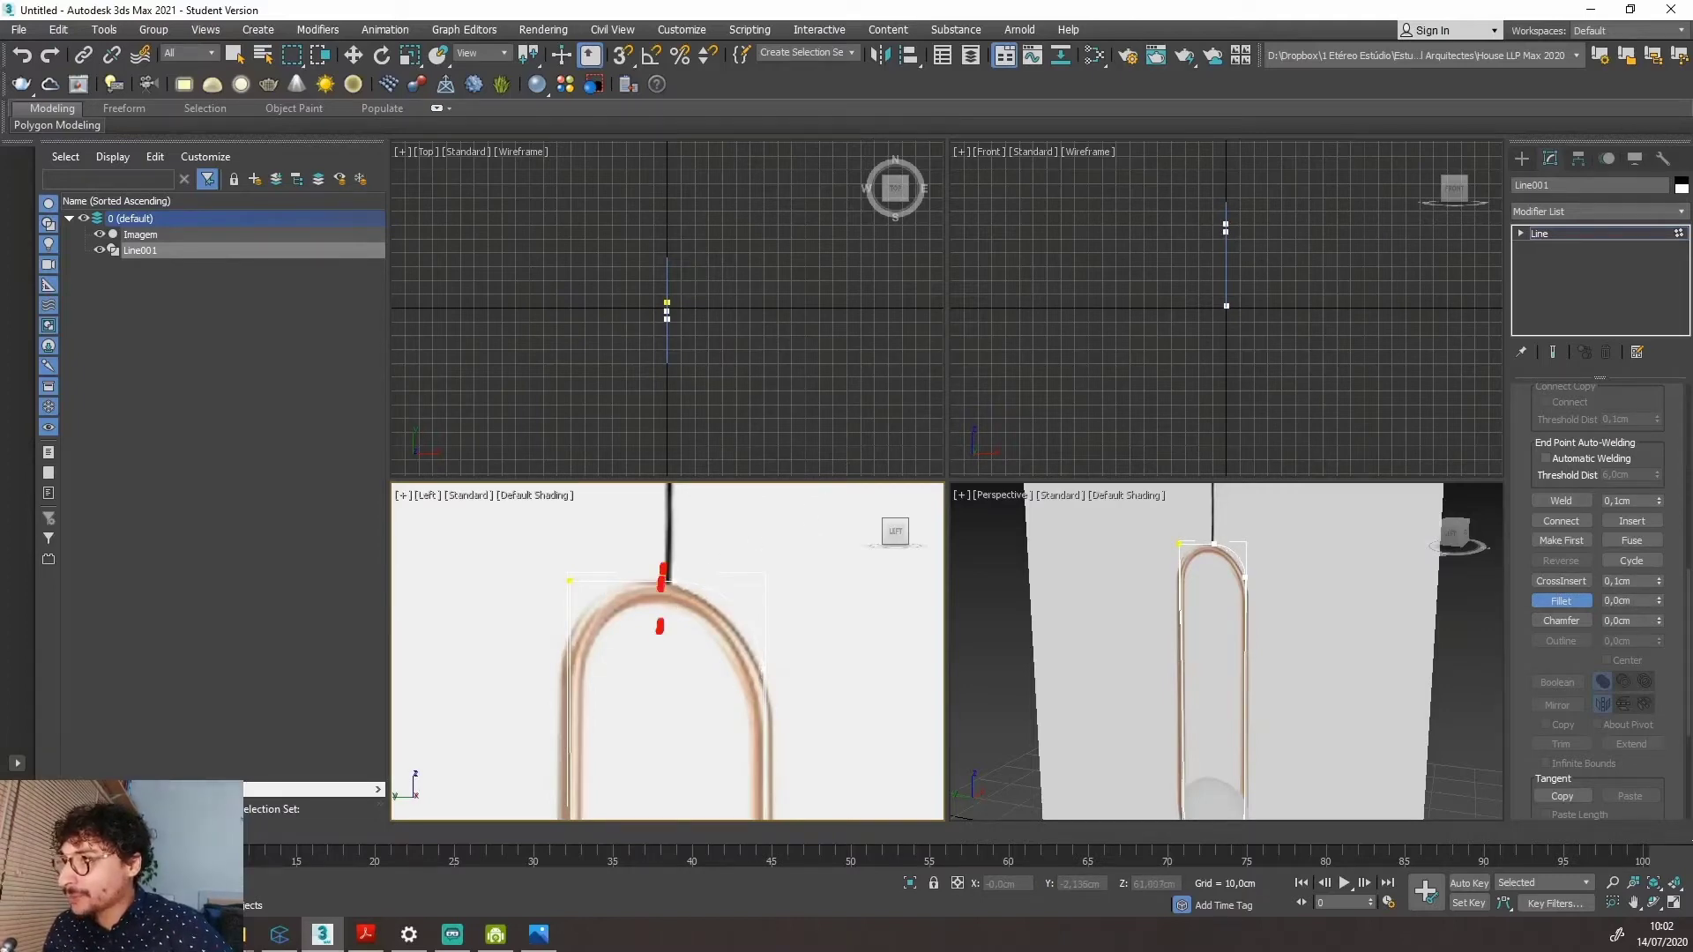
drag(562, 574, 764, 597)
key(Escape)
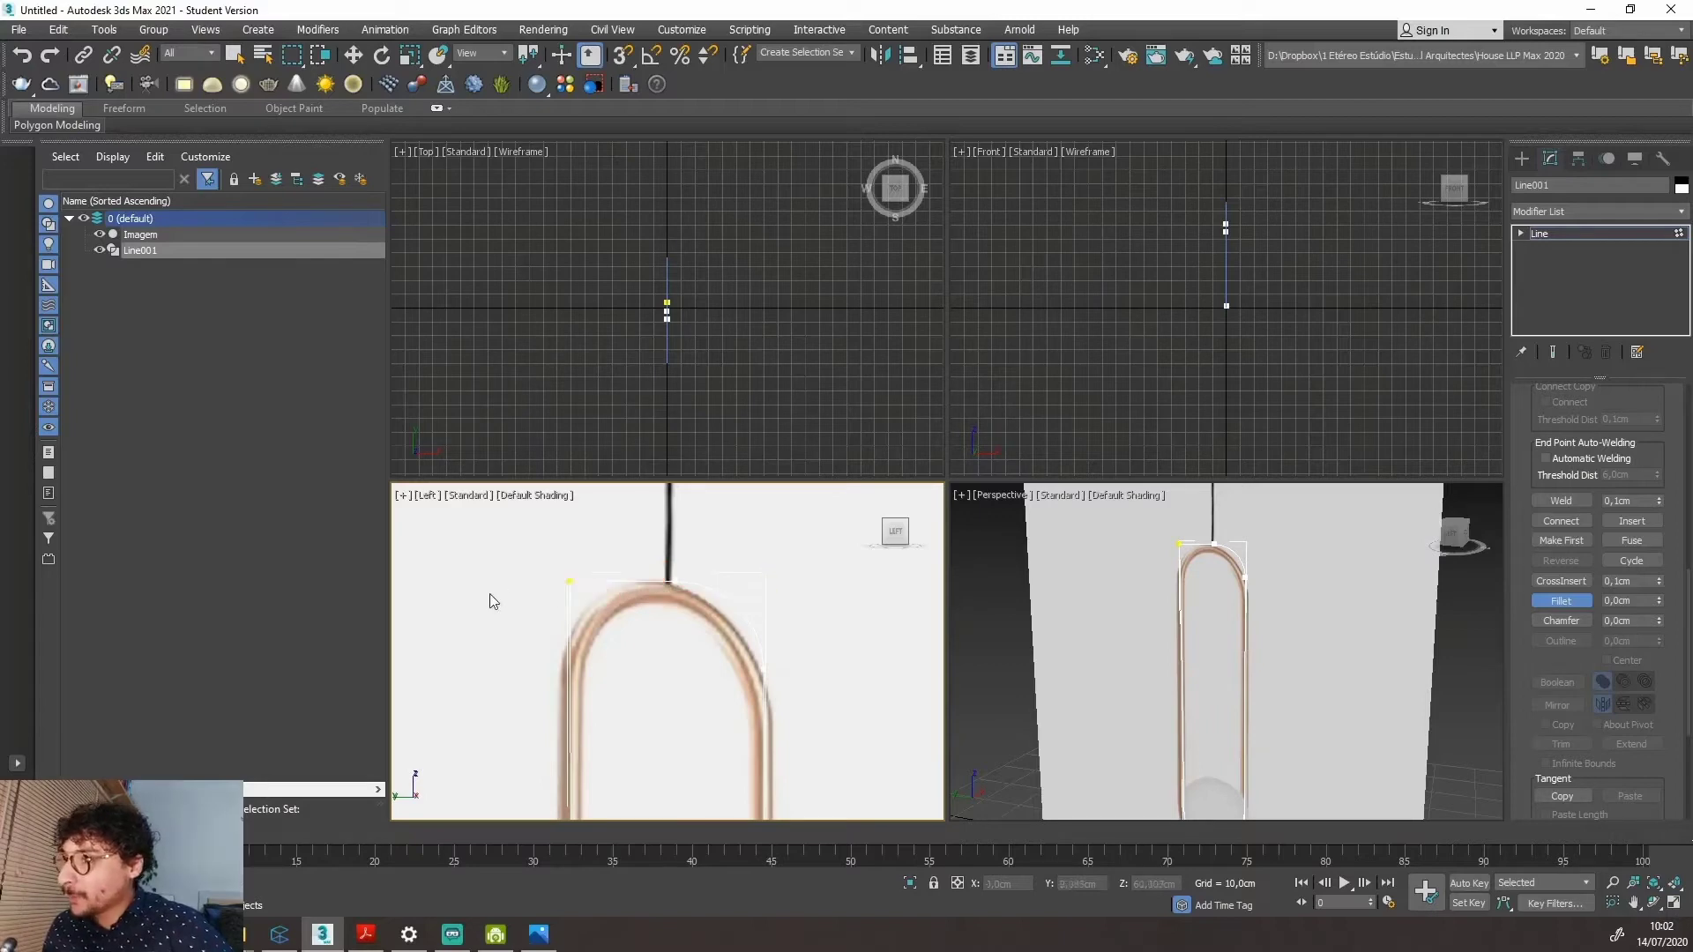
drag(575, 582, 558, 484)
Fillet the spline's two lower corners to follow the frame's rounded bottom, undoing the first attempt and refitting both radii.
scroll(712, 595, down, 2)
scroll(712, 595, down, 2)
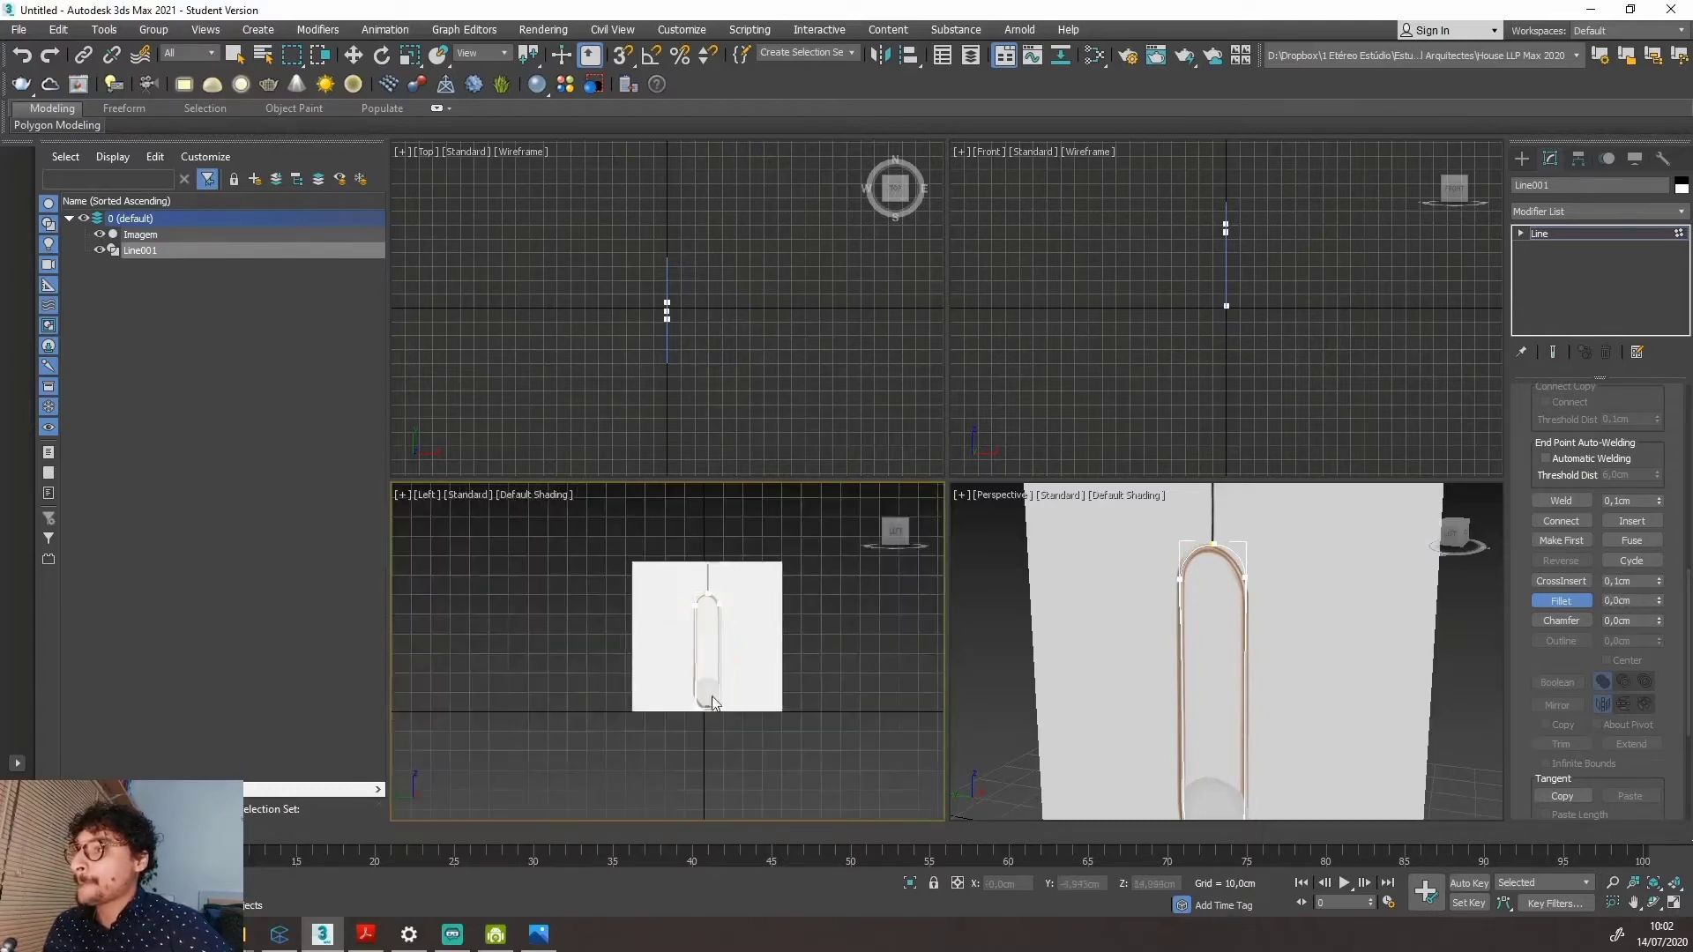
scroll(669, 737, up, 6)
drag(605, 742, 592, 648)
drag(801, 746, 802, 663)
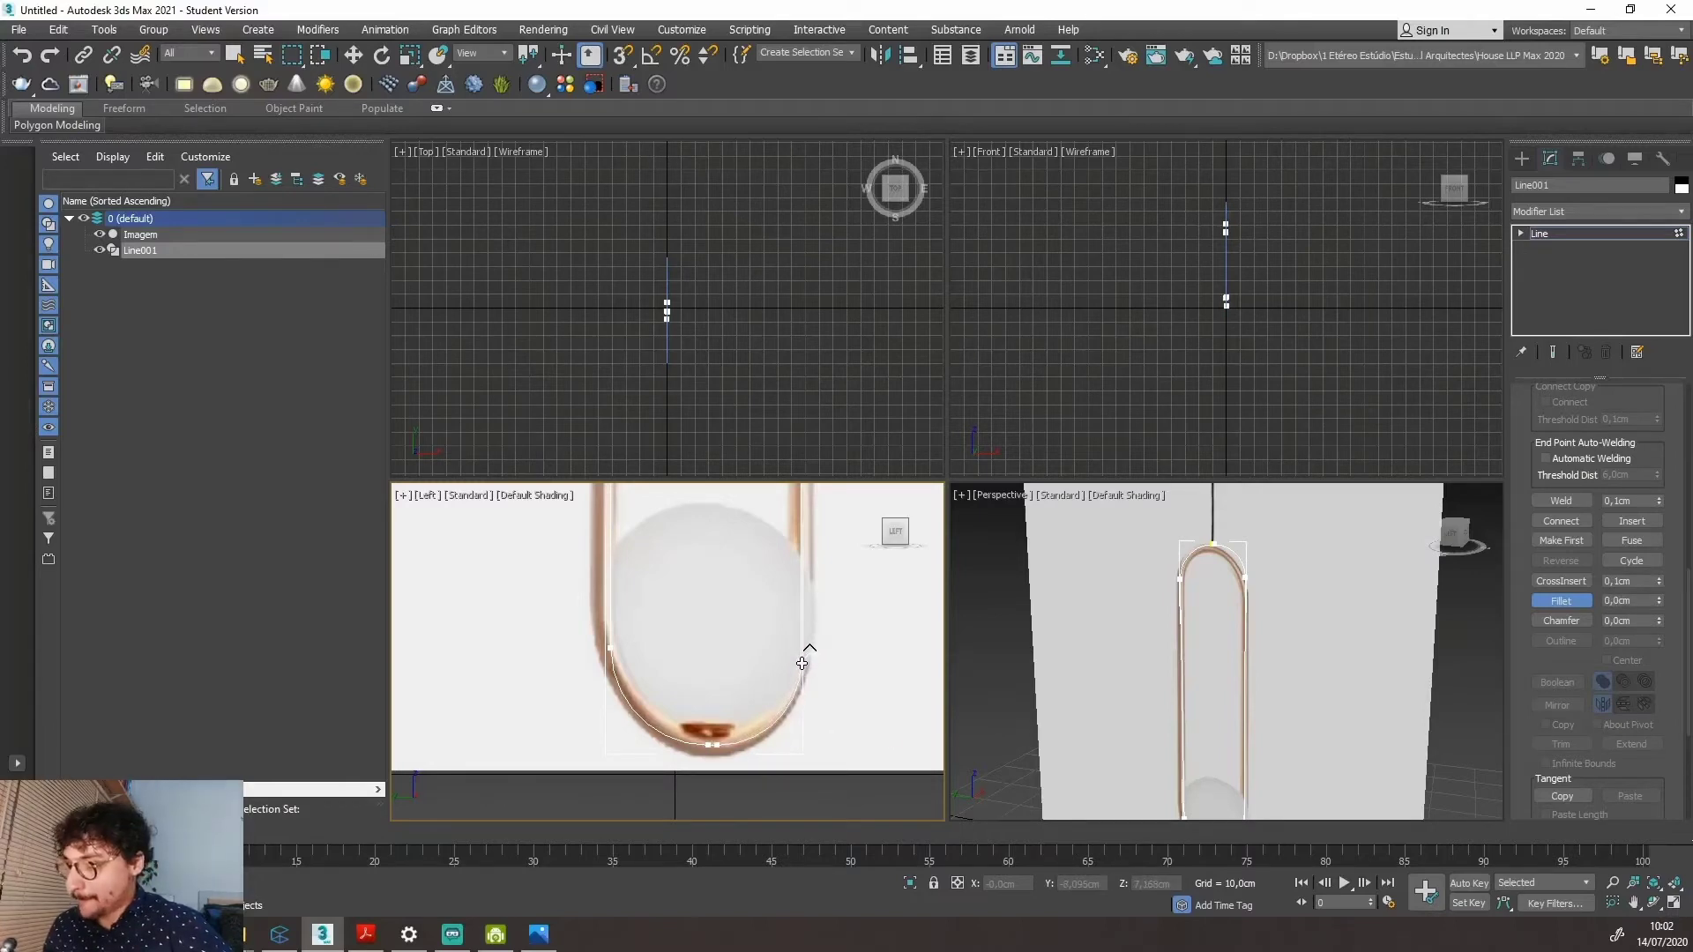
key(ctrl+z)
drag(611, 742, 620, 650)
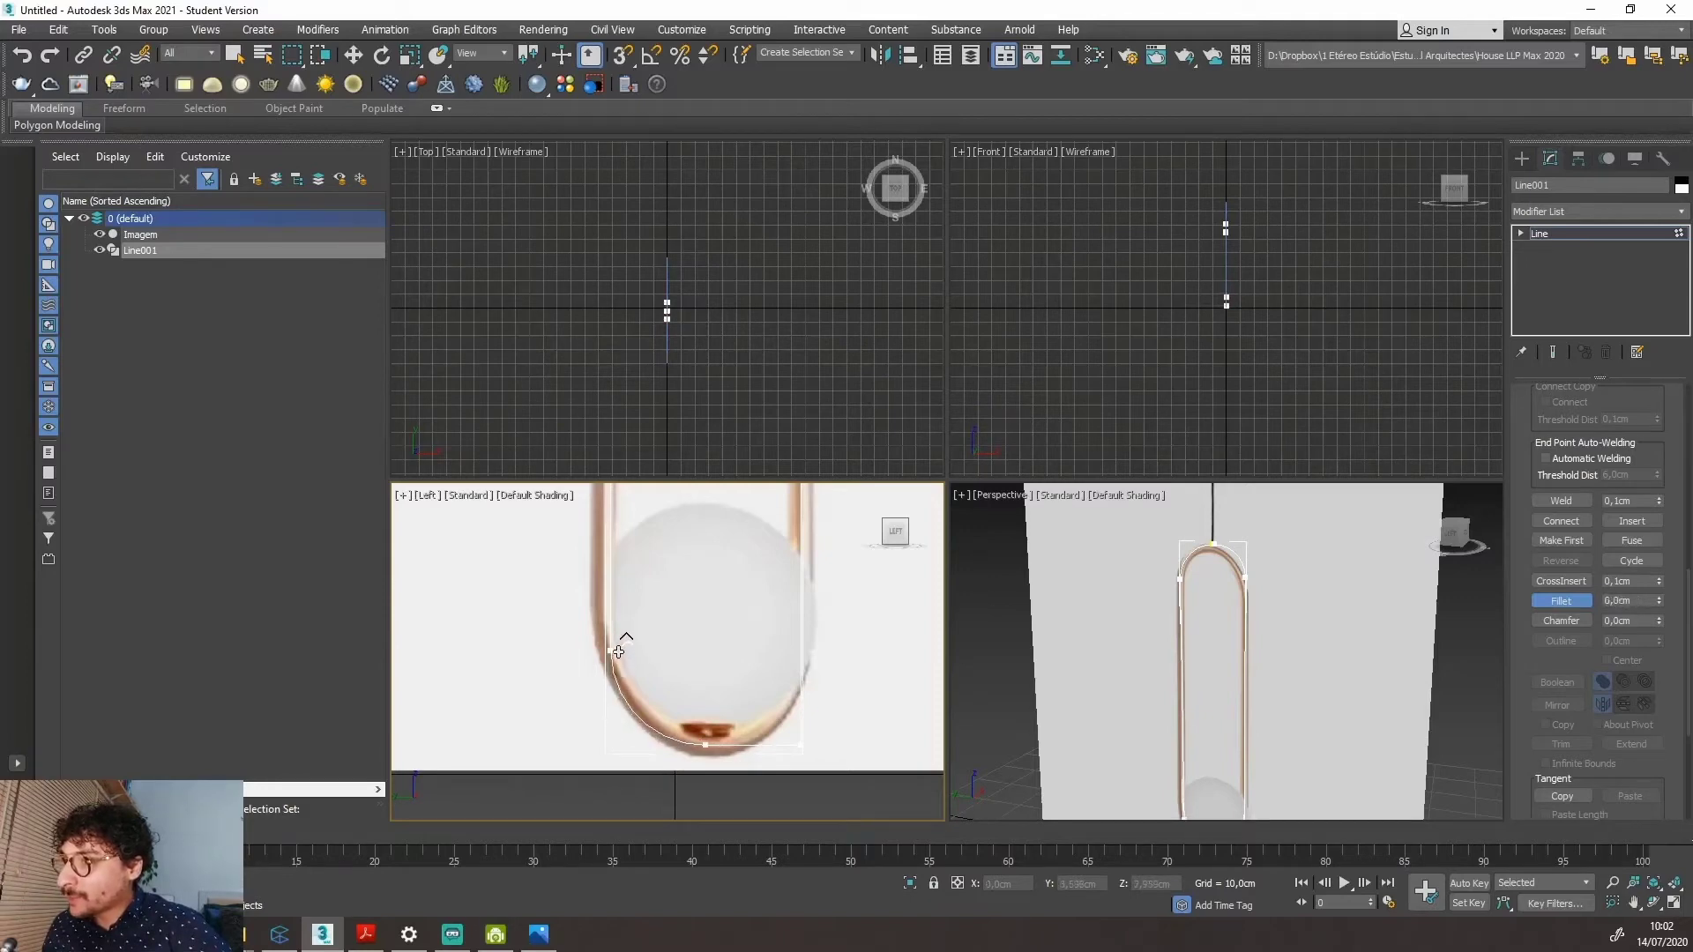
drag(806, 744, 815, 637)
Check the filleted corners in the Left viewport and leave vertex editing for the whole Line object.
scroll(747, 684, down, 5)
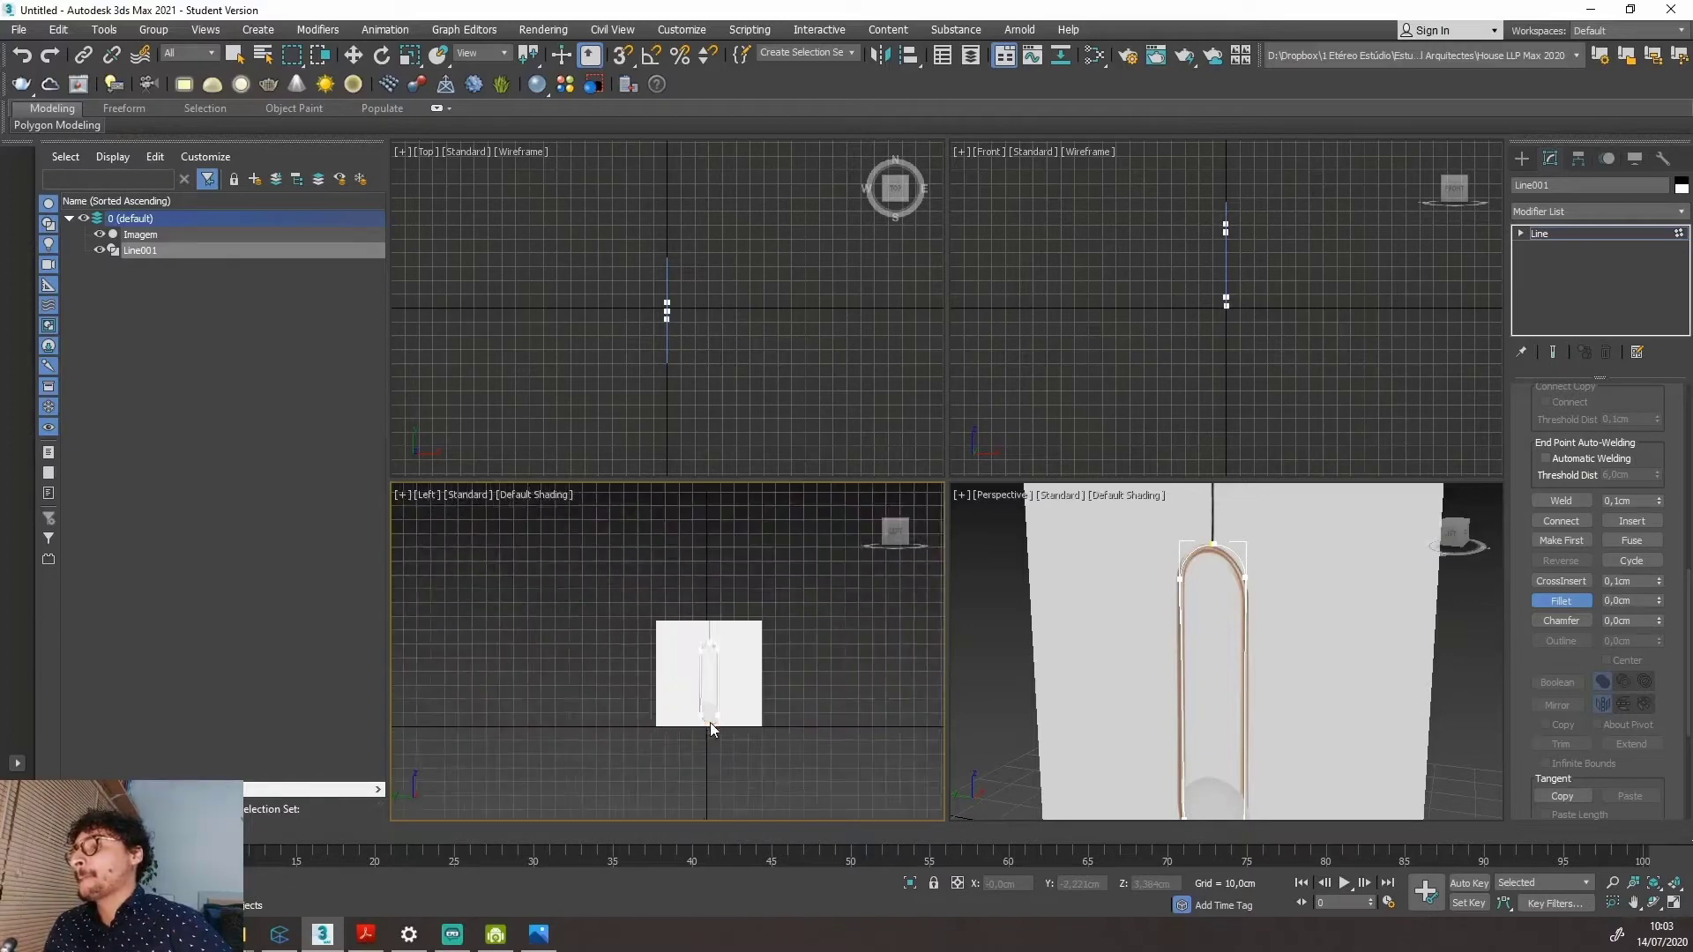
scroll(695, 737, up, 4)
scroll(693, 732, down, 2)
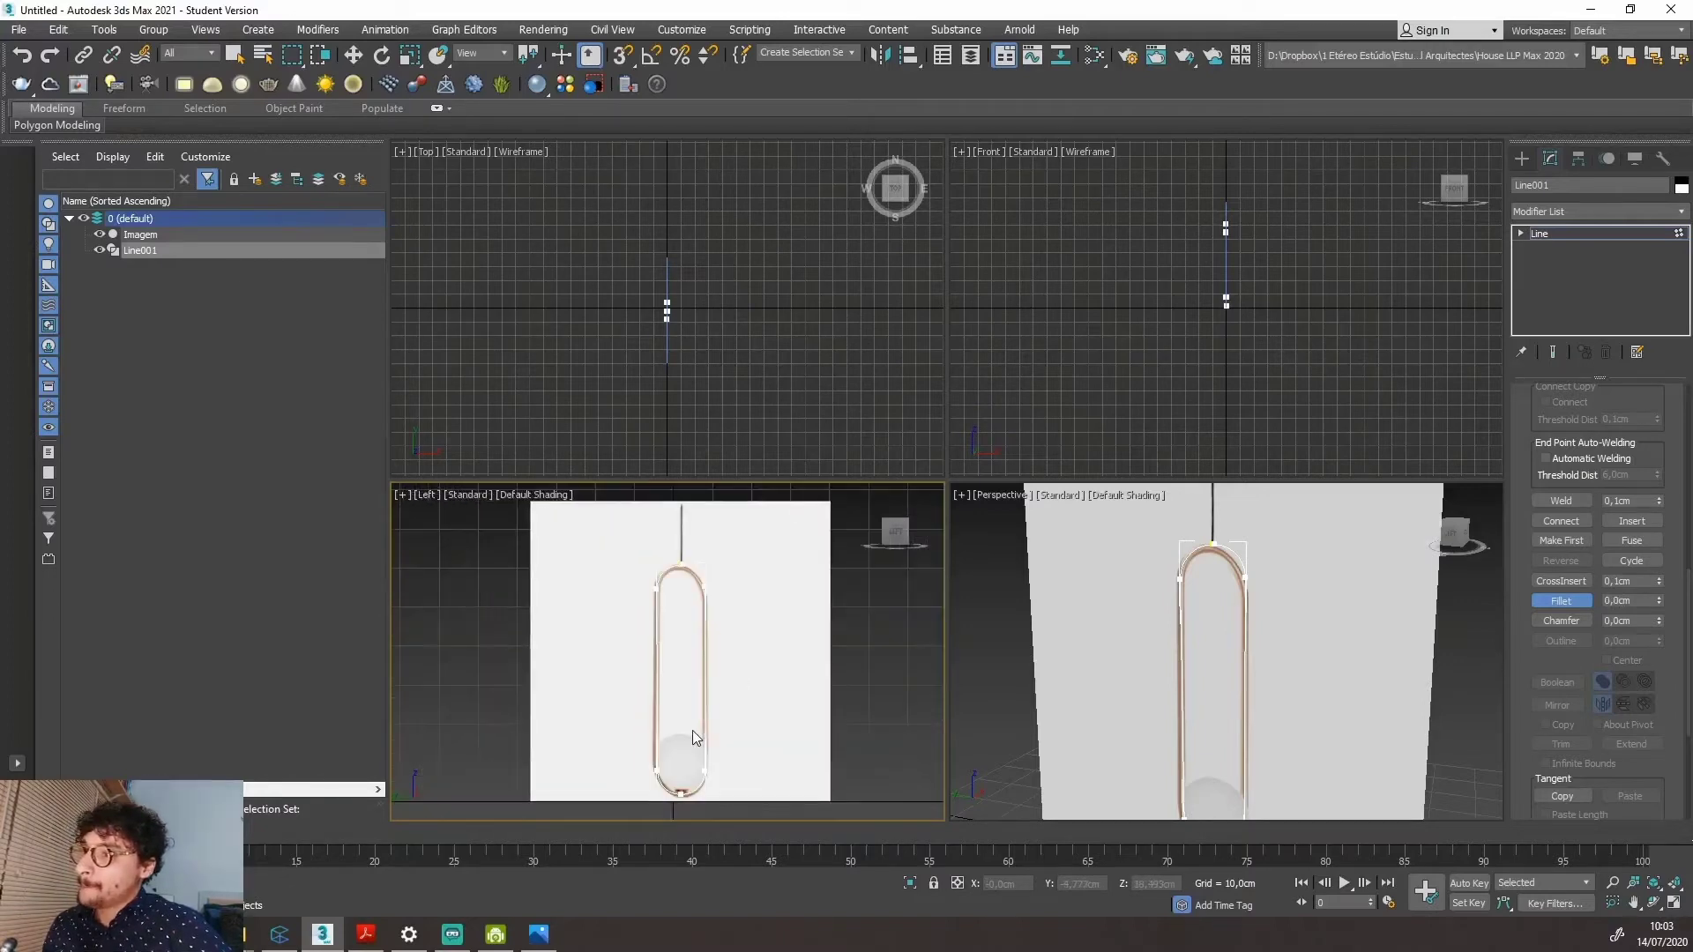
scroll(695, 727, down, 2)
scroll(697, 621, up, 2)
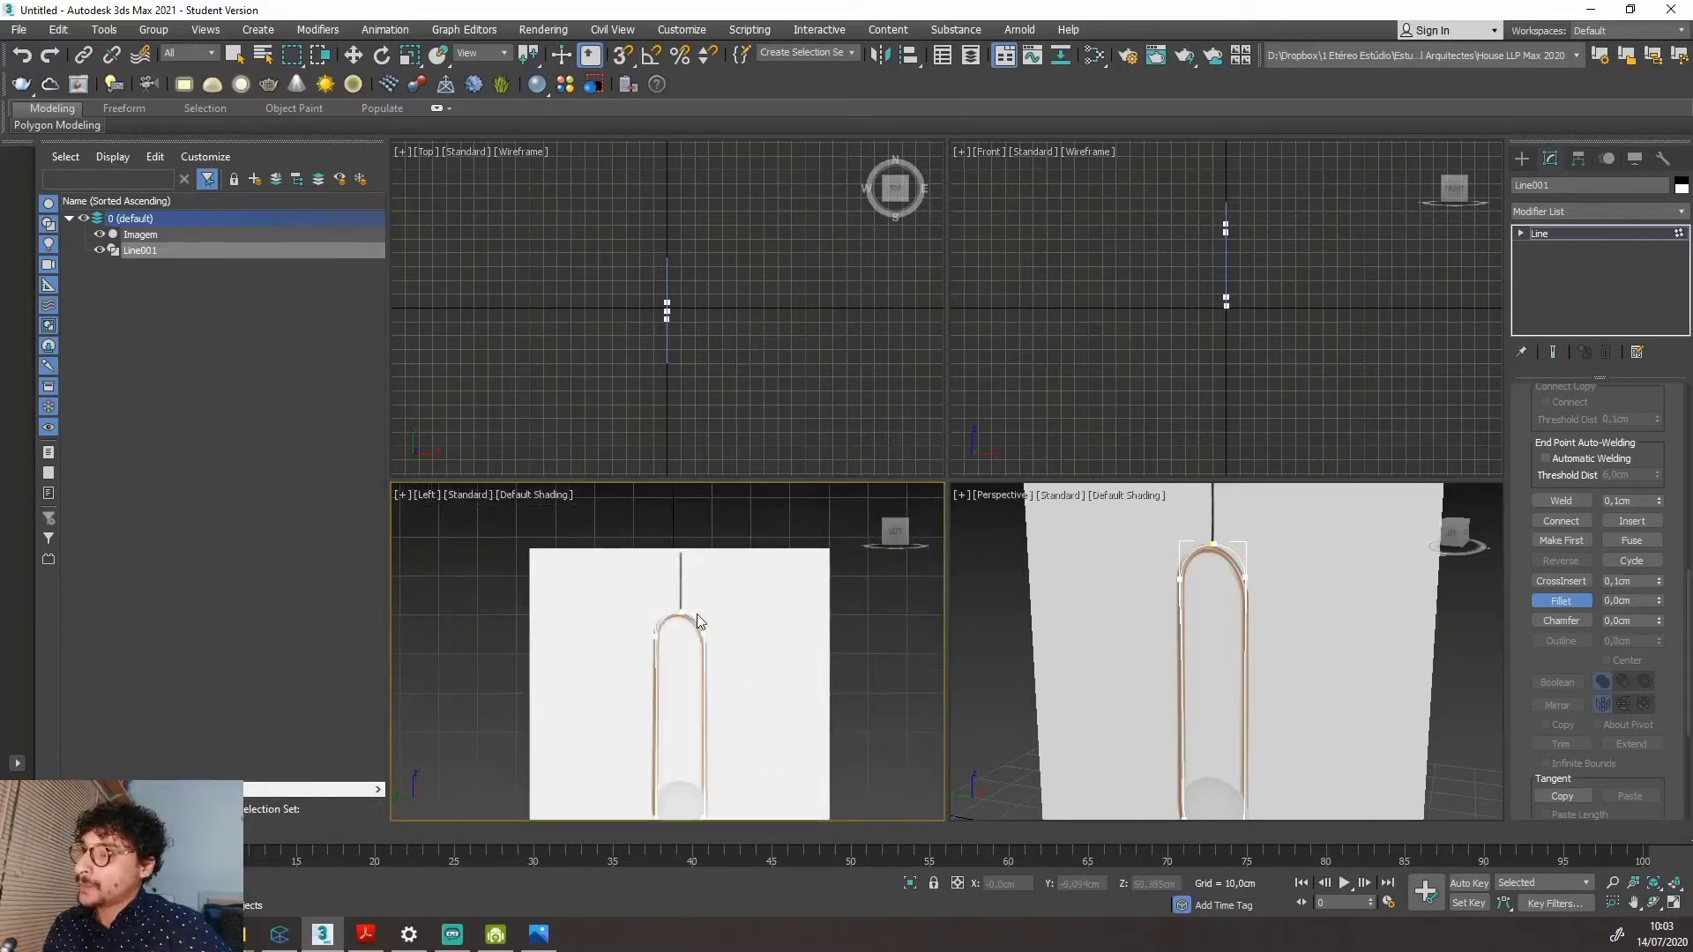
scroll(692, 621, down, 2)
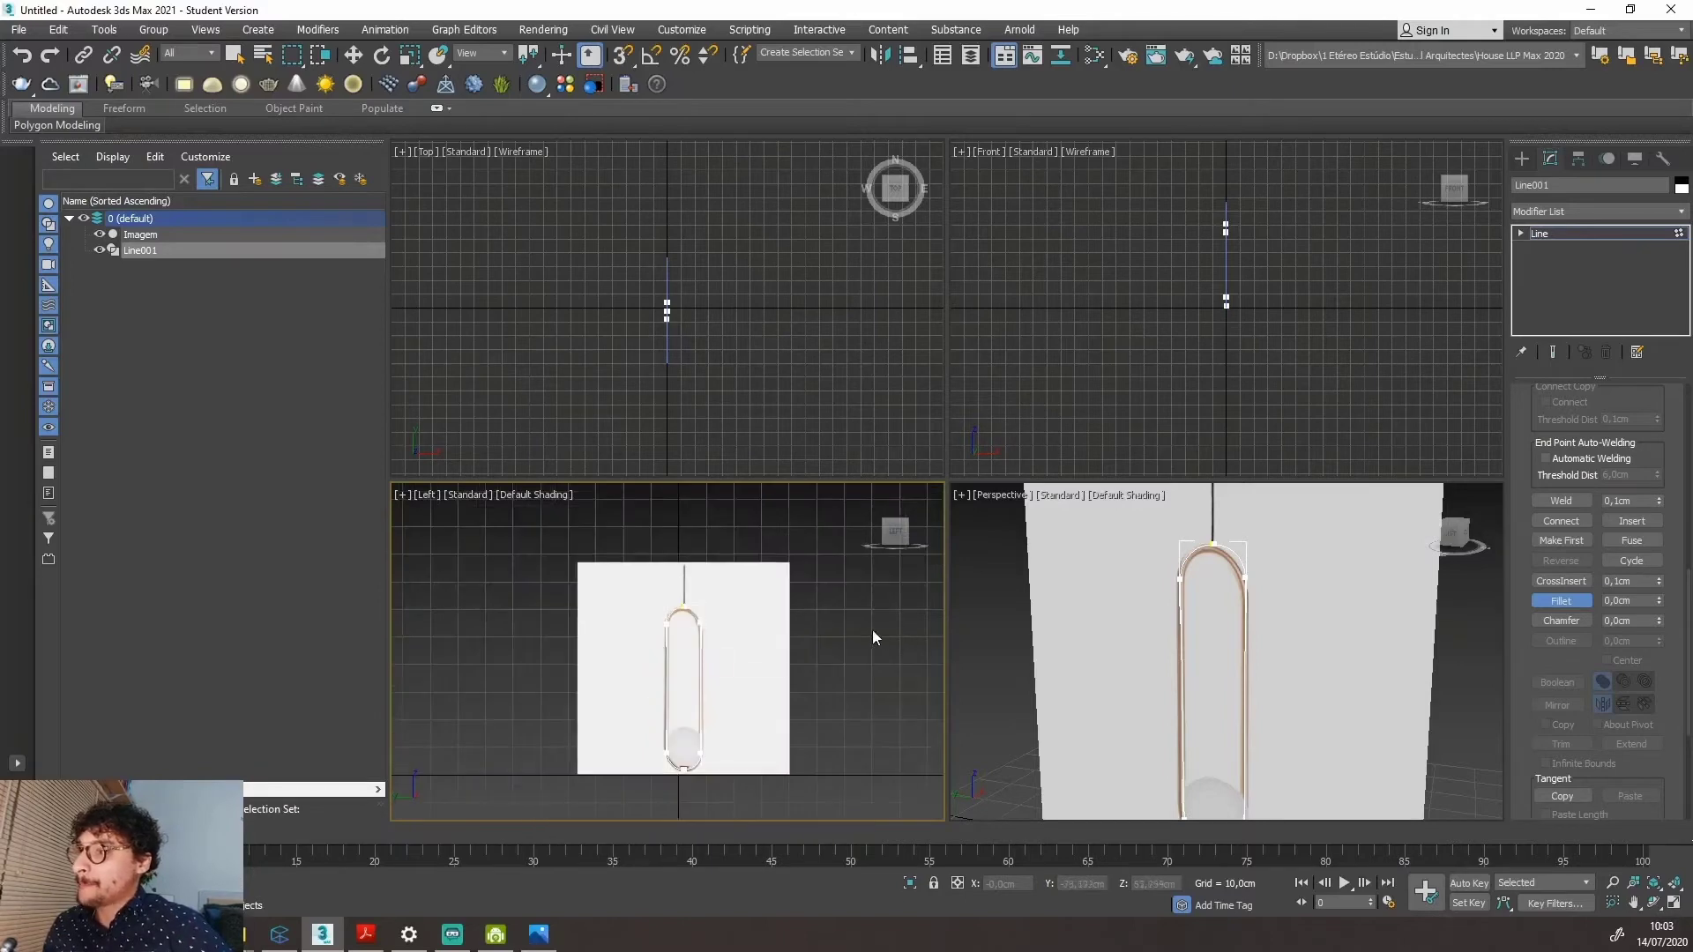
scroll(765, 672, up, 2)
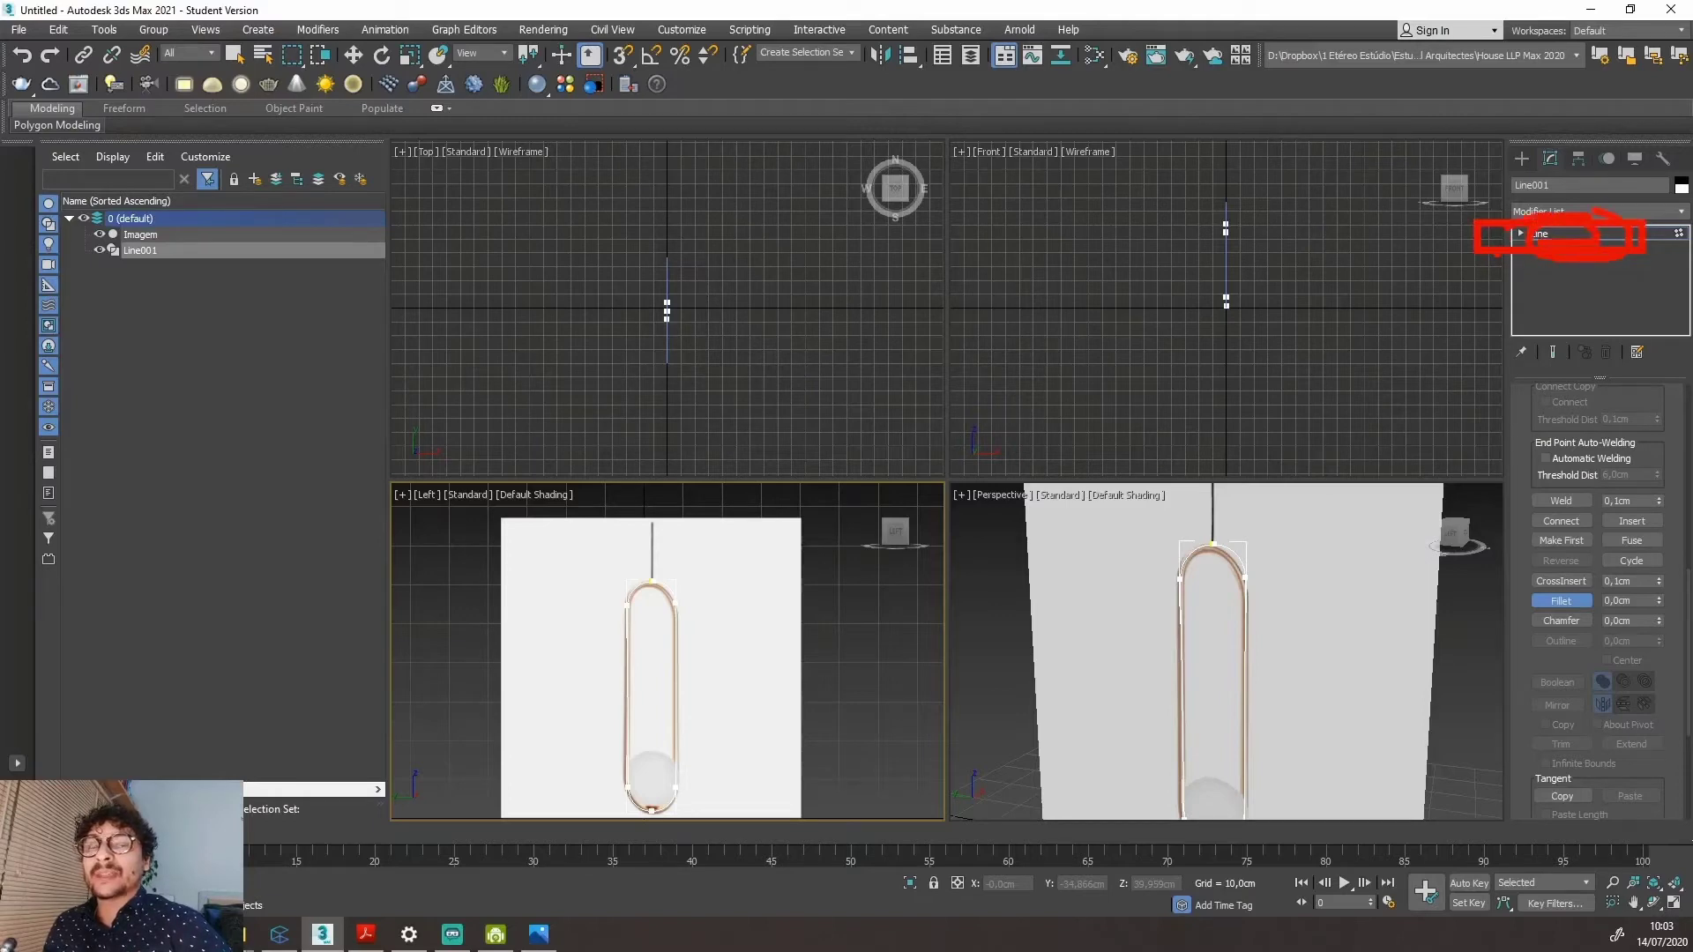
click(1551, 234)
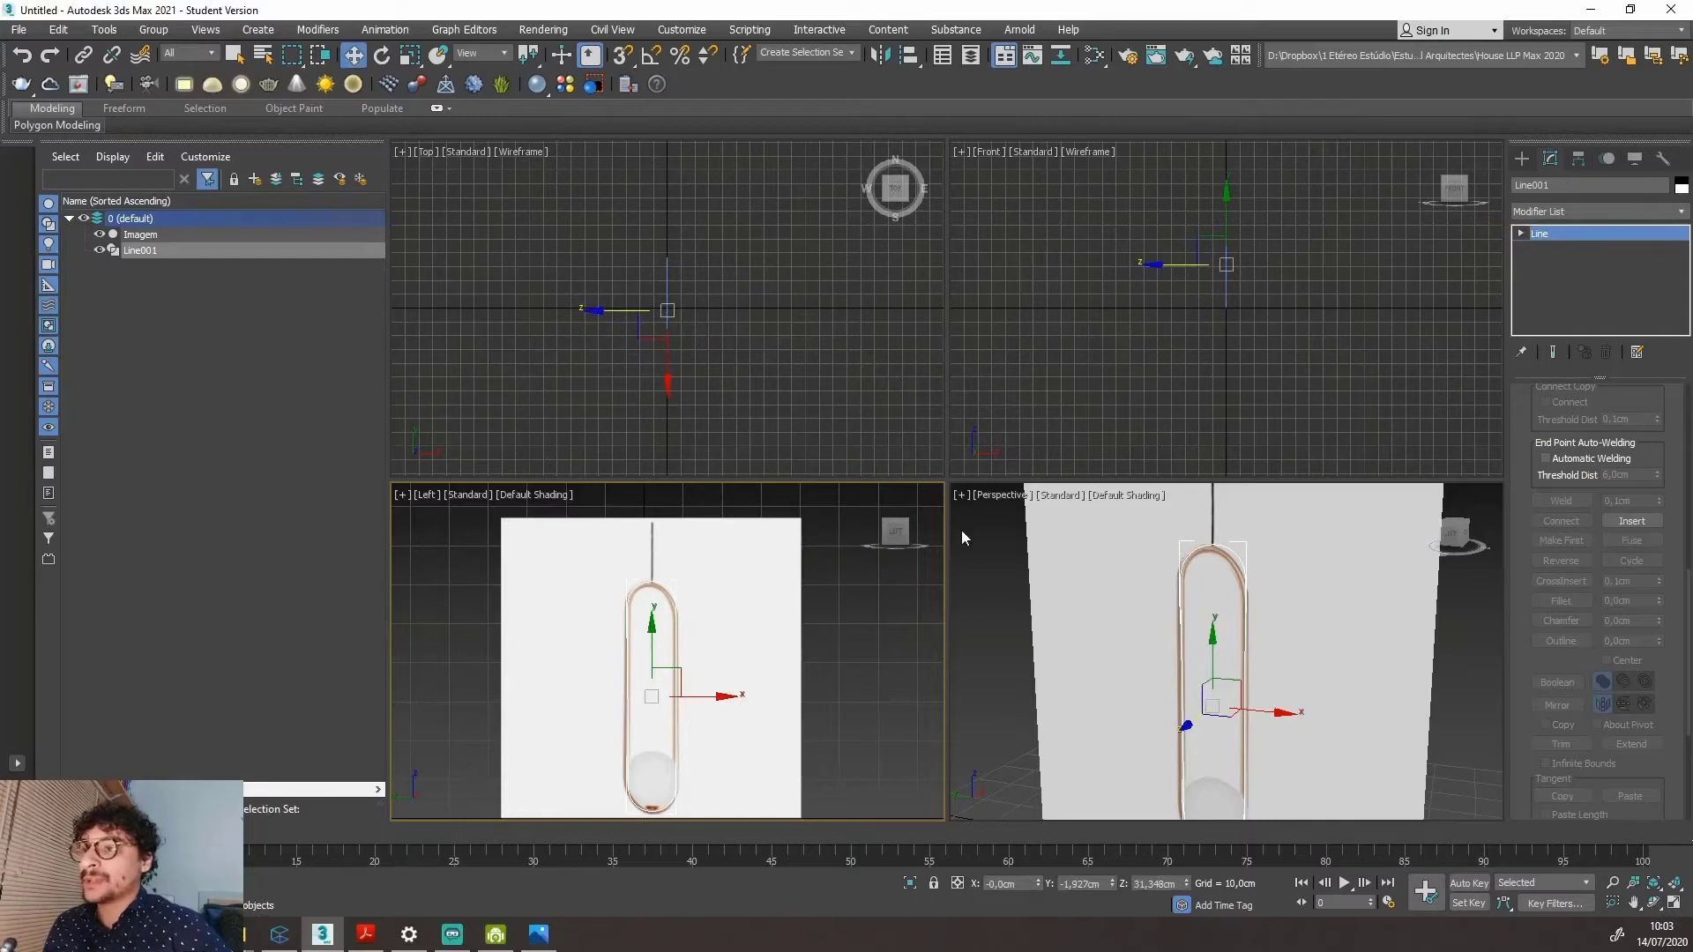
Examine how the rounded spline follows the lamp's frame at both ends in the Left viewport.
middle_drag(737, 590, 768, 539)
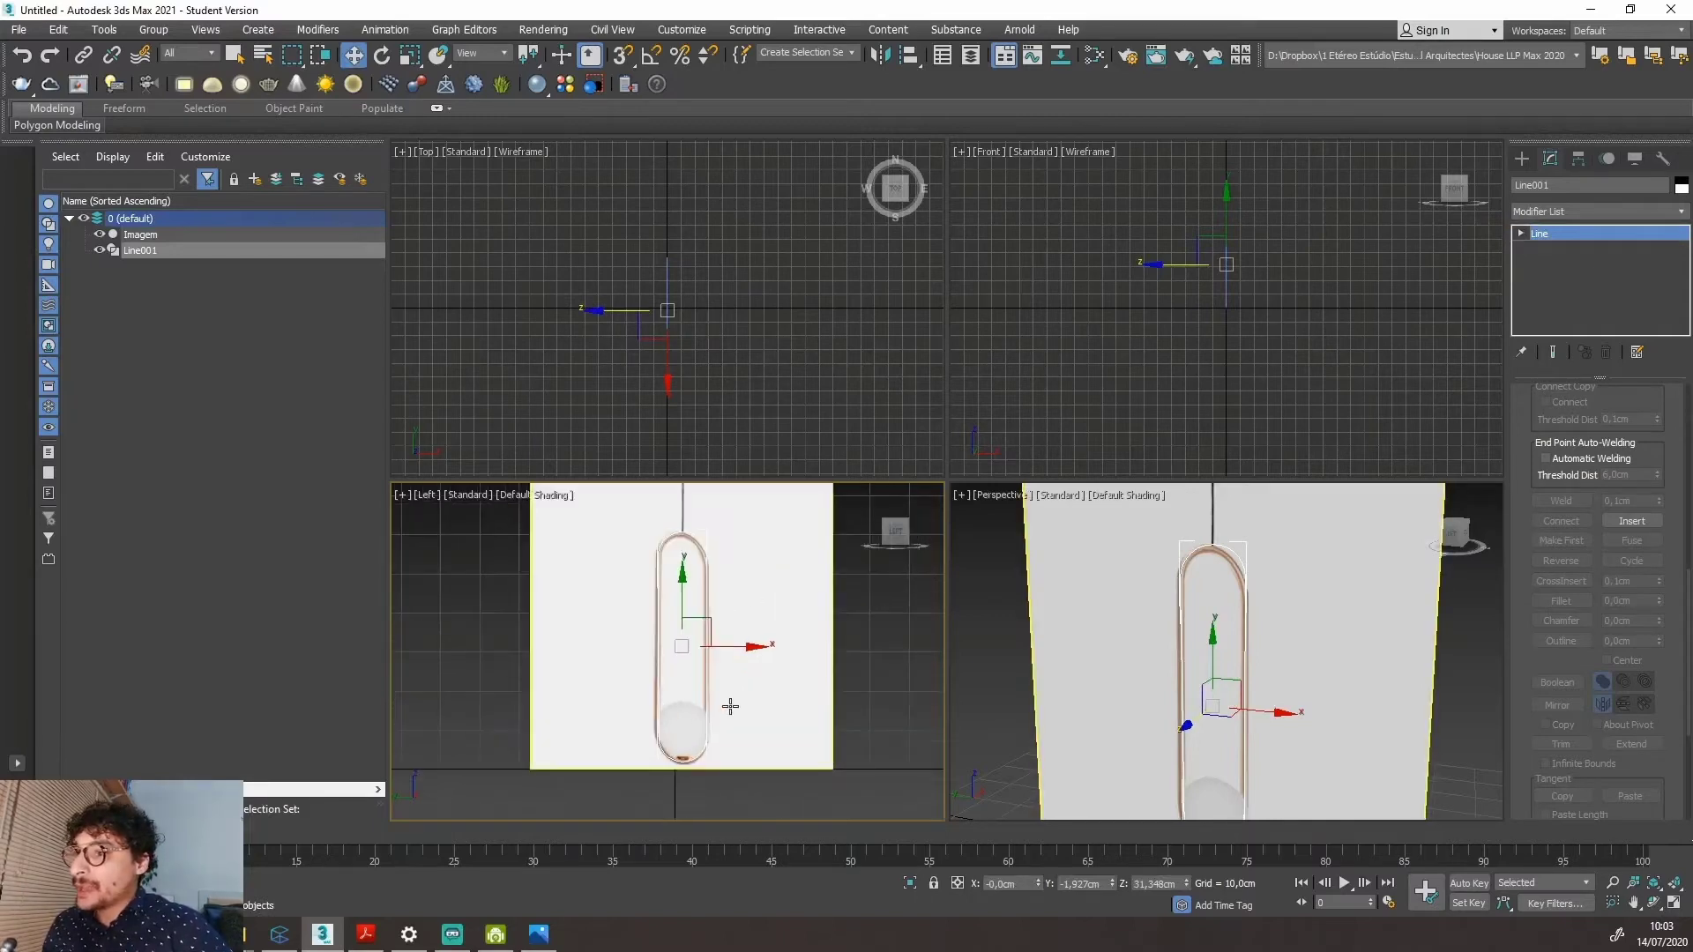
scroll(731, 706, up, 4)
scroll(715, 565, down, 4)
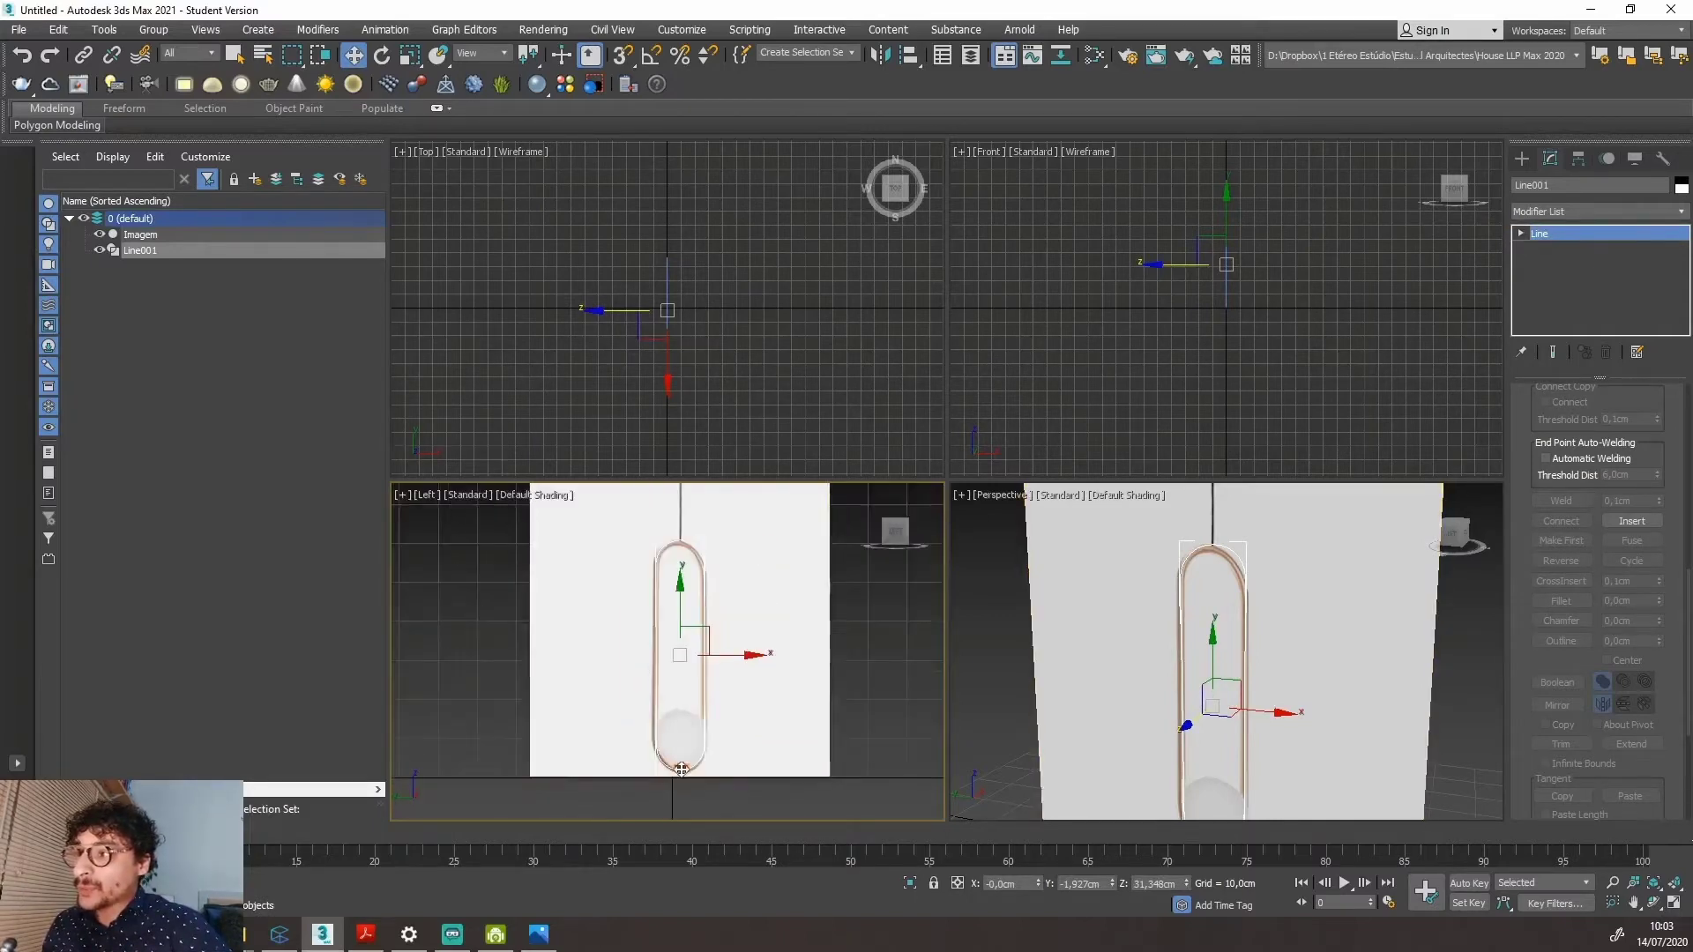
scroll(715, 564, up, 3)
scroll(676, 591, down, 5)
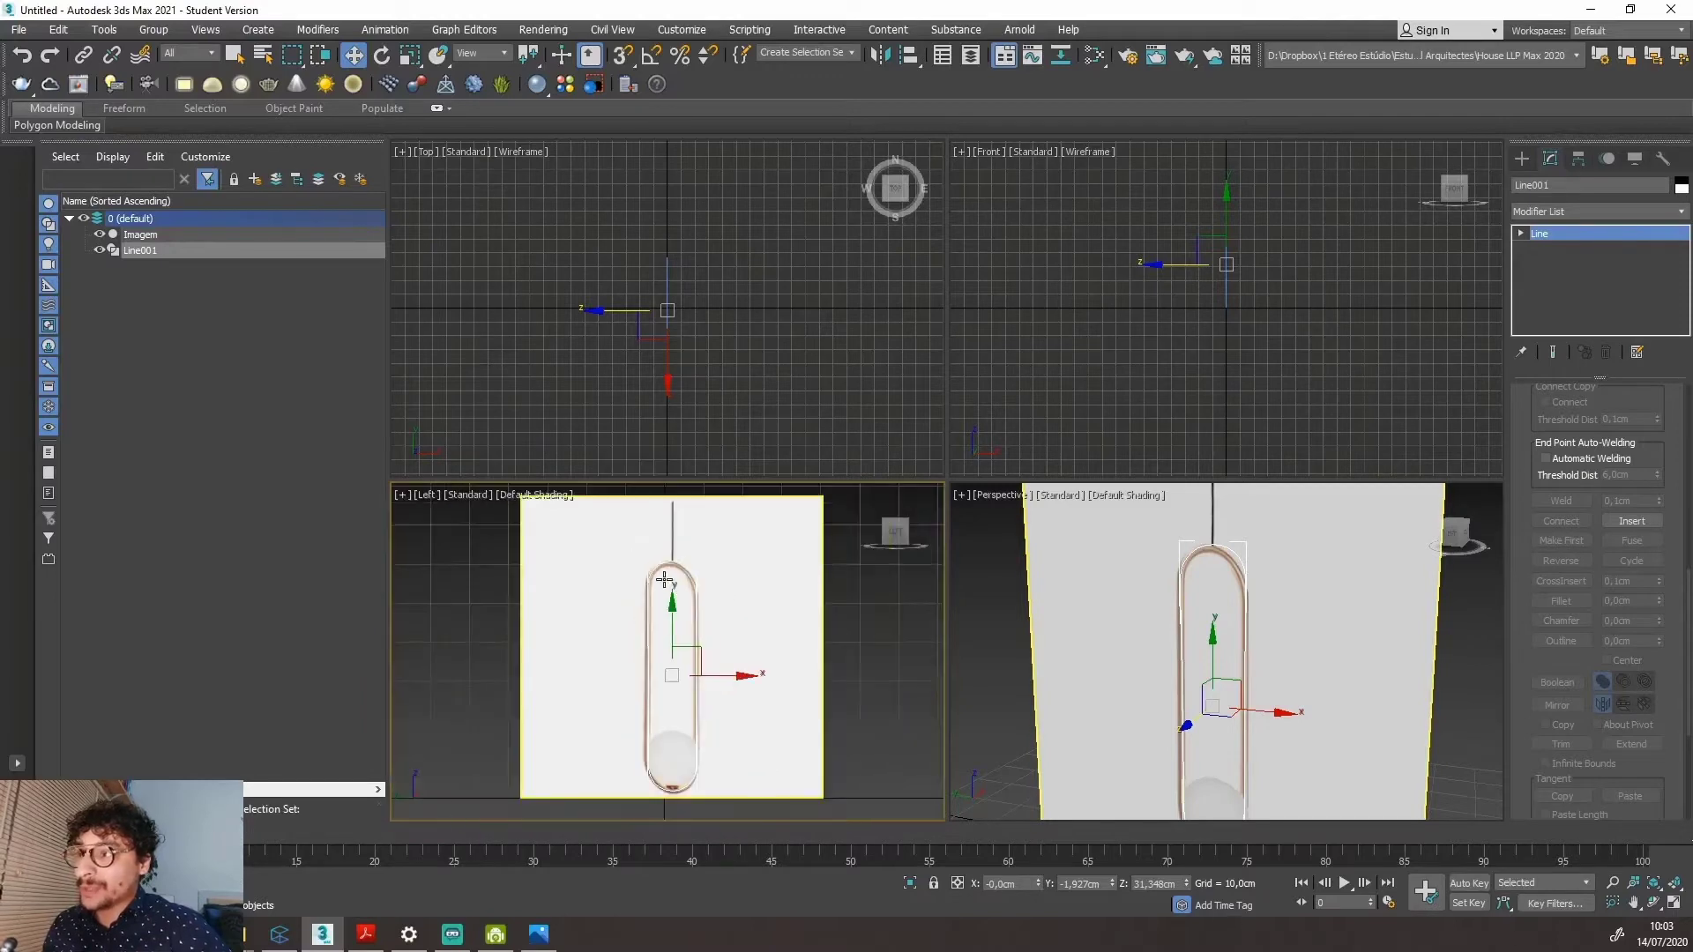
scroll(677, 591, up, 3)
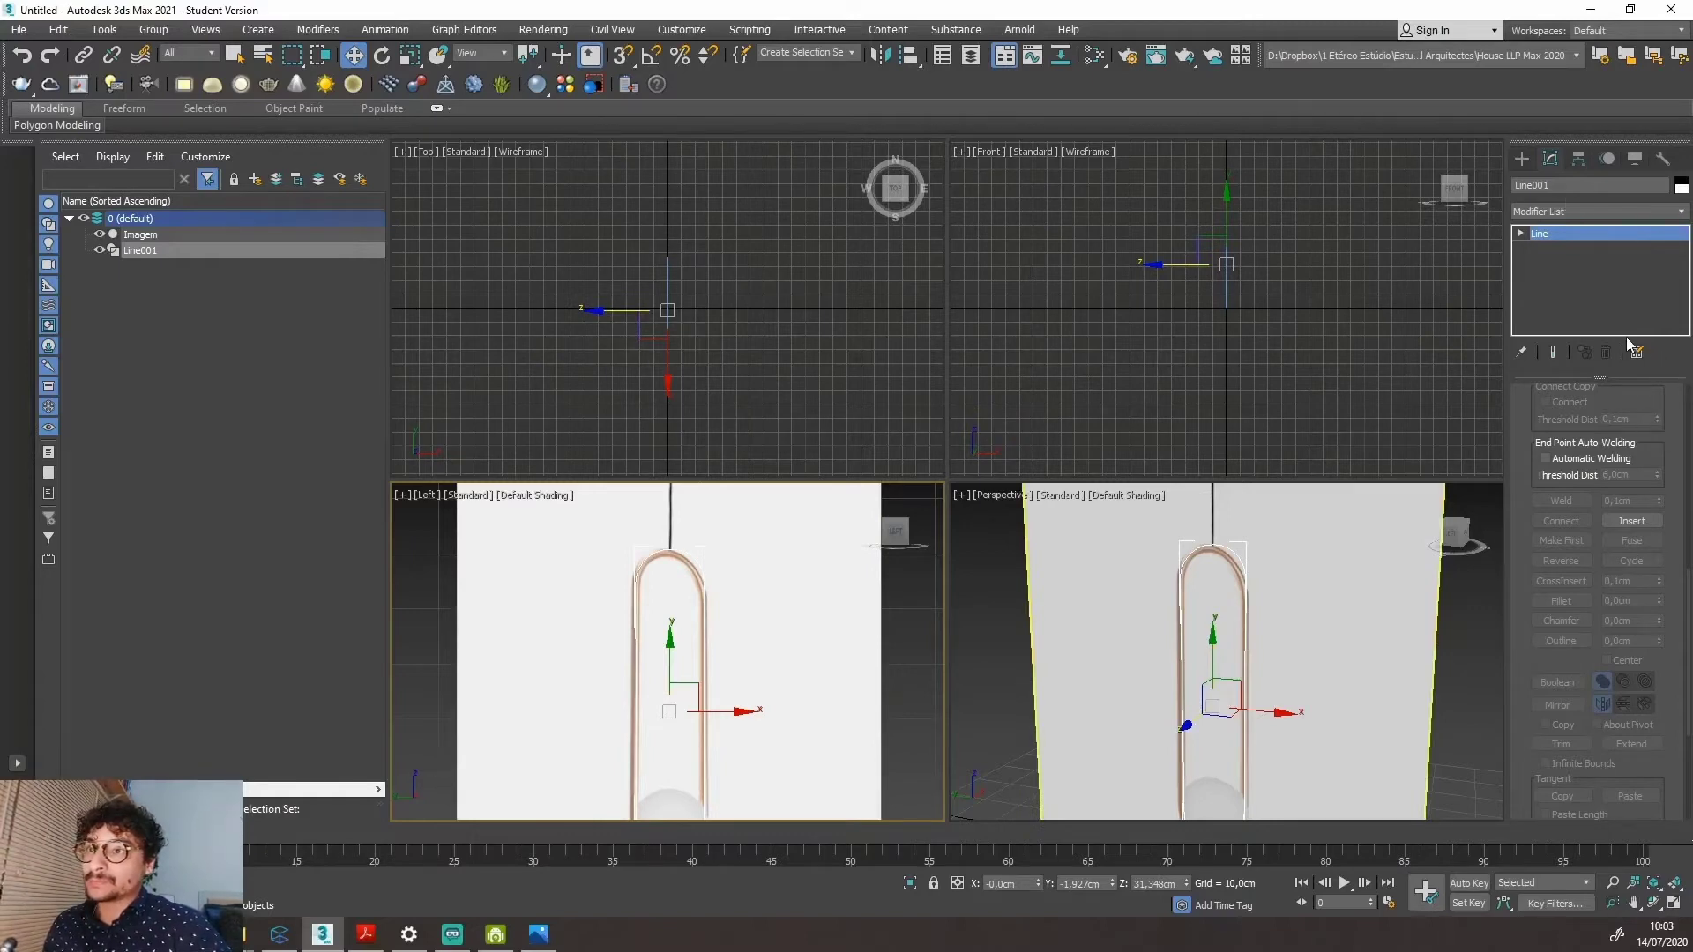
drag(1545, 139, 1560, 126)
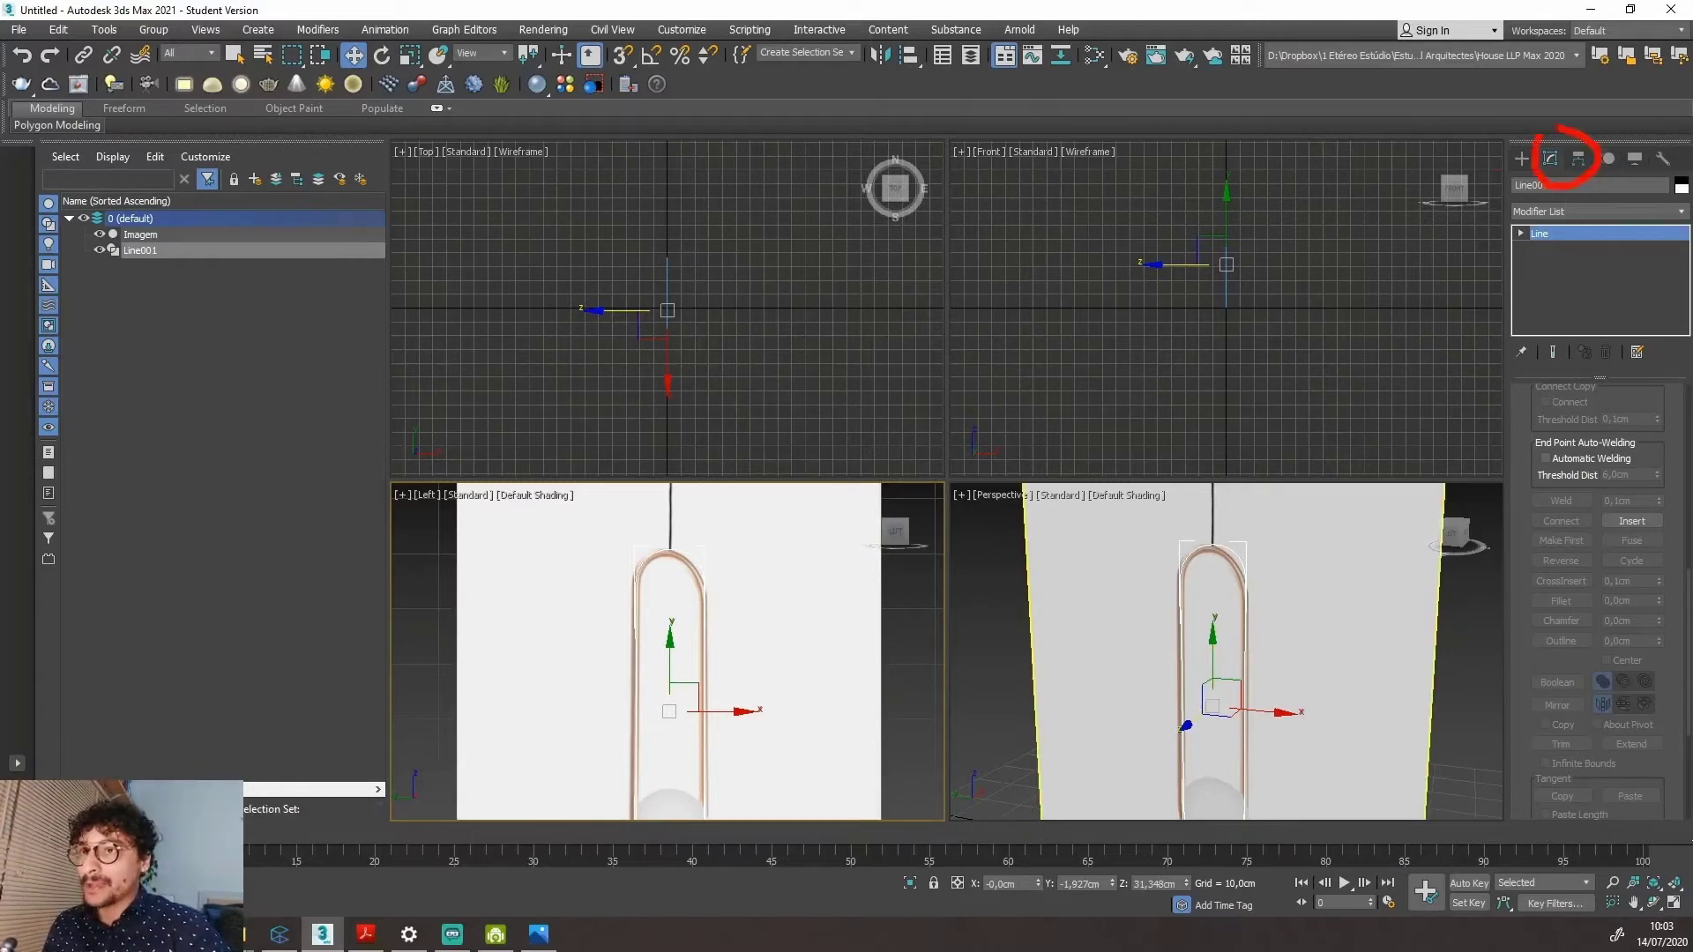
drag(653, 565, 621, 610)
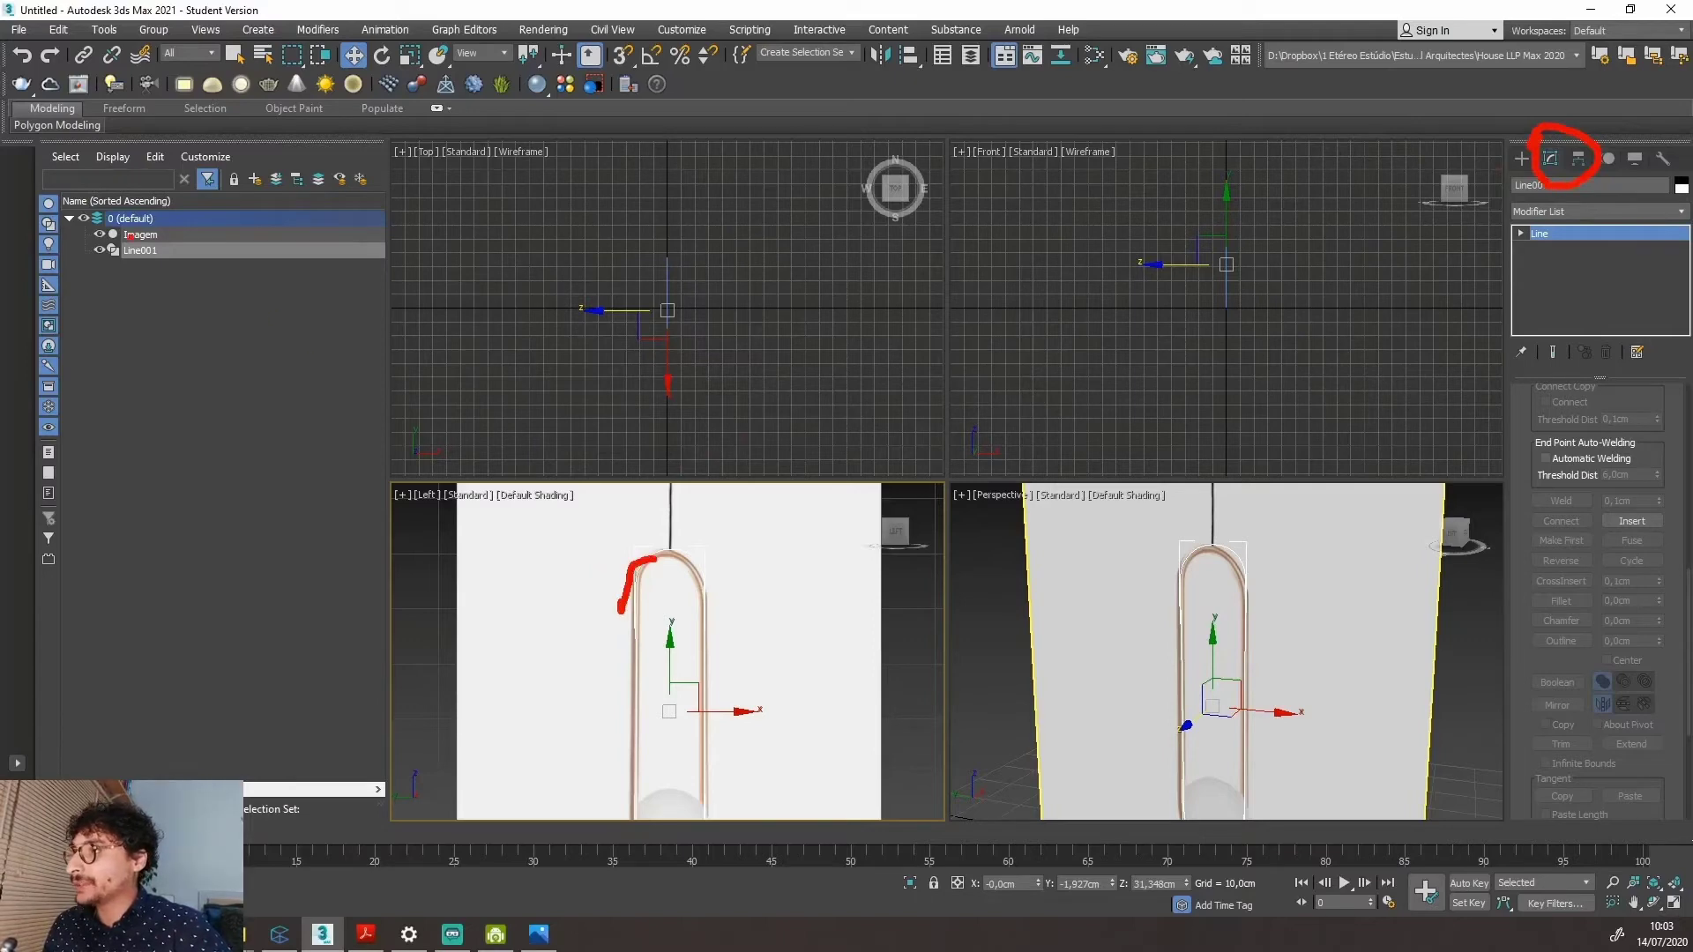
mouse_move(129, 236)
mouse_down()
mouse_move(110, 276)
mouse_move(154, 243)
mouse_up()
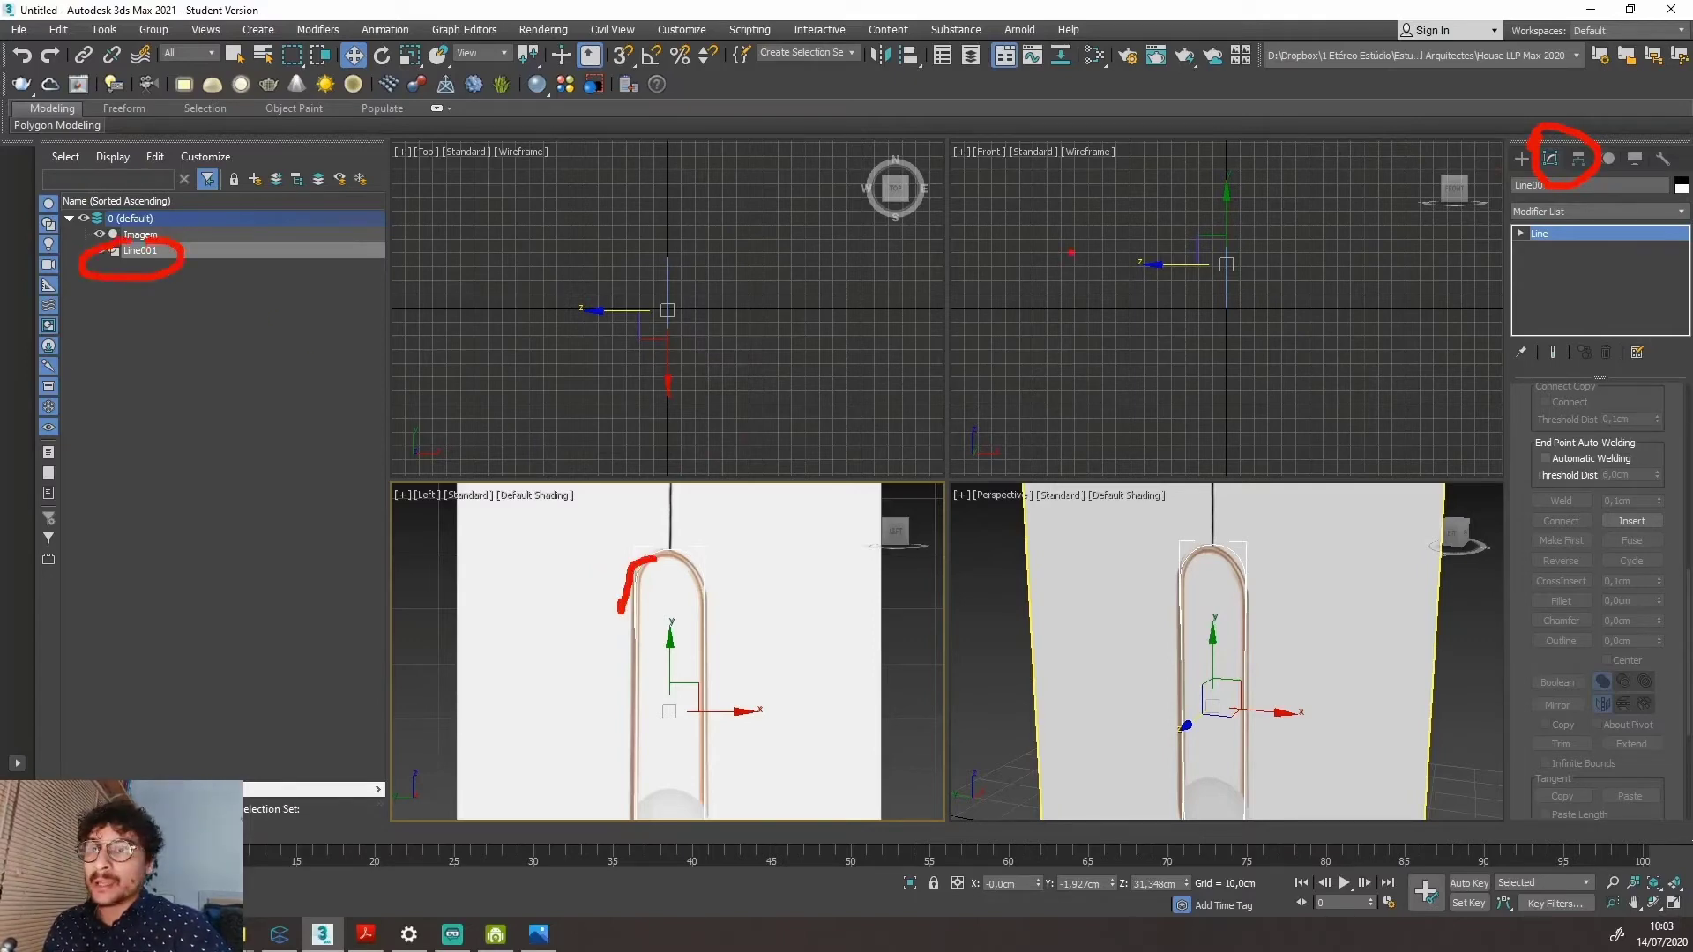
key(Escape)
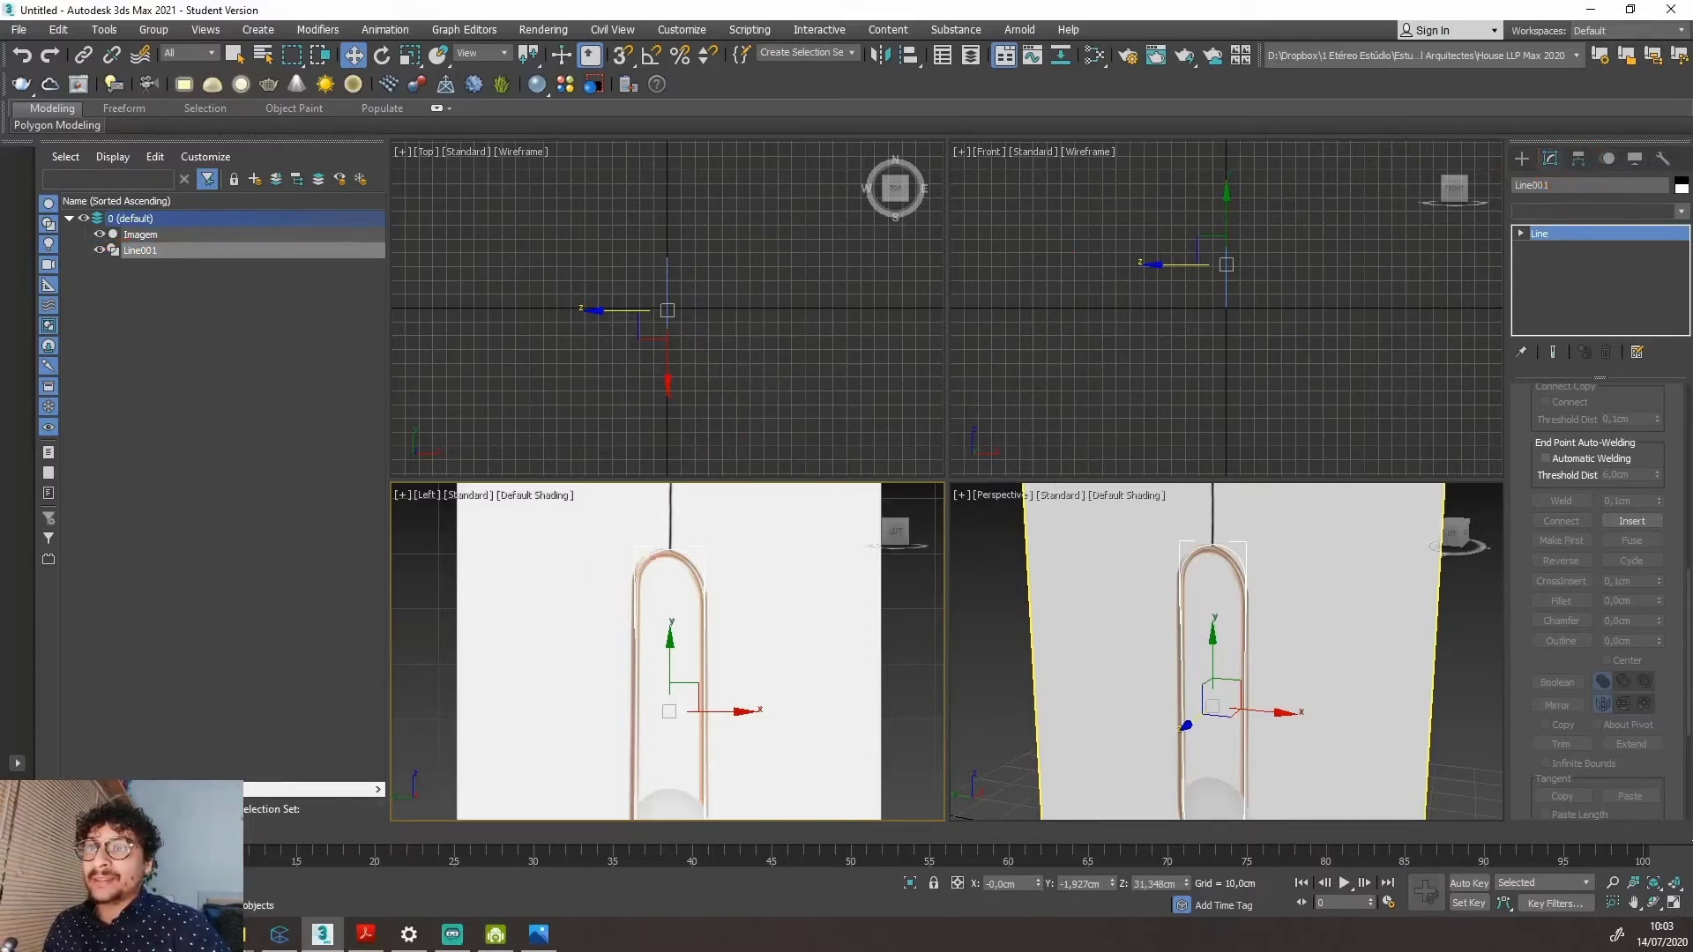
Apply a Sweep modifier to the rounded Line001 spline that follows the lamp's frame.
click(1534, 212)
scroll(1572, 343, down, 10)
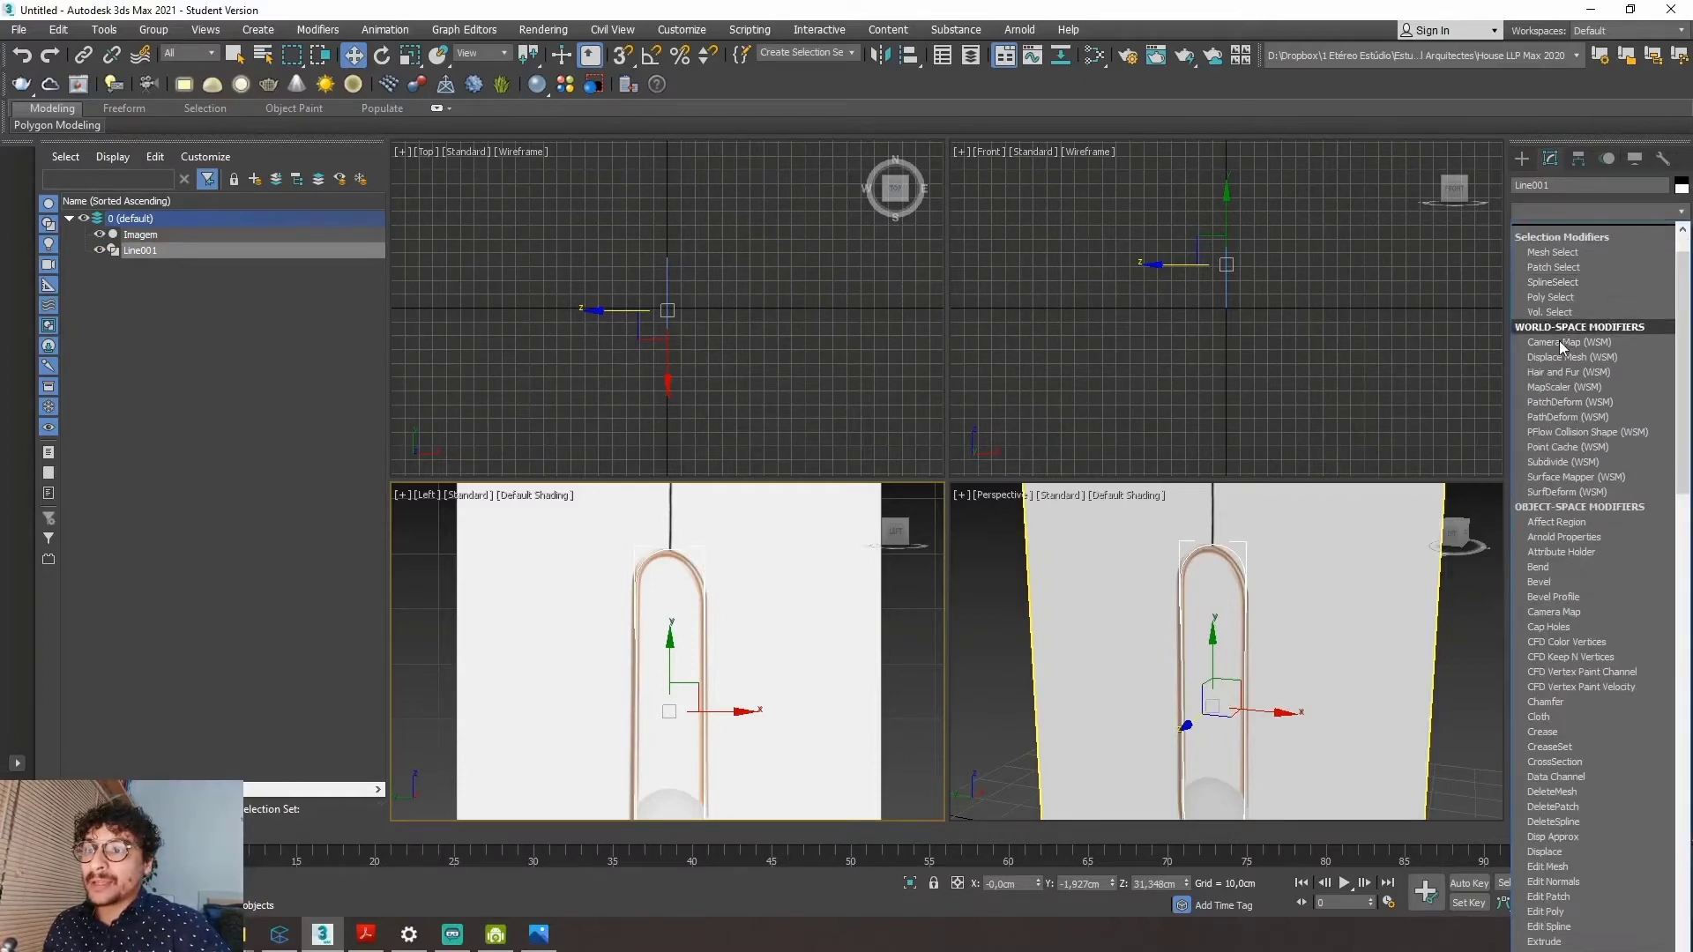
scroll(1559, 345, down, 10)
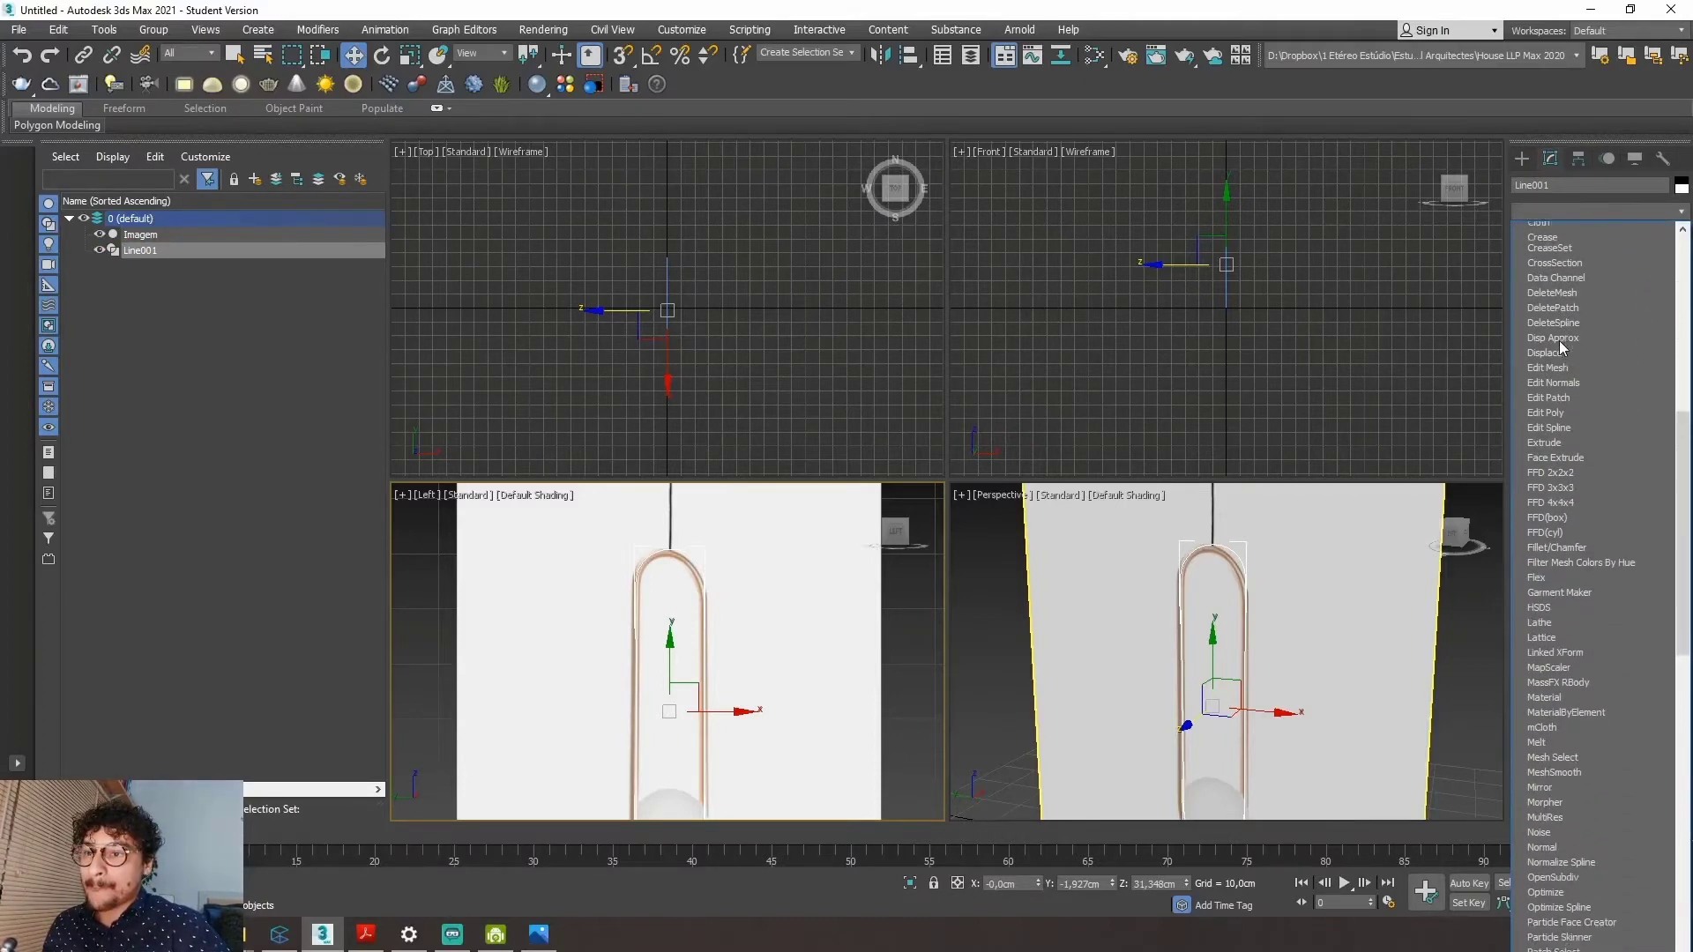
scroll(1566, 556, down, 7)
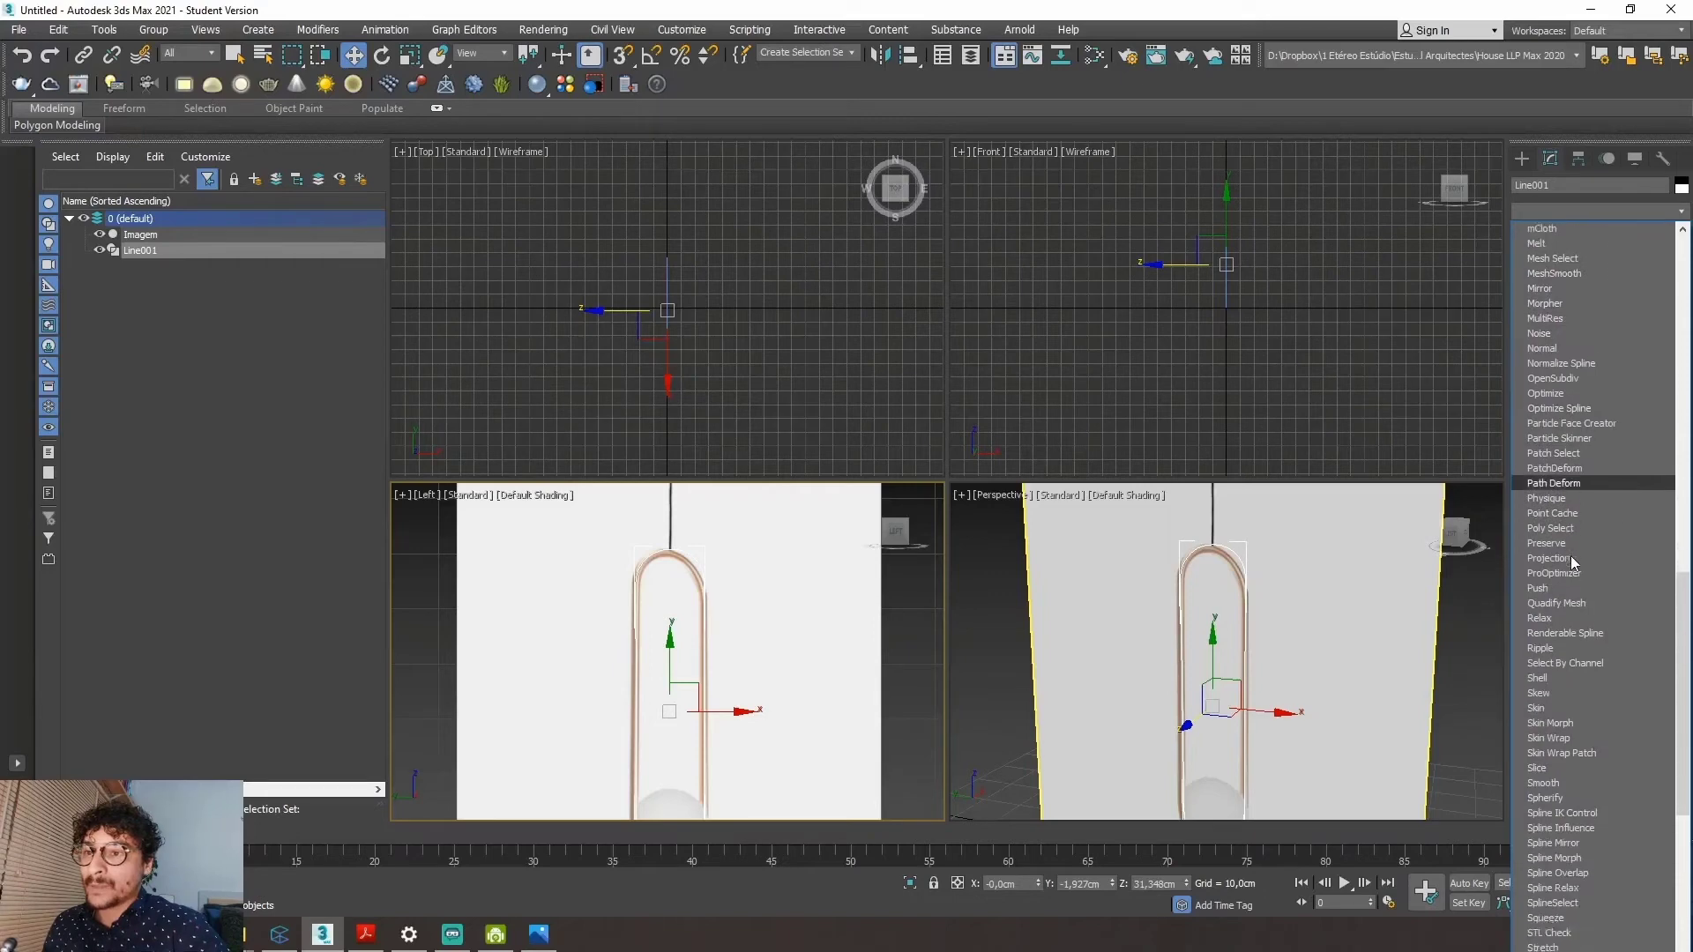
scroll(1566, 557, down, 2)
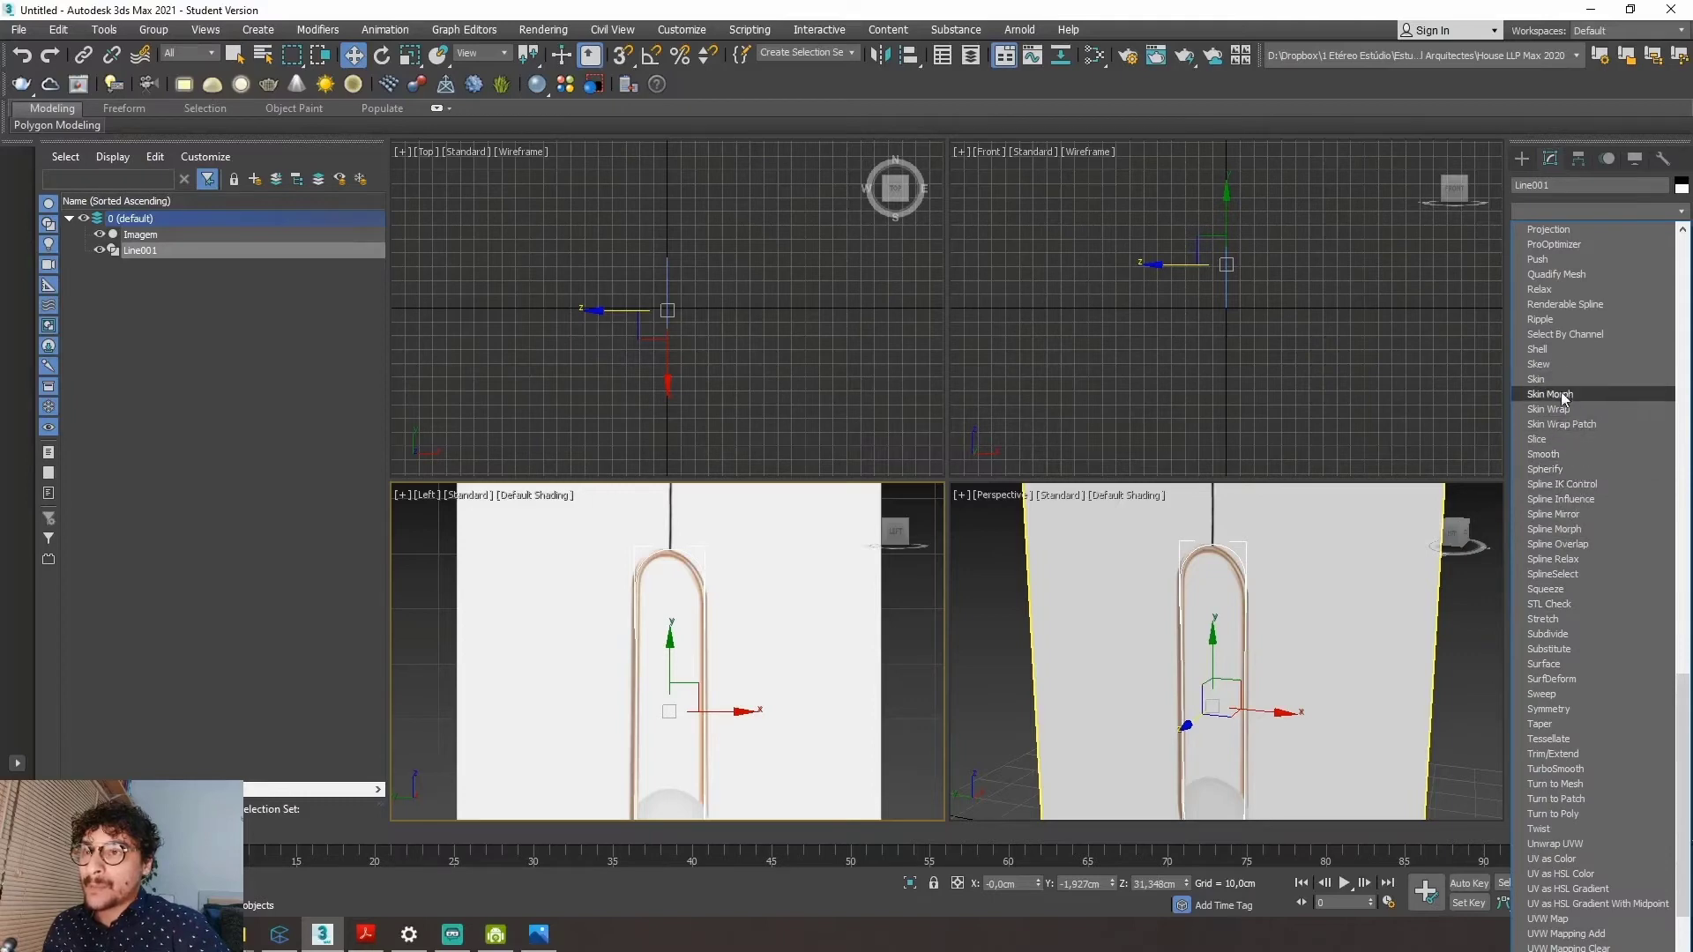
scroll(1557, 460, up, 1)
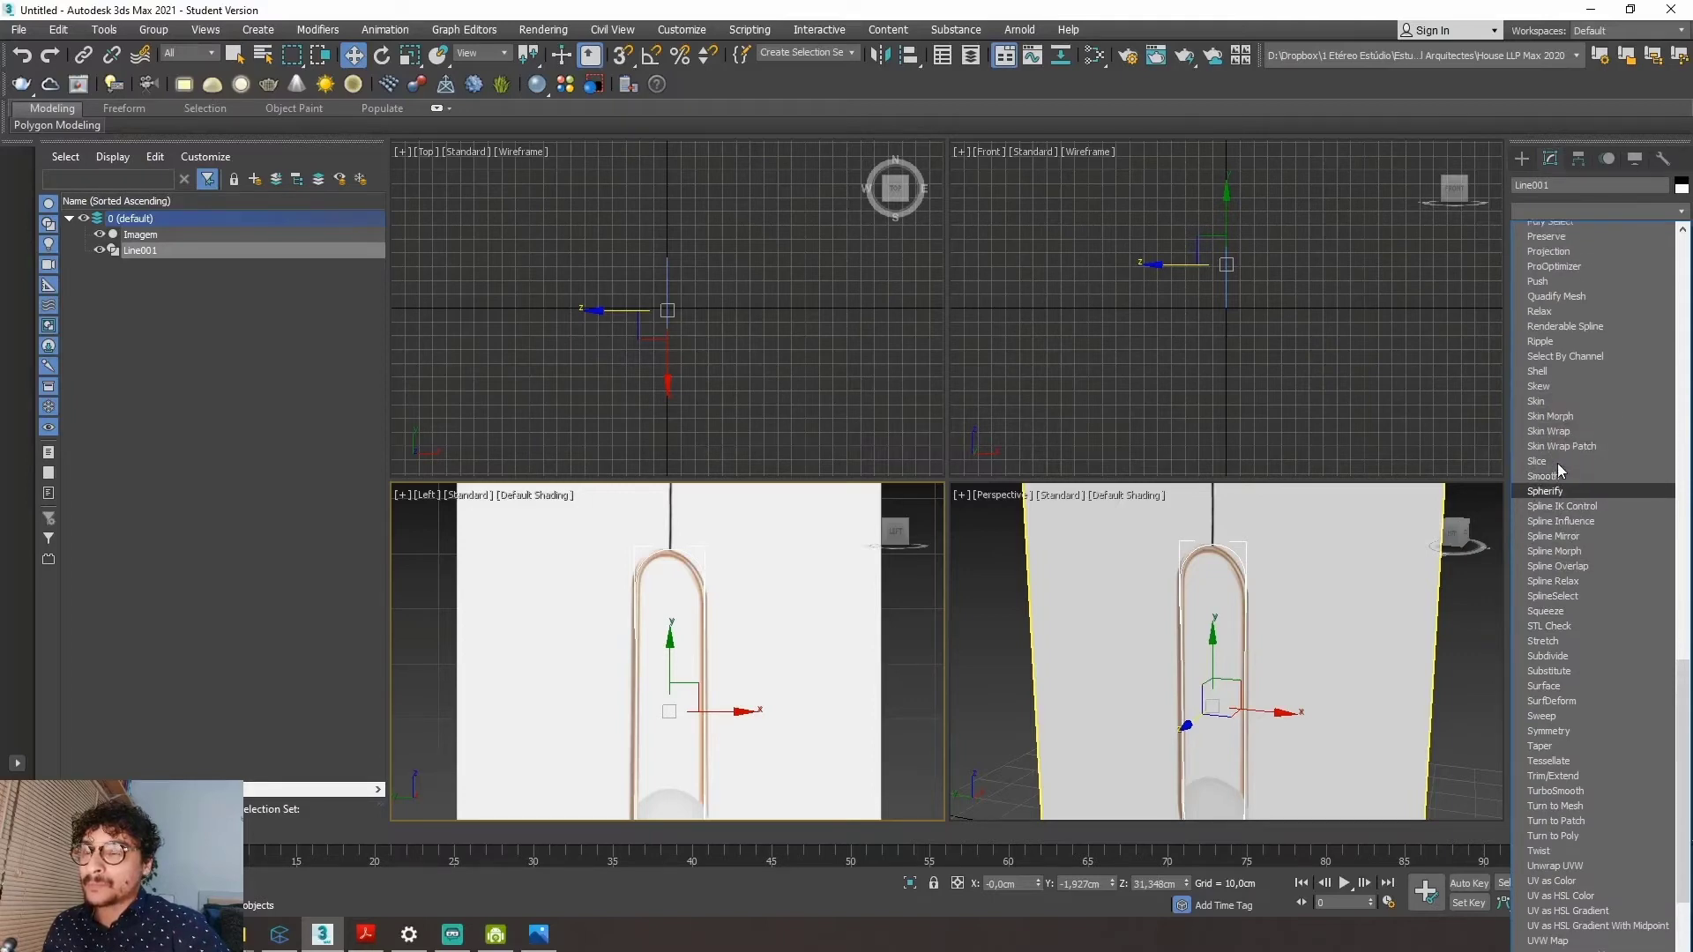
scroll(1561, 529, down, 1)
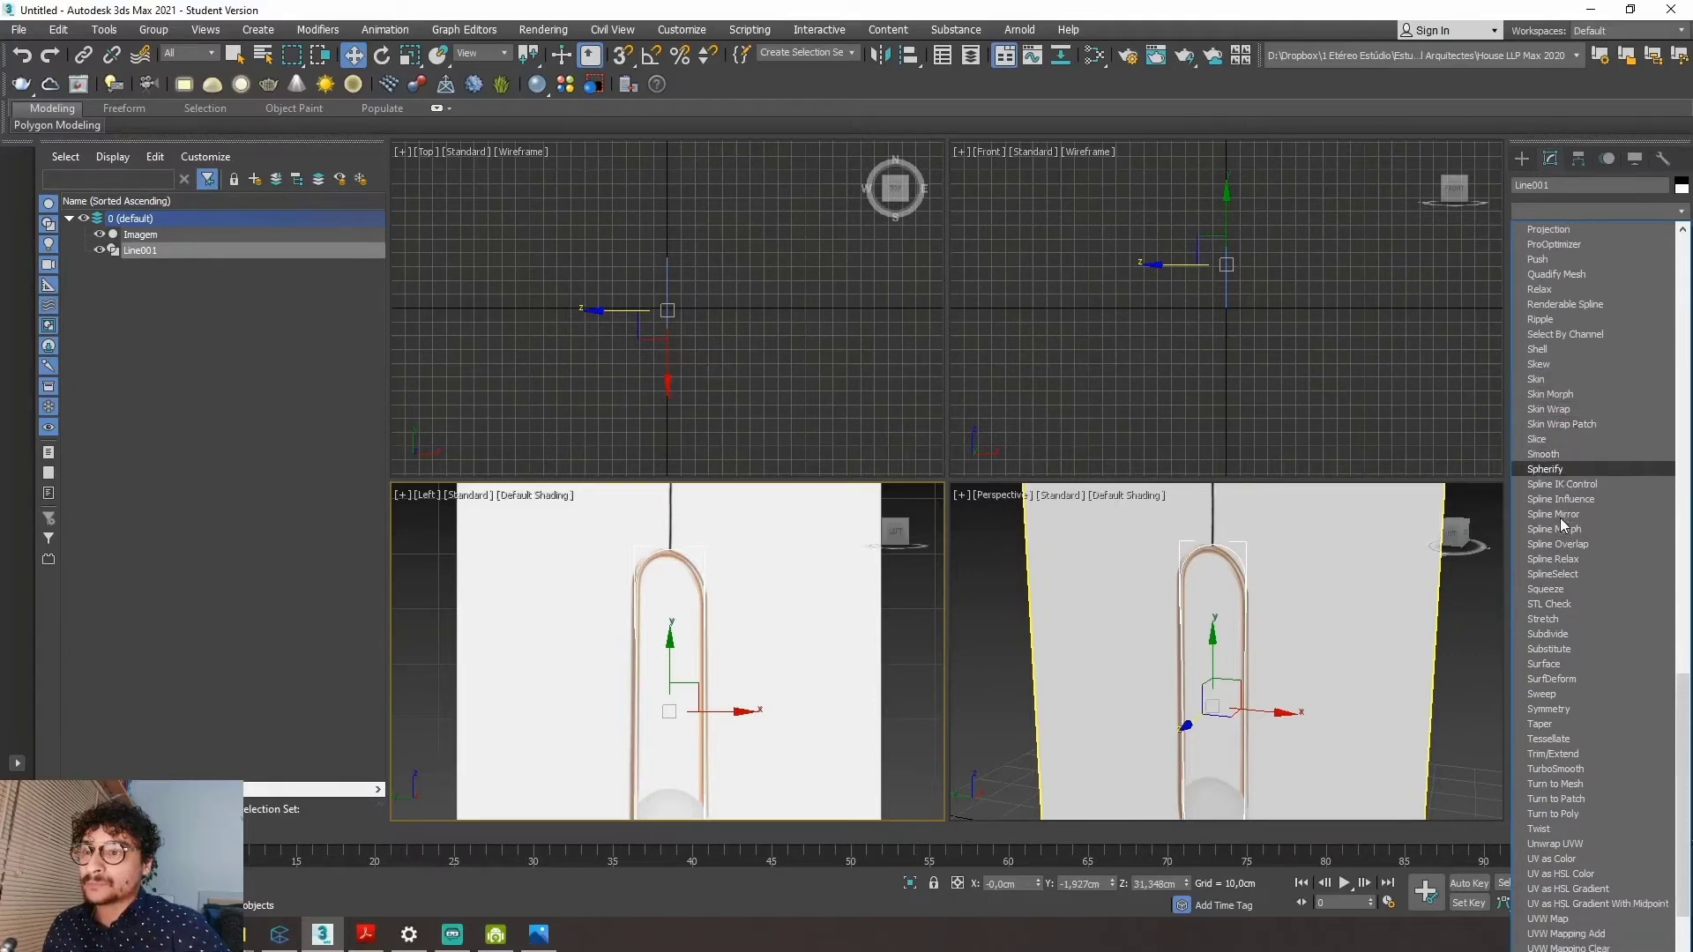
click(1575, 690)
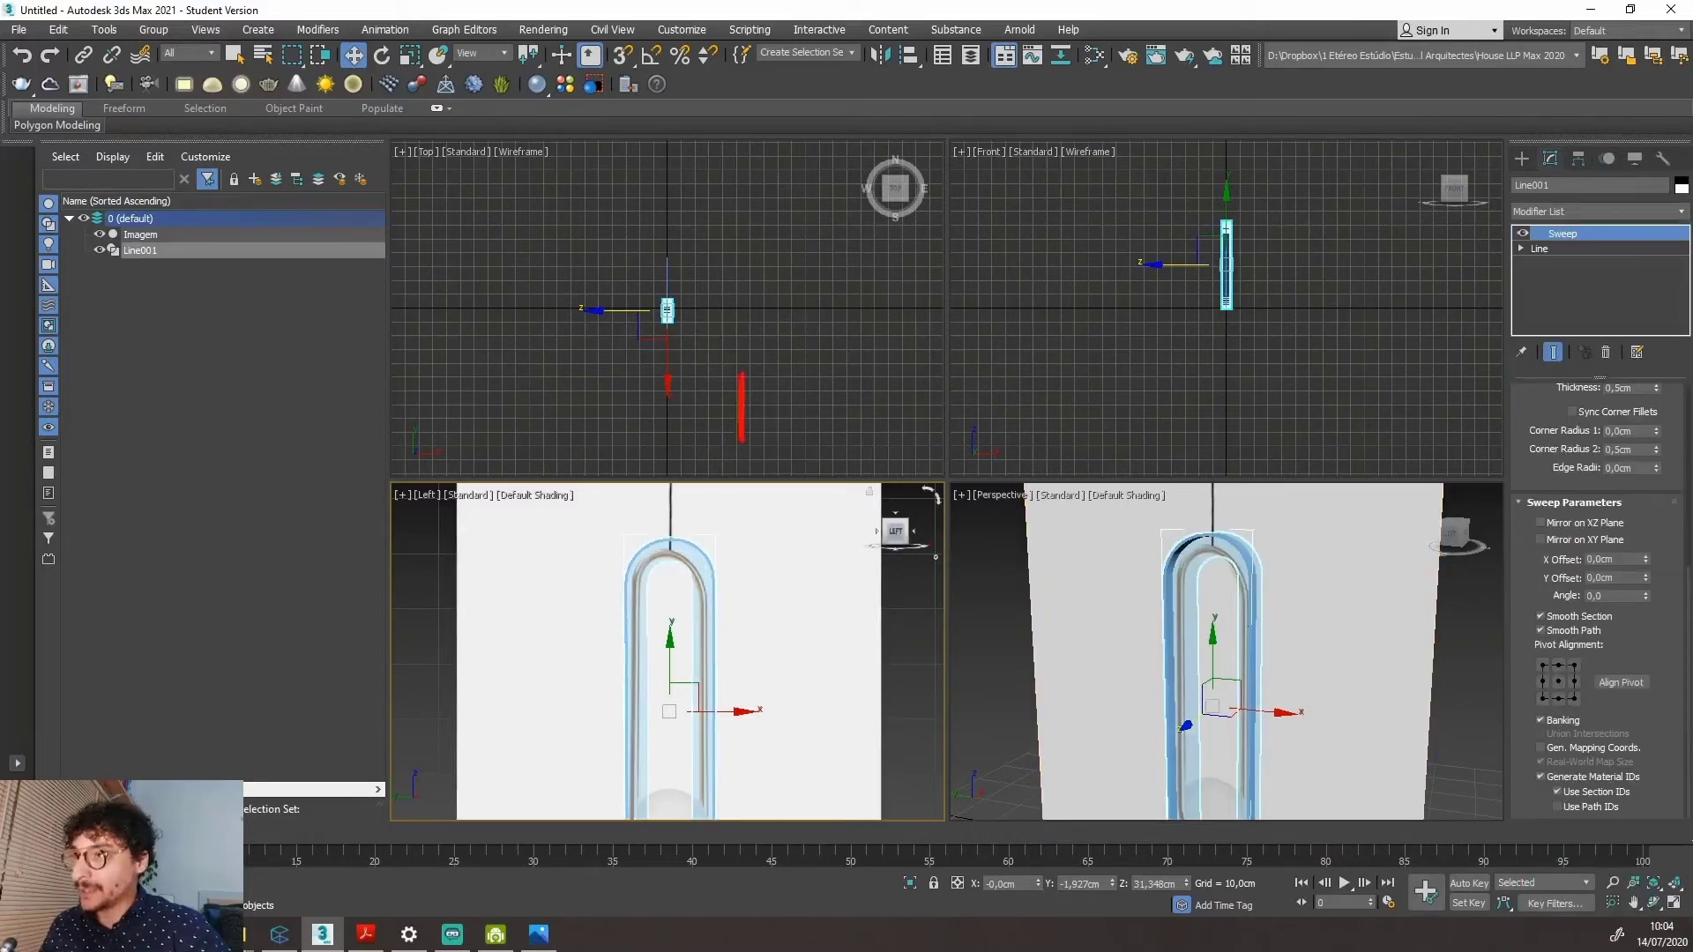
text(seep)
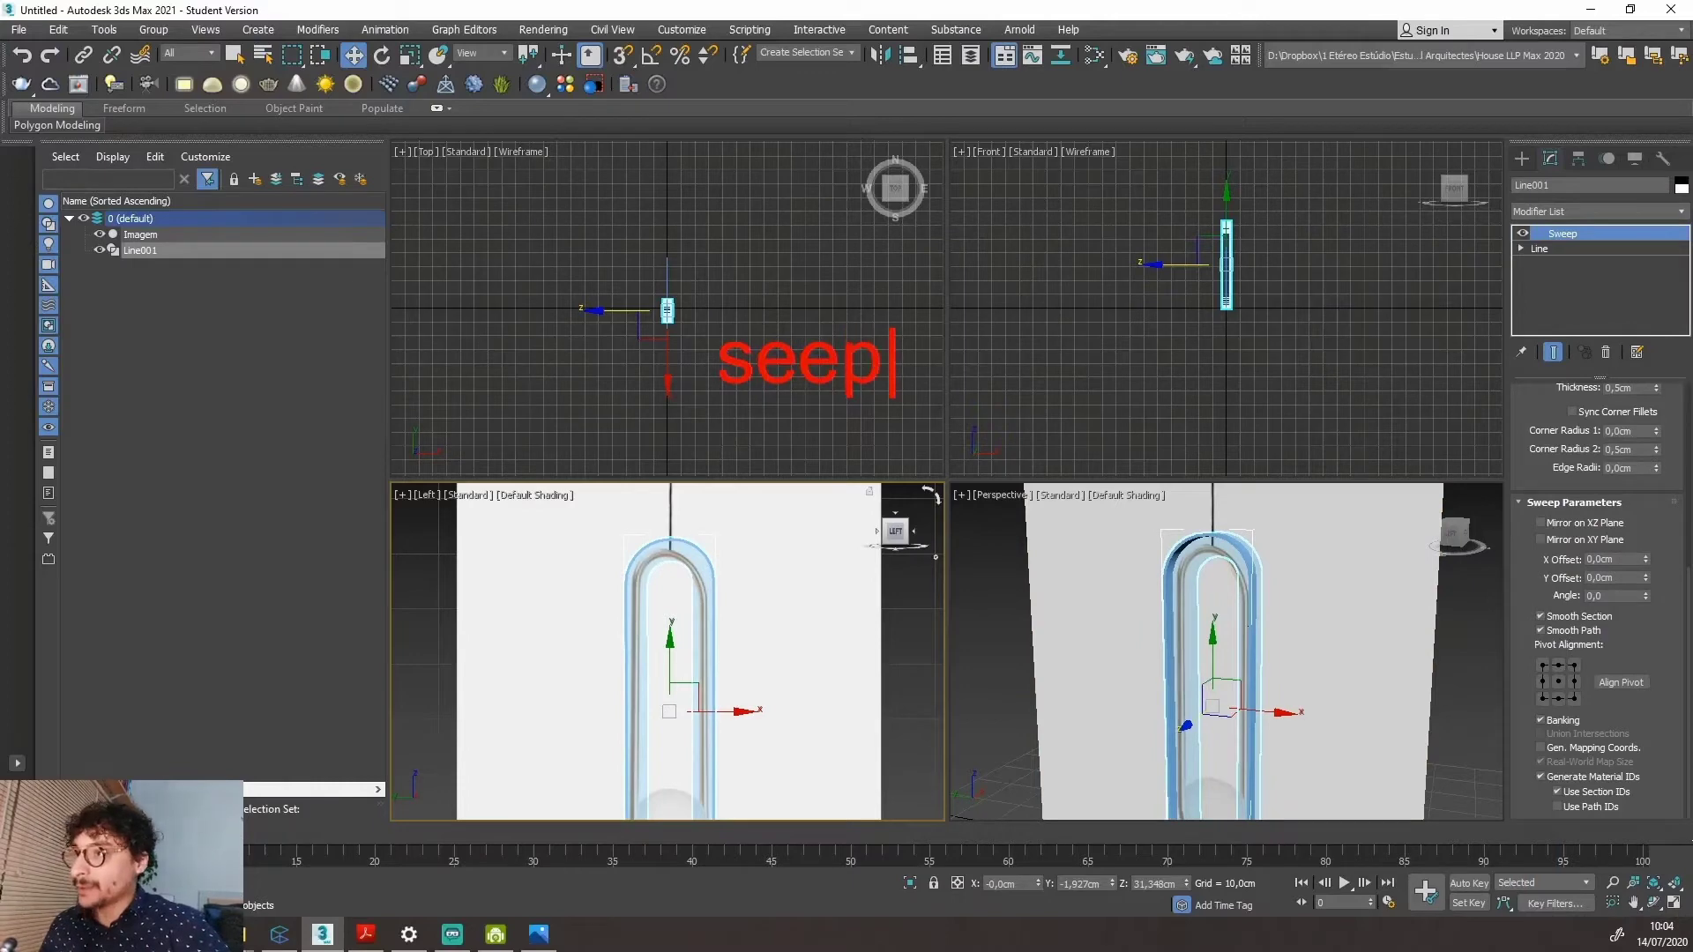
key(BackSpace)
key(BackSpace)
key(BackSpace)
text(weep)
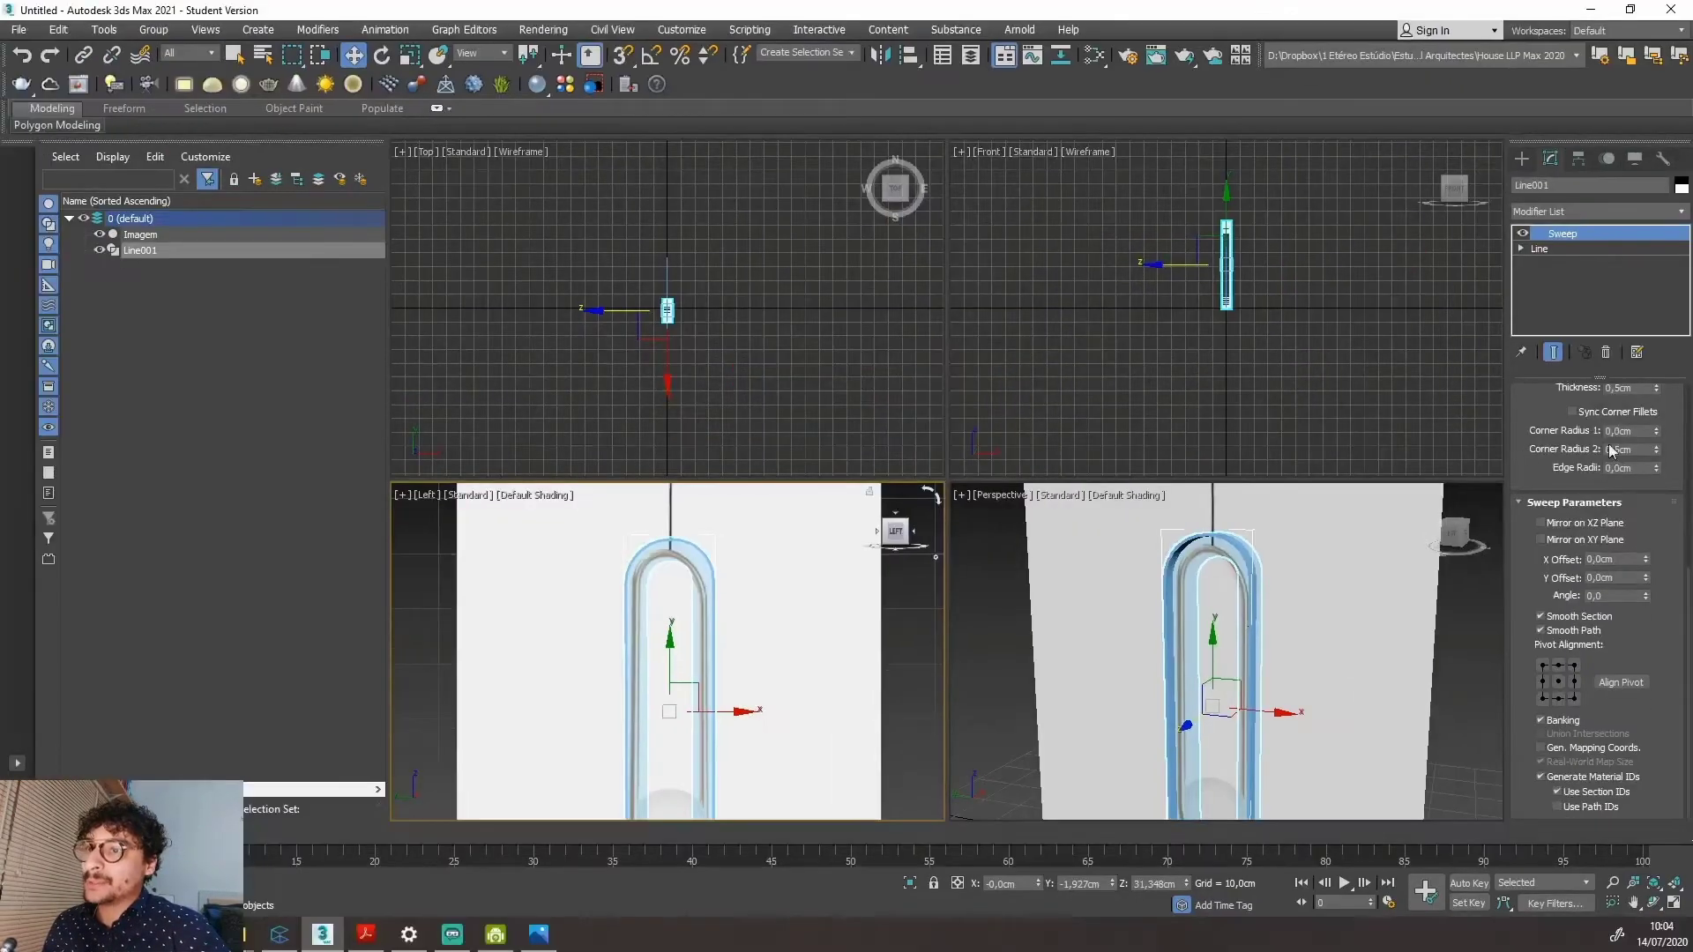
Change the Sweep's built-in section to Cylinder so the frame gets a round profile.
scroll(1536, 430, up, 5)
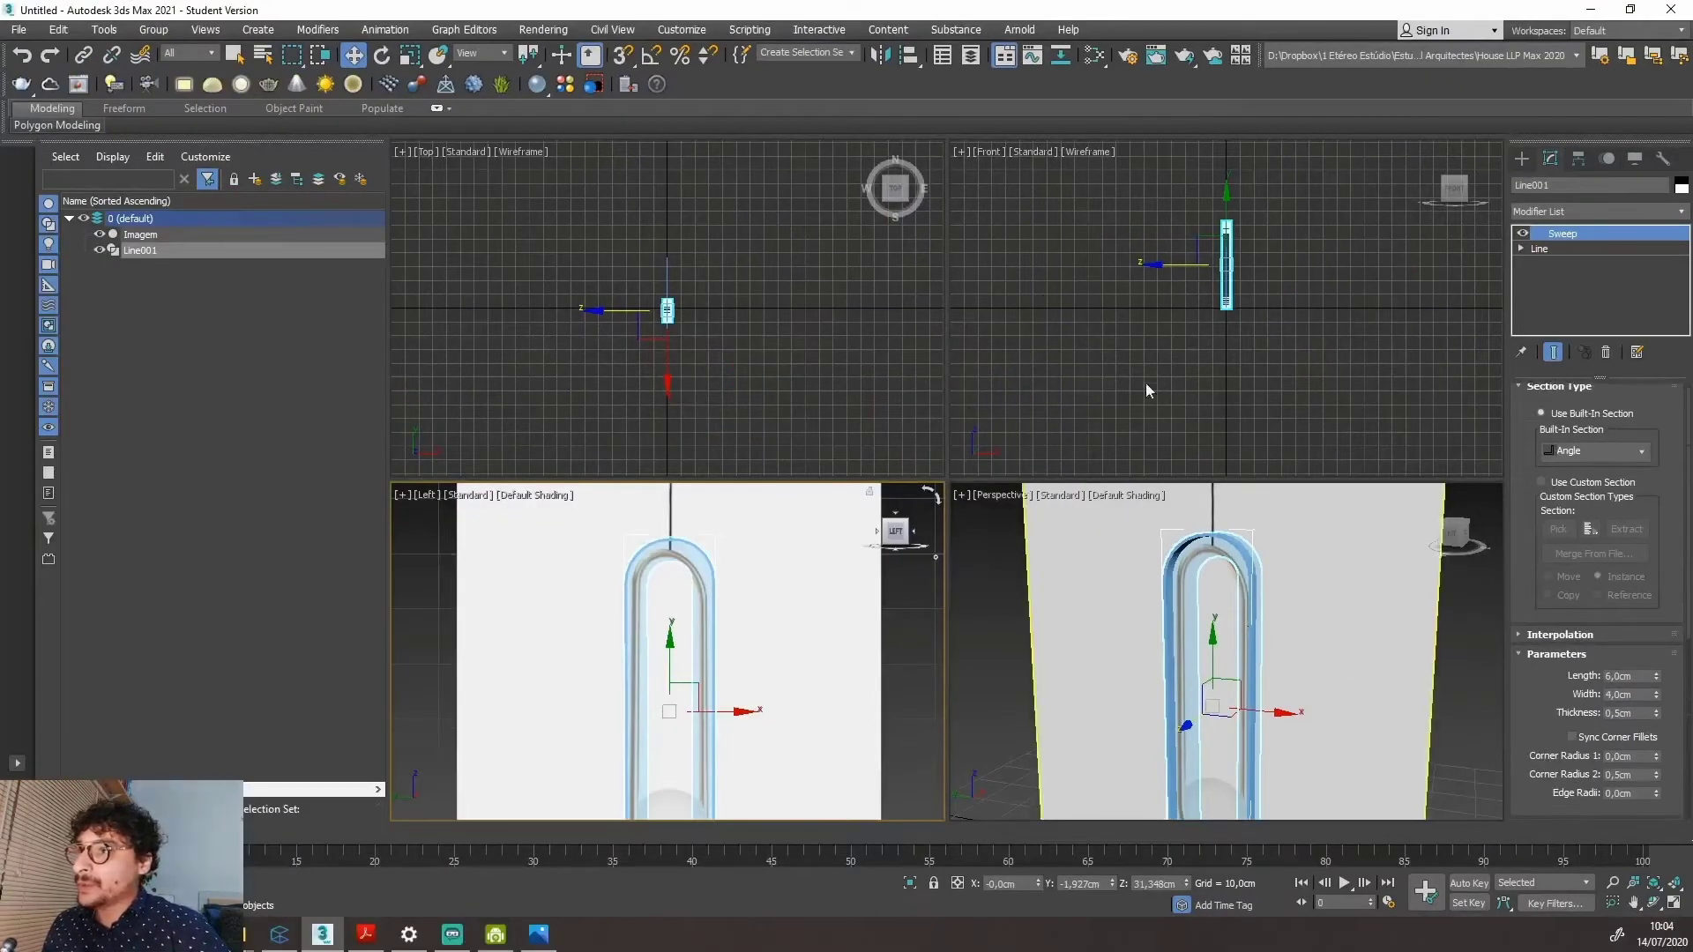
scroll(1237, 579, up, 3)
scroll(1375, 556, up, 2)
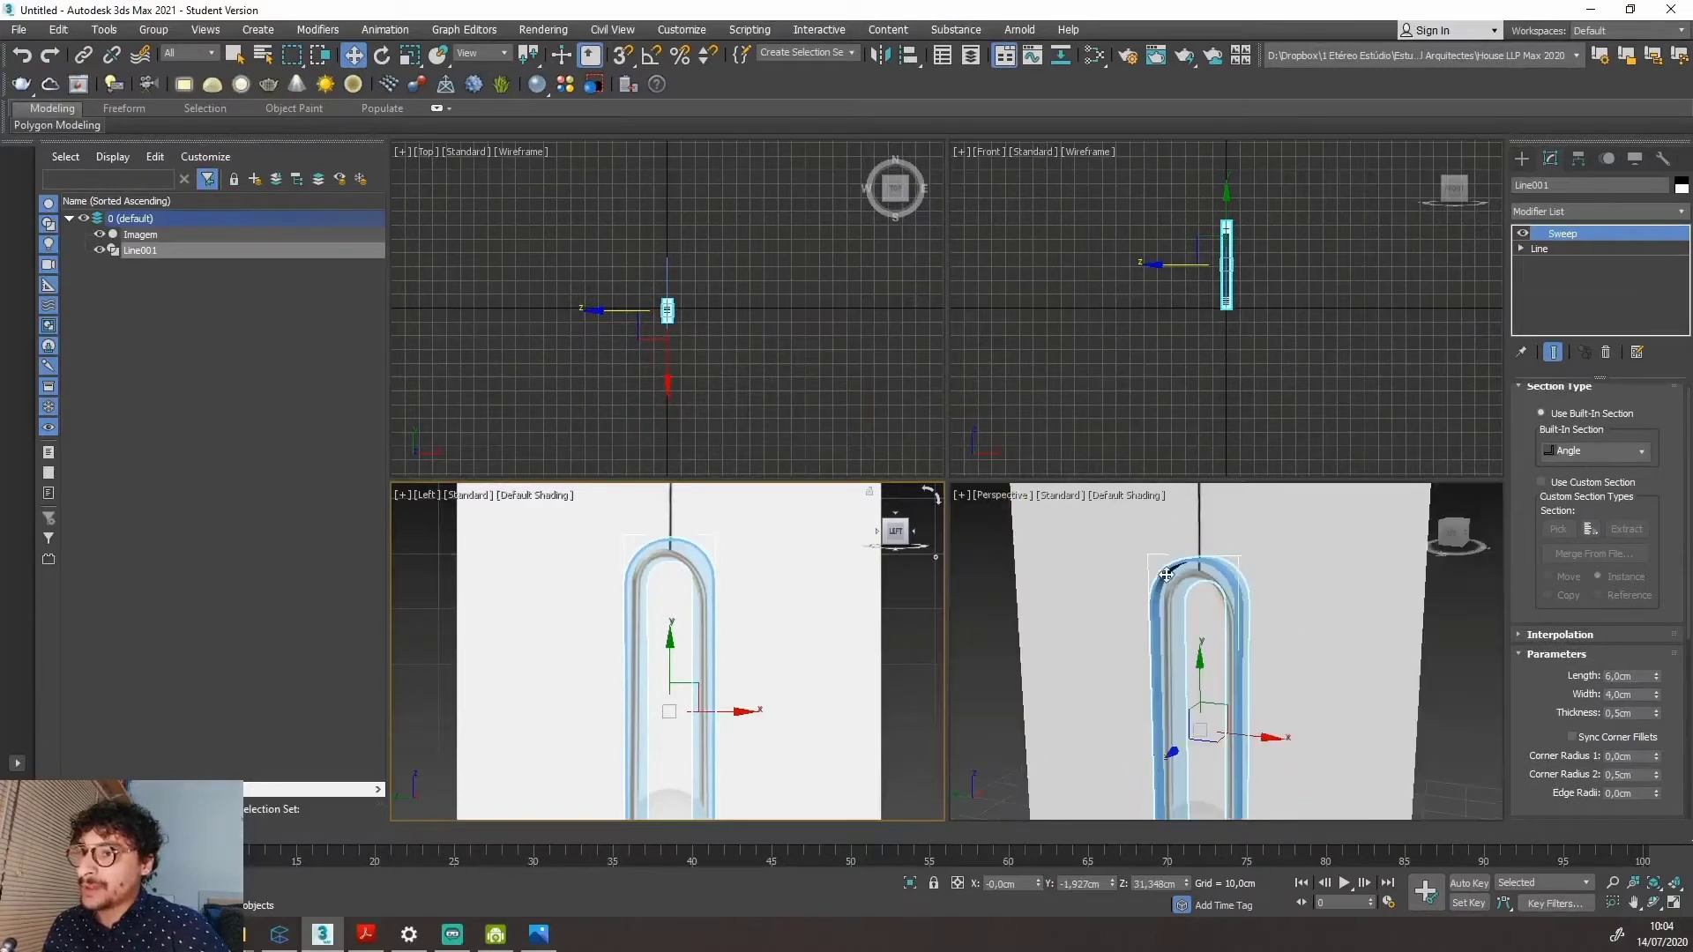
click(1625, 452)
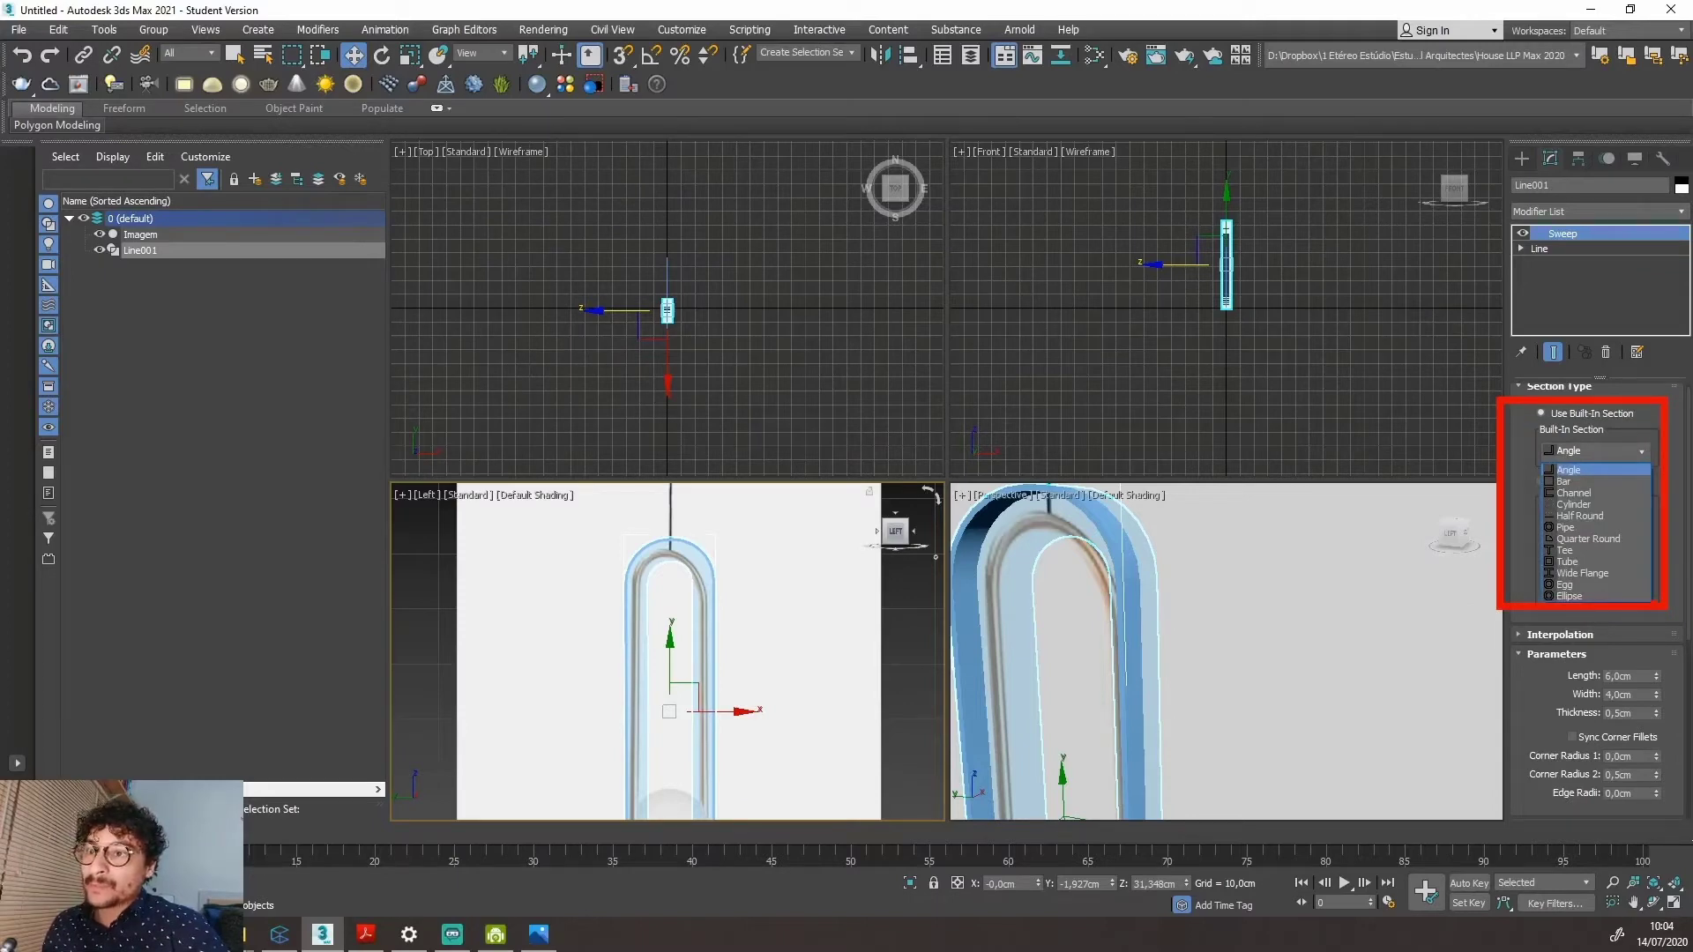
click(1550, 387)
click(1600, 451)
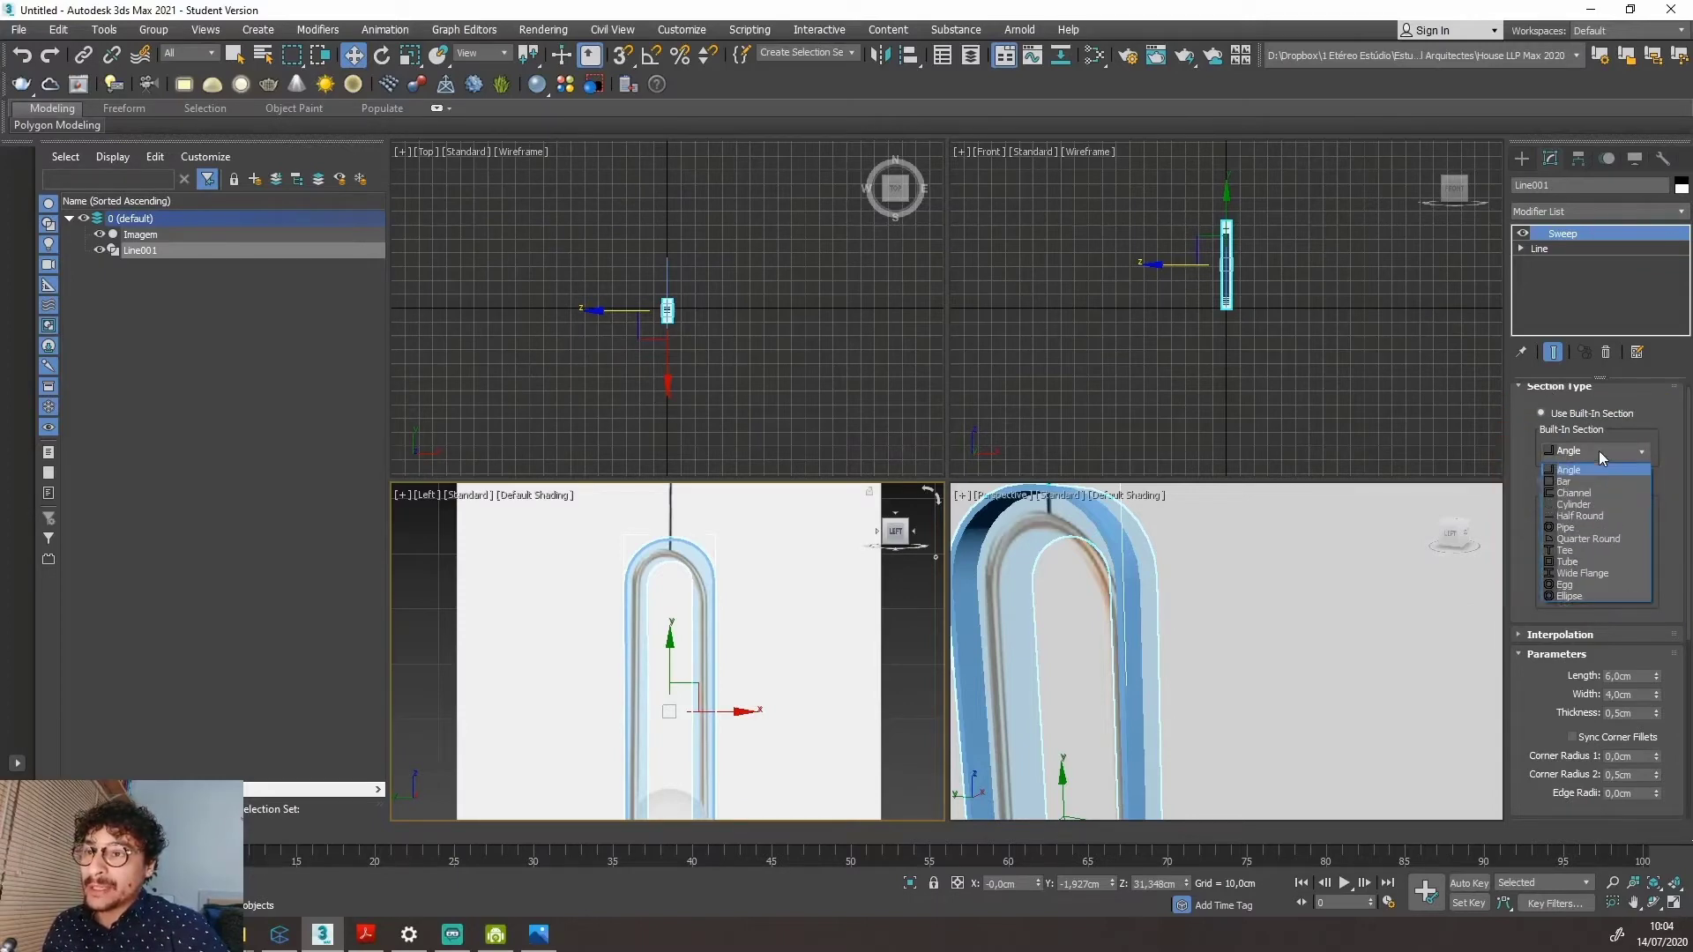
click(1595, 502)
Examine the thickness of the cylindrical sweep against the lamp's reference image in the Left viewport.
scroll(759, 616, down, 5)
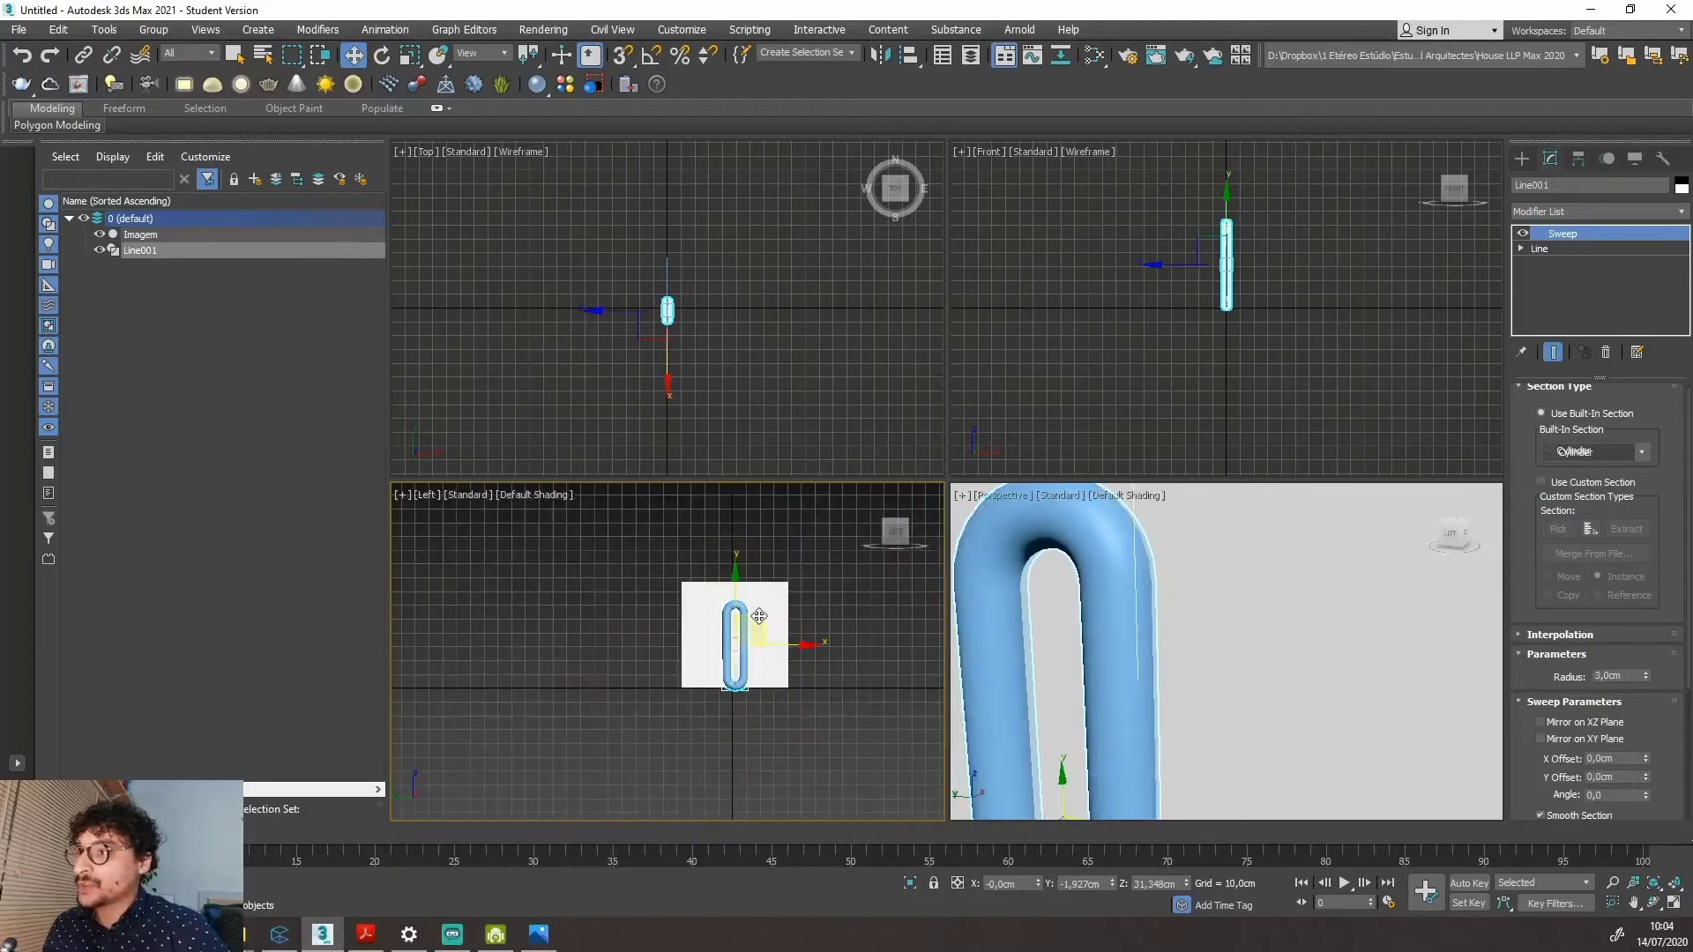
scroll(759, 616, up, 5)
scroll(763, 600, down, 4)
scroll(771, 593, up, 4)
scroll(811, 590, down, 2)
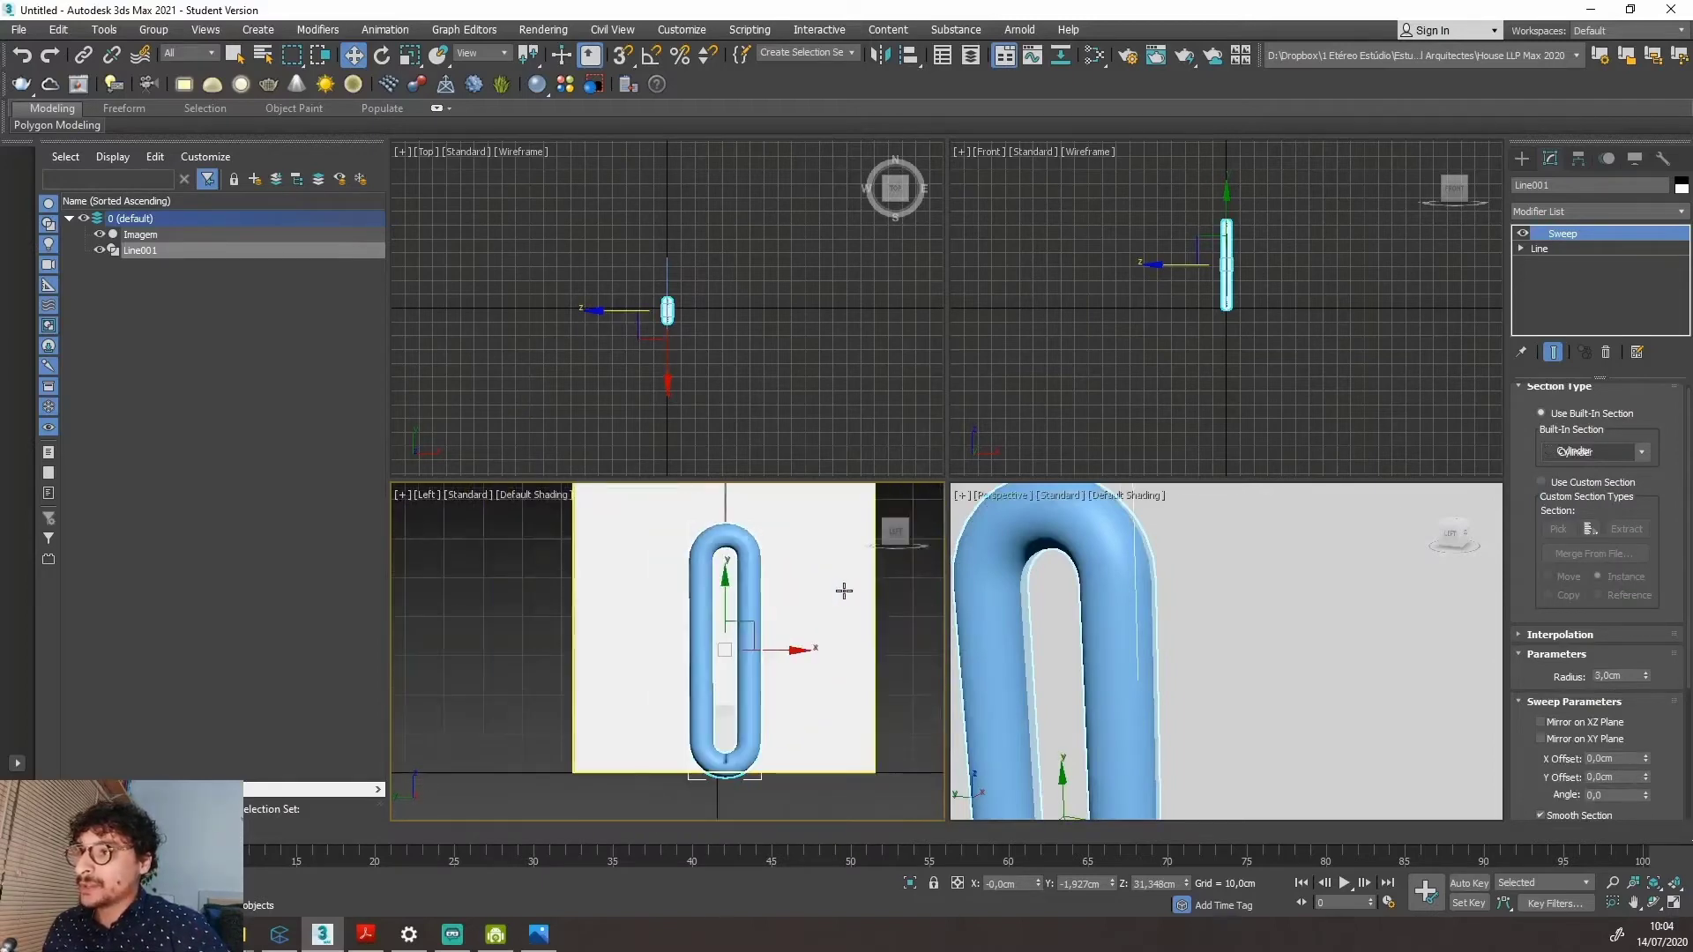
scroll(749, 617, up, 2)
scroll(794, 598, down, 2)
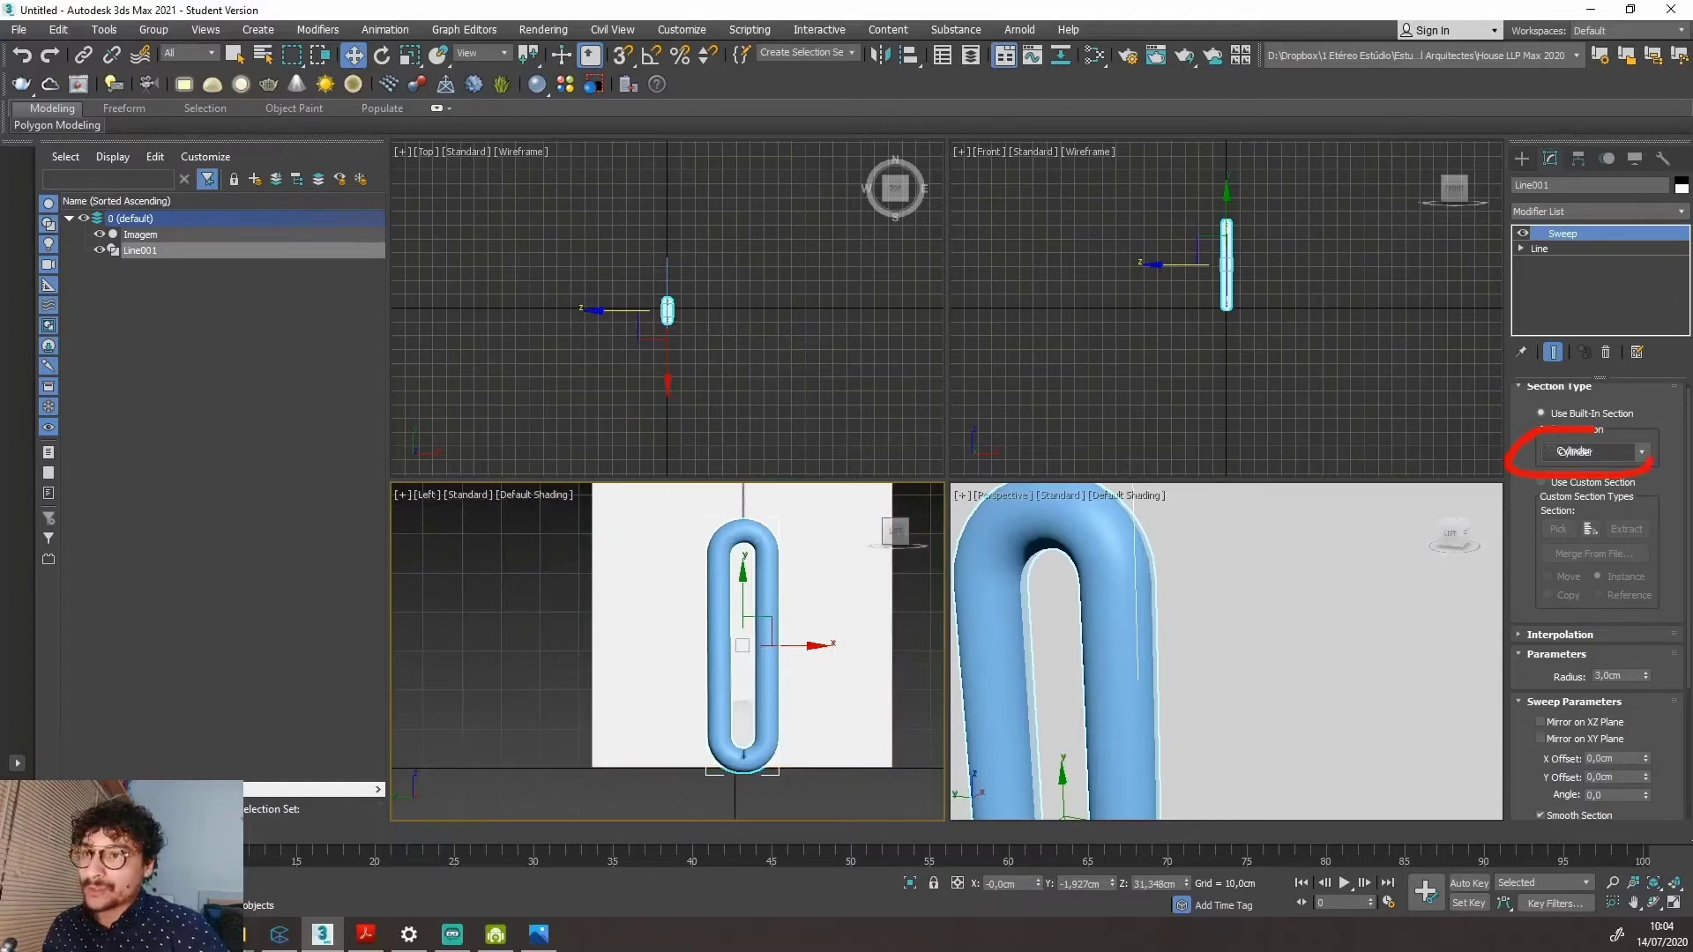
key(Escape)
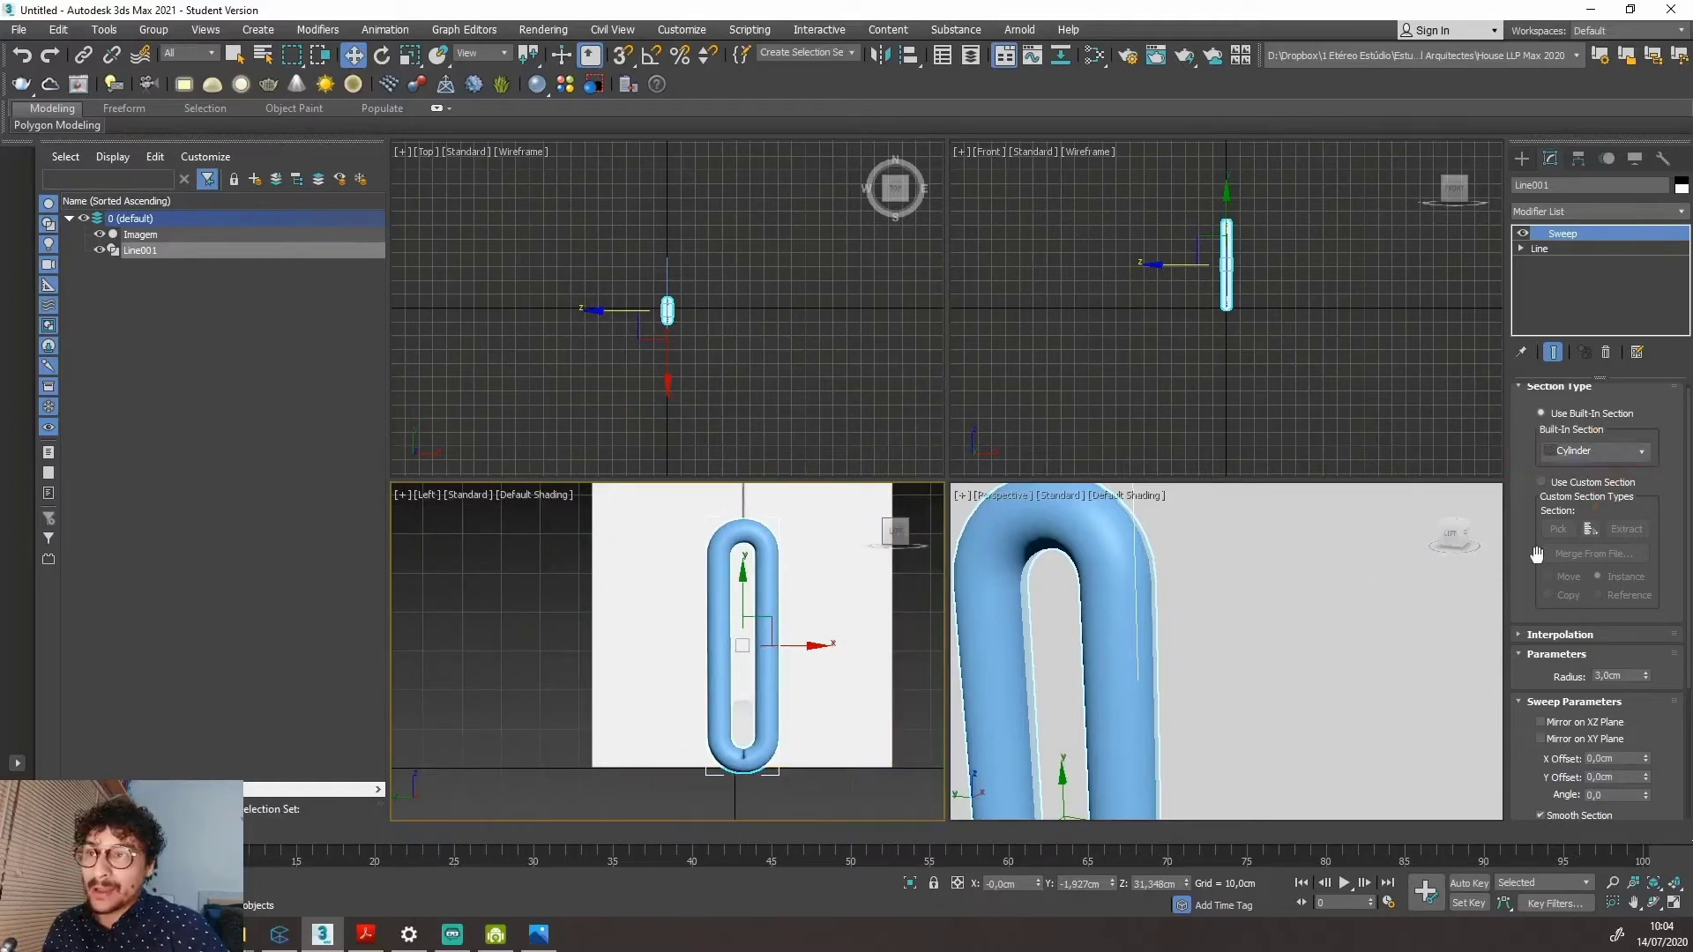
Reduce the Sweep's cylinder radius to match the frame's thin tube, trying 0,75 cm before setting it to 0,7 cm.
scroll(1573, 494, down, 4)
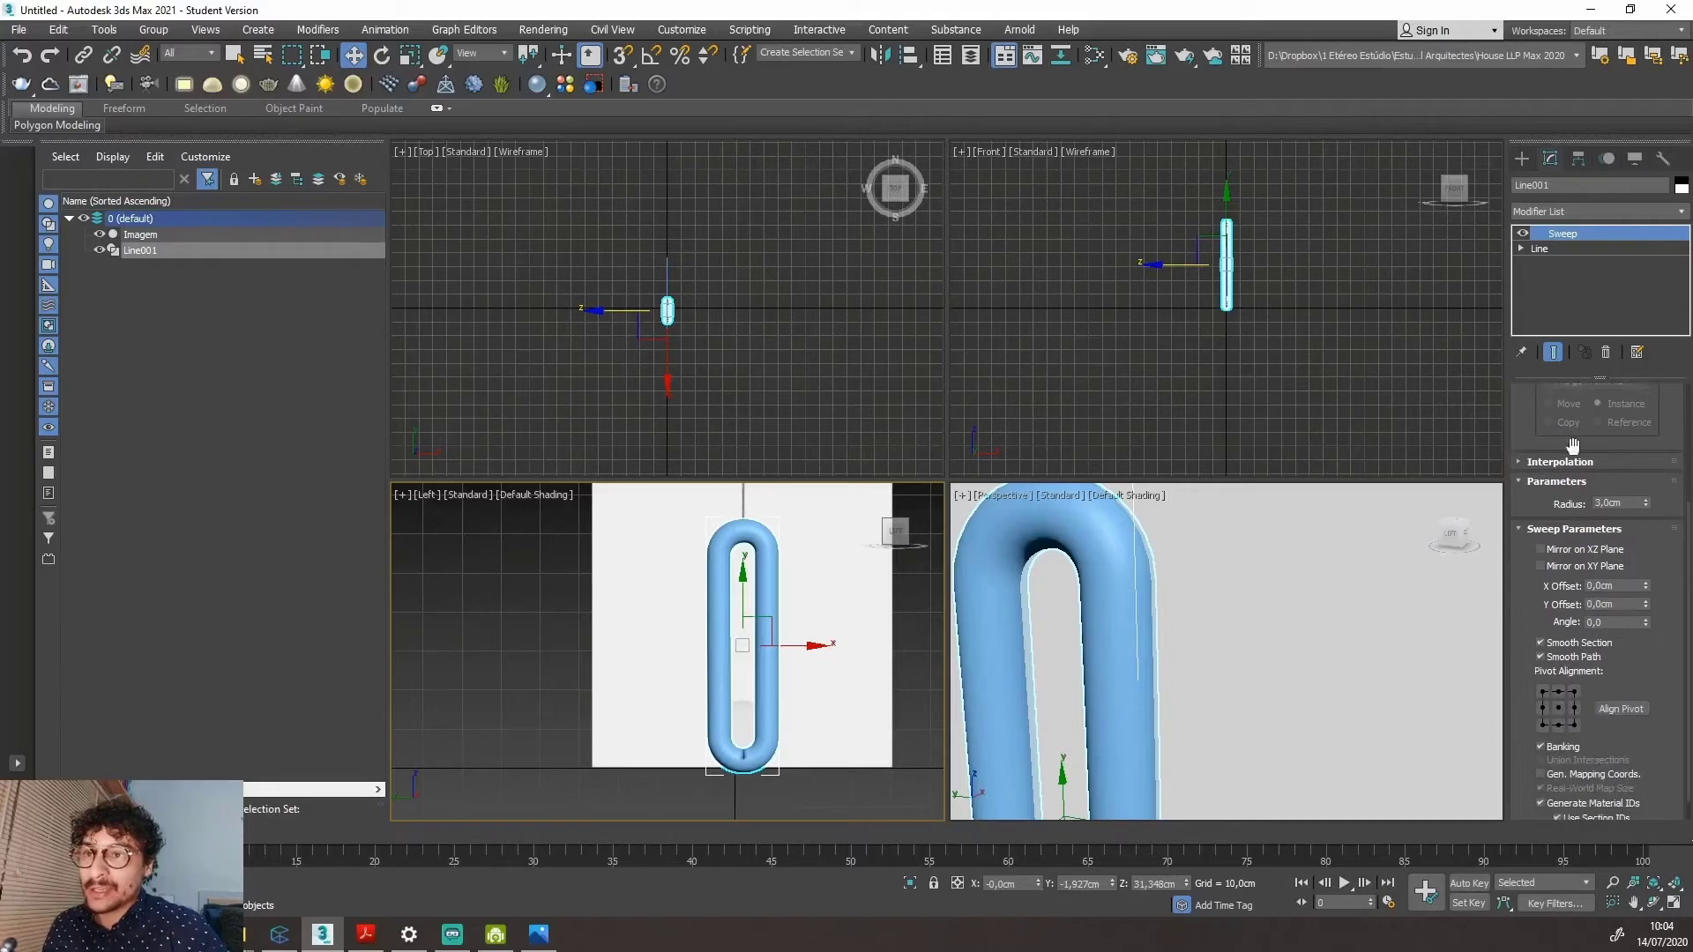
drag(1487, 458, 1681, 522)
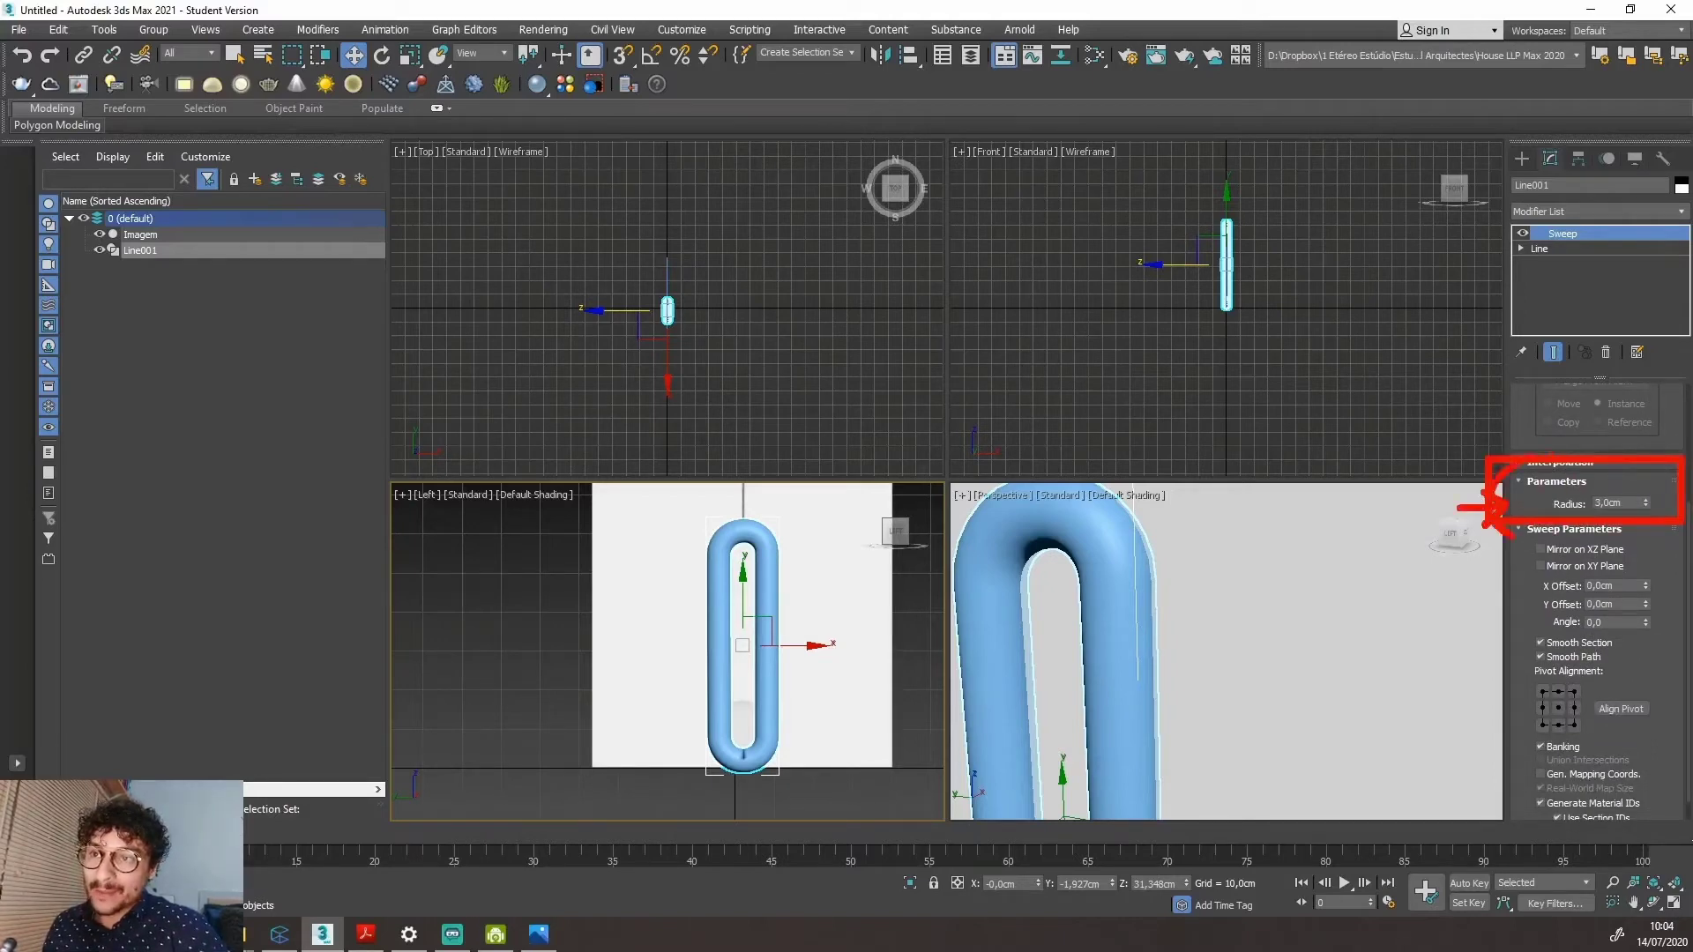
drag(1545, 227, 1585, 234)
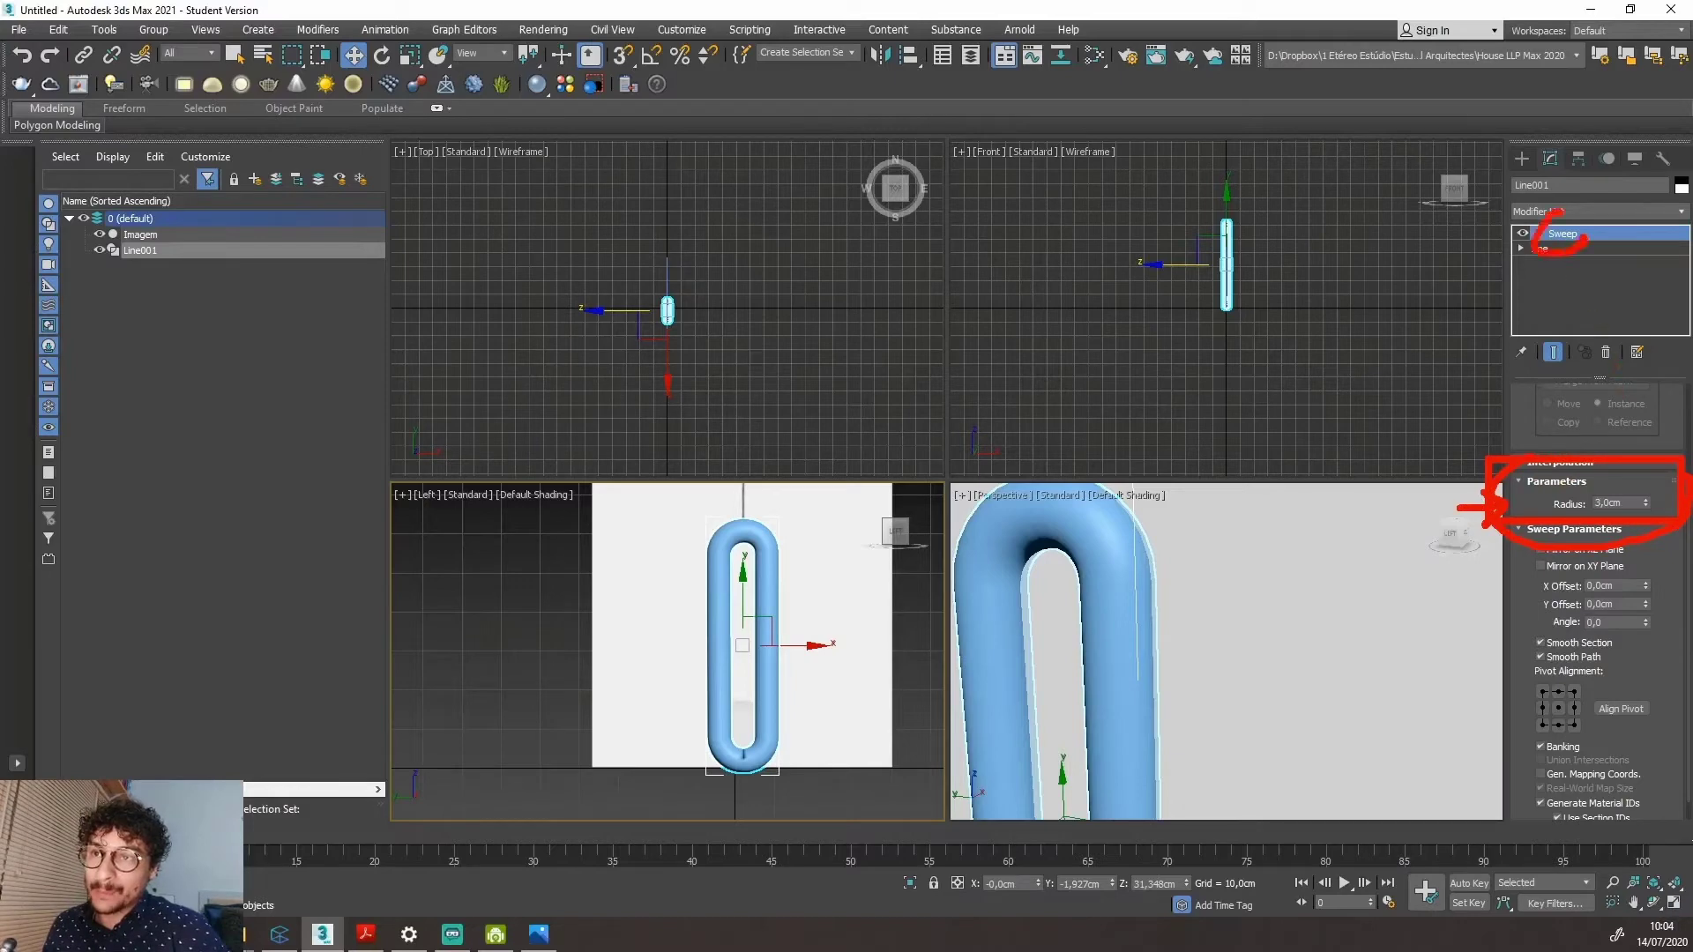
key(Escape)
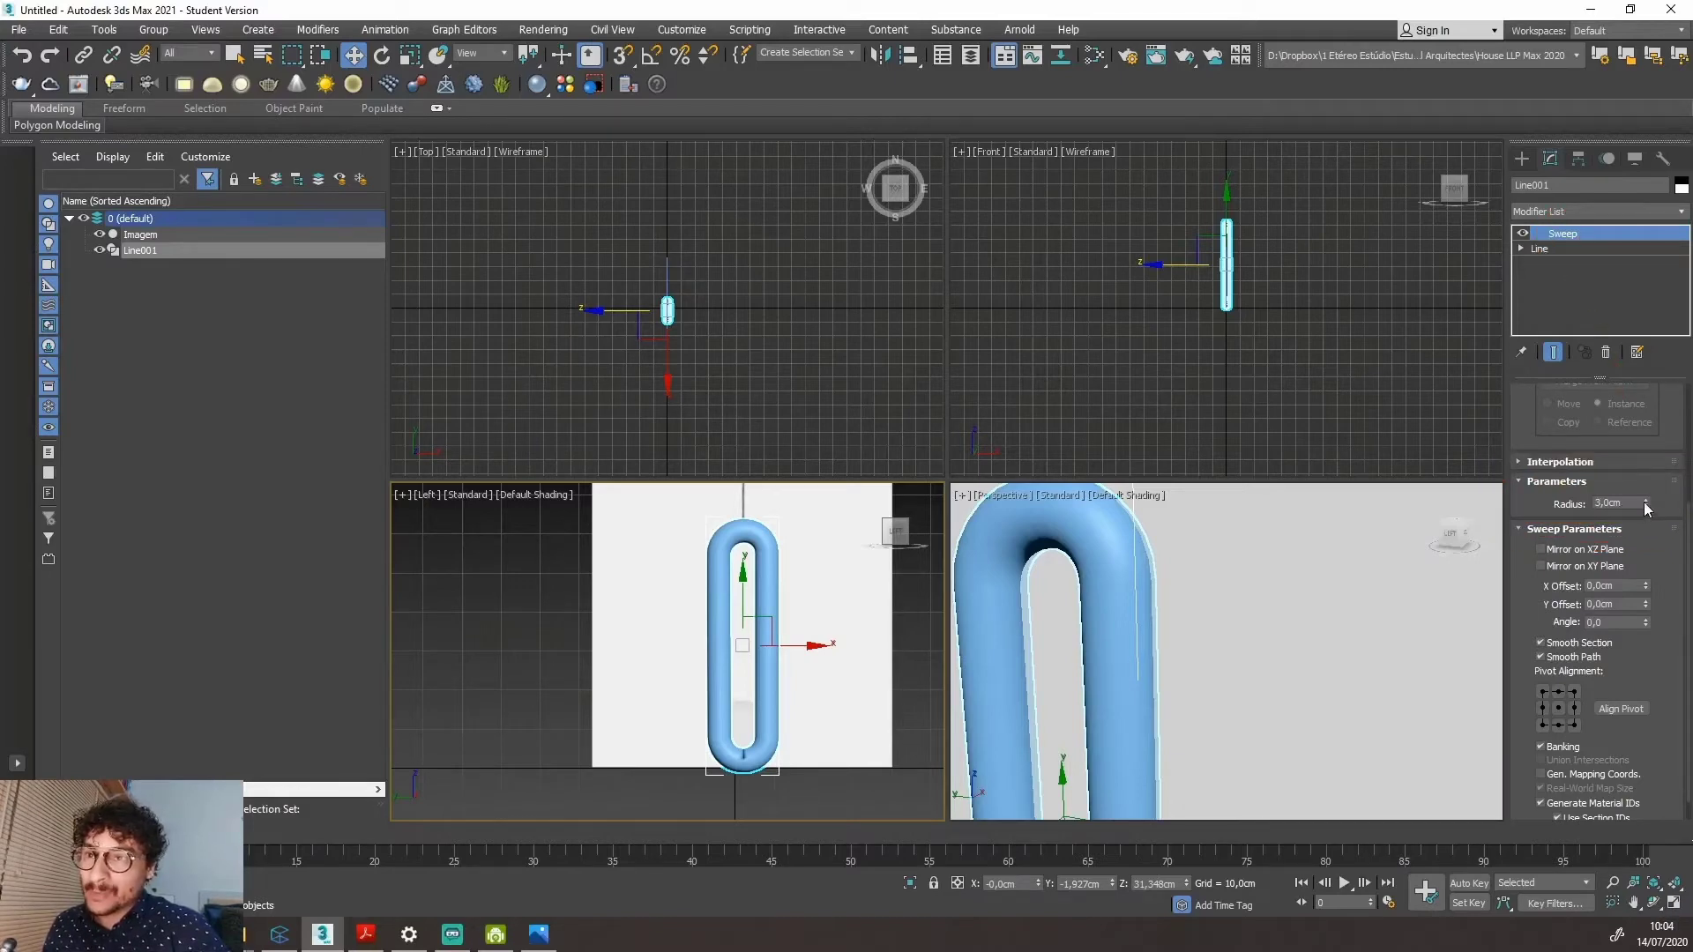
mouse_move(1645, 505)
mouse_down()
mouse_move(1653, 596)
mouse_move(1656, 571)
mouse_up()
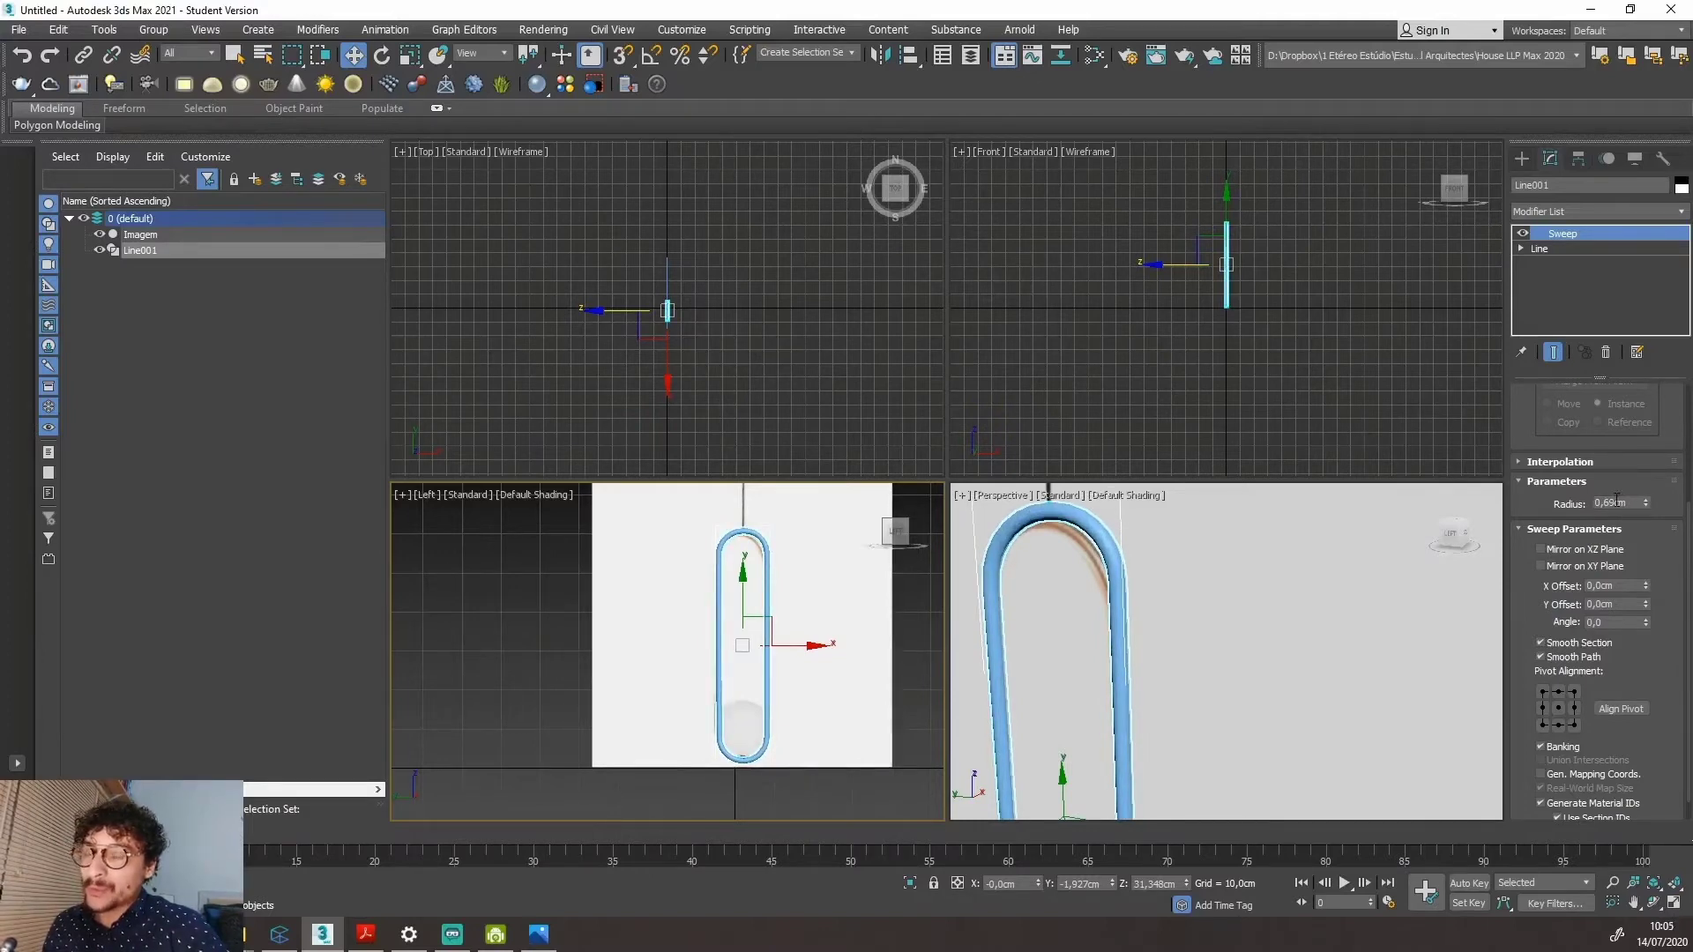
click(1616, 501)
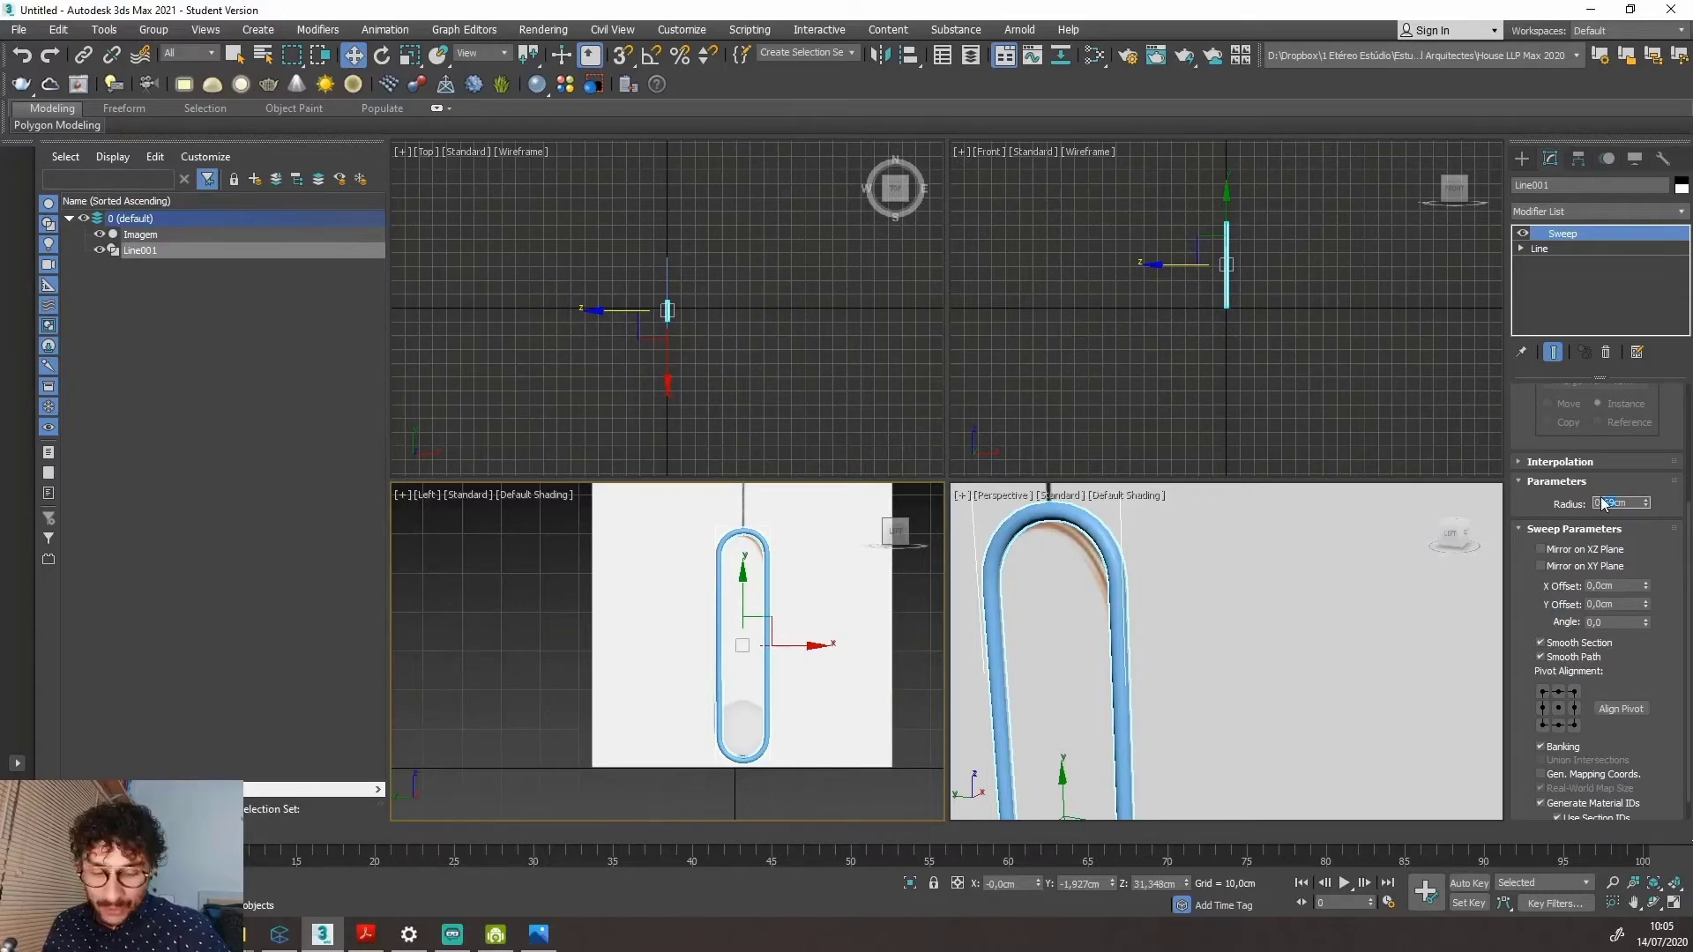
text(7)
key(Return)
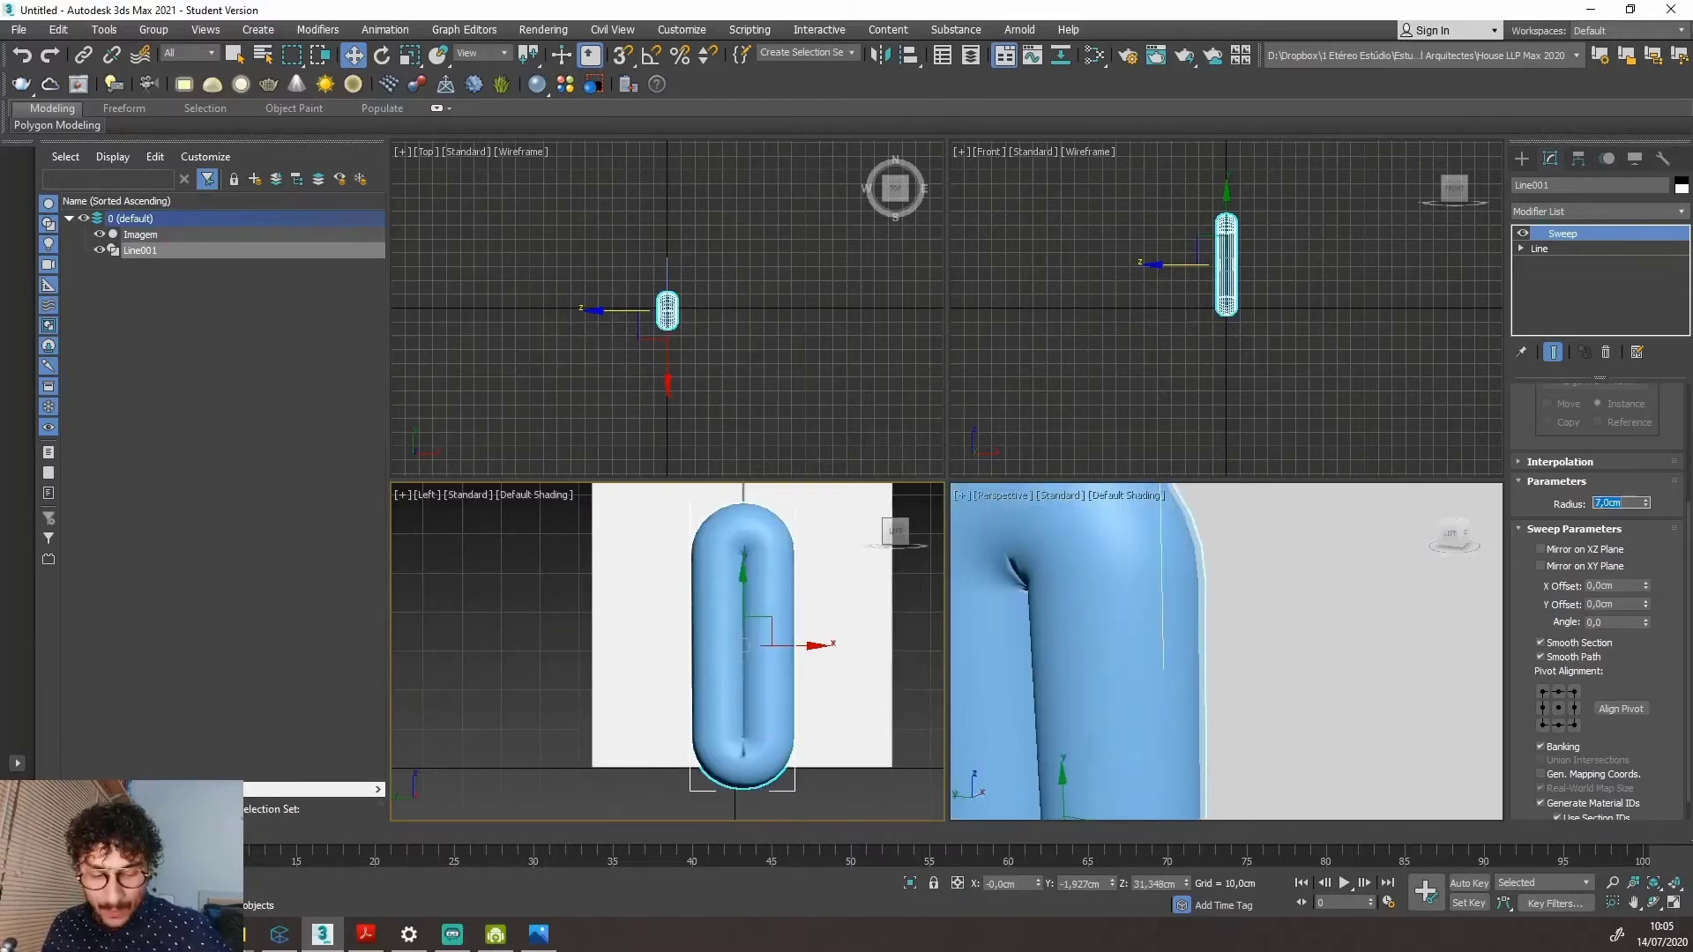
text(0,75)
key(Return)
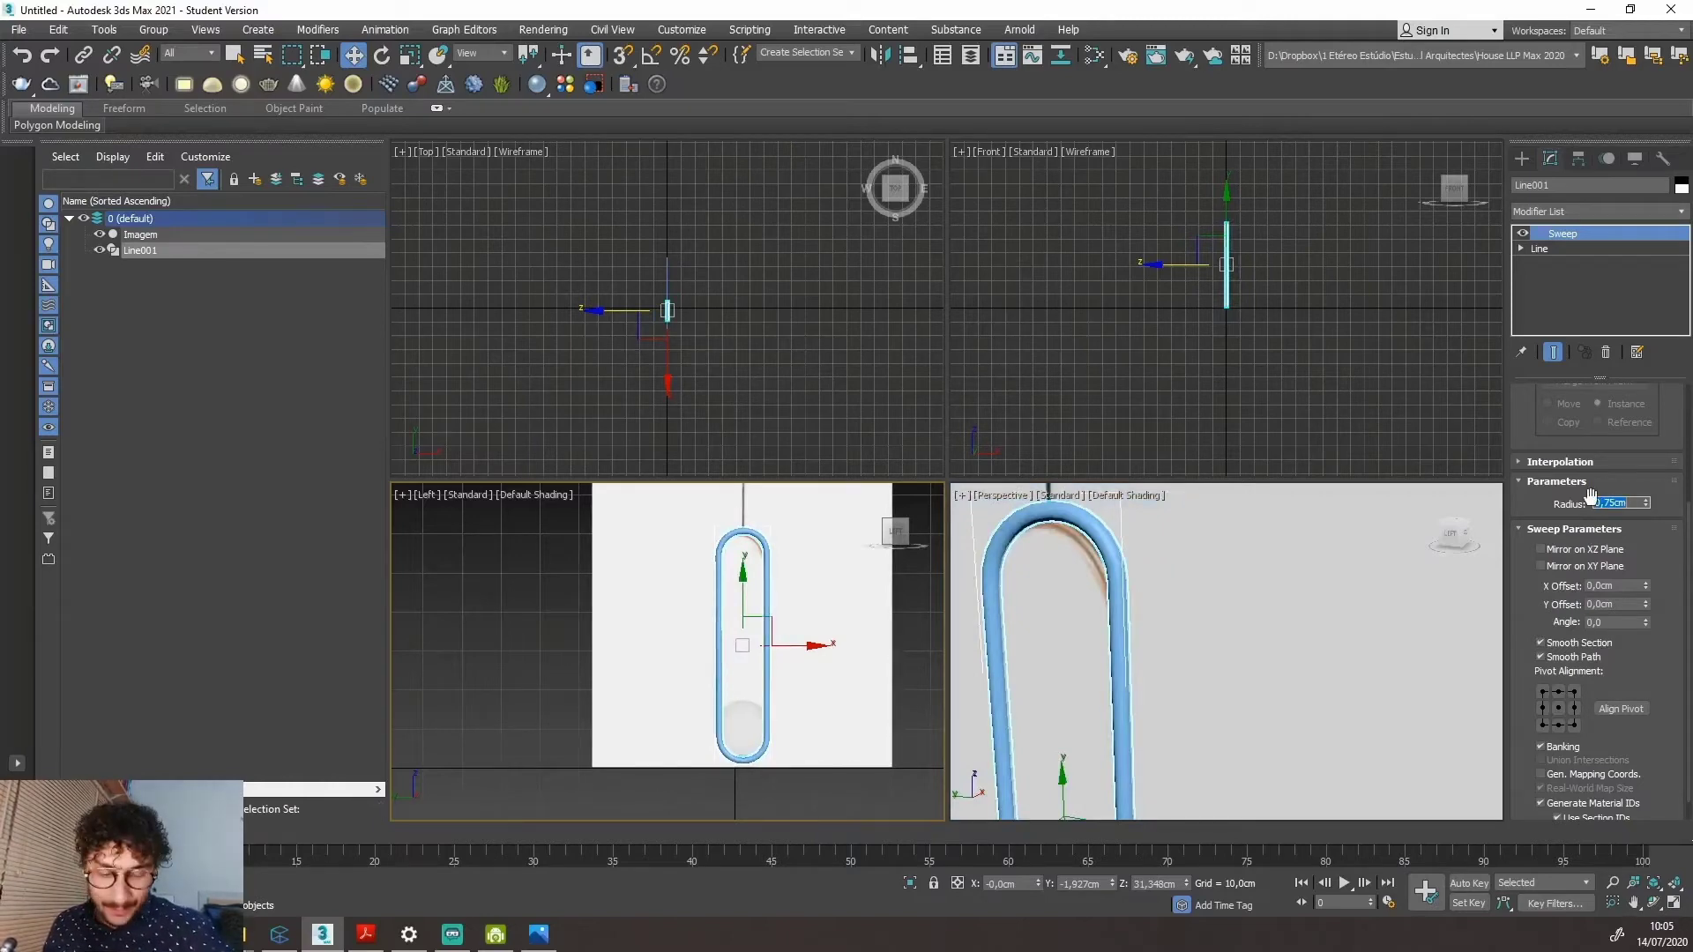
text(0,7)
key(Return)
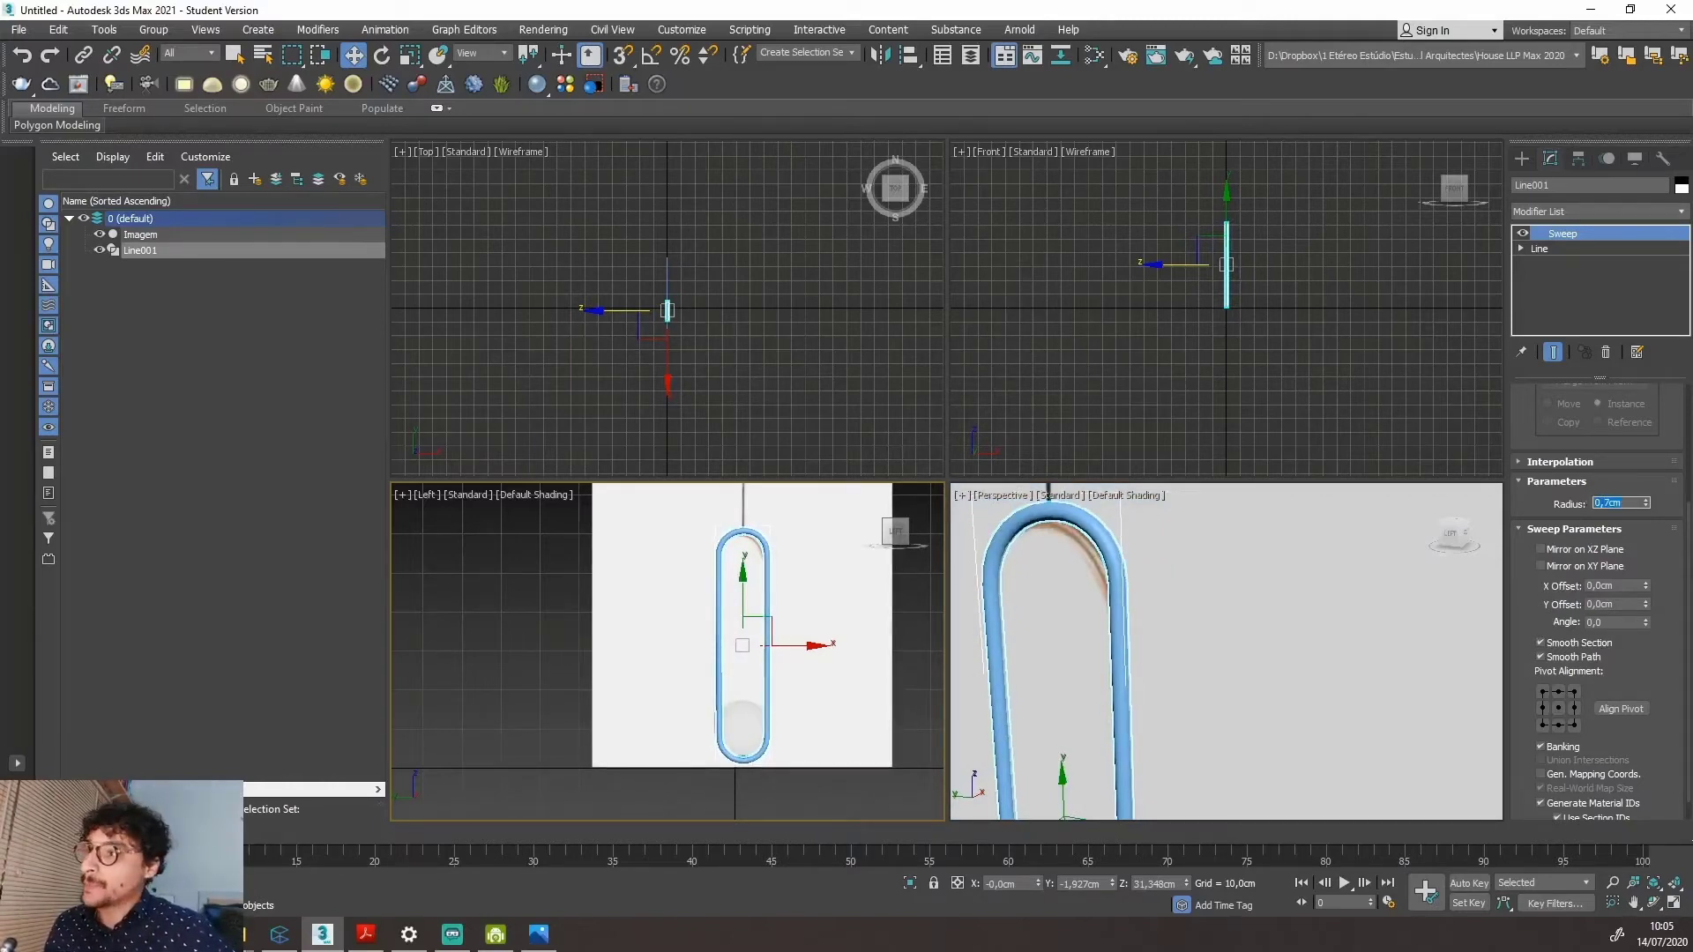
scroll(1070, 695, down, 3)
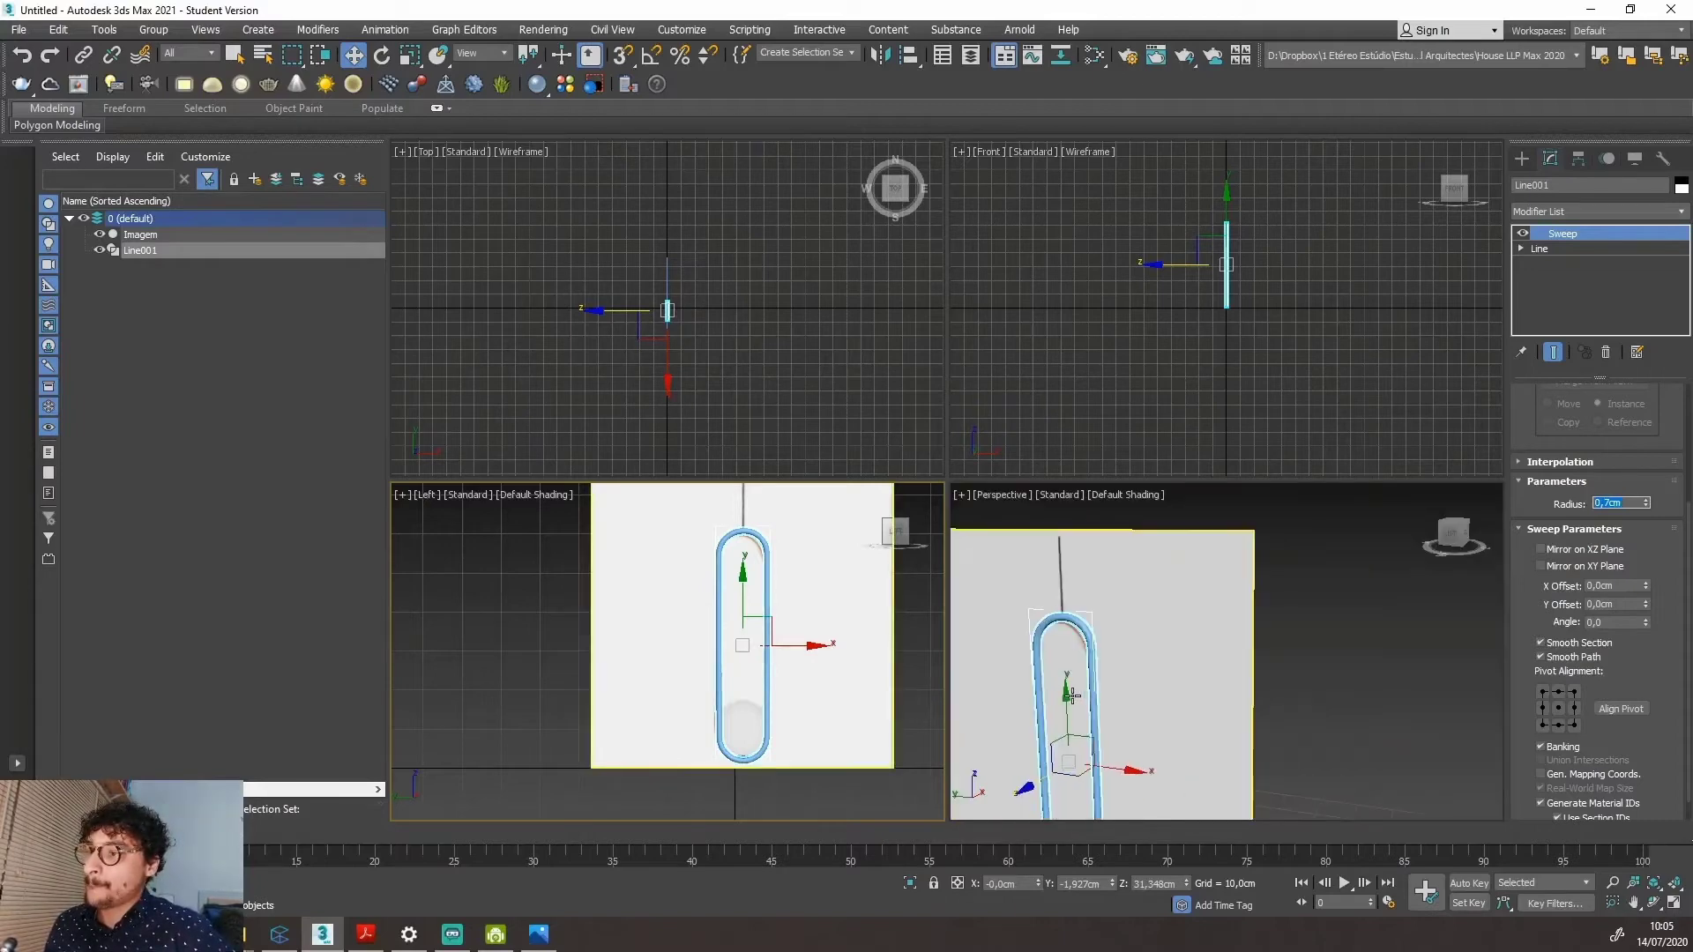
alt+middle_drag(1069, 696, 1112, 617)
drag(1118, 618, 1126, 462)
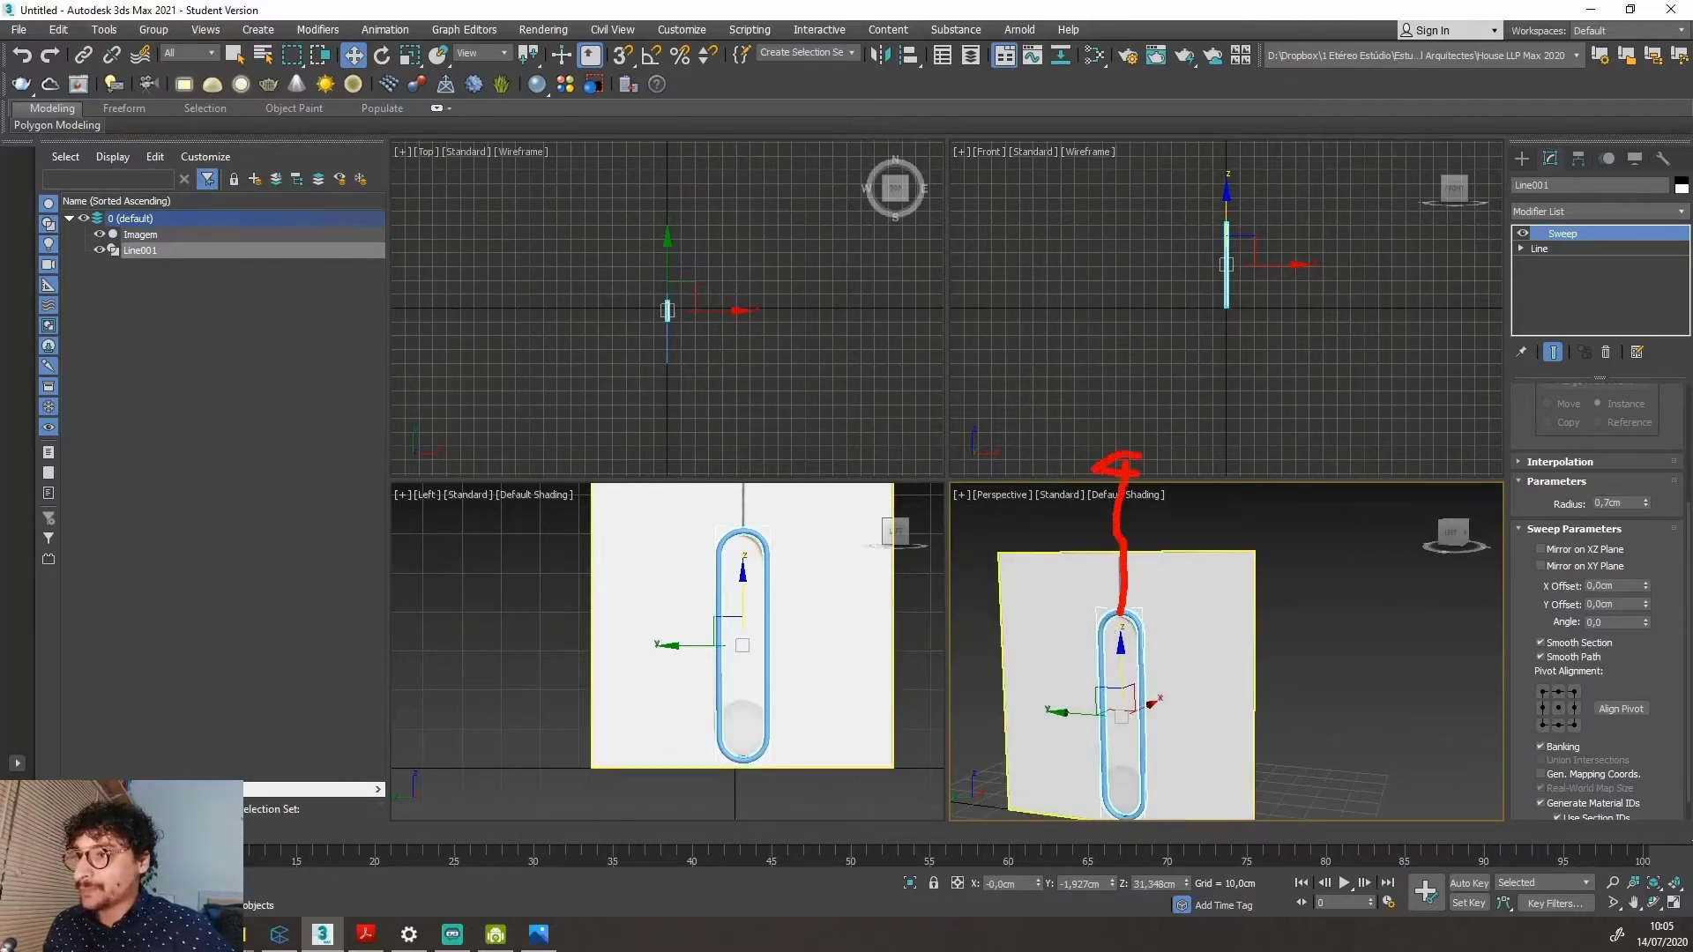
key(Escape)
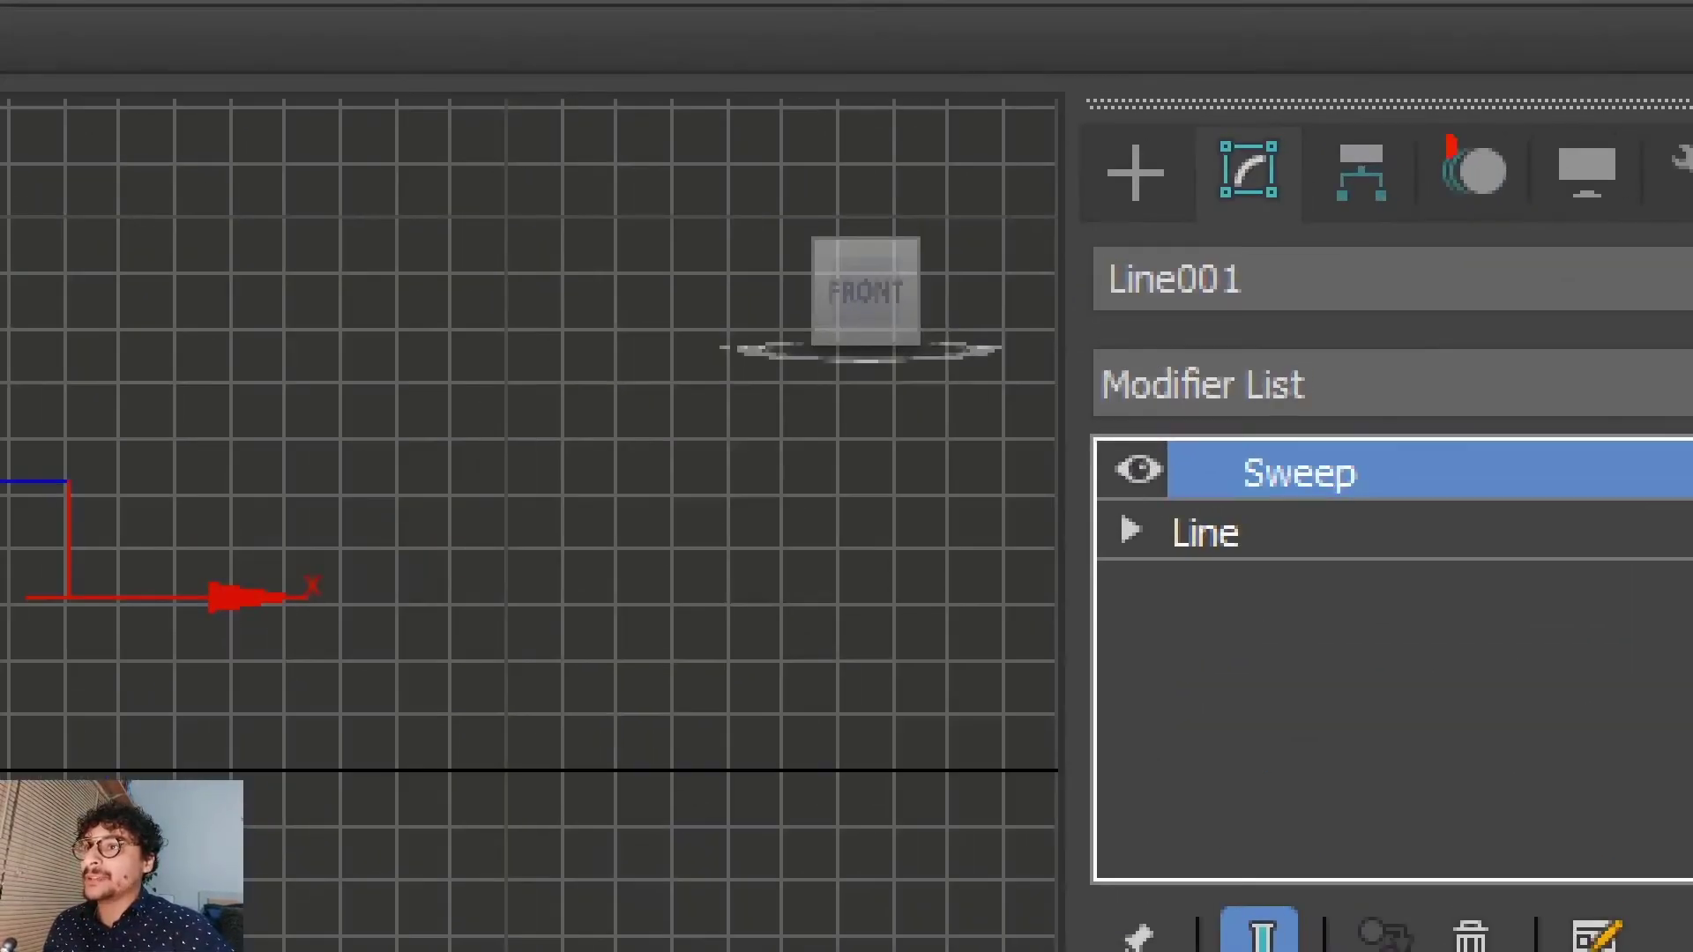
drag(1314, 141, 1373, 150)
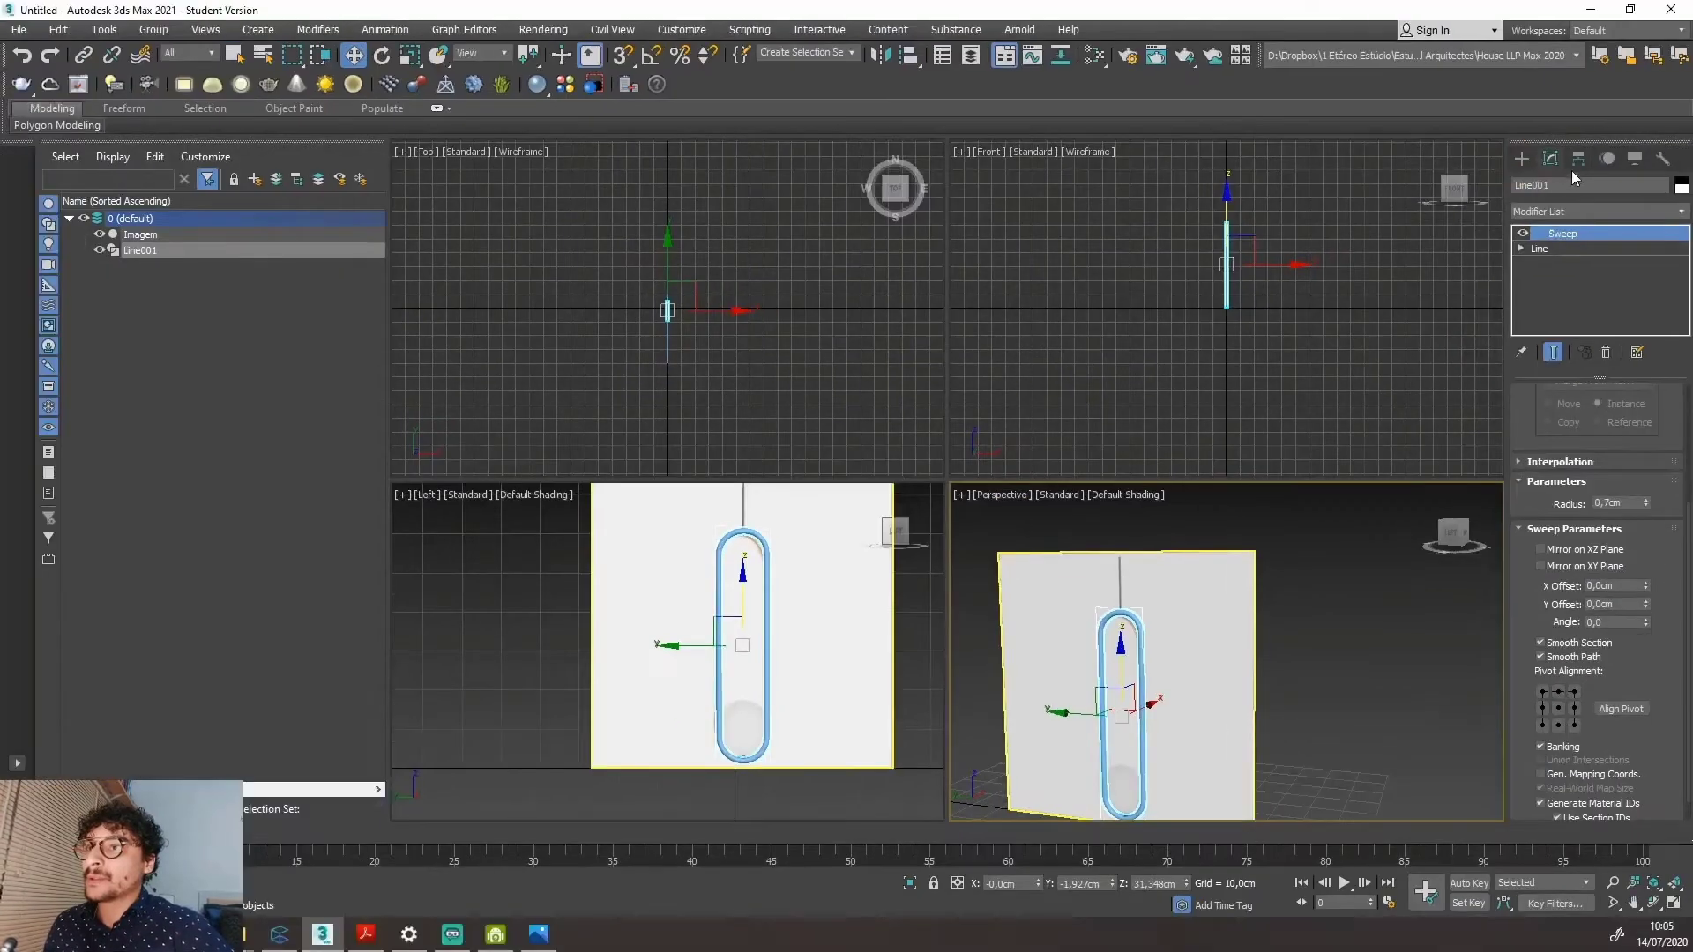
Start a new Line spline in the Left viewport, placing its first vertex where the cable meets the top of the lamp frame.
click(1514, 161)
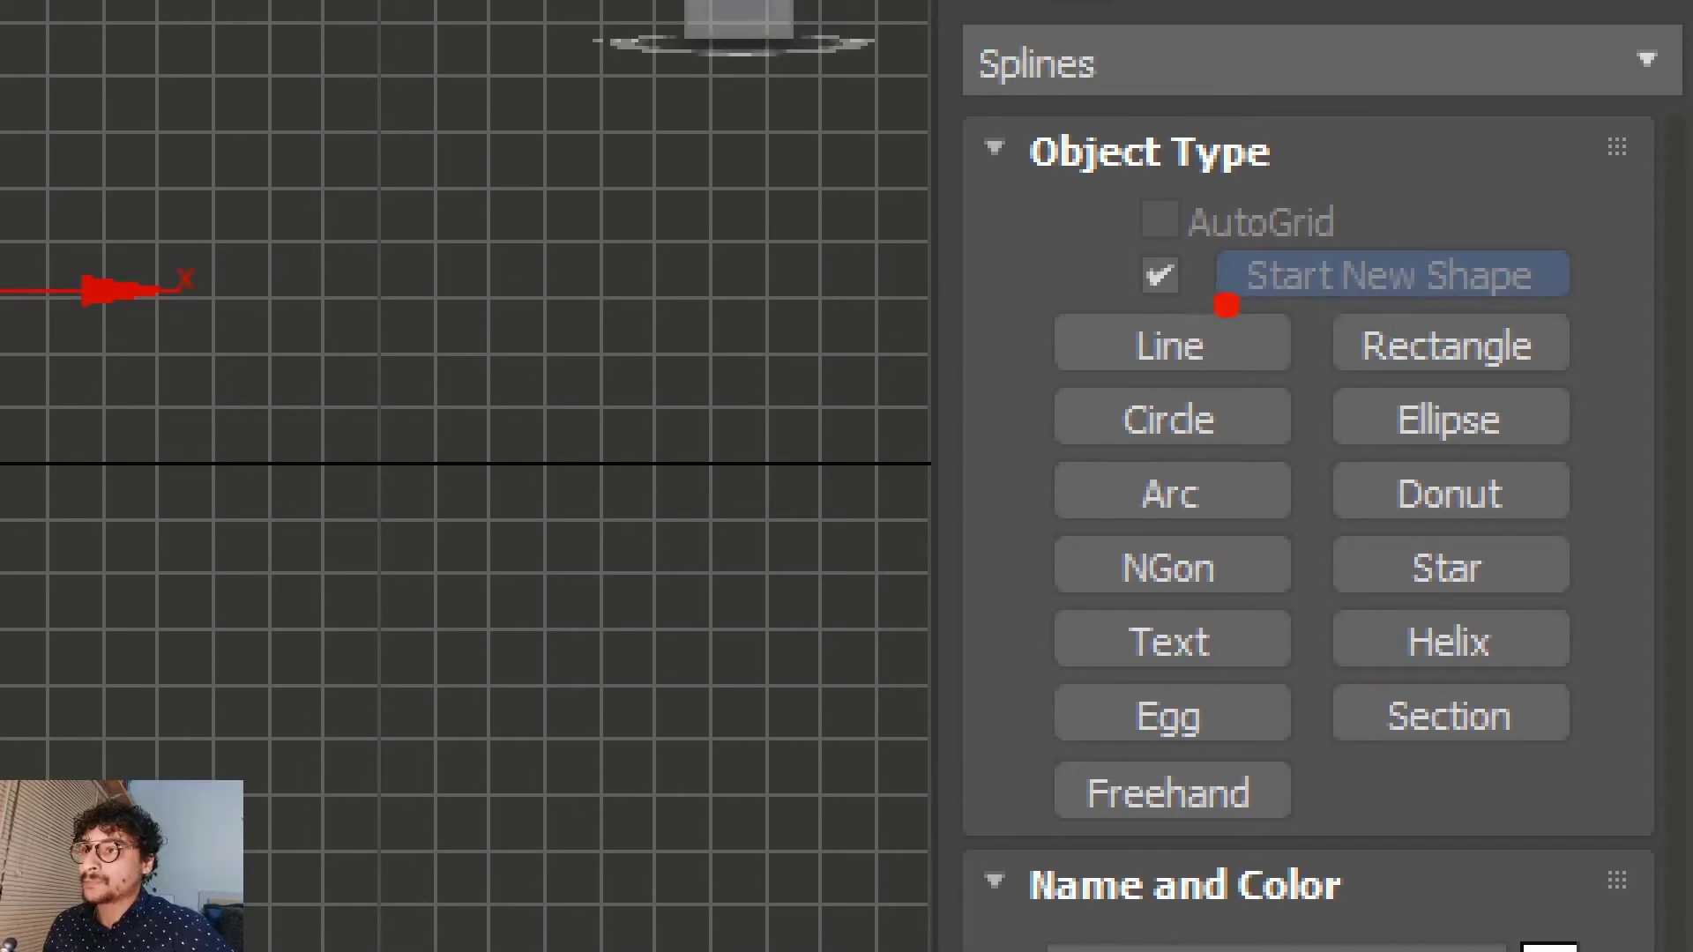
mouse_move(1040, 373)
mouse_down()
mouse_move(1212, 421)
mouse_move(1336, 343)
mouse_move(1221, 284)
mouse_up()
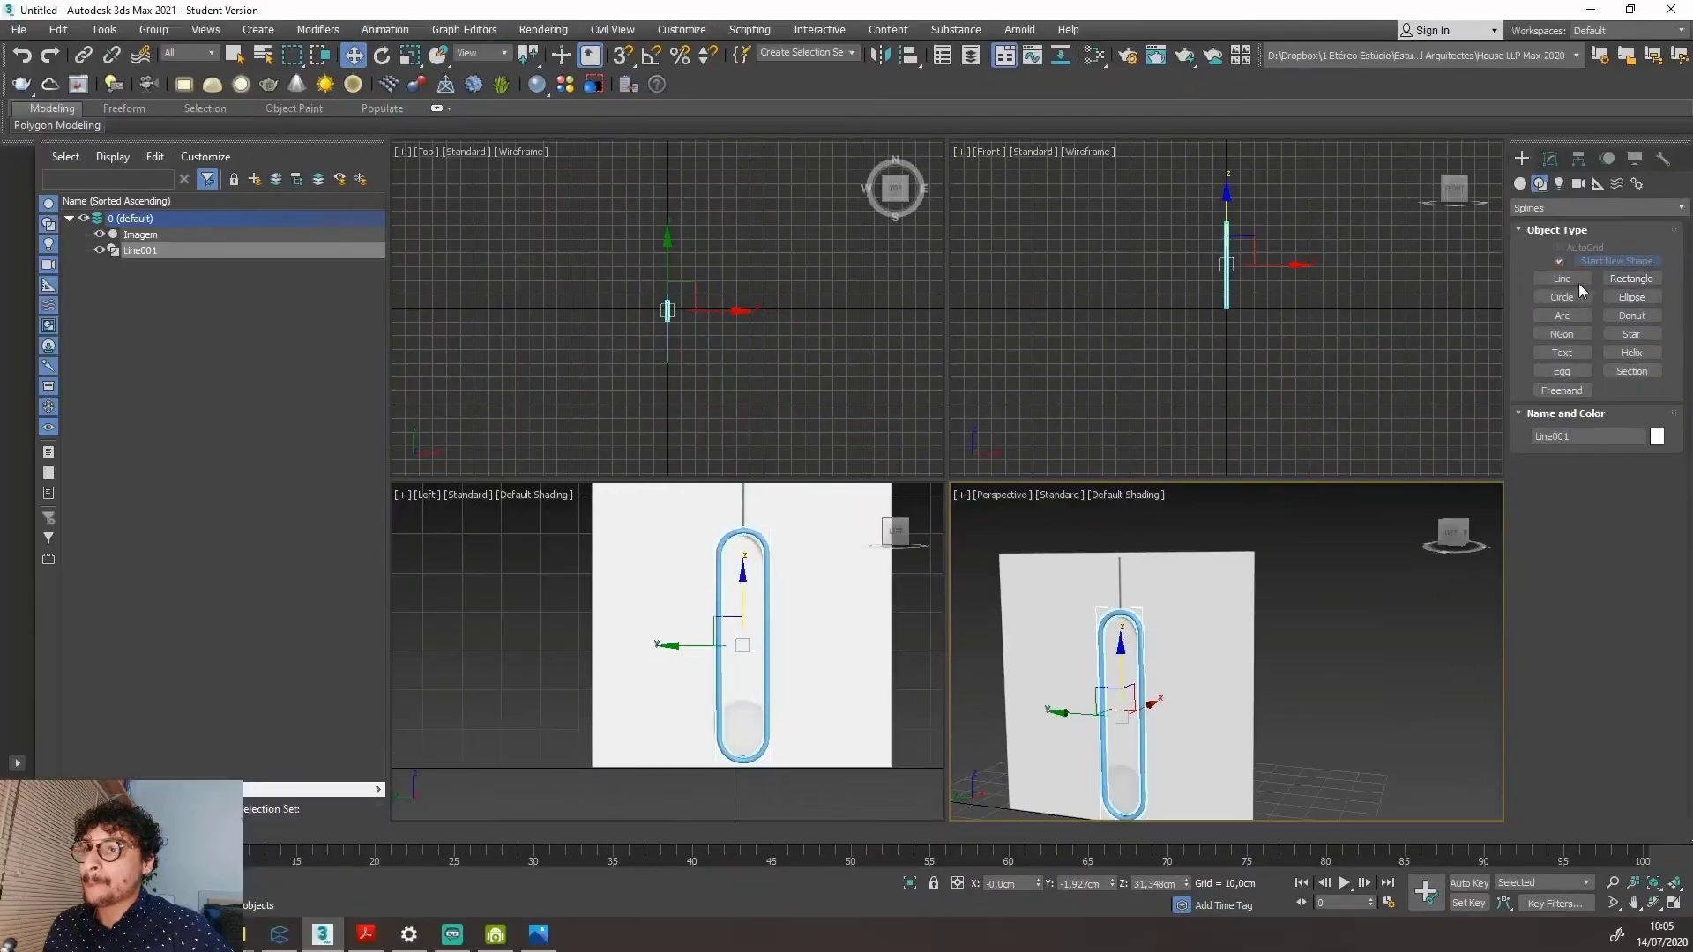
click(1171, 345)
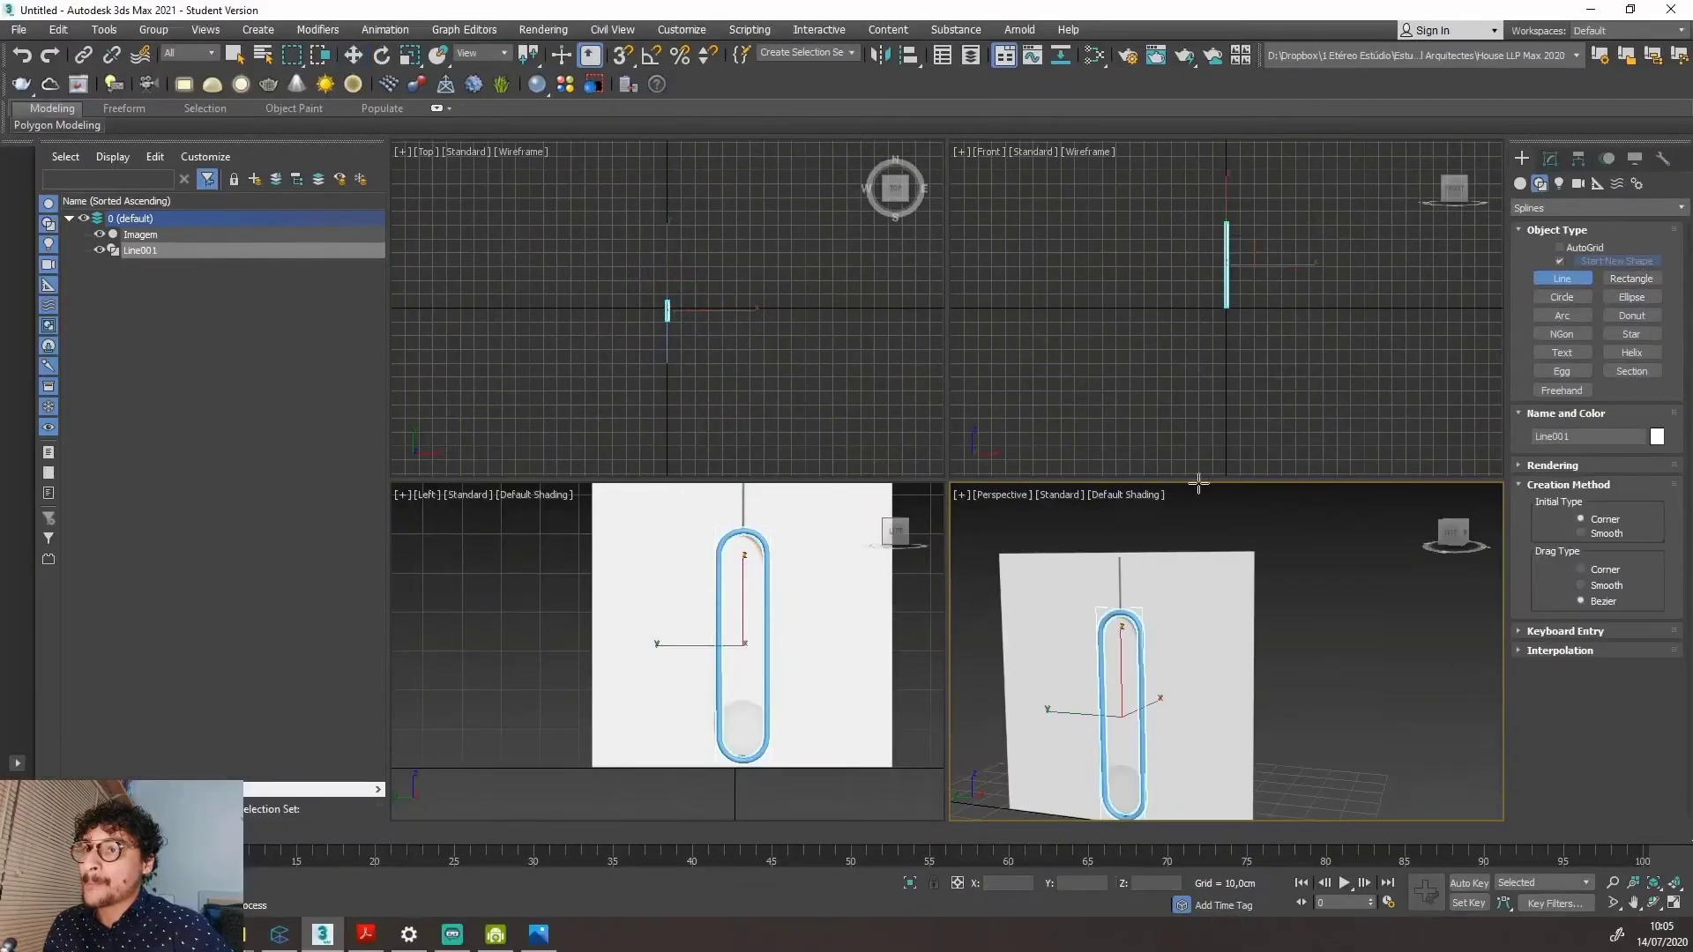
scroll(877, 687, down, 3)
scroll(835, 608, up, 8)
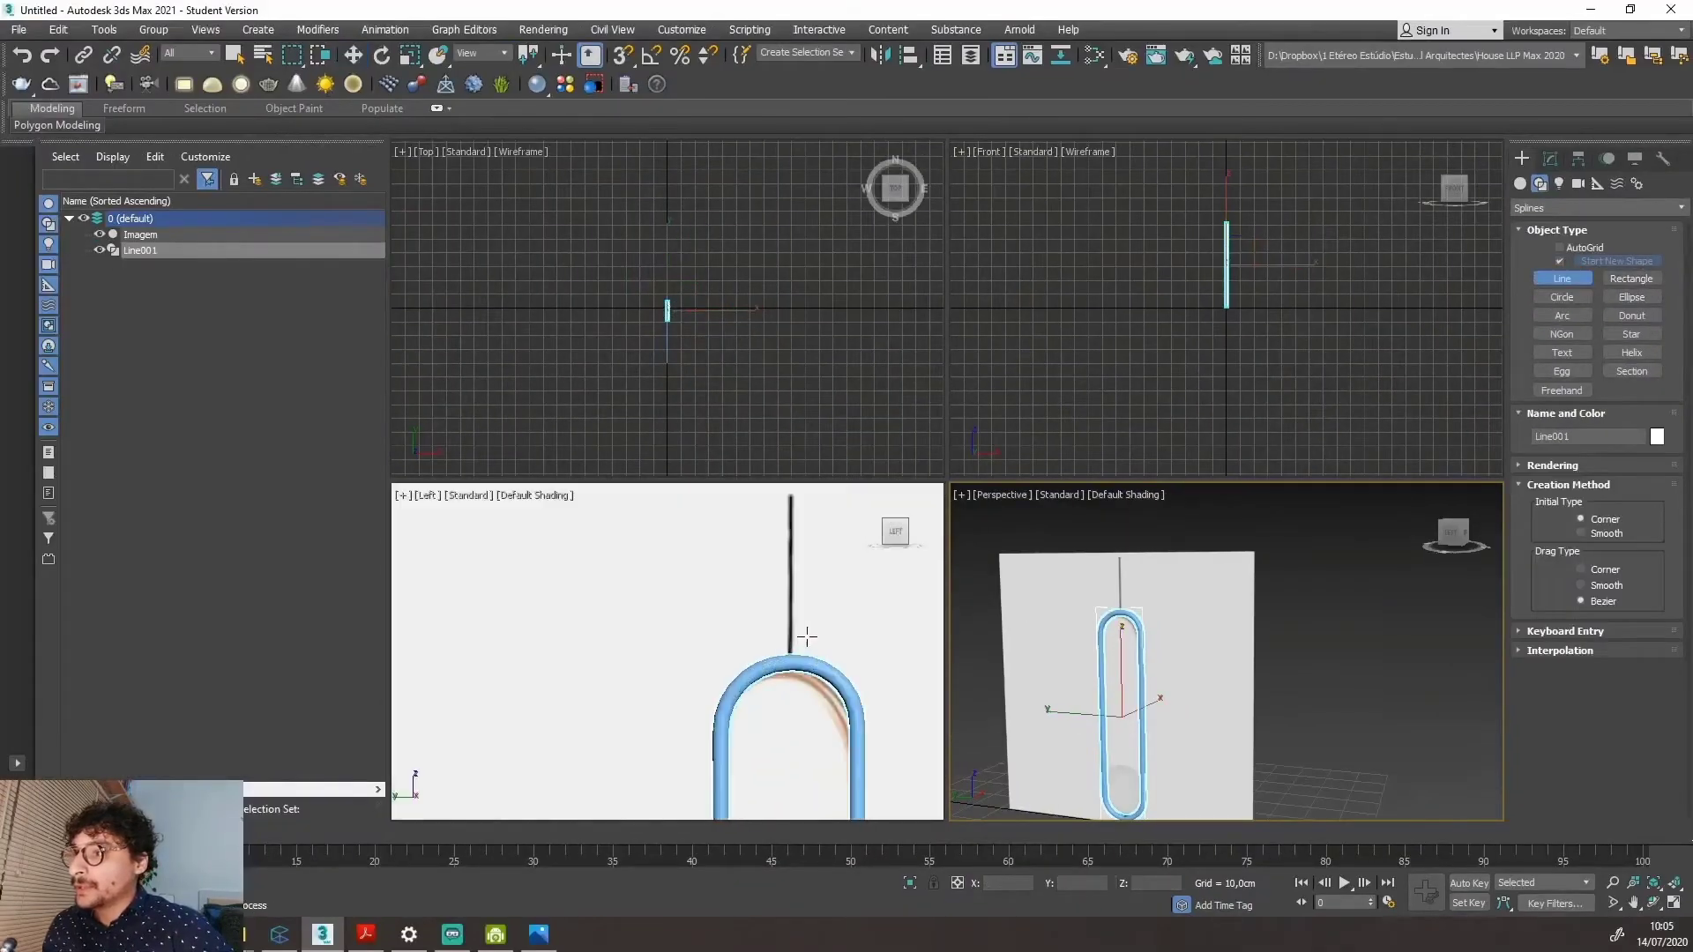
scroll(807, 636, down, 4)
scroll(798, 607, up, 6)
scroll(784, 603, up, 1)
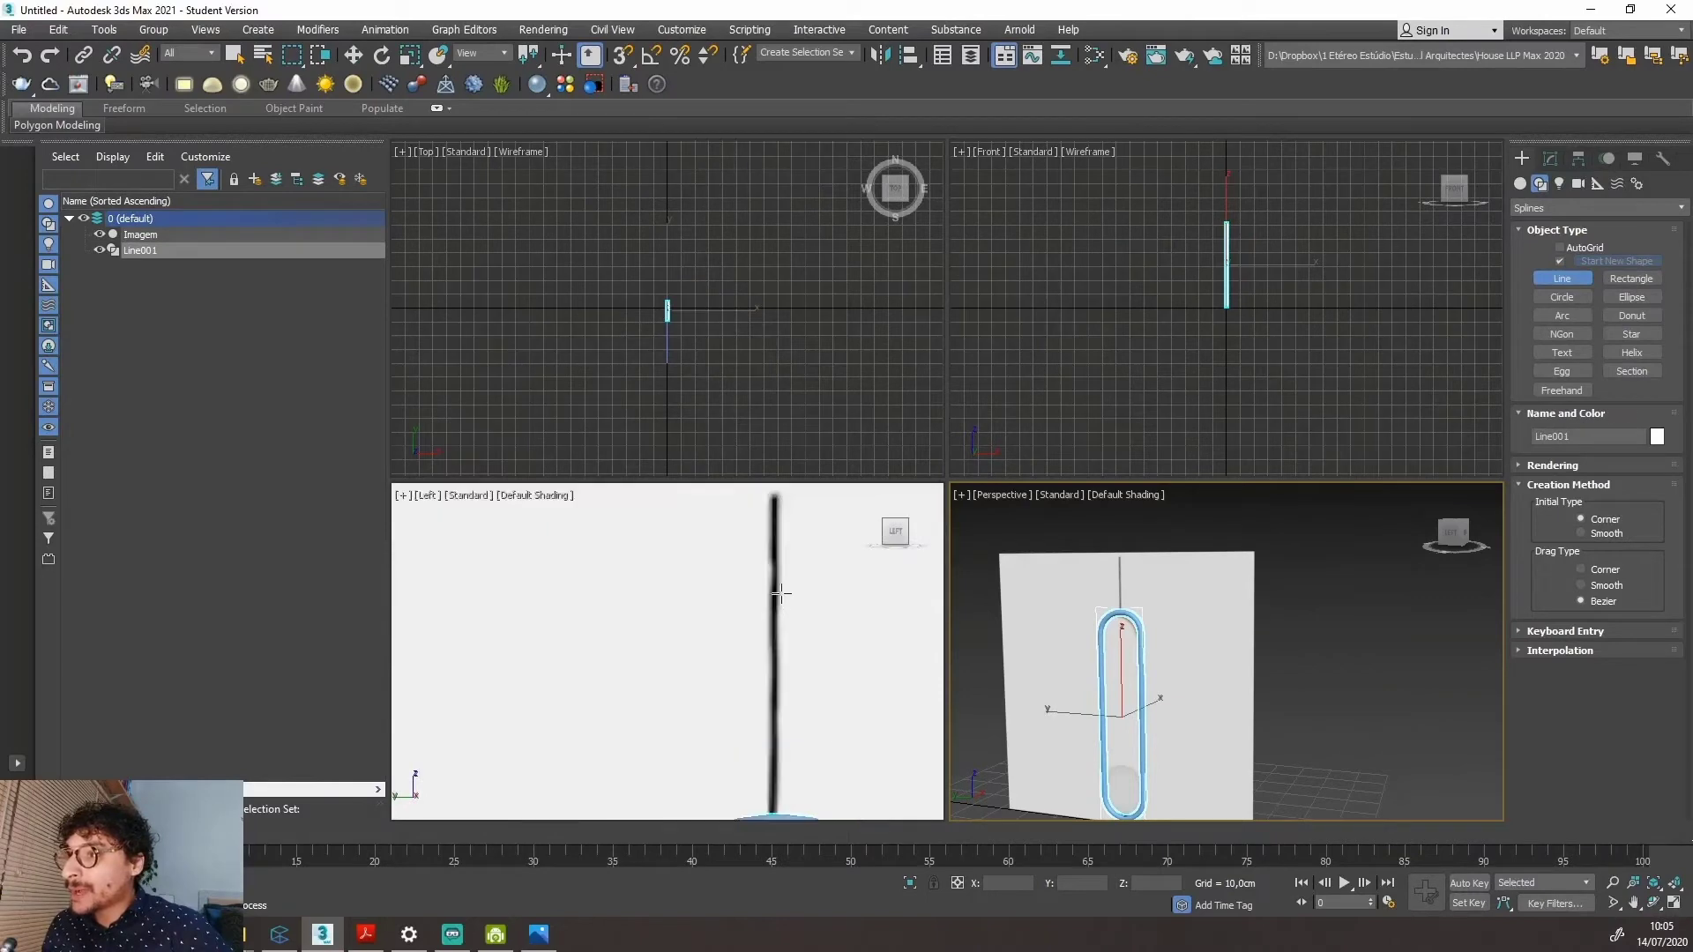
scroll(781, 595, down, 3)
scroll(779, 609, down, 3)
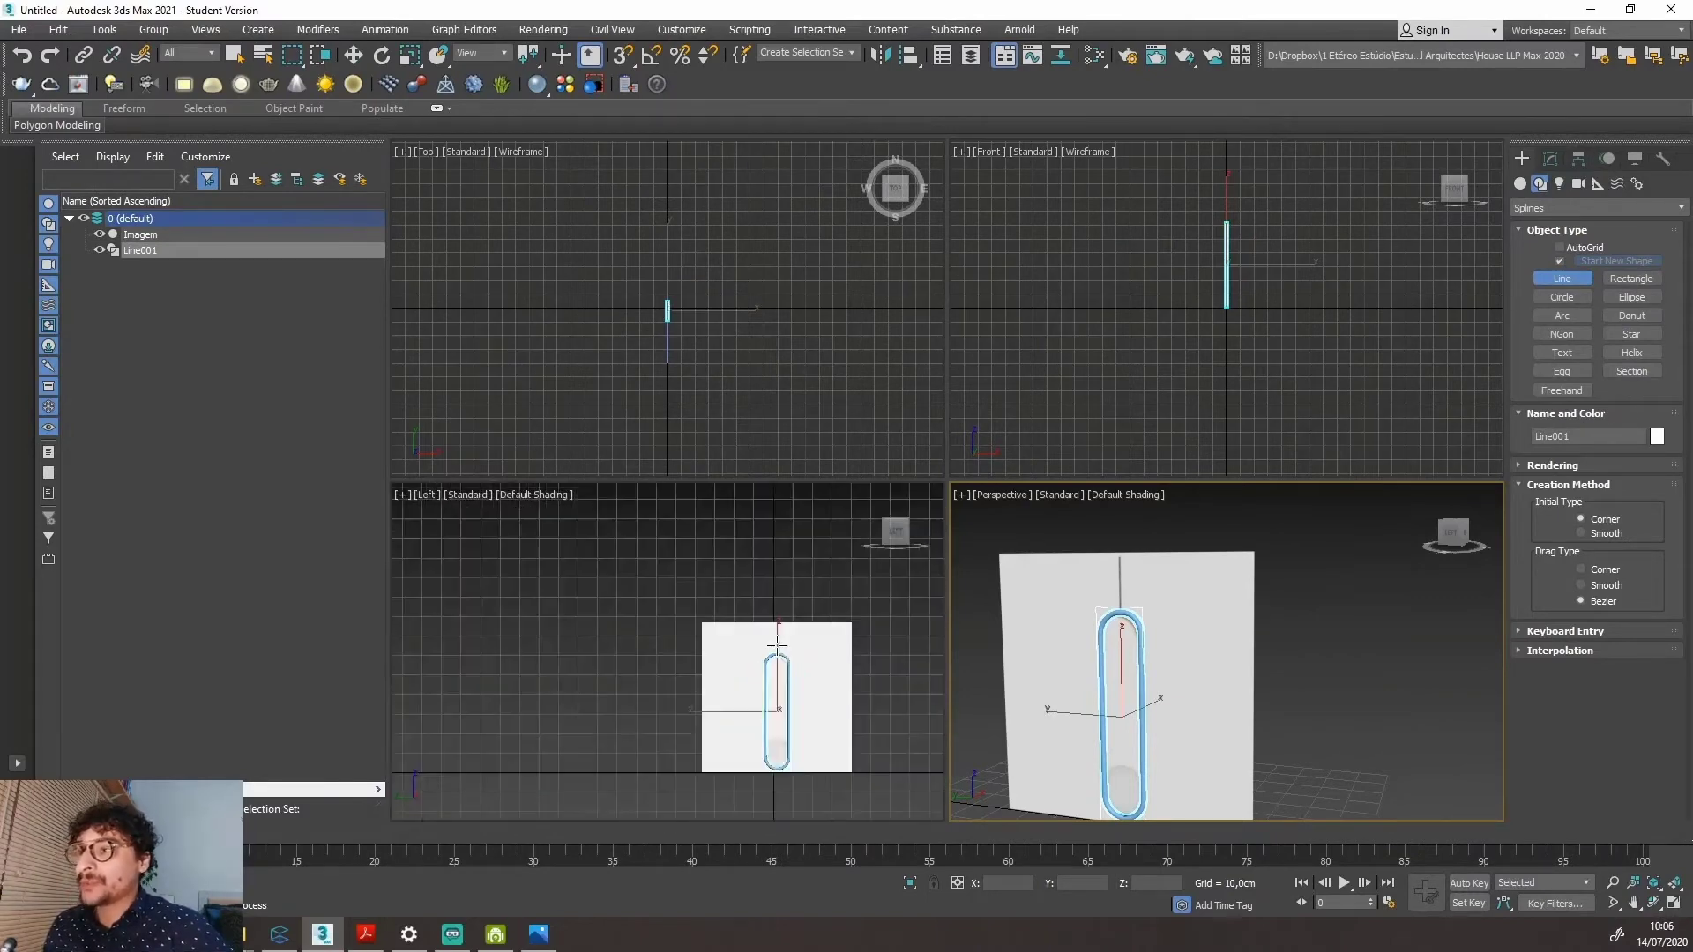
scroll(778, 635, up, 3)
scroll(779, 653, up, 2)
scroll(781, 670, down, 5)
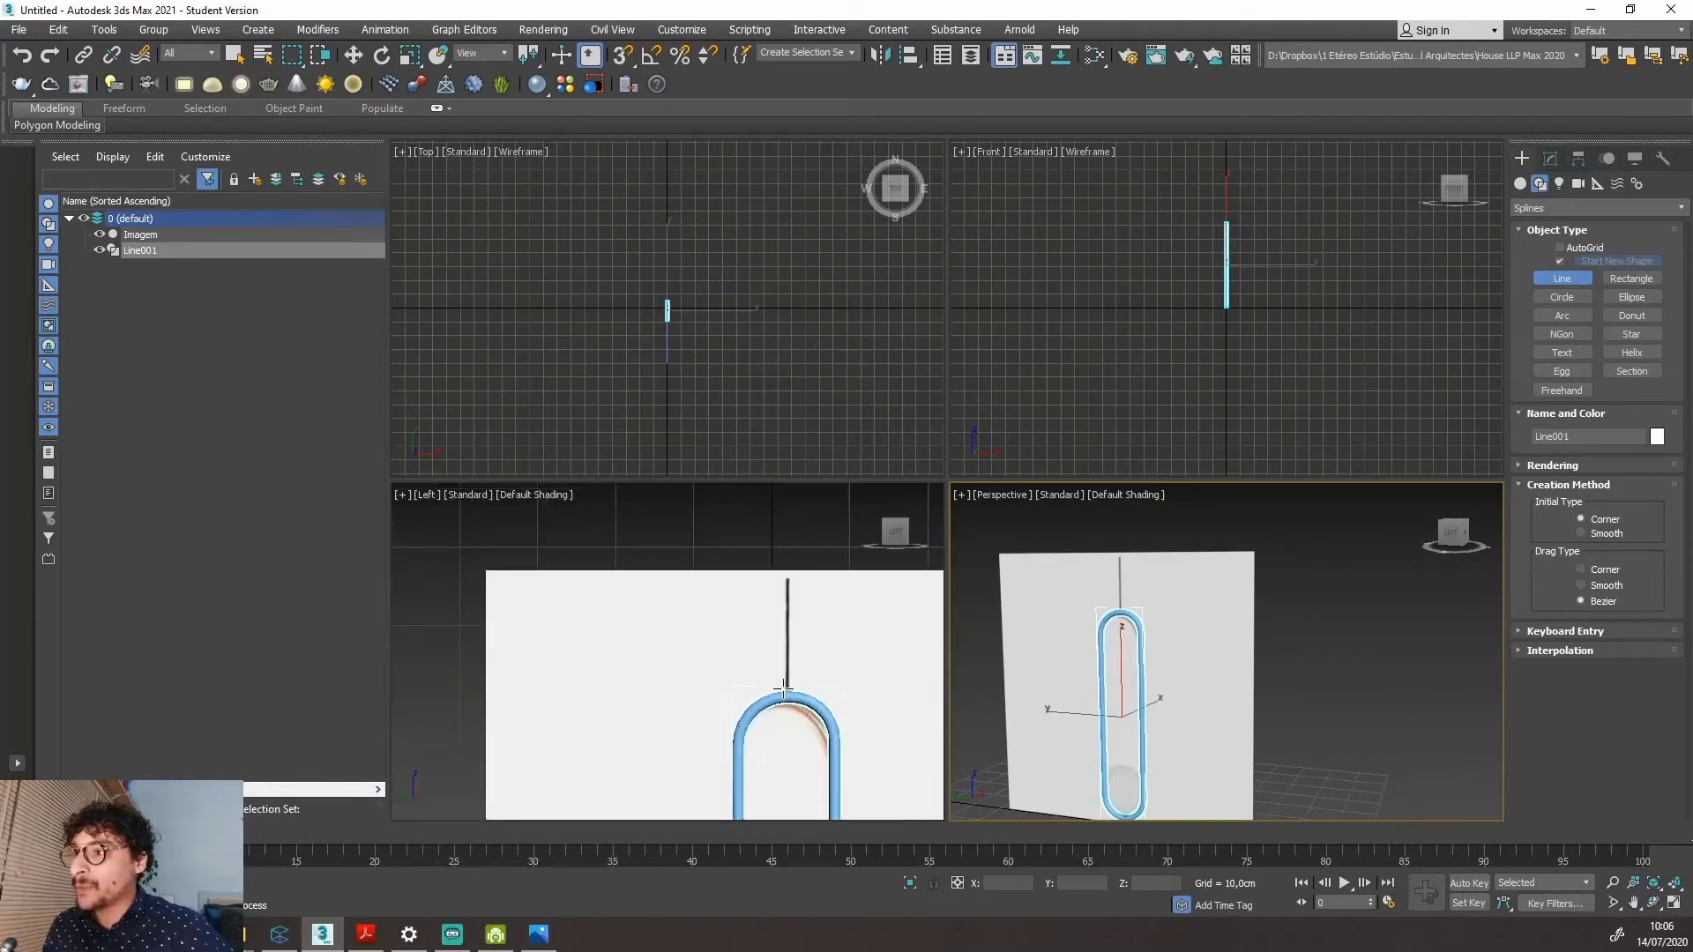
scroll(785, 685, up, 3)
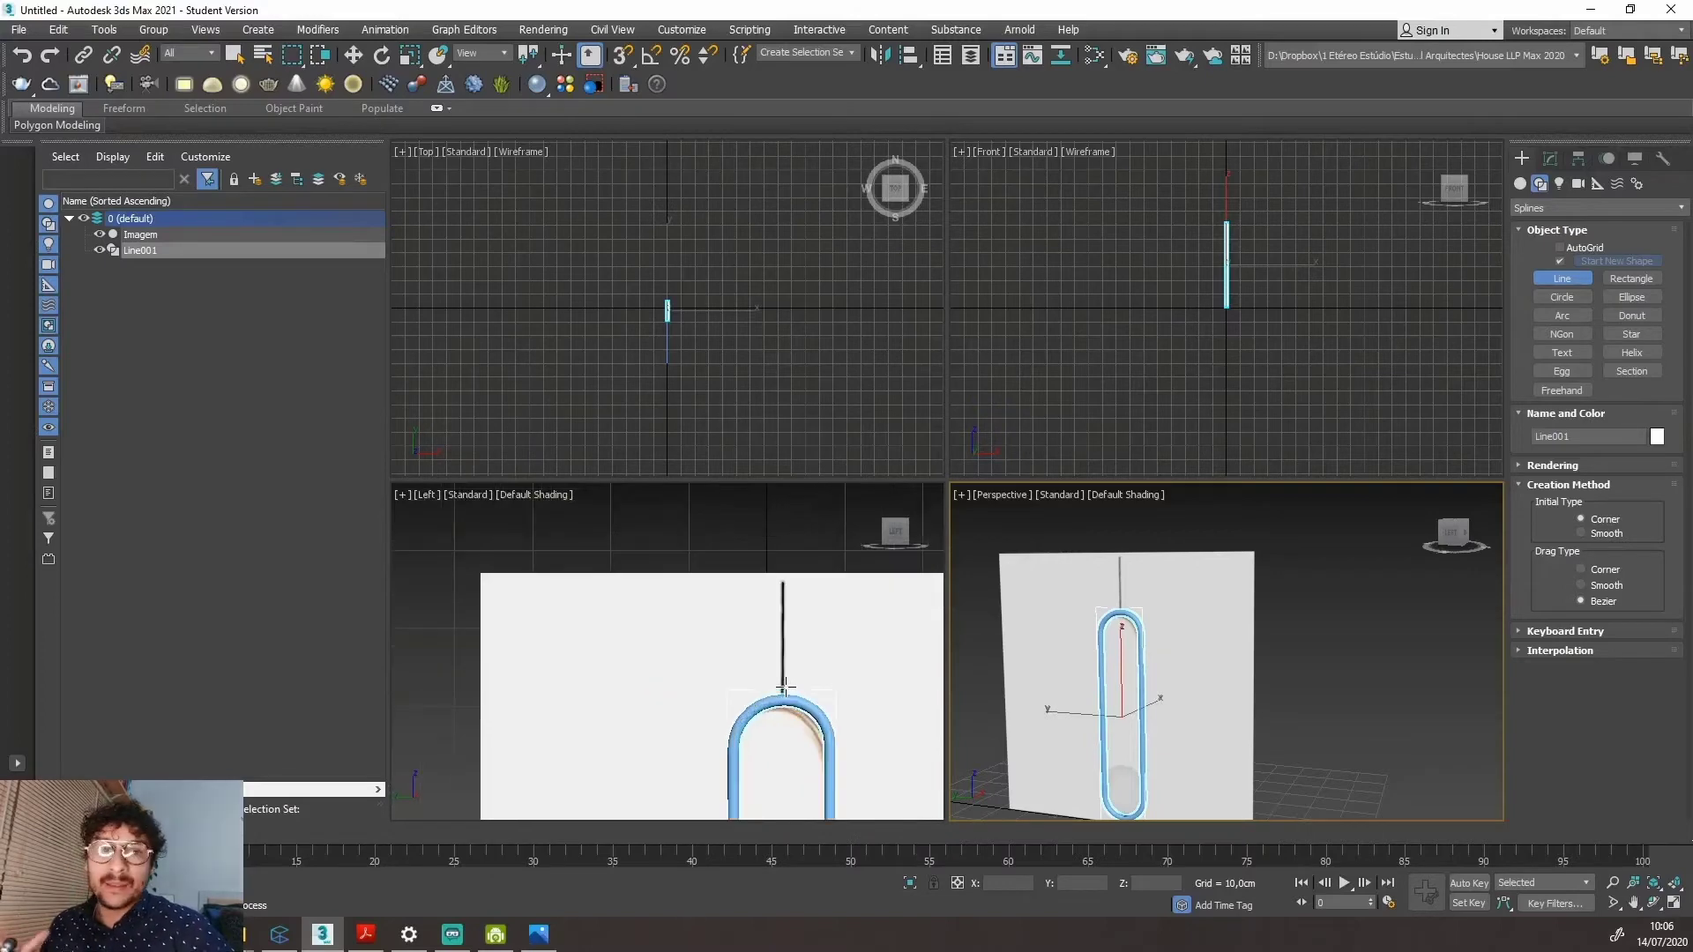
scroll(784, 697, up, 3)
click(784, 695)
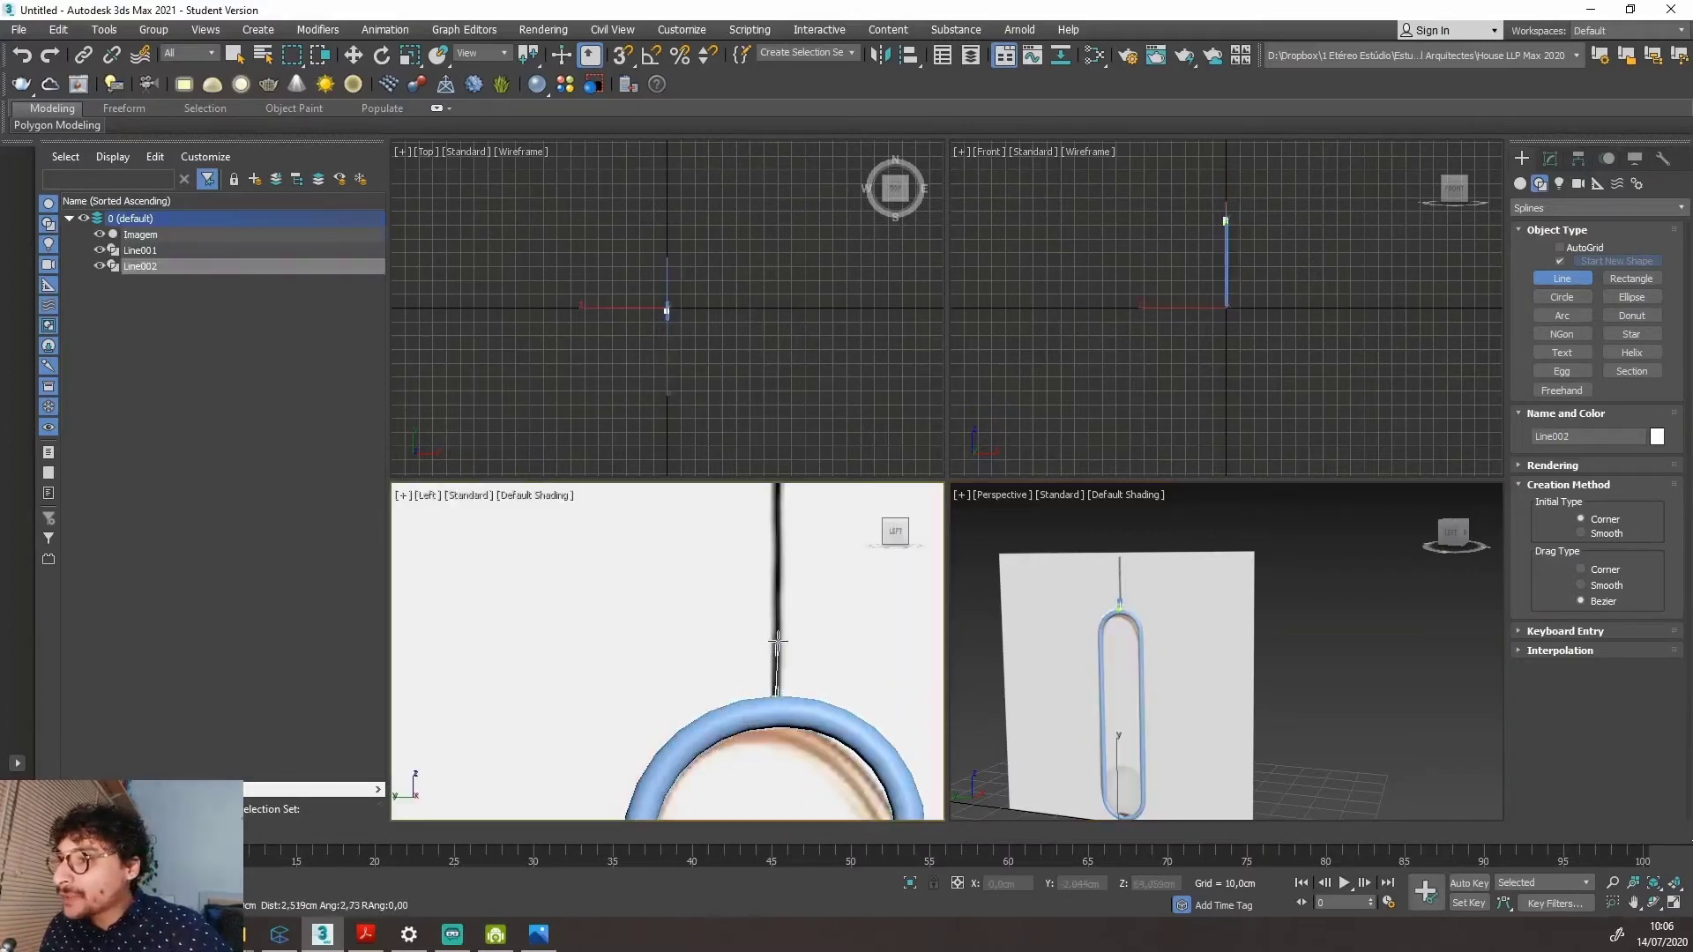
Extend the line upward along the reference cable, adding vertices on the cable and just above the reference image's top edge.
scroll(779, 617, down, 3)
scroll(777, 582, up, 3)
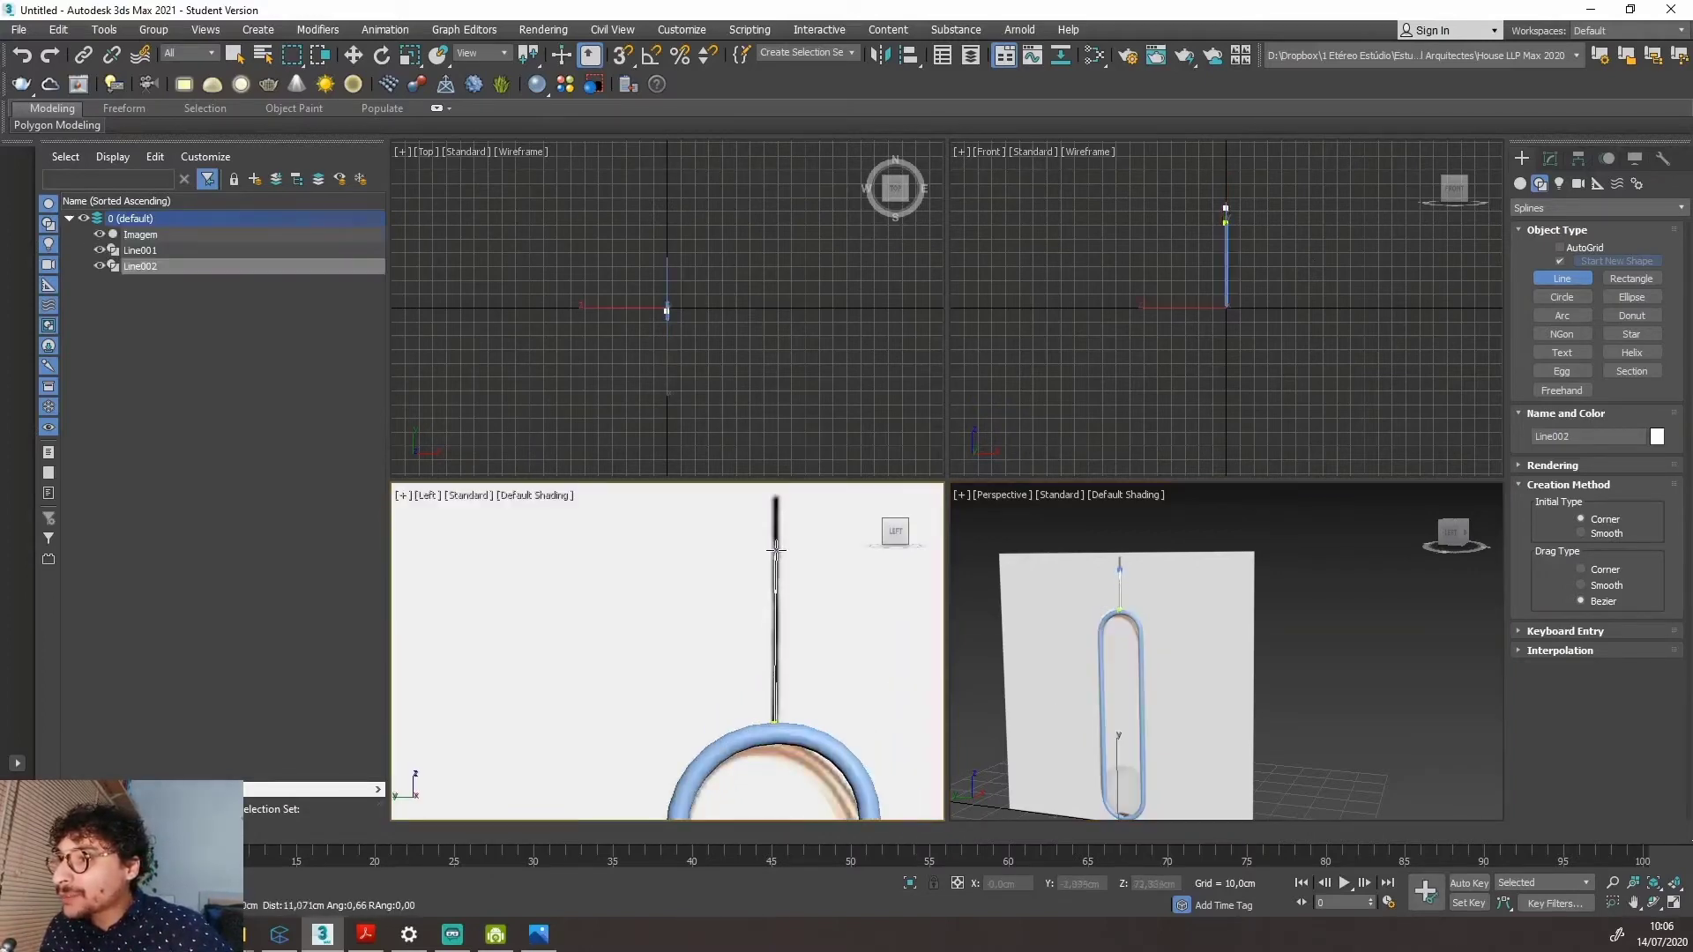
scroll(775, 565, up, 1)
scroll(775, 566, up, 2)
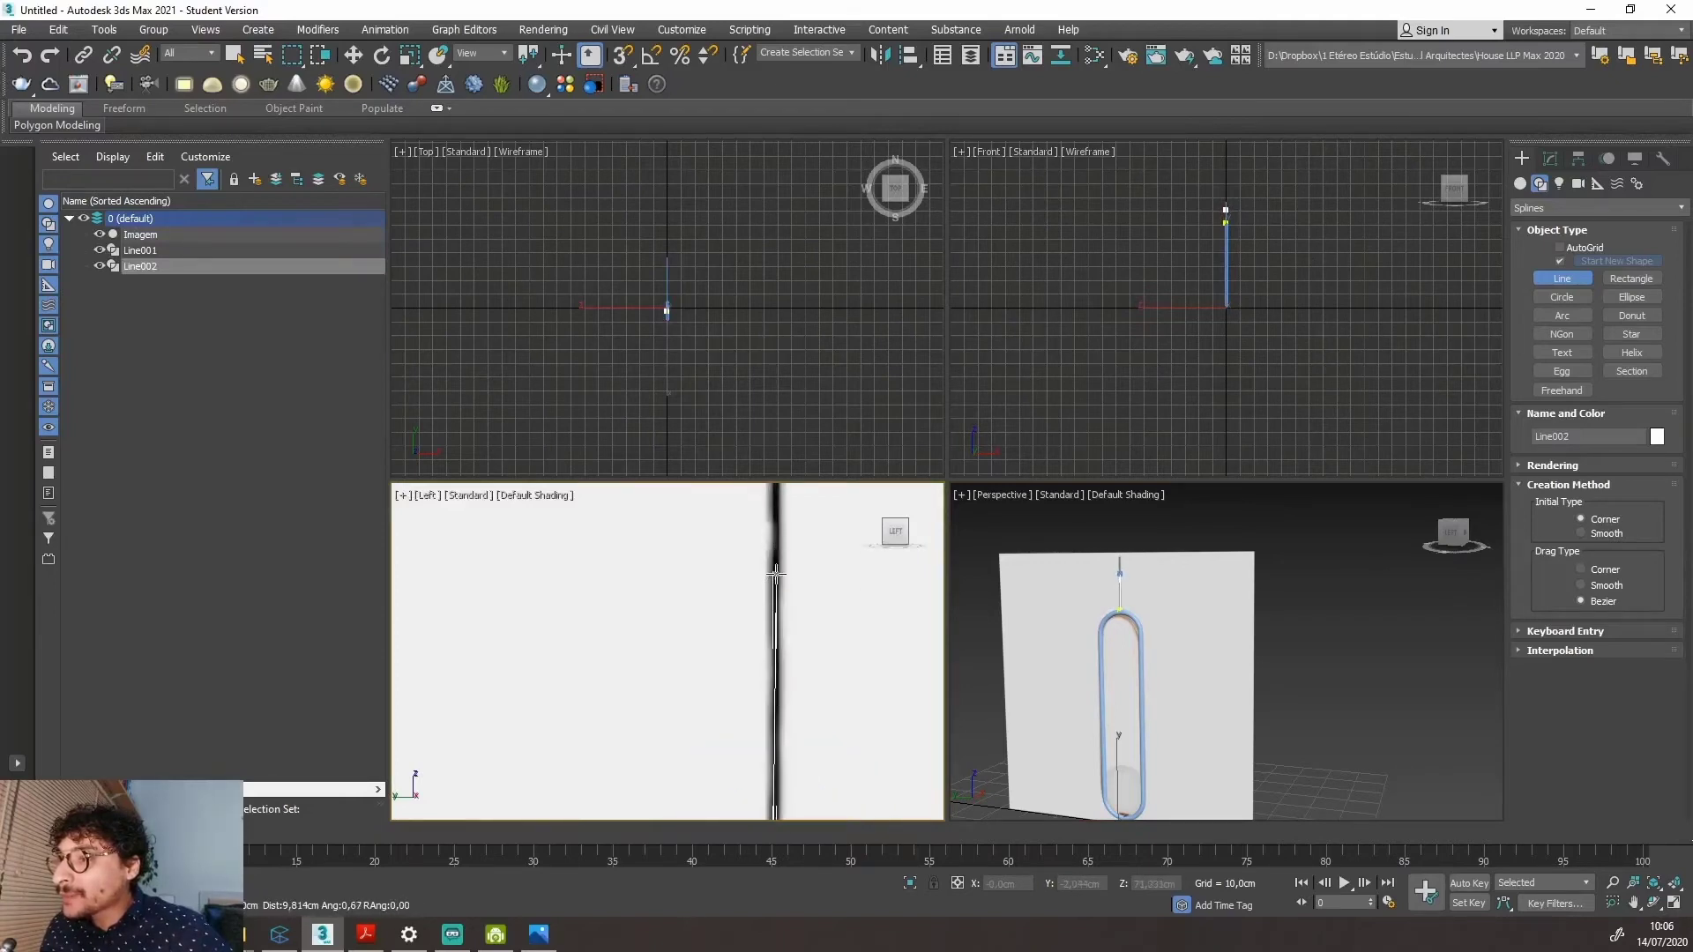
scroll(776, 529, down, 4)
scroll(785, 556, up, 1)
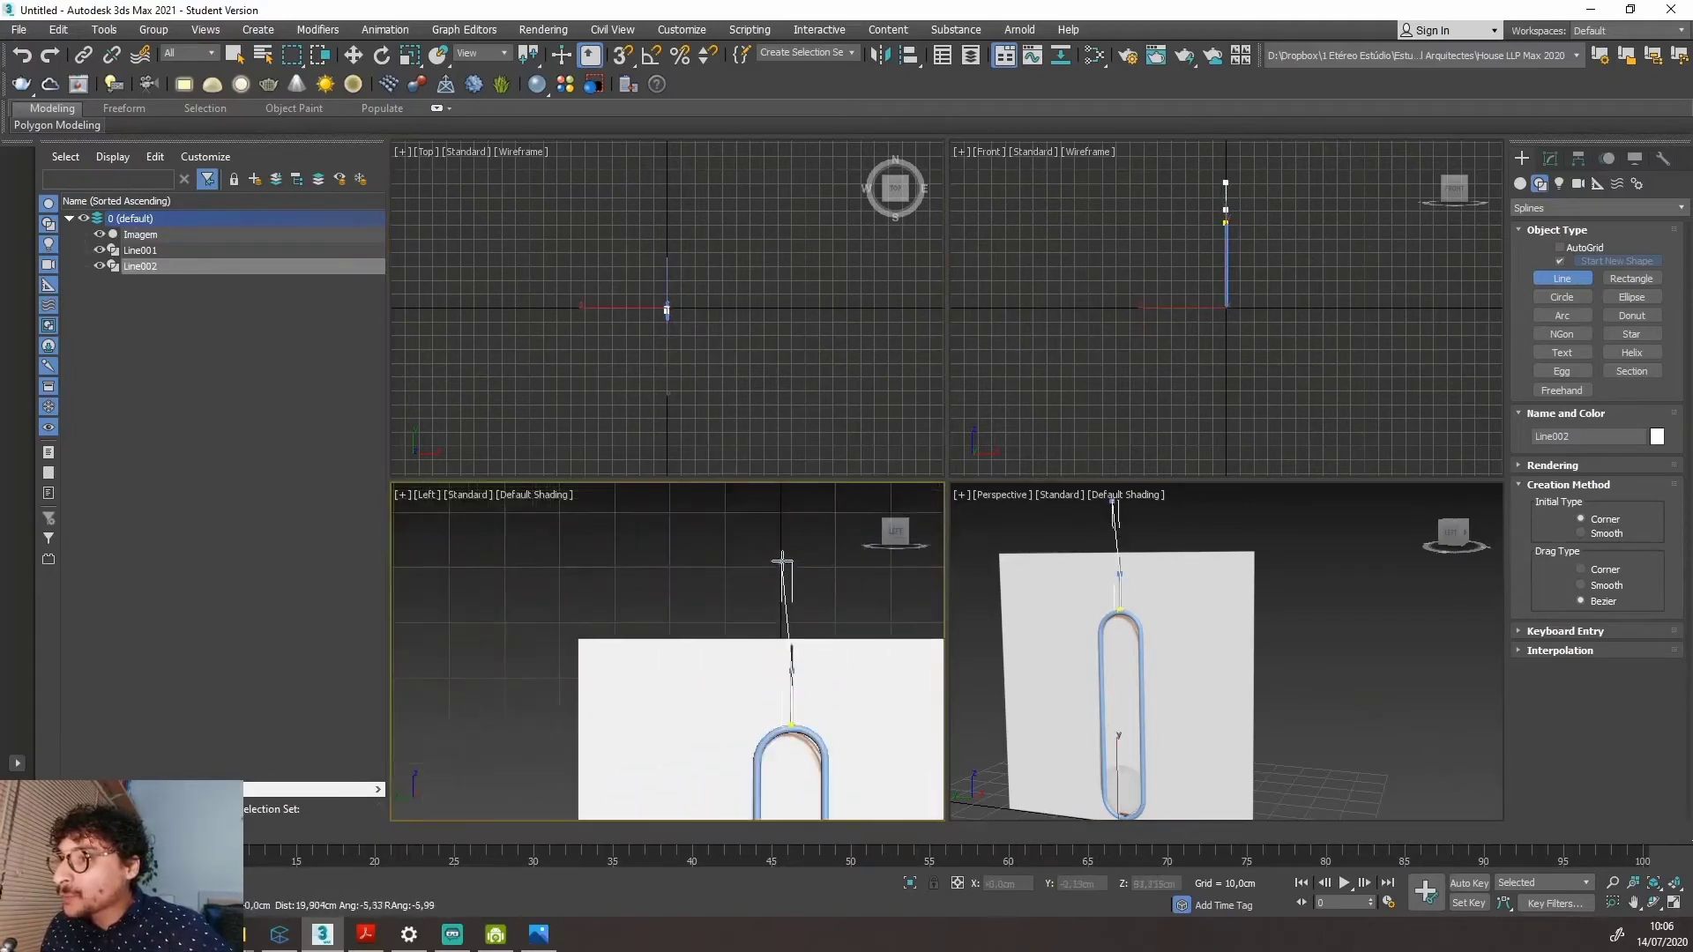
scroll(791, 606, up, 2)
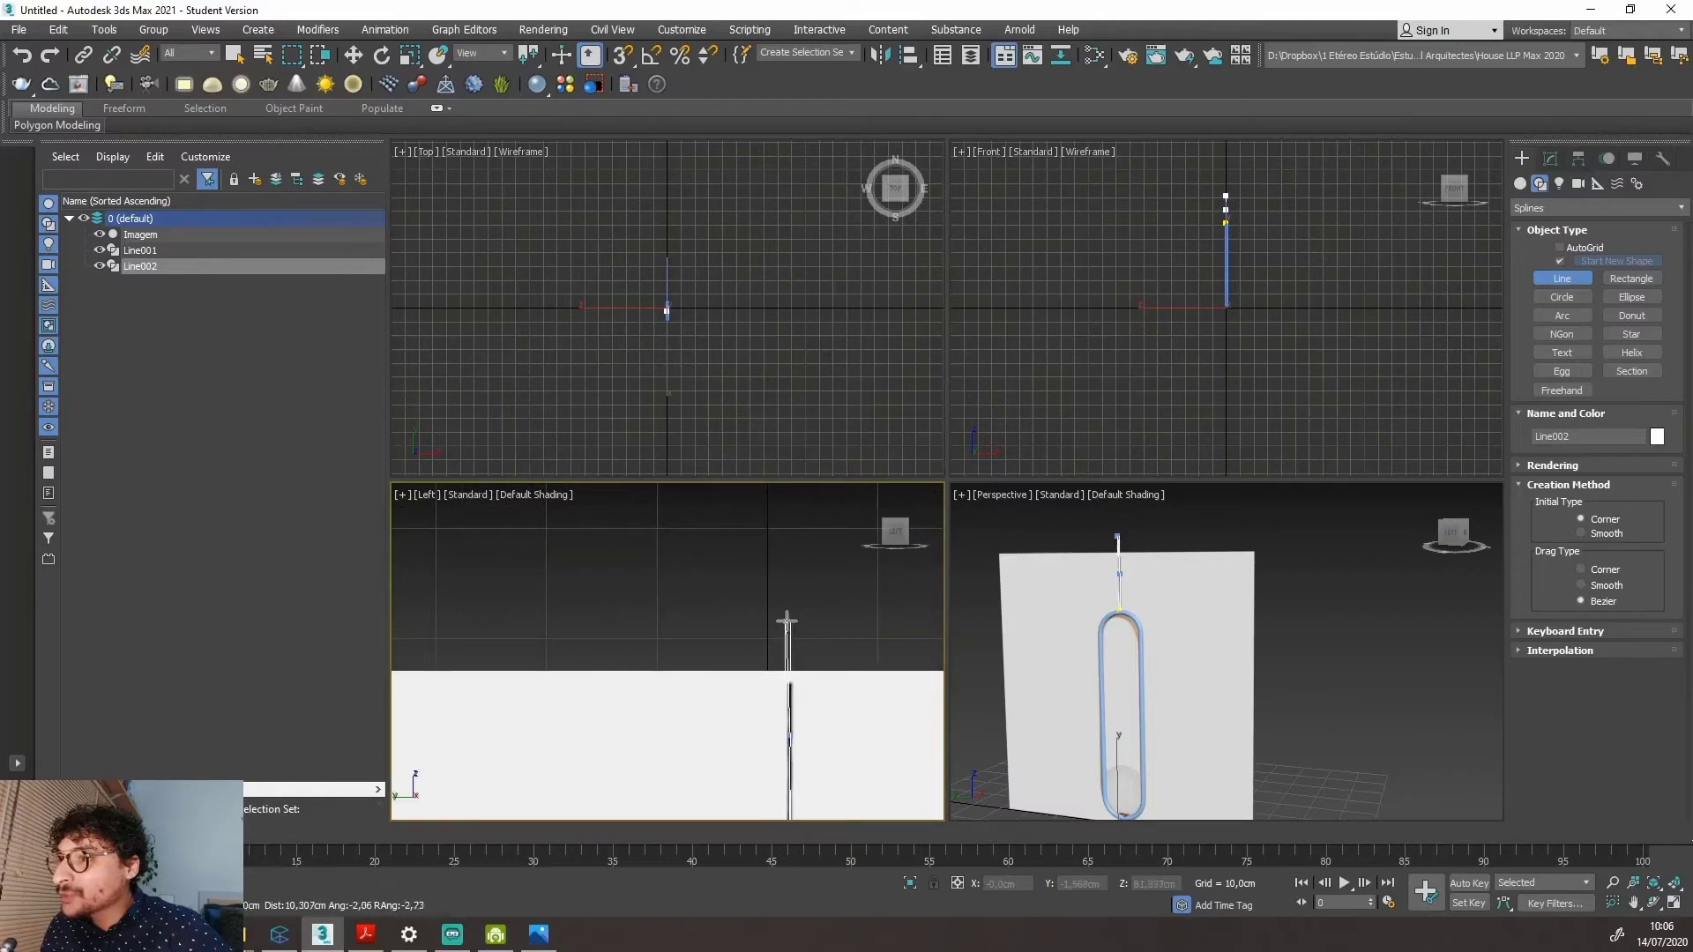
click(786, 610)
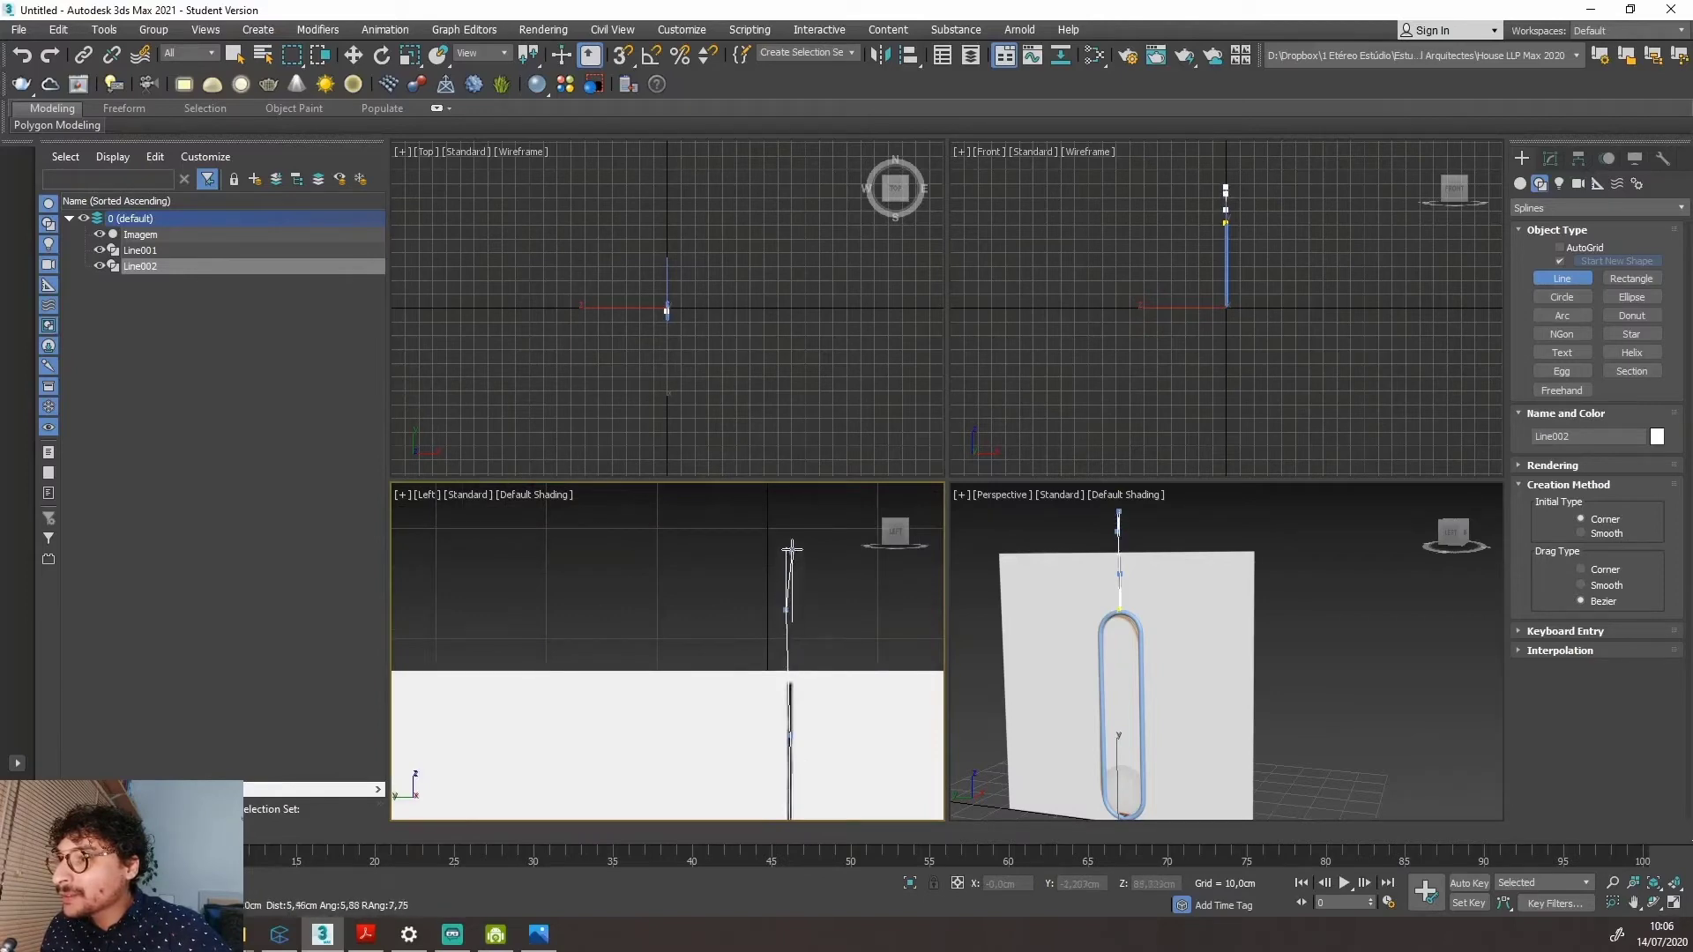
Add a final vertex well above the reference image to lengthen the cable, and end the open spline there.
scroll(794, 621, down, 2)
scroll(790, 520, down, 2)
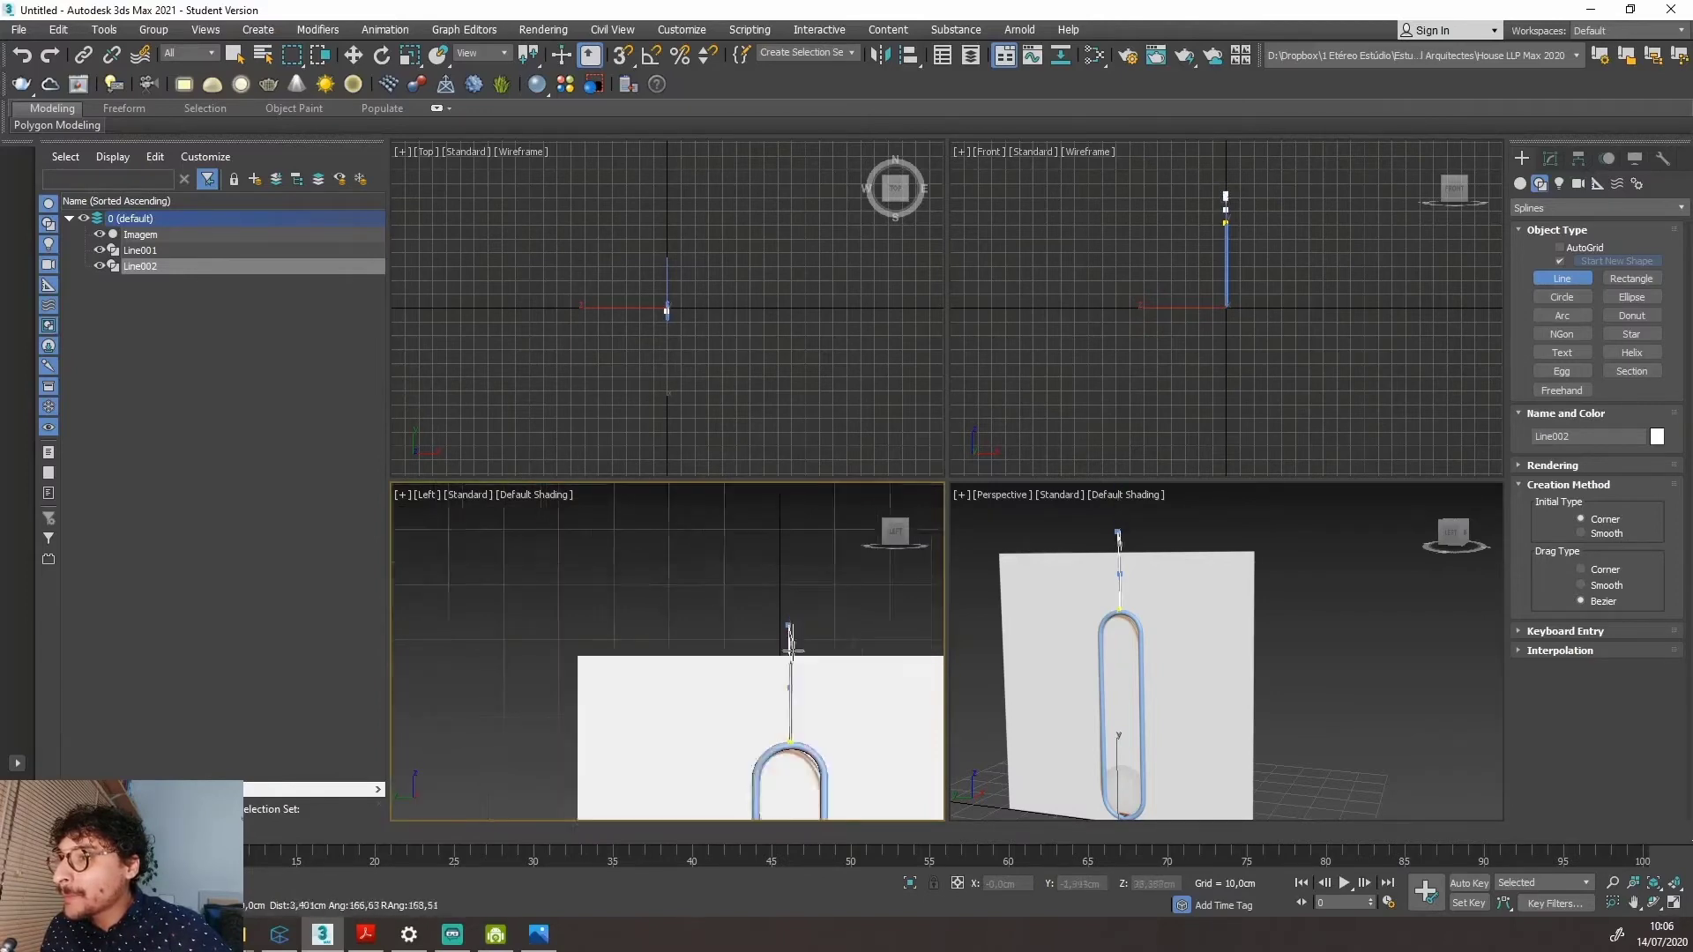
click(790, 552)
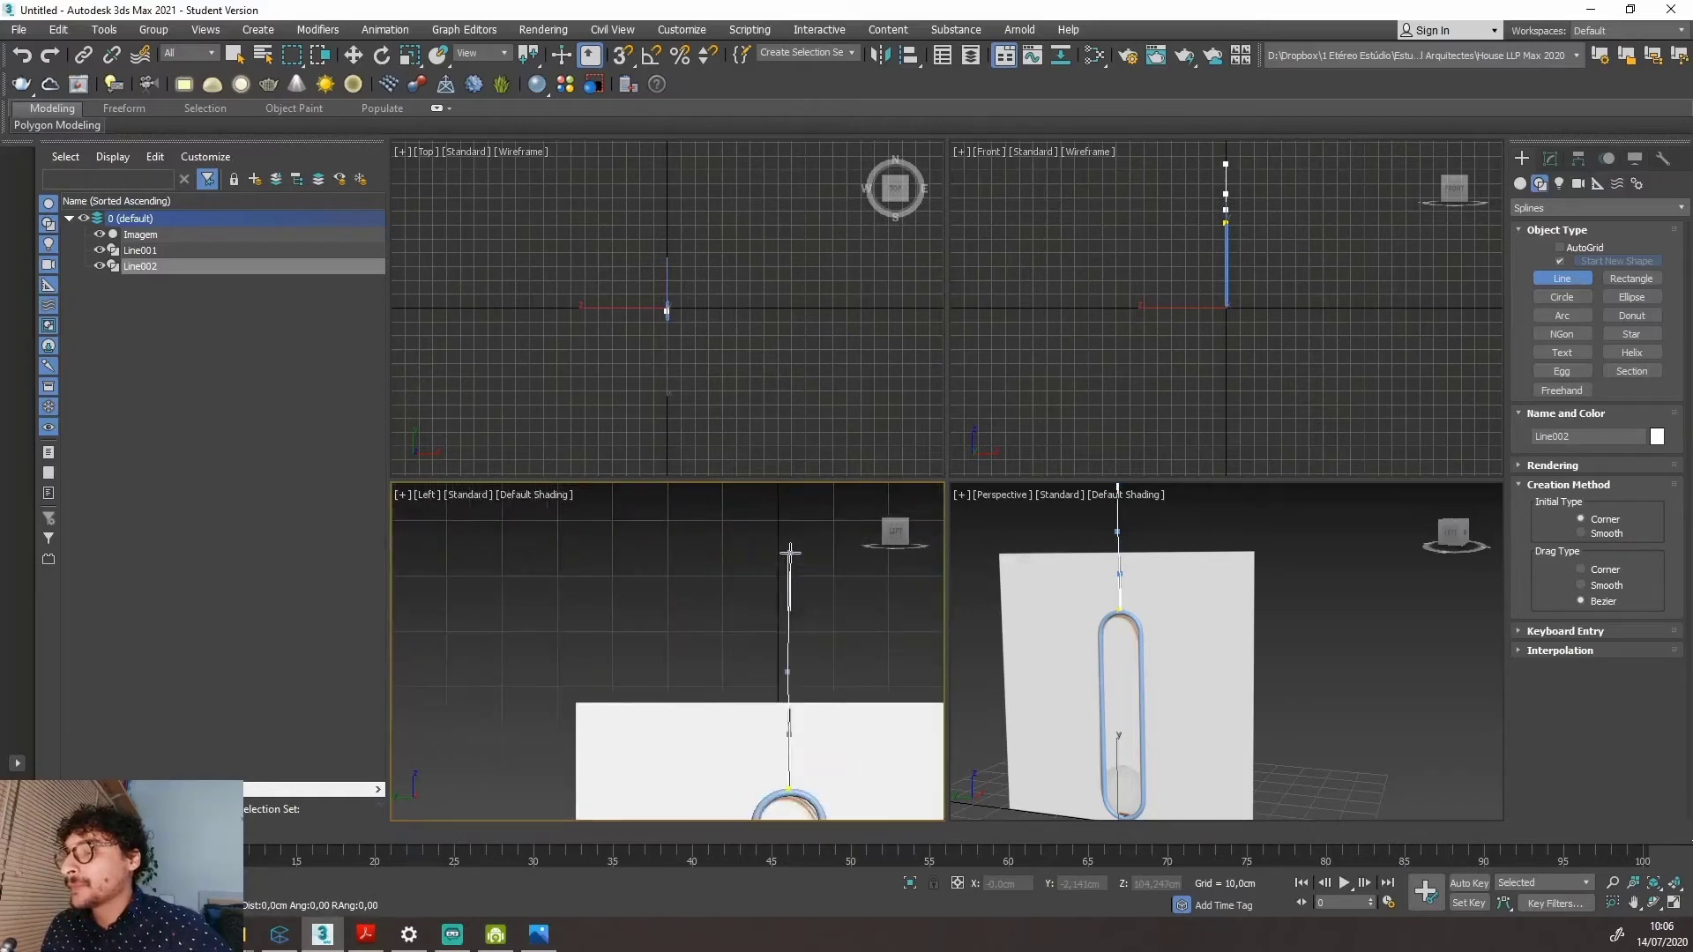
scroll(790, 555, up, 1)
scroll(789, 573, down, 3)
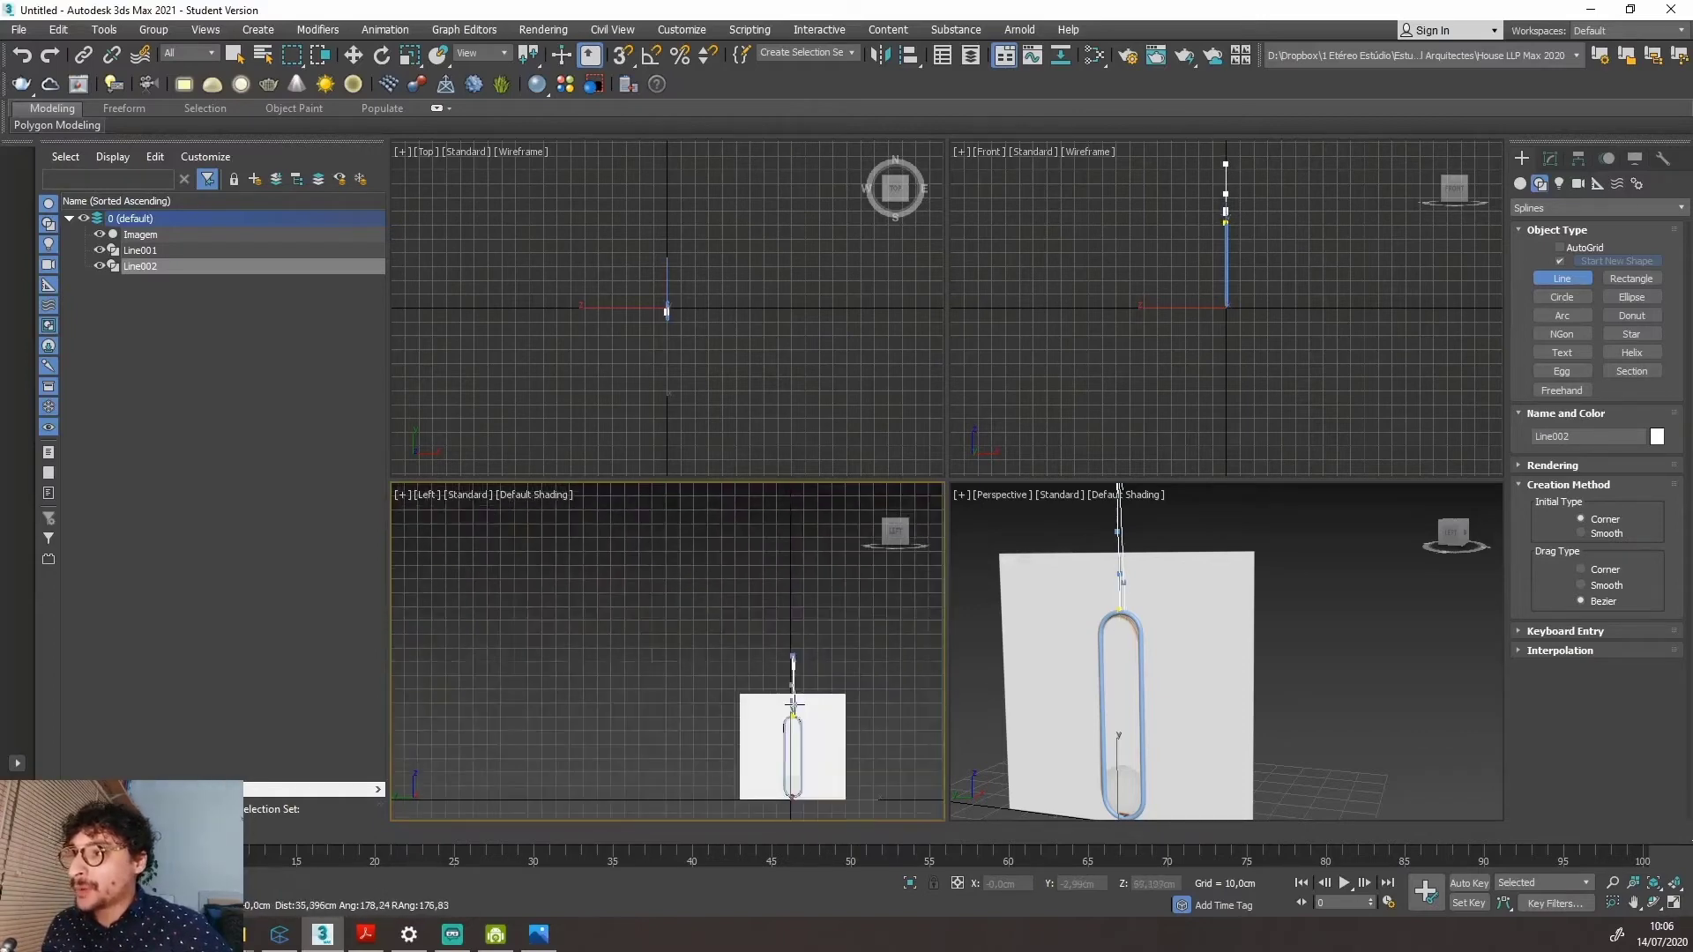
scroll(776, 639, up, 3)
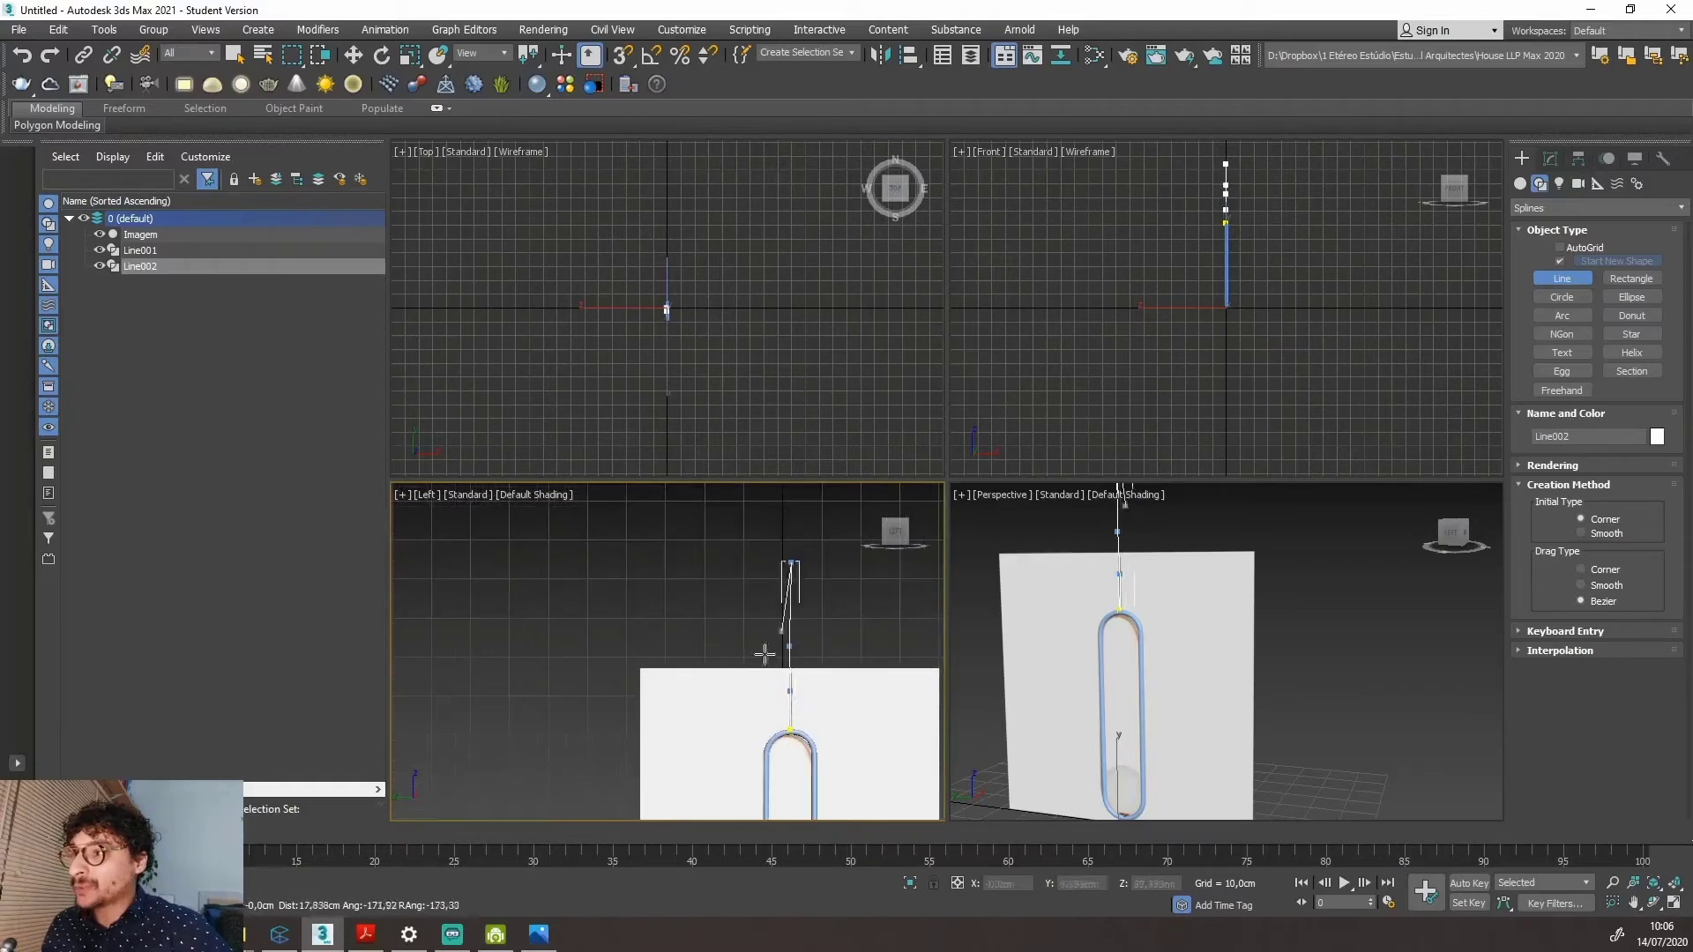
right_click(792, 585)
scroll(800, 577, down, 2)
scroll(803, 595, up, 4)
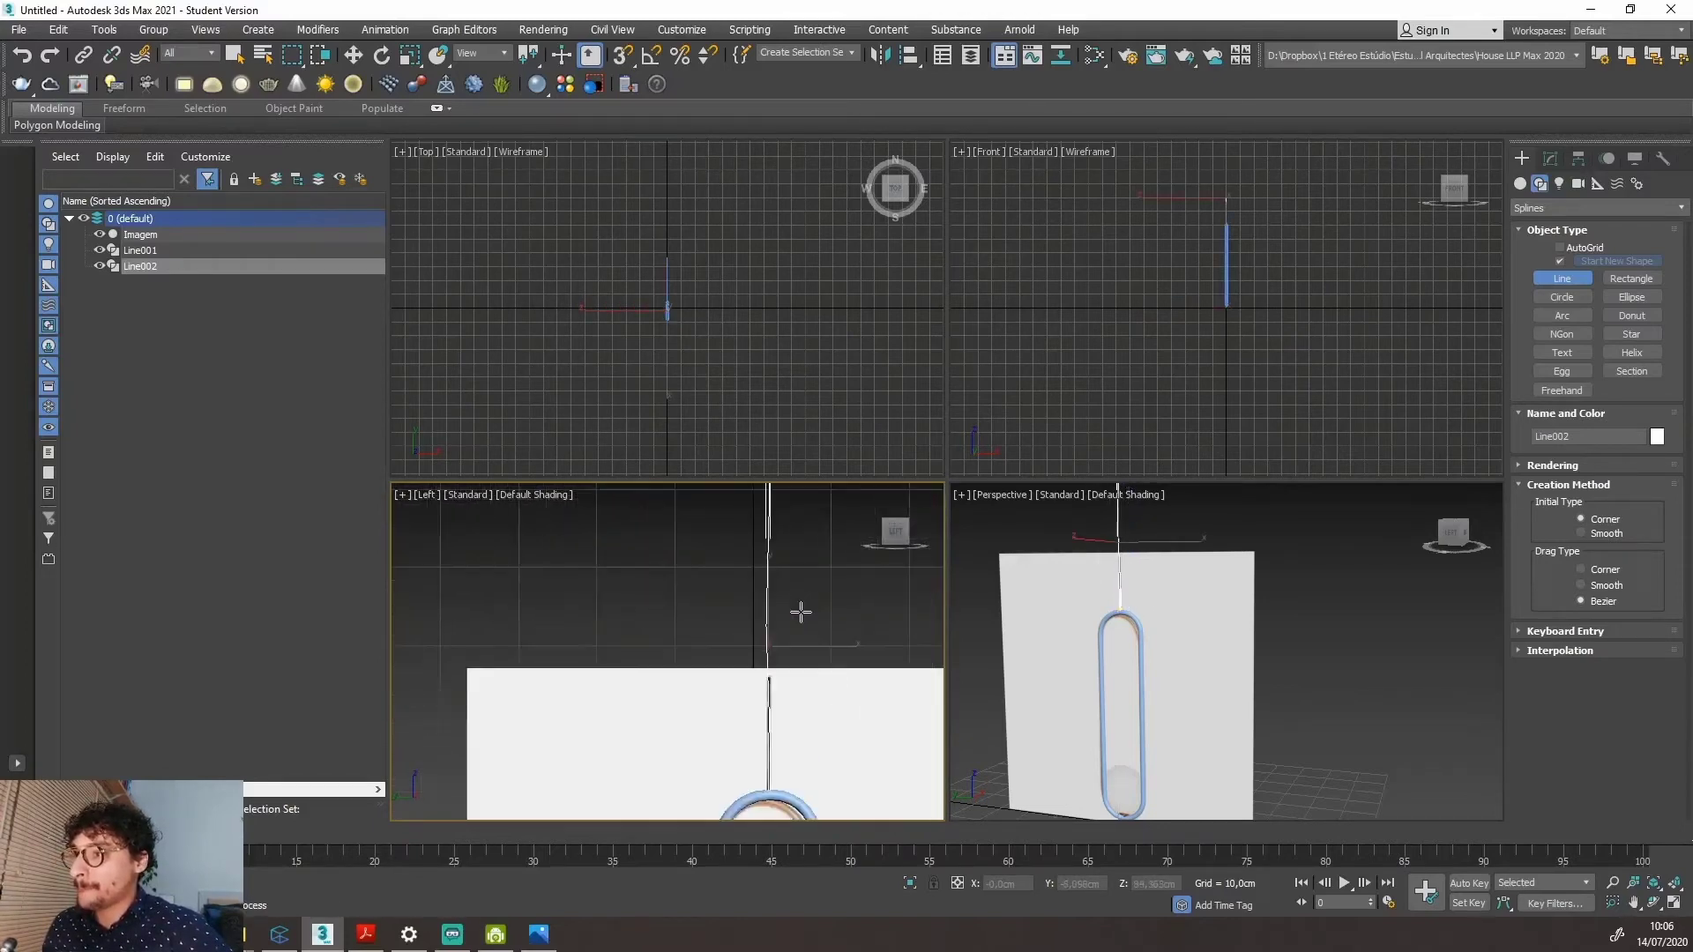
Rename the new cable line as cabo.
scroll(795, 614, down, 3)
scroll(794, 613, up, 3)
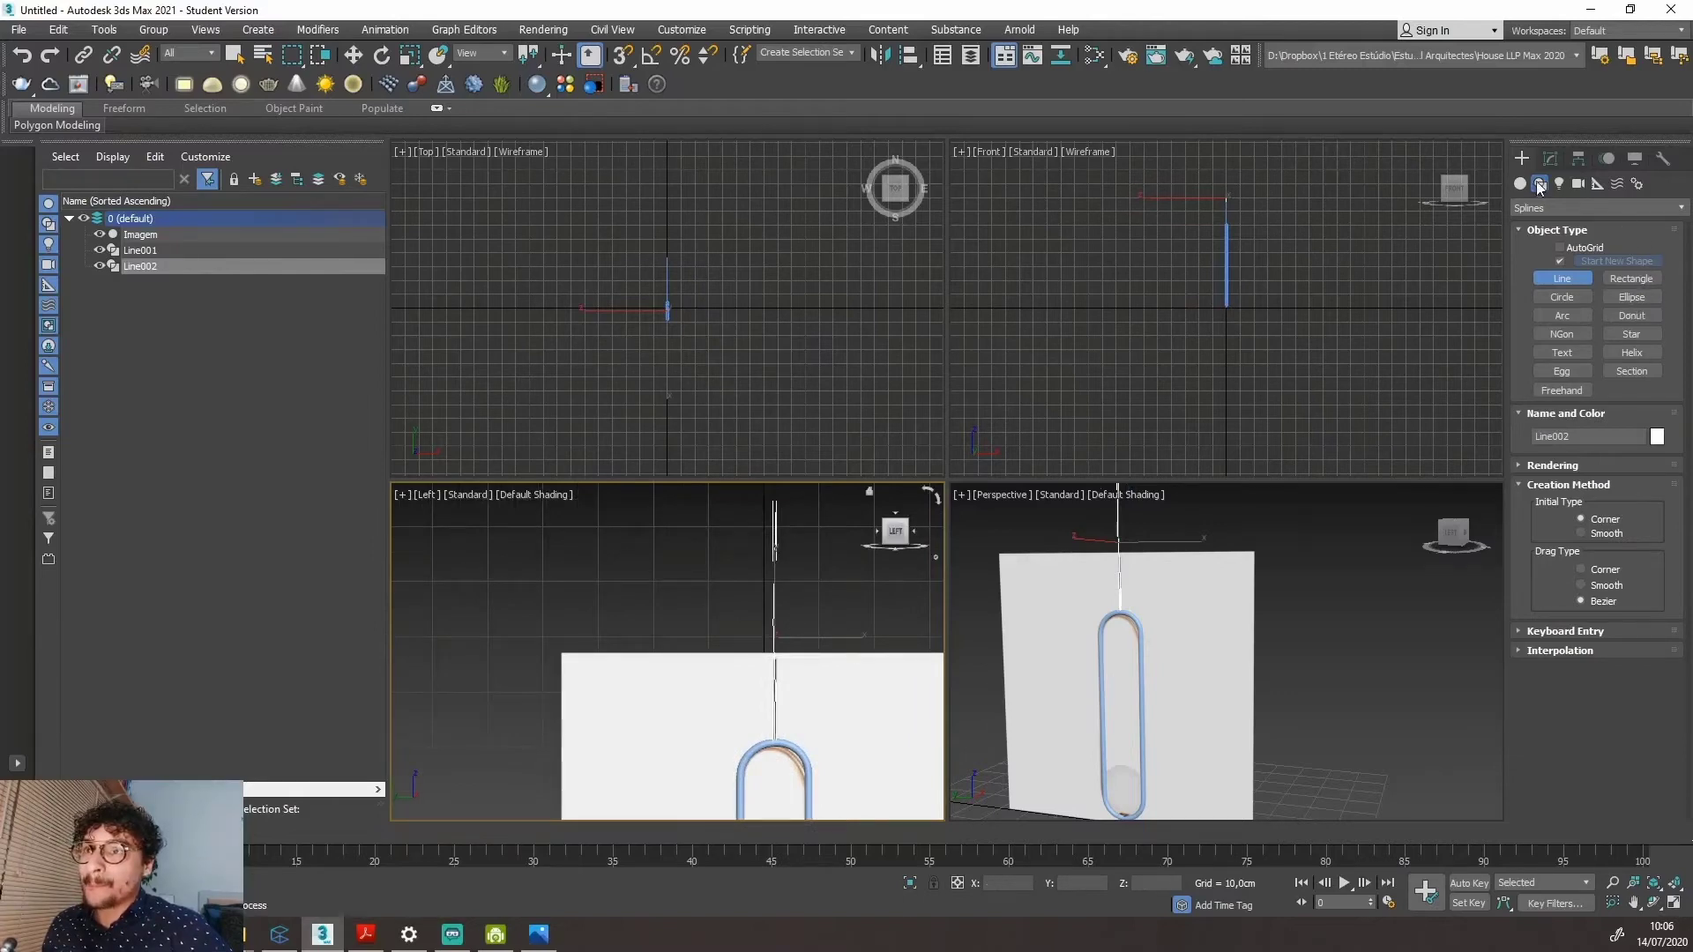
click(1551, 159)
key(w)
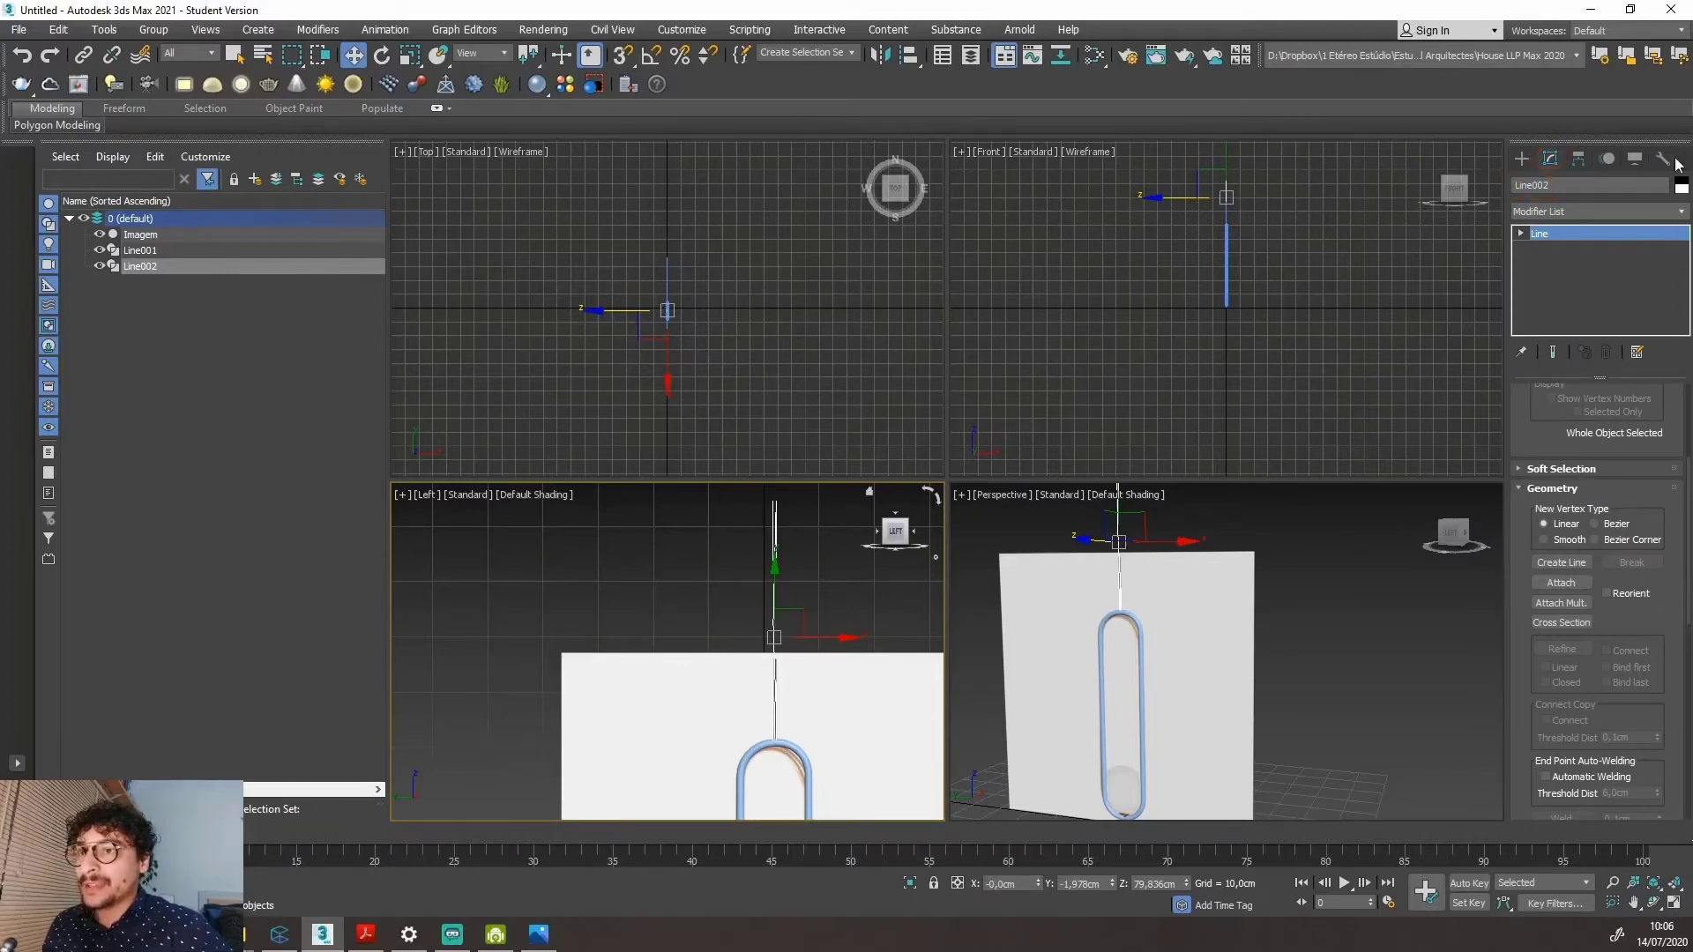
click(1598, 181)
text(cabo)
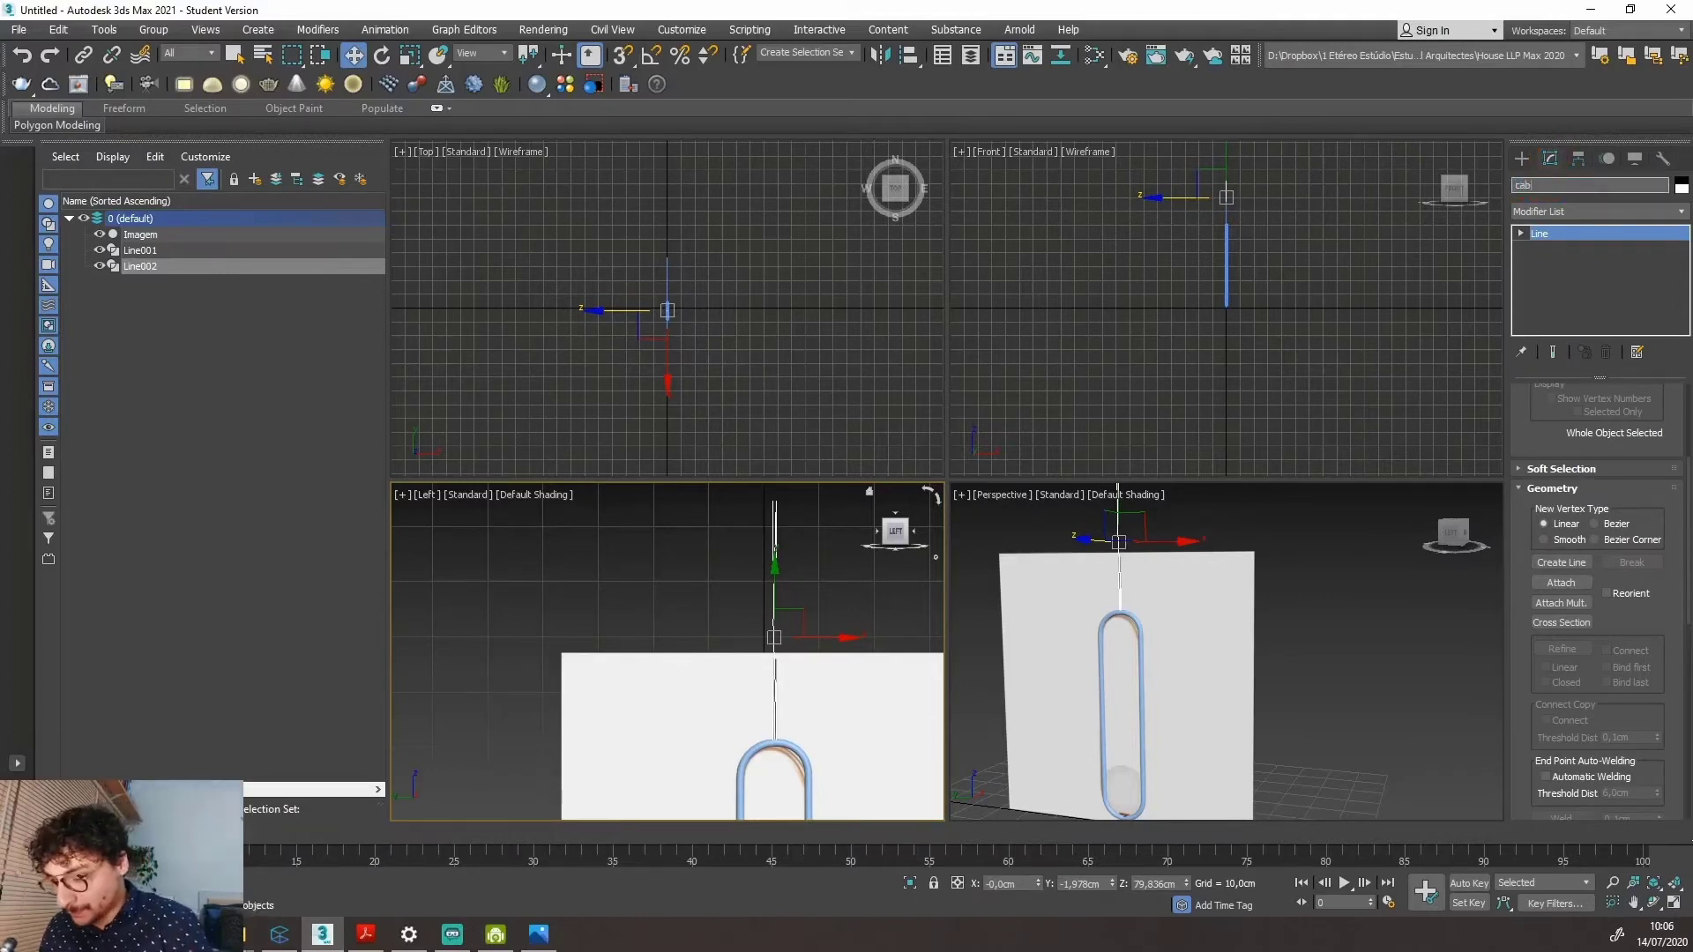
key(Return)
Enter vertex-level editing for the cabo spline.
scroll(1442, 202, up, 2)
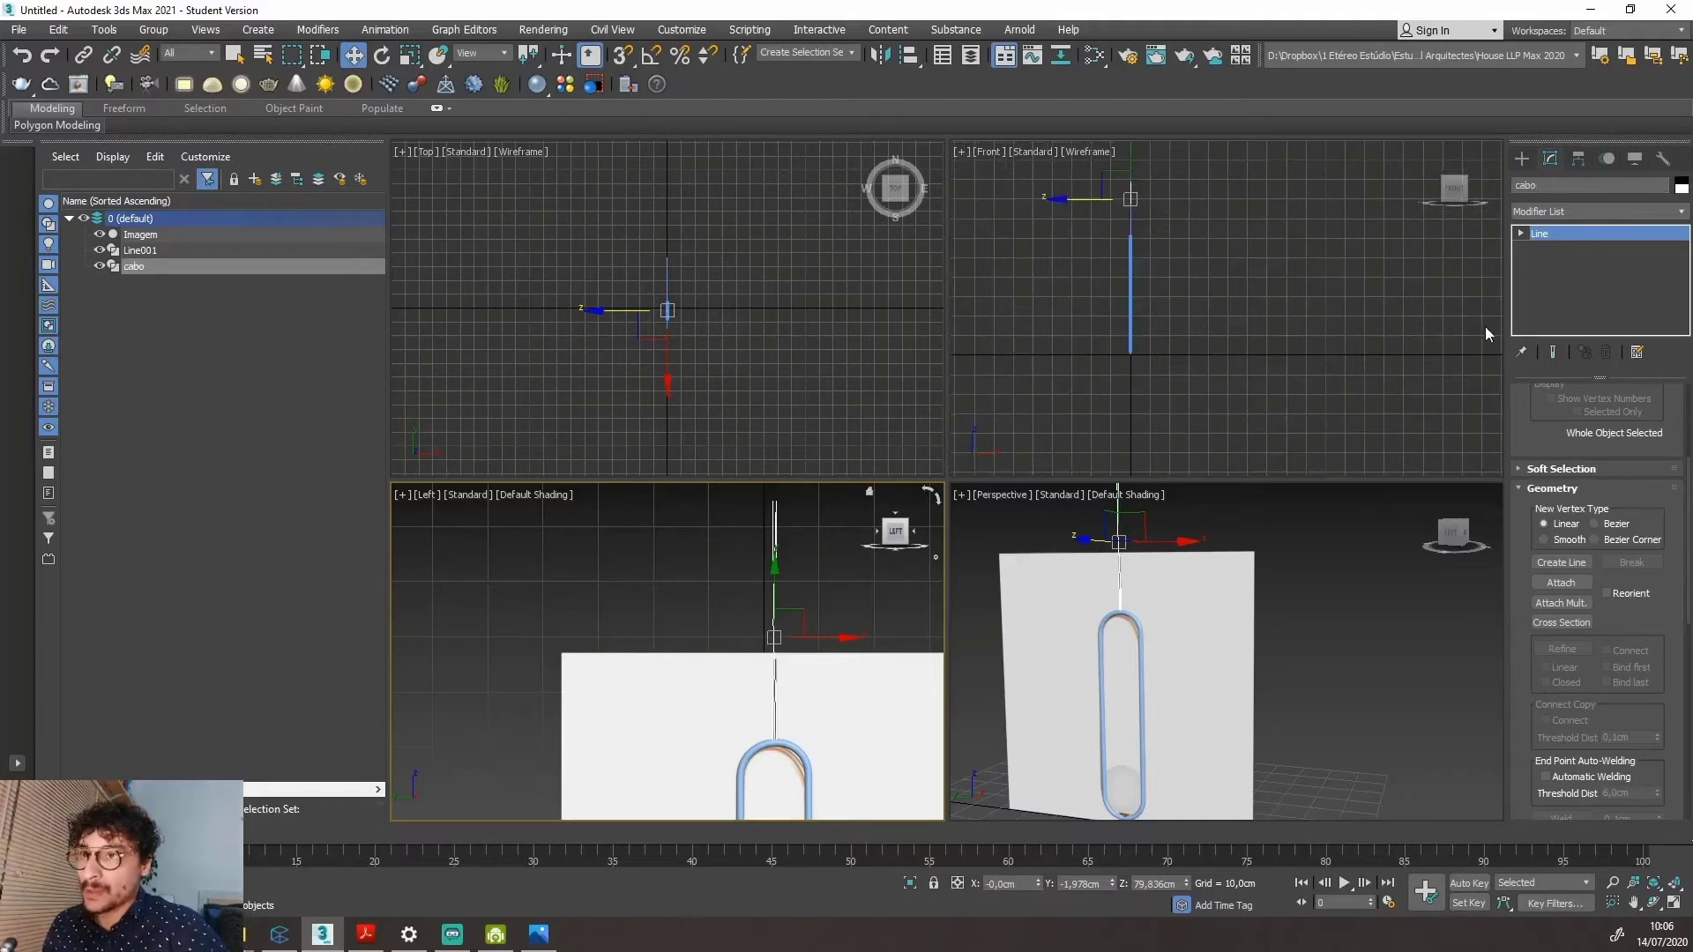
drag(1552, 423, 1563, 736)
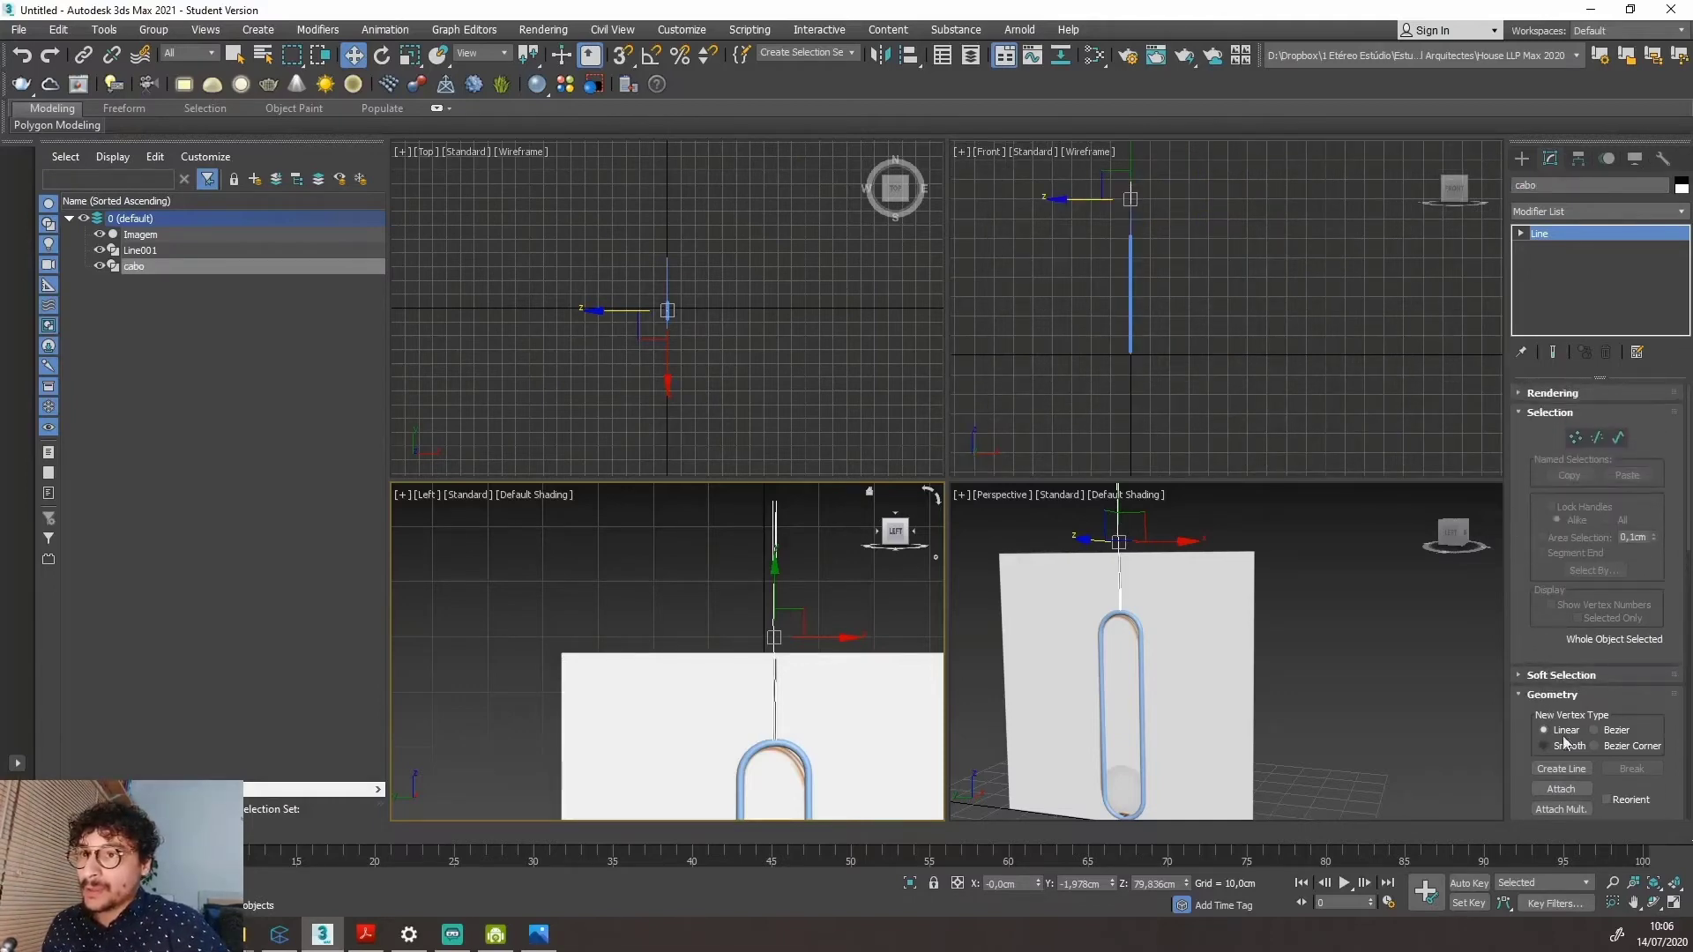
click(1576, 437)
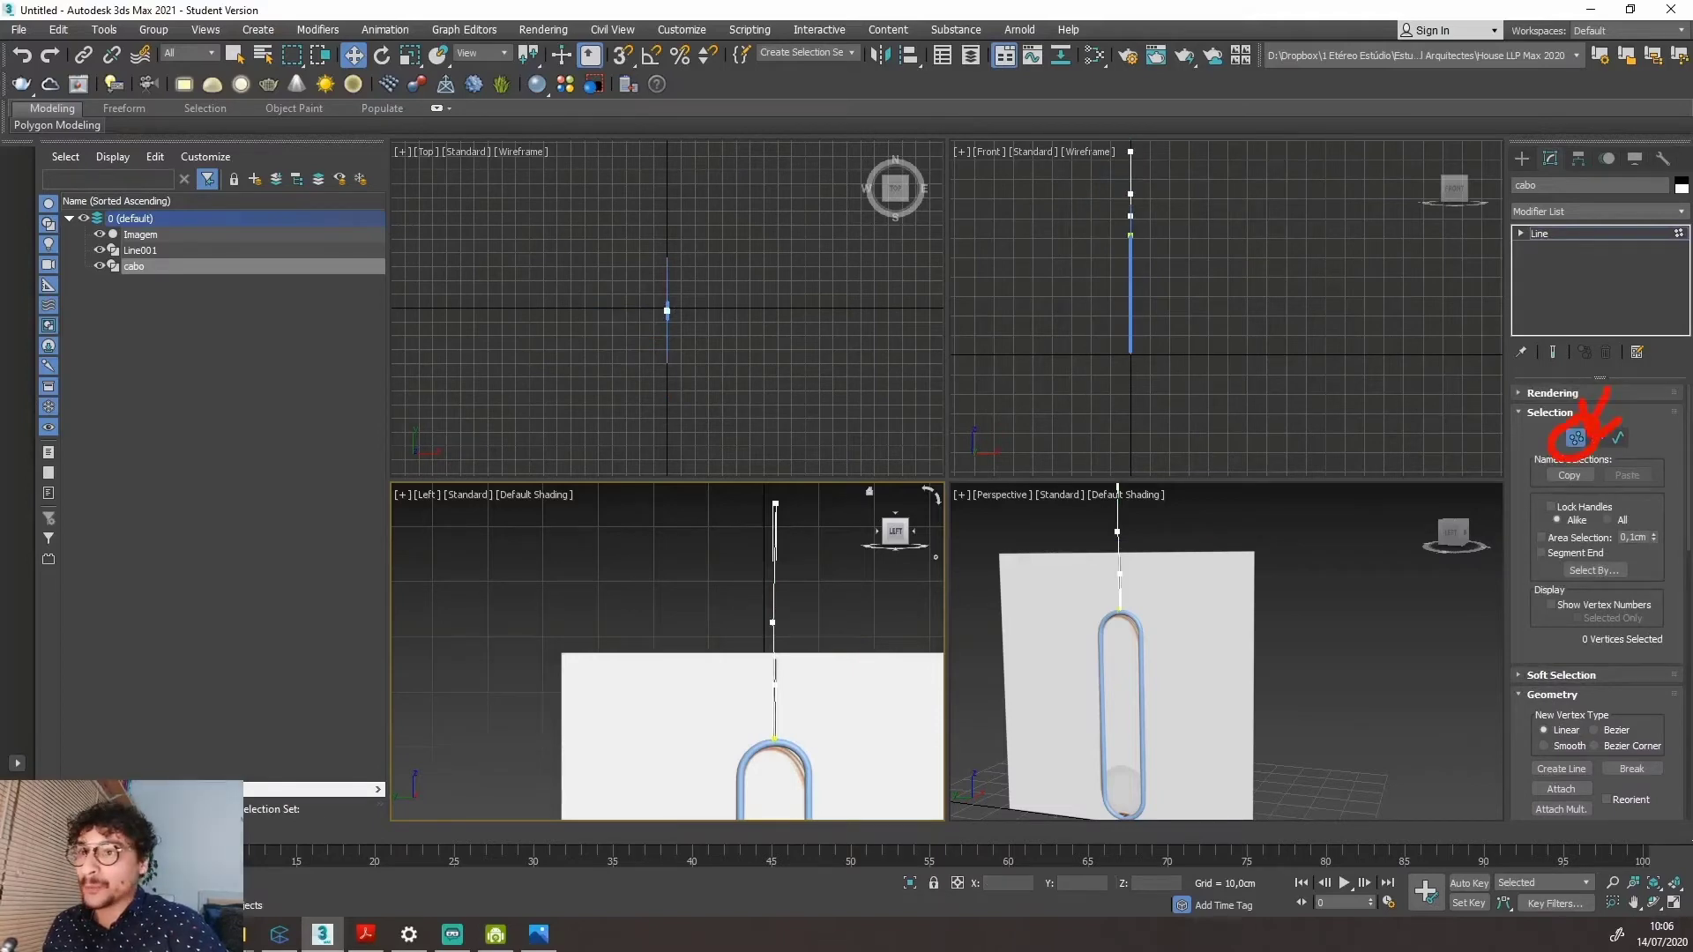
drag(1613, 408, 1516, 463)
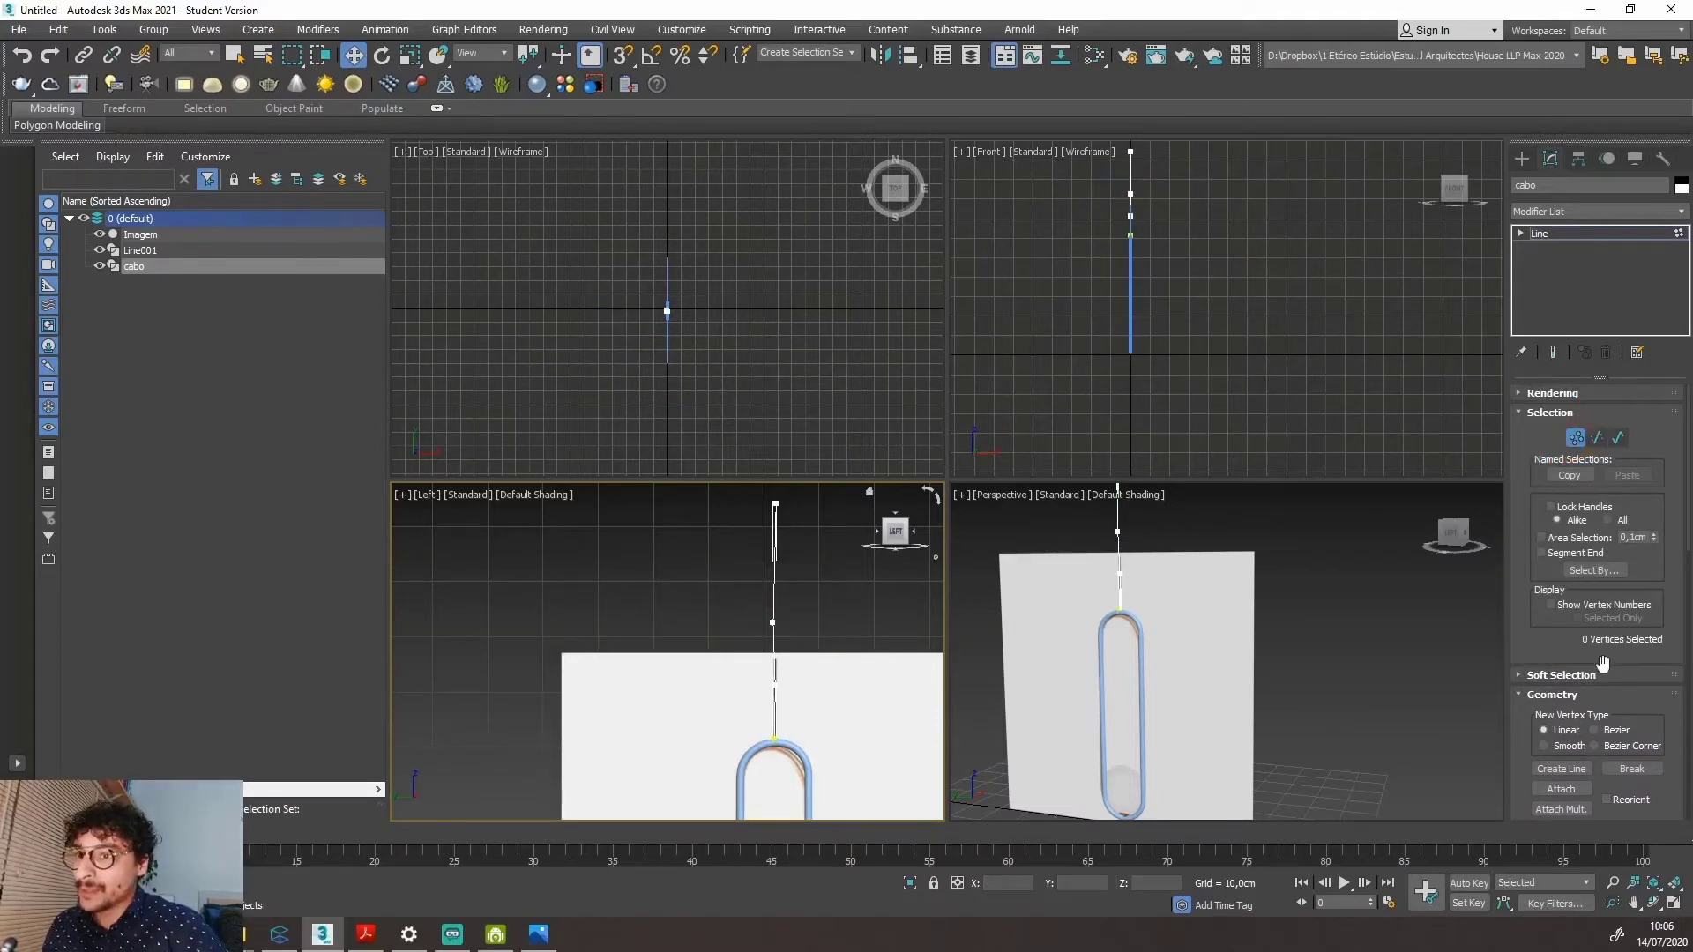
Fillet the cabo spline vertex just above the reference image's top edge.
drag(1603, 664, 1598, 339)
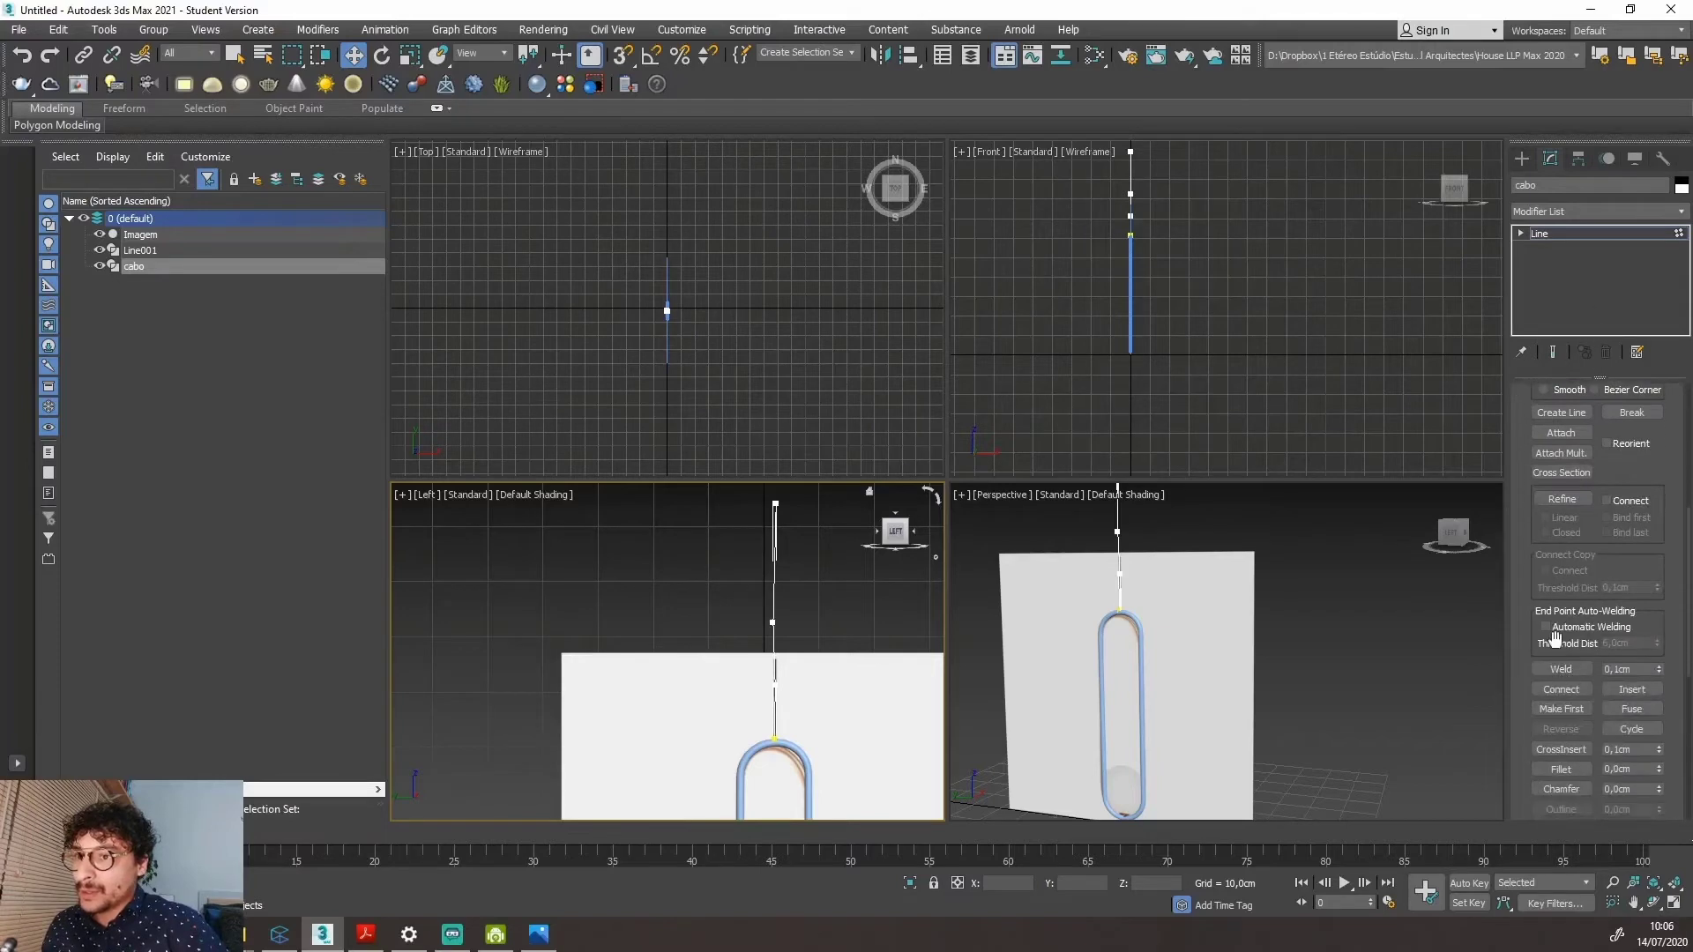
drag(1563, 672, 1585, 417)
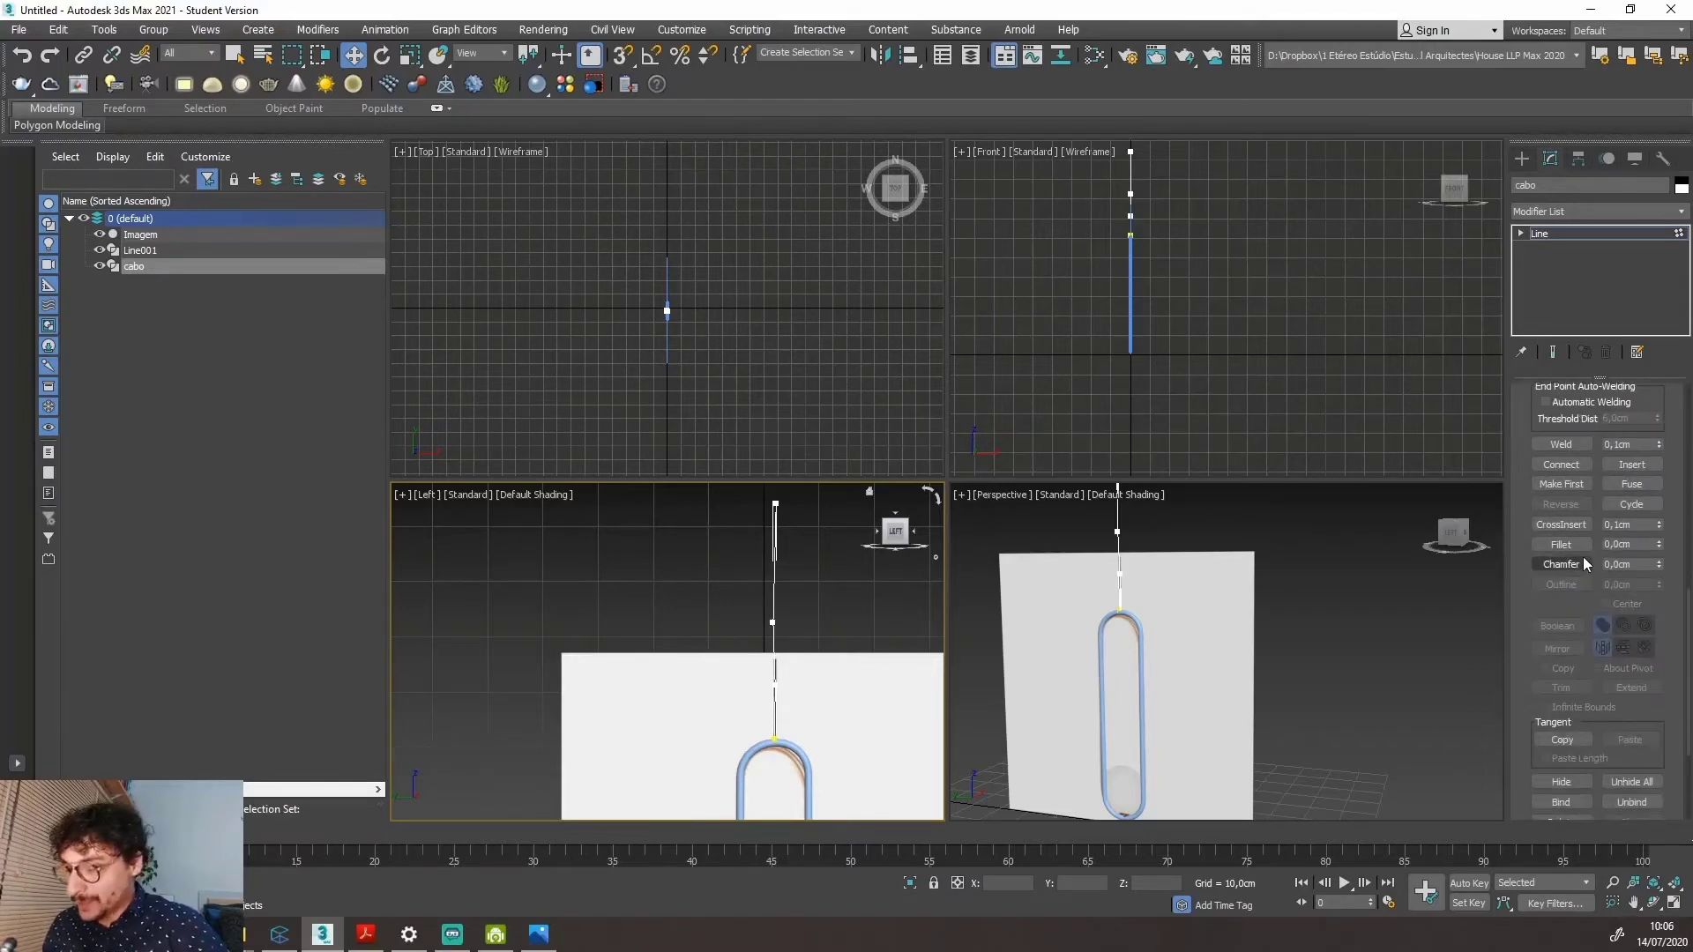
drag(1556, 535, 1618, 543)
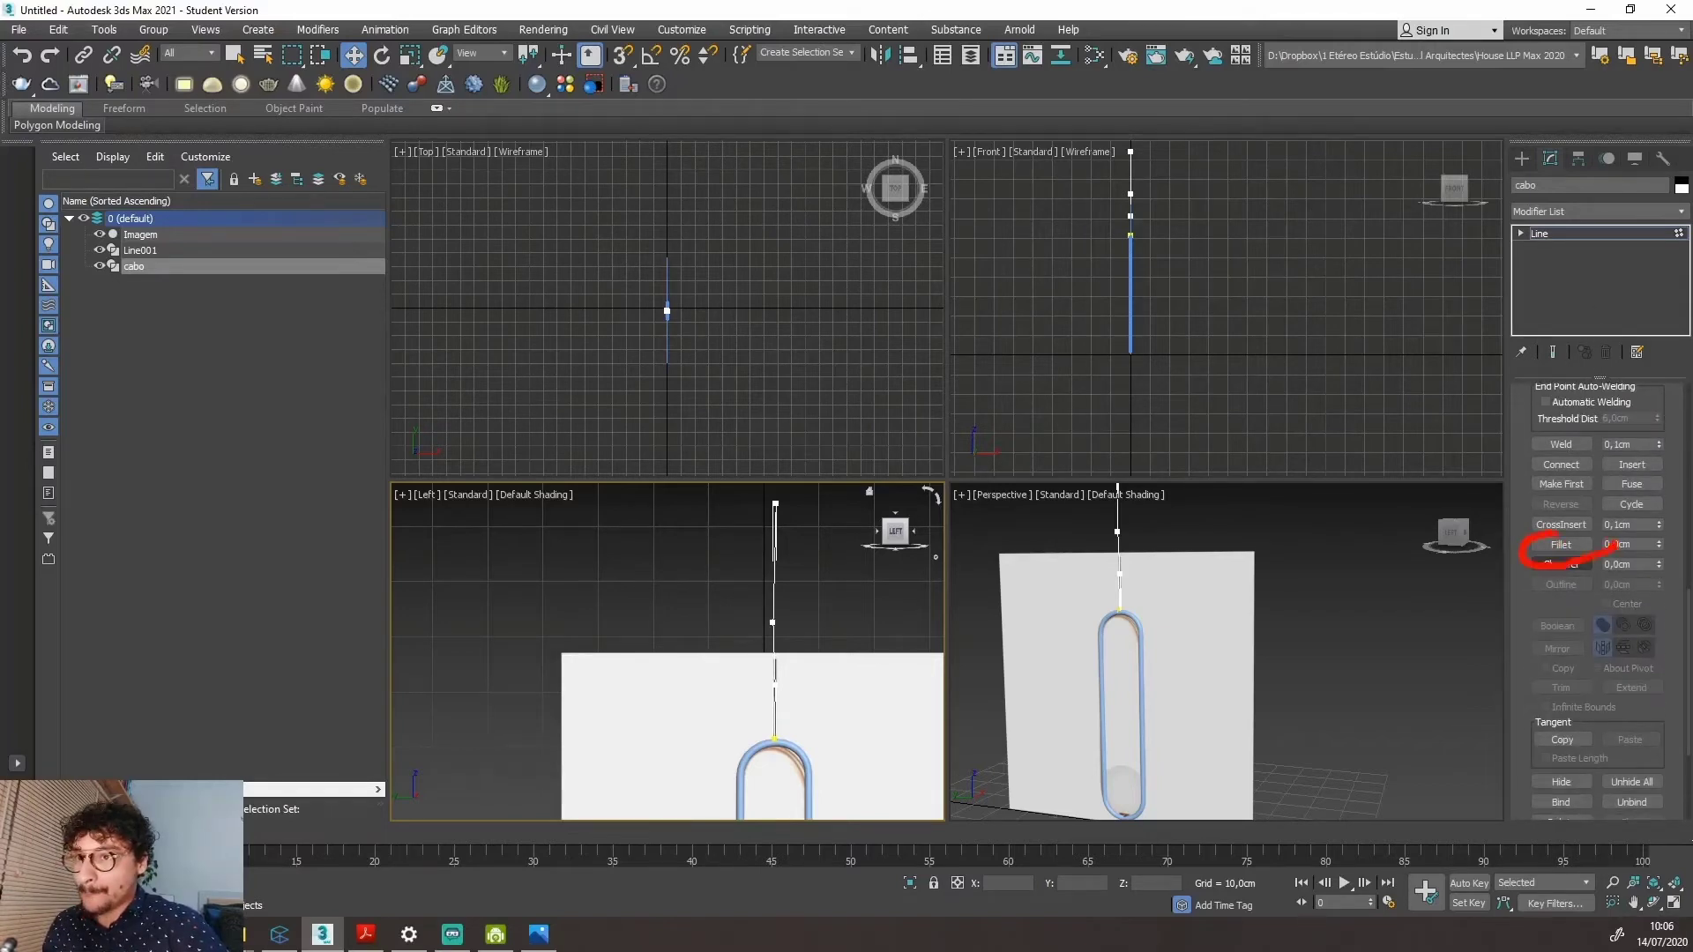
click(1561, 544)
scroll(764, 577, up, 4)
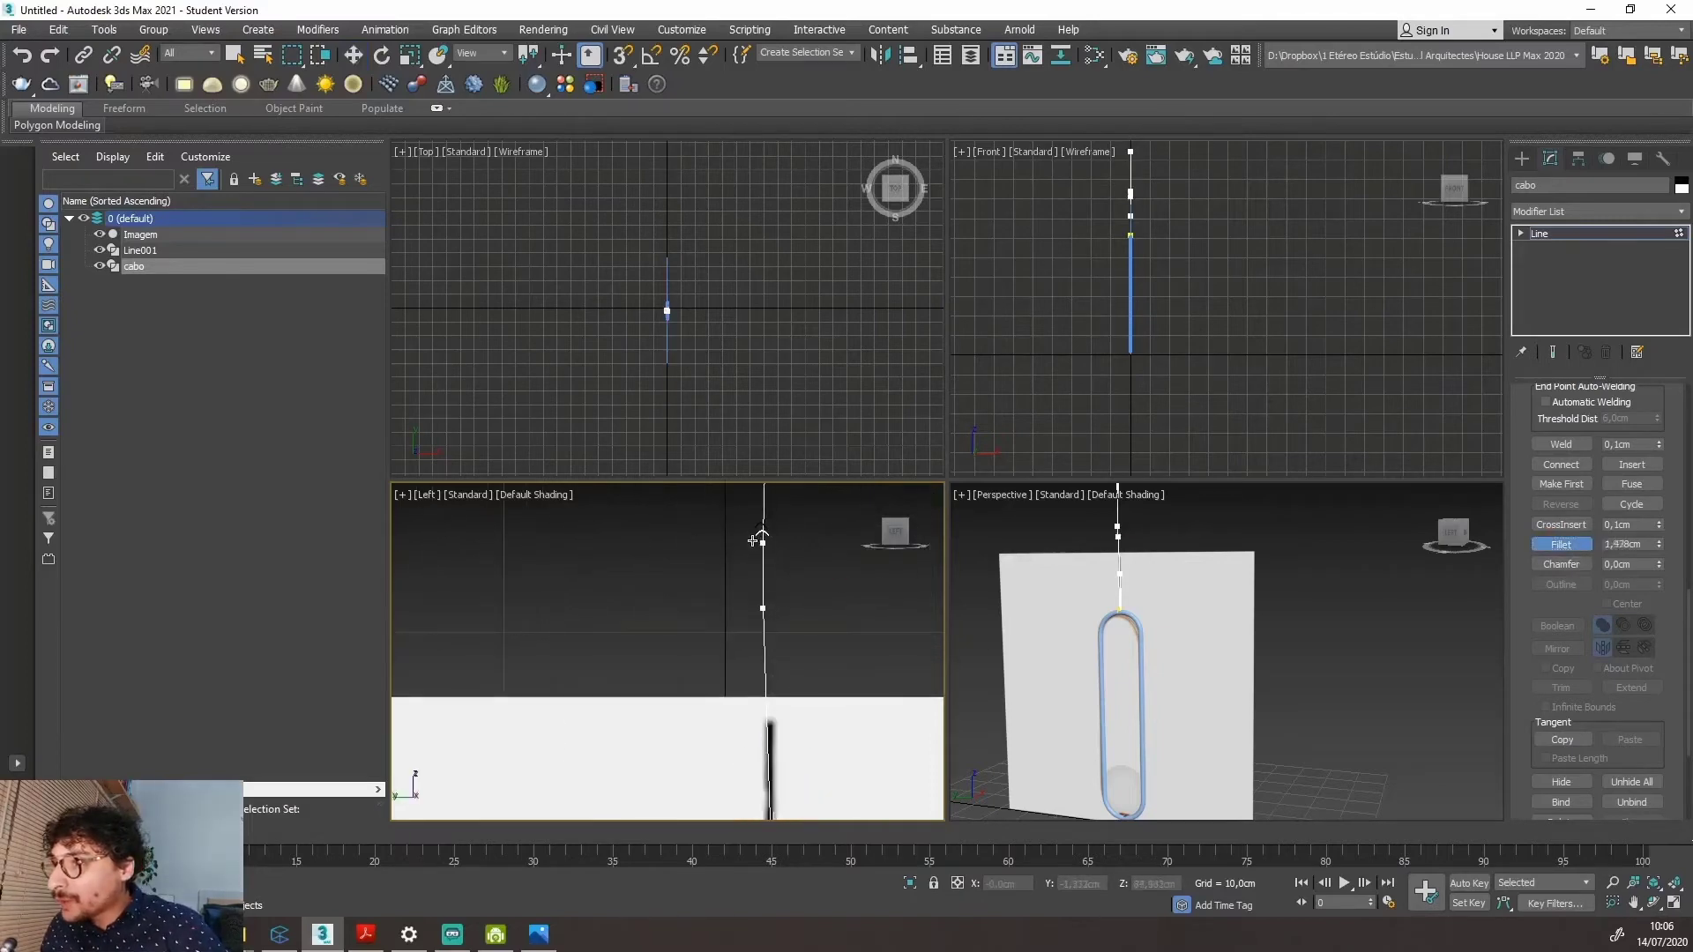
scroll(765, 537, down, 2)
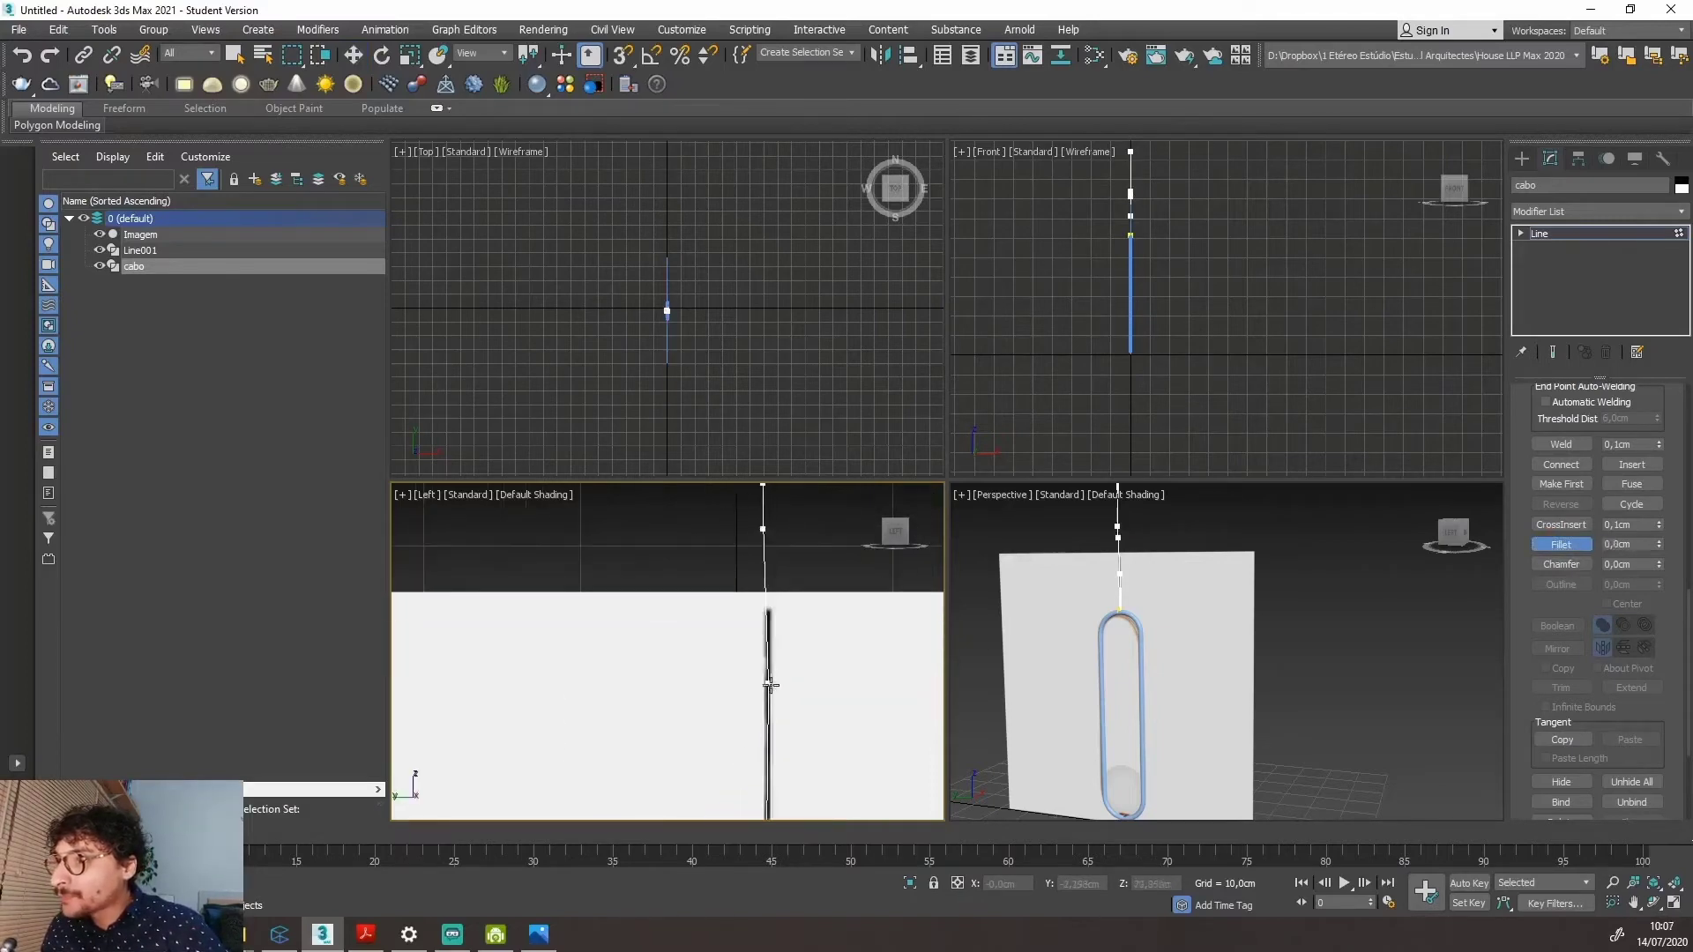
Fillet the remaining intermediate vertices of the cabo spline, including those along the reference cable above the frame.
scroll(758, 687, down, 2)
scroll(776, 569, up, 2)
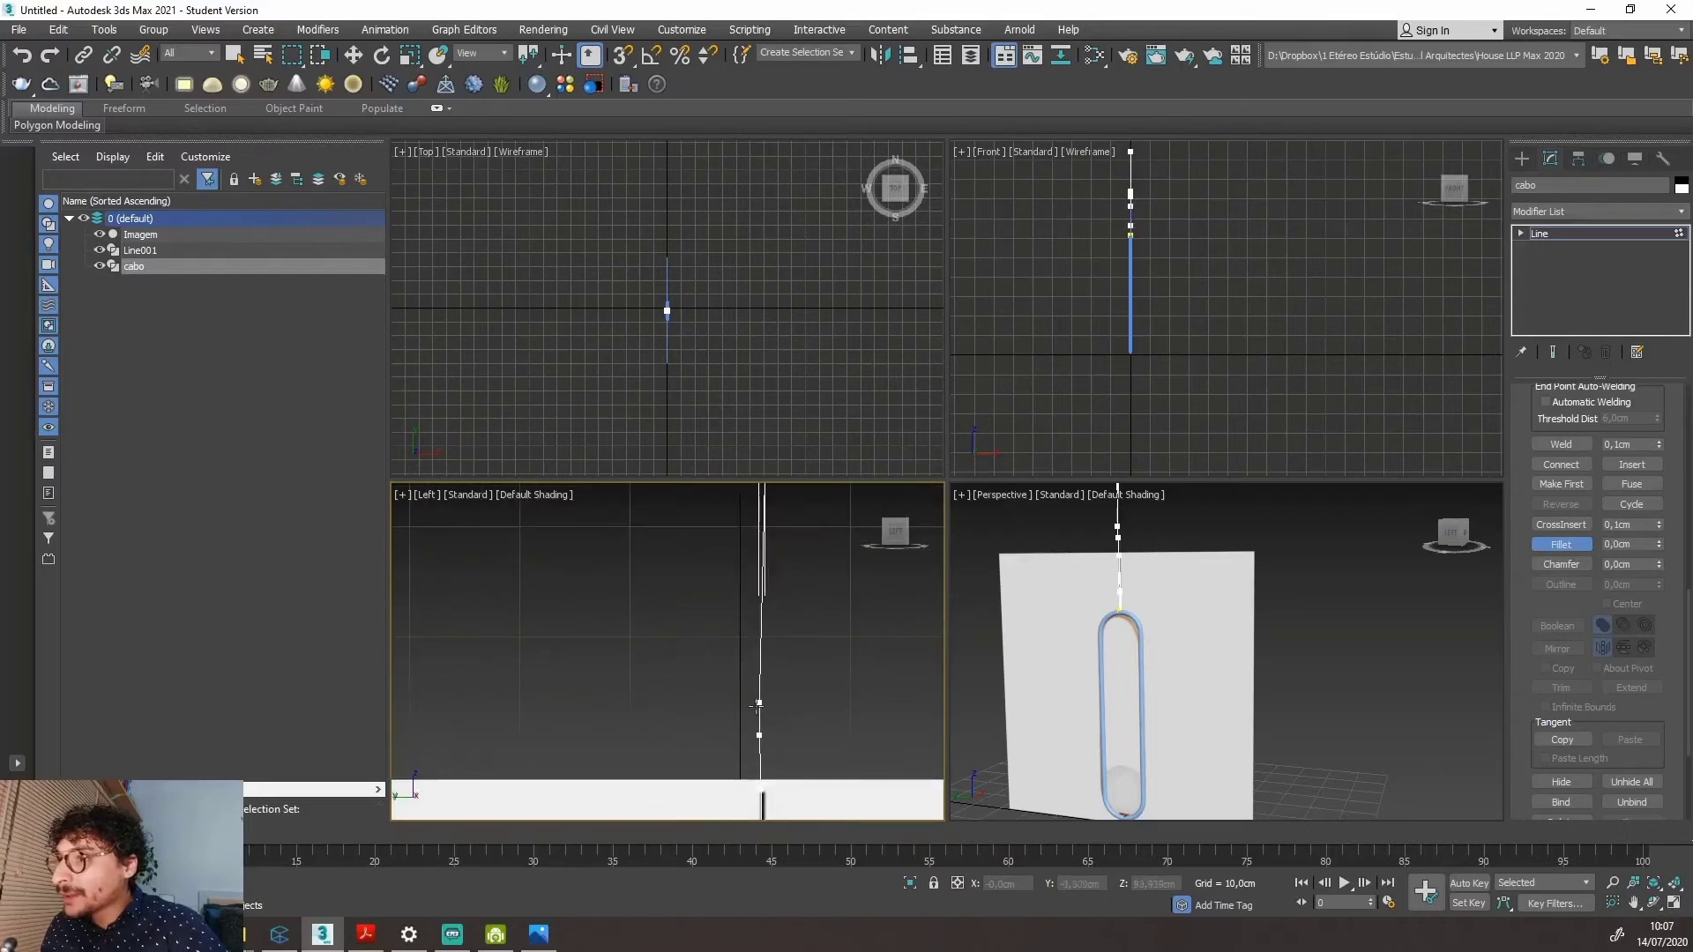
mouse_move(758, 701)
mouse_down()
mouse_move(762, 683)
mouse_move(758, 729)
mouse_up()
scroll(770, 617, up, 4)
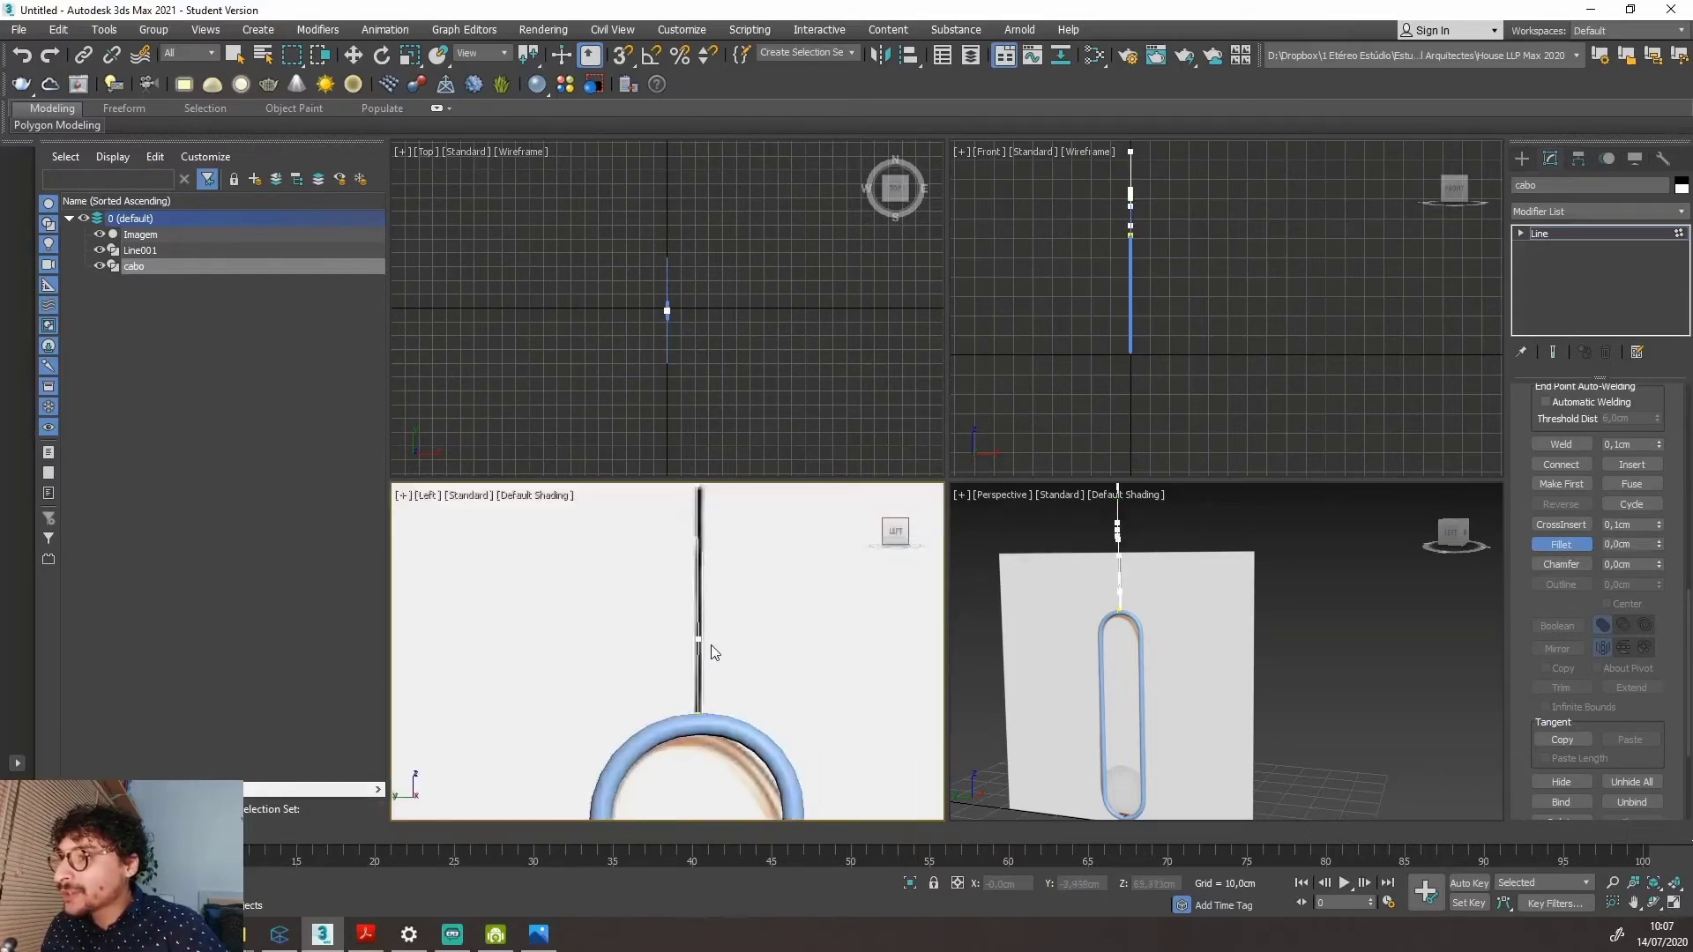
drag(698, 648, 701, 617)
scroll(728, 662, down, 5)
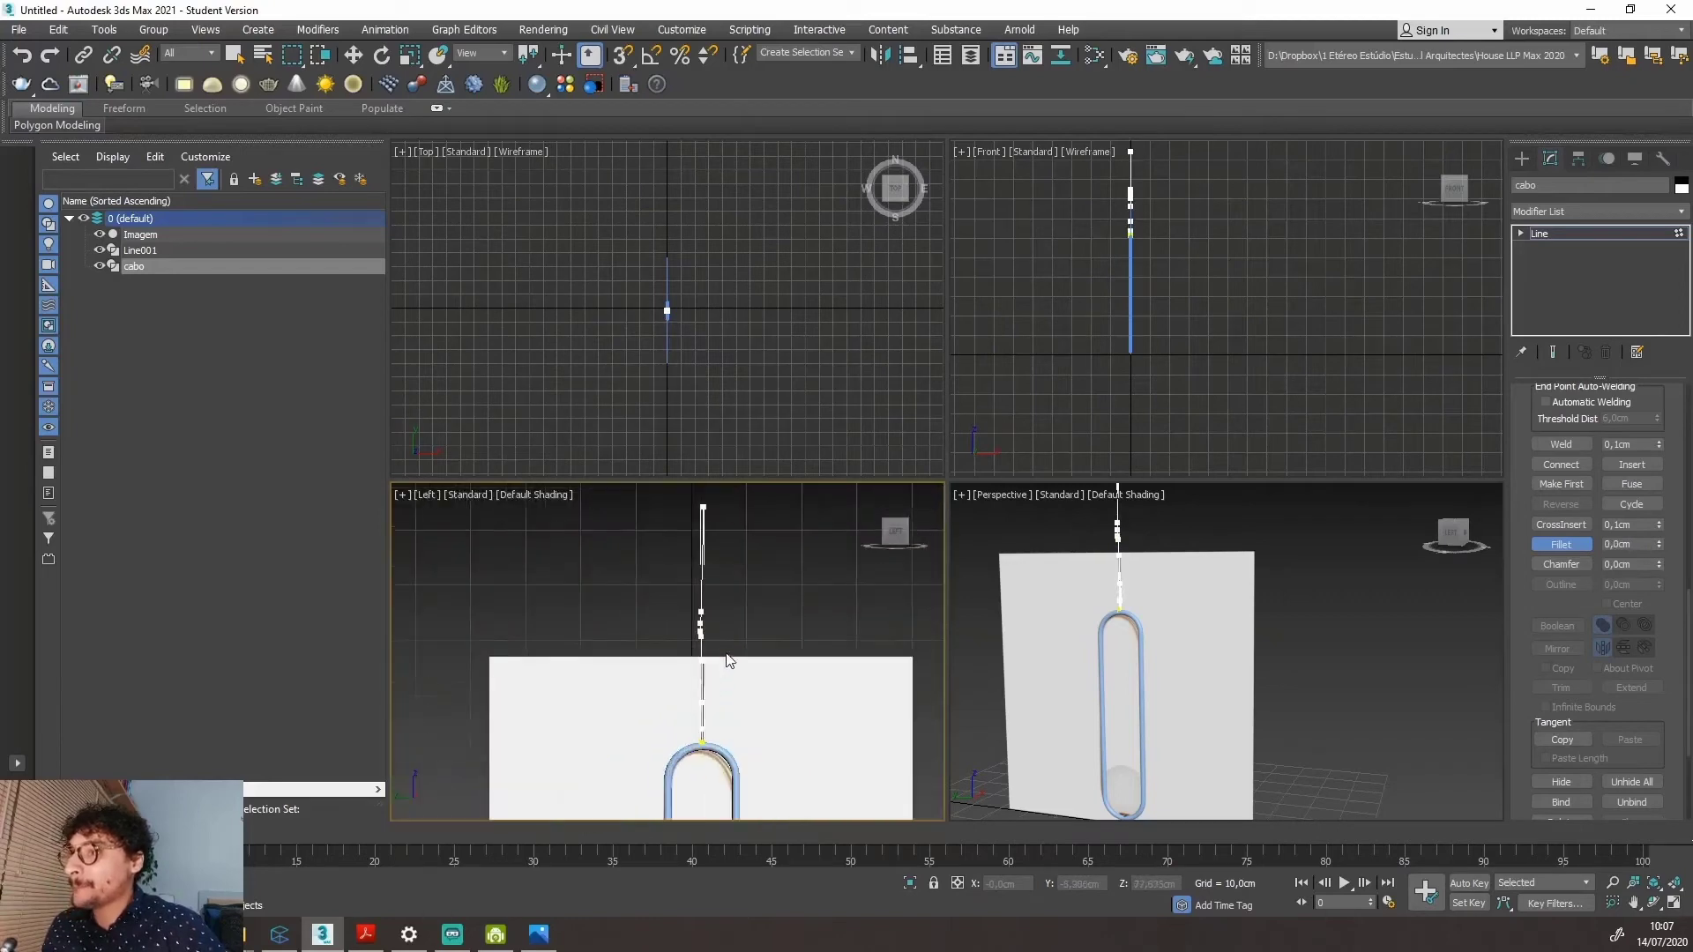
Shift the cabo spline's top end vertex slightly sideways to straighten the cable, and leave vertex-level editing.
scroll(748, 574, down, 2)
scroll(702, 574, up, 4)
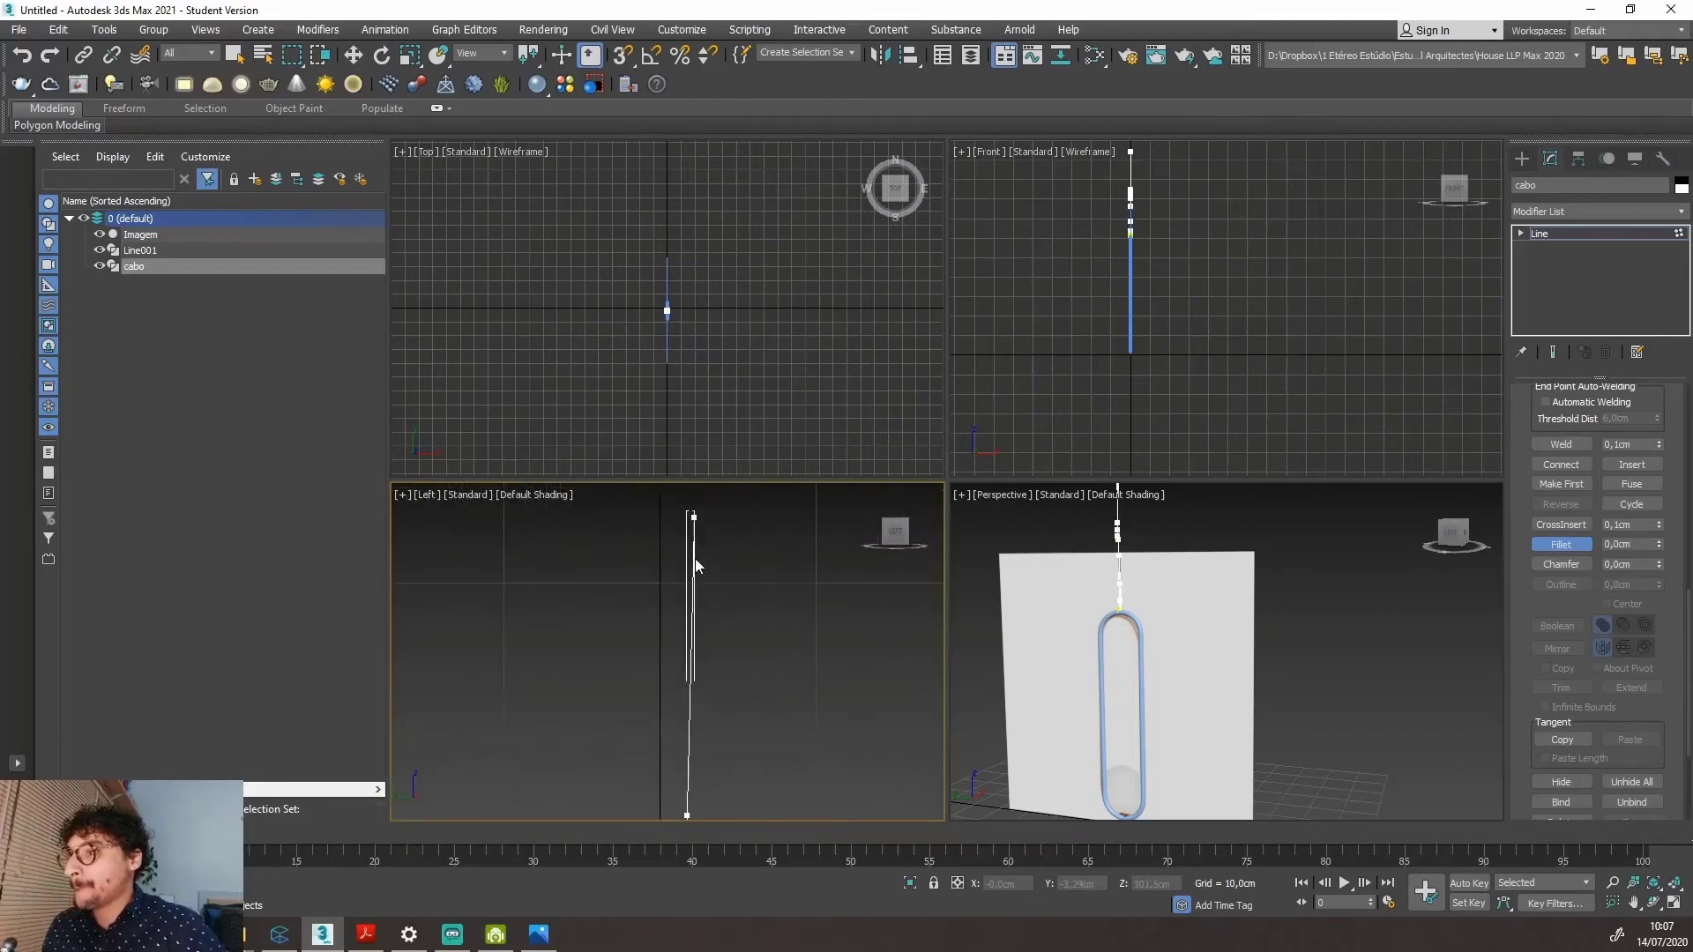
scroll(700, 565, up, 2)
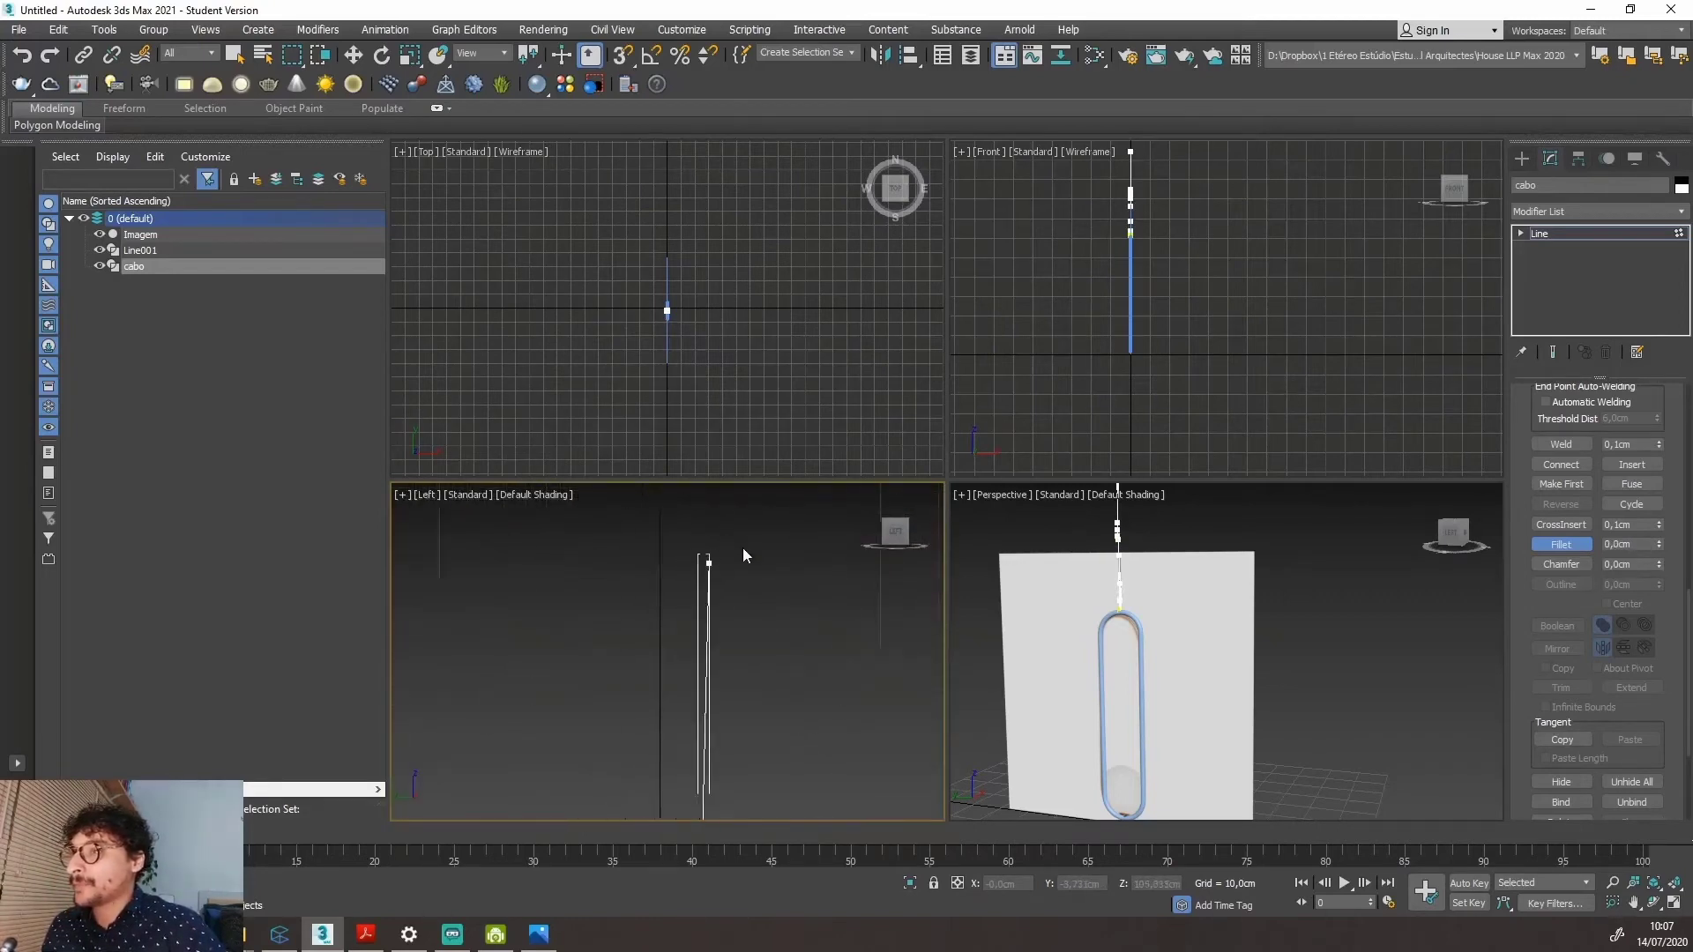
scroll(742, 548, down, 2)
scroll(743, 550, up, 3)
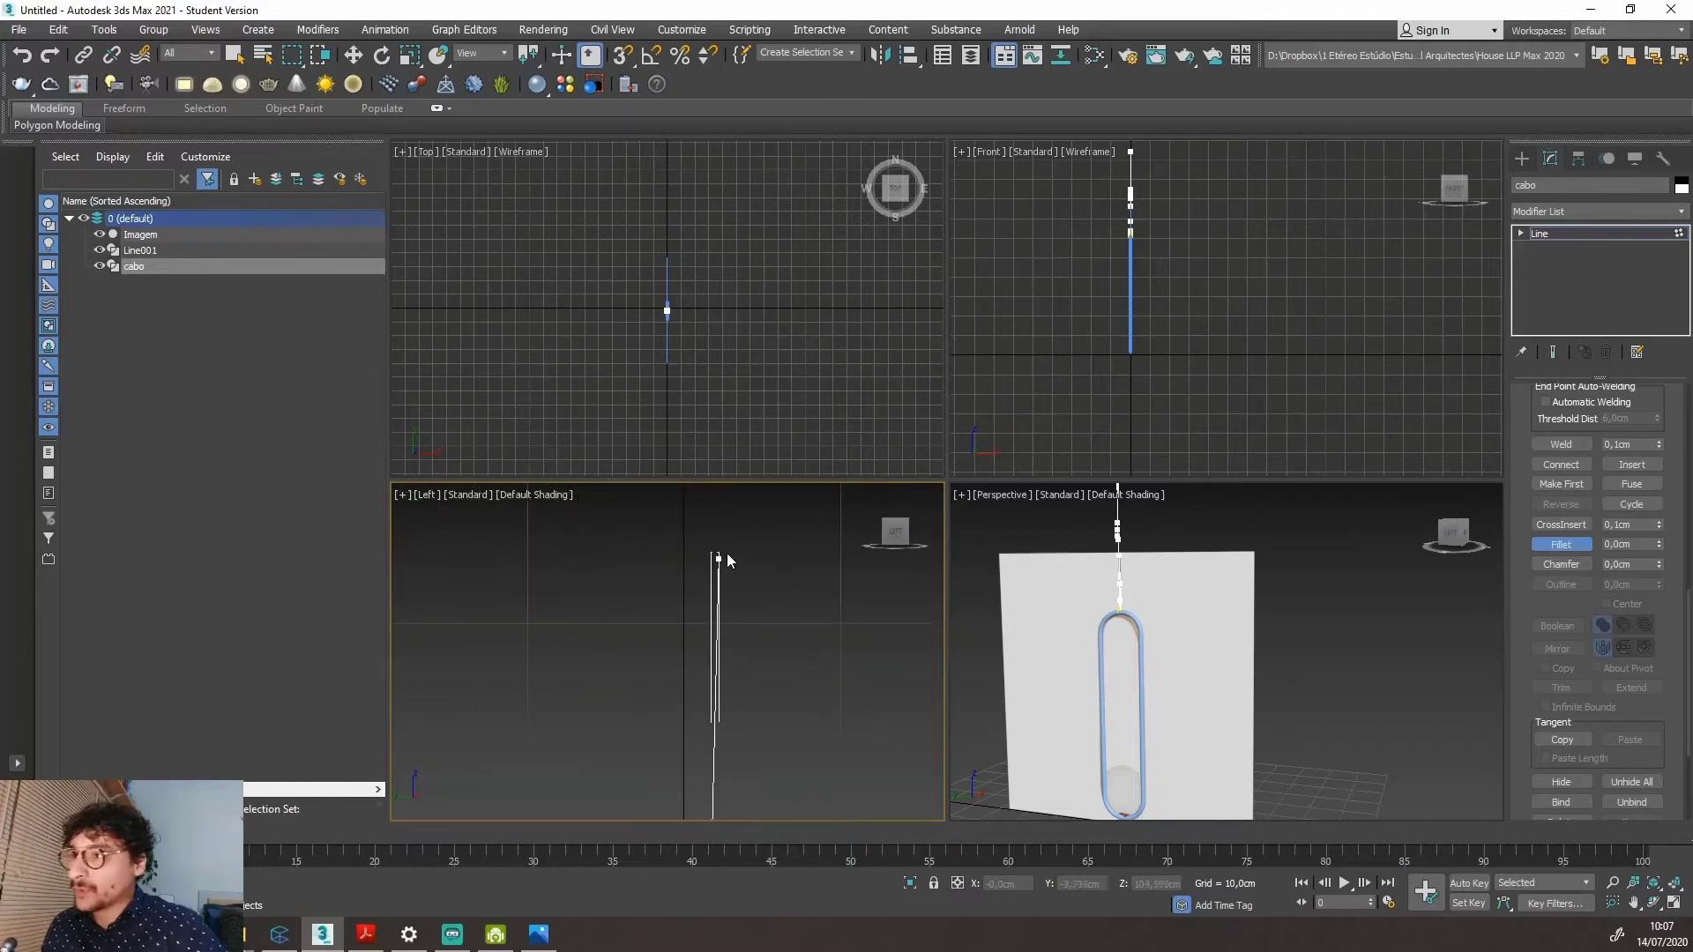
scroll(727, 558, up, 3)
click(714, 562)
key(w)
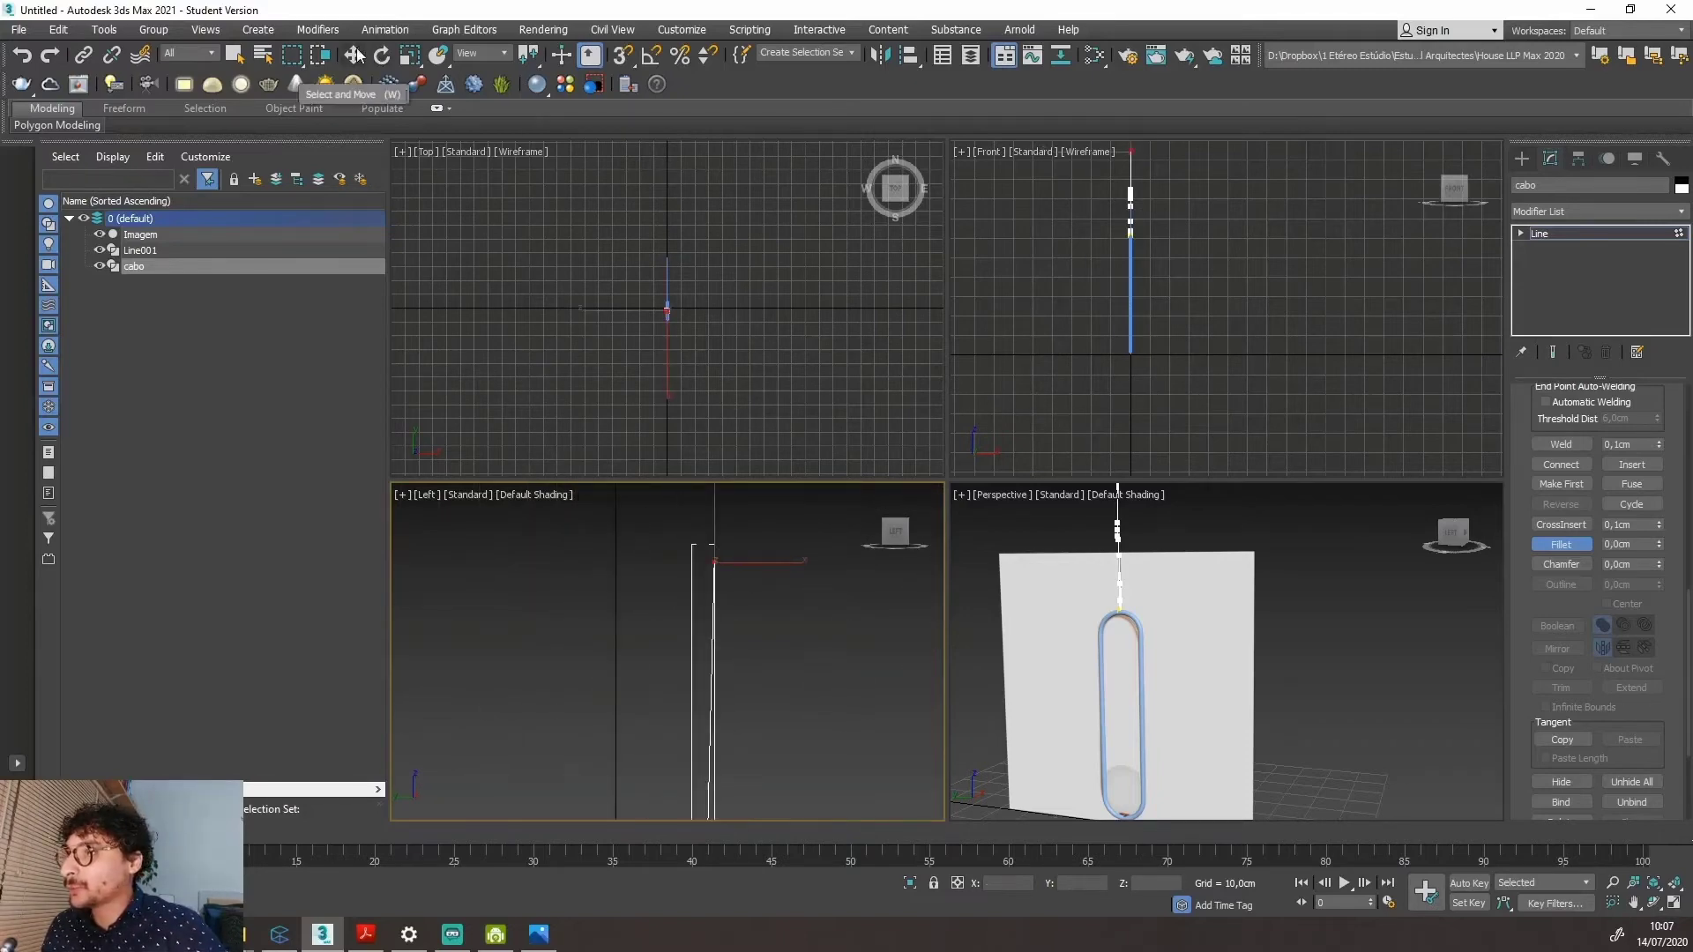
drag(748, 561, 732, 502)
scroll(772, 588, down, 3)
scroll(772, 581, down, 3)
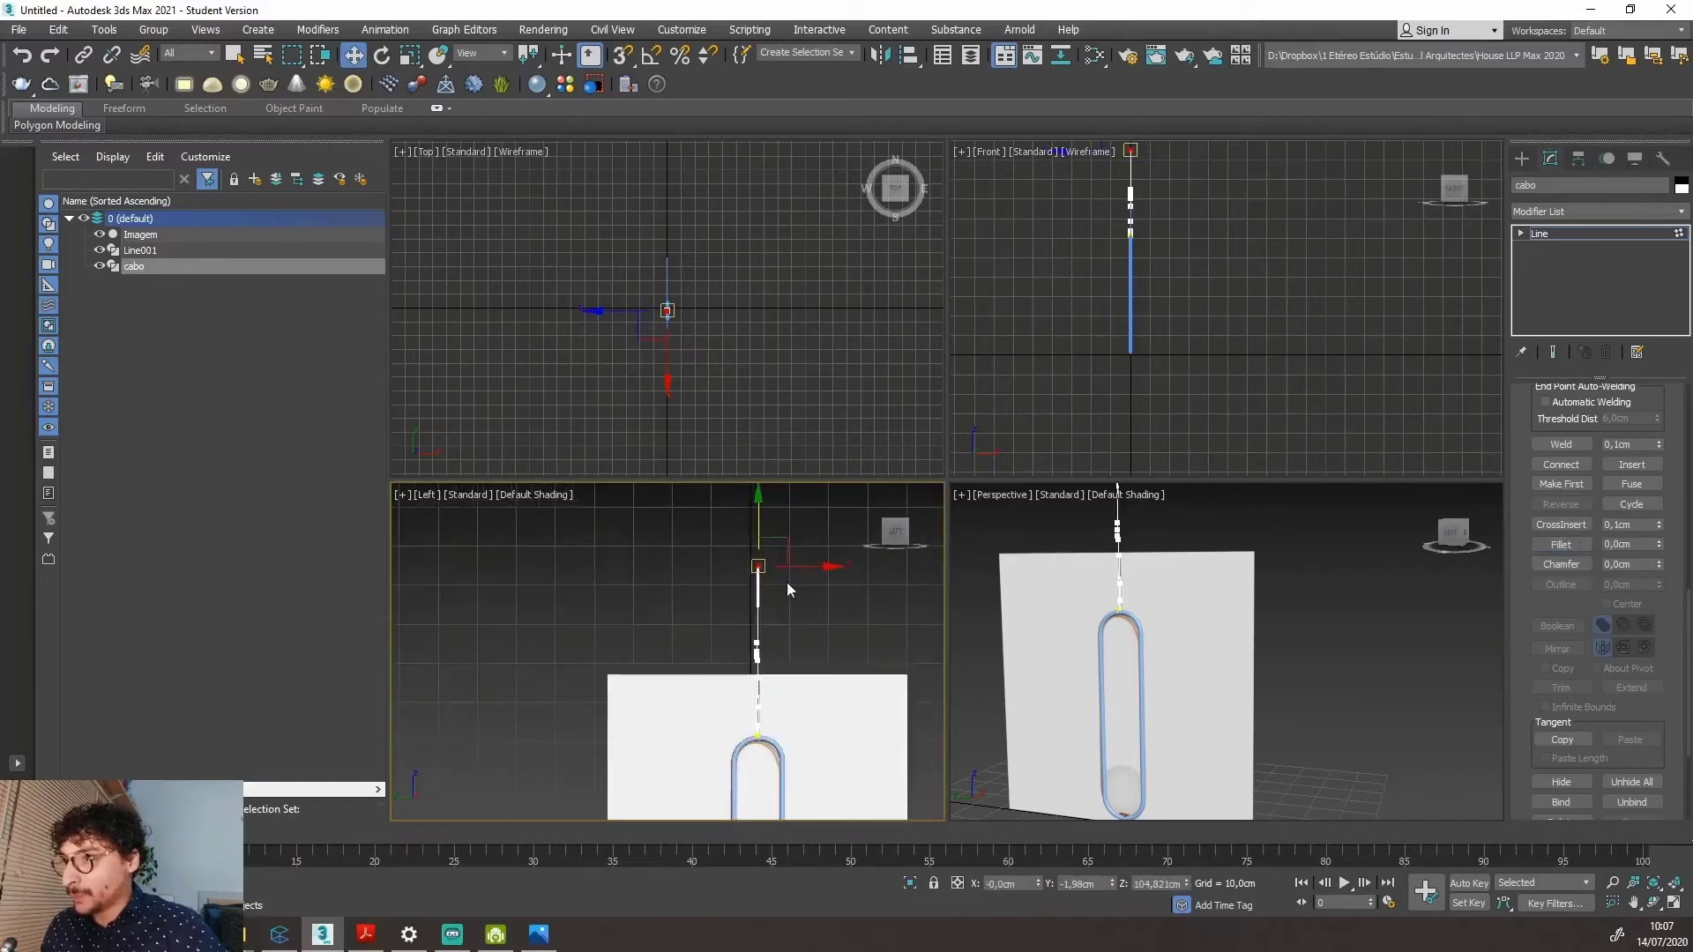
click(1563, 232)
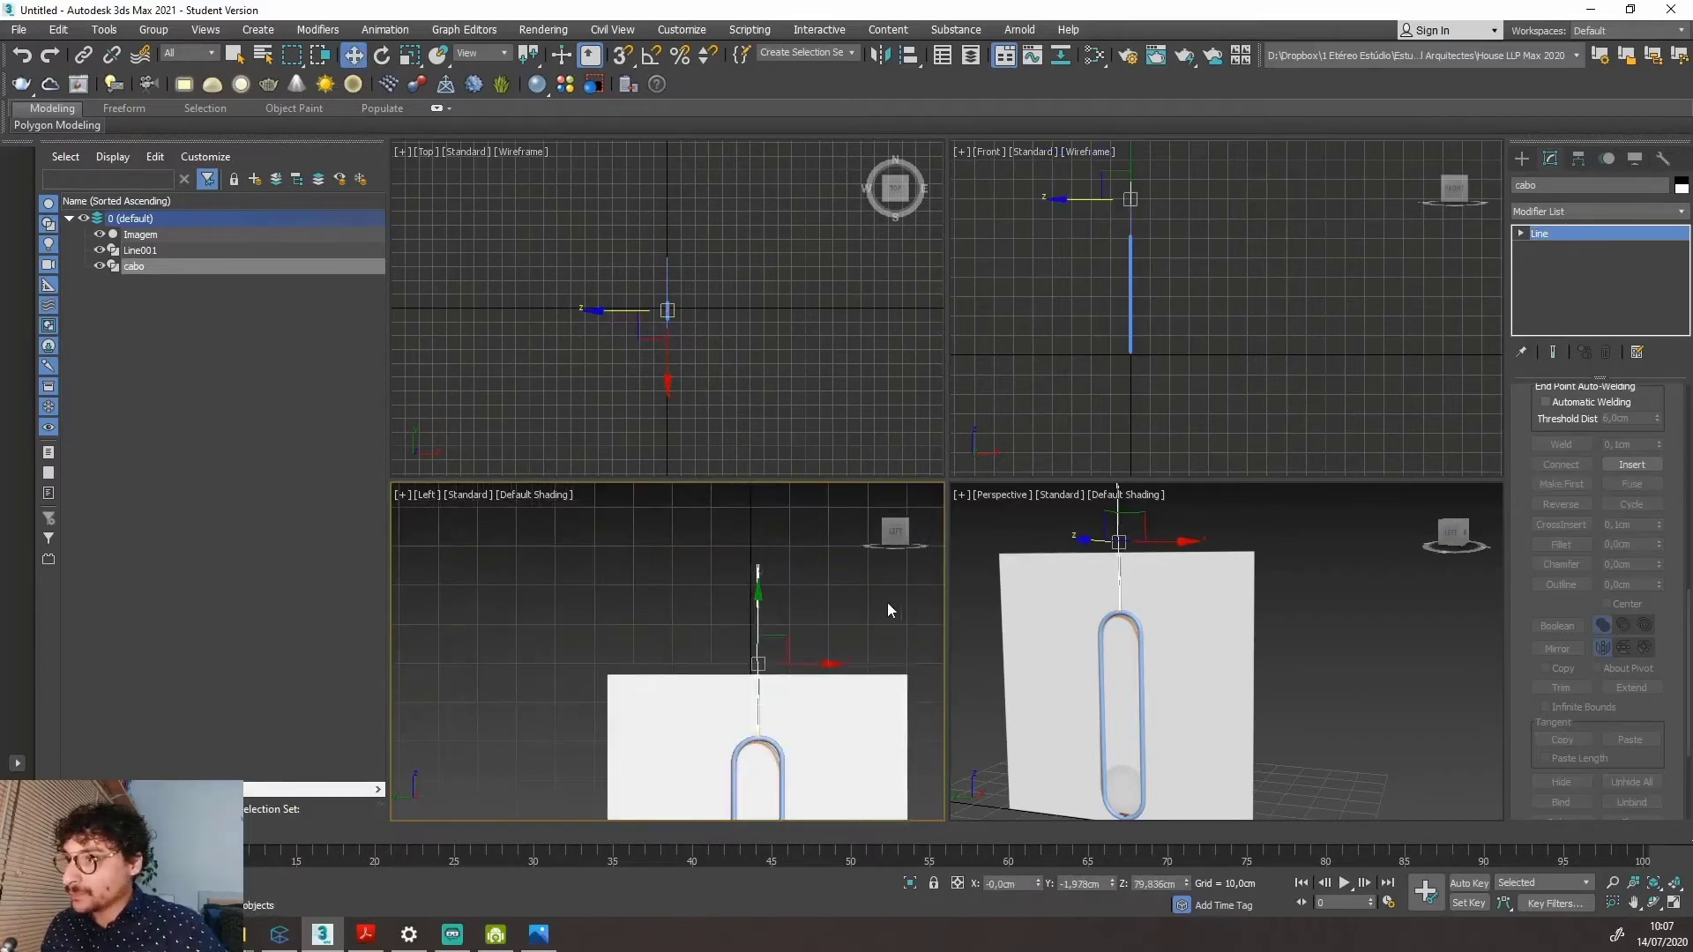
Deselect the cable and inspect its smoothed shape against the reference image, from the frame up to its end.
click(741, 612)
scroll(739, 616, down, 3)
scroll(723, 644, up, 10)
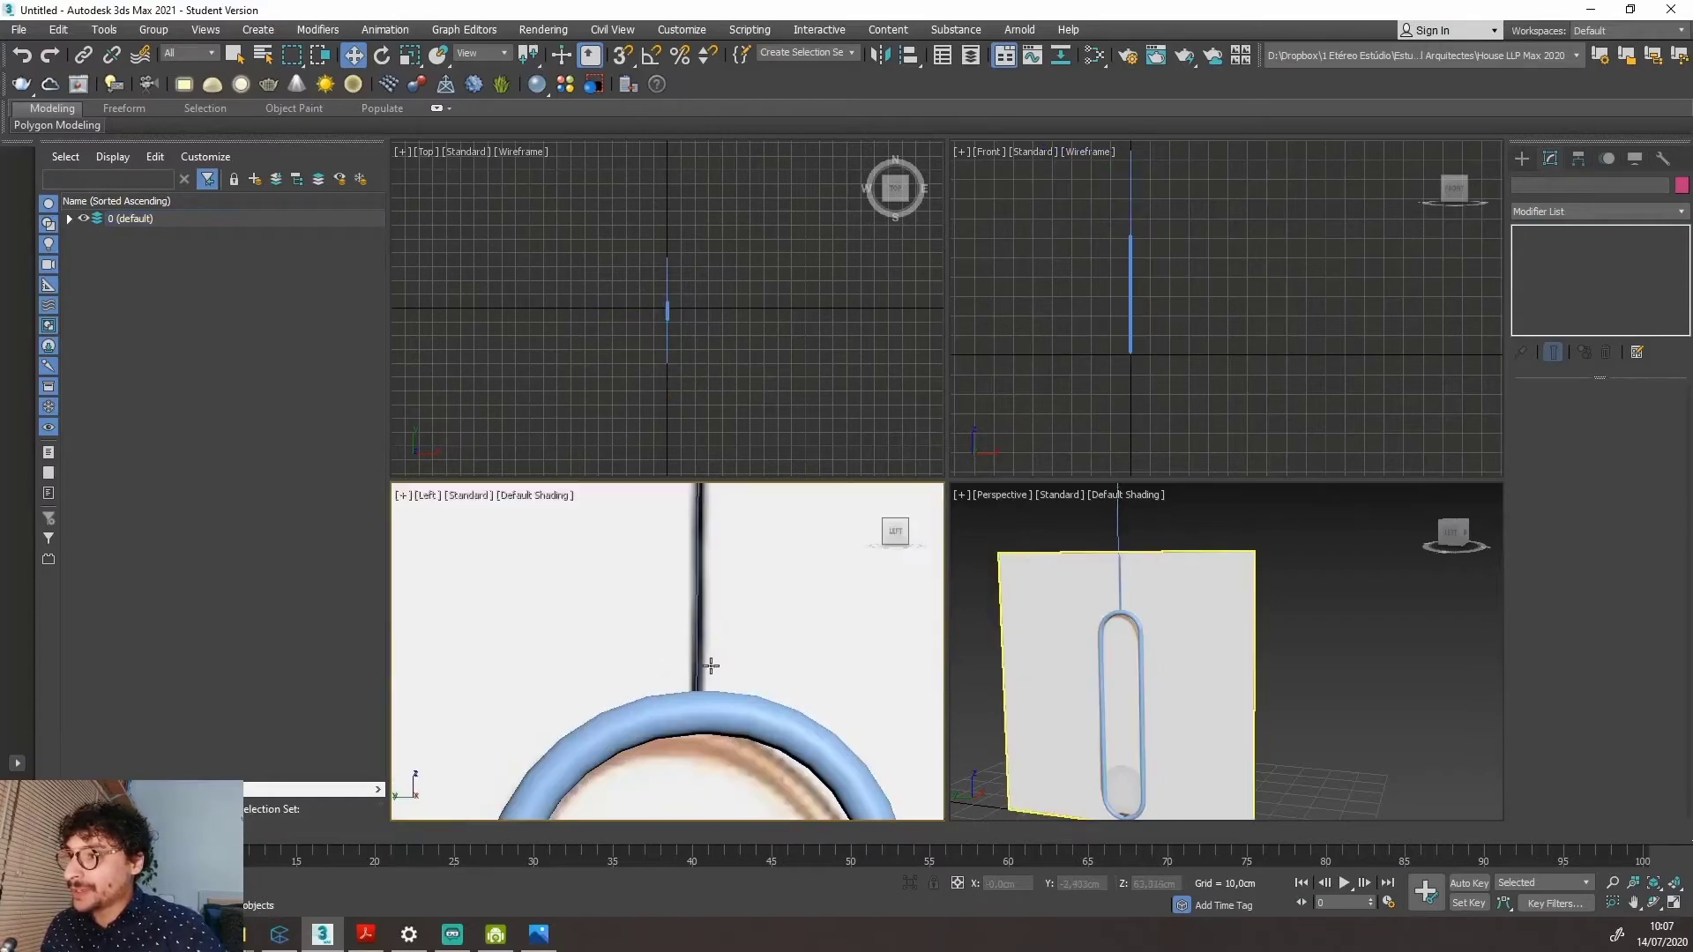
scroll(711, 666, down, 8)
scroll(770, 612, up, 3)
scroll(775, 565, down, 3)
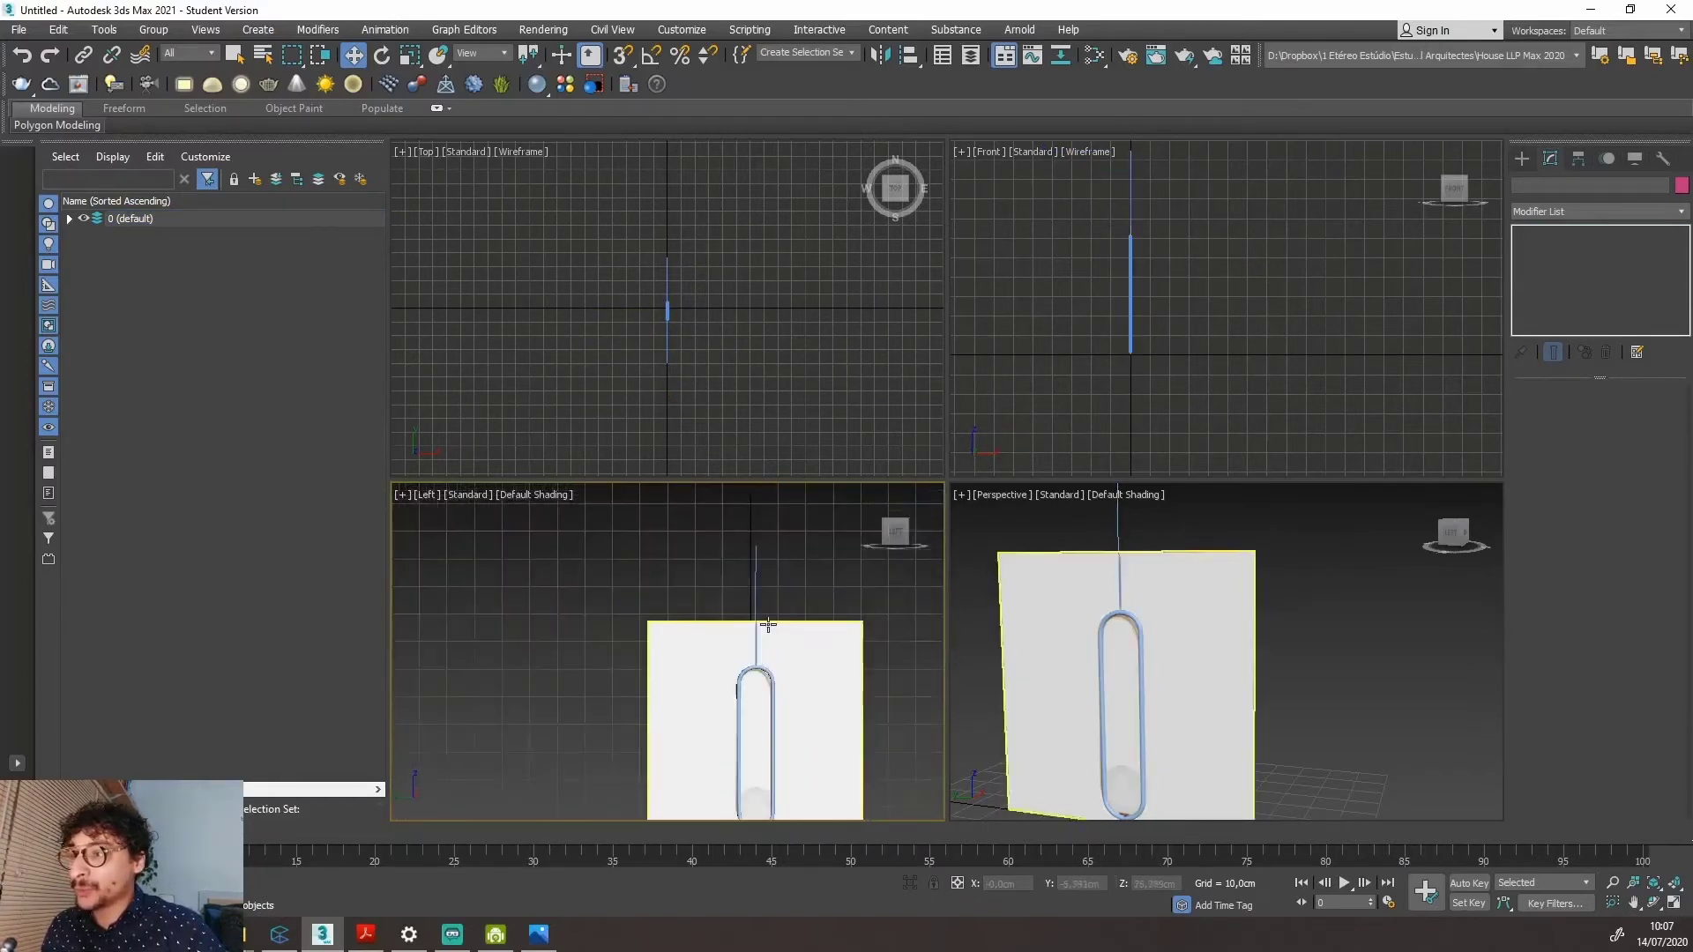
scroll(768, 626, up, 2)
Select the cabo spline and apply a Sweep modifier to it.
click(744, 587)
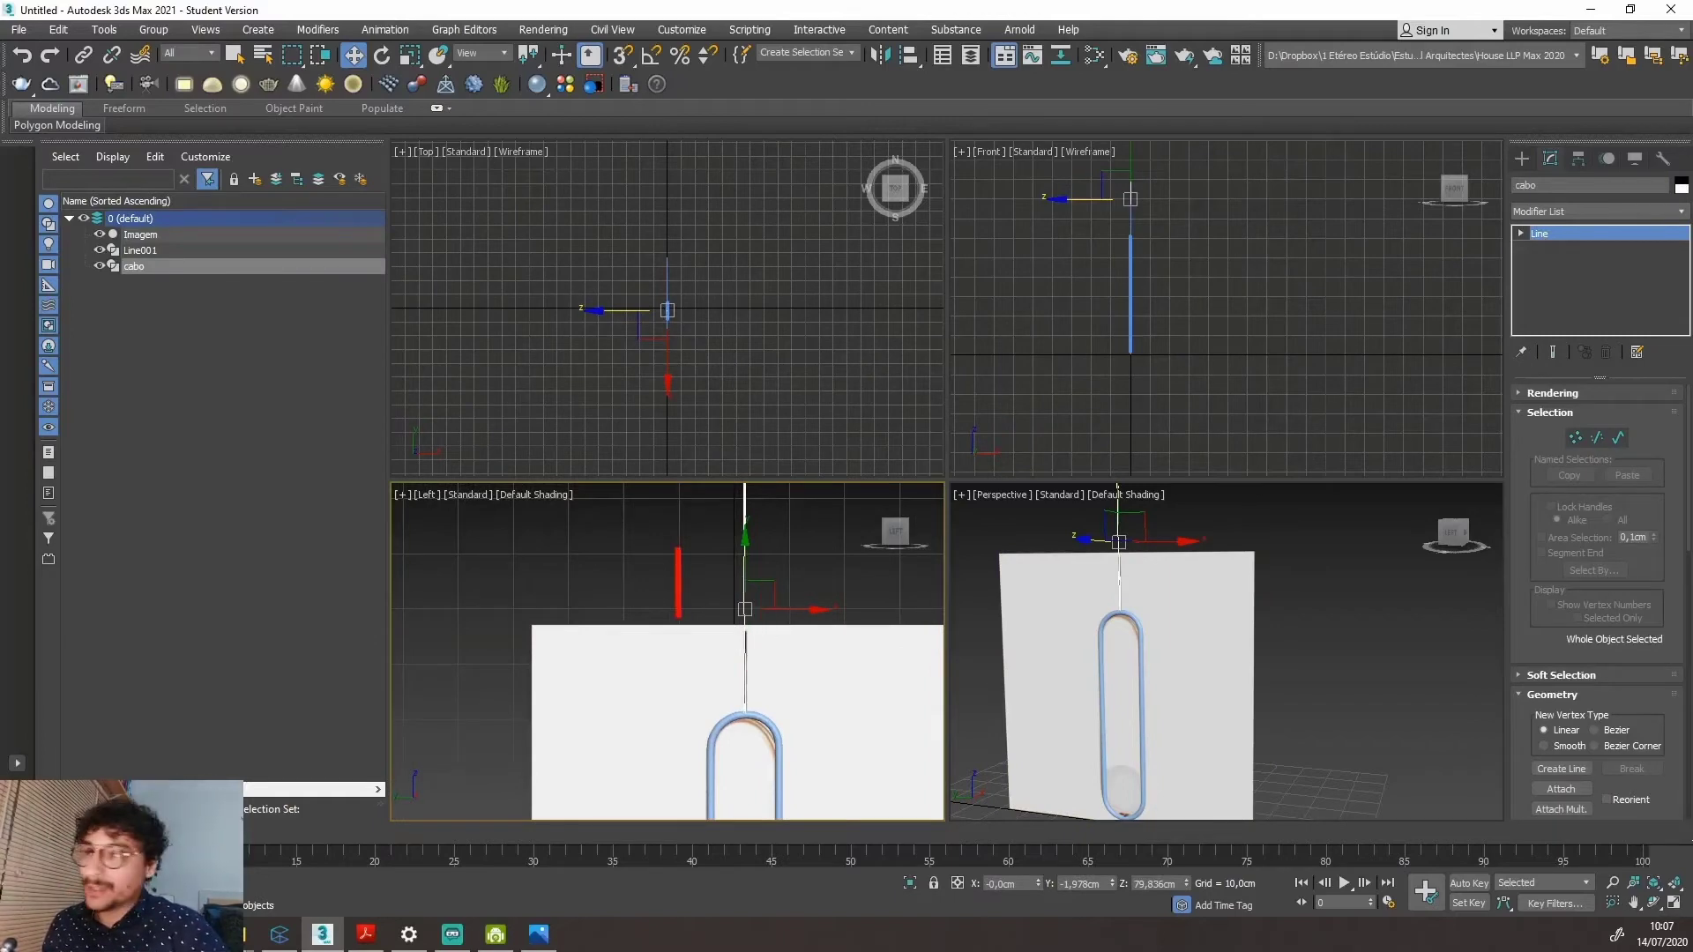
drag(644, 530, 745, 624)
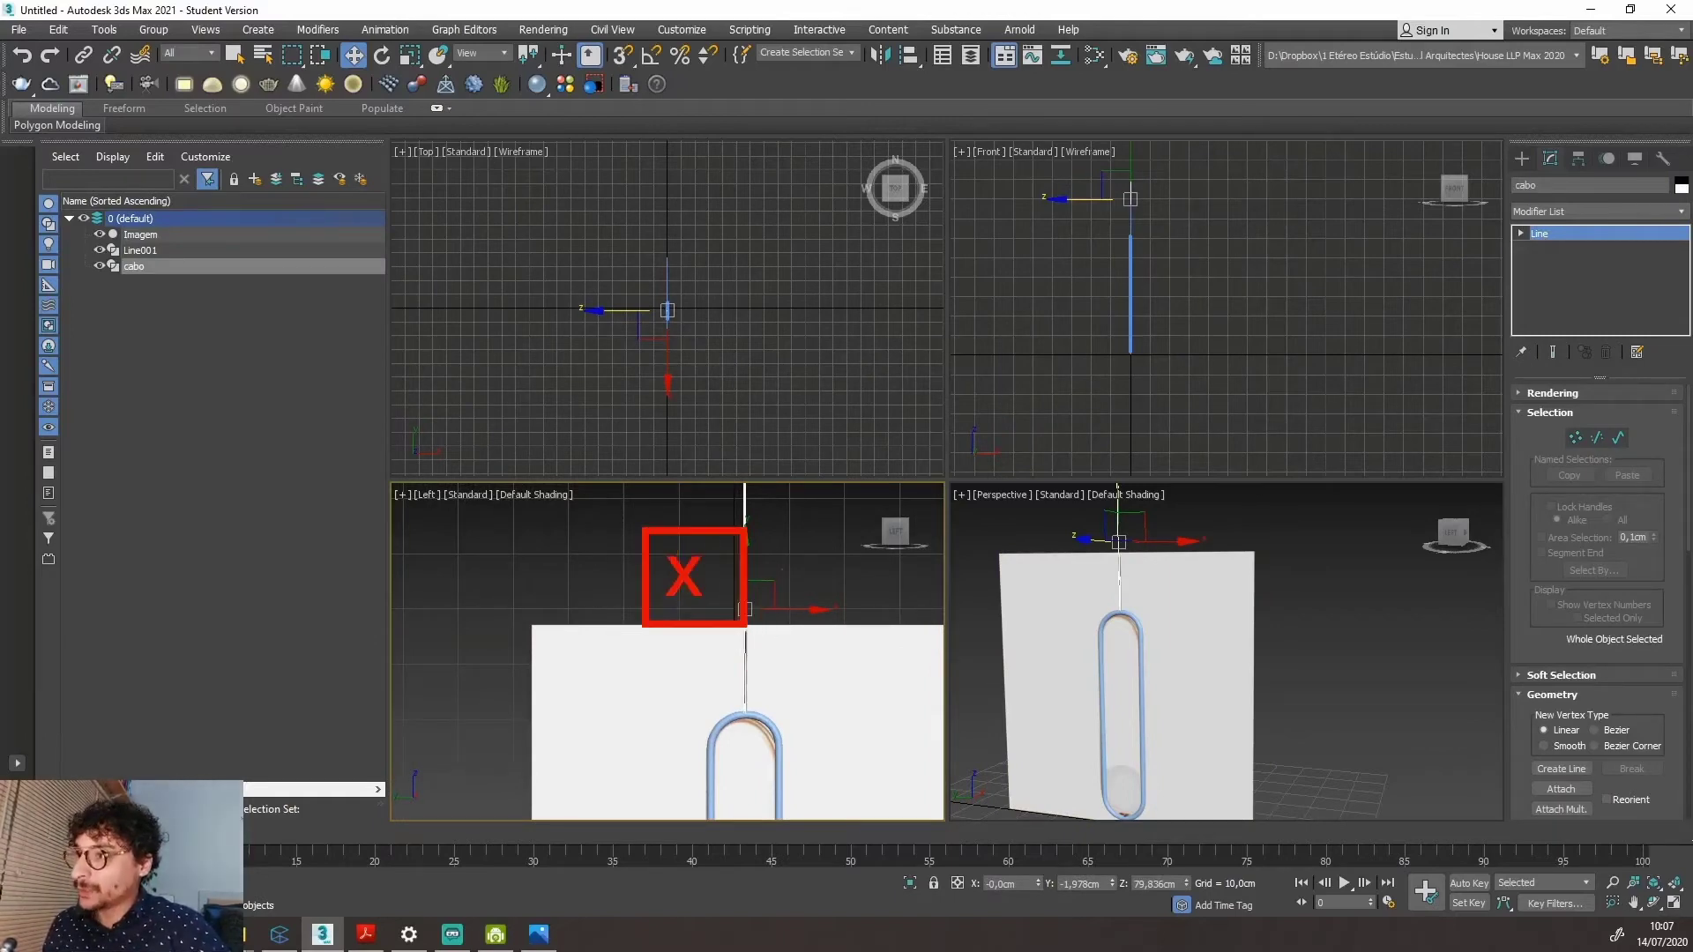
drag(741, 509, 793, 500)
key(Escape)
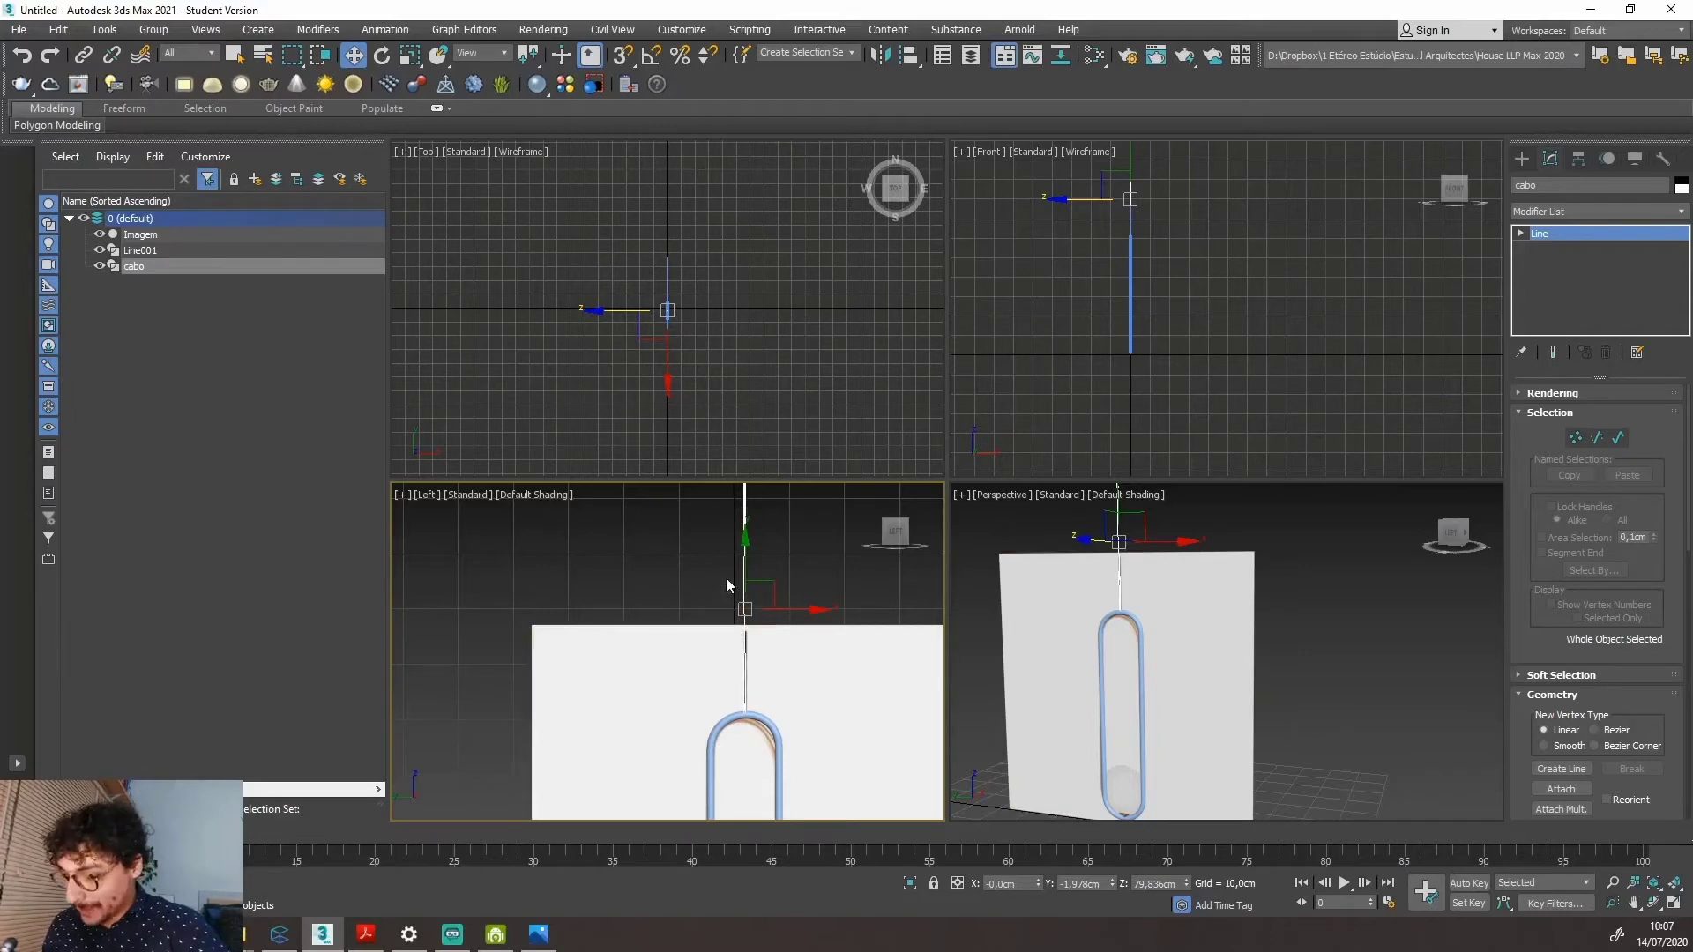
key(x)
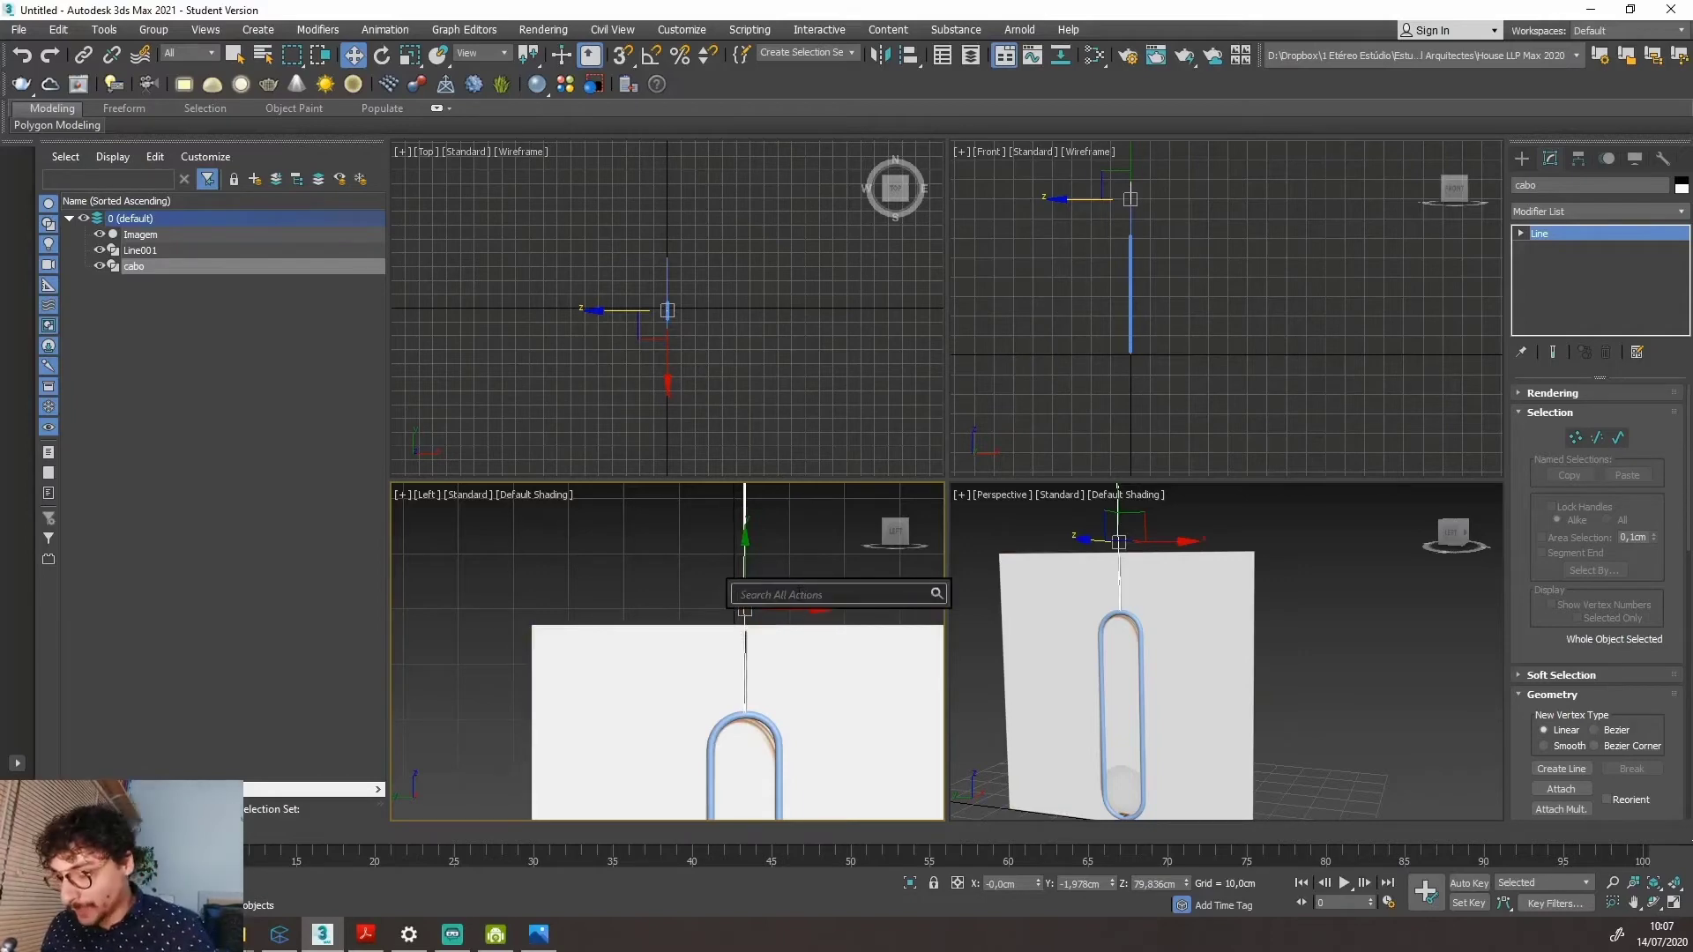
text(sweeep)
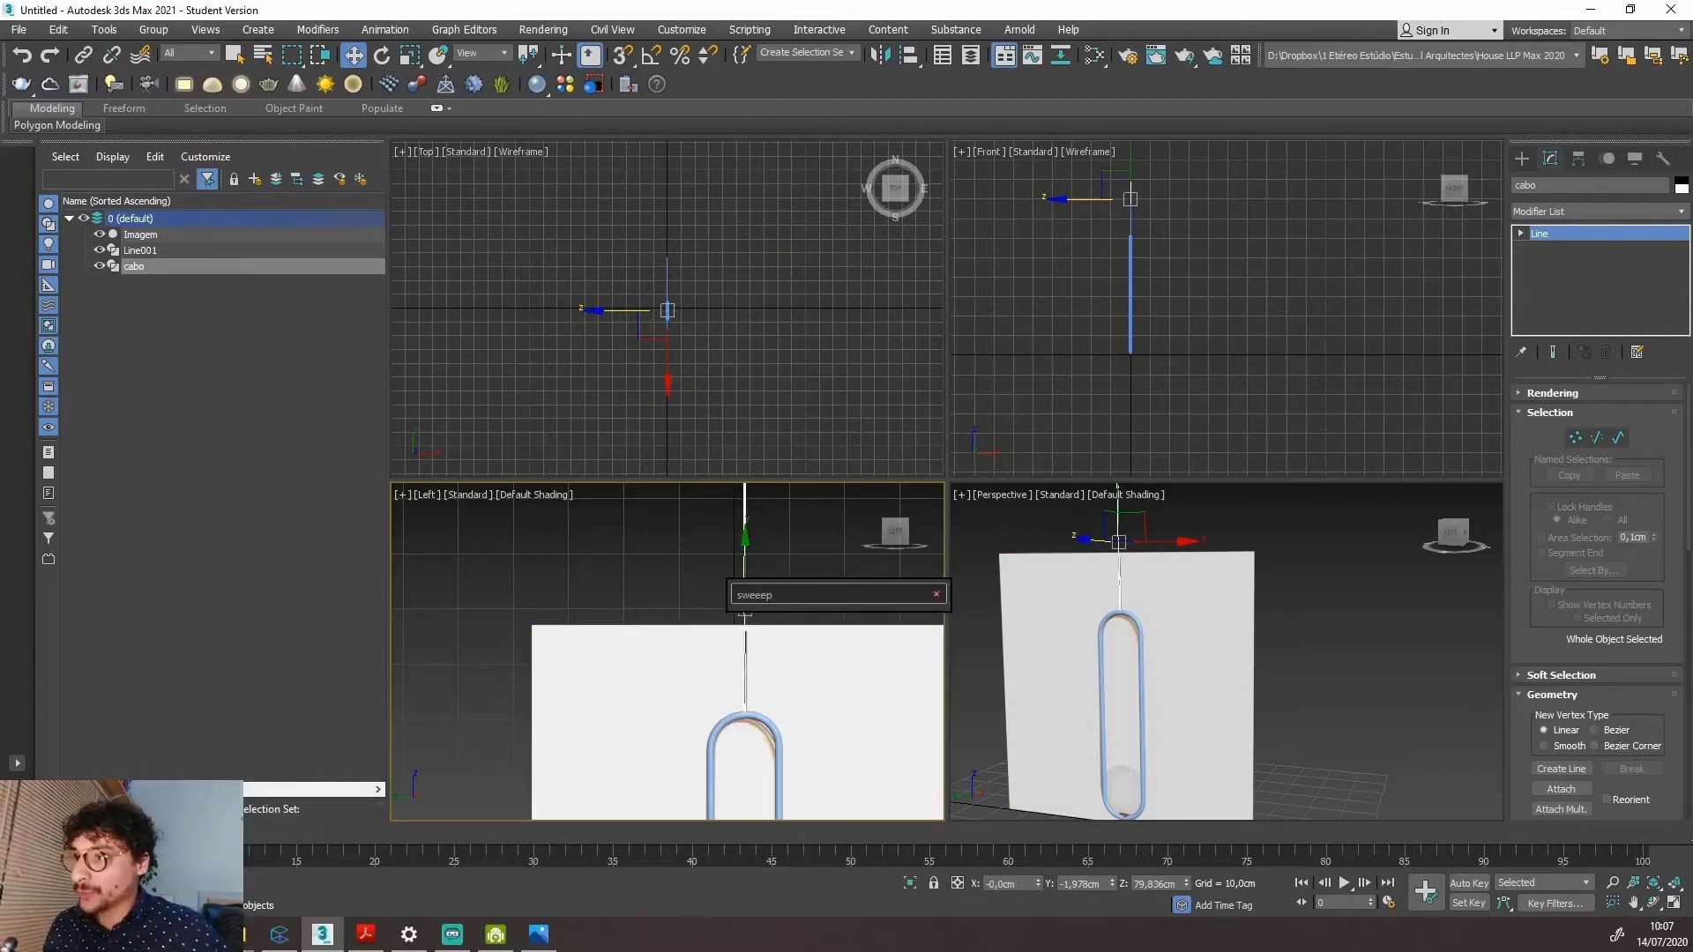
key(BackSpace)
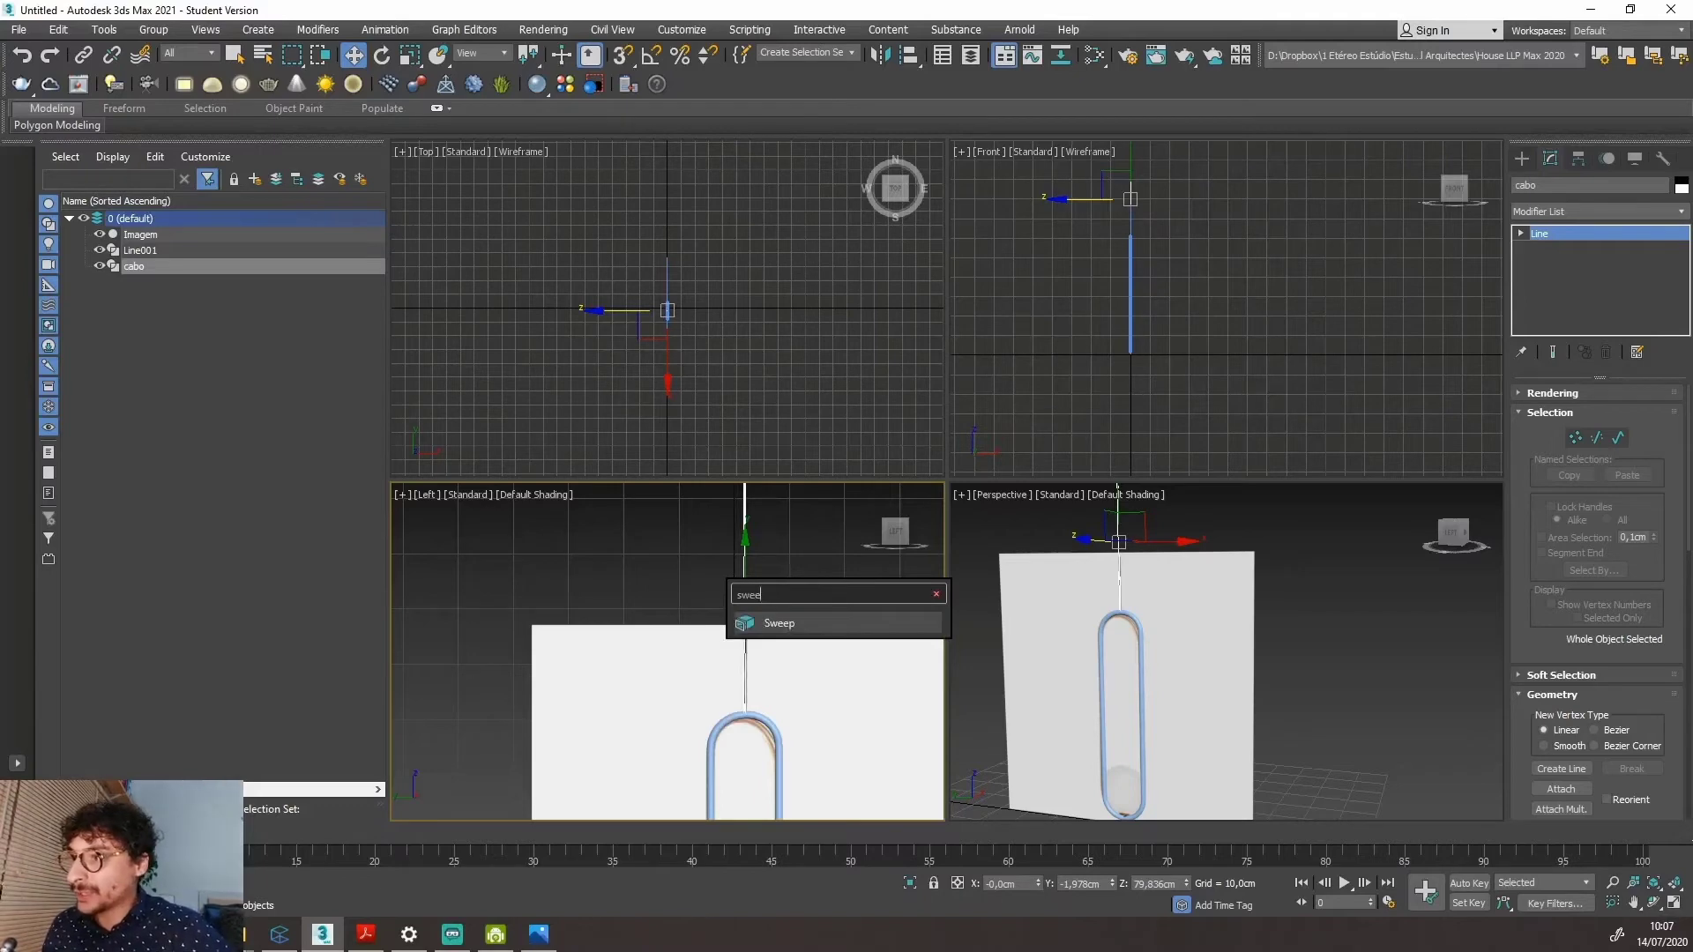
click(823, 622)
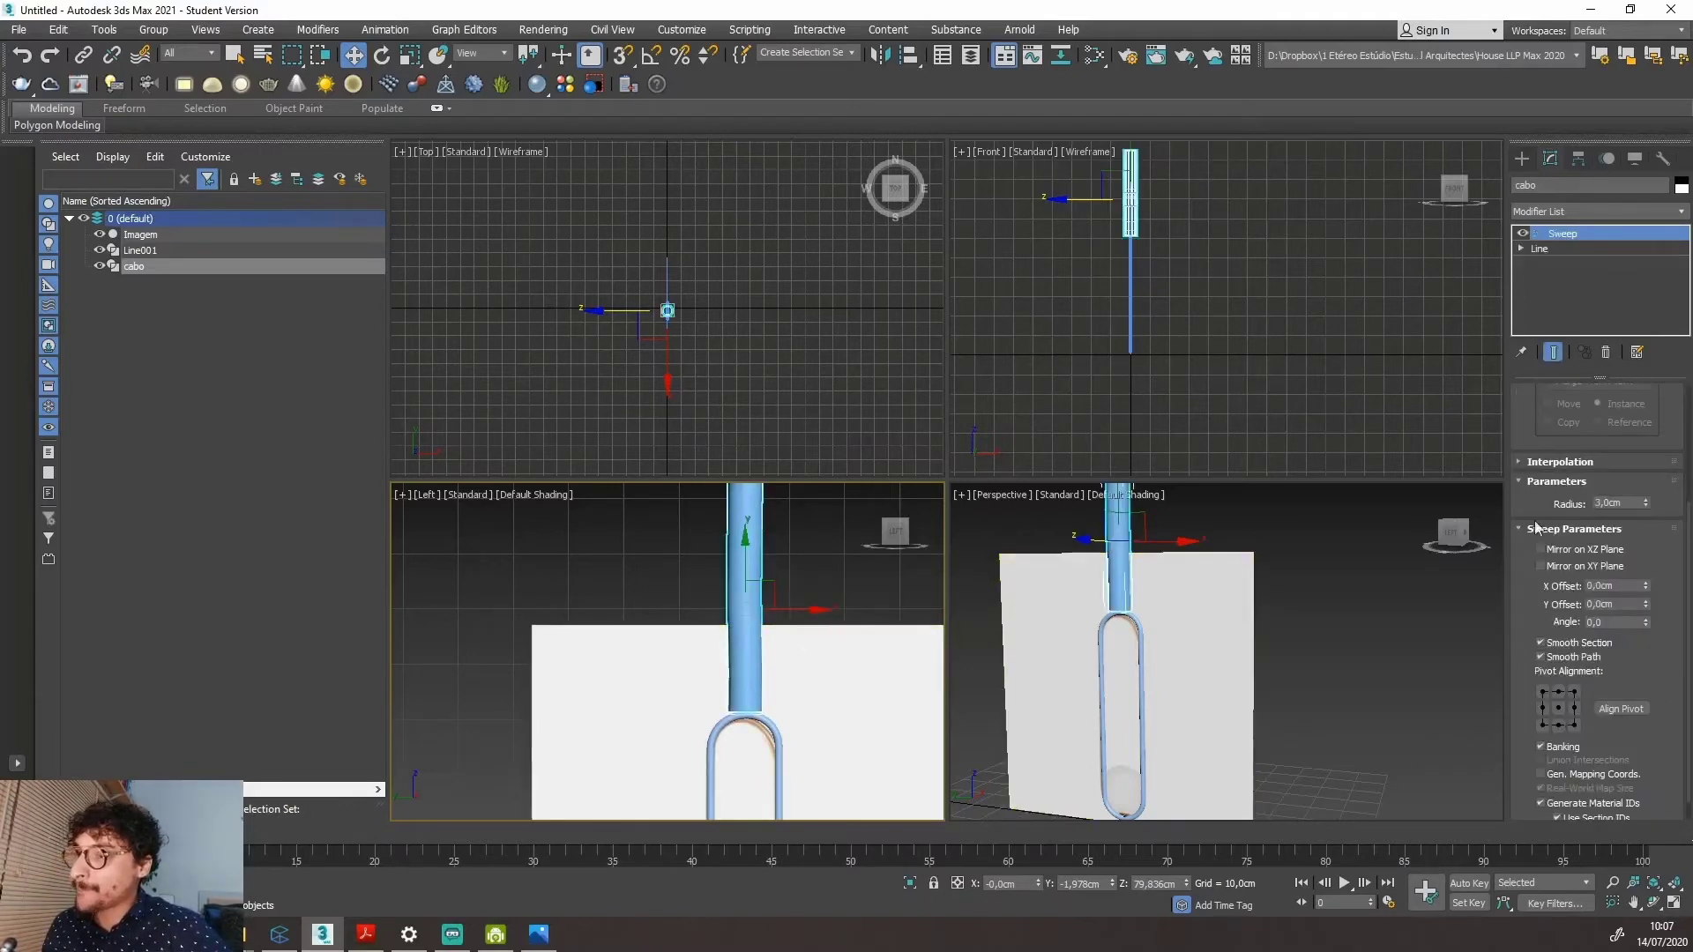
Set the radius of the cable's cylindrical sweep section to 0,2 cm.
scroll(714, 635, down, 4)
scroll(723, 630, up, 6)
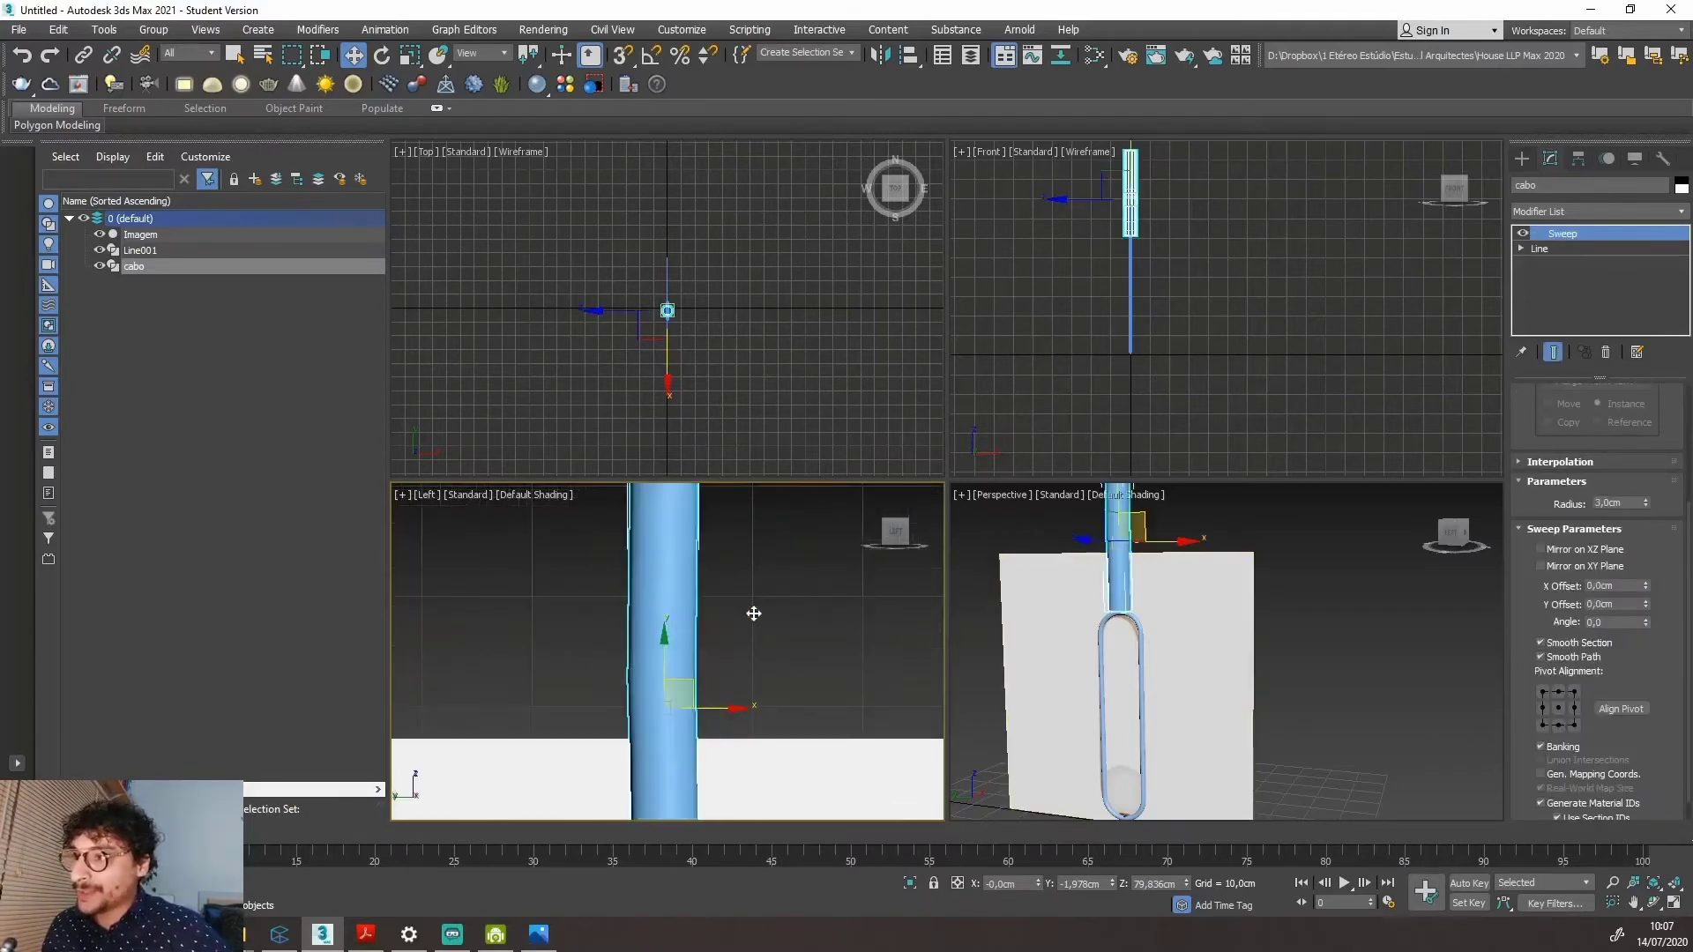
scroll(661, 644, down, 2)
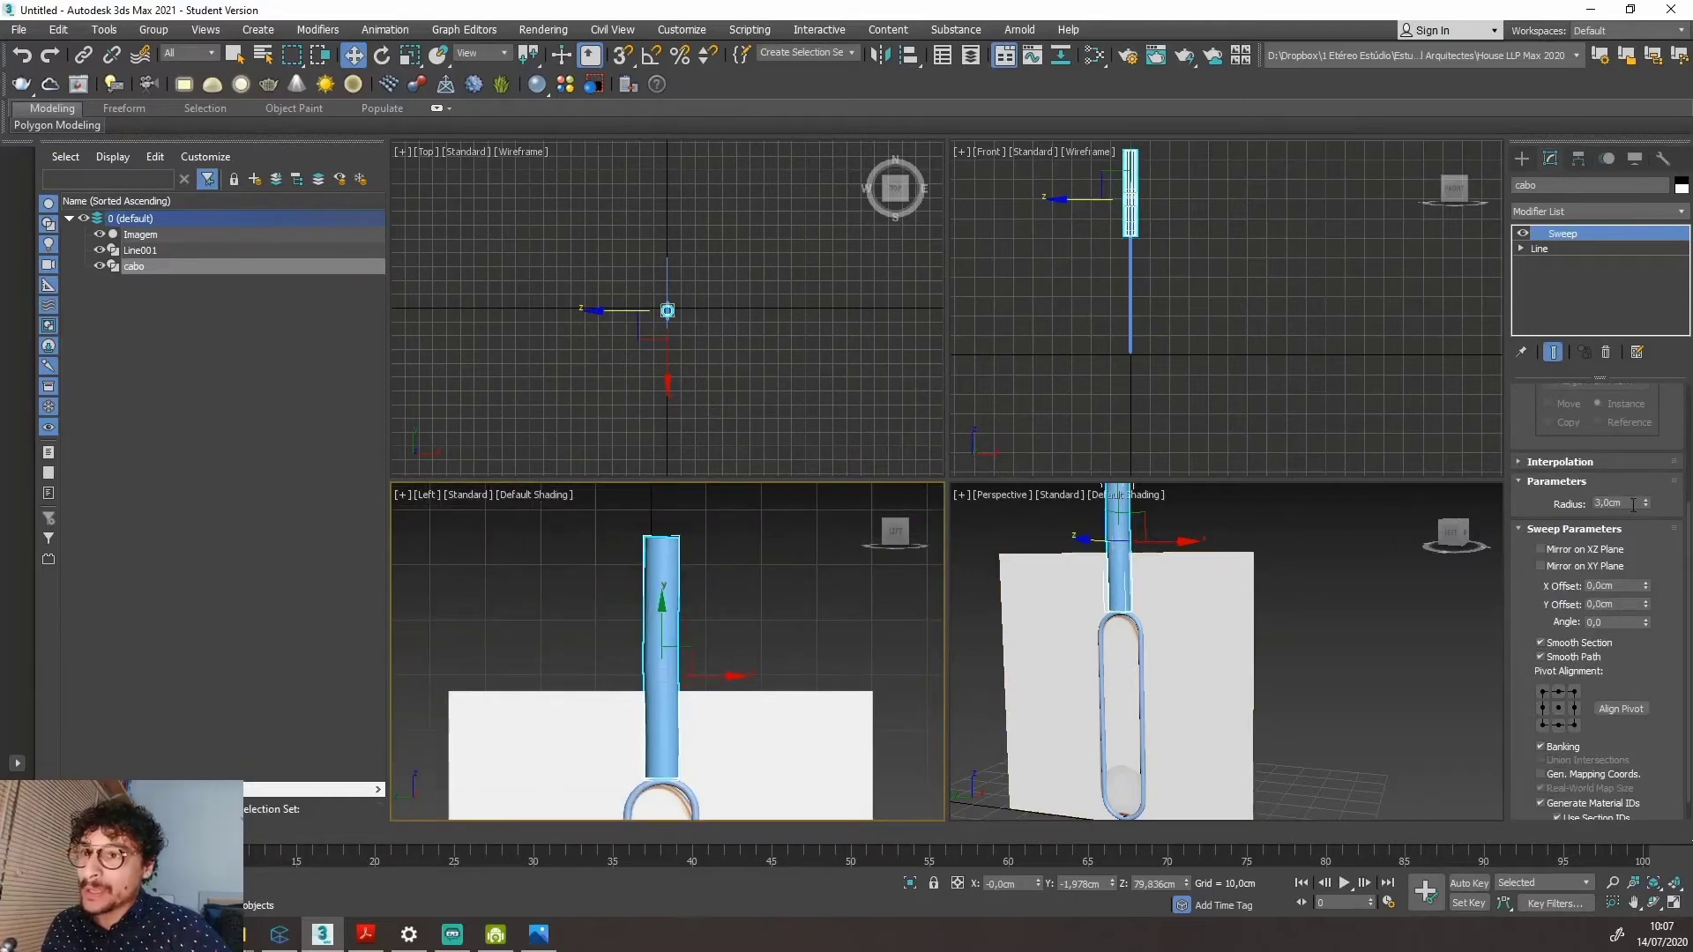
drag(1633, 505, 1610, 504)
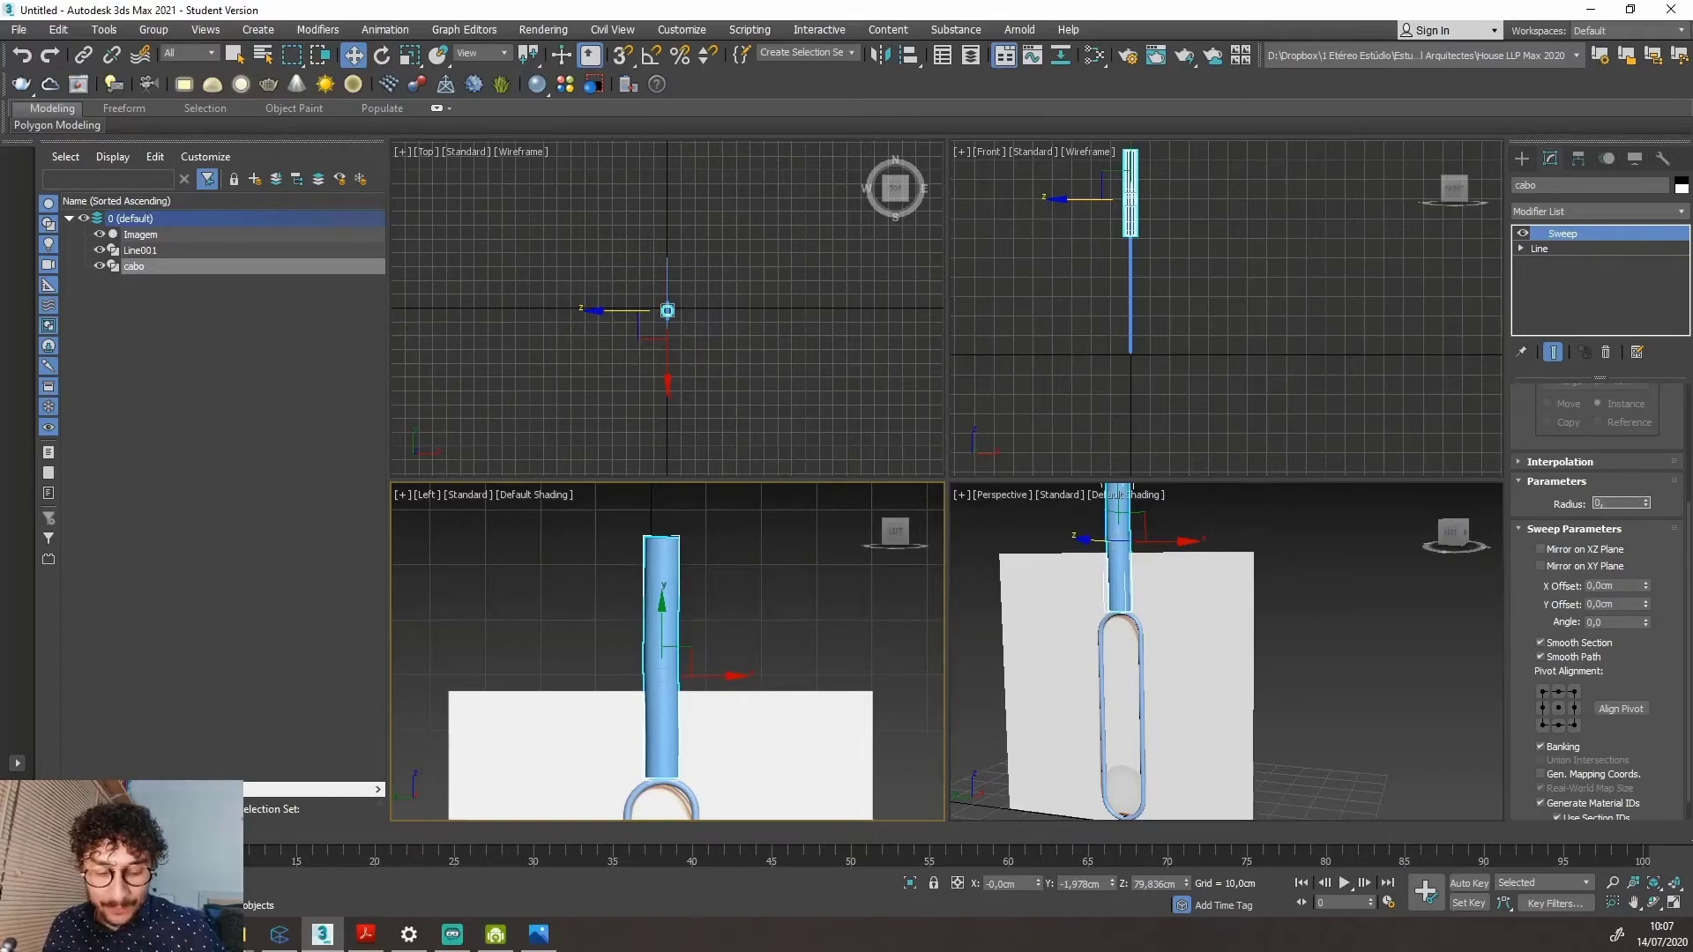
text(0,2)
key(Return)
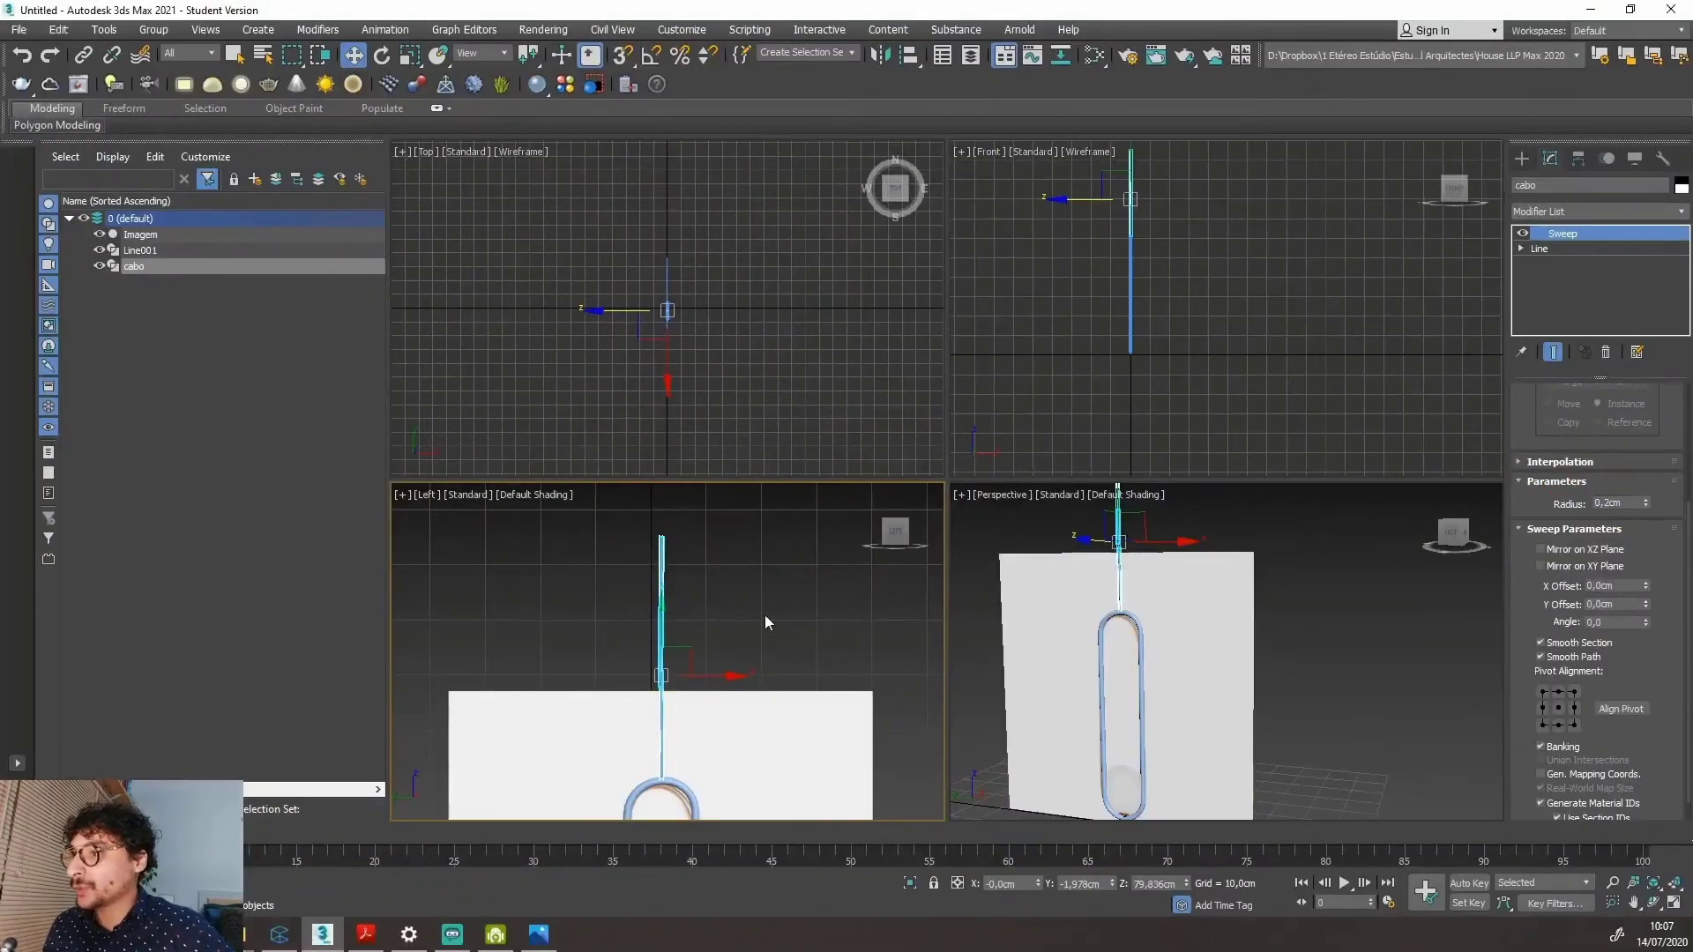
Deselect the cable and examine the thin swept cable, the frame and the reference globe at the frame's lower end.
click(765, 615)
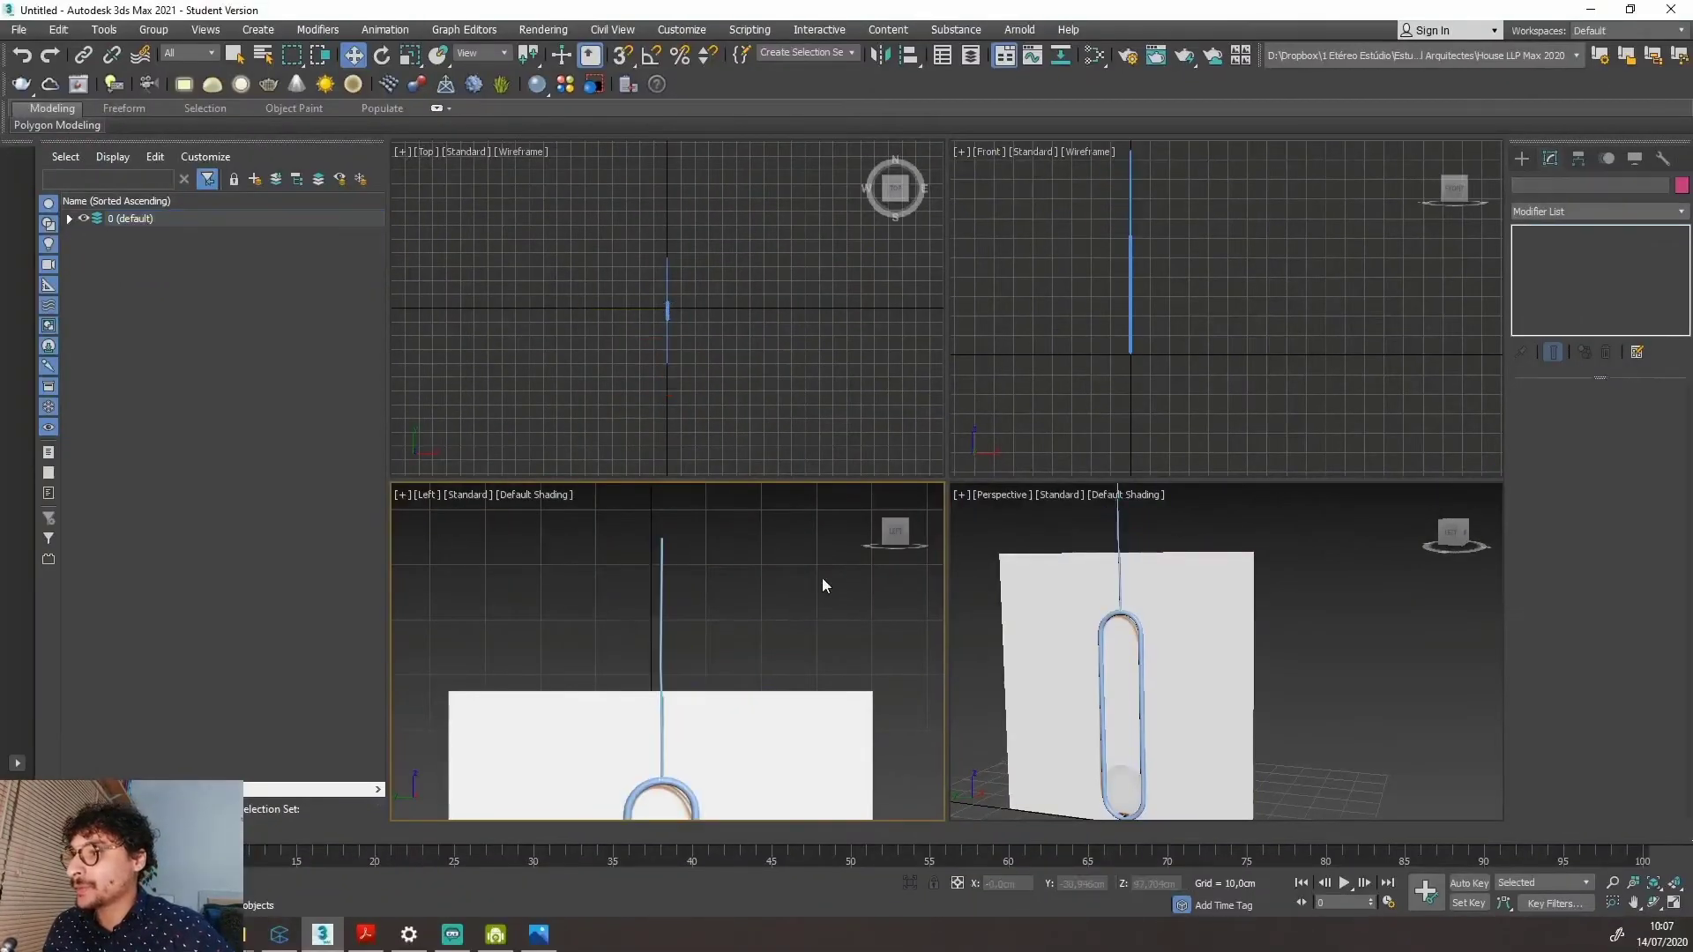
scroll(828, 578, down, 3)
scroll(797, 673, up, 3)
scroll(794, 686, up, 3)
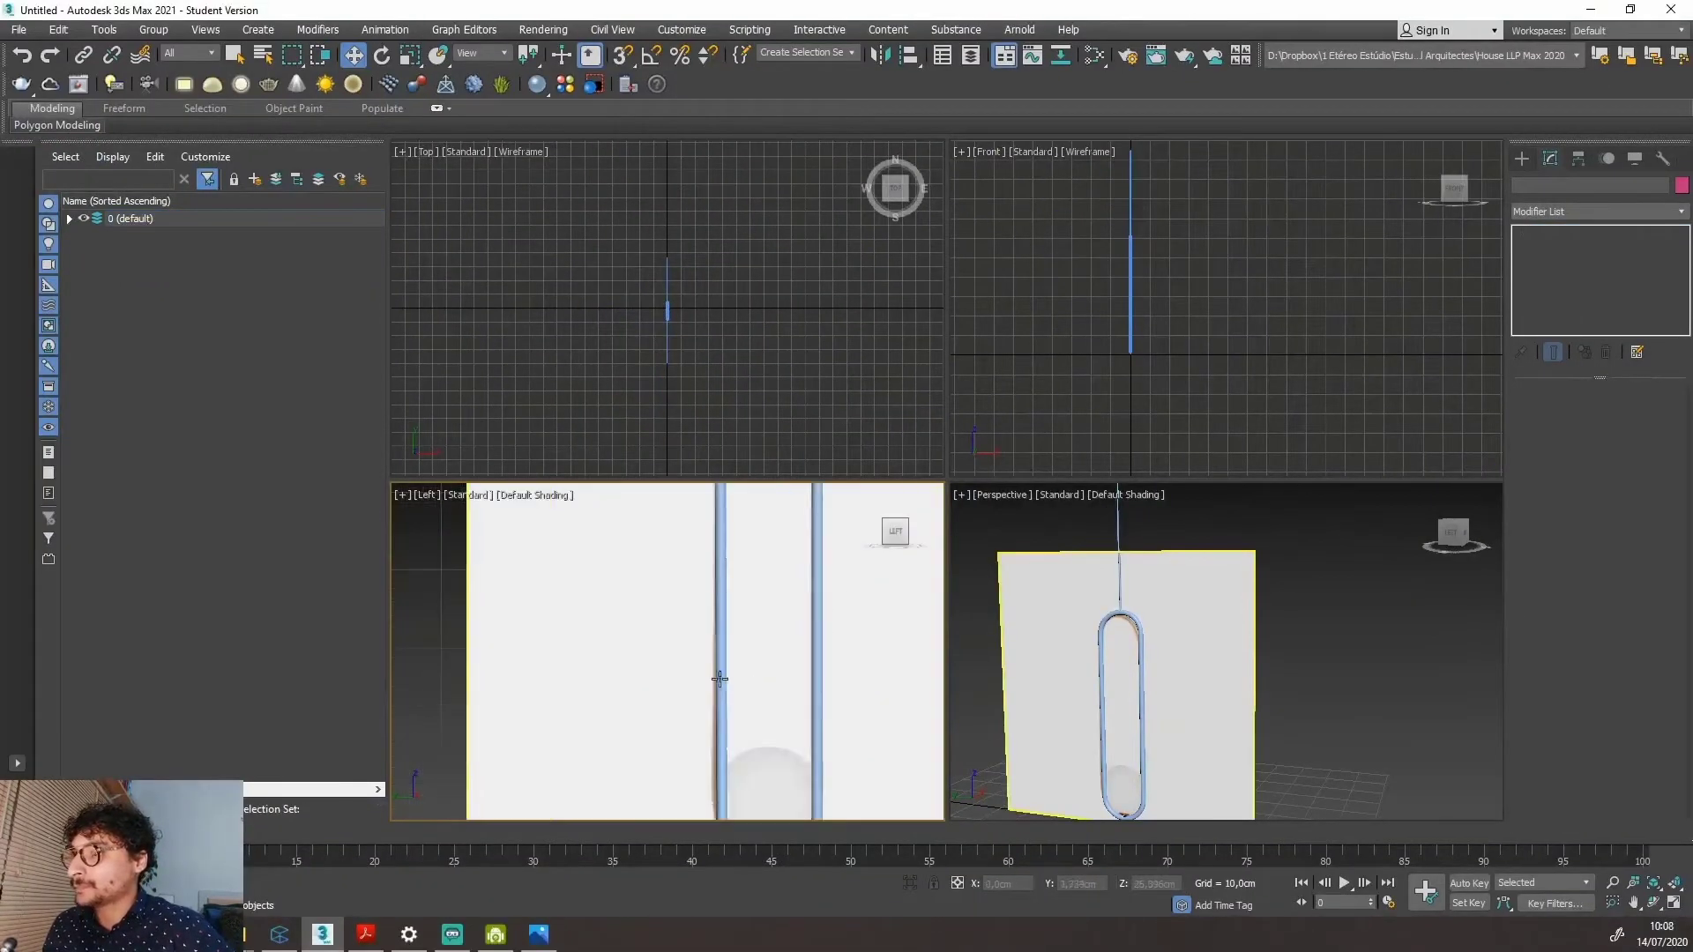
scroll(752, 734, down, 3)
scroll(752, 745, up, 3)
scroll(775, 748, down, 1)
scroll(775, 748, up, 3)
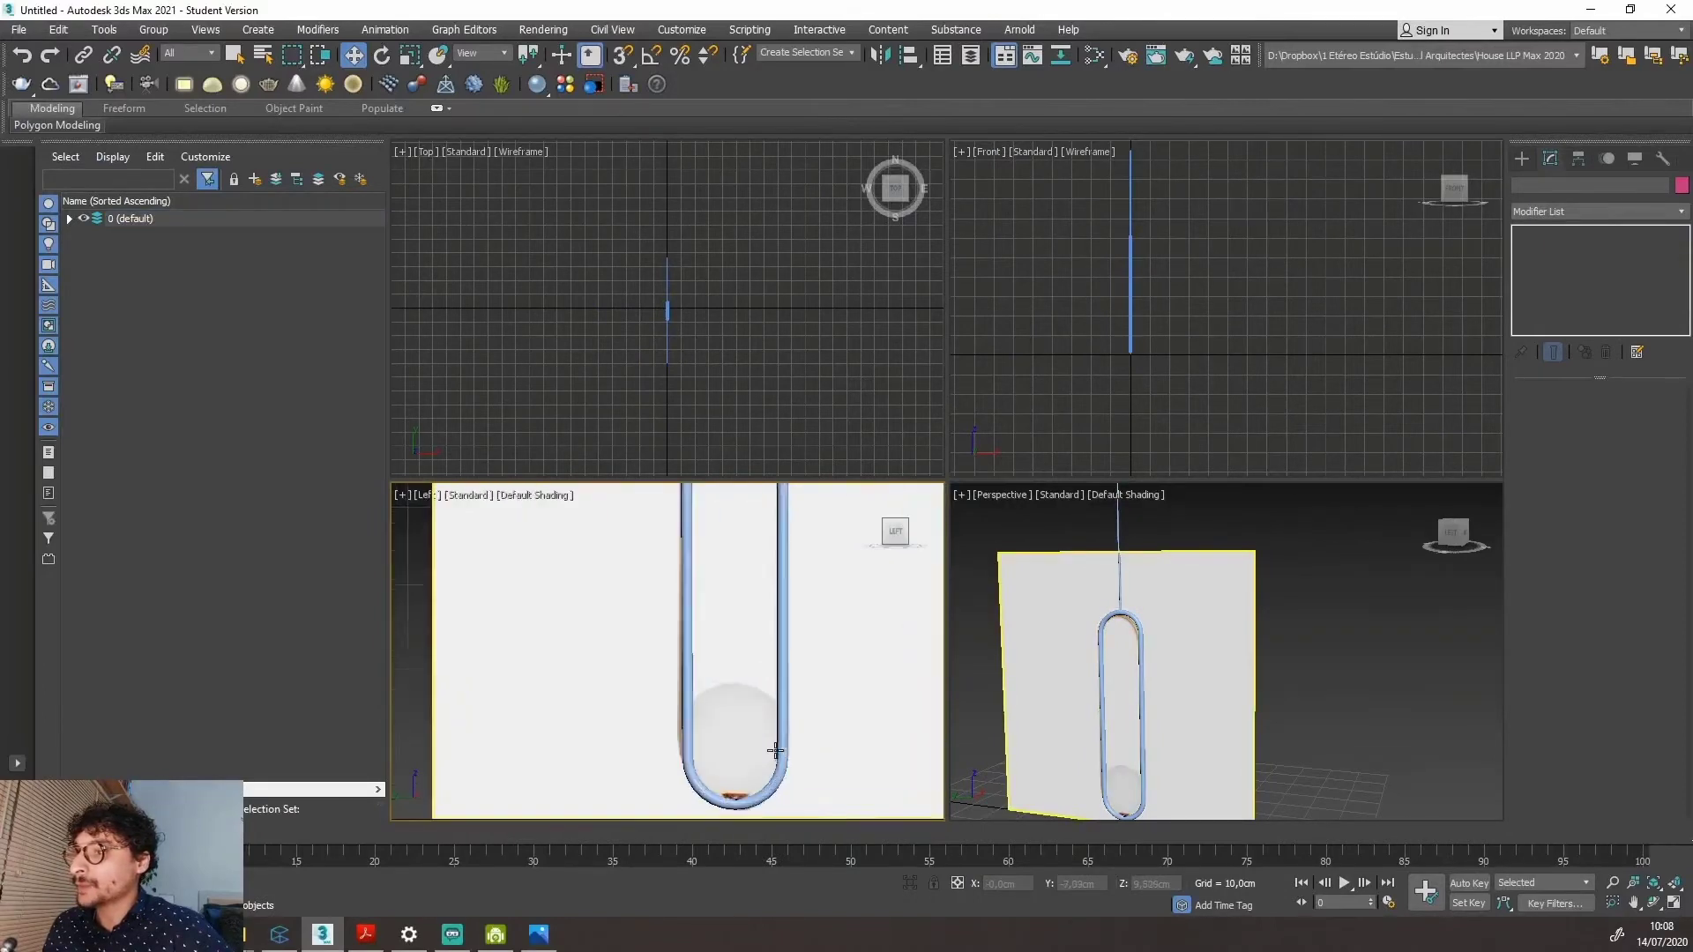
scroll(699, 725, down, 2)
scroll(718, 737, up, 1)
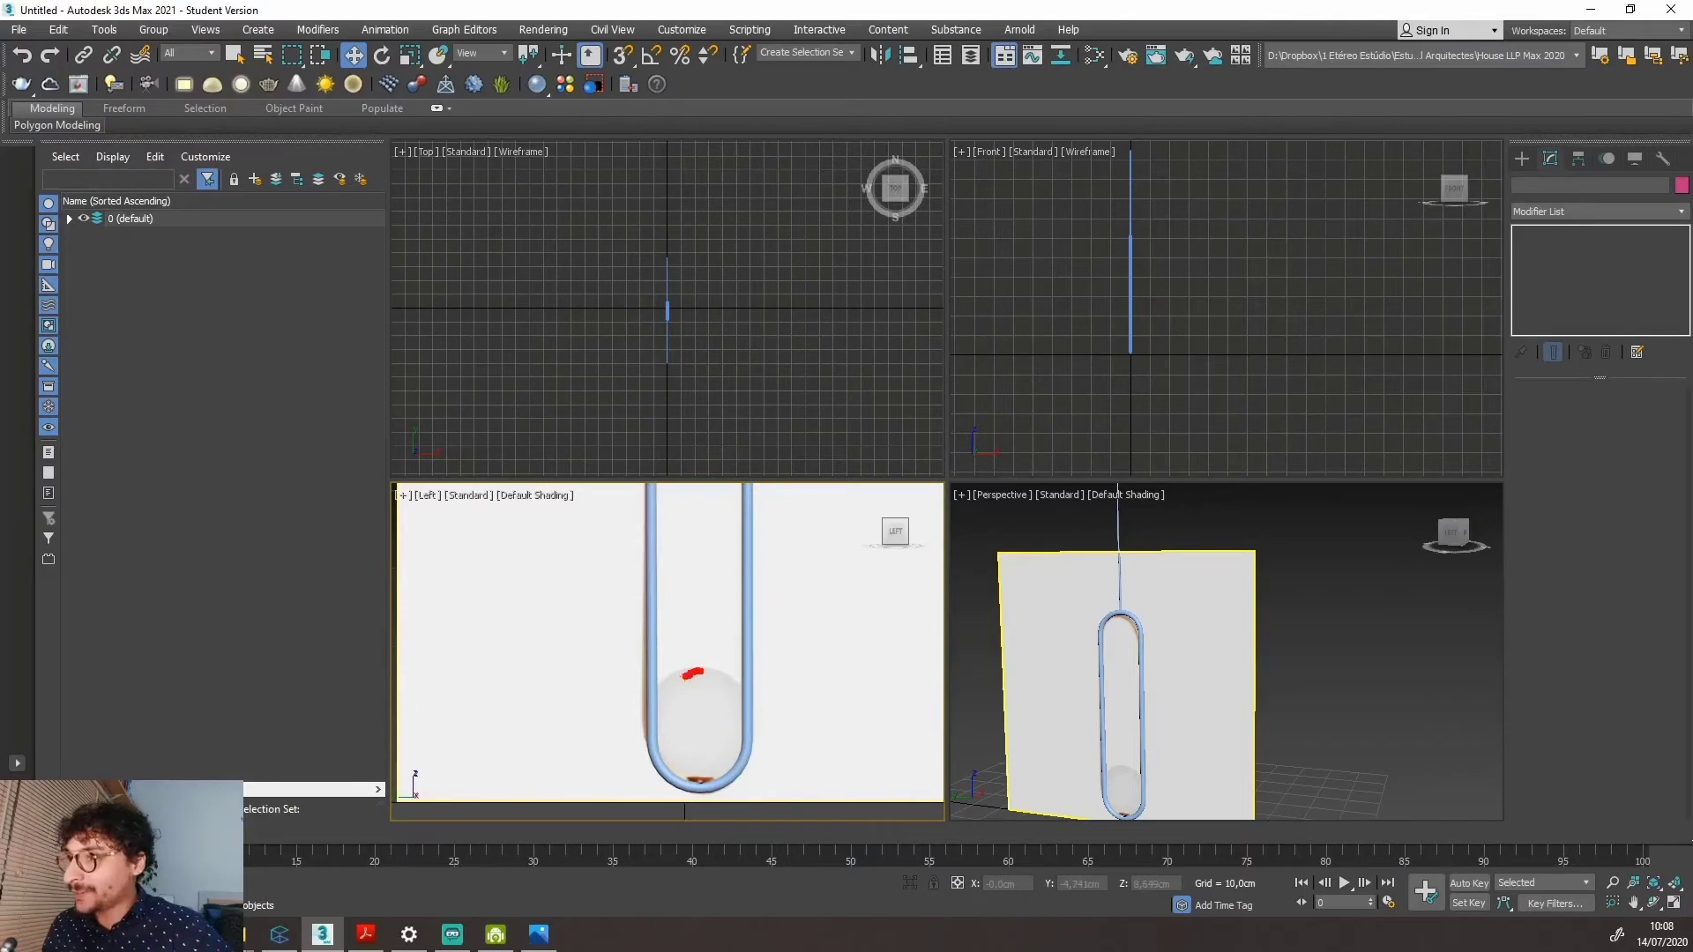
drag(693, 675, 750, 670)
scroll(897, 742, down, 3)
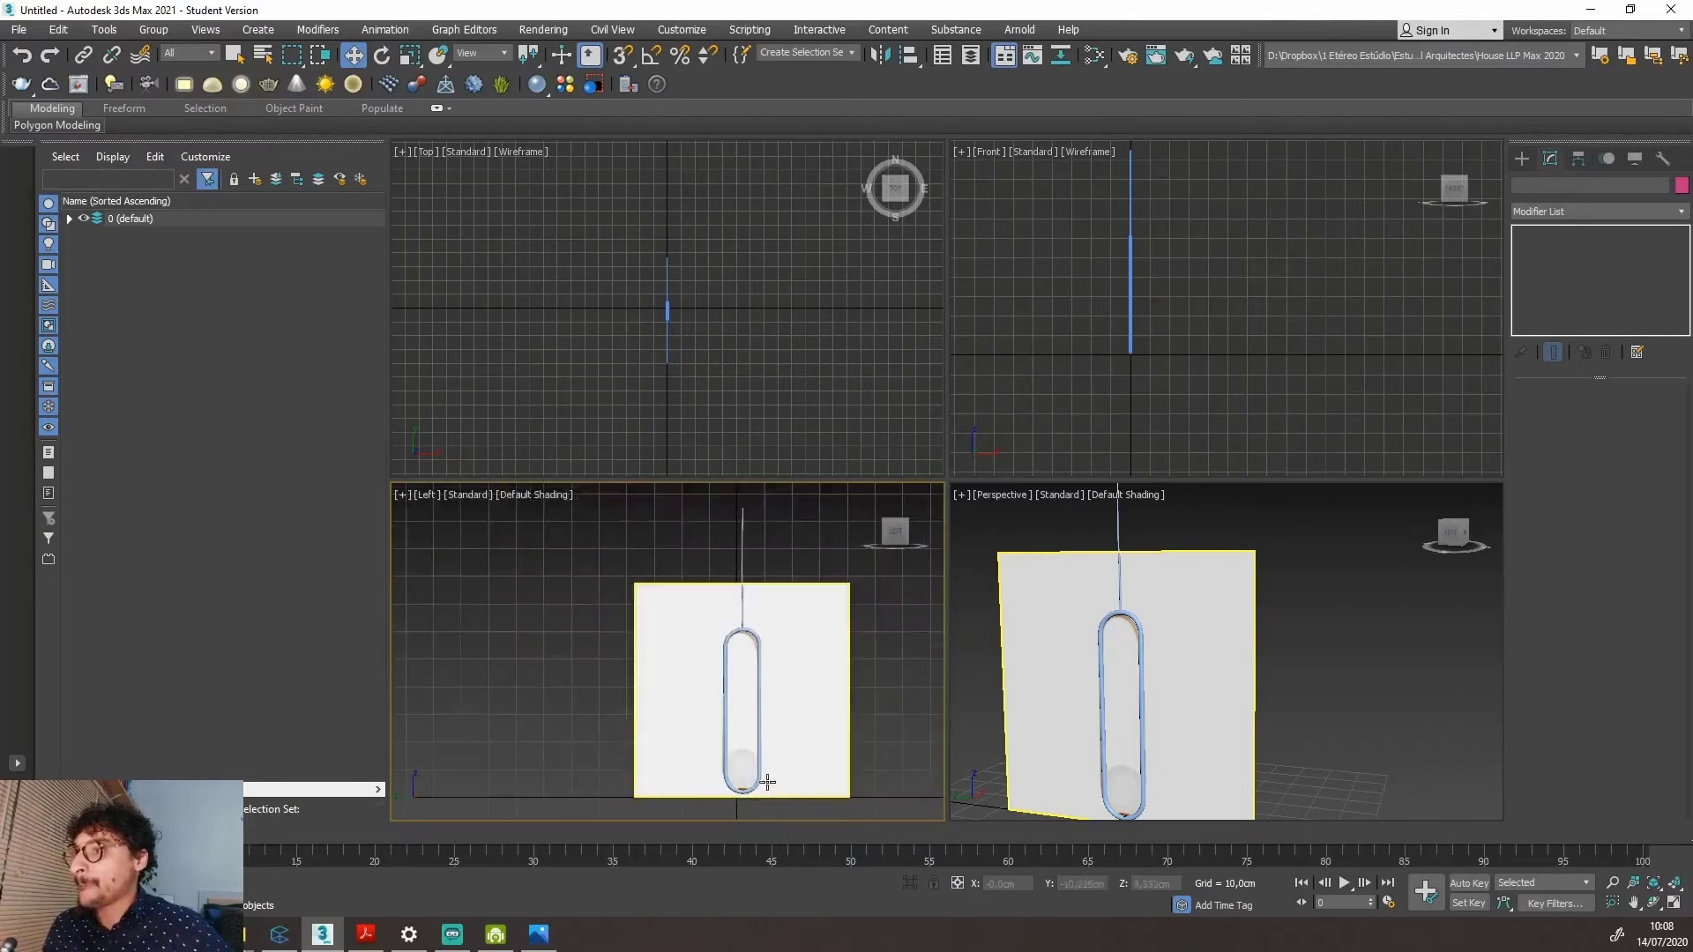
Clear the selection and bring up the Standard Primitives geometry types for object creation.
click(897, 741)
click(1522, 158)
drag(1691, 179, 1490, 150)
click(1383, 241)
drag(1383, 241, 1508, 199)
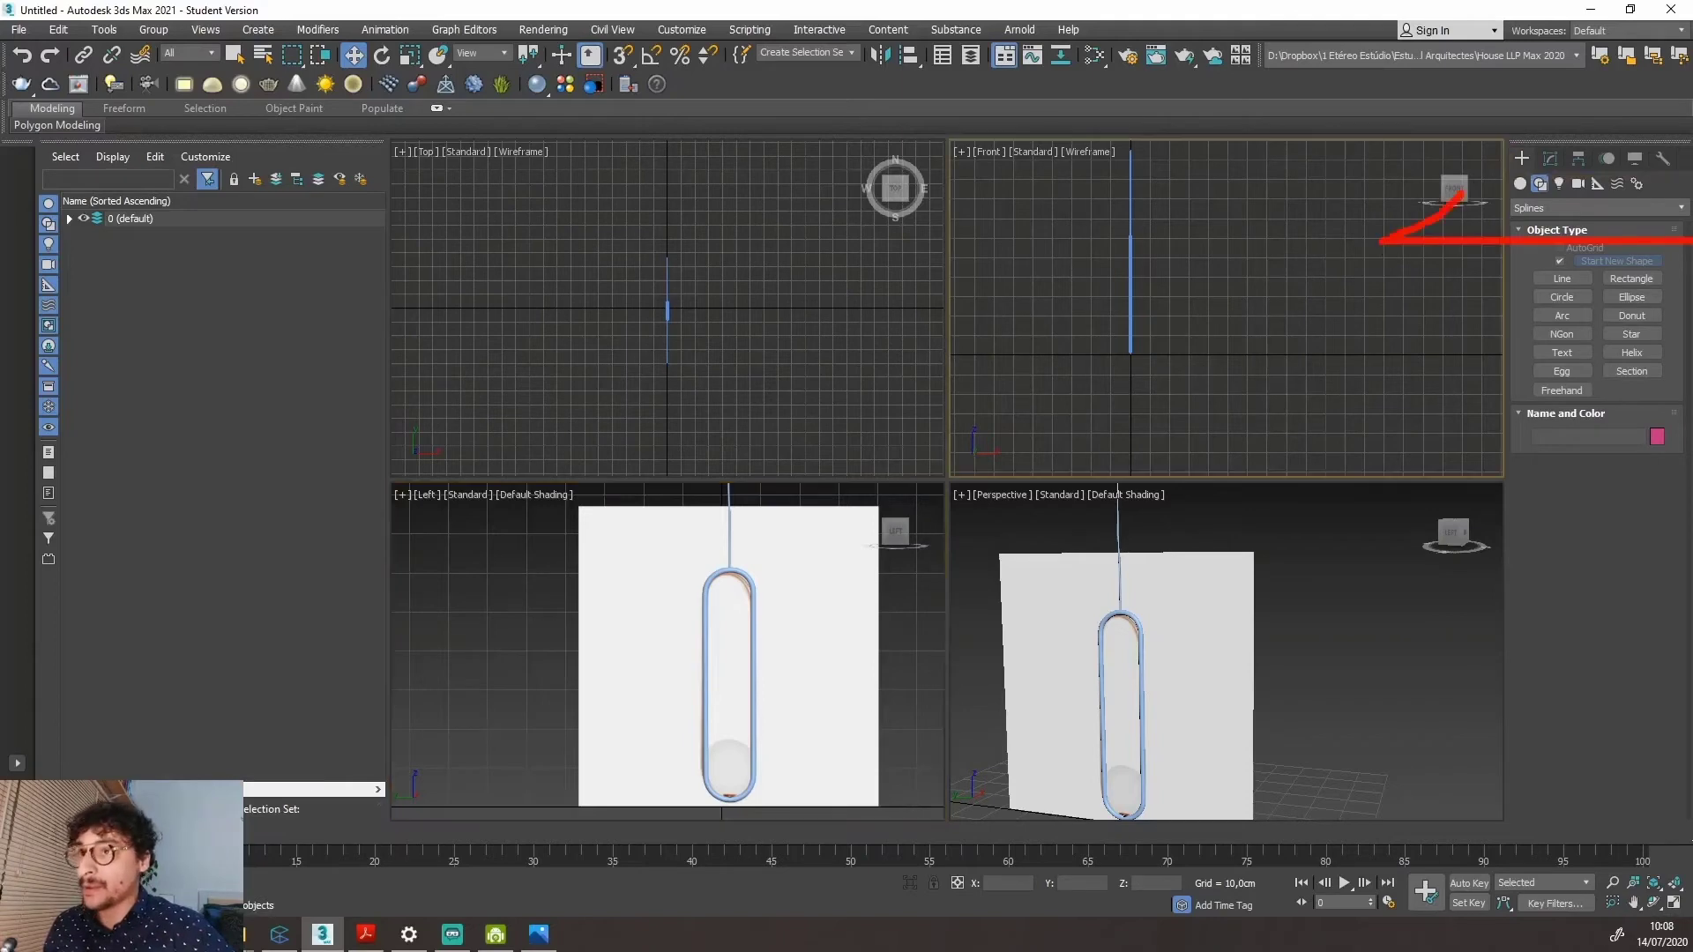
click(1521, 184)
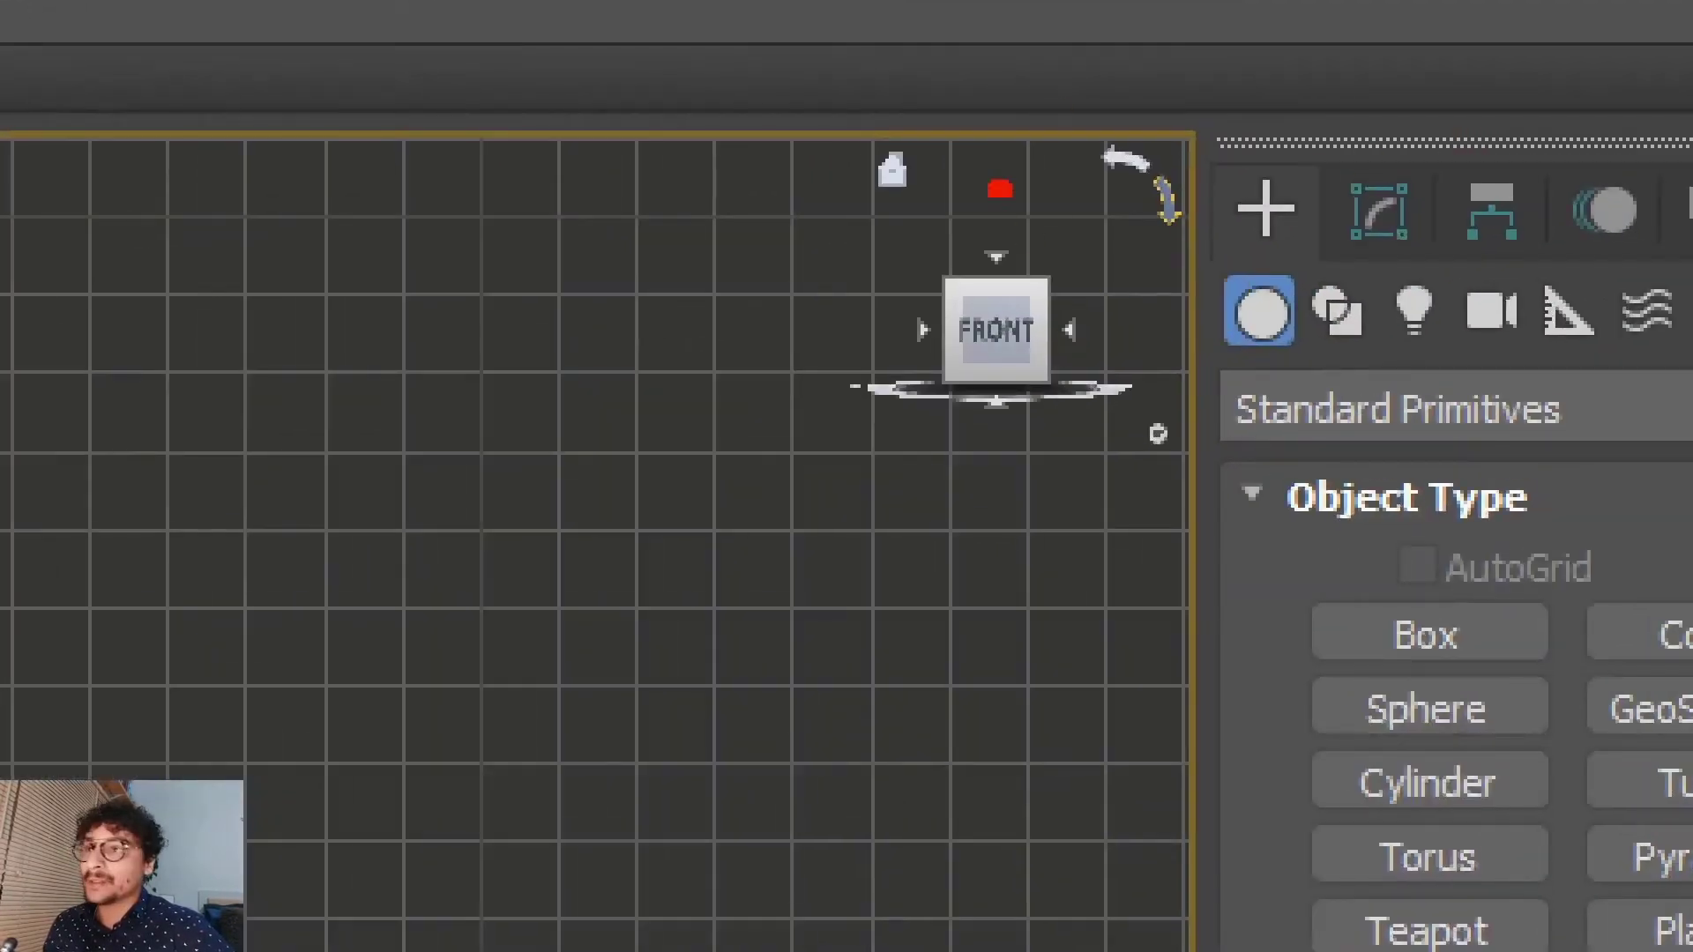
drag(1137, 203, 1239, 172)
drag(1219, 247, 1221, 351)
mouse_move(1319, 251)
mouse_down()
mouse_move(1343, 329)
mouse_move(1325, 348)
mouse_up()
drag(1081, 358, 1181, 349)
drag(1108, 291, 1122, 395)
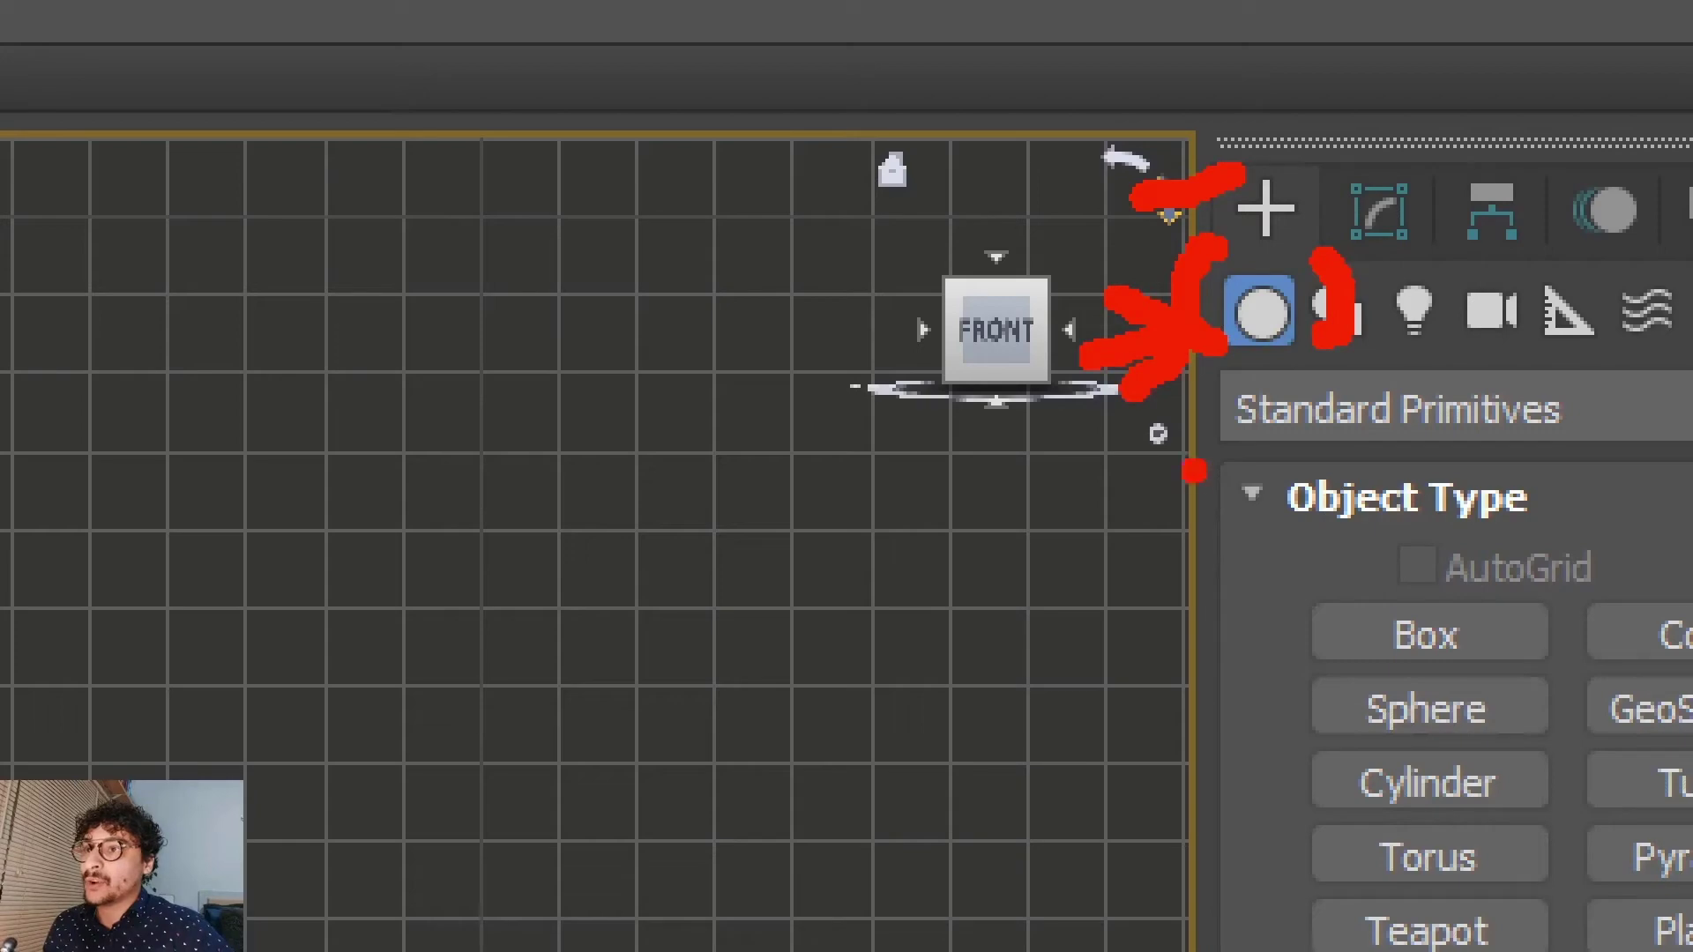
drag(1233, 444, 1495, 455)
key(Escape)
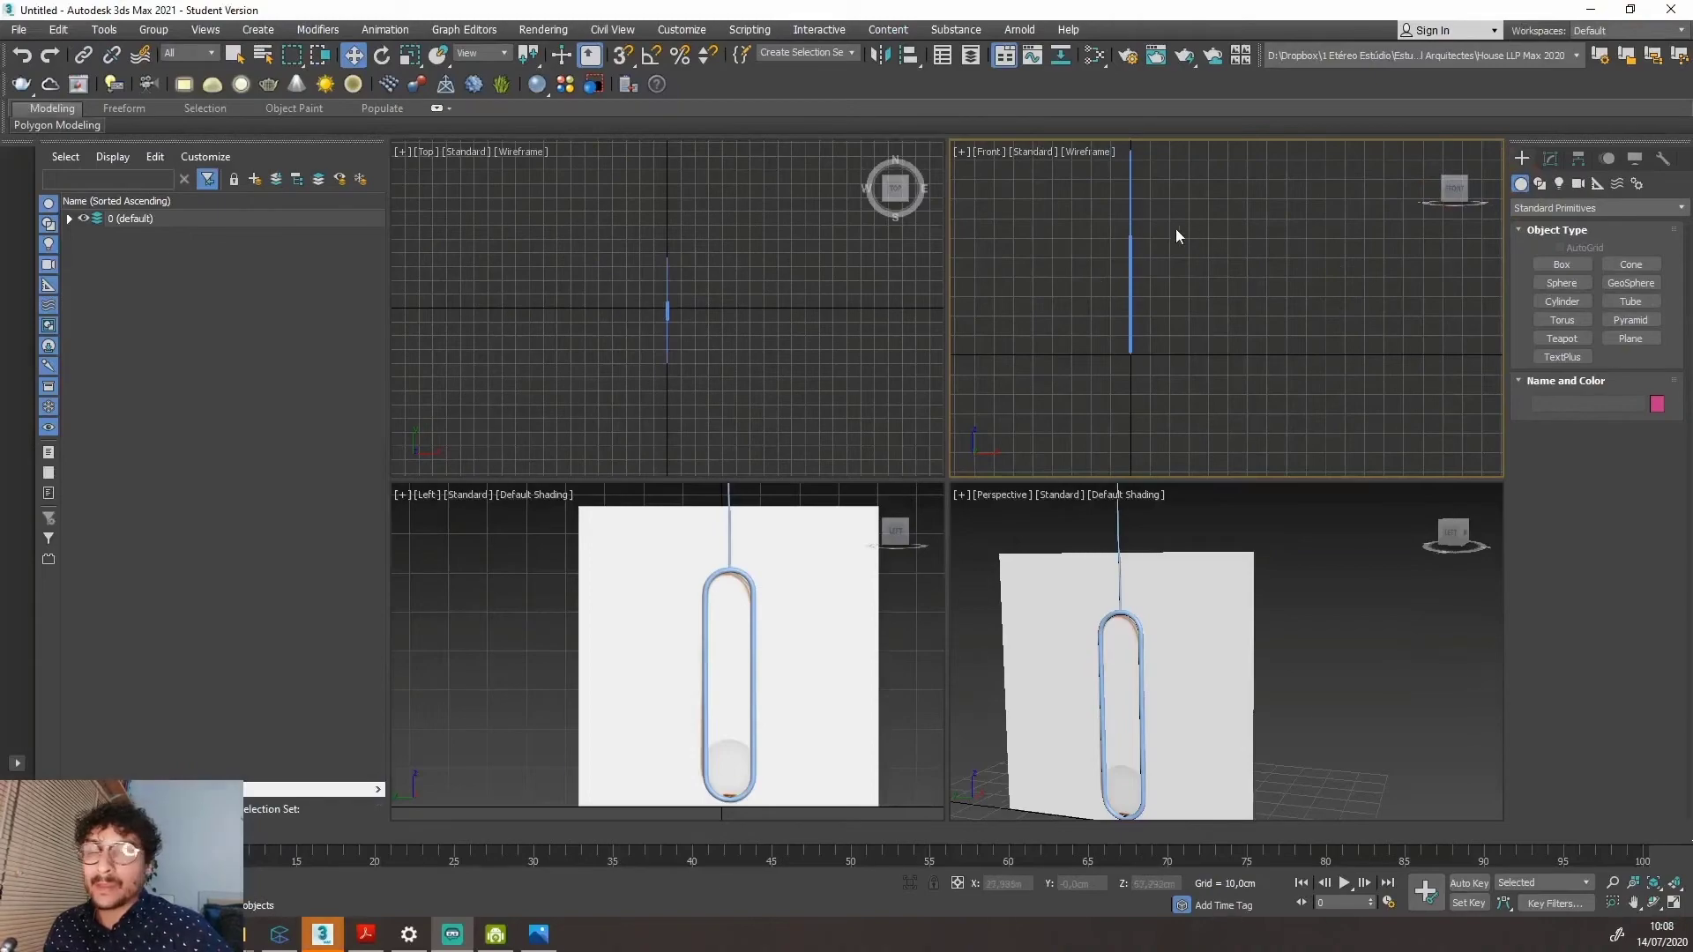
key(ctrl+1)
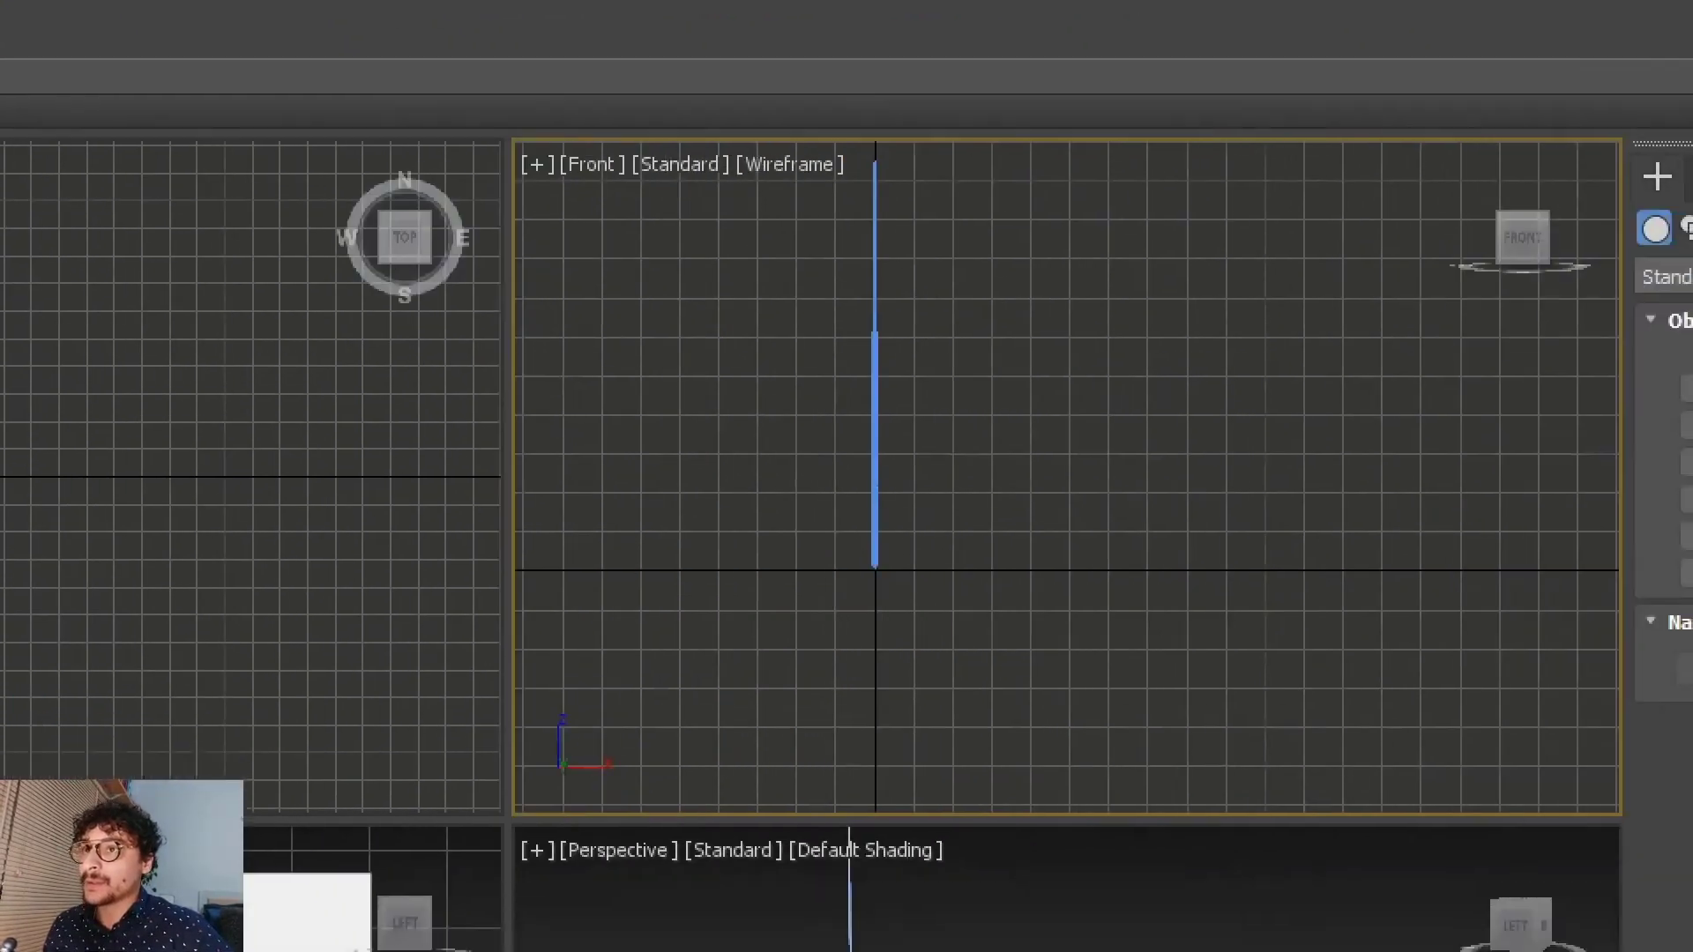
scroll(1641, 201, up, 7)
click(1601, 199)
drag(1044, 152, 1081, 159)
drag(1072, 233, 1030, 251)
mouse_move(1226, 480)
mouse_down()
mouse_move(1305, 597)
mouse_move(1256, 469)
mouse_up()
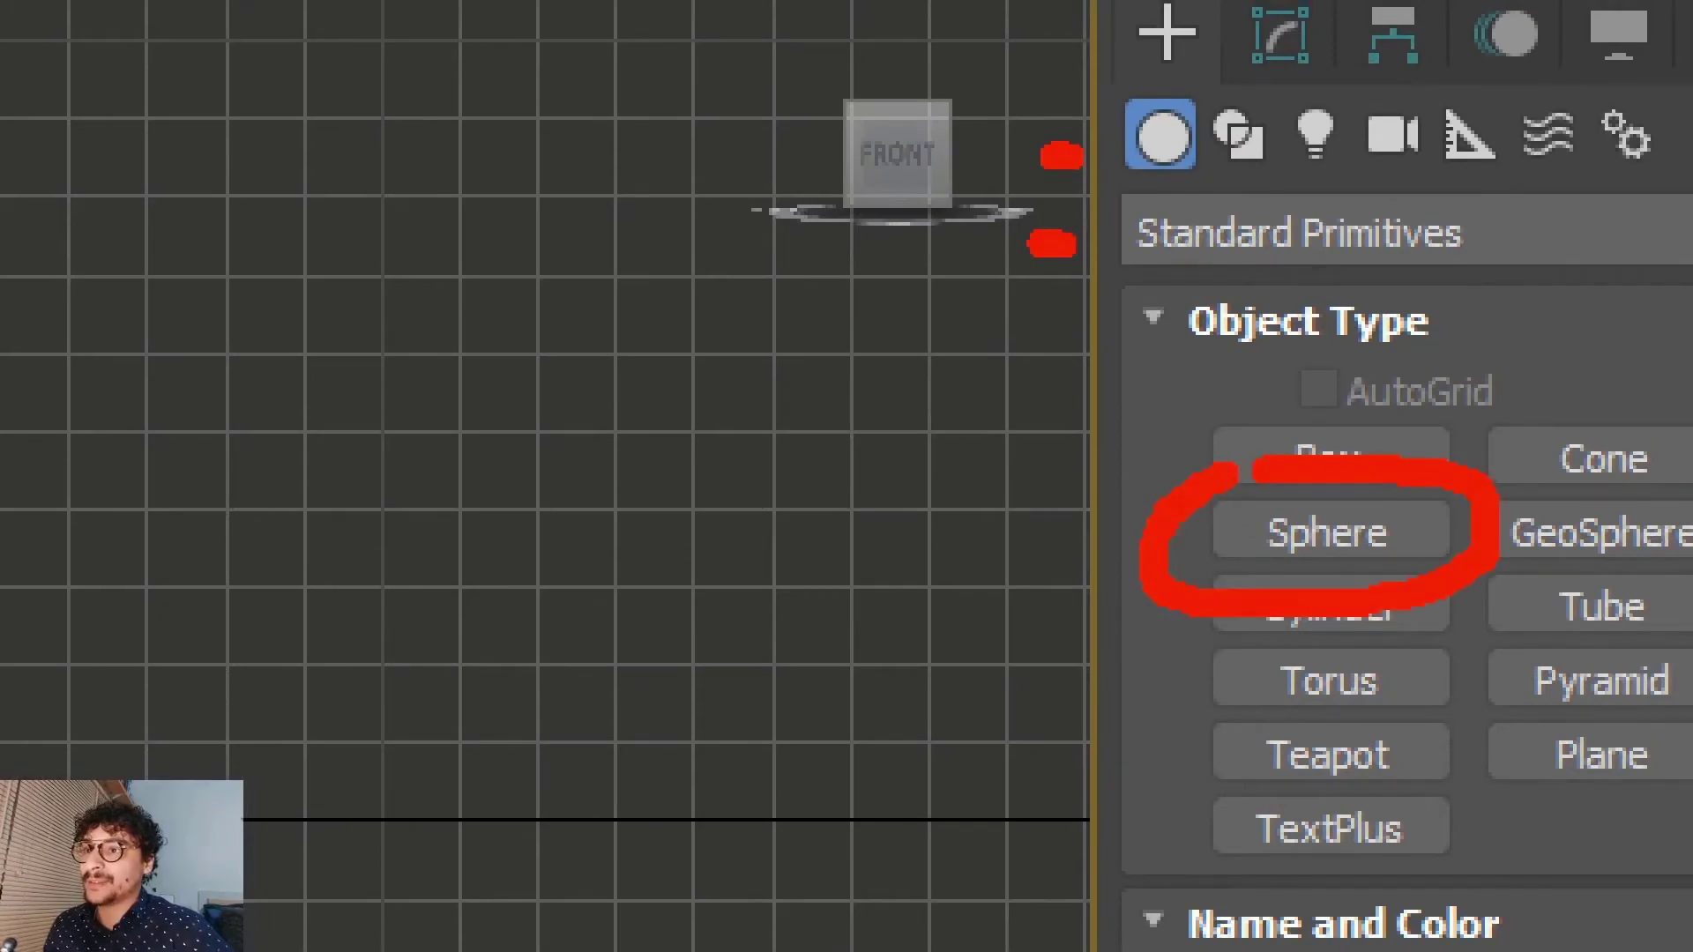
key(Escape)
Create a sphere of about 6,35 cm radius in the Left view, centred on the reference globe inside the frame's lower end.
click(1561, 283)
scroll(639, 586, up, 3)
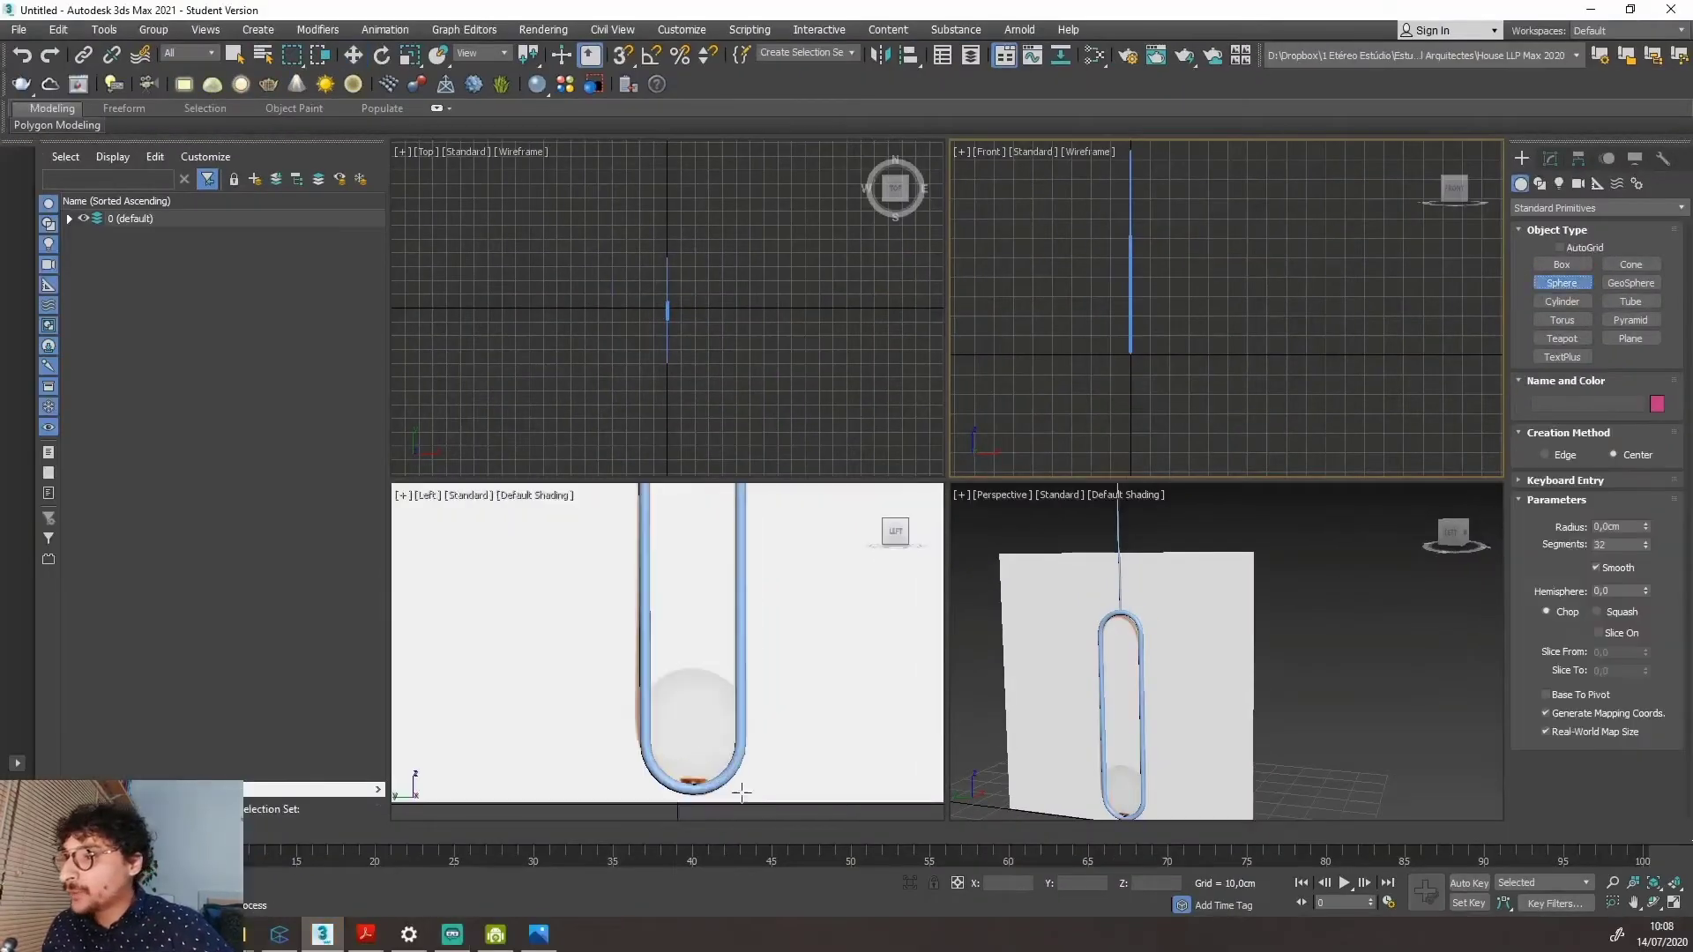
scroll(640, 585, down, 3)
scroll(489, 536, up, 2)
scroll(489, 535, down, 1)
scroll(646, 648, up, 3)
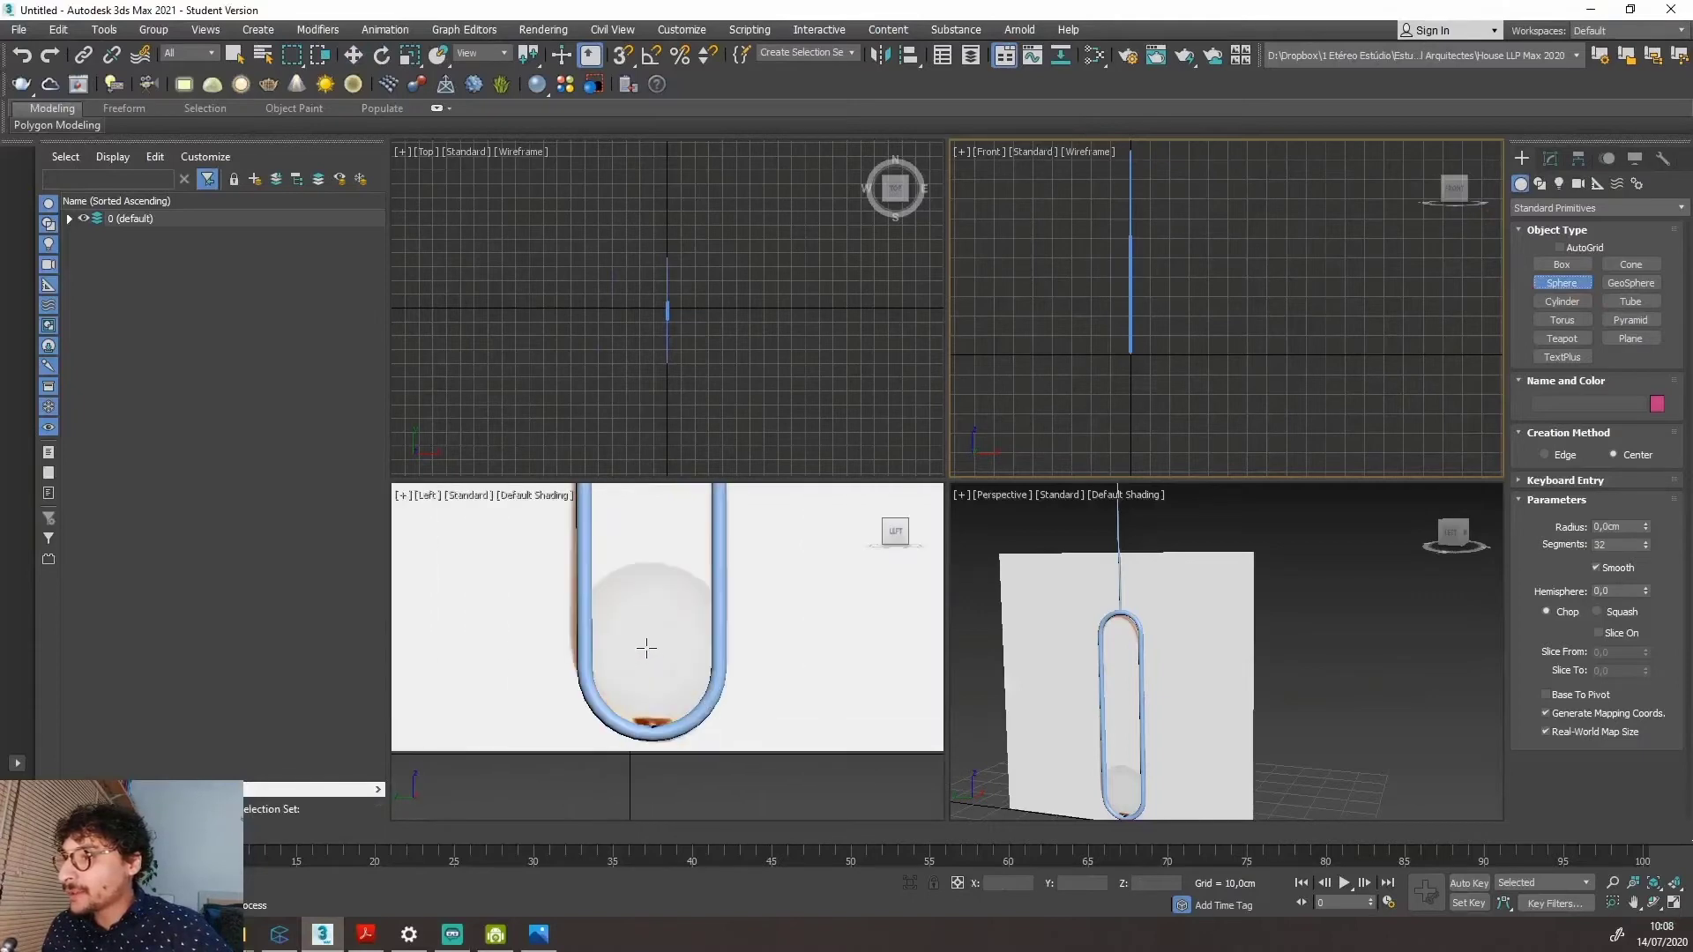
drag(650, 645, 703, 650)
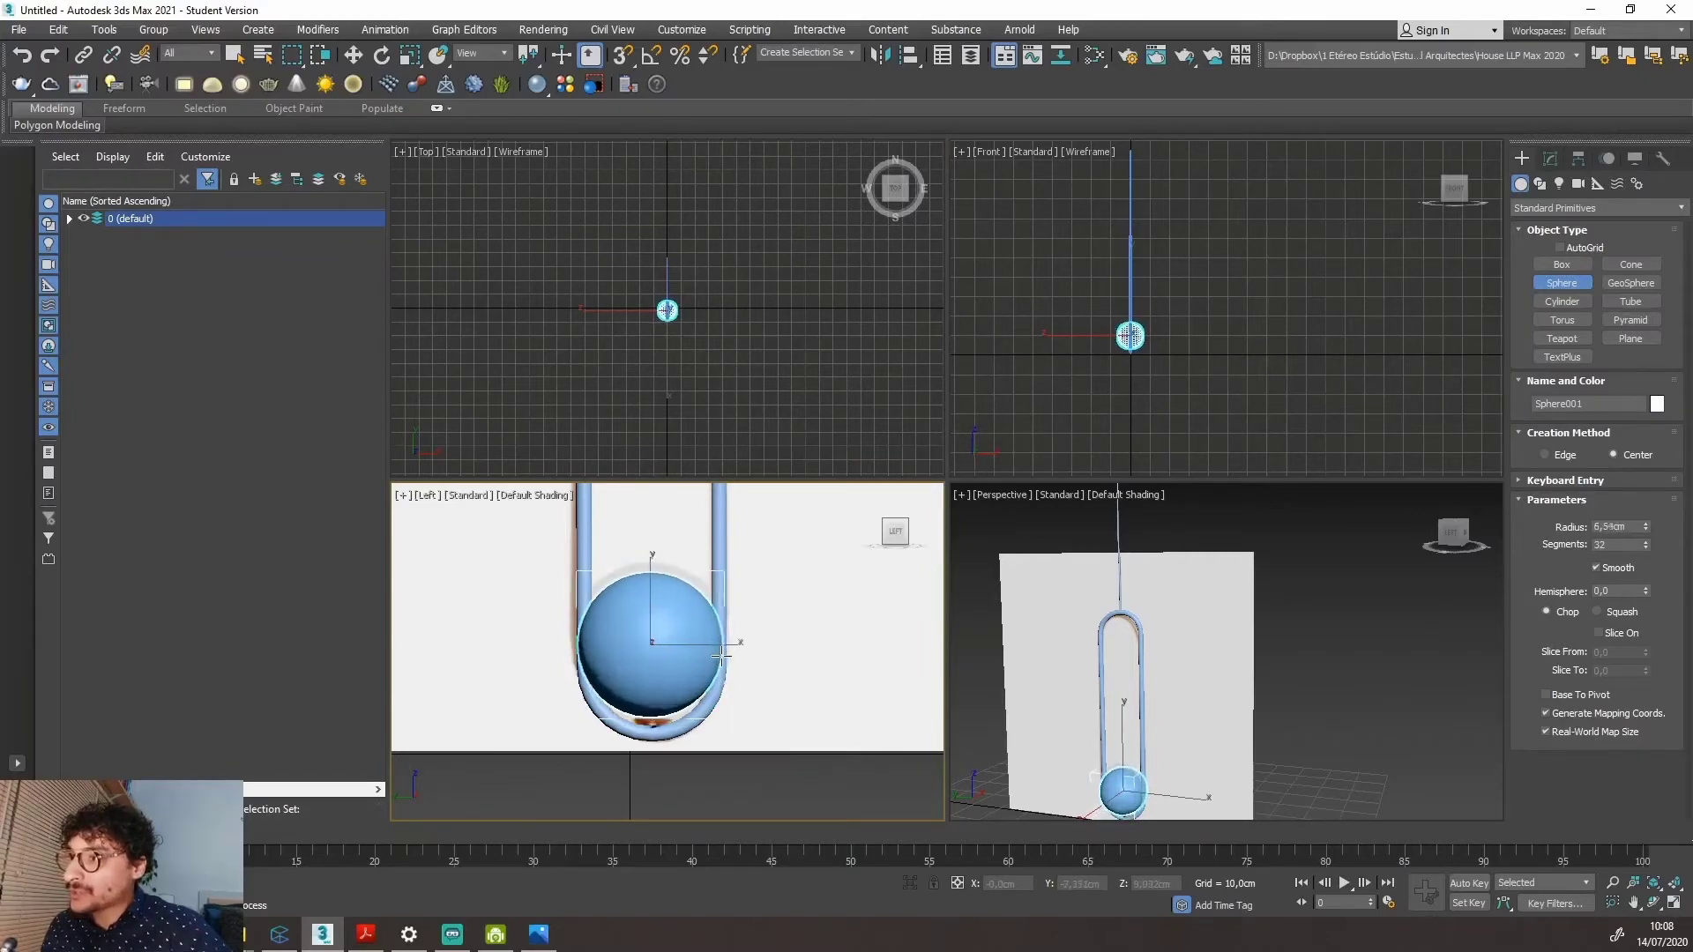
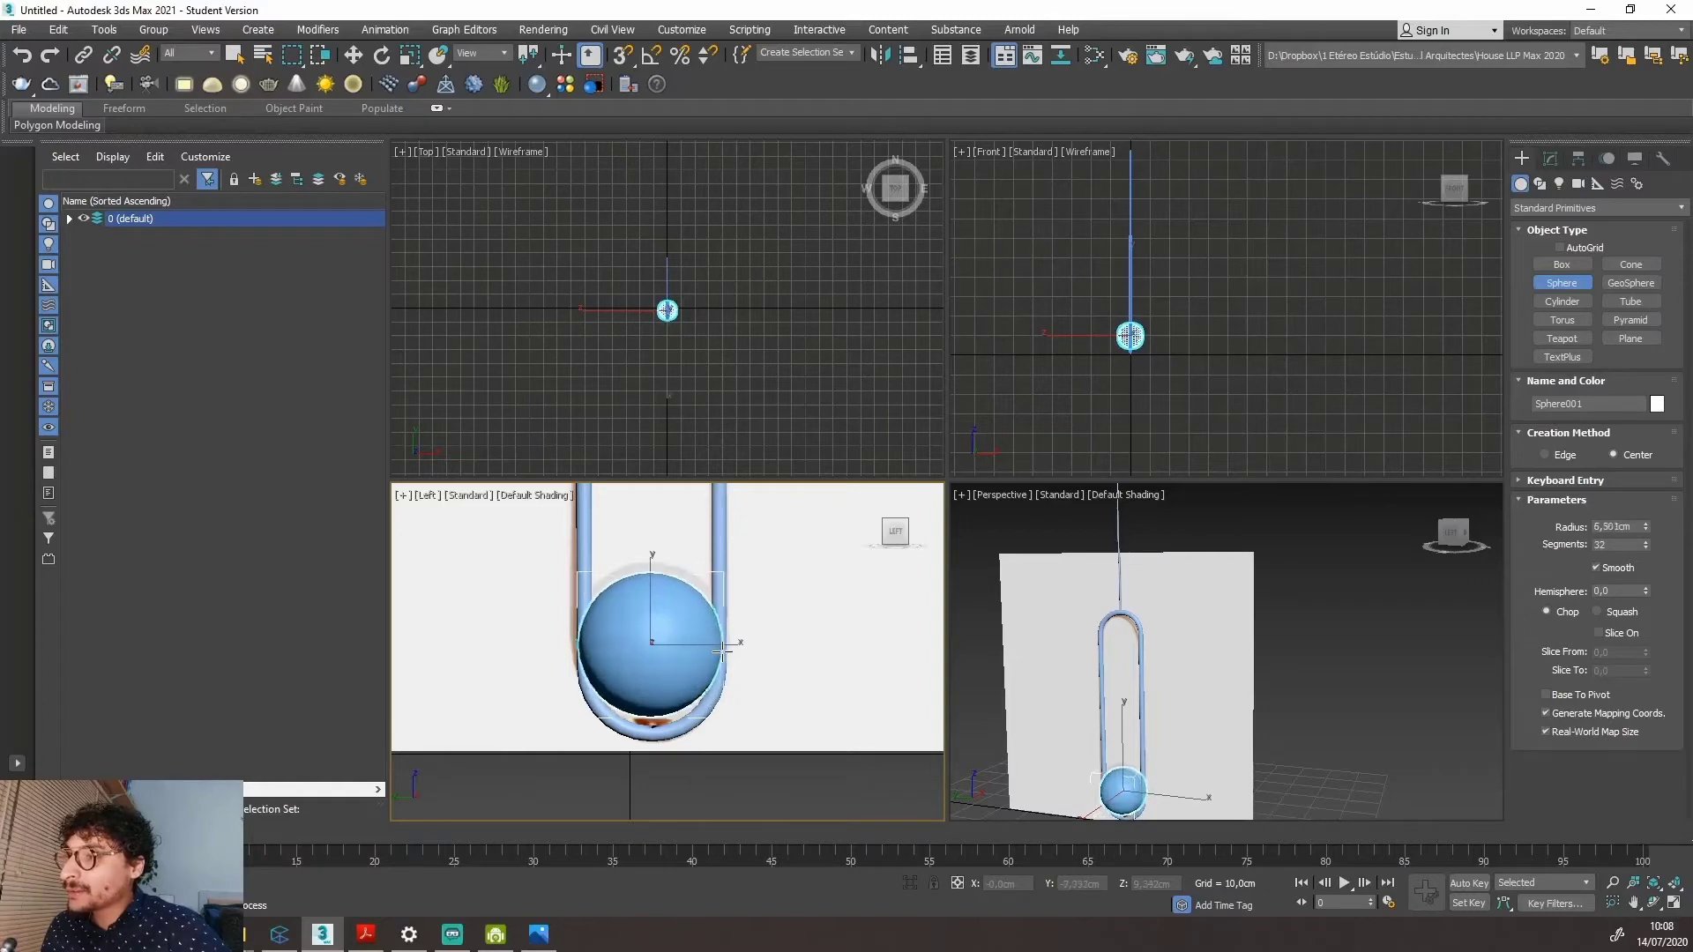
mouse_move(723, 648)
mouse_down()
mouse_move(694, 627)
mouse_move(722, 639)
mouse_up()
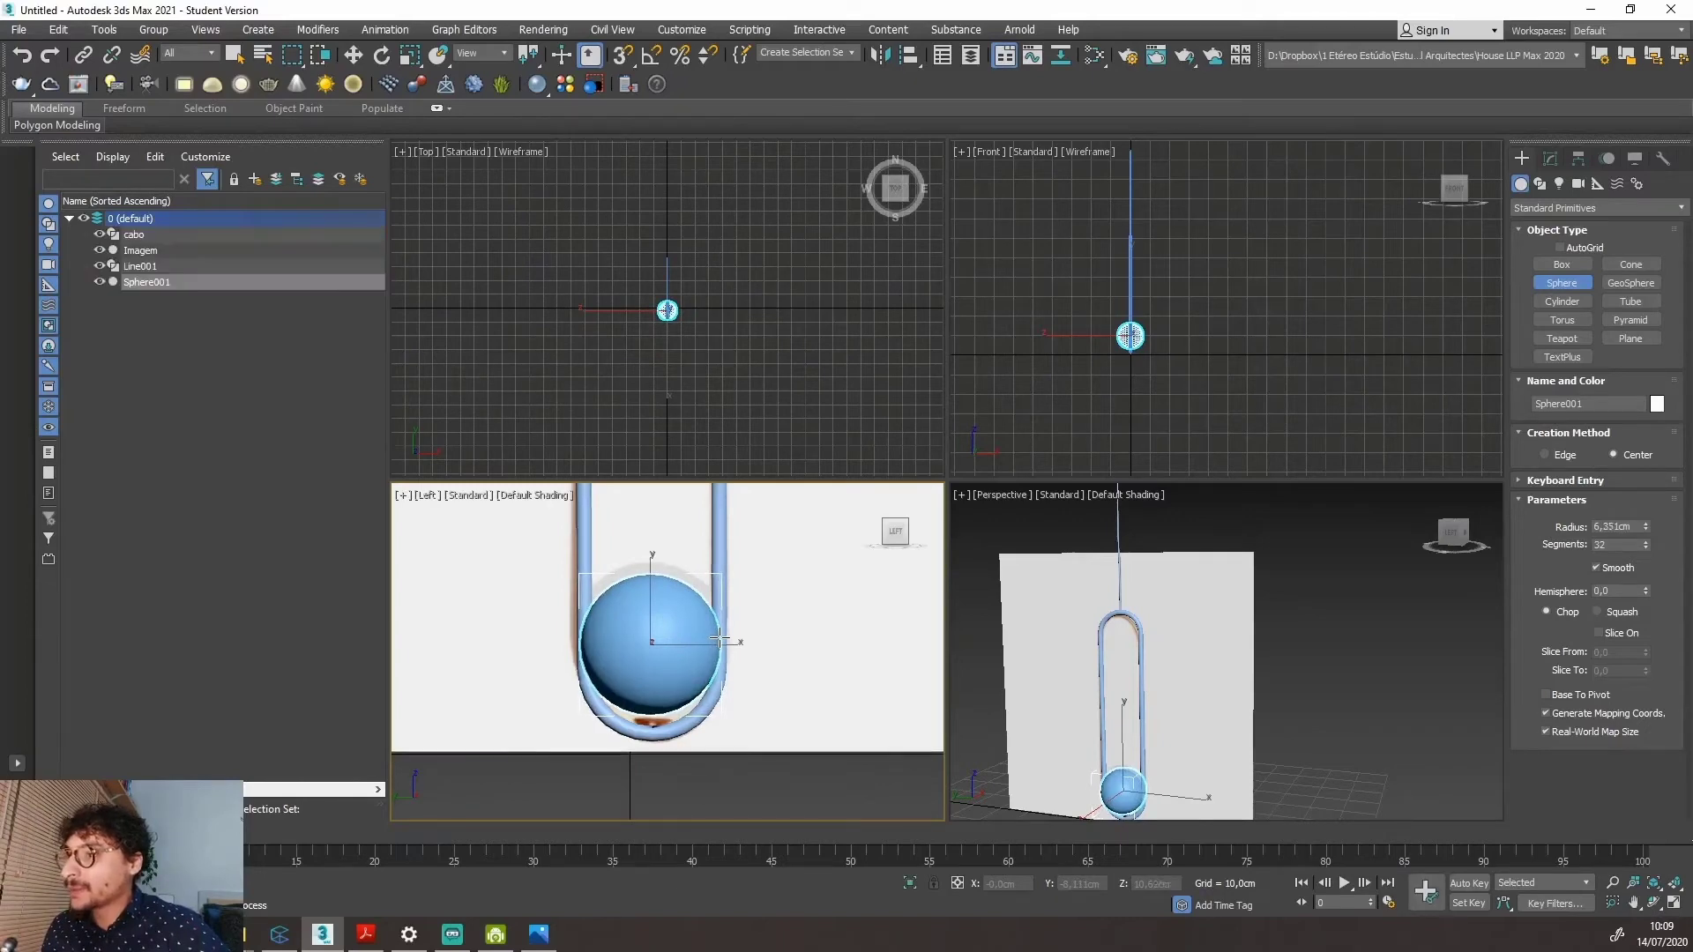
Finish sphere creation, select the swept lamp frame and open its Sweep modifier settings.
key(w)
click(720, 547)
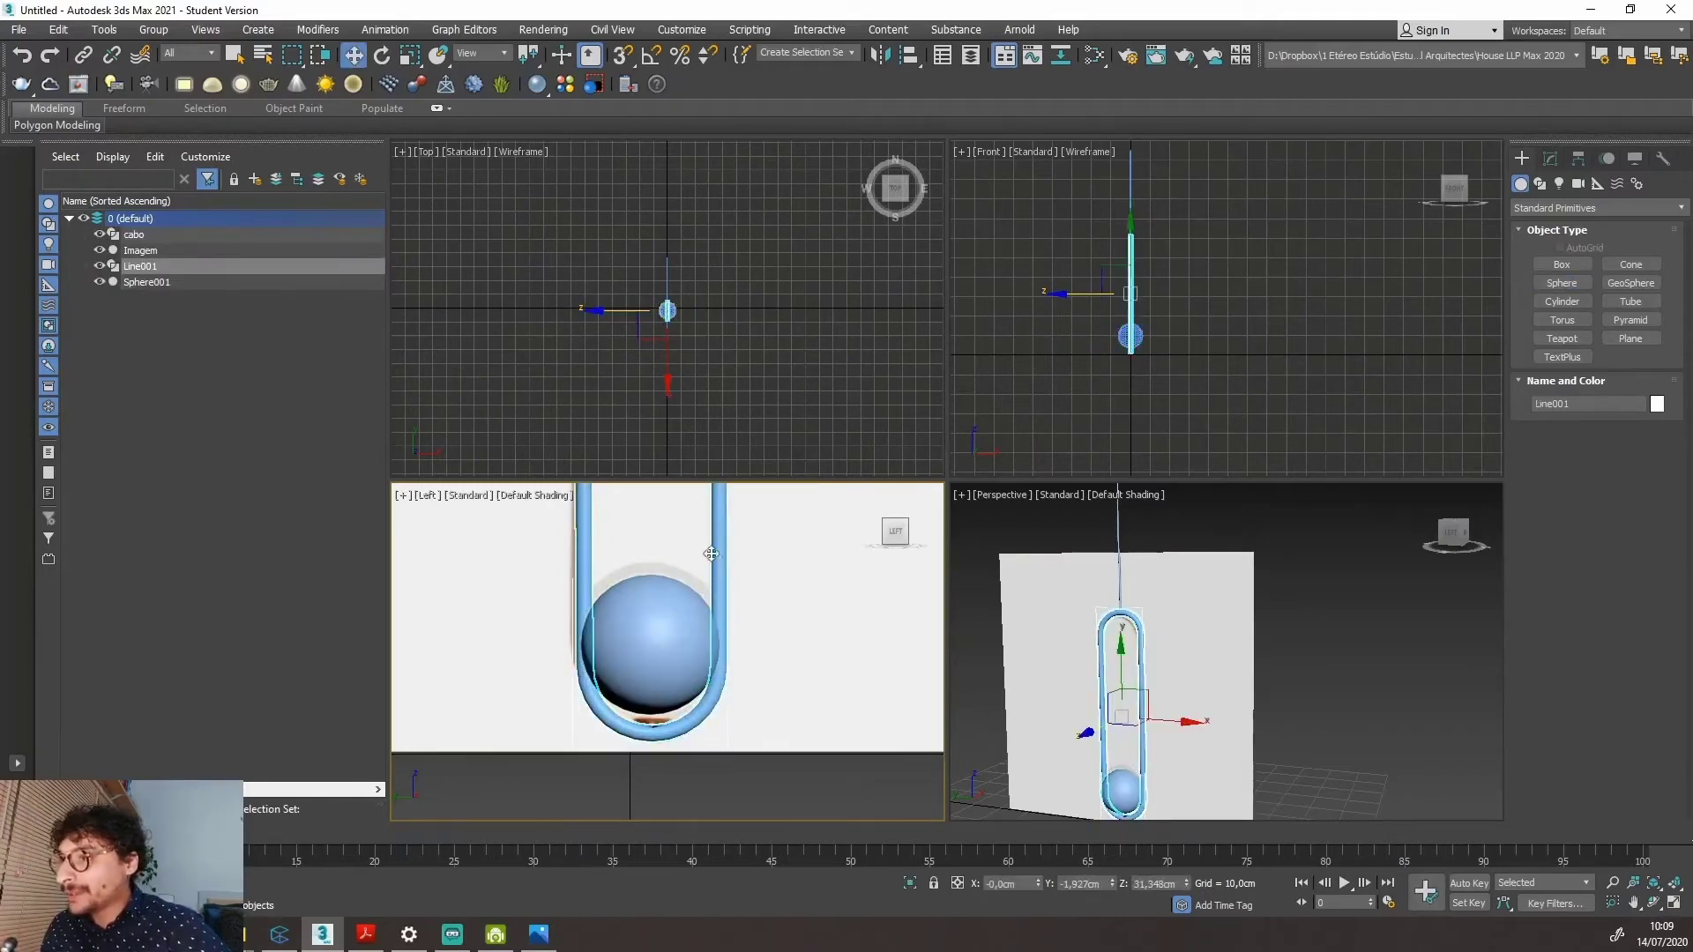
click(1552, 157)
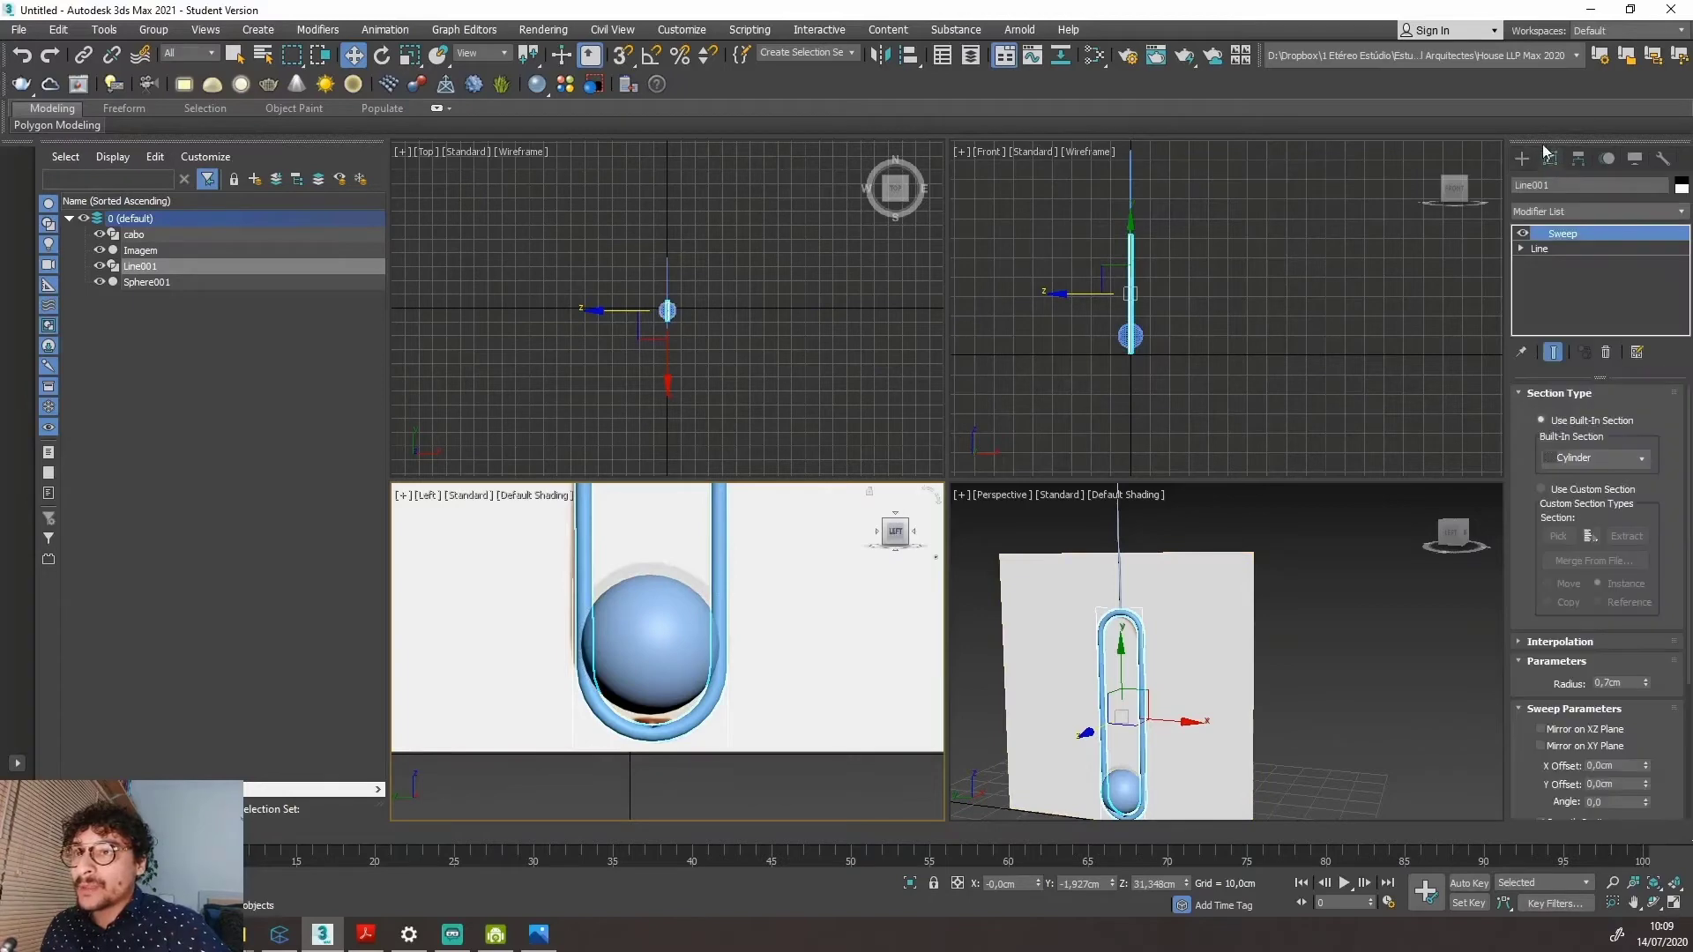
Set the ring's Sweep radius to 0,6 cm and its X offset to -1 cm.
drag(1643, 686, 1653, 692)
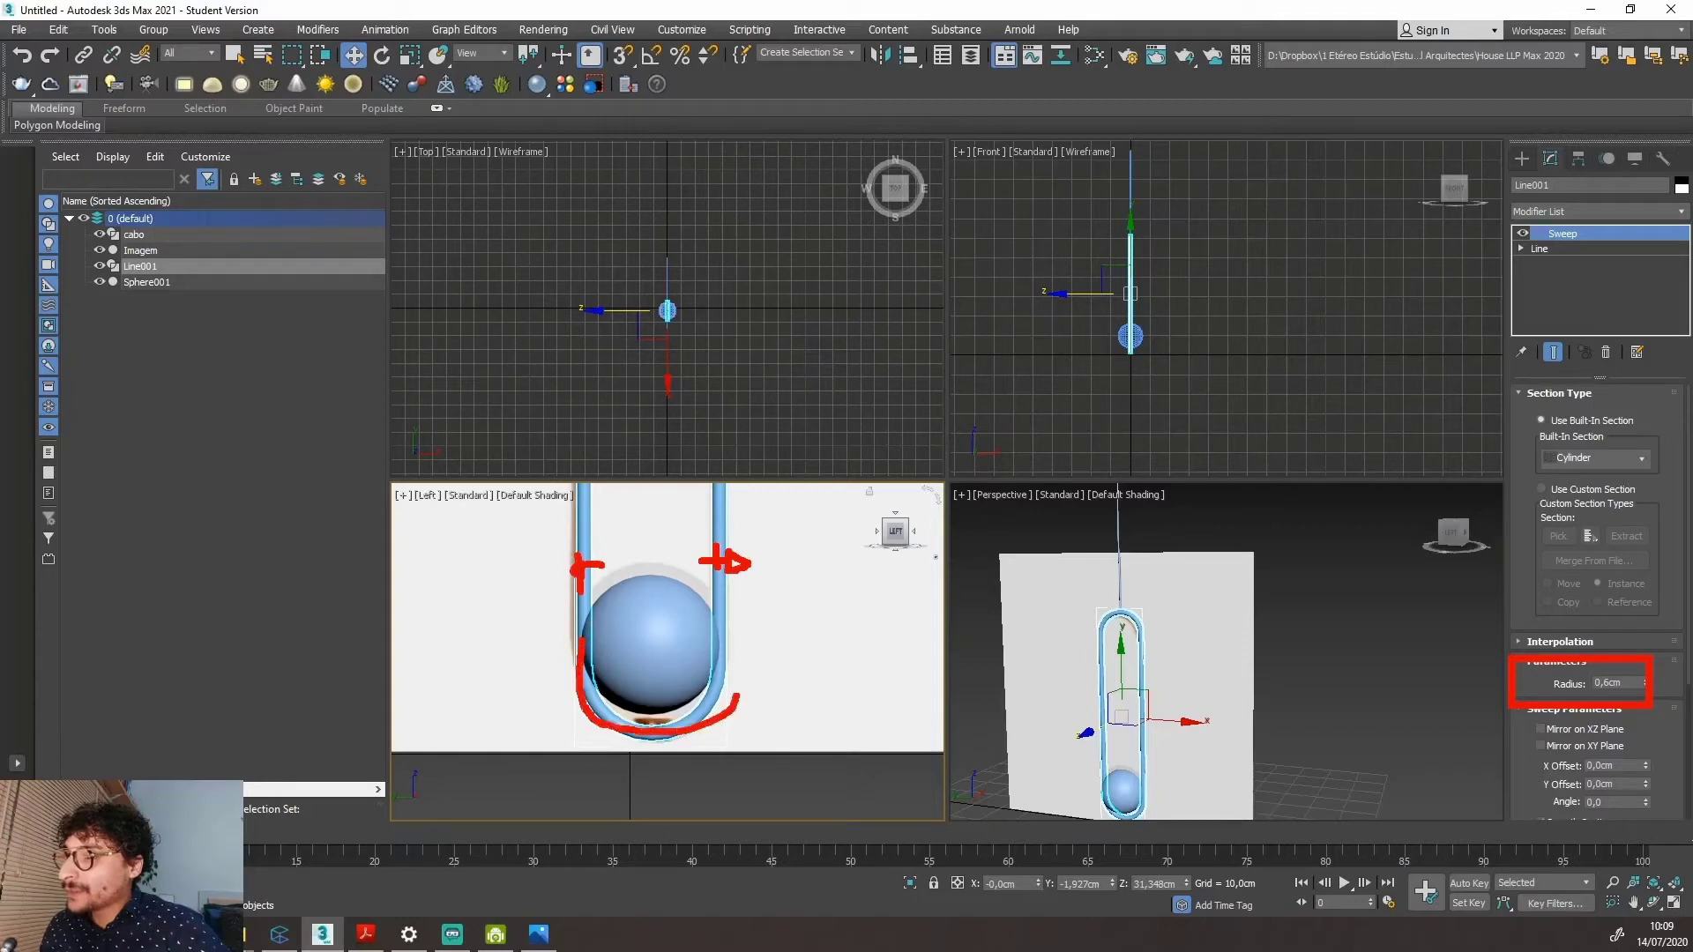
drag(1551, 756, 1517, 611)
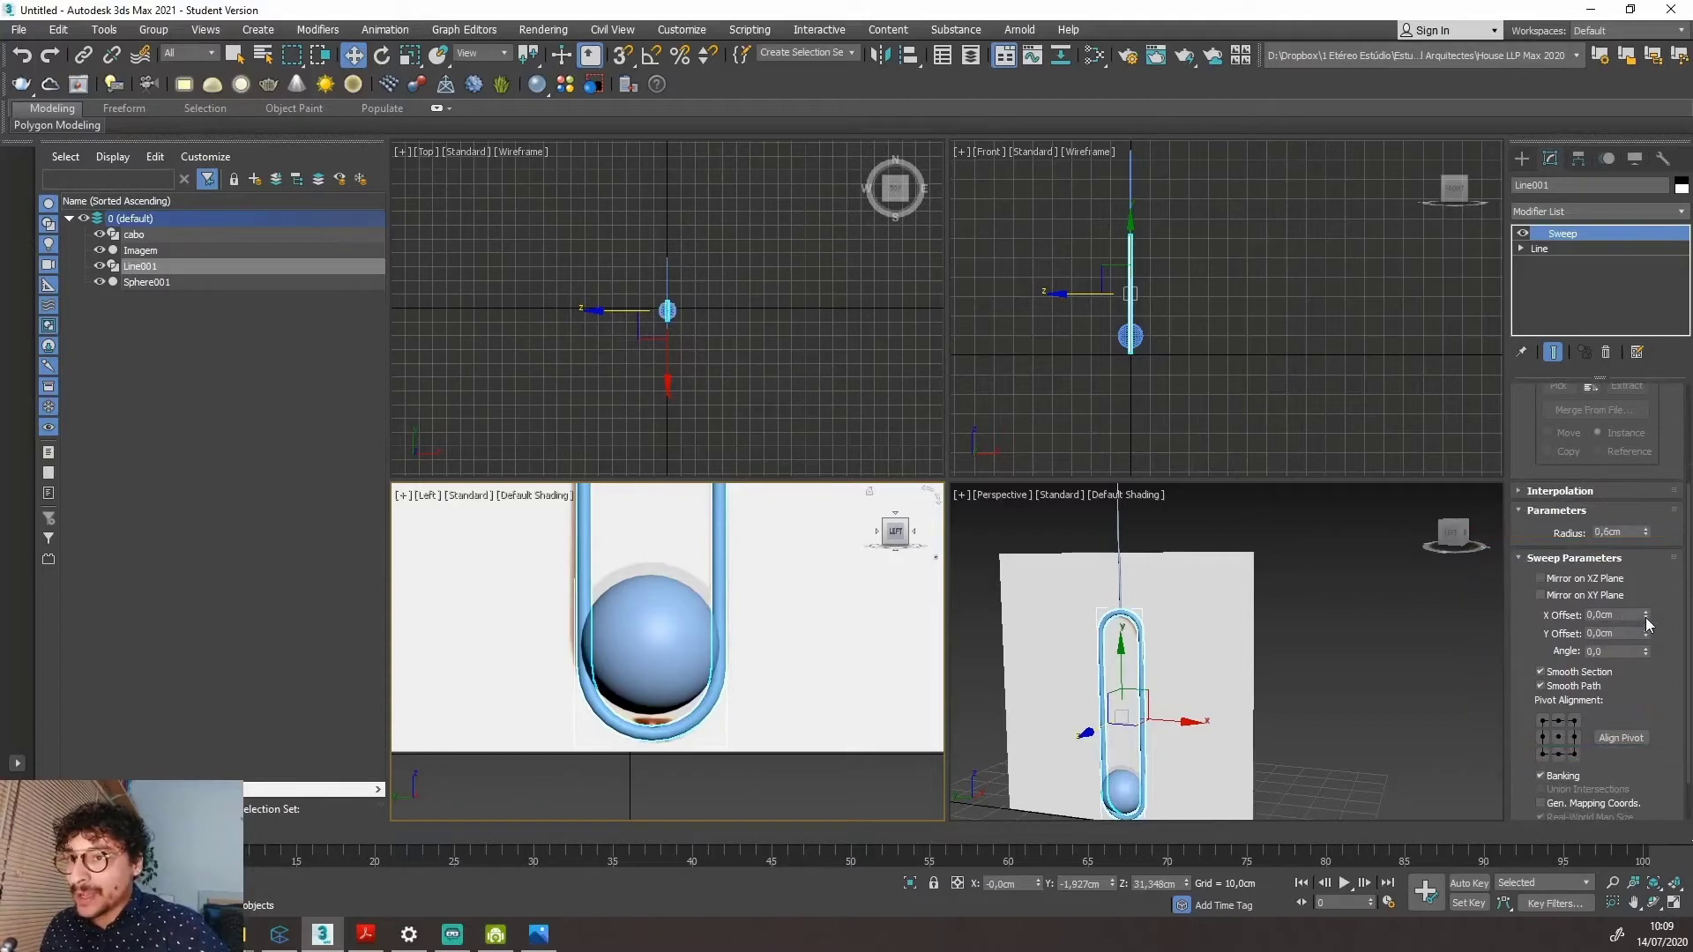
drag(1646, 618, 1641, 641)
drag(1644, 681, 1652, 714)
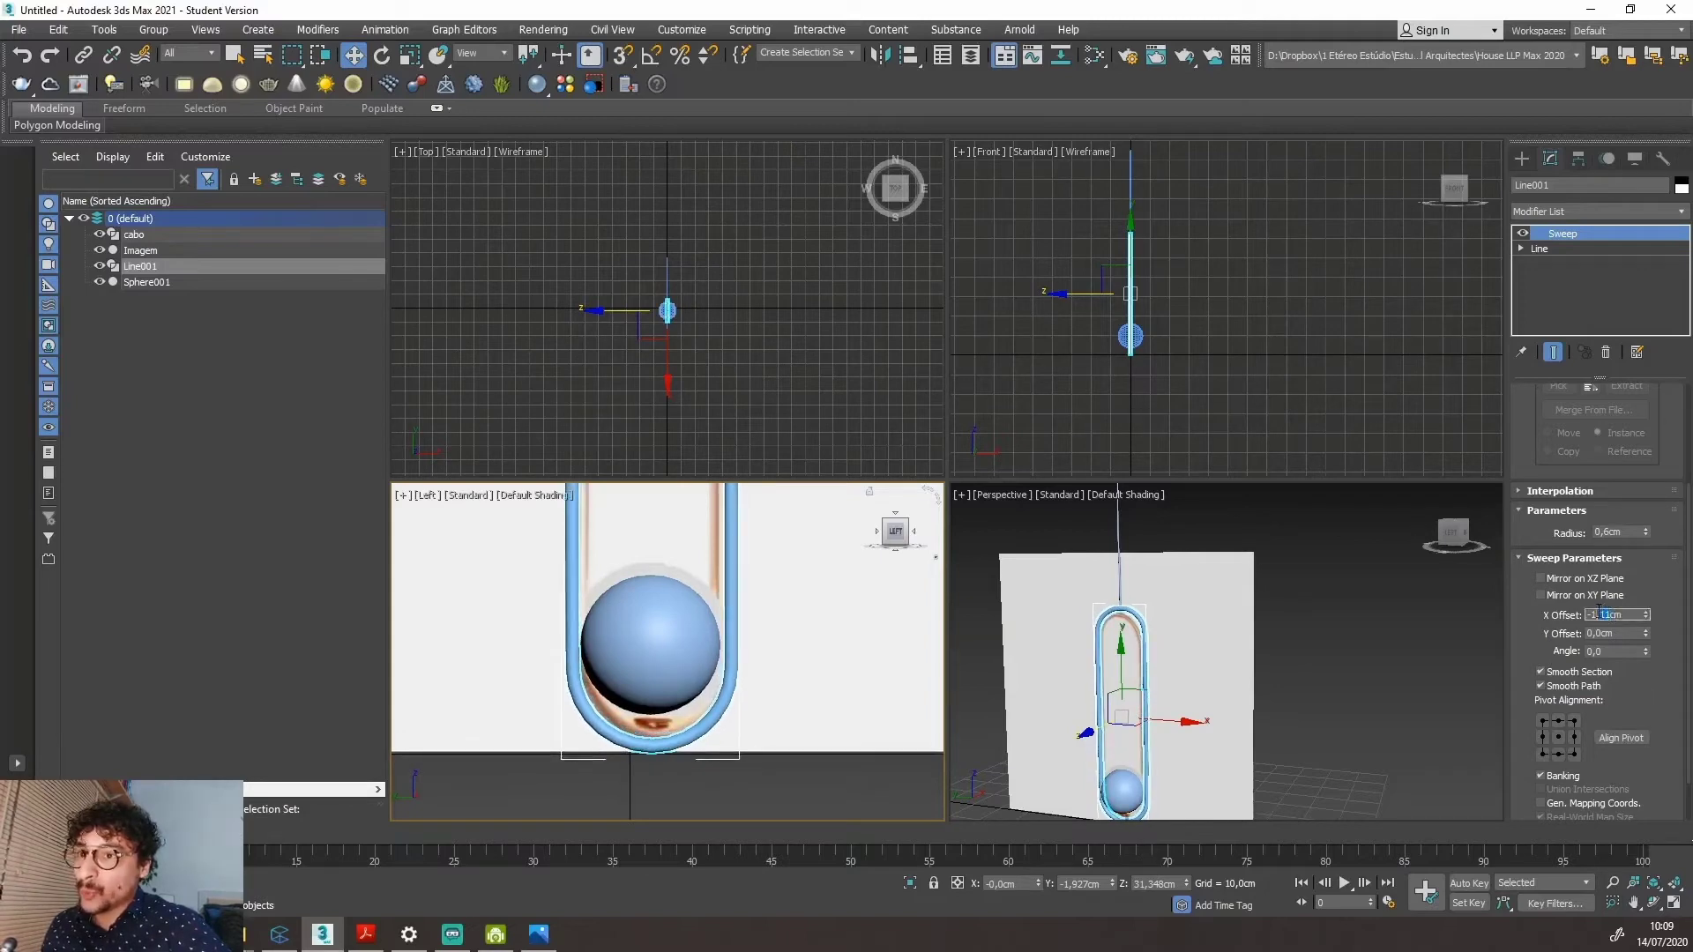
text(-1)
key(Return)
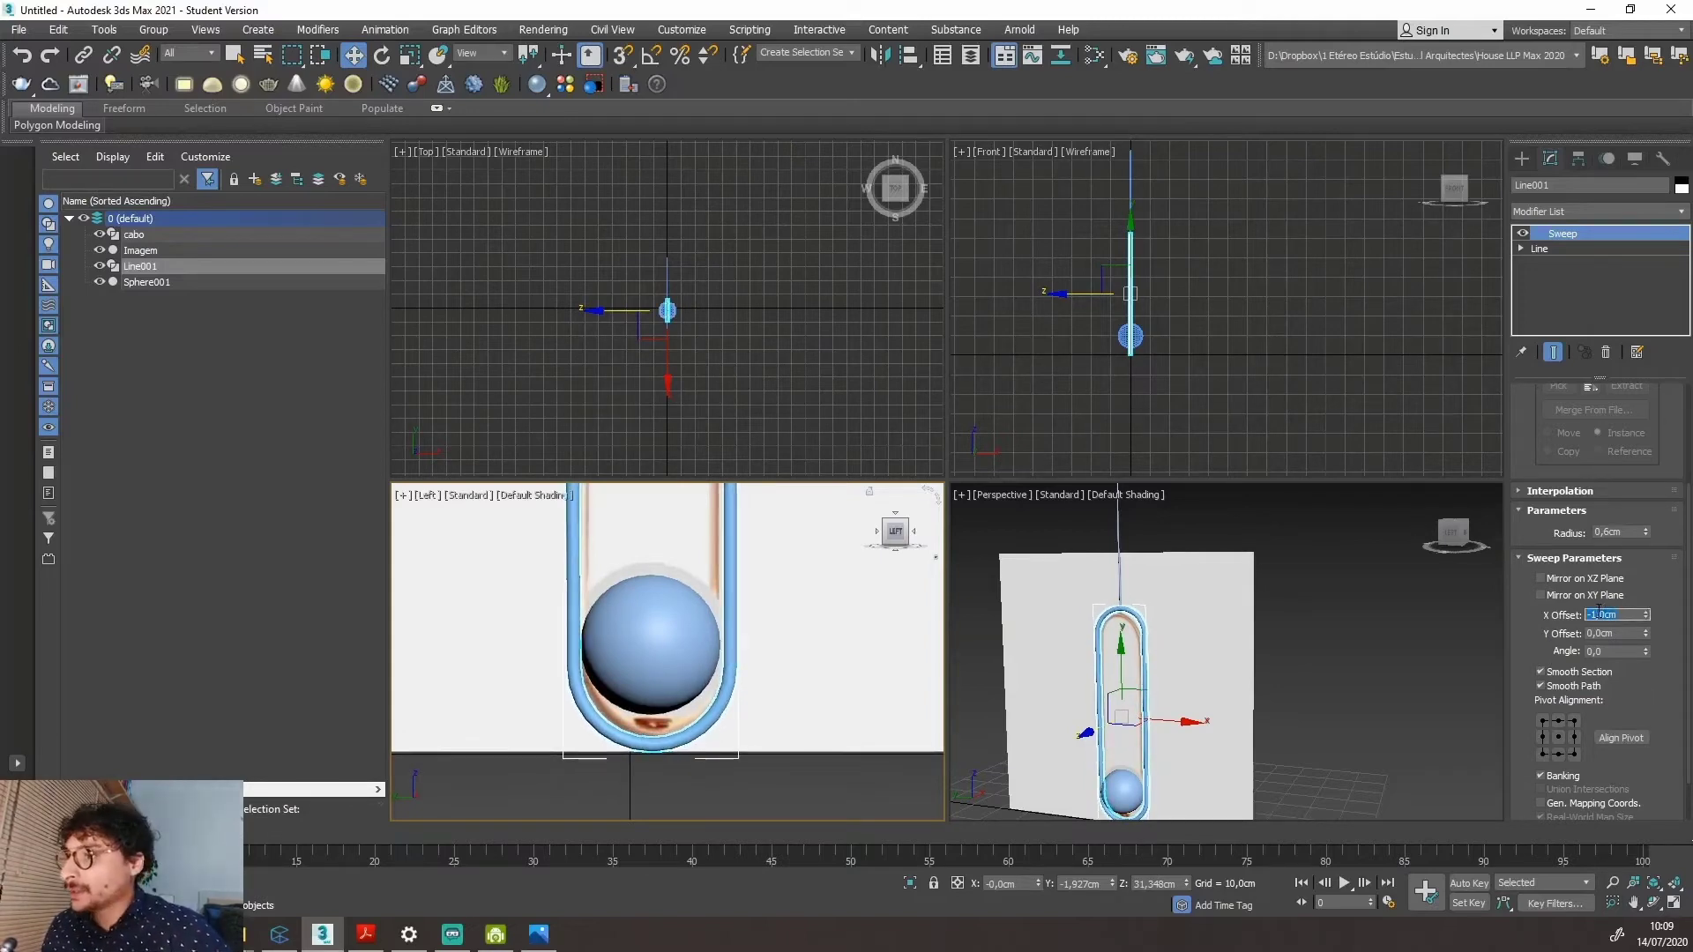
Move the sphere down to about Z 9 cm and centre it between the sides of the enlarged ring.
click(680, 650)
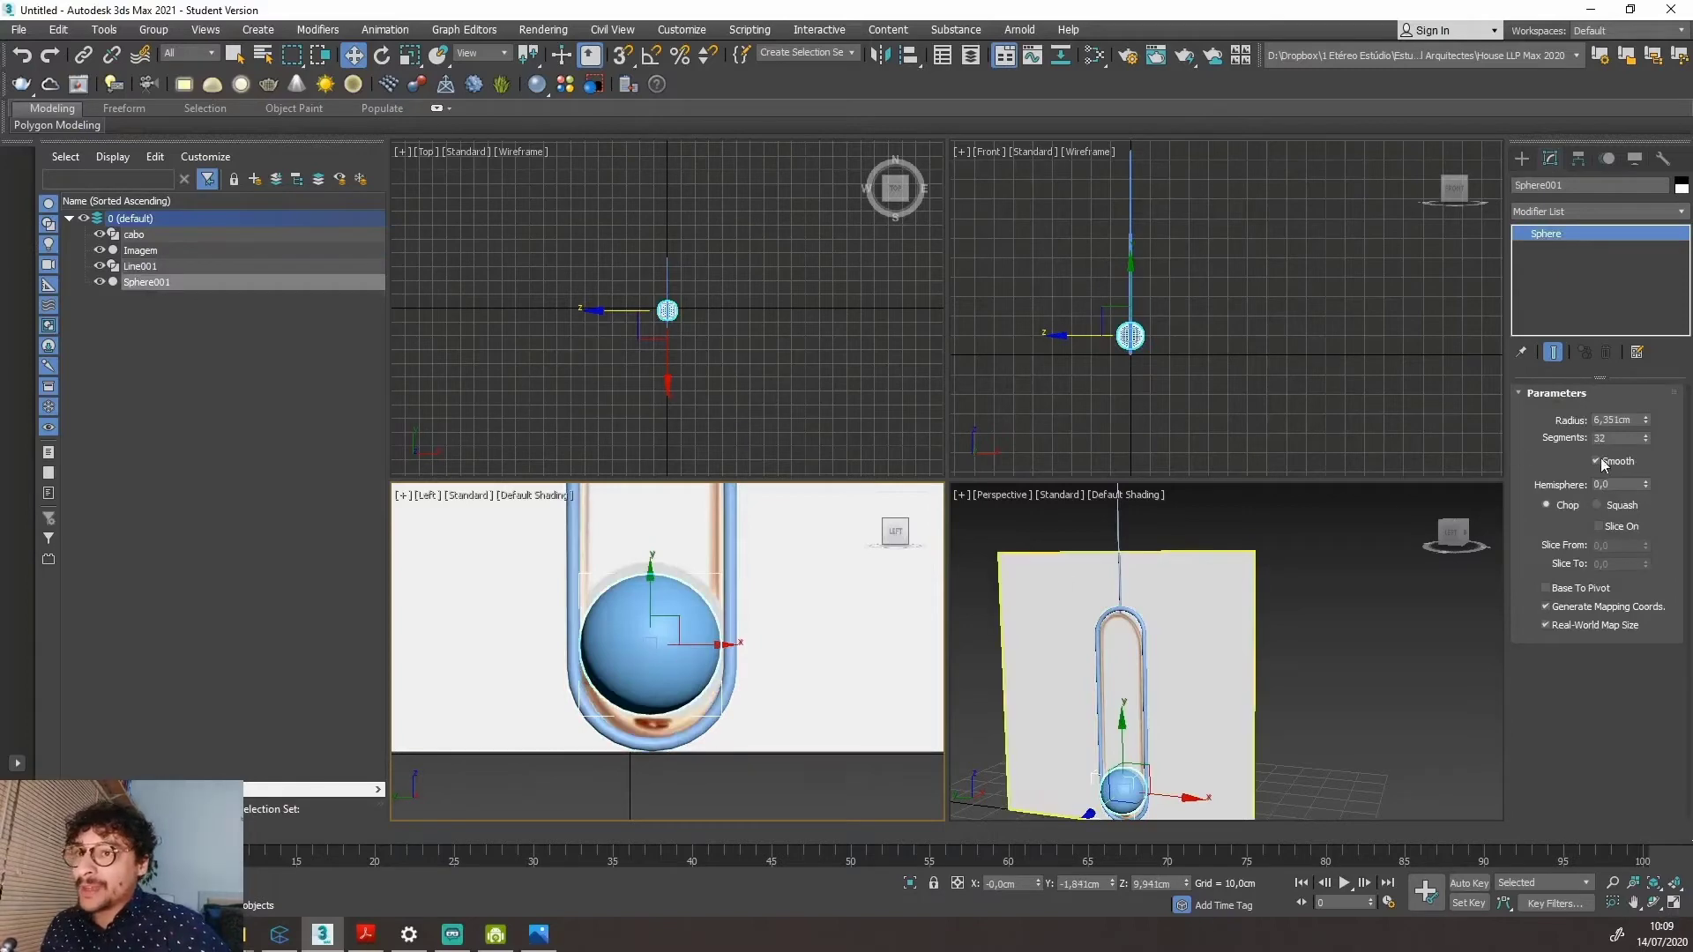
drag(703, 646, 706, 645)
drag(654, 583, 653, 593)
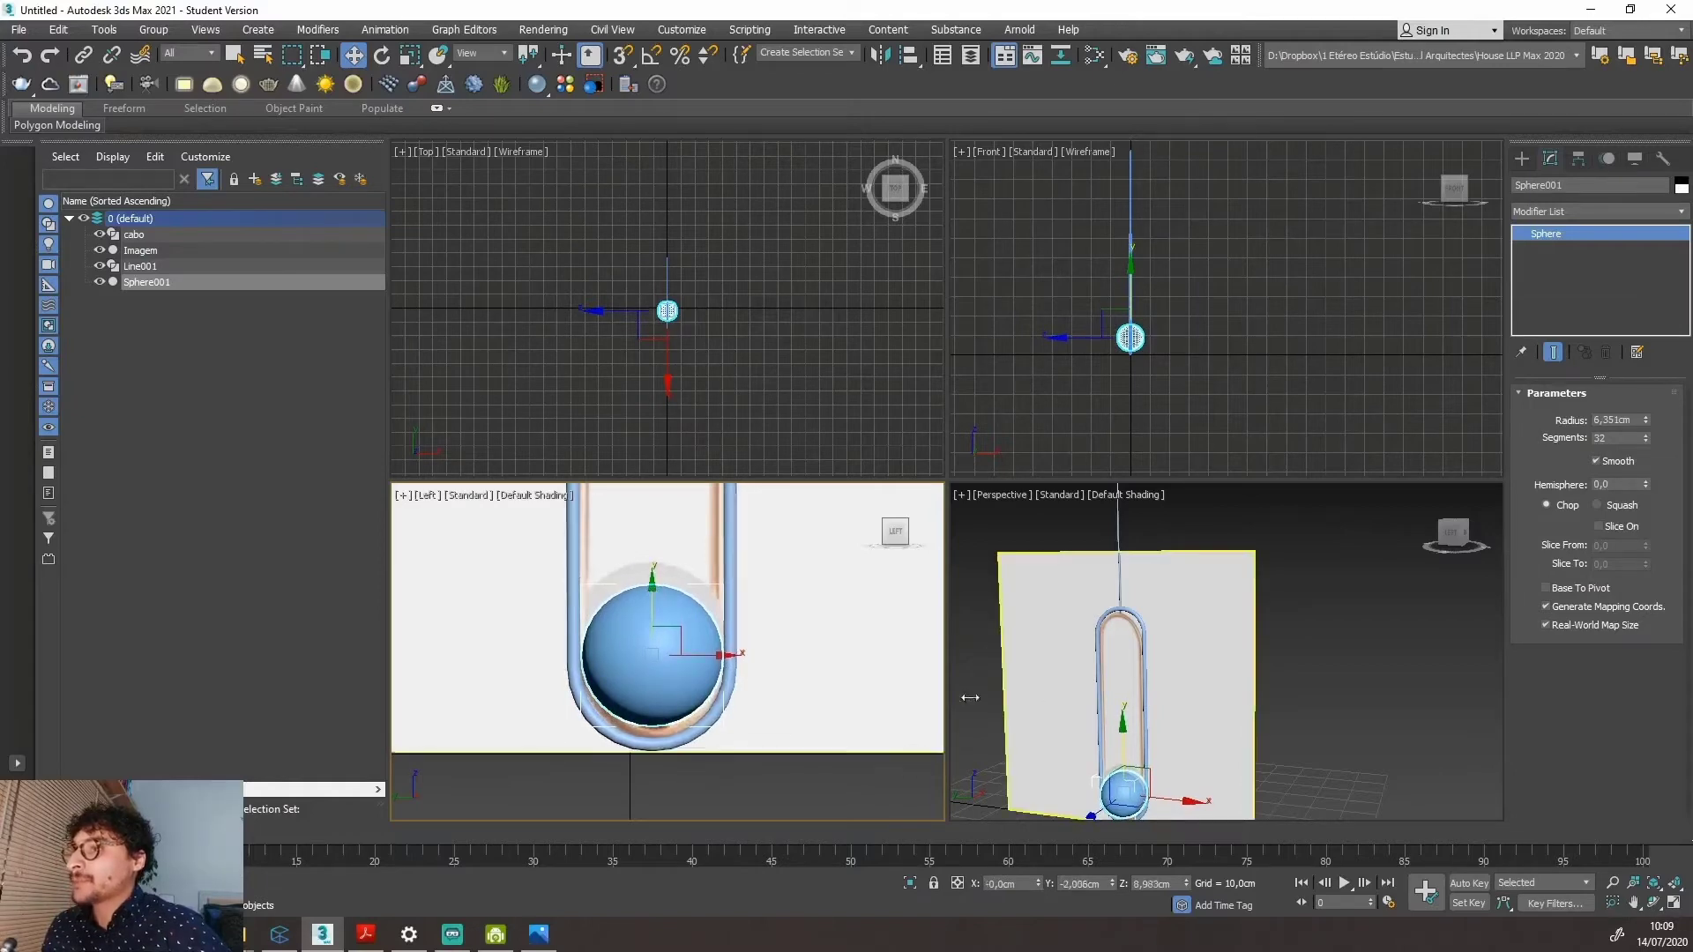
Examine the gap between the sphere and the ring in the perspective and top views.
alt+middle_drag(1116, 696, 1244, 747)
scroll(1126, 560, up, 4)
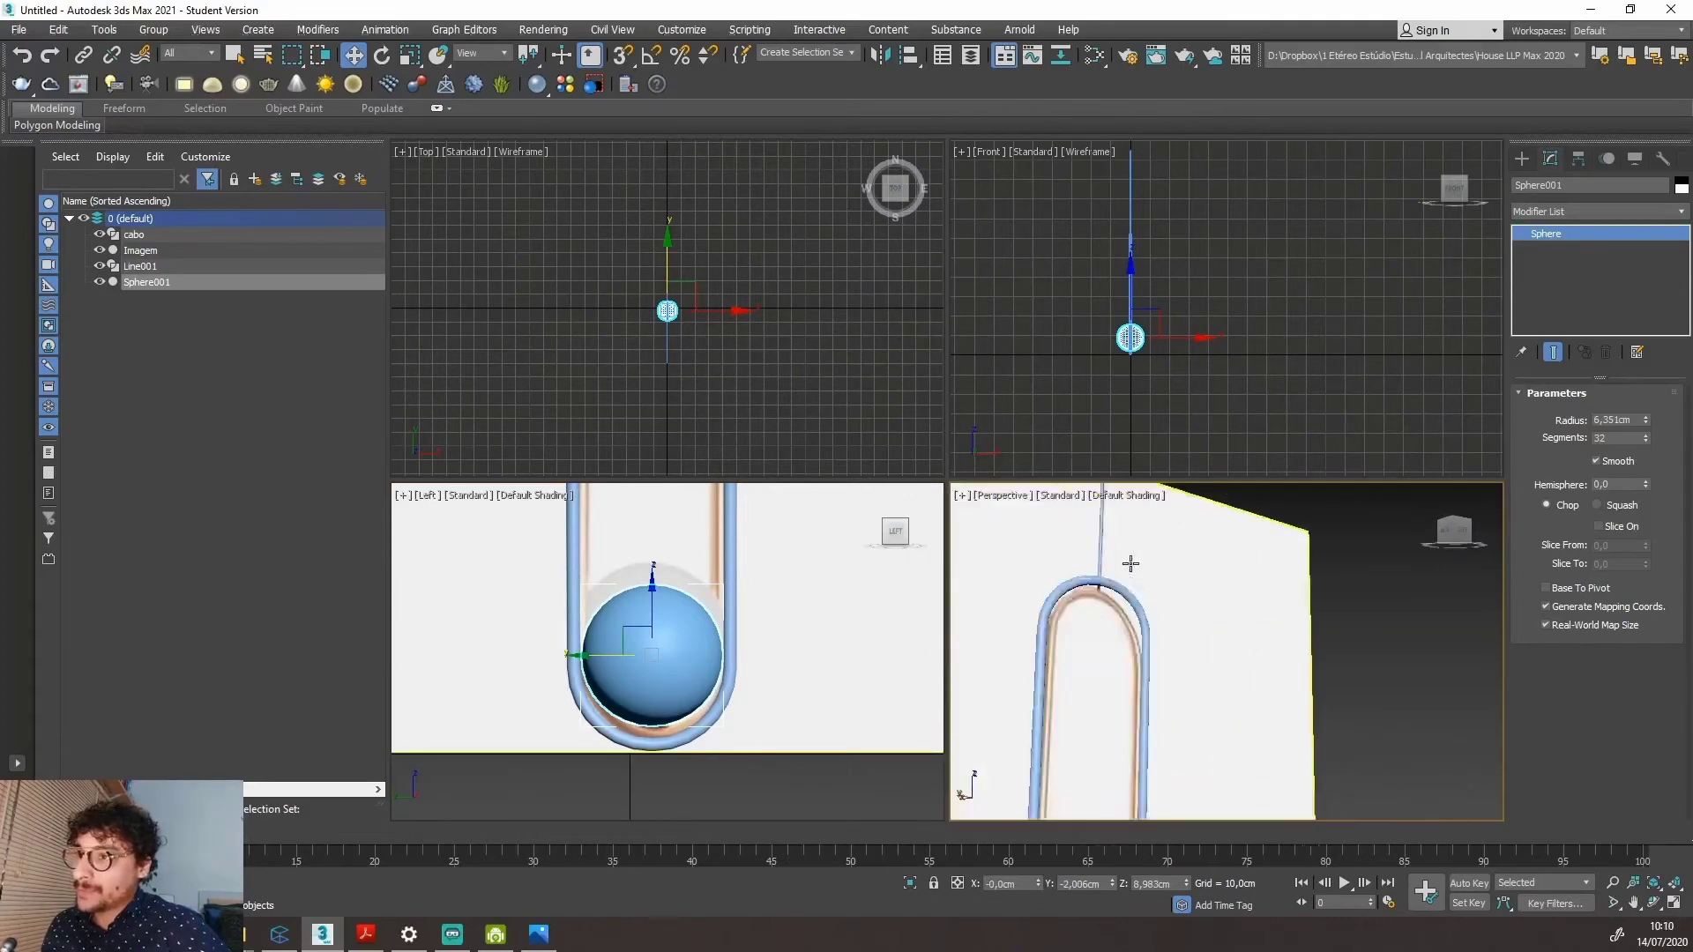
scroll(1114, 613, down, 8)
scroll(1114, 613, up, 4)
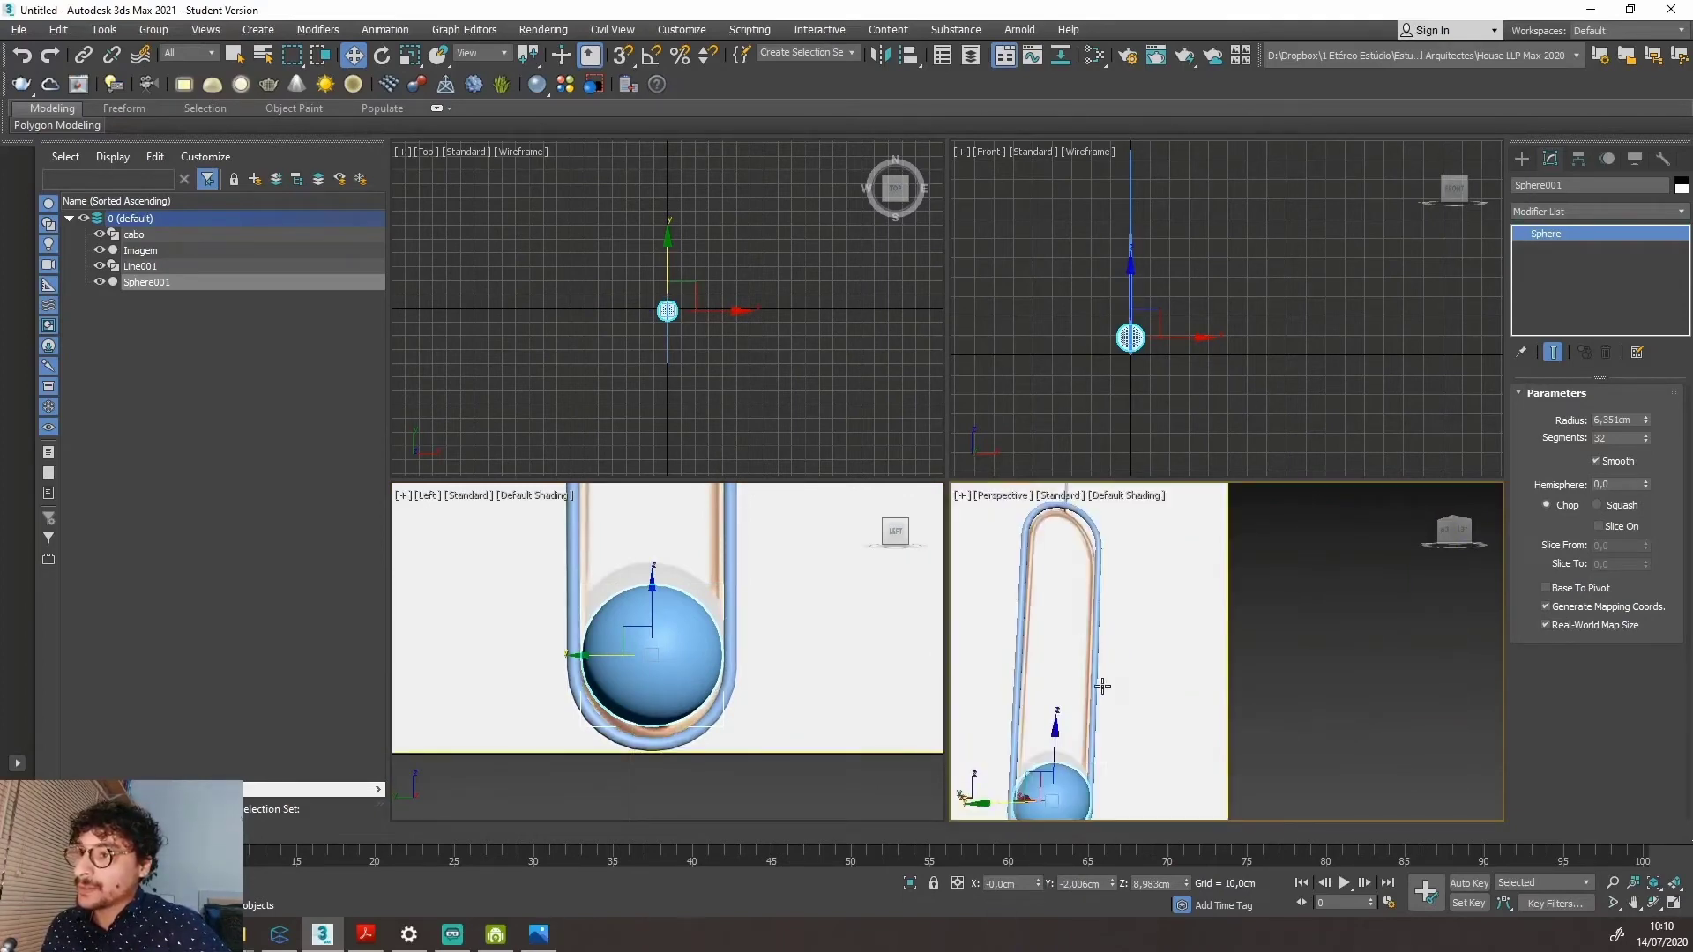
scroll(1099, 684, down, 4)
alt+middle_drag(1099, 684, 1160, 665)
scroll(1102, 706, up, 8)
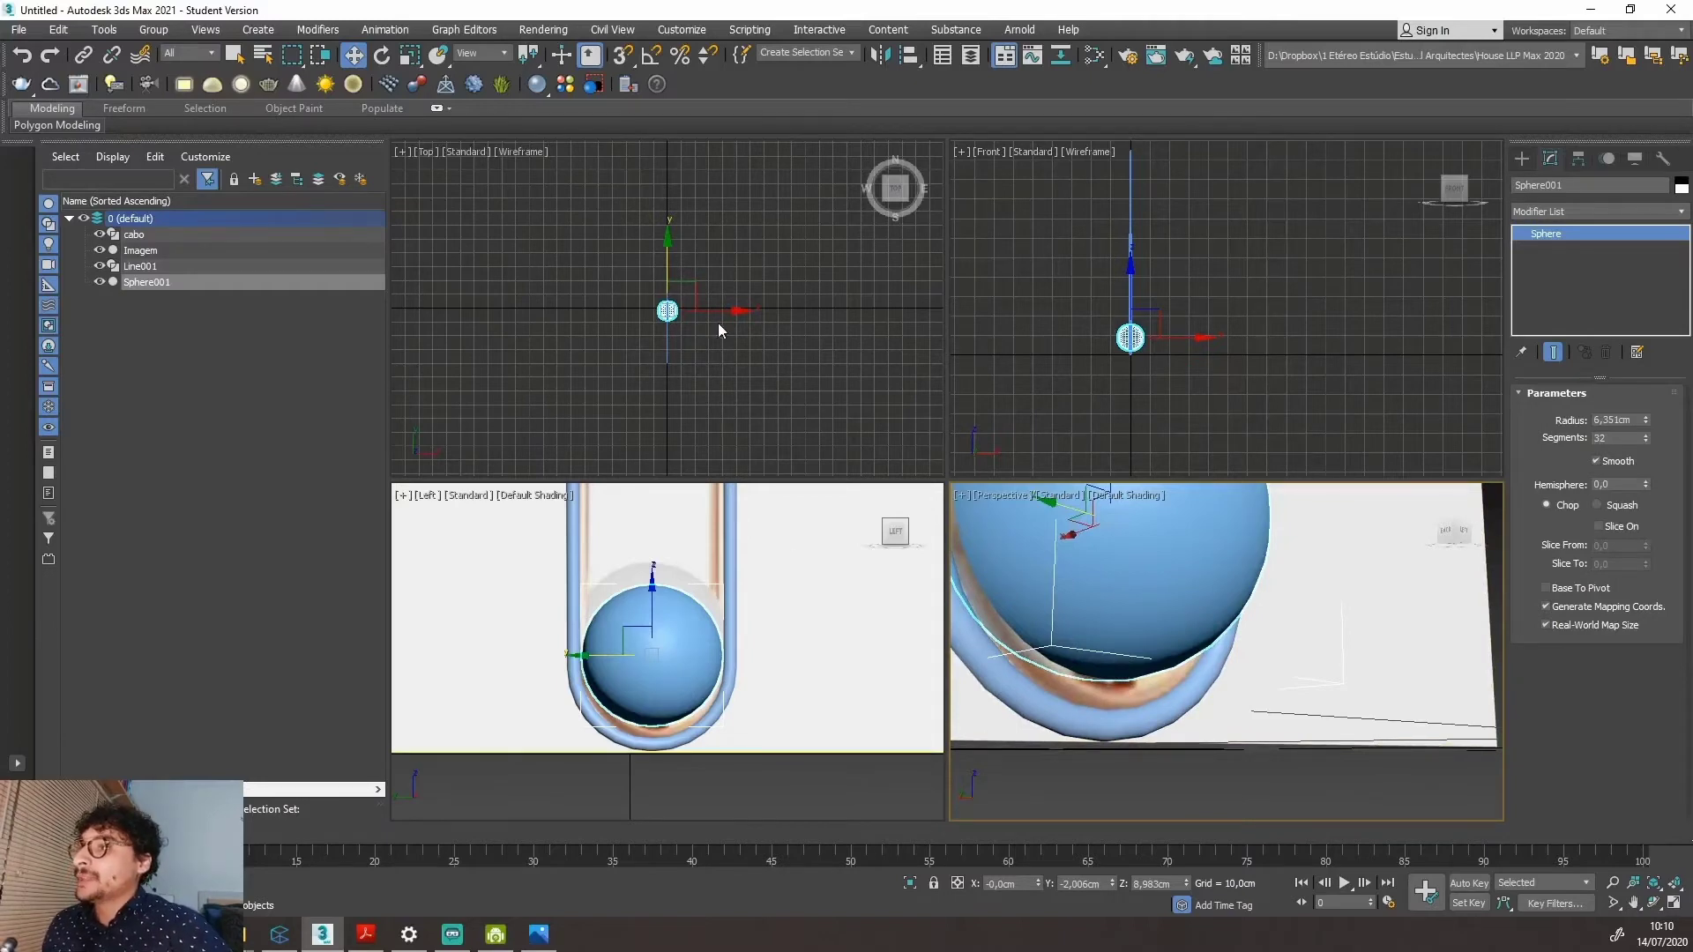
scroll(664, 299, up, 4)
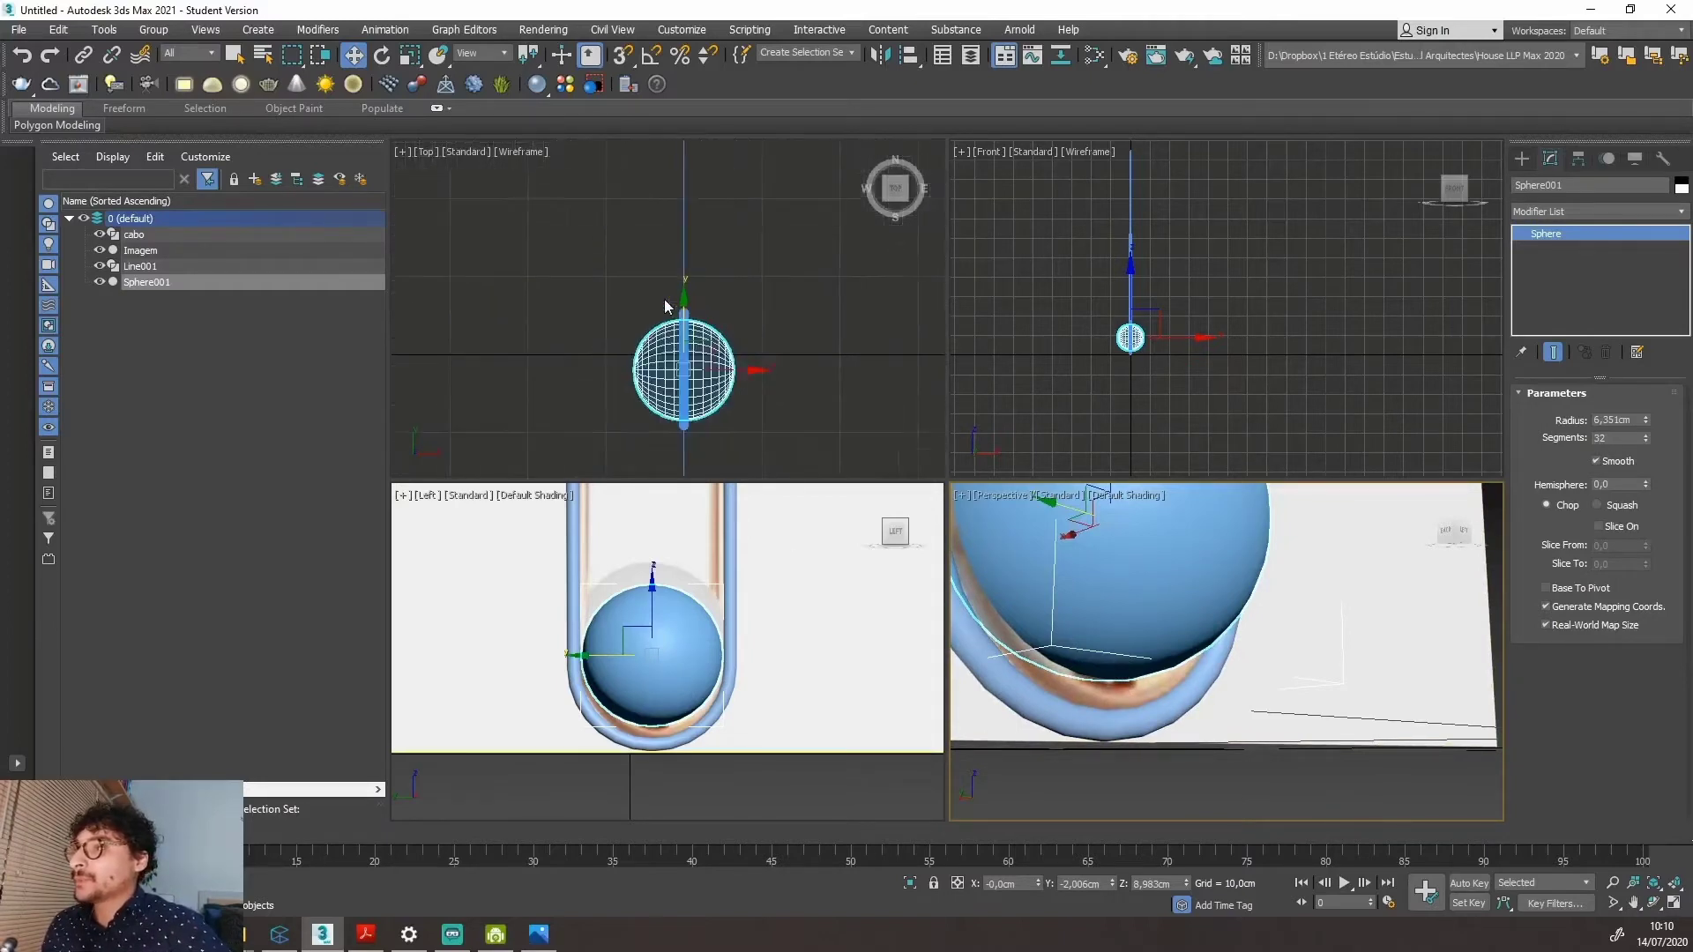
scroll(664, 299, down, 3)
scroll(664, 300, up, 4)
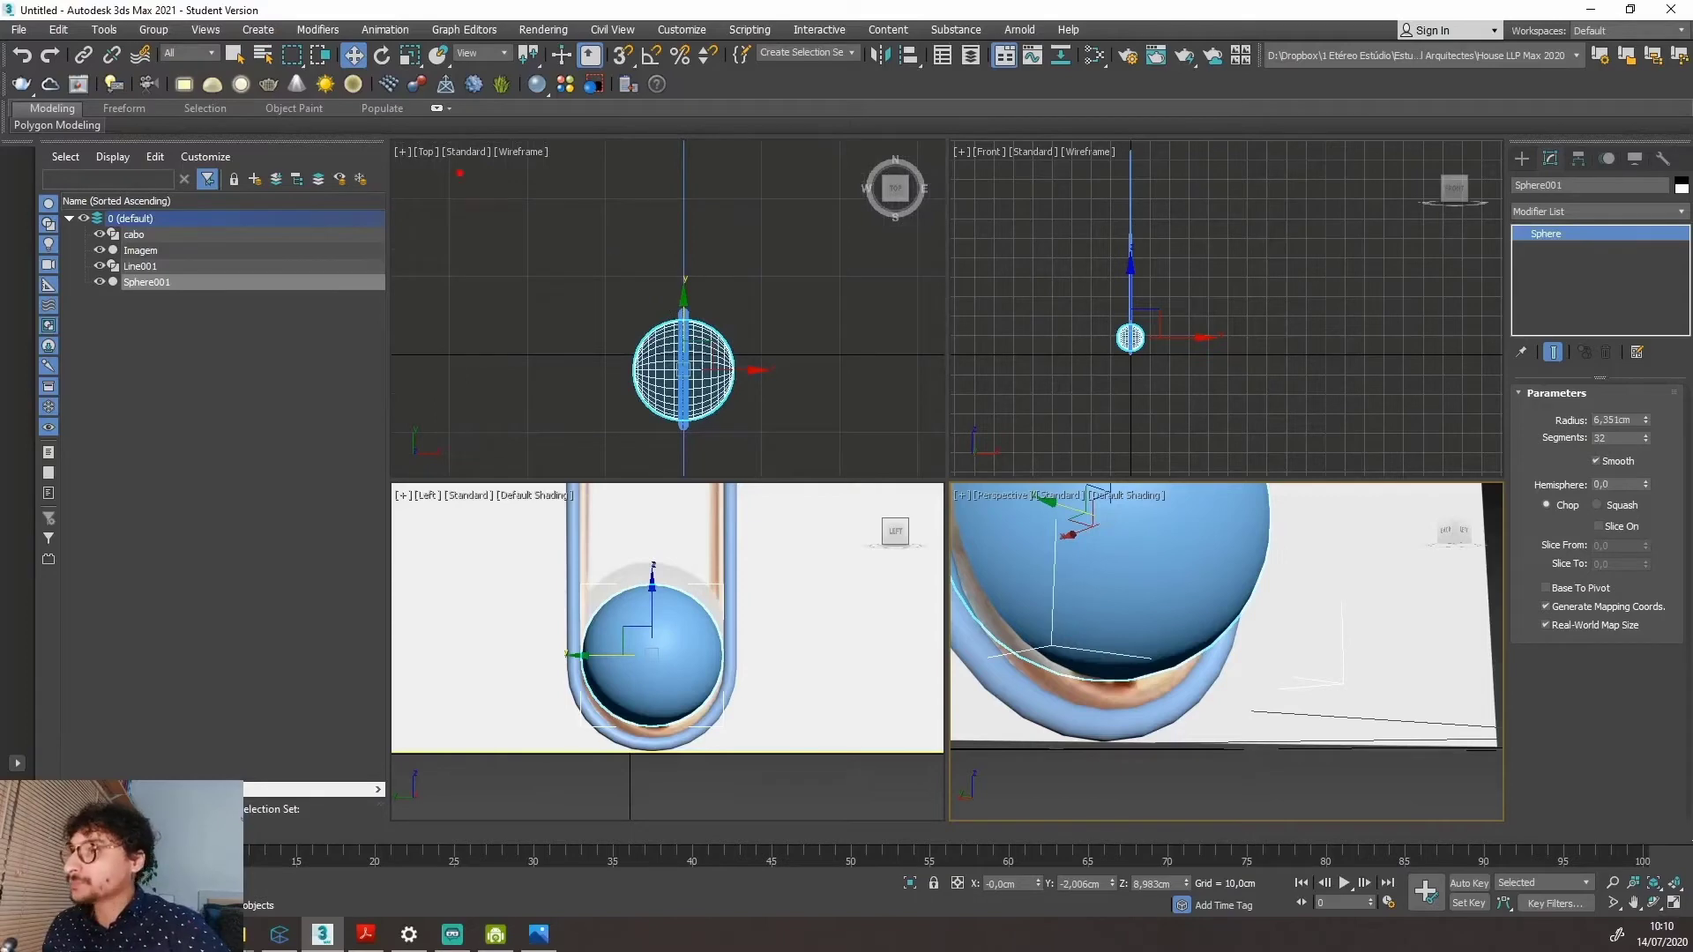
drag(398, 133, 464, 187)
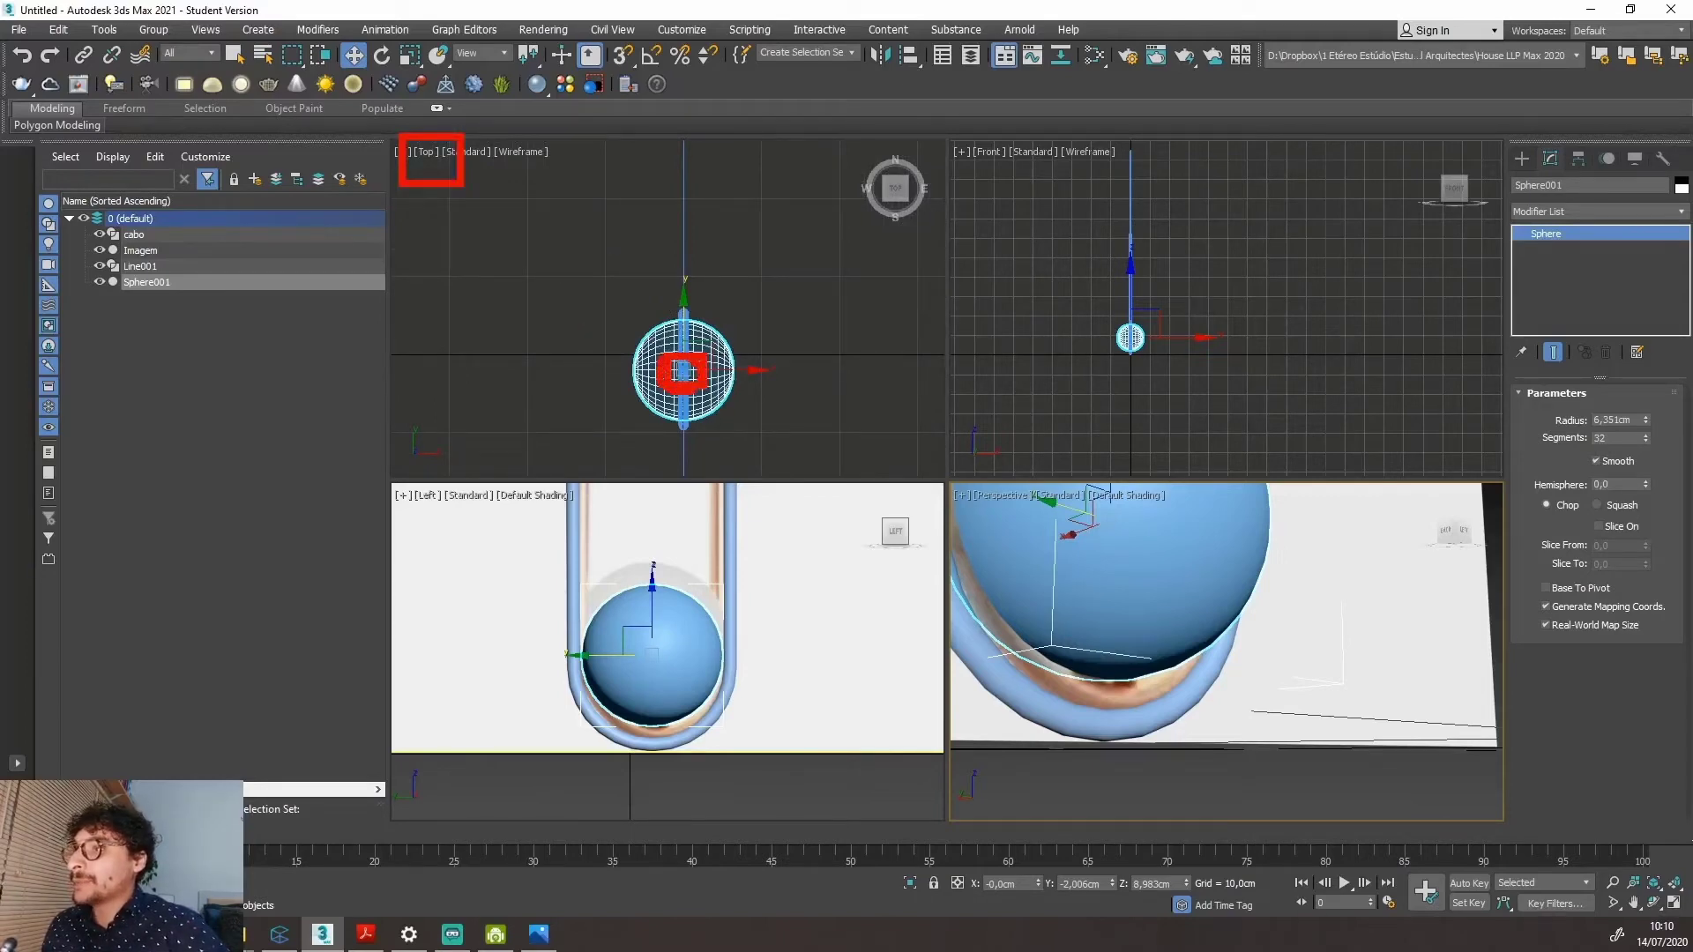
key(Escape)
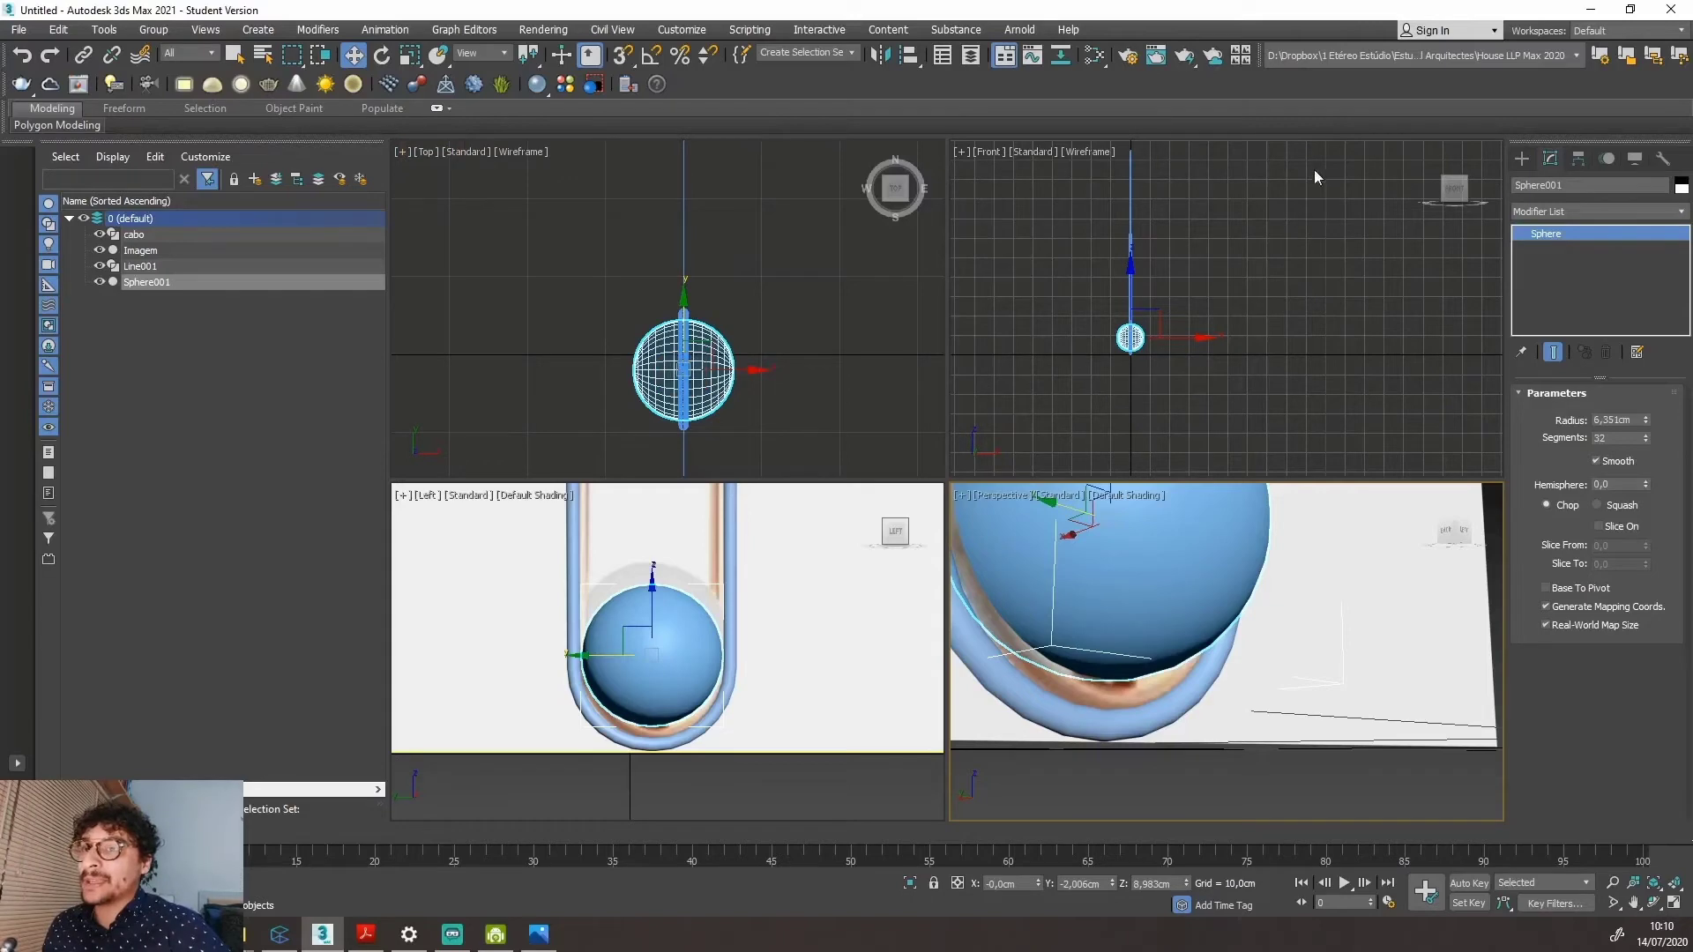
Create a standard box of about 3,1 x 2,5 x 0,5 cm in the top view, centred over the ring's tube.
click(1523, 159)
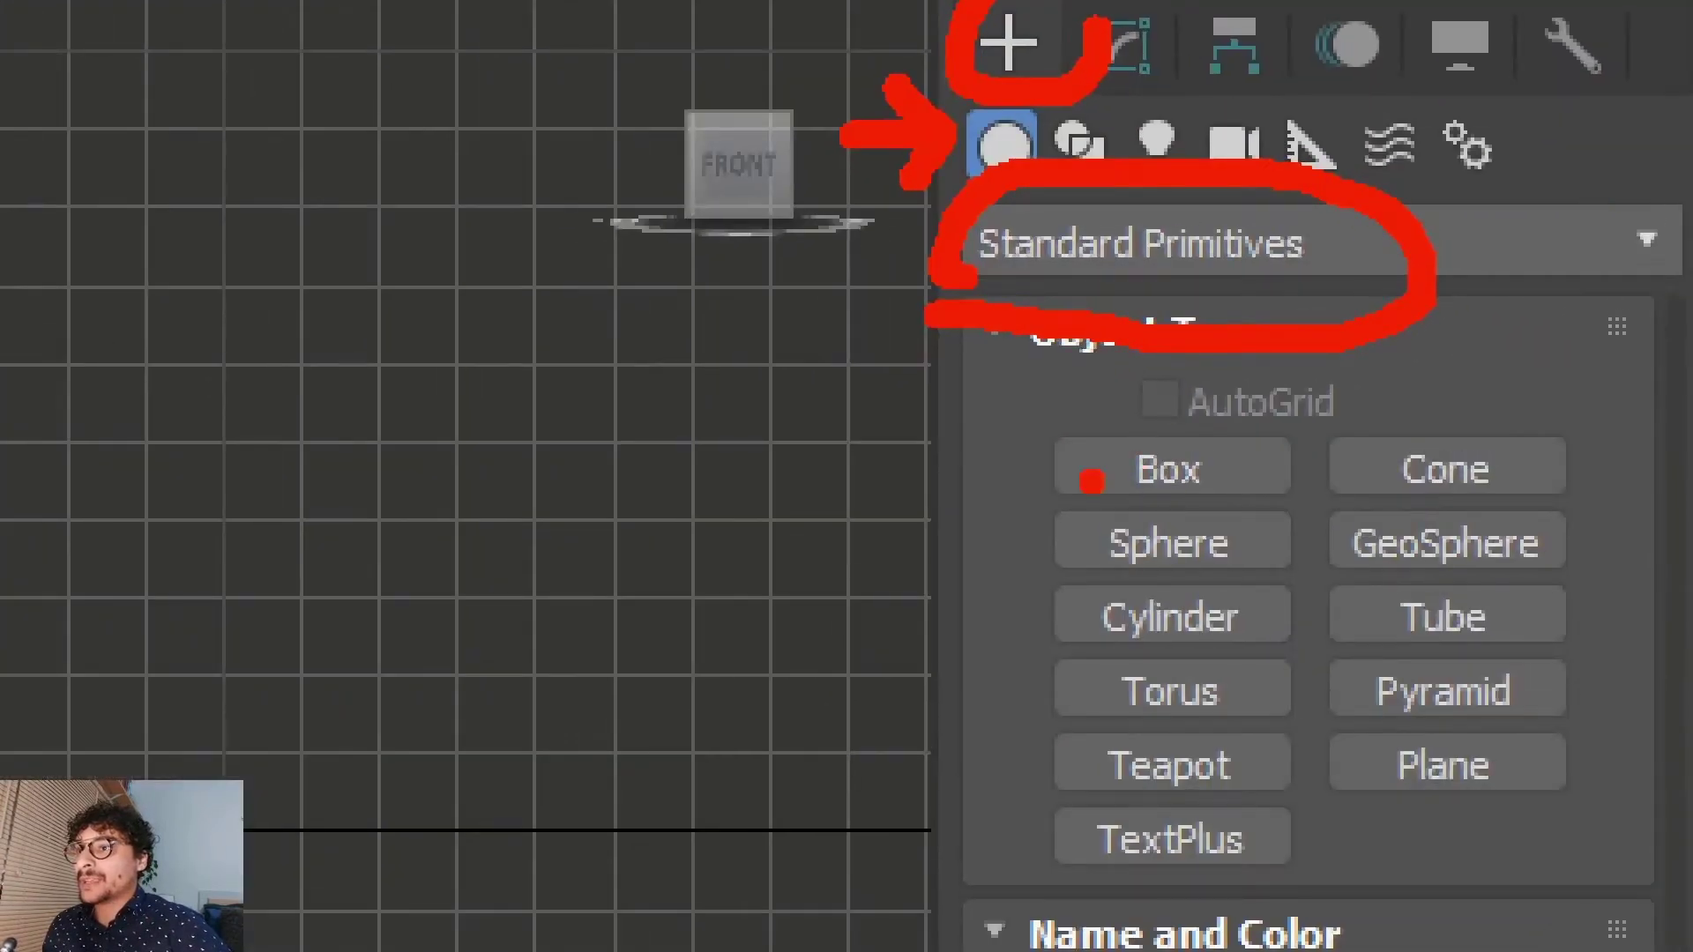
drag(992, 399, 1305, 520)
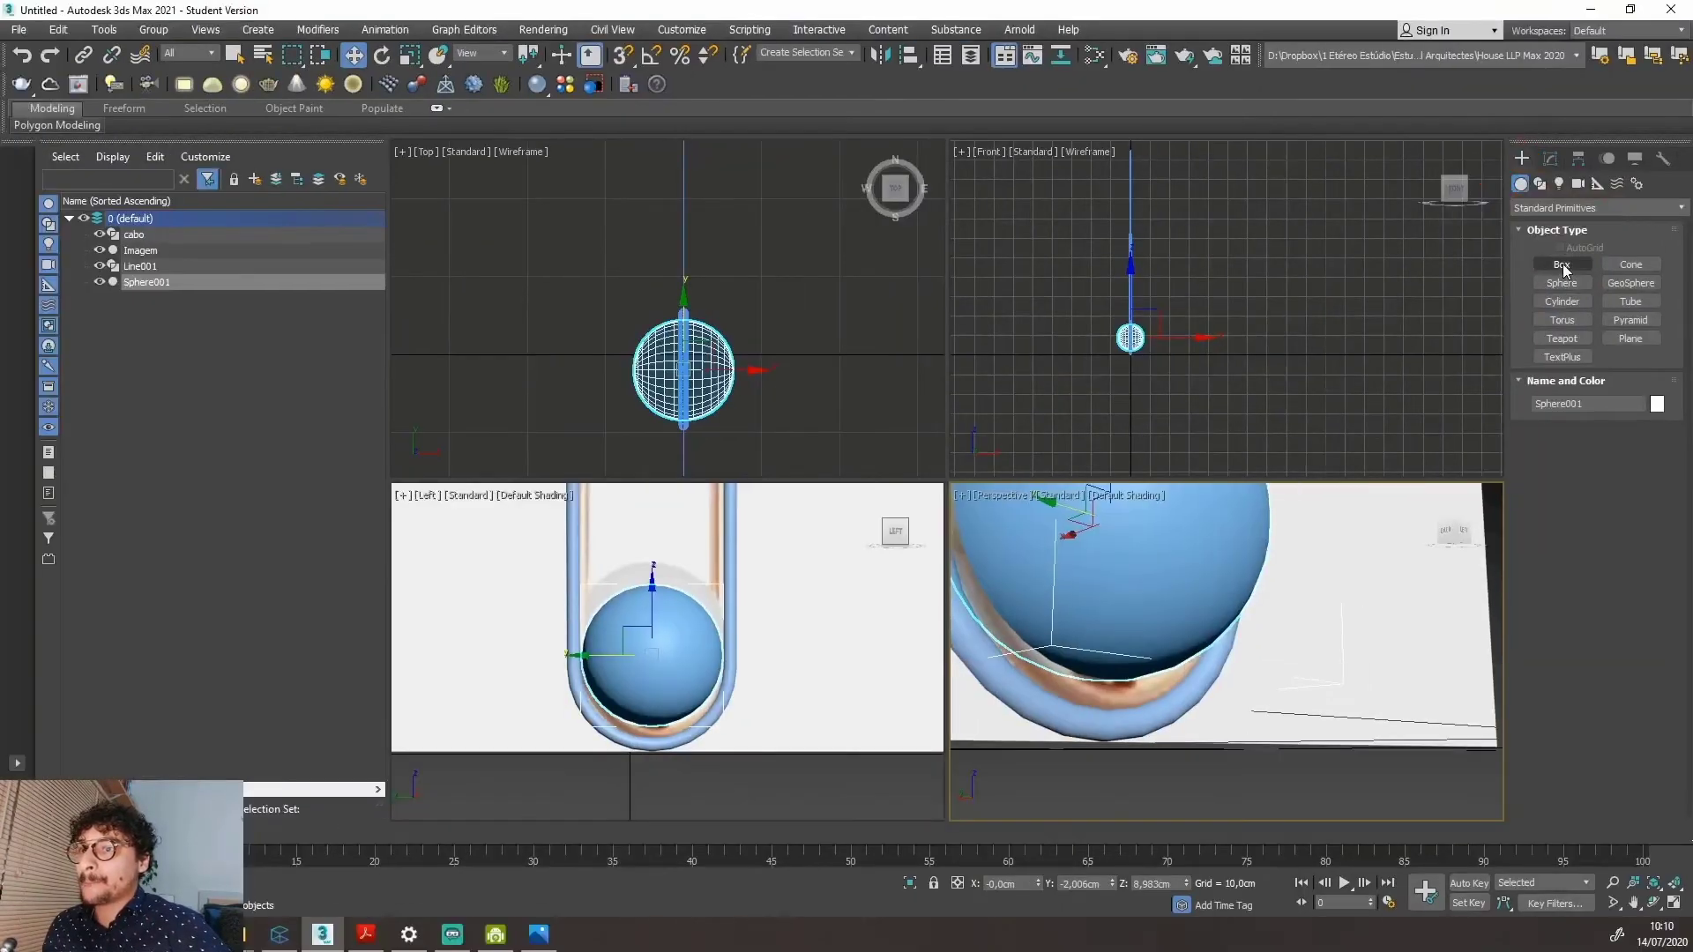
click(1562, 264)
scroll(679, 331, up, 8)
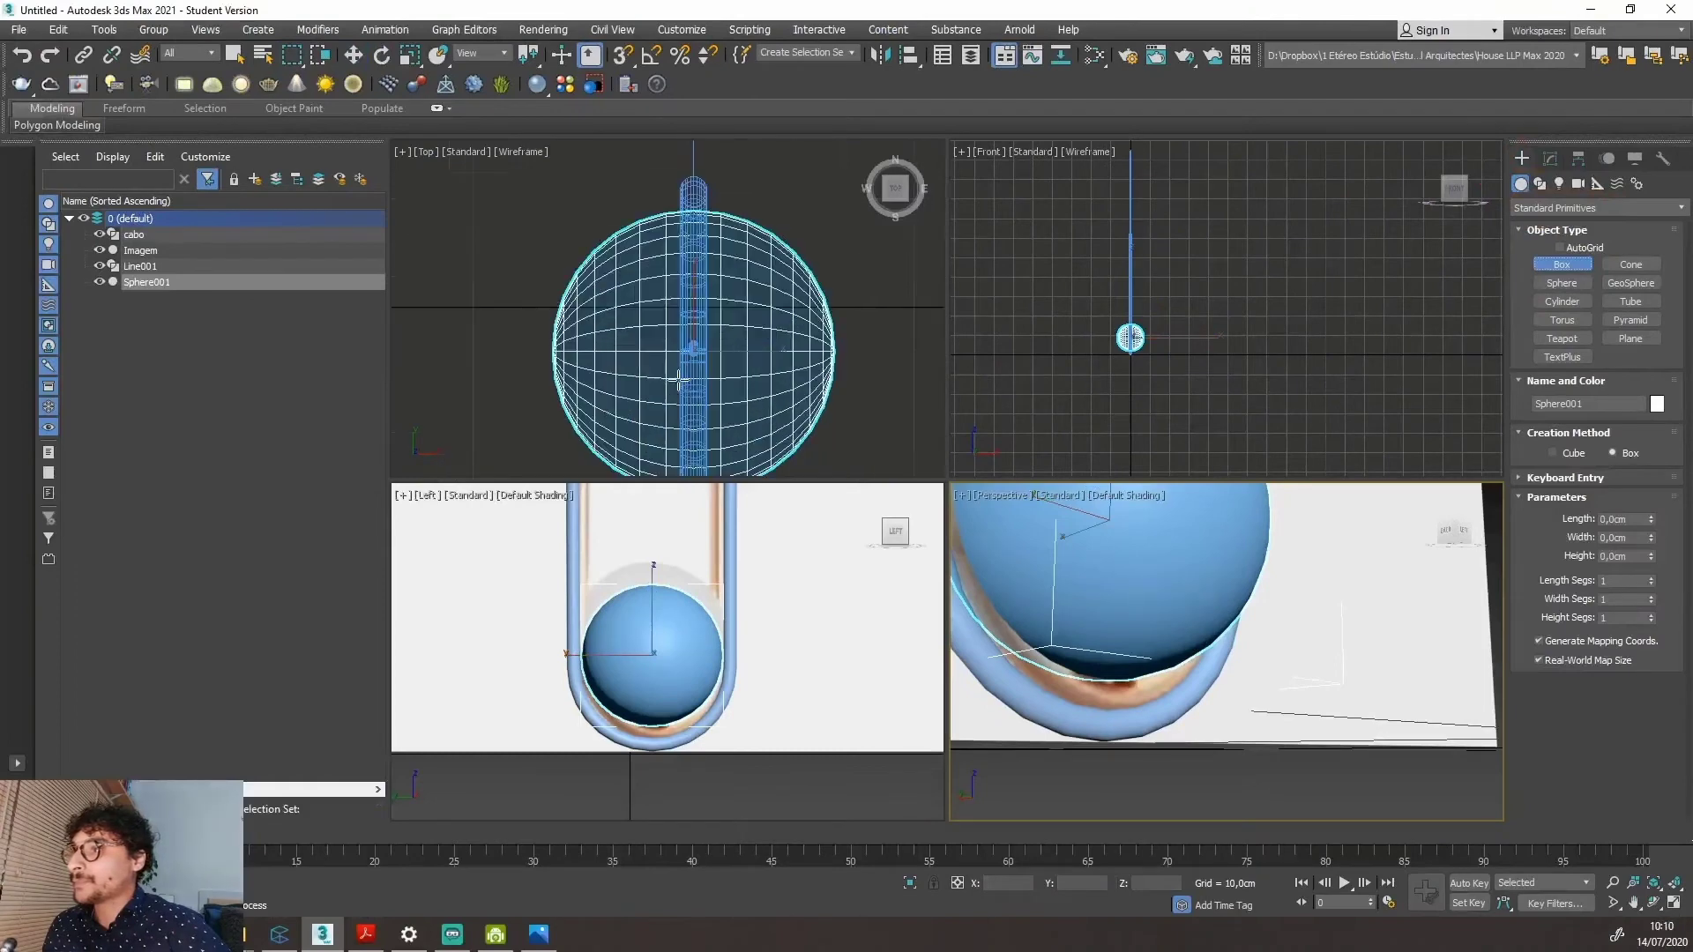
scroll(679, 332, up, 3)
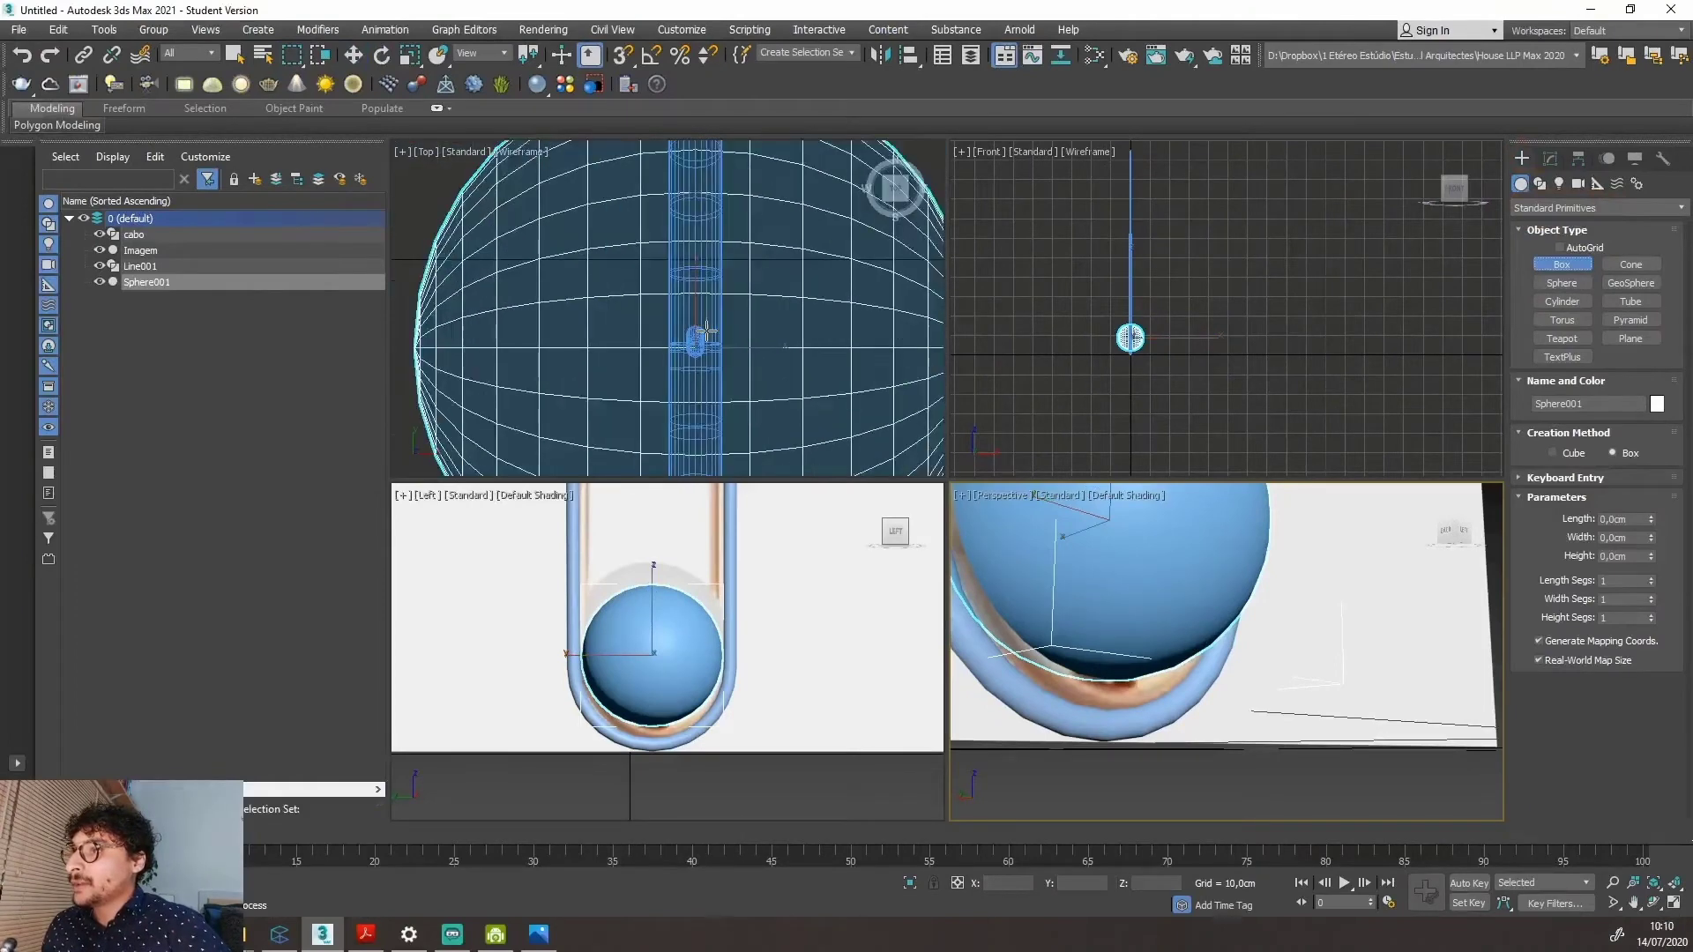
key(z)
scroll(670, 290, up, 4)
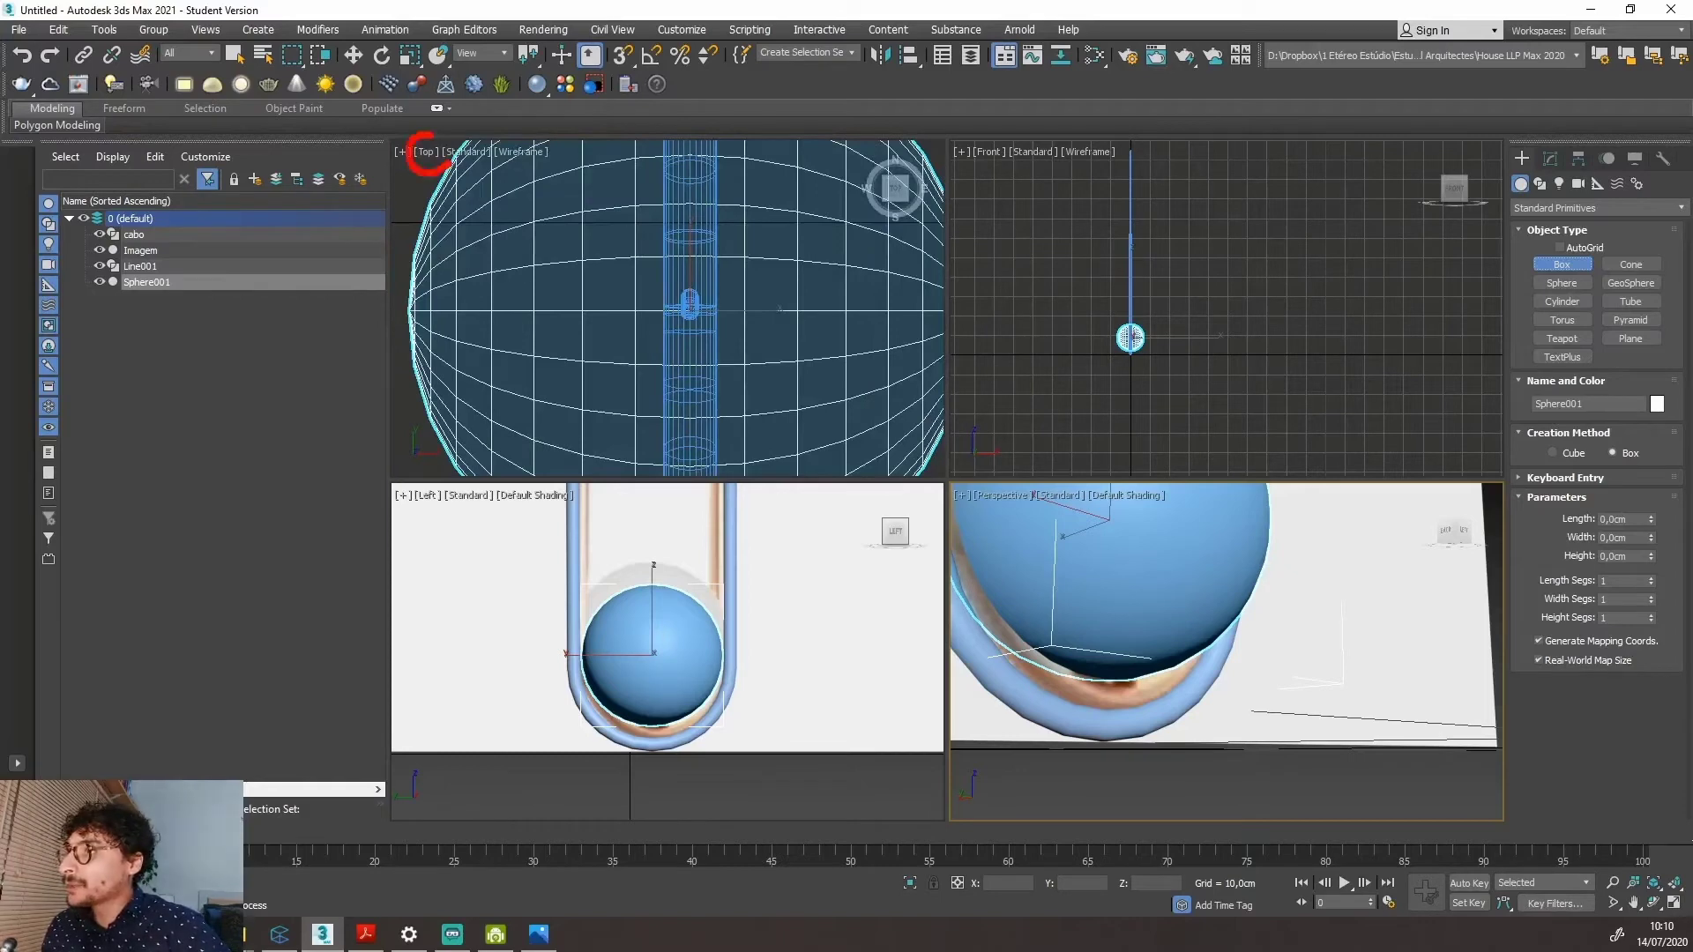
drag(637, 245, 745, 392)
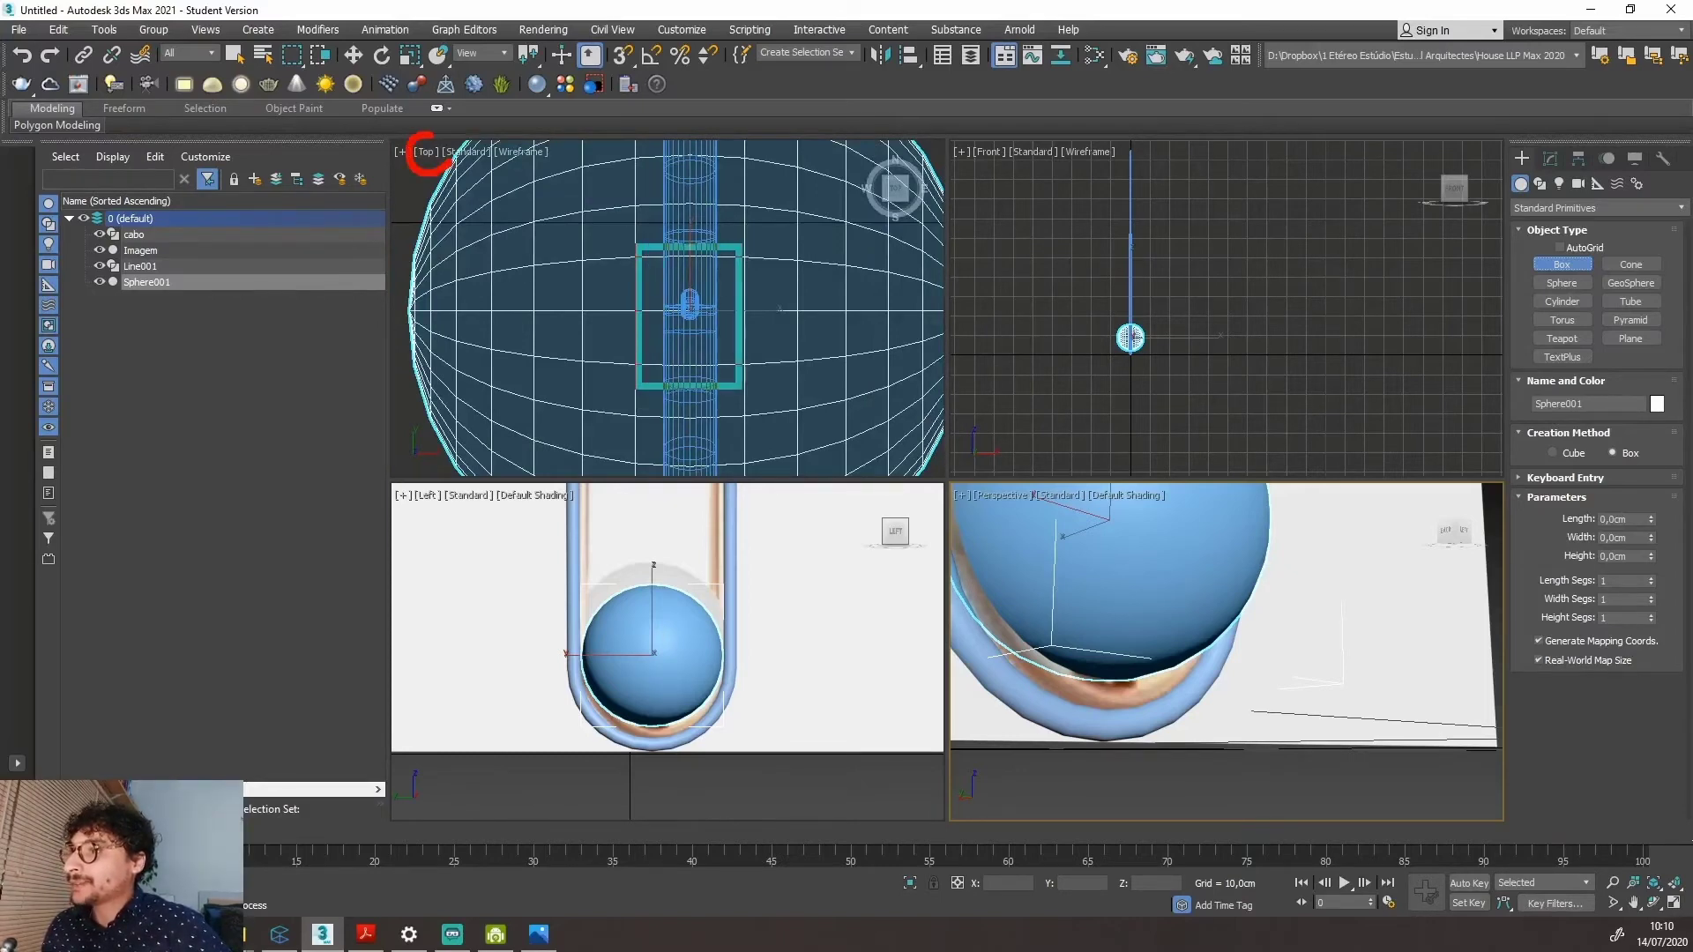
right_click(615, 241)
drag(633, 244, 747, 381)
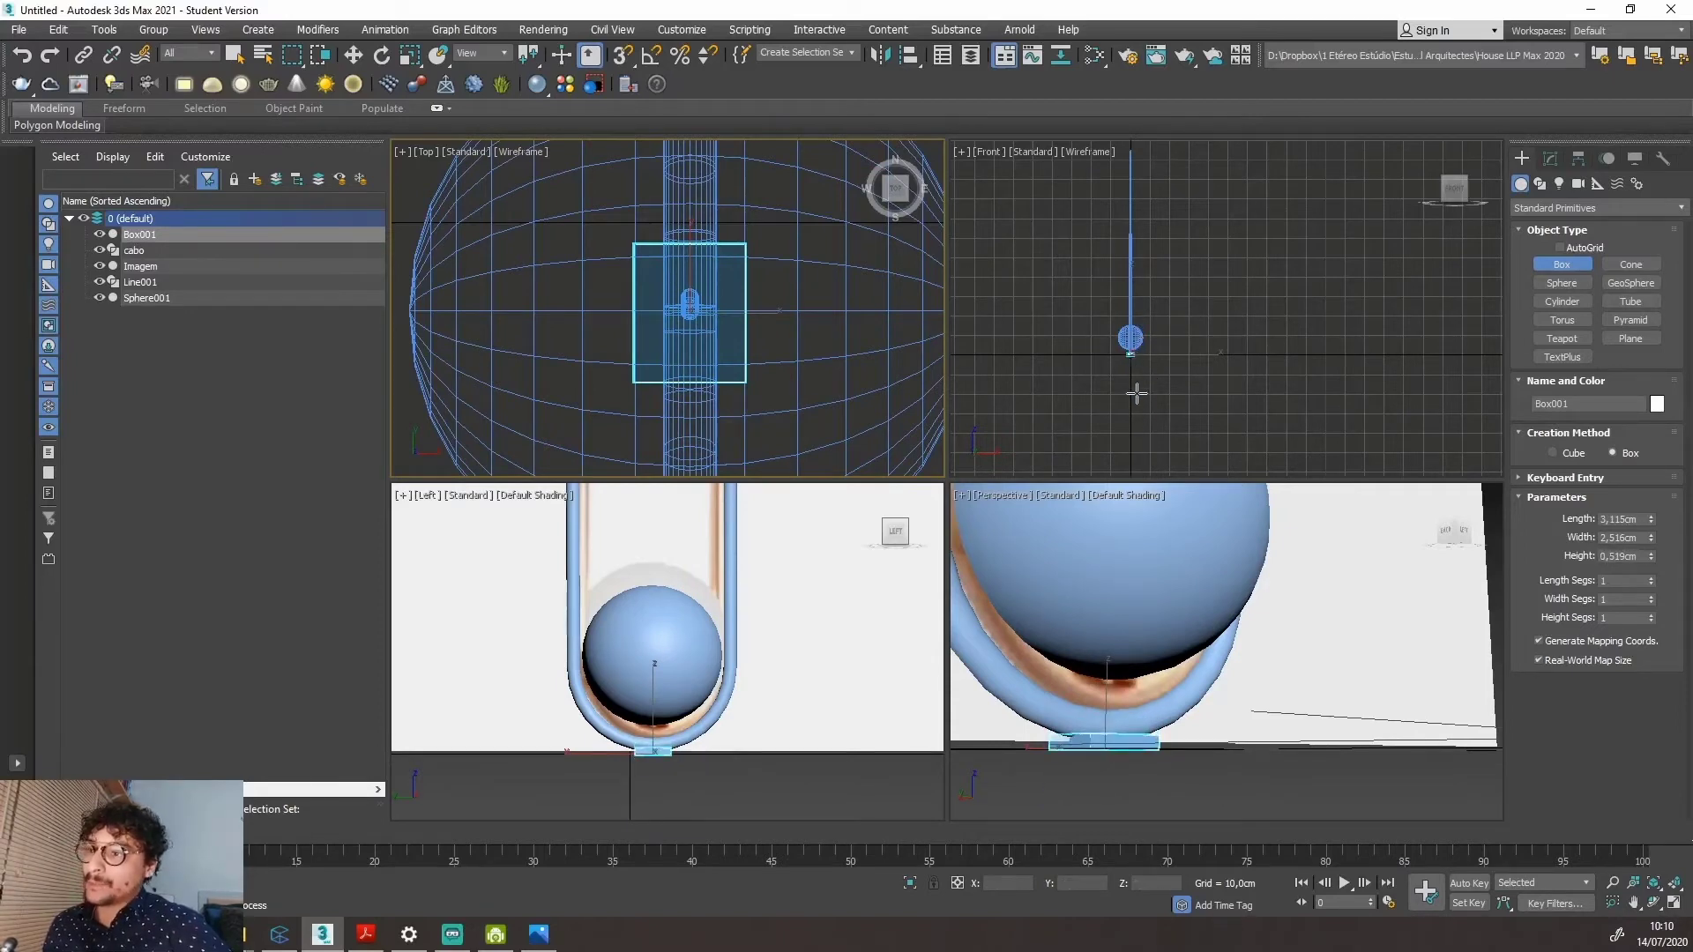
drag(1065, 766, 1107, 707)
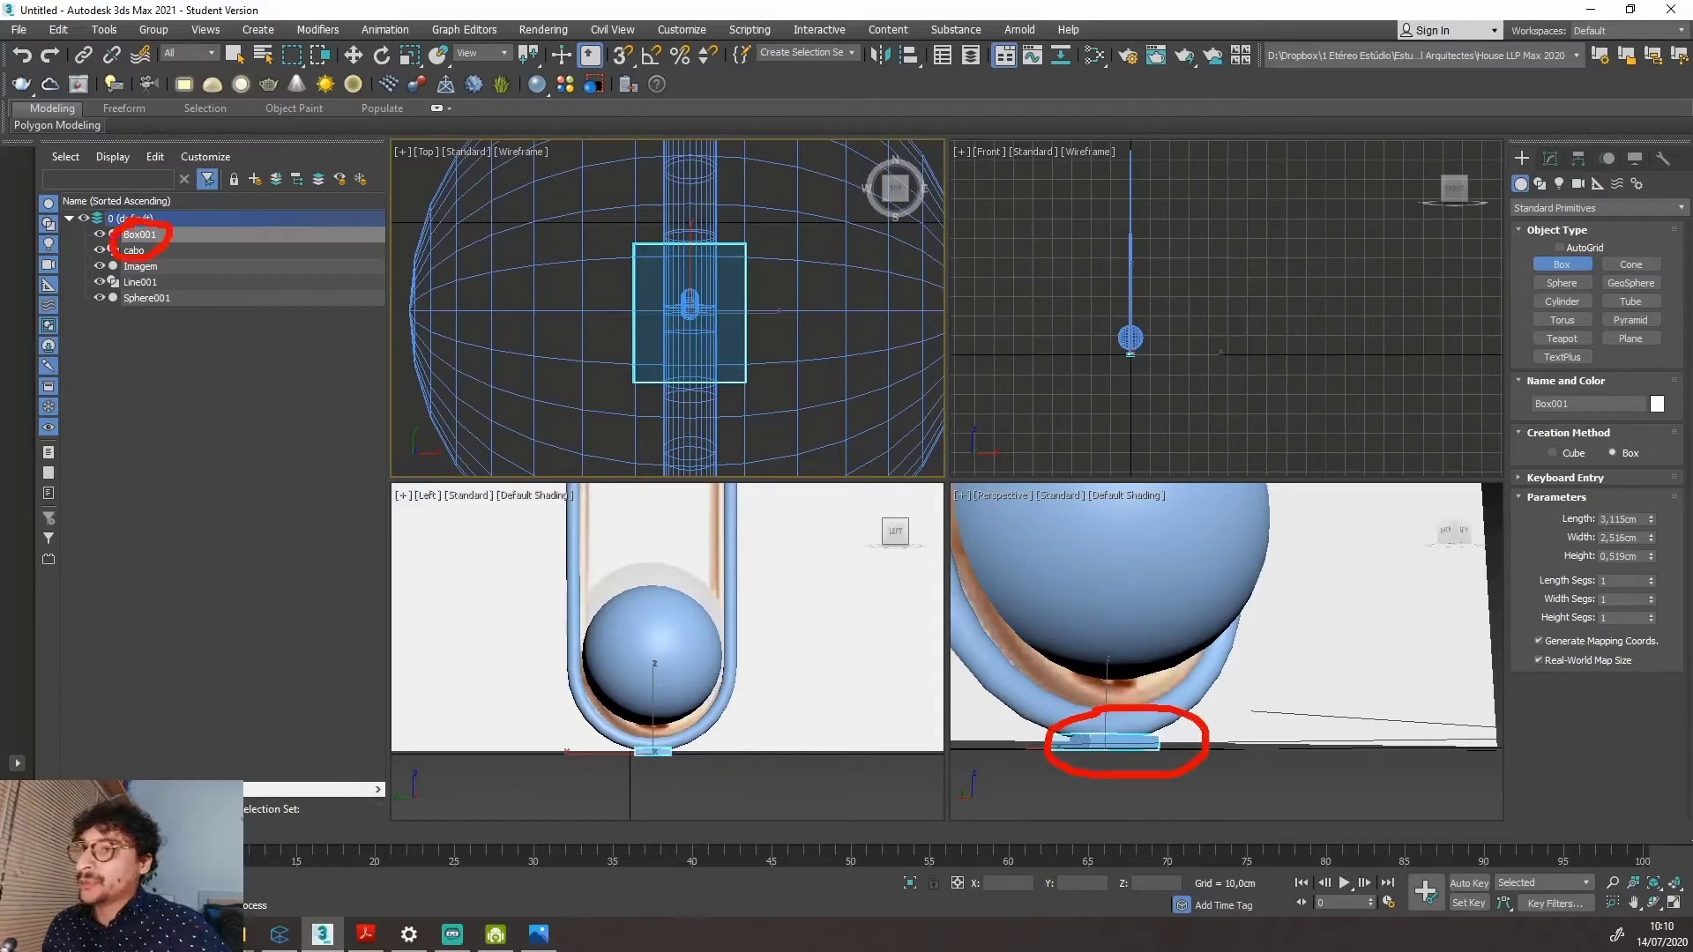
key(Escape)
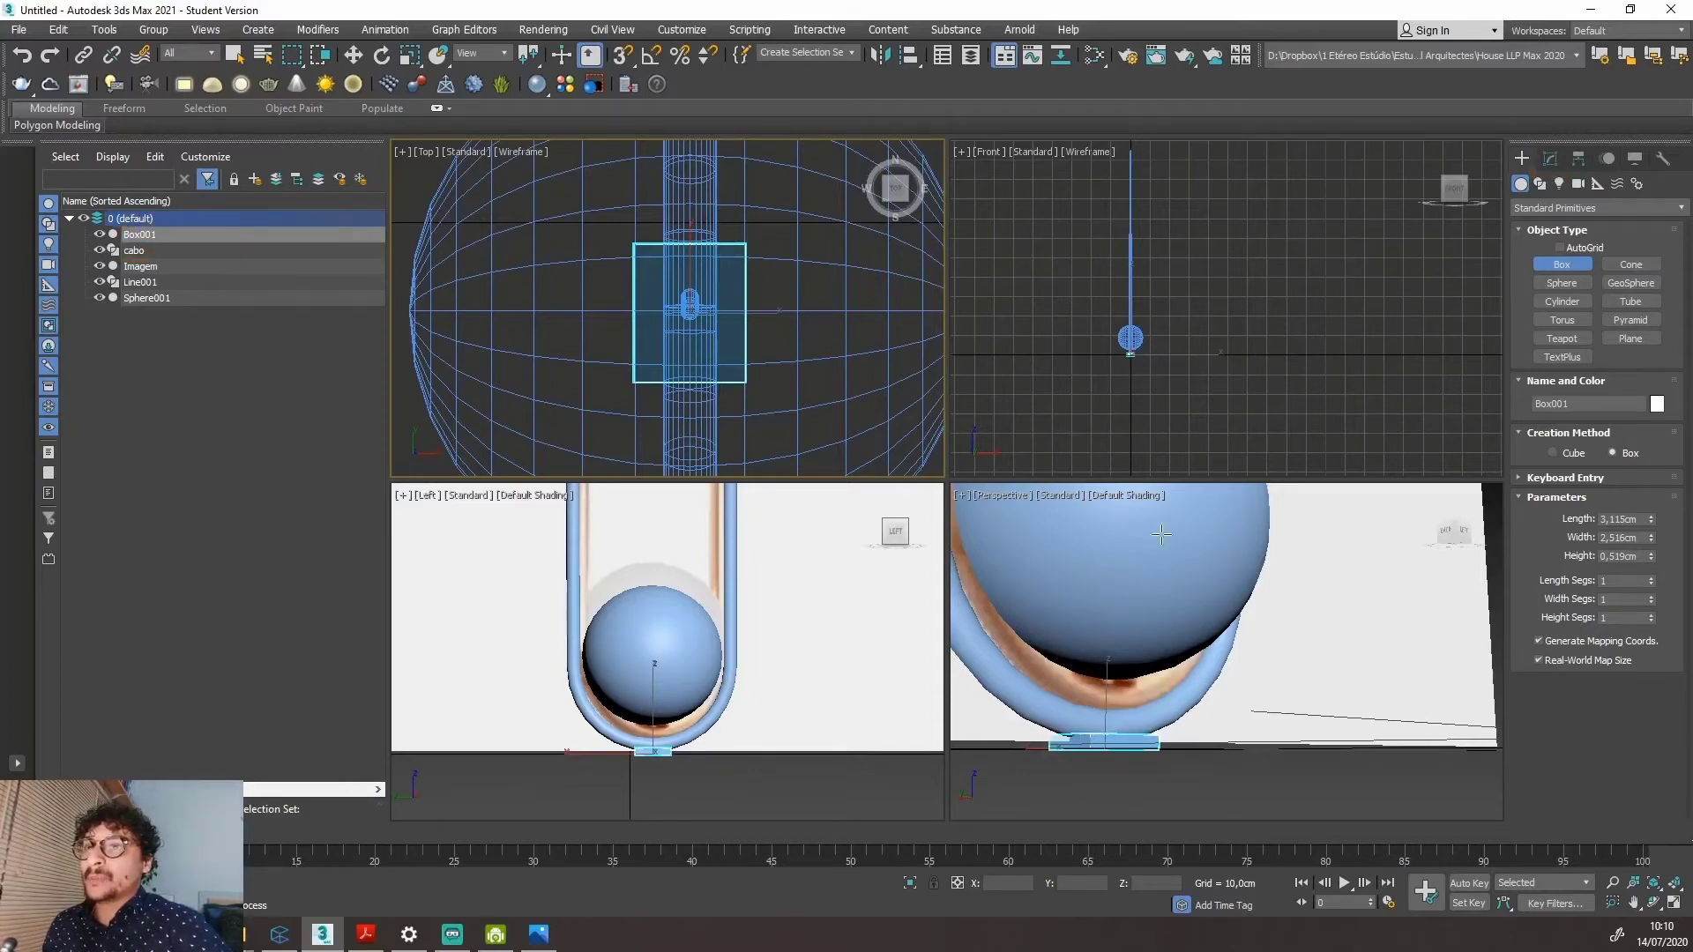
Rename the new box as "Fixação esfera".
click(1549, 160)
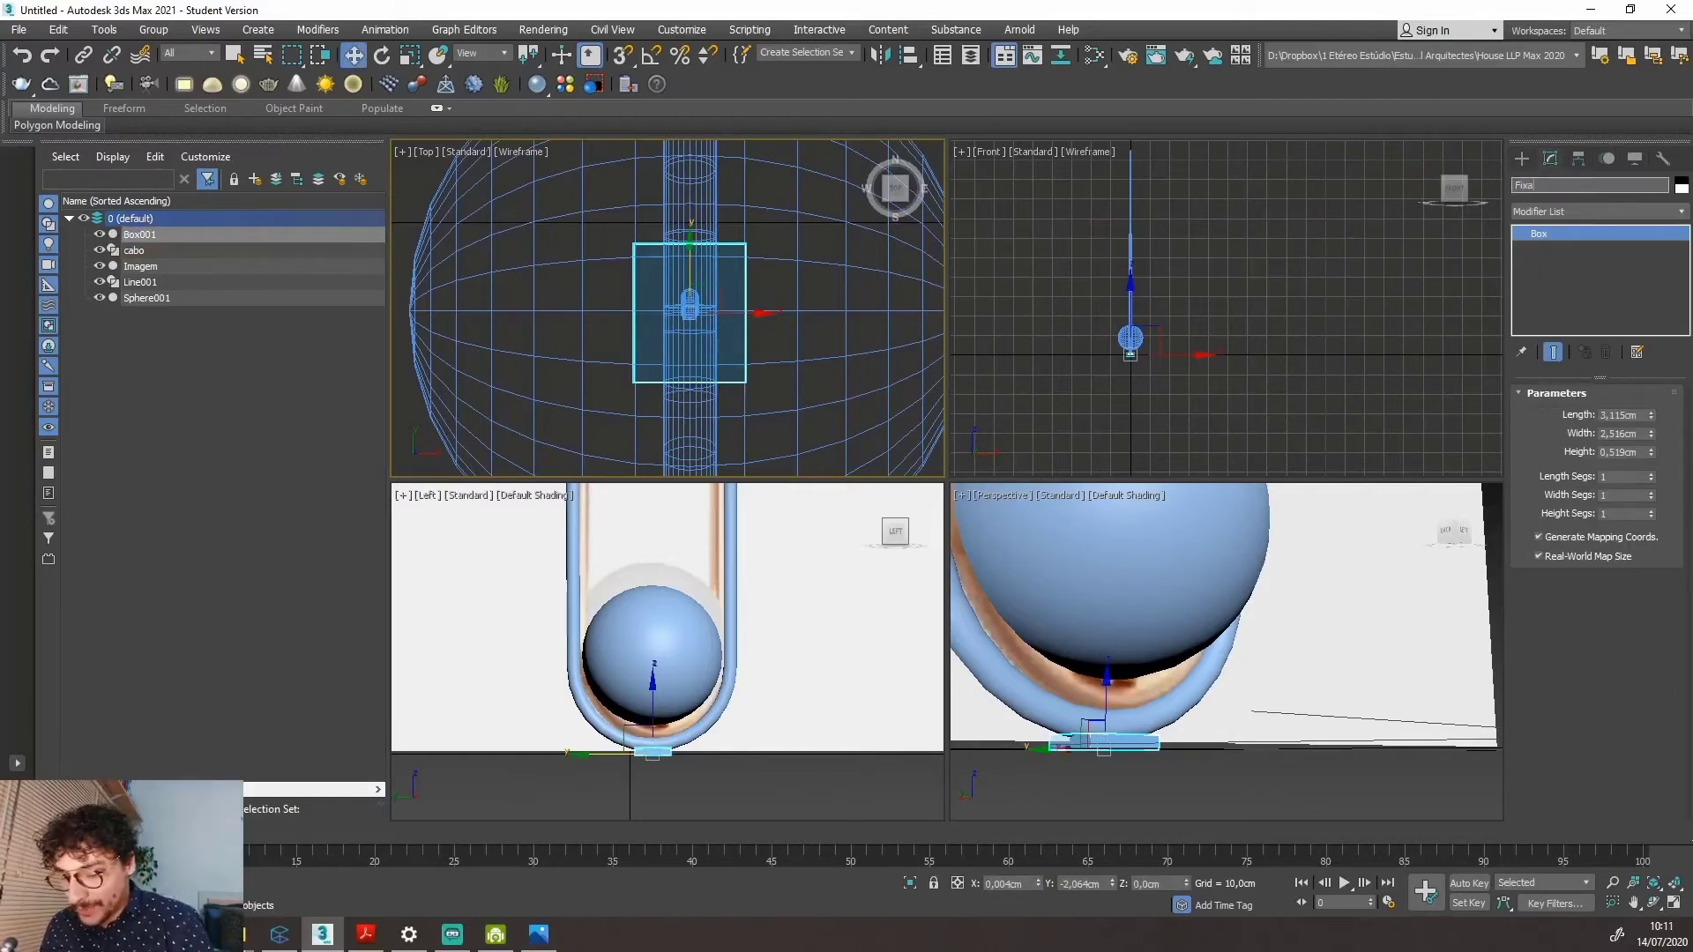
text(esfera)
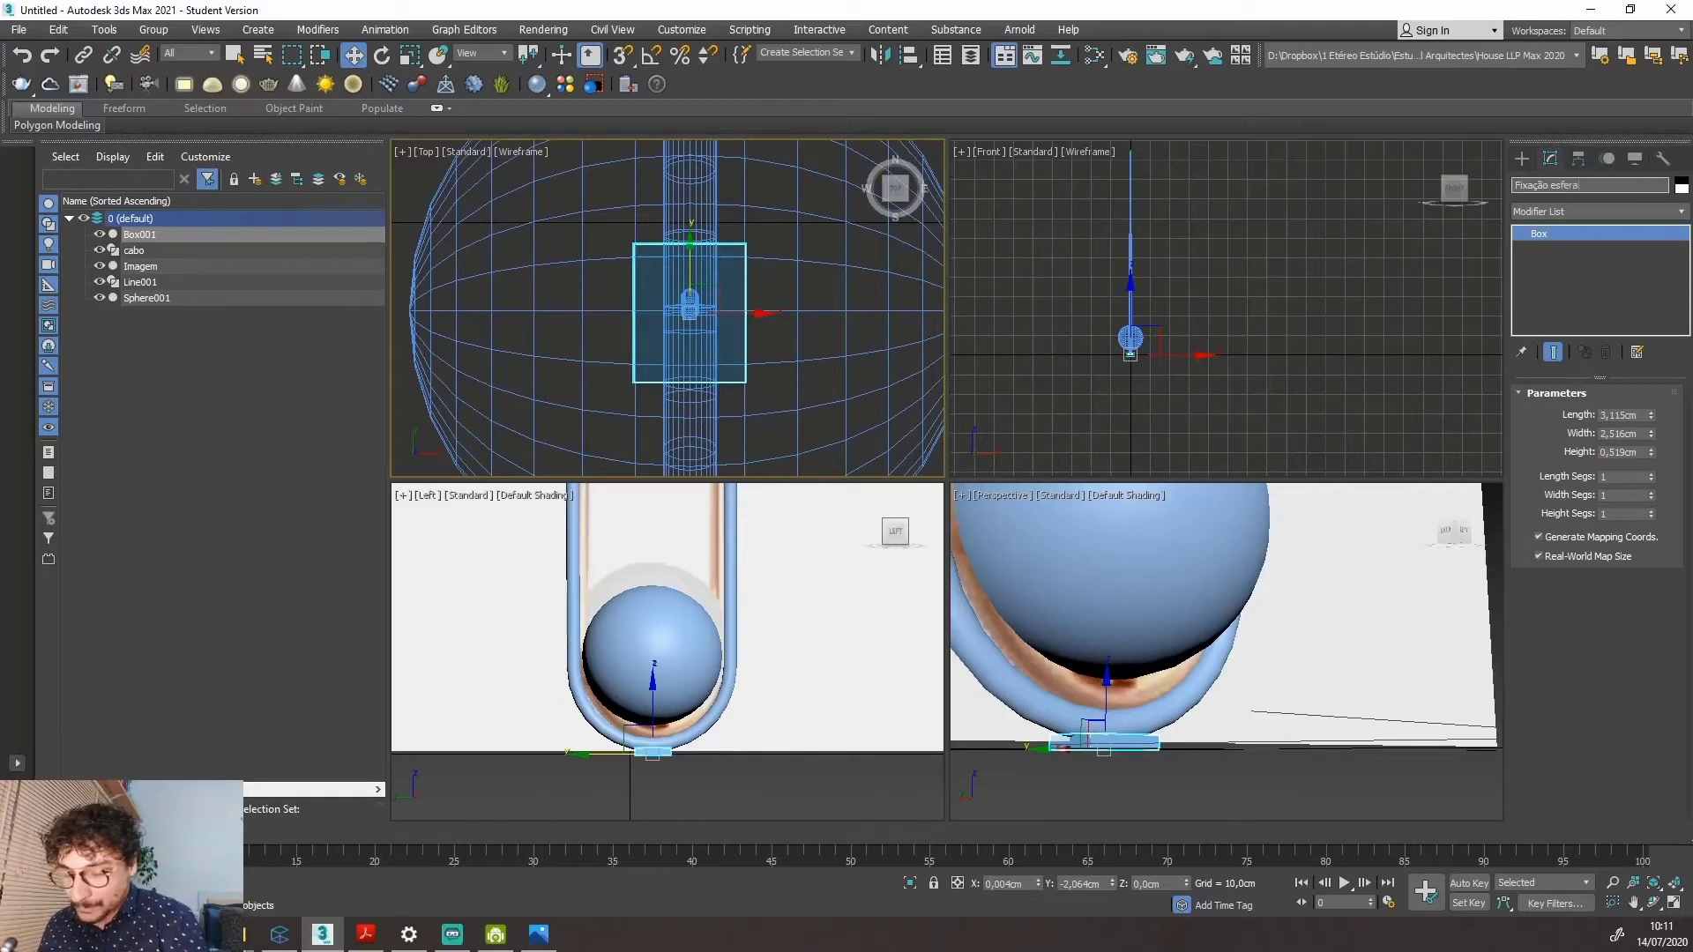
key(Return)
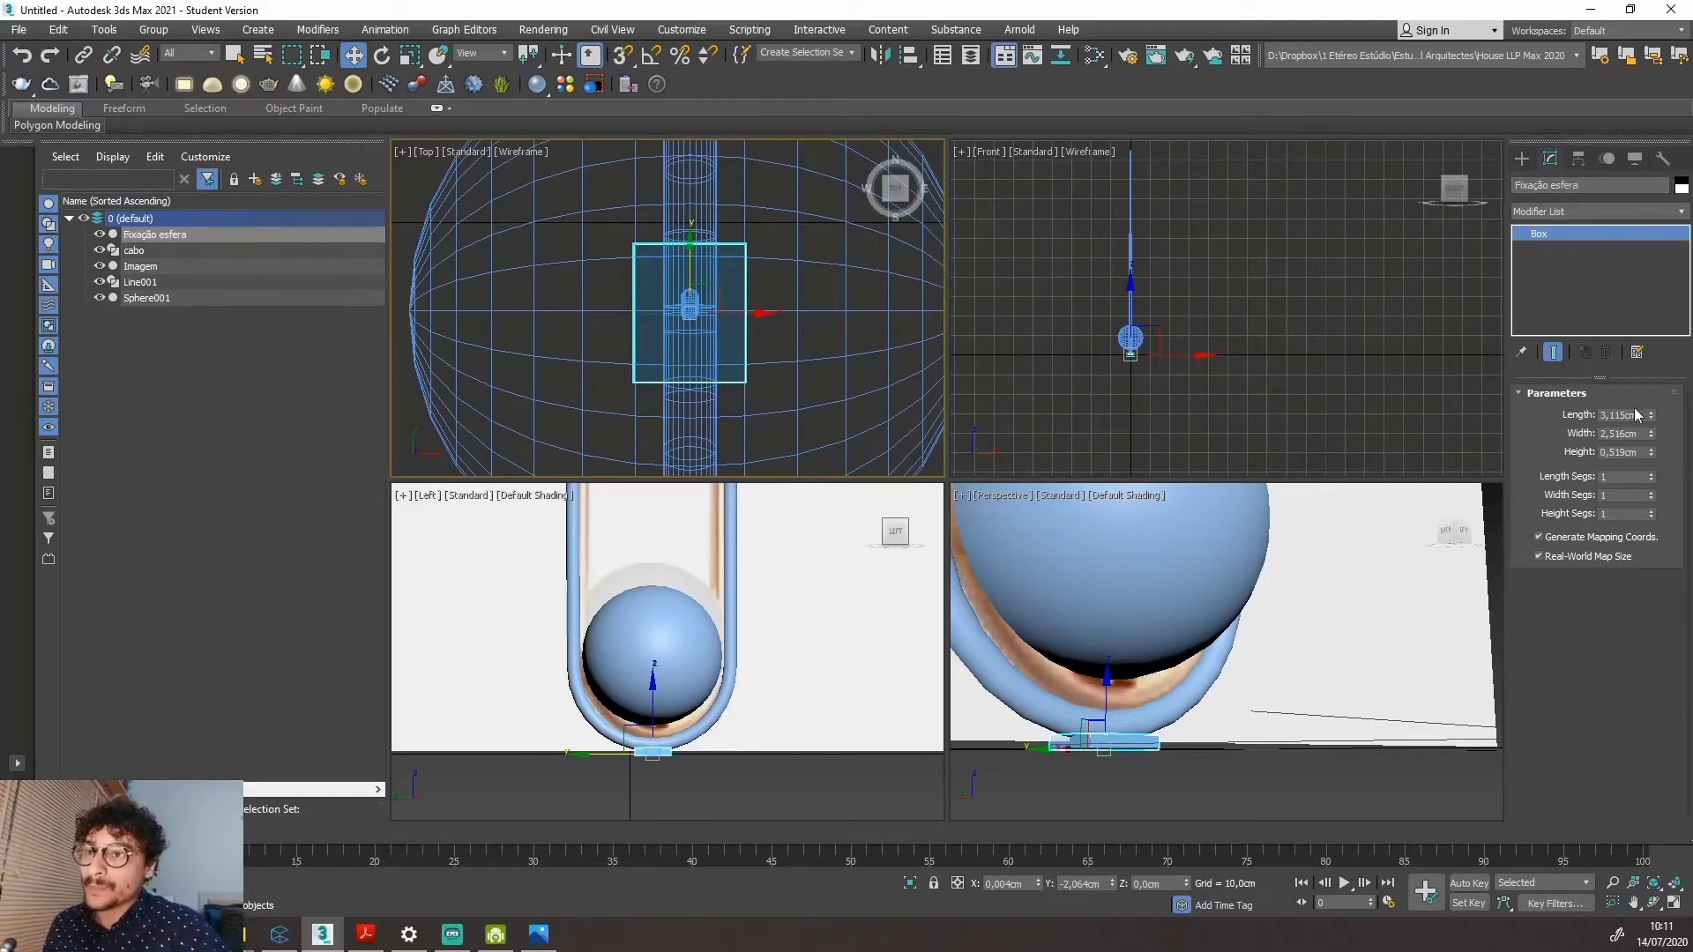
Set the fixing box's length to 4 cm, width to 2,5 cm and height to 0,5 cm.
mouse_move(1652, 421)
mouse_down()
mouse_move(1651, 371)
mouse_move(1650, 481)
mouse_move(1649, 307)
mouse_move(1657, 394)
mouse_up()
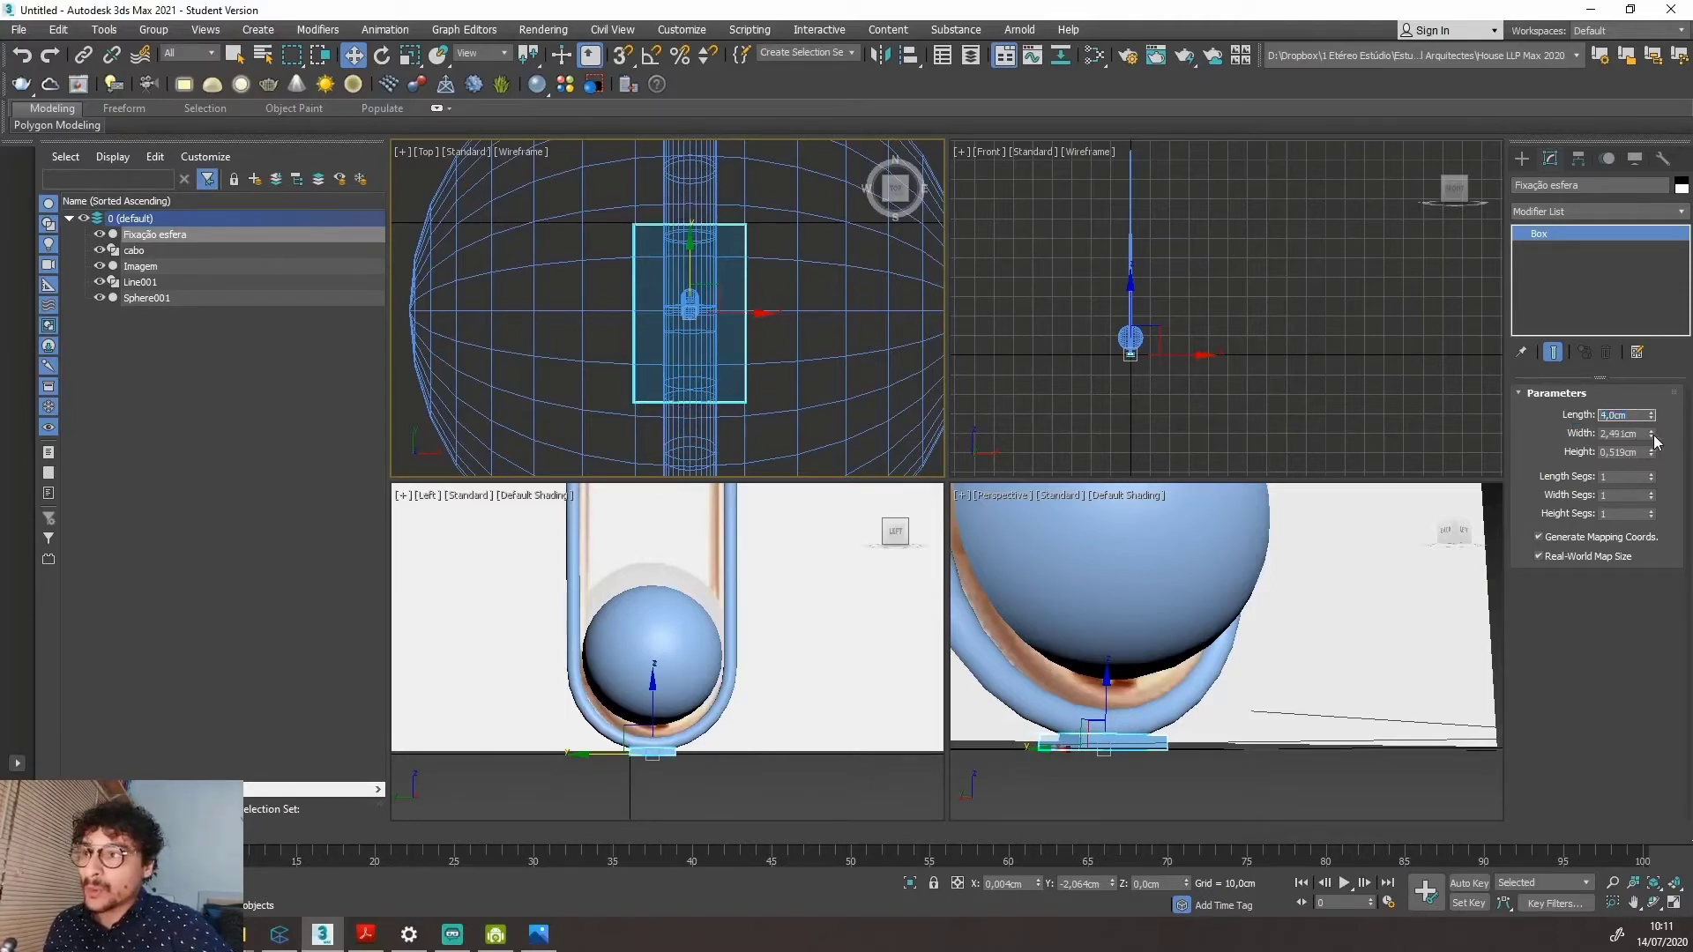
drag(1655, 442, 1661, 457)
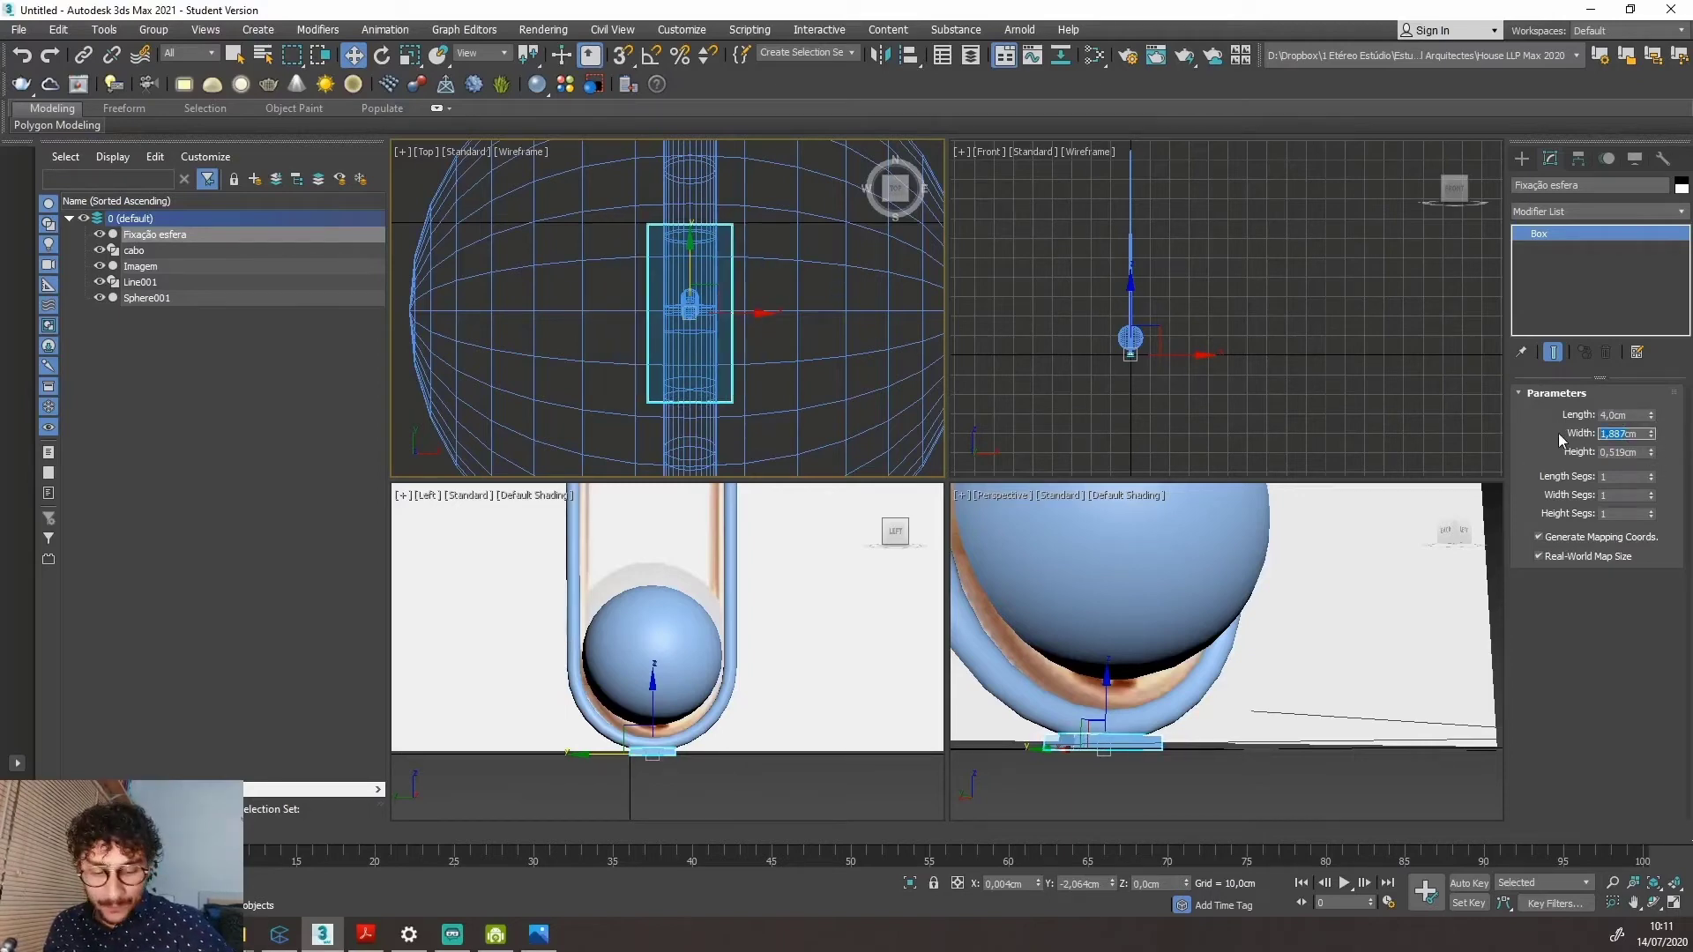
text(2,5)
key(Return)
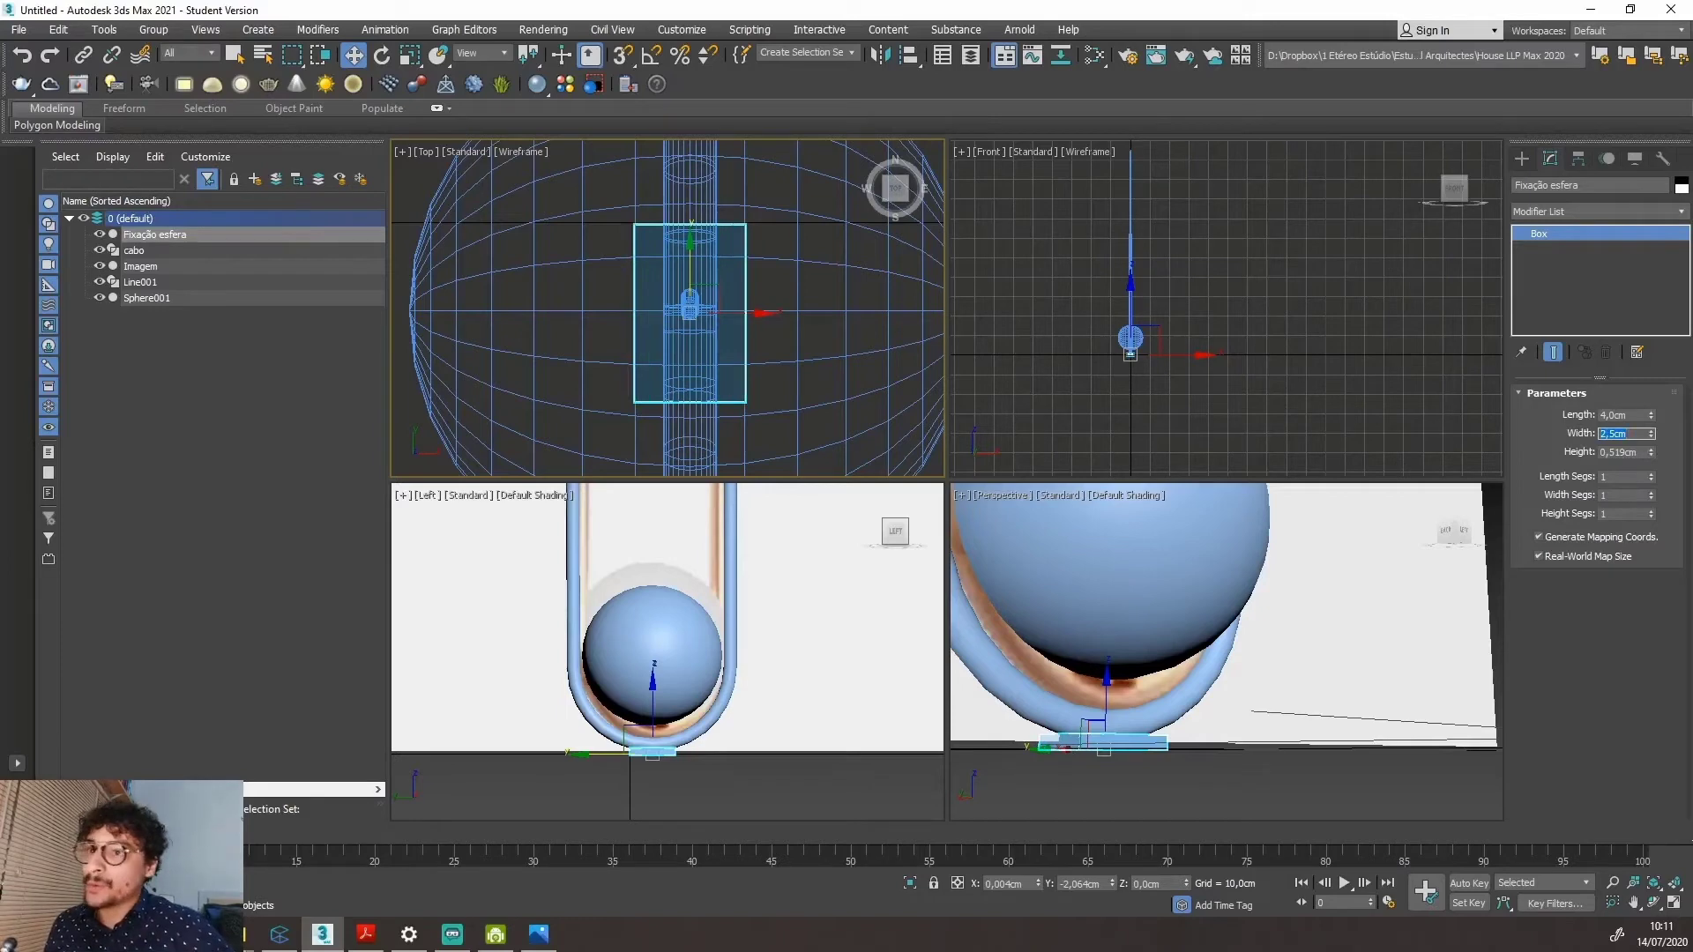
drag(1652, 453, 1657, 471)
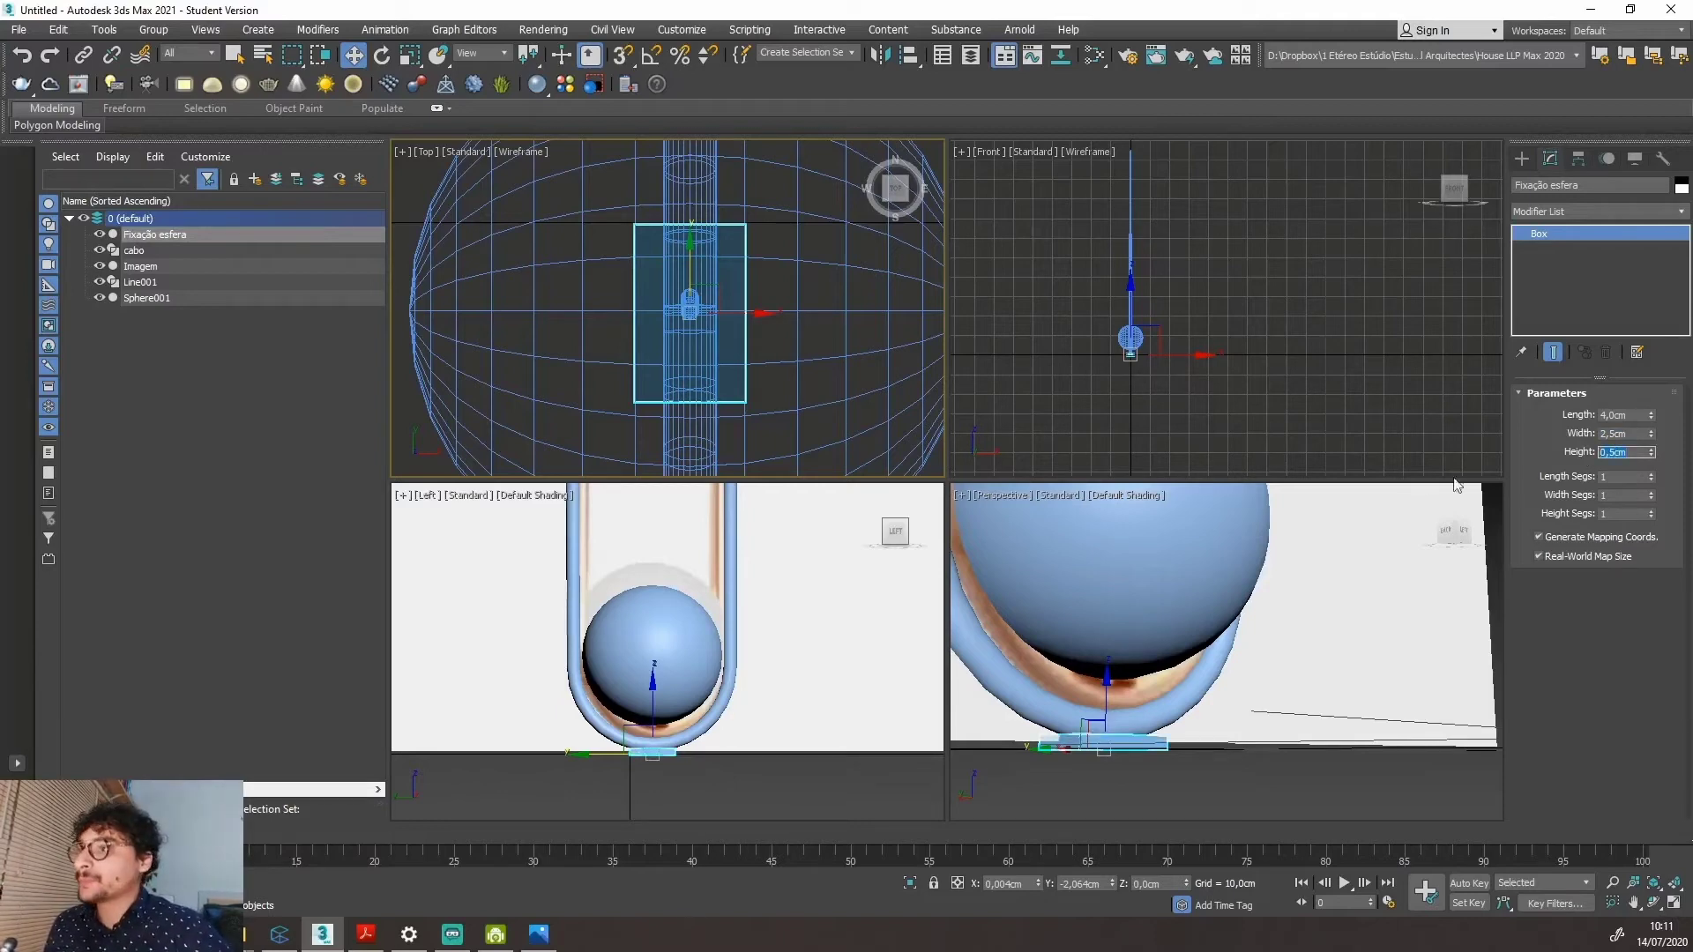
Raise the fixing box from the ground so it sits inside the lower curve of the ring.
scroll(1103, 751, up, 5)
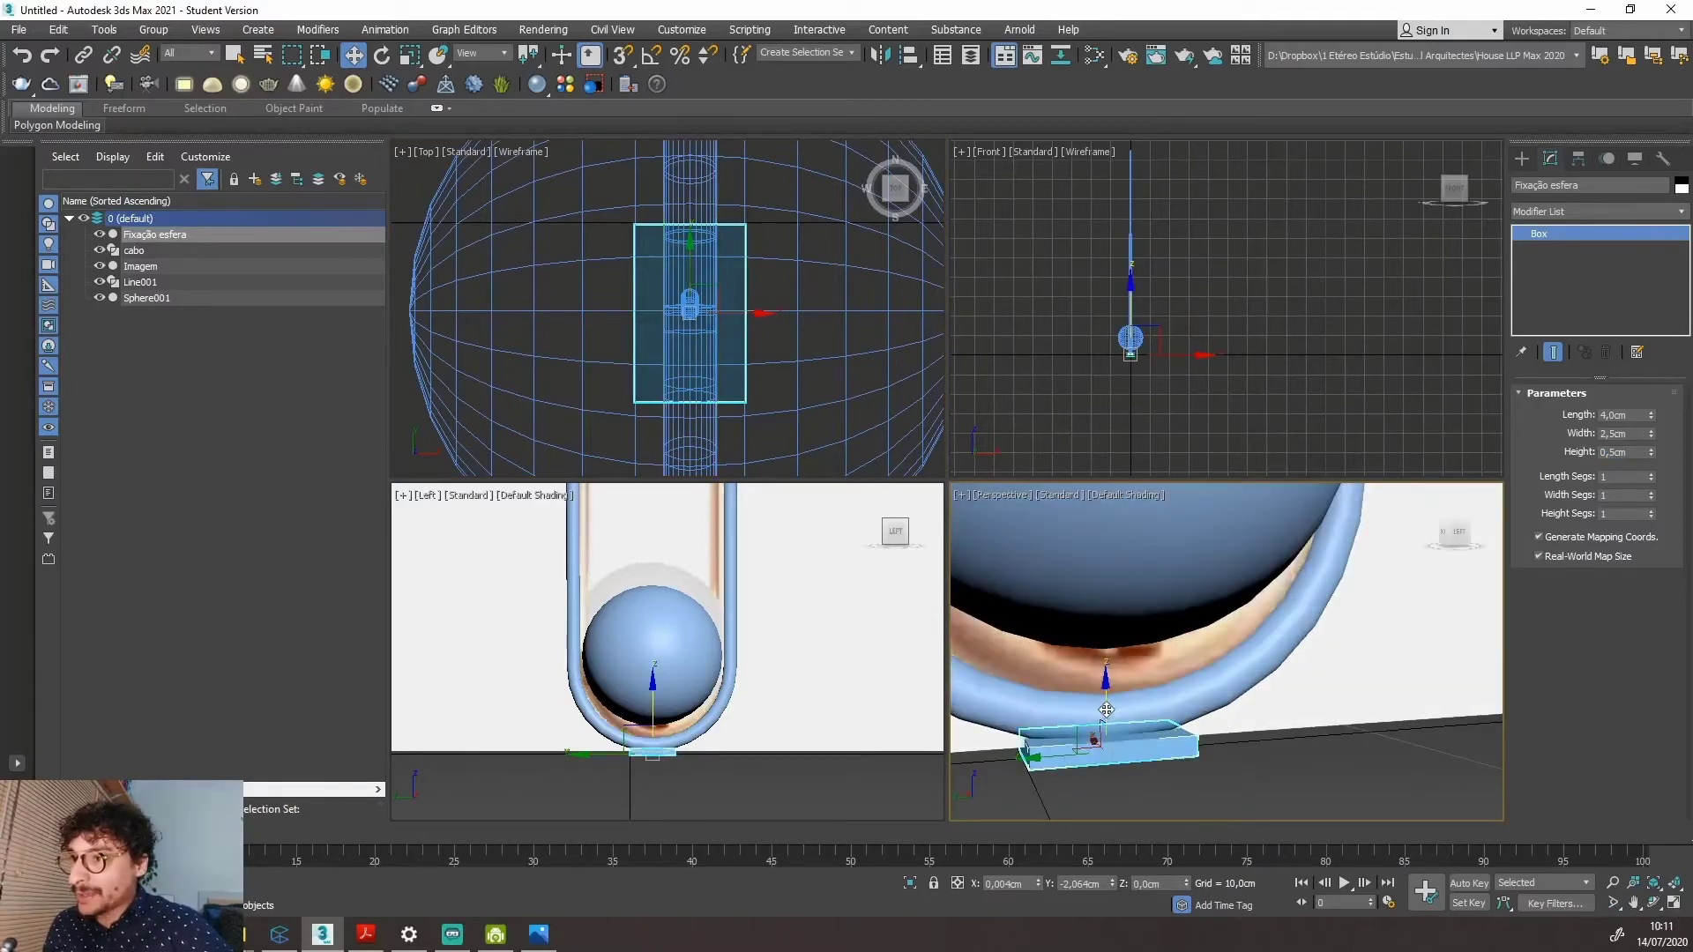
drag(1107, 712, 1105, 655)
alt+middle_drag(1121, 683, 1104, 648)
drag(1104, 648, 1129, 673)
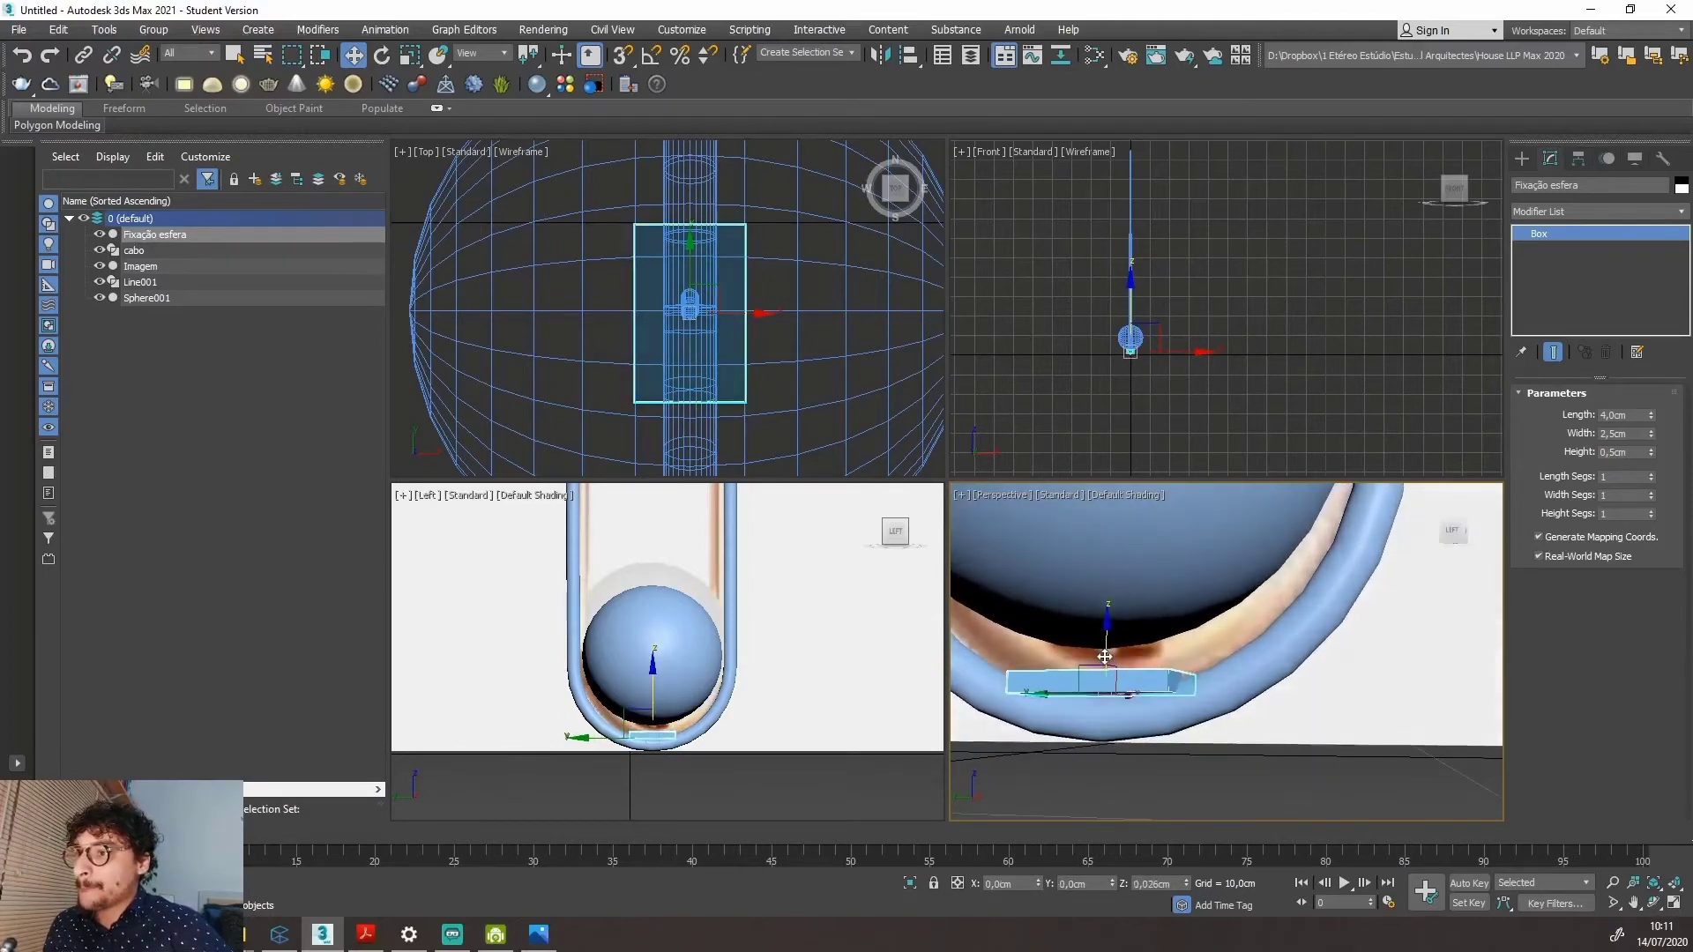
alt+middle_drag(1130, 673, 1110, 656)
drag(1110, 656, 1105, 642)
alt+middle_drag(1162, 688, 1210, 703)
scroll(1214, 701, down, 3)
scroll(1213, 701, up, 2)
Adjust the sphere's height to about Z 8,8 cm so it rests just above the fixing box.
click(1204, 671)
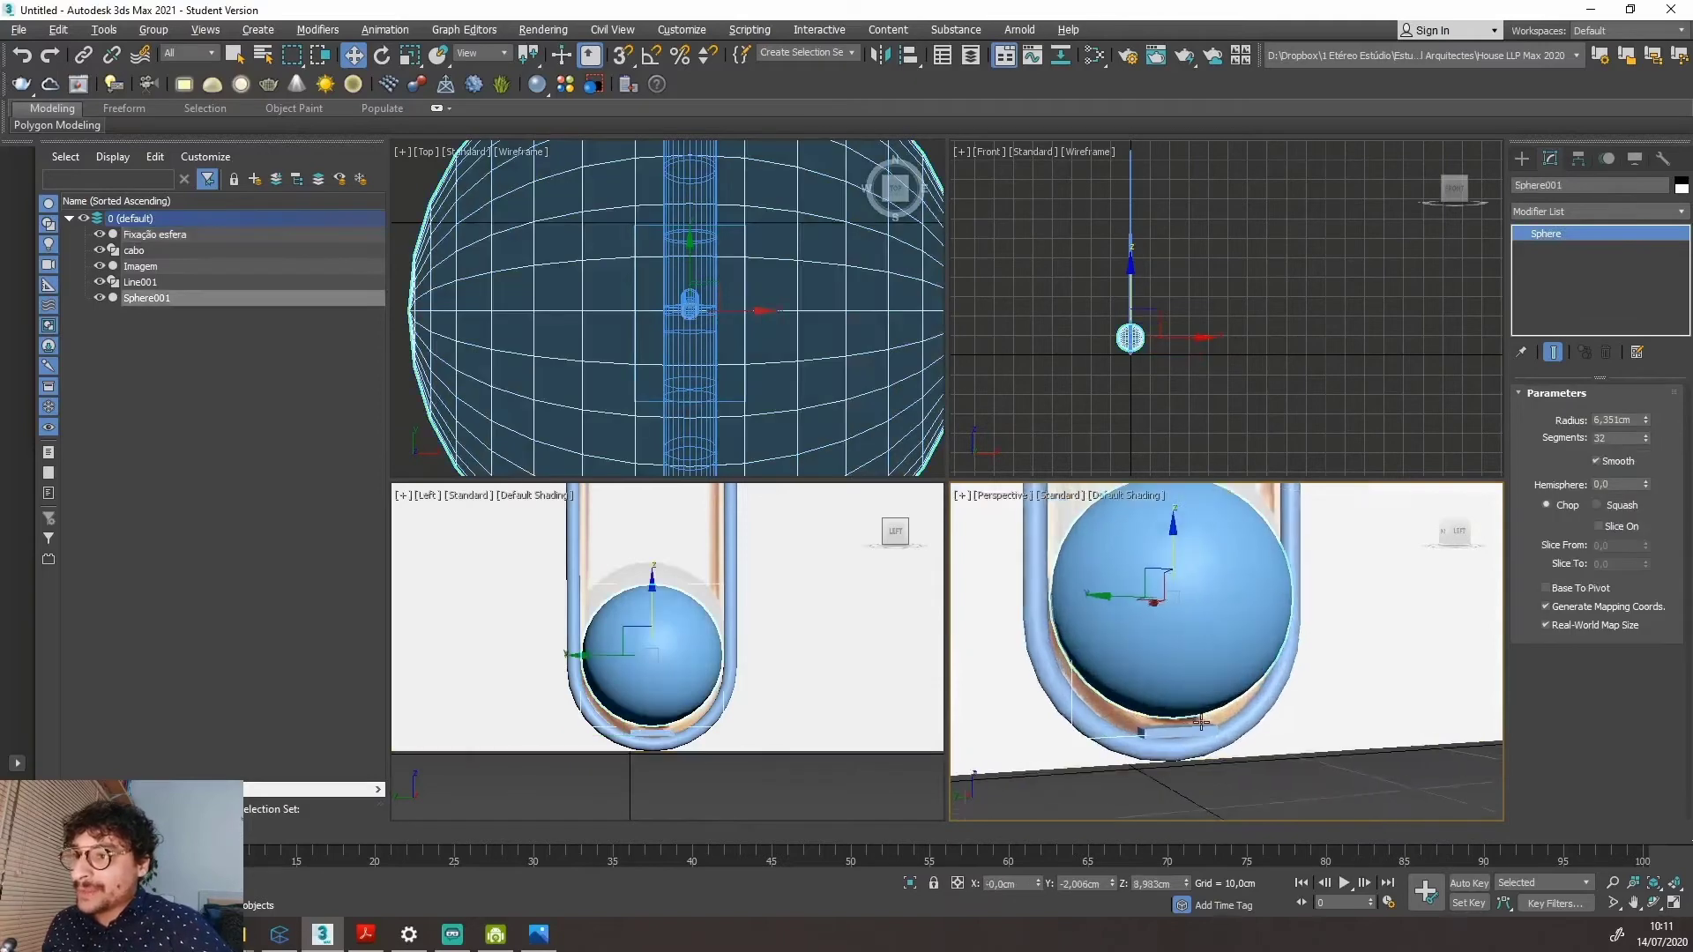
scroll(1199, 654, up, 3)
drag(1161, 513, 1212, 661)
alt+middle_drag(1213, 661, 1136, 749)
scroll(1137, 754, down, 3)
drag(1137, 749, 1142, 710)
scroll(1142, 710, up, 5)
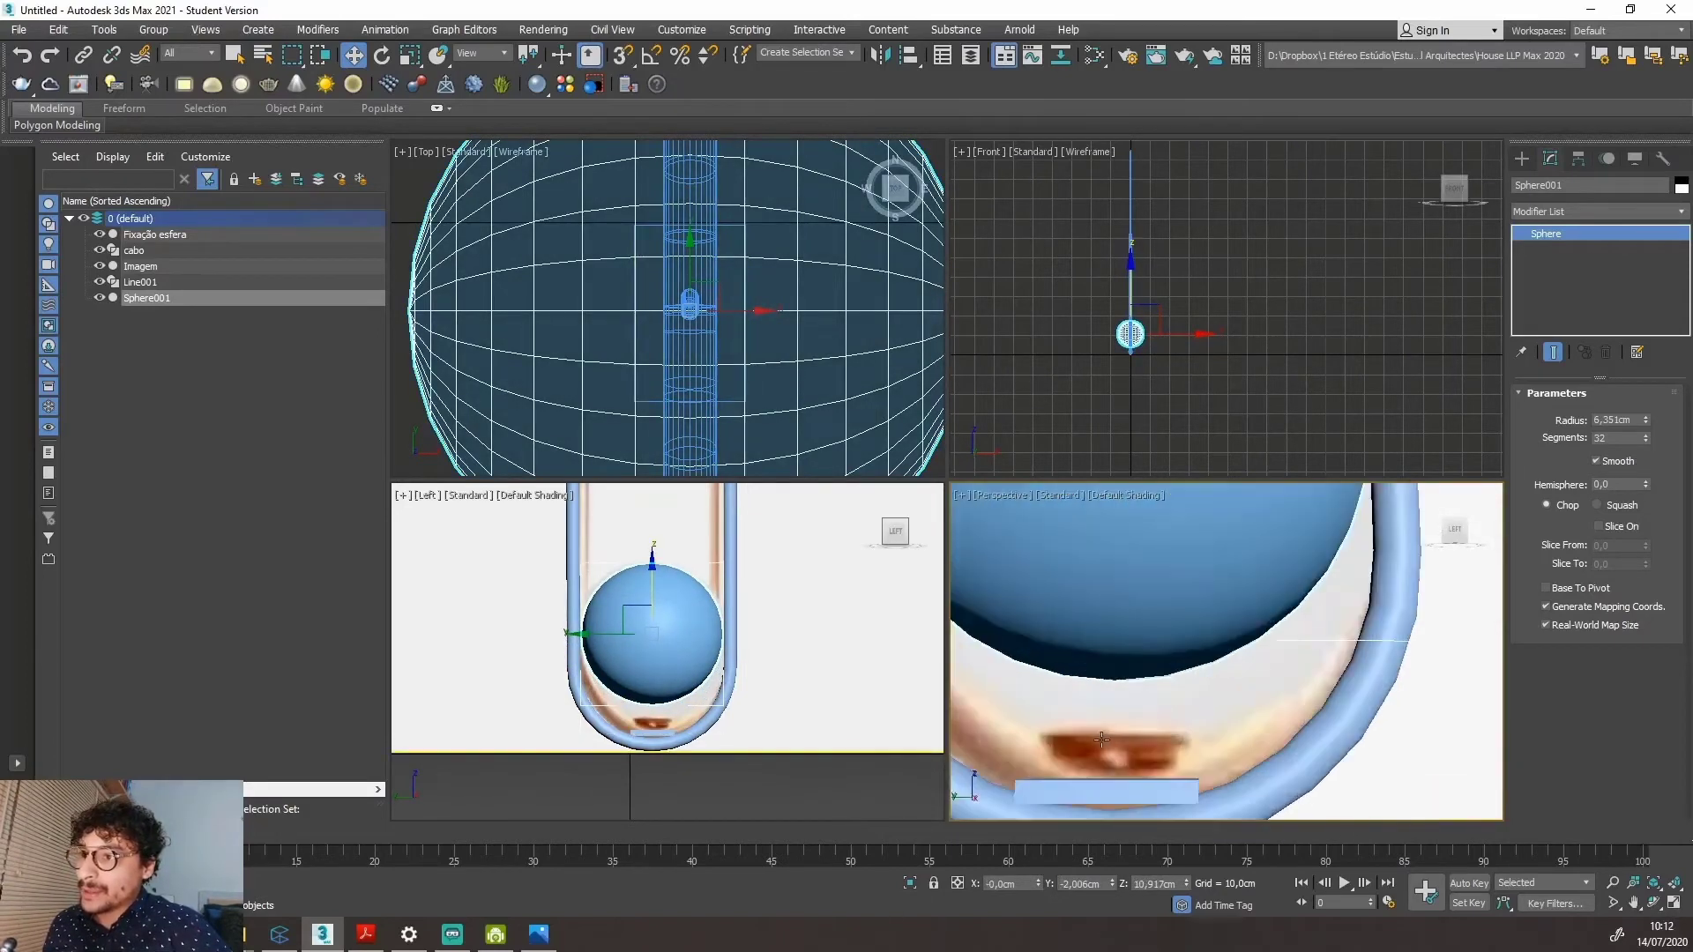
scroll(1178, 726, down, 5)
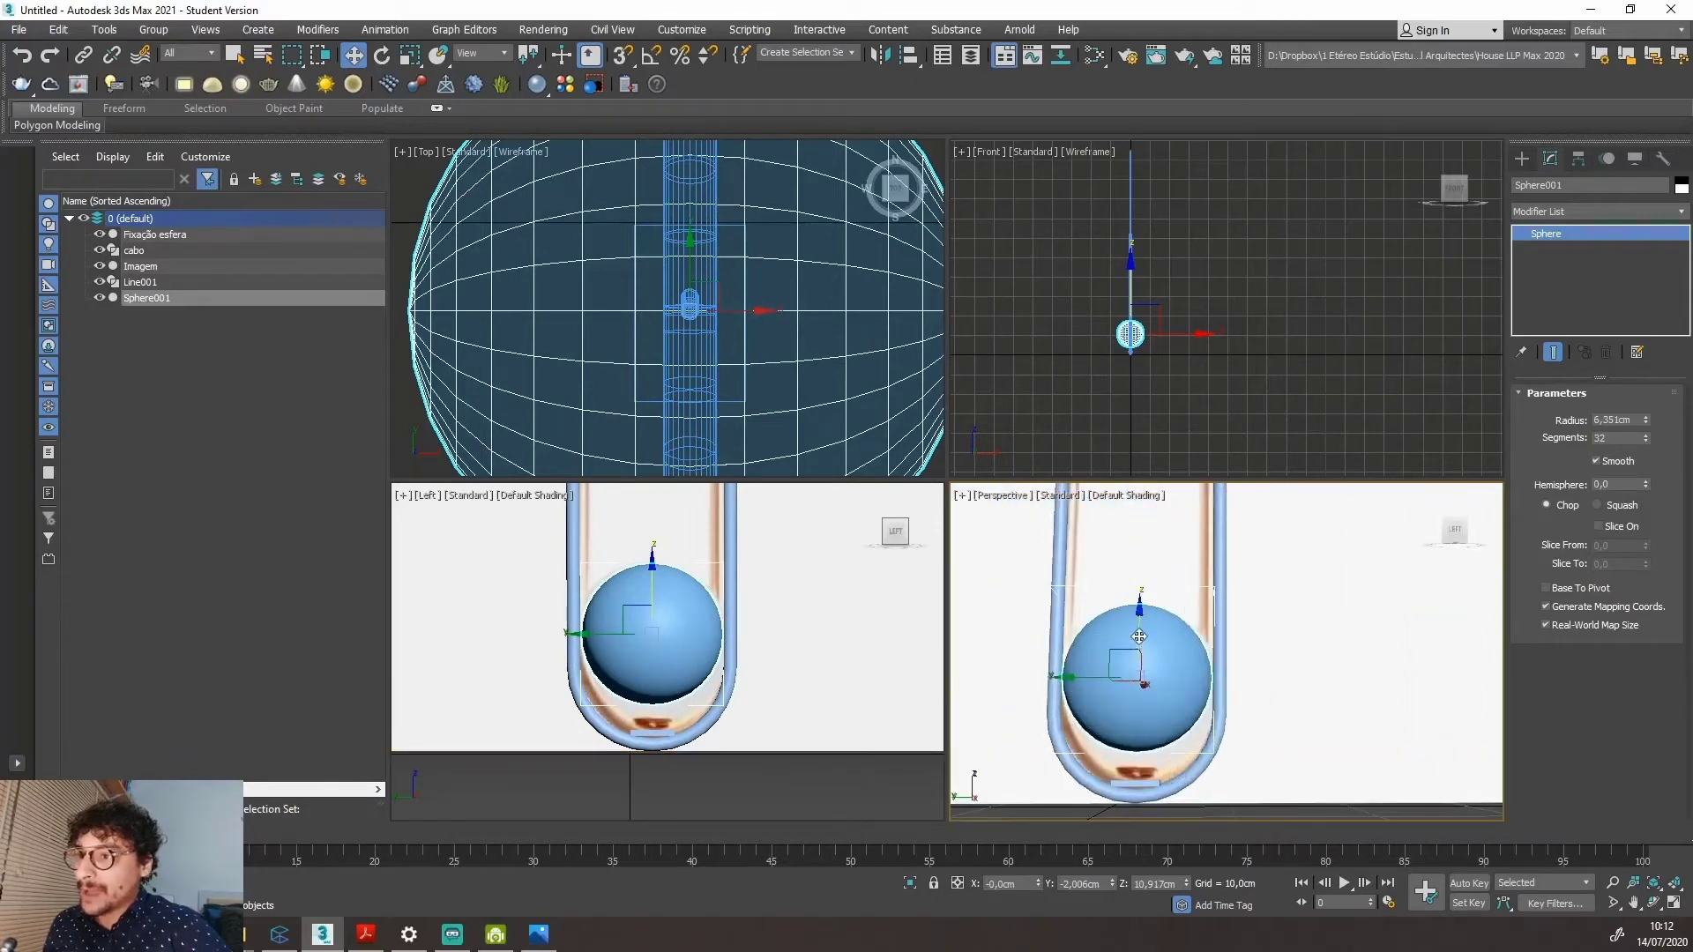
drag(1139, 637, 1147, 663)
scroll(1164, 748, up, 4)
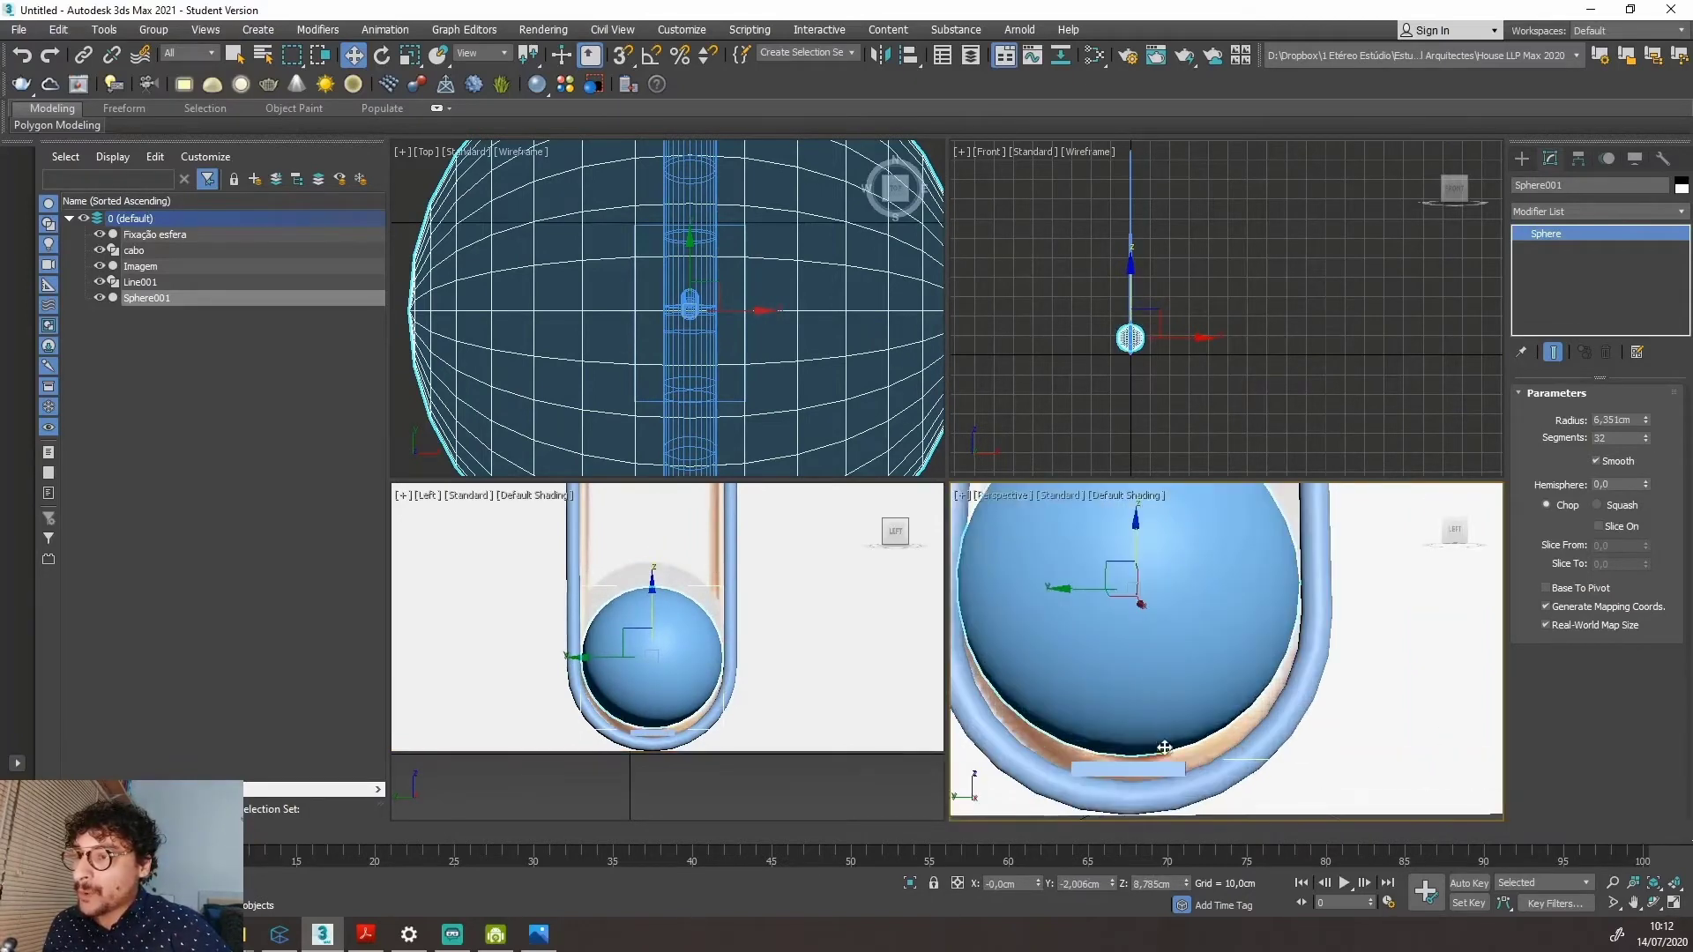
Lower the sphere to about Z 8,26 cm so it rests on the fixing box inside the ring.
drag(1133, 527, 1137, 539)
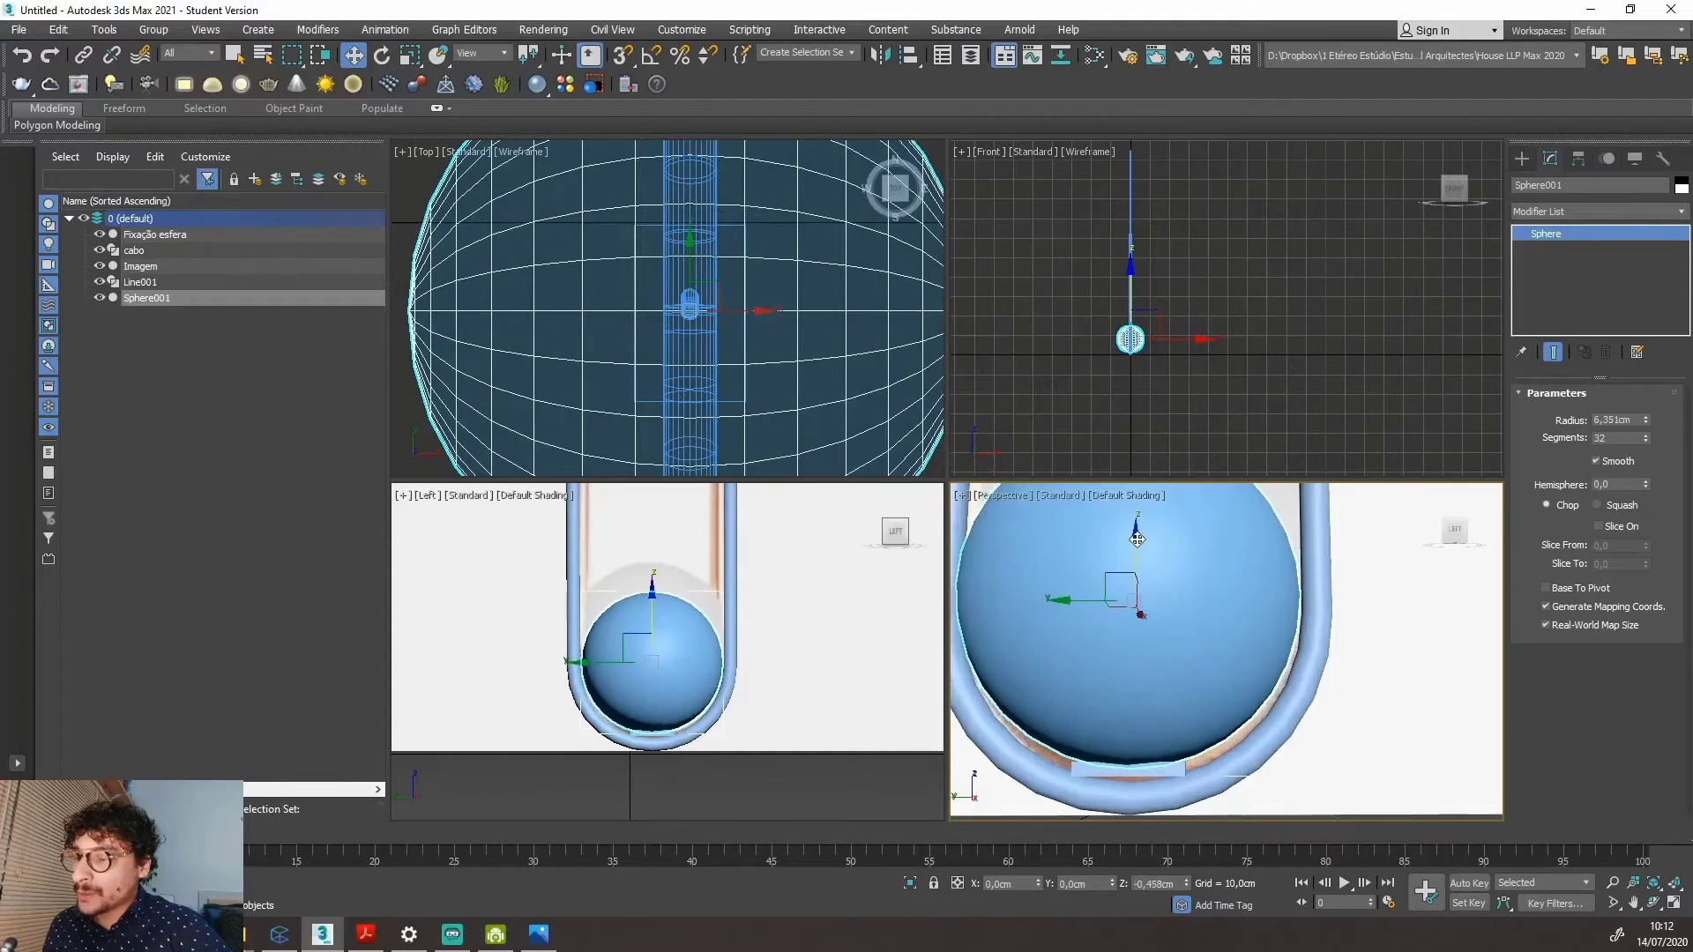
alt+middle_drag(1172, 711, 1204, 693)
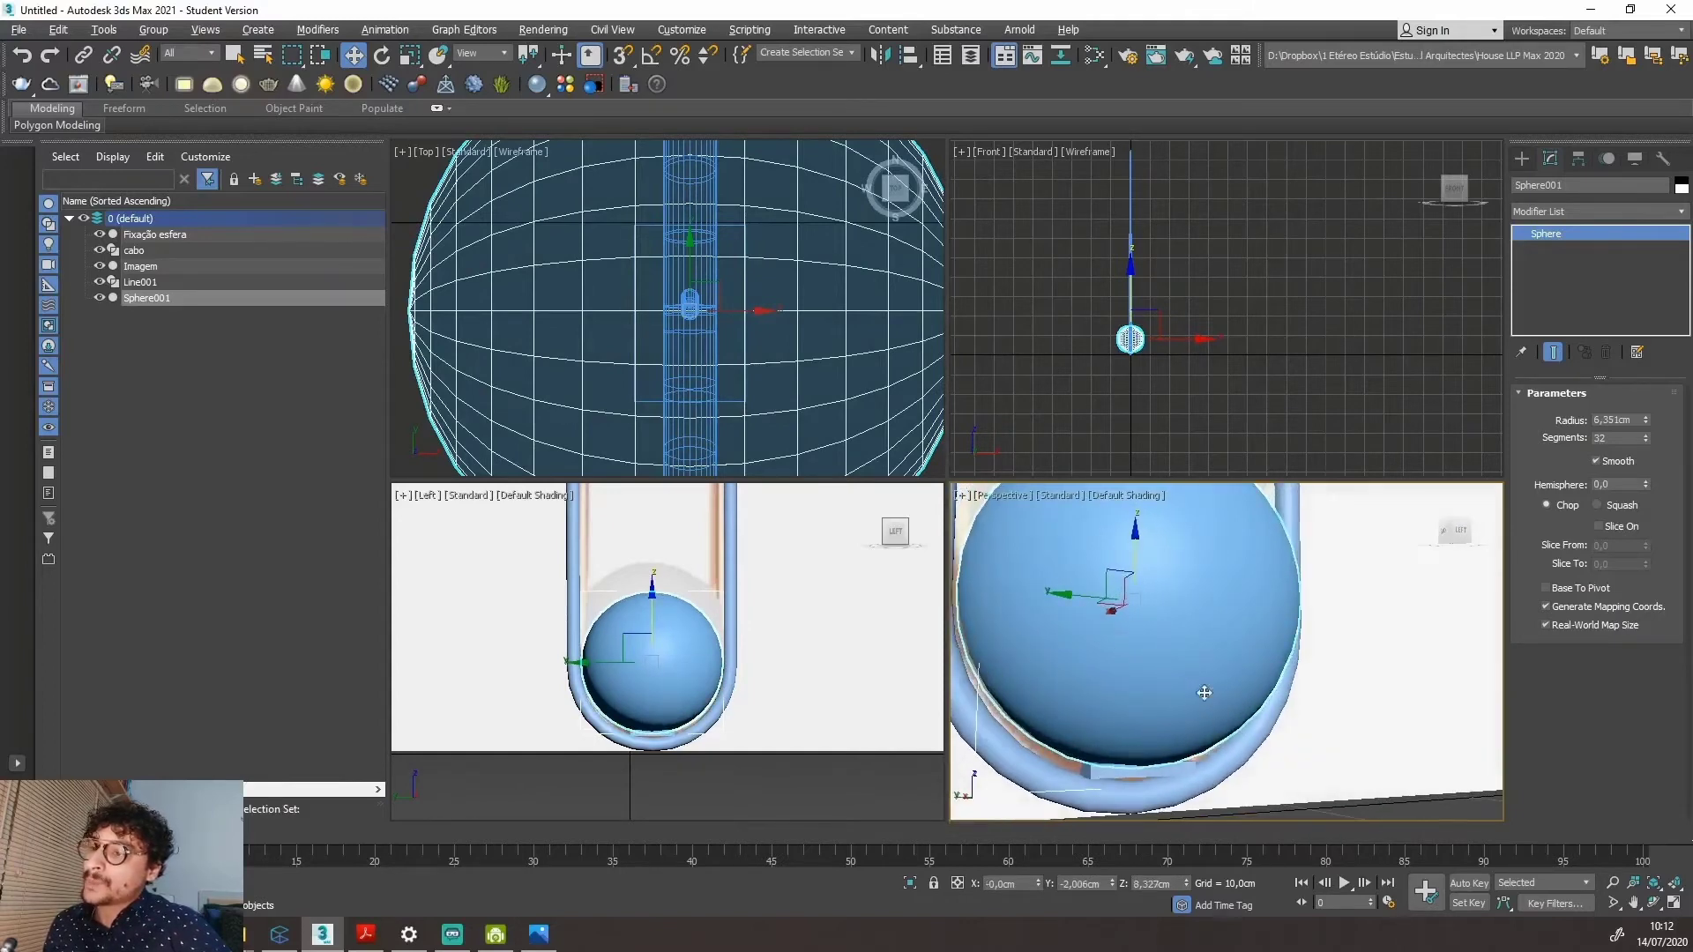
drag(1135, 562, 1135, 564)
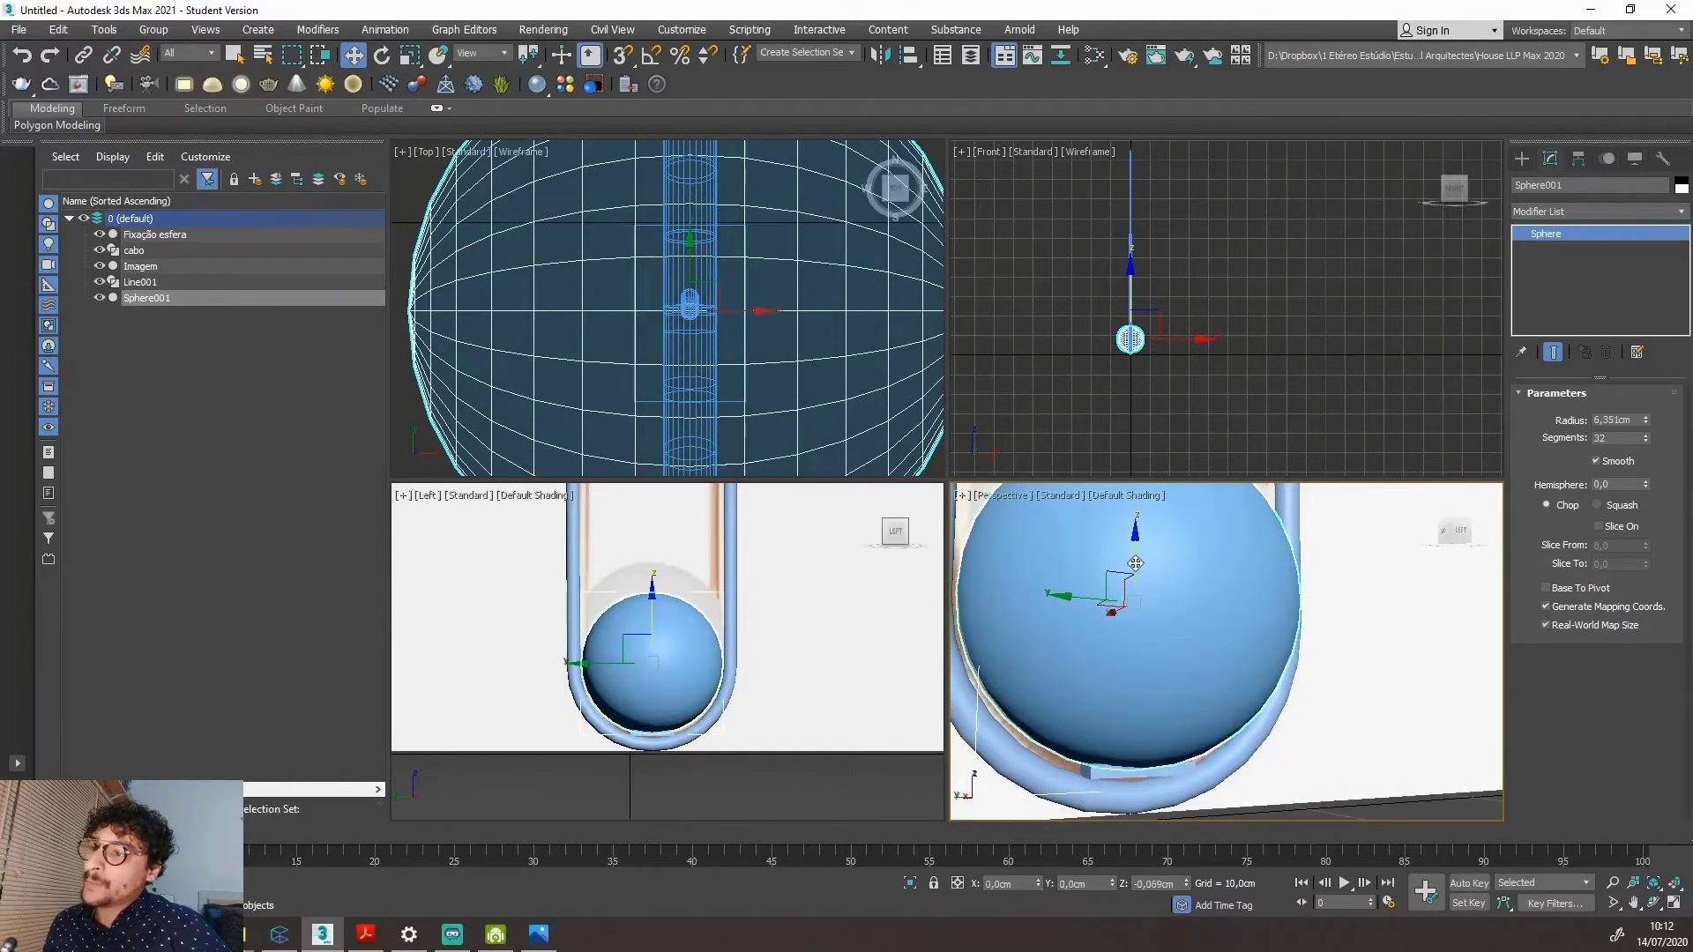
middle_drag(861, 638, 768, 770)
scroll(674, 769, up, 3)
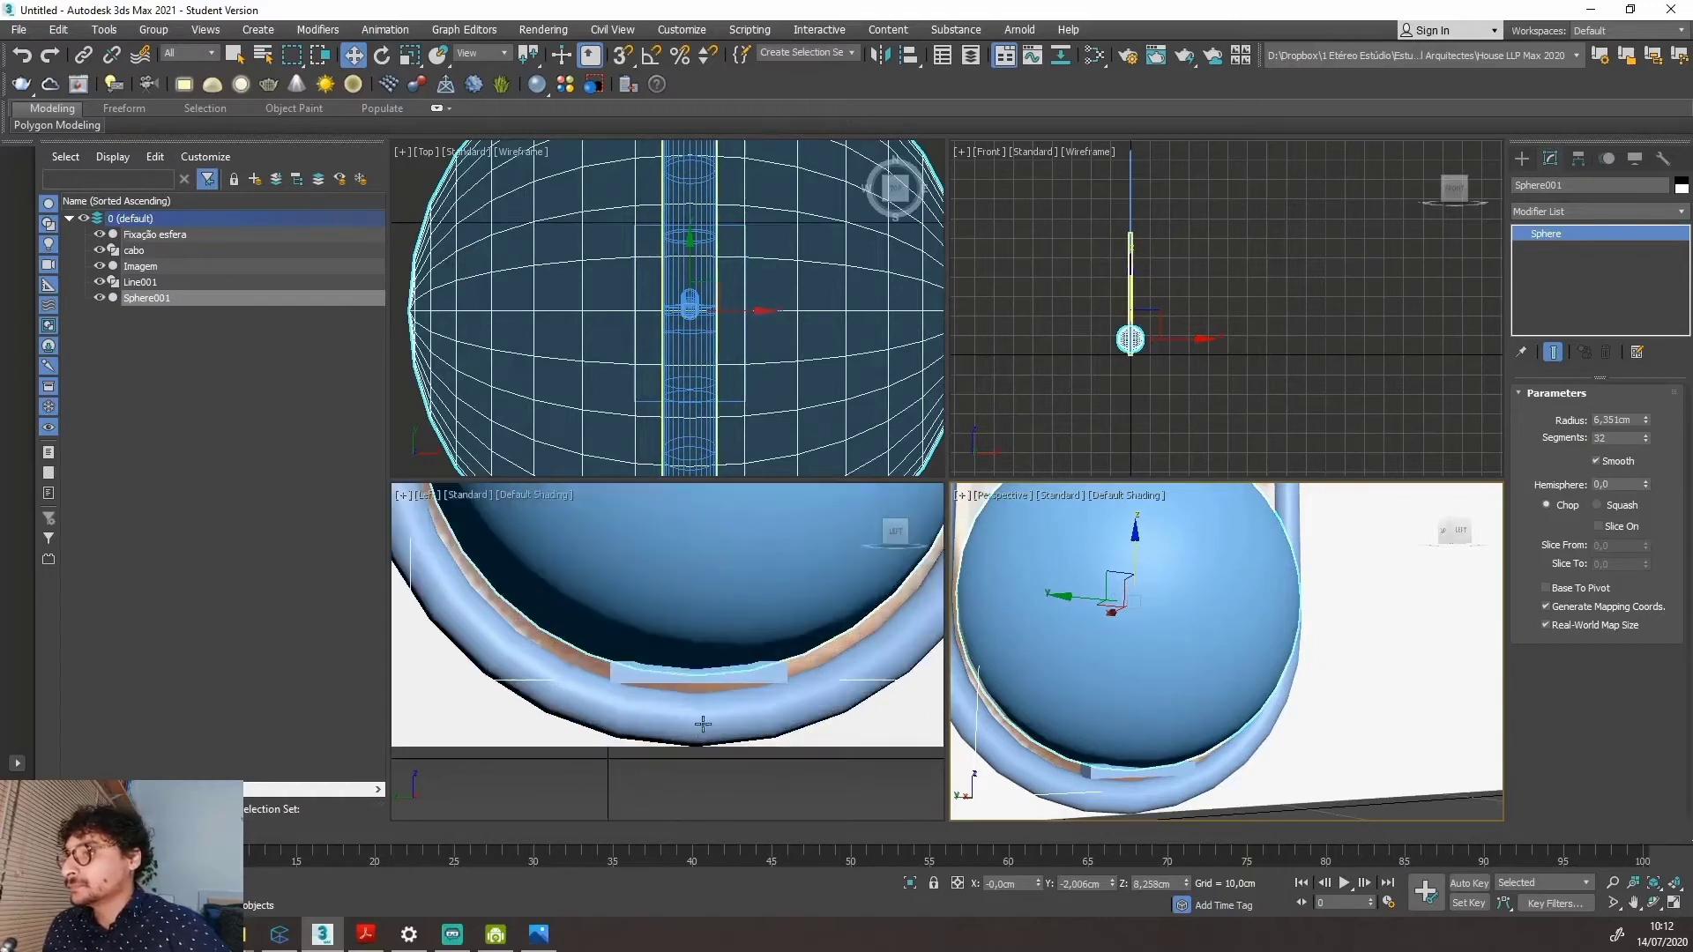
Deselect the sphere and examine how the whole lamp and the cable's joint with the ring match the reference image.
scroll(679, 730, down, 5)
scroll(729, 609, down, 4)
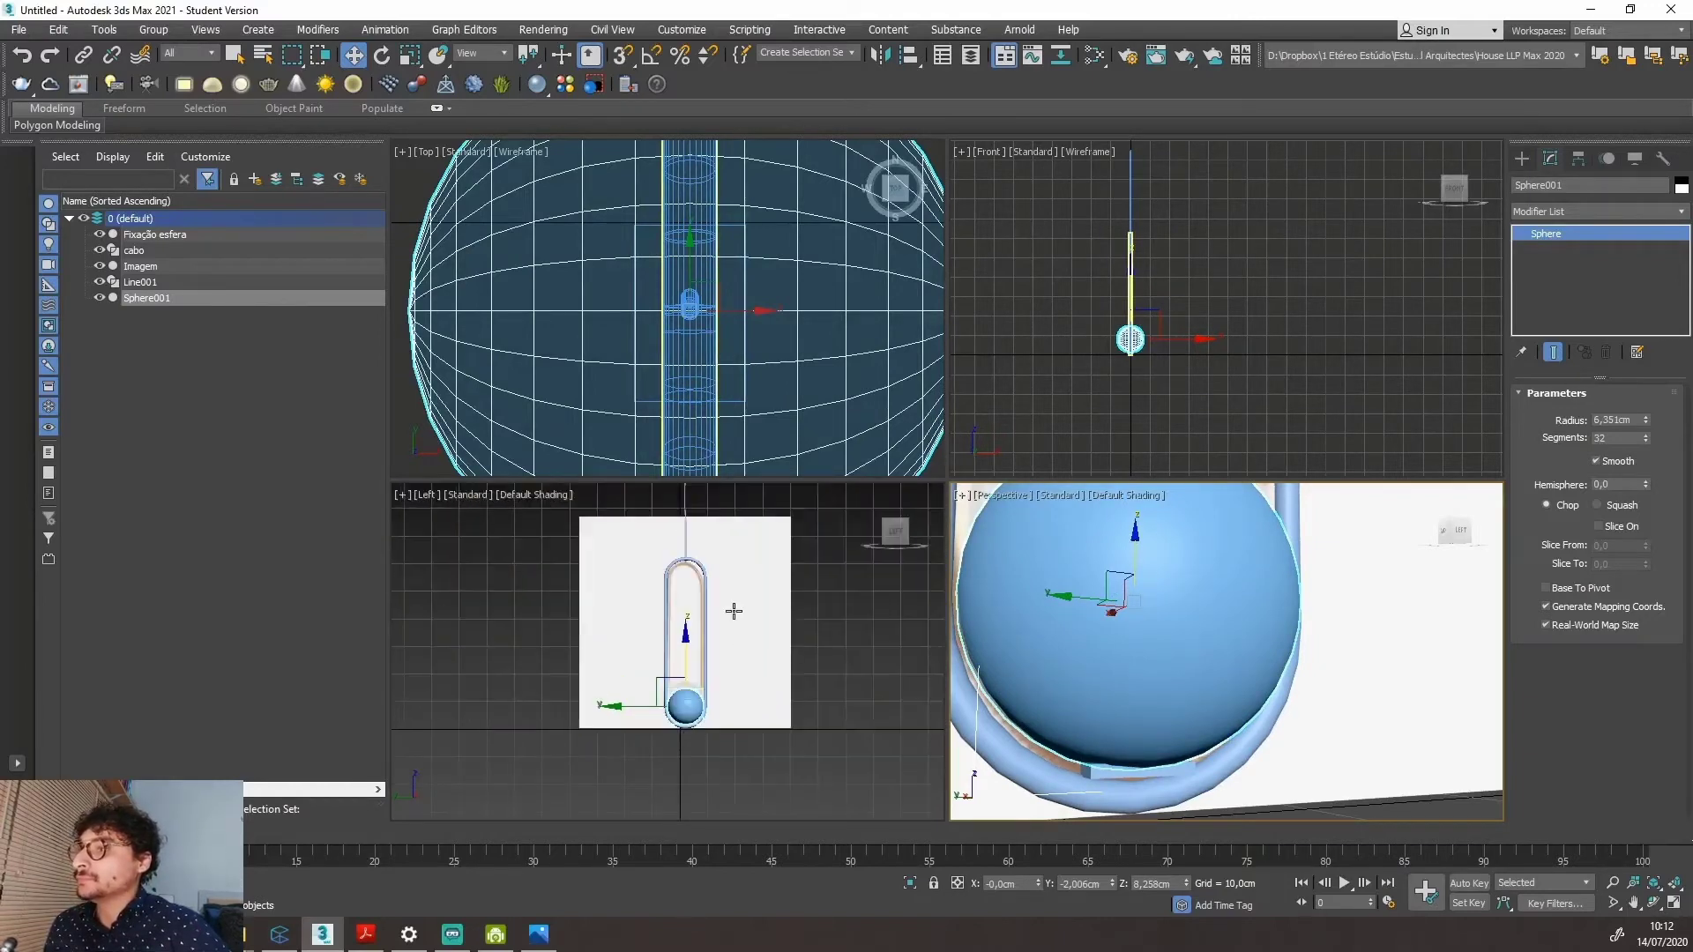
scroll(729, 597, up, 2)
scroll(729, 593, down, 2)
scroll(727, 601, up, 2)
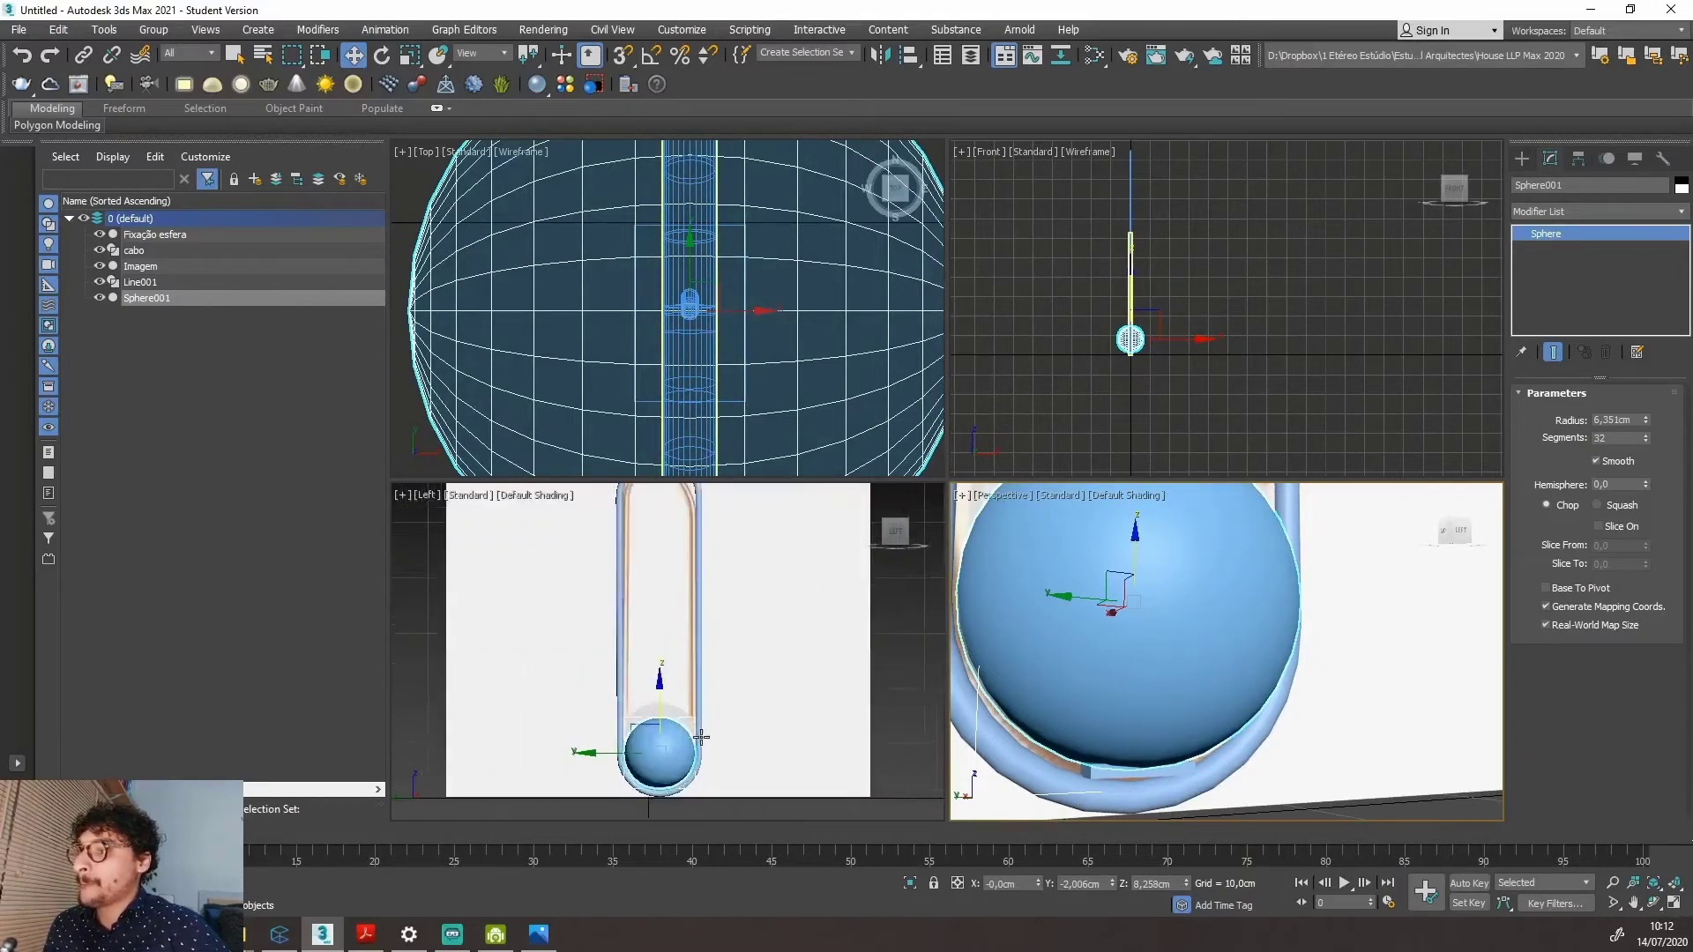
scroll(726, 601, down, 4)
click(792, 799)
scroll(980, 741, down, 6)
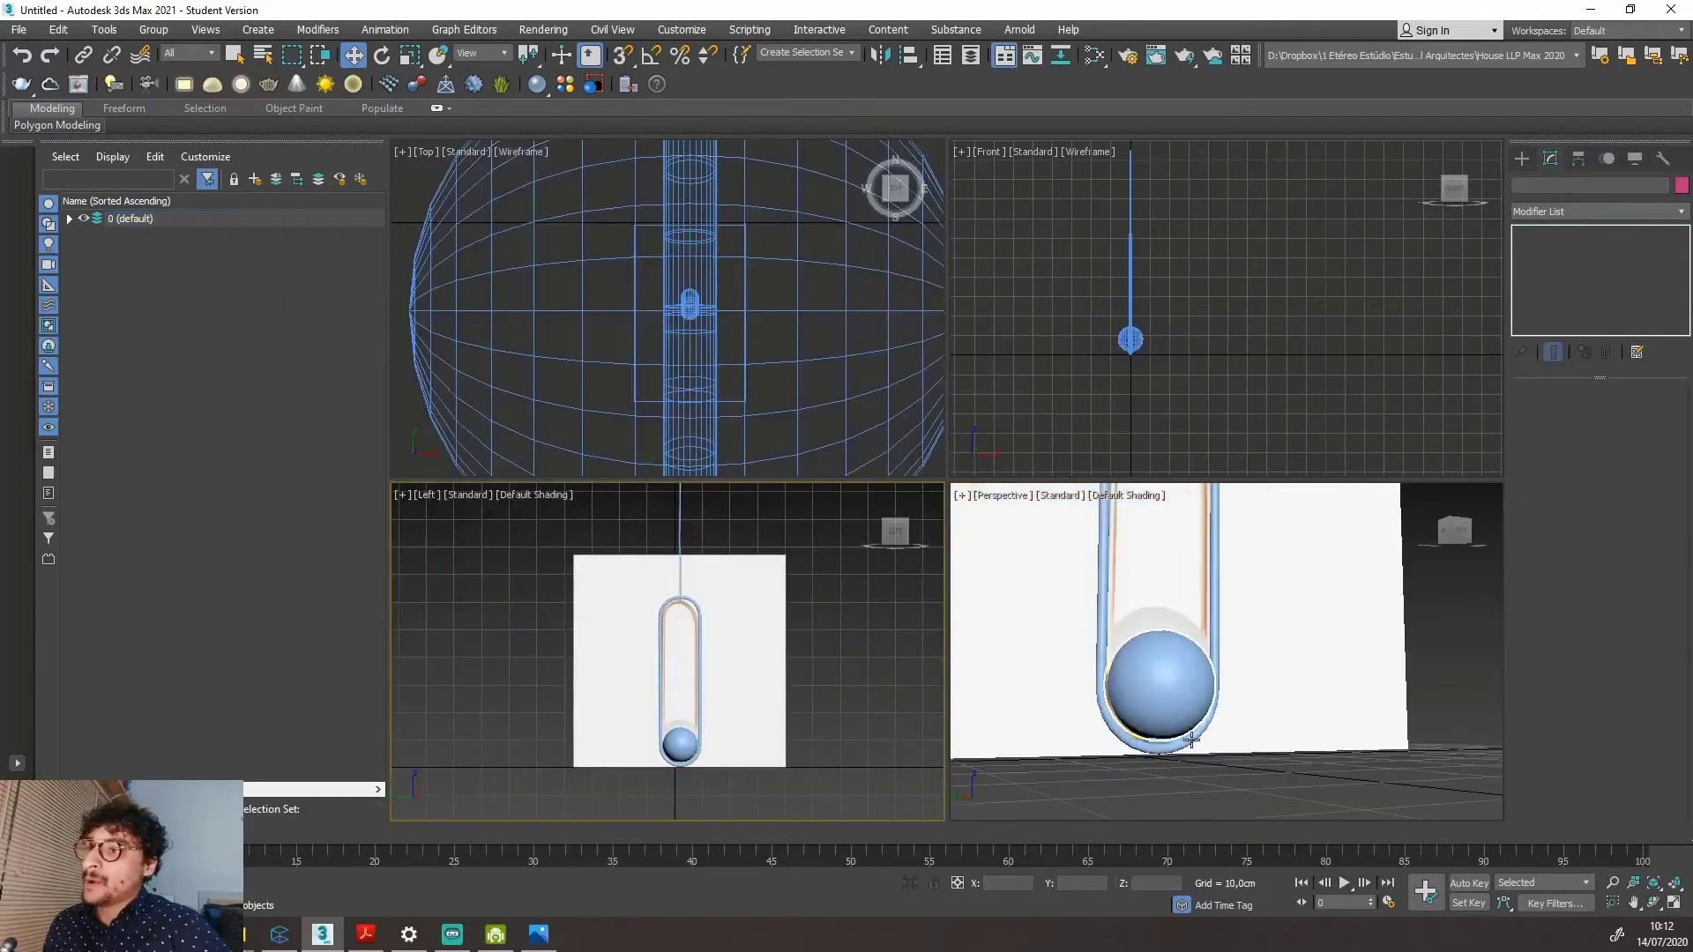
alt+middle_drag(1182, 739, 1112, 763)
scroll(1182, 590, up, 6)
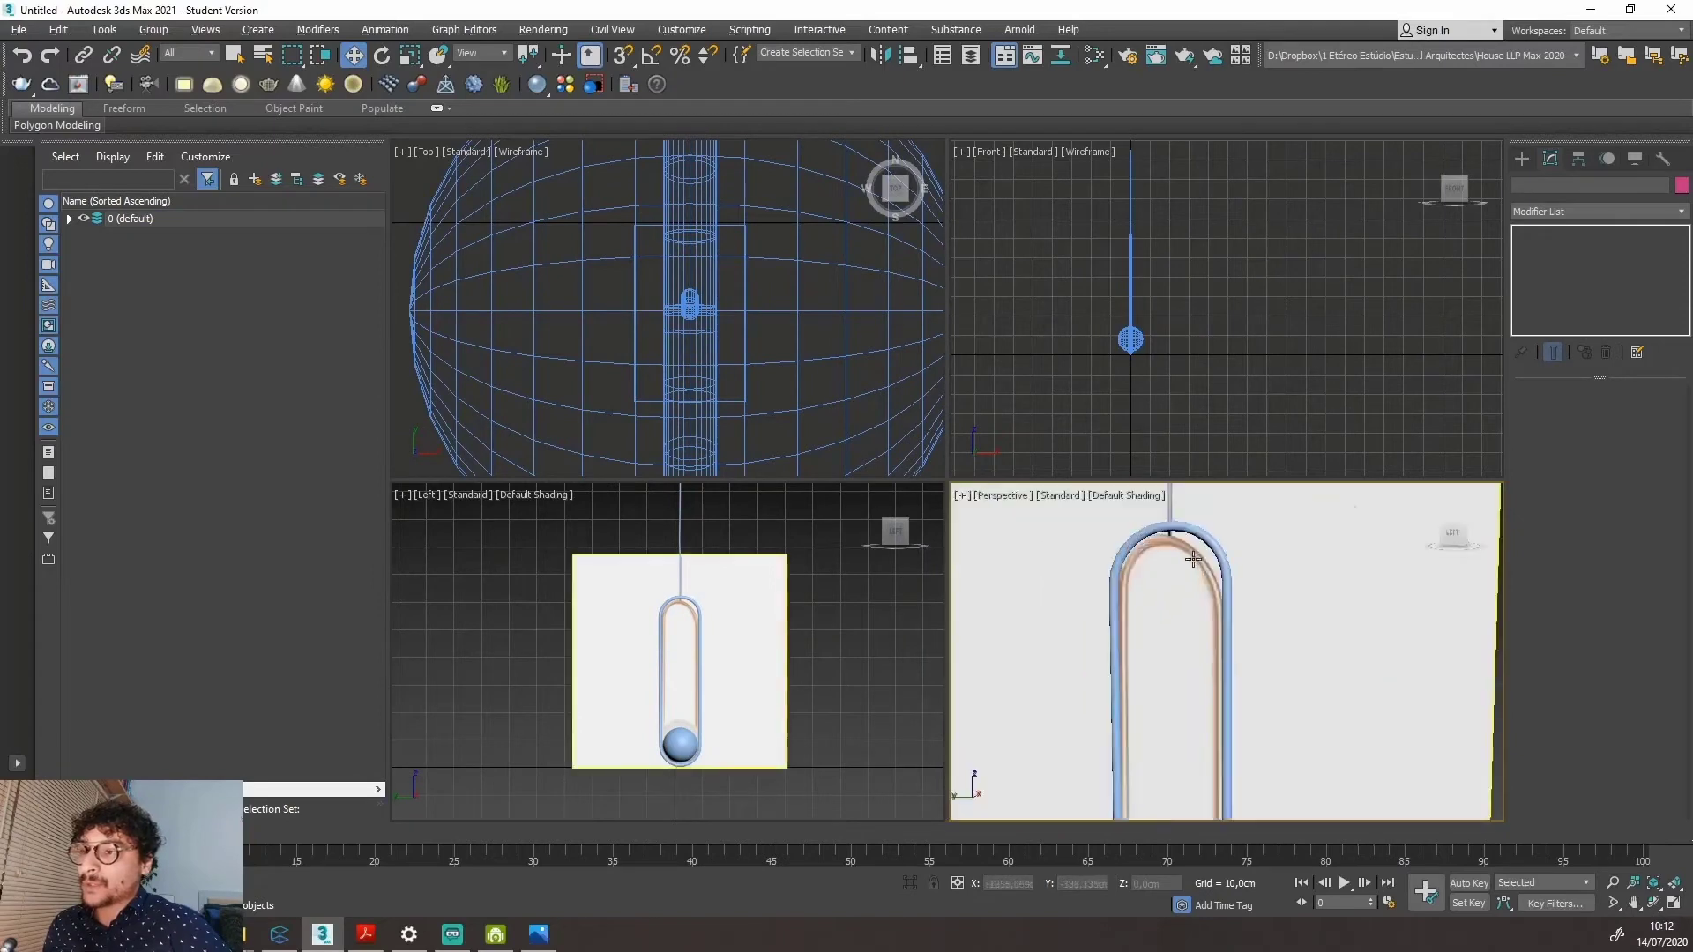
scroll(1167, 579, down, 3)
scroll(1216, 720, up, 5)
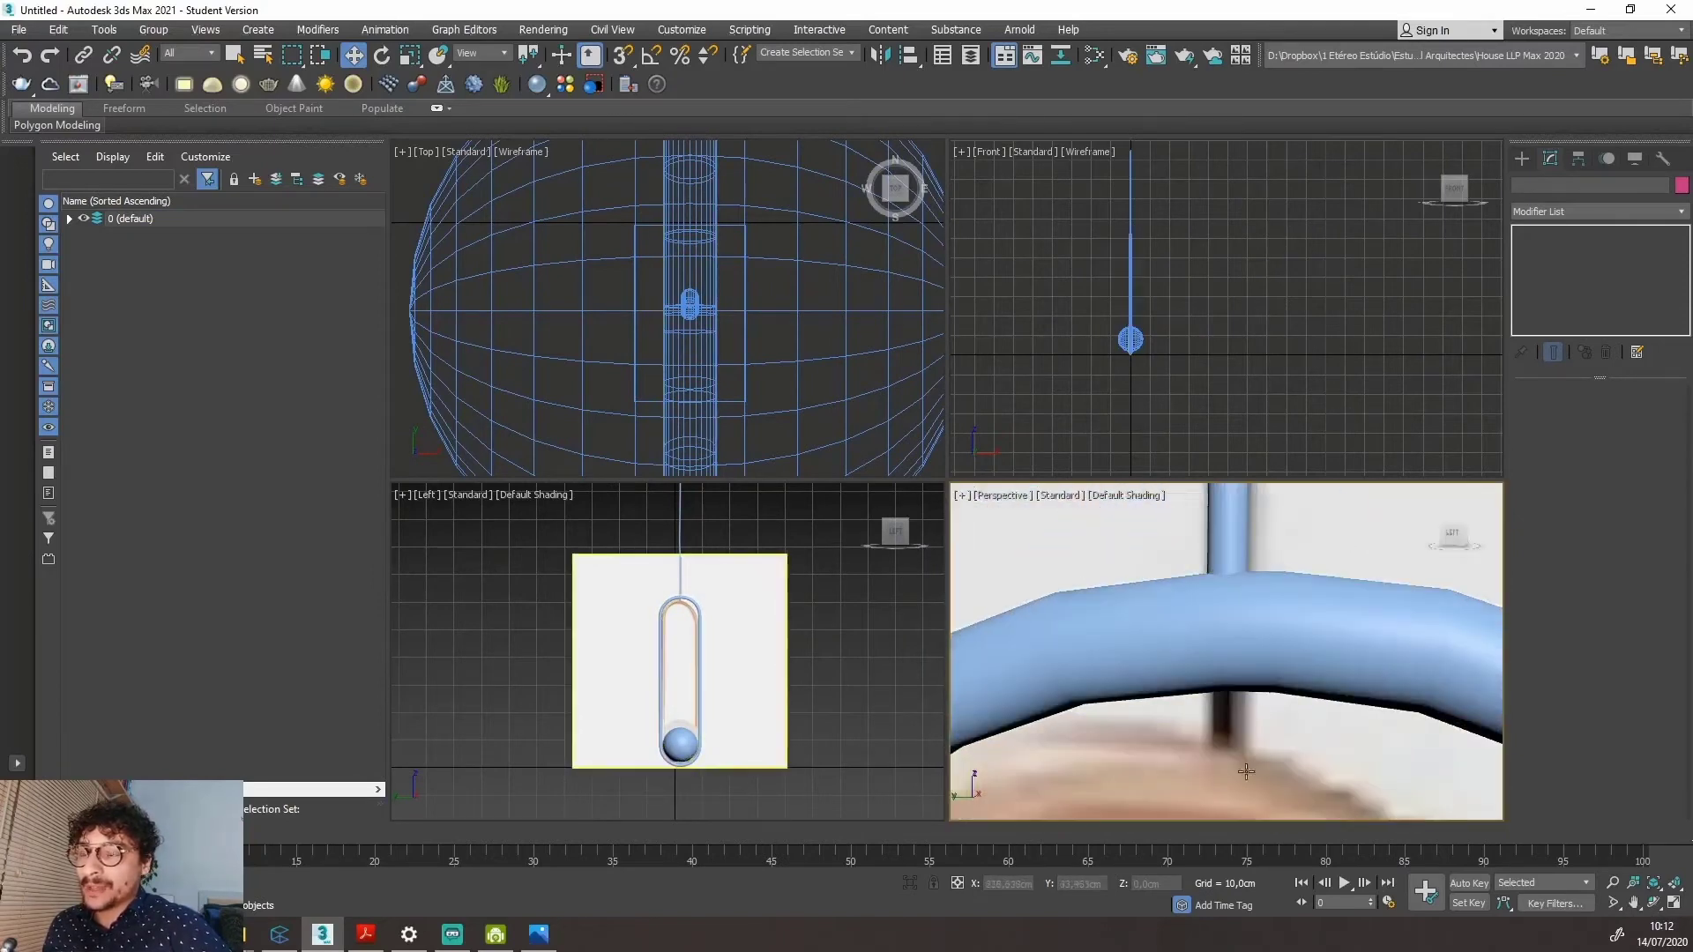
scroll(1253, 750, down, 5)
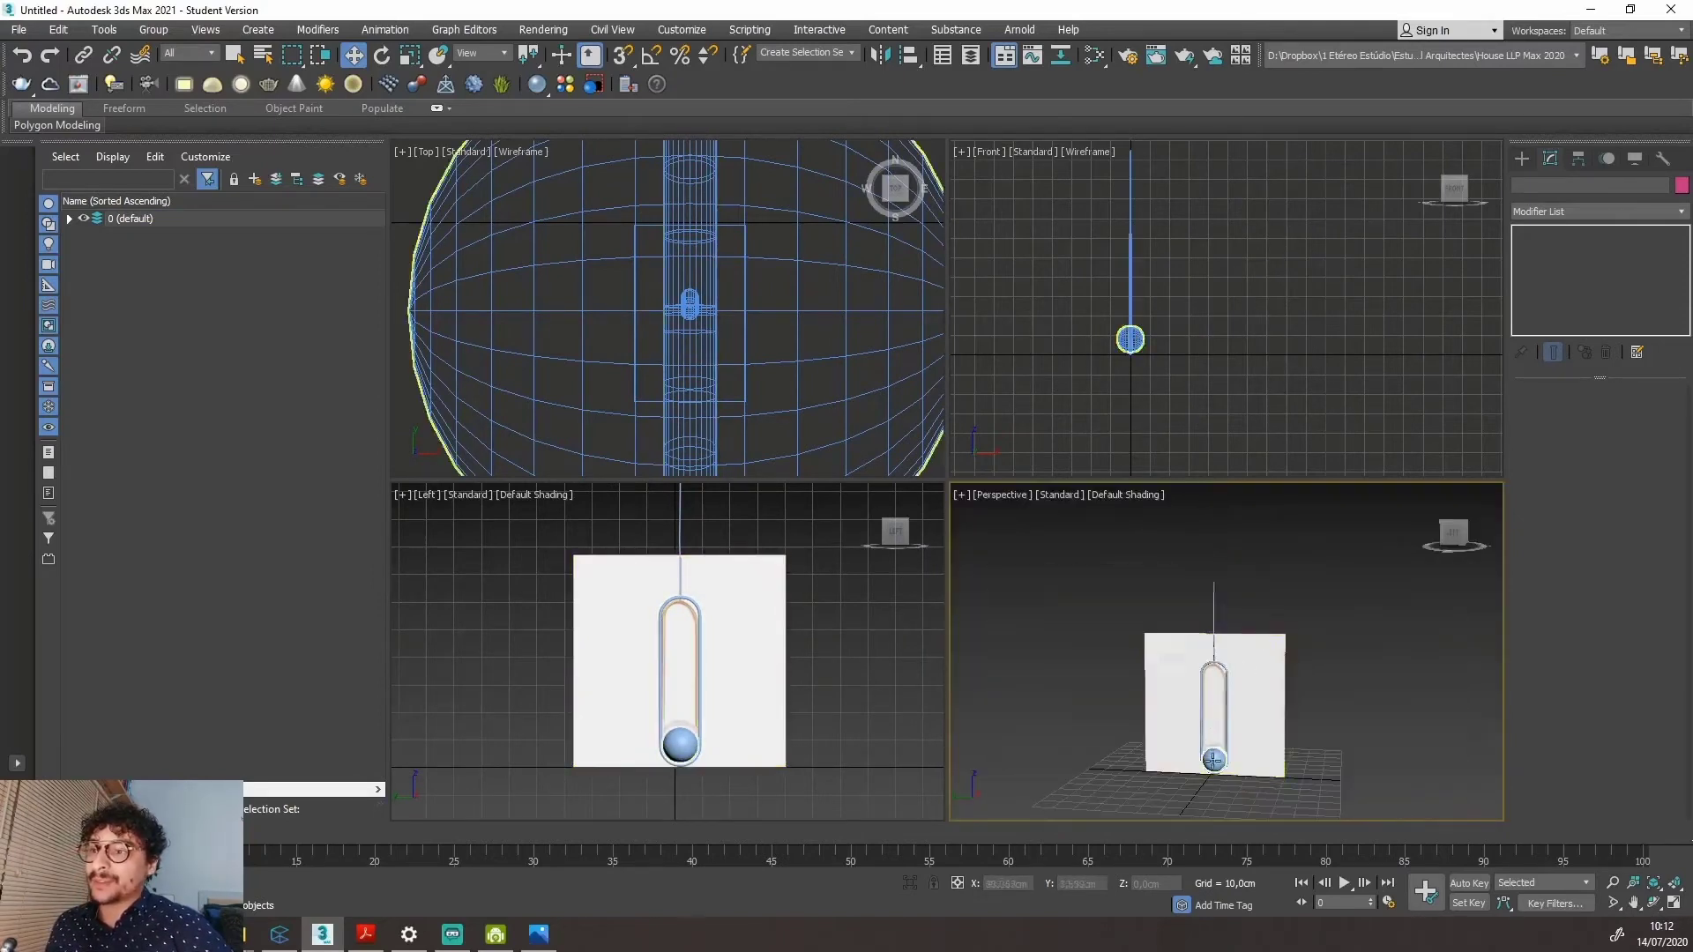
Examine from several angles how the sphere and fixing box sit in the ring's lower curve.
scroll(1256, 736, up, 7)
click(1262, 725)
scroll(1261, 725, down, 4)
scroll(1146, 732, up, 6)
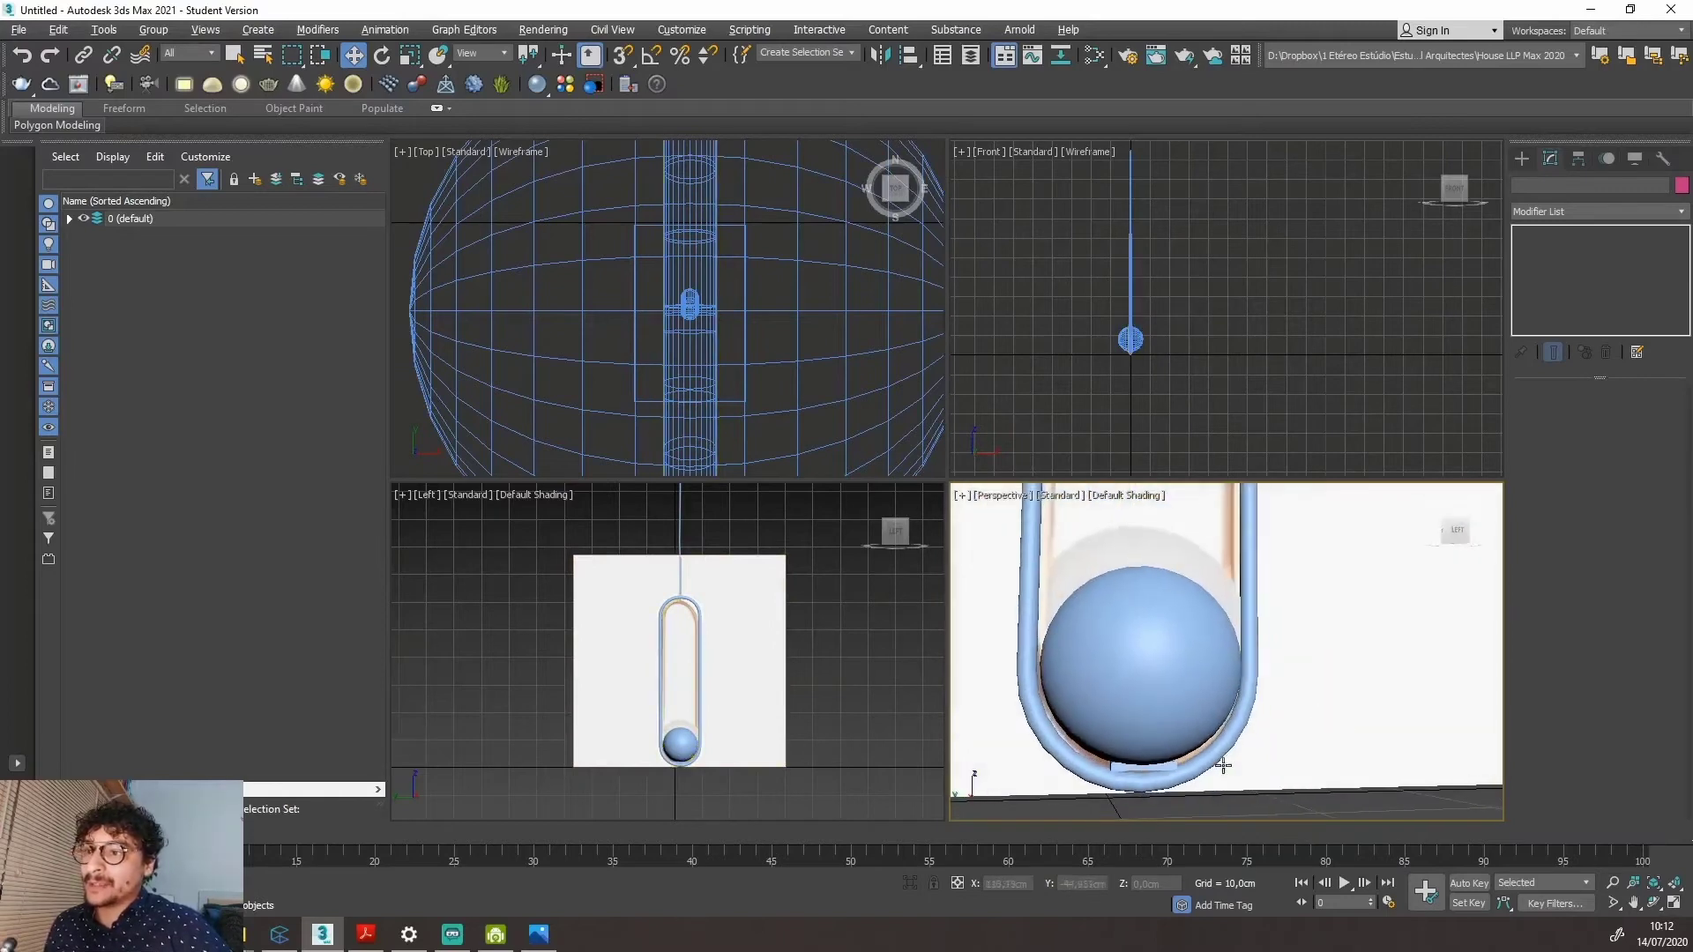
click(1145, 725)
scroll(1158, 726, down, 4)
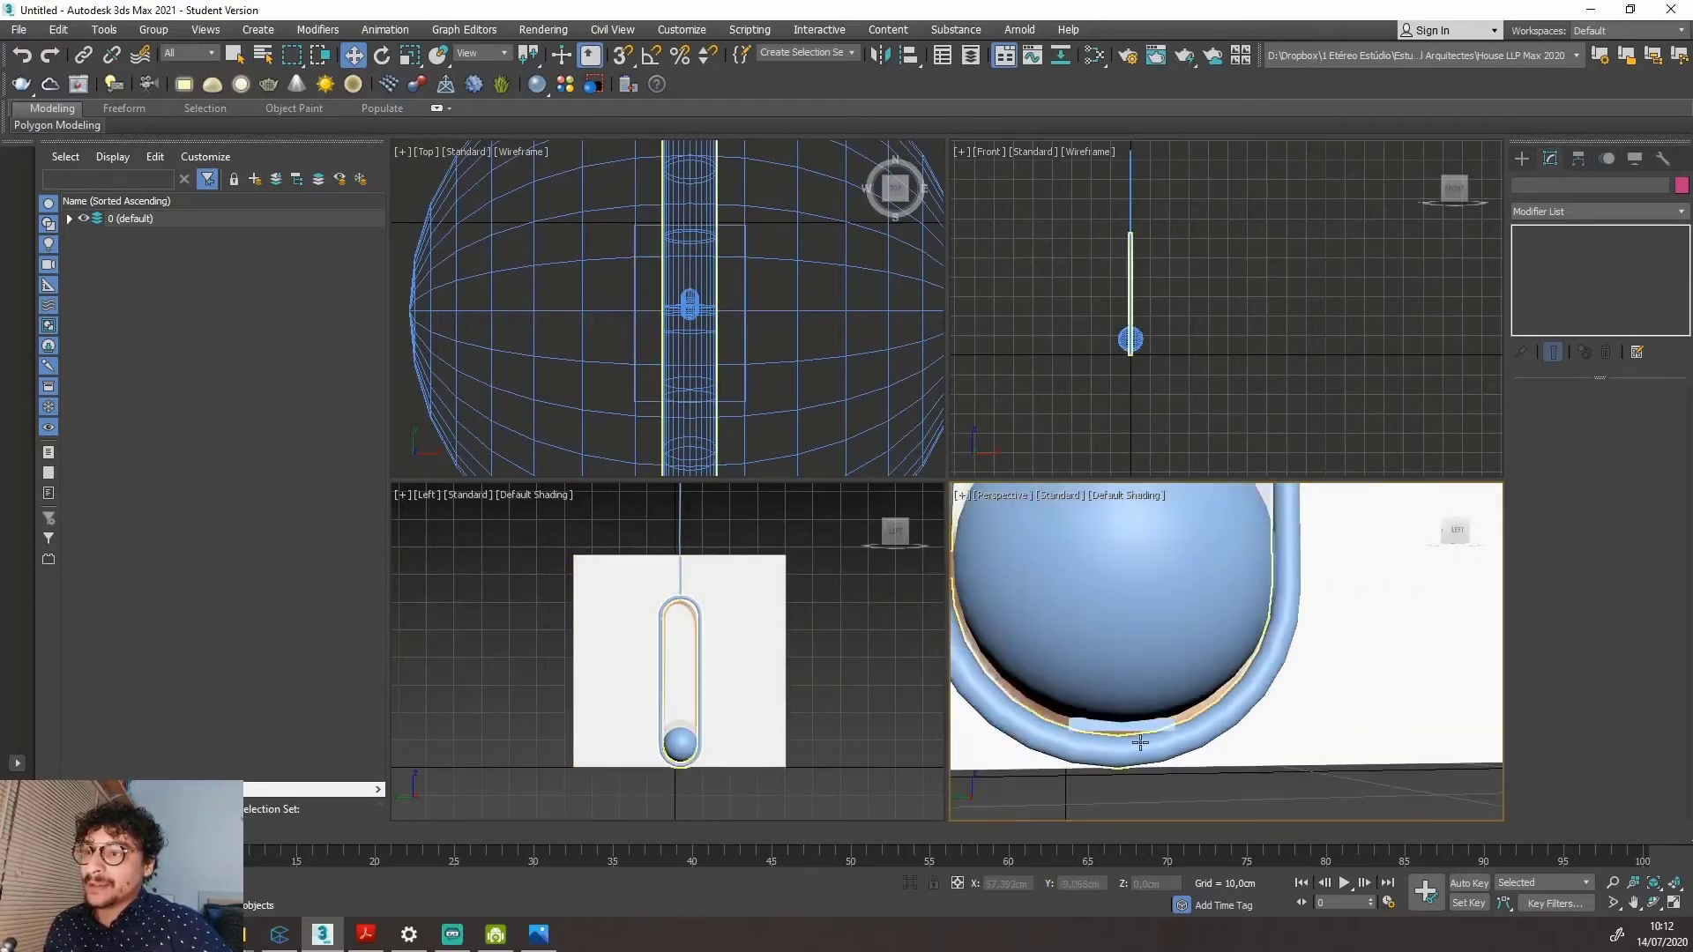
alt+middle_drag(1143, 743, 1252, 720)
scroll(1253, 721, down, 3)
scroll(1252, 720, down, 8)
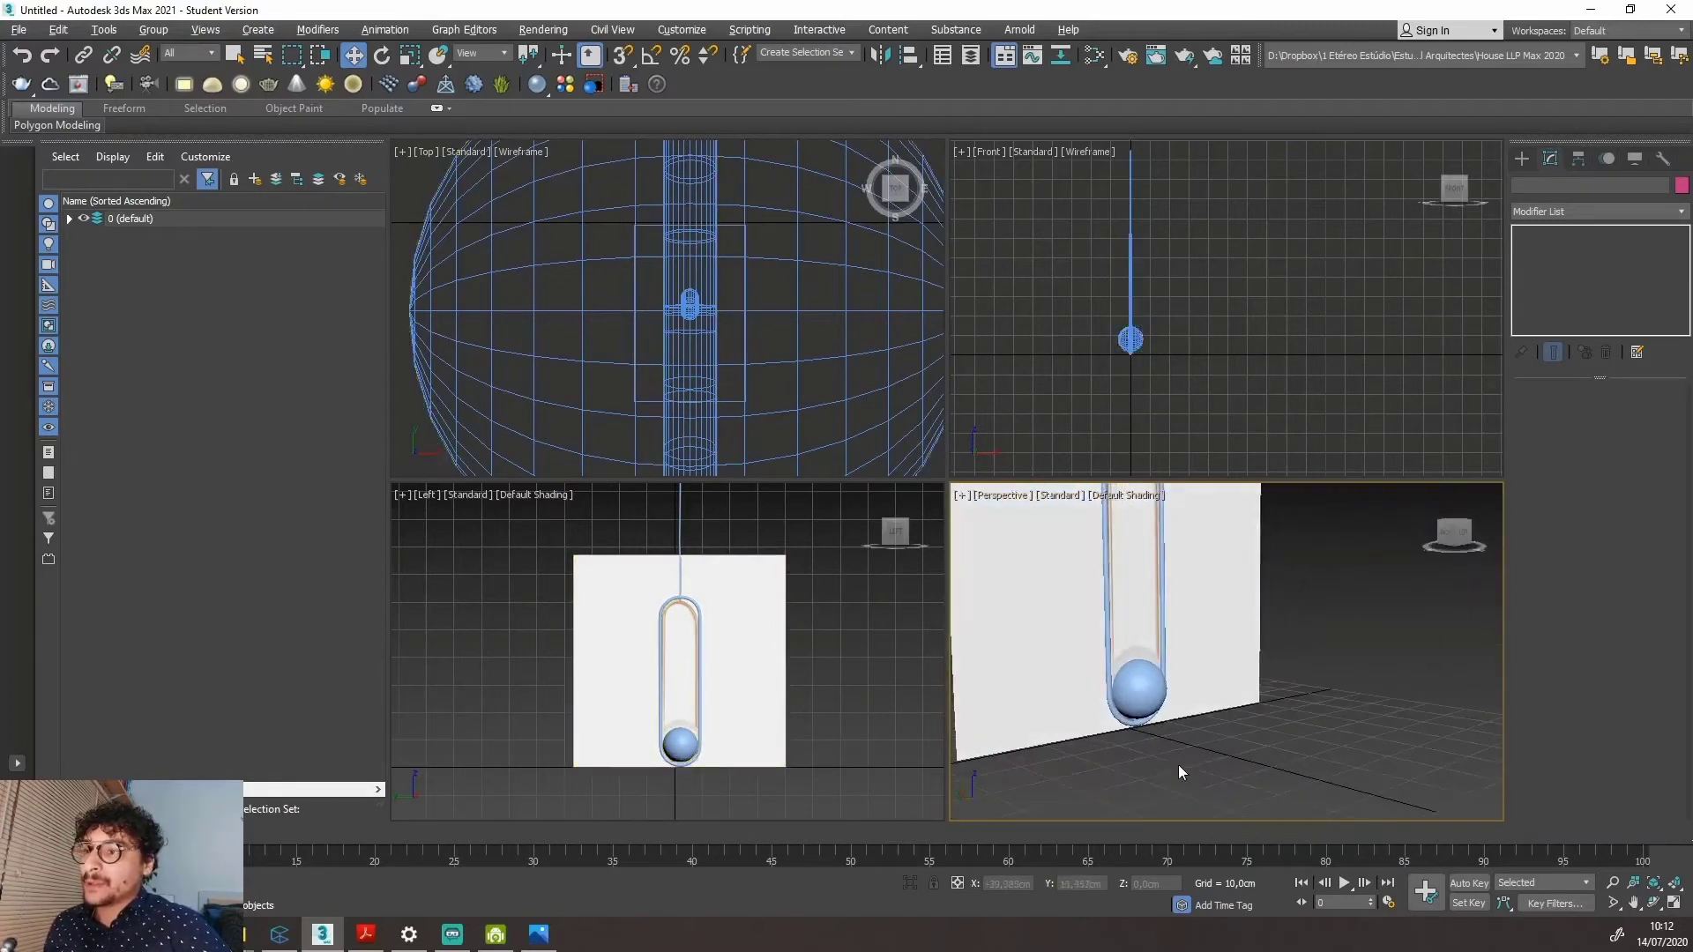
alt+middle_drag(1202, 691, 1233, 716)
scroll(1202, 729, up, 5)
scroll(1214, 734, down, 4)
scroll(1191, 717, up, 4)
scroll(1216, 726, down, 3)
scroll(1171, 721, up, 2)
Delete the reference image plane "Imagem" from the scene, leaving only the lamp geometry.
click(1233, 716)
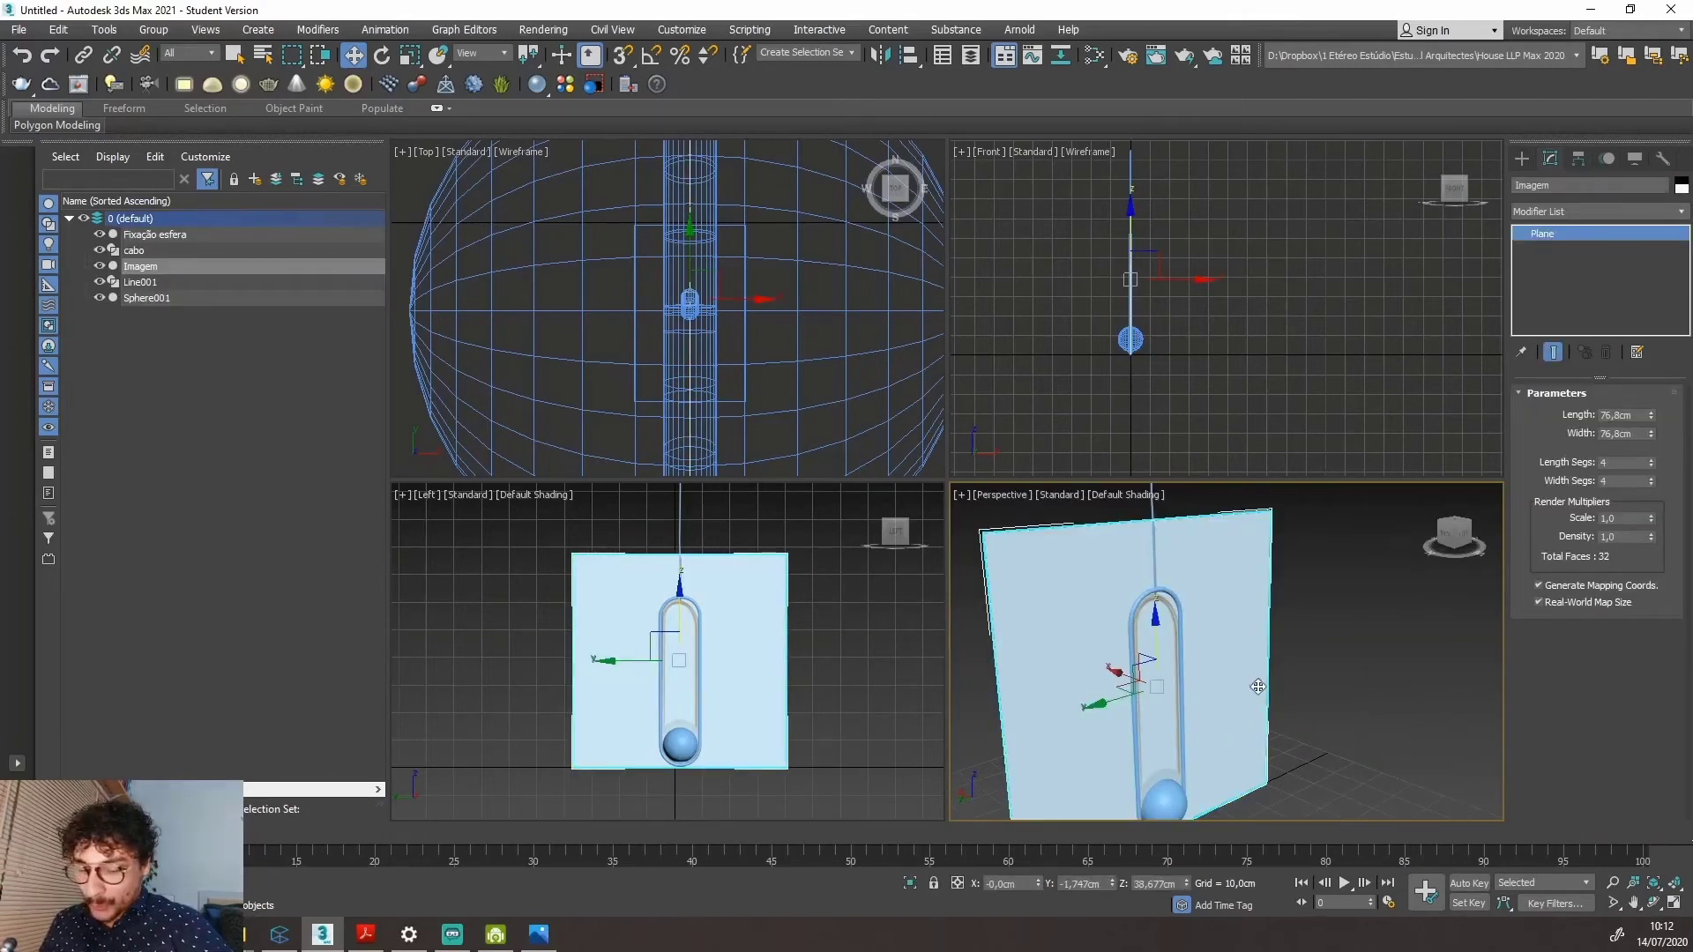
key(Delete)
scroll(1246, 705, down, 3)
alt+middle_drag(1246, 705, 1172, 707)
scroll(1177, 716, up, 3)
click(1181, 716)
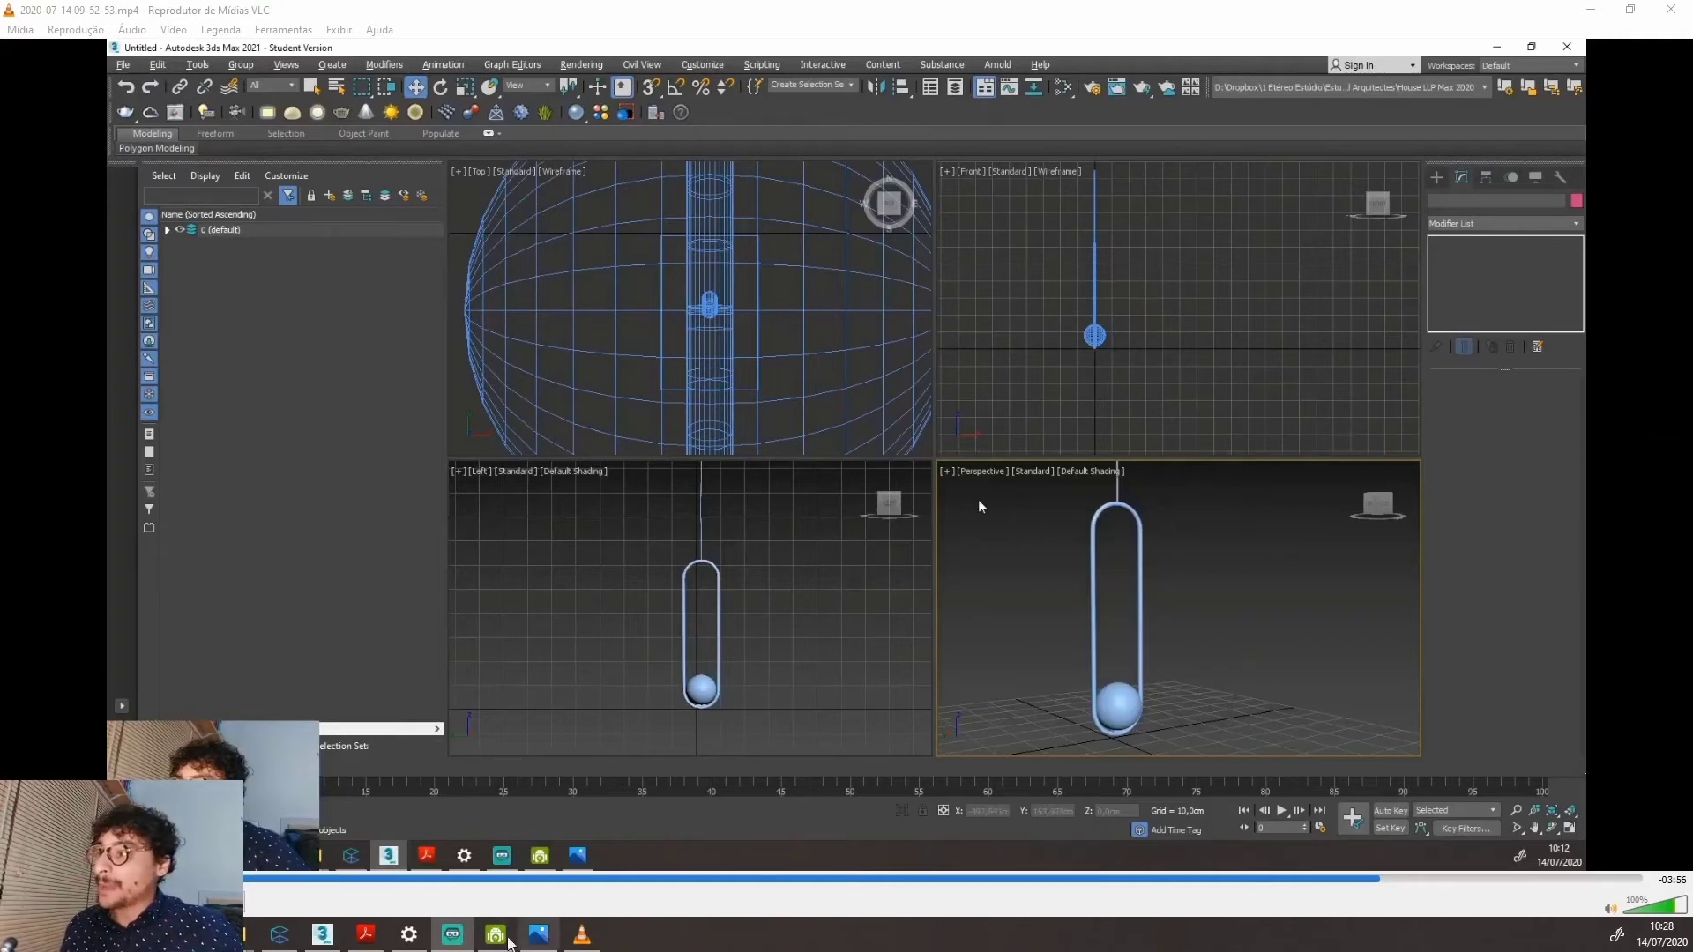
Switch back to 3ds Max and show the renderer assignments in the V-Ray 5 render setup.
click(340, 931)
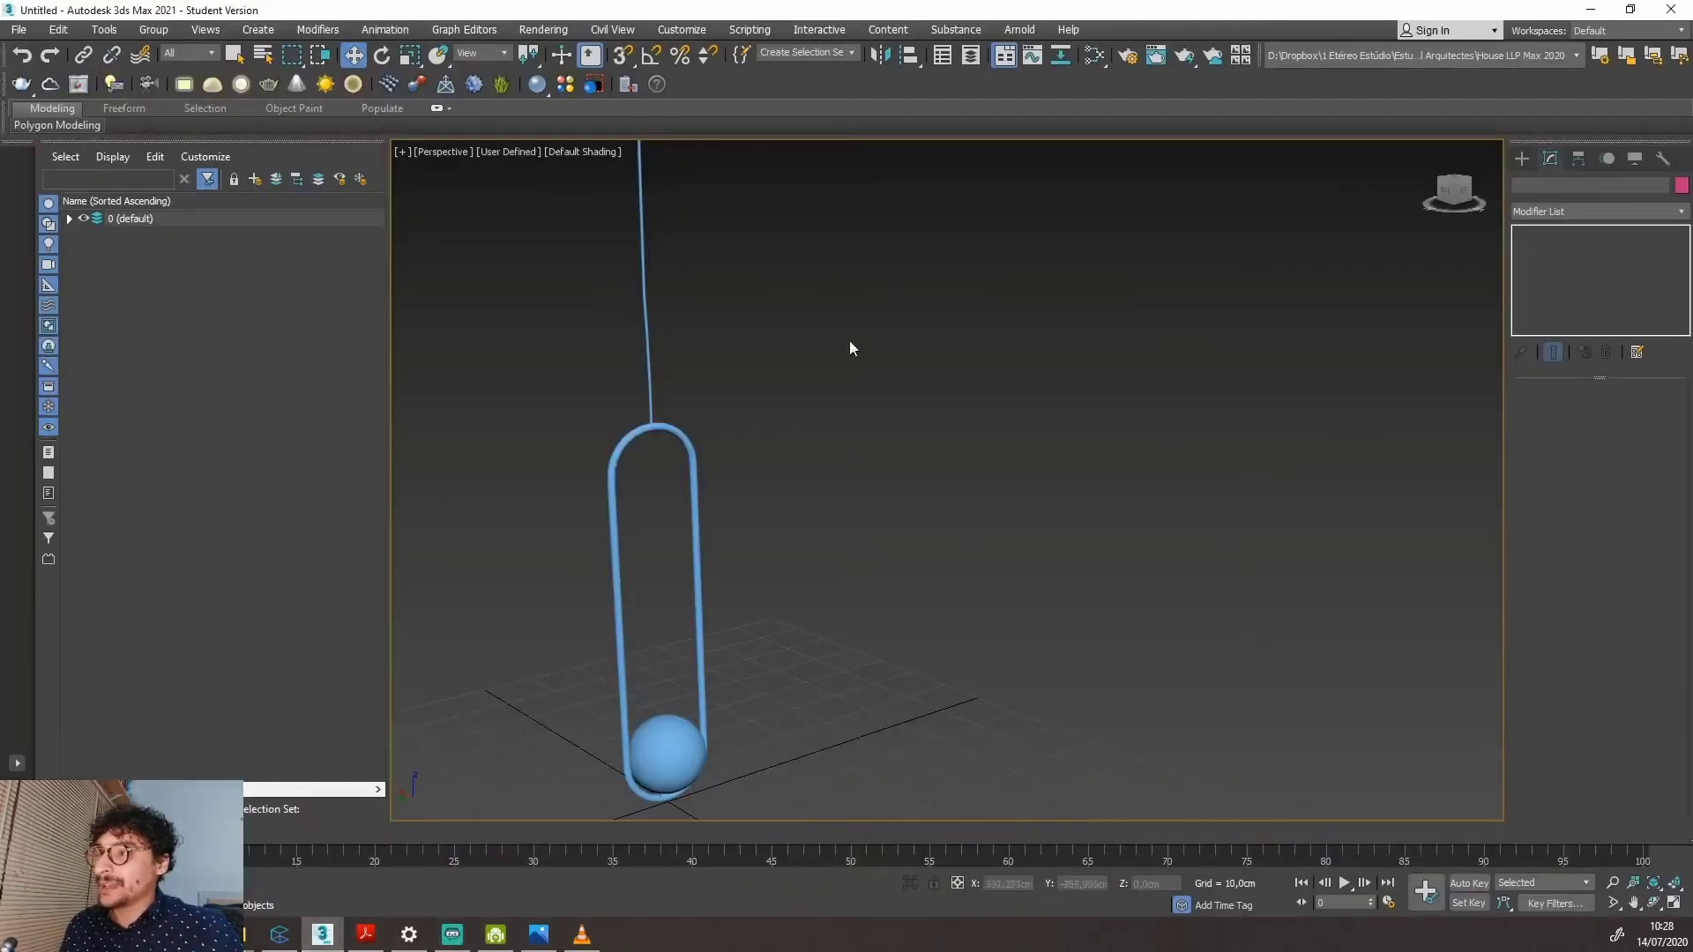
scroll(697, 630, up, 3)
scroll(666, 600, down, 5)
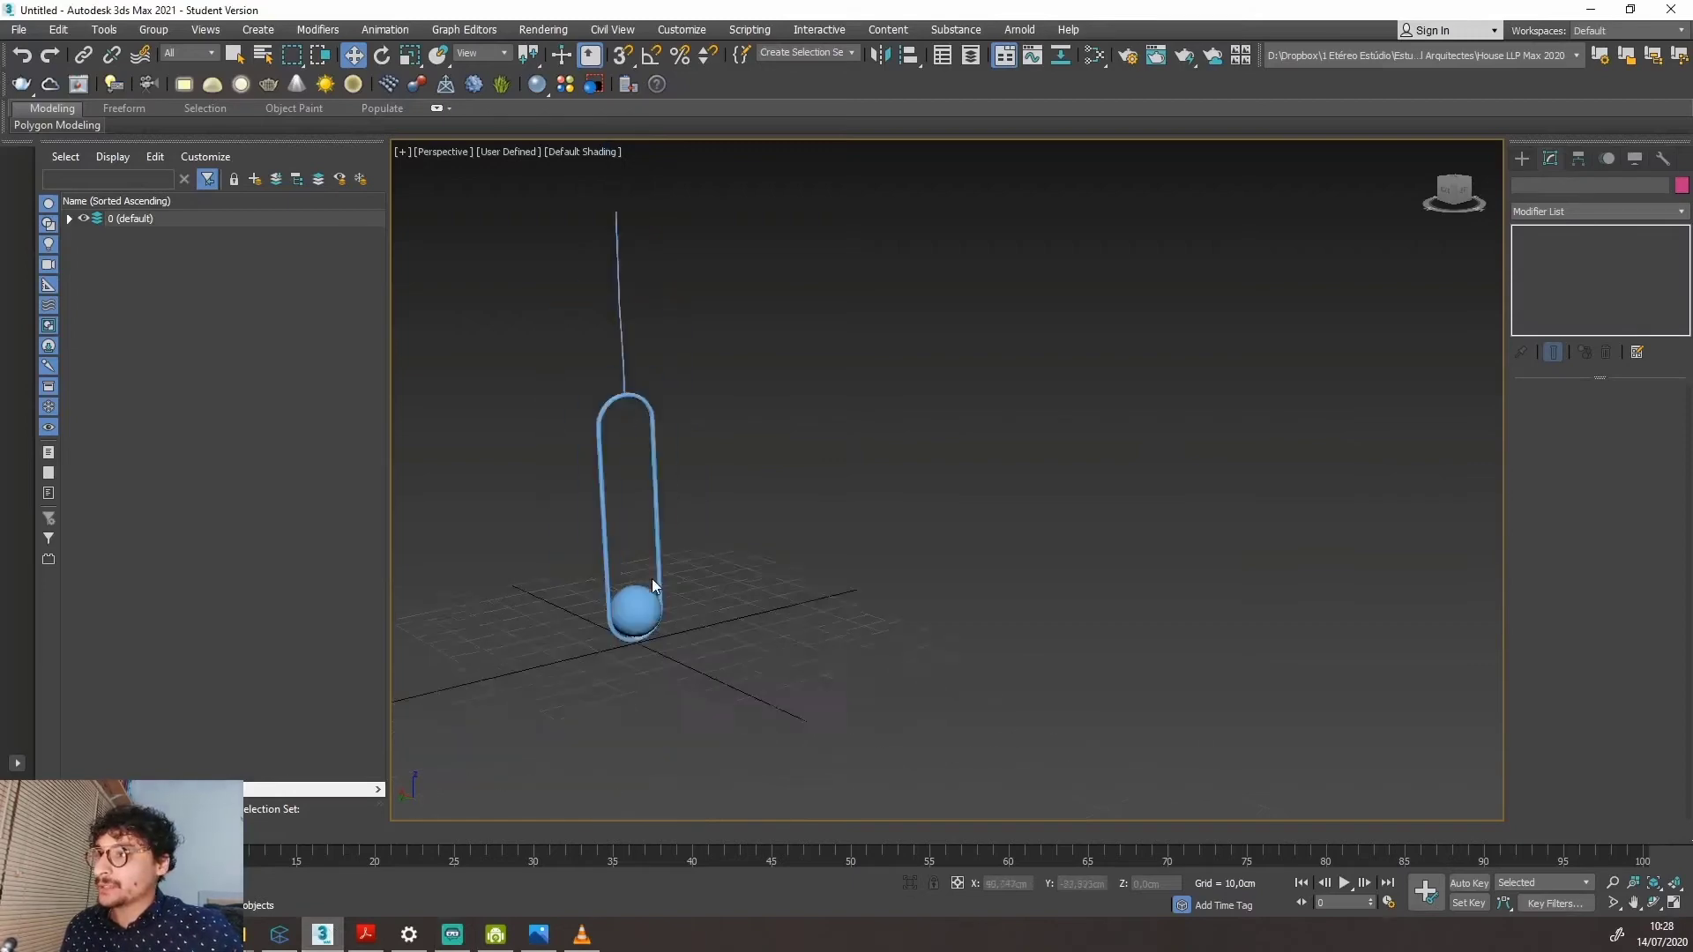
scroll(705, 573, up, 6)
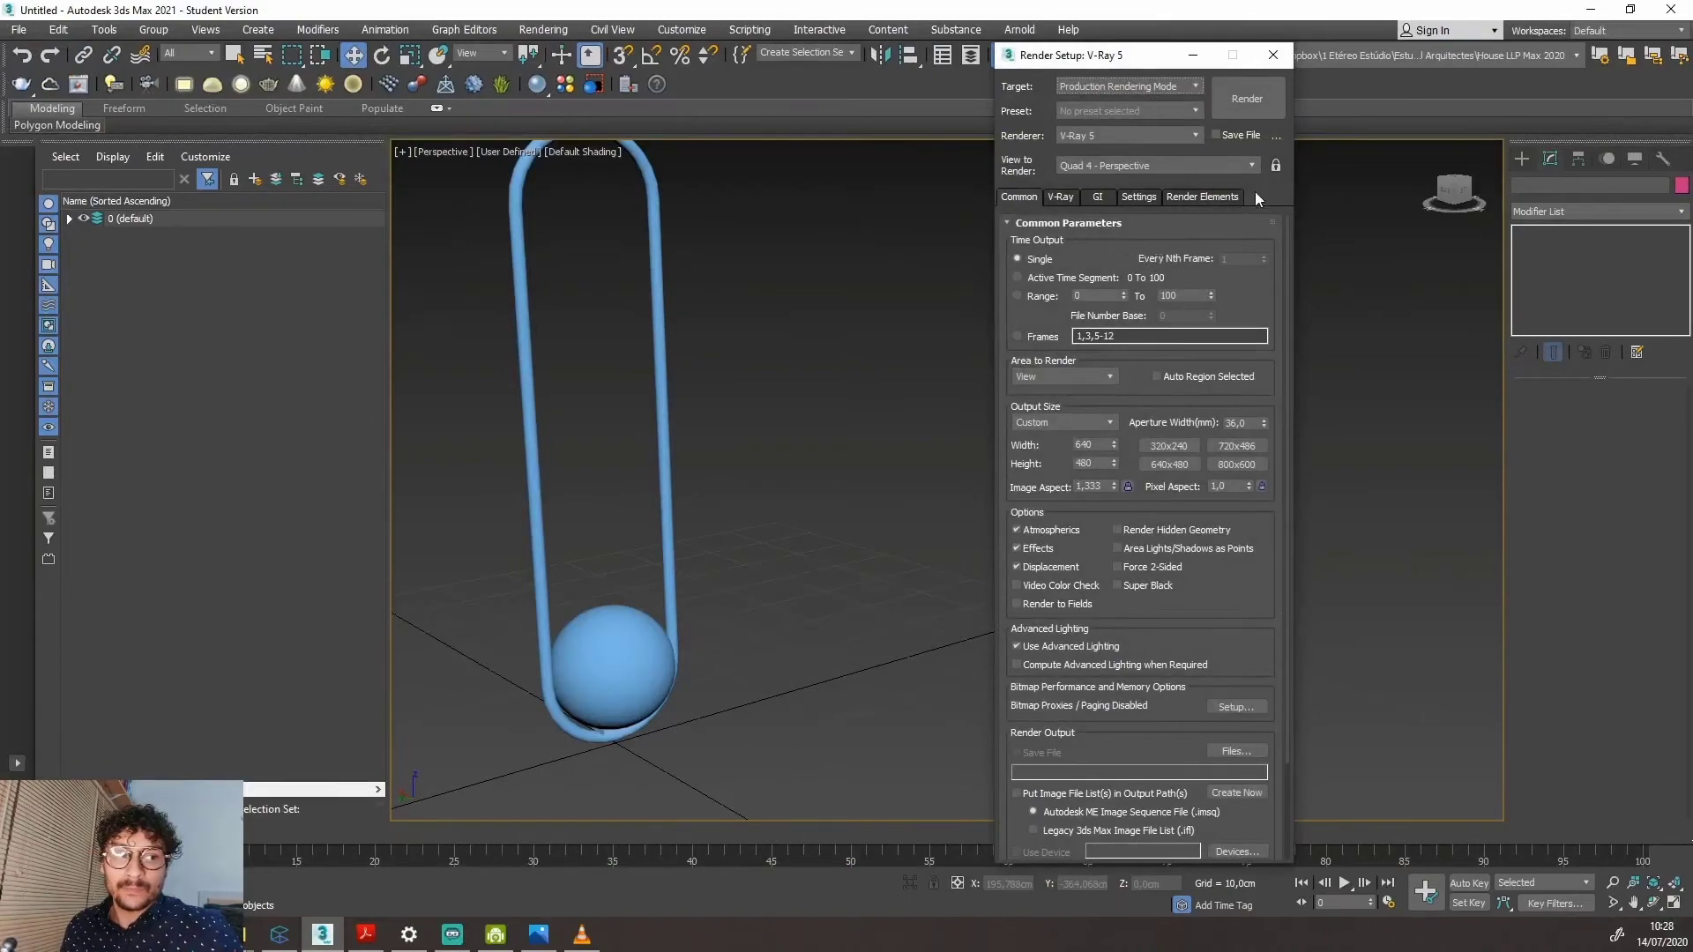
drag(1144, 55, 962, 25)
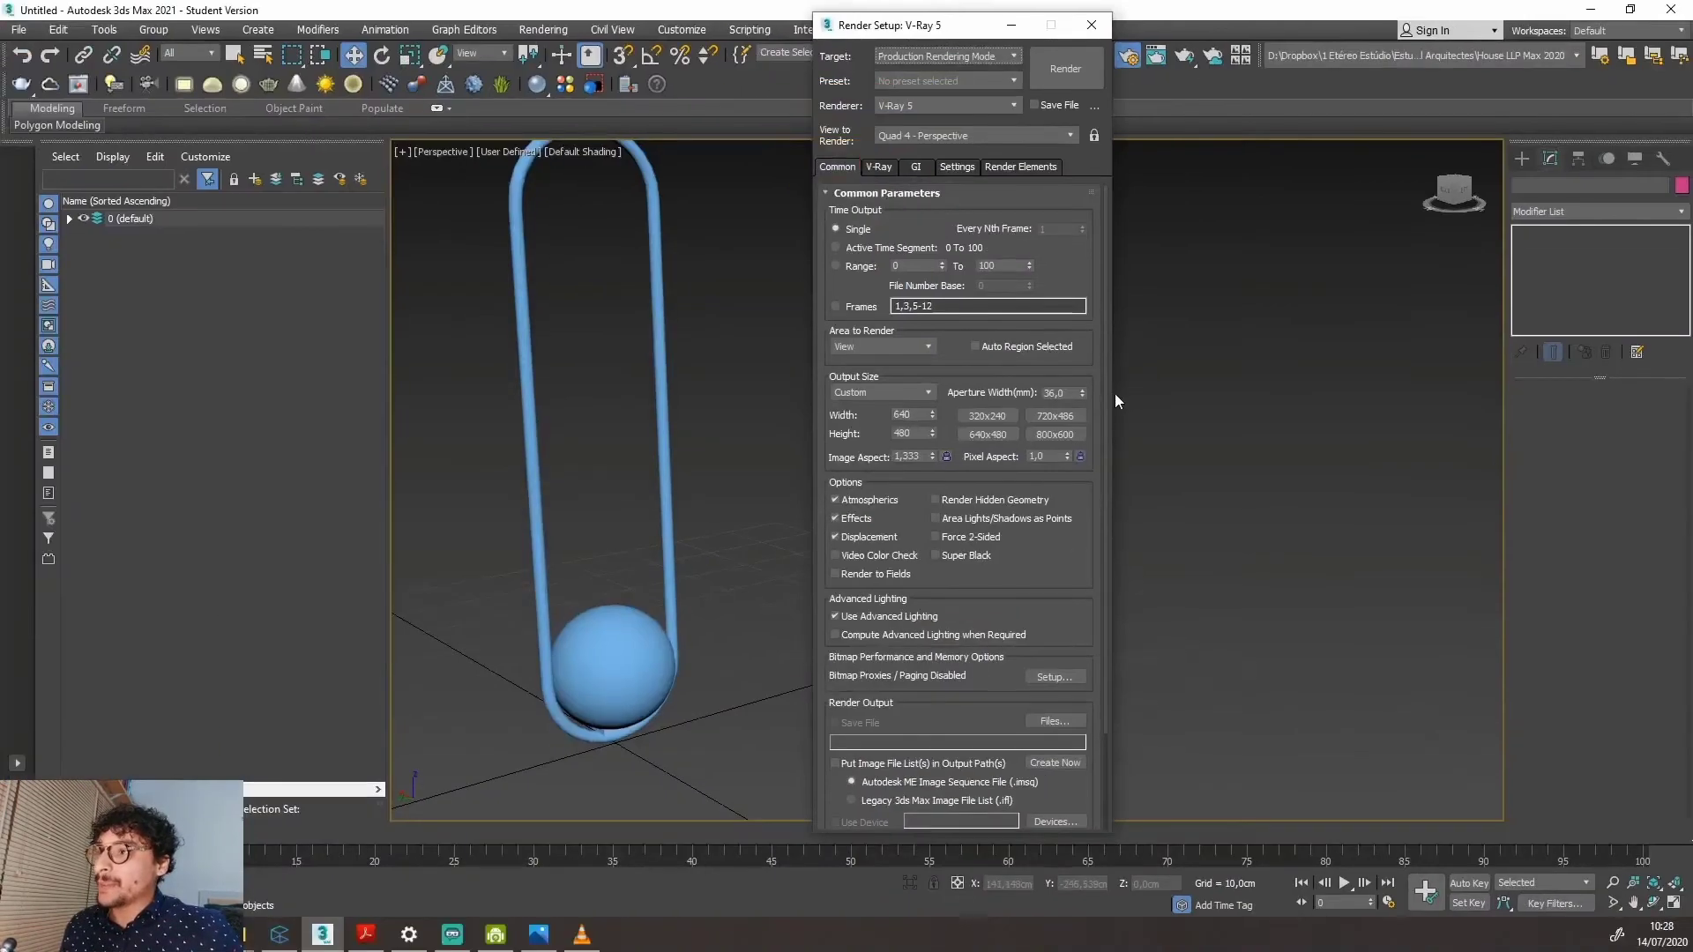
scroll(1105, 392, down, 3)
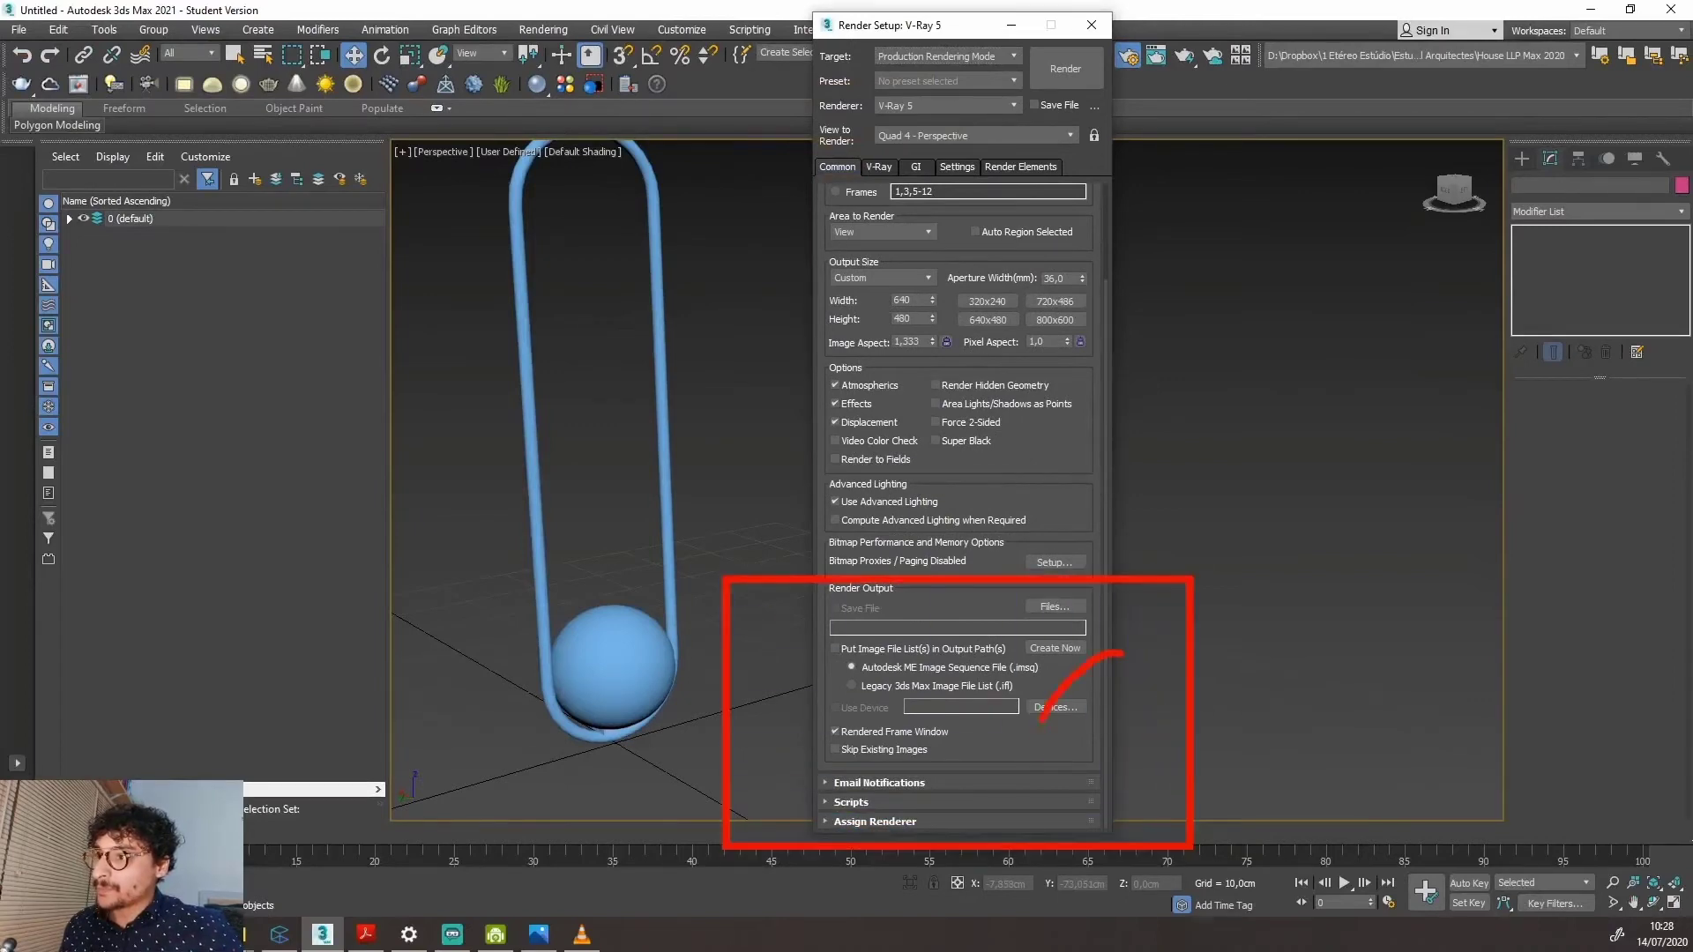
click(890, 819)
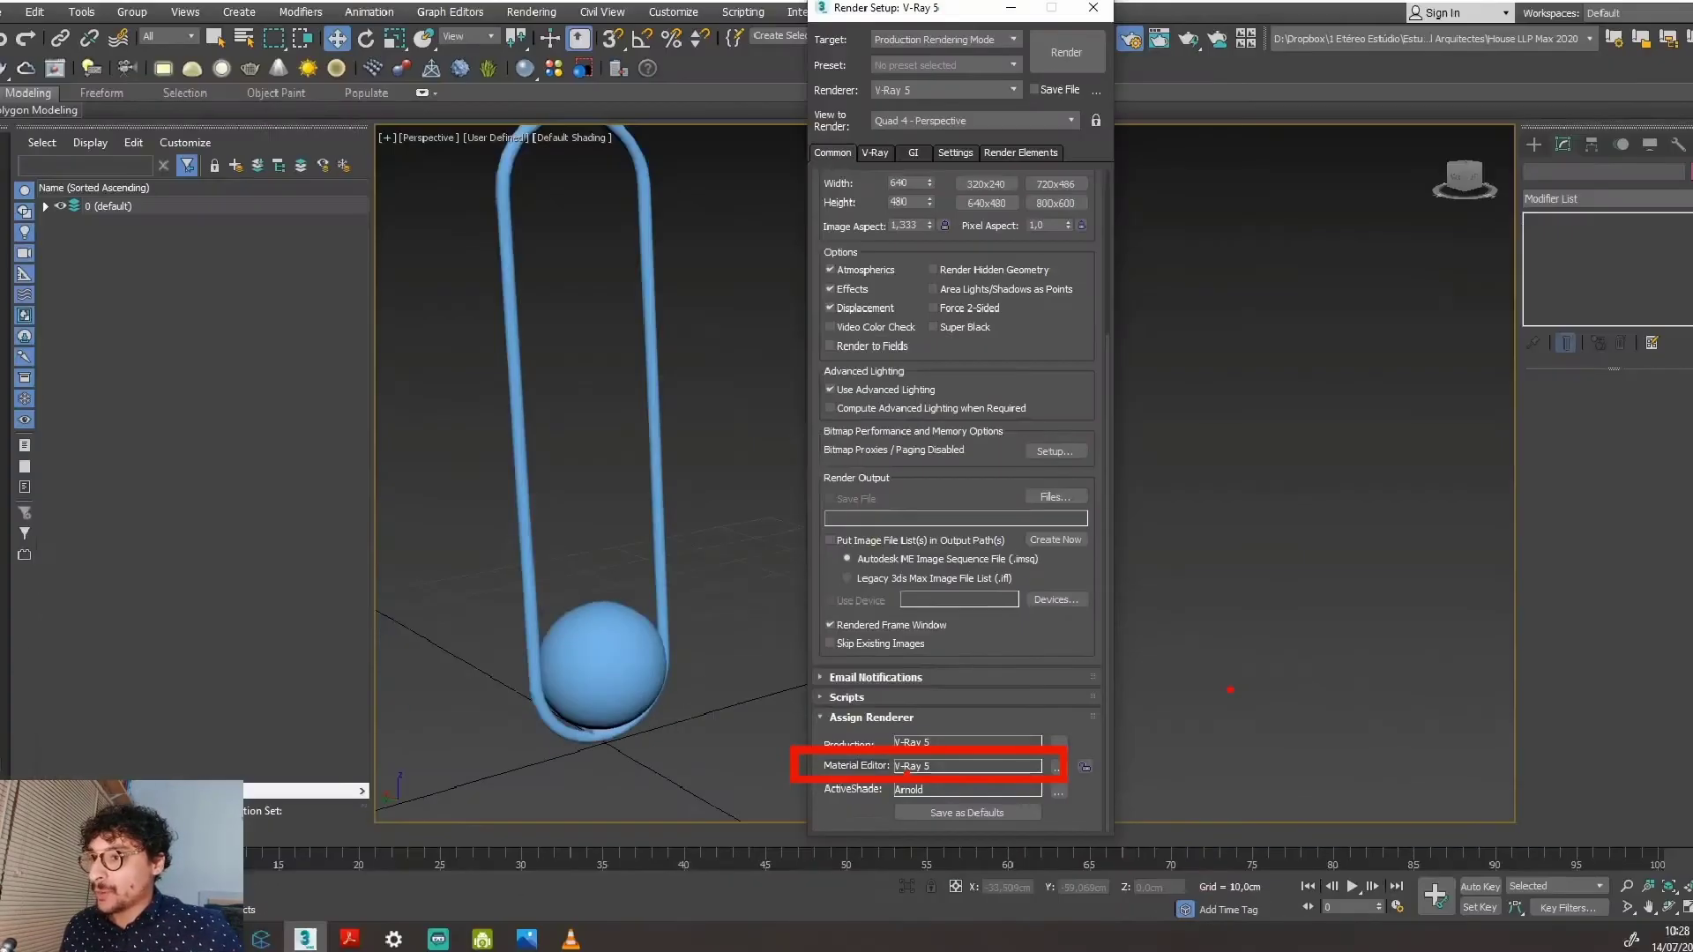
Review the renderers available for the Material Editor and ActiveShade without changing their assignments.
click(1056, 767)
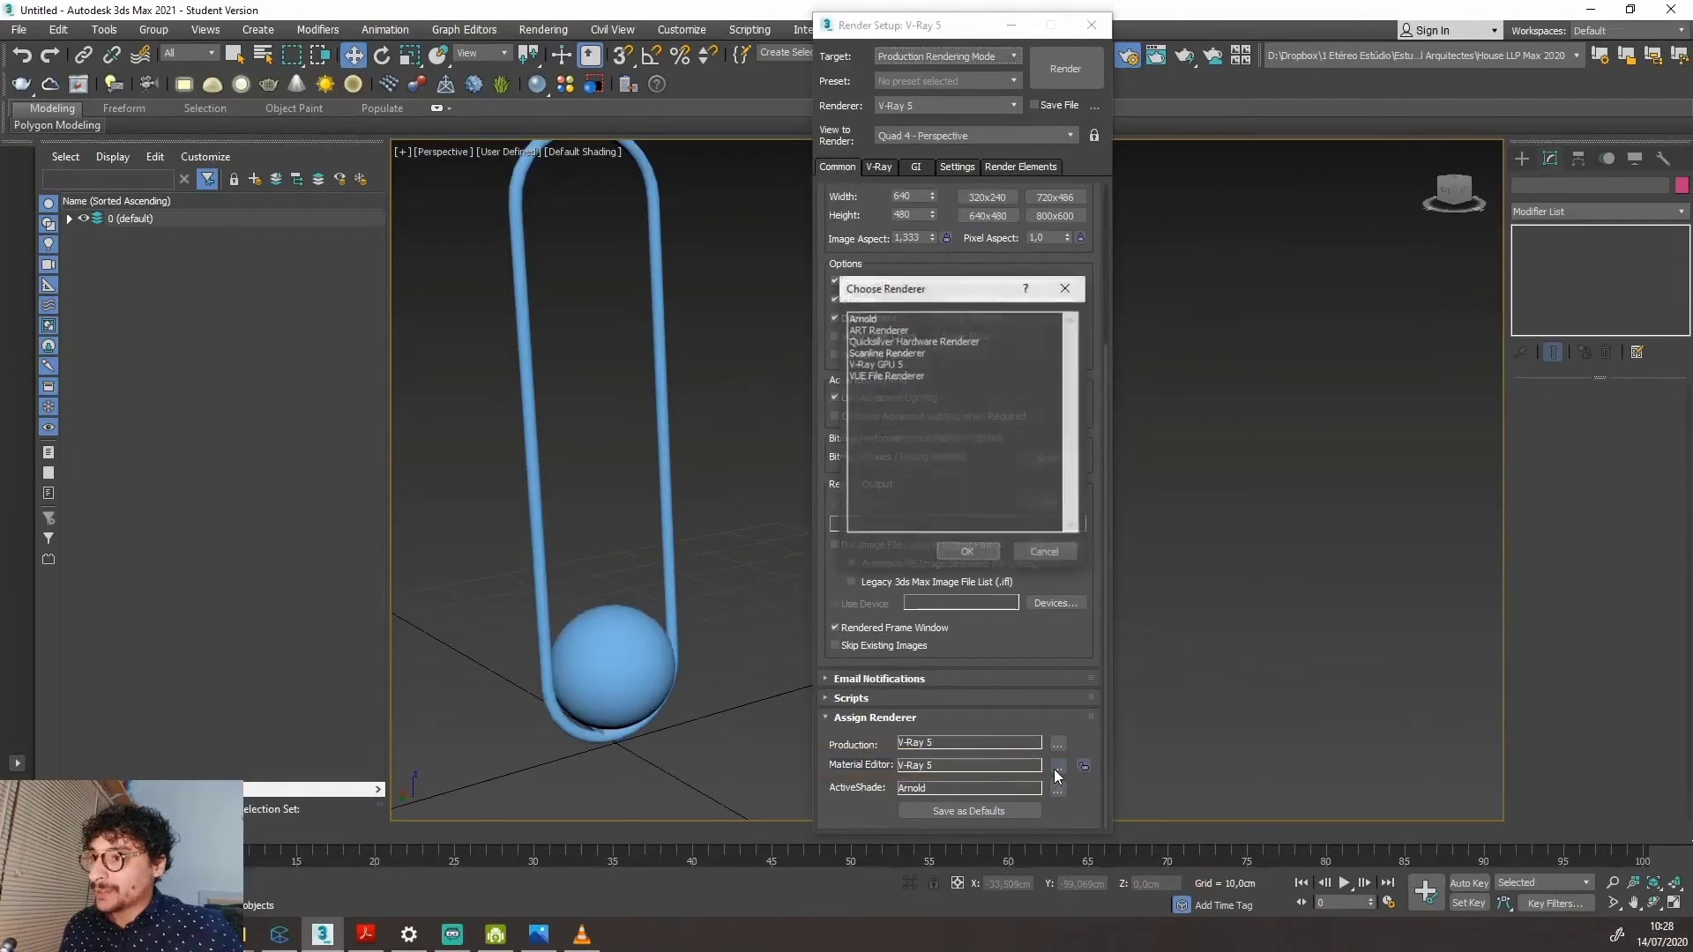
click(881, 365)
click(882, 354)
click(886, 341)
click(890, 362)
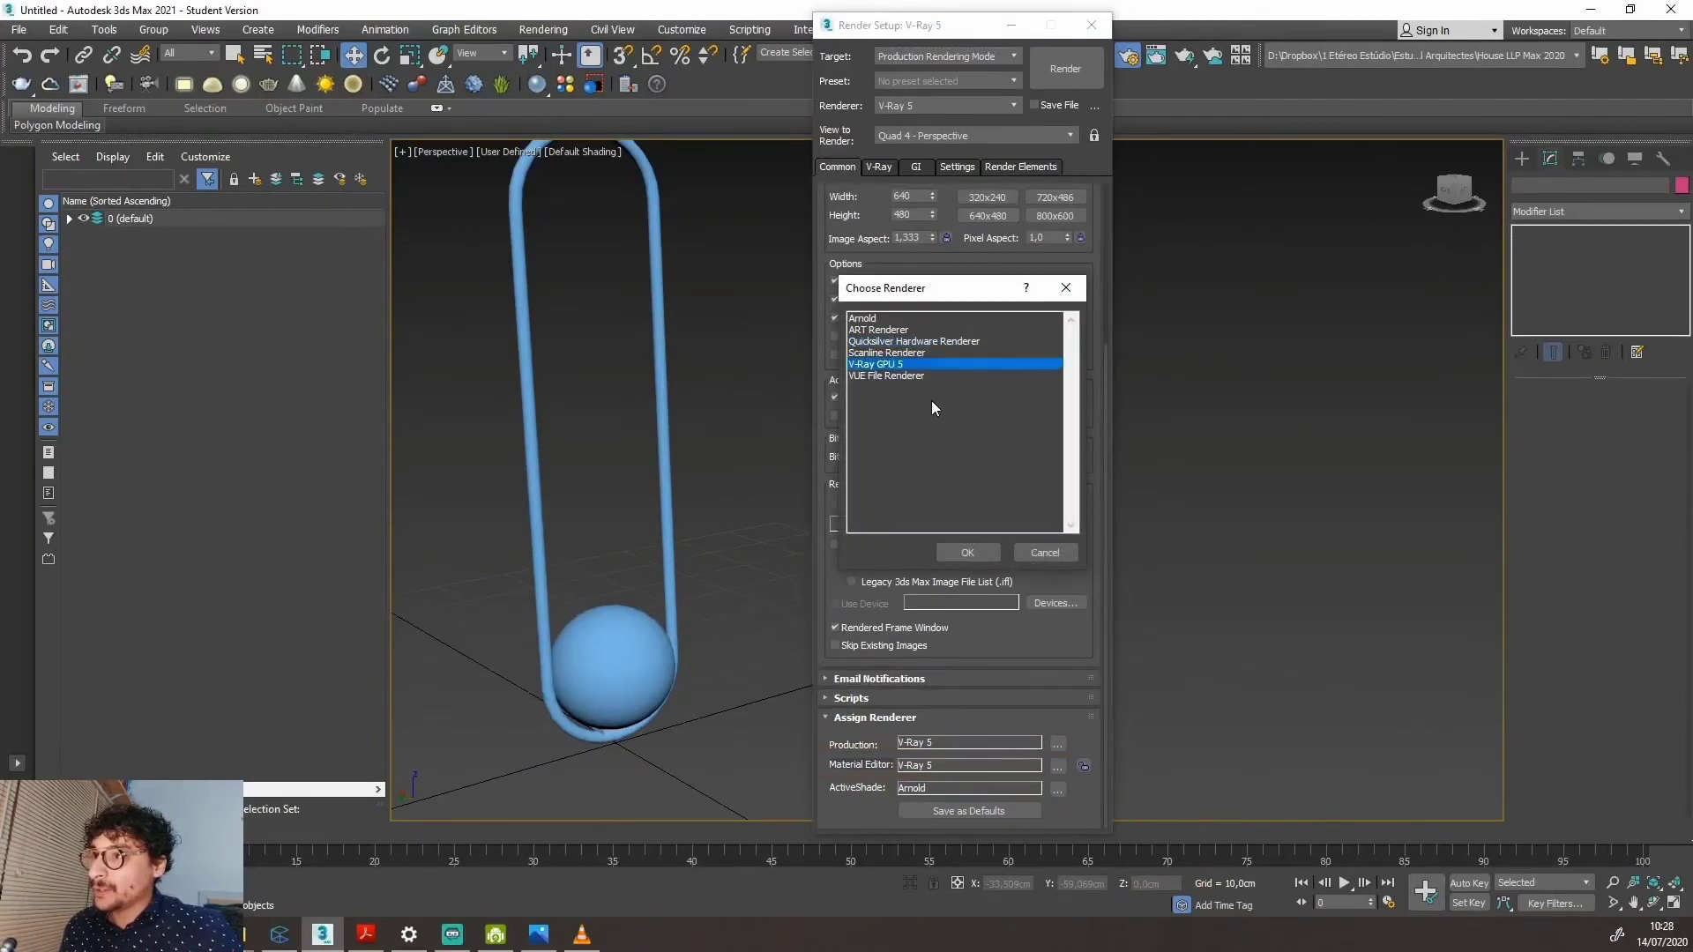
click(1045, 553)
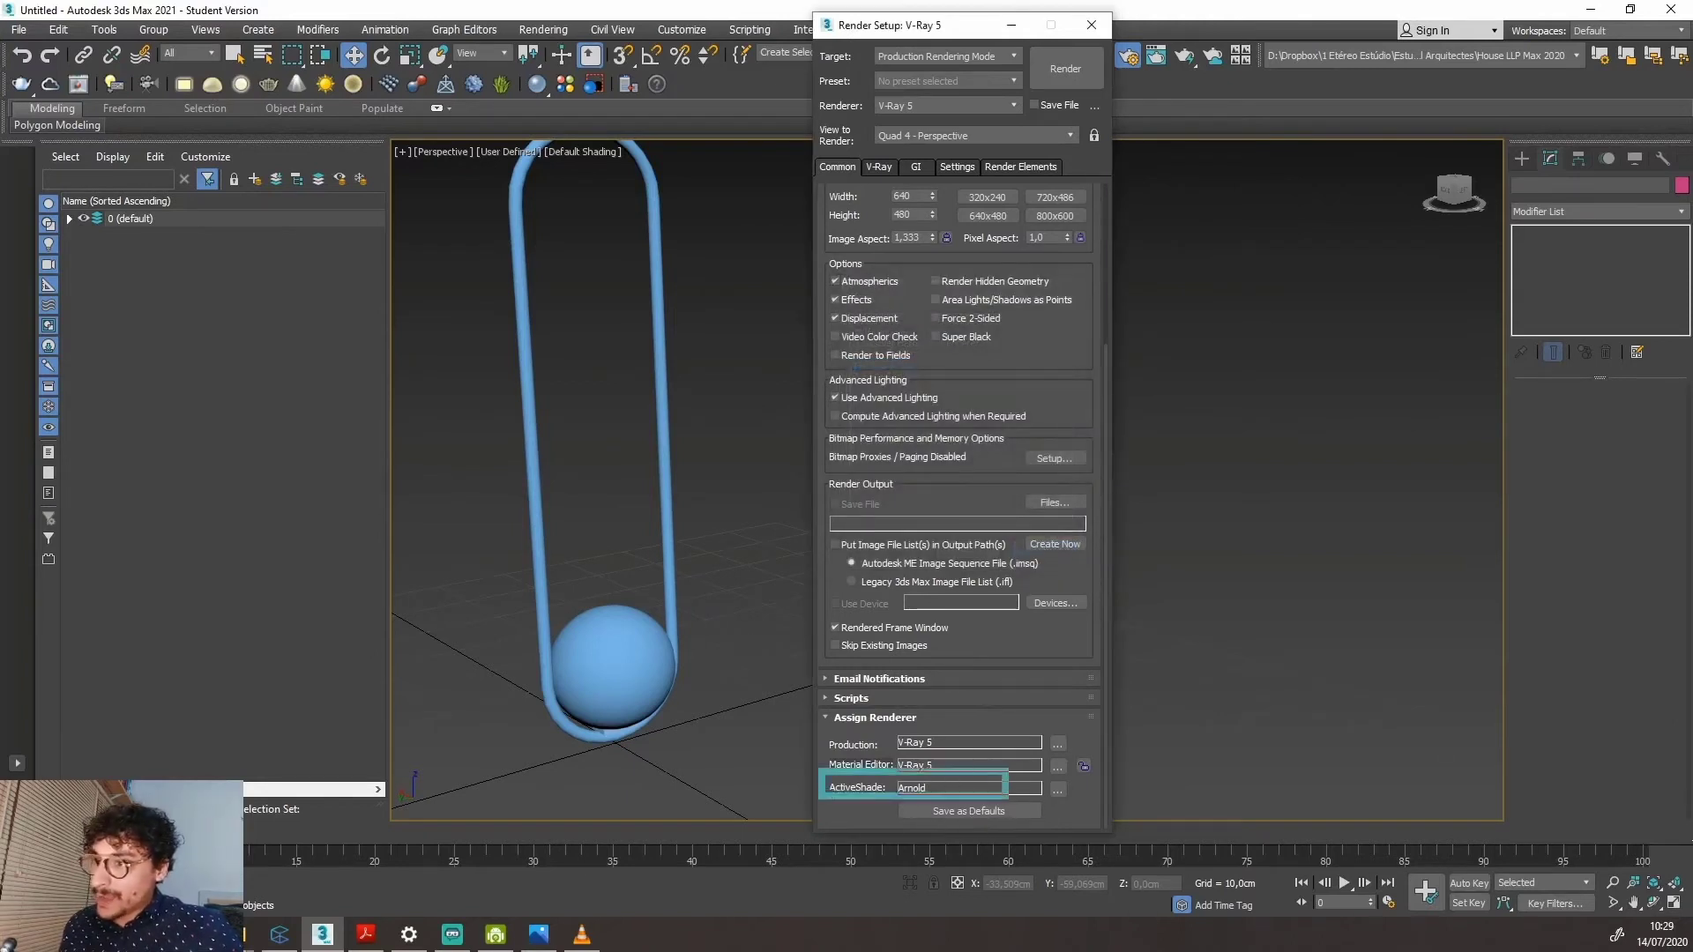
click(1057, 789)
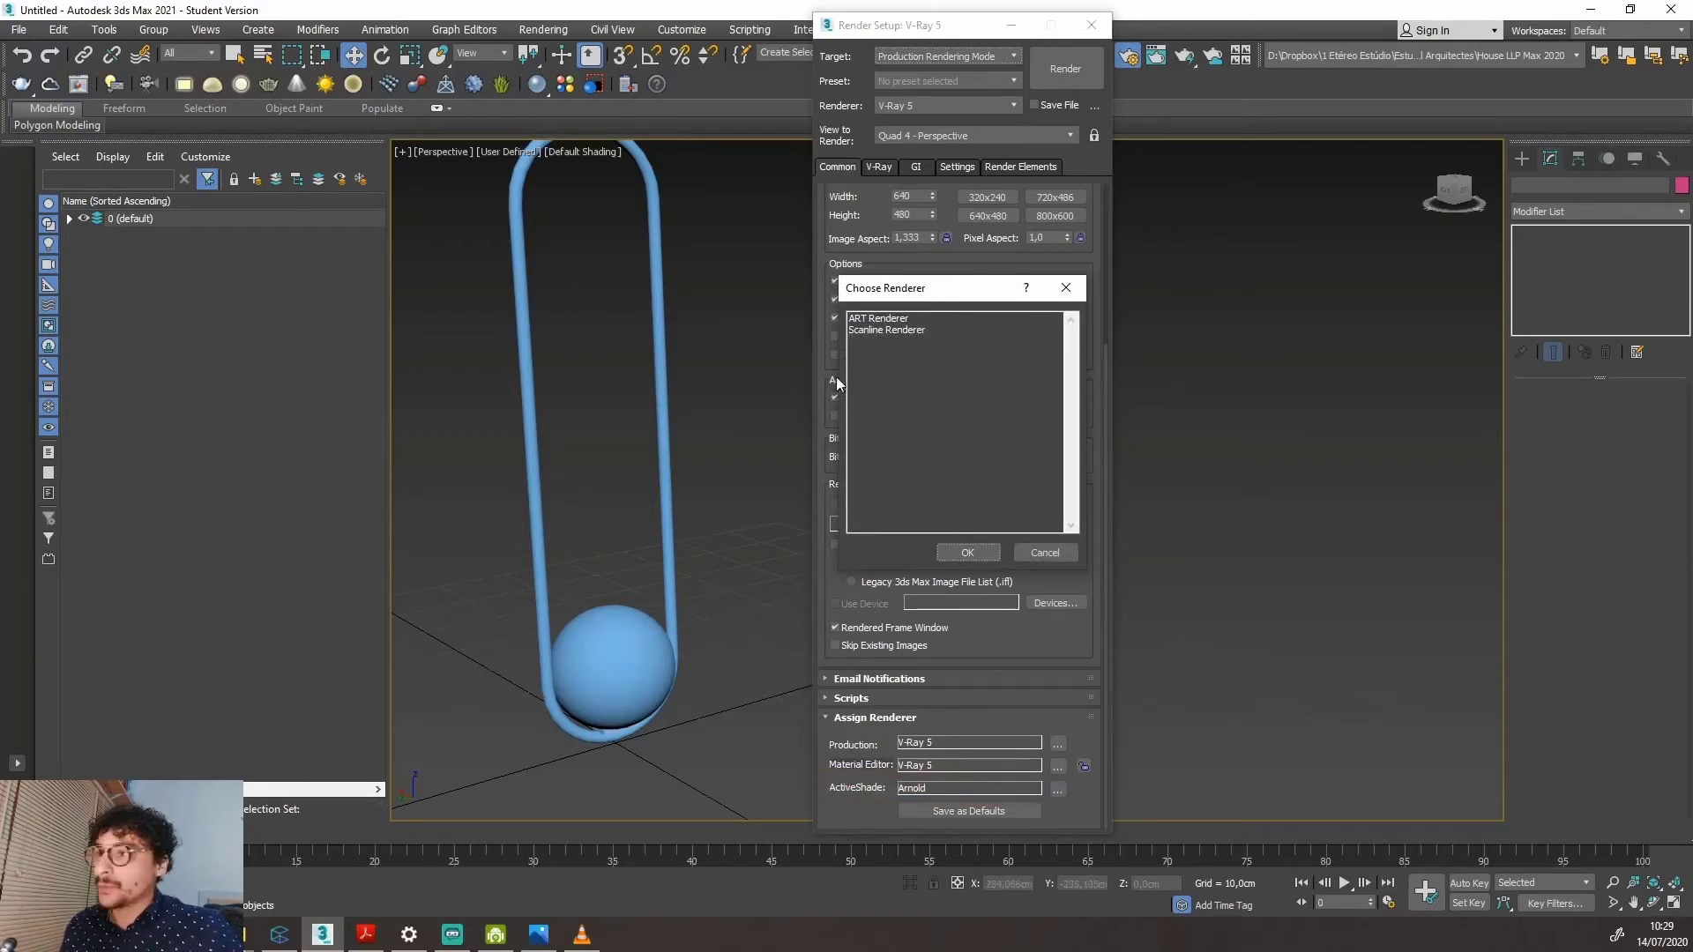
click(1049, 550)
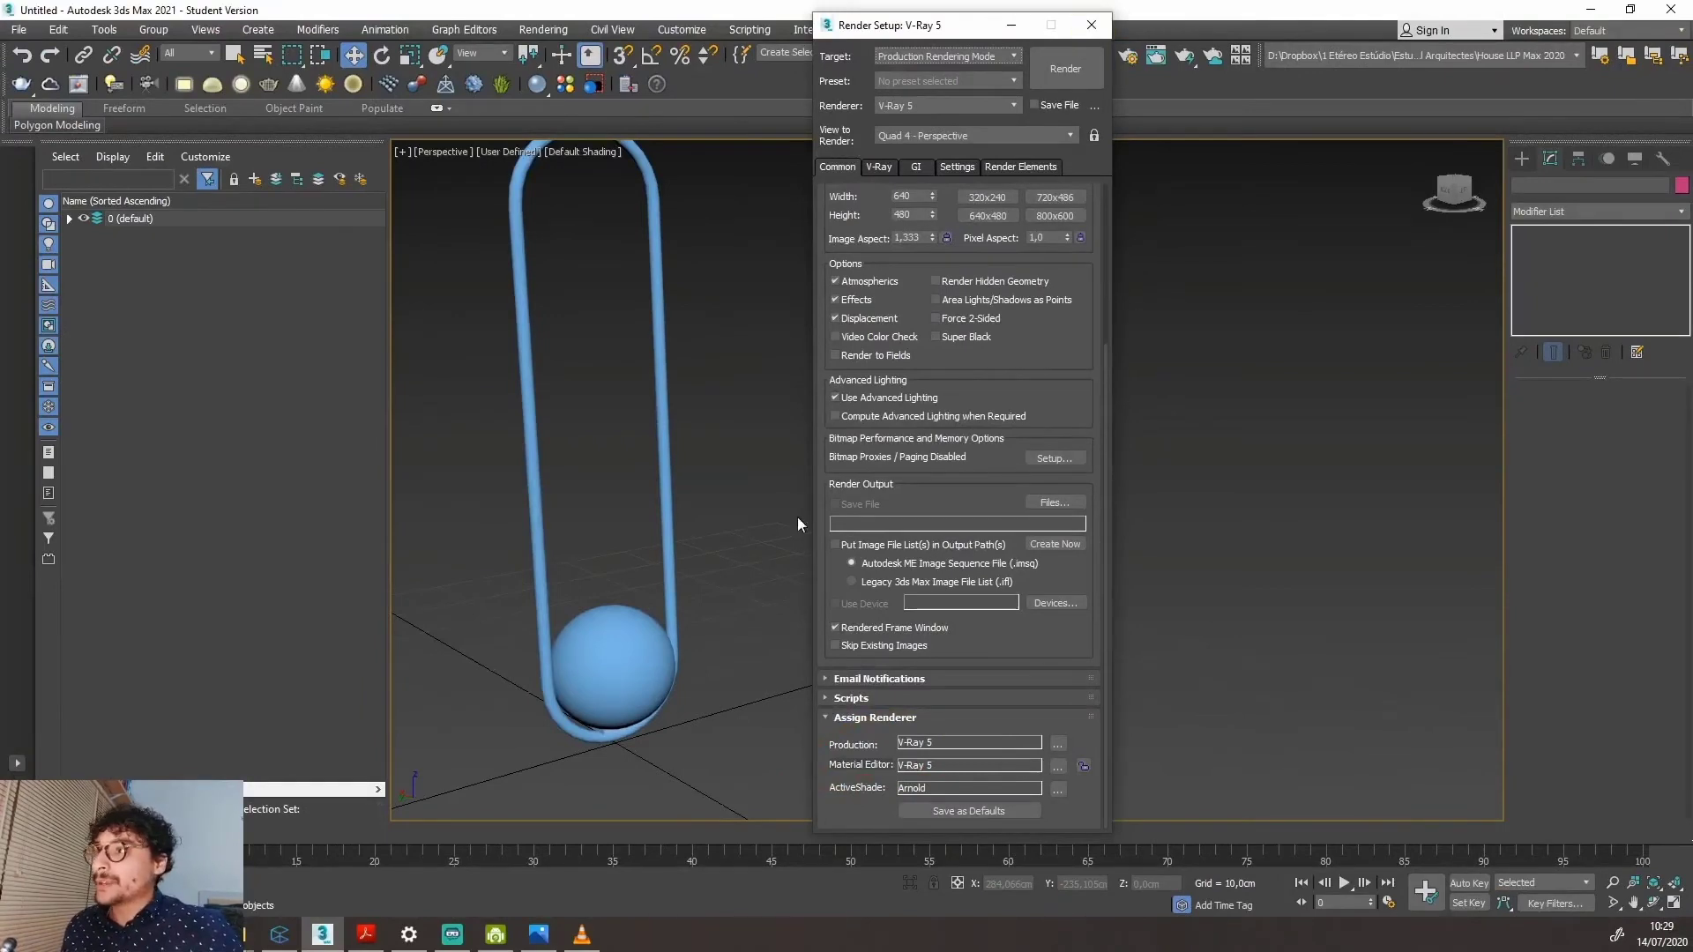
Check the lamp's reference photo, and add a VRayMtl material in the Slate Material Editor with its parameters open.
click(539, 934)
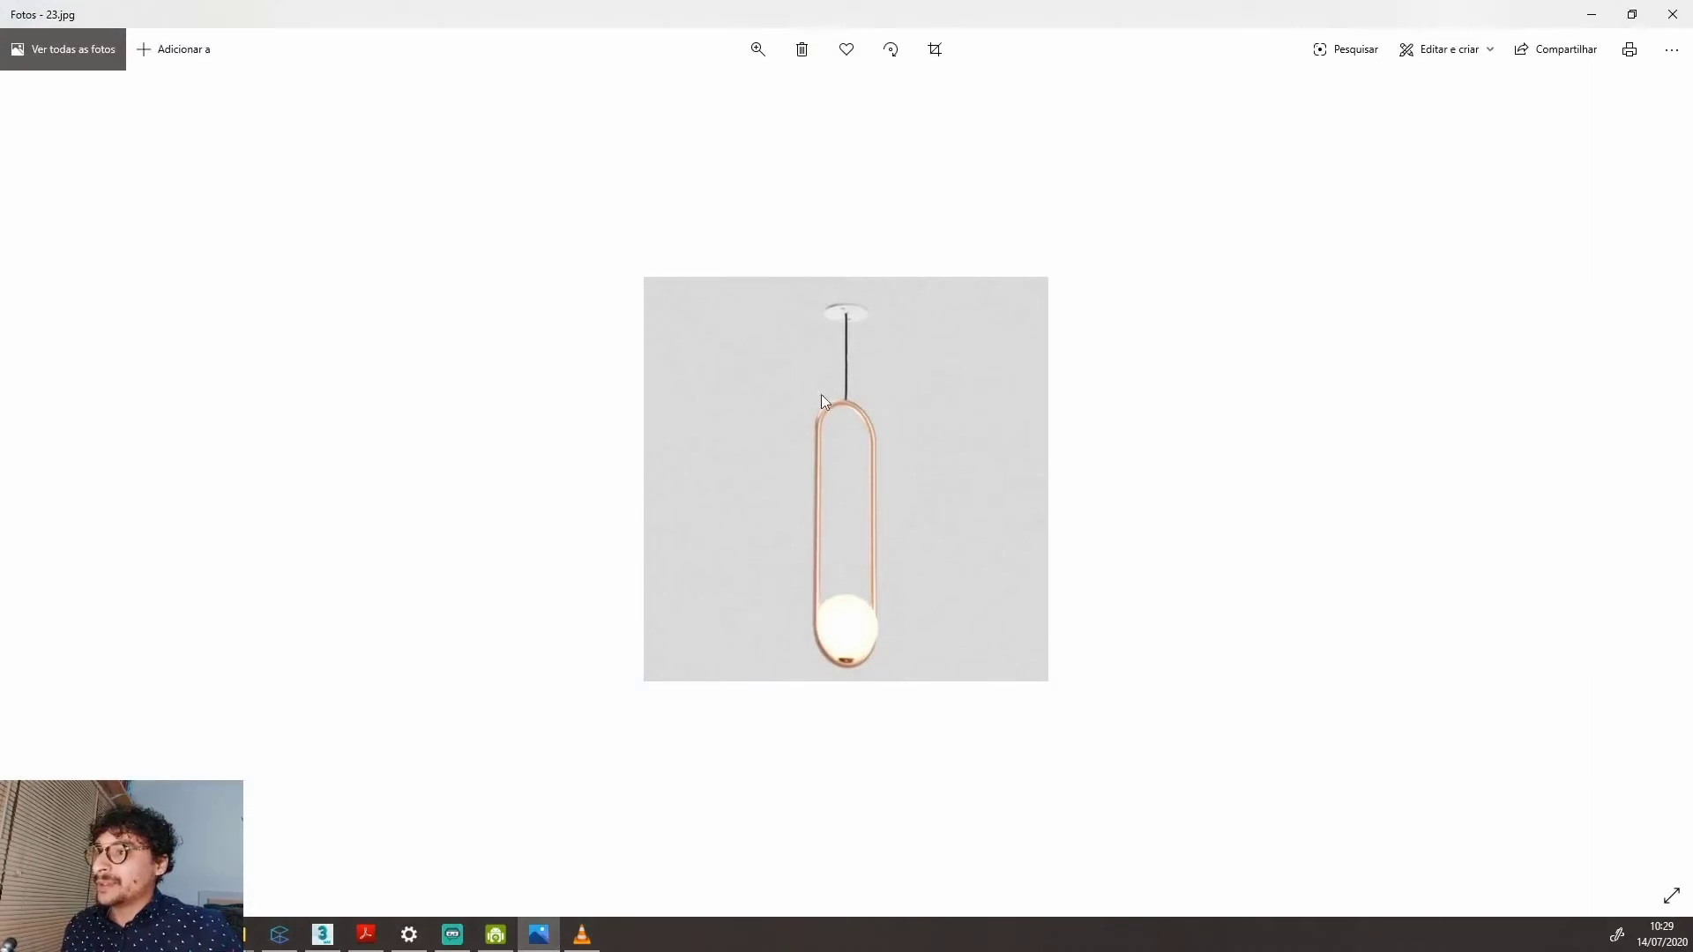
click(1591, 14)
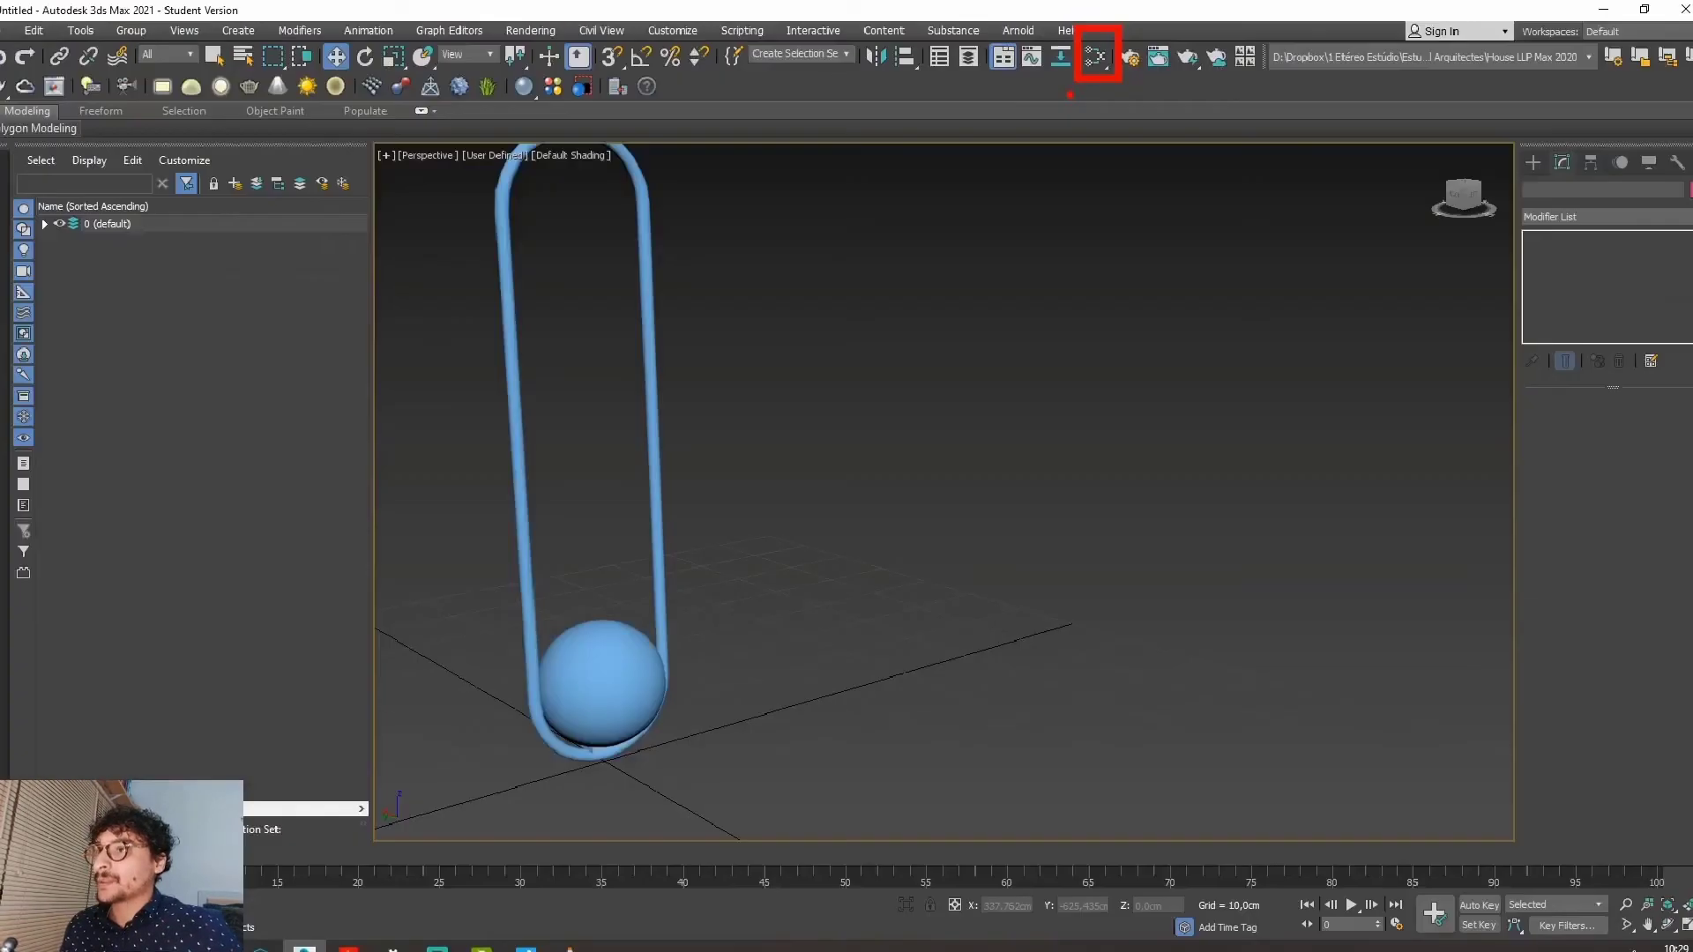
click(1093, 57)
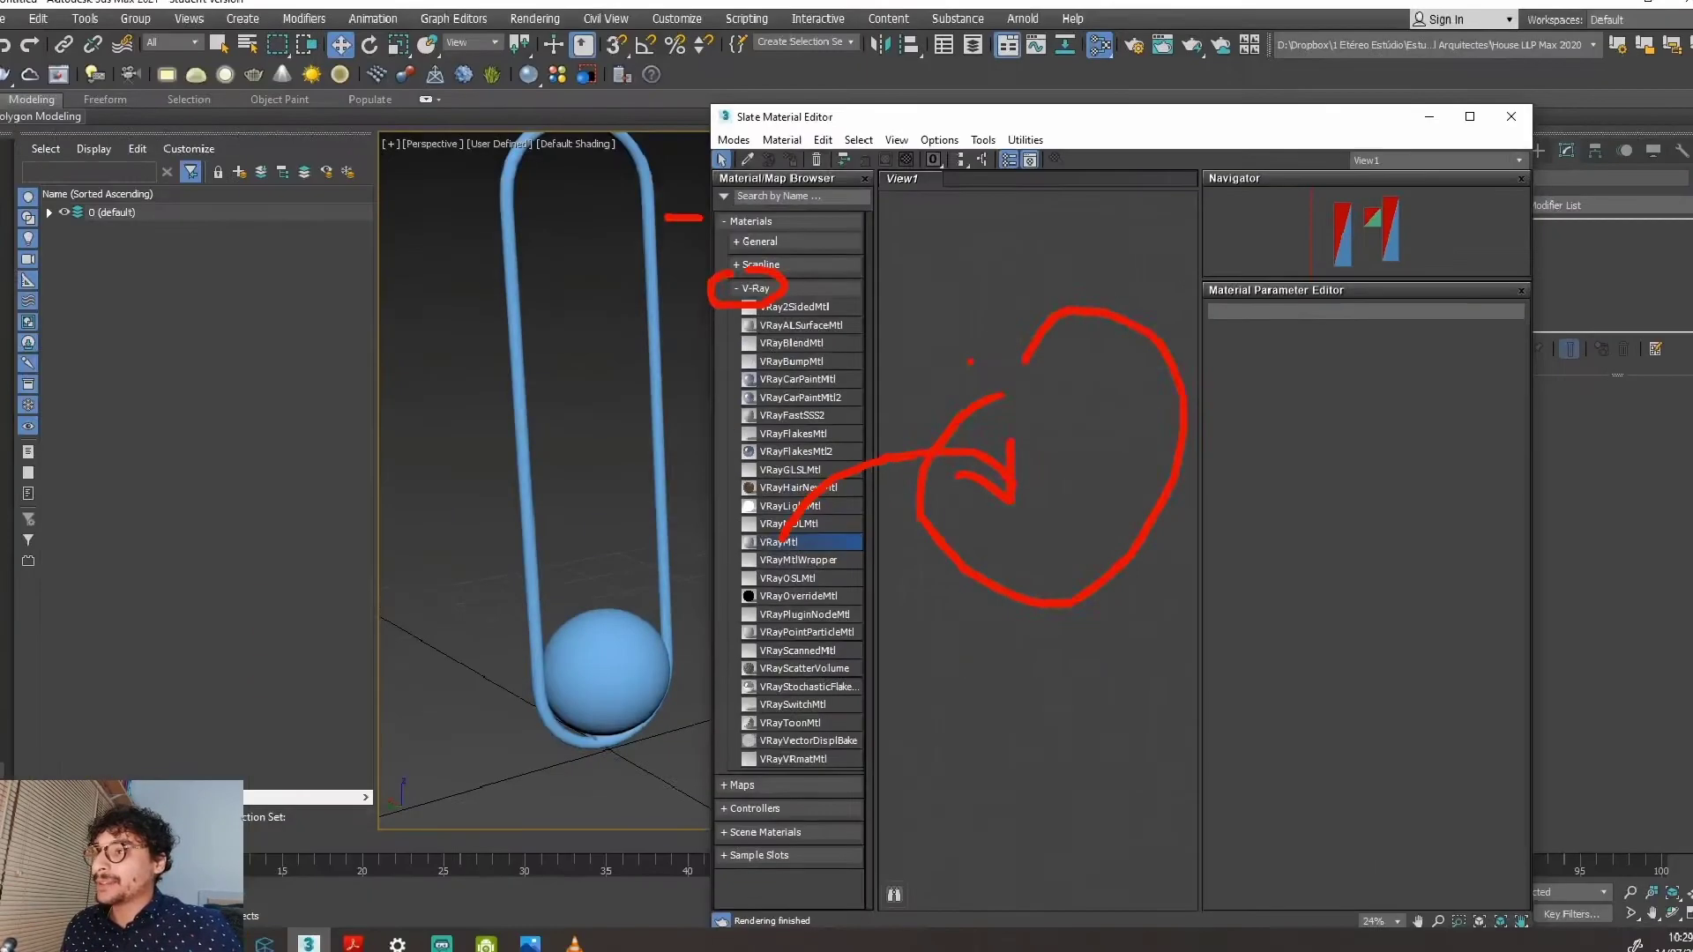
drag(822, 529, 1023, 472)
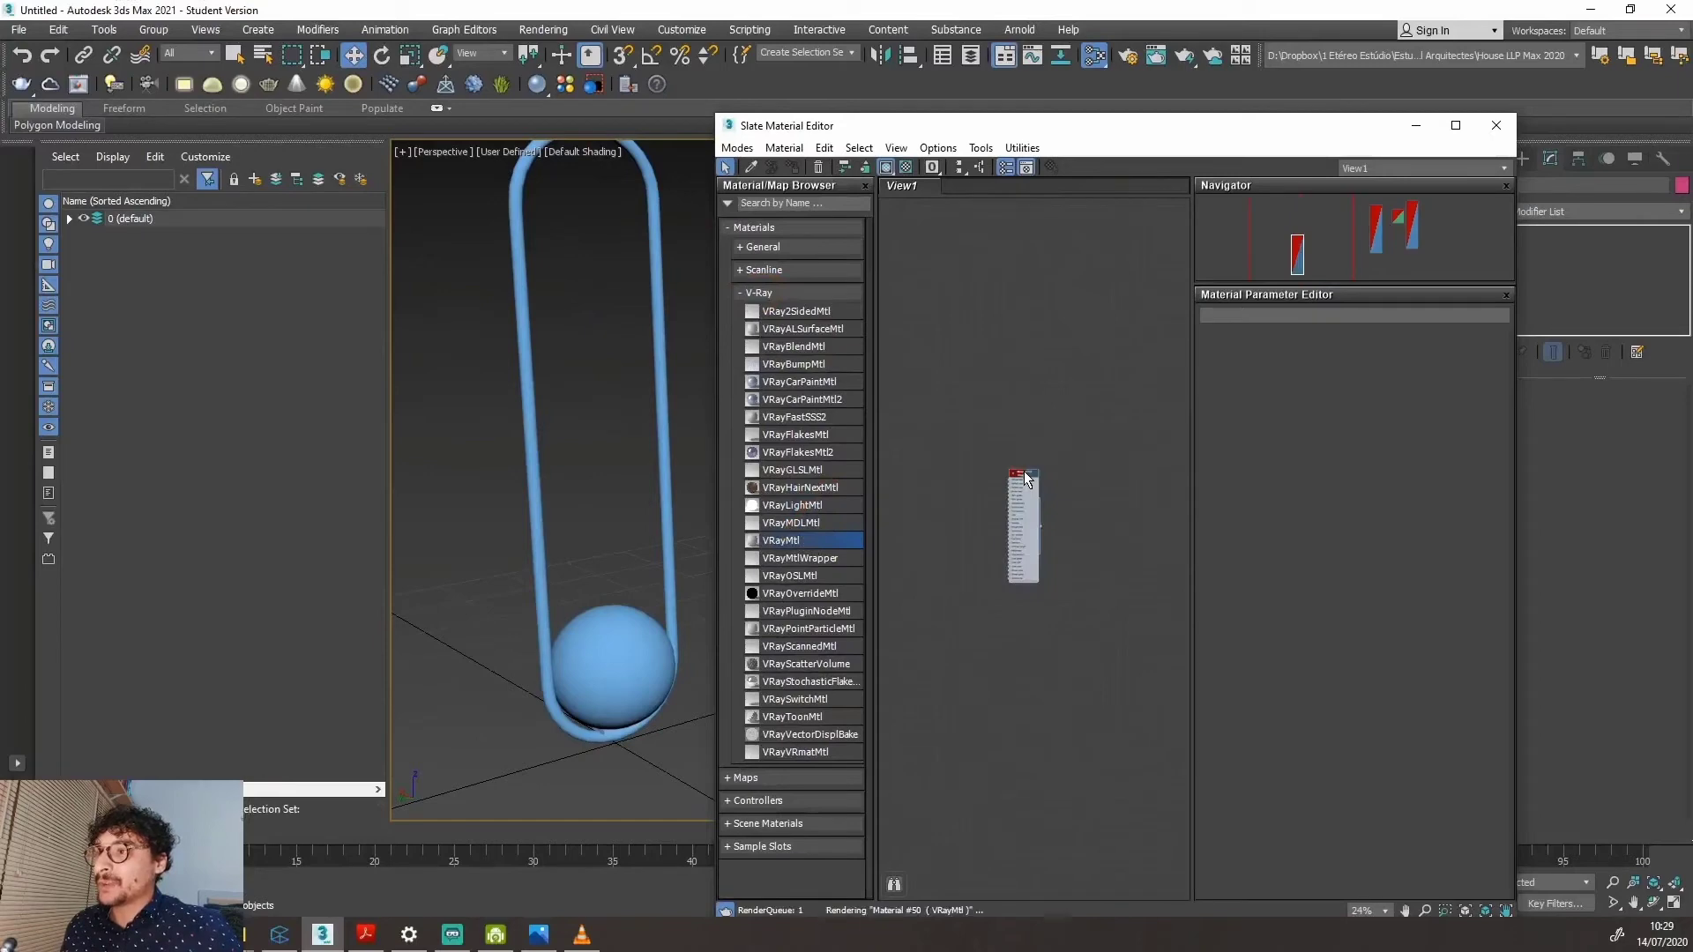
scroll(1024, 498, up, 5)
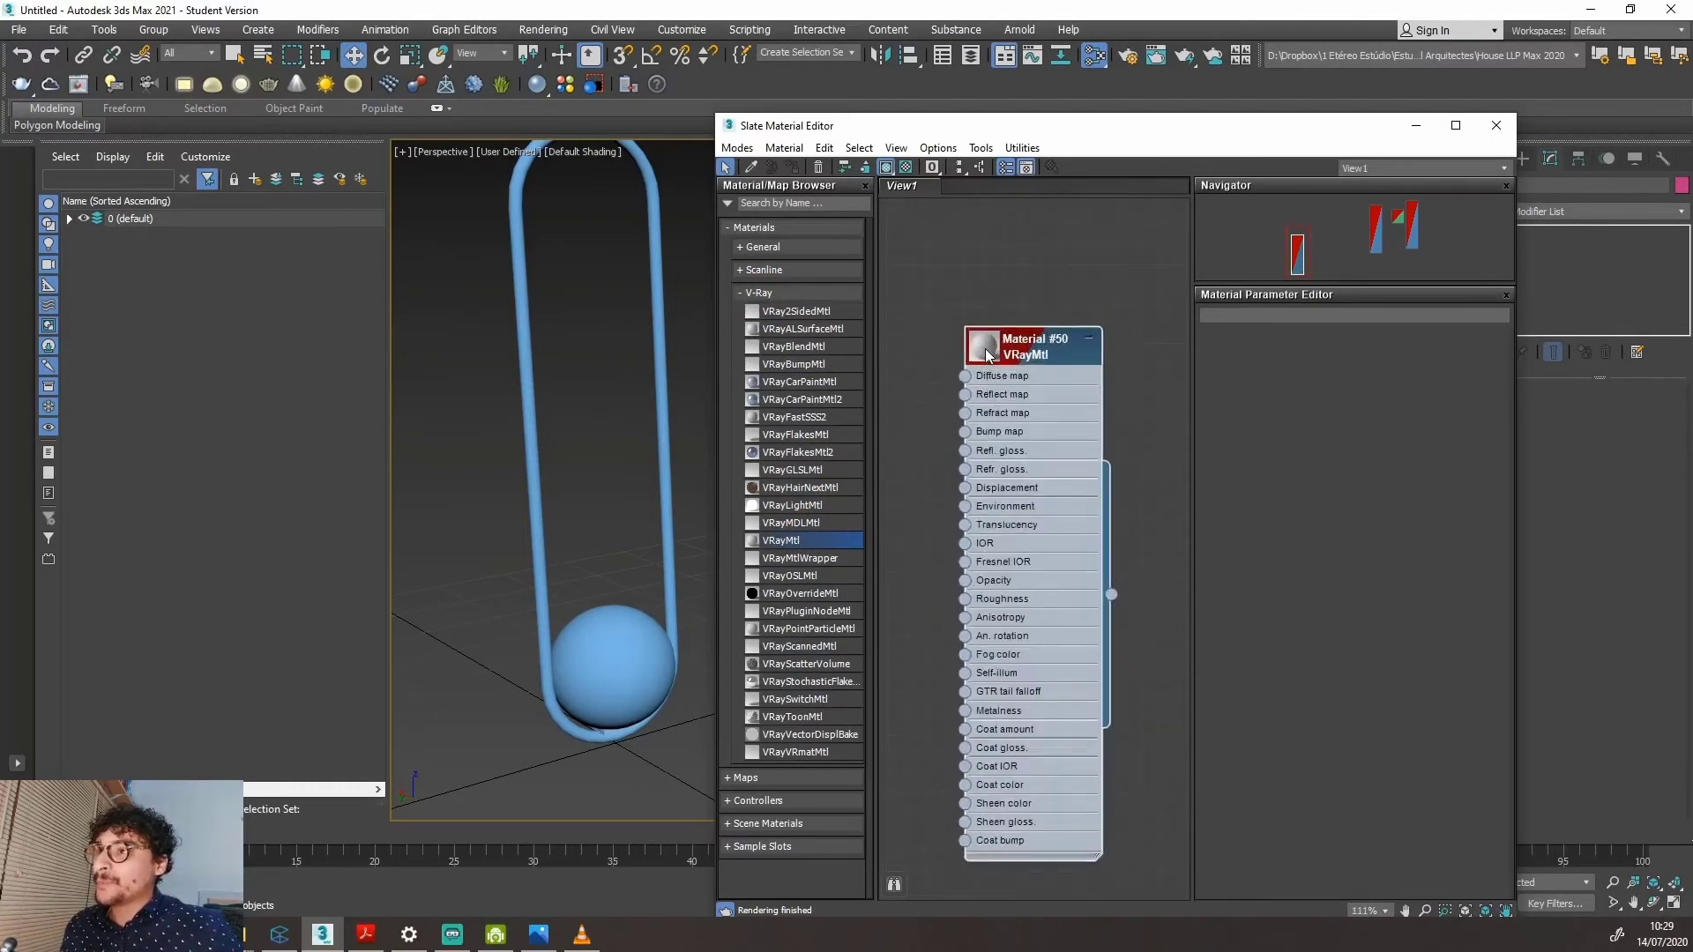
double_click(988, 355)
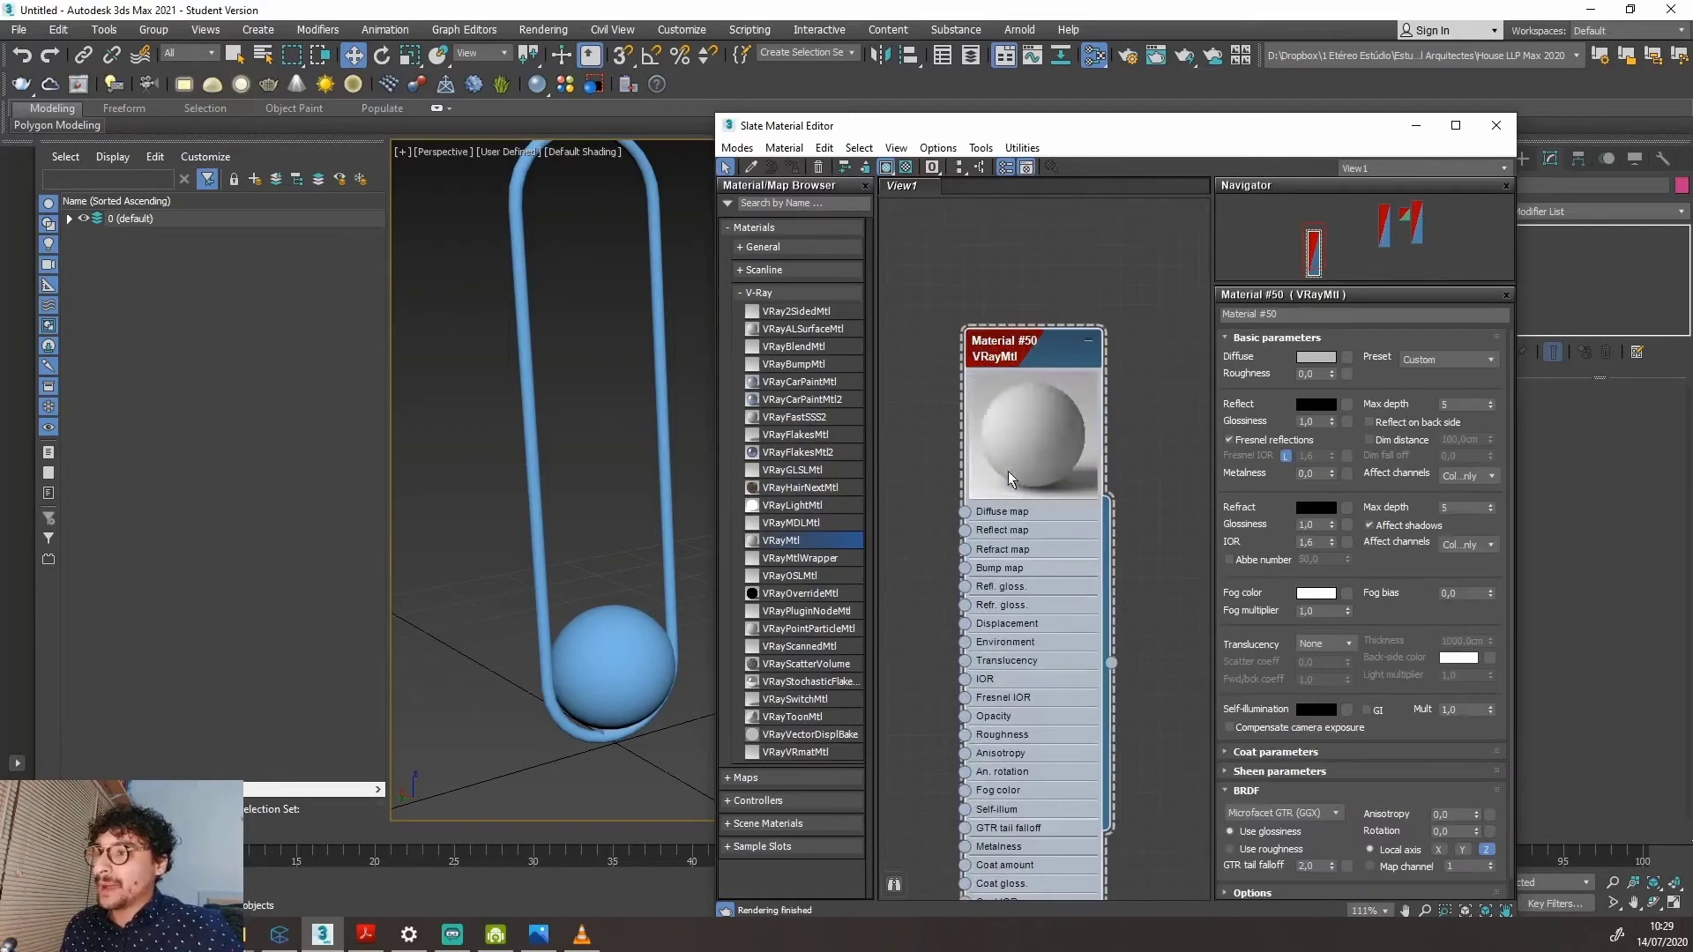
Rename the new VRayMtl material as "Lum Mila Dourado".
mouse_move(1013, 353)
mouse_down()
mouse_move(1017, 313)
mouse_move(1062, 328)
mouse_move(1014, 263)
mouse_up()
mouse_move(1222, 298)
mouse_down()
mouse_move(1297, 292)
mouse_move(1142, 618)
mouse_move(1293, 269)
mouse_up()
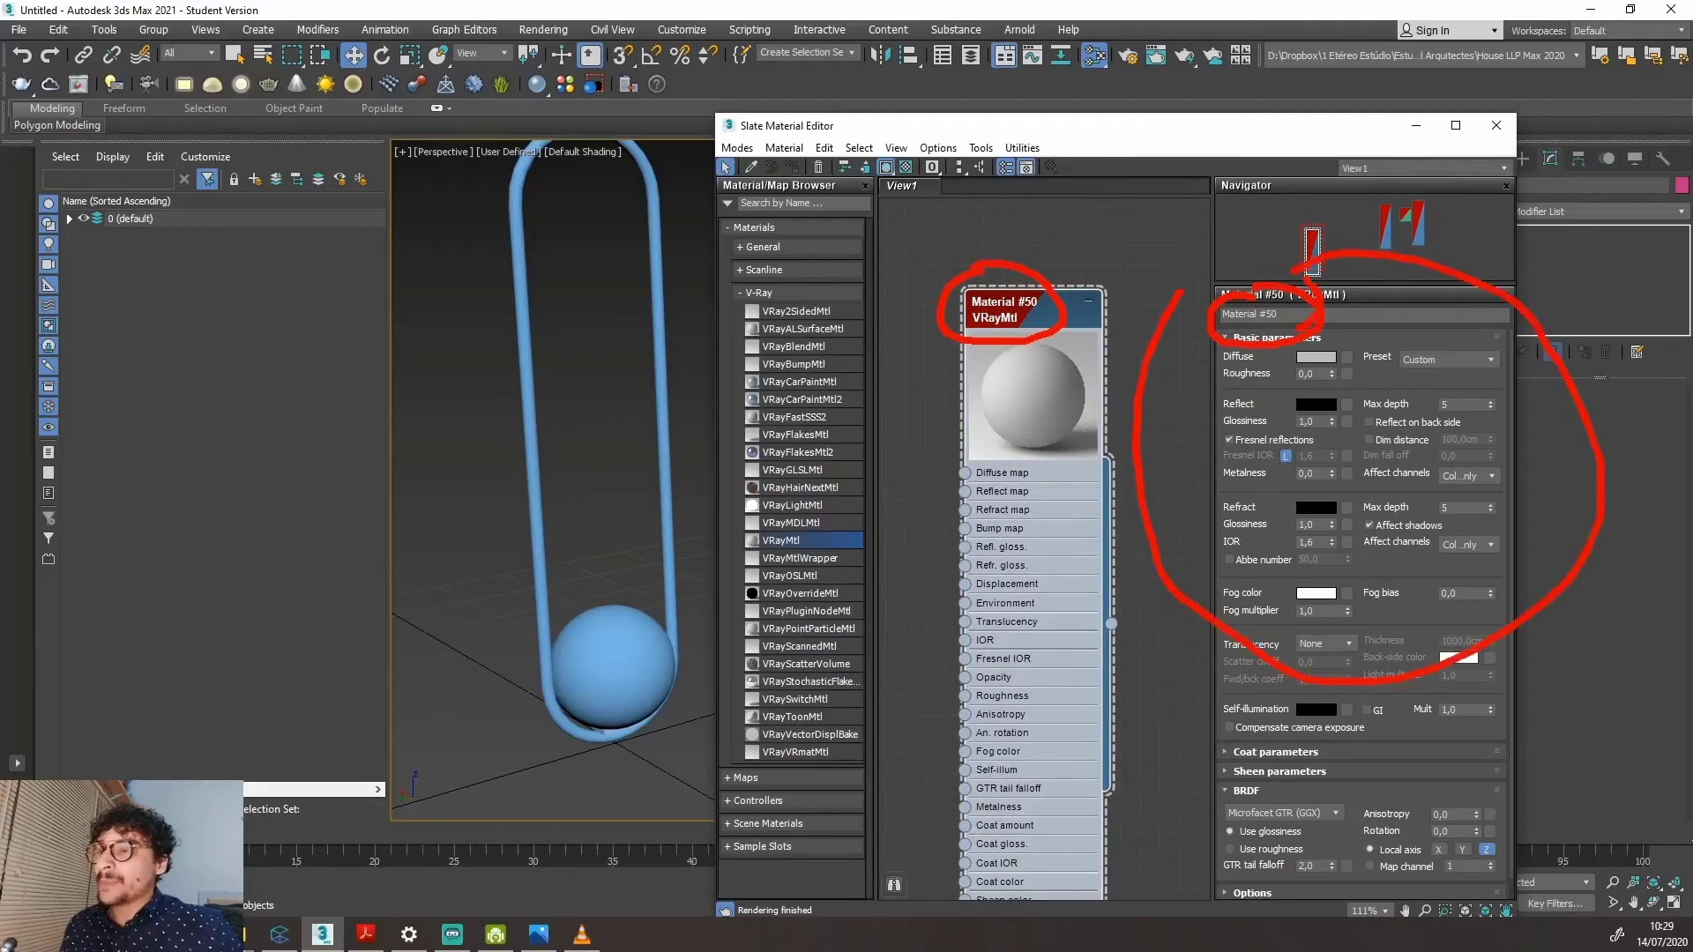
double_click(1293, 315)
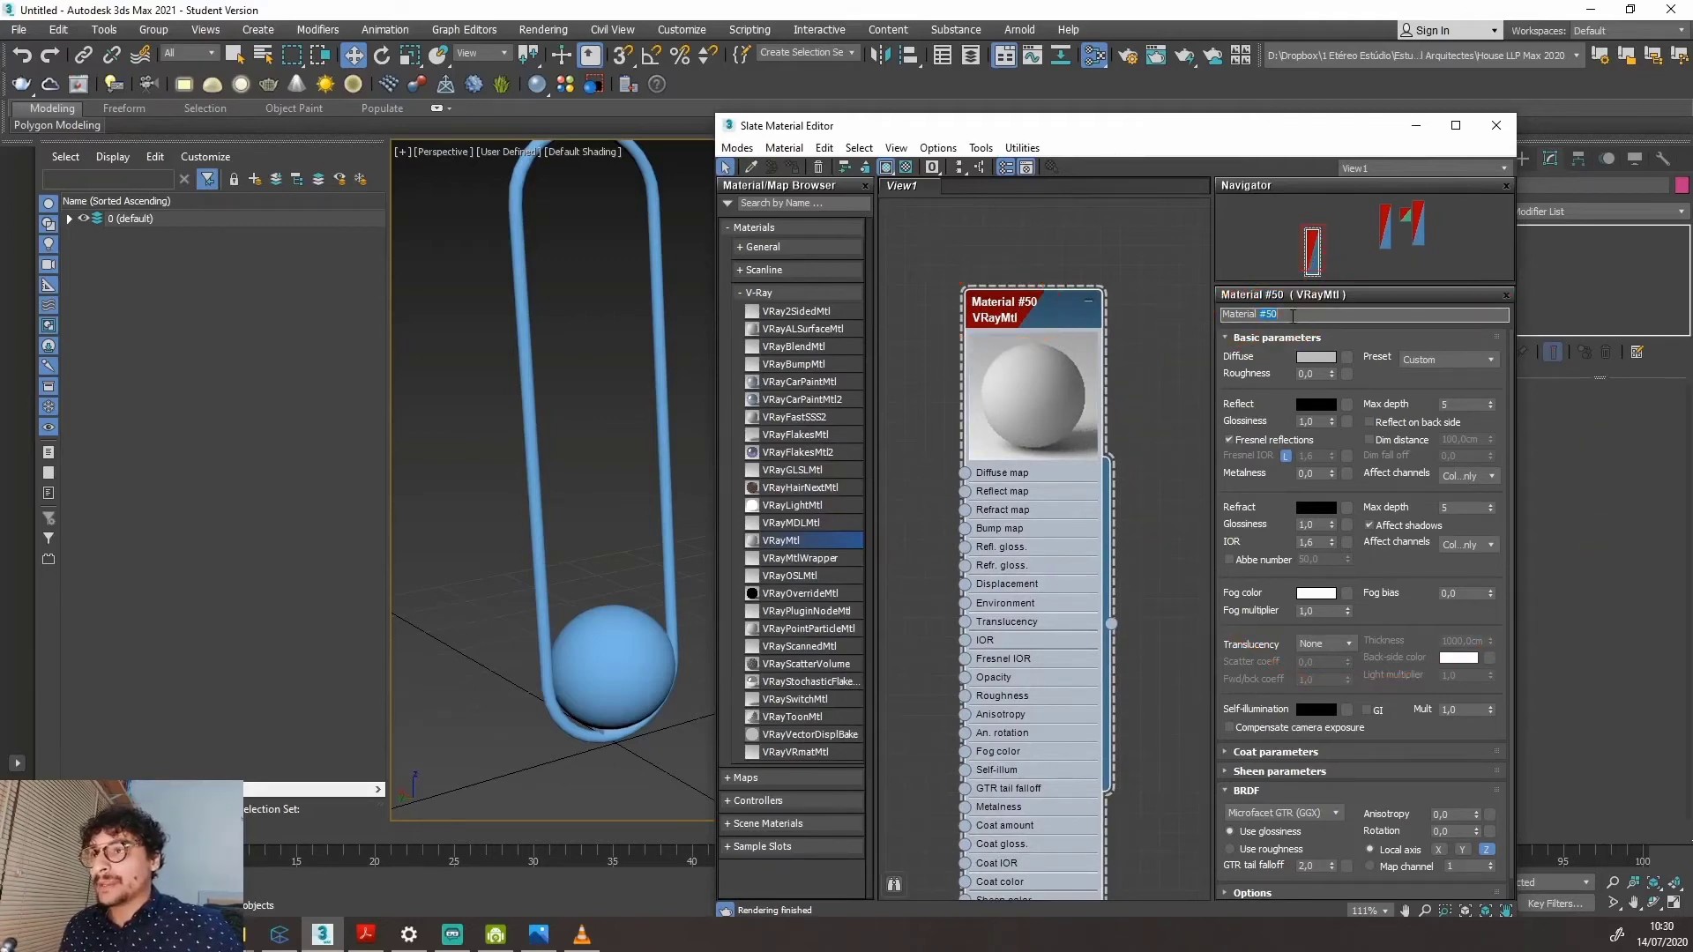
text(Lum)
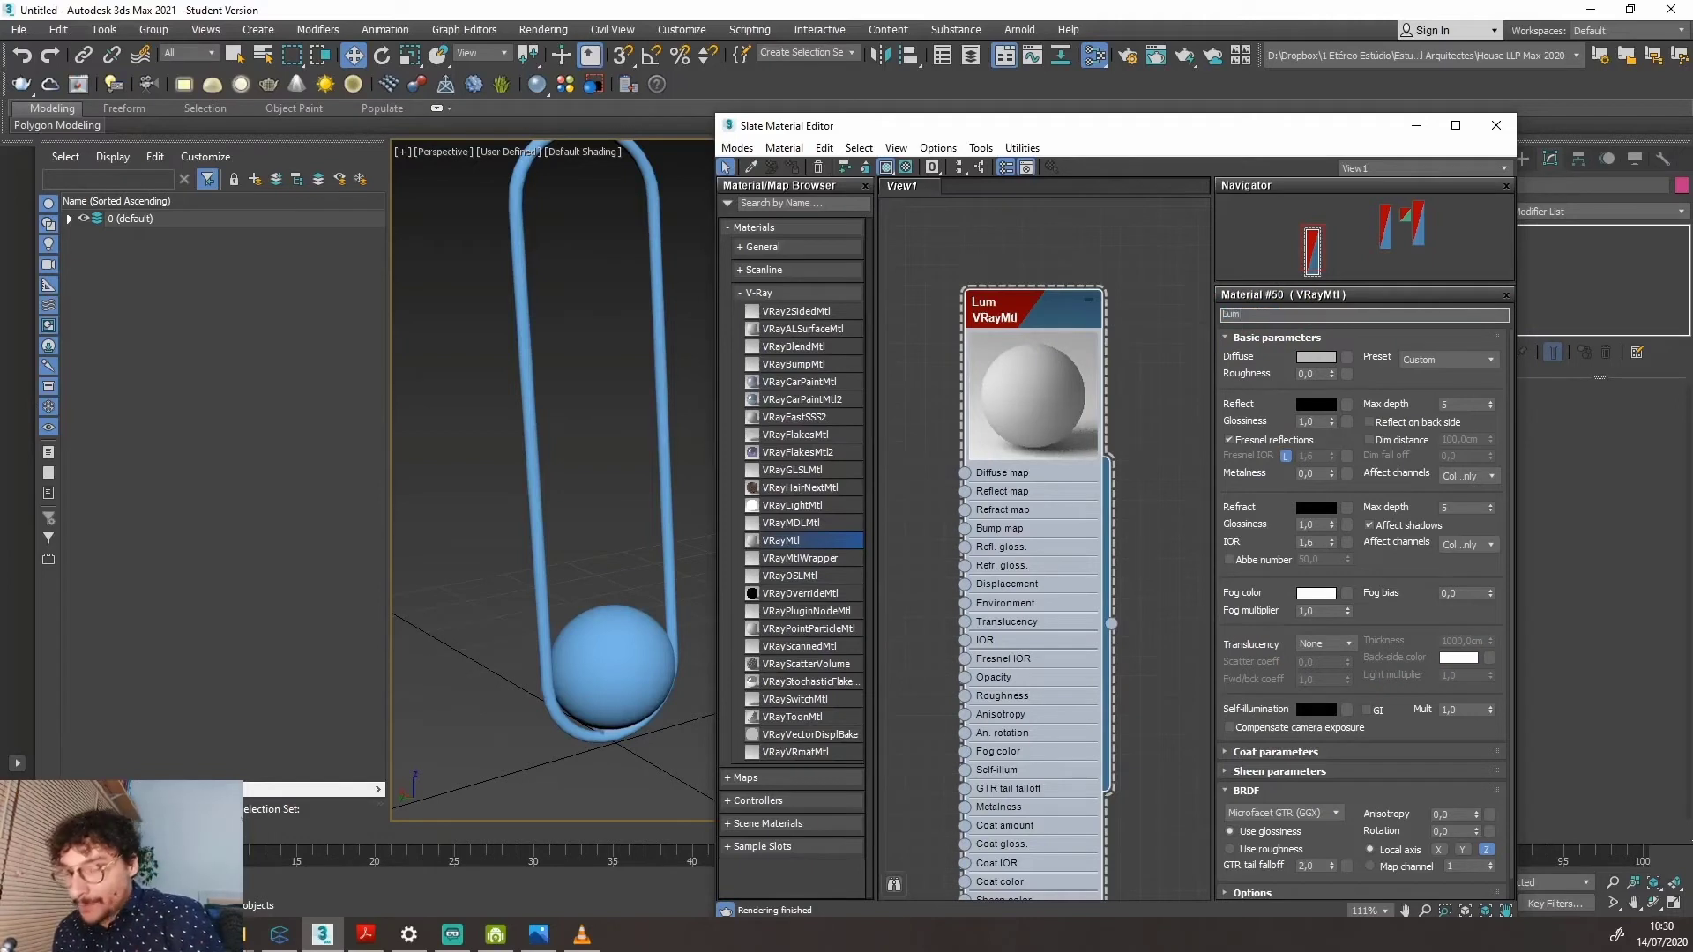
text( Miçla Do)
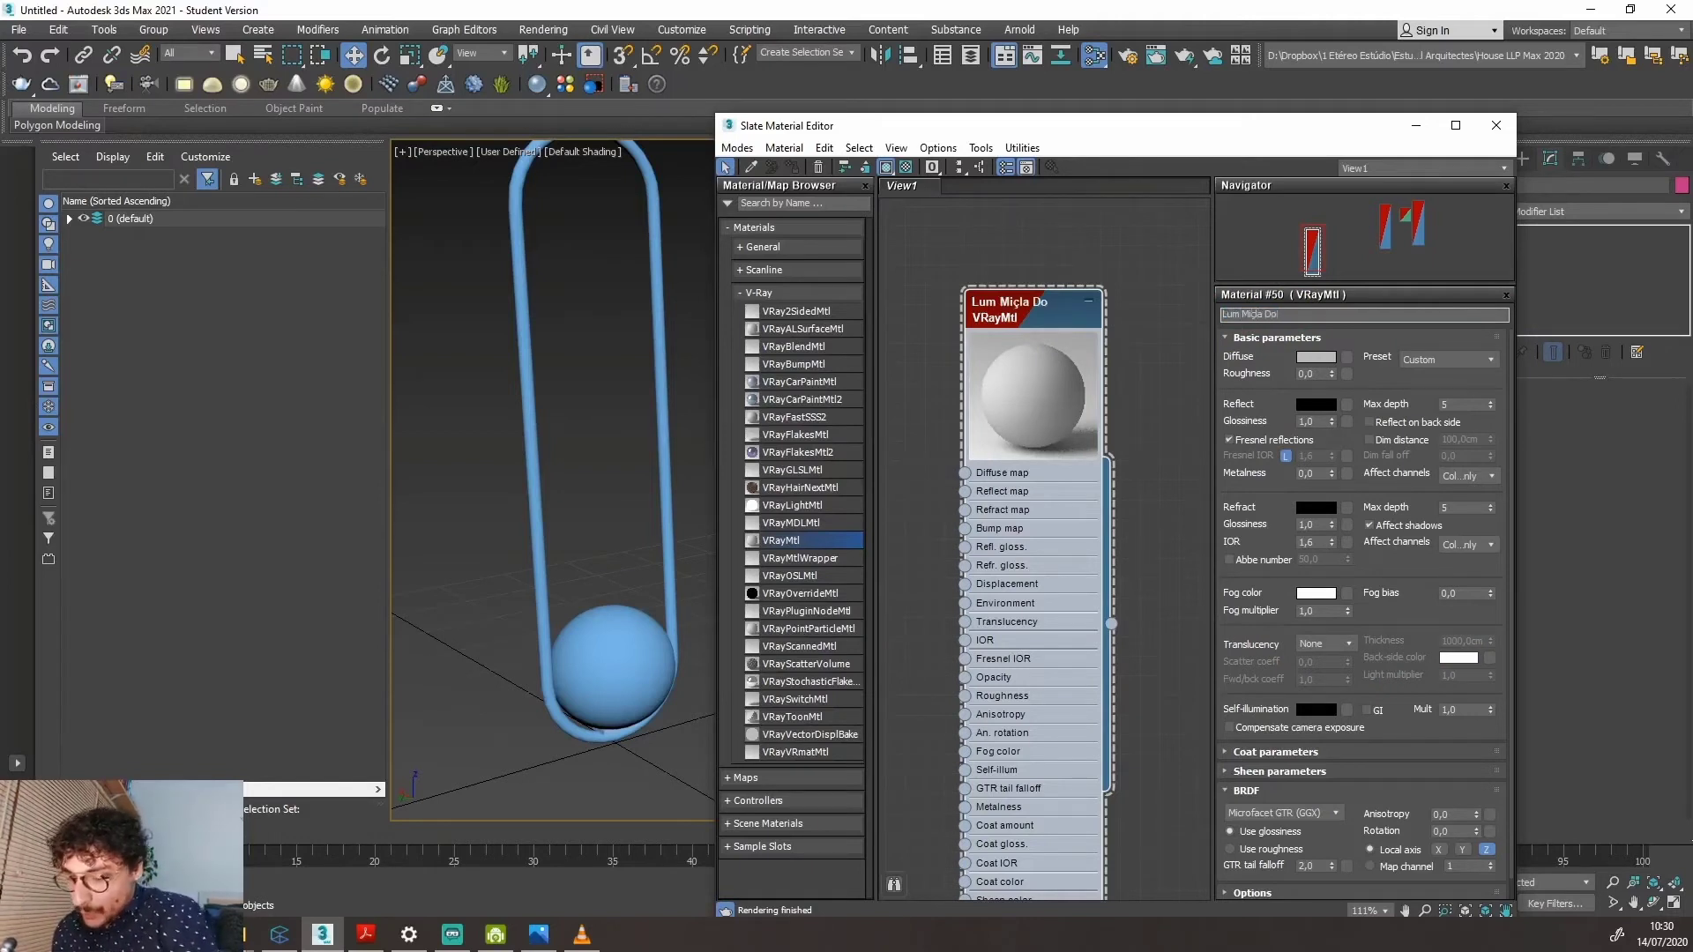
text(urado)
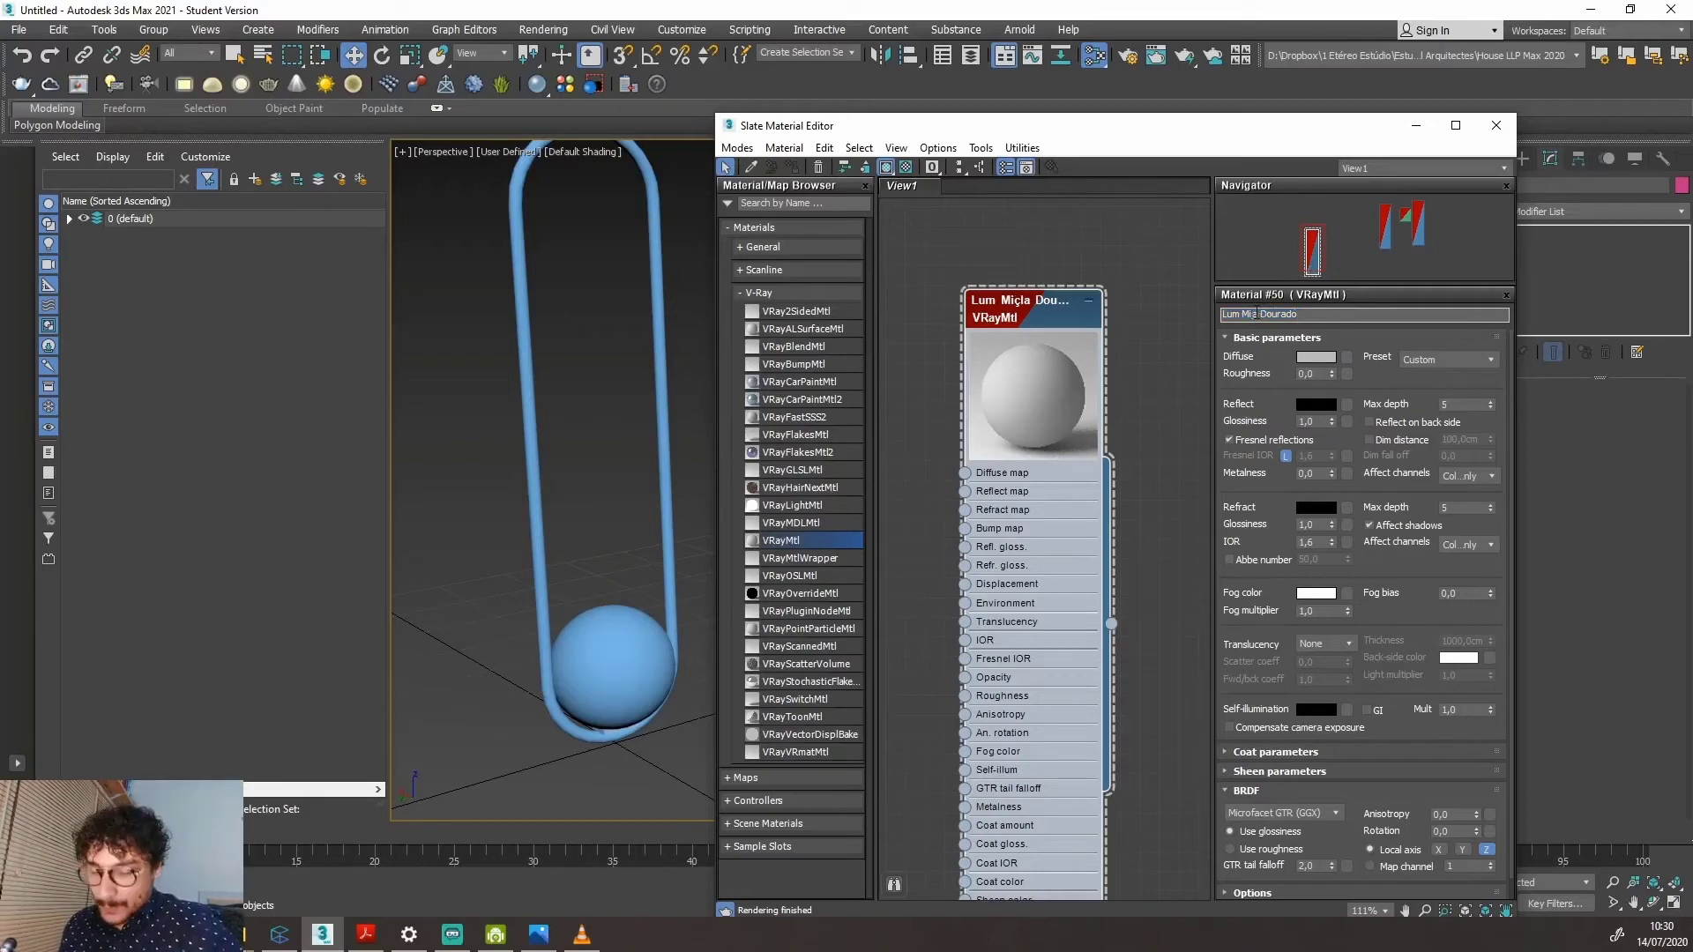
key(BackSpace)
key(Return)
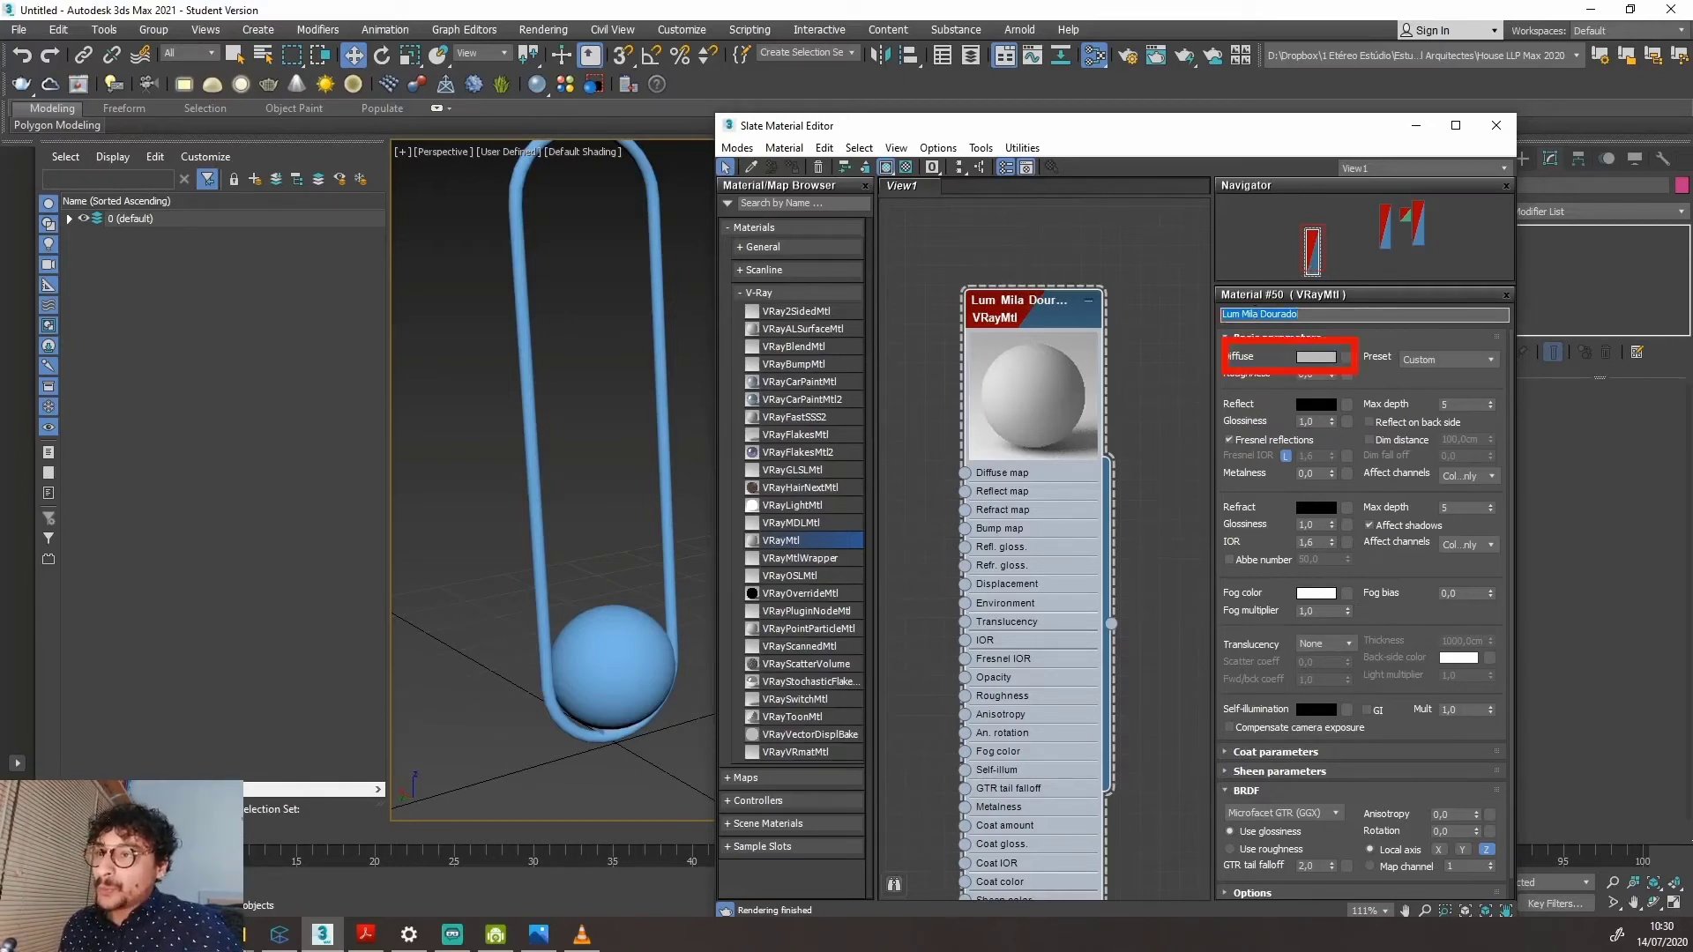
Set the gold material's diffuse colour to black and turn off its Fresnel reflections.
click(1316, 359)
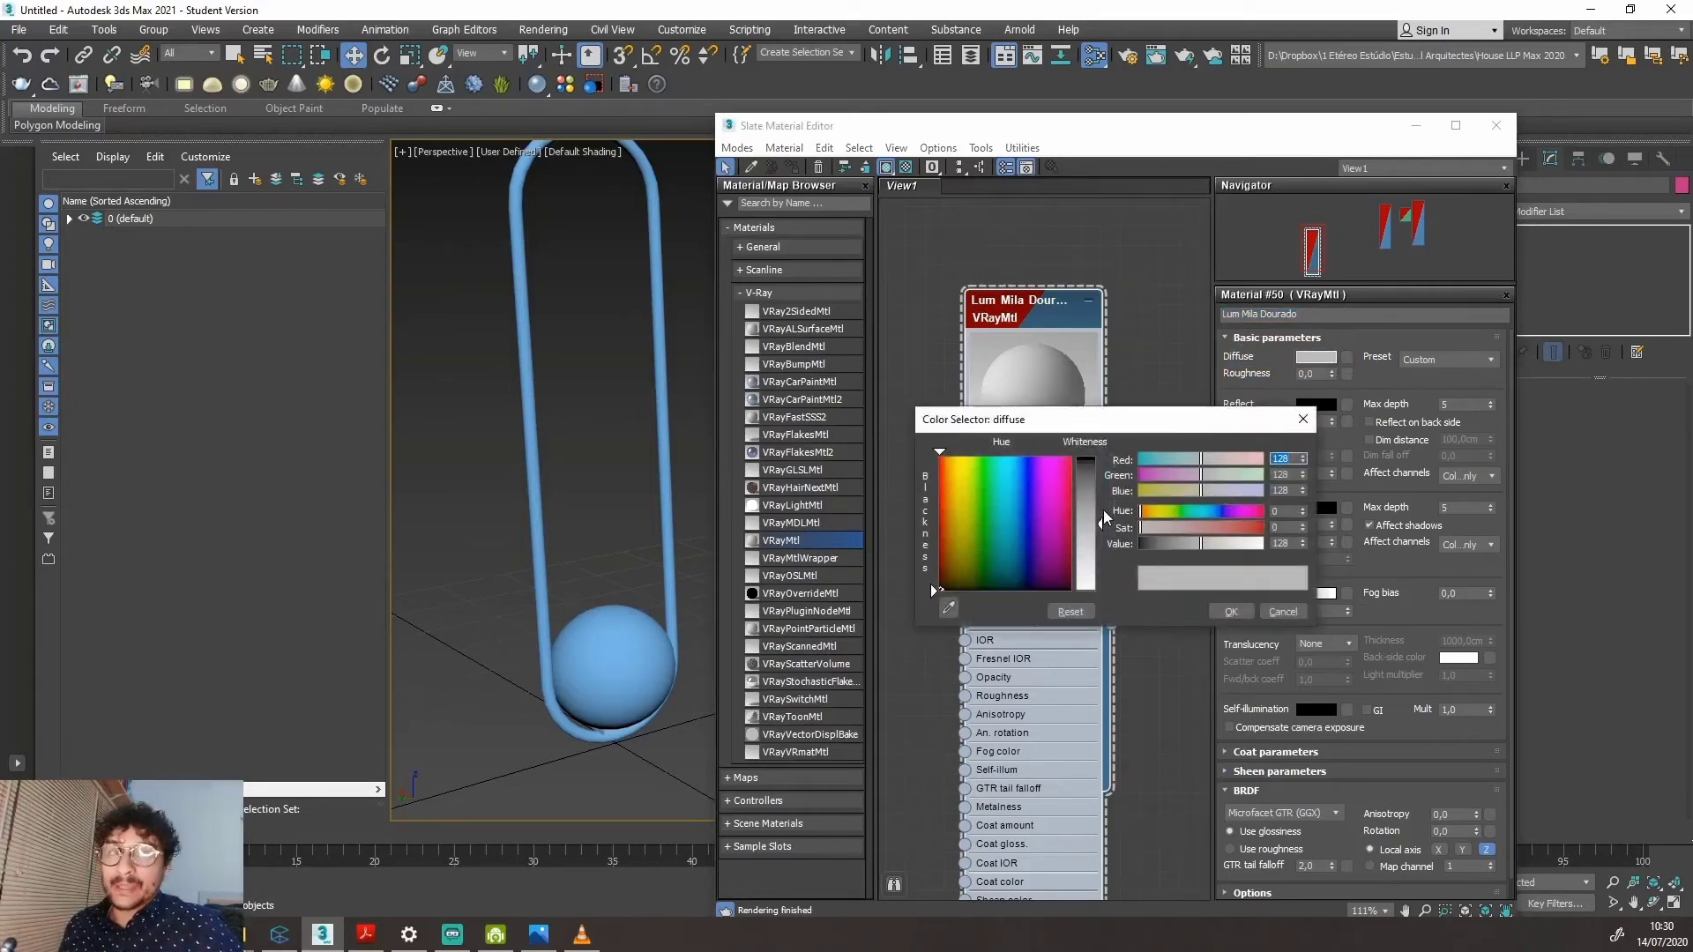
drag(1103, 510, 1102, 589)
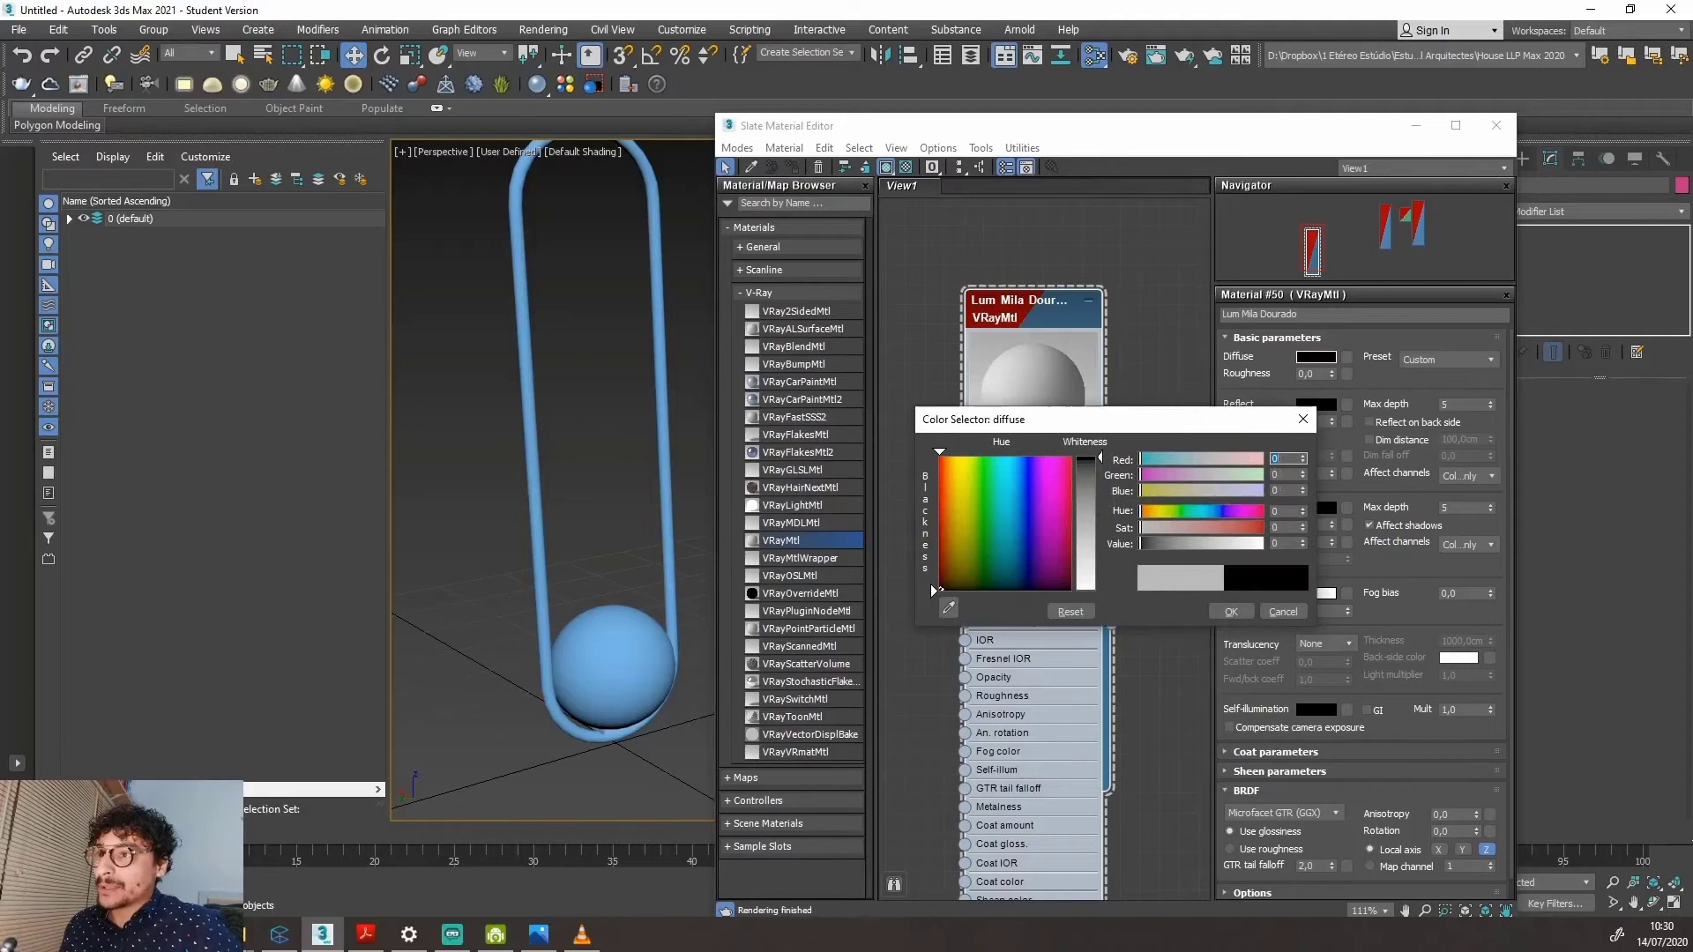
click(1231, 612)
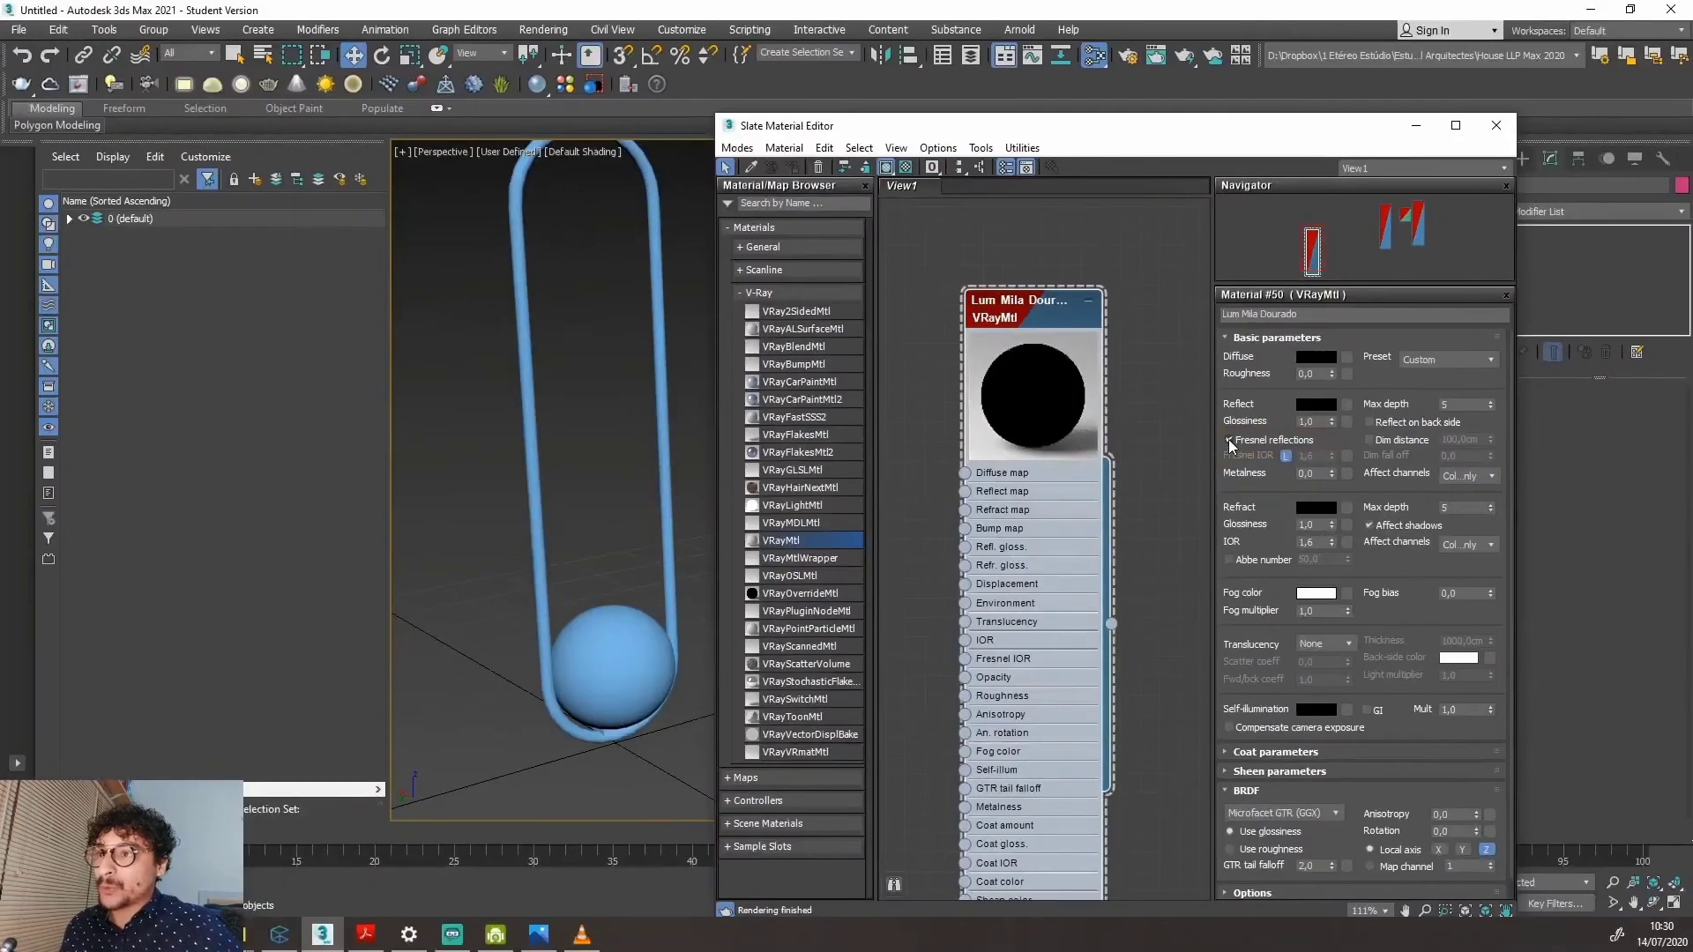
click(1202, 451)
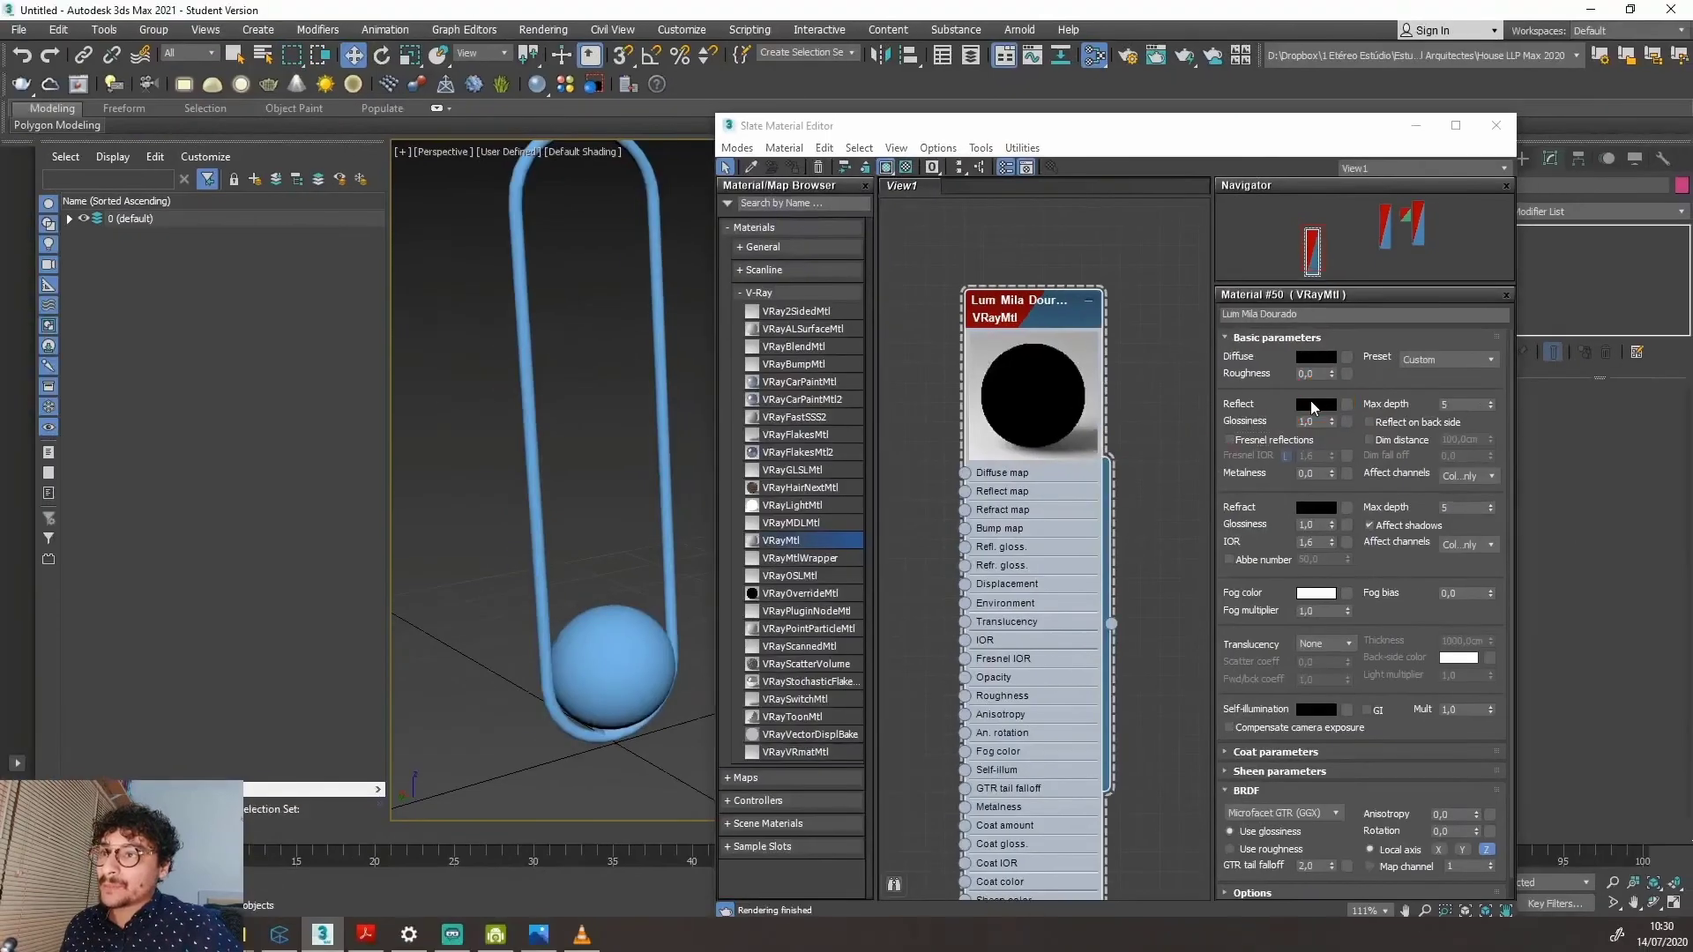
Open the material's reflection colour for editing and raise it to a light grey of RGB 171, 171, 171.
click(1315, 405)
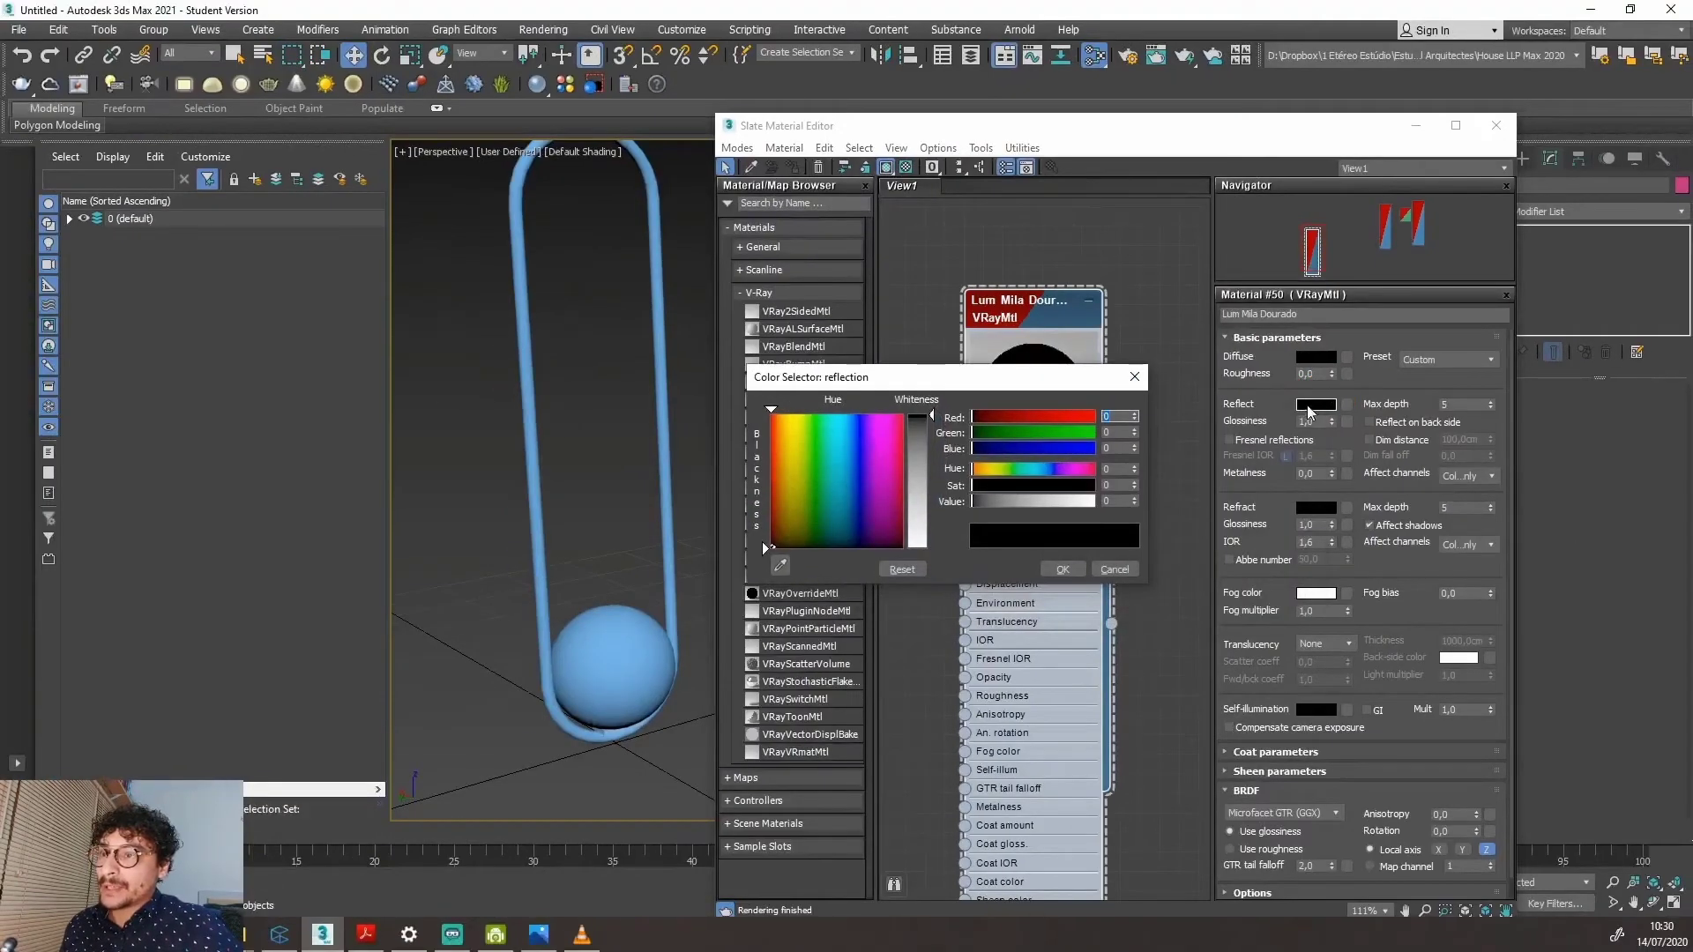
drag(926, 416, 925, 467)
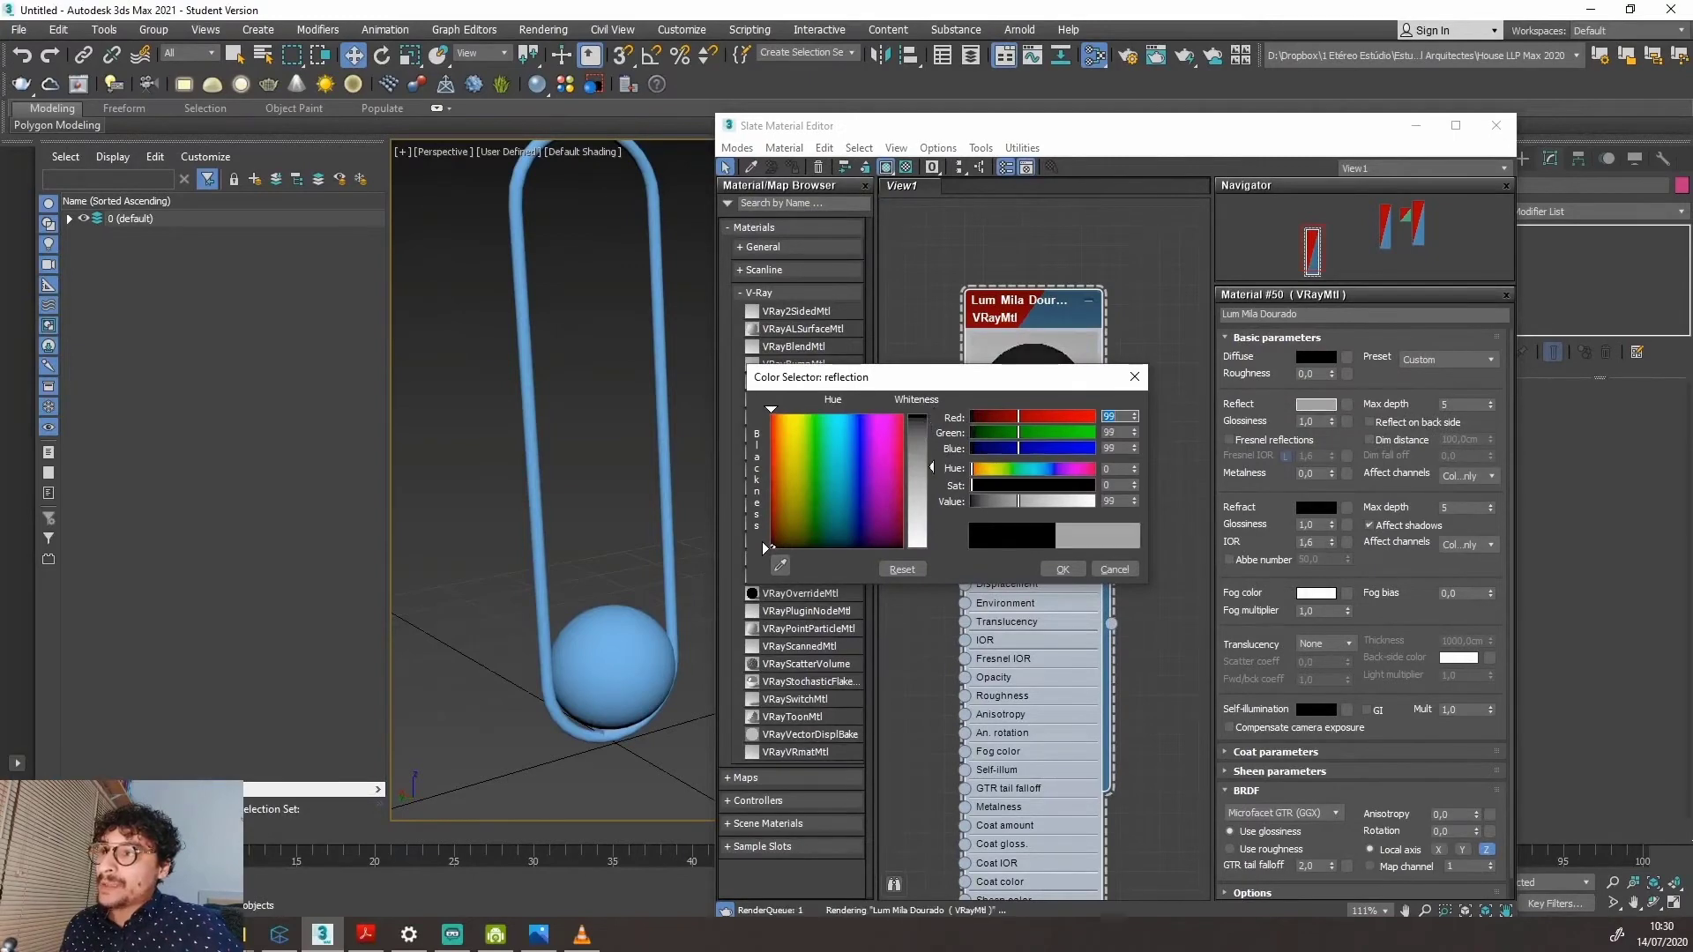
mouse_move(935, 385)
mouse_down()
mouse_move(691, 264)
mouse_move(690, 236)
mouse_up()
drag(689, 319, 688, 354)
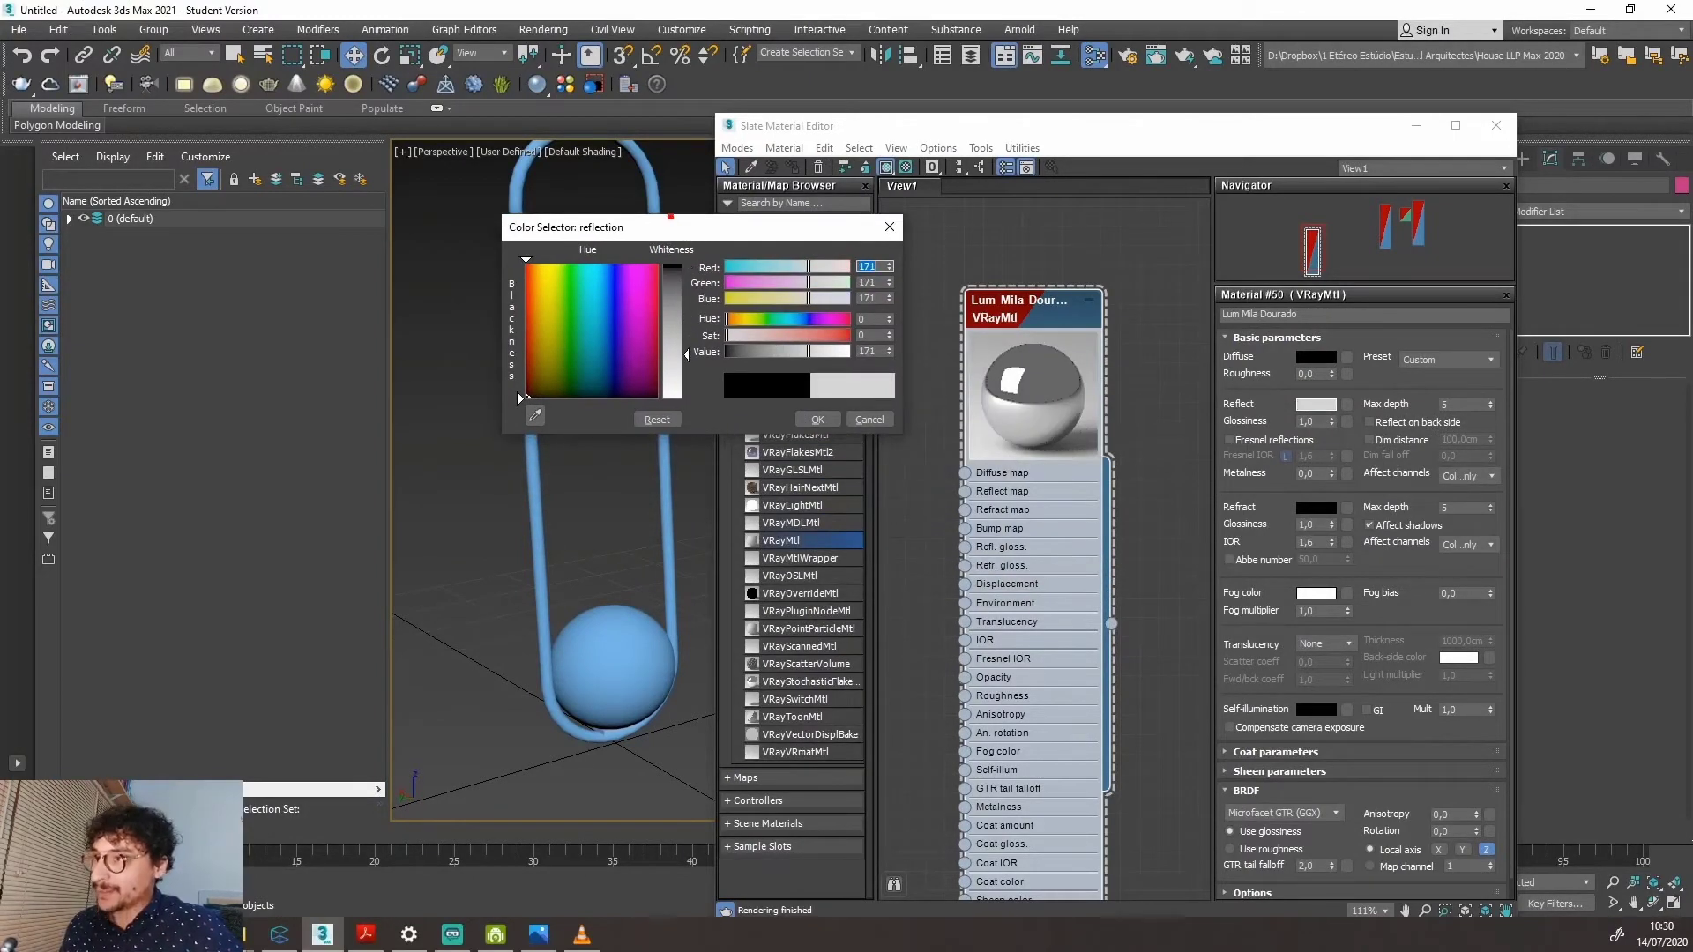
mouse_move(670, 216)
mouse_down()
mouse_move(633, 265)
mouse_move(672, 397)
mouse_move(705, 250)
mouse_up()
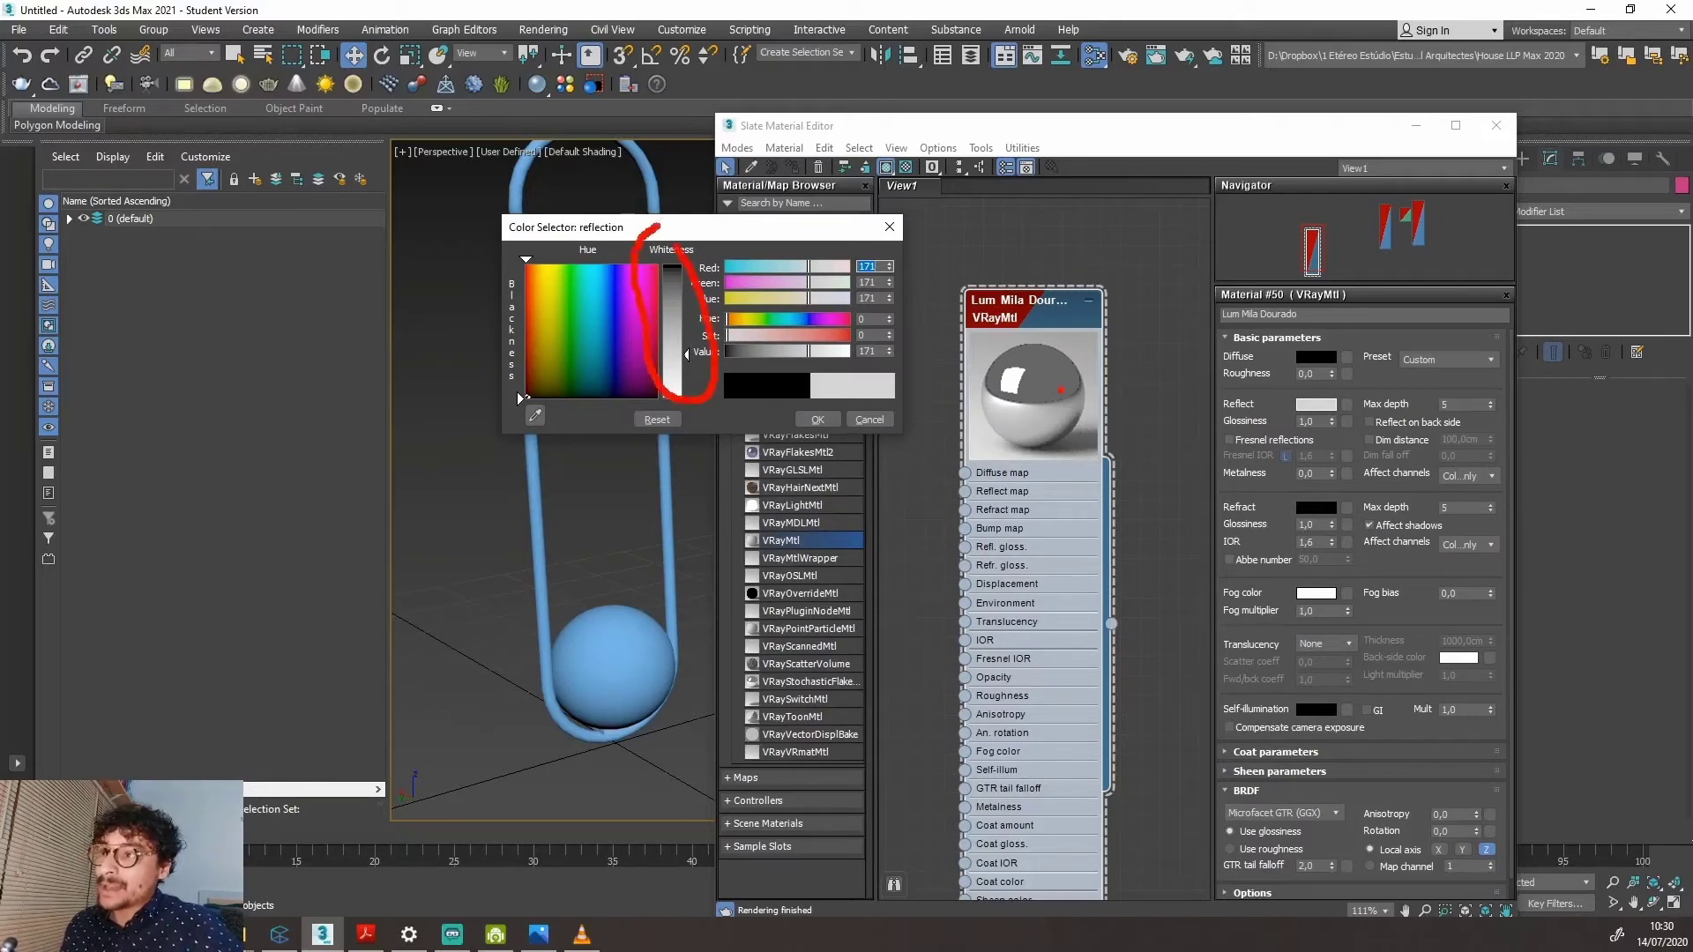
mouse_move(1032, 339)
mouse_down()
mouse_move(979, 413)
mouse_move(1076, 353)
mouse_up()
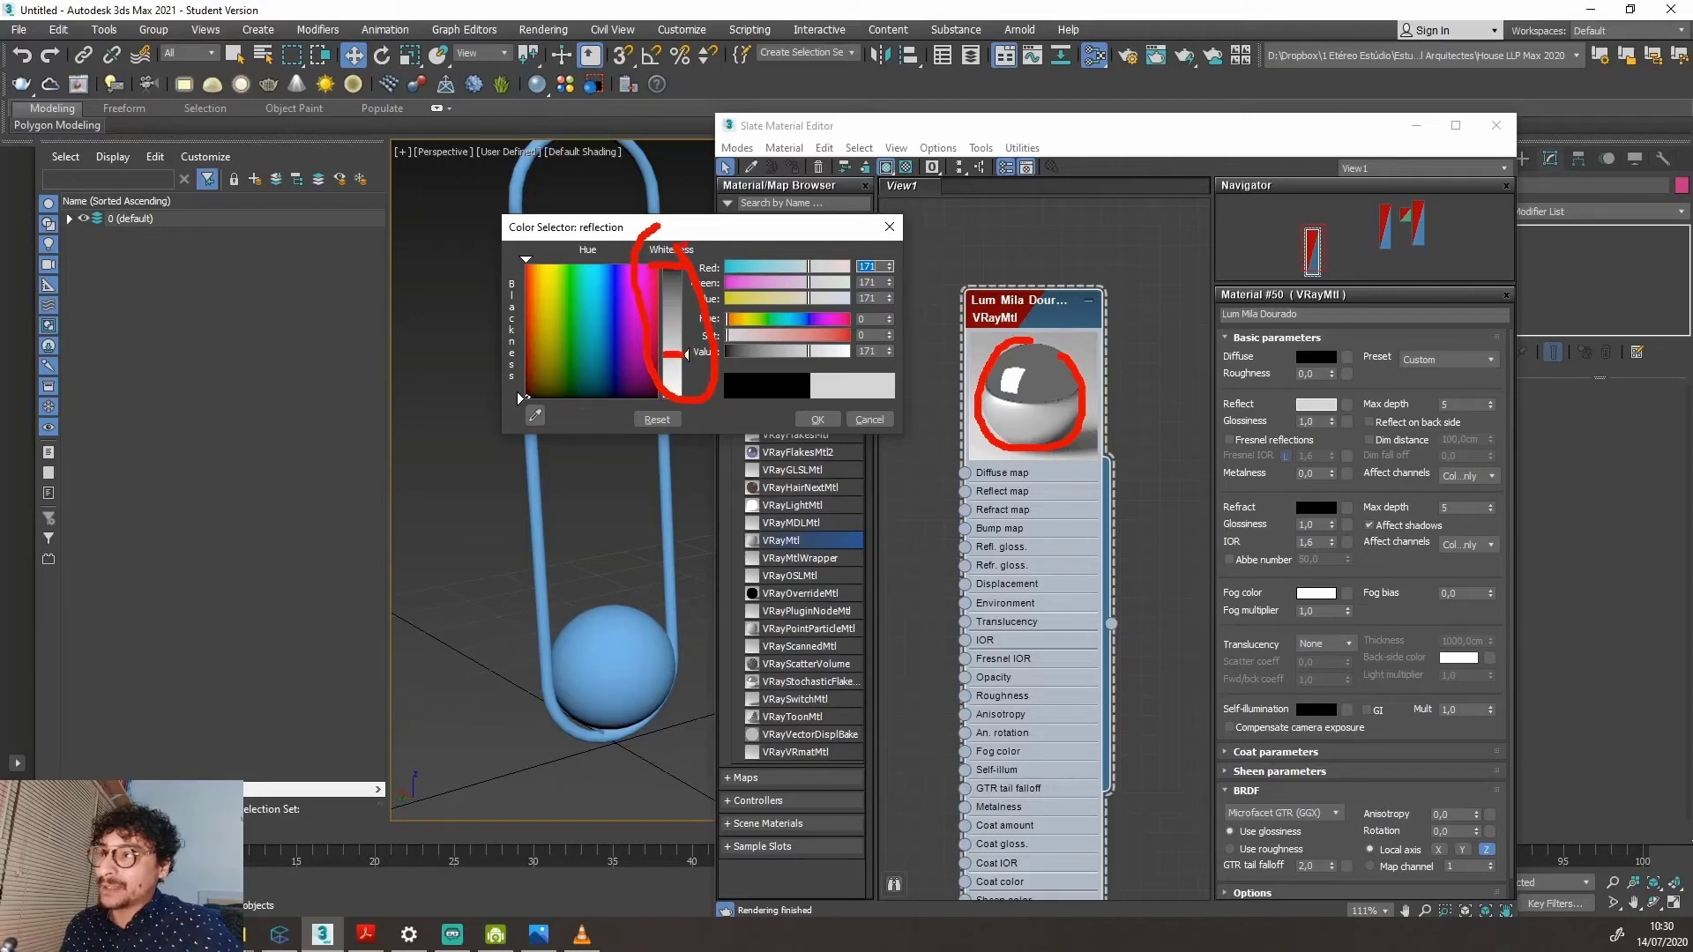
Tint the reflection colour to a warm orange of about RGB 224, 159, 101.
click(552, 298)
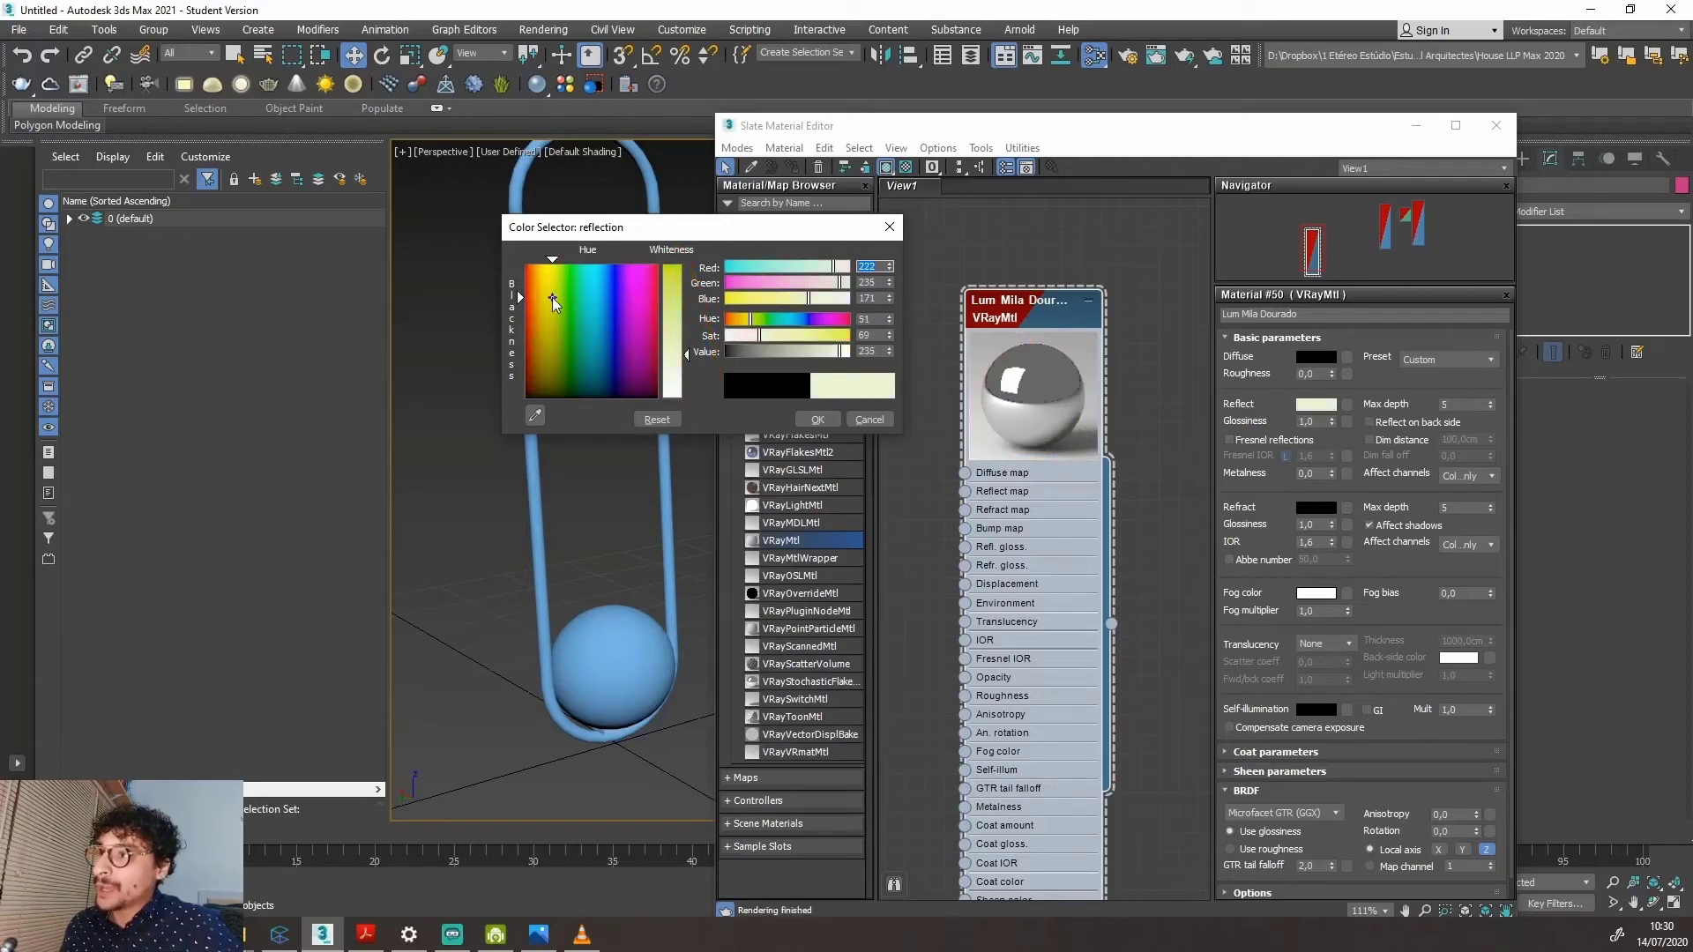
mouse_move(553, 299)
mouse_down()
mouse_move(538, 282)
mouse_move(571, 301)
mouse_move(537, 297)
mouse_up()
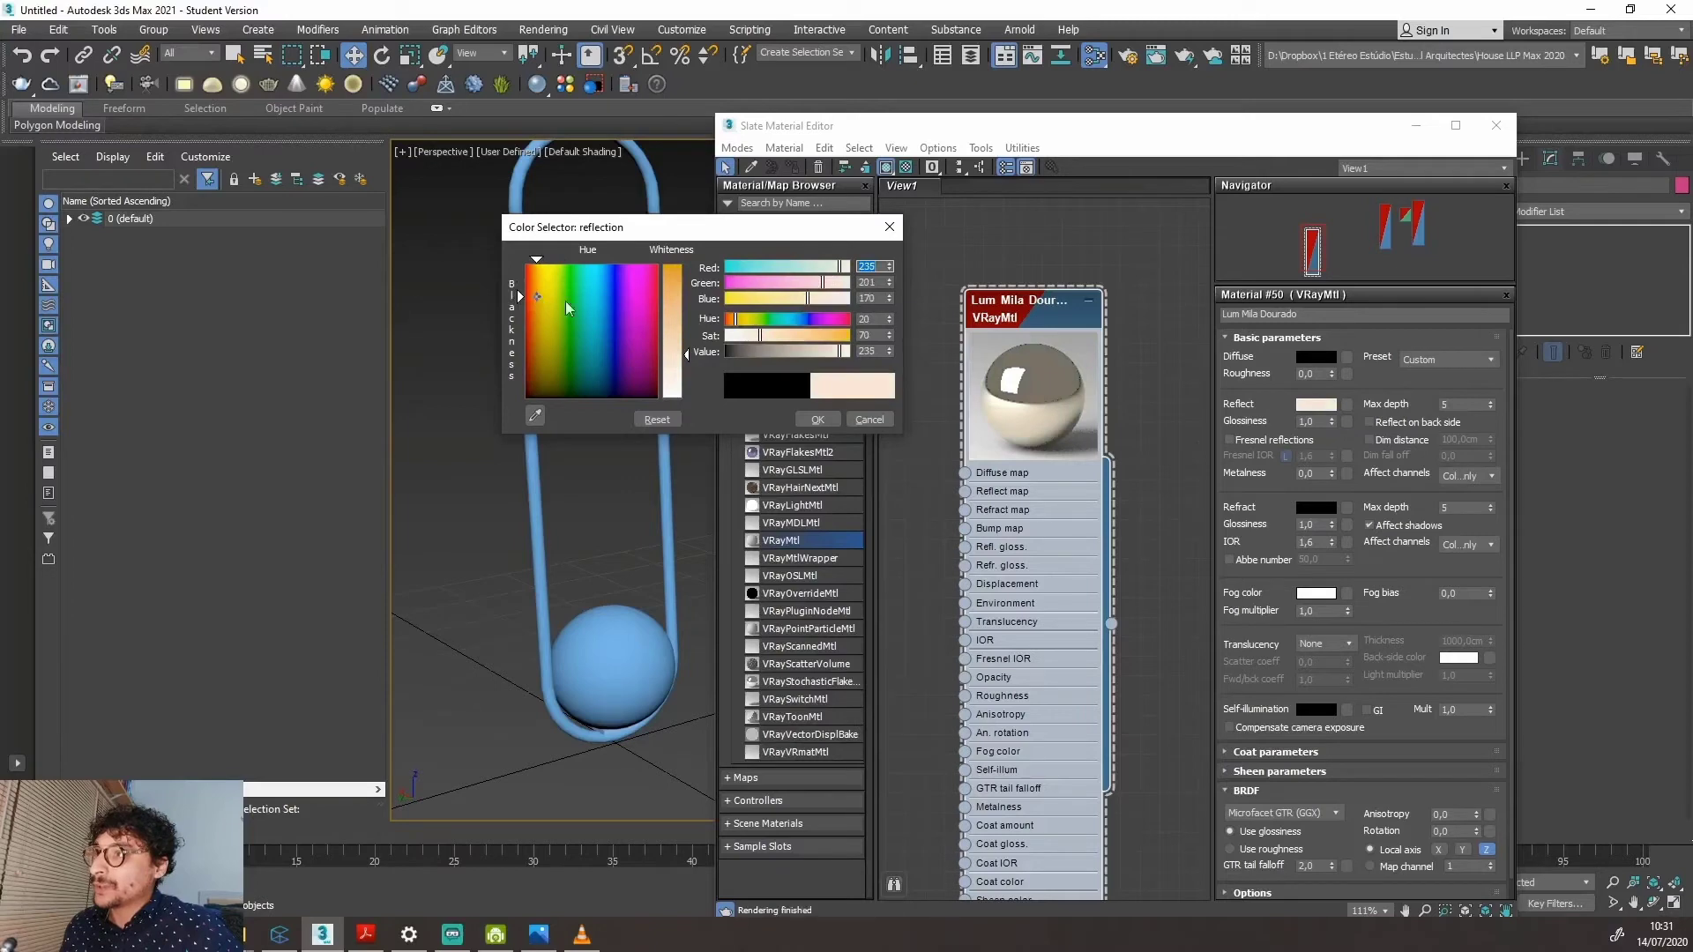
mouse_move(685, 356)
mouse_down()
mouse_move(685, 314)
mouse_move(689, 333)
mouse_up()
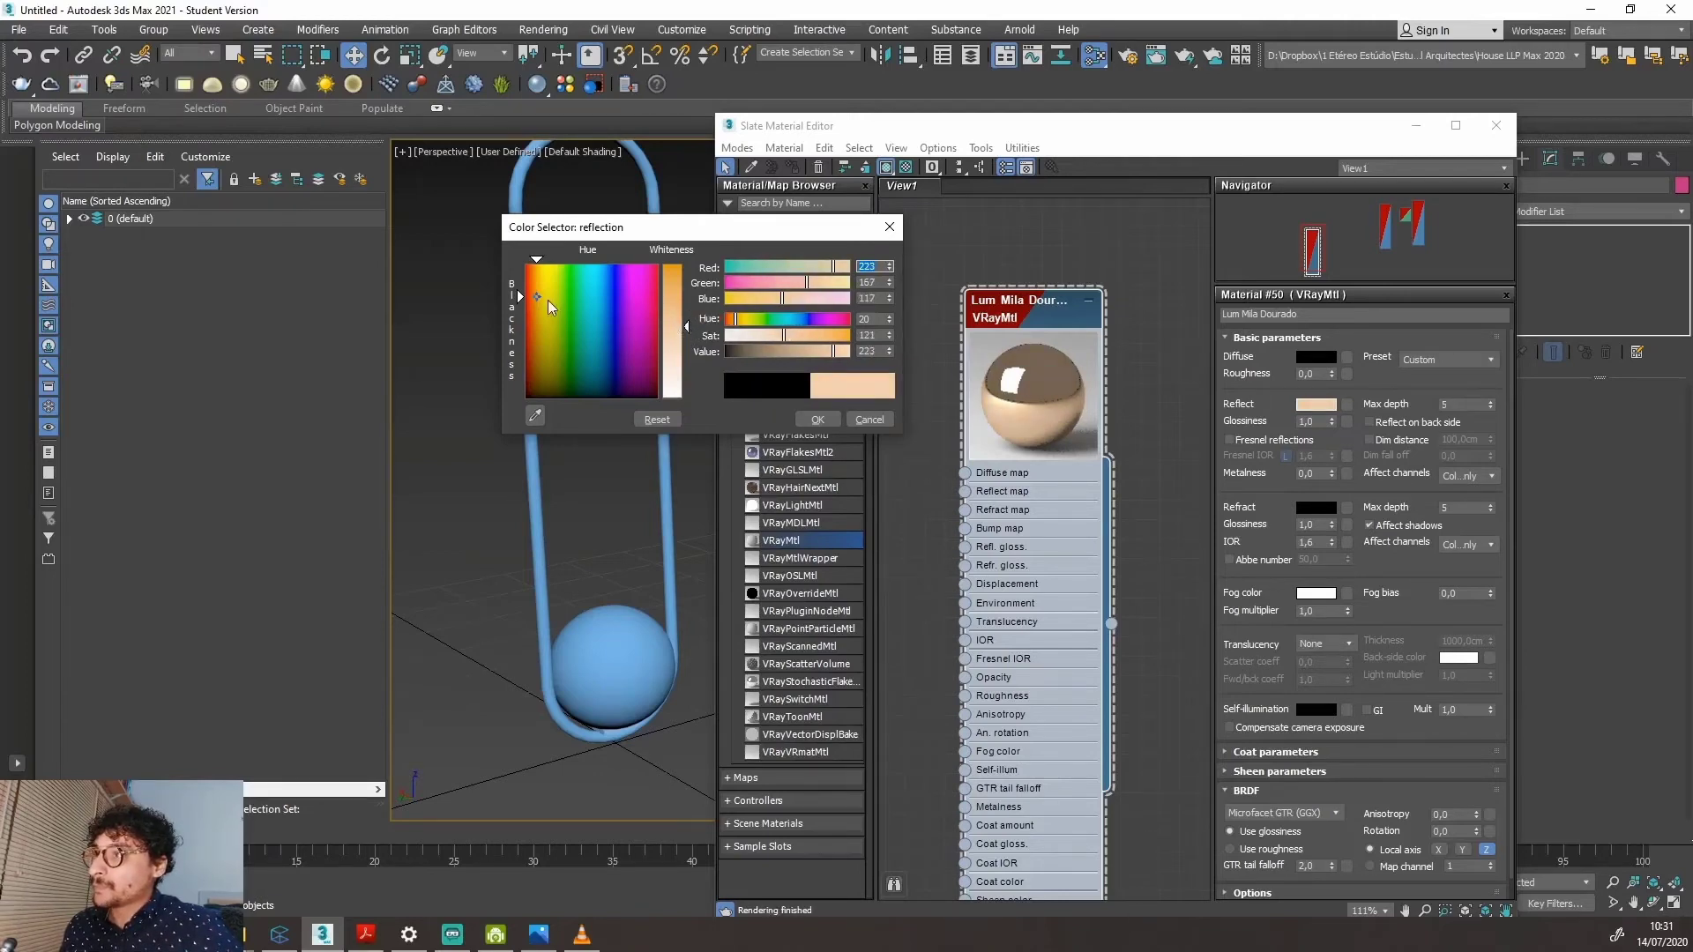
drag(547, 300, 537, 292)
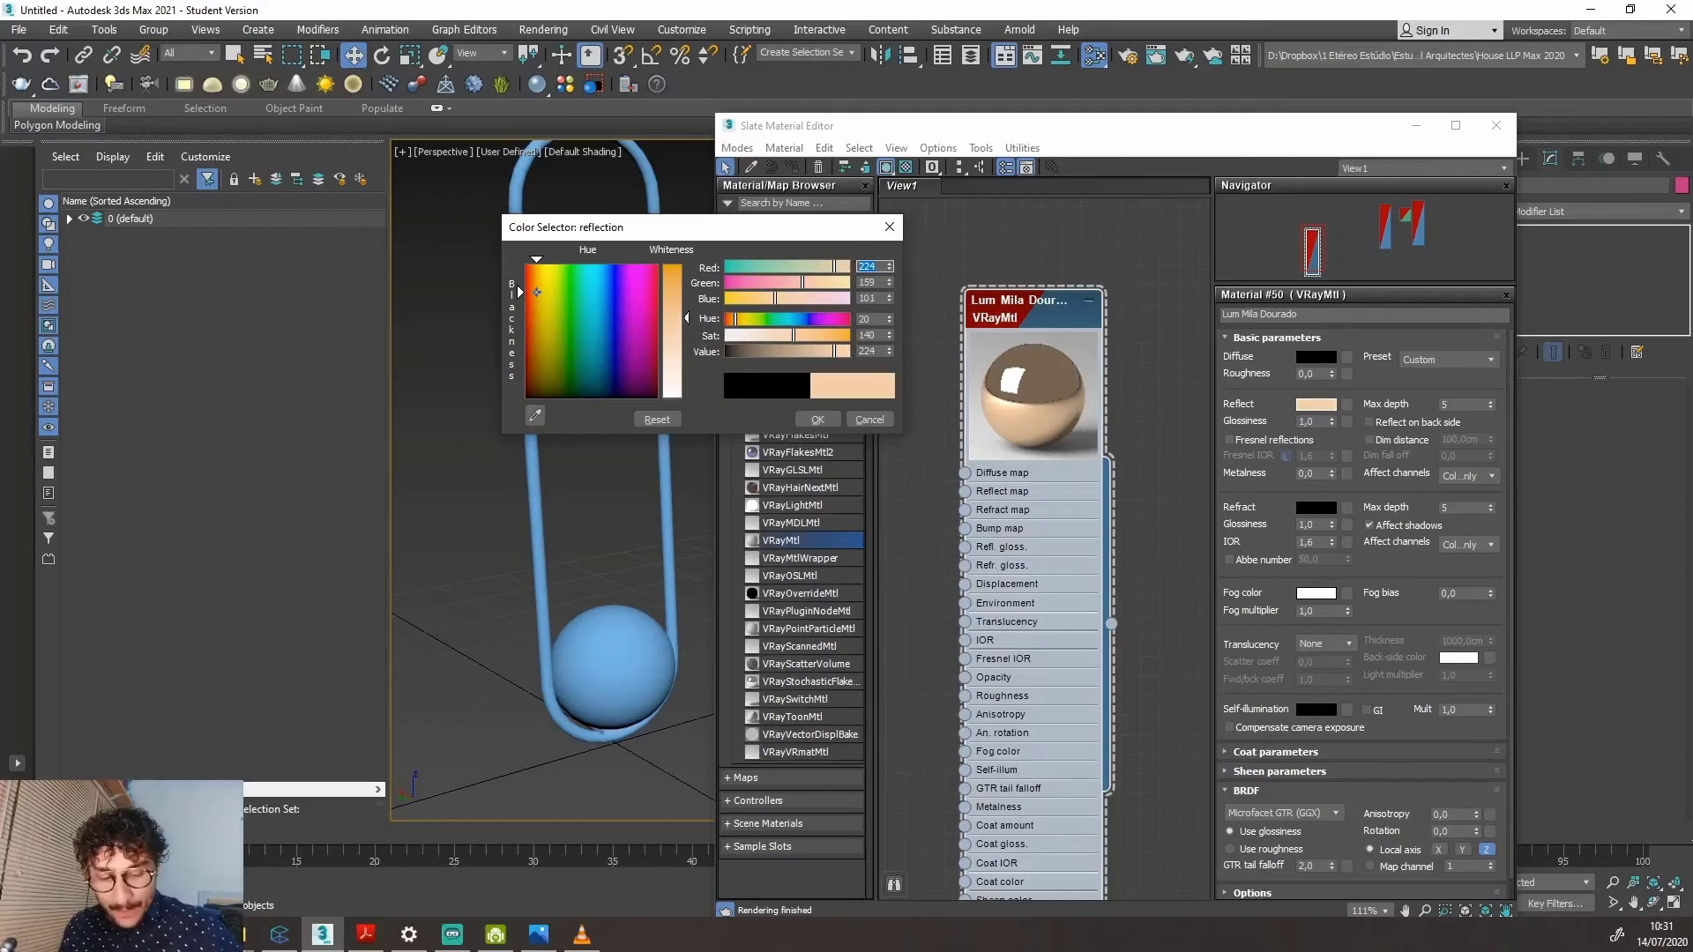
Set the reflection colour to a gold of RGB 219, 154, 69 and accept it.
text(219)
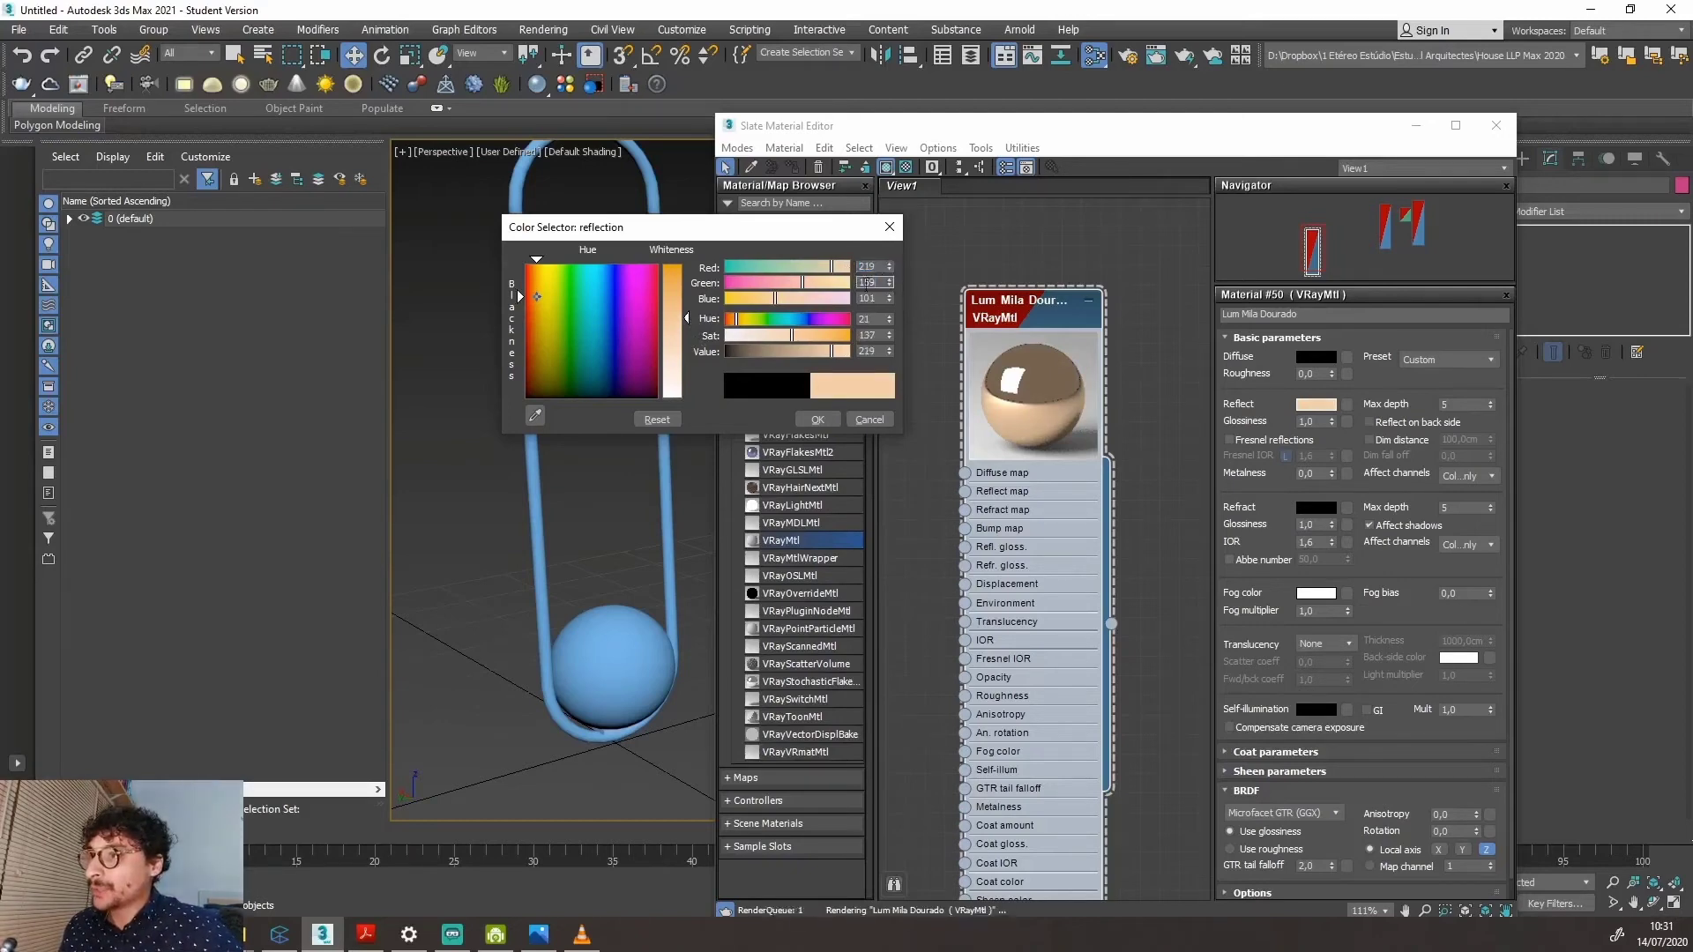
double_click(860, 282)
text(1)
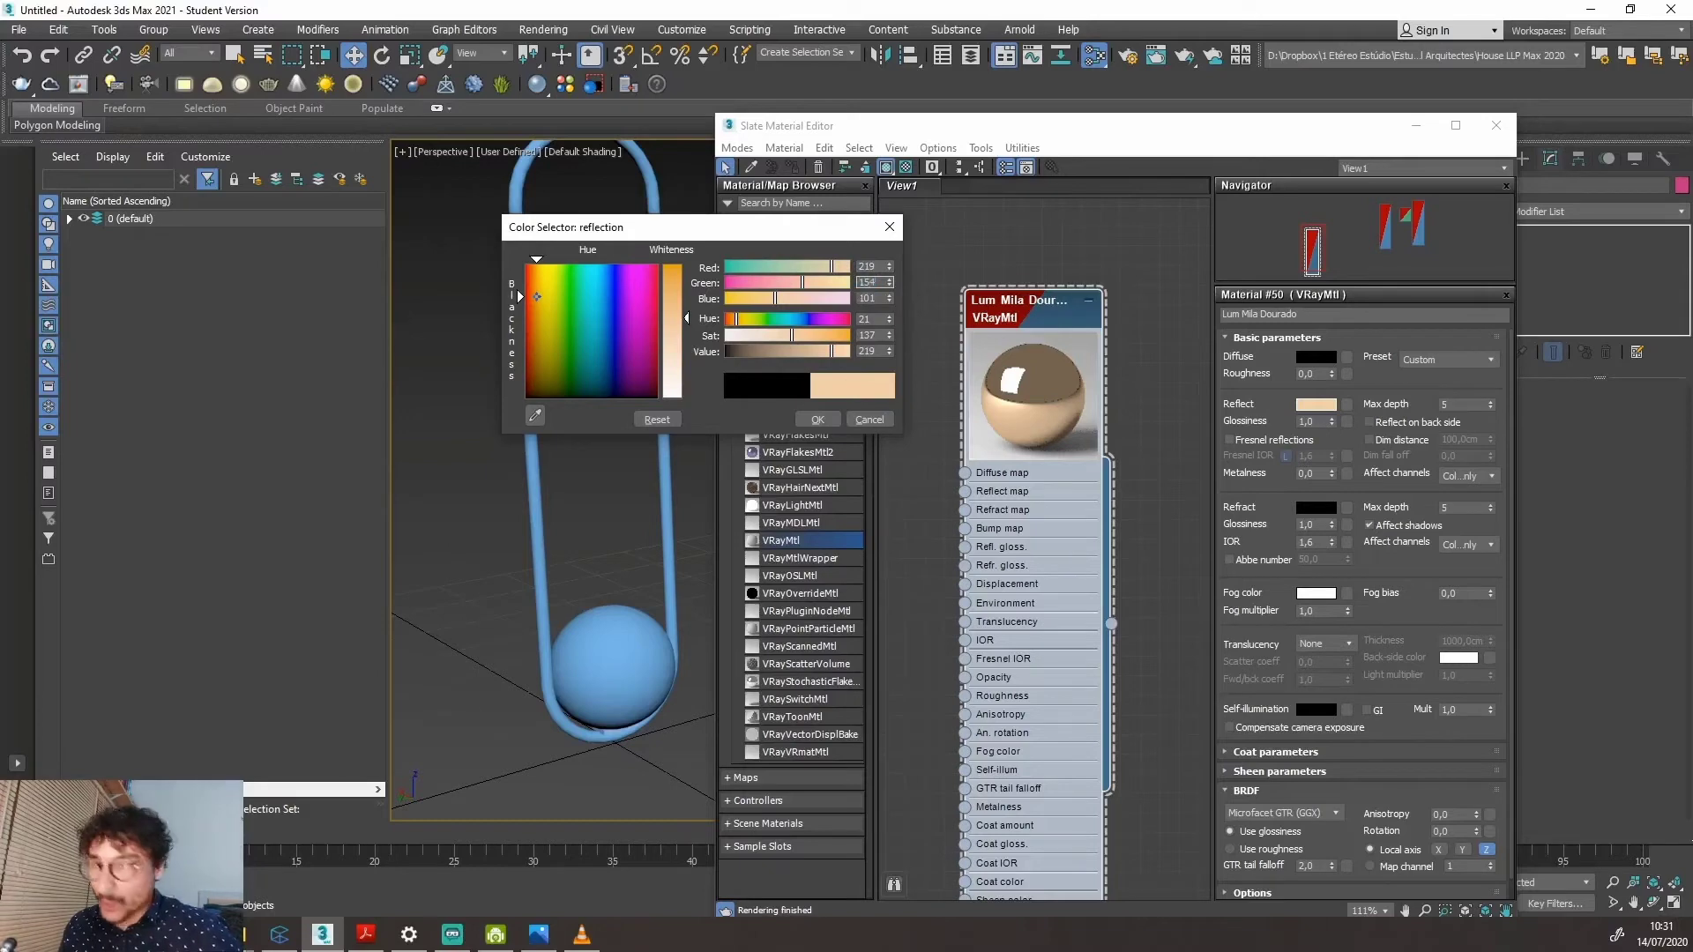
double_click(867, 298)
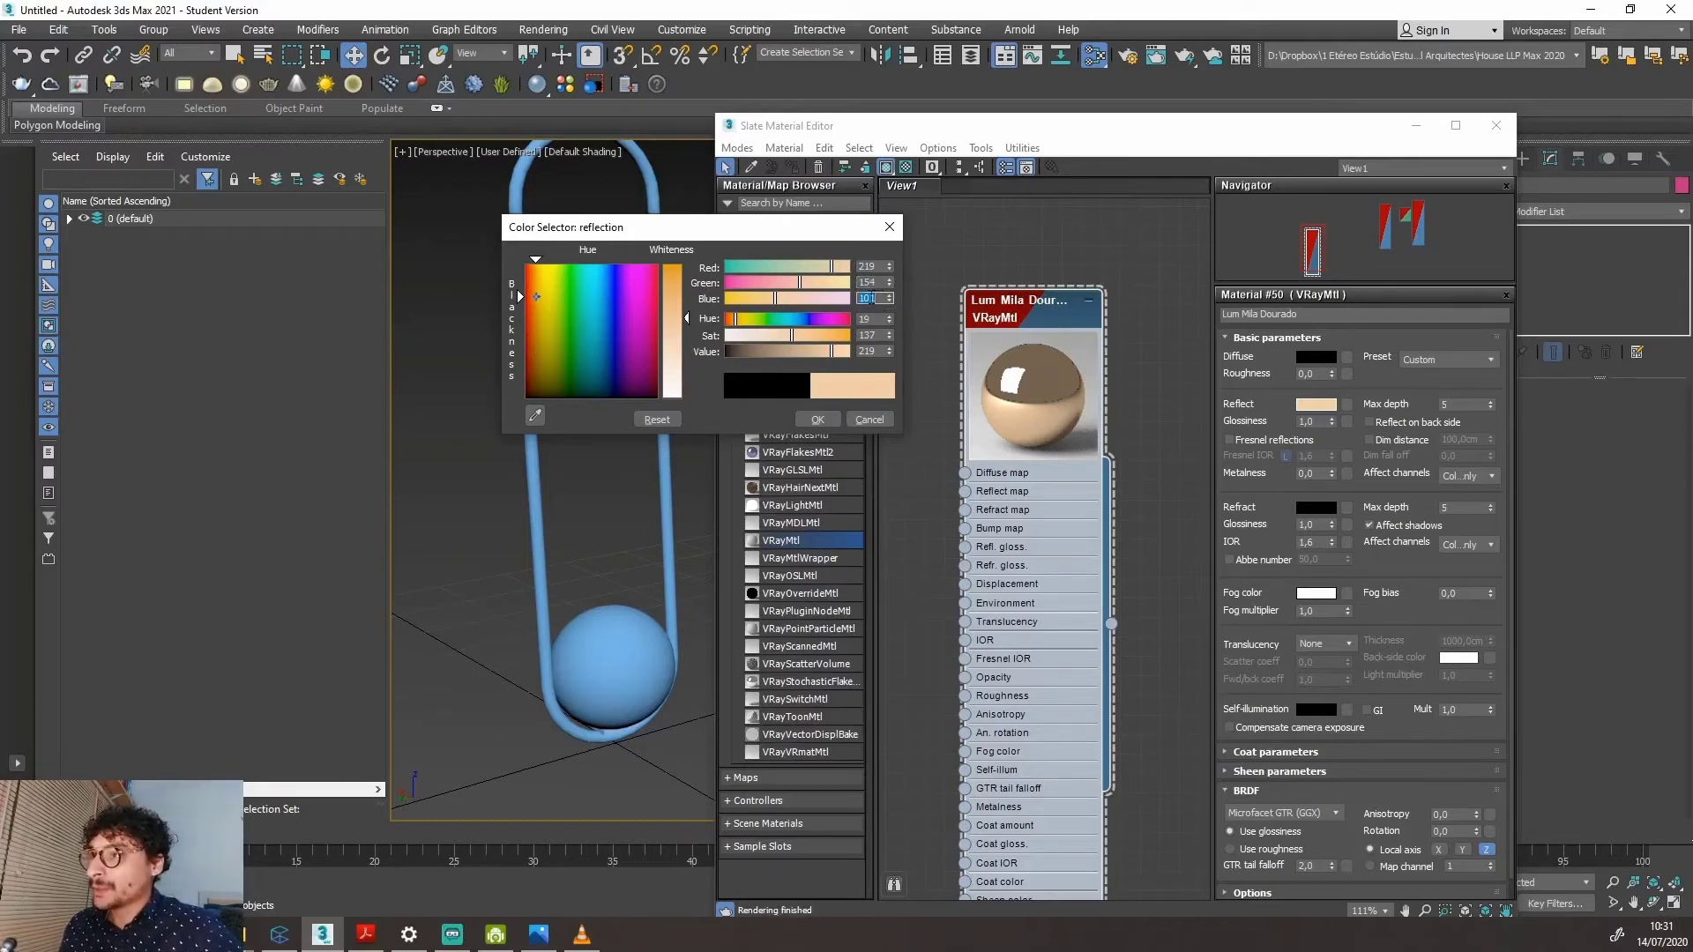
text(69)
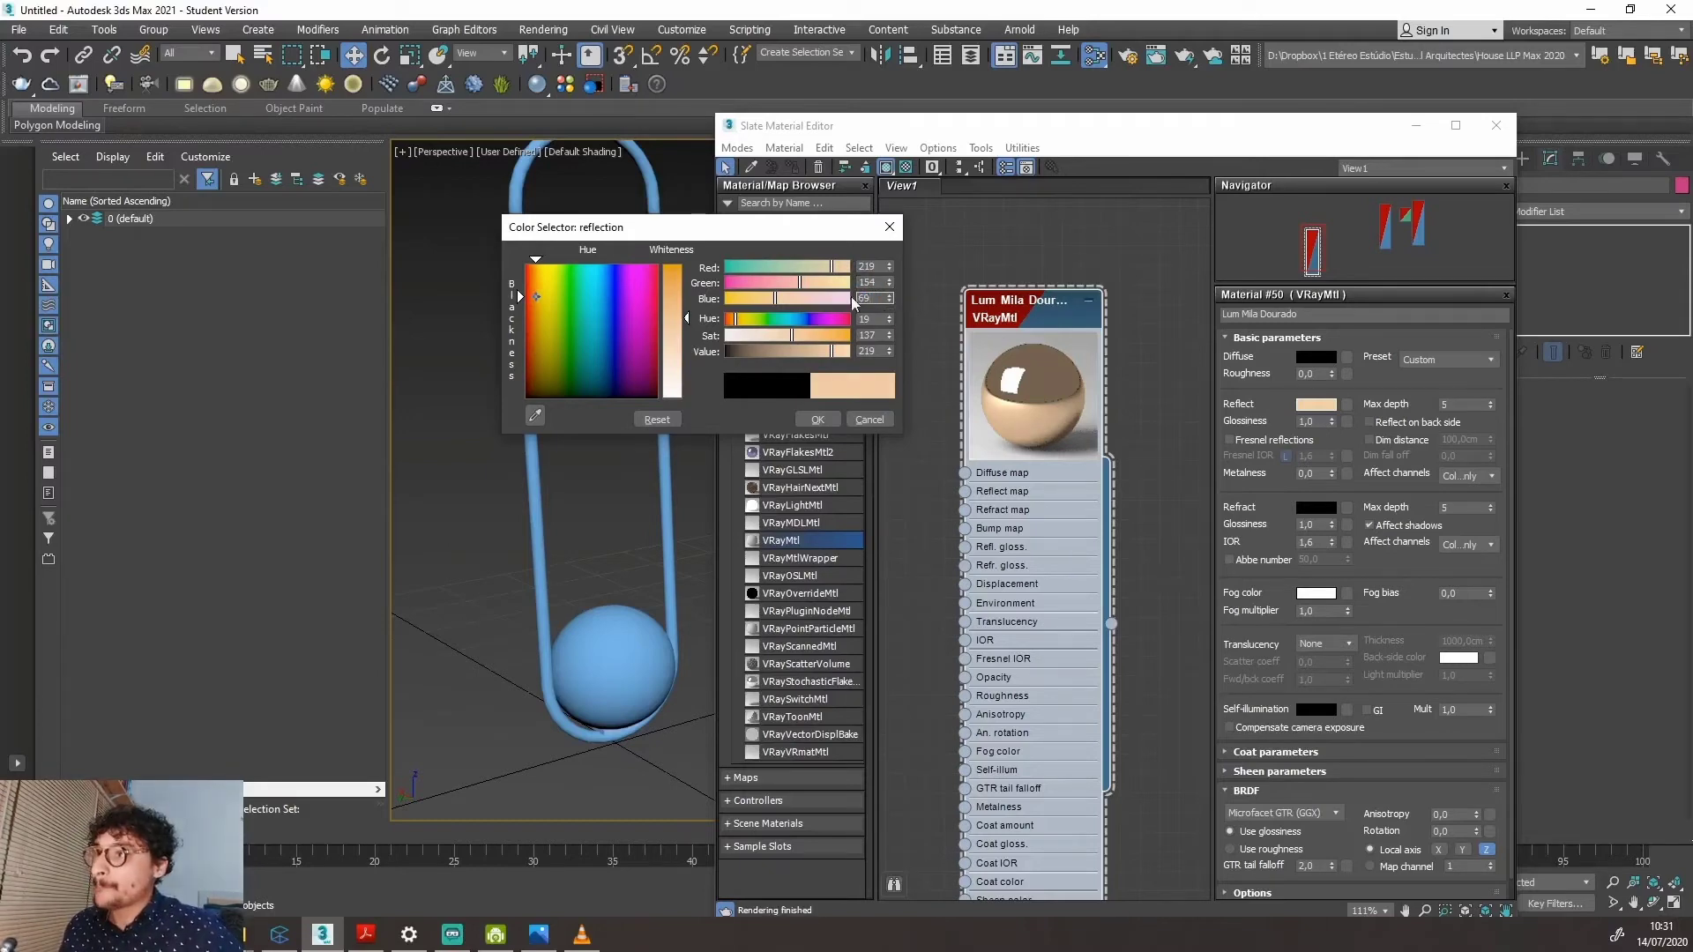
key(Return)
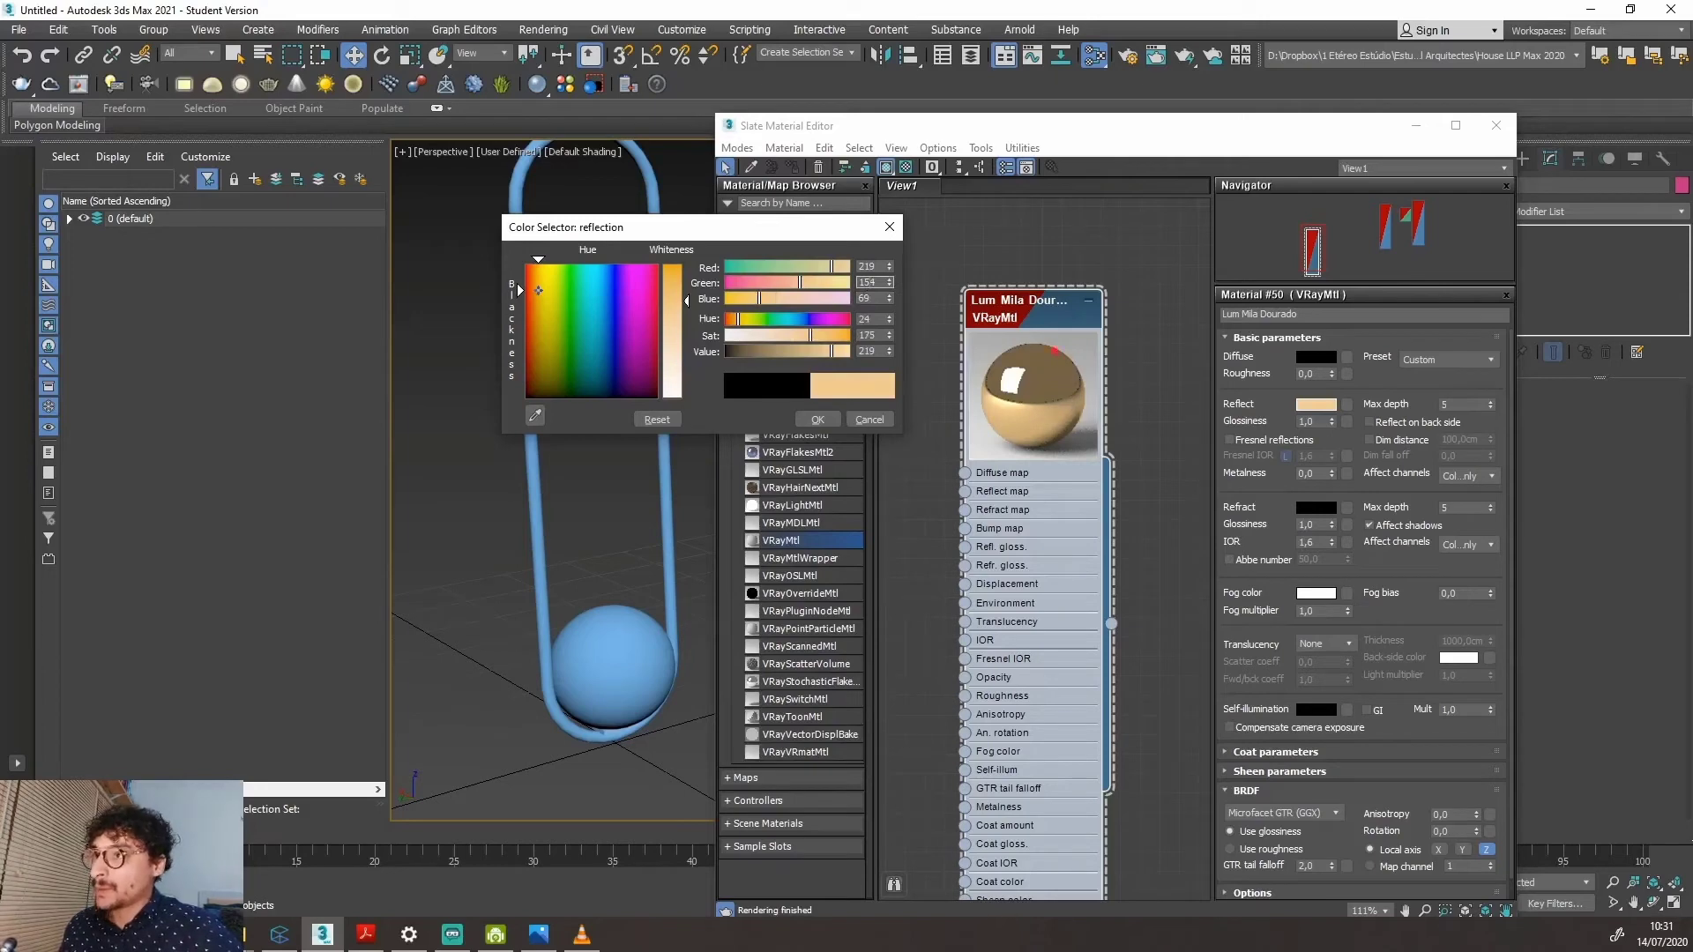
drag(1039, 338, 1015, 457)
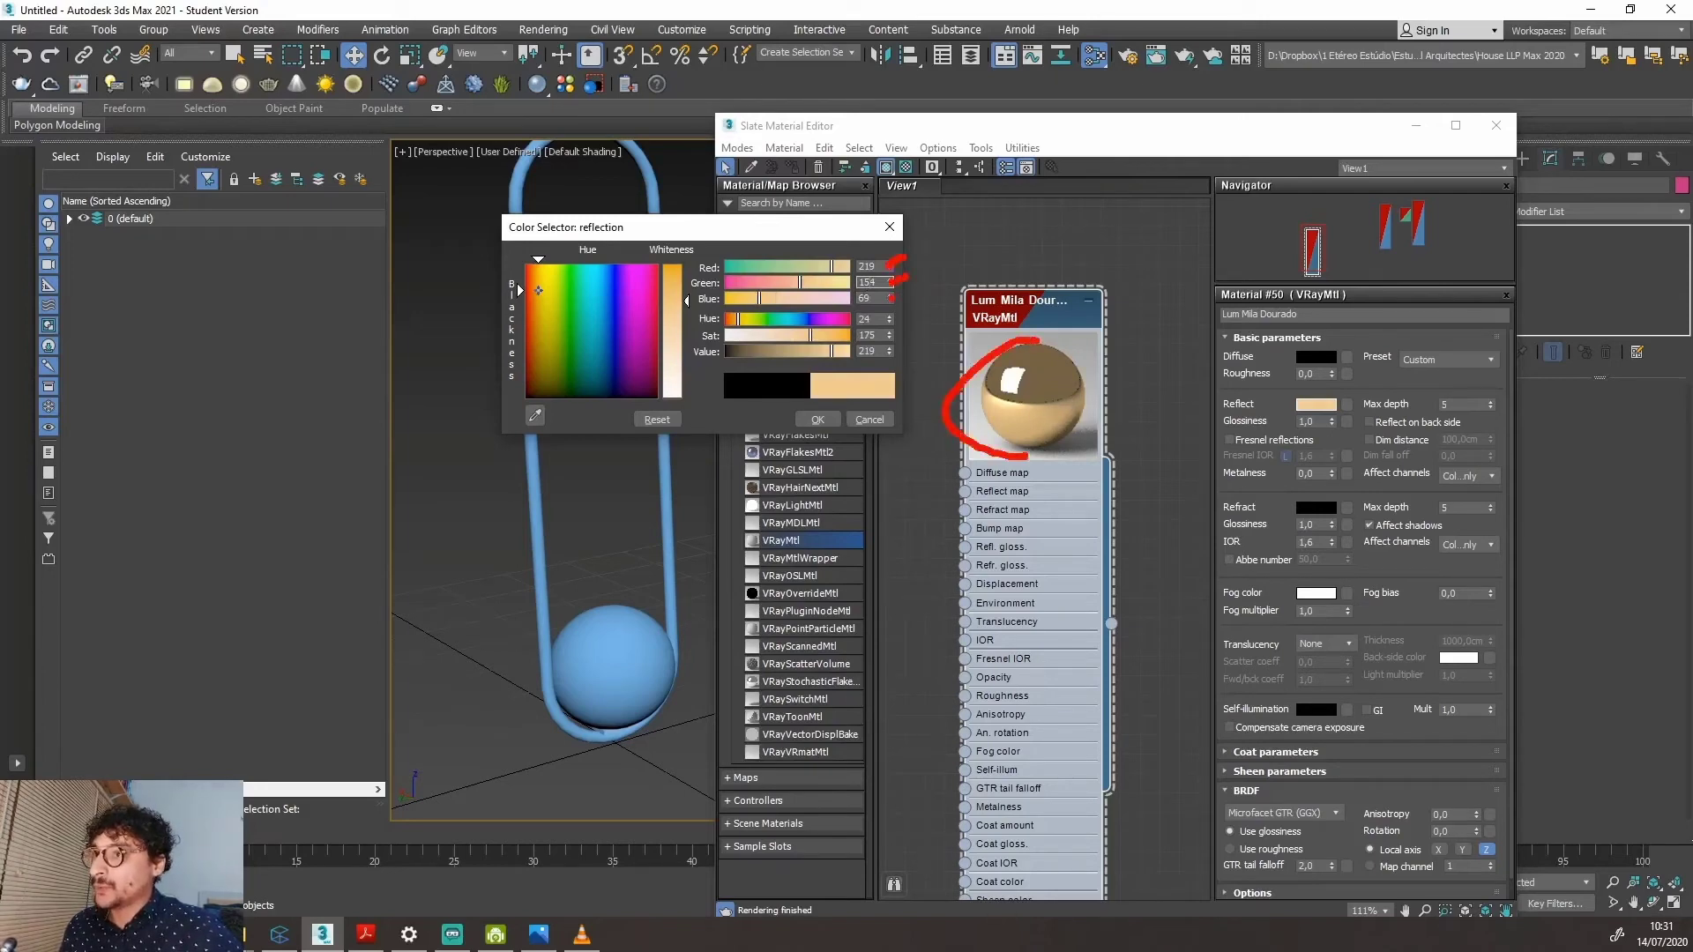
key(Escape)
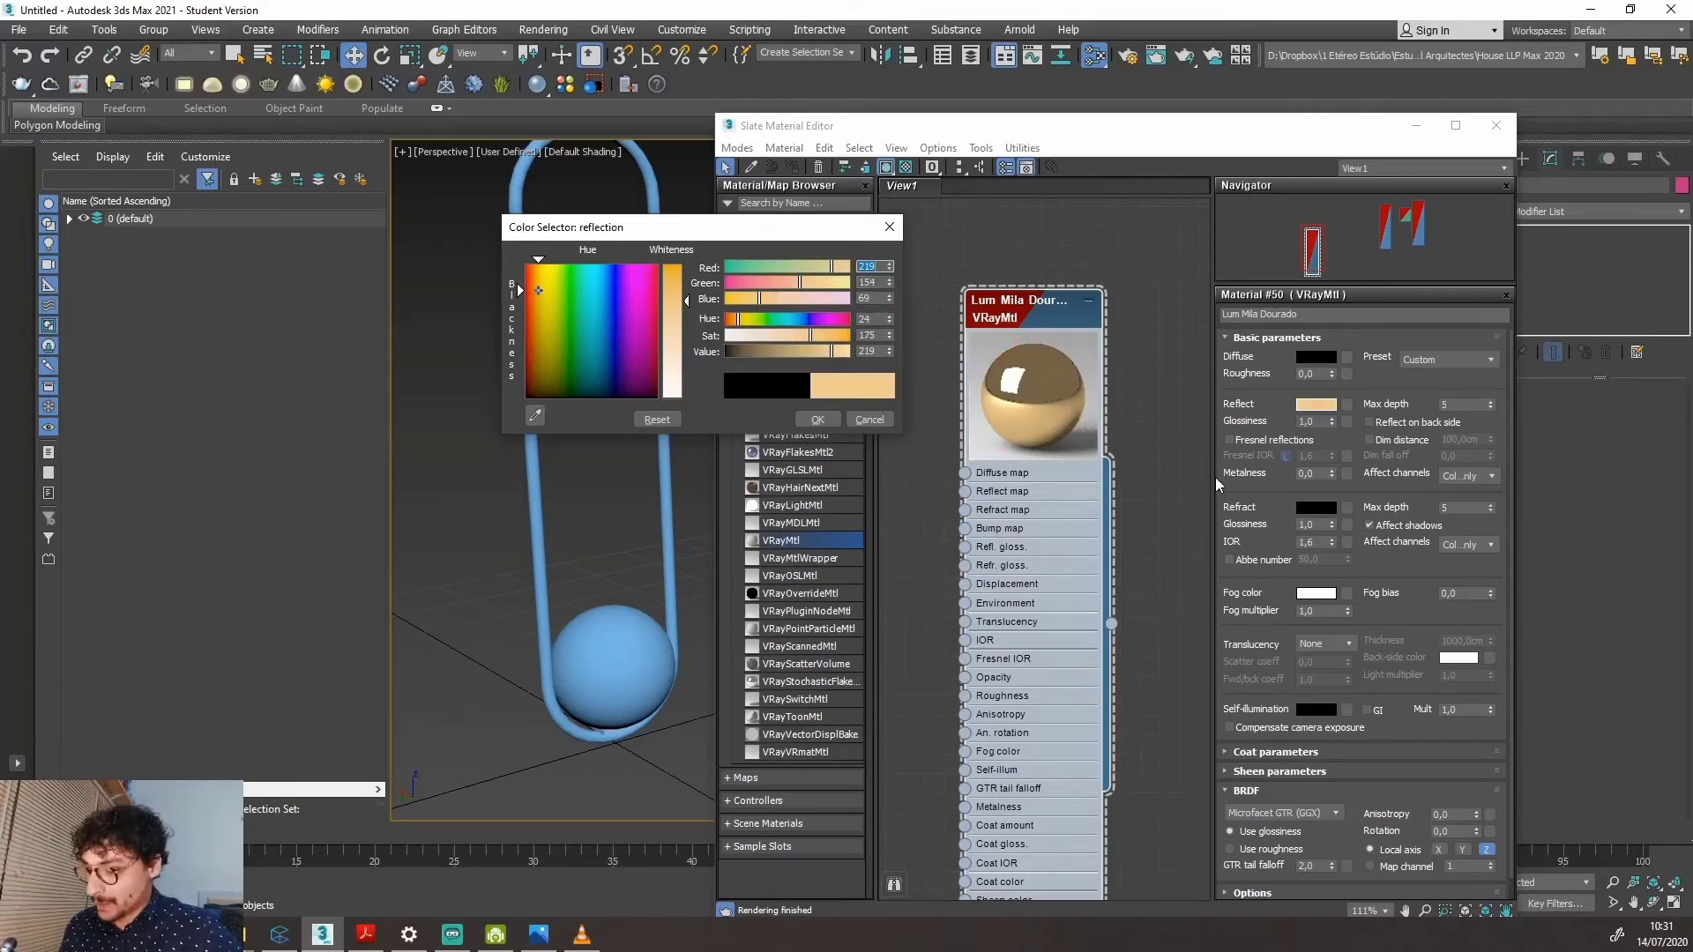
mouse_move(818, 421)
mouse_down()
mouse_move(774, 432)
mouse_move(845, 408)
mouse_up()
key(Escape)
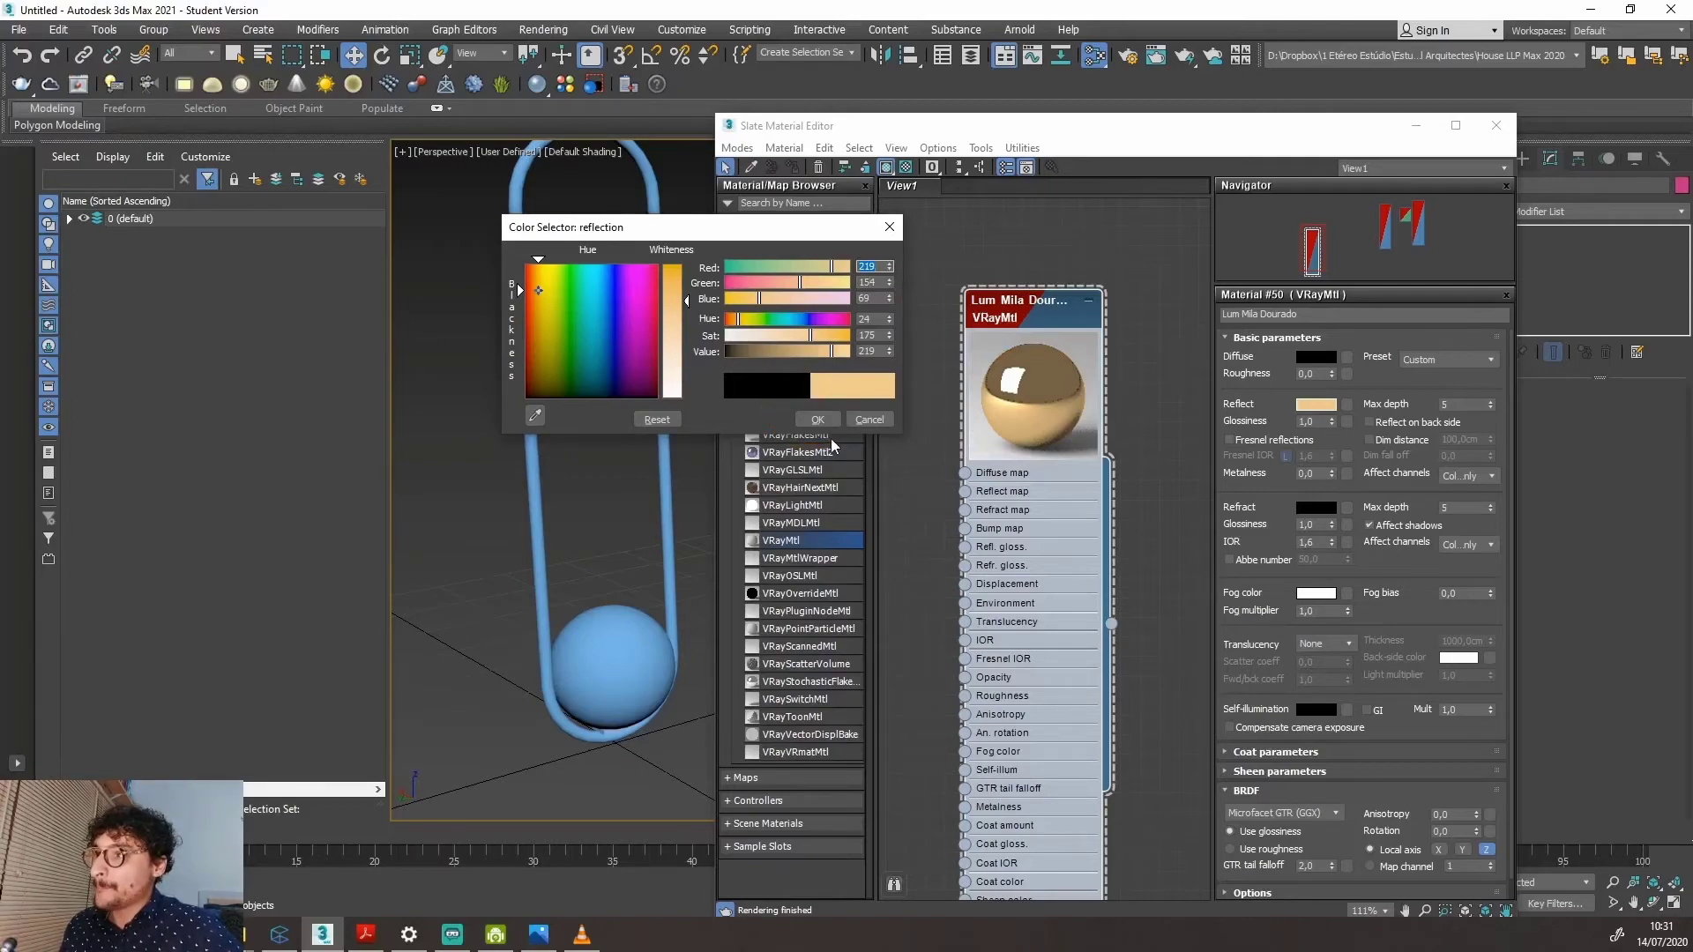
click(820, 420)
mouse_move(1034, 327)
mouse_down()
mouse_move(958, 408)
mouse_move(1100, 367)
mouse_up()
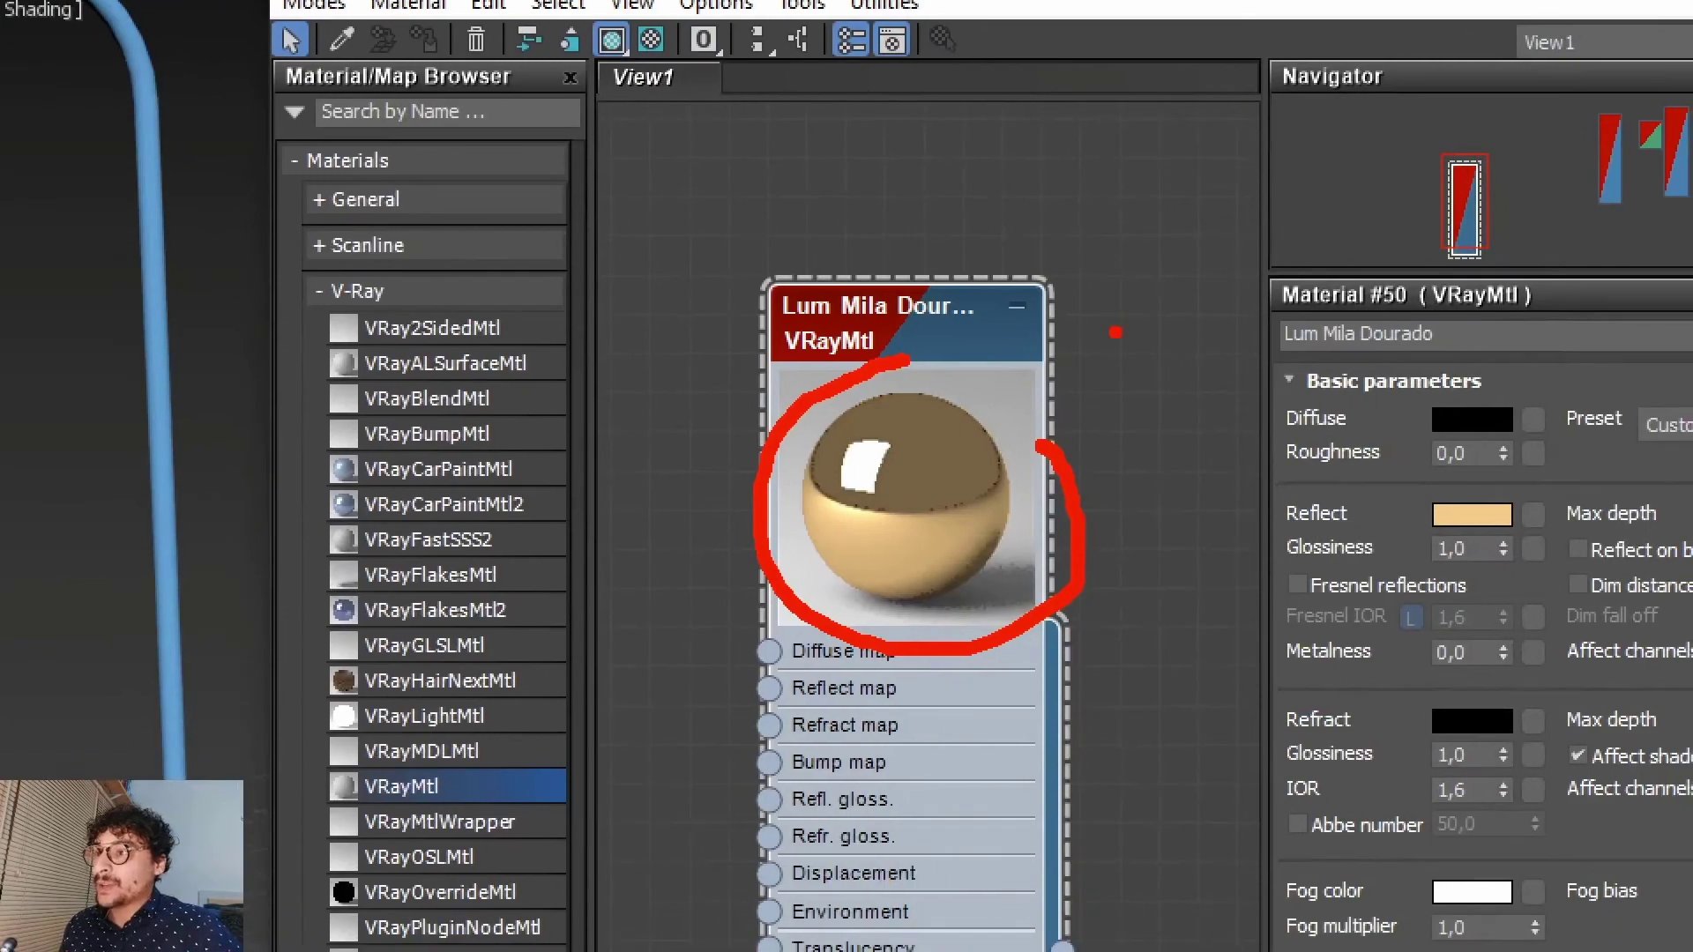
drag(797, 437, 855, 491)
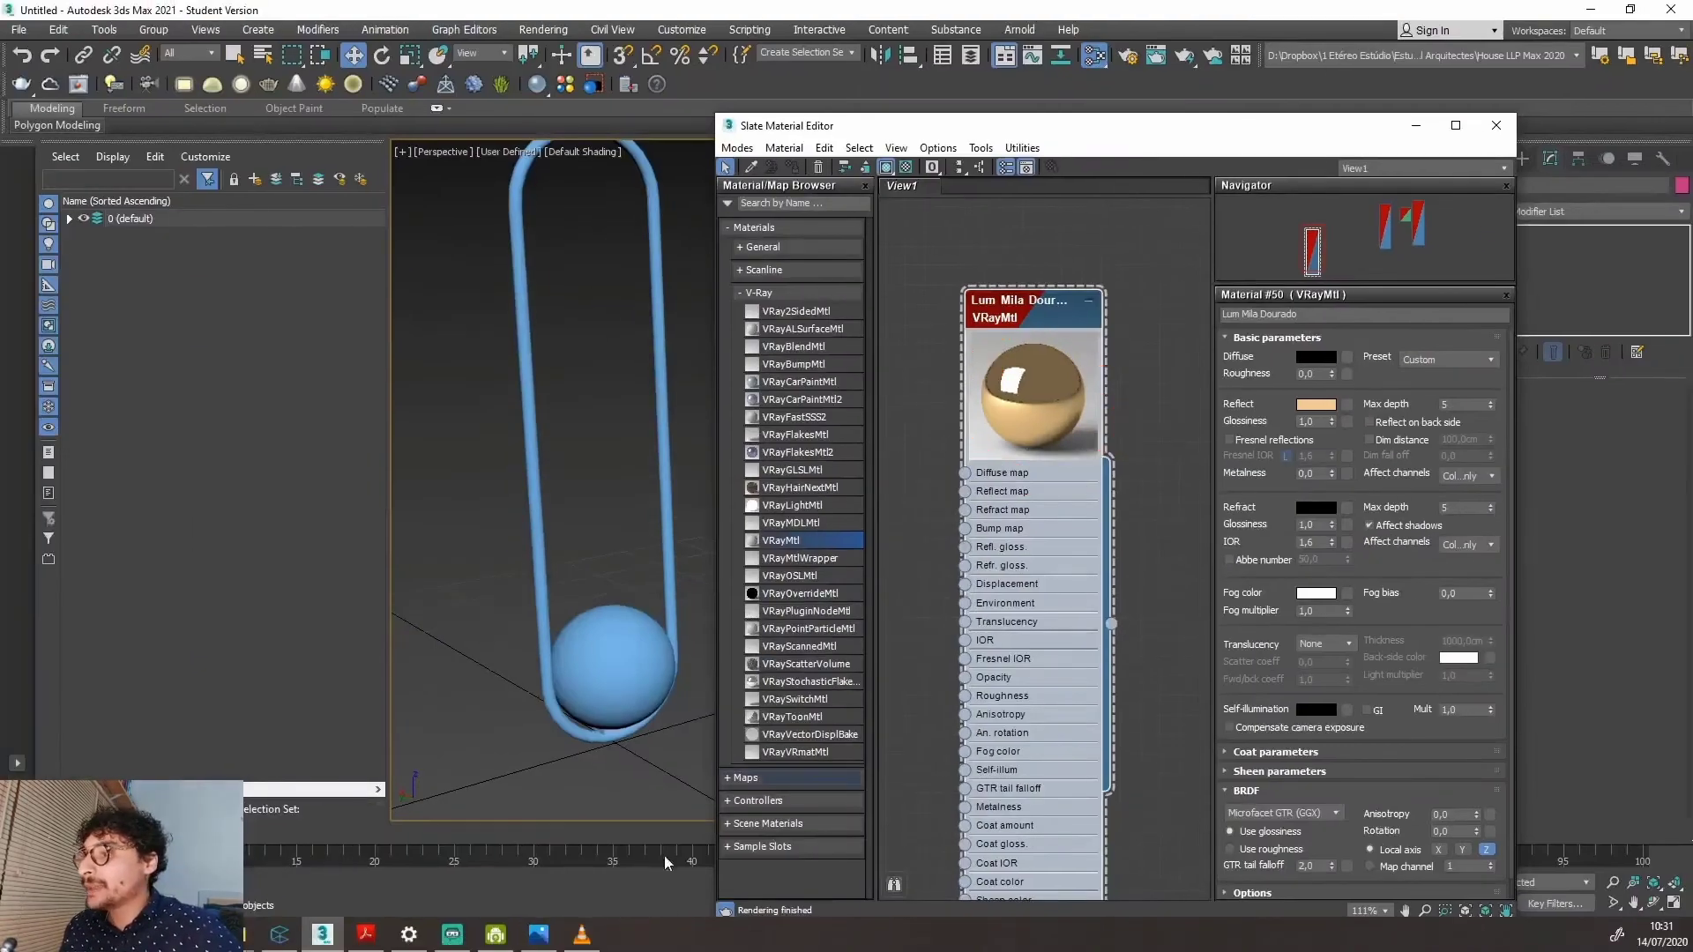
Check the lamp's reference photo, and set the gold material's reflection glossiness to 0,8.
click(539, 934)
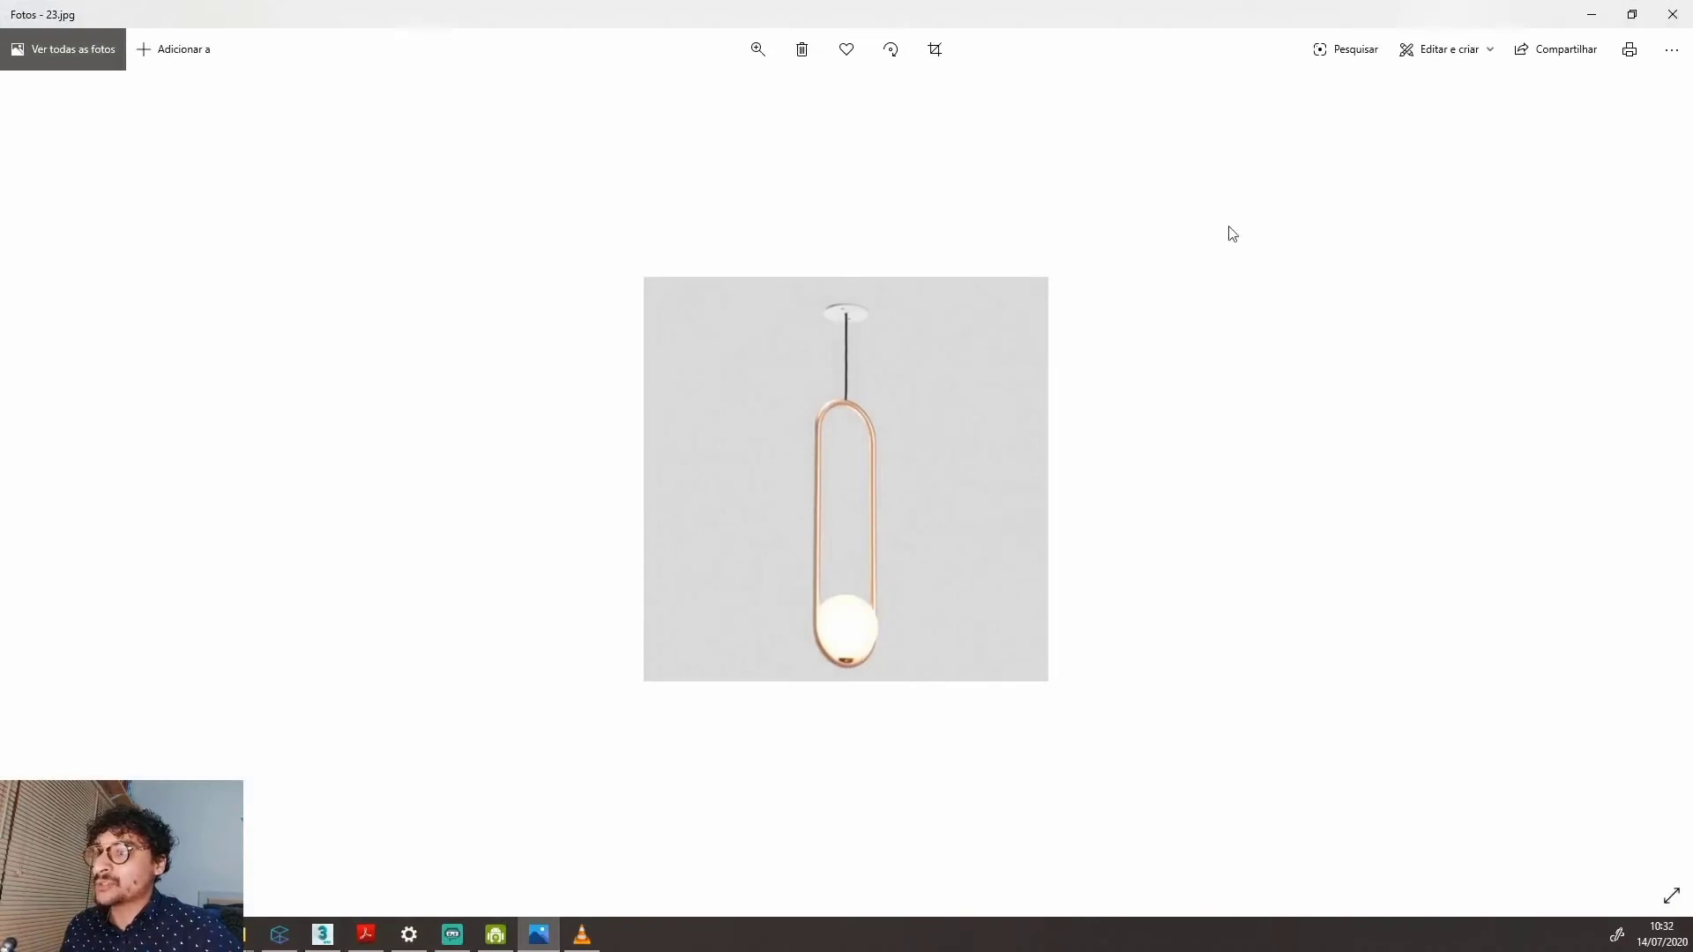
click(1592, 14)
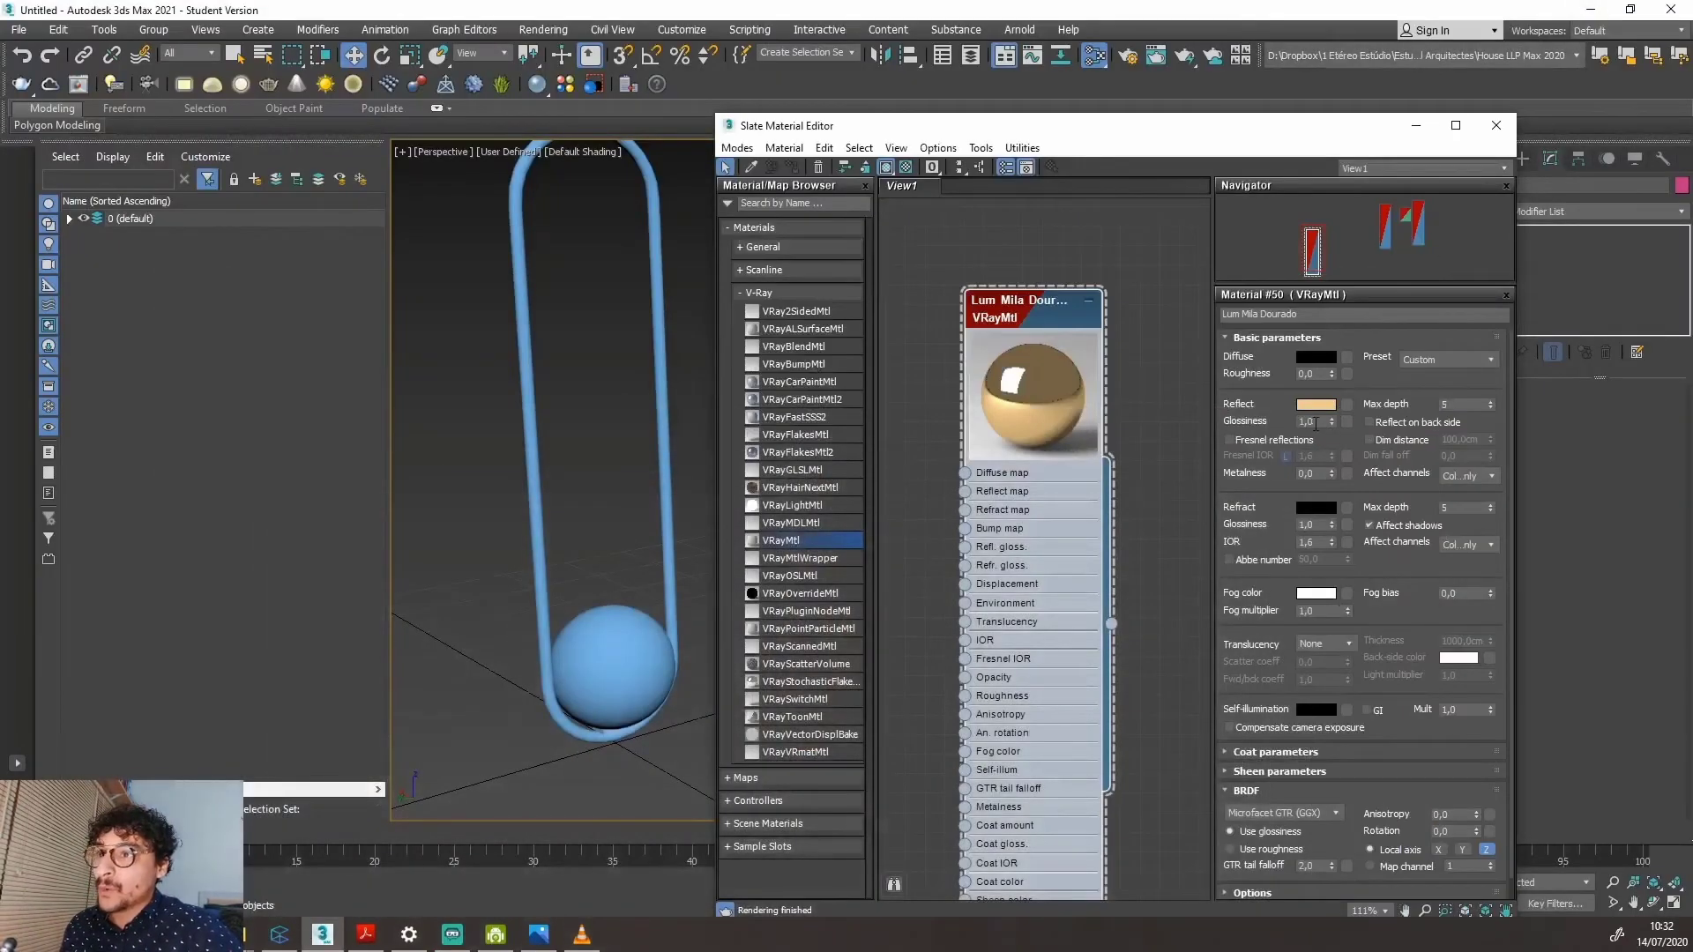
double_click(1314, 422)
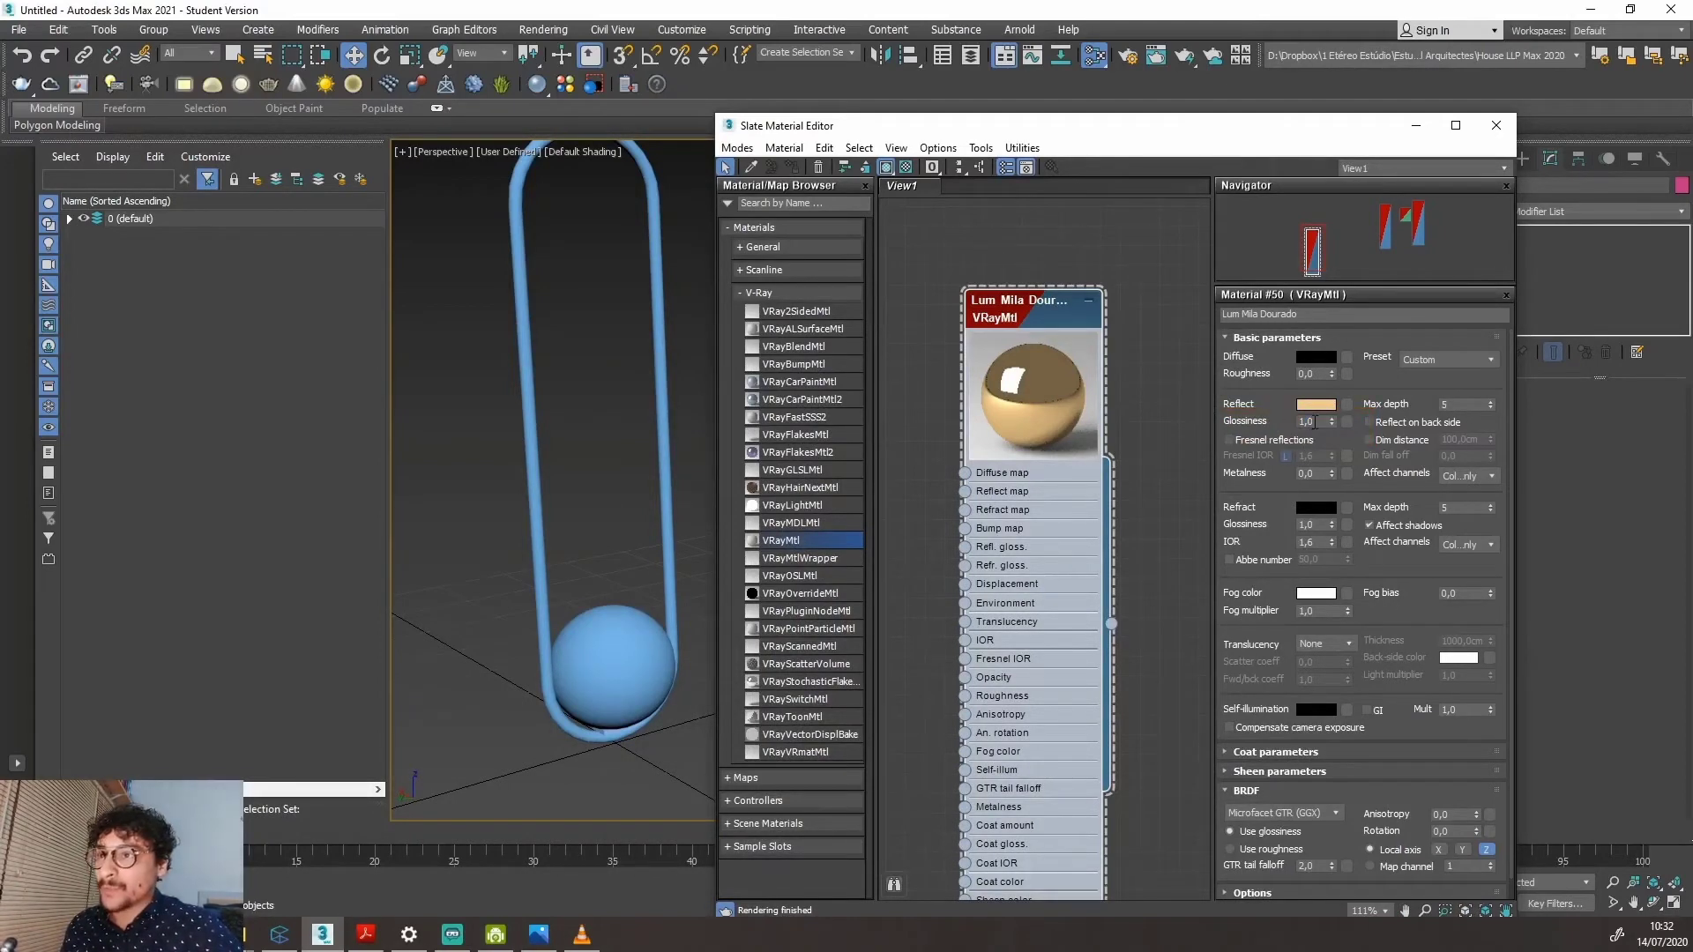
text(0,)
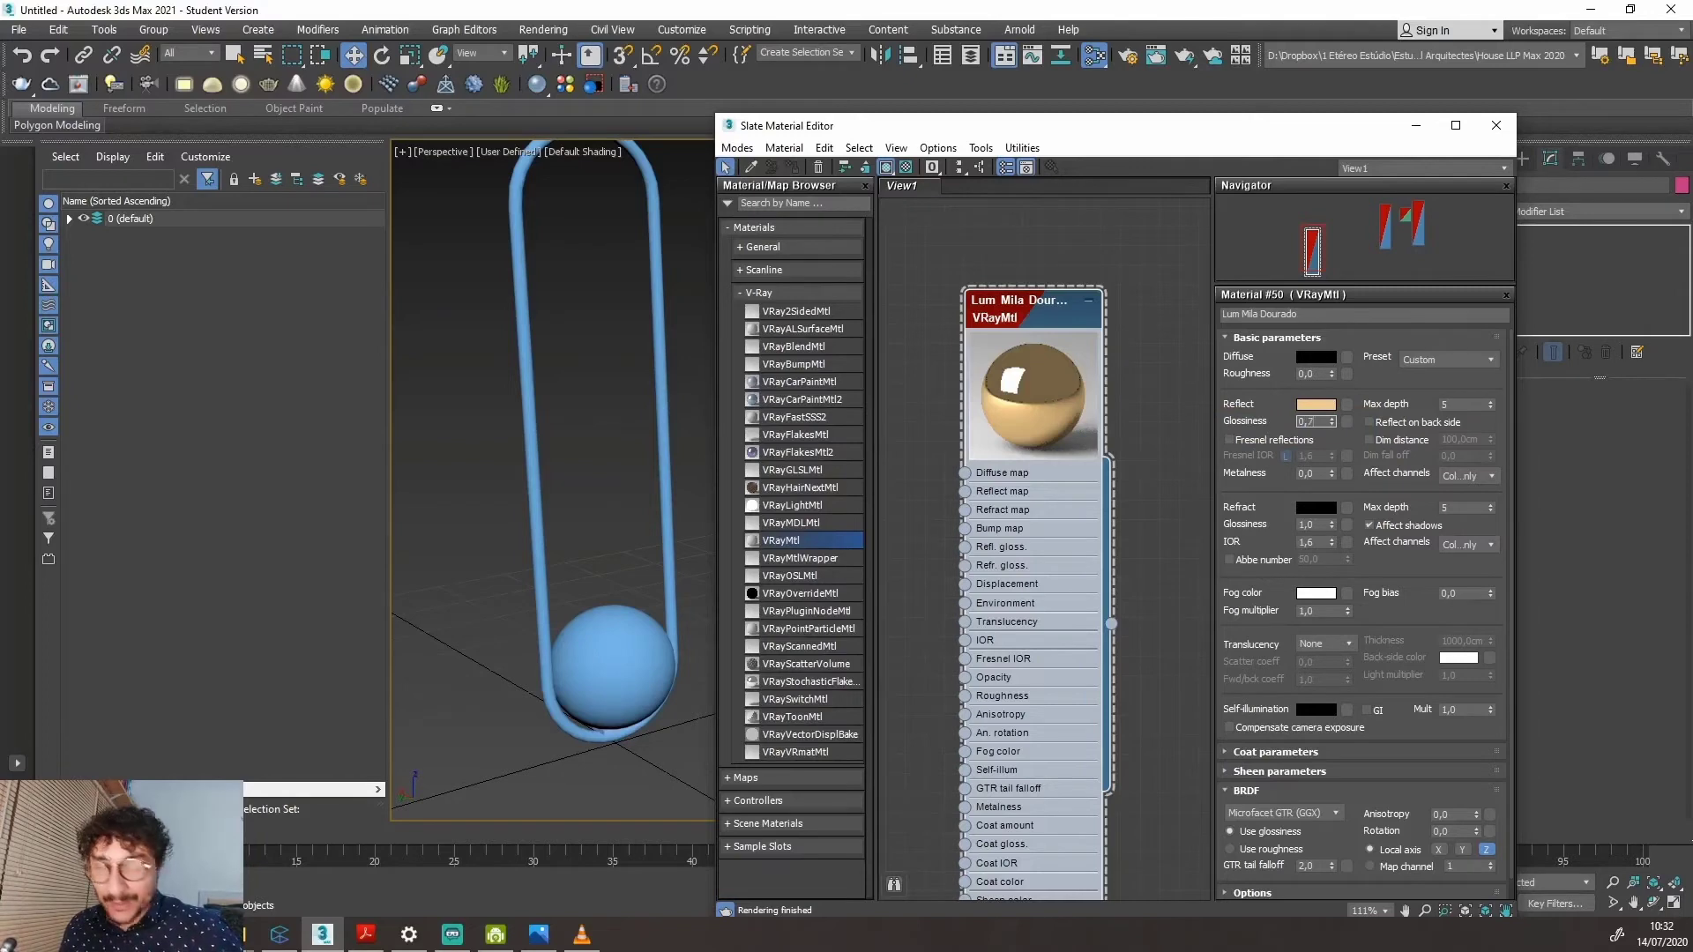
text(7)
key(Return)
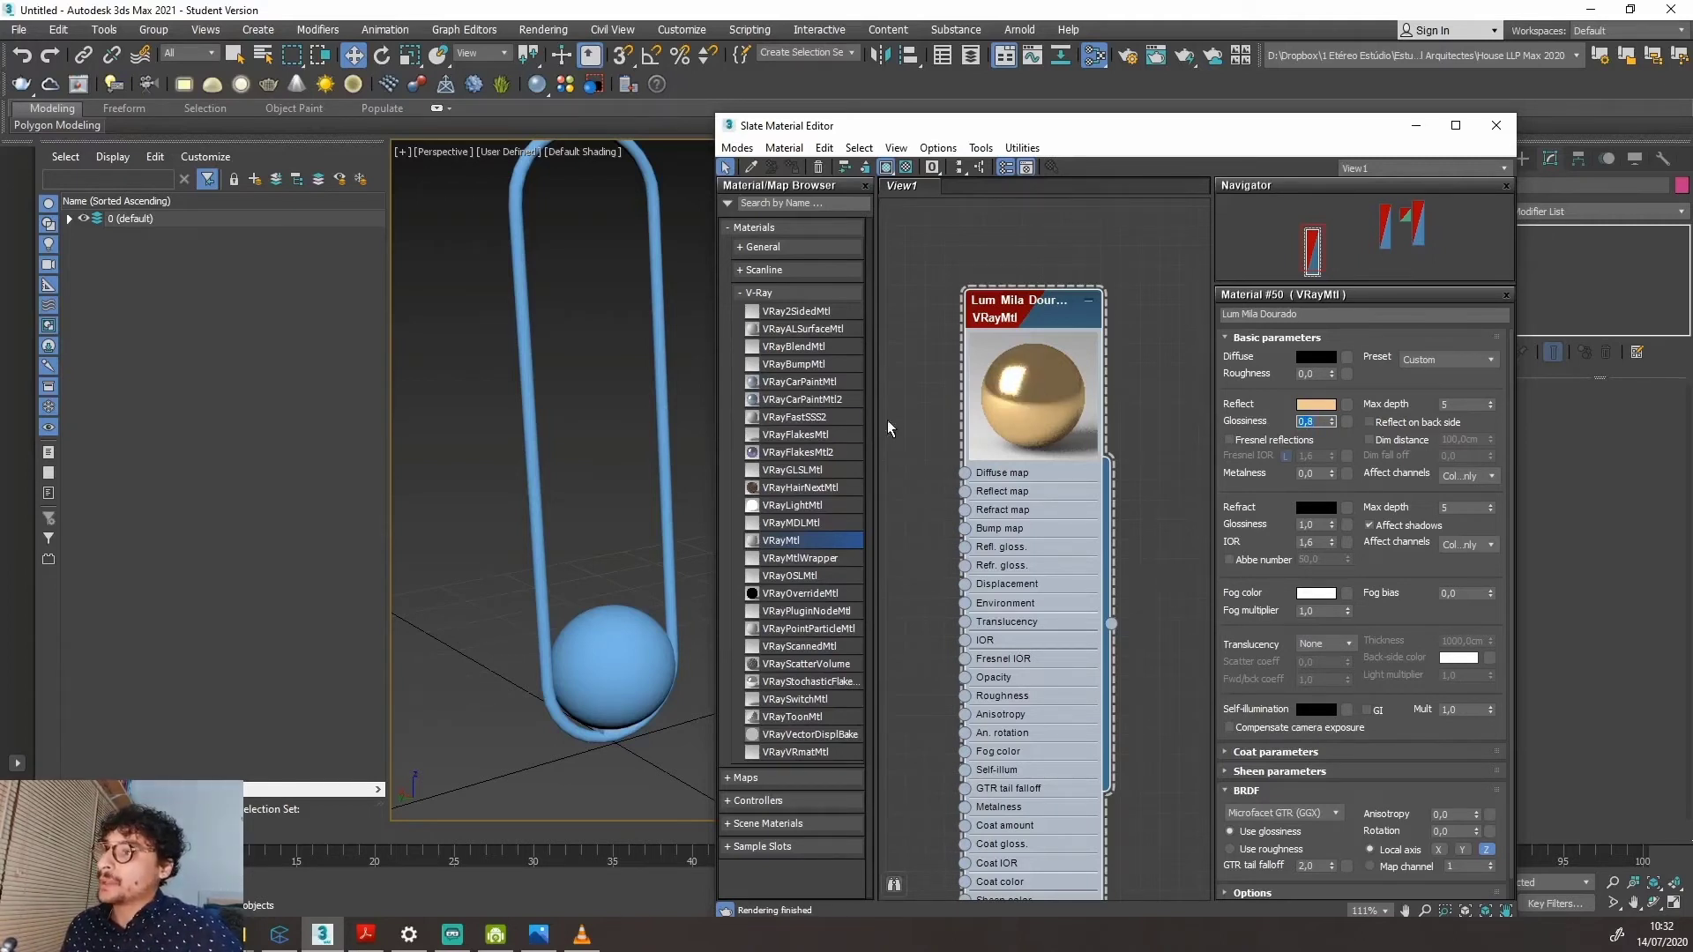
scroll(591, 446, down, 4)
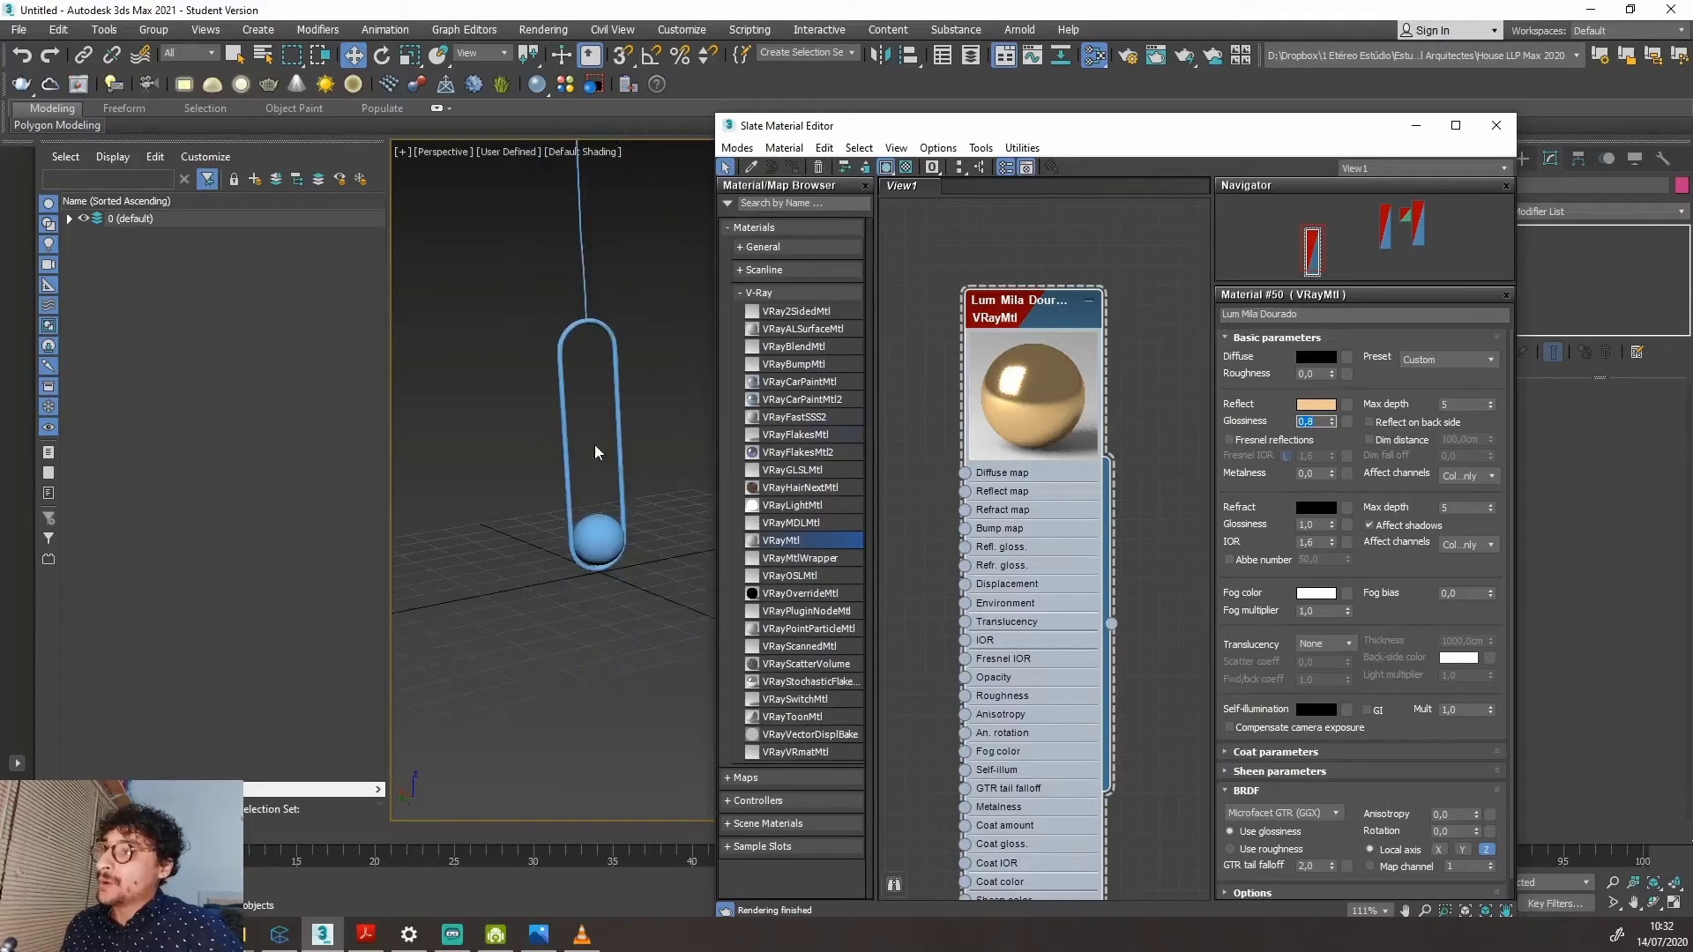
Select the lamp's swept ring and assign the gold material Lum Mila Dourado to it.
scroll(606, 340, up, 3)
click(625, 353)
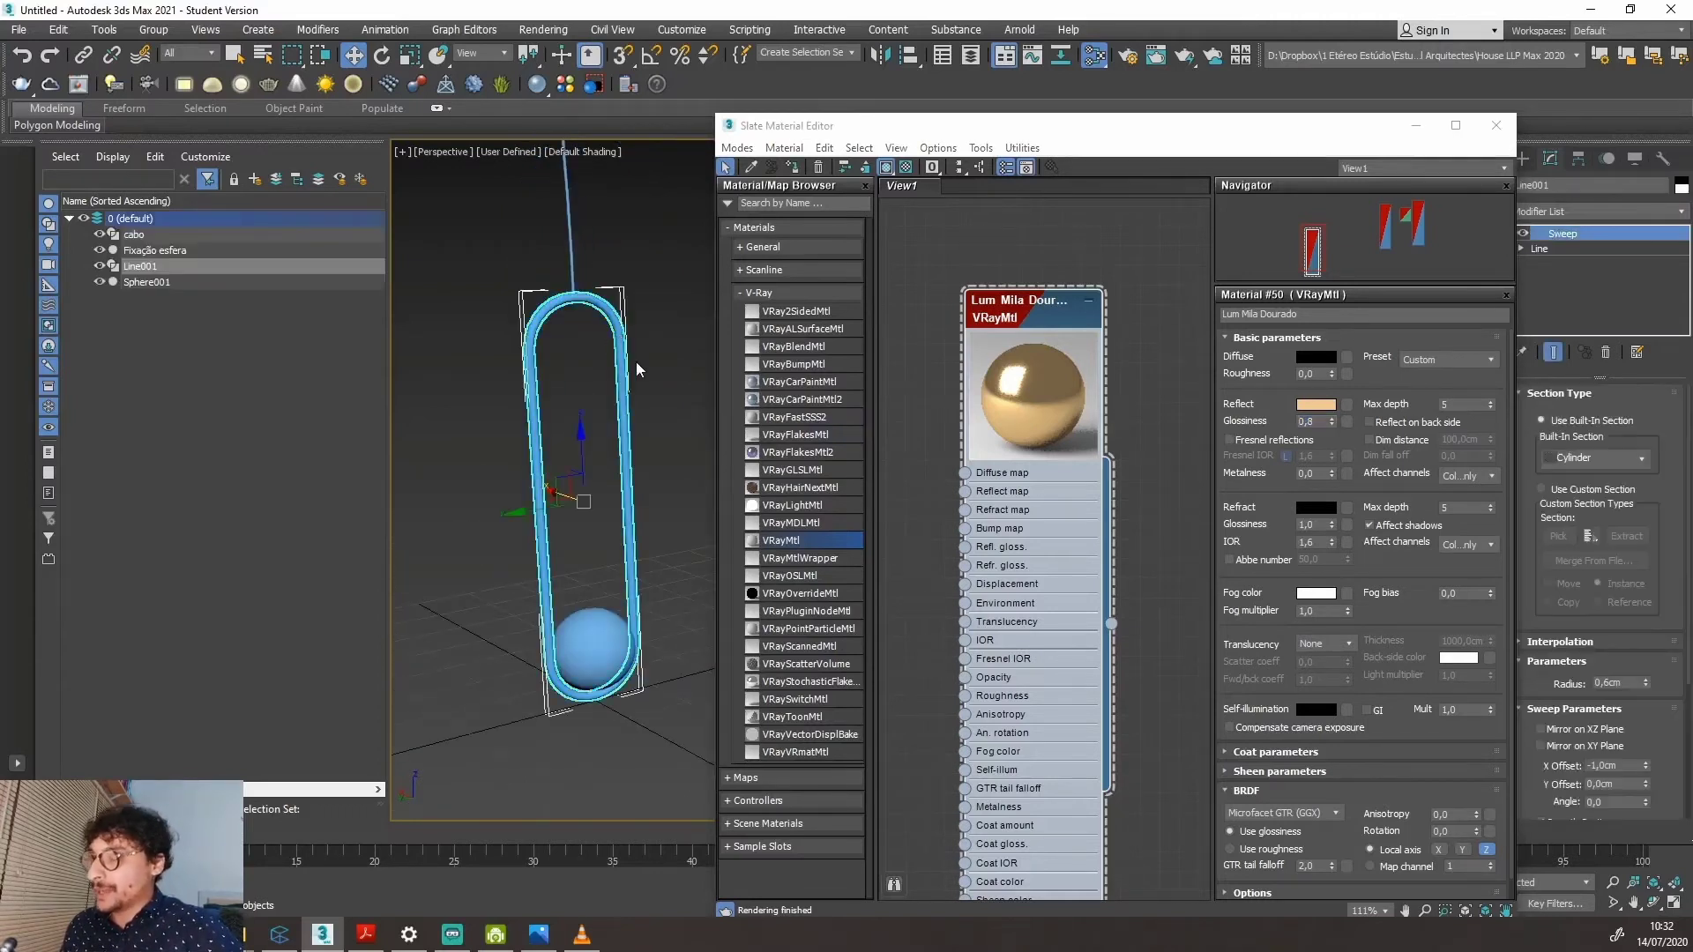
key(ctrl+2)
mouse_move(552, 302)
mouse_down()
mouse_move(527, 472)
mouse_move(602, 301)
mouse_move(635, 358)
mouse_up()
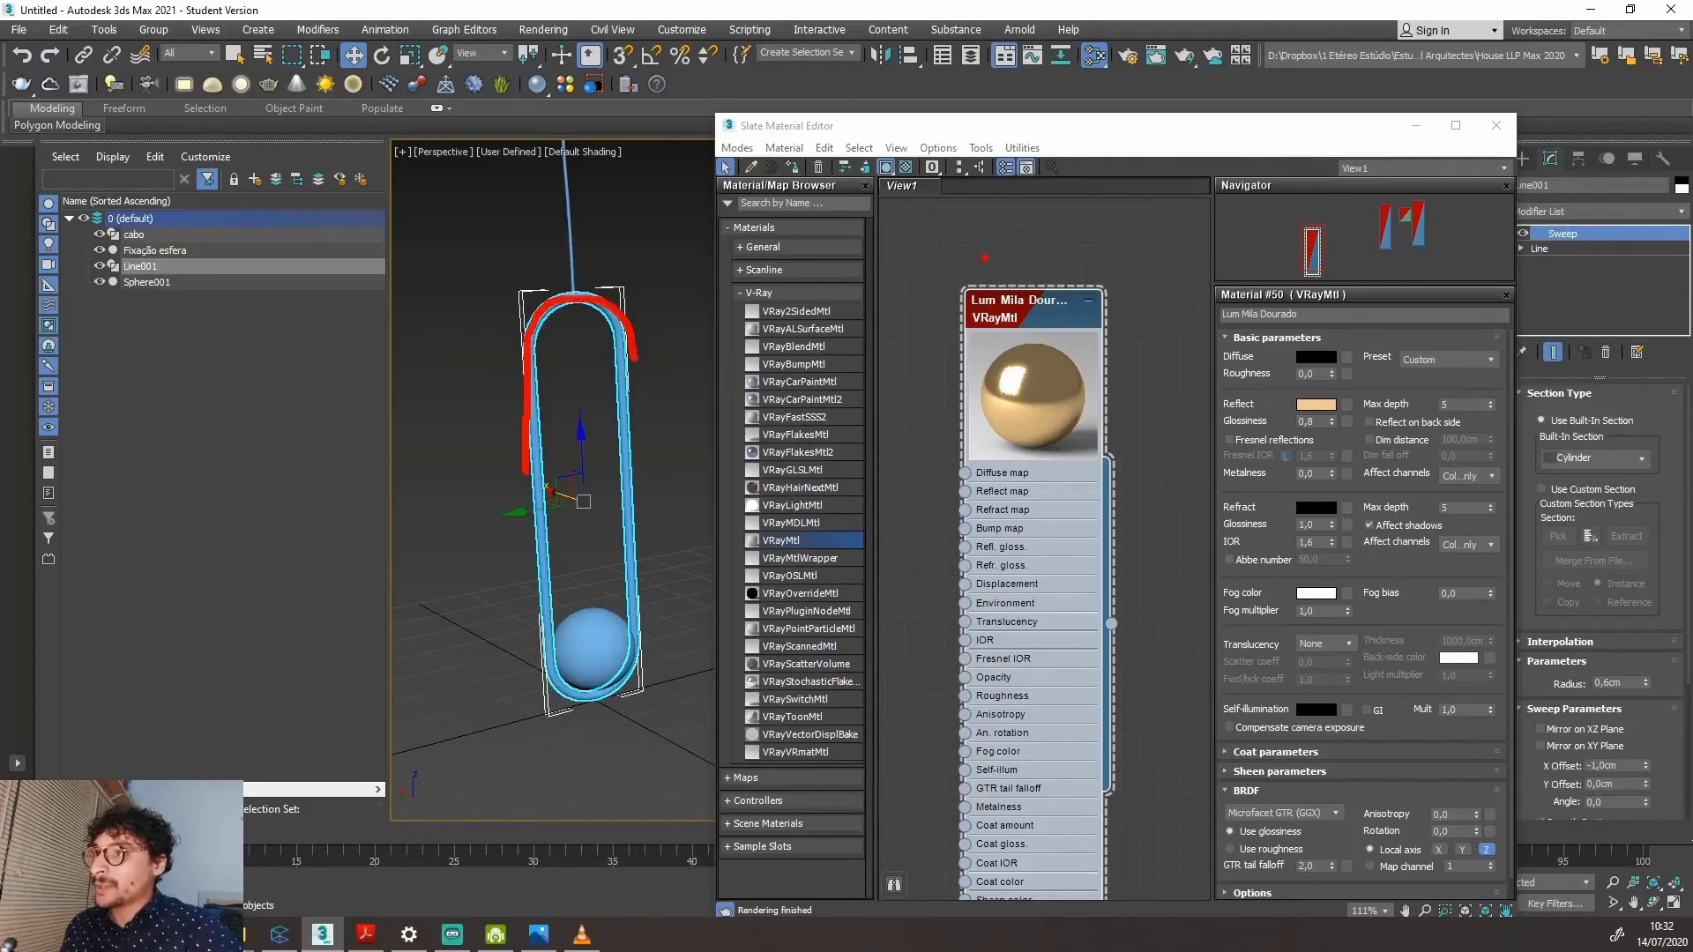
mouse_move(985, 257)
mouse_down()
mouse_move(1103, 313)
mouse_move(935, 269)
mouse_move(1034, 245)
mouse_move(995, 243)
mouse_up()
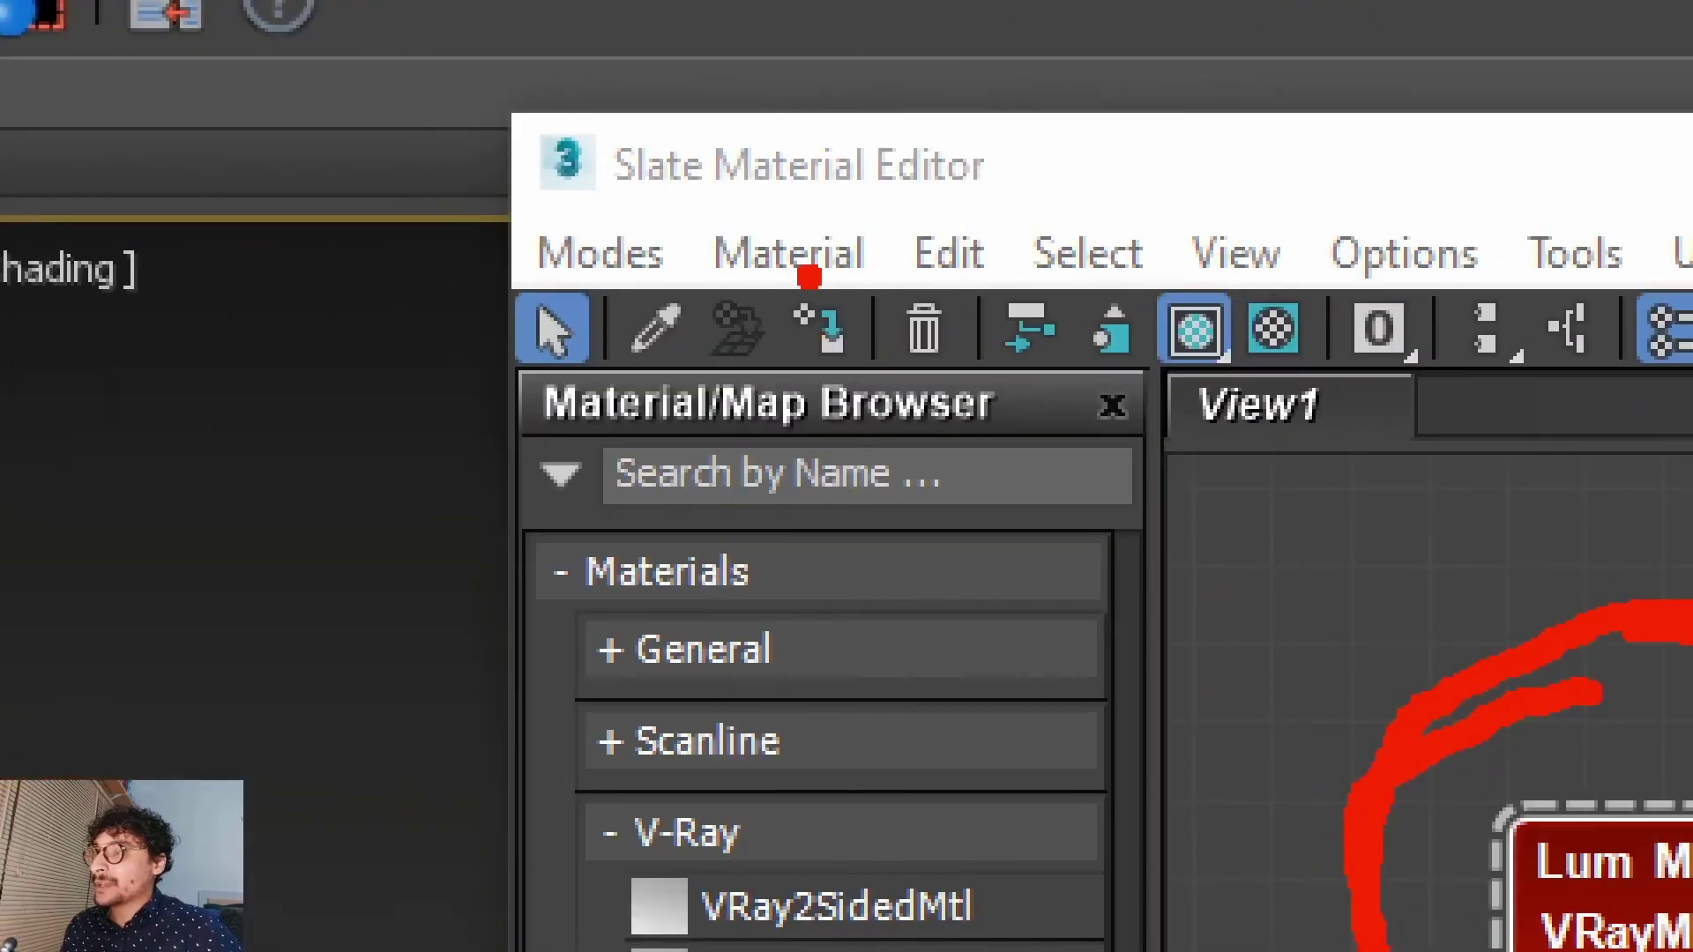
mouse_move(808, 277)
mouse_down()
mouse_move(767, 370)
mouse_move(860, 282)
mouse_up()
drag(690, 245, 755, 305)
drag(780, 216, 776, 291)
drag(745, 313, 681, 330)
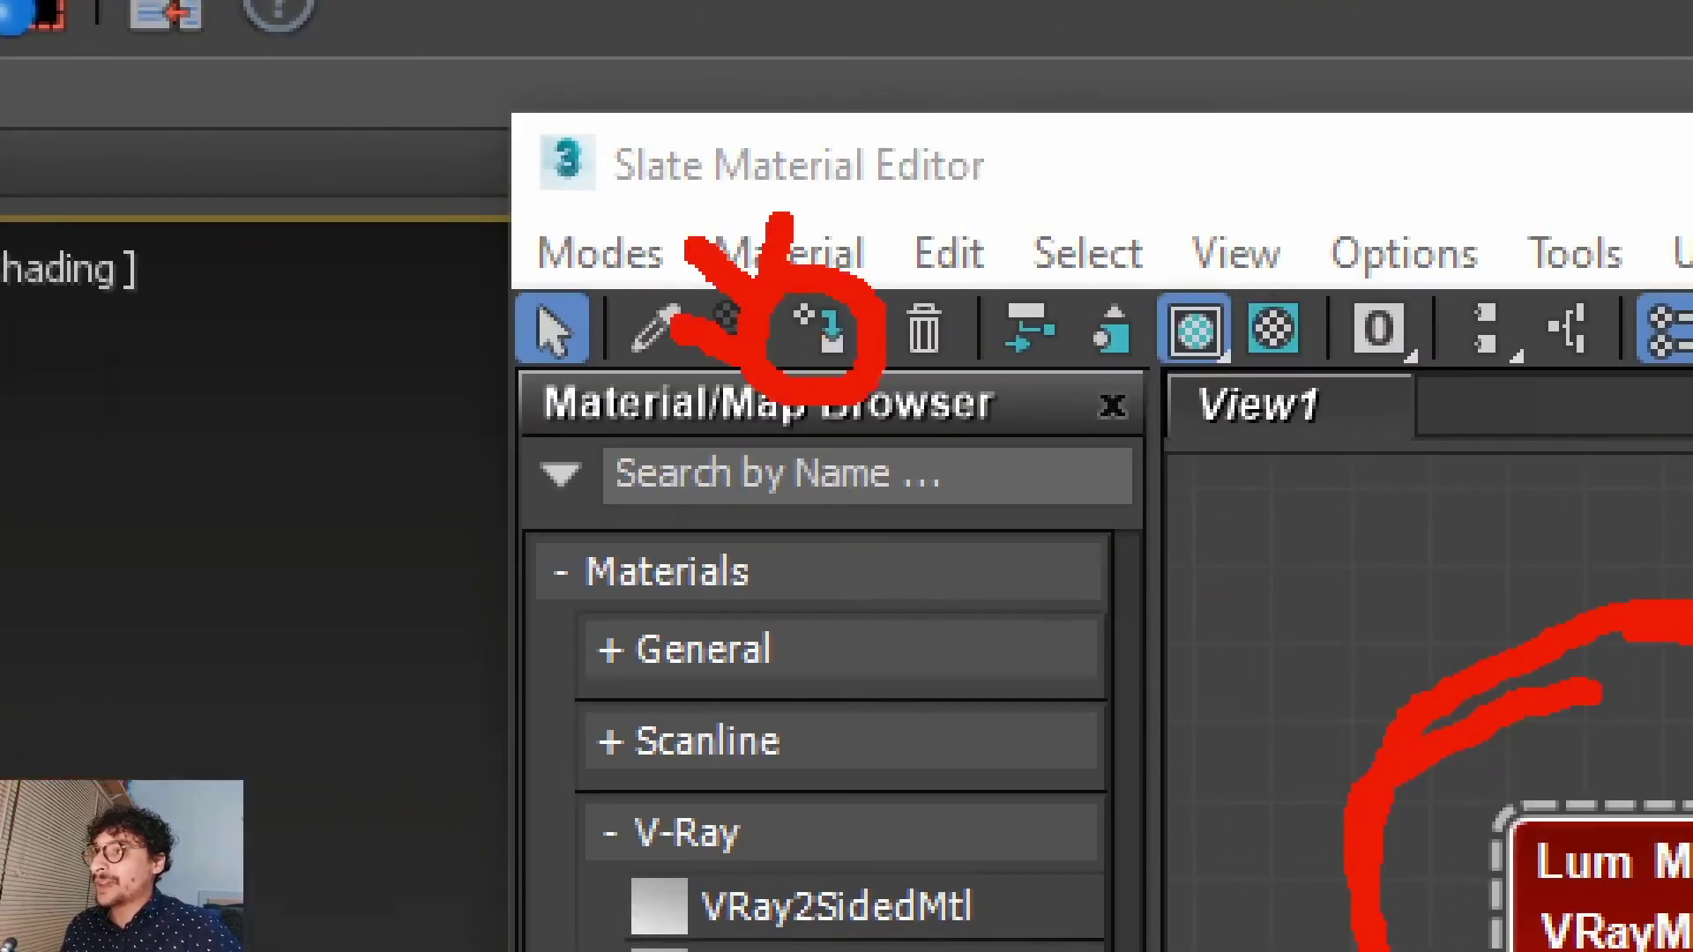
key(Escape)
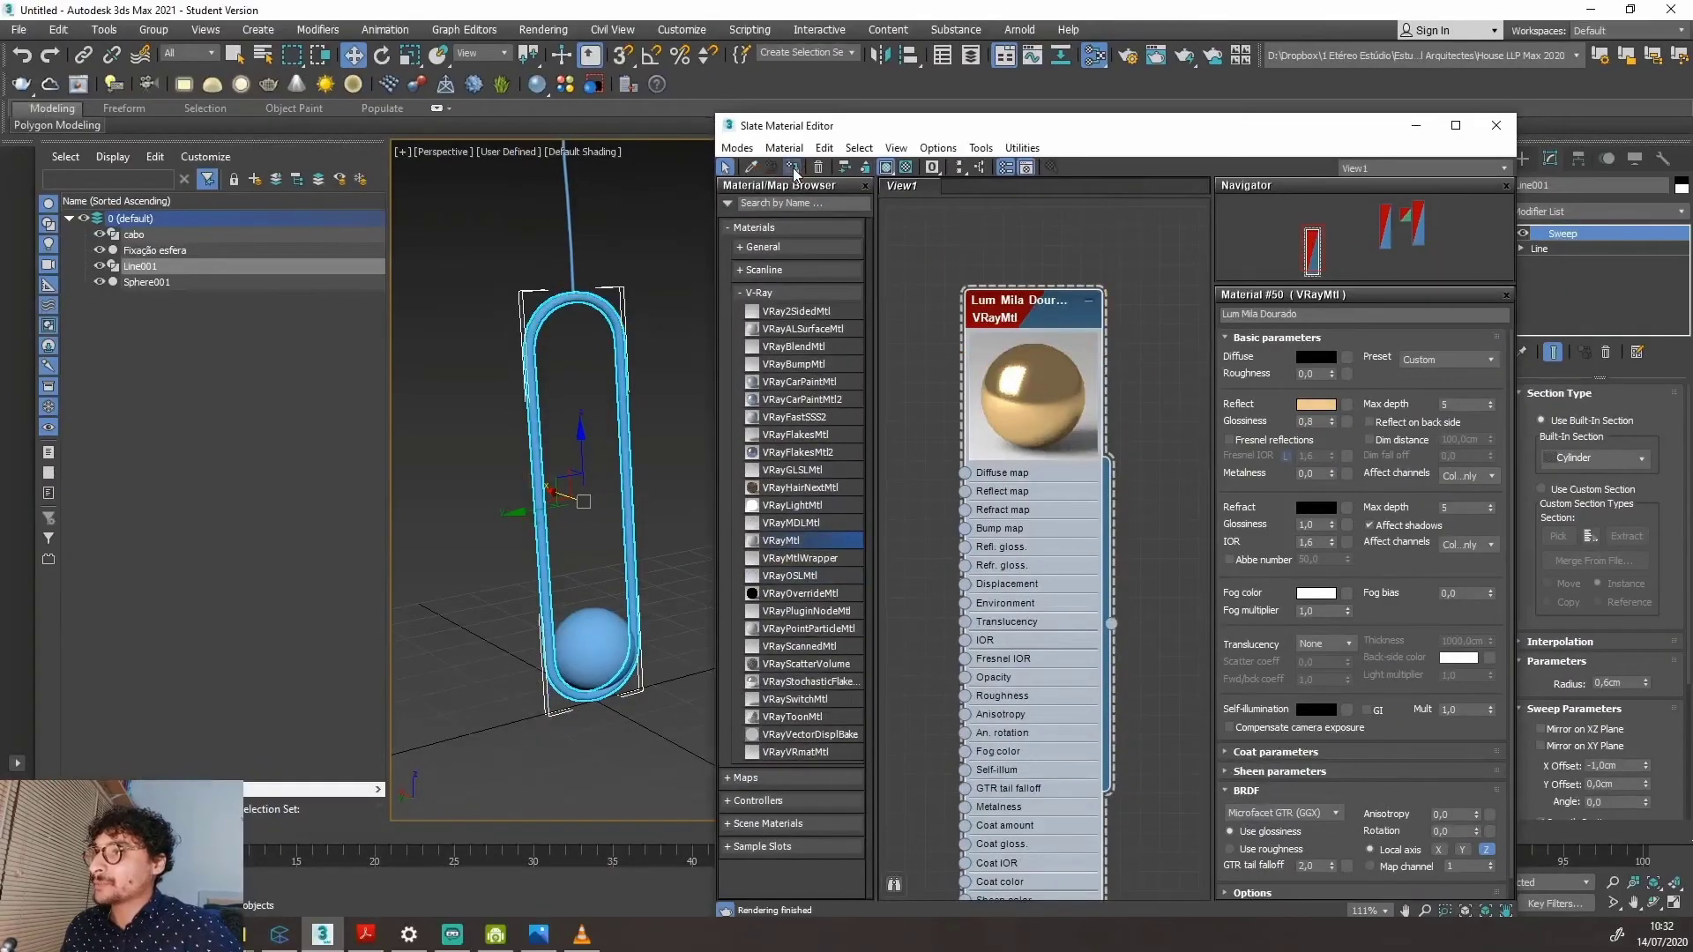
click(793, 167)
click(637, 373)
scroll(626, 393, up, 5)
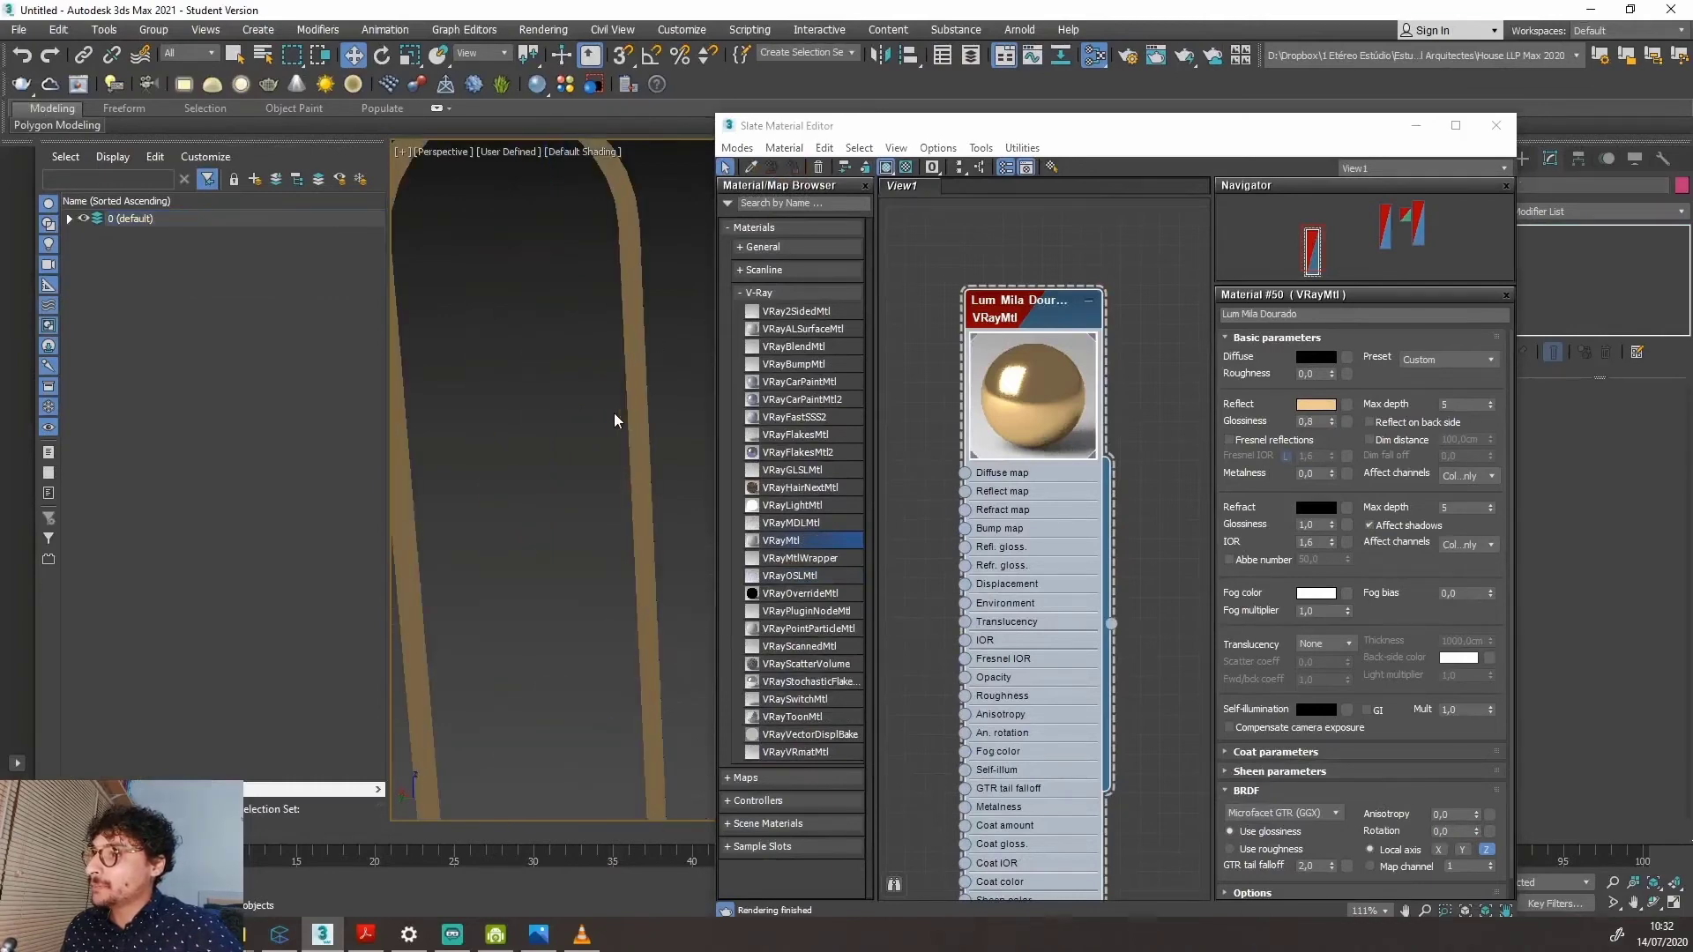
scroll(614, 413, down, 5)
scroll(546, 520, down, 2)
scroll(533, 537, up, 2)
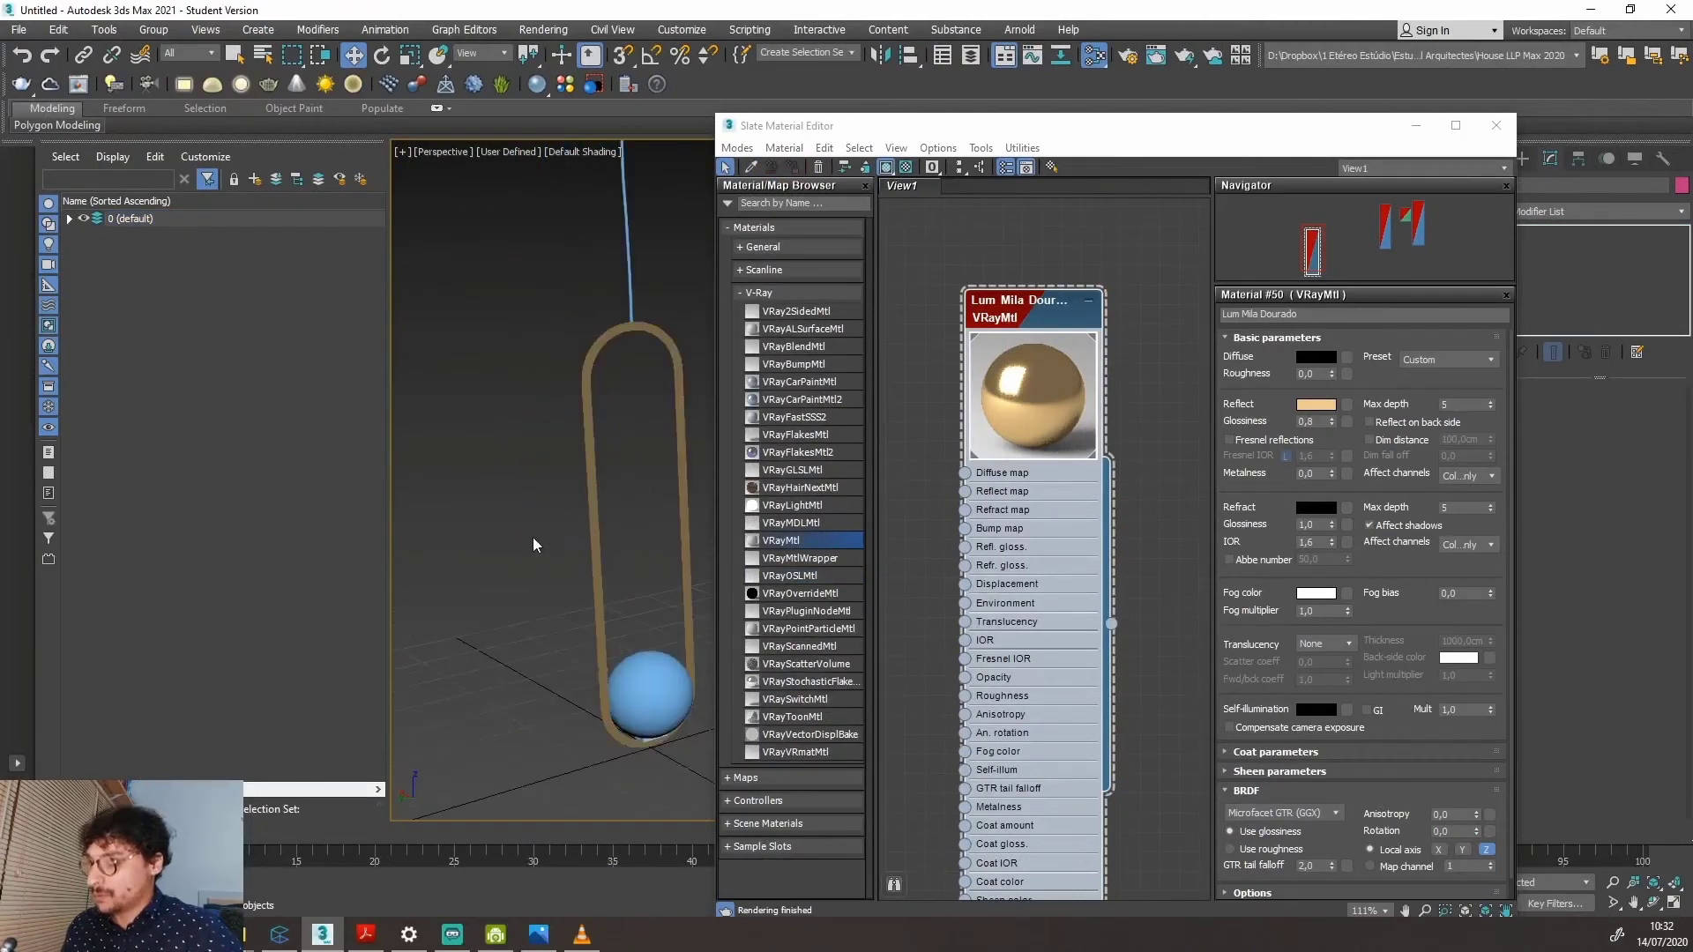
Select the Fixação esfera plate under the sphere and assign the gold material Lum Mila Dourado to it.
alt+middle_drag(533, 536, 485, 524)
click(535, 675)
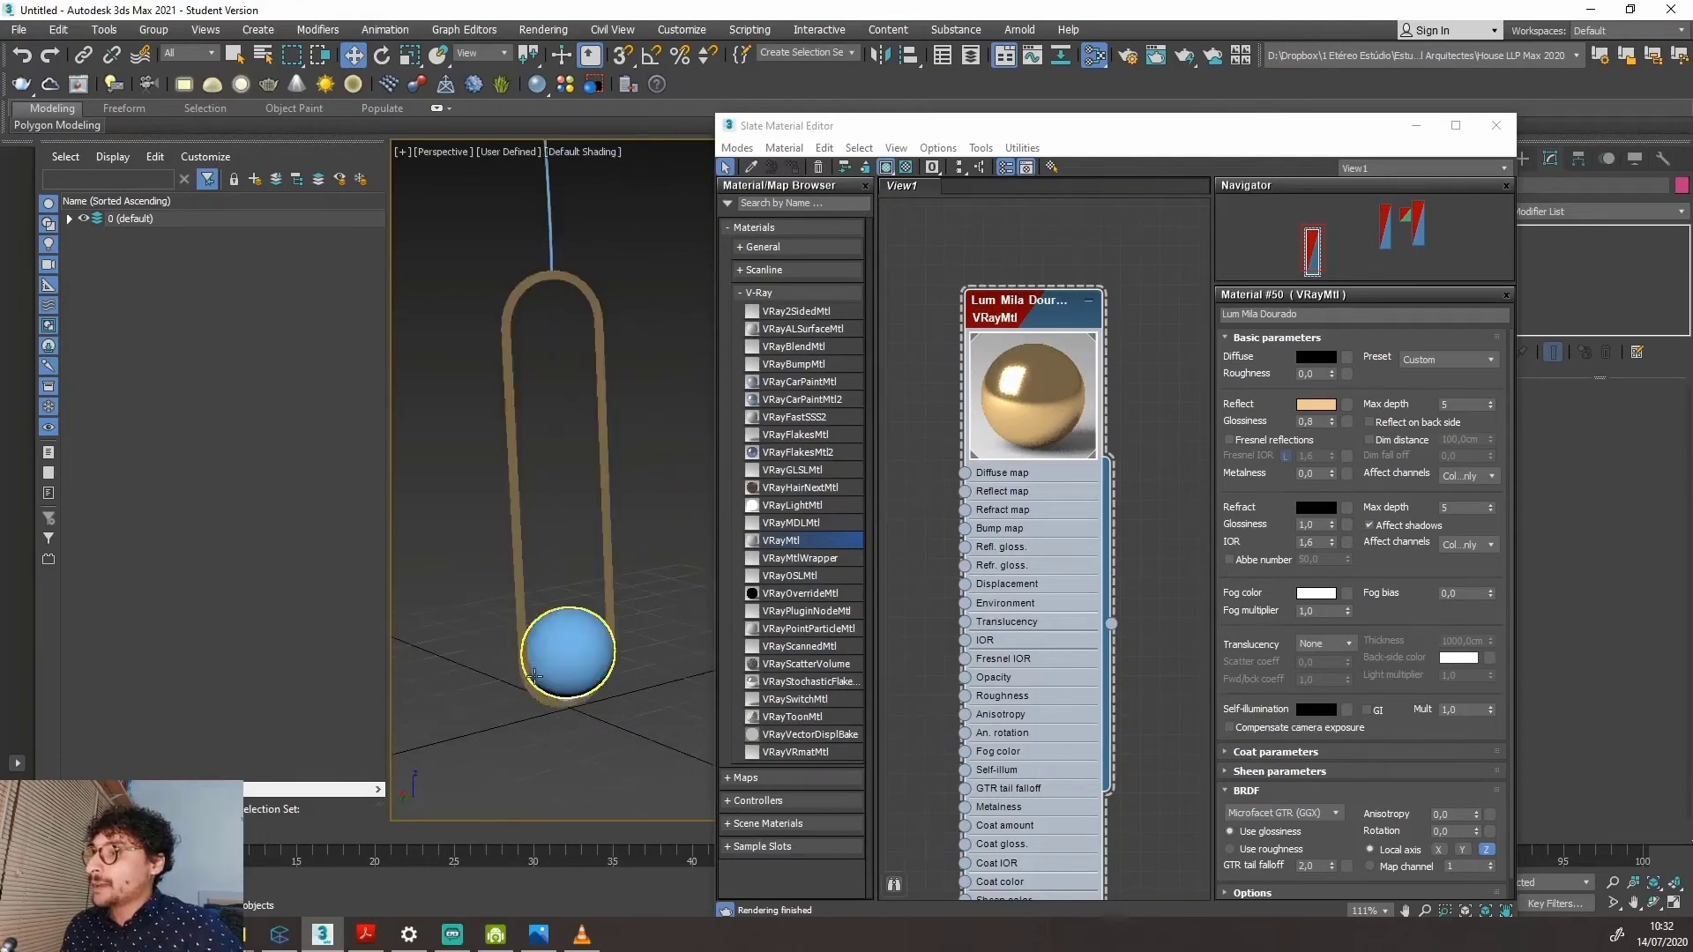
scroll(535, 676, up, 4)
alt+middle_drag(594, 643, 583, 686)
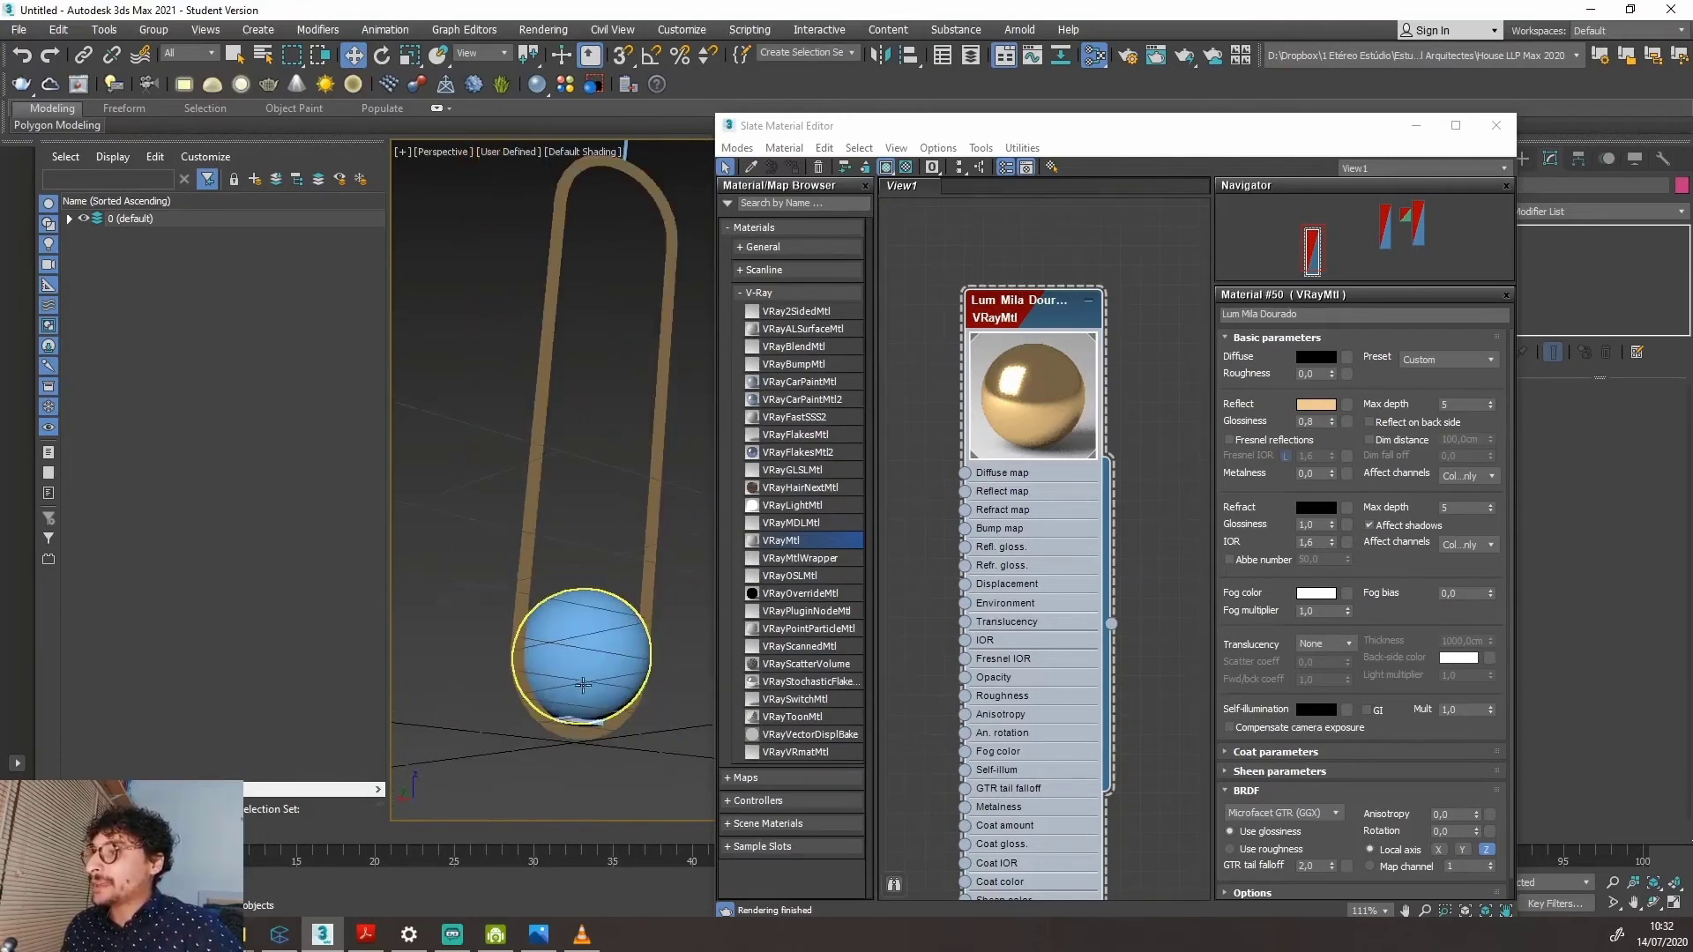
scroll(583, 685, up, 4)
click(566, 758)
alt+middle_drag(566, 759, 700, 589)
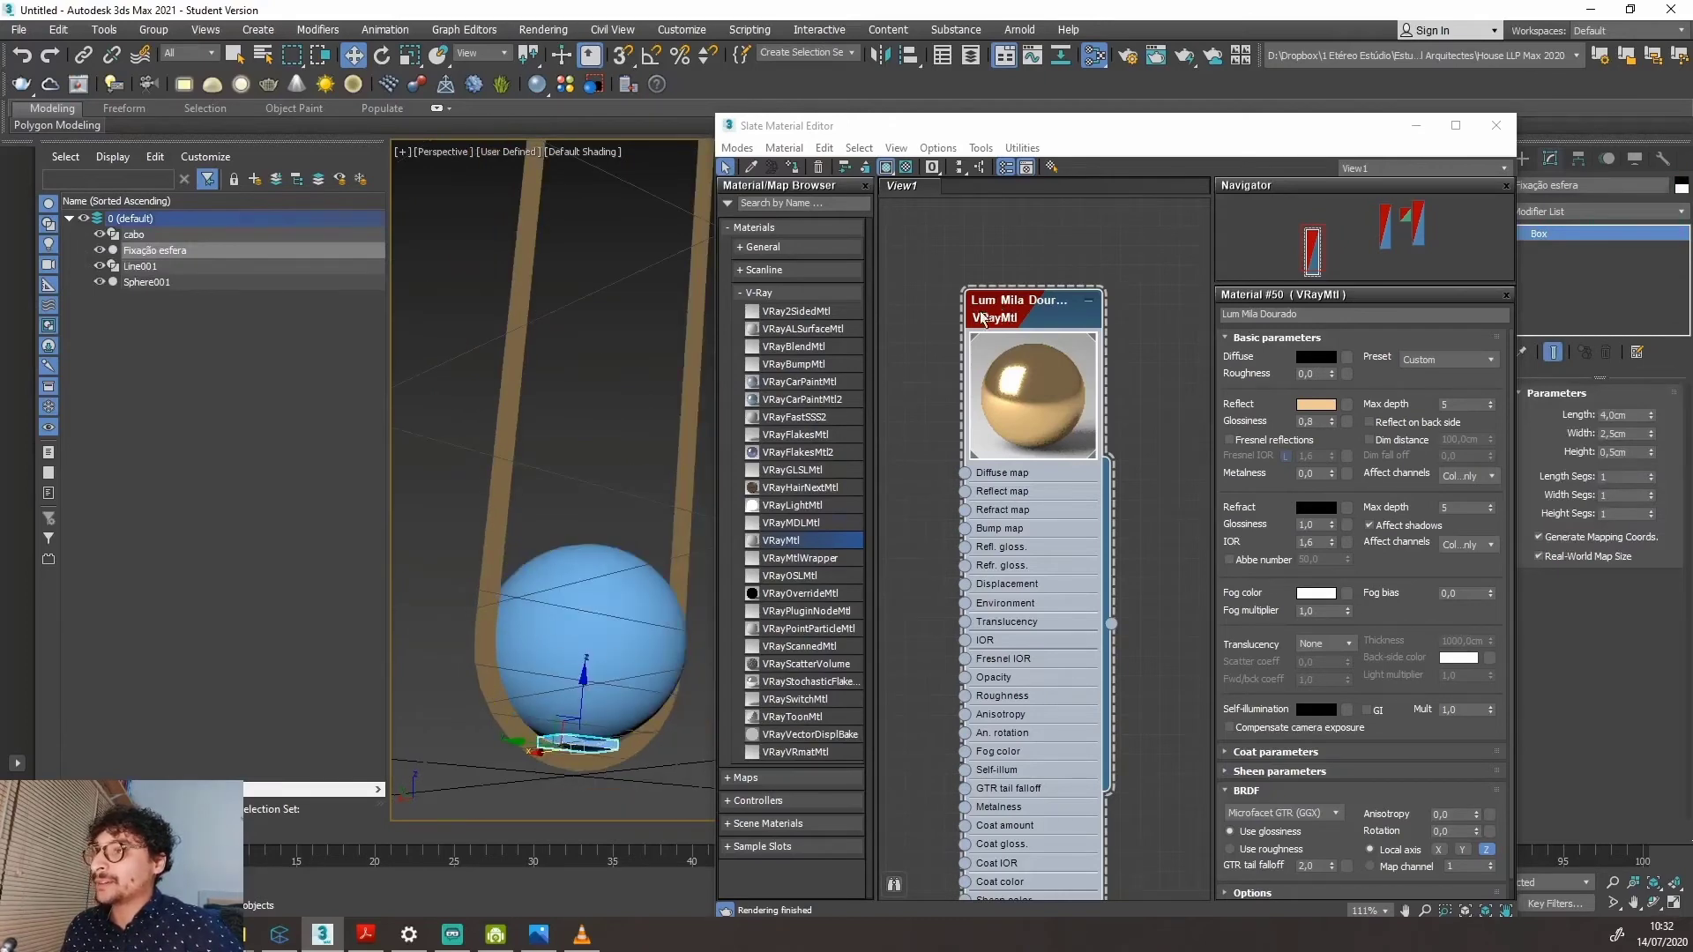
click(576, 467)
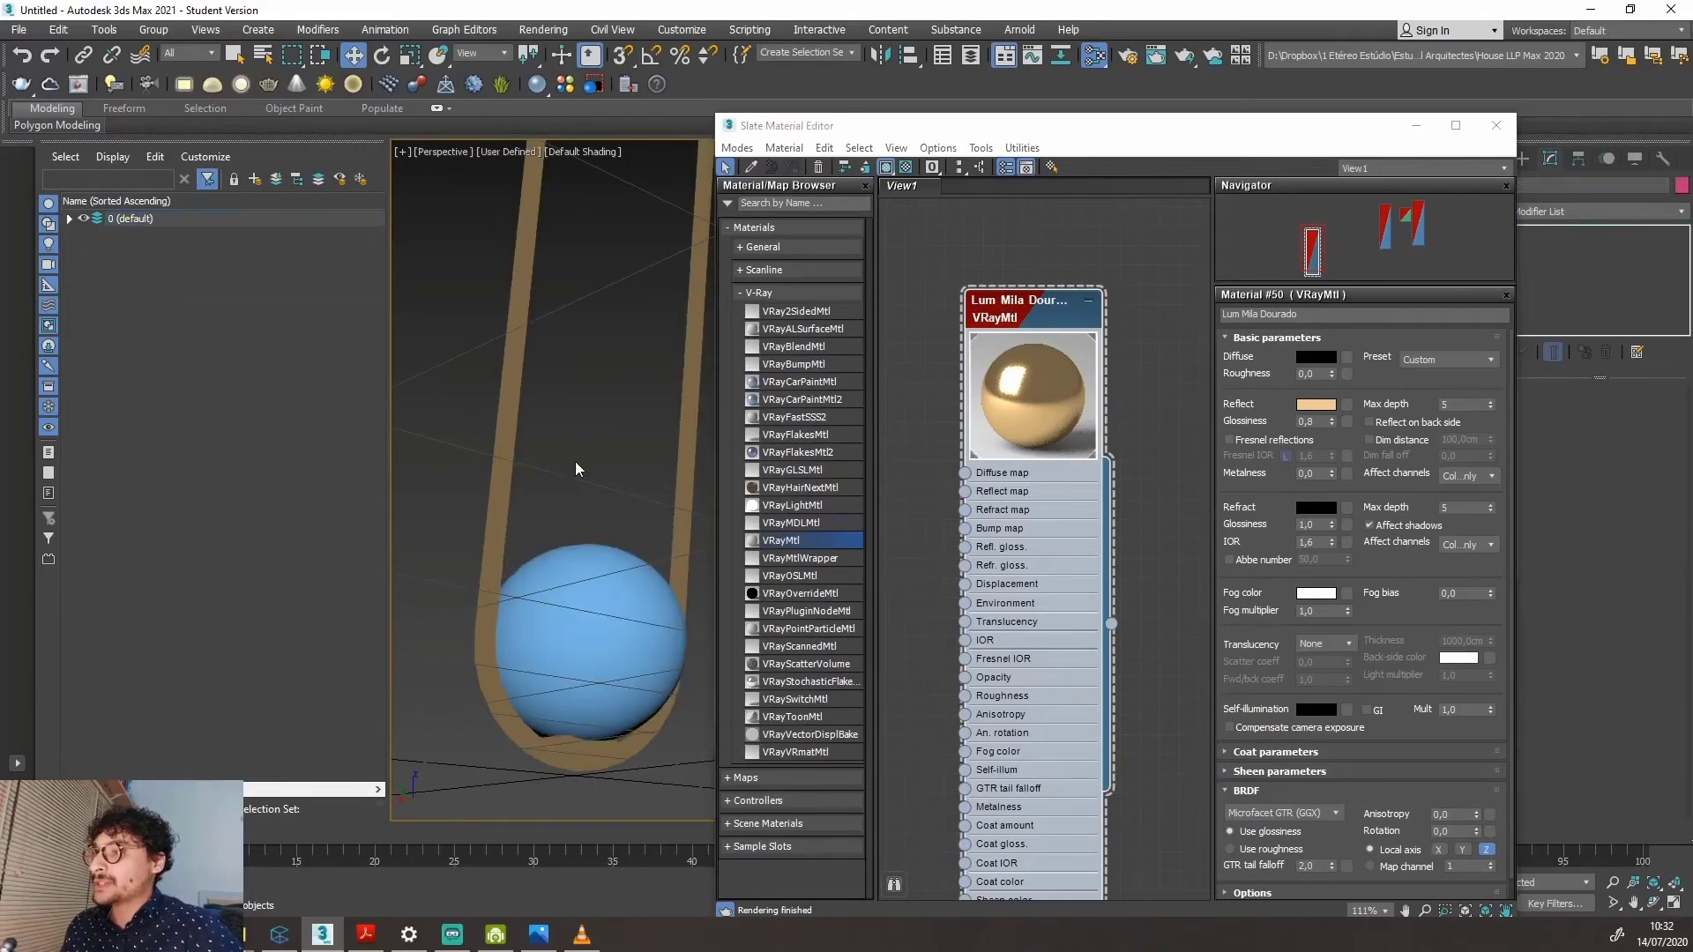
Examine the cable above the ring and compare its finish with the lamp's reference photo.
scroll(575, 462, down, 5)
mouse_move(584, 467)
alt+middle_down()
mouse_move(603, 482)
mouse_move(628, 621)
mouse_move(607, 485)
alt+middle_up()
scroll(607, 483, up, 4)
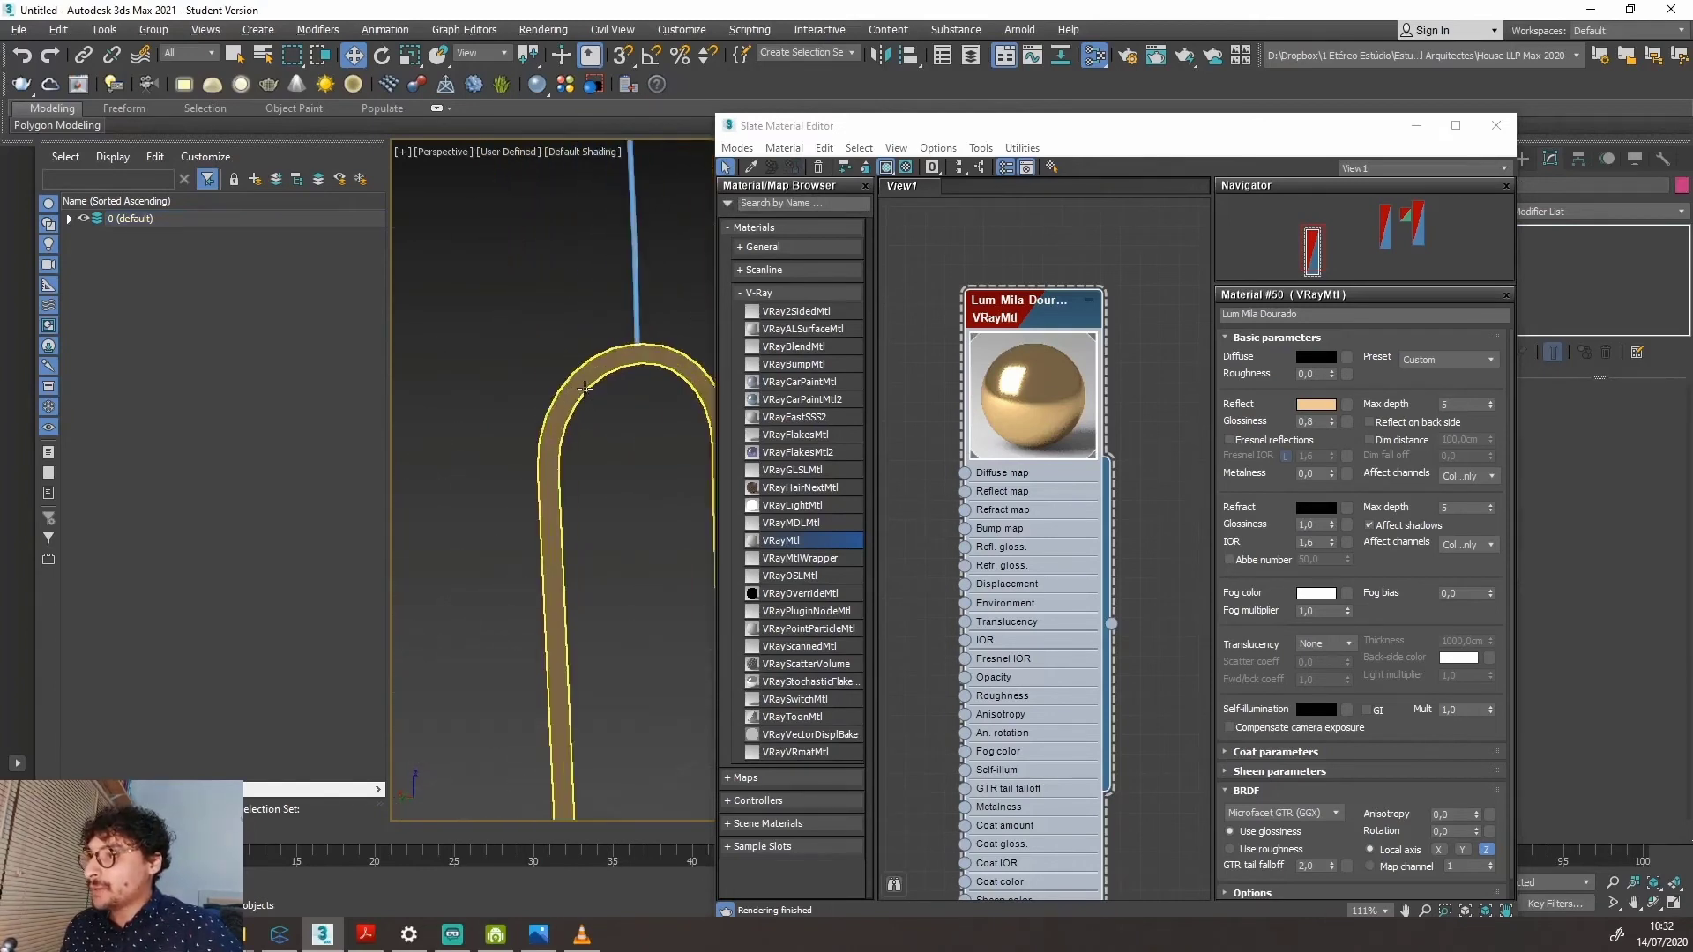
scroll(663, 353, down, 5)
drag(582, 208, 510, 267)
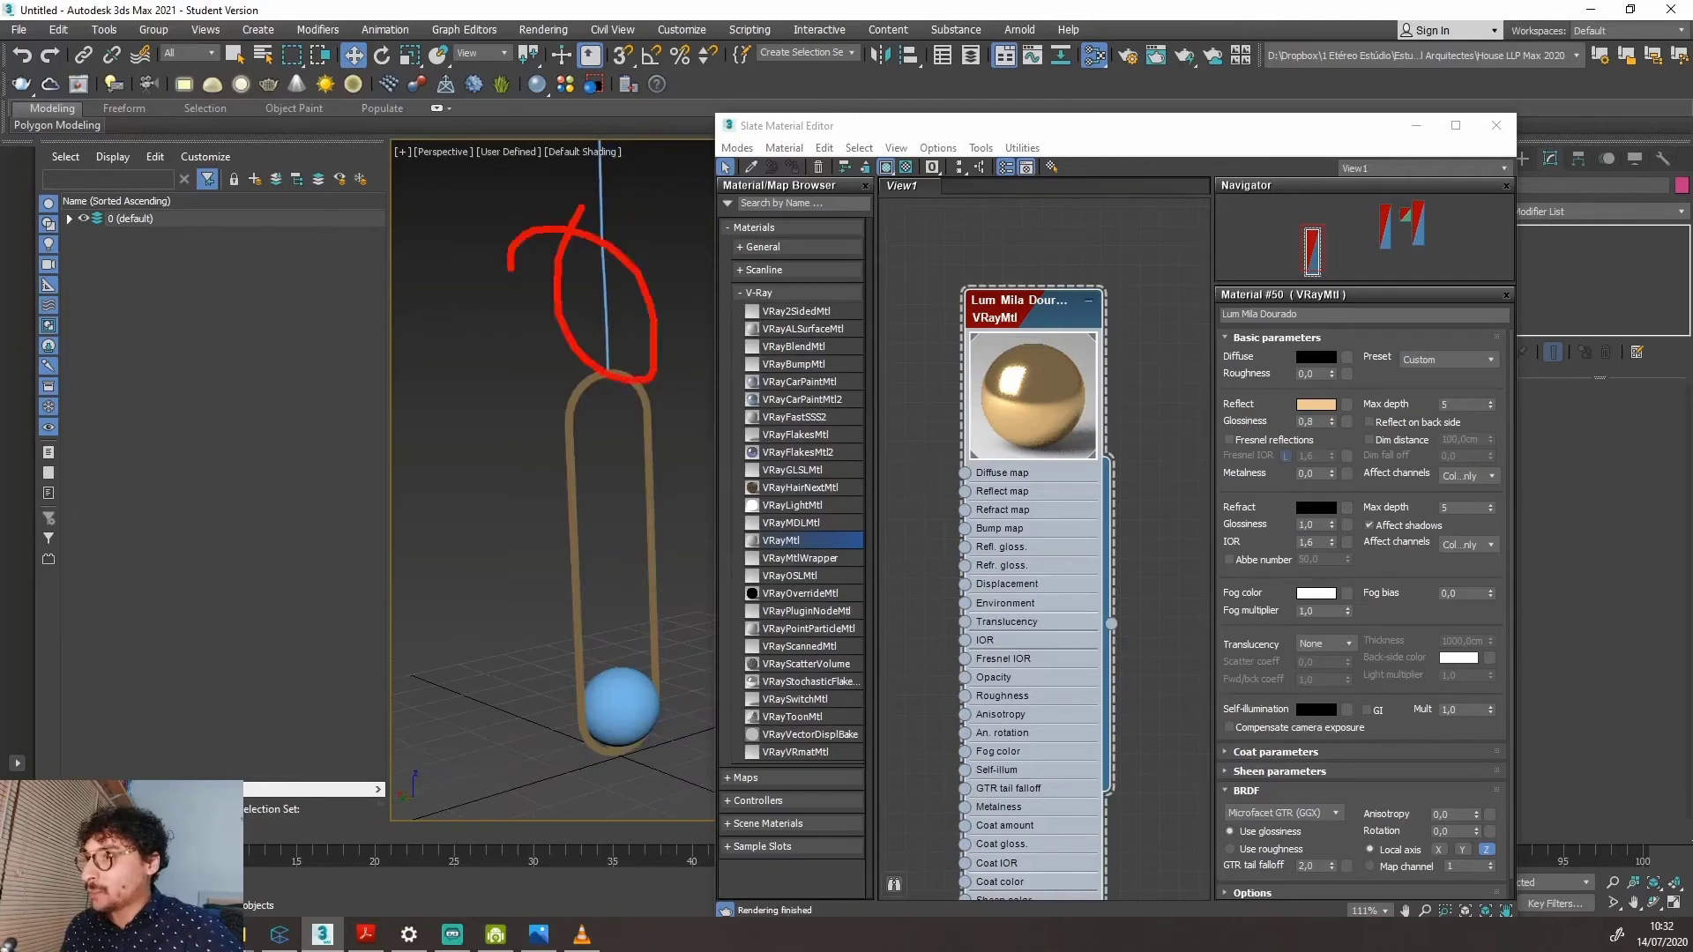
click(547, 938)
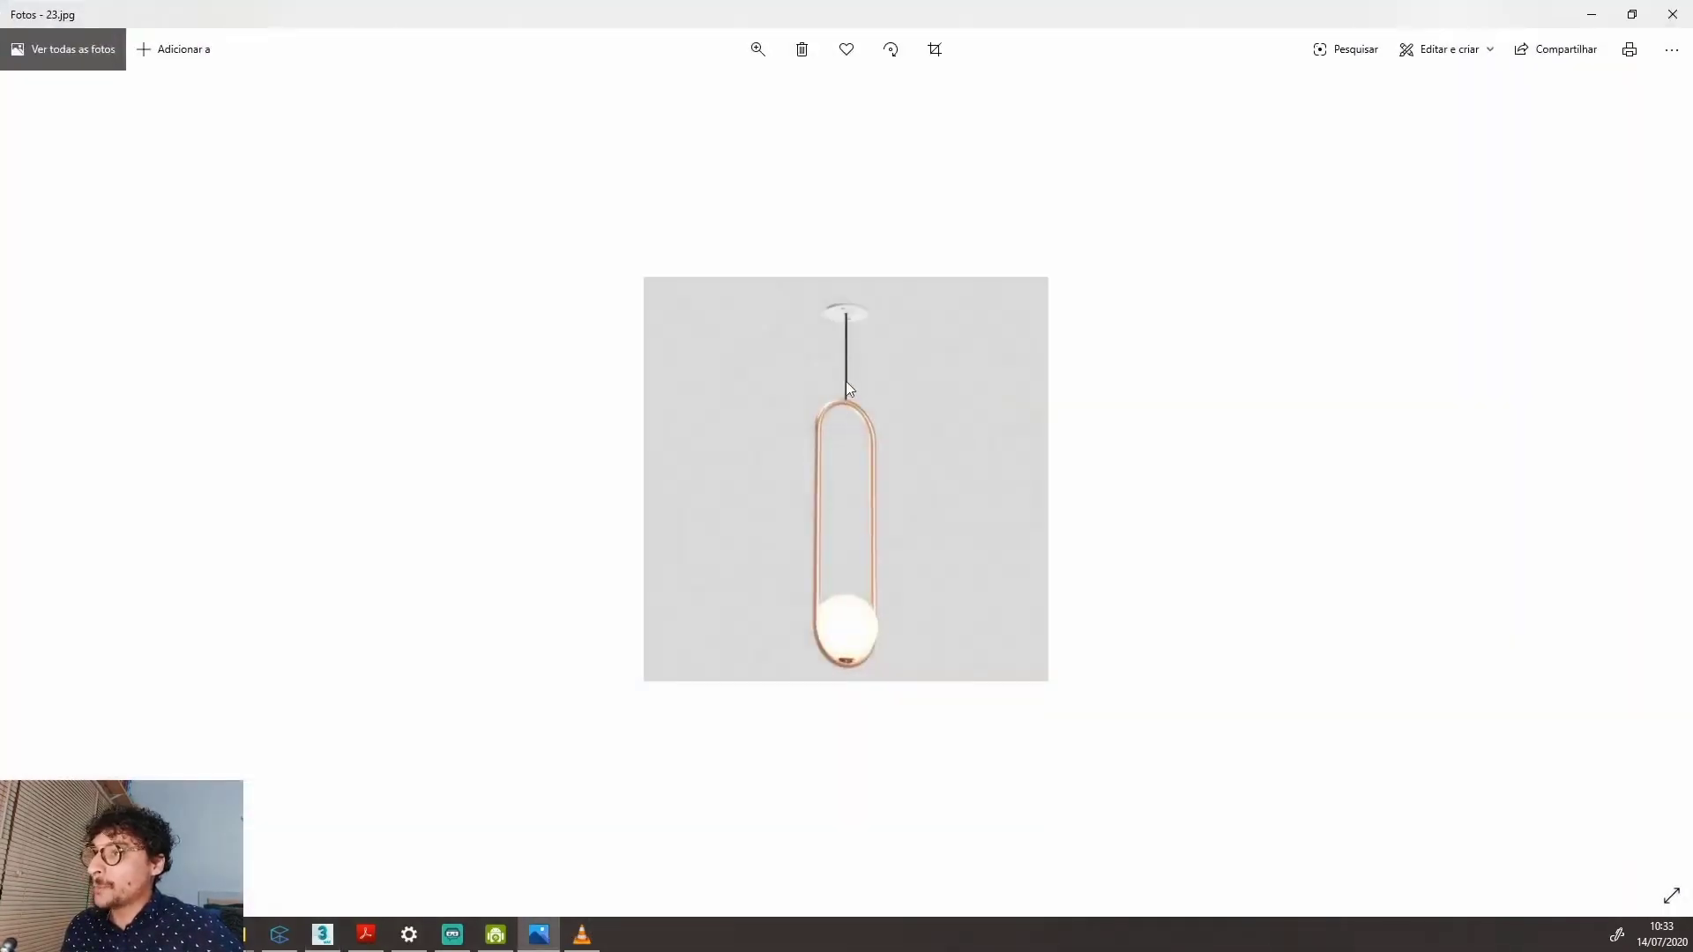
click(1592, 15)
scroll(635, 542, down, 5)
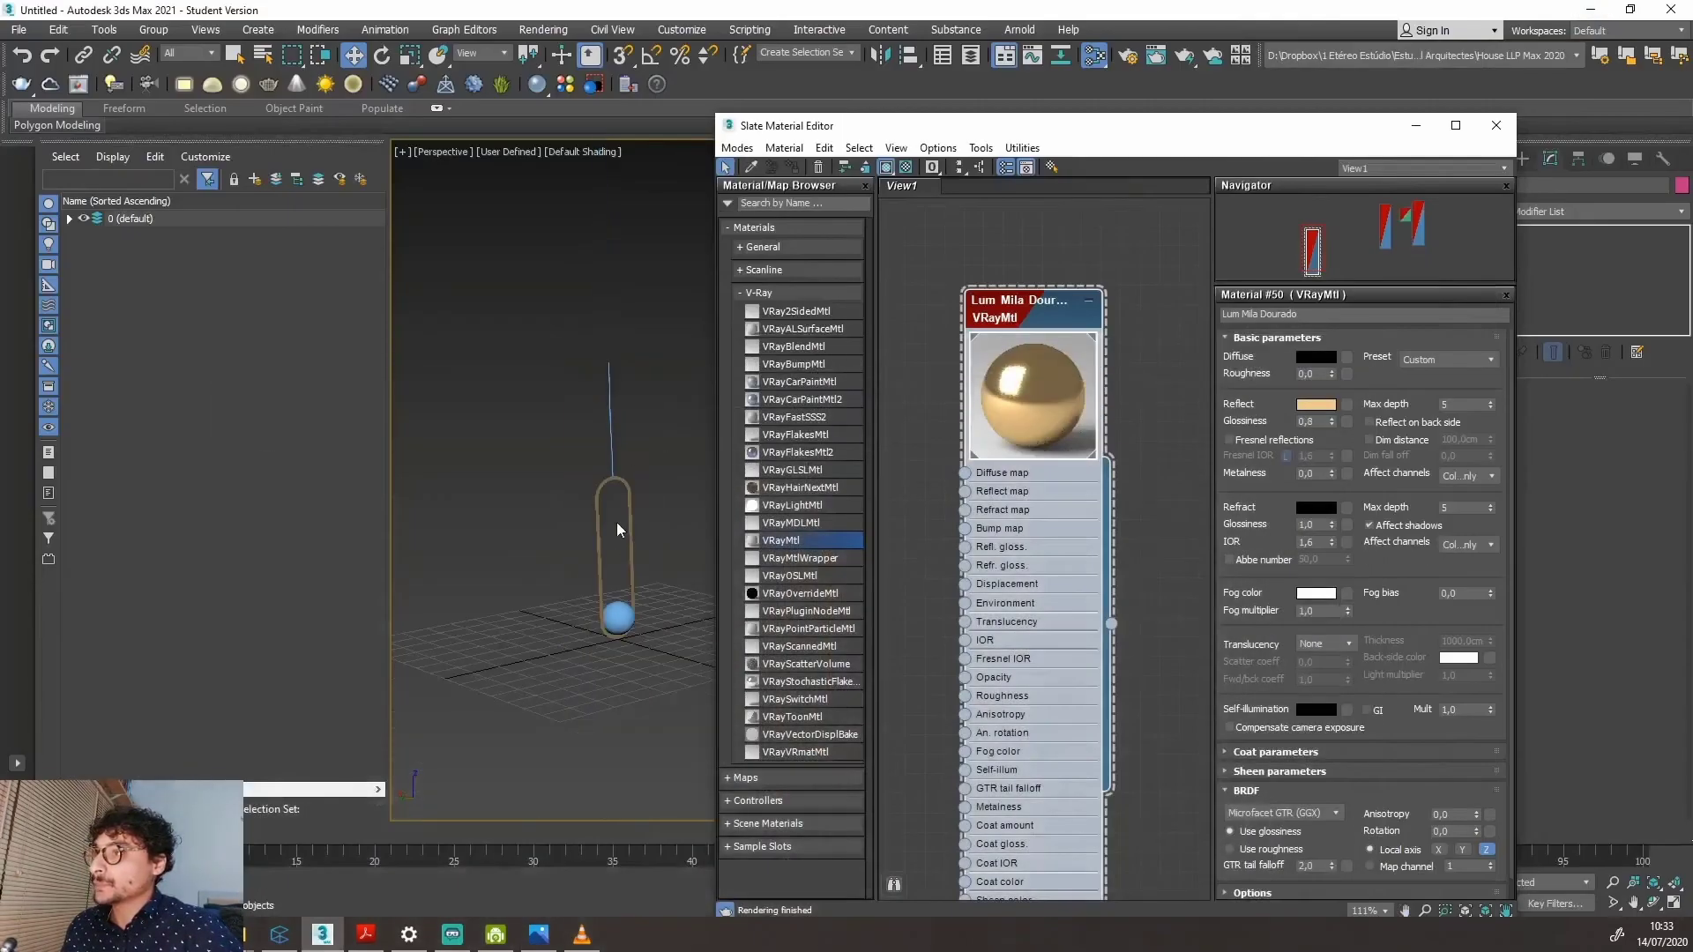
scroll(619, 511, up, 3)
scroll(626, 520, up, 2)
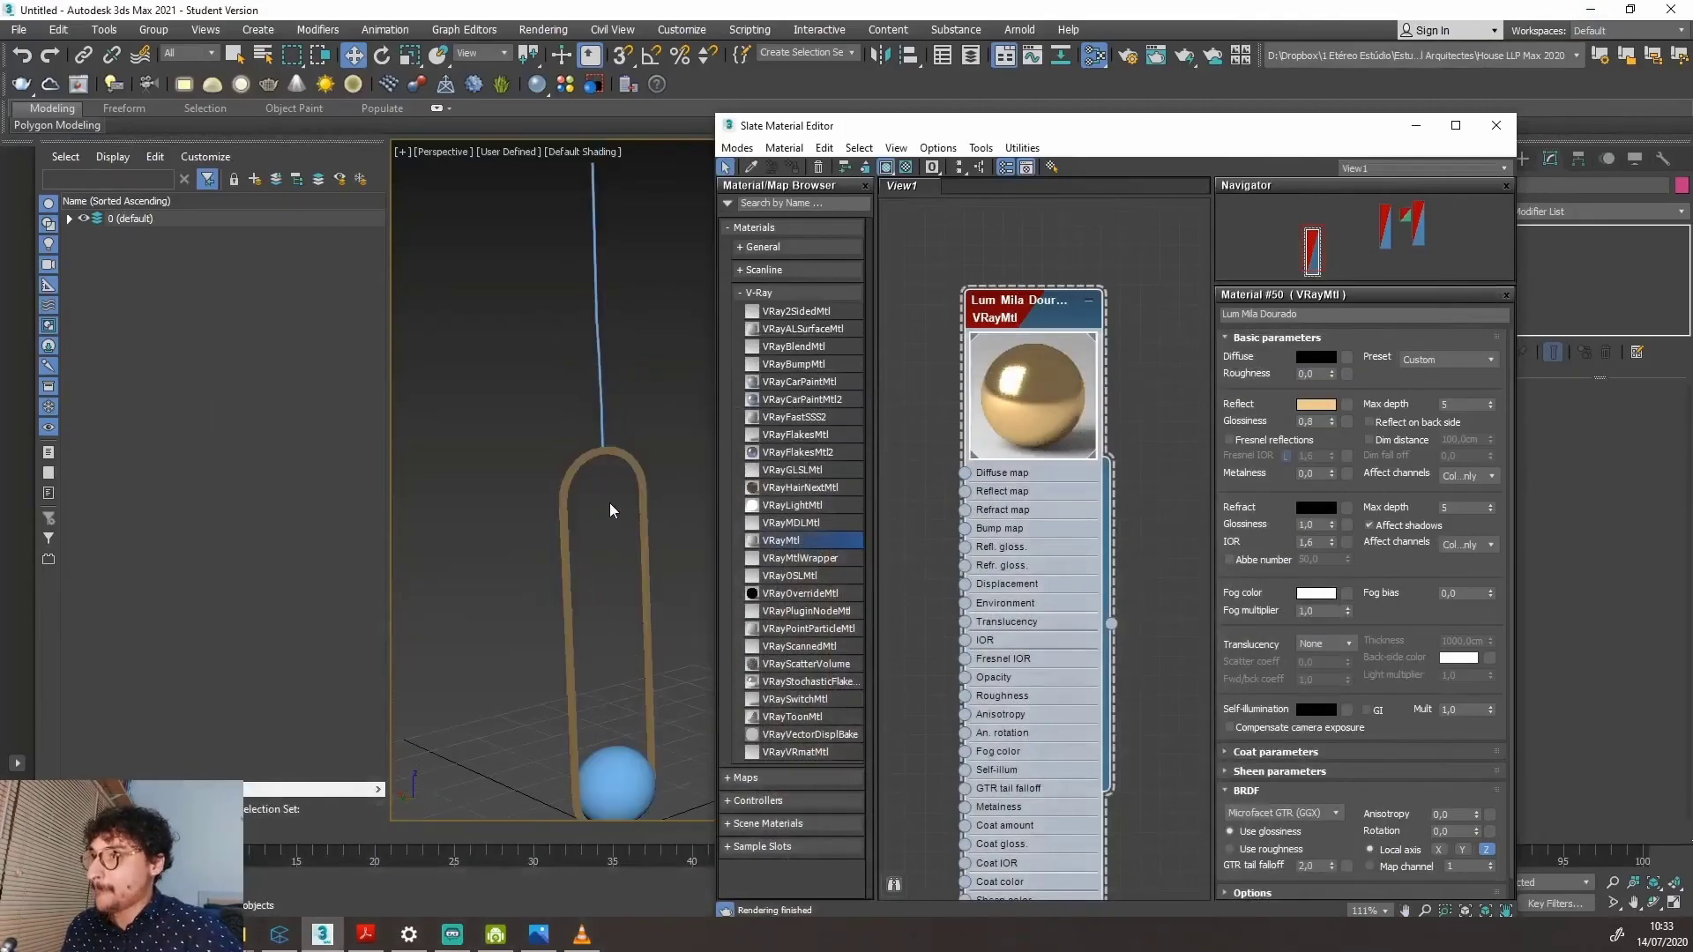
mouse_move(610, 503)
alt+middle_down()
mouse_move(612, 467)
mouse_move(596, 483)
alt+middle_up()
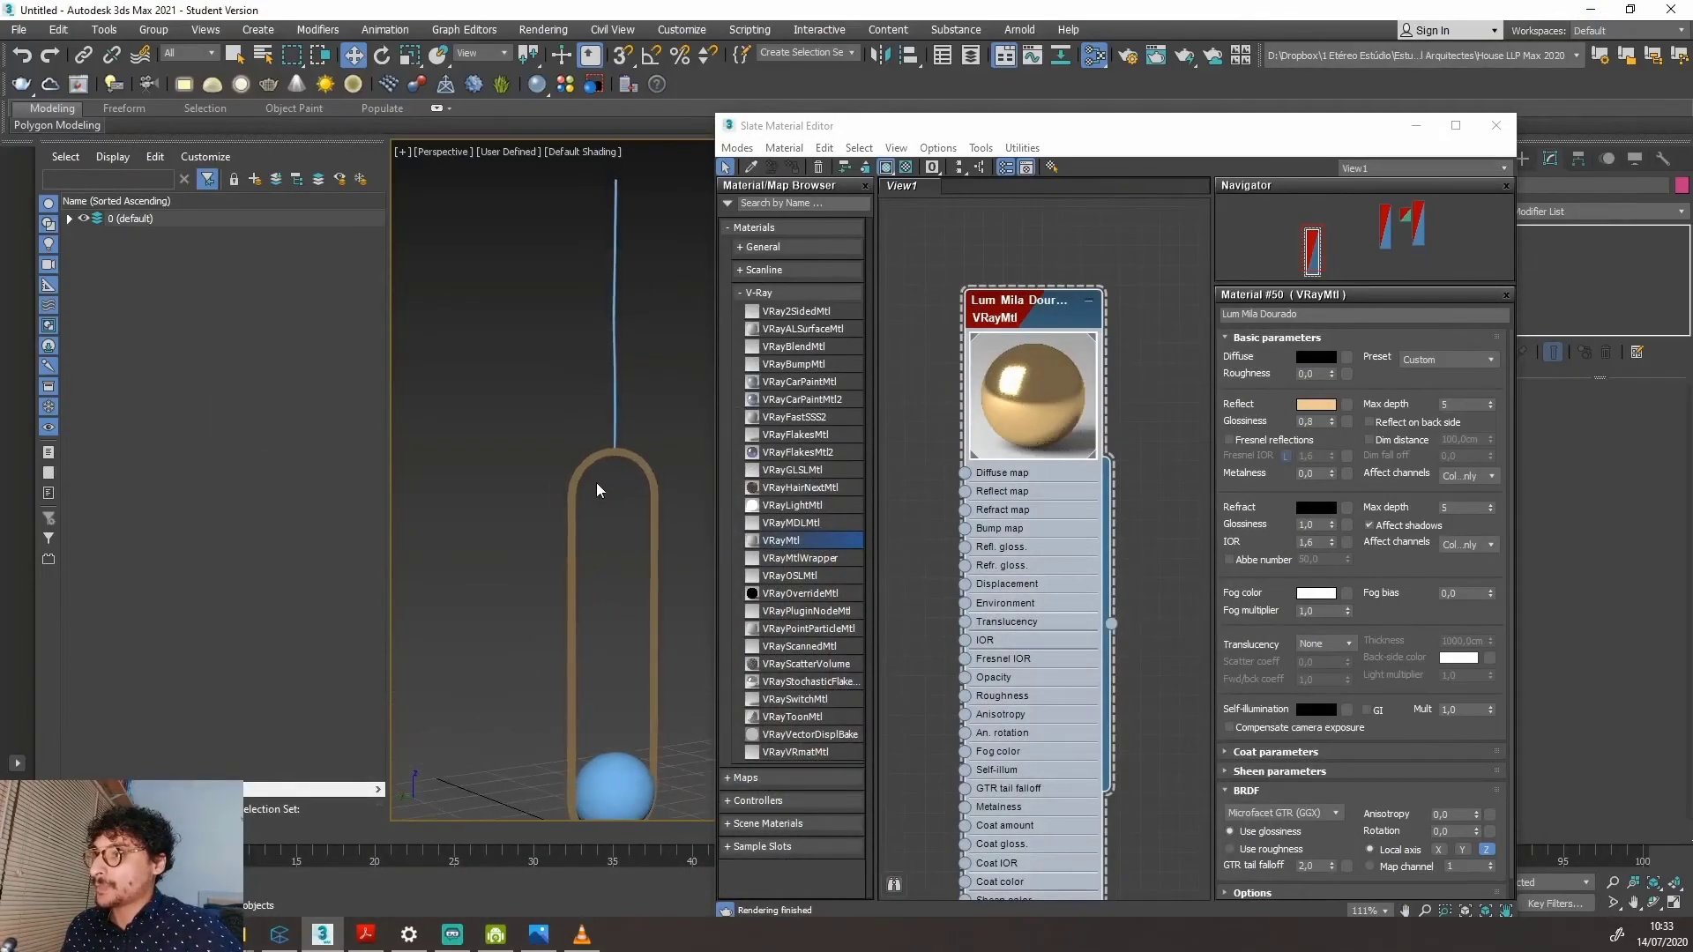
scroll(596, 483, down, 2)
scroll(945, 437, down, 2)
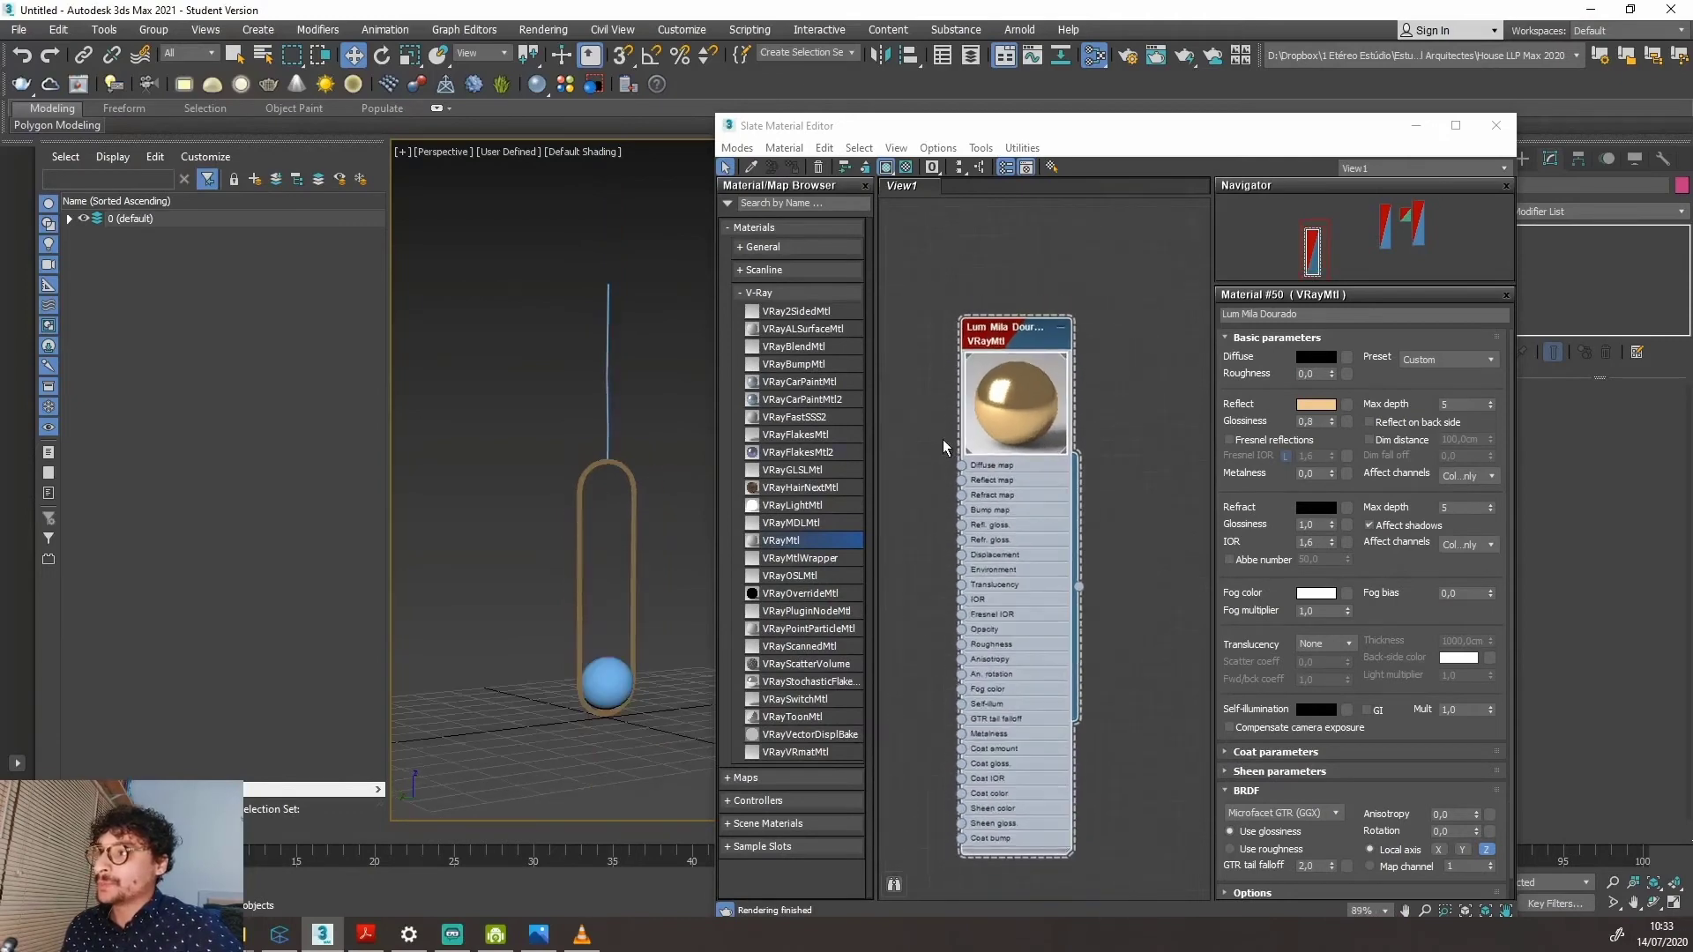
Add a new VRayMtl node beside the gold material and open its parameters.
mouse_move(944, 441)
middle_down()
mouse_move(1014, 445)
mouse_move(1003, 463)
mouse_move(1079, 459)
middle_up()
scroll(981, 459, down, 1)
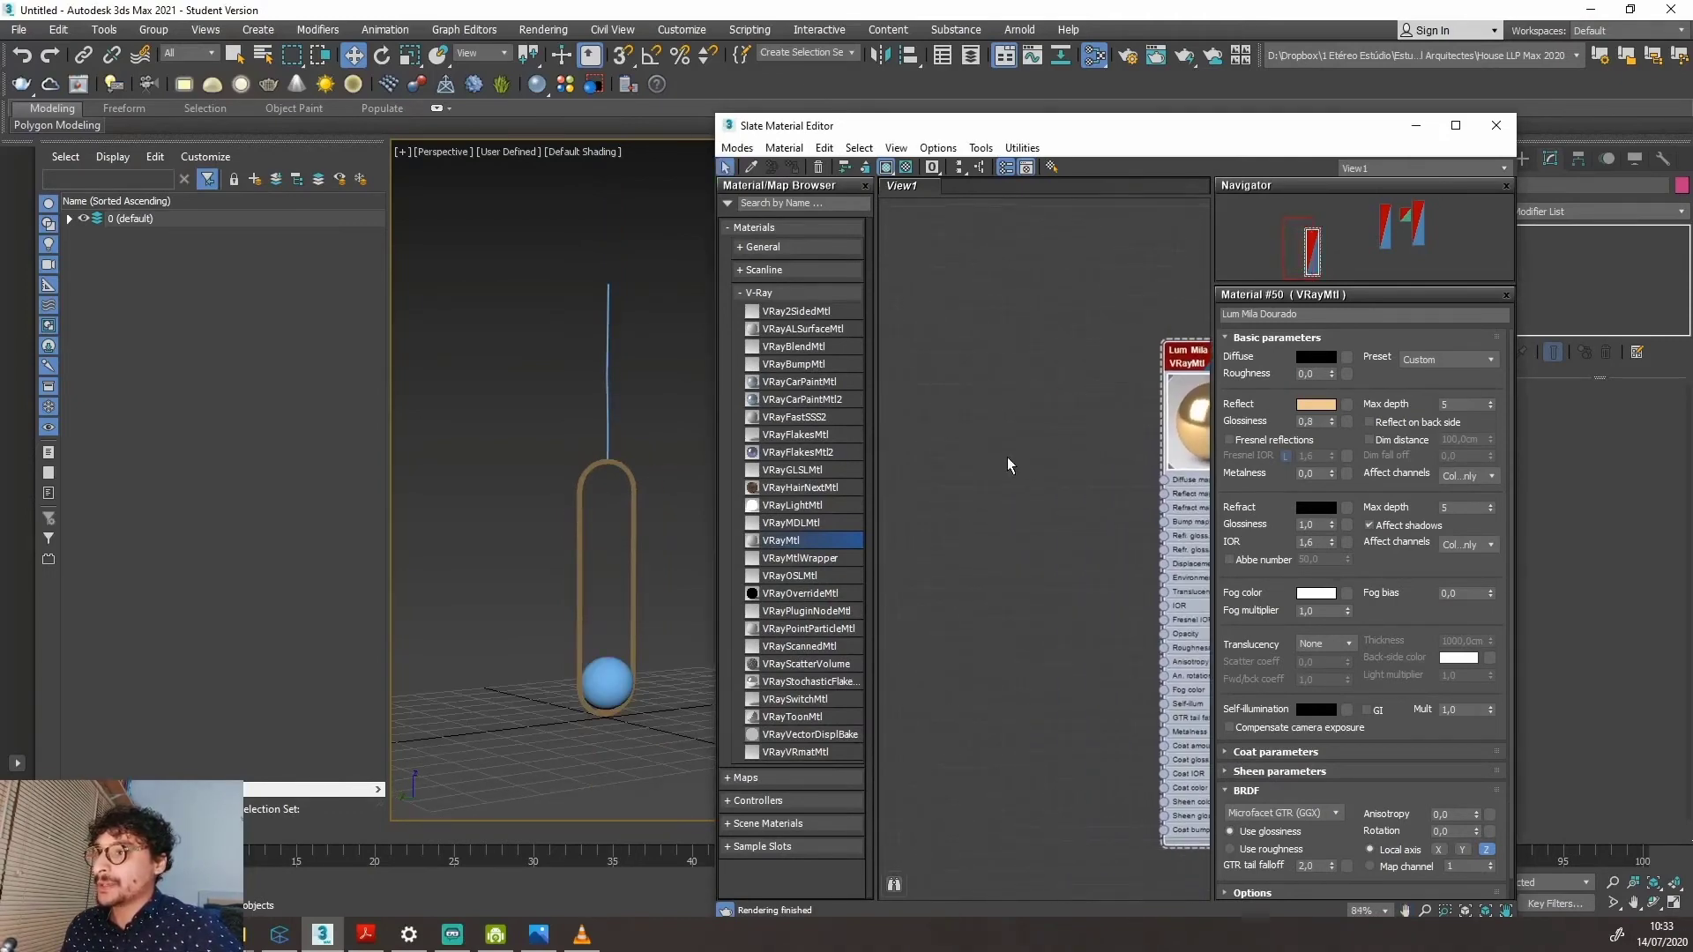
scroll(1007, 457, up, 1)
mouse_move(831, 538)
mouse_down()
mouse_move(976, 518)
mouse_move(928, 527)
mouse_up()
key(Escape)
drag(804, 539, 1011, 351)
double_click(996, 363)
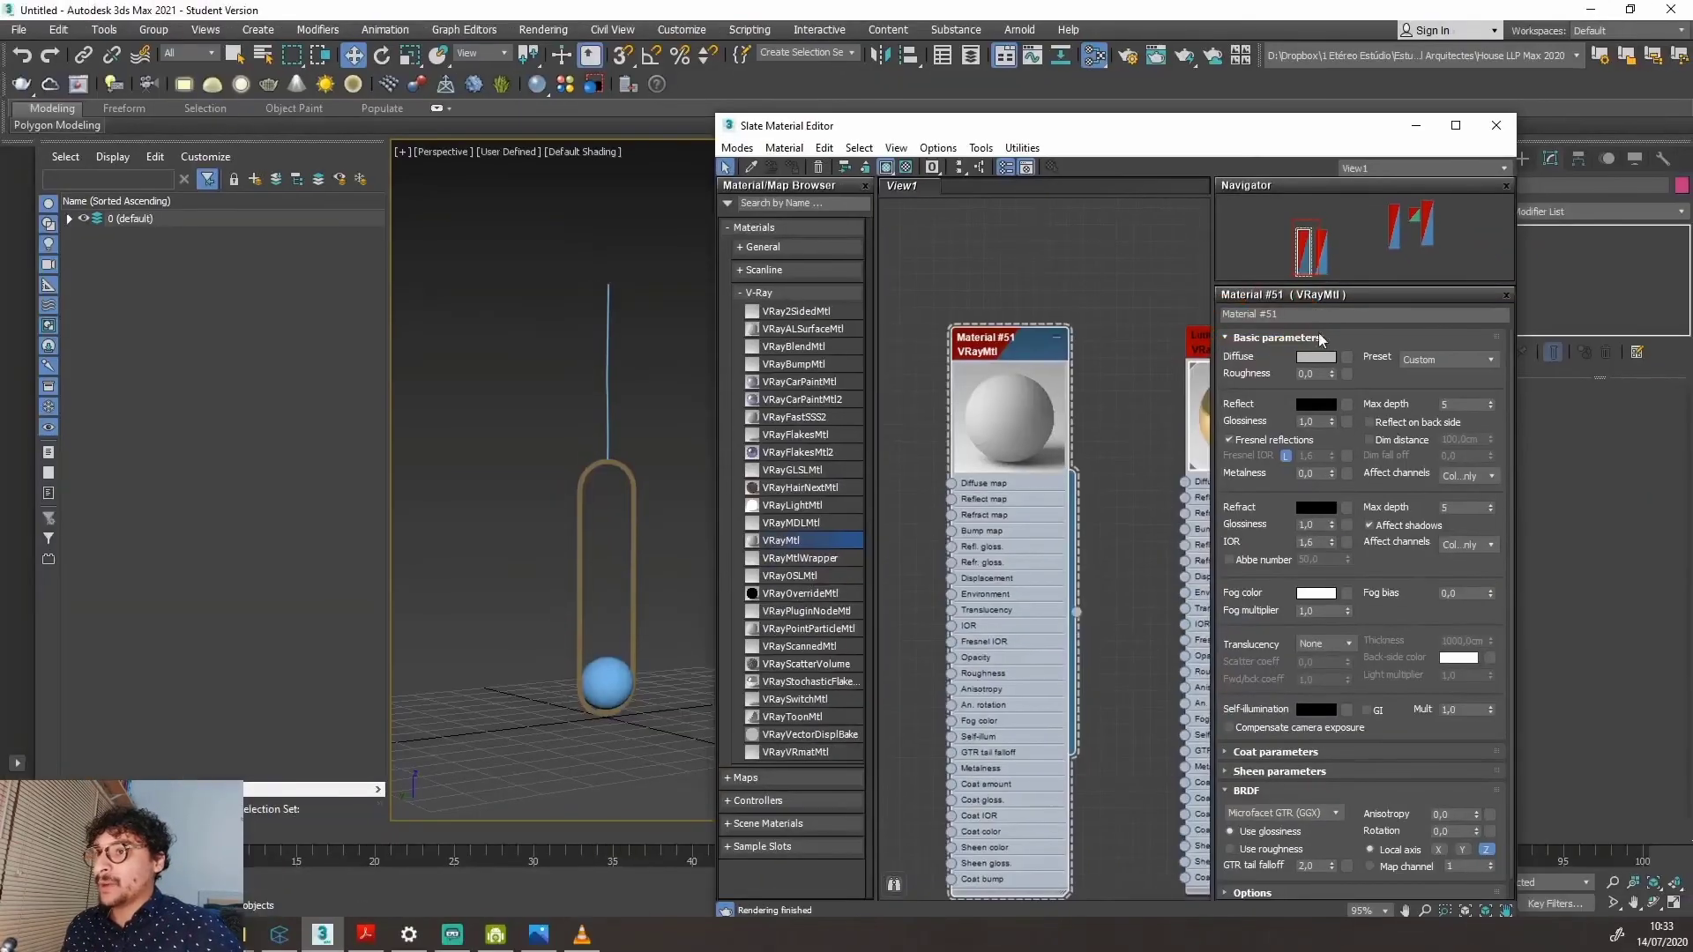
Rename the new material as Lum Mila Plastico.
click(1279, 315)
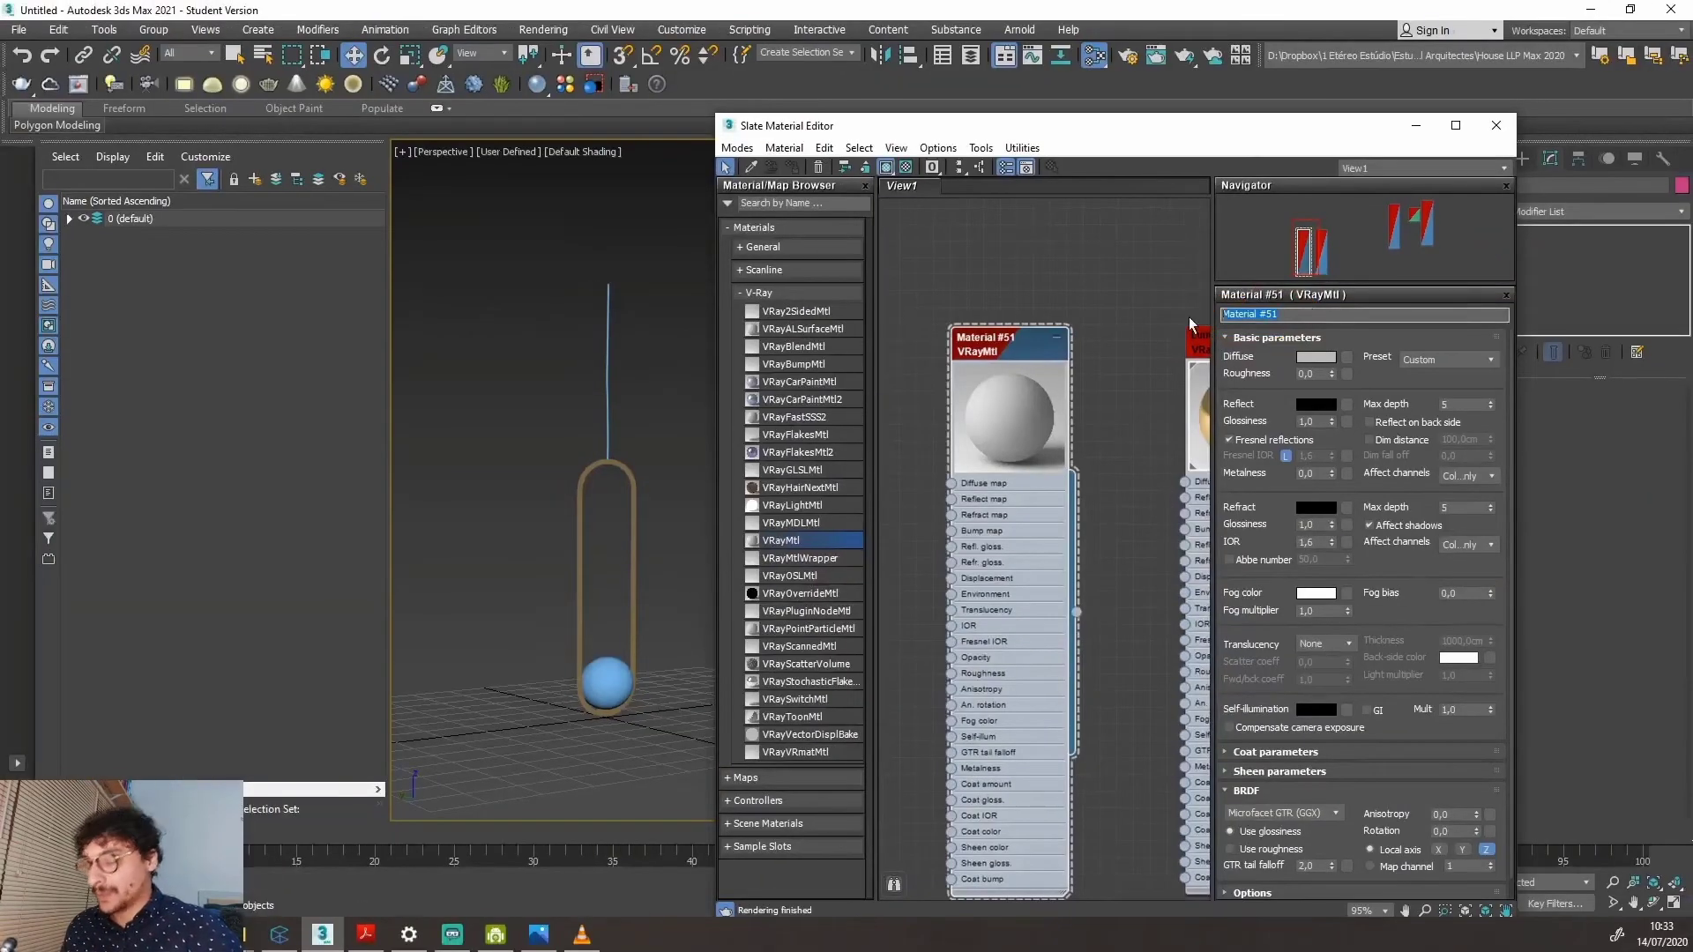
key(BackSpace)
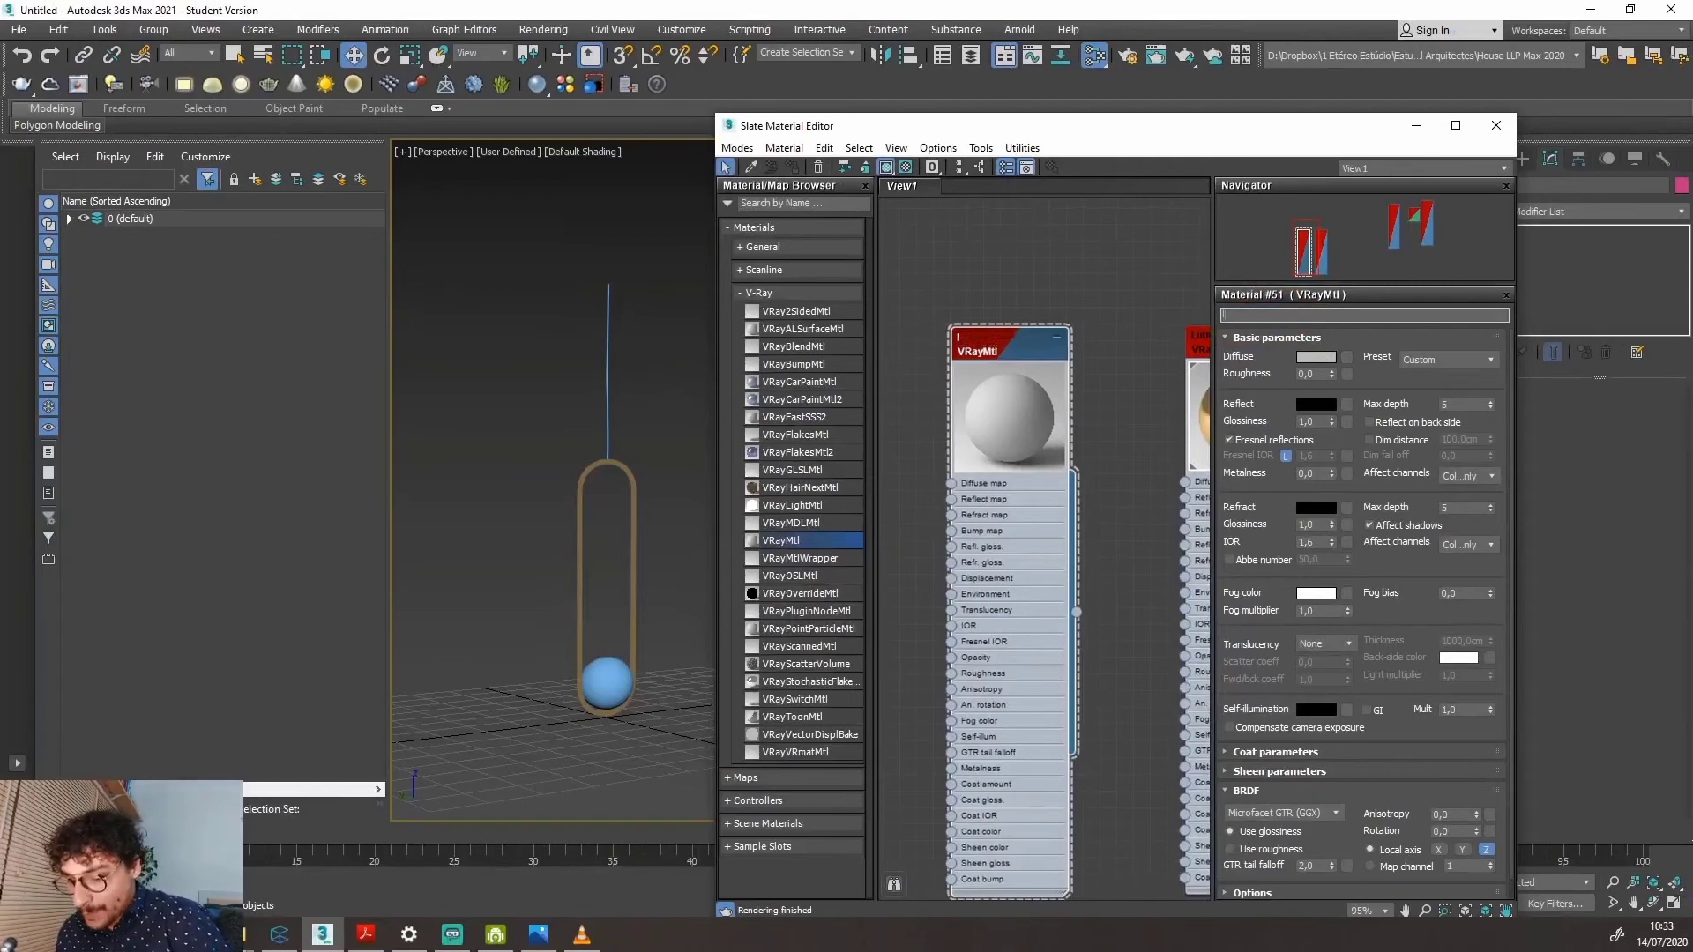
key(BackSpace)
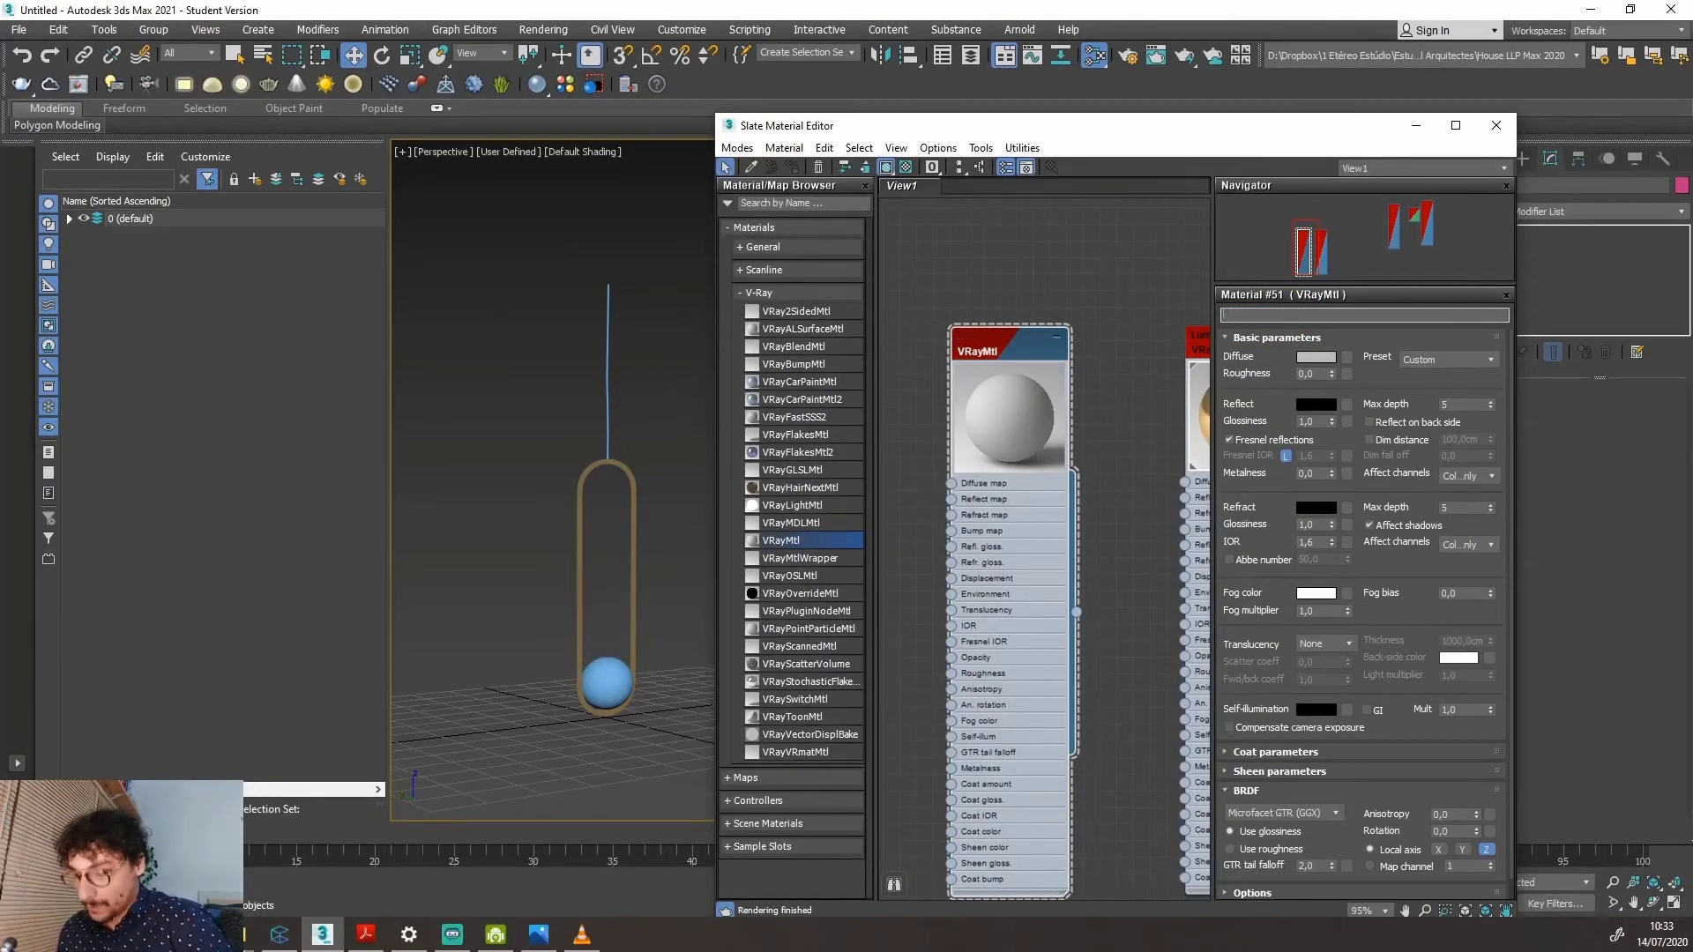
text(Lum Mila)
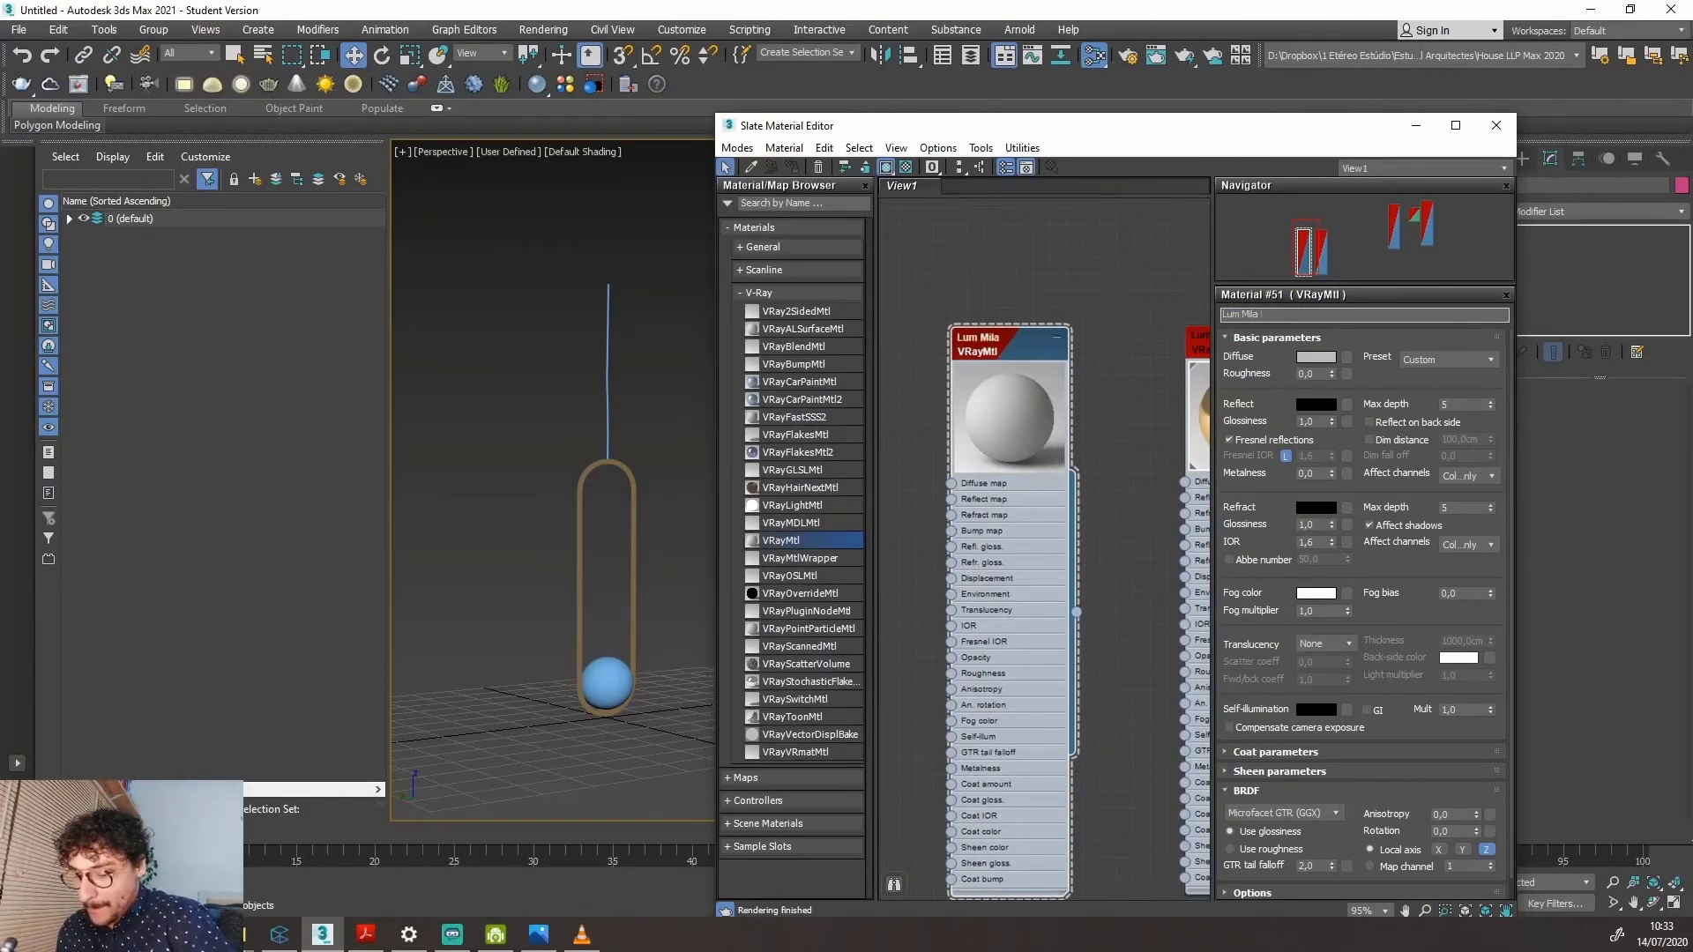
text( Plastic)
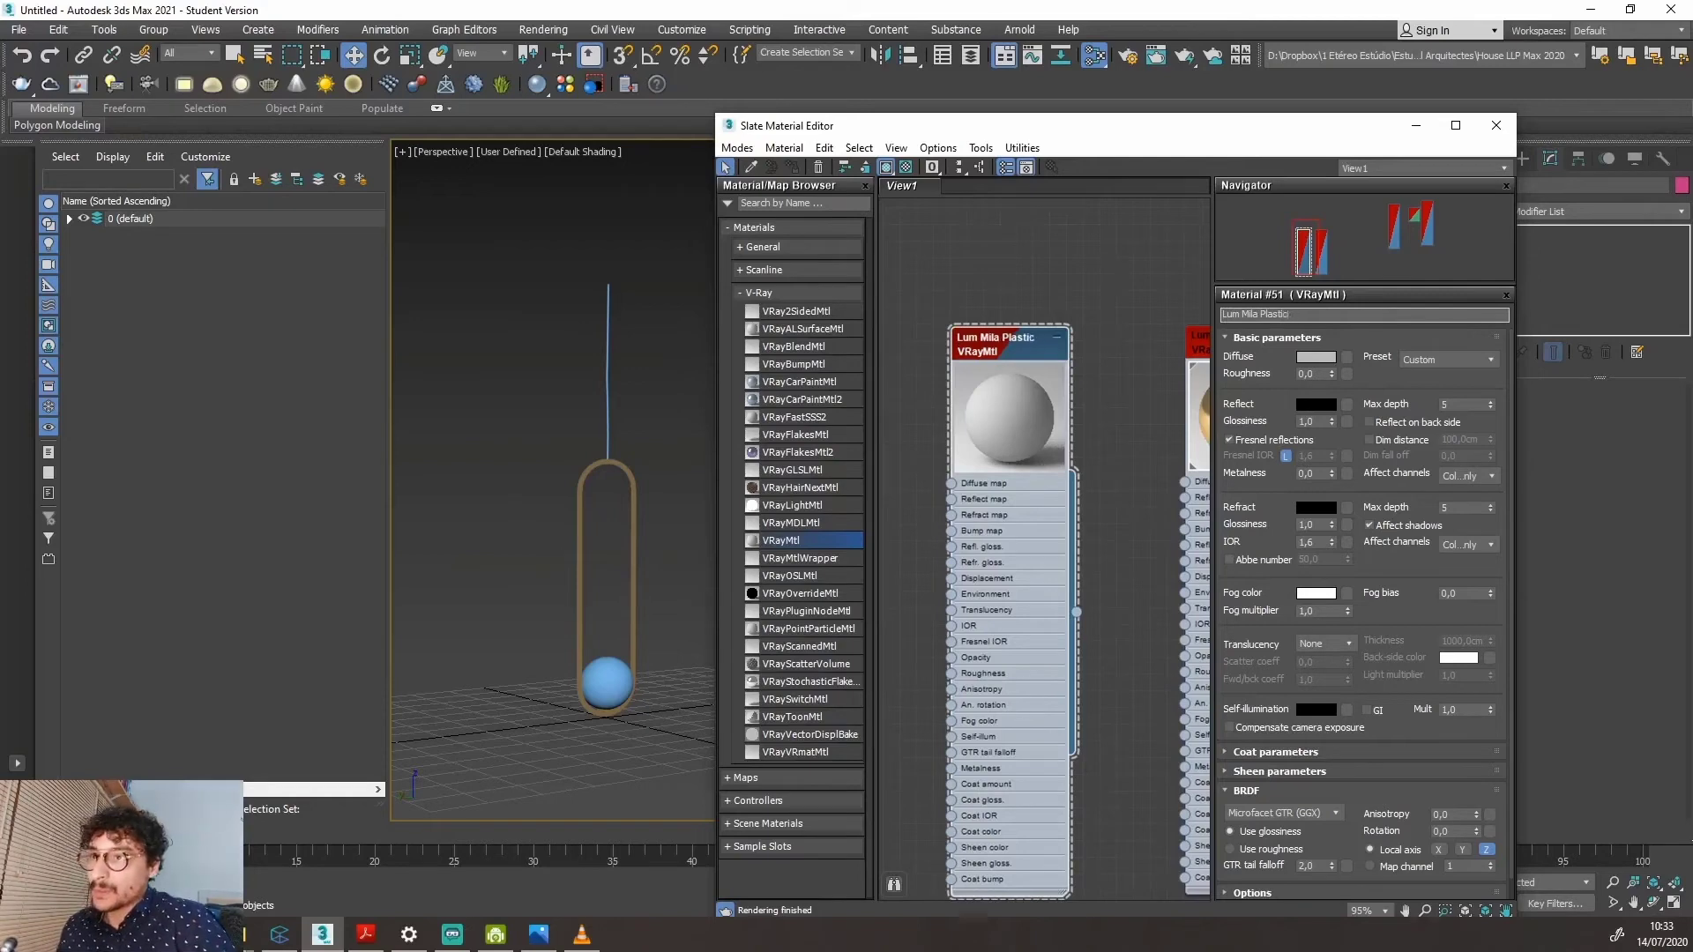
text(o)
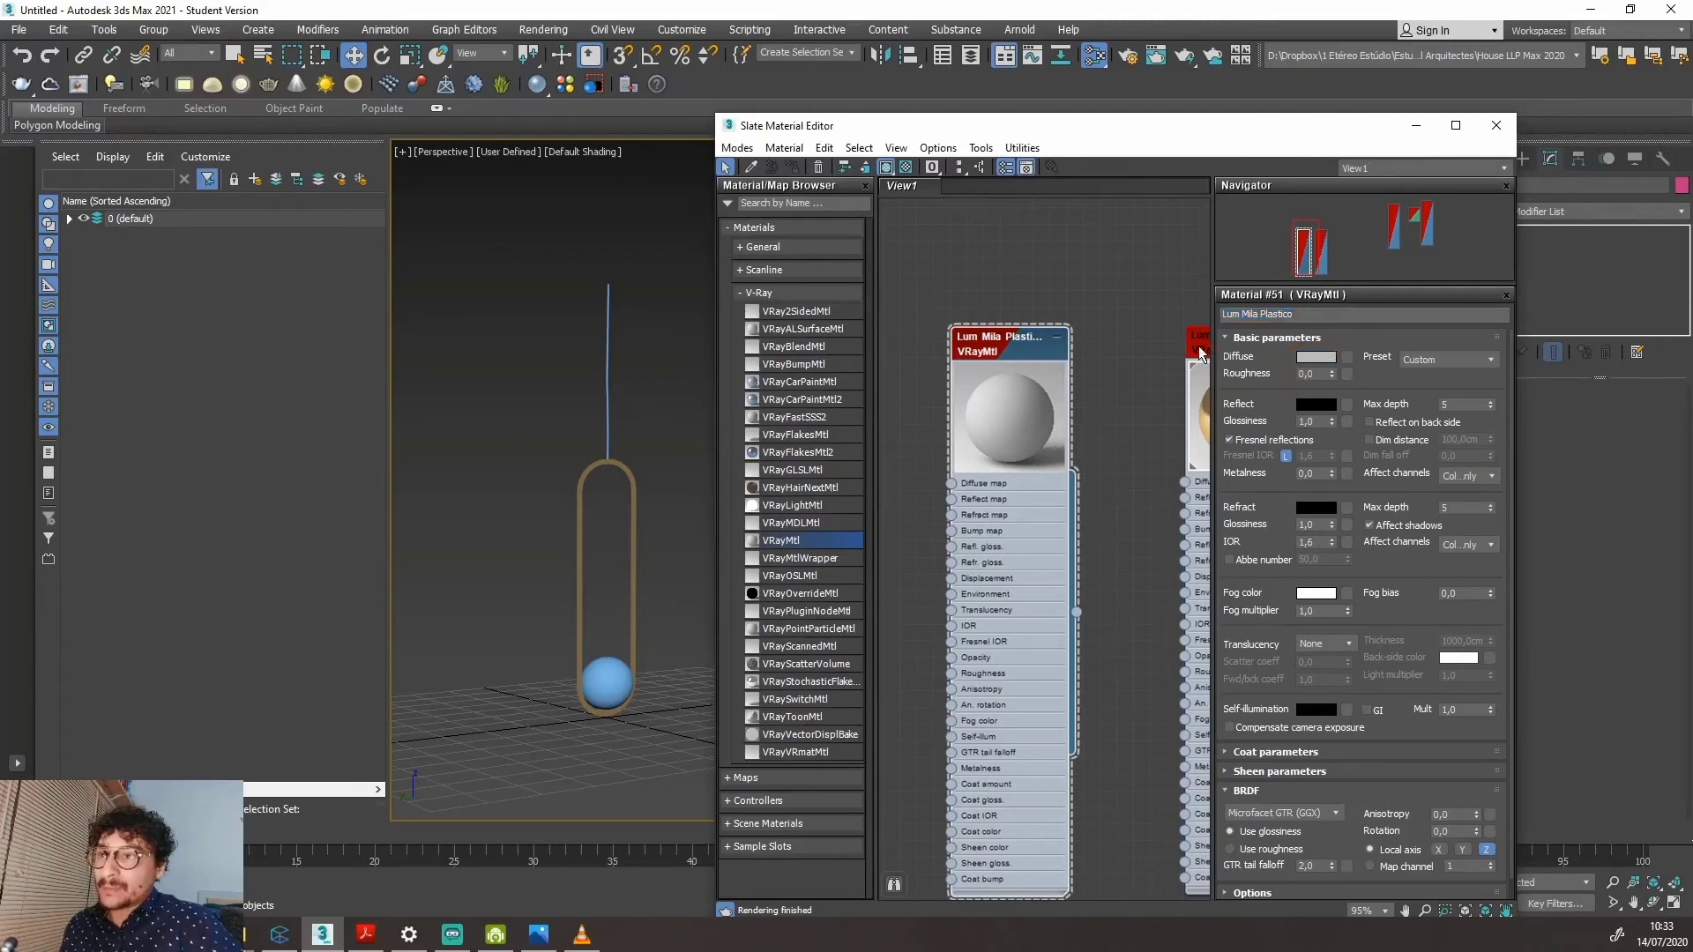
Set the plastic material's diffuse colour to a near-black of about RGB 3, 3, 3 and accept it.
click(1315, 357)
drag(1103, 499, 1102, 456)
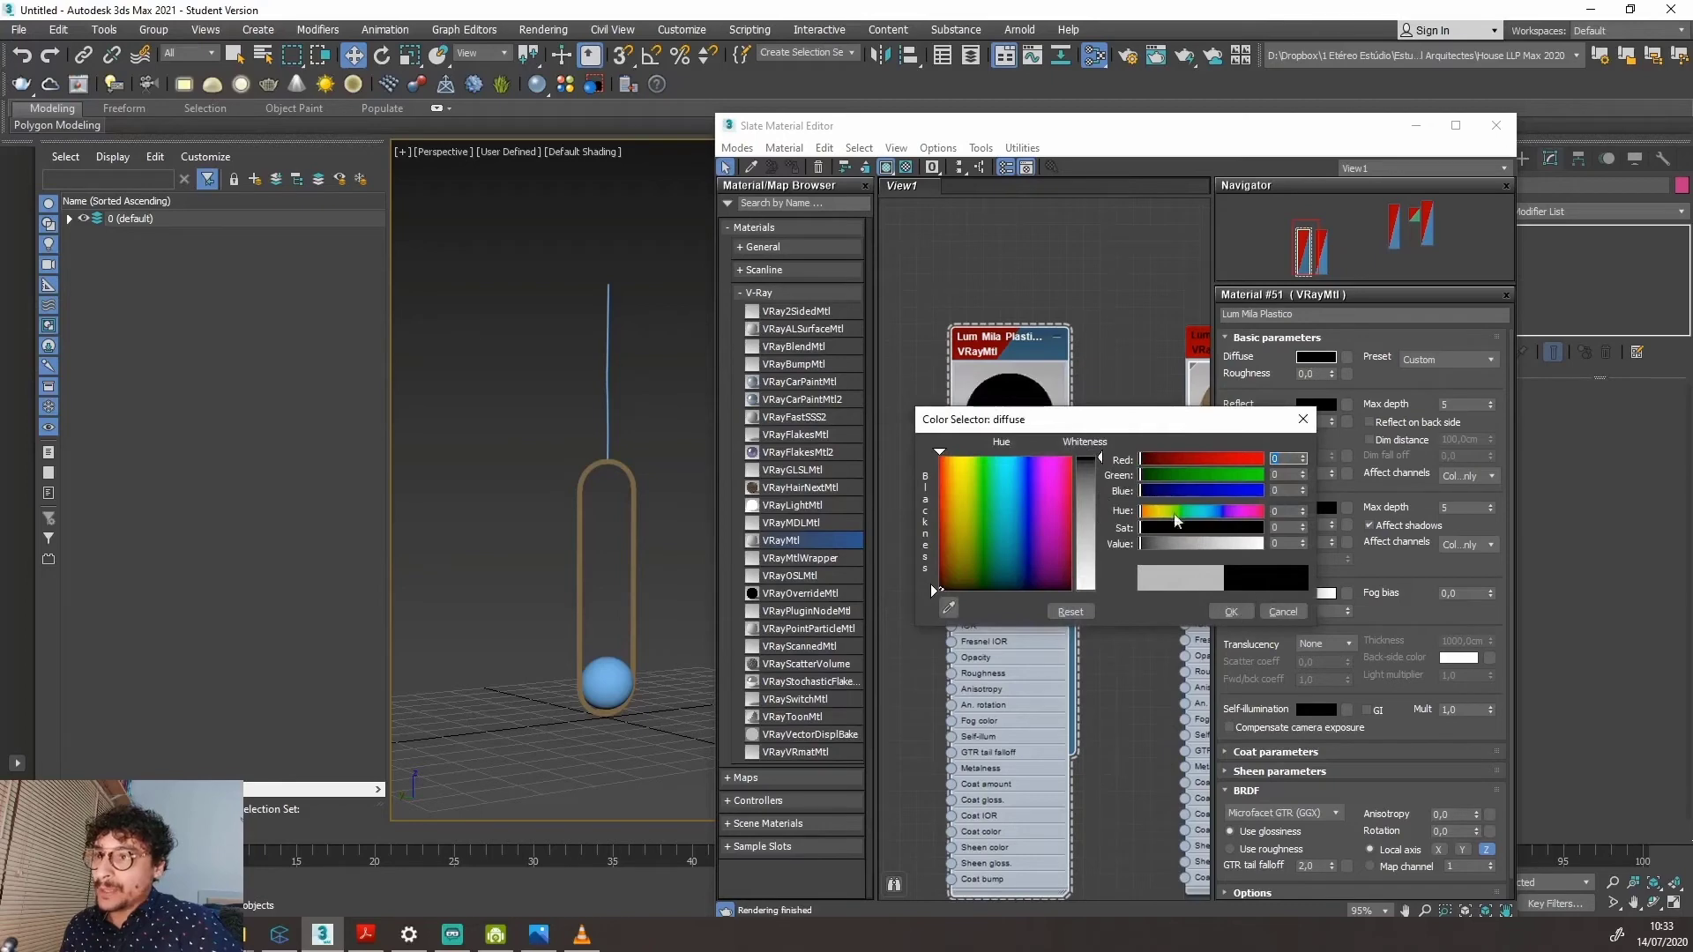
drag(1101, 457, 1101, 467)
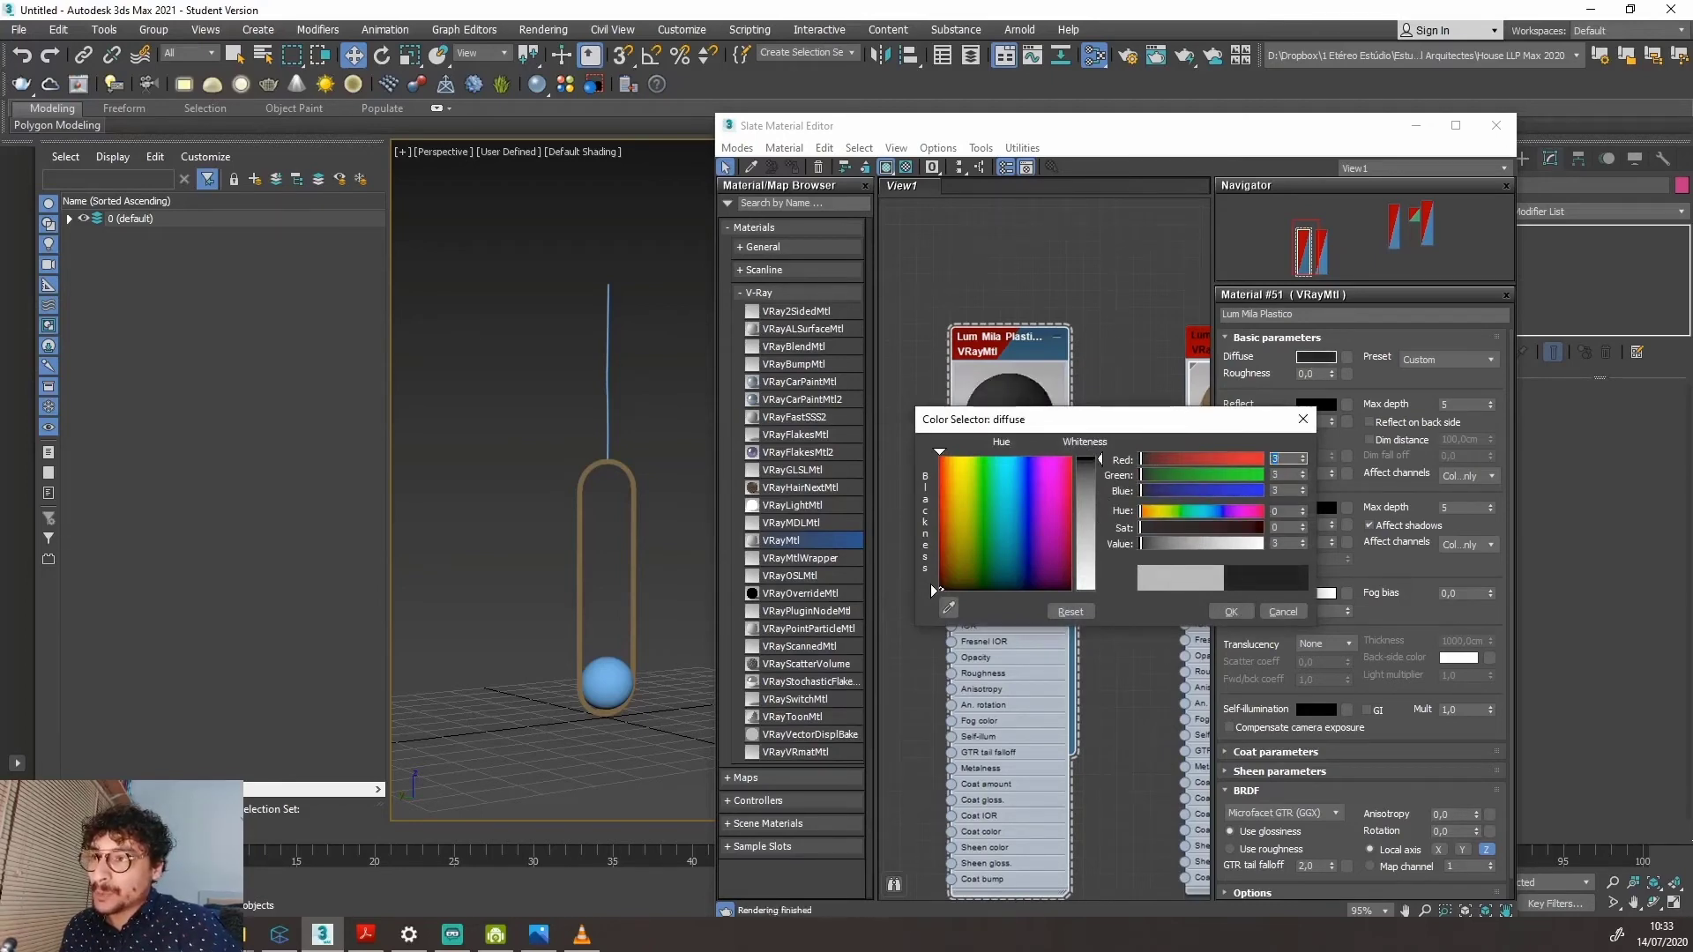
click(1216, 611)
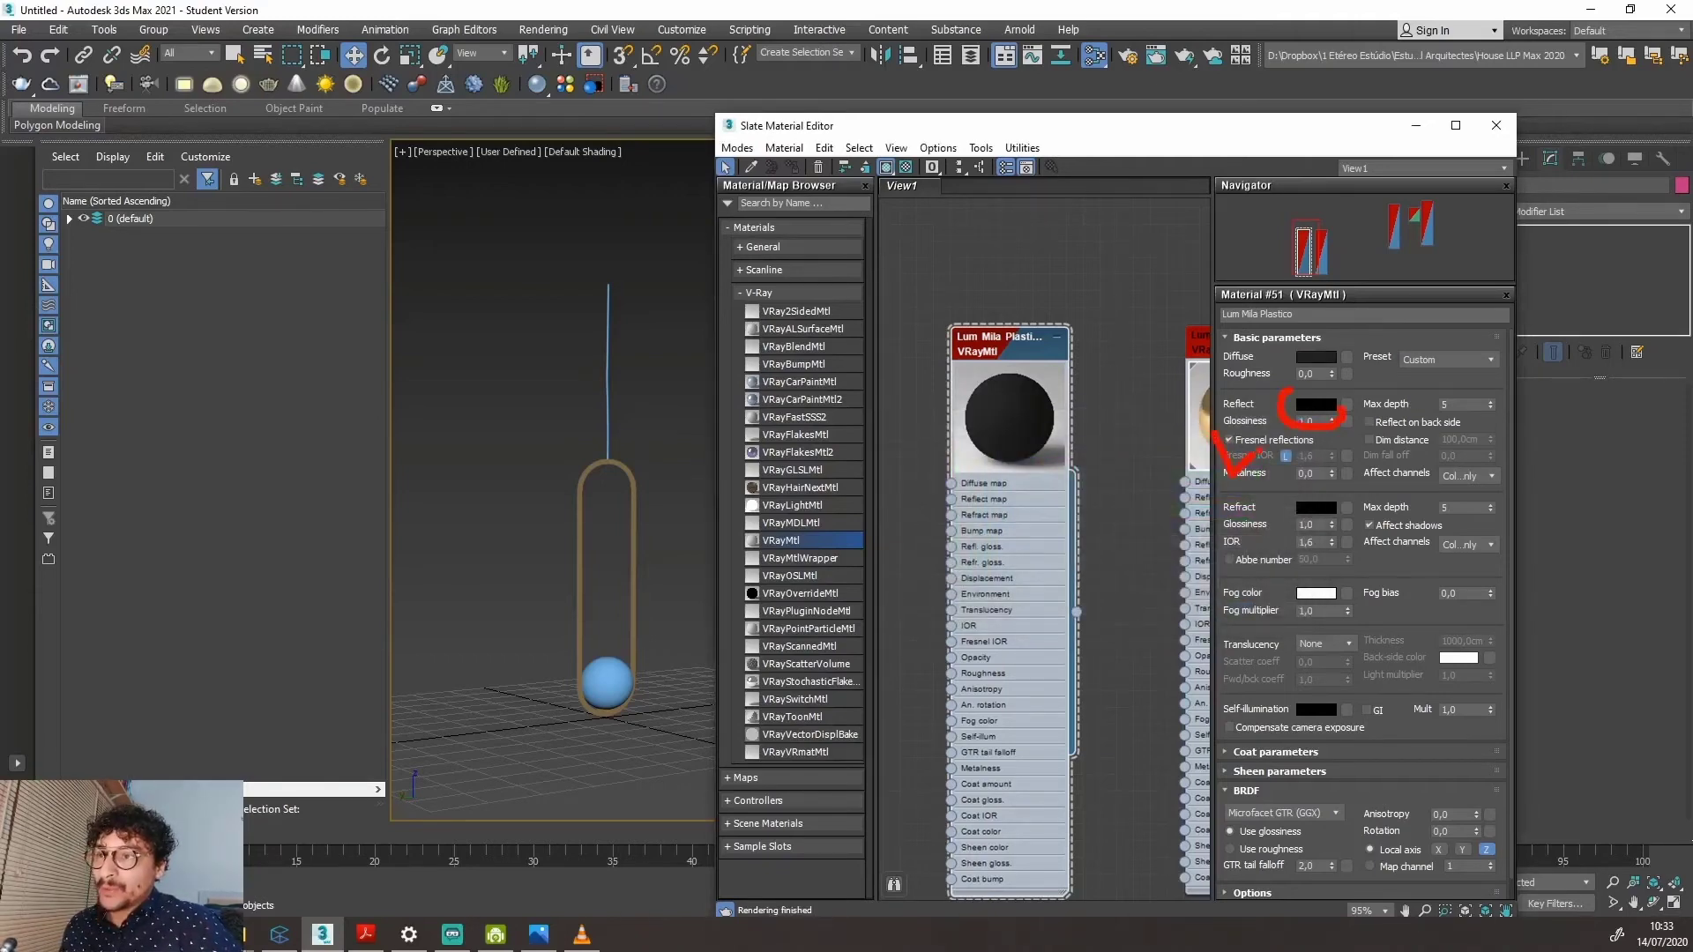
Raise the plastic material's reflection colour to a light grey and accept it.
click(1316, 404)
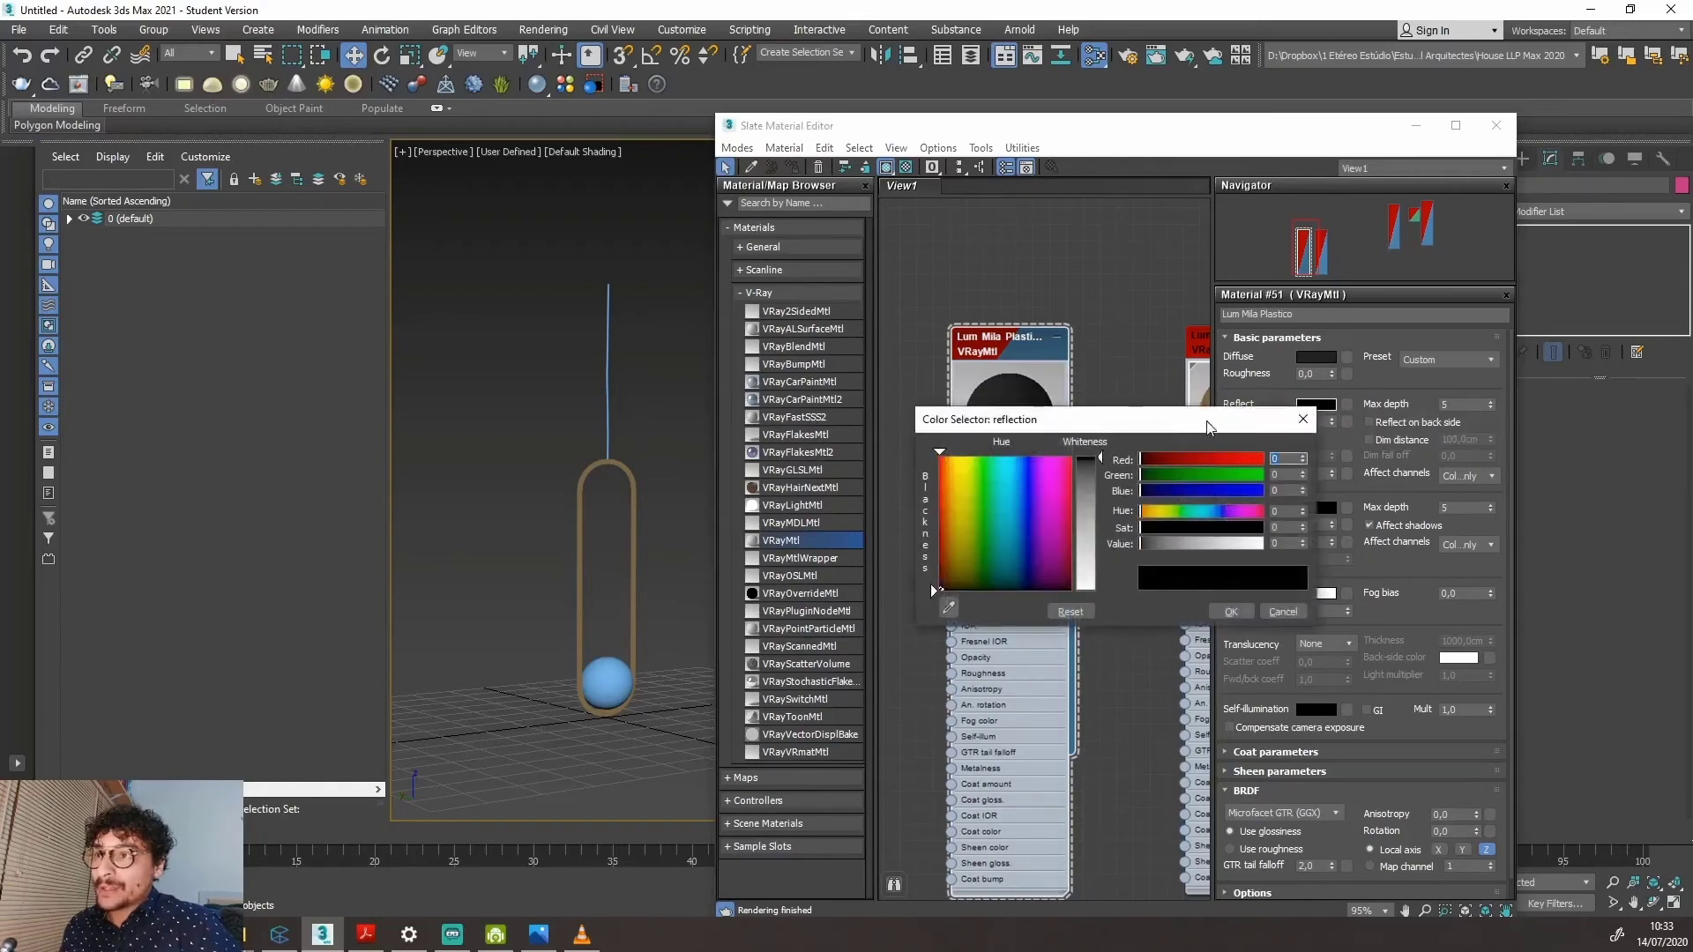
drag(1207, 427, 1396, 235)
drag(1289, 266, 1299, 335)
click(1417, 420)
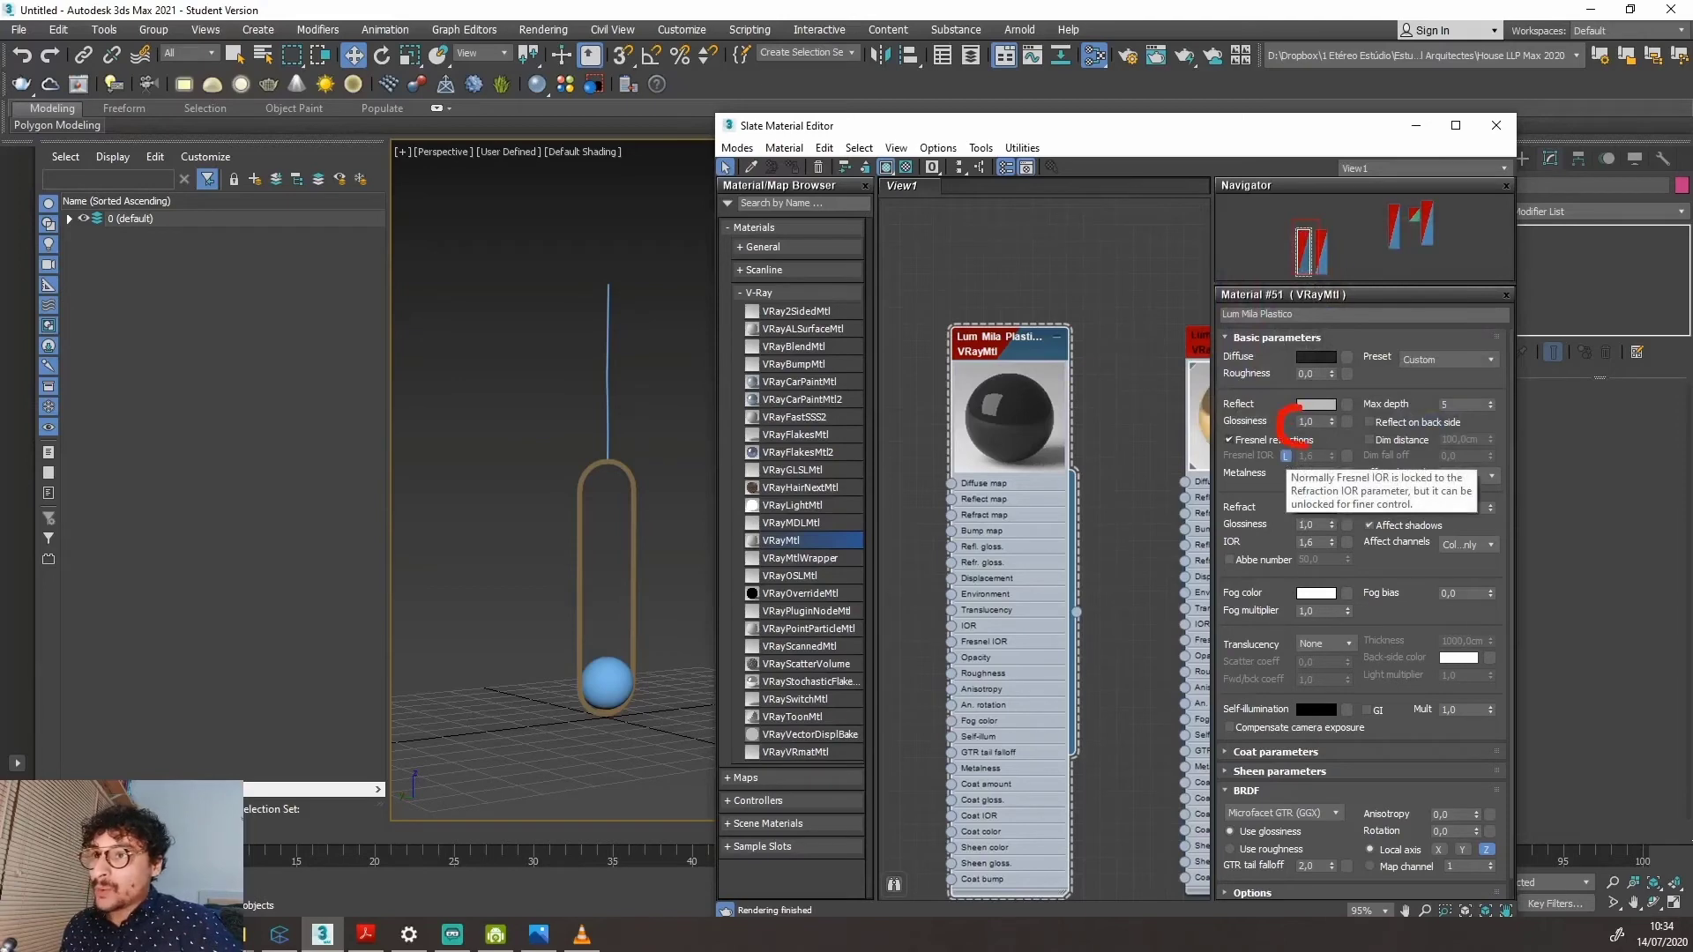
Set the plastic material's reflection glossiness to 0,7 and its BRDF type to Phong.
click(1318, 421)
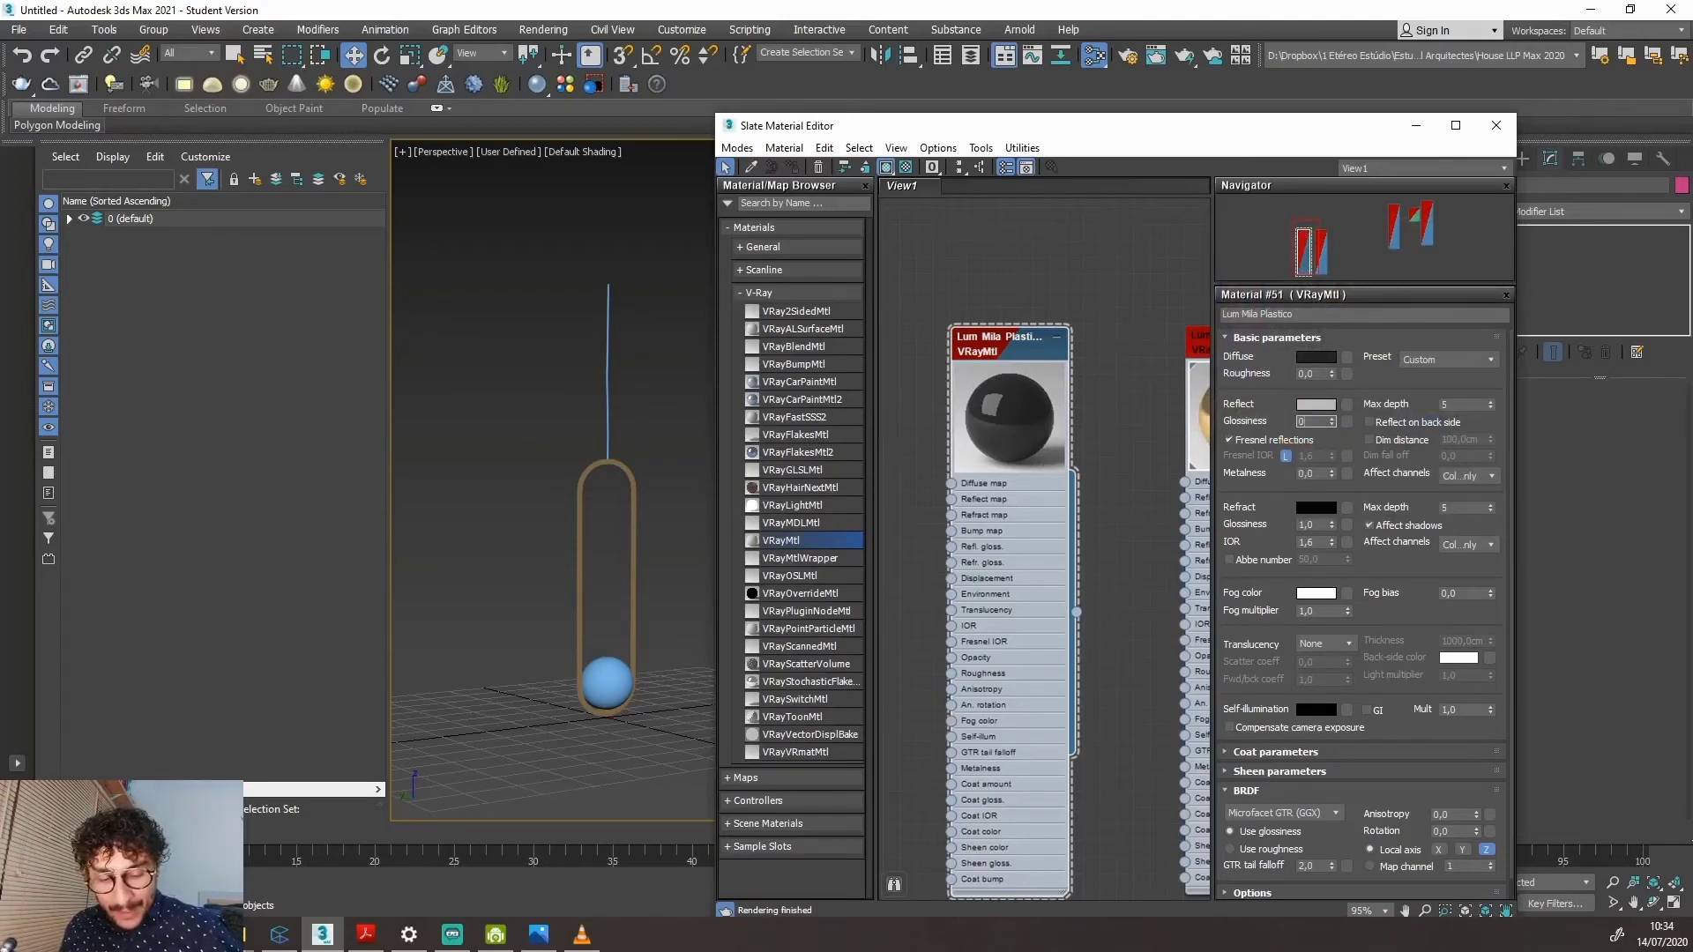
text(0,7)
key(Return)
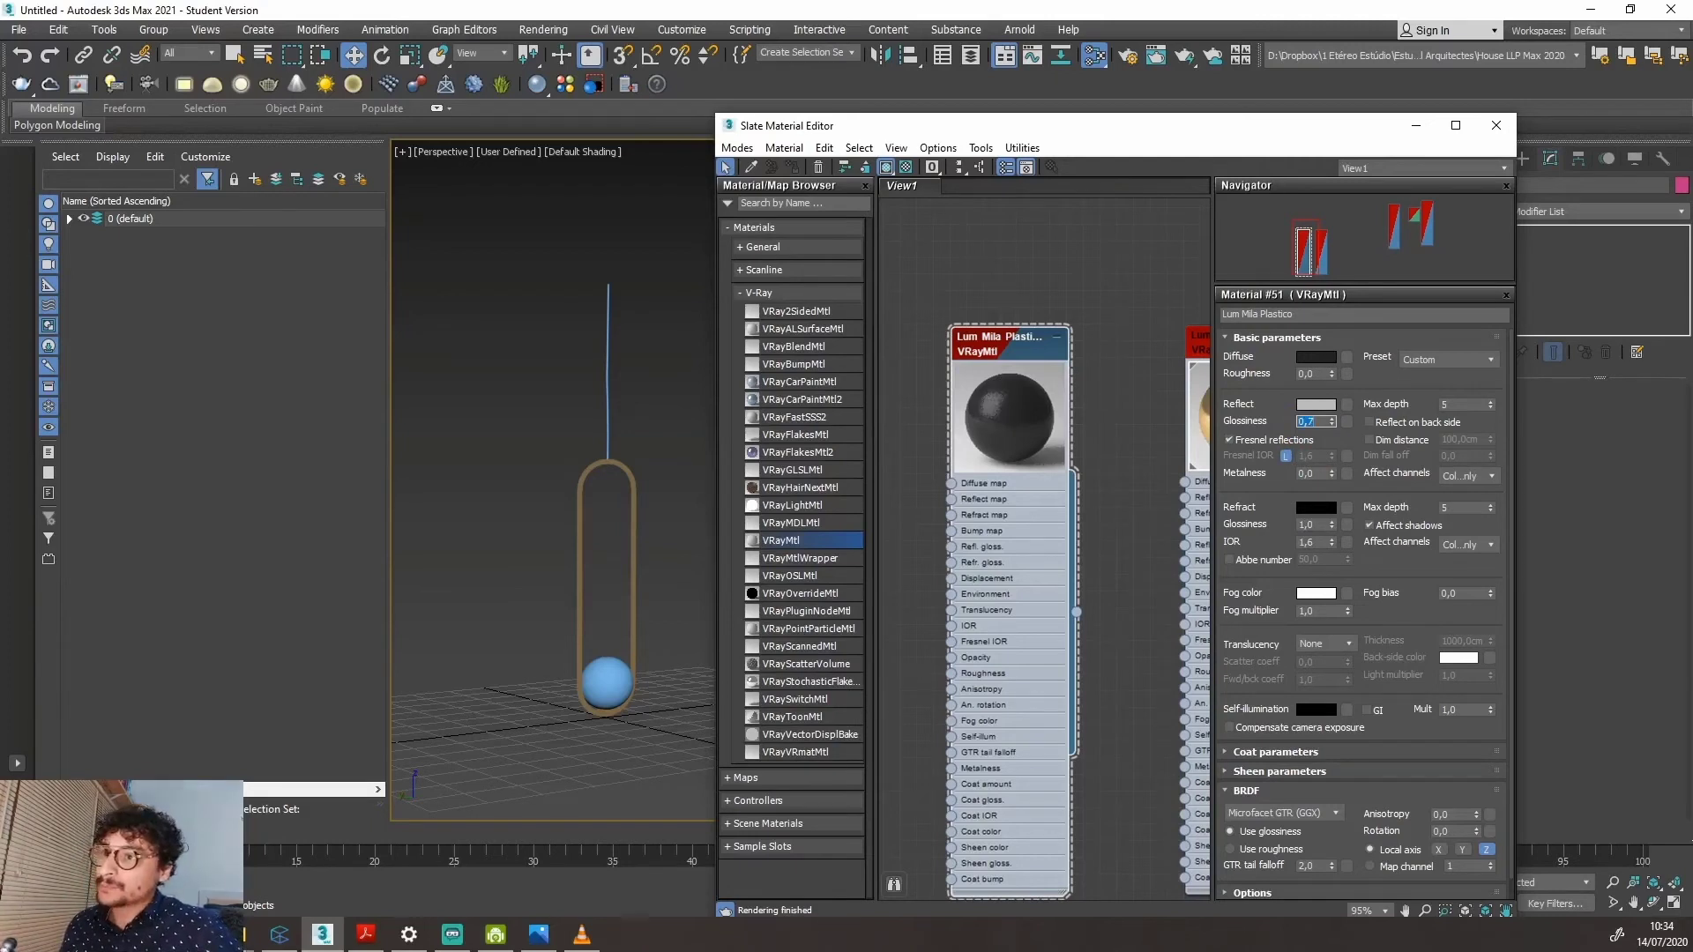
scroll(1279, 432, down, 1)
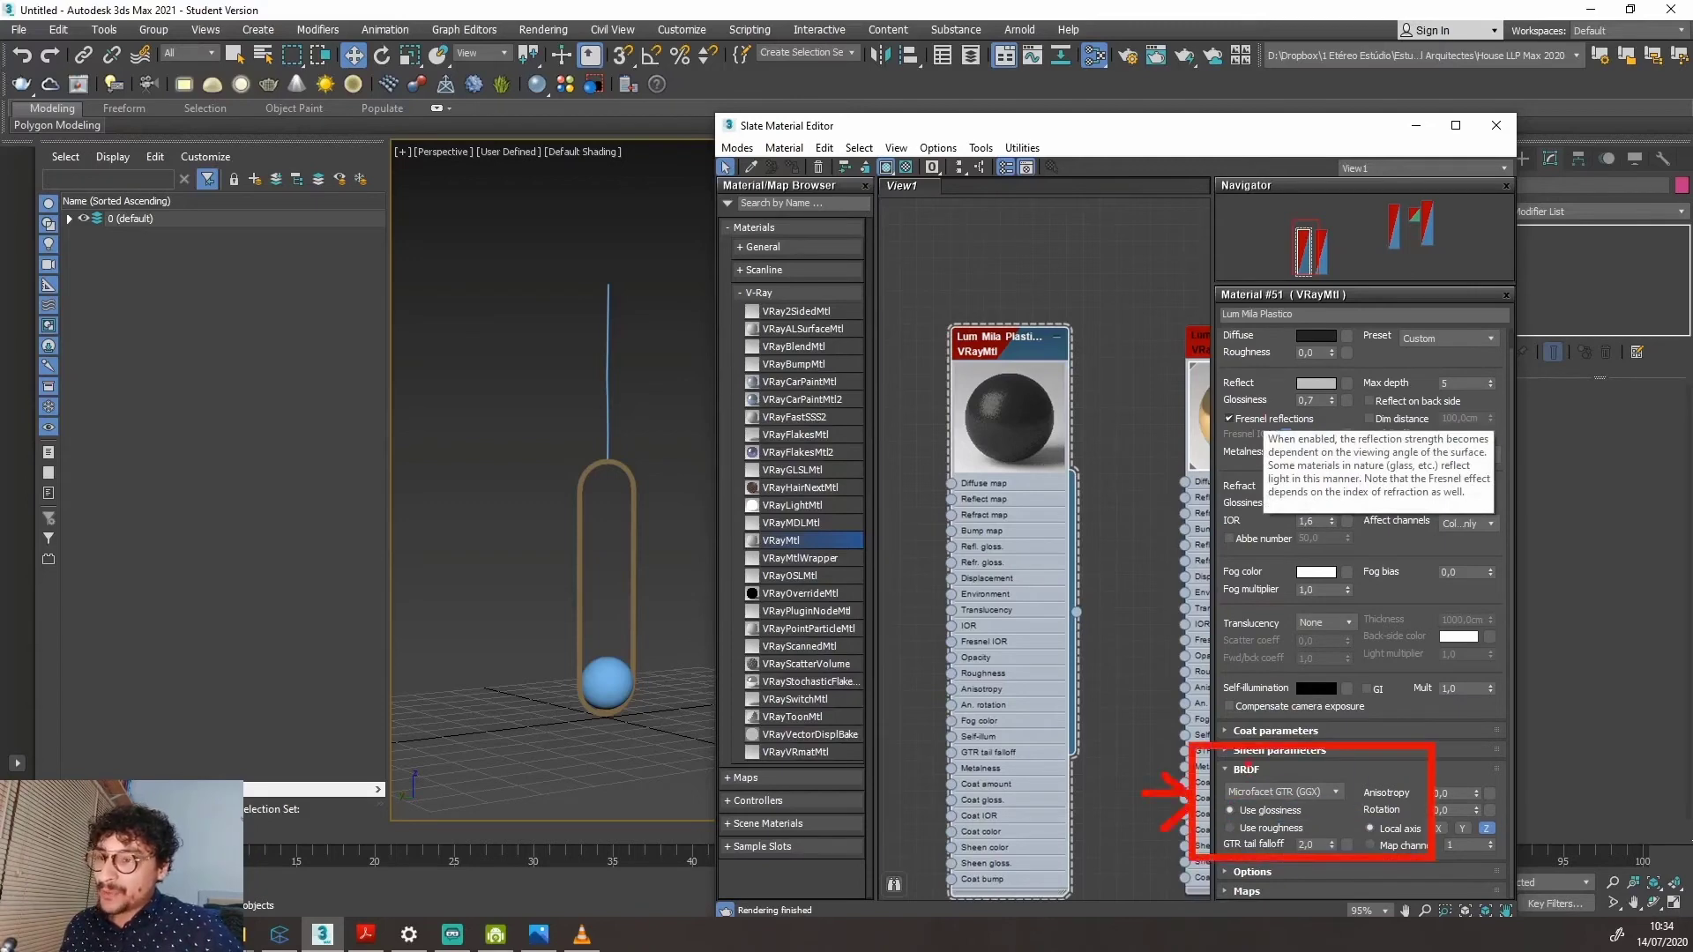
click(1285, 793)
click(1284, 805)
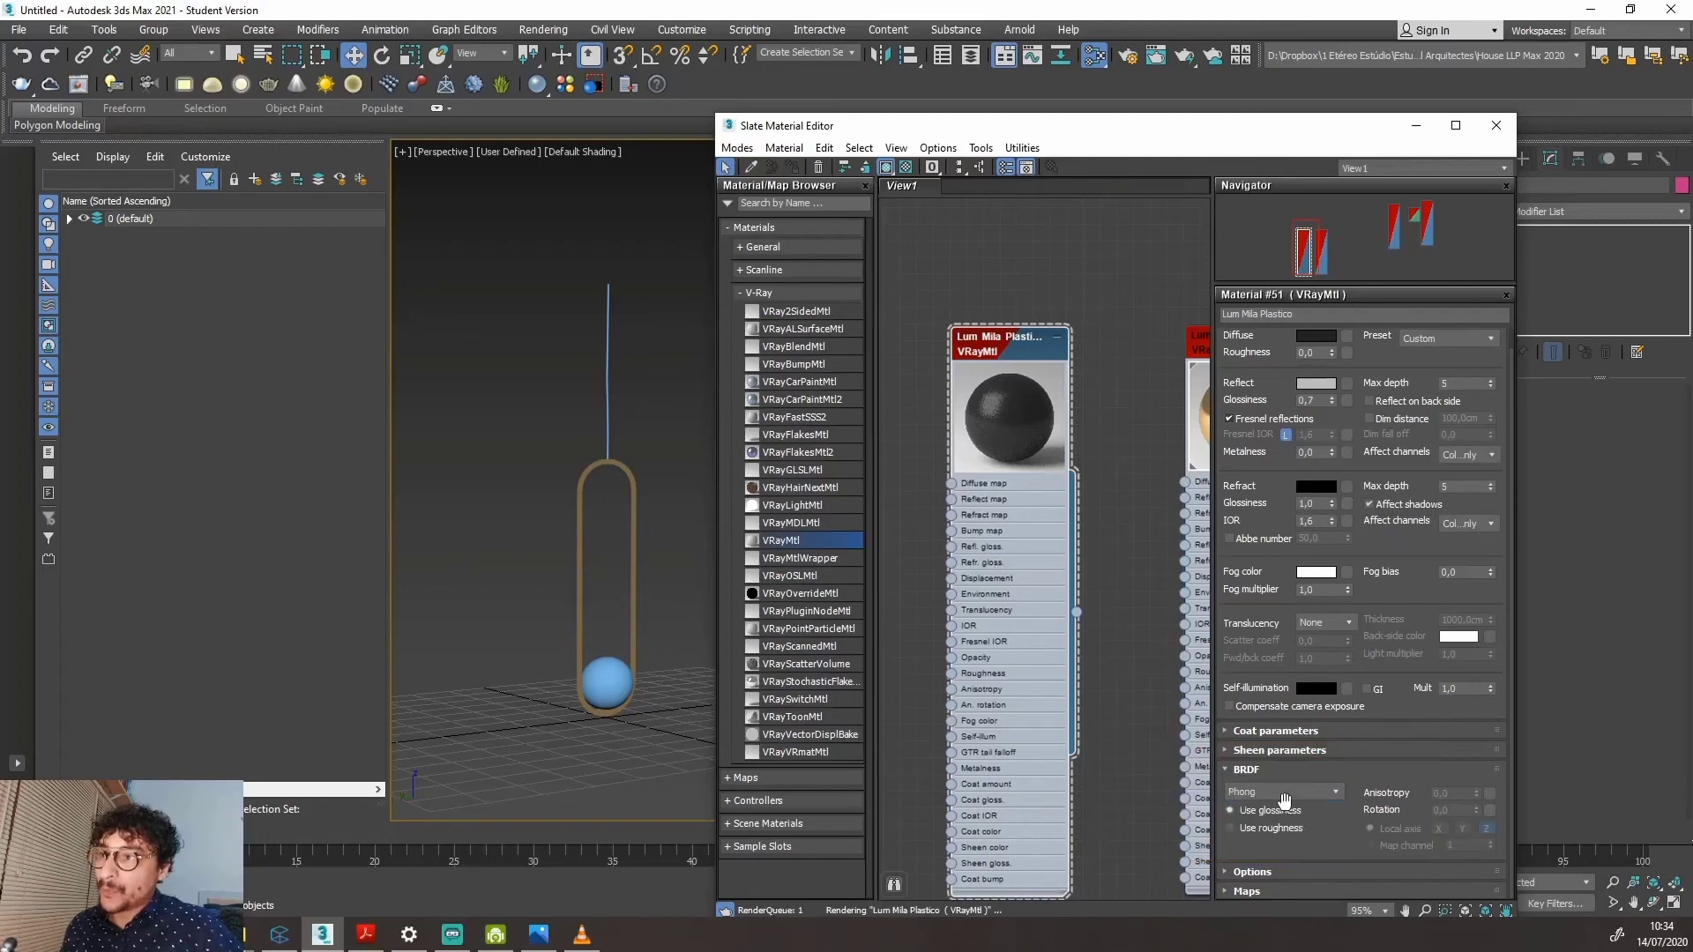
click(1289, 786)
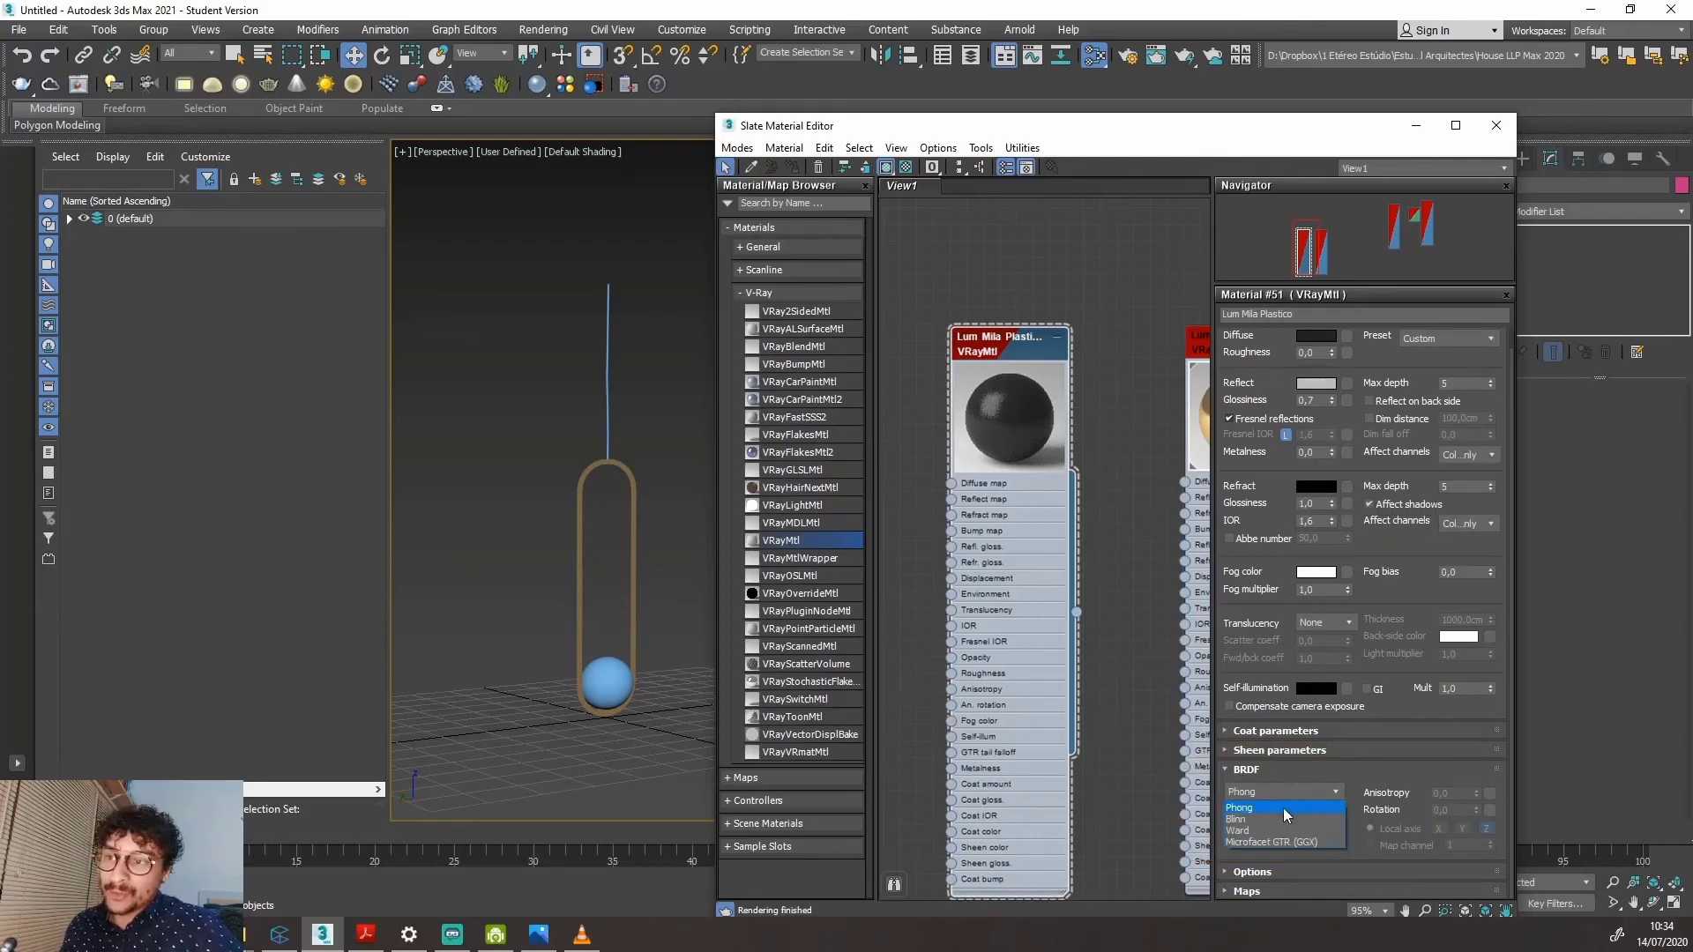
click(1283, 808)
click(1281, 786)
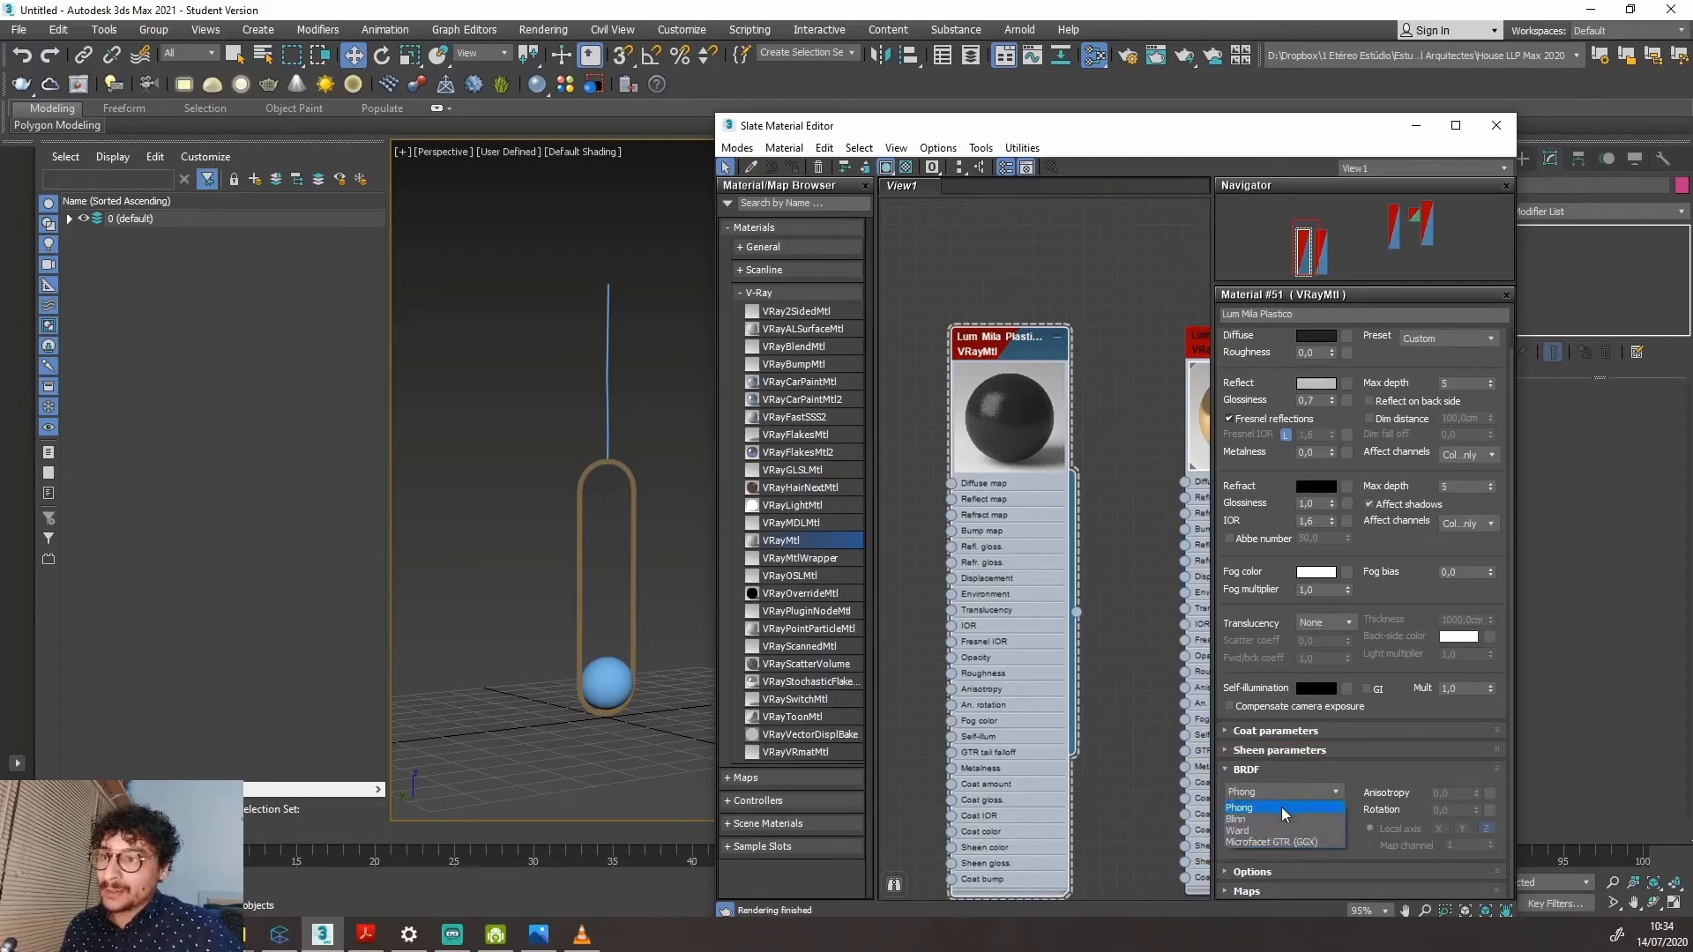
click(1282, 807)
click(1283, 794)
click(1281, 806)
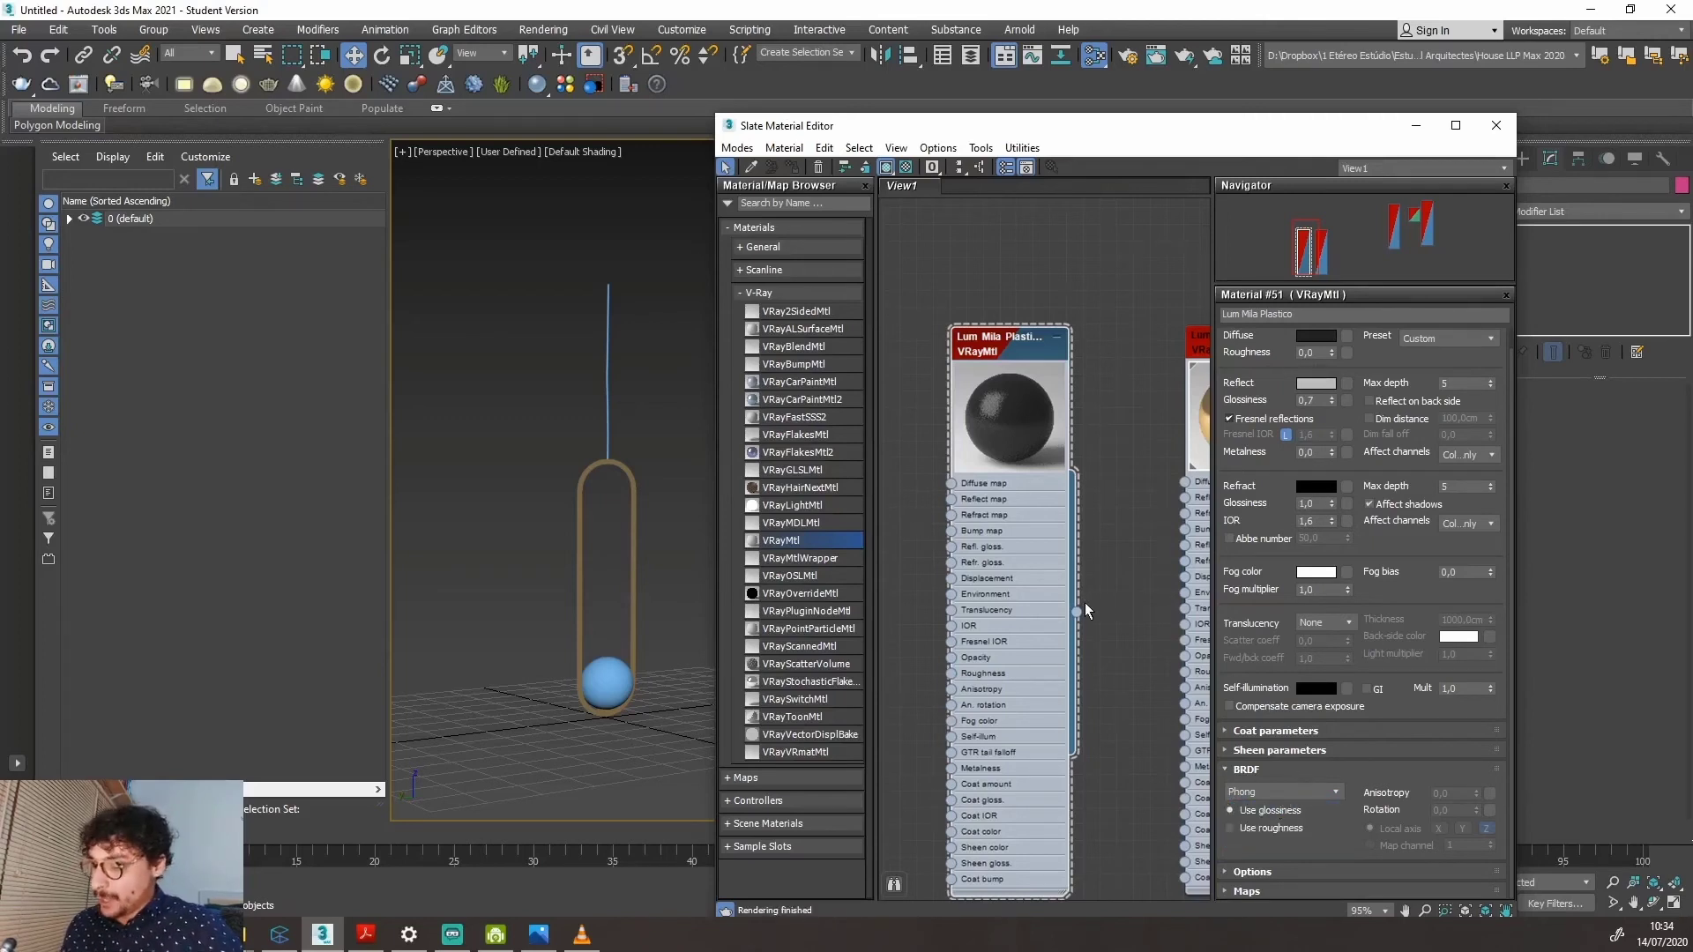
Assign the Lum Mila Plastico material to the cabo object and clear the selection.
drag(1109, 608, 608, 401)
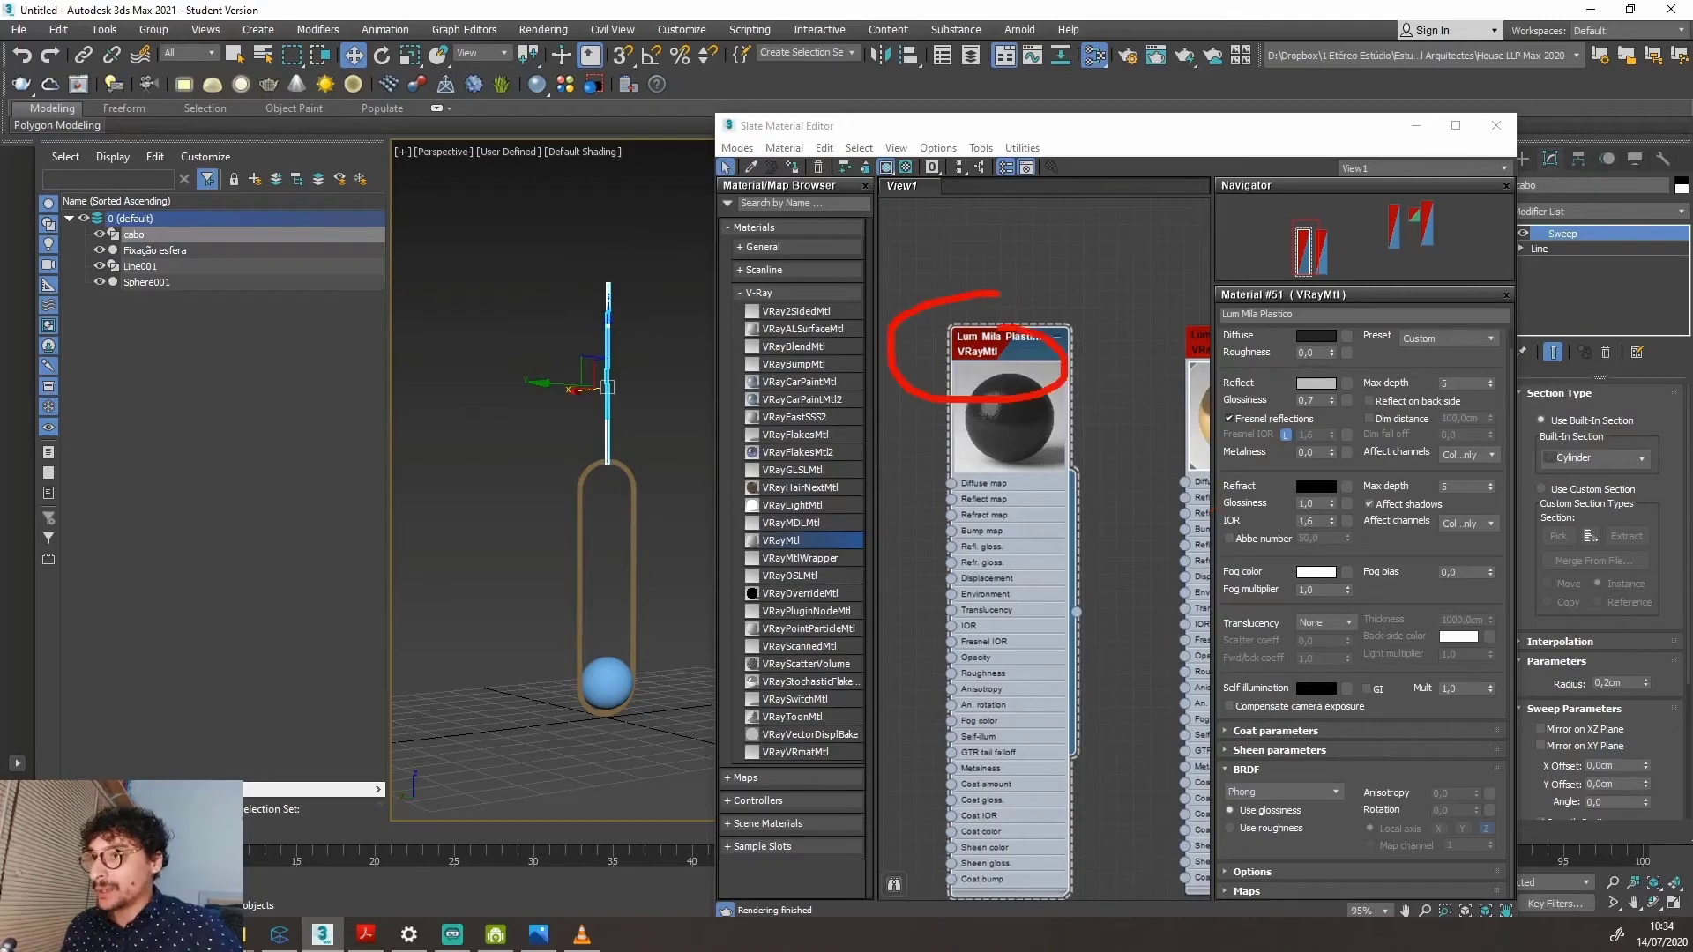
right_click(985, 340)
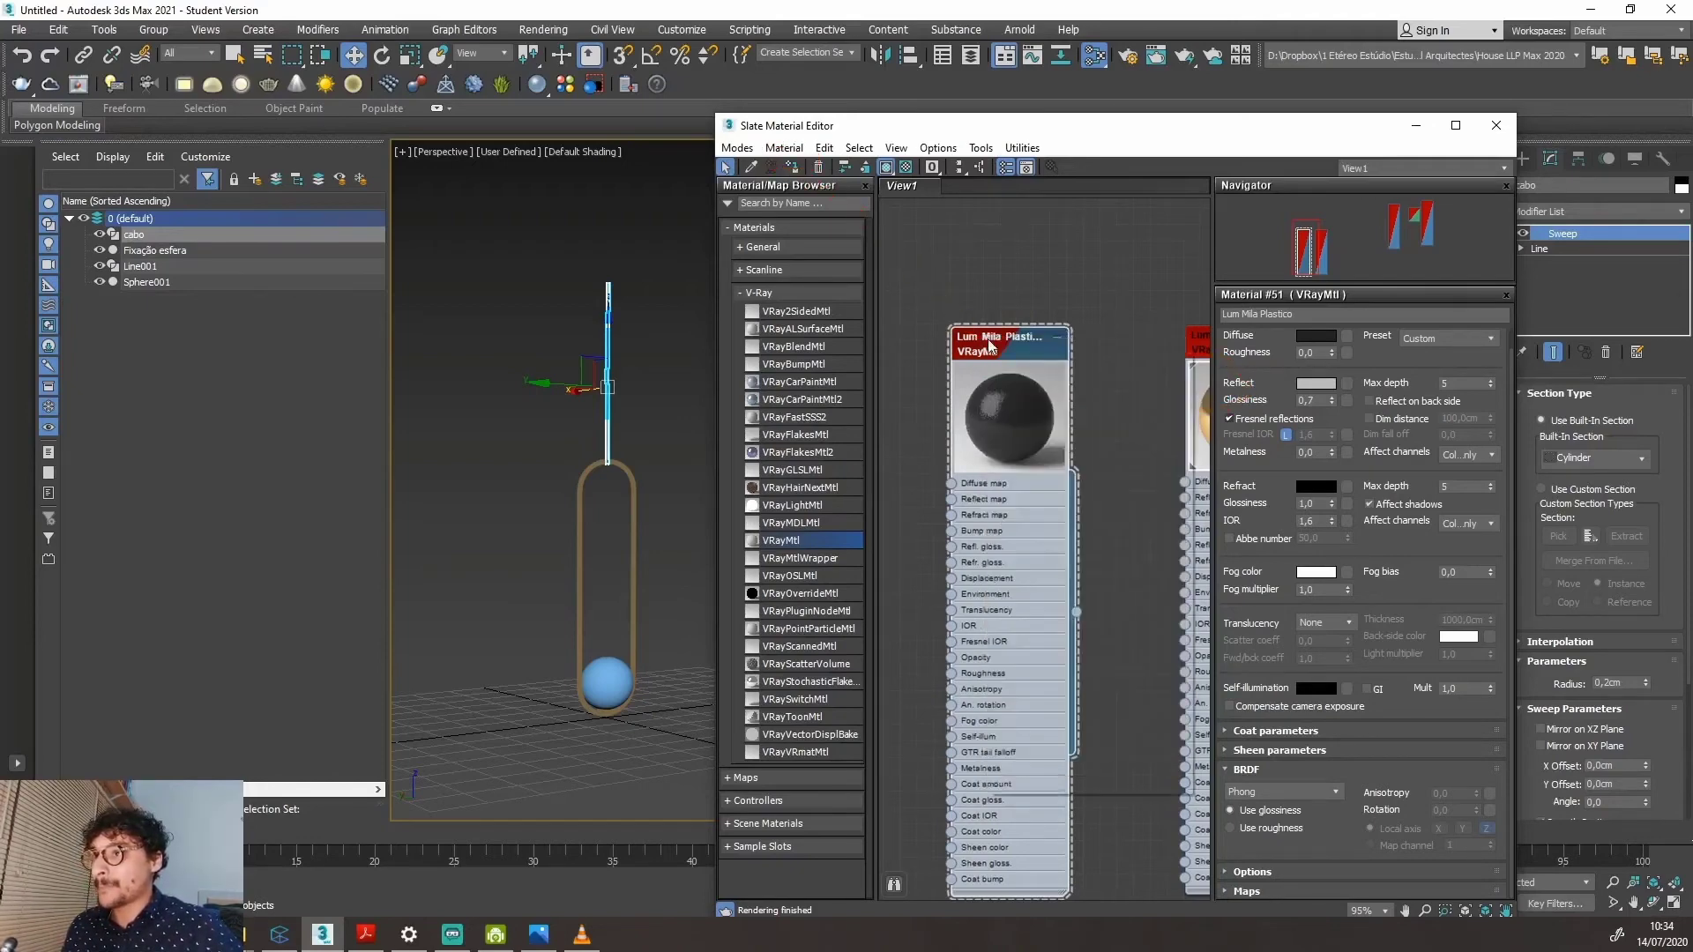
right_click(985, 339)
click(1045, 362)
click(638, 446)
scroll(616, 447, up, 10)
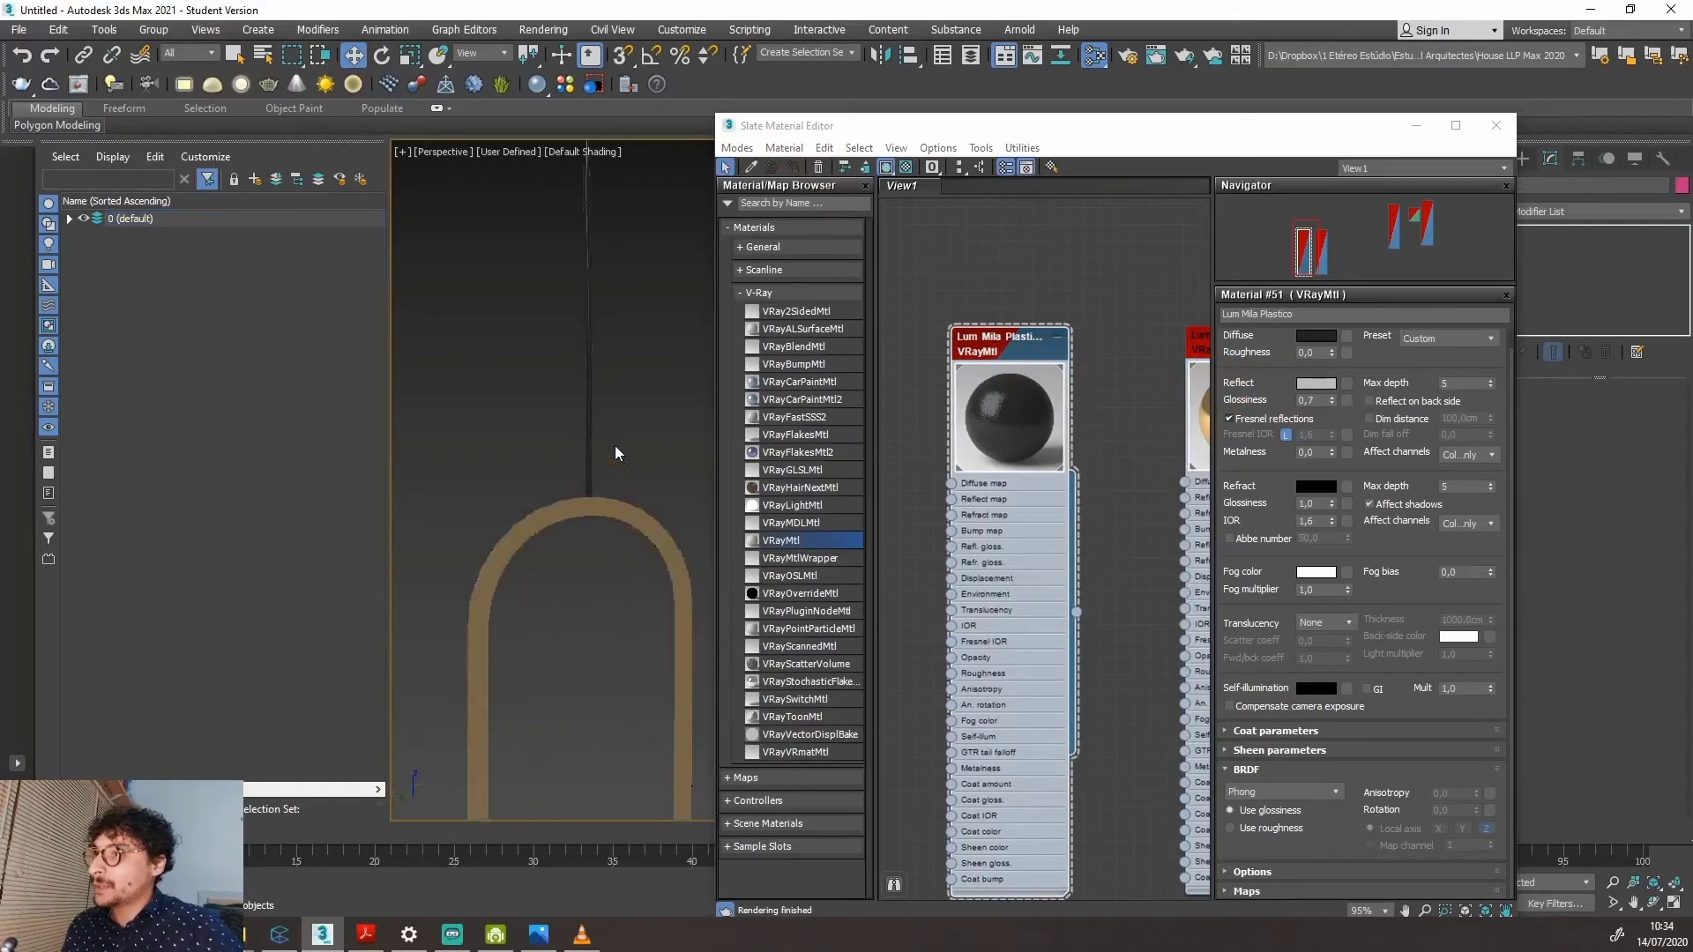
scroll(567, 476, down, 12)
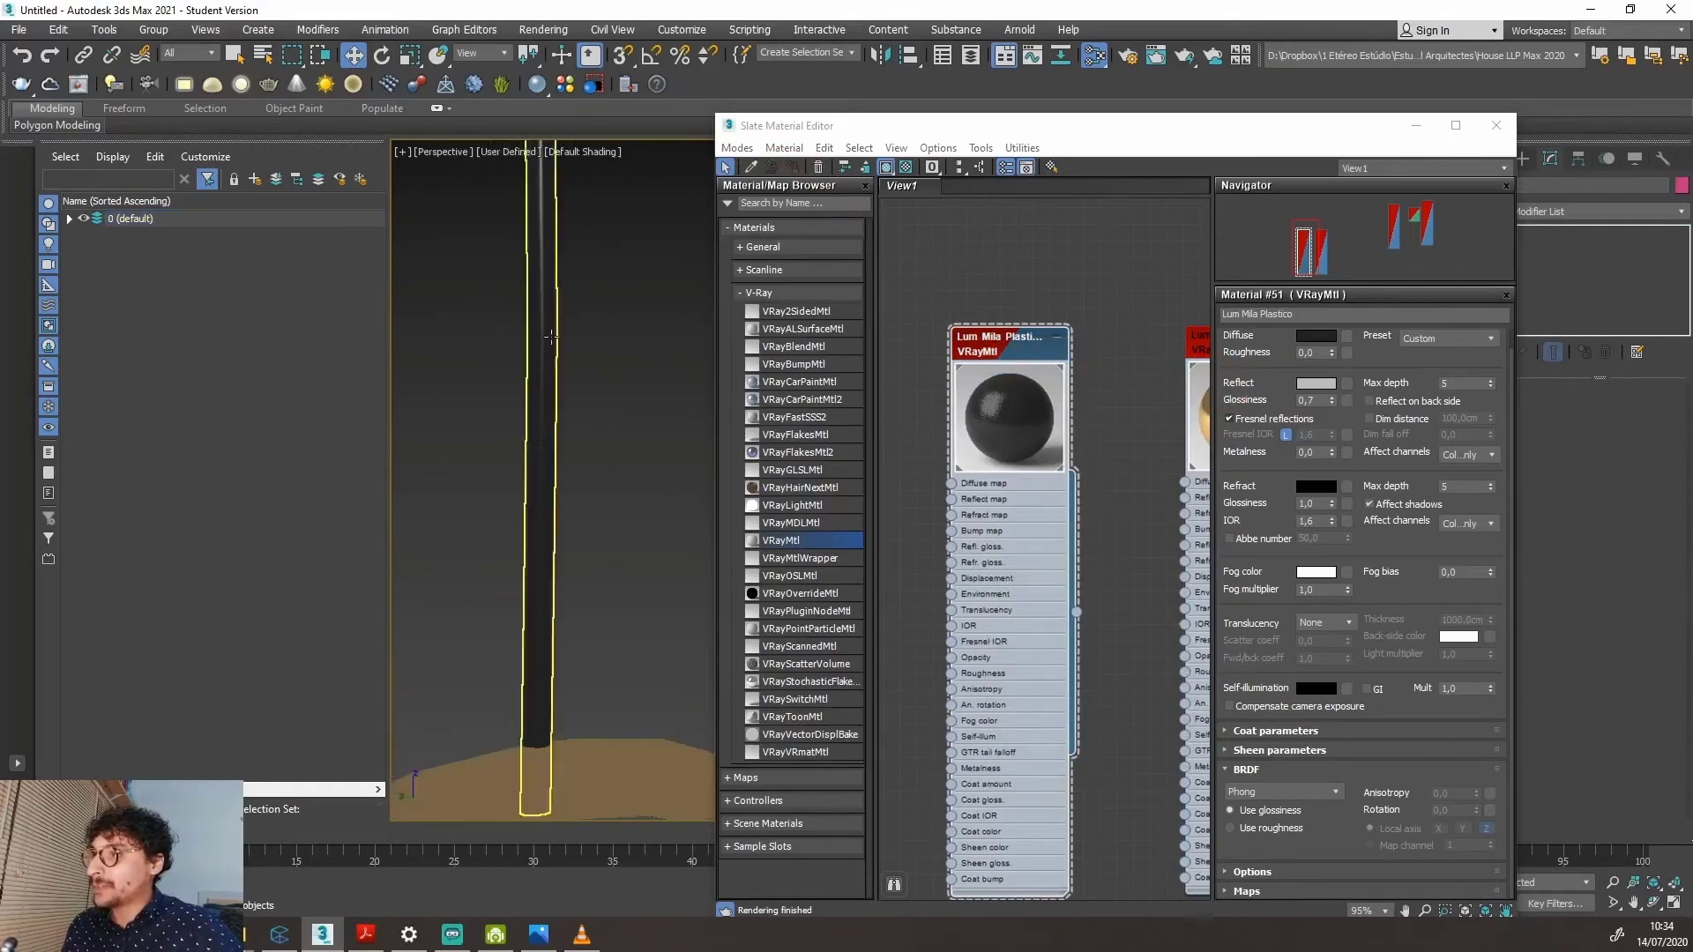
scroll(574, 668, up, 6)
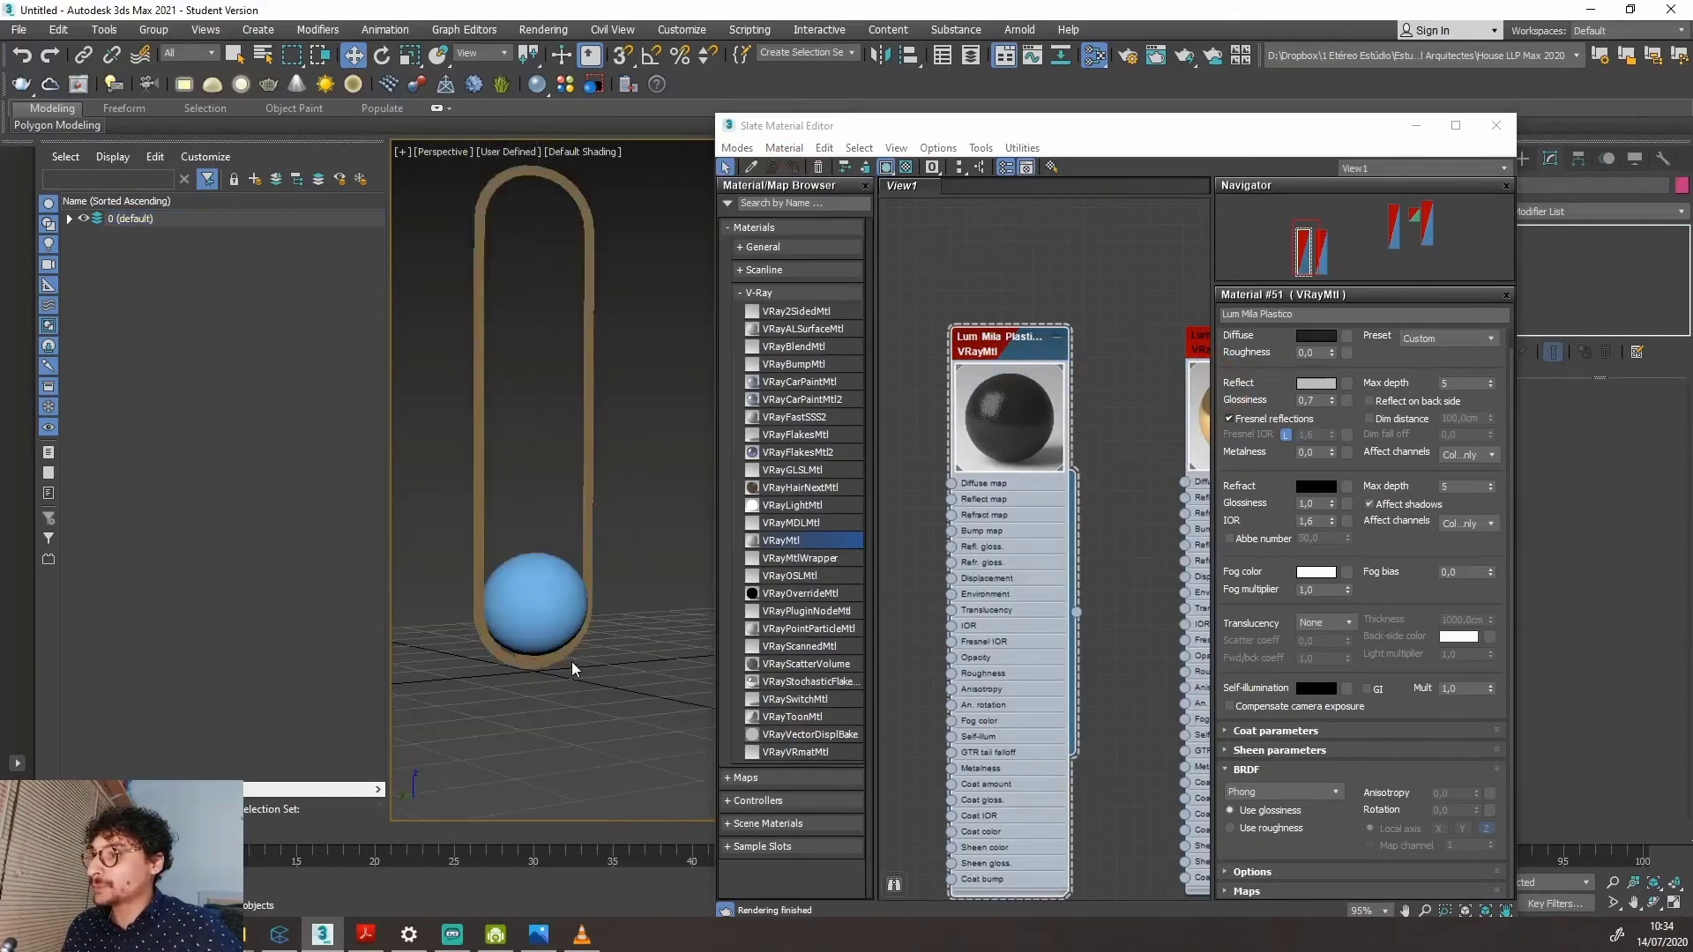
scroll(551, 650, down, 8)
scroll(550, 650, up, 8)
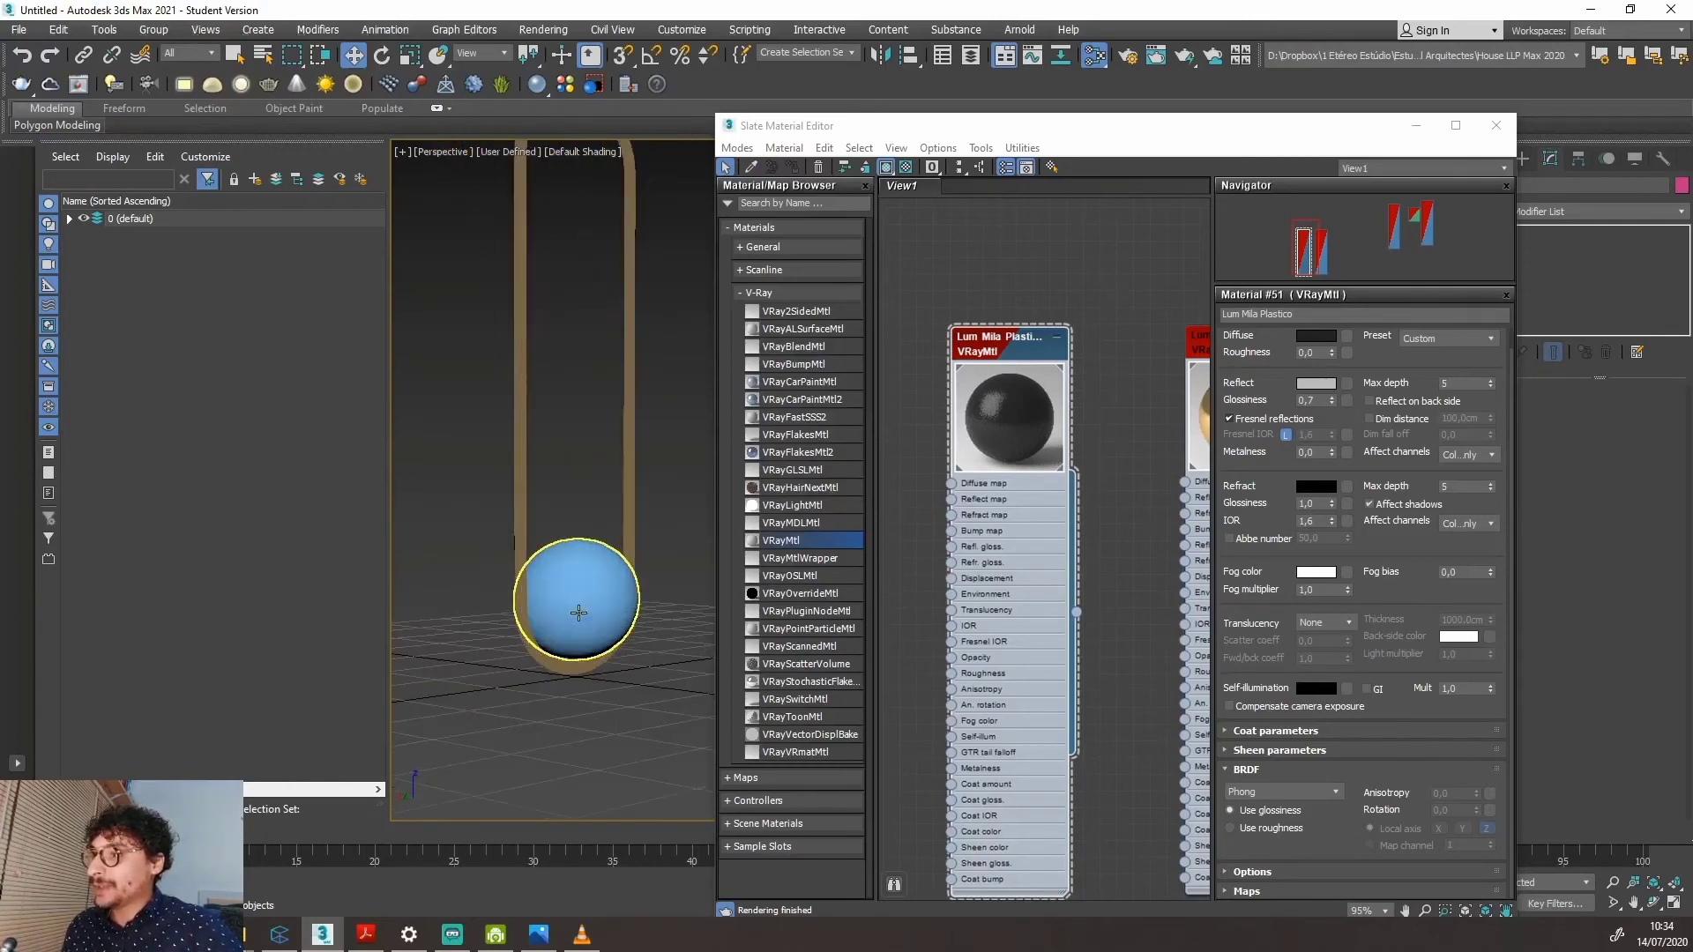
Add another VRayMtl beside the plastic material in the node view and open its parameters.
scroll(1001, 549, down, 3)
middle_drag(1001, 549, 1151, 549)
scroll(1058, 542, up, 3)
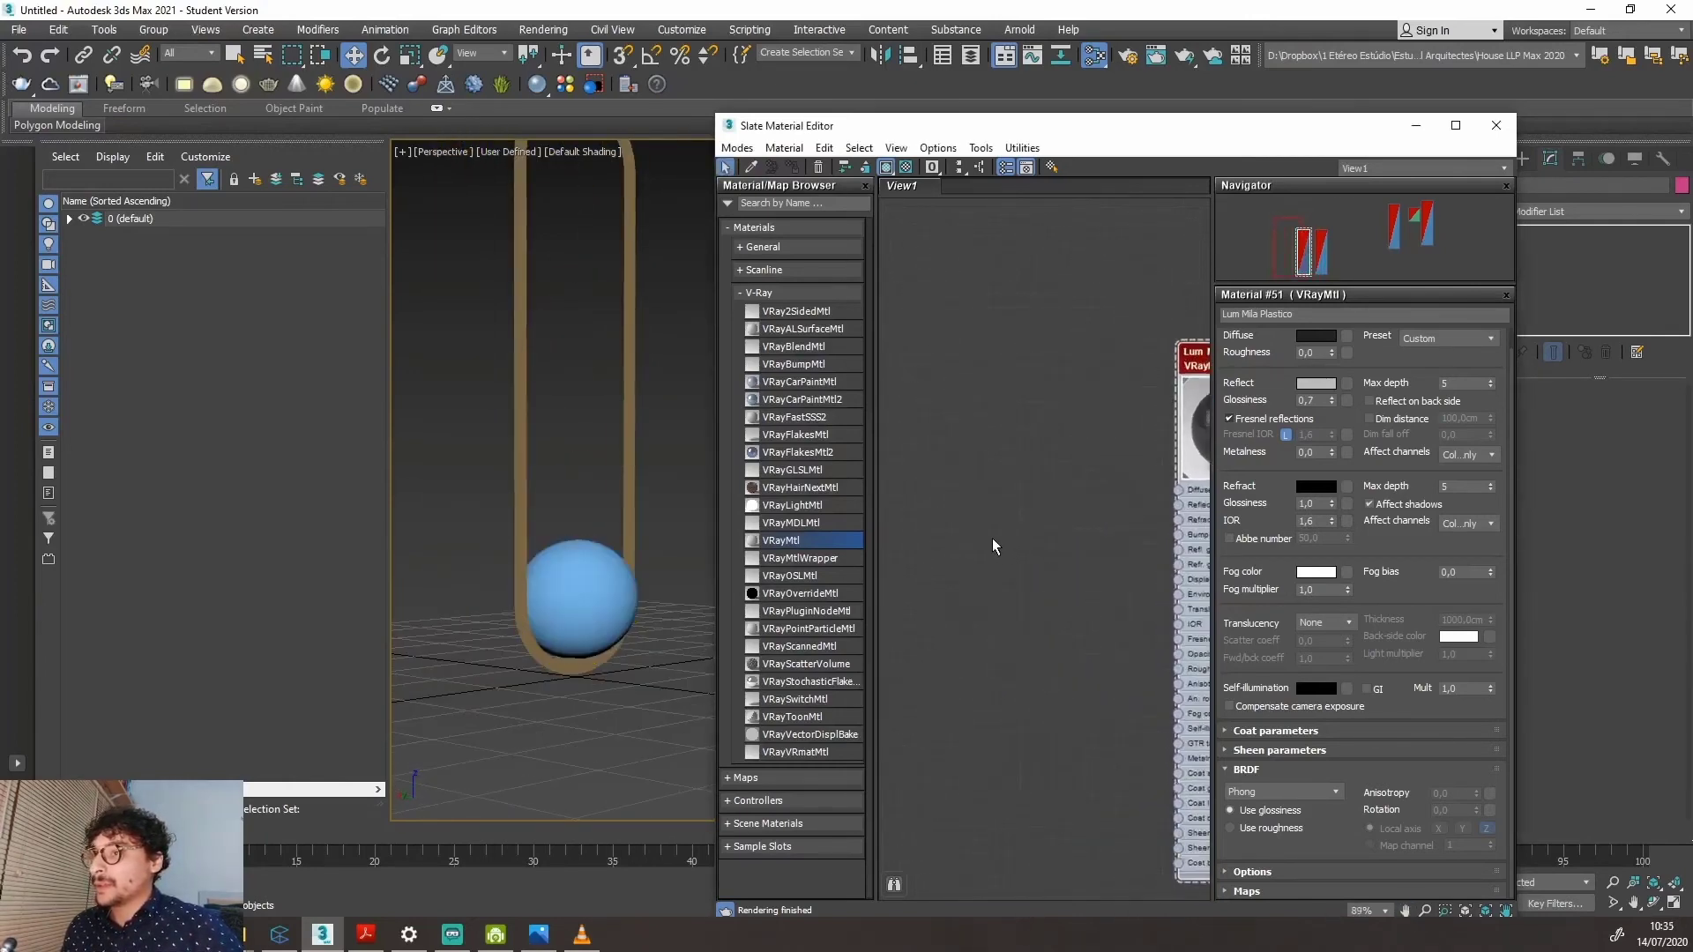
drag(779, 548, 980, 347)
double_click(1001, 364)
scroll(979, 342, down, 5)
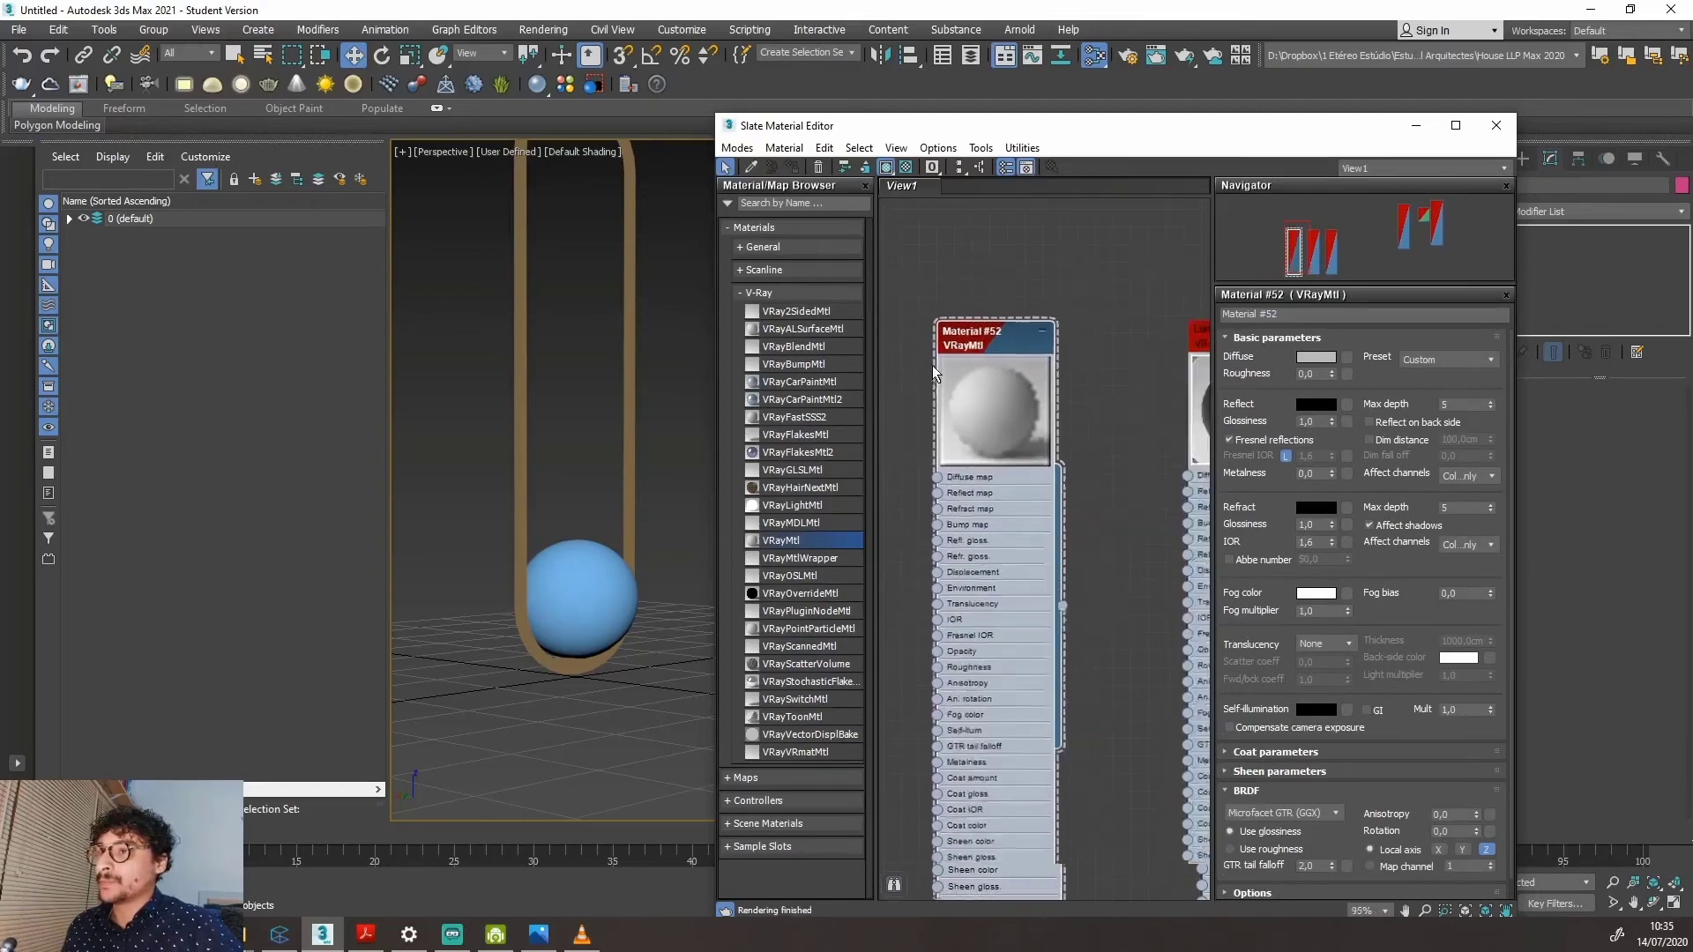
scroll(1016, 370, up, 2)
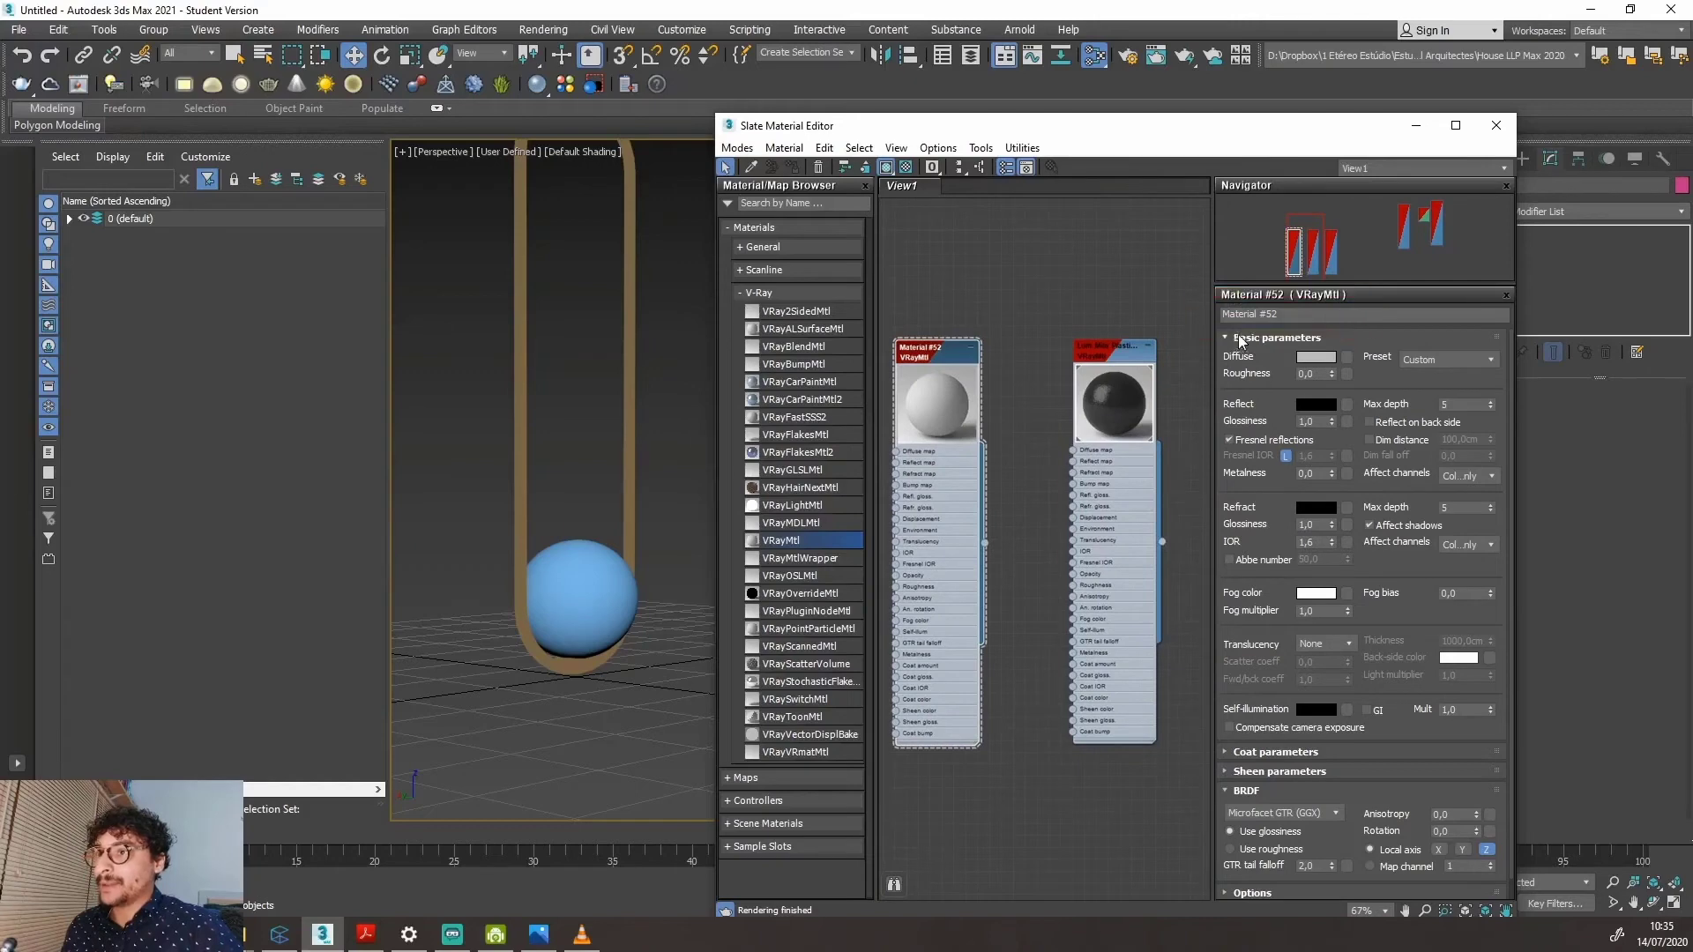
Rename the new material as Lum Mila Luz.
click(1280, 314)
text(Lumi)
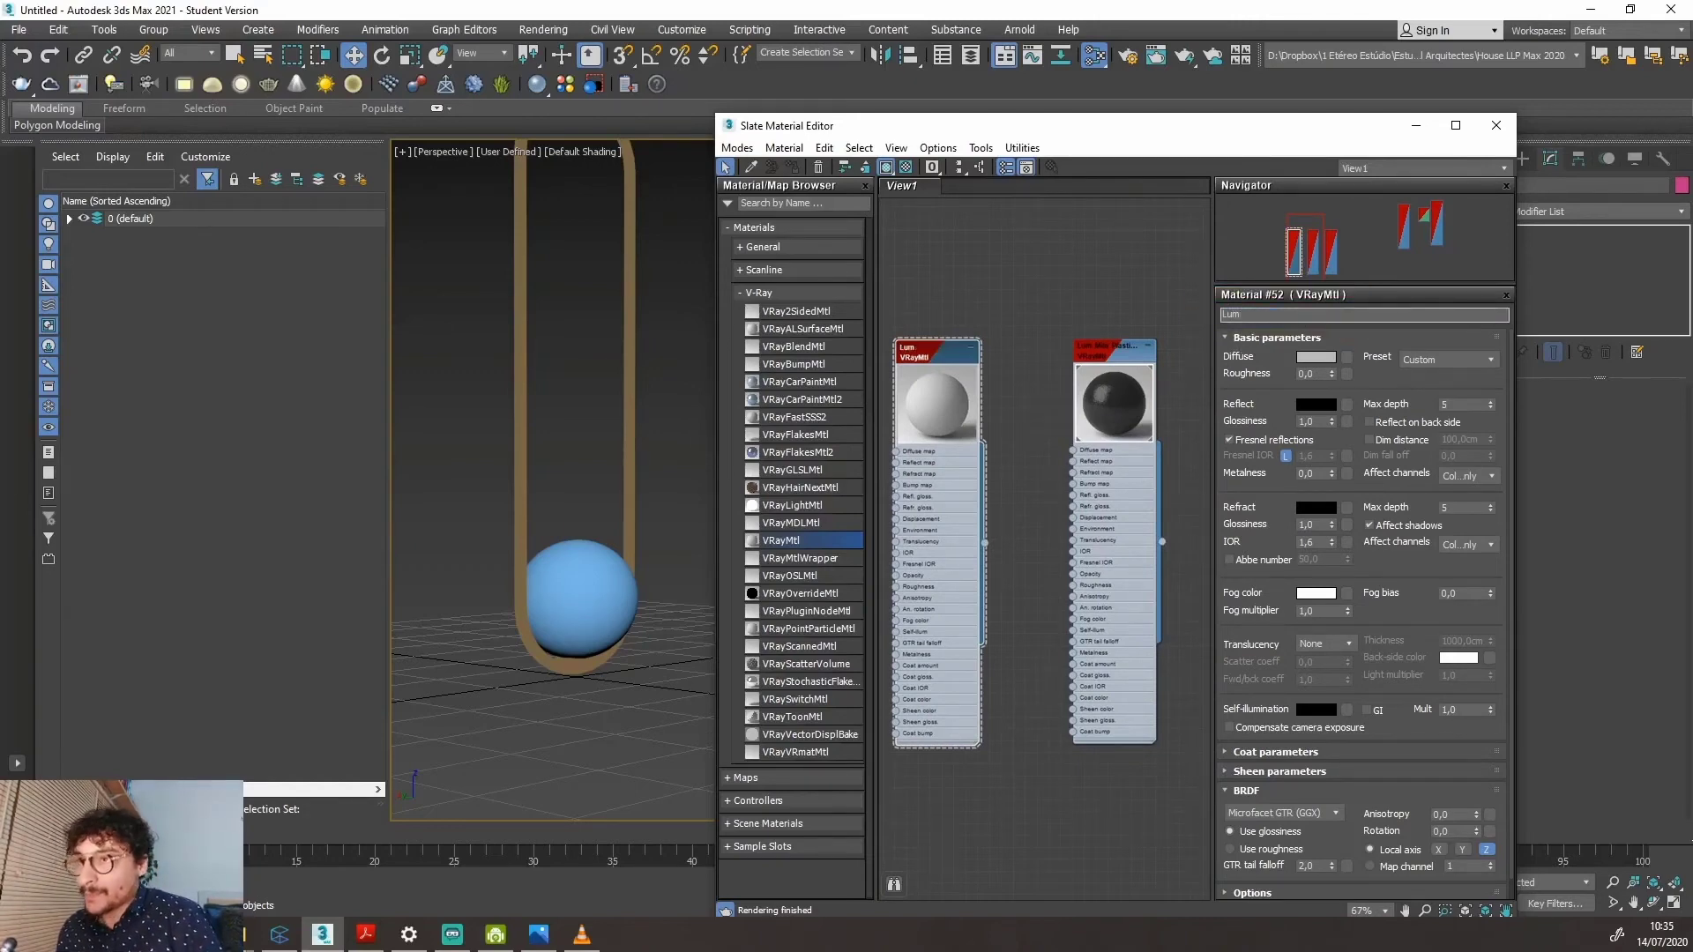
text( Mila Luz)
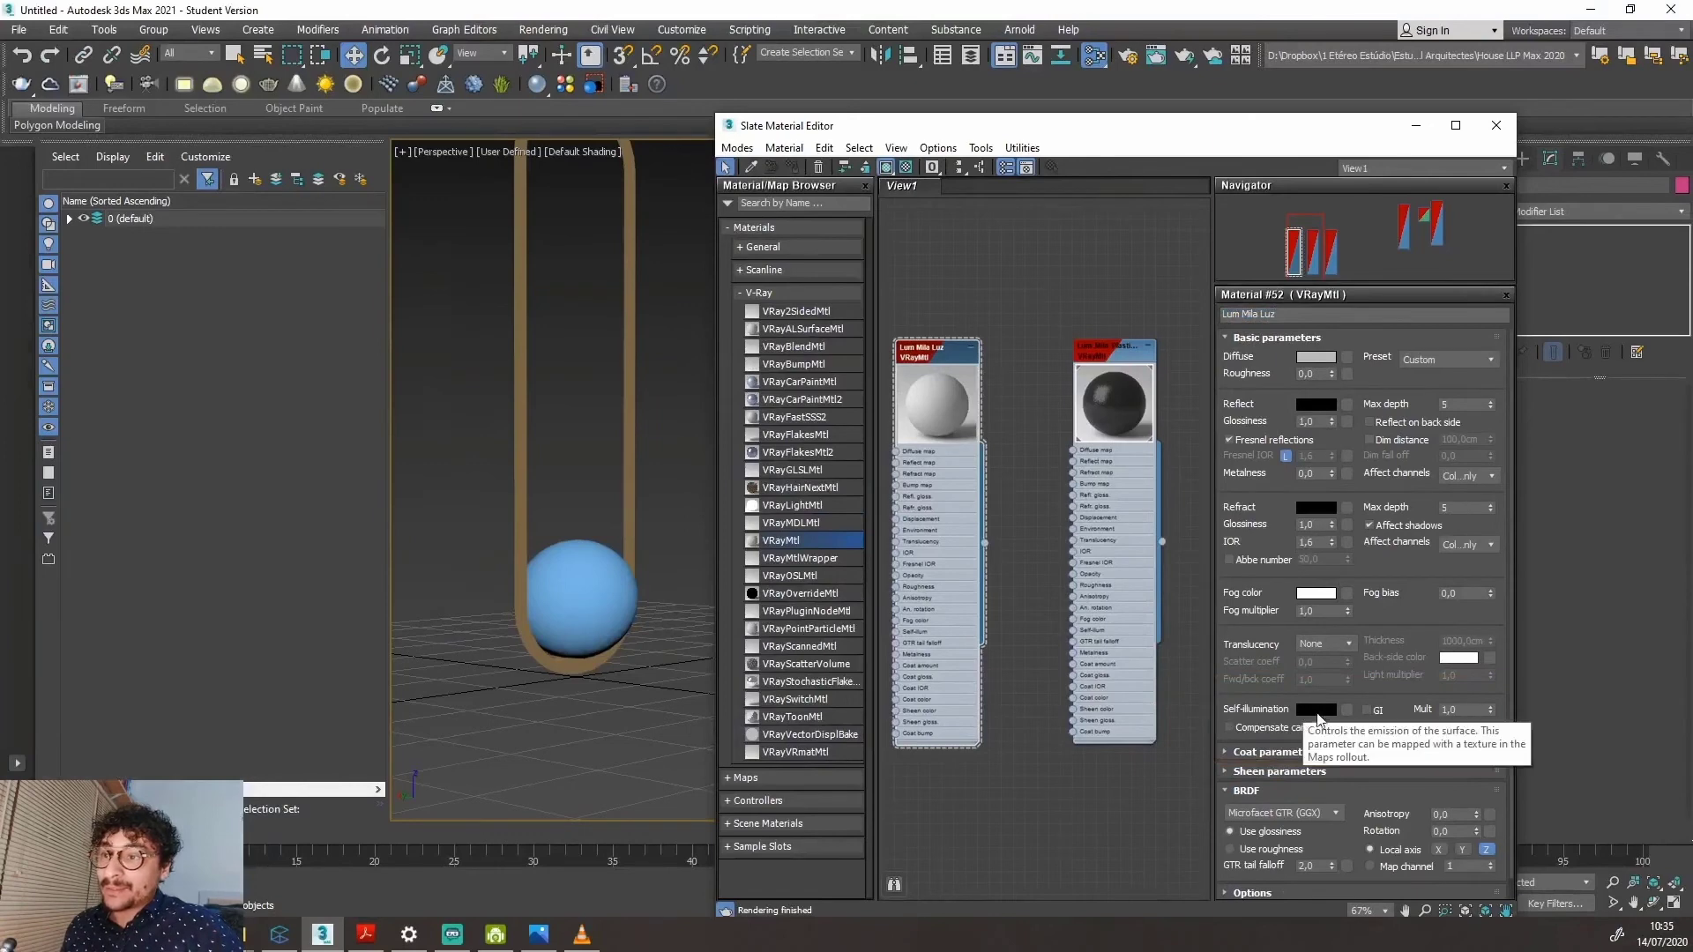
Set the Lum Mila Luz material's self-illumination colour to pure white, RGB 255, 255, 255, and accept it.
click(1320, 711)
drag(1093, 460, 1098, 589)
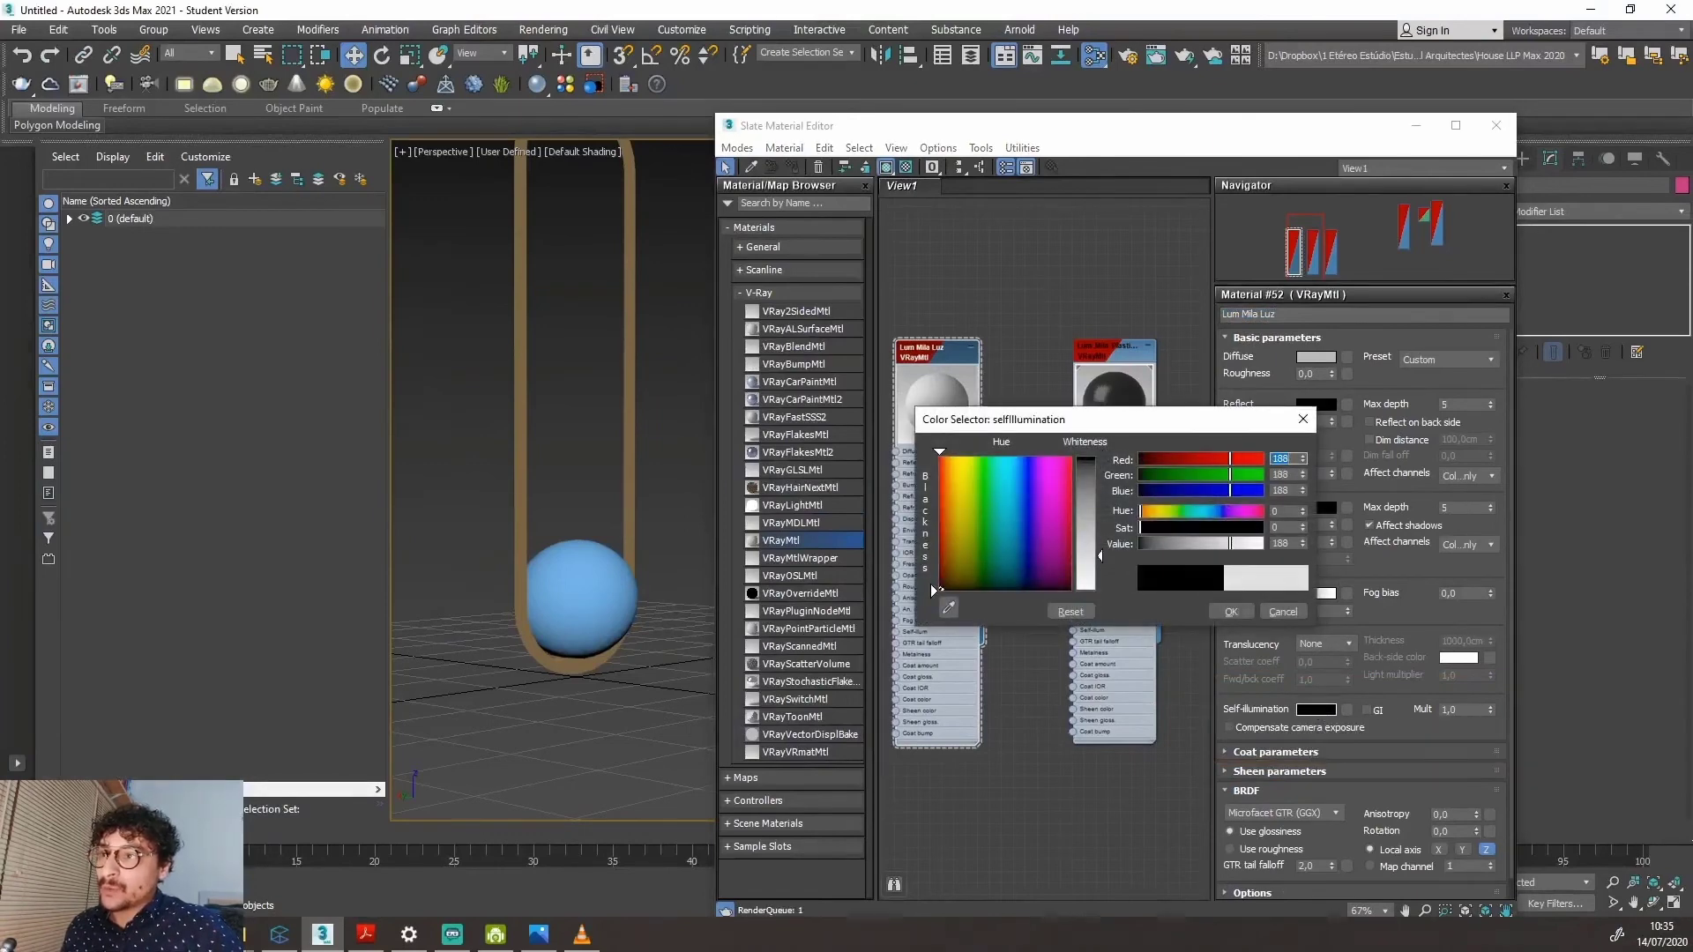
drag(1069, 430, 1215, 323)
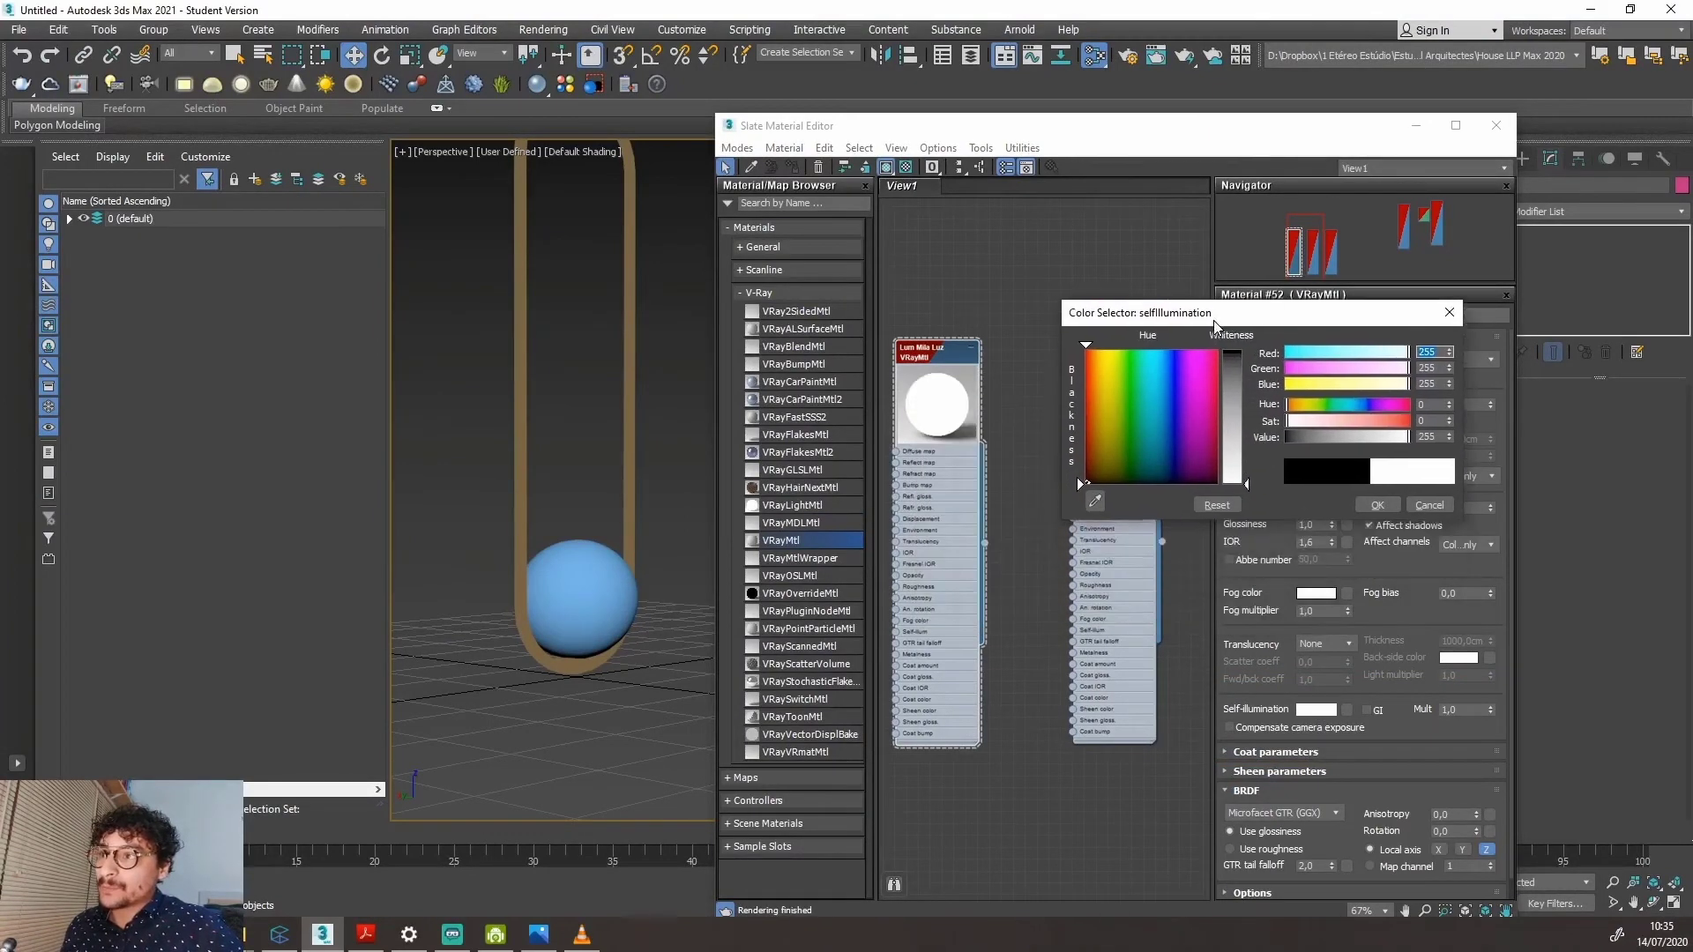
mouse_move(1238, 468)
mouse_down()
mouse_move(1244, 504)
mouse_move(1287, 481)
mouse_move(1259, 465)
mouse_up()
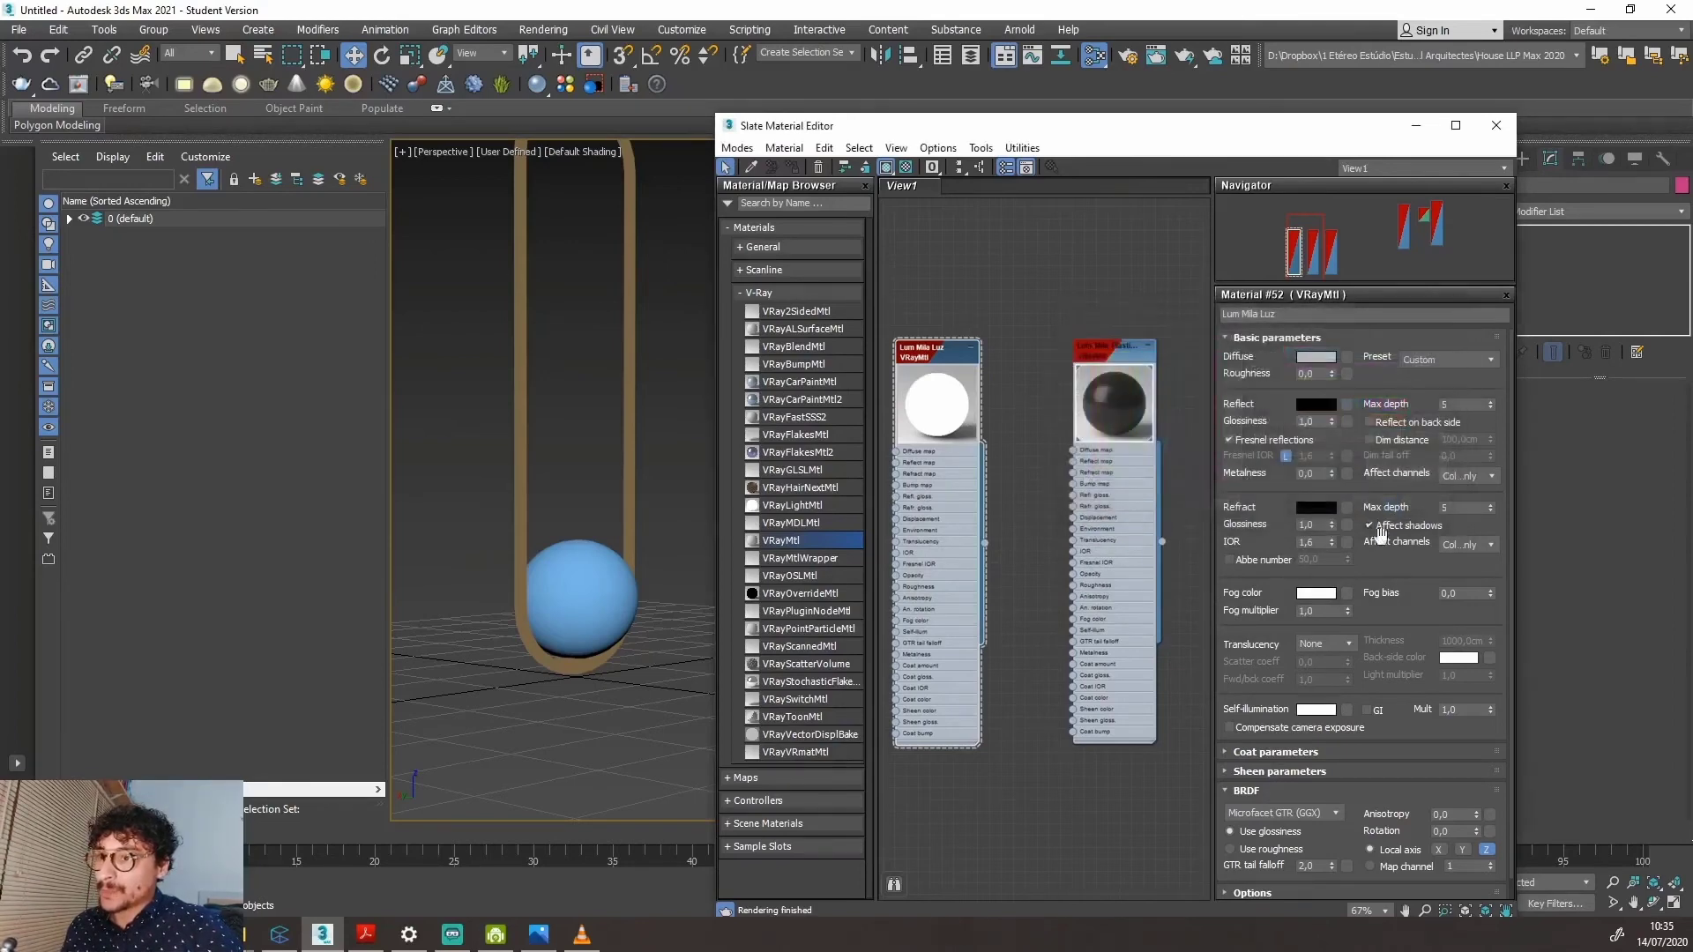
click(1377, 505)
drag(1421, 676, 1499, 681)
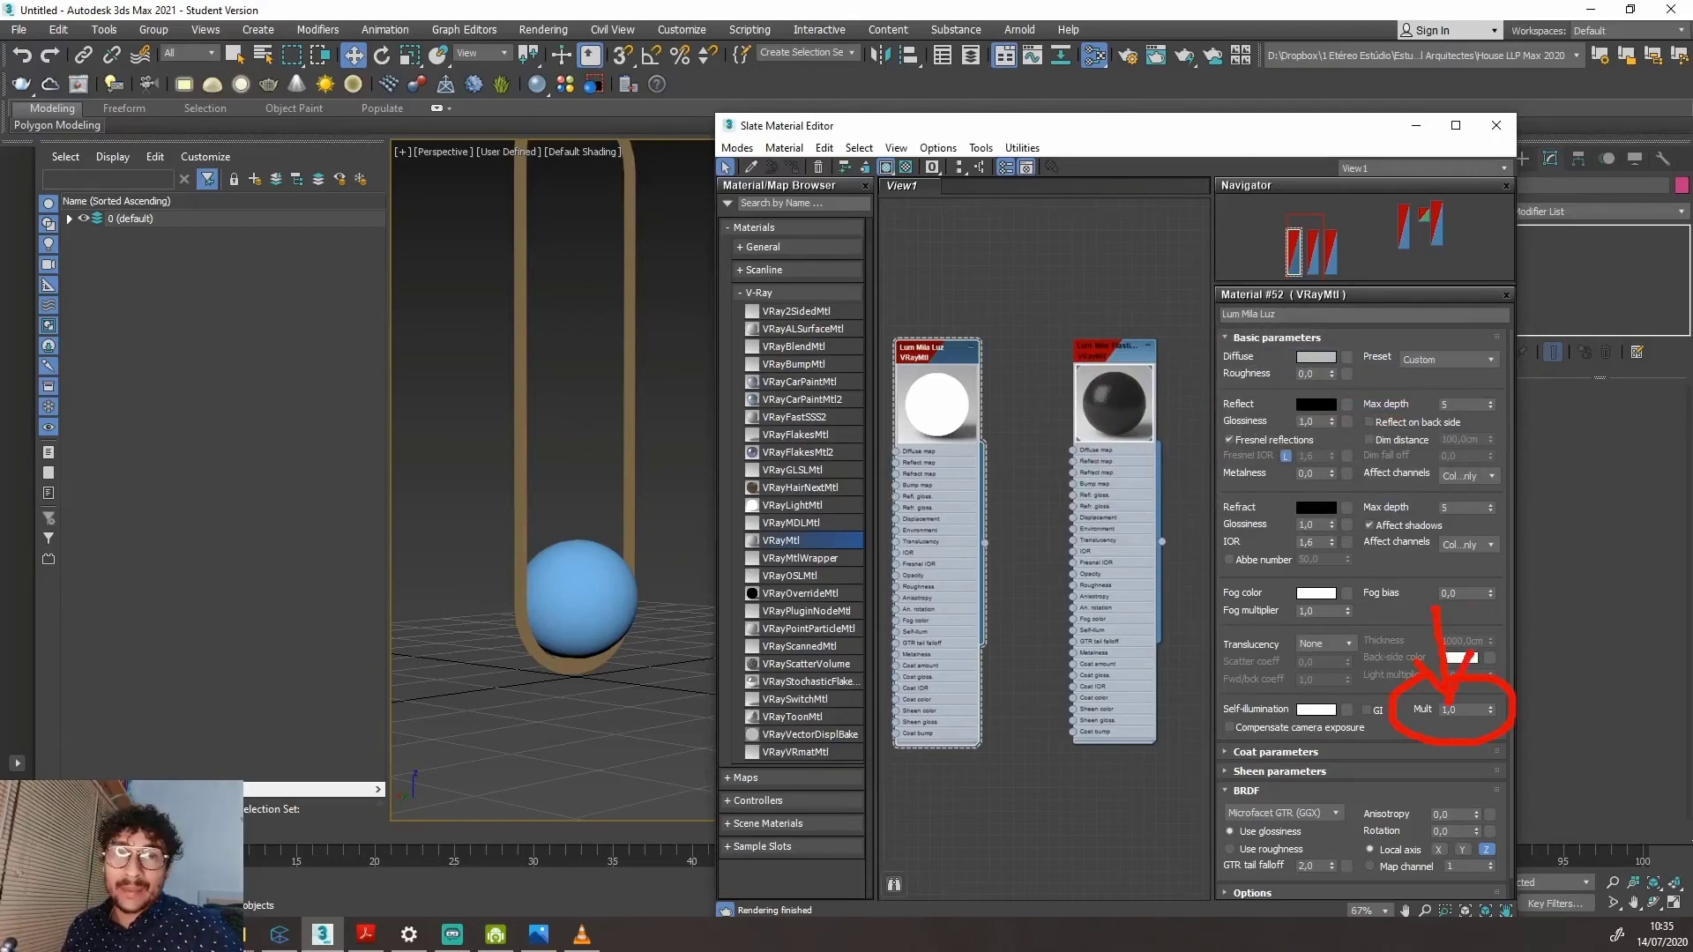
key(Escape)
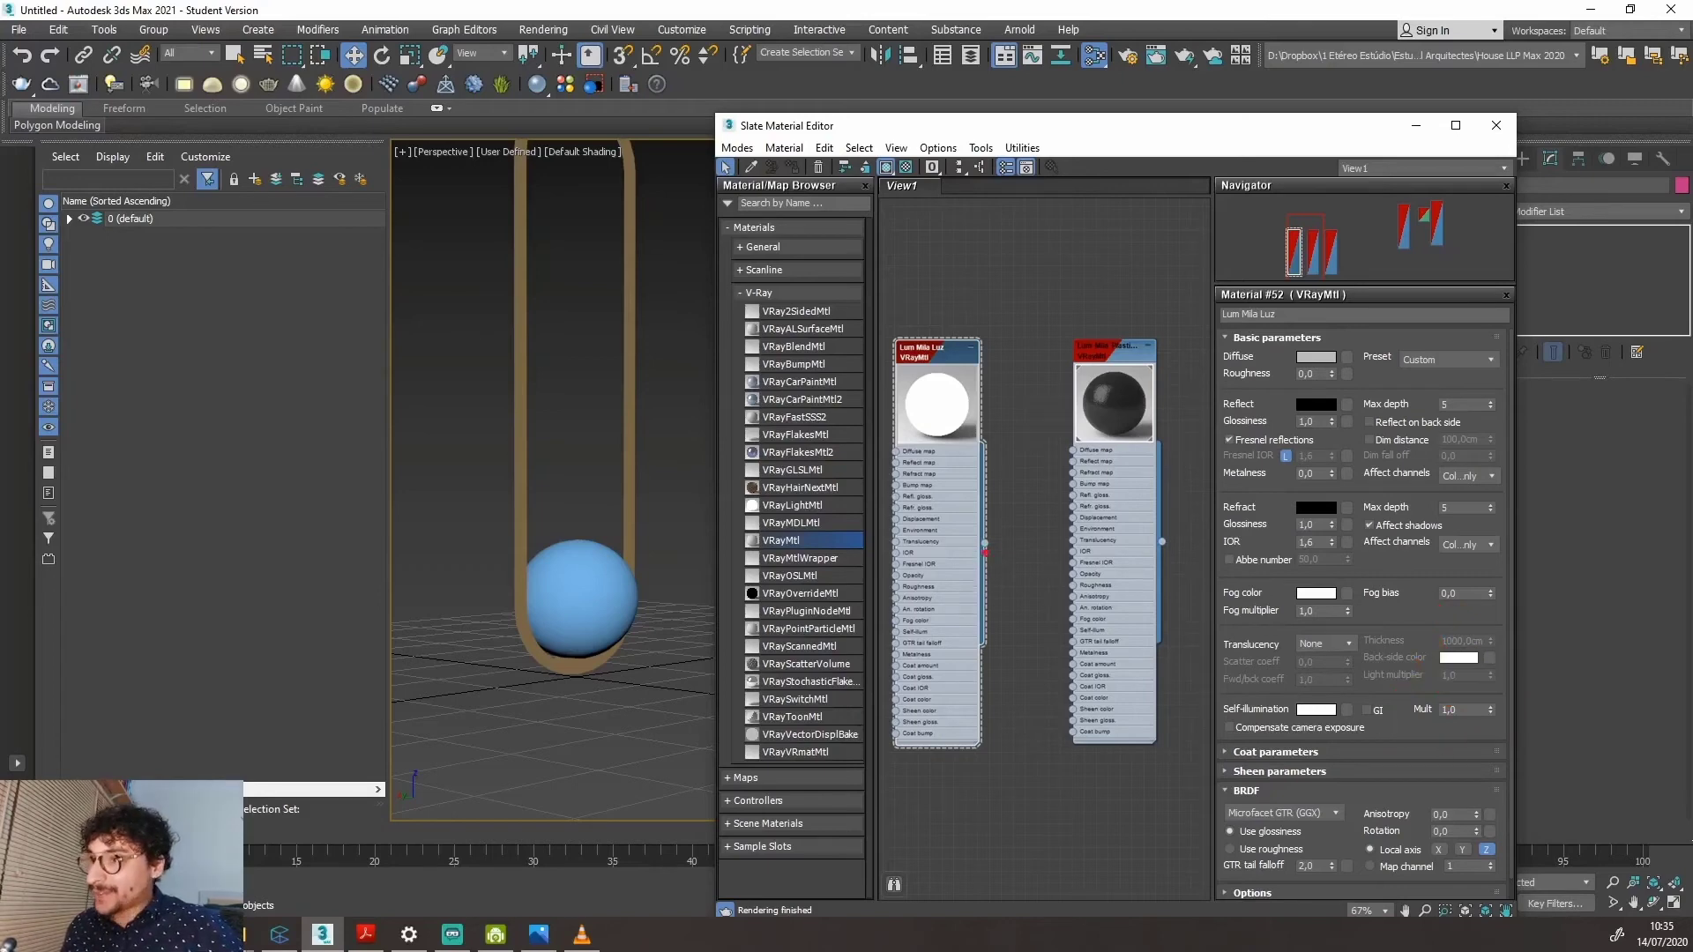
Assign the Lum Mila Luz material to the lamp's sphere and clear the selection.
mouse_move(984, 553)
mouse_down()
mouse_move(972, 448)
mouse_move(589, 603)
mouse_up()
key(Escape)
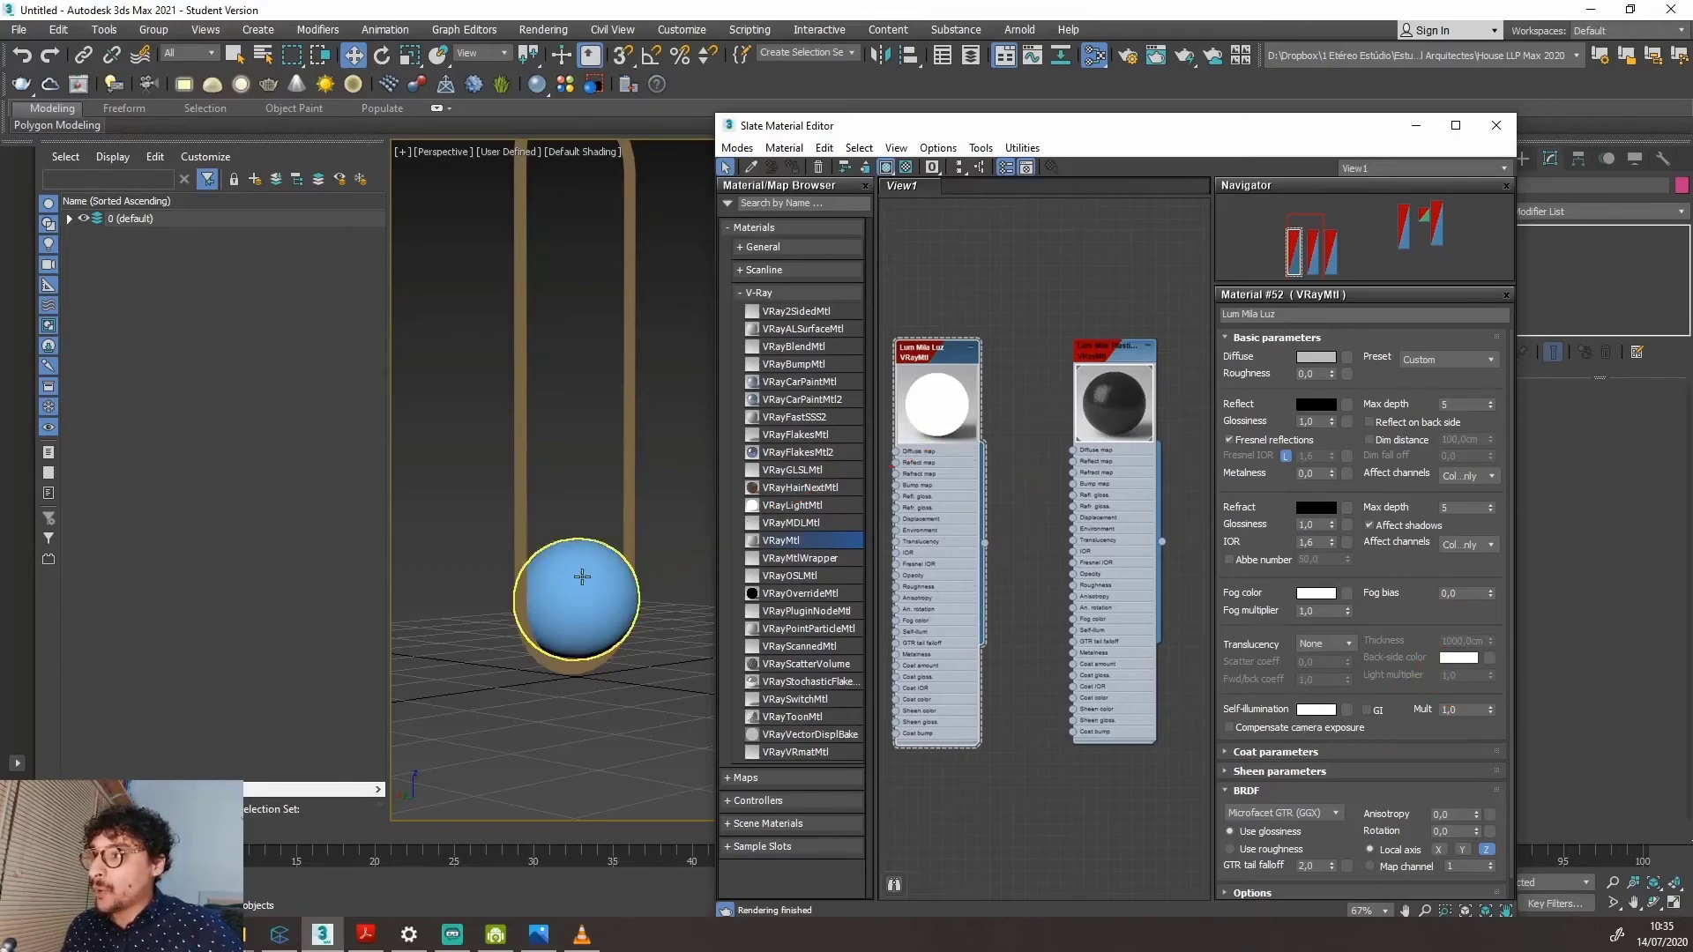
click(589, 603)
right_click(937, 334)
key(Escape)
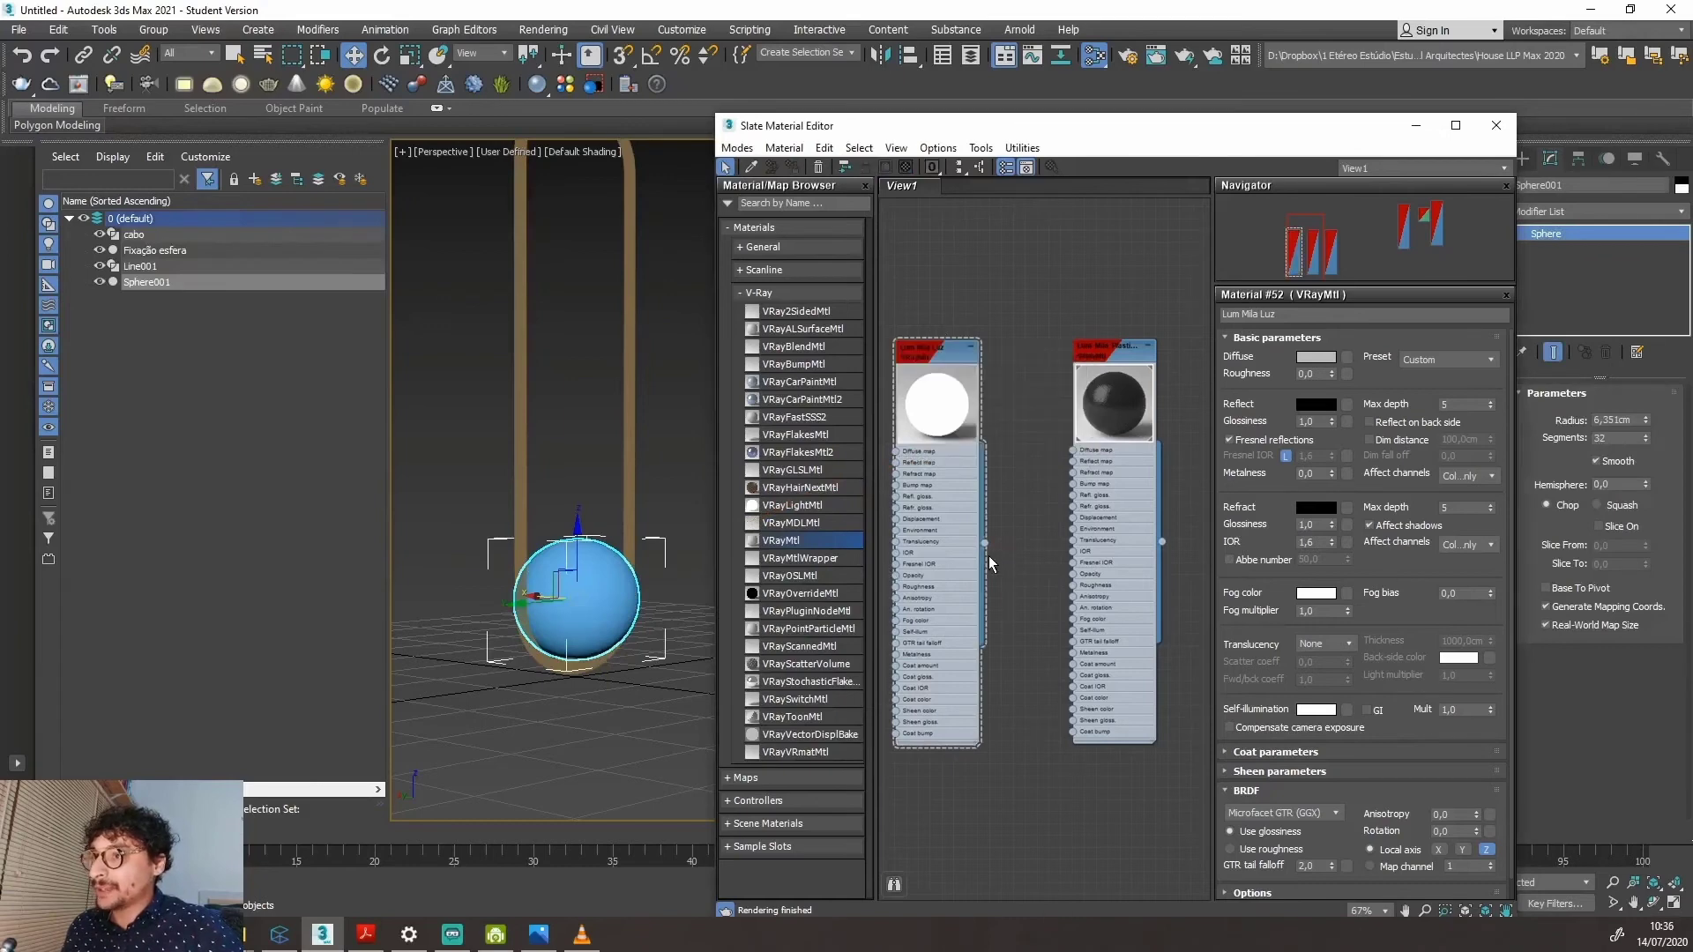
drag(984, 542, 605, 624)
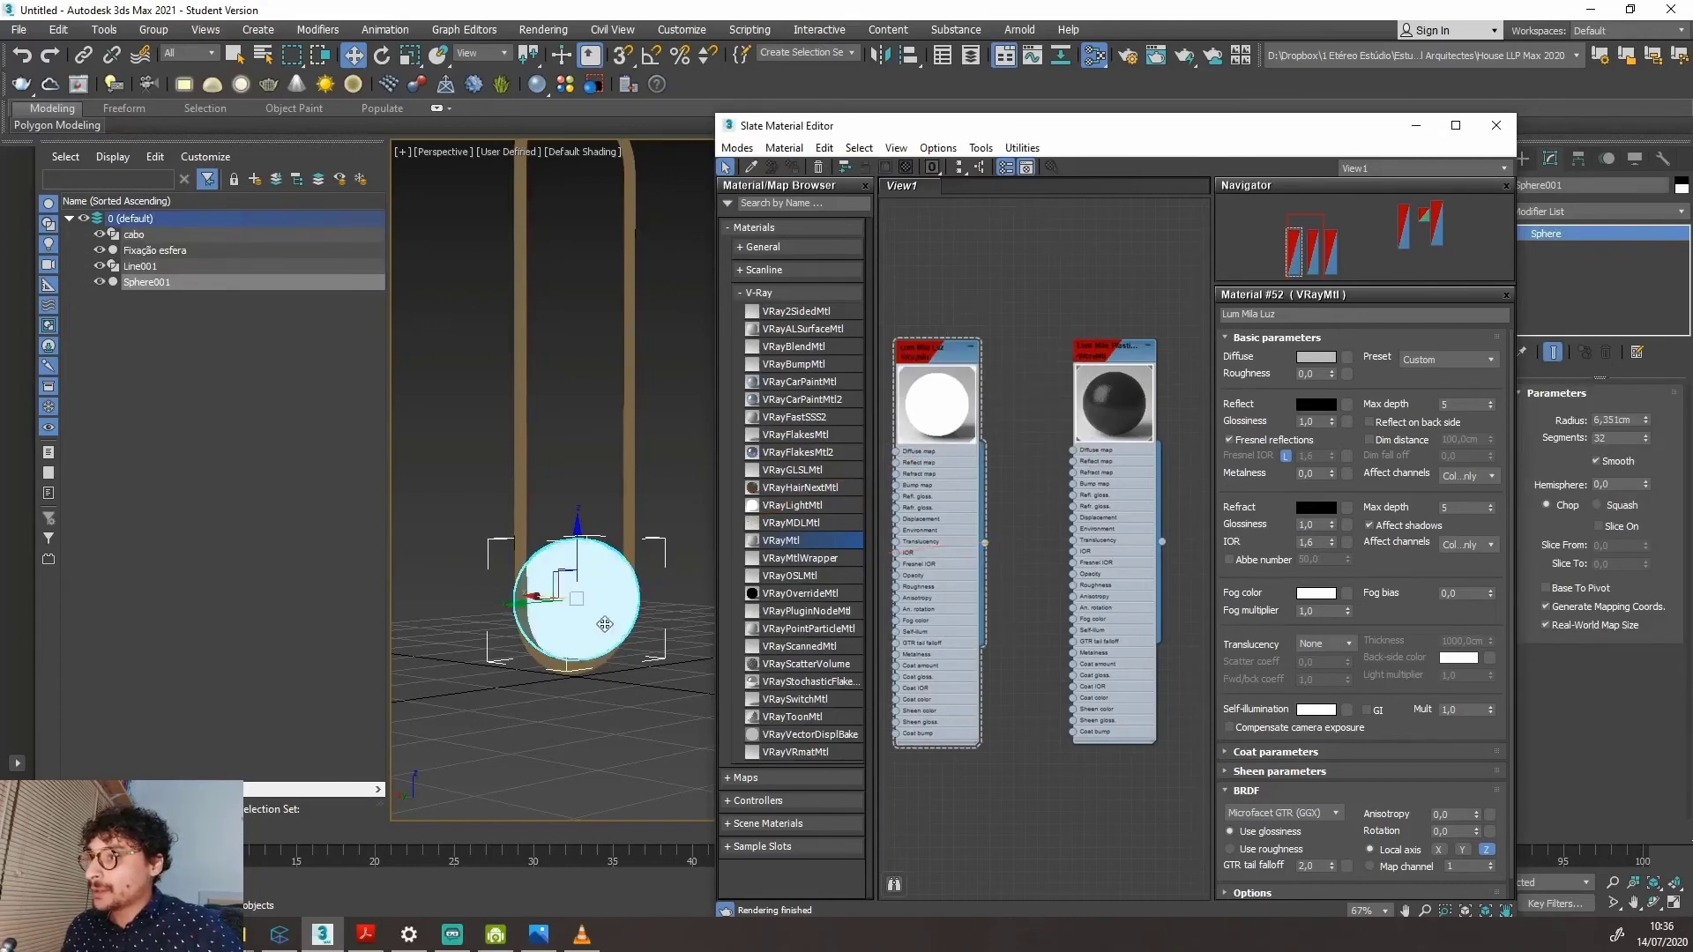
click(672, 522)
Examine the ring, cable and white sphere of the lamp from several angles in the perspective view.
scroll(666, 663, down, 5)
alt+middle_drag(573, 649, 638, 721)
scroll(623, 646, up, 6)
scroll(623, 646, down, 3)
scroll(638, 722, down, 2)
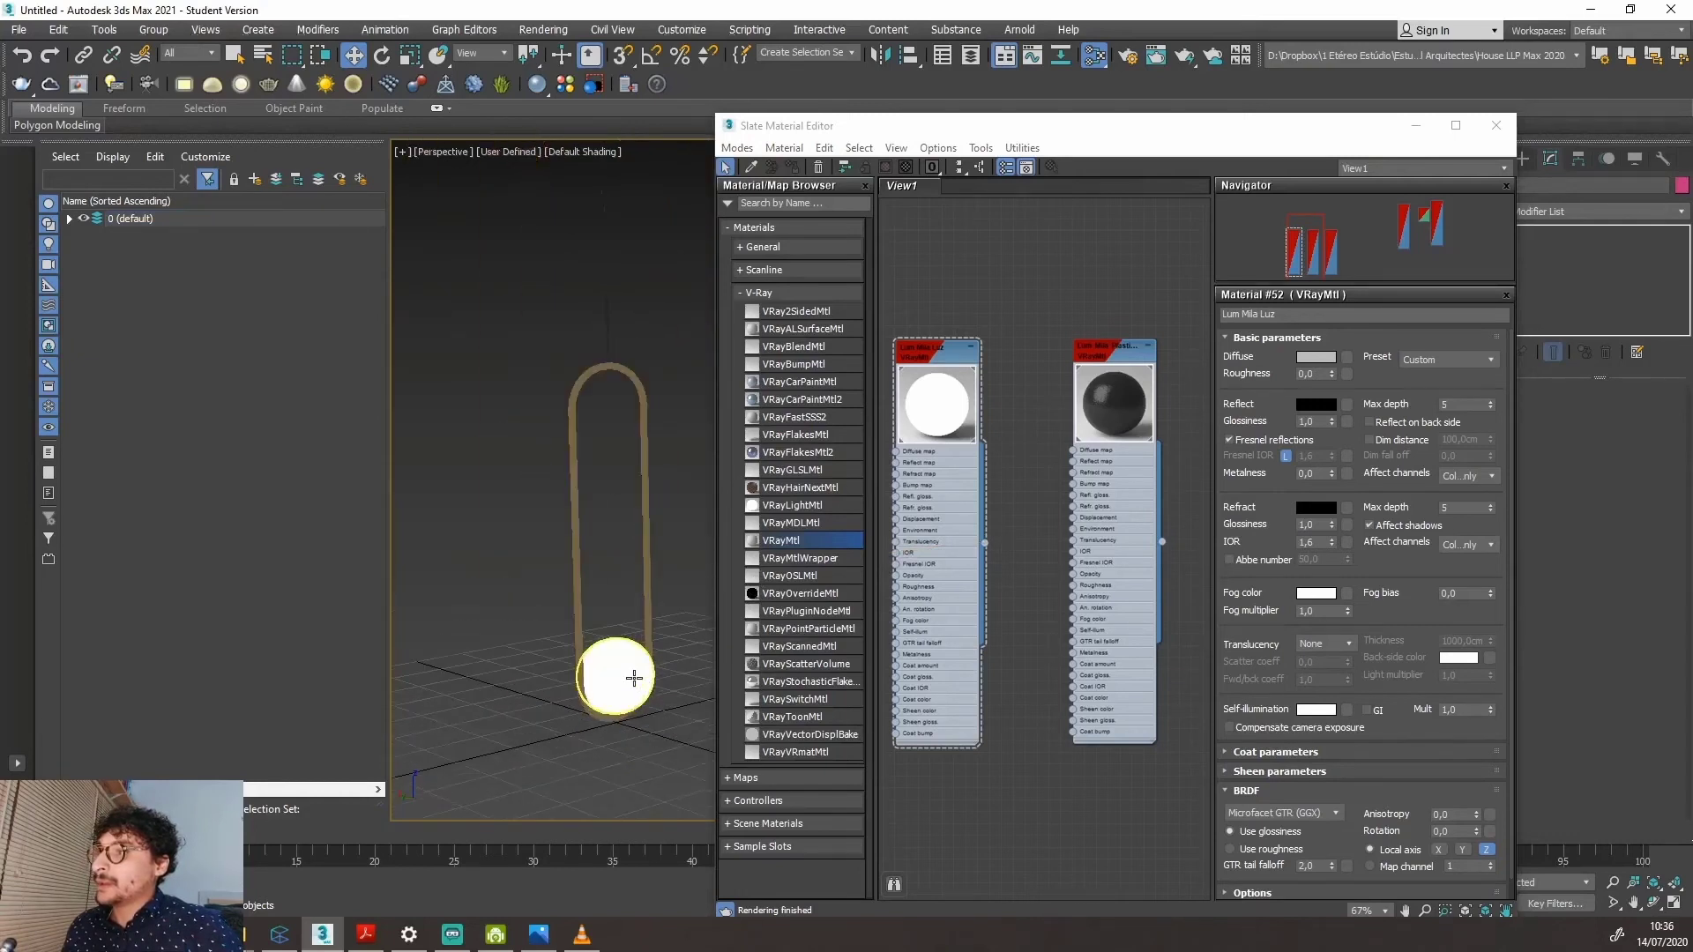
scroll(647, 697, up, 5)
scroll(581, 695, down, 2)
scroll(582, 695, down, 6)
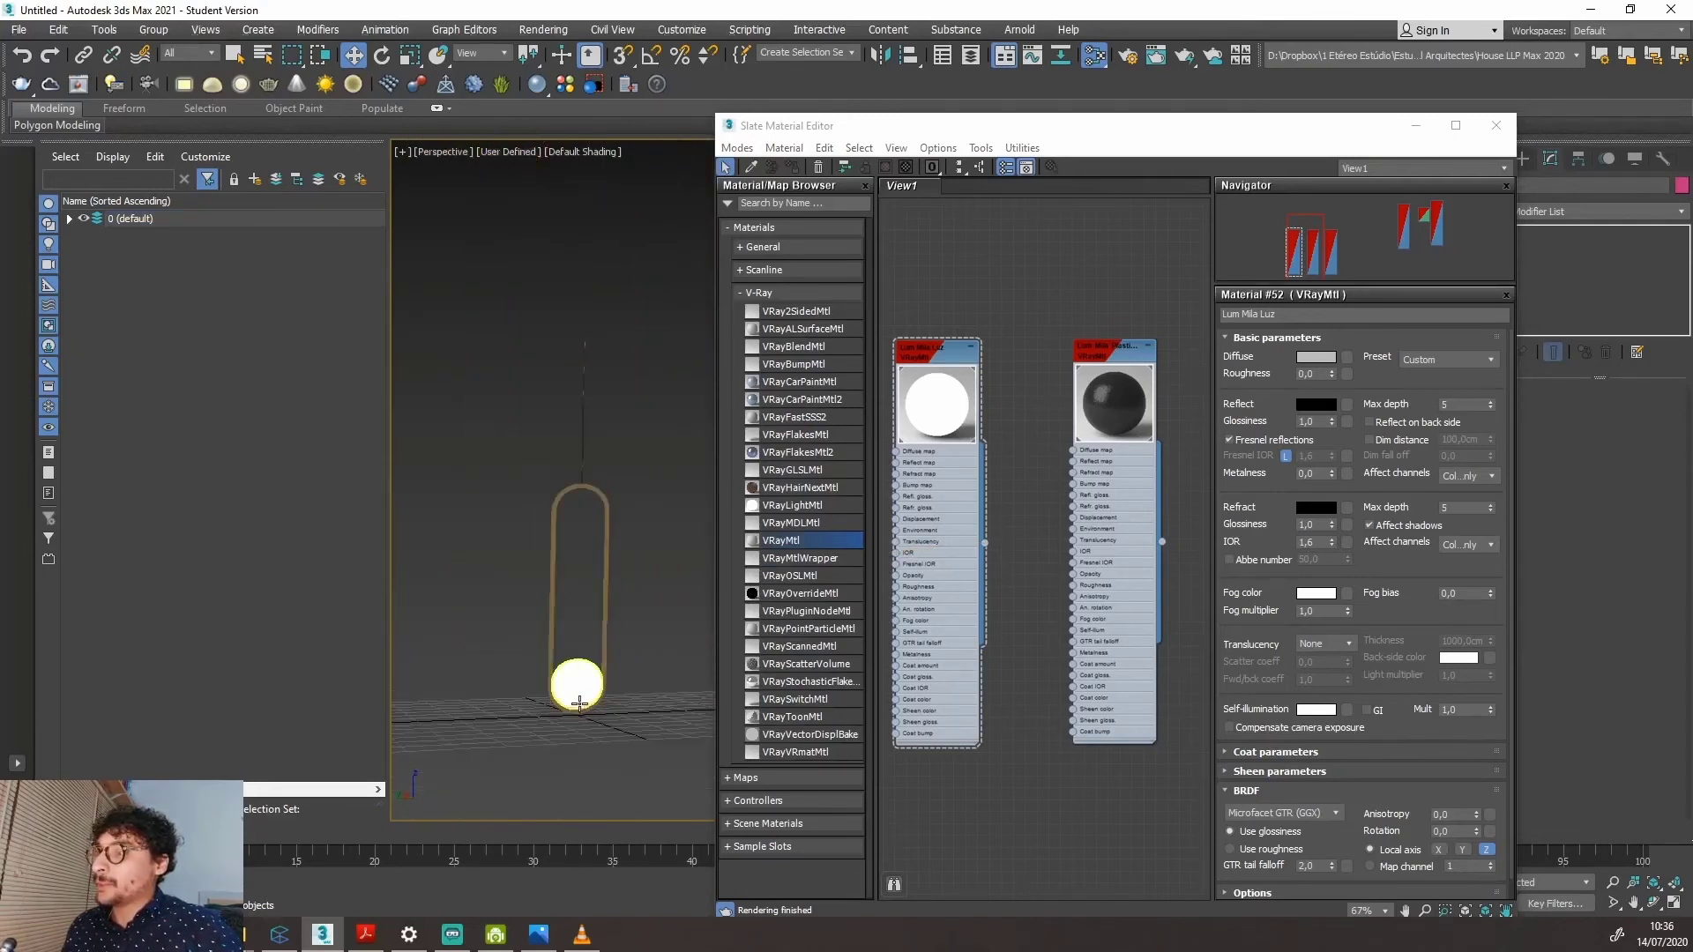
Switch to the Photos window with reference image 23.jpg, check the ceiling canopy above the cable, and return to 3ds Max.
click(547, 928)
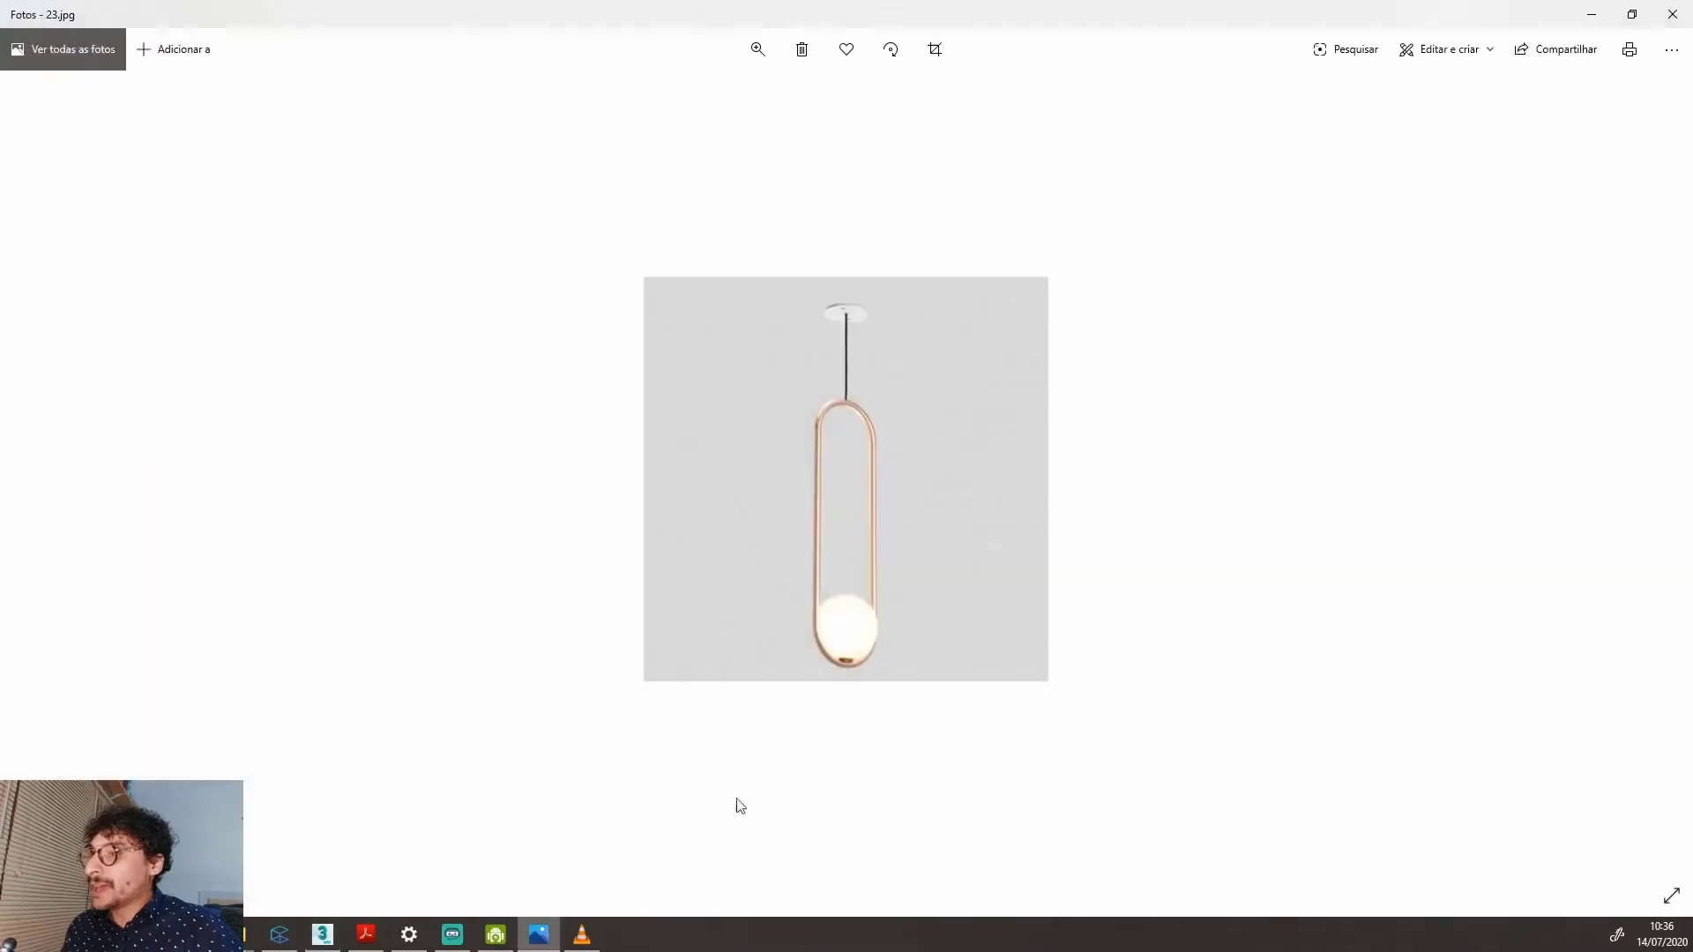
mouse_move(849, 290)
mouse_down()
mouse_move(811, 315)
mouse_move(860, 288)
mouse_up()
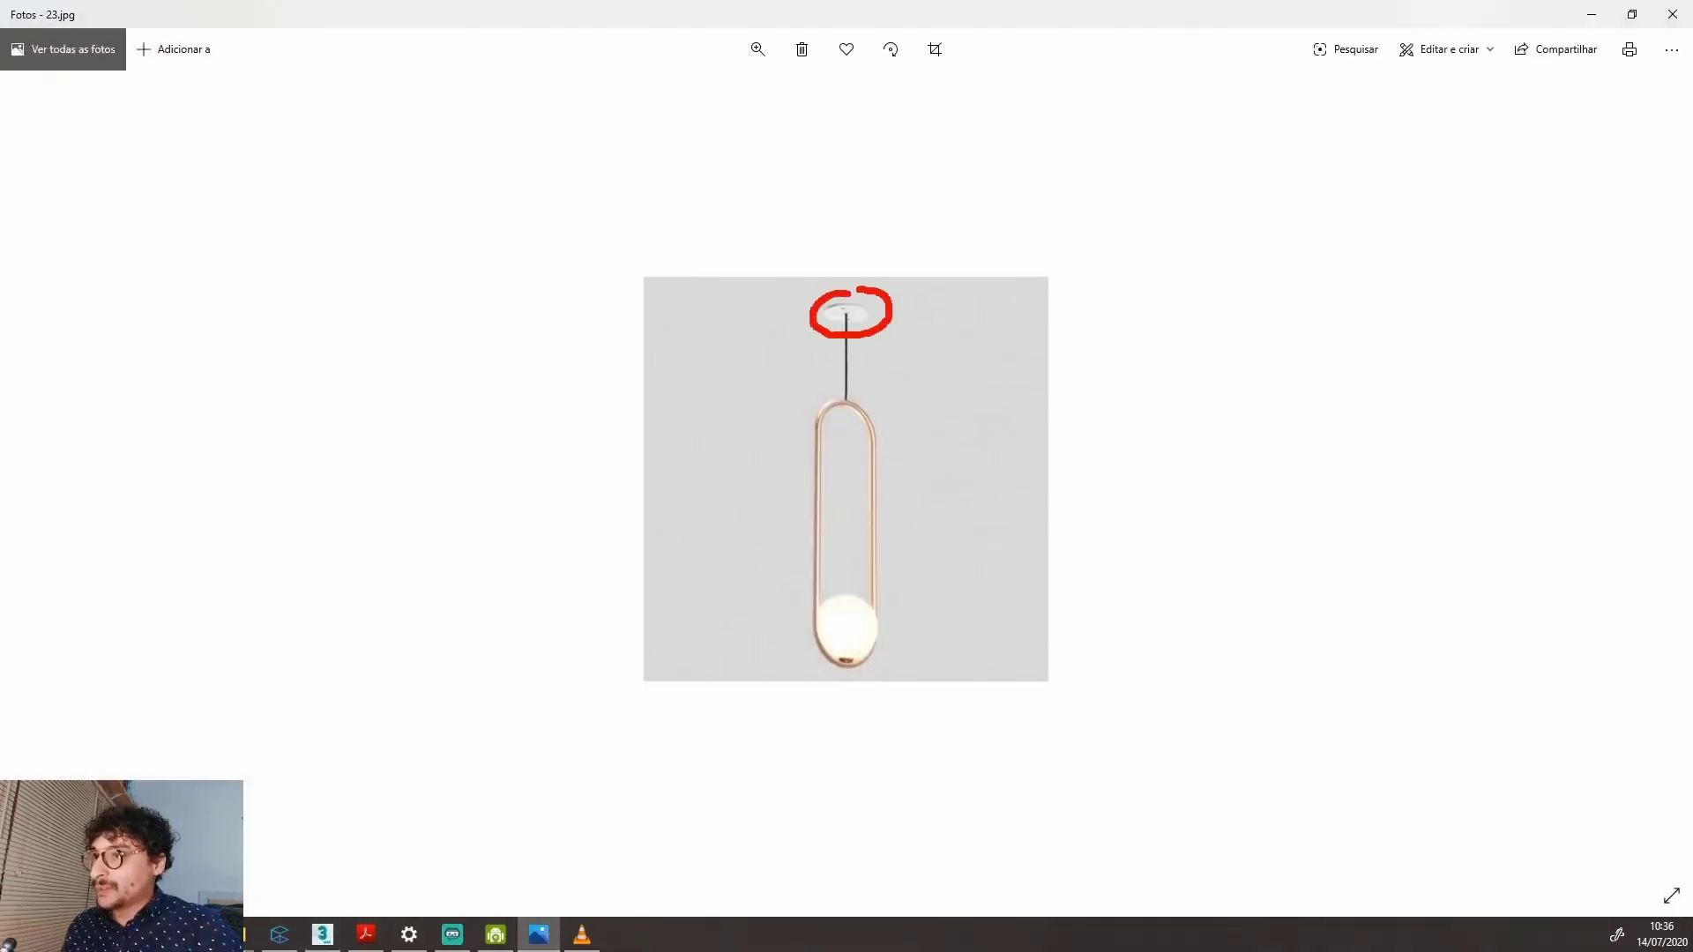
key(Escape)
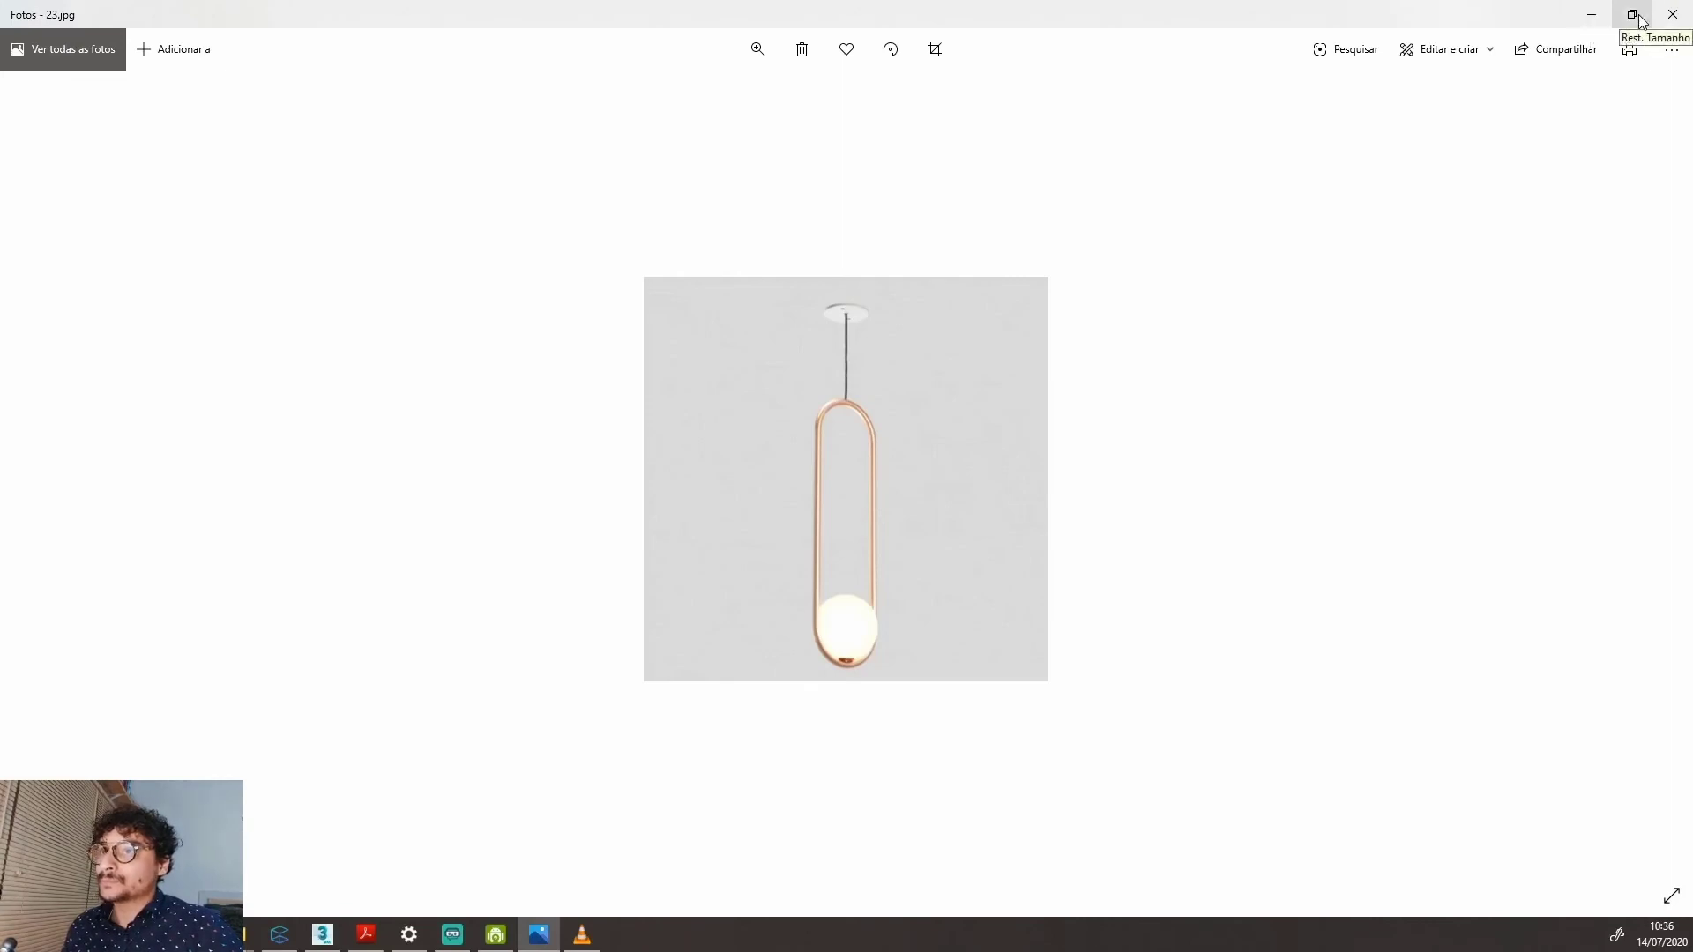
click(1596, 16)
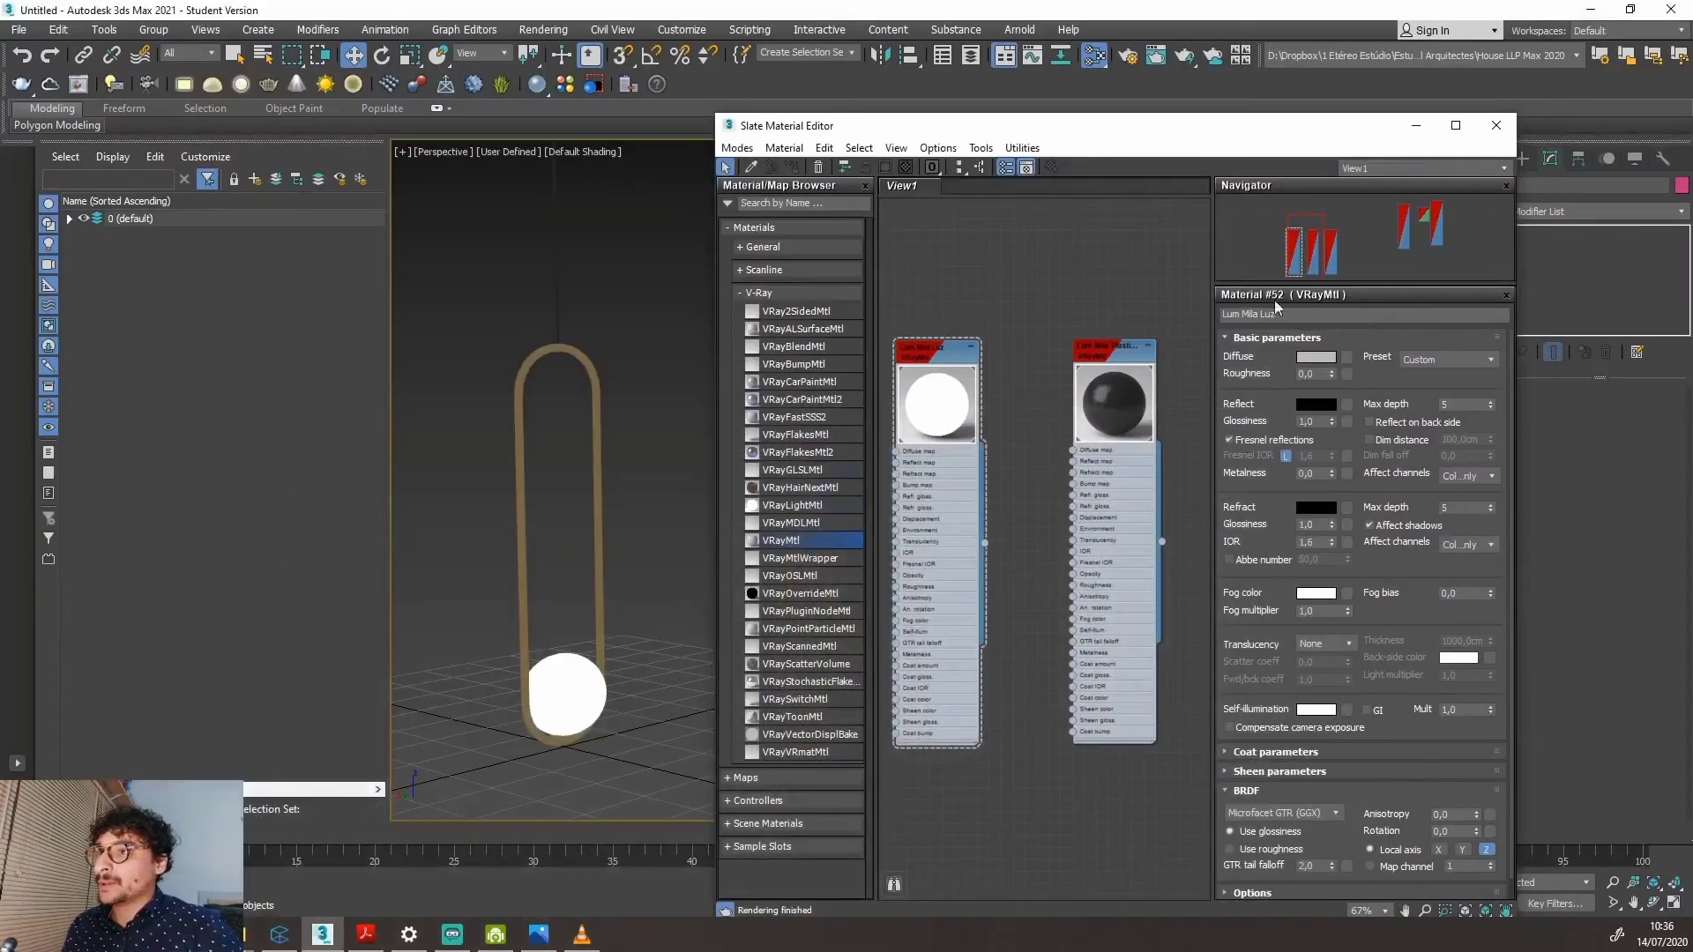
Close the Slate Material Editor to free the perspective viewport.
scroll(986, 495, down, 3)
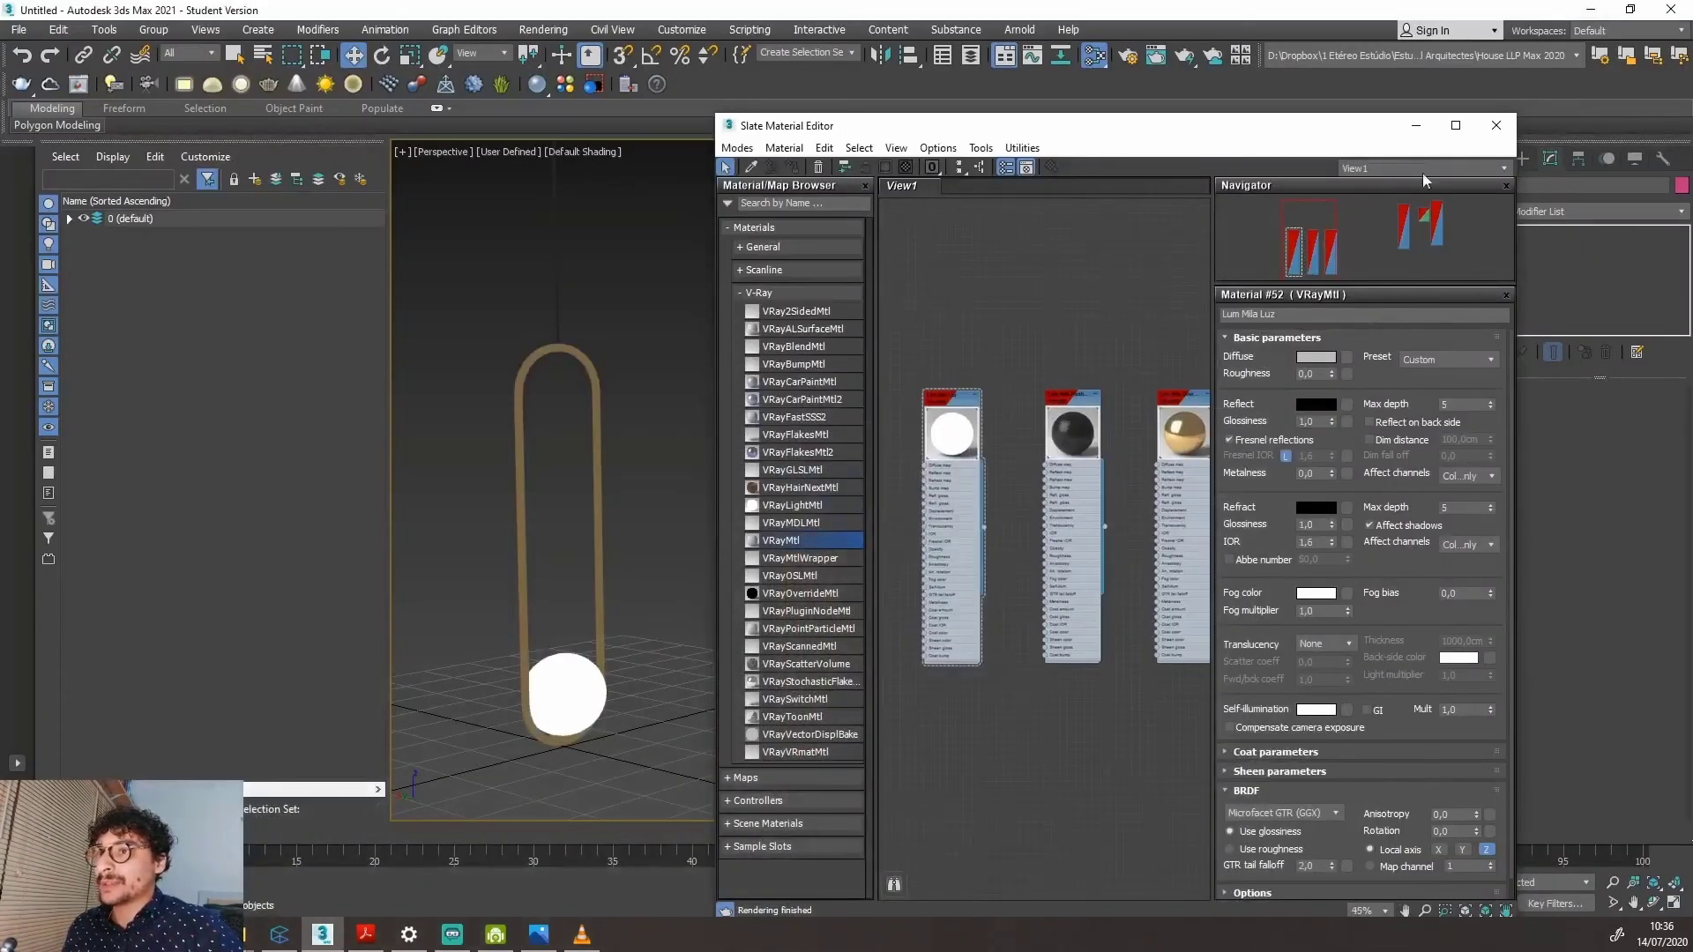
click(1497, 126)
scroll(786, 557, up, 2)
scroll(785, 557, down, 4)
scroll(764, 566, up, 2)
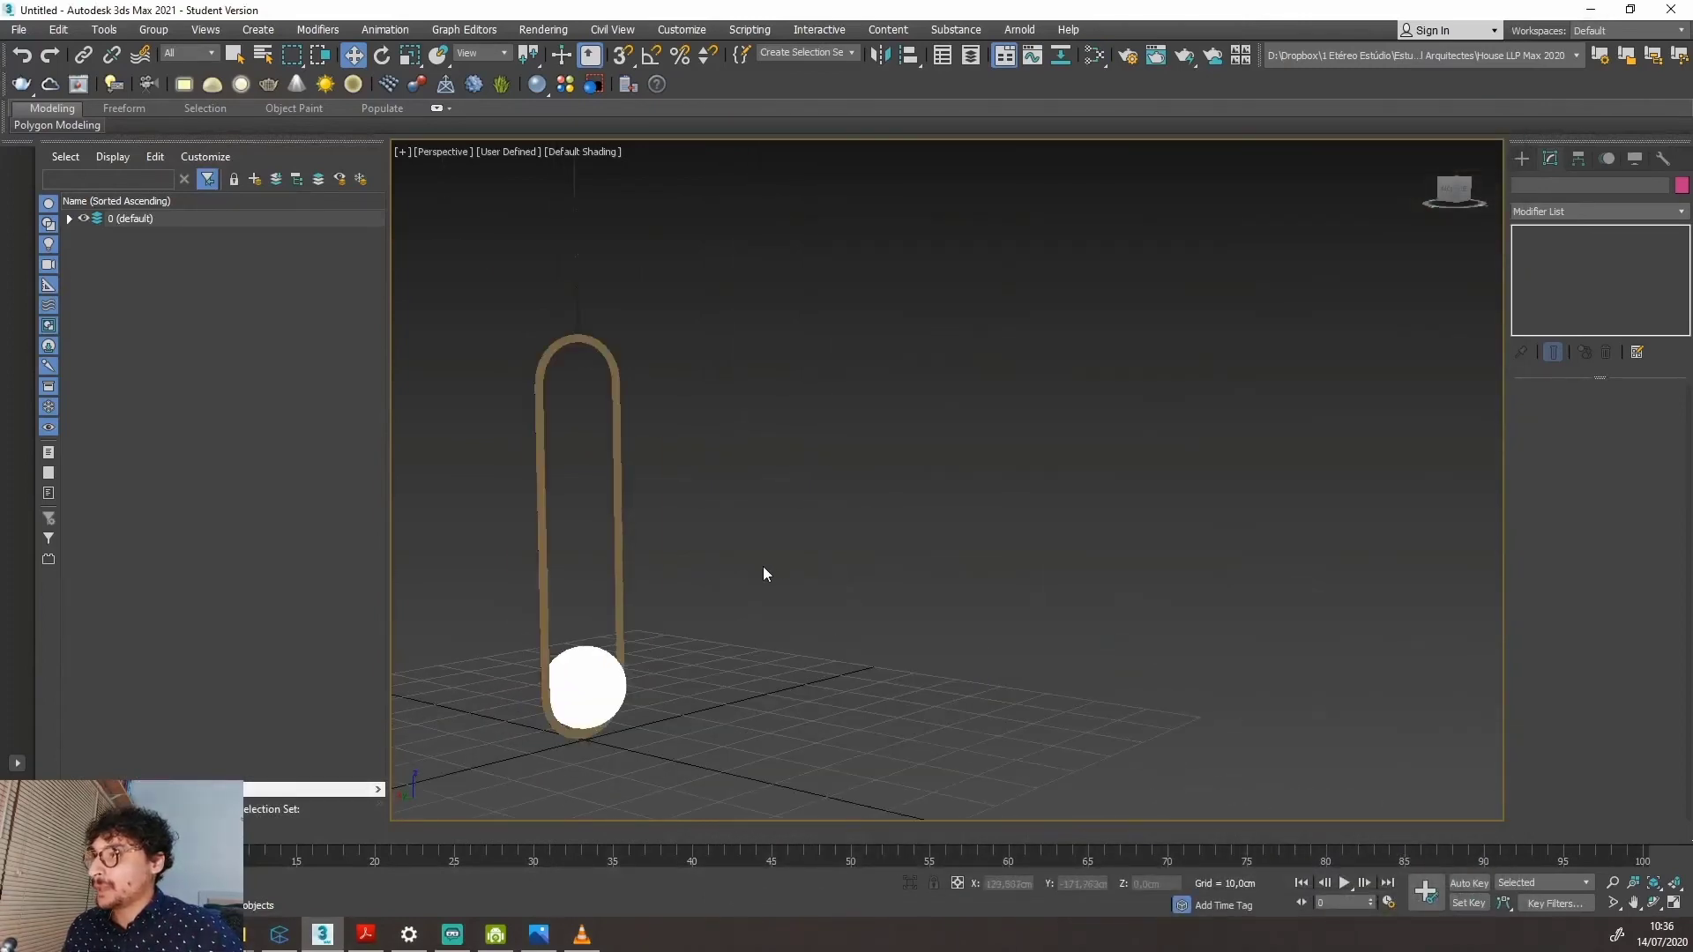
key(ctrl+2)
text(ta)
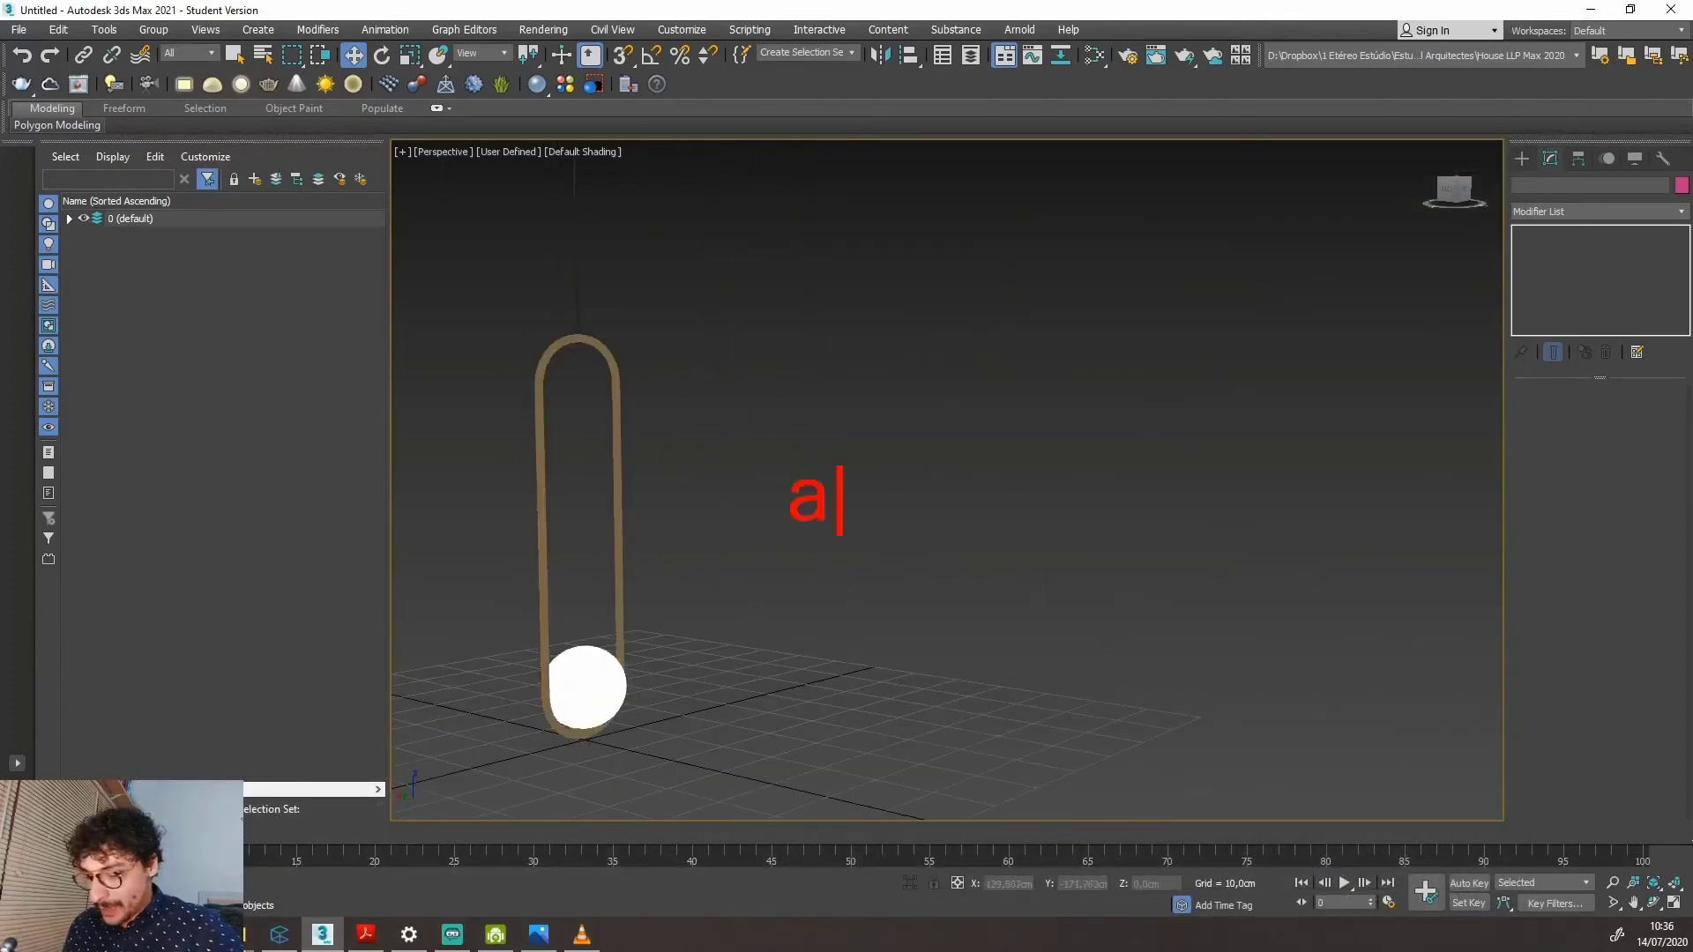
text(lt + w)
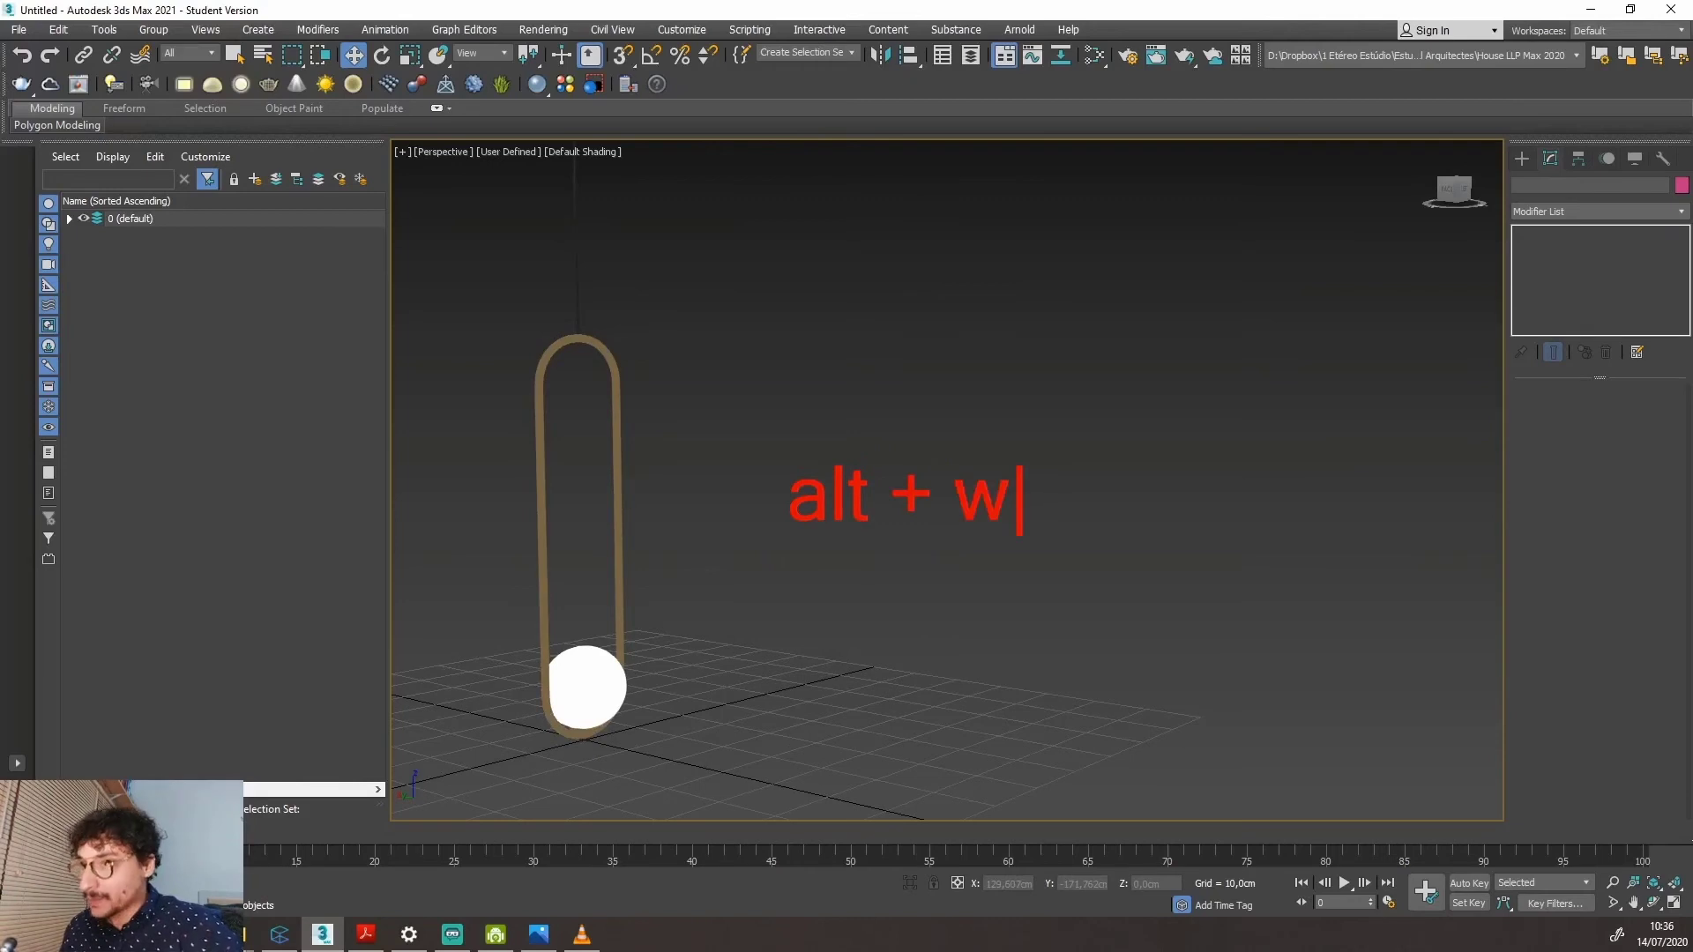
key(Escape)
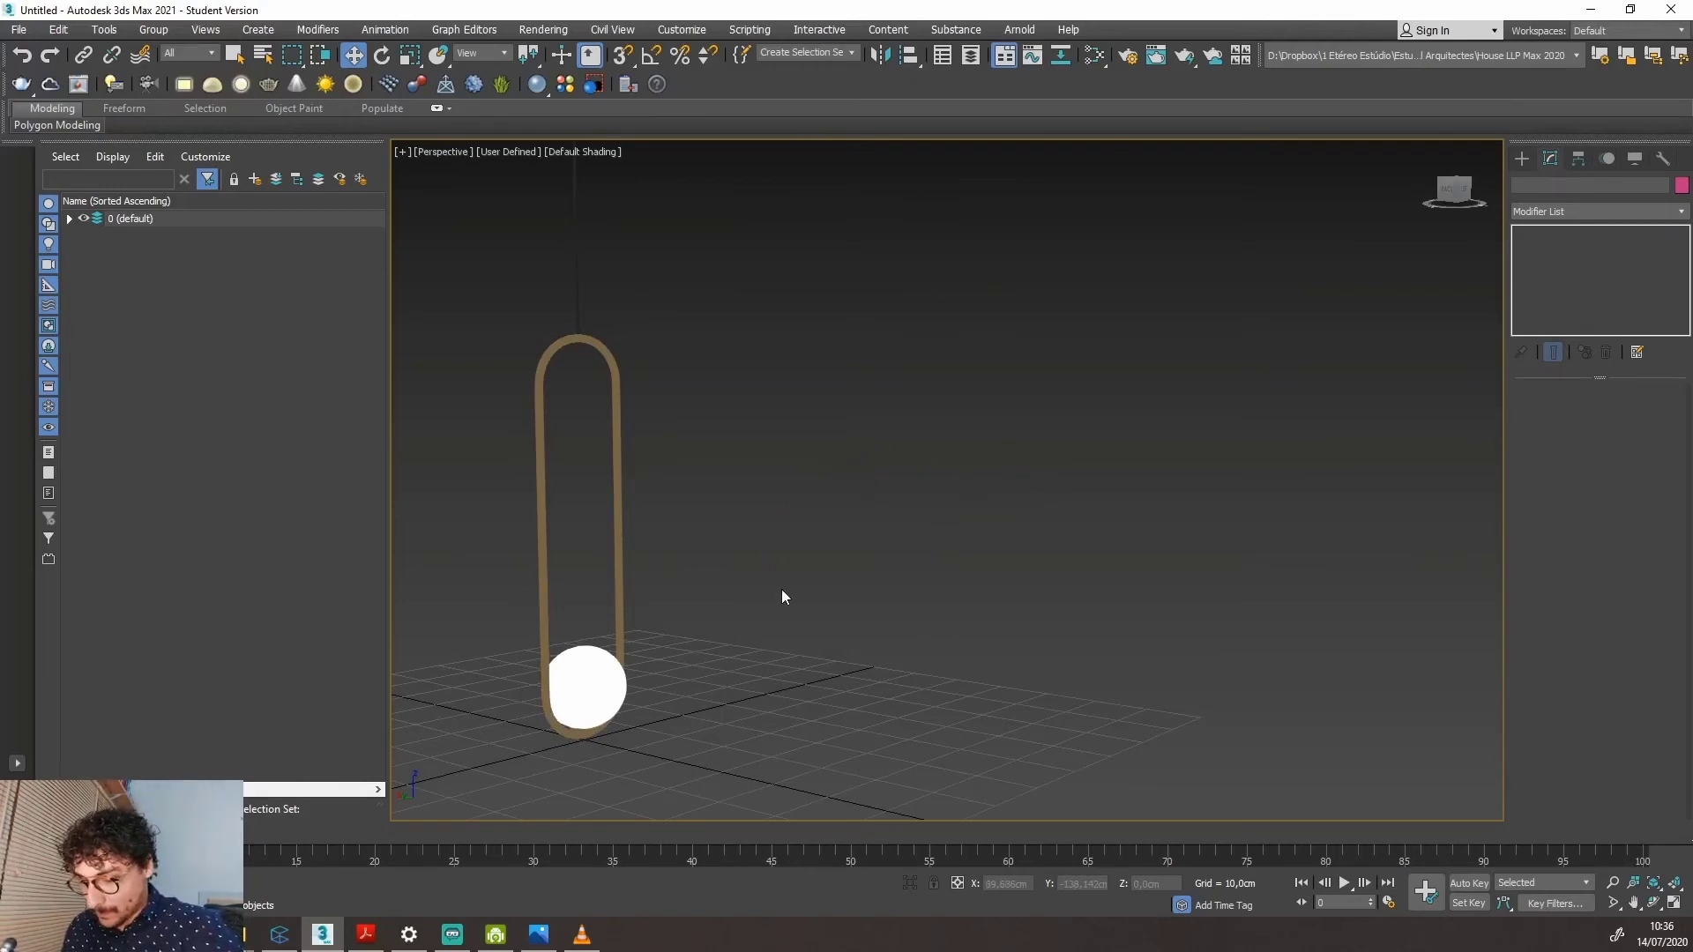
Switch from the maximized perspective to the four-viewport layout and frame the lamp closely in the Top view.
key(alt+w)
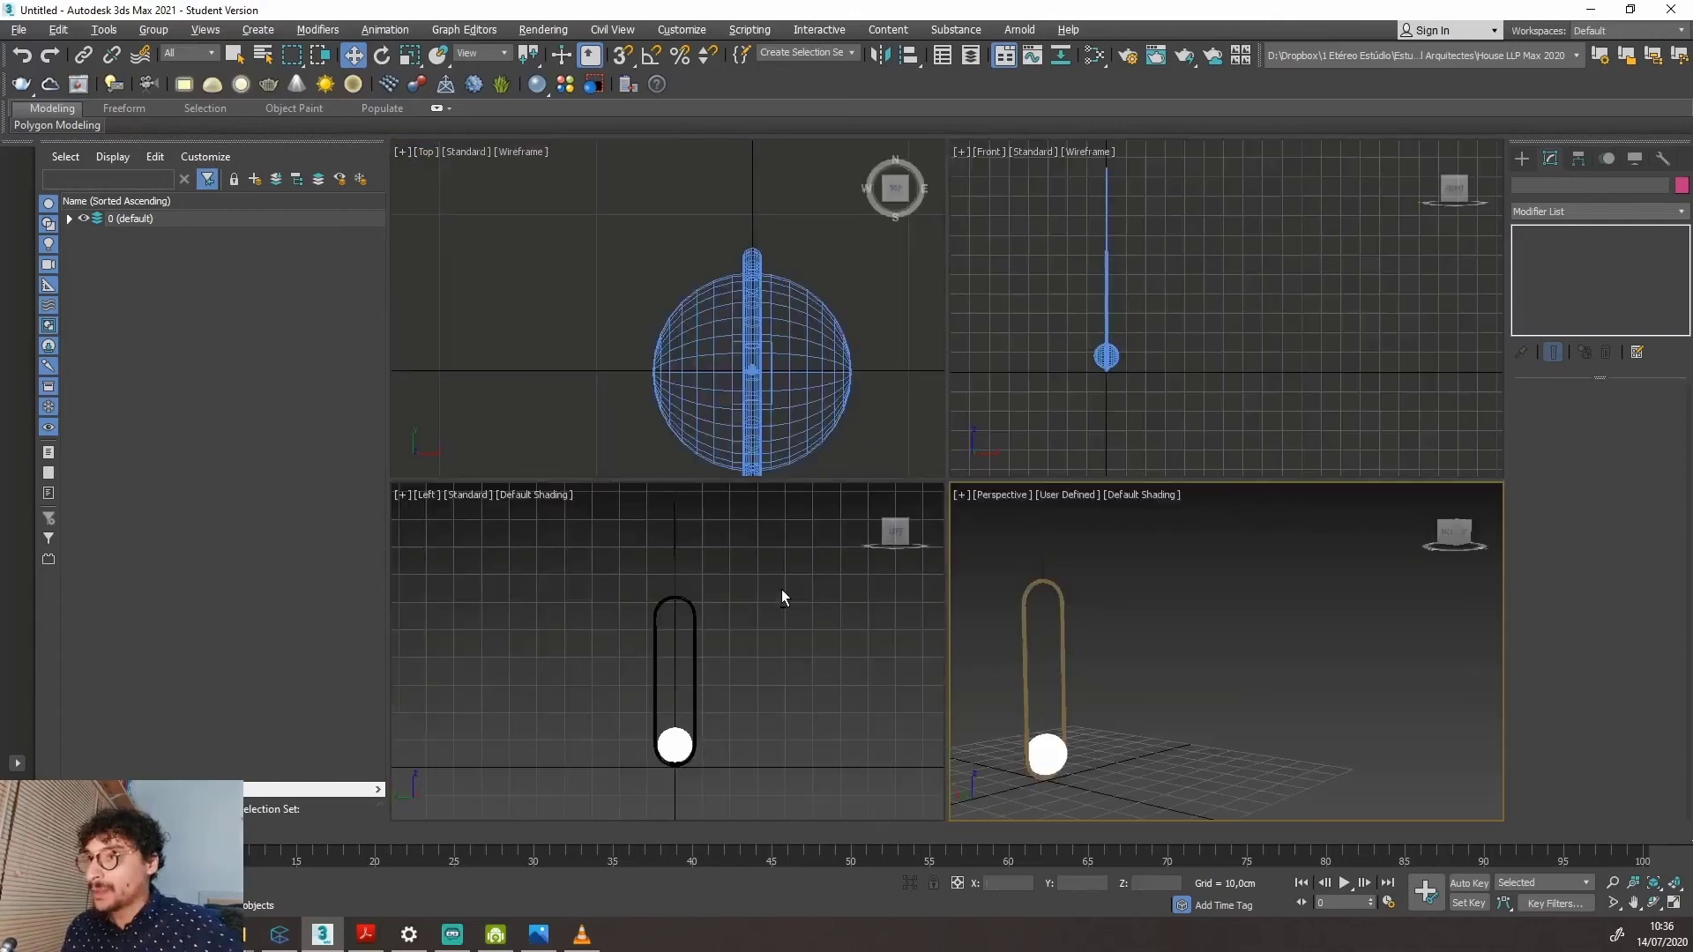
scroll(653, 246, down, 3)
scroll(645, 298, up, 5)
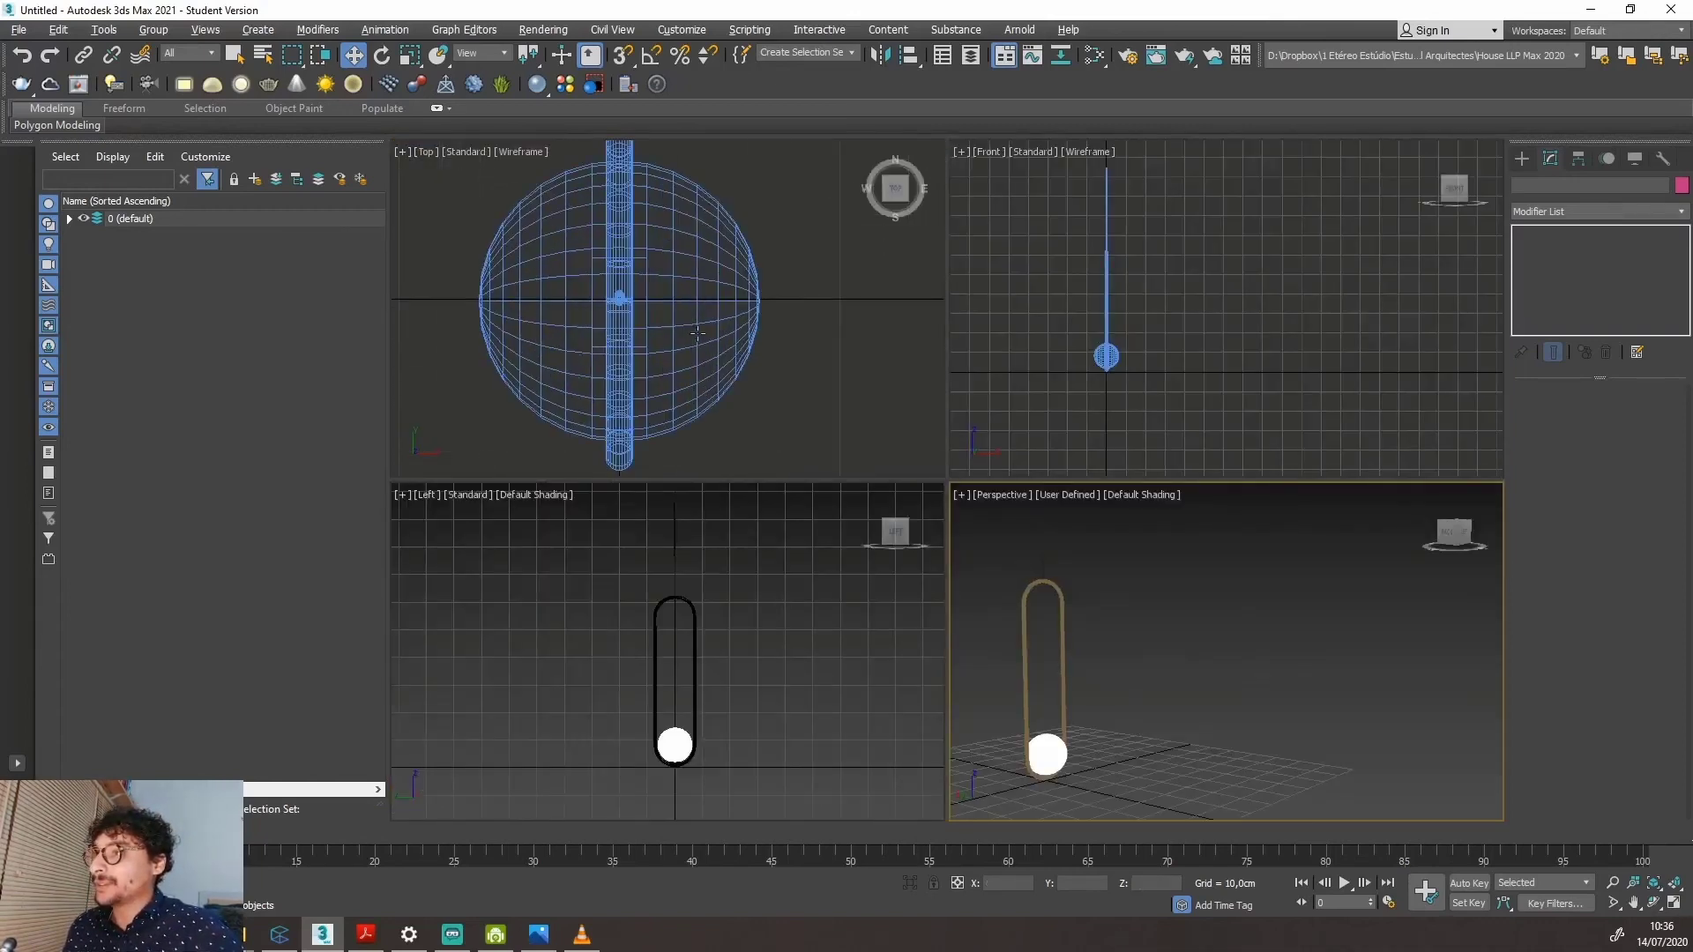
Draw a cylinder centred on the cable in the Top view, about 2.36 cm in radius and 0.85 cm high.
scroll(645, 300, down, 2)
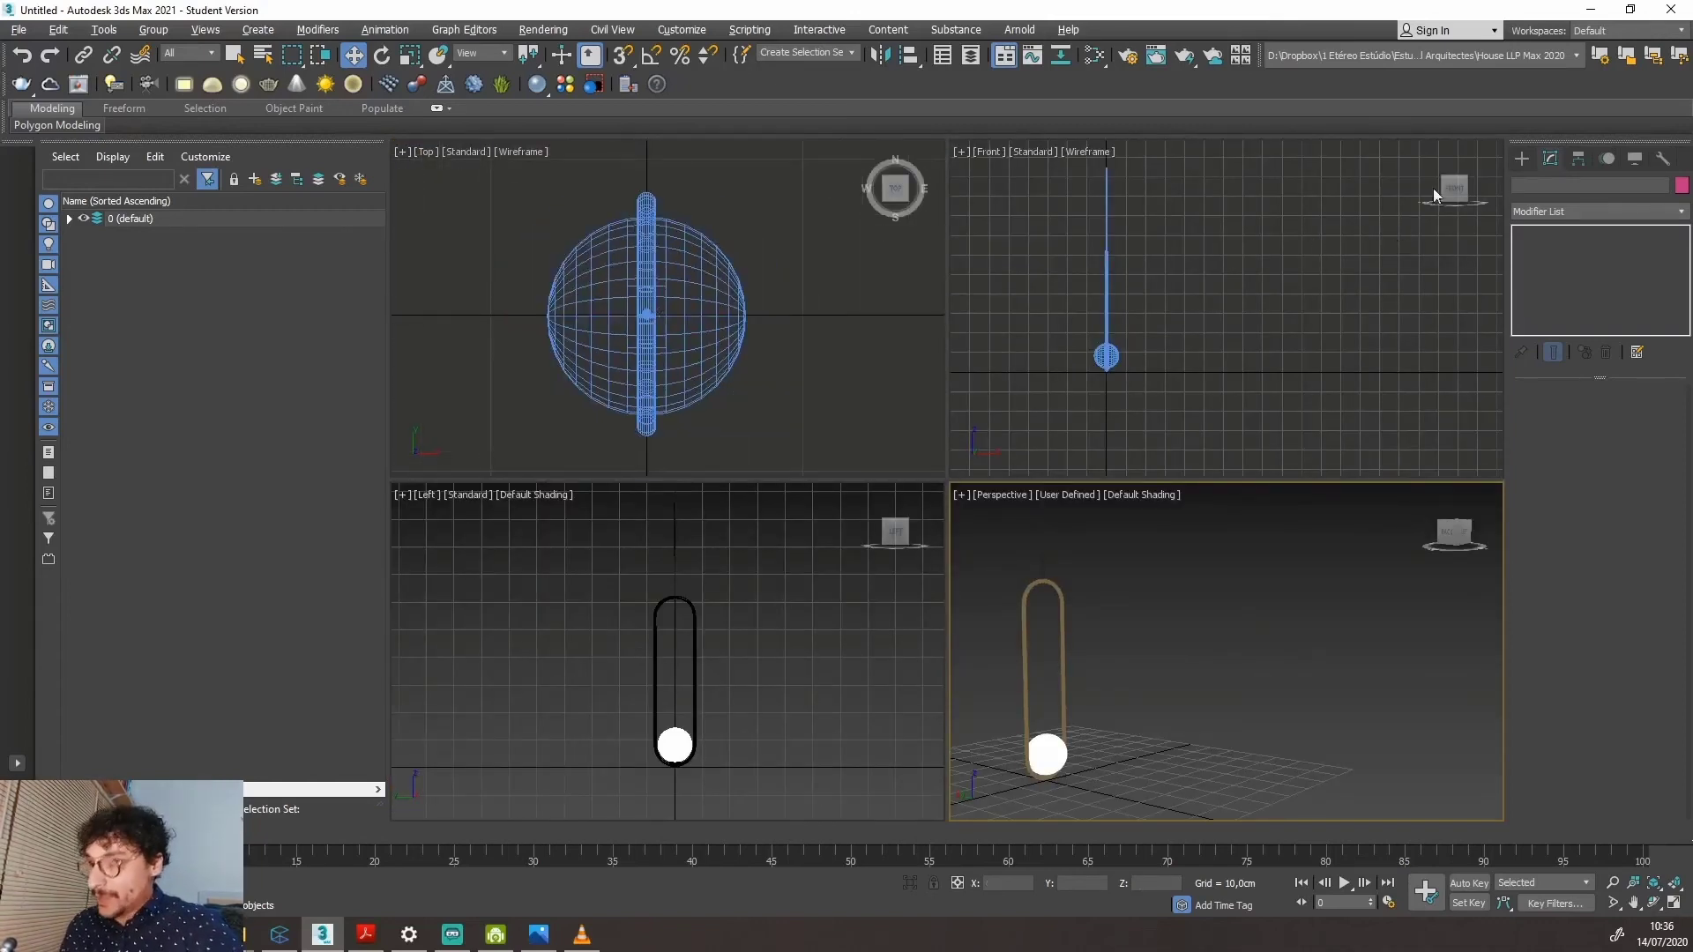
click(1521, 158)
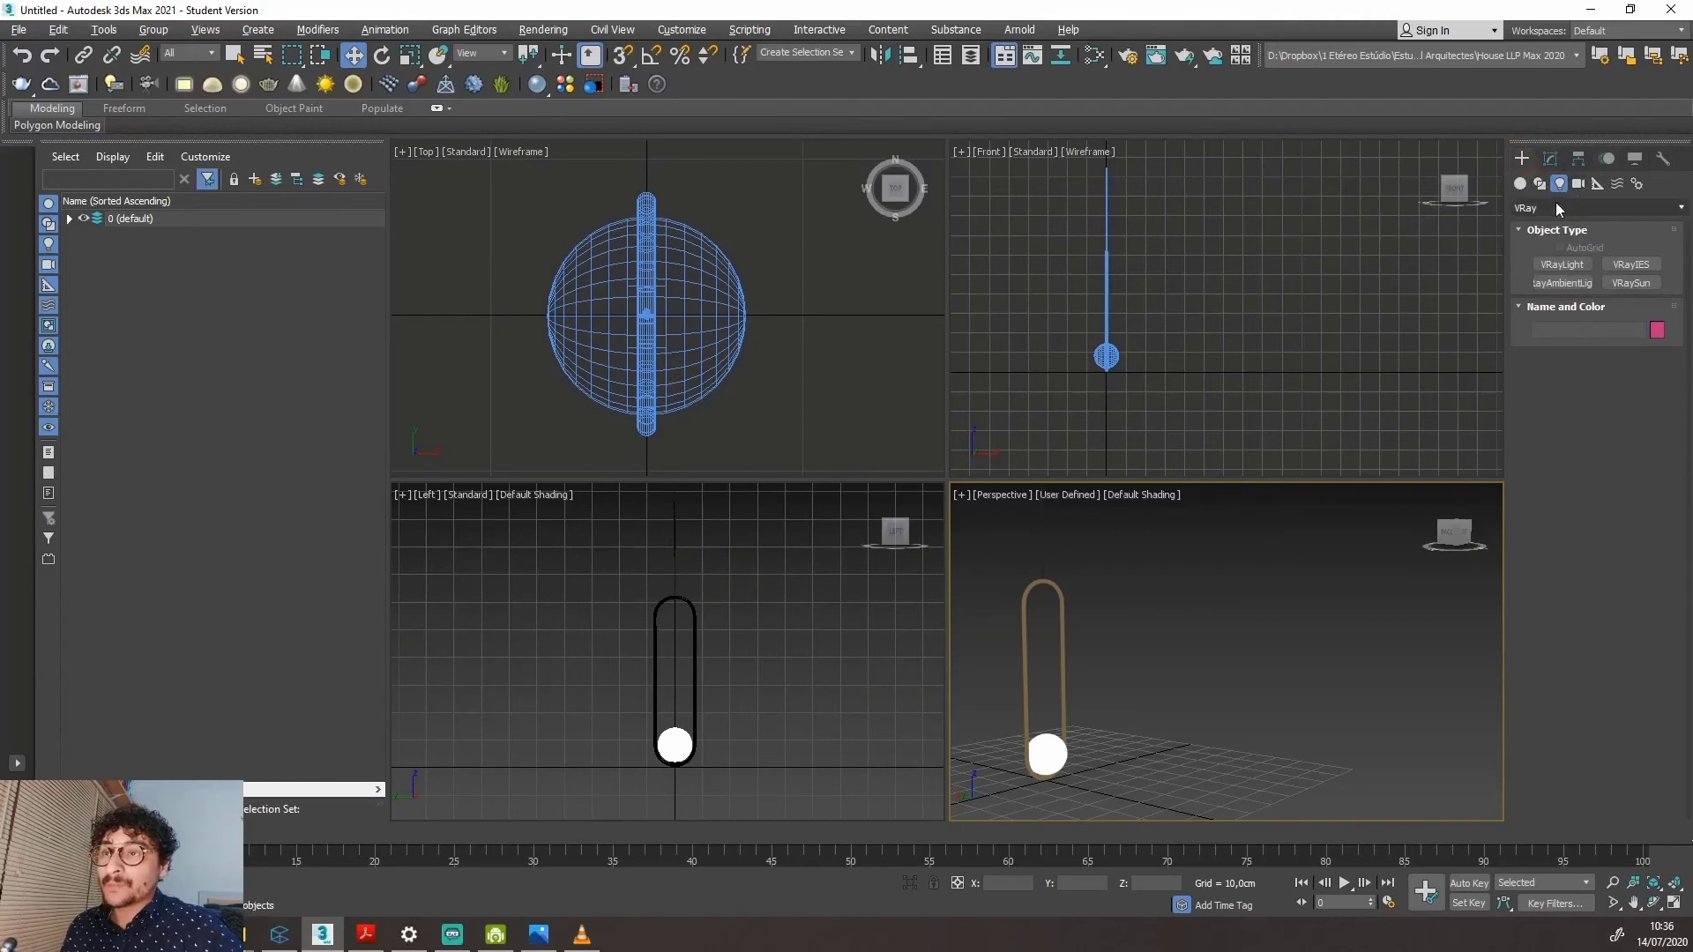
click(1520, 185)
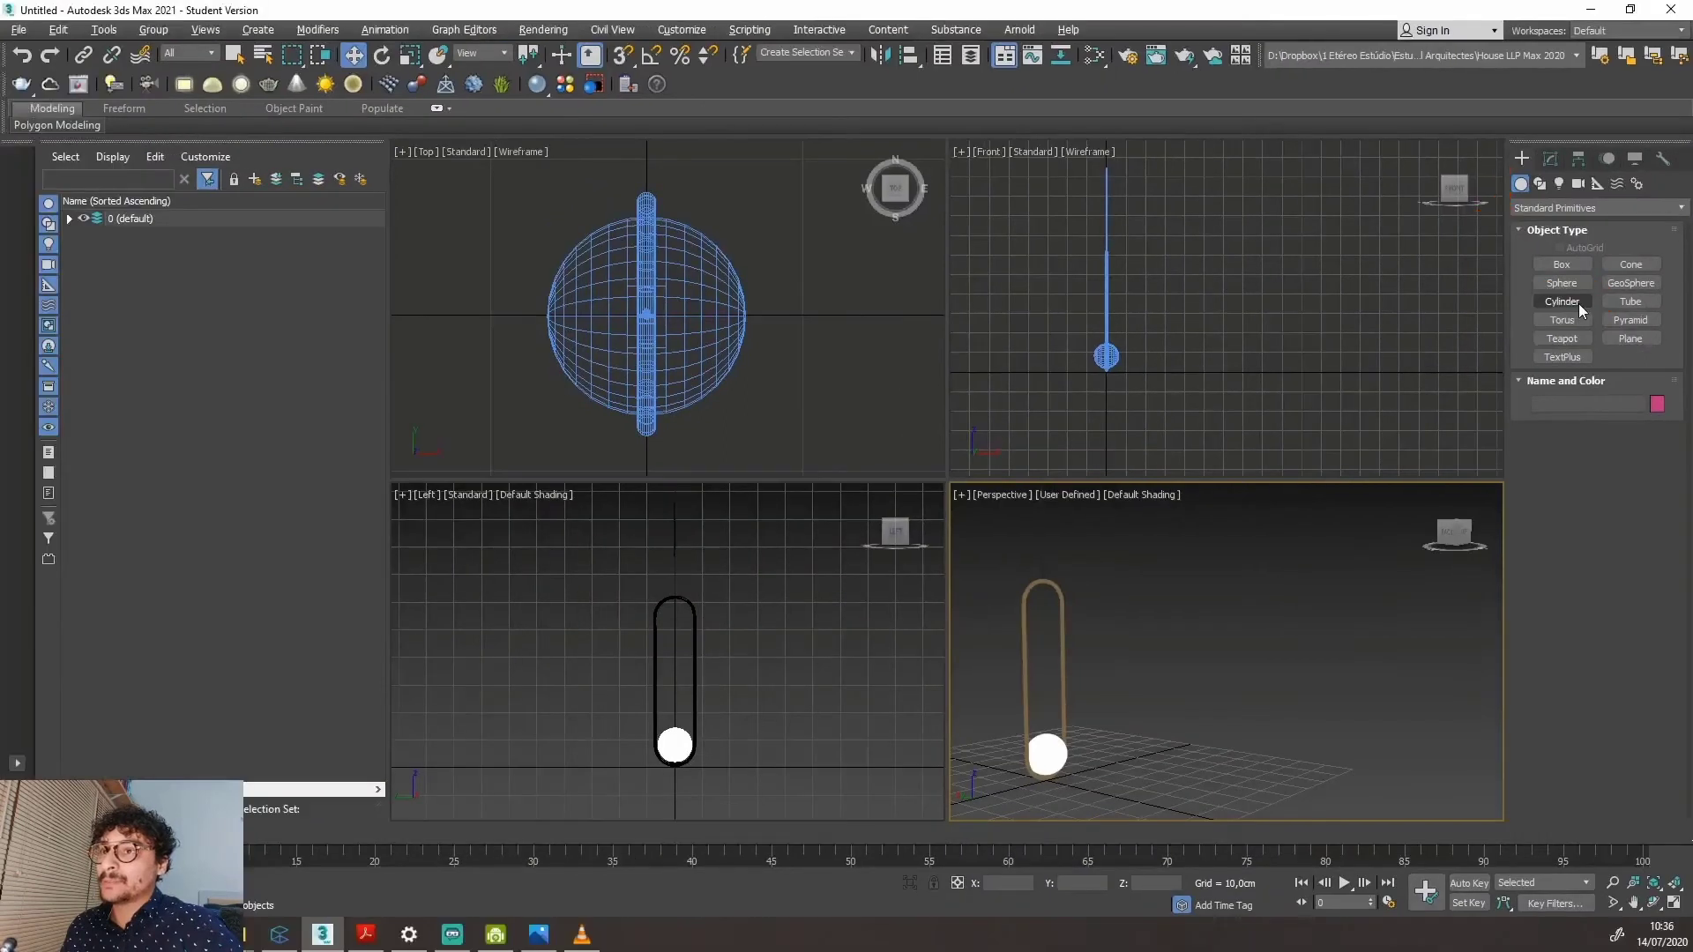
click(1562, 302)
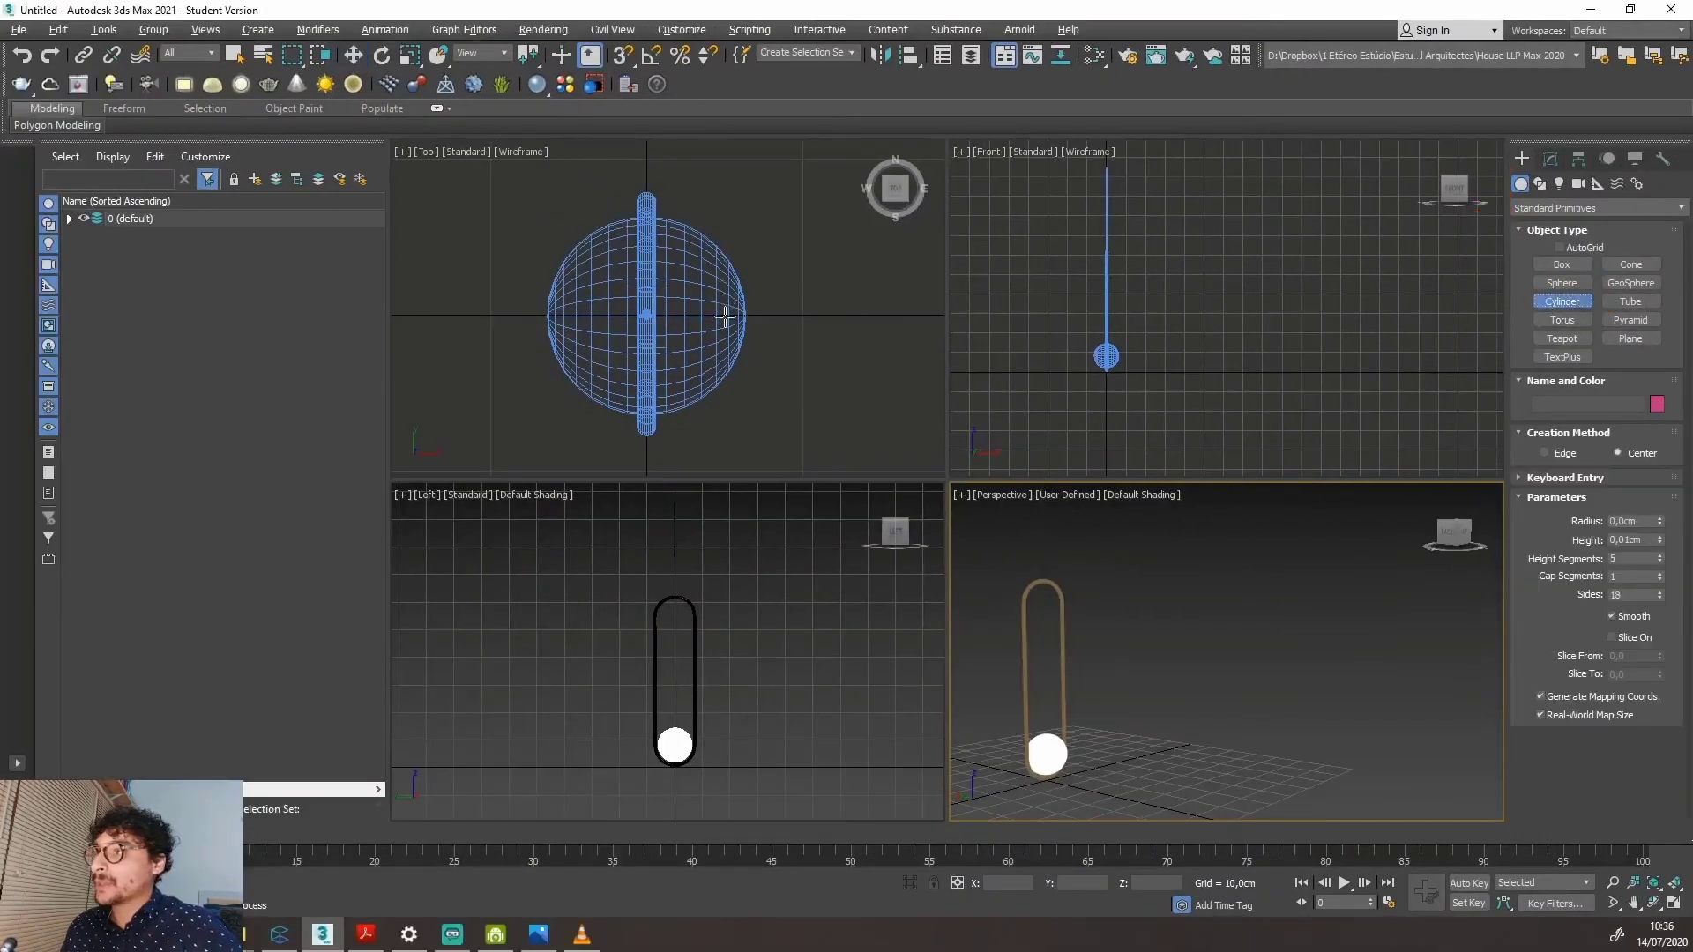
scroll(711, 316, down, 1)
scroll(696, 324, up, 1)
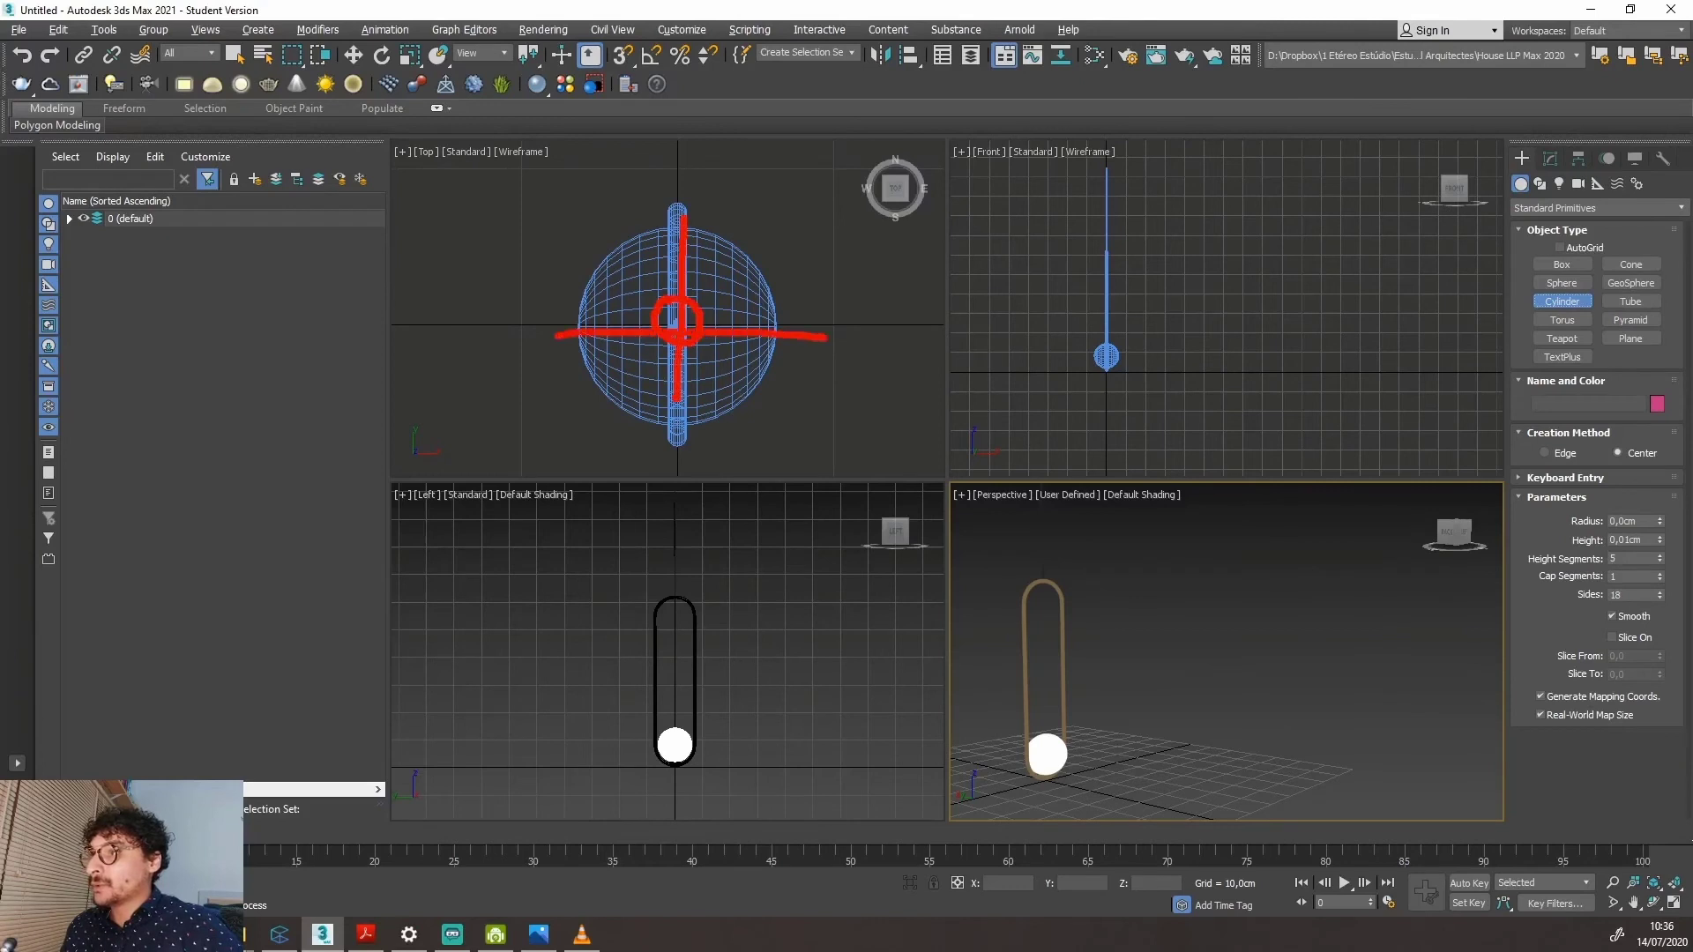
scroll(676, 324, down, 1)
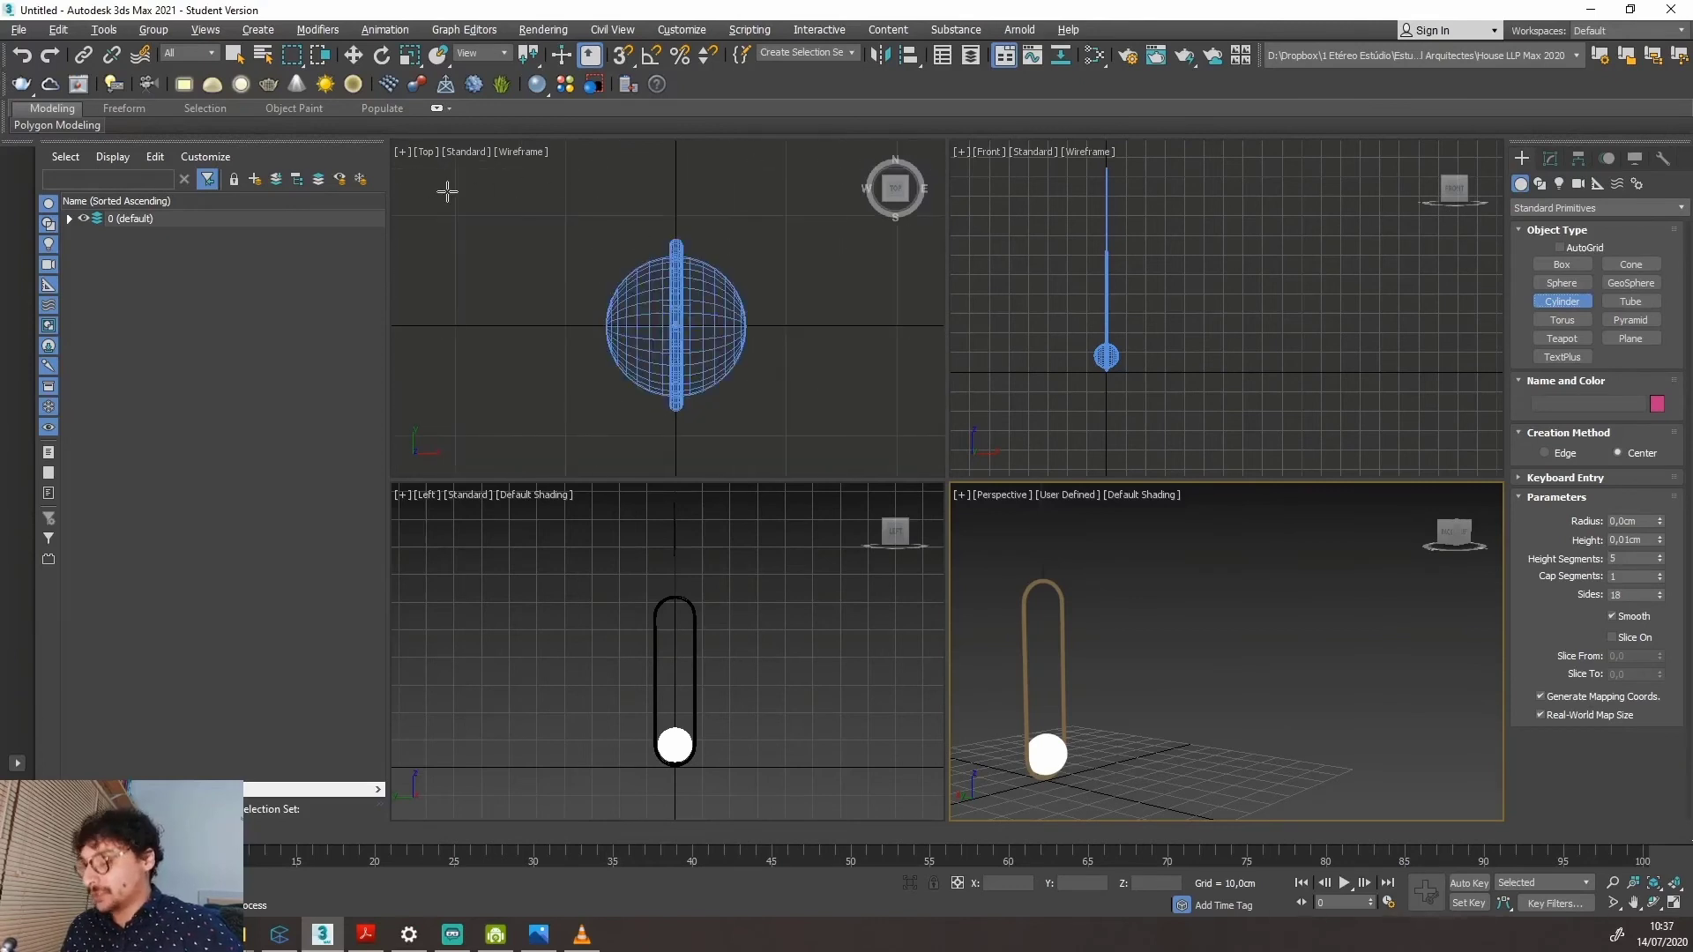
scroll(676, 344, up, 3)
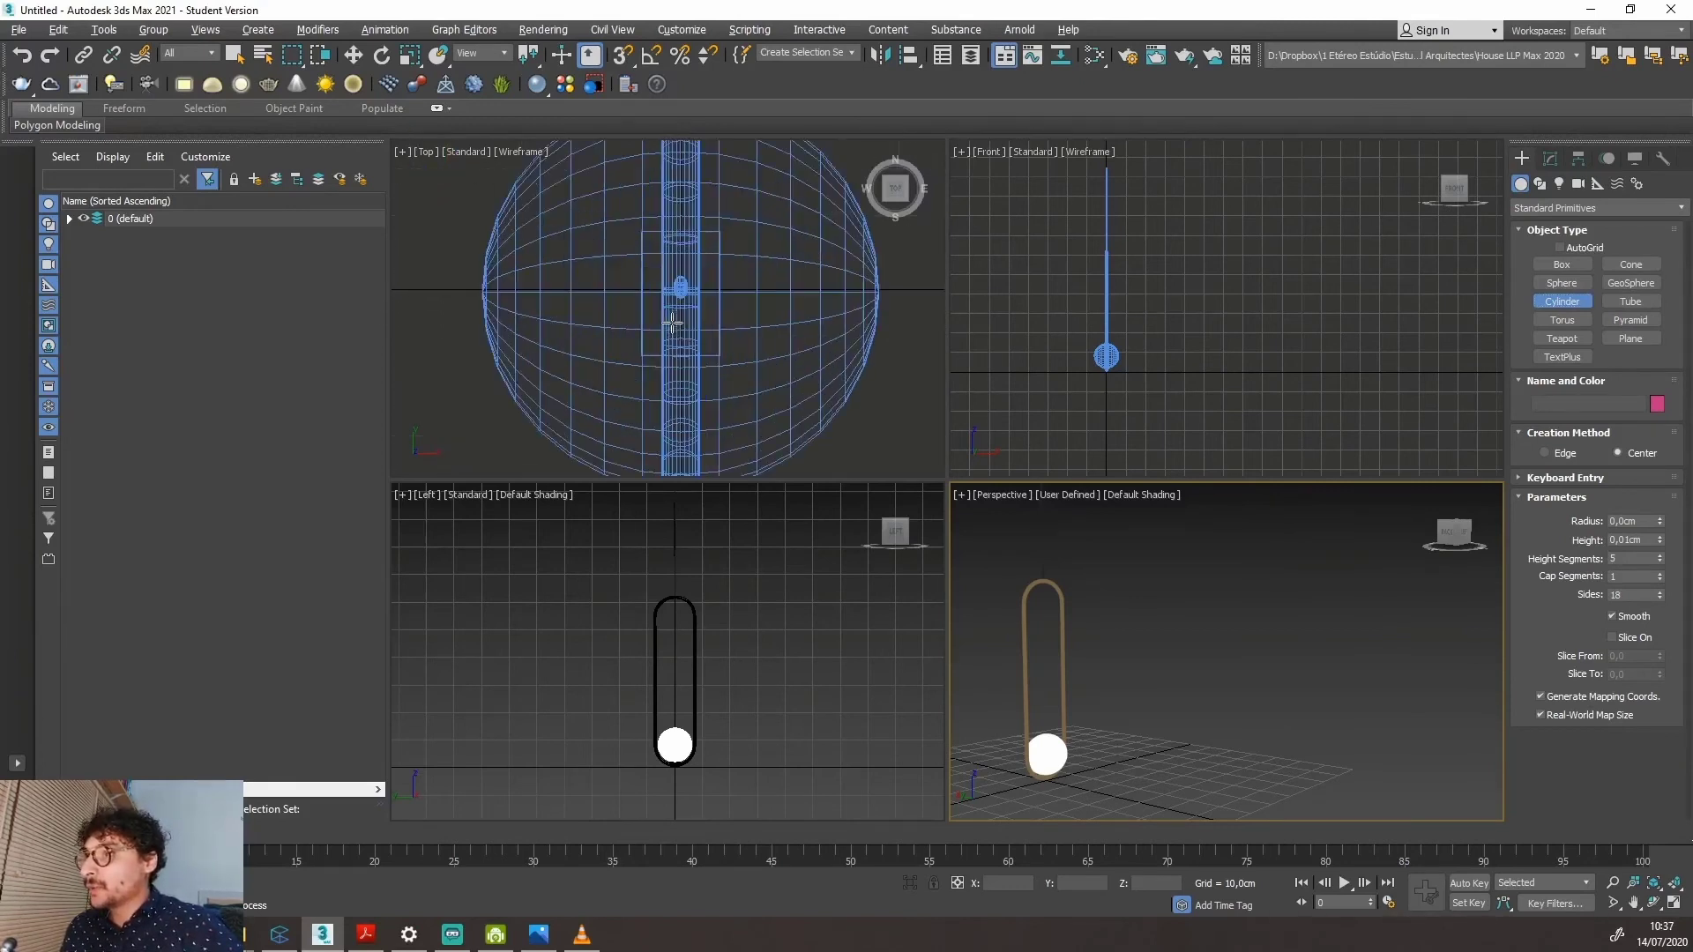
drag(678, 291, 754, 295)
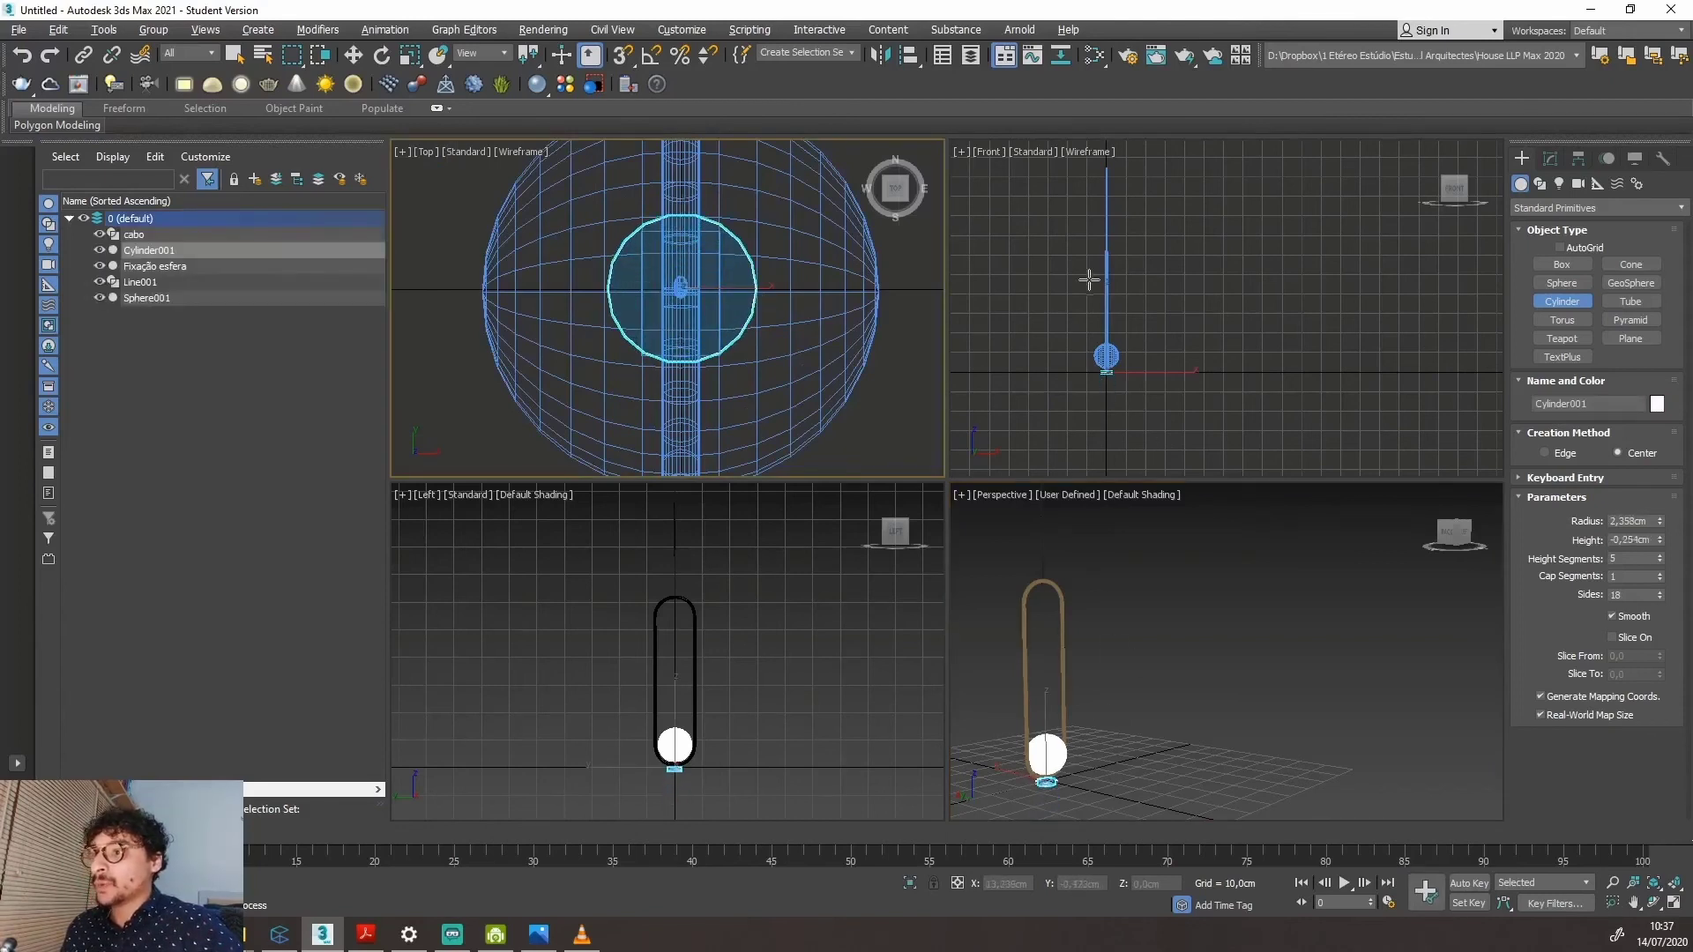
click(1075, 187)
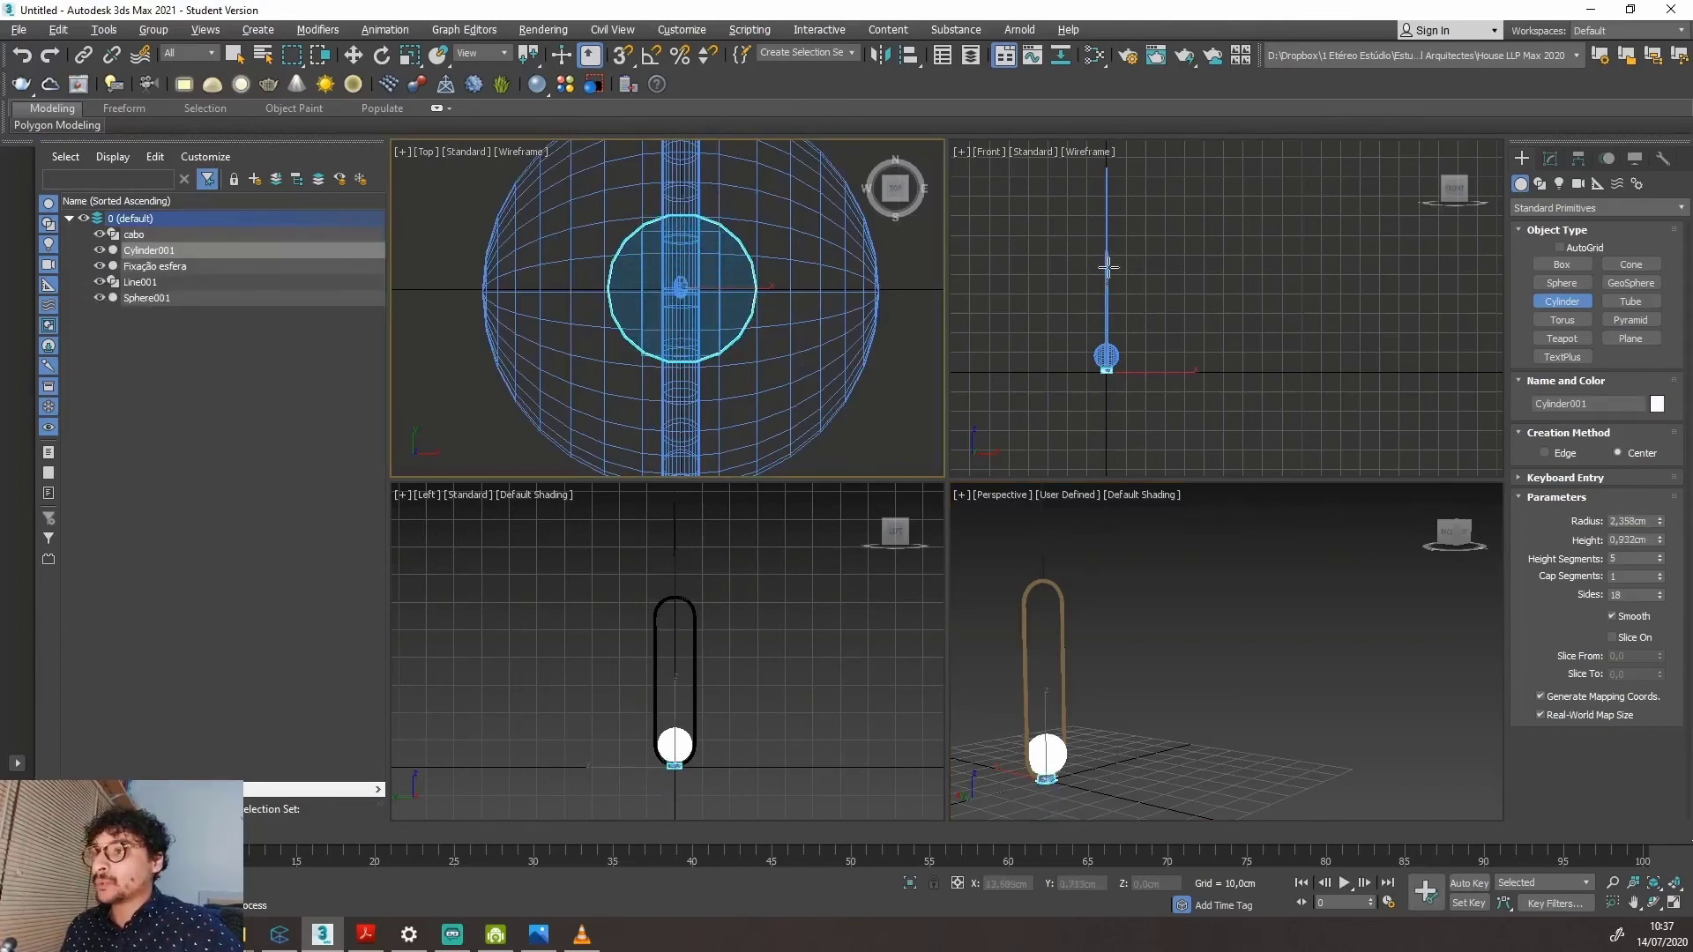
click(1108, 268)
scroll(1001, 784, up, 8)
scroll(1183, 785, down, 8)
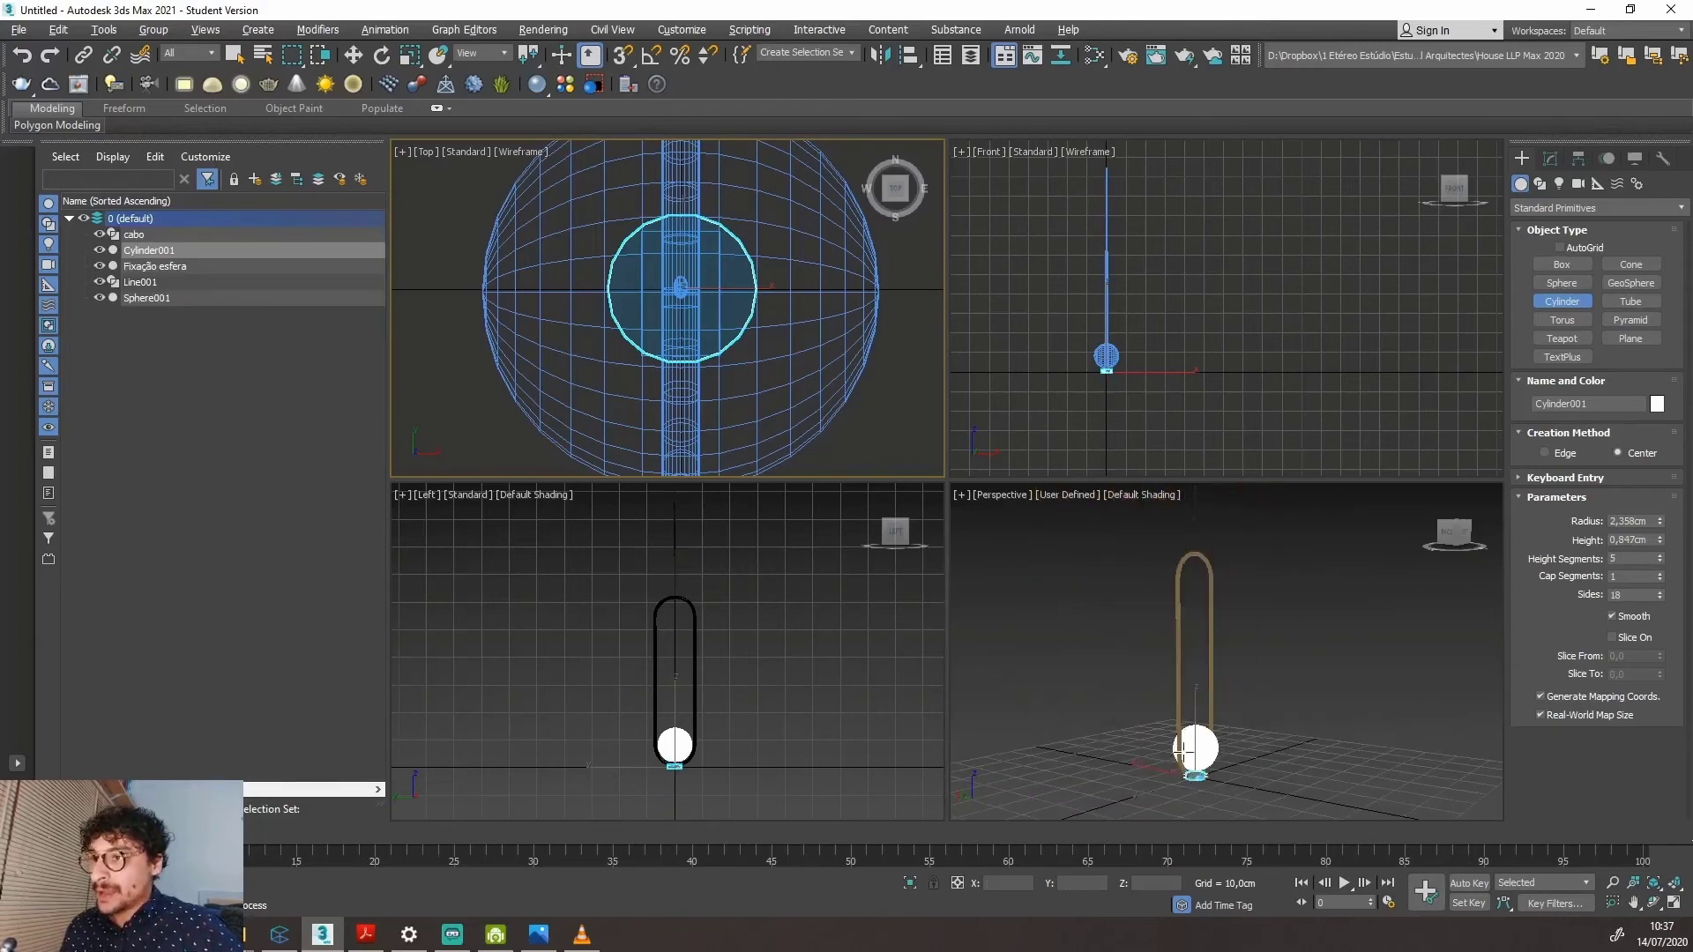
scroll(1198, 753, up, 3)
right_click(1199, 753)
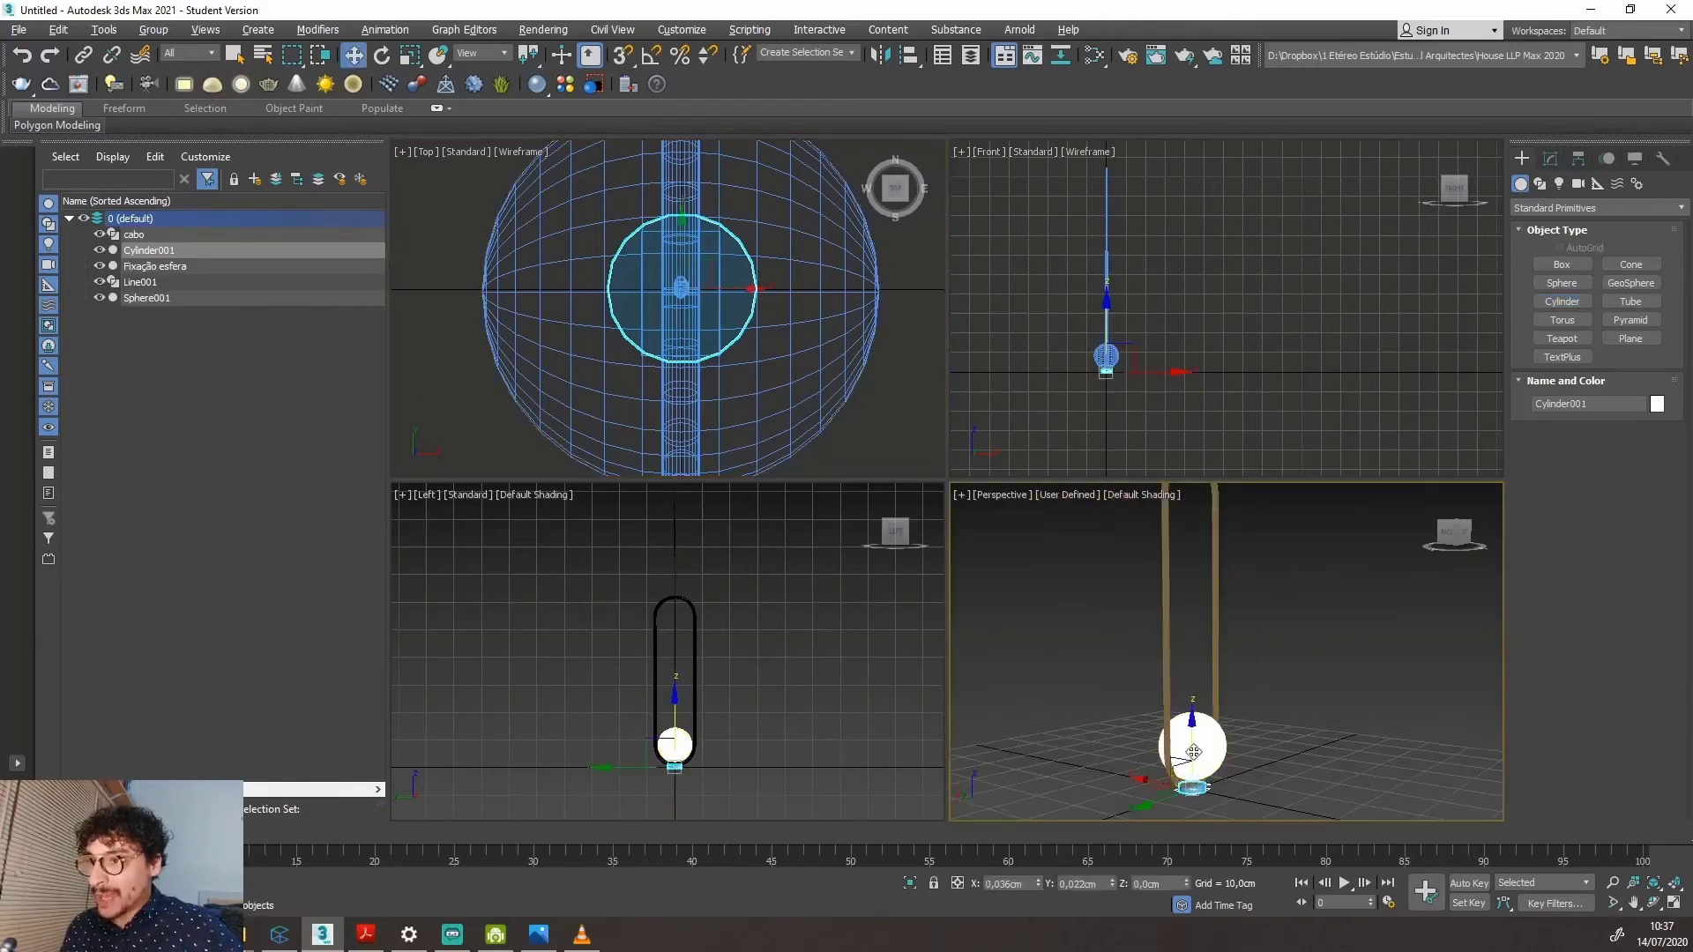
Move the cylinder straight up to the upper end of the cable, at a Z position of about 104.52 cm.
key(w)
scroll(1172, 748, down, 3)
scroll(1172, 748, up, 5)
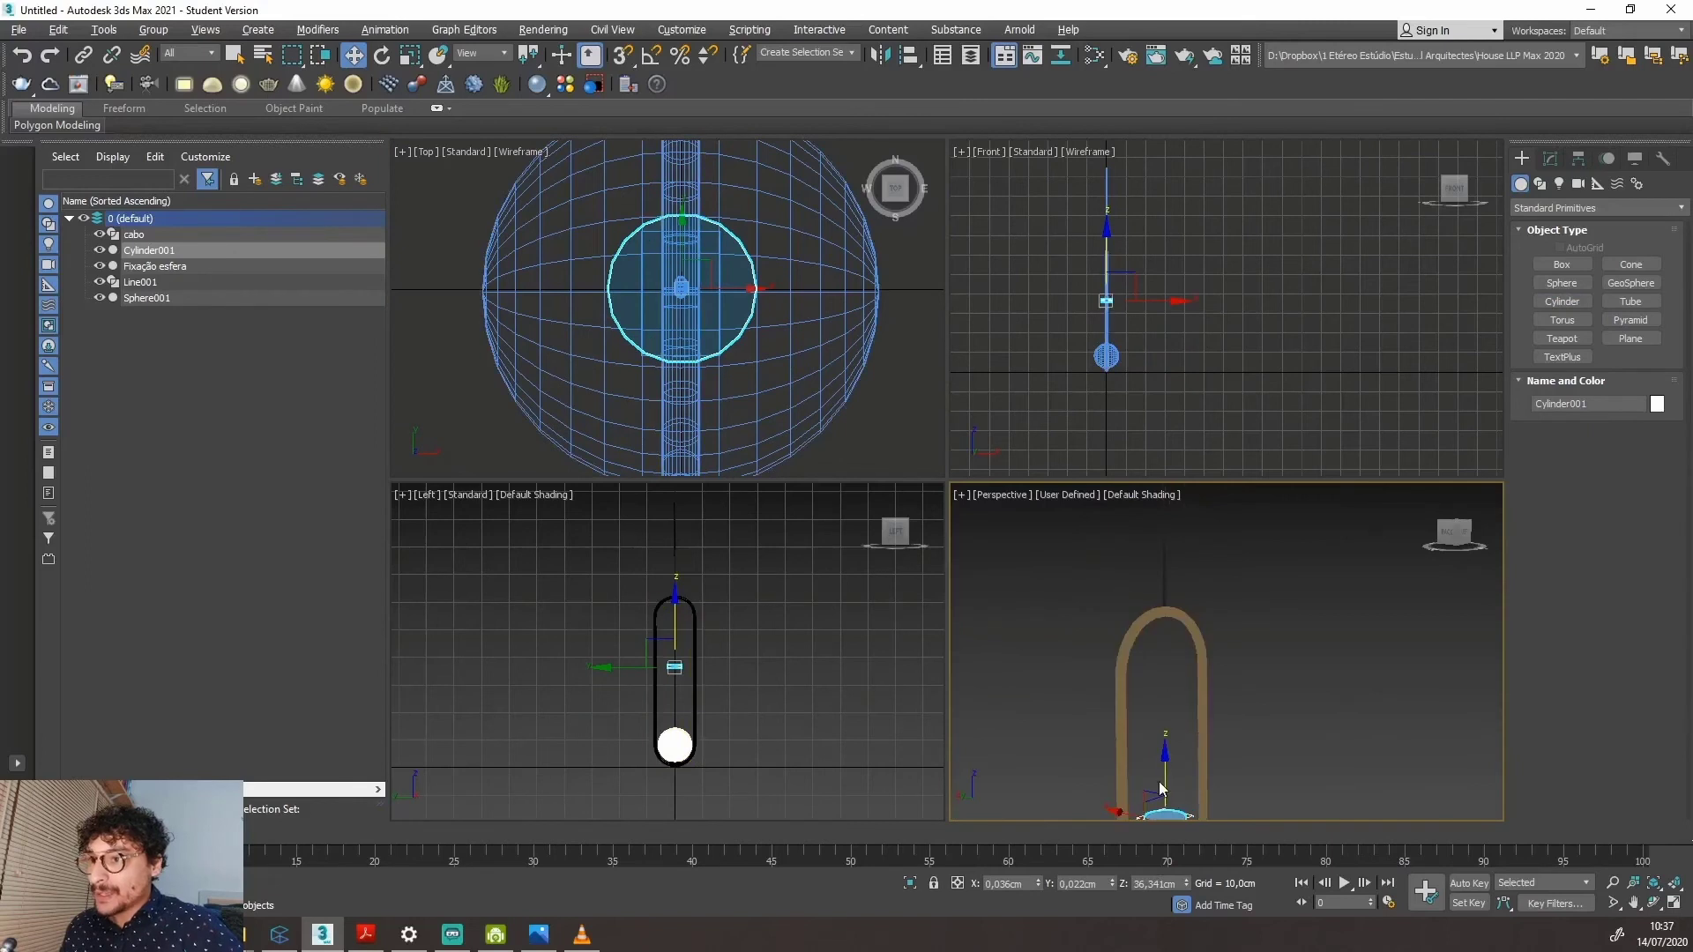
drag(1168, 776, 1167, 534)
scroll(1186, 625, down, 4)
scroll(1167, 535, up, 4)
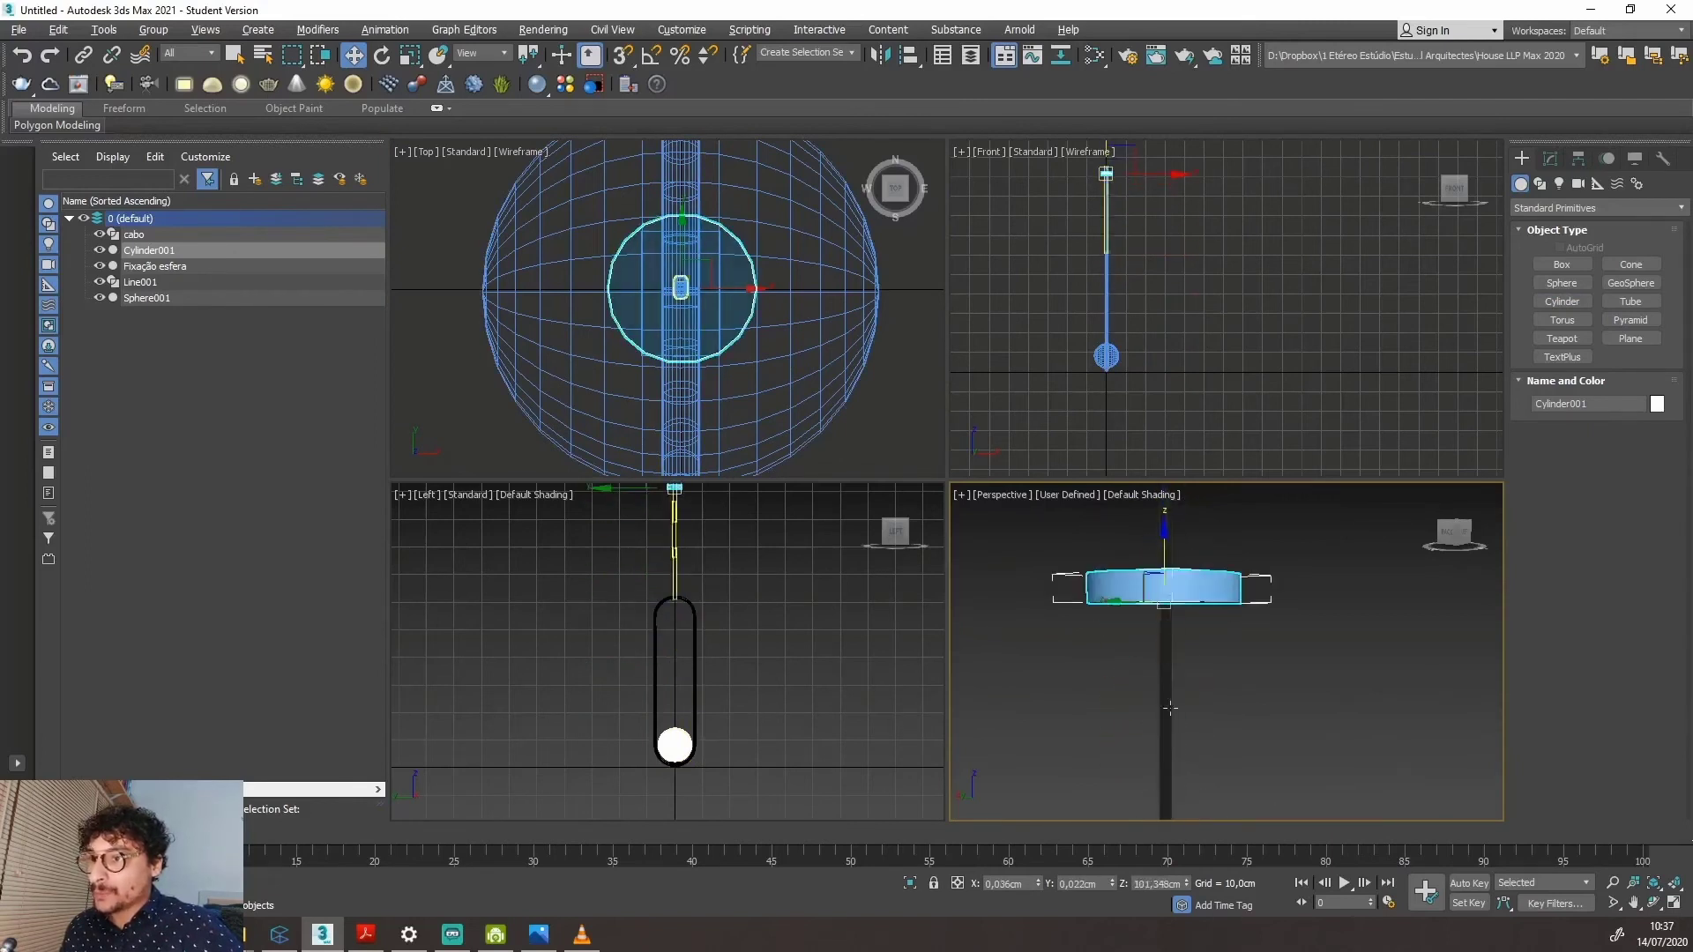
scroll(1173, 618, down, 4)
scroll(1178, 664, up, 4)
drag(1188, 792, 1192, 695)
alt+middle_drag(1192, 695, 1146, 613)
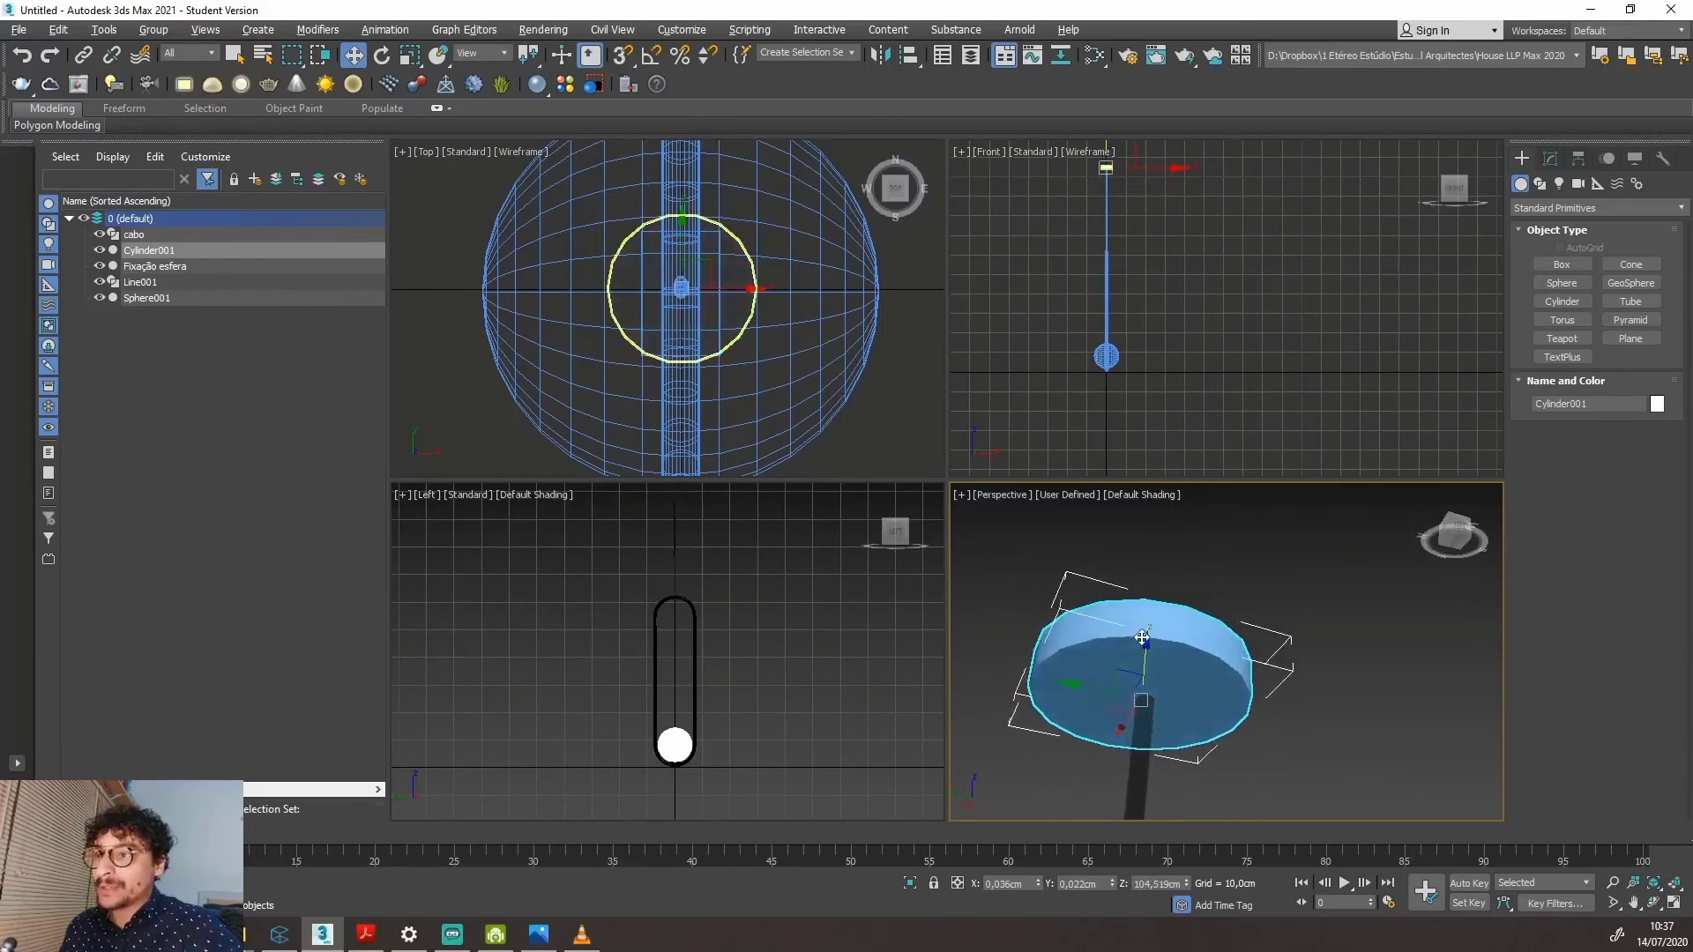
scroll(1164, 612, up, 3)
scroll(1166, 618, down, 1)
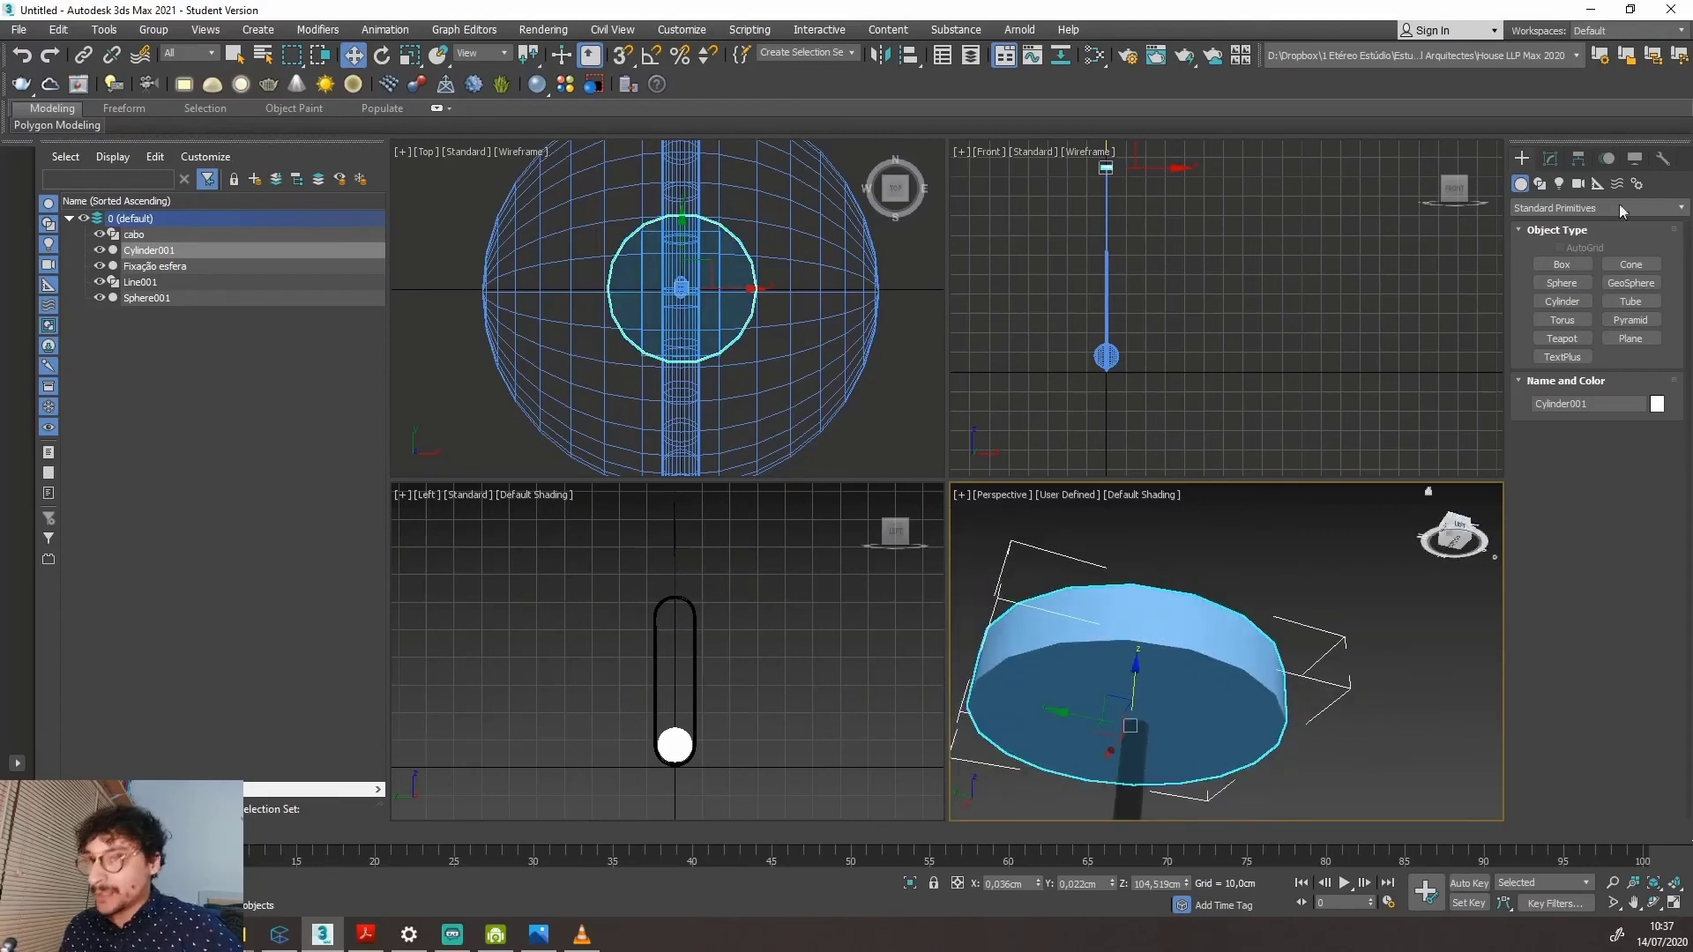
Set the canopy cylinder's radius to 2,5 cm and its height to 0,5 cm.
click(1551, 160)
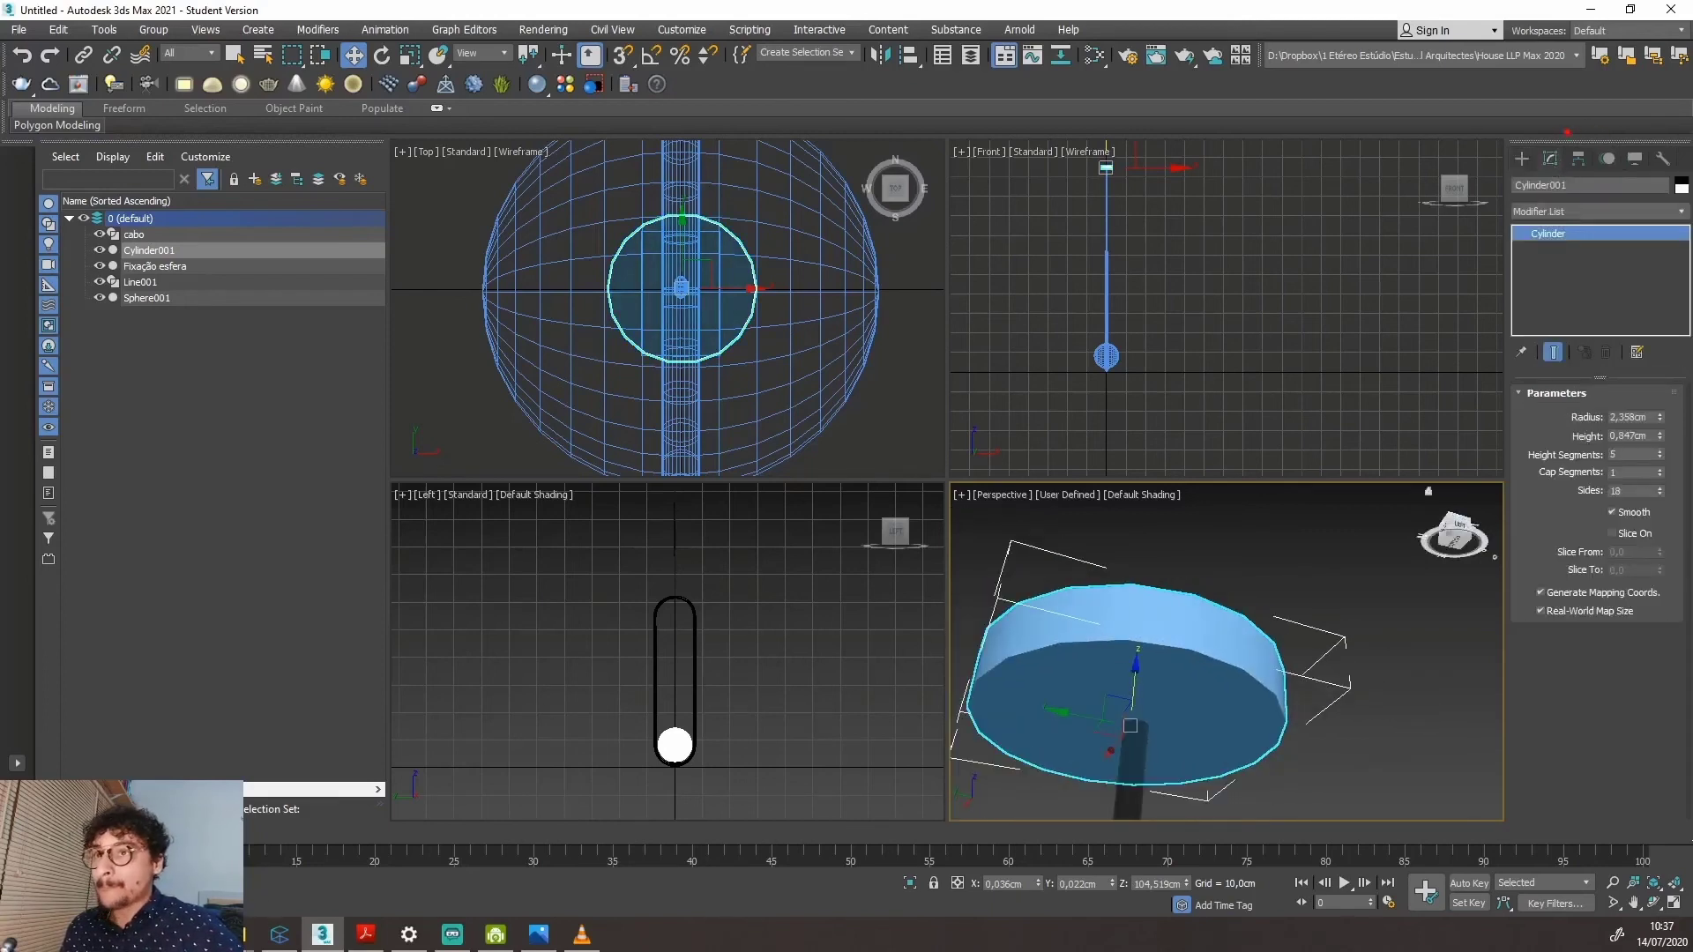
drag(1551, 143, 1579, 154)
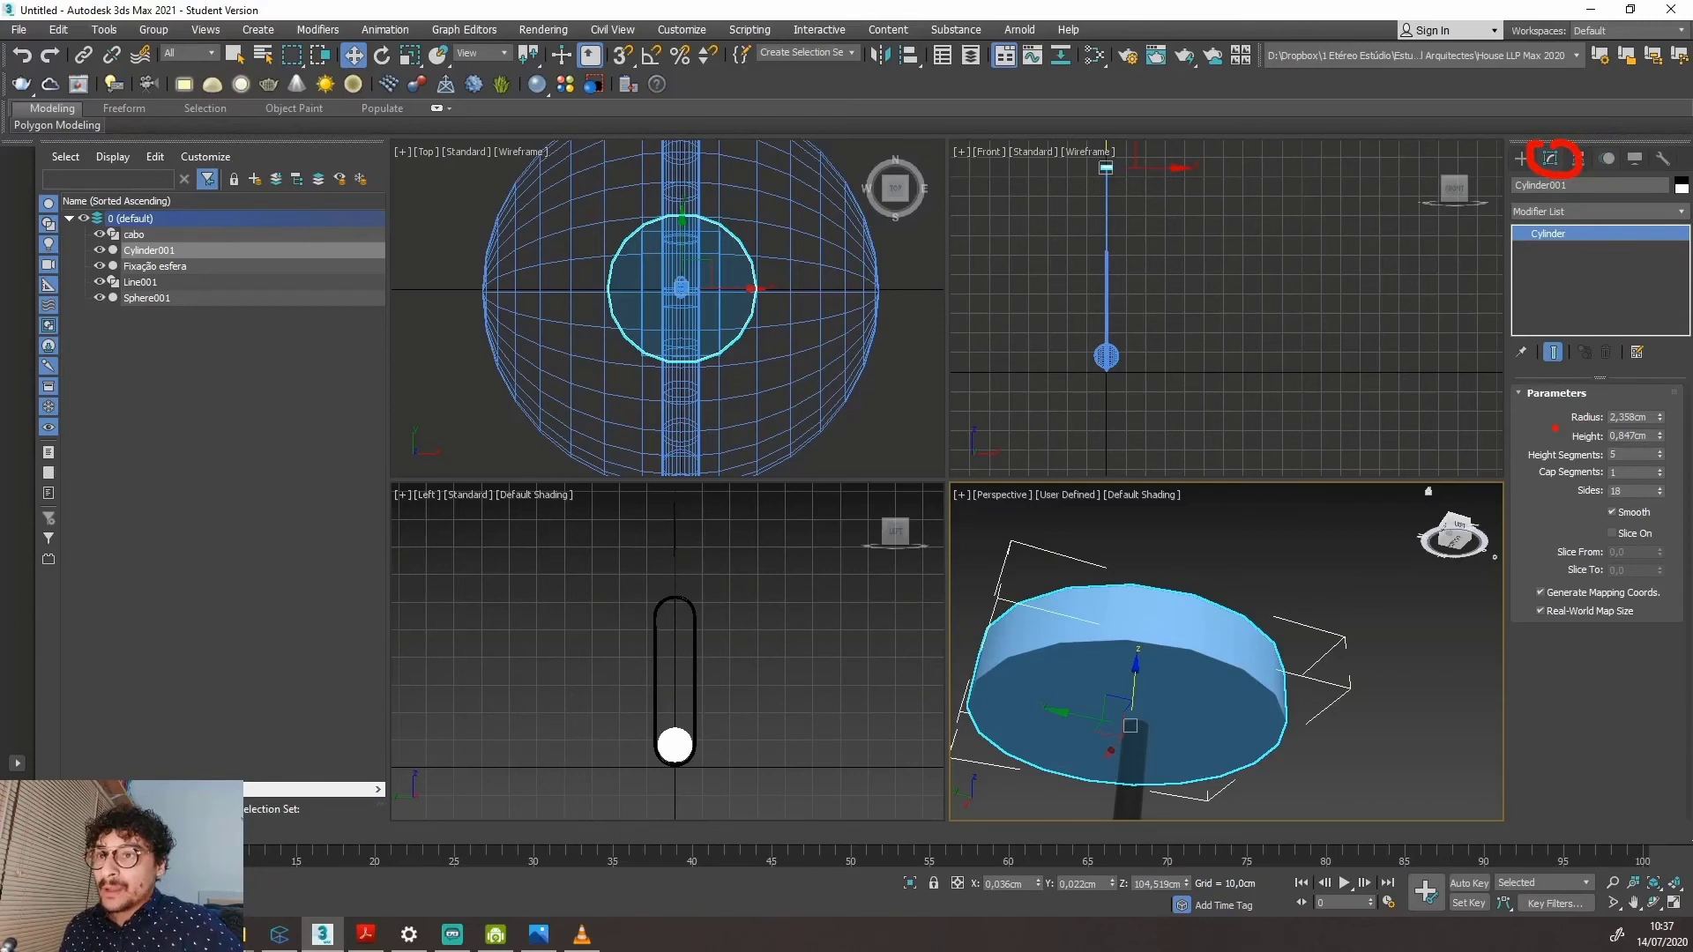
key(Escape)
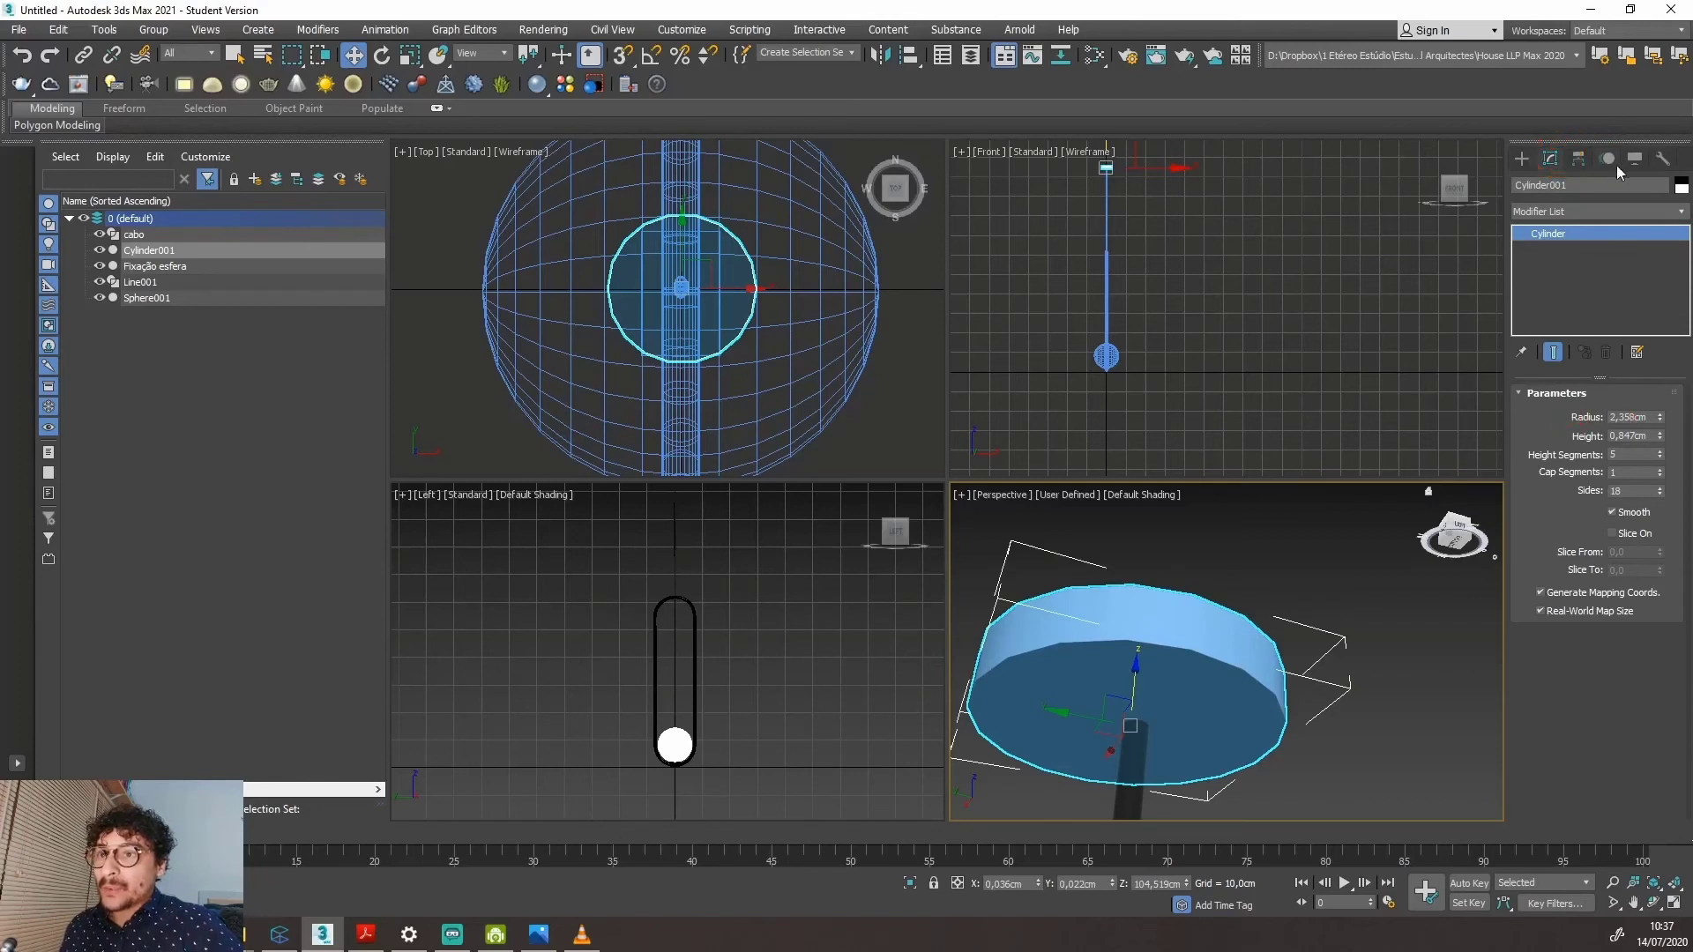
click(1637, 416)
text(2,5)
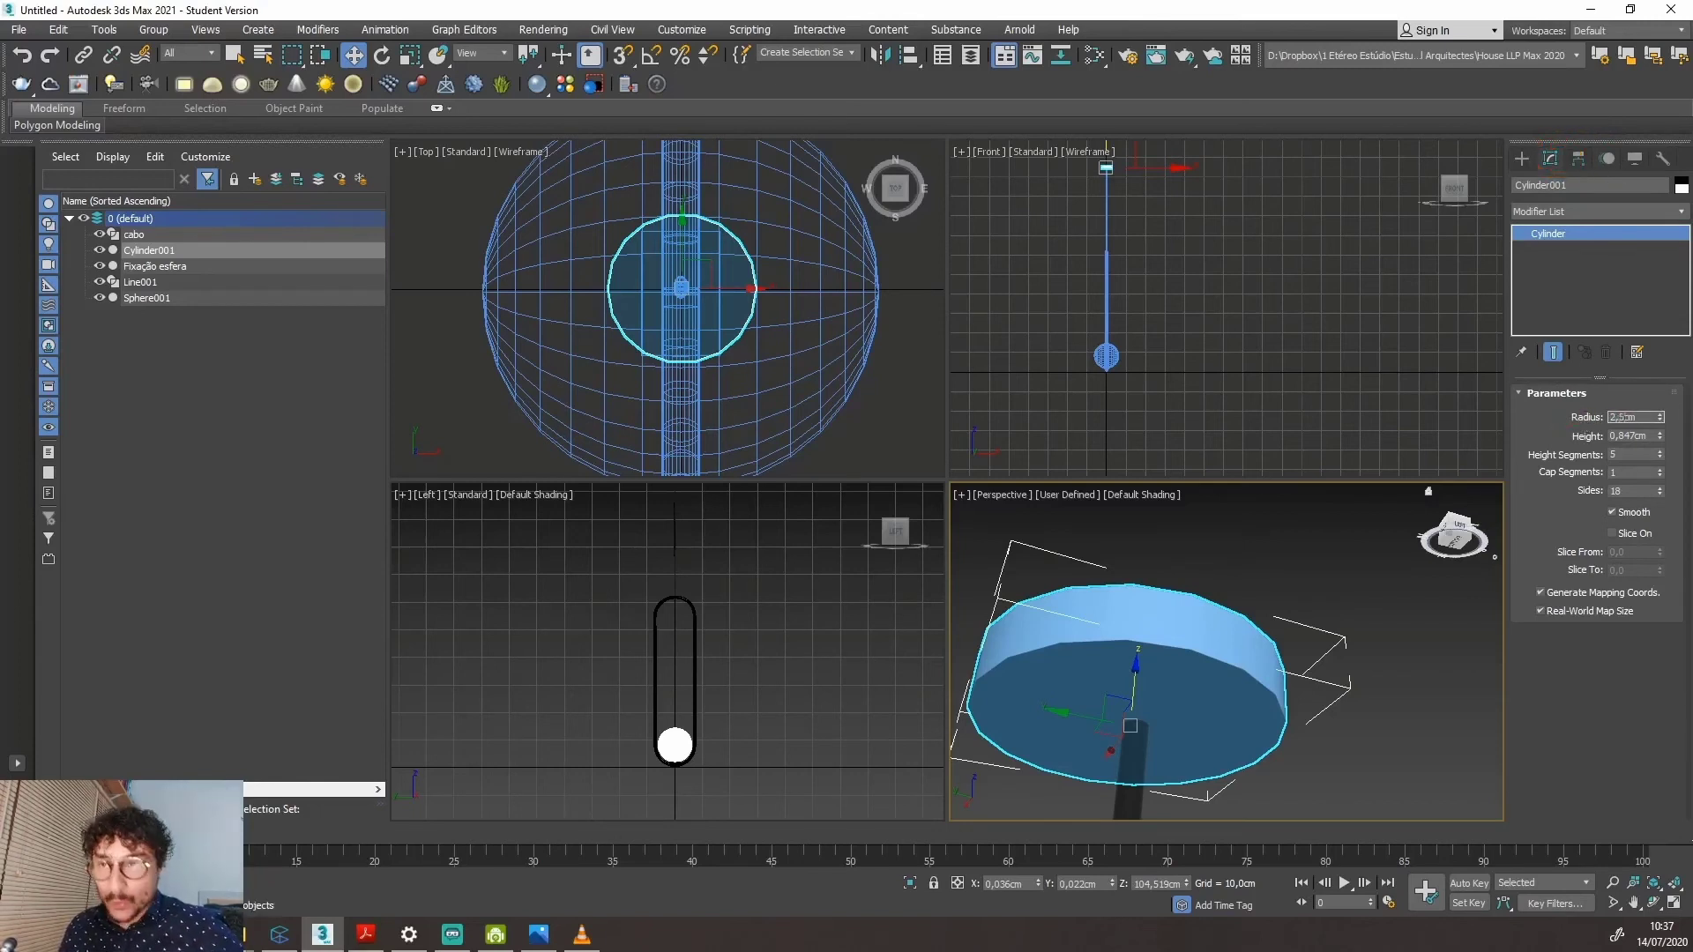
key(Return)
key(Tab)
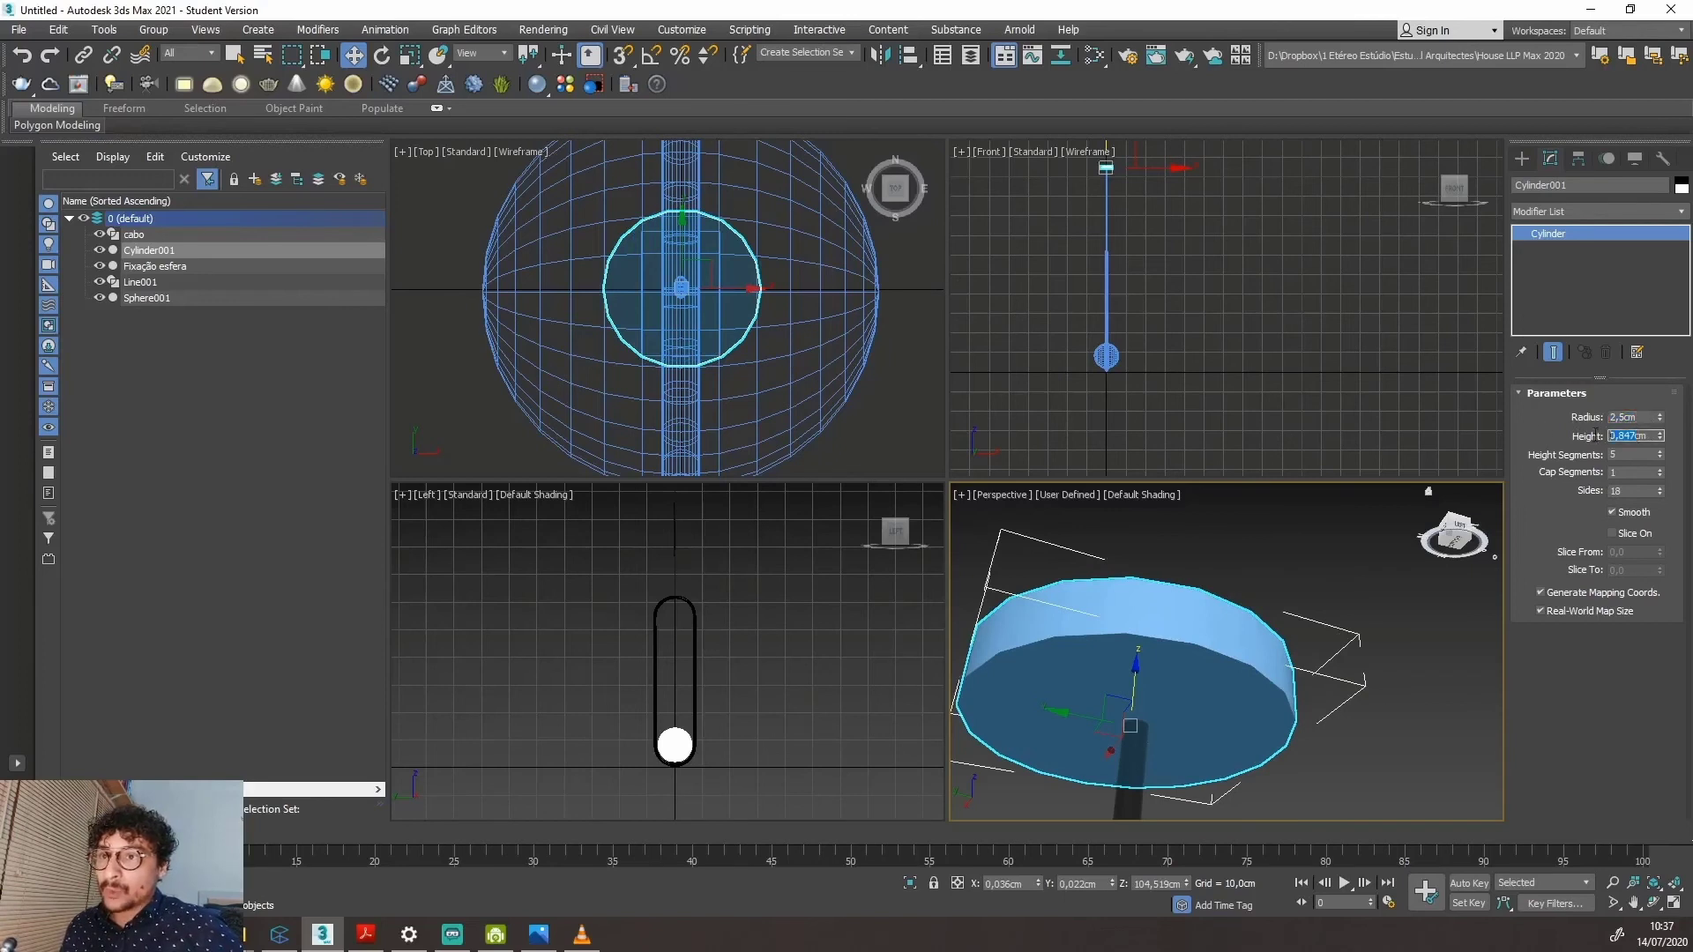
text(0,5)
key(Return)
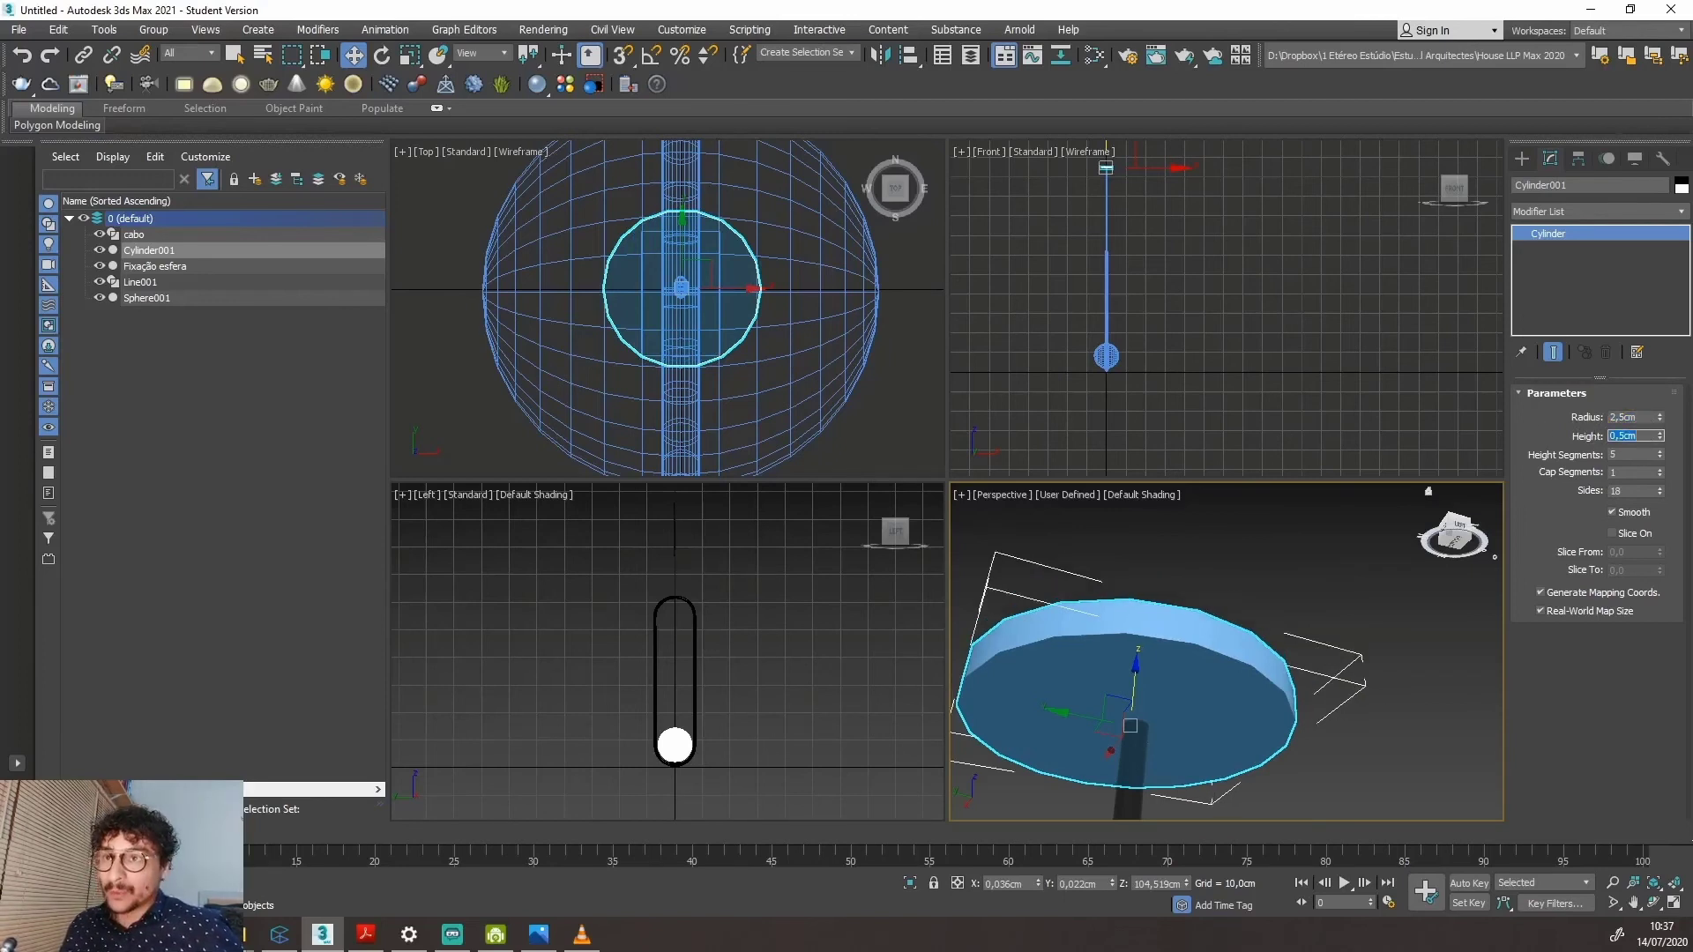
Set the canopy cylinder to 1 height segment and 60 sides.
key(Tab)
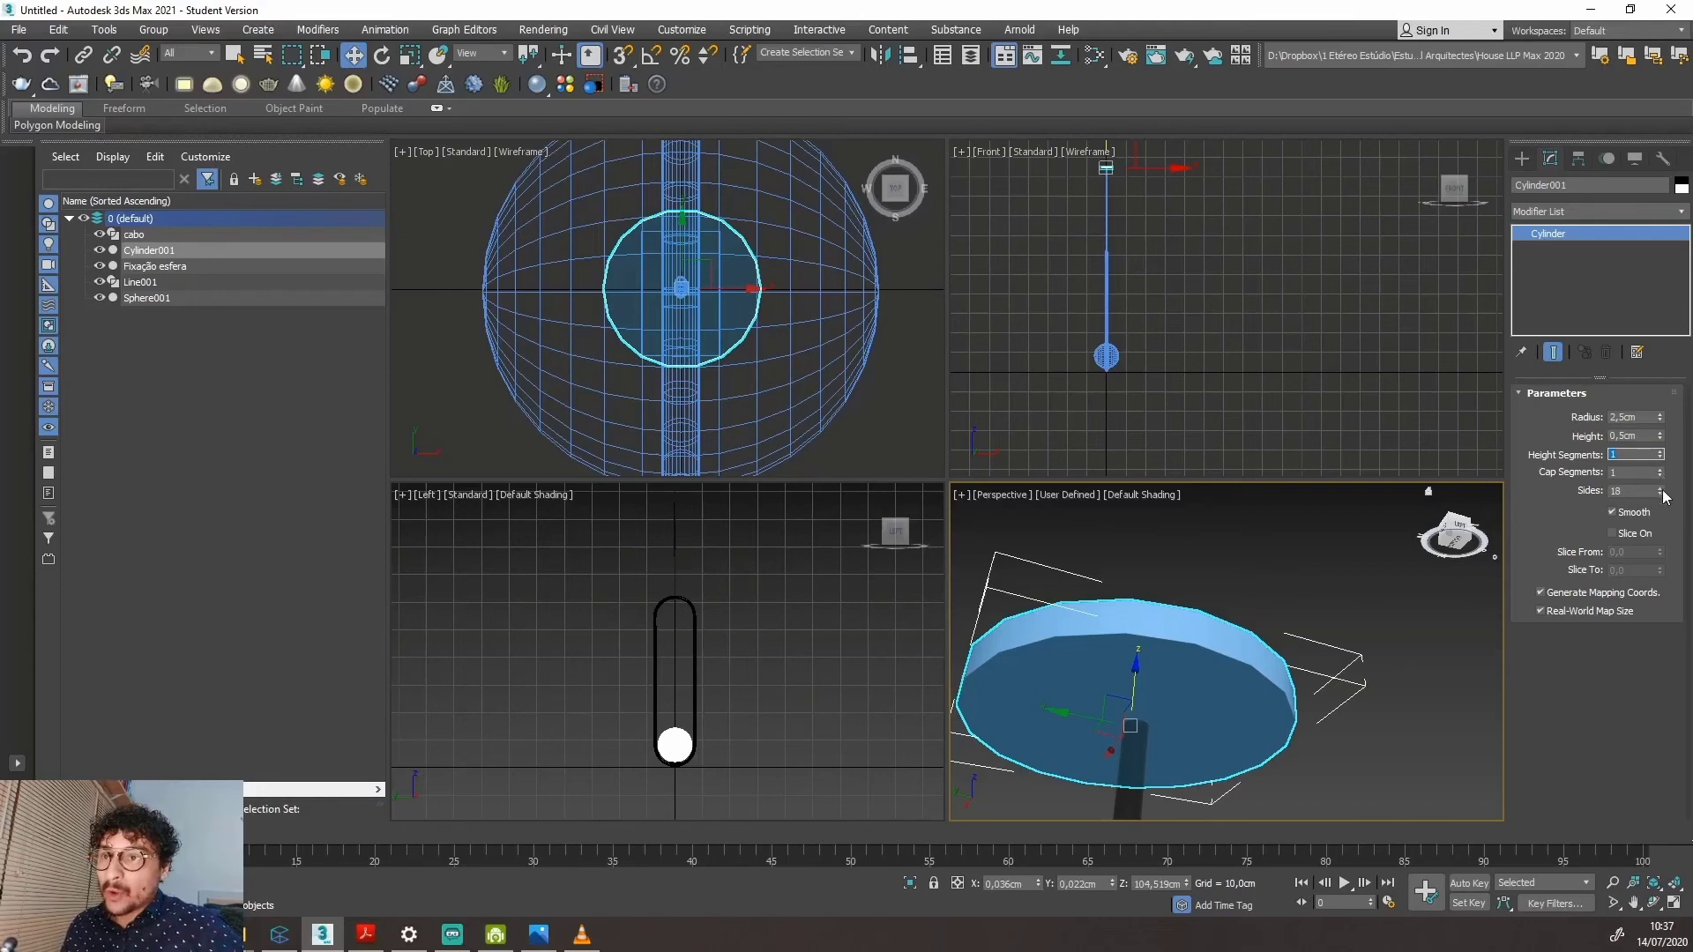
mouse_move(1665, 492)
mouse_down()
mouse_move(1665, 520)
mouse_move(1664, 487)
mouse_up()
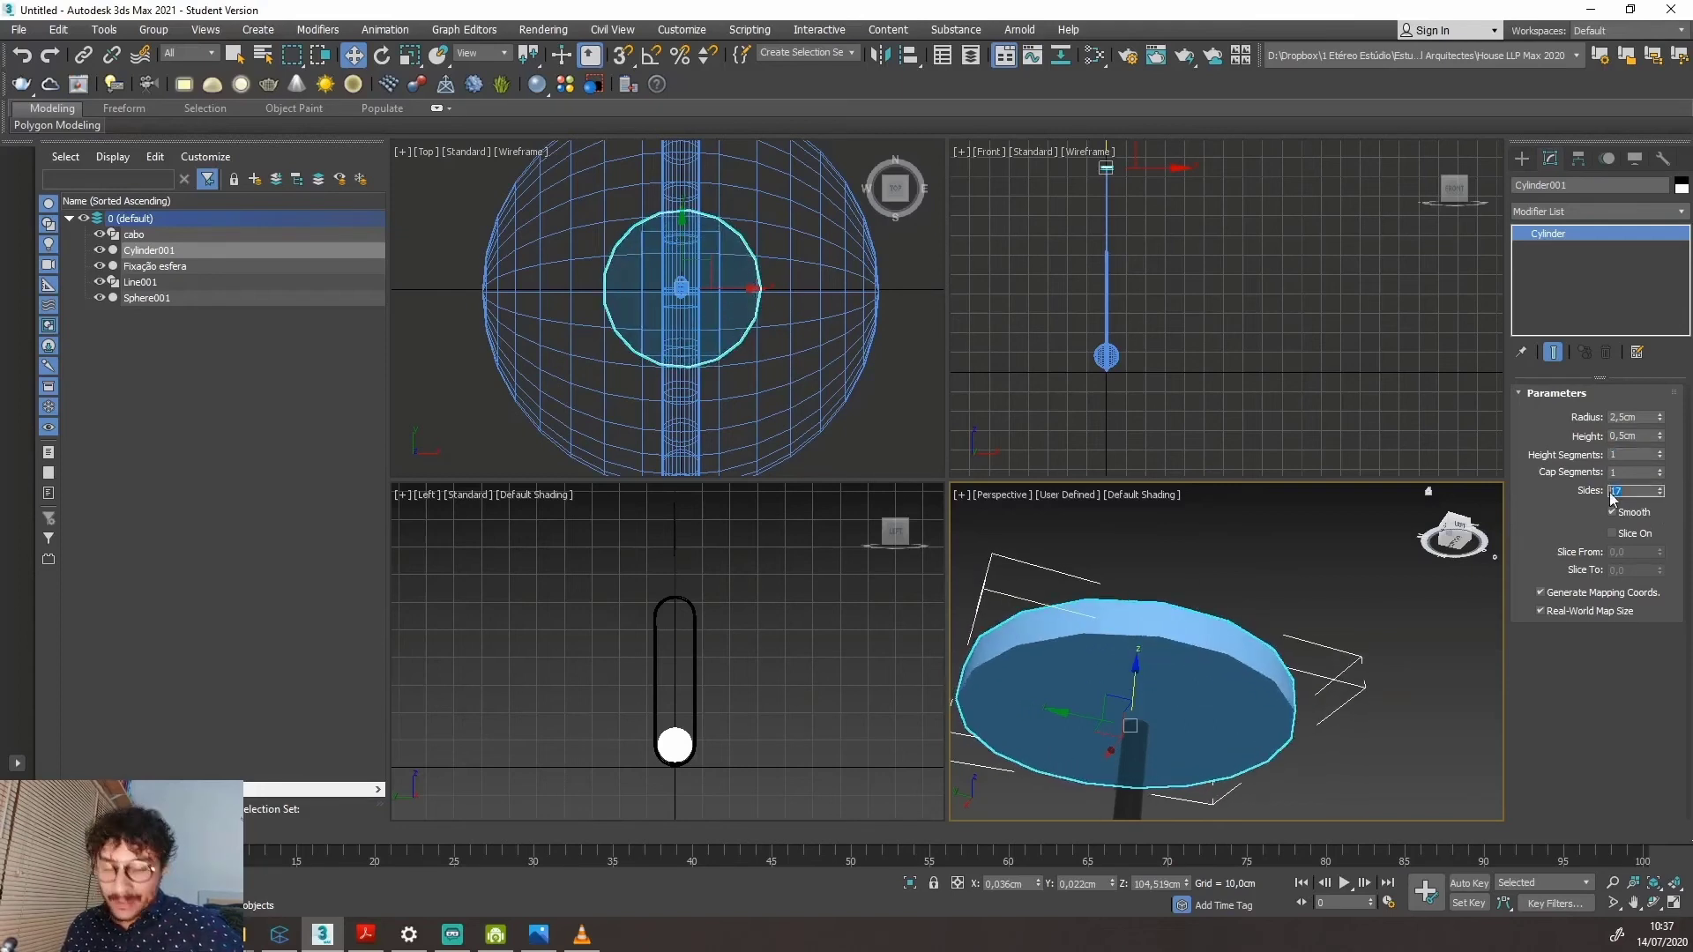
text(60)
key(Return)
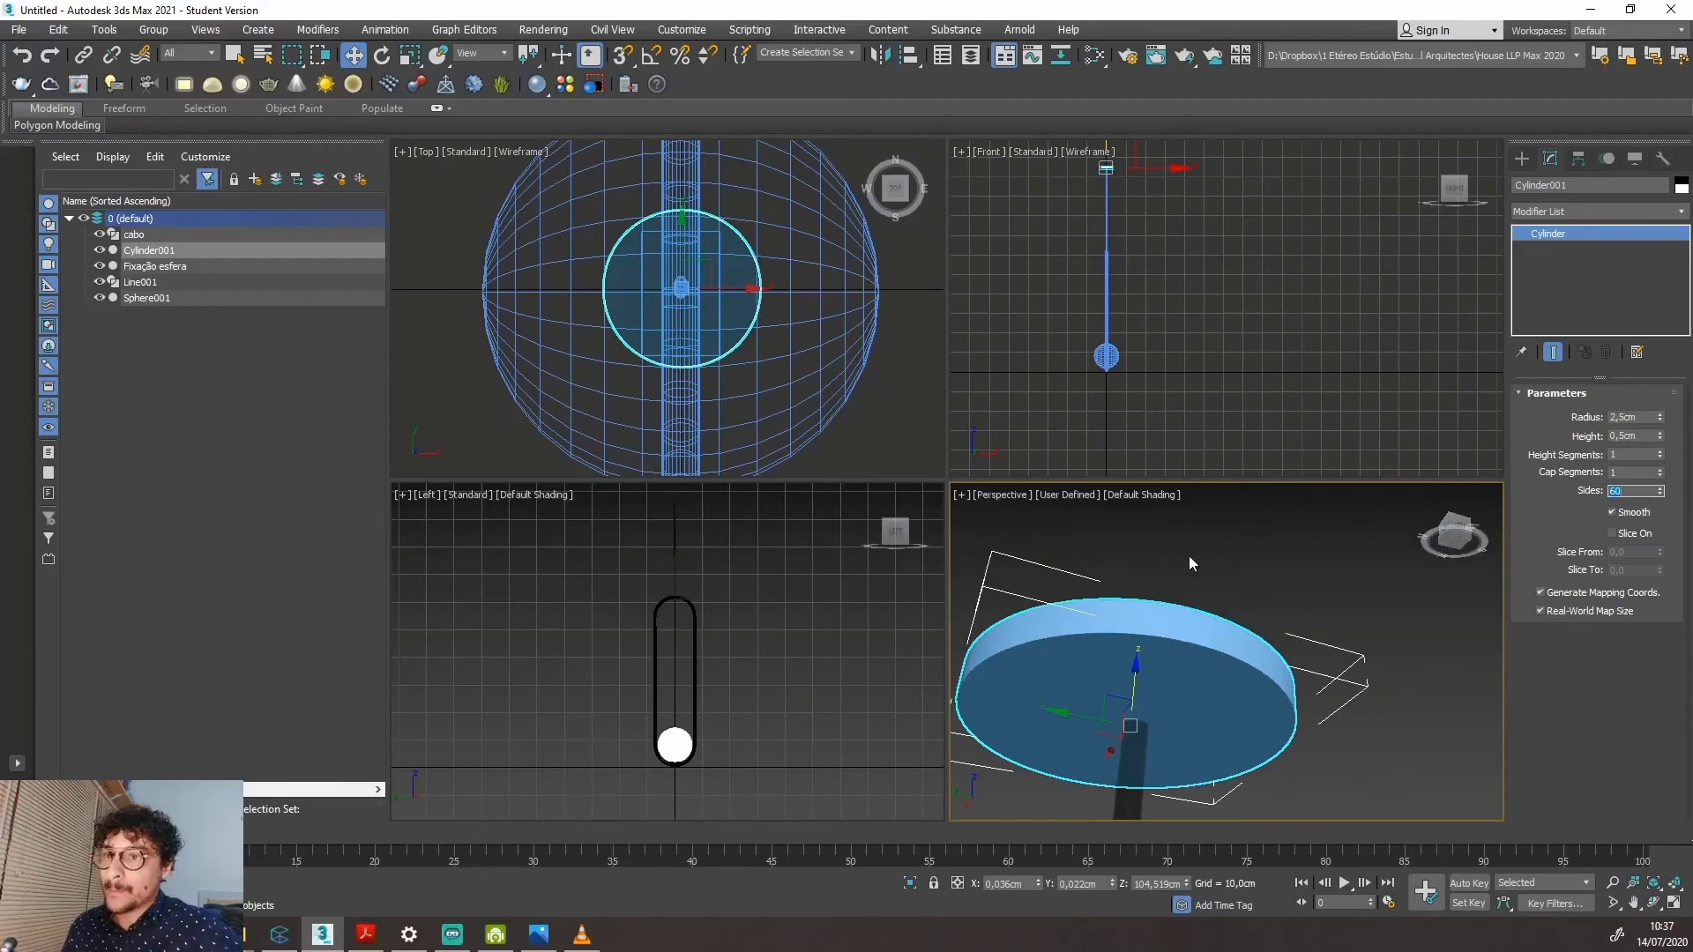
Look over the whole lamp, compare its canopy with reference image 23.jpg in Photos, and return to 3ds Max.
scroll(1184, 558, down, 8)
alt+middle_drag(1284, 674, 1296, 627)
scroll(1241, 618, up, 5)
click(556, 937)
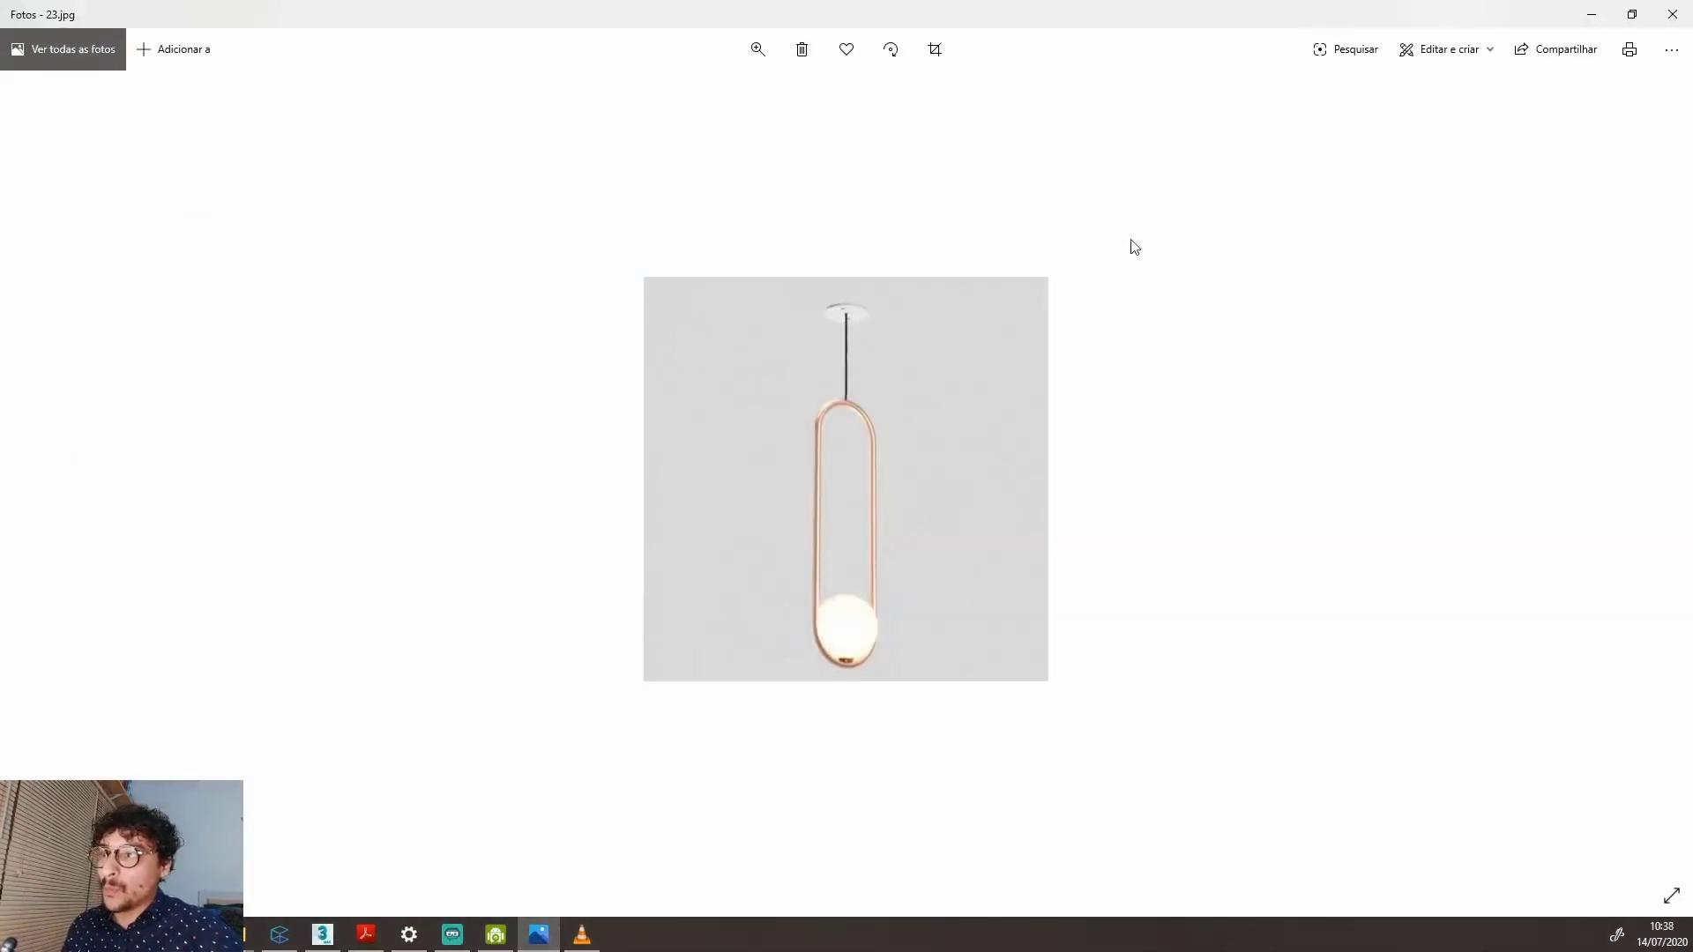
click(1592, 14)
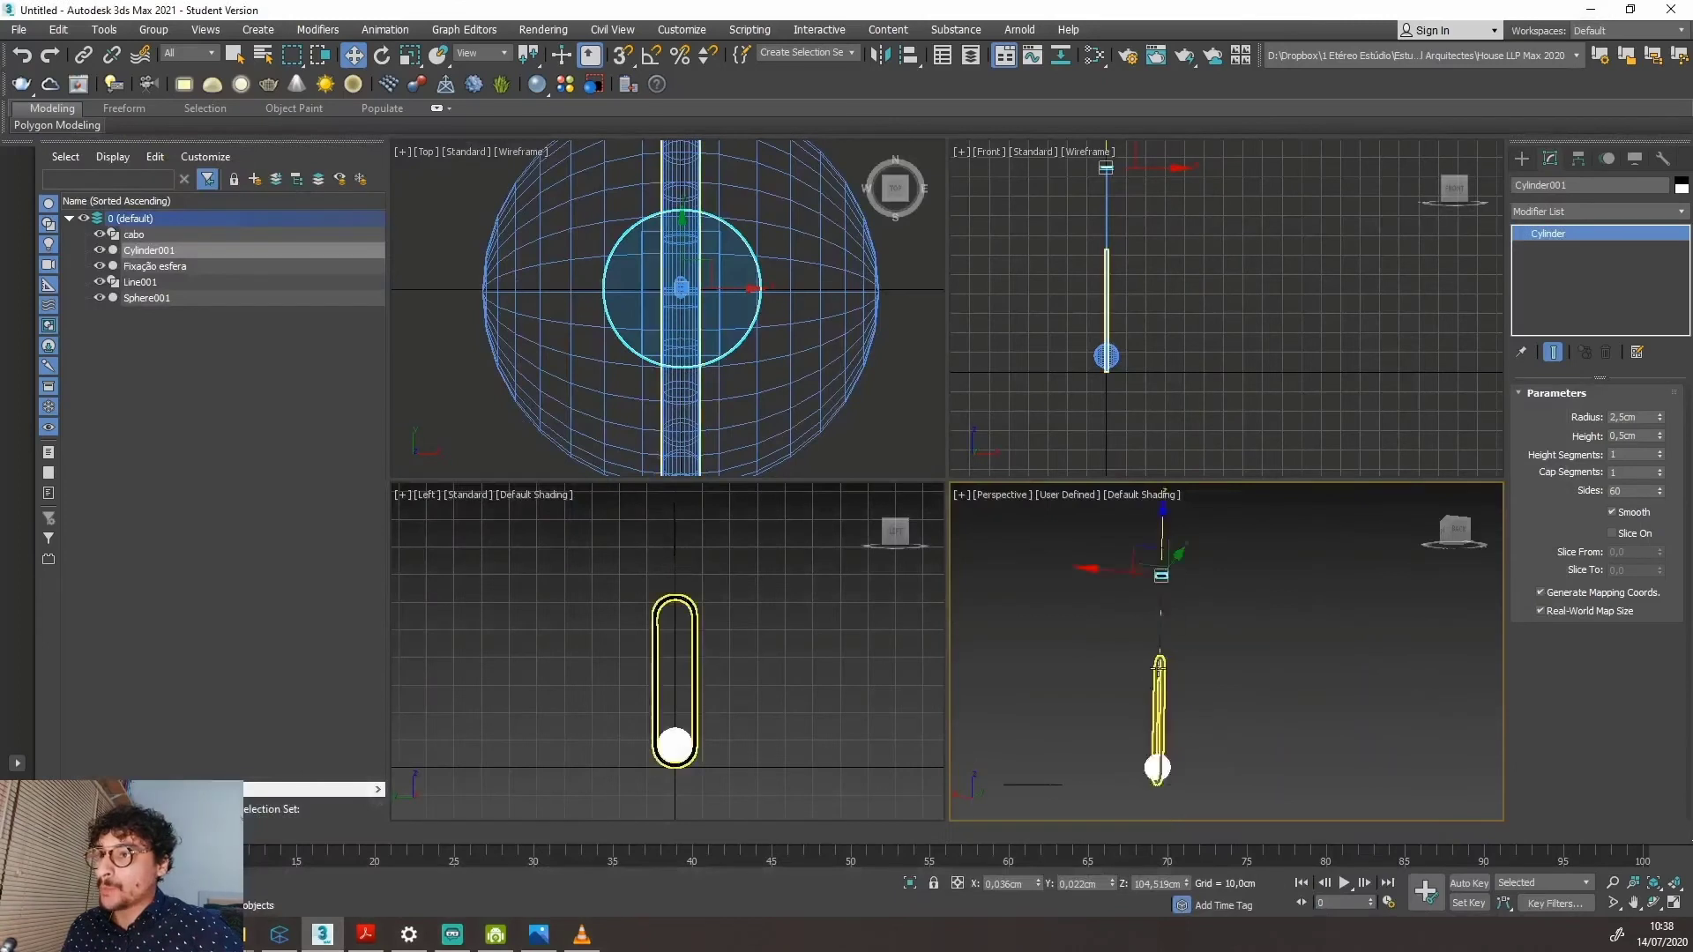
Fine-tune the canopy's height in the perspective view so the cable end just enters its underside, at Z about 104.71 cm.
scroll(1155, 609, up, 5)
mouse_move(1146, 617)
alt+middle_down()
mouse_move(1148, 646)
mouse_move(1221, 691)
mouse_move(1141, 622)
mouse_move(1135, 584)
mouse_move(1180, 617)
alt+middle_up()
scroll(1142, 635, up, 3)
scroll(1148, 646, up, 3)
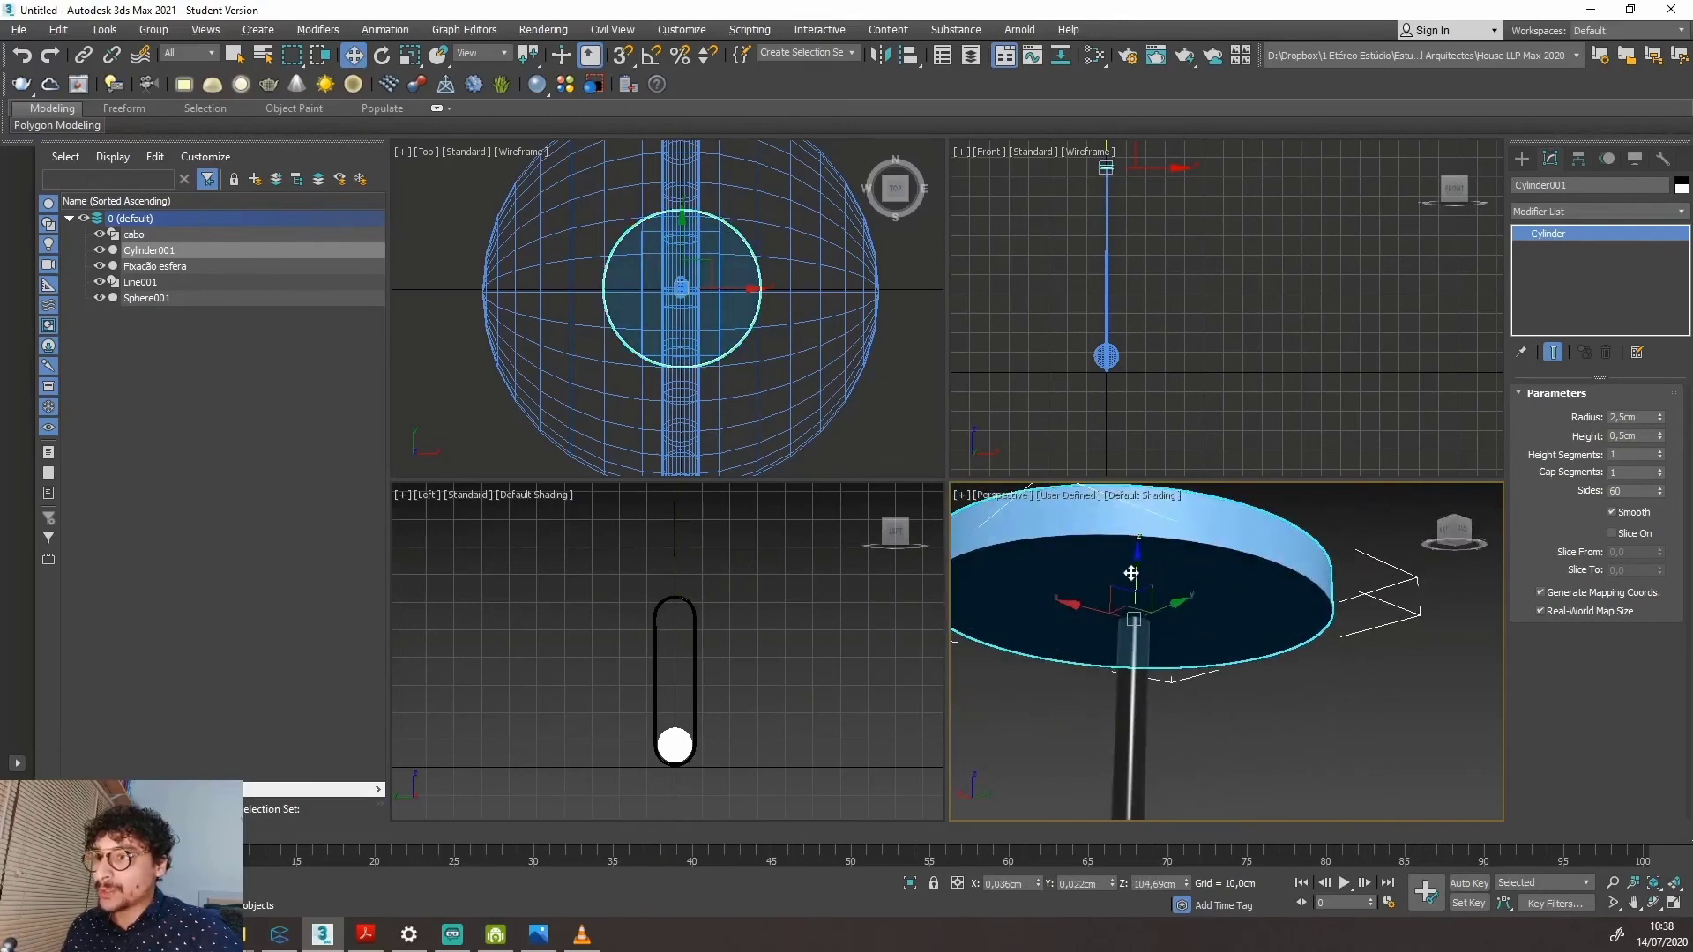
mouse_move(1131, 573)
mouse_down()
mouse_move(1137, 533)
mouse_move(1134, 585)
mouse_move(1137, 535)
mouse_move(1168, 522)
mouse_move(1129, 643)
mouse_move(1130, 537)
mouse_move(1144, 578)
mouse_up()
key(F3)
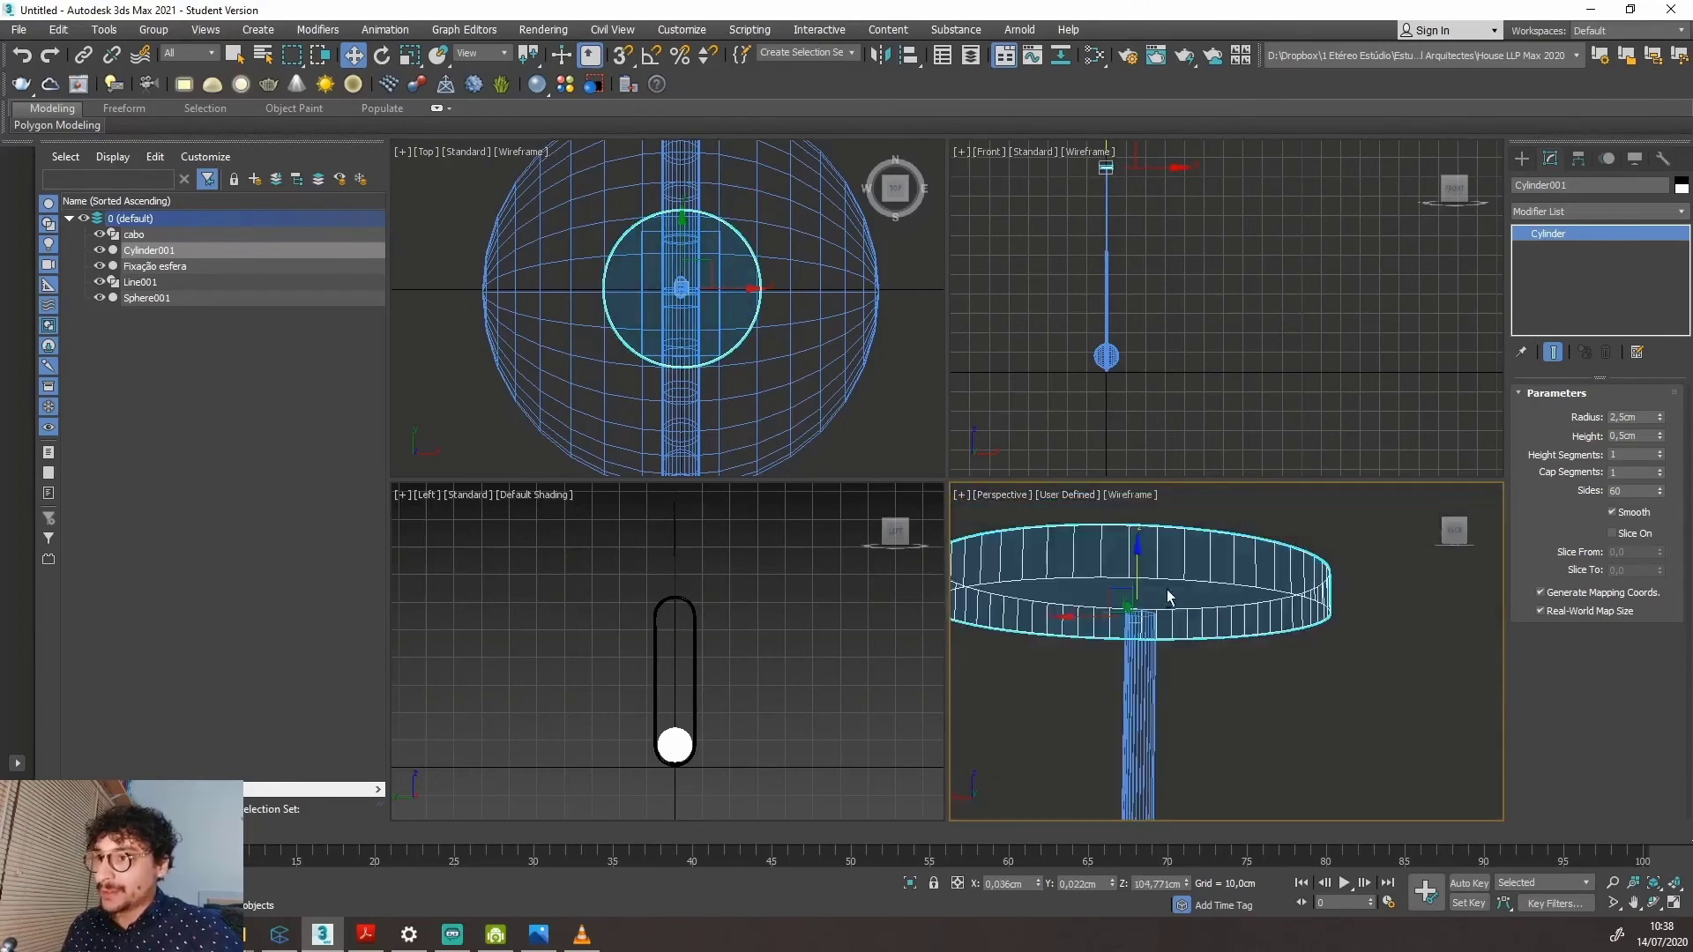
alt+middle_drag(1188, 608, 1188, 623)
drag(1137, 568, 1137, 569)
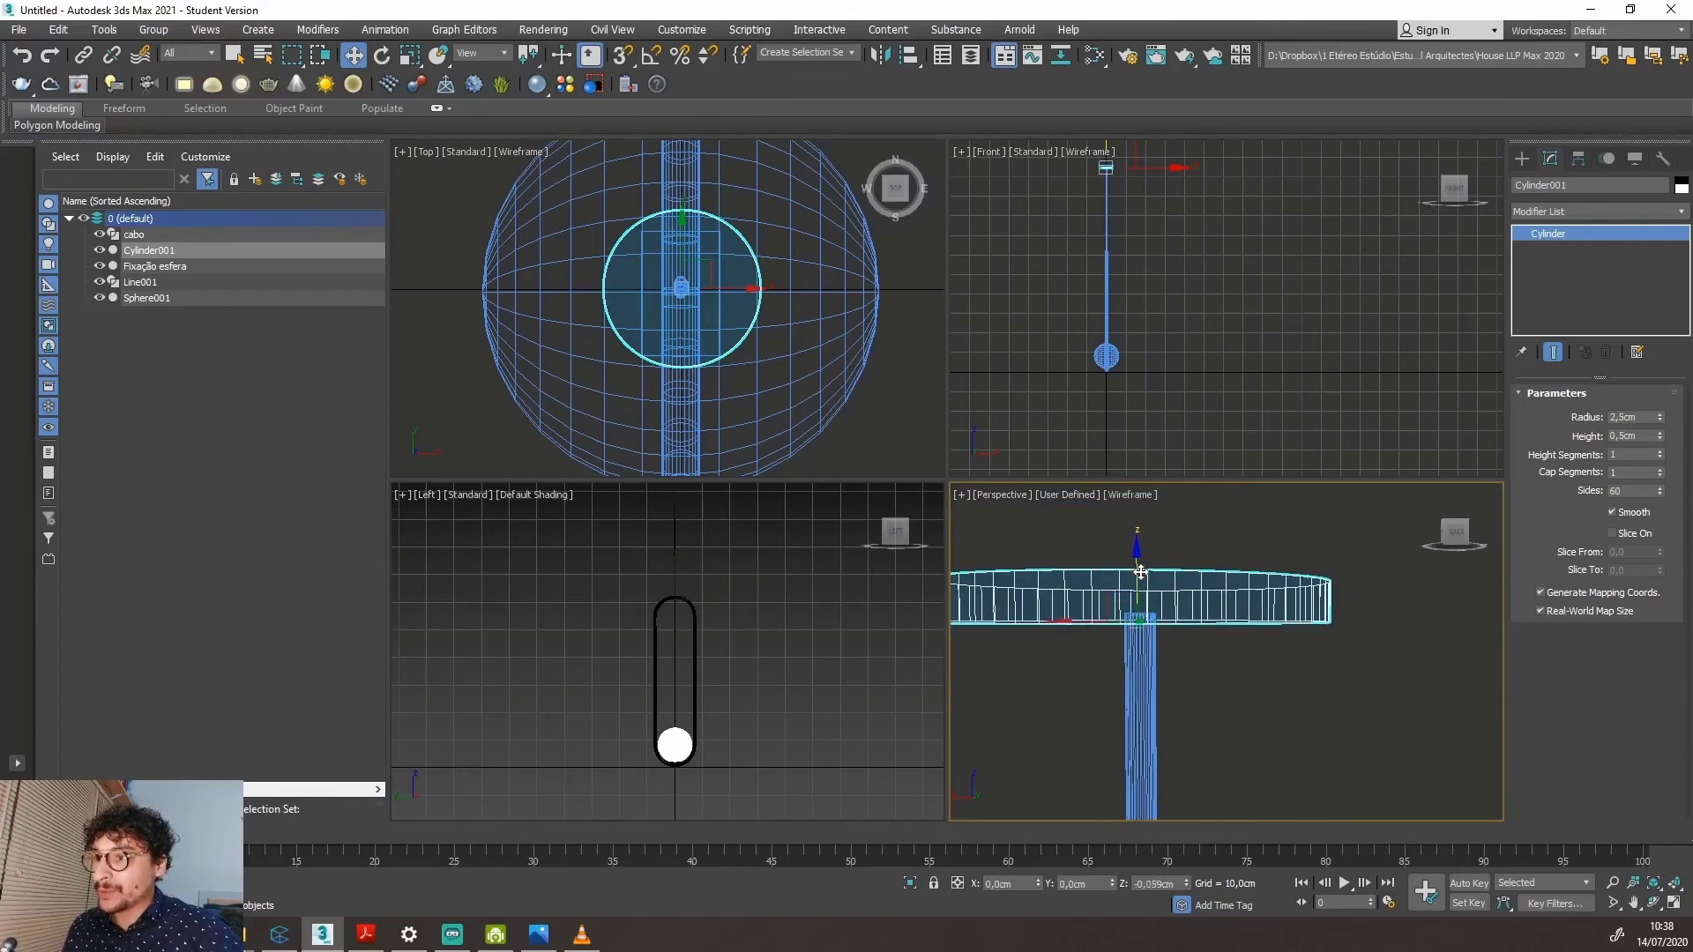
mouse_move(1136, 570)
alt+middle_down()
mouse_move(1208, 604)
mouse_move(1220, 579)
alt+middle_up()
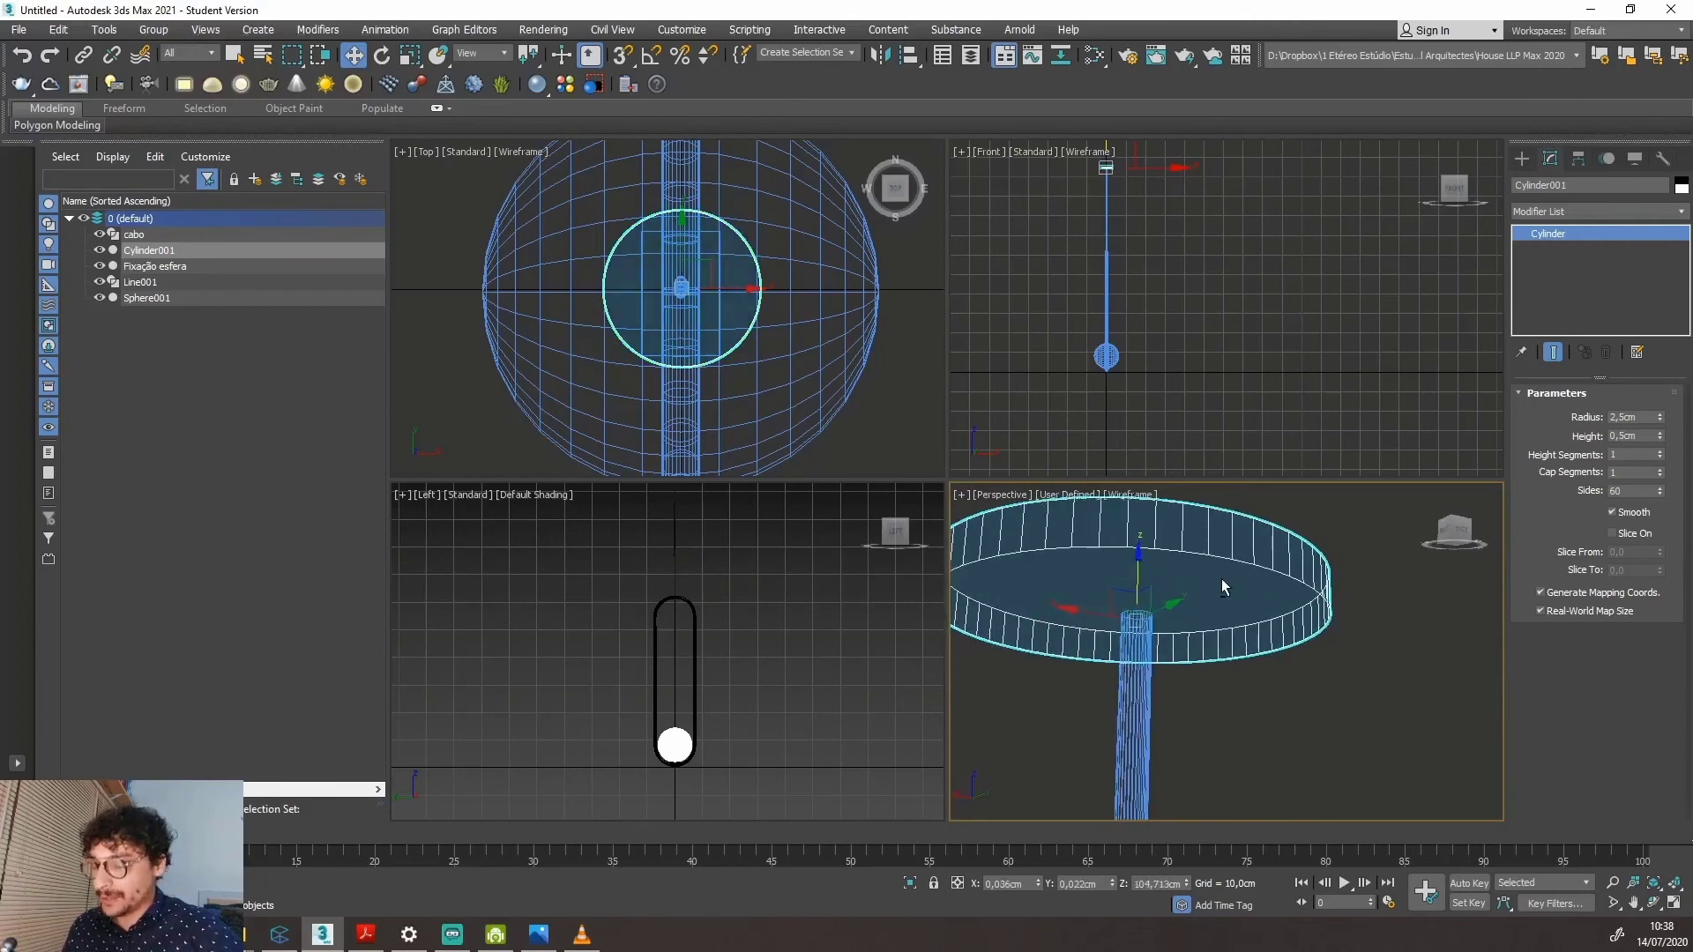
key(F3)
scroll(1220, 579, down, 4)
scroll(1209, 590, up, 5)
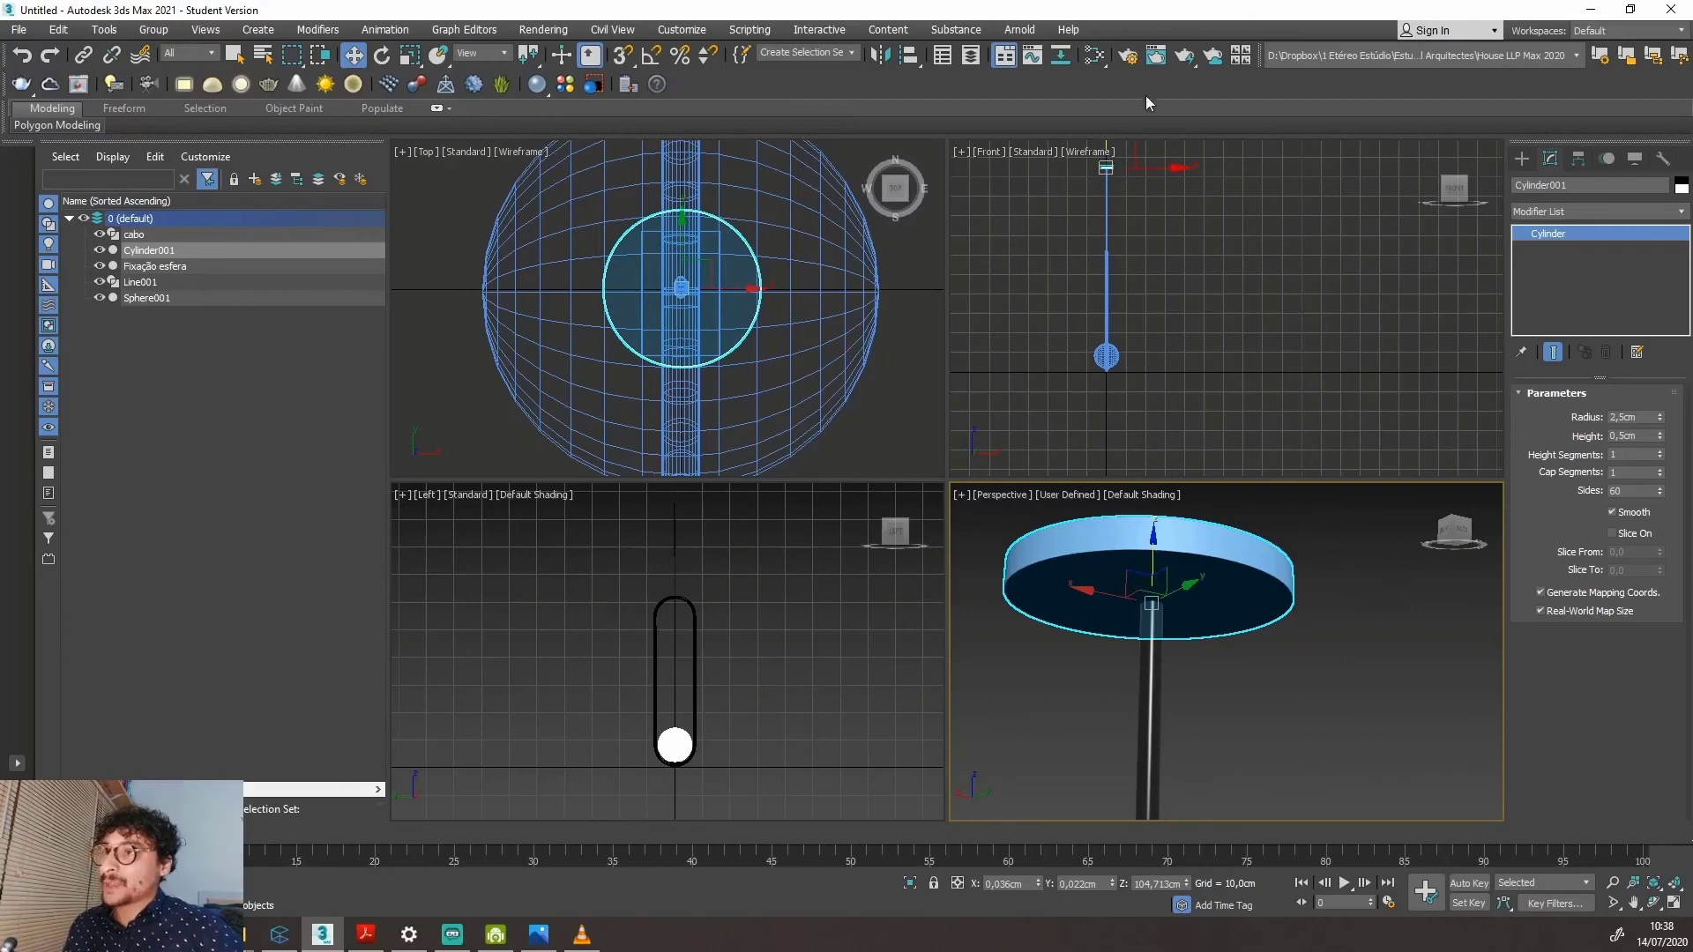
Add a new VRayMtl in the Slate Material Editor beside the existing lamp materials and name it Lum Mila Cromo.
click(1094, 55)
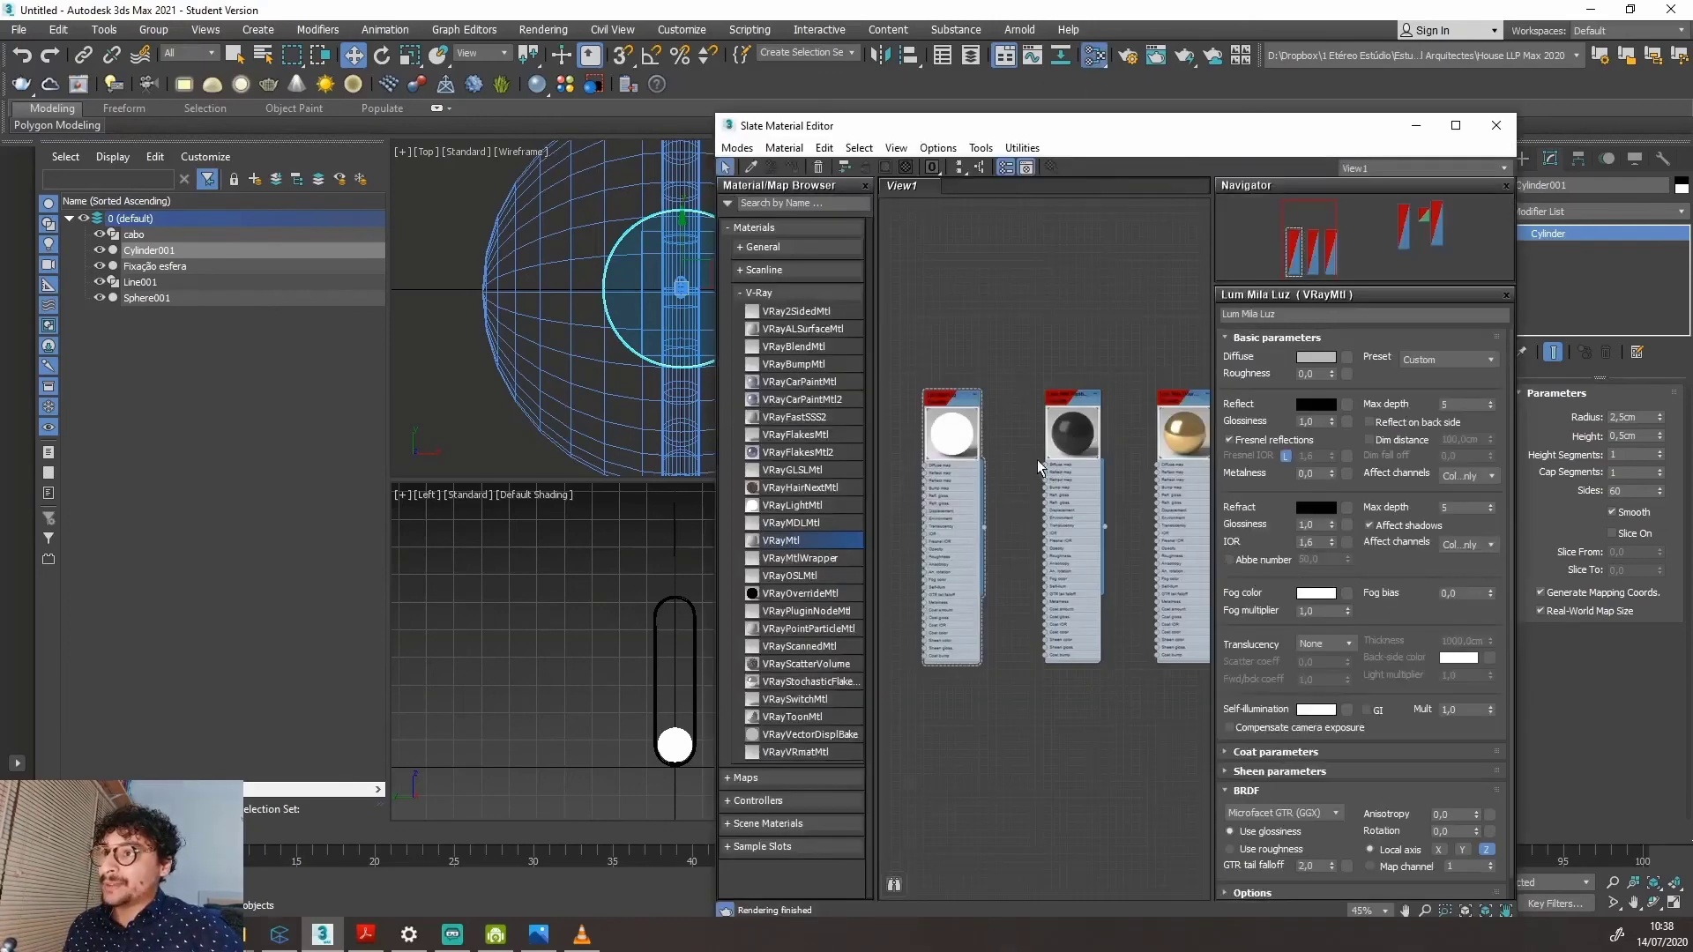
scroll(987, 453, up, 2)
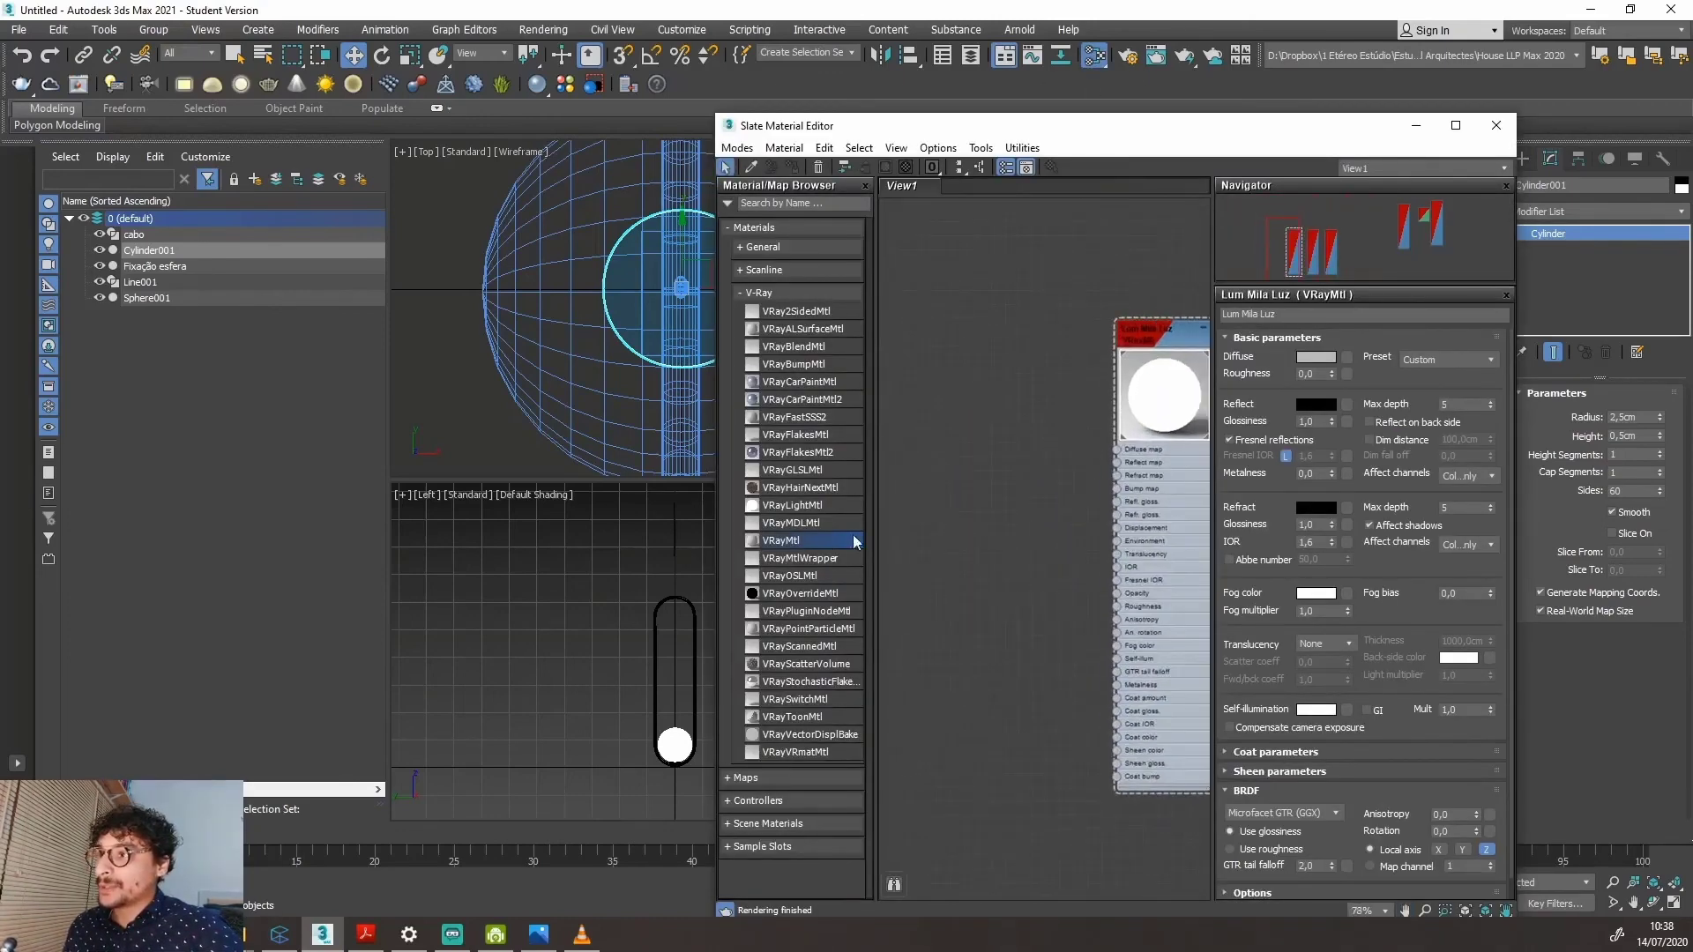
drag(939, 499, 970, 336)
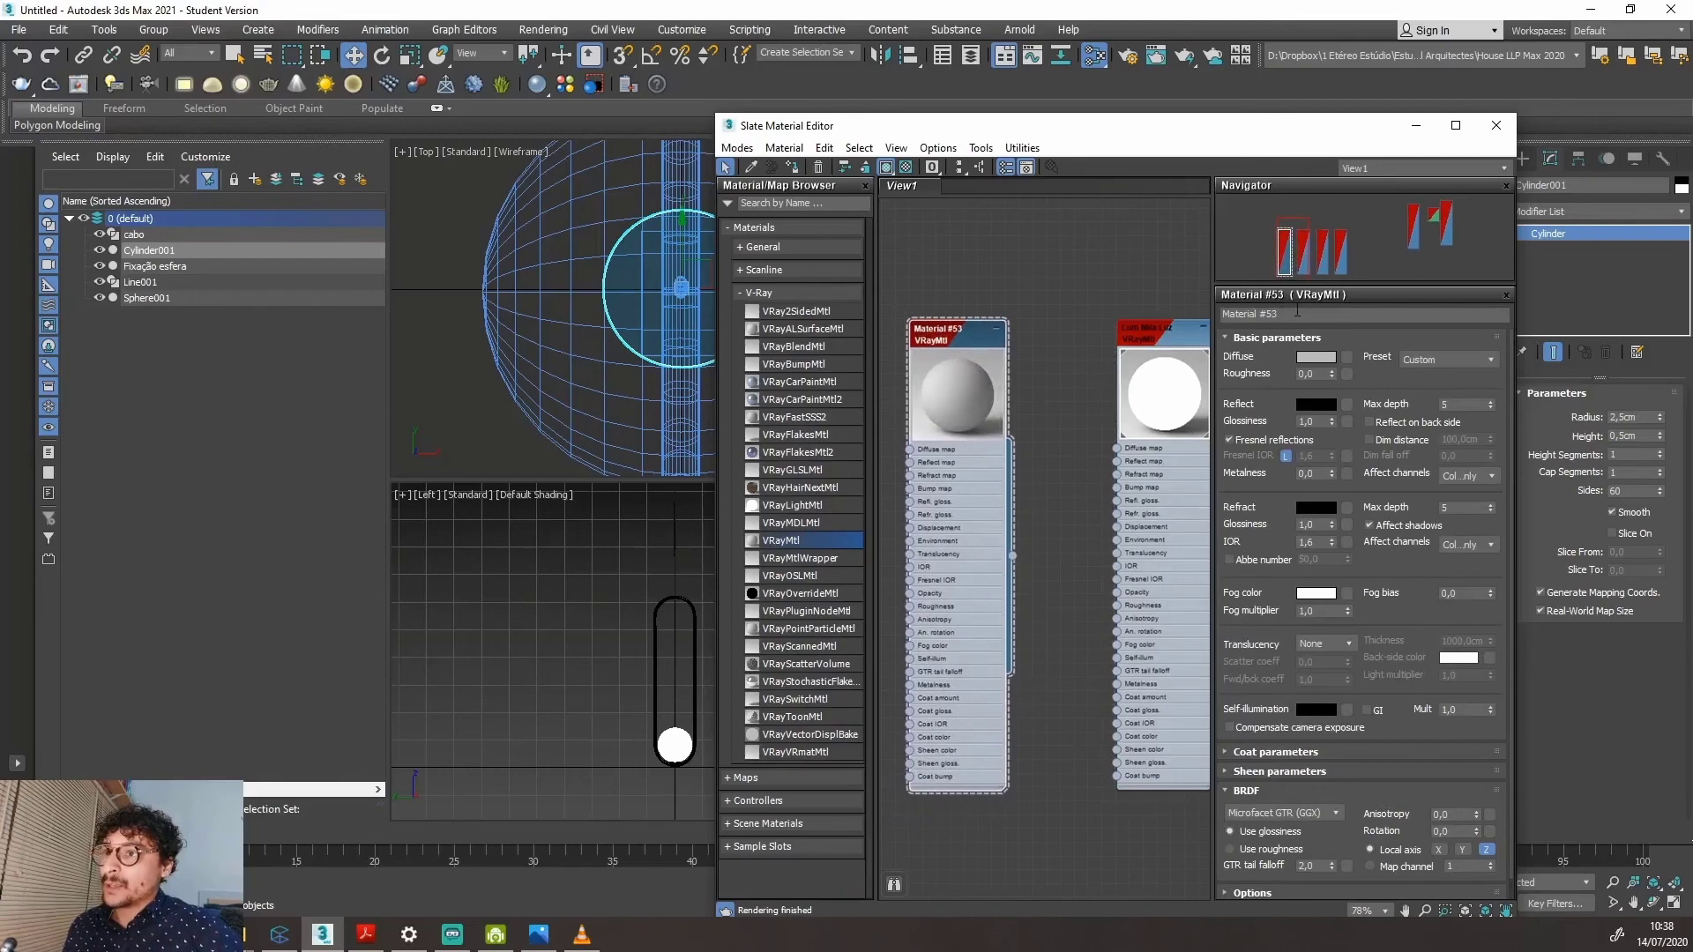
drag(1297, 310, 1192, 311)
text(Lum Mila Cromo)
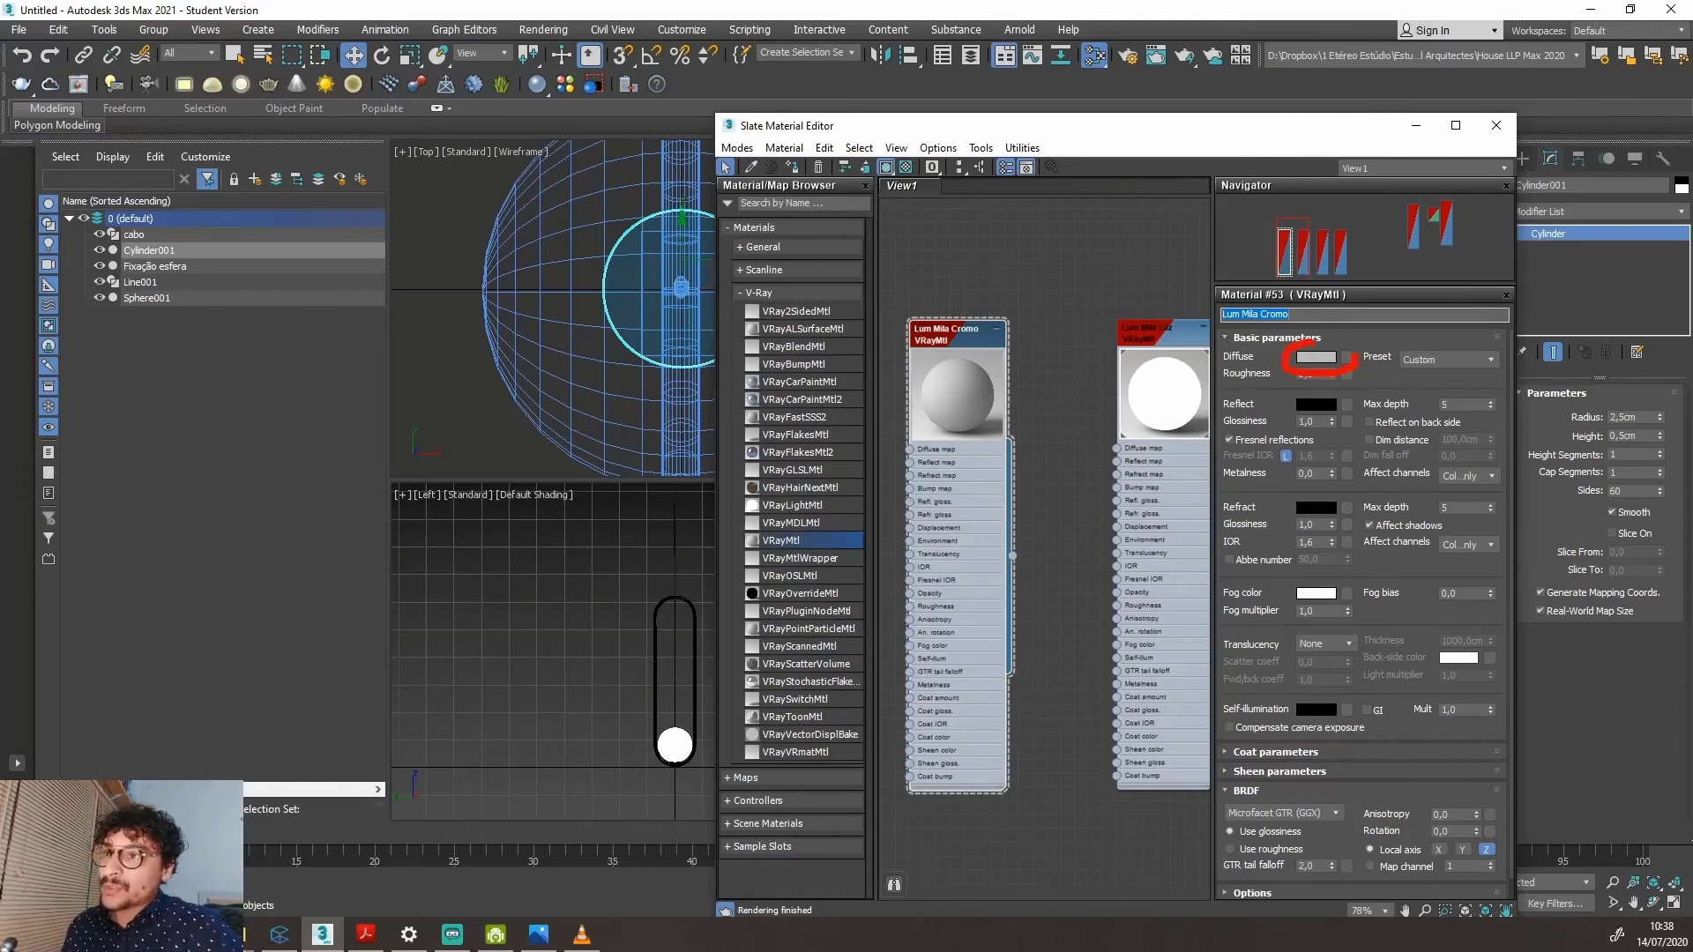
Set the Lum Mila Cromo material's diffuse color to black and turn off its Fresnel reflections.
click(1361, 408)
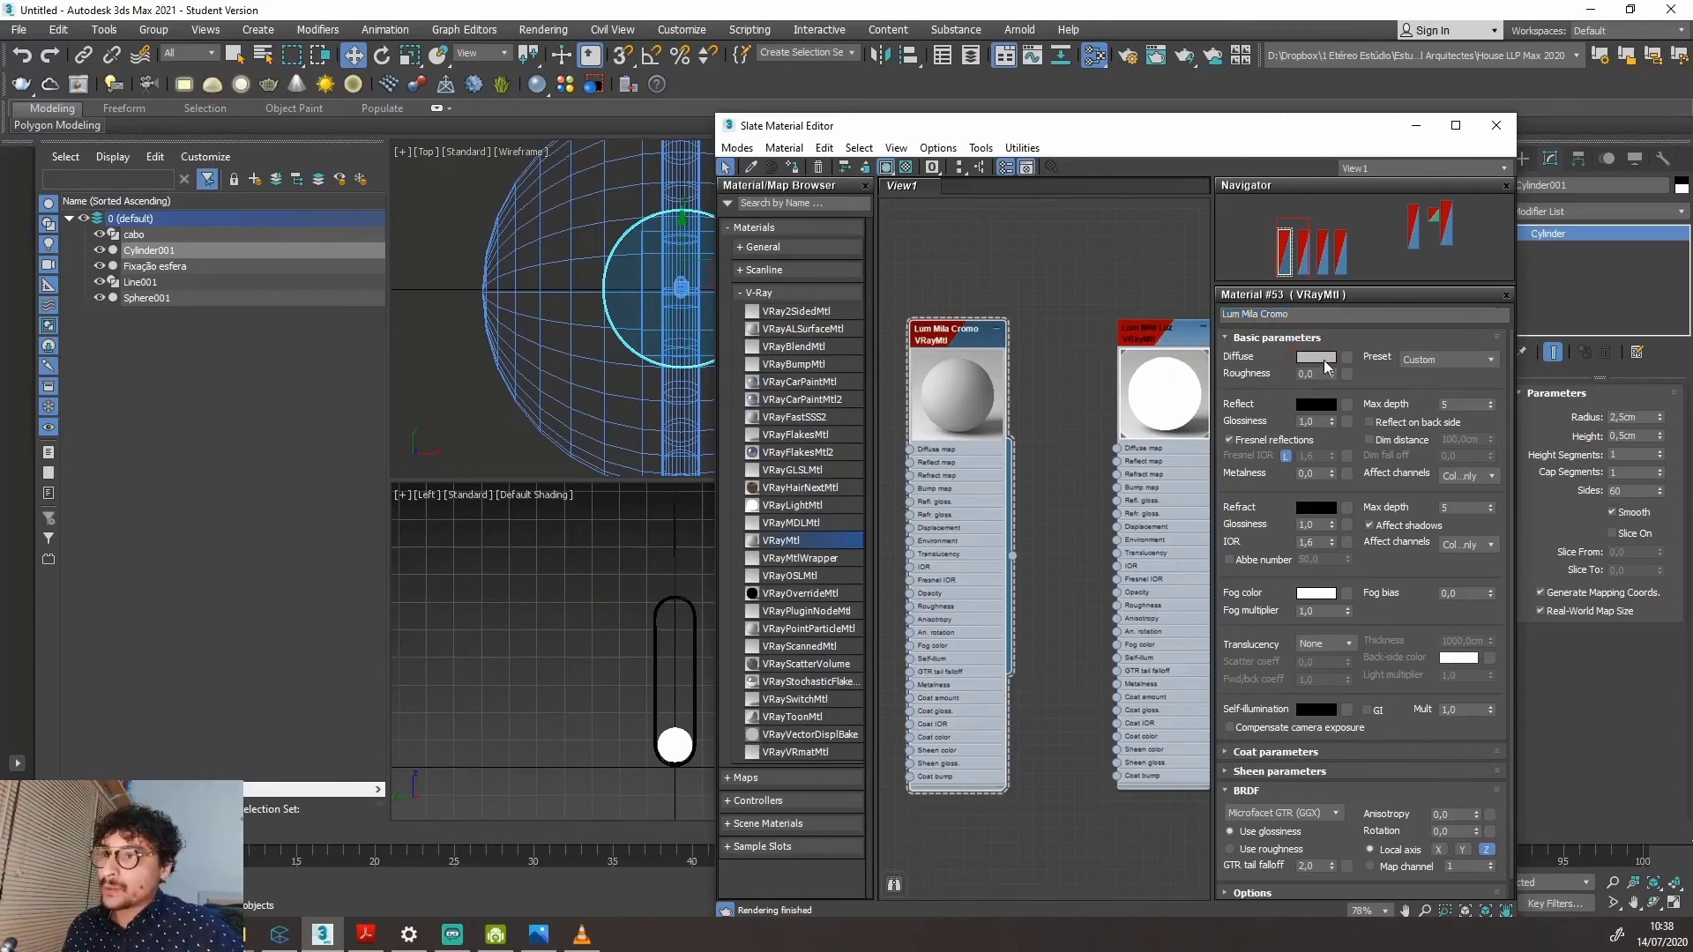
click(1317, 358)
drag(1237, 544, 1141, 544)
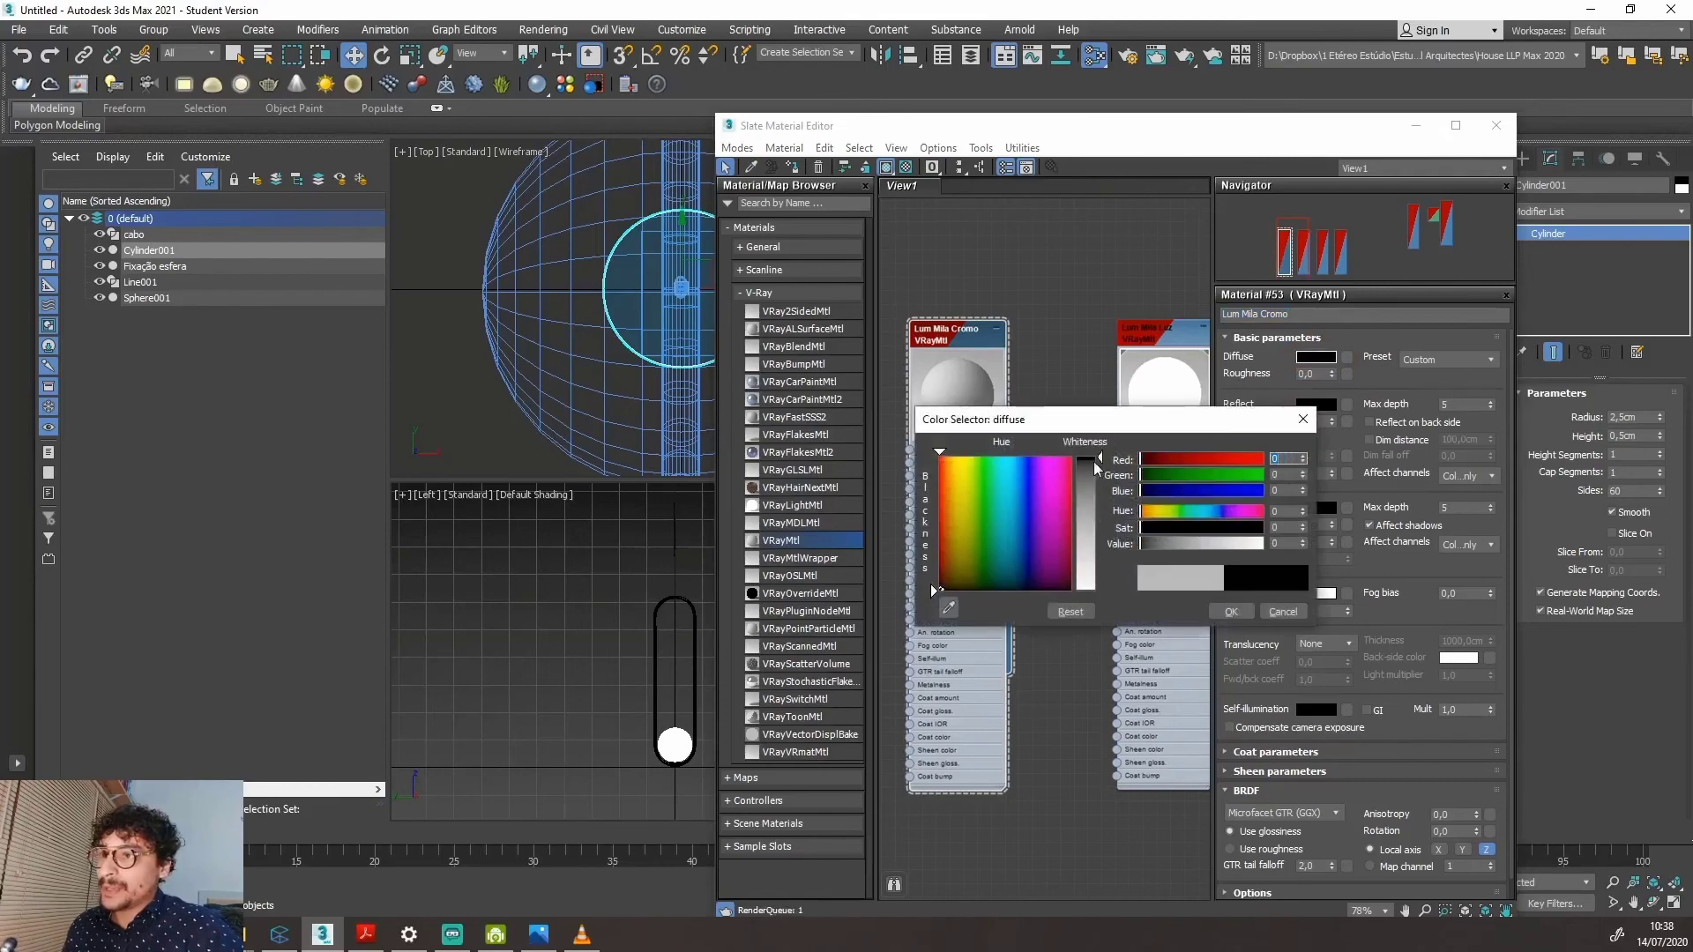
click(1231, 611)
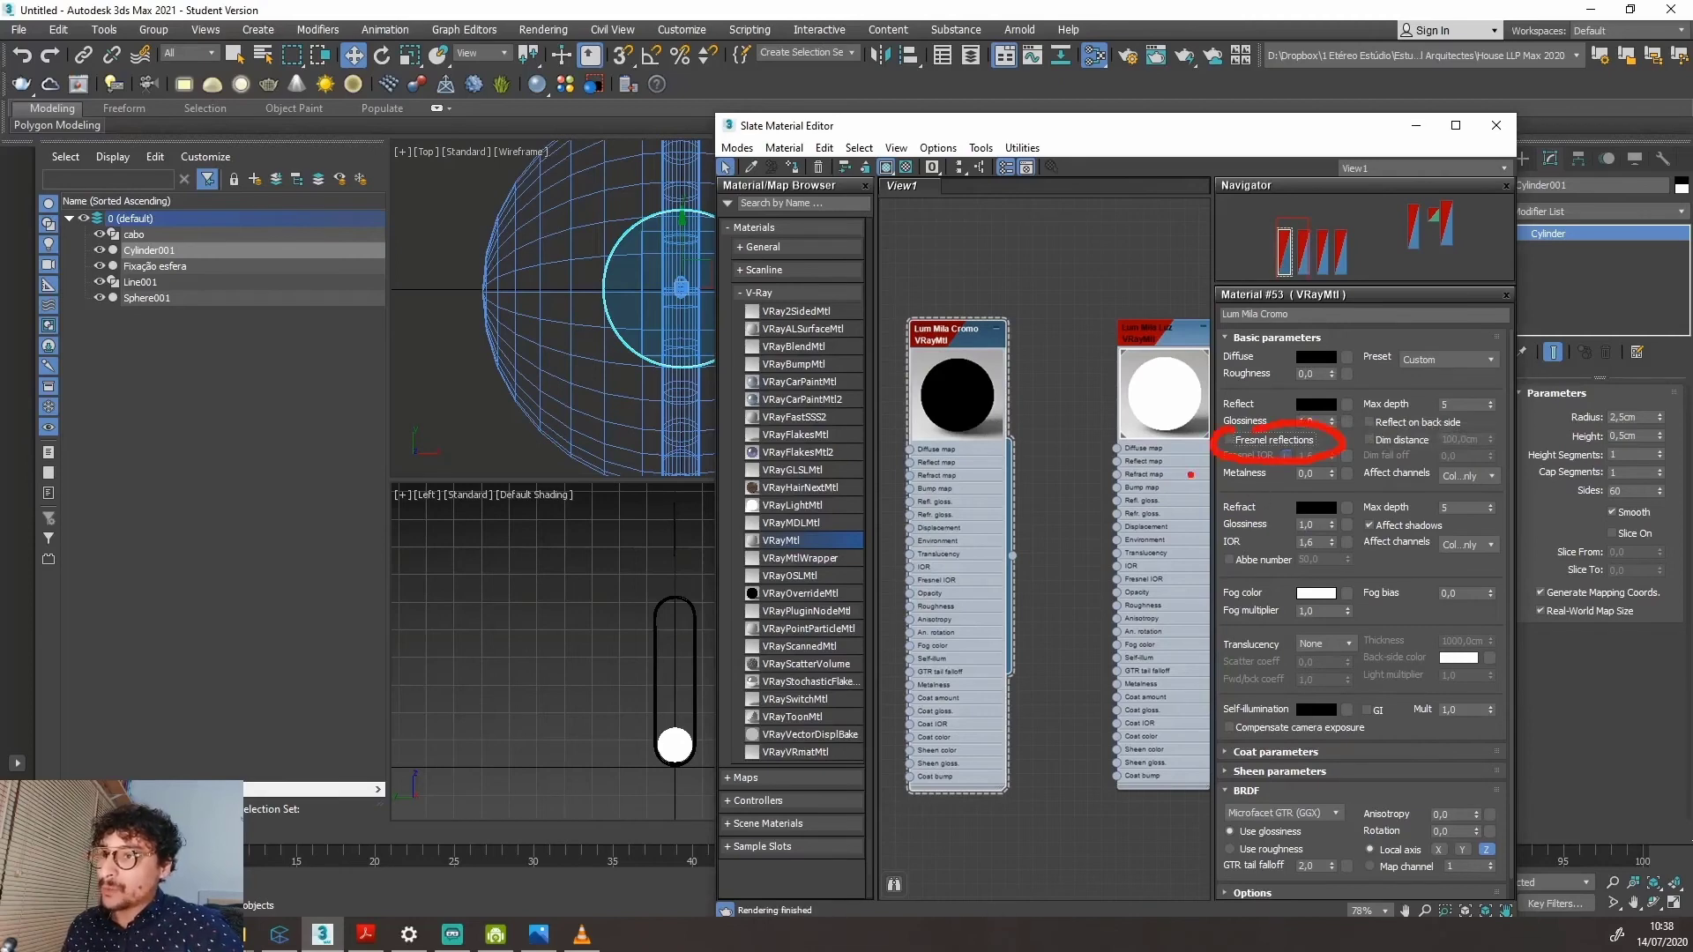
Set the chrome material's reflection color to light grey with value 188 and its reflection glossiness to 0.8.
click(1316, 403)
drag(1100, 487, 1096, 556)
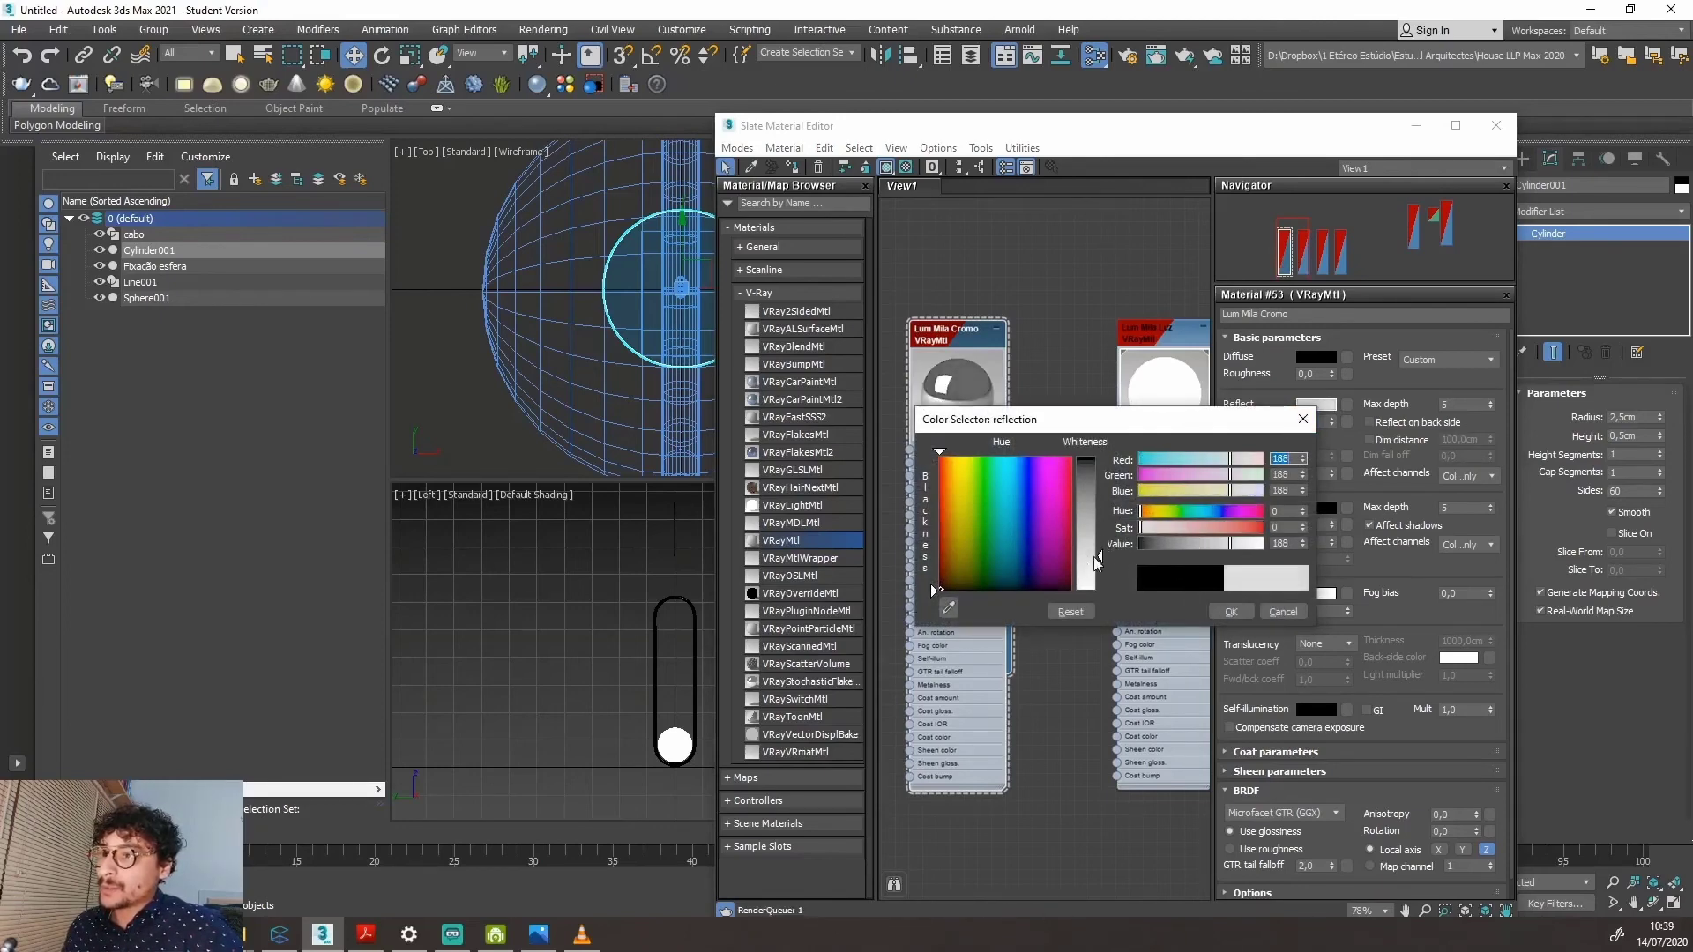
click(1231, 612)
drag(922, 333, 966, 356)
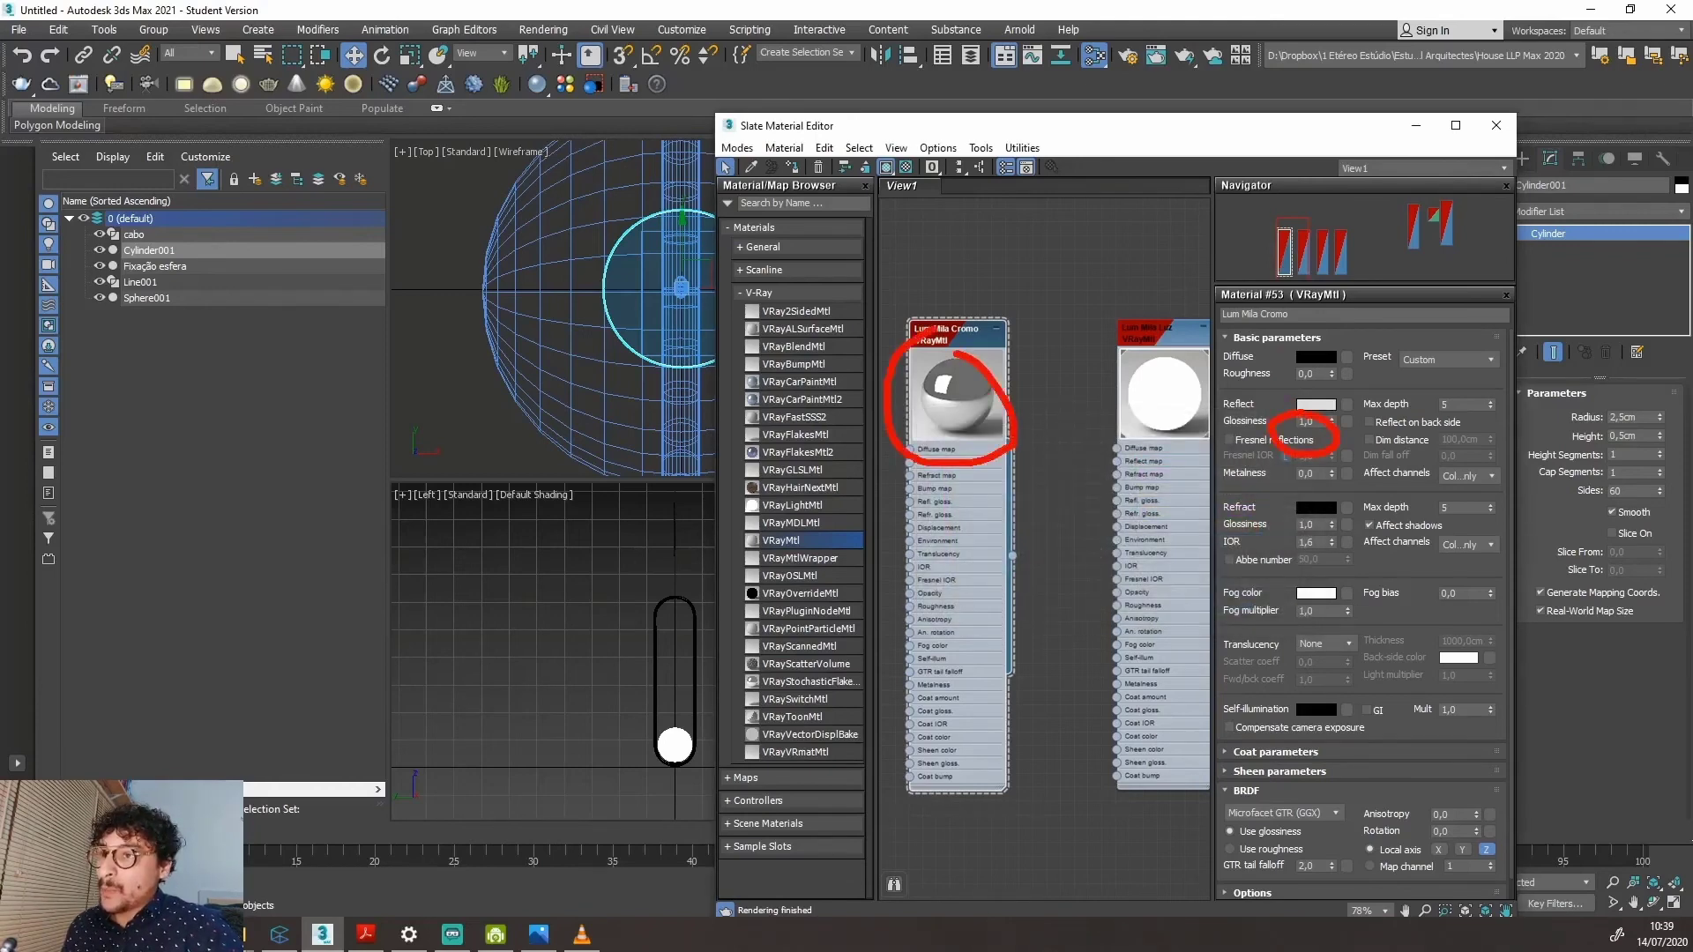
key(Escape)
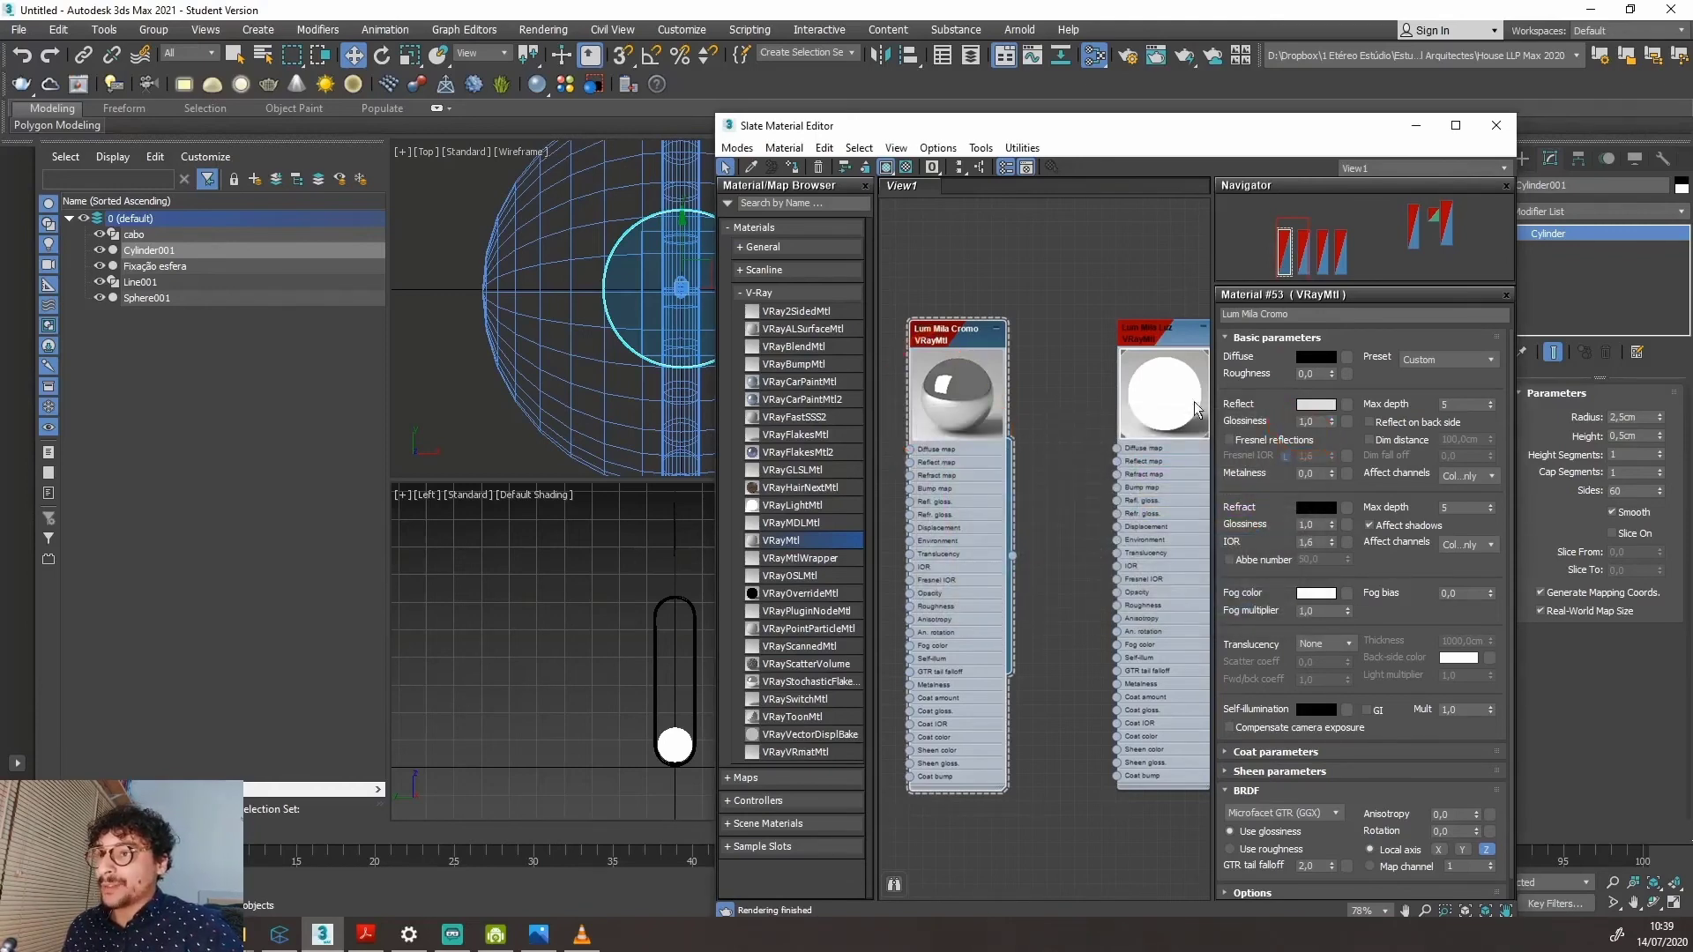
double_click(1307, 421)
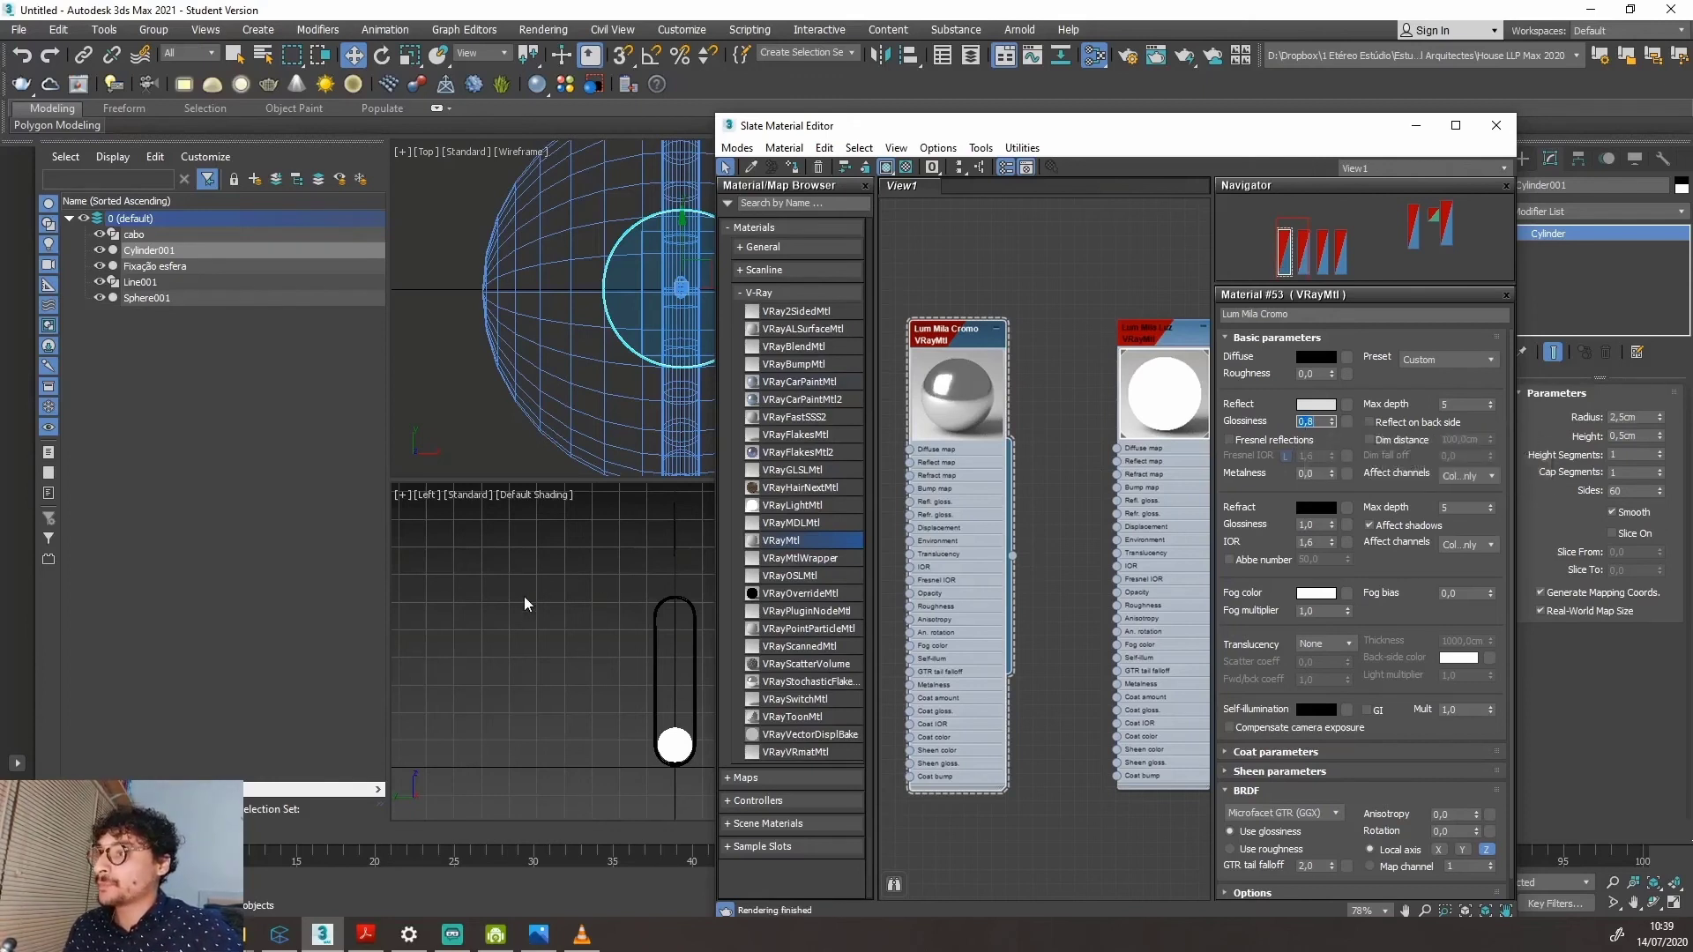
Assign the Lum Mila Cromo material to the selected ceiling canopy cylinder.
drag(902, 136, 1280, 177)
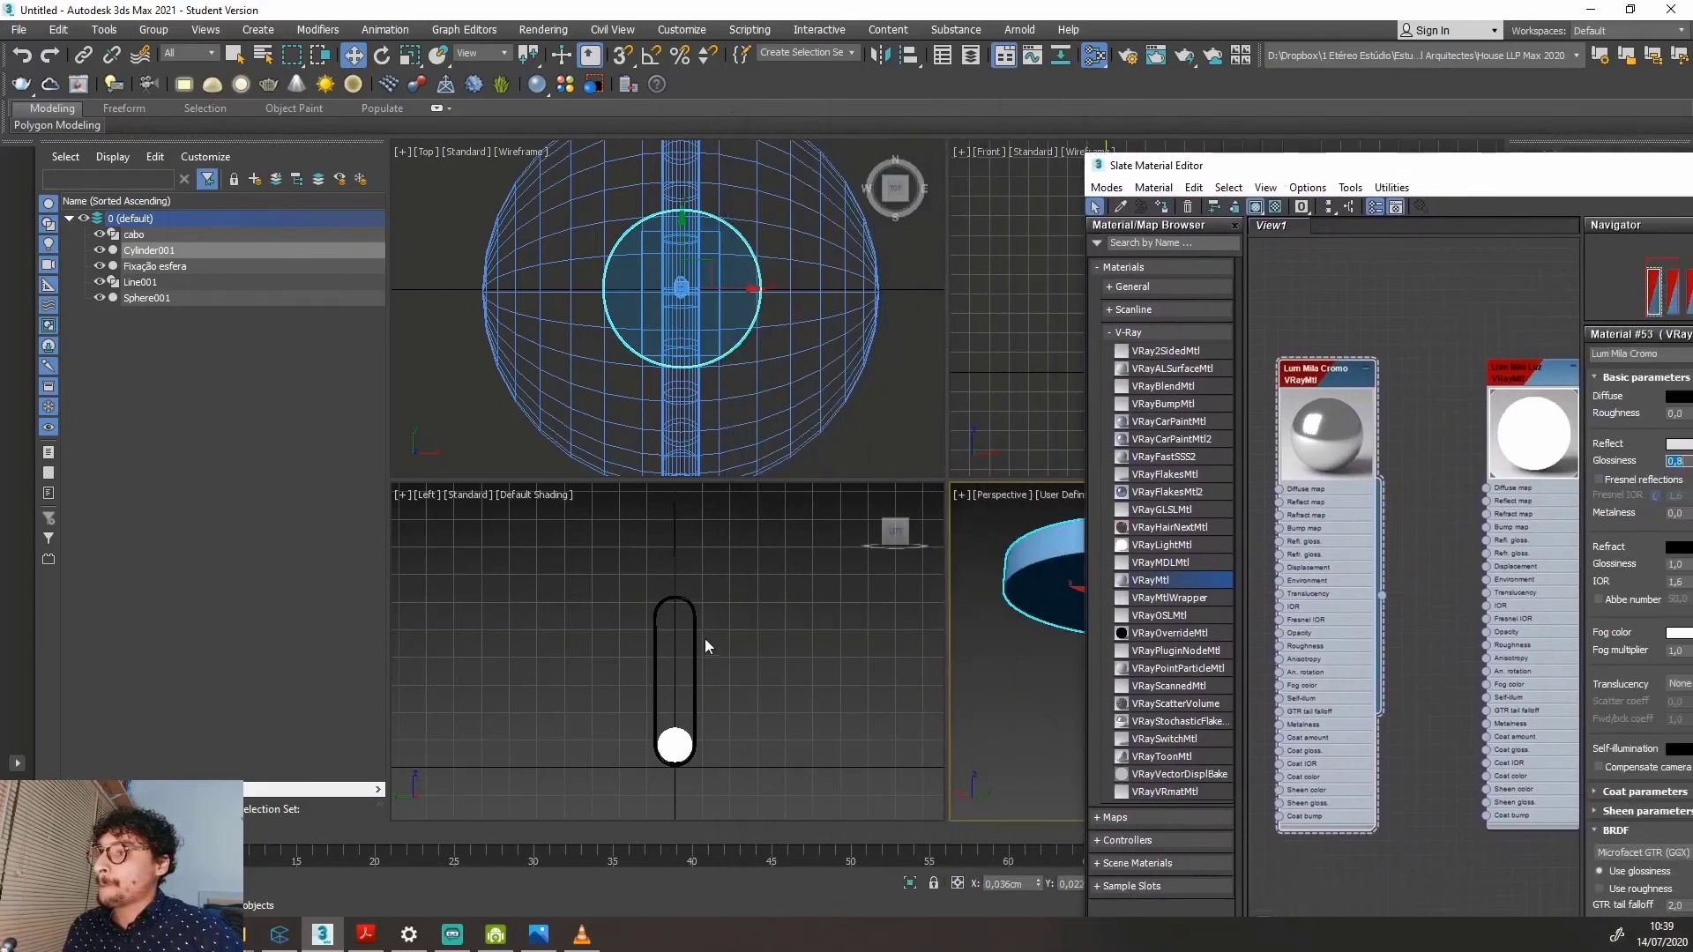
scroll(706, 639, down, 2)
scroll(1323, 500, down, 2)
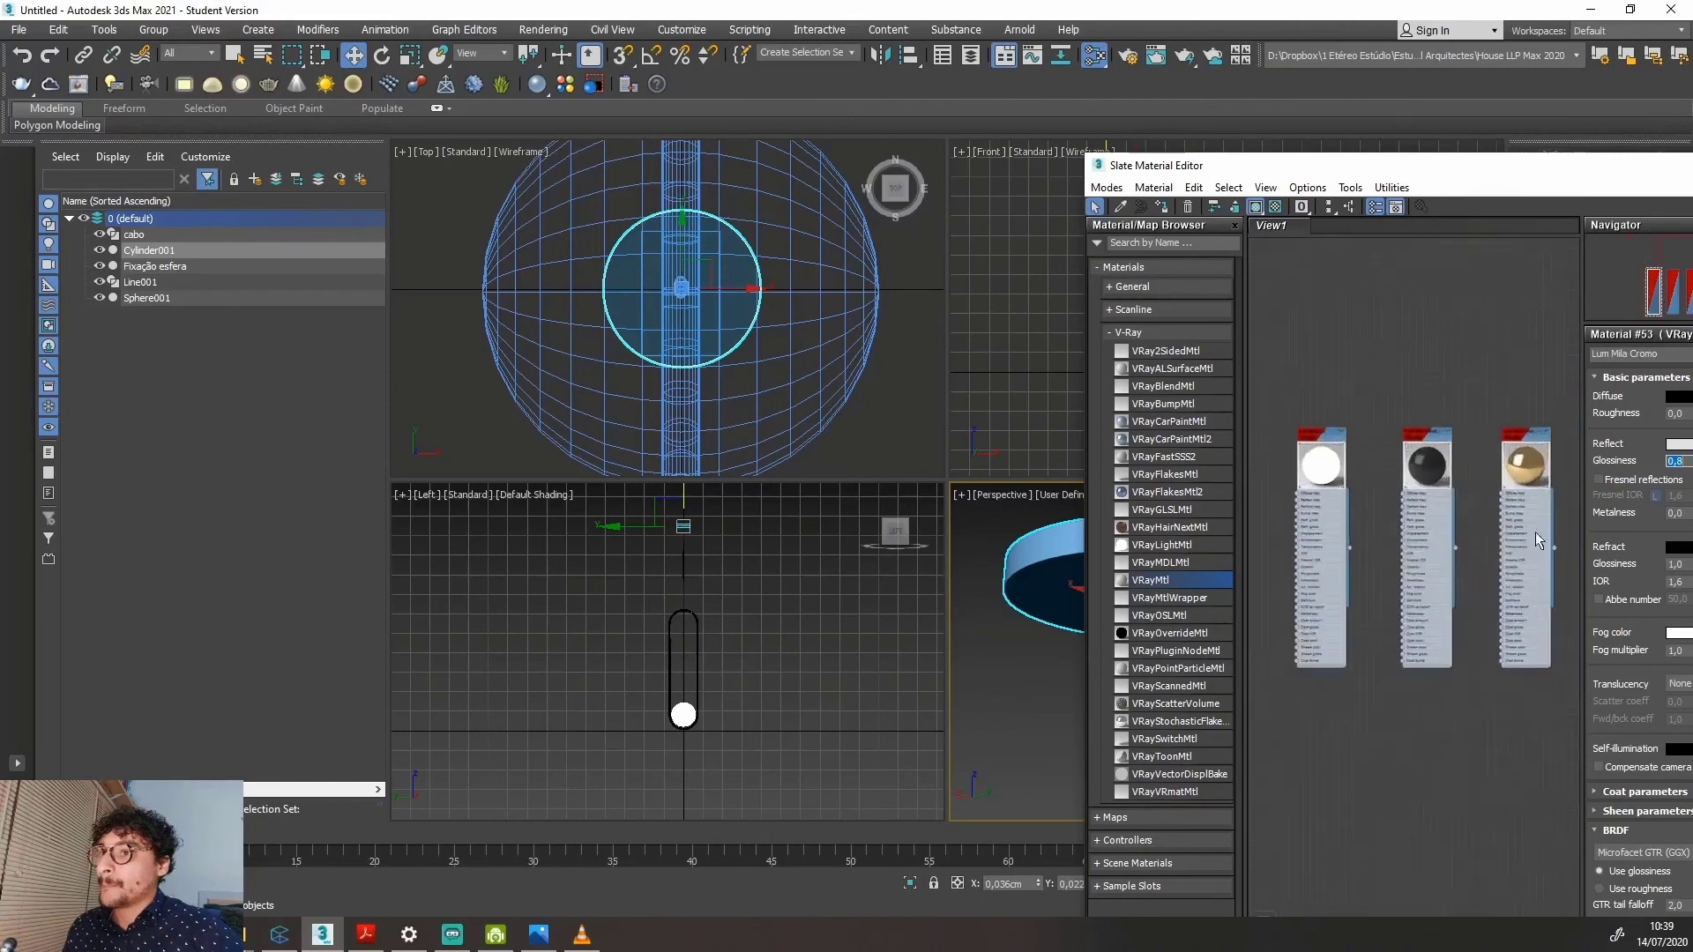
drag(1559, 549, 1023, 677)
scroll(1347, 448, up, 5)
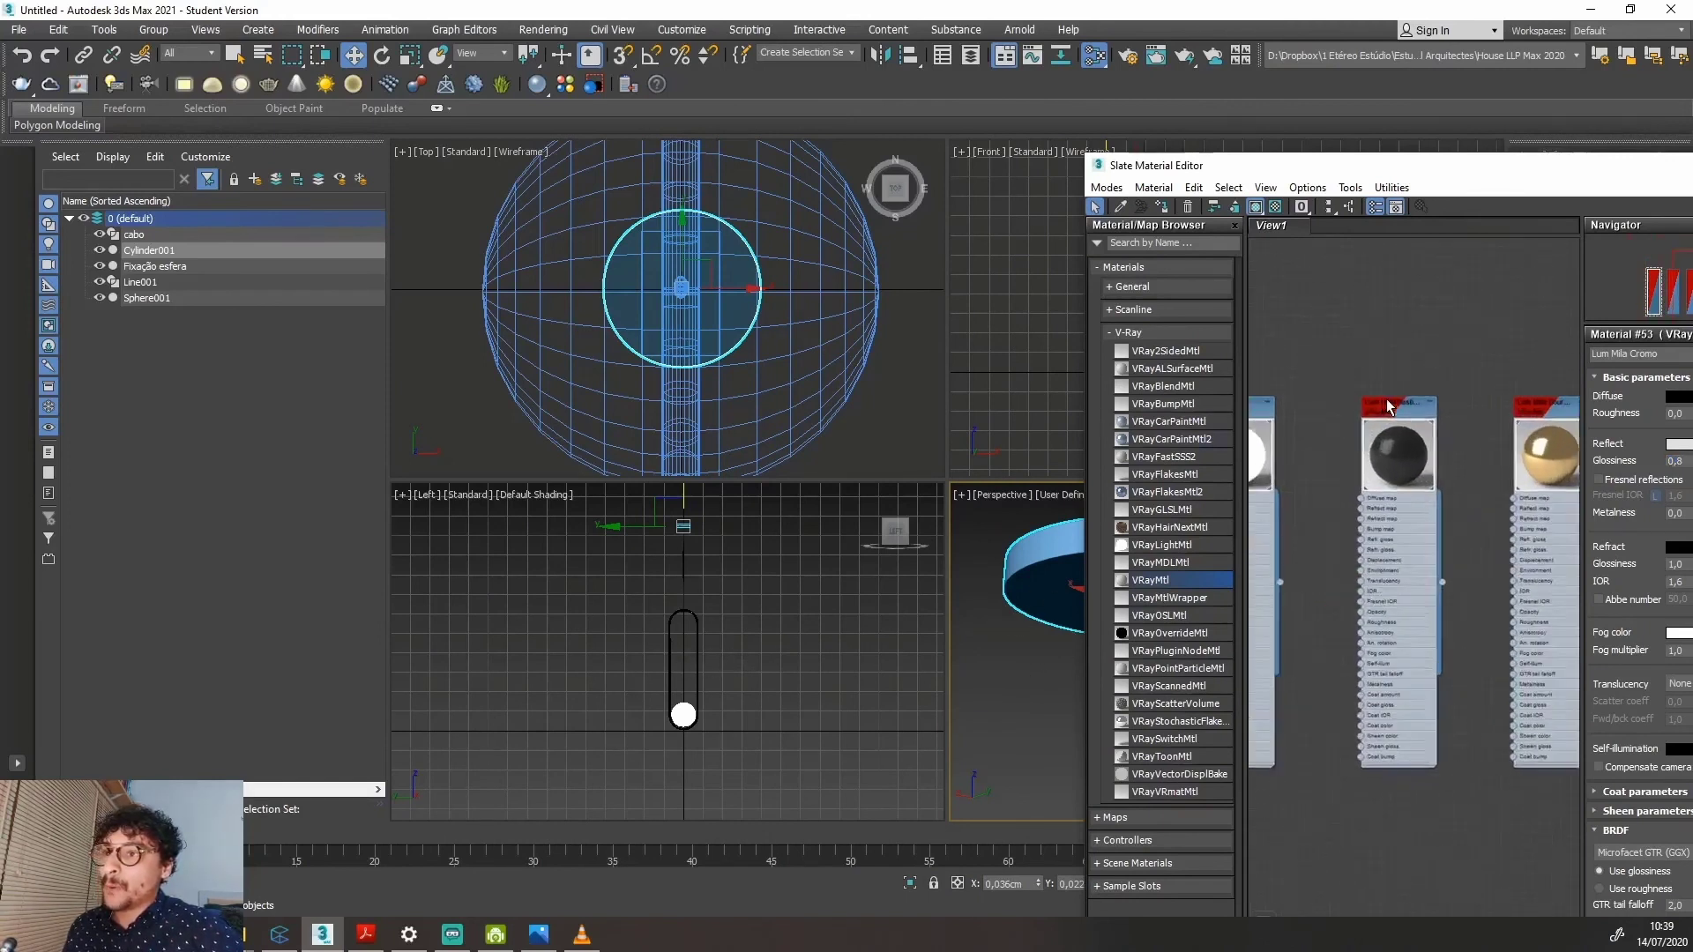
scroll(1347, 448, up, 1)
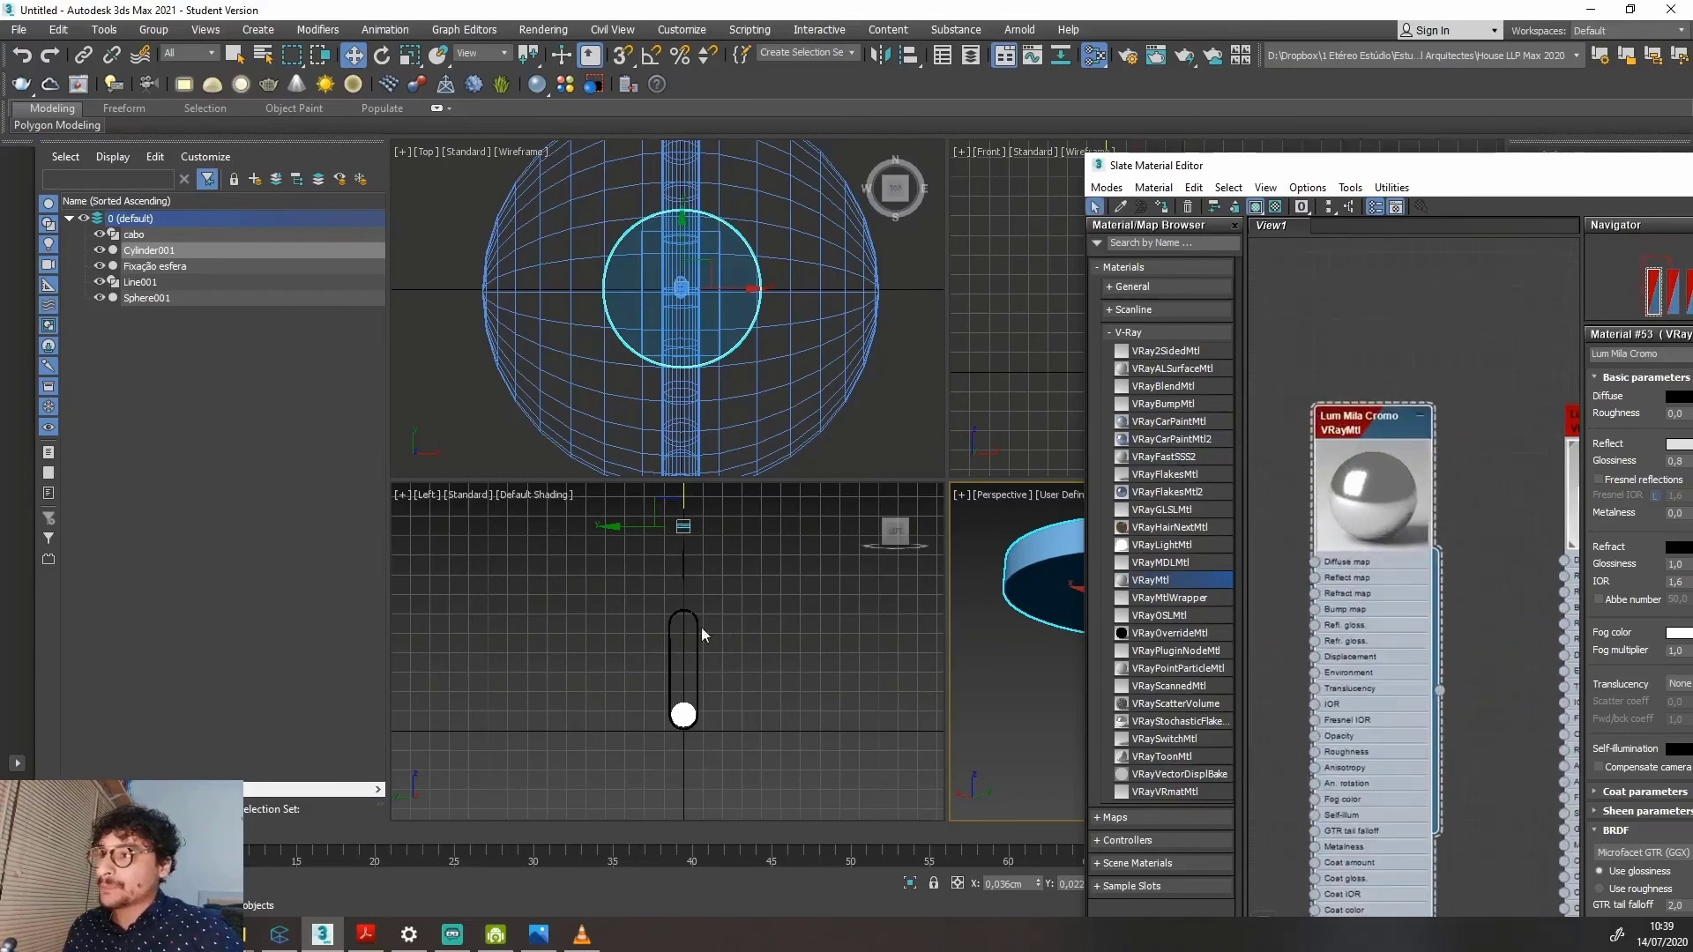
scroll(639, 672, down, 3)
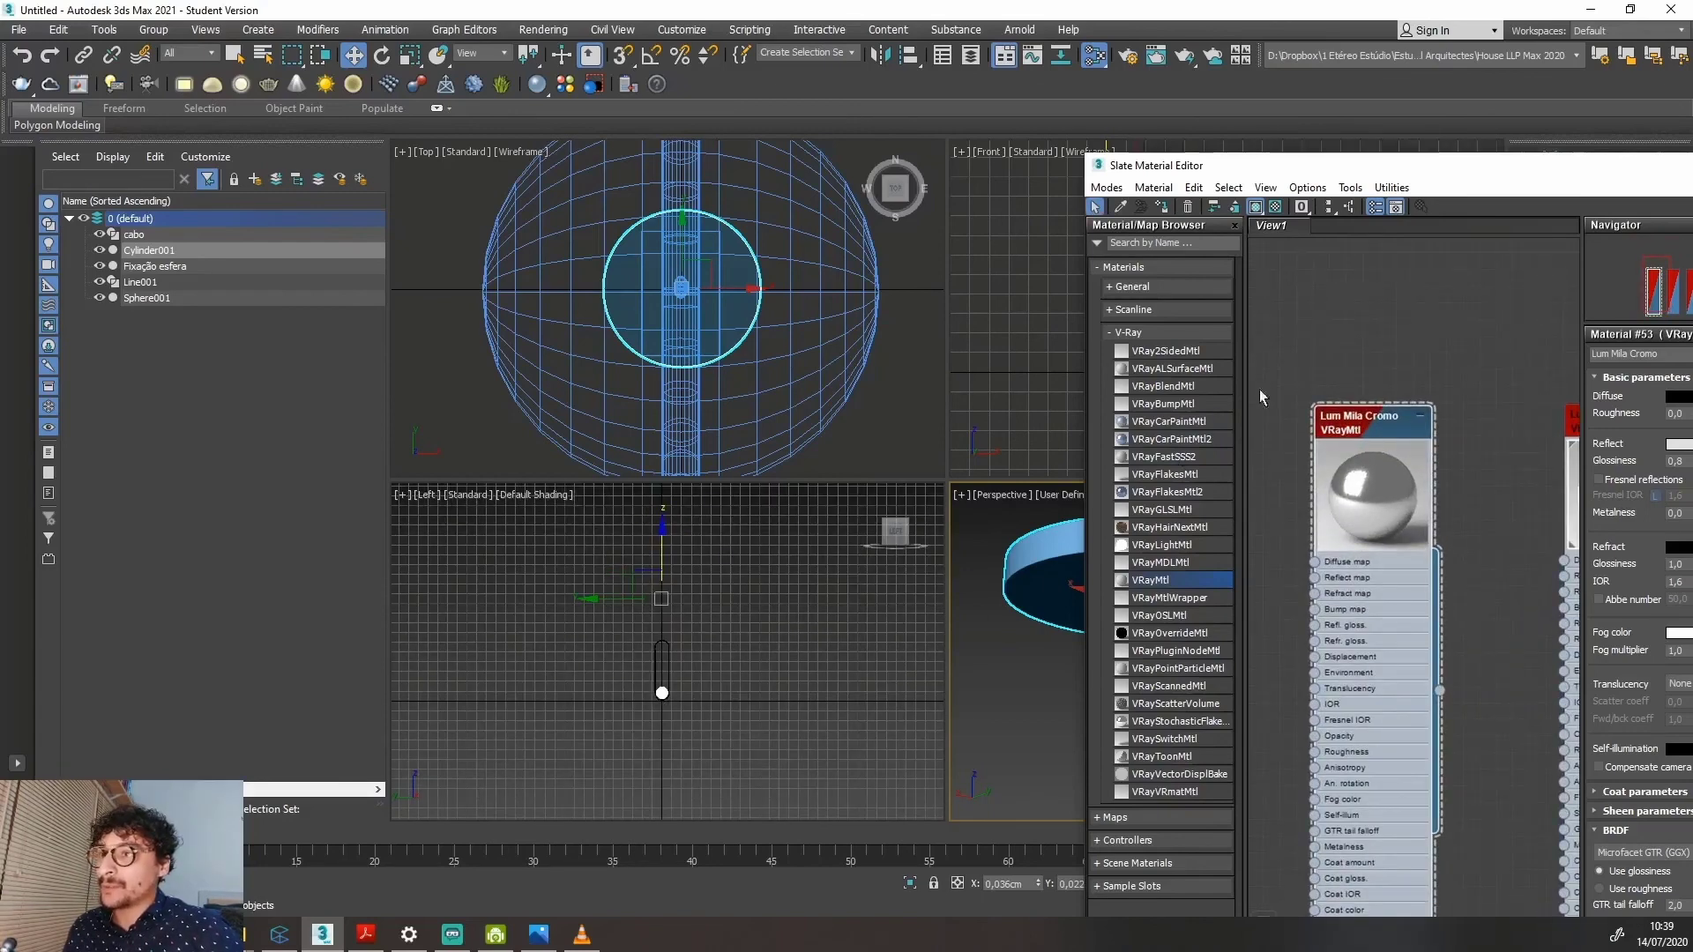
scroll(587, 388, down, 5)
scroll(587, 388, up, 3)
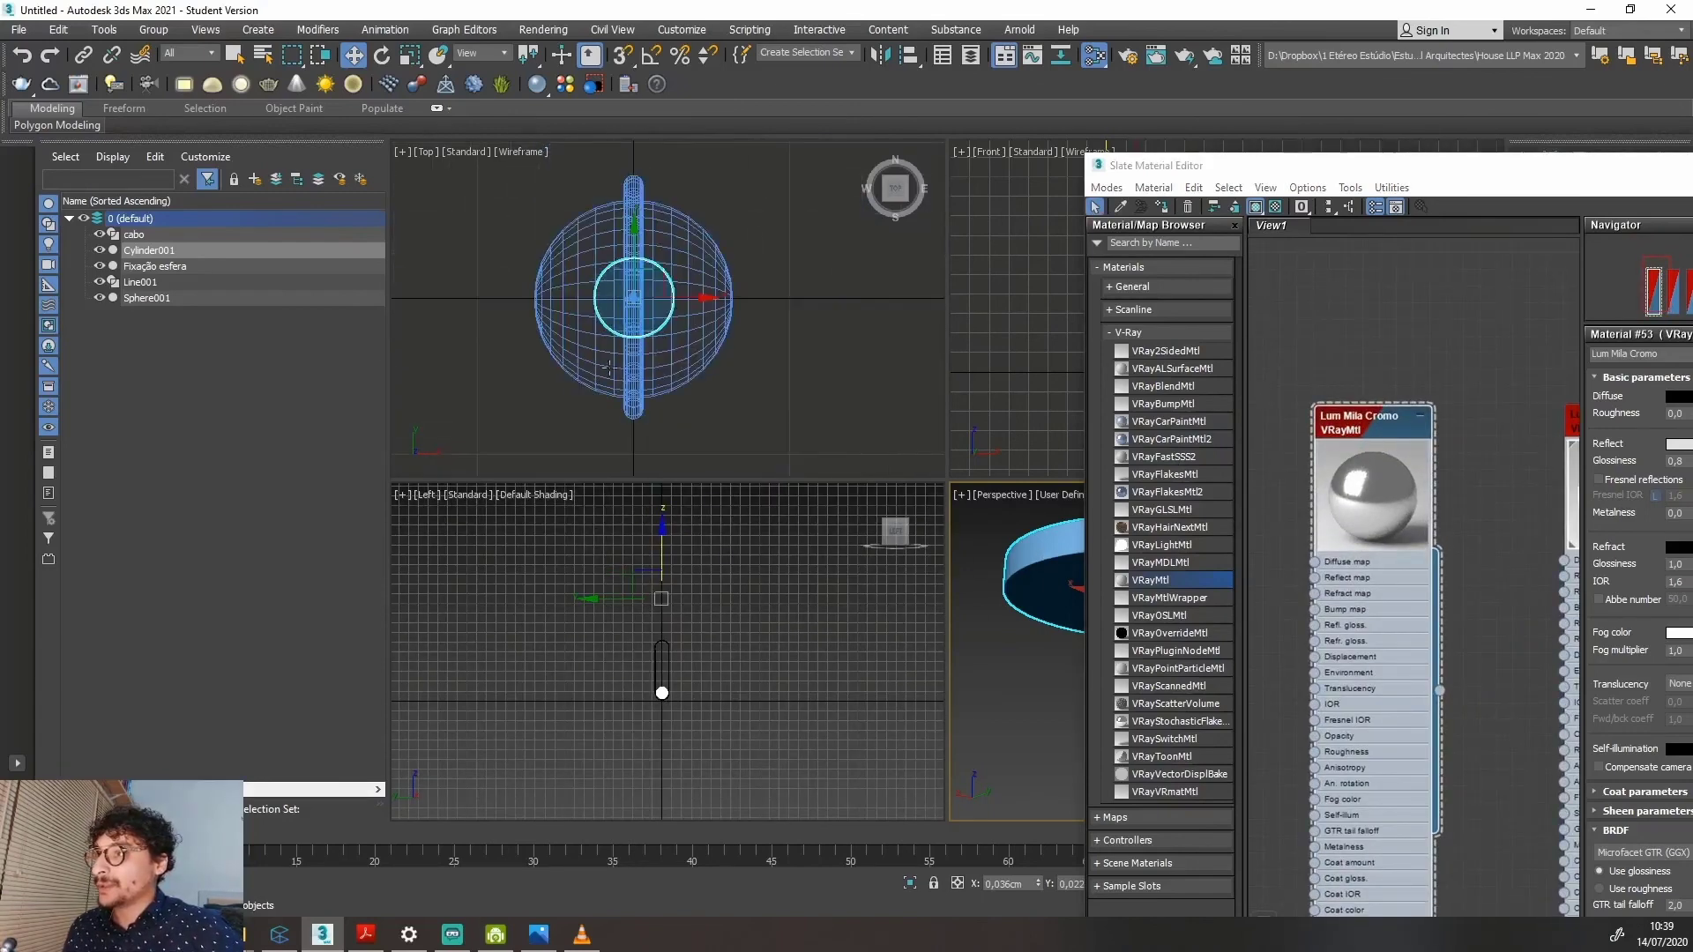
scroll(965, 582, down, 2)
scroll(965, 581, up, 4)
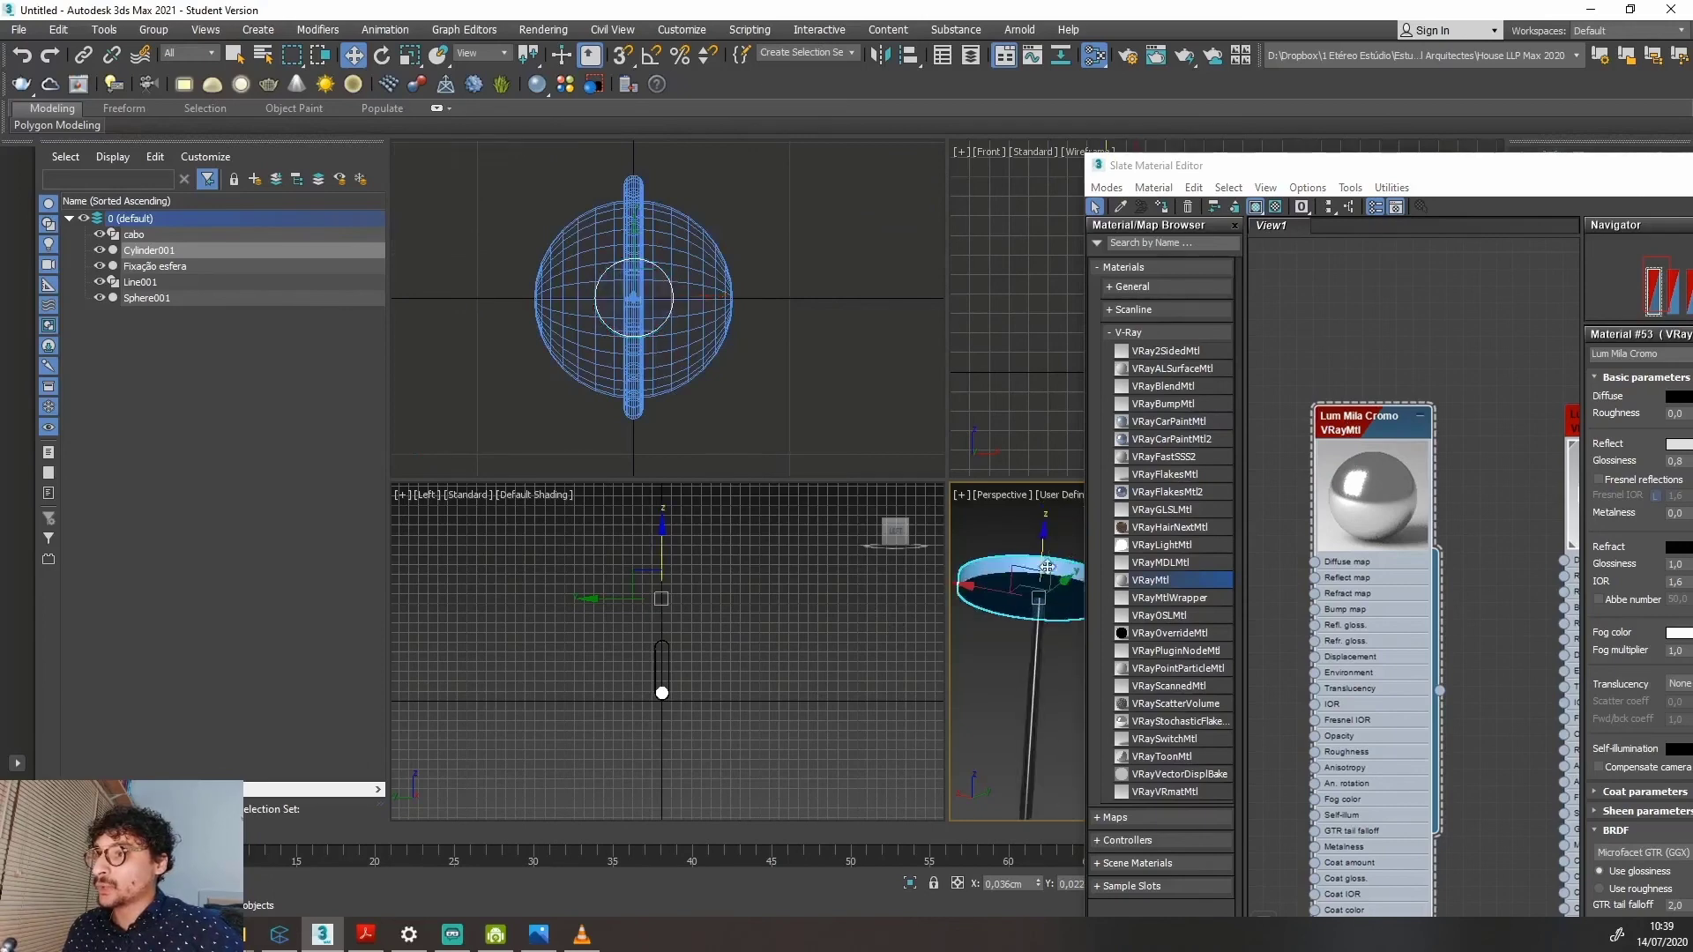
right_click(1344, 424)
click(1390, 444)
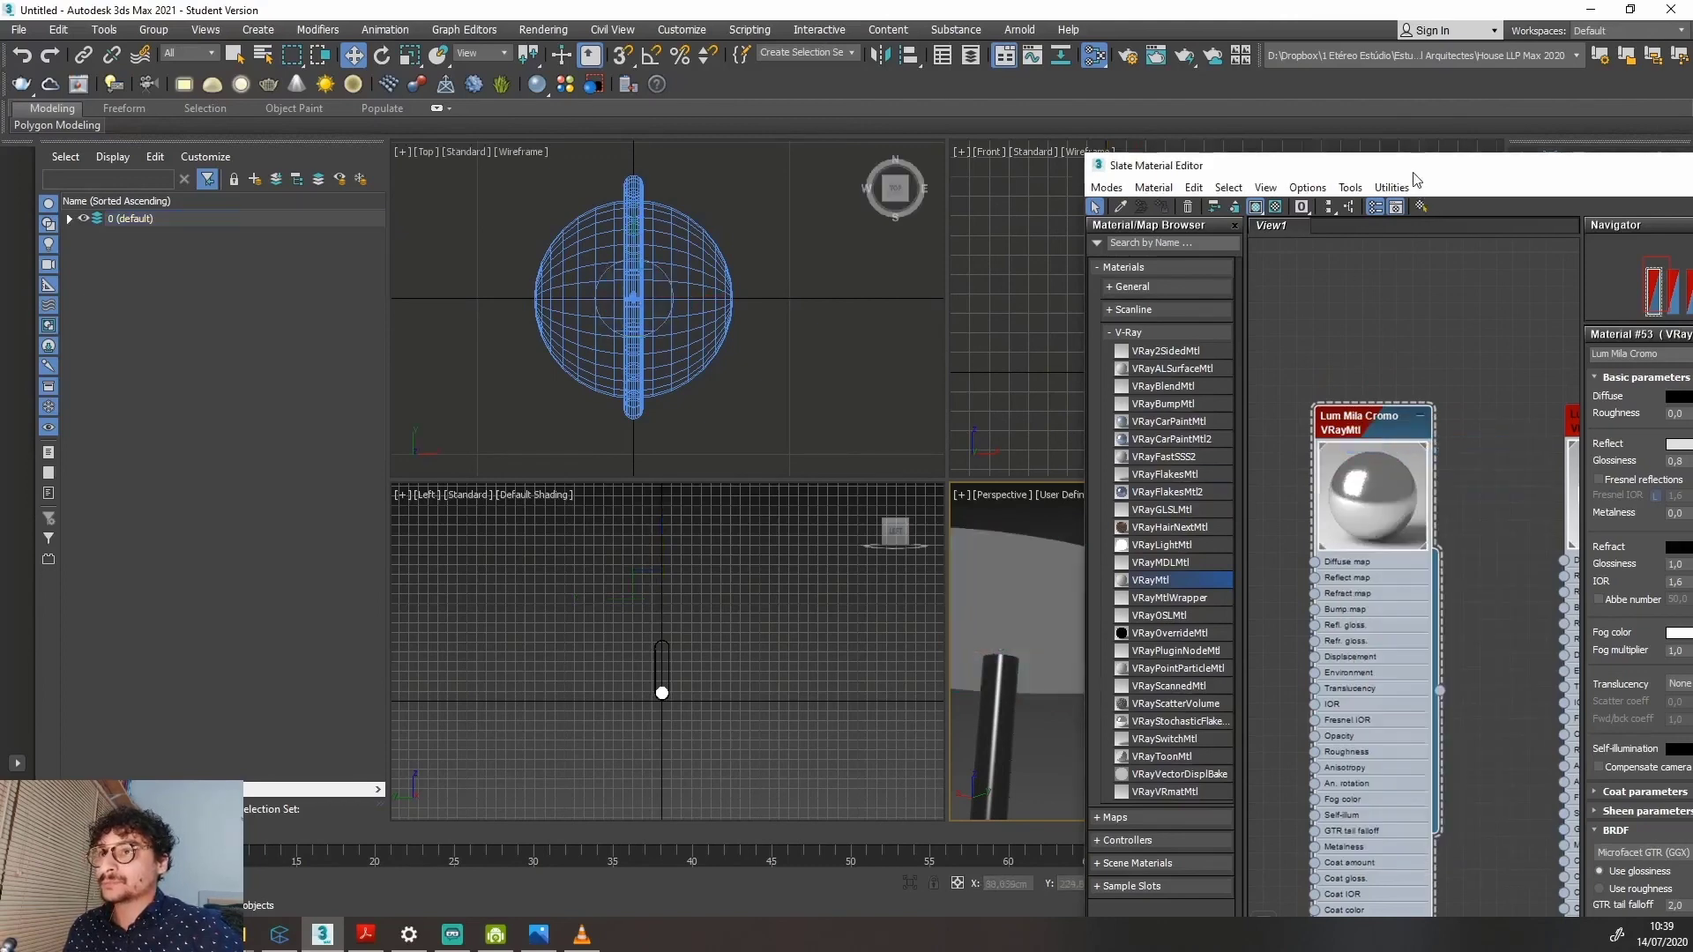
Close the Slate Material Editor and maximize the Perspective viewport with the whole lamp in view.
drag(1253, 165, 137, 139)
scroll(1192, 617, down, 4)
alt+middle_drag(1193, 617, 1270, 776)
scroll(1215, 681, down, 5)
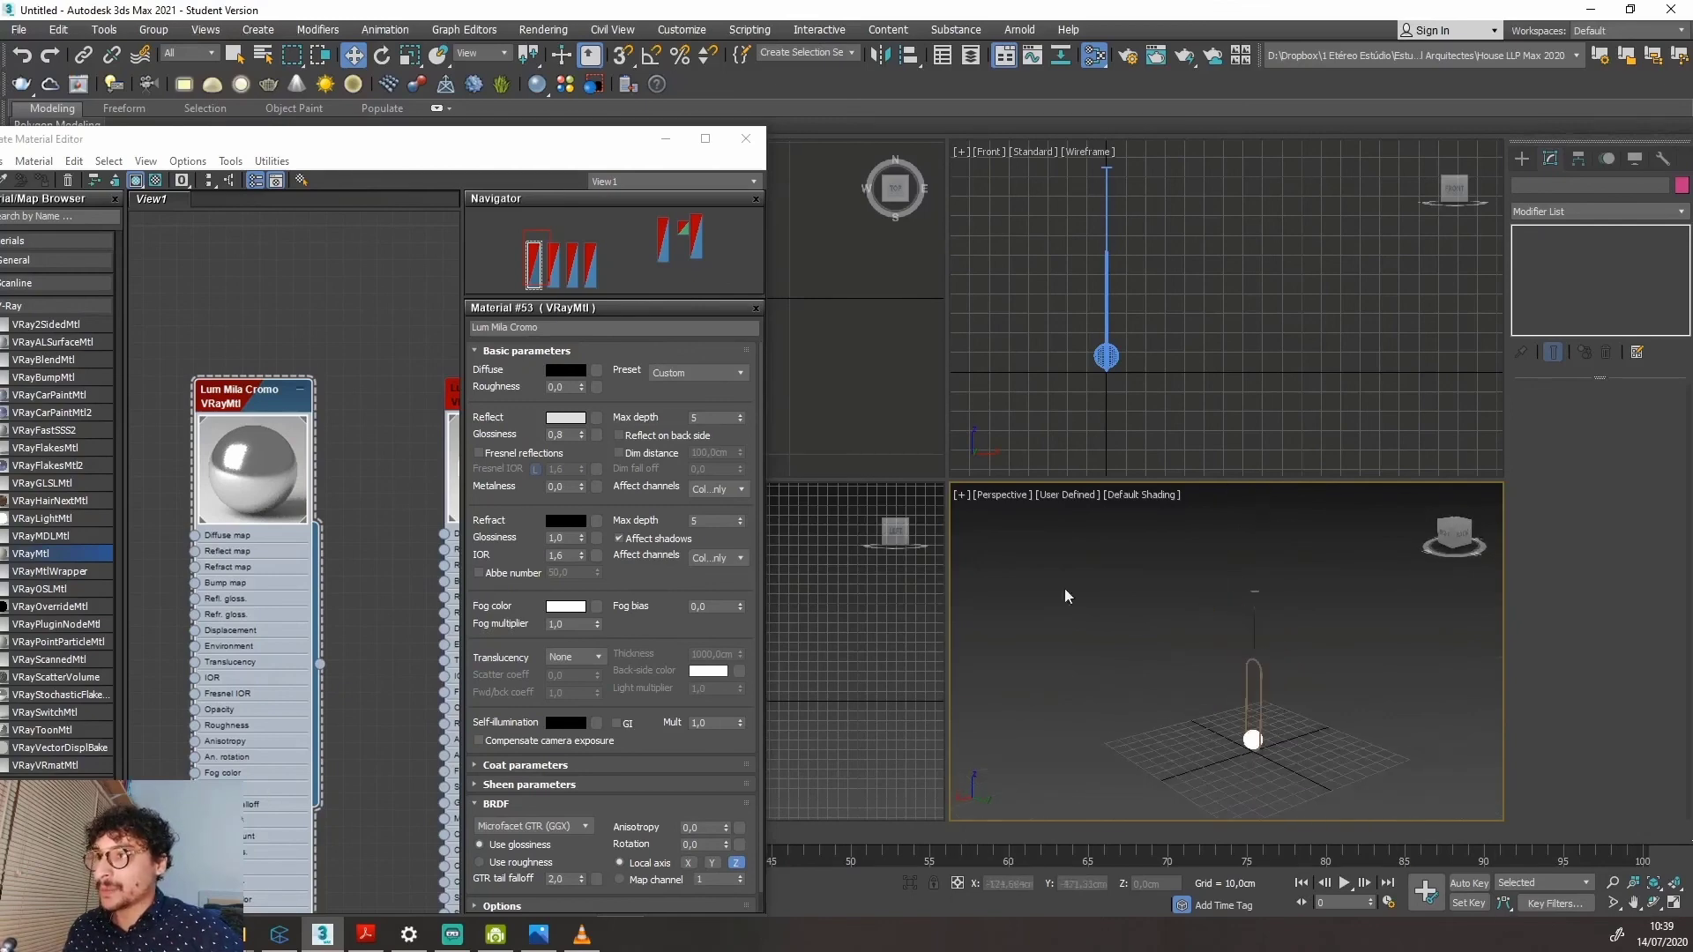
click(746, 142)
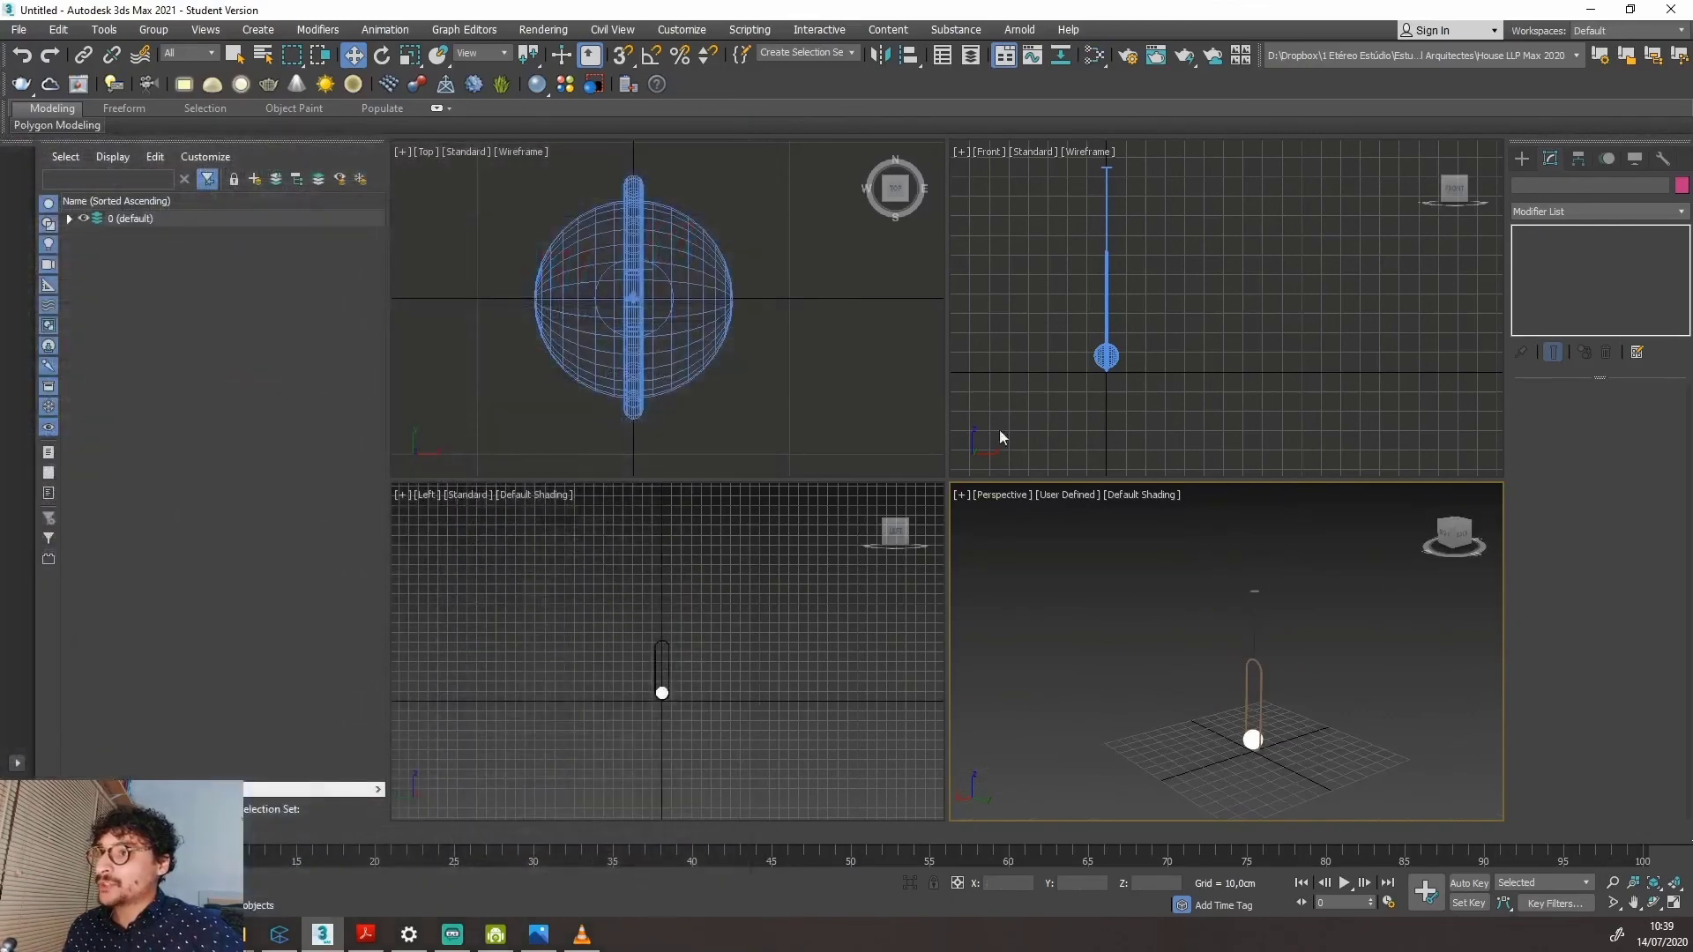
click(959, 495)
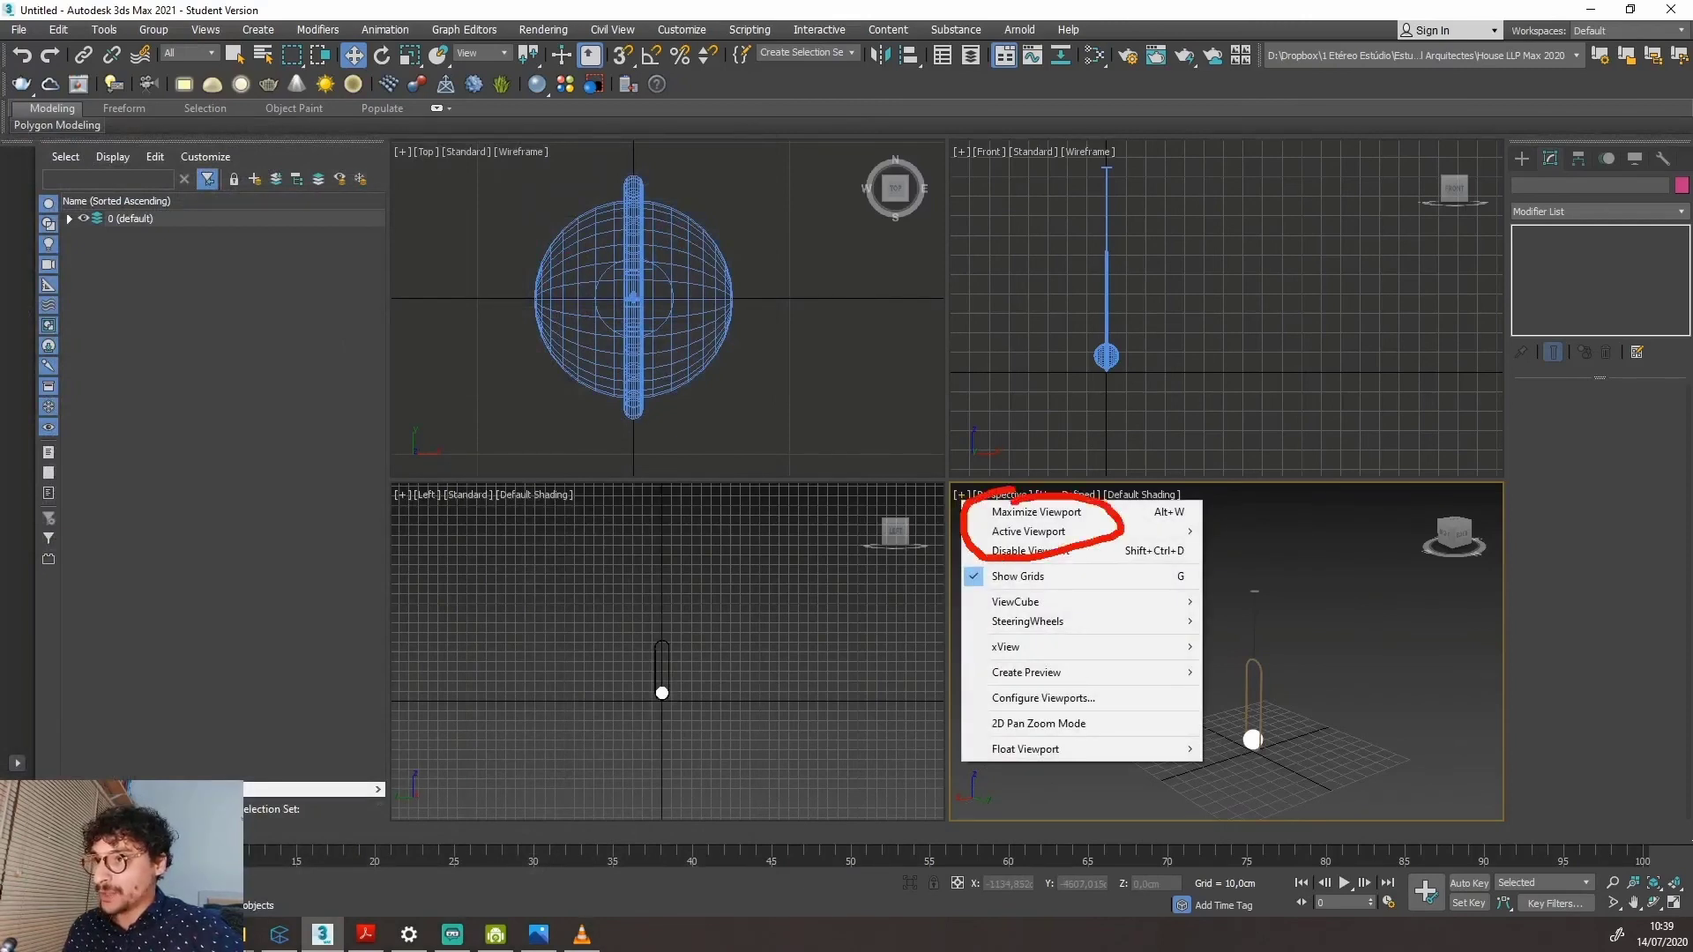
key(Escape)
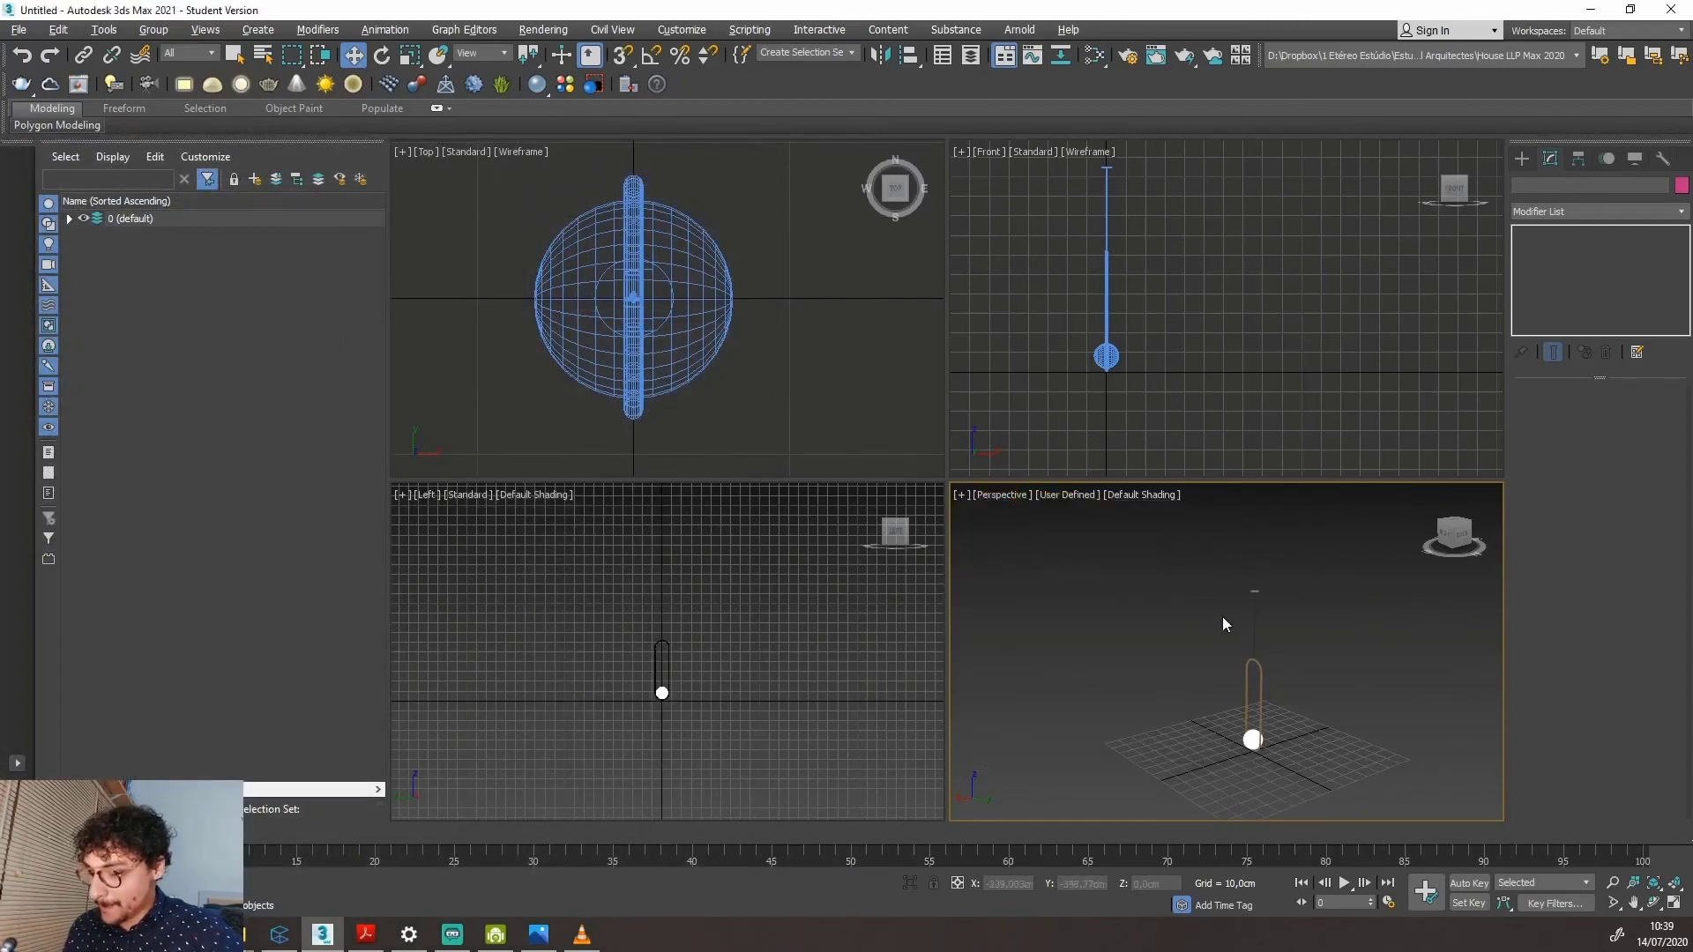
key(alt+w)
Examine the complete lamp in the Perspective view, from the canopy down to the glowing sphere.
scroll(1004, 490, up, 2)
scroll(1006, 535, down, 2)
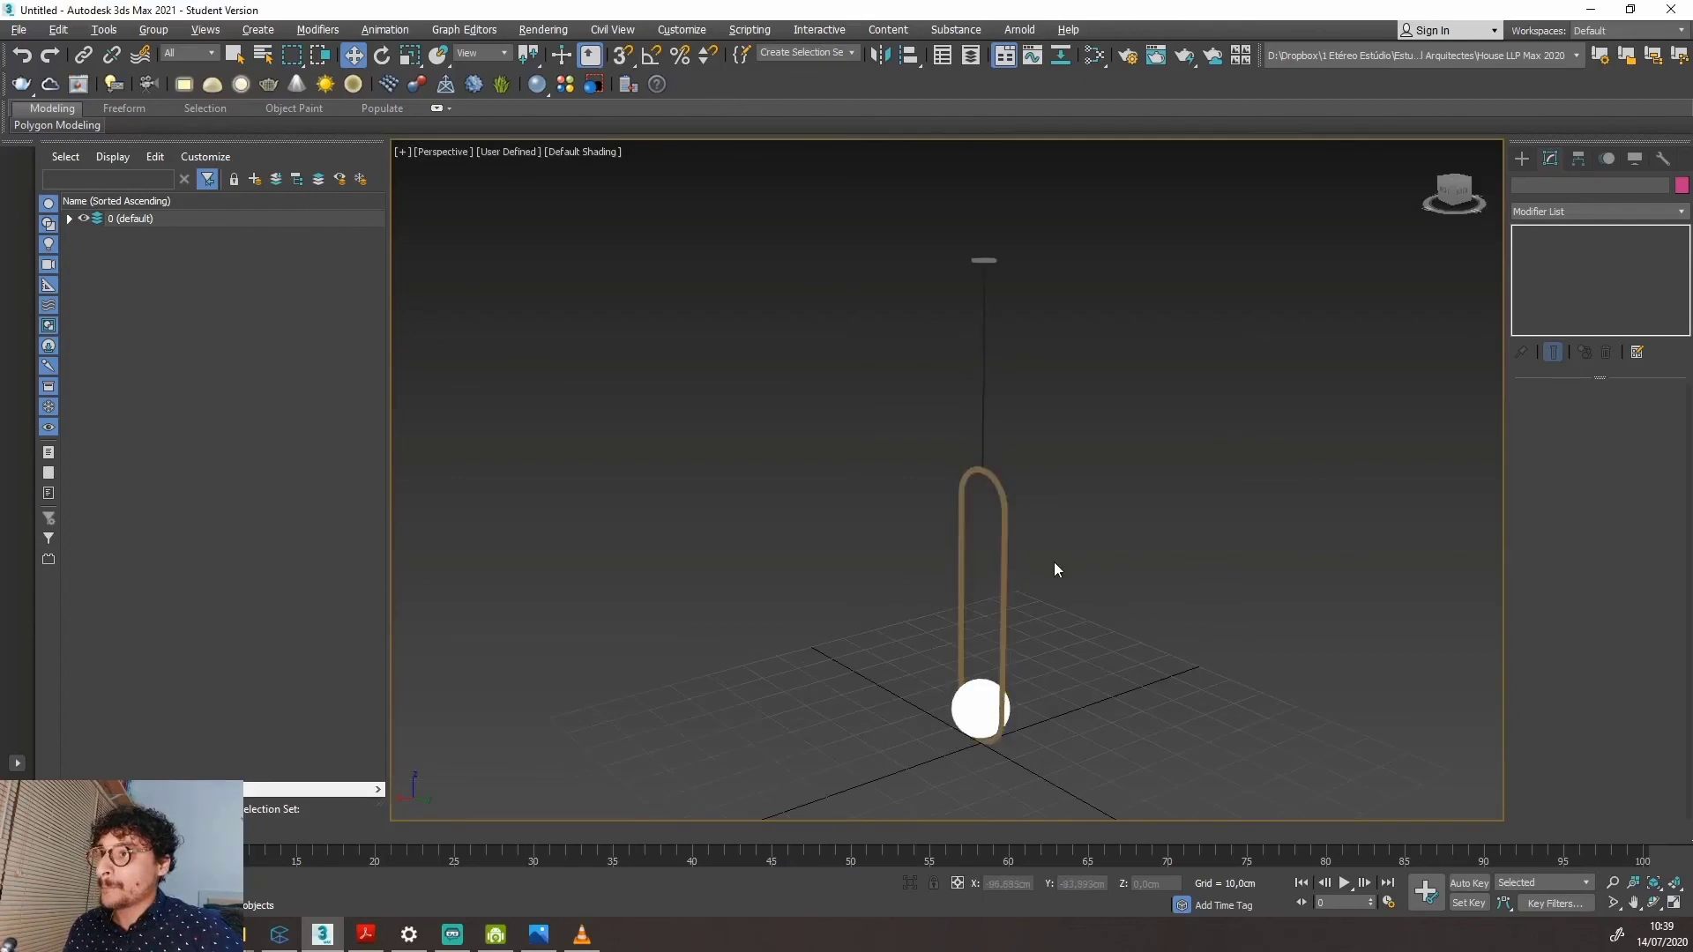
scroll(1007, 552, up, 2)
scroll(1037, 553, down, 1)
scroll(1035, 546, up, 2)
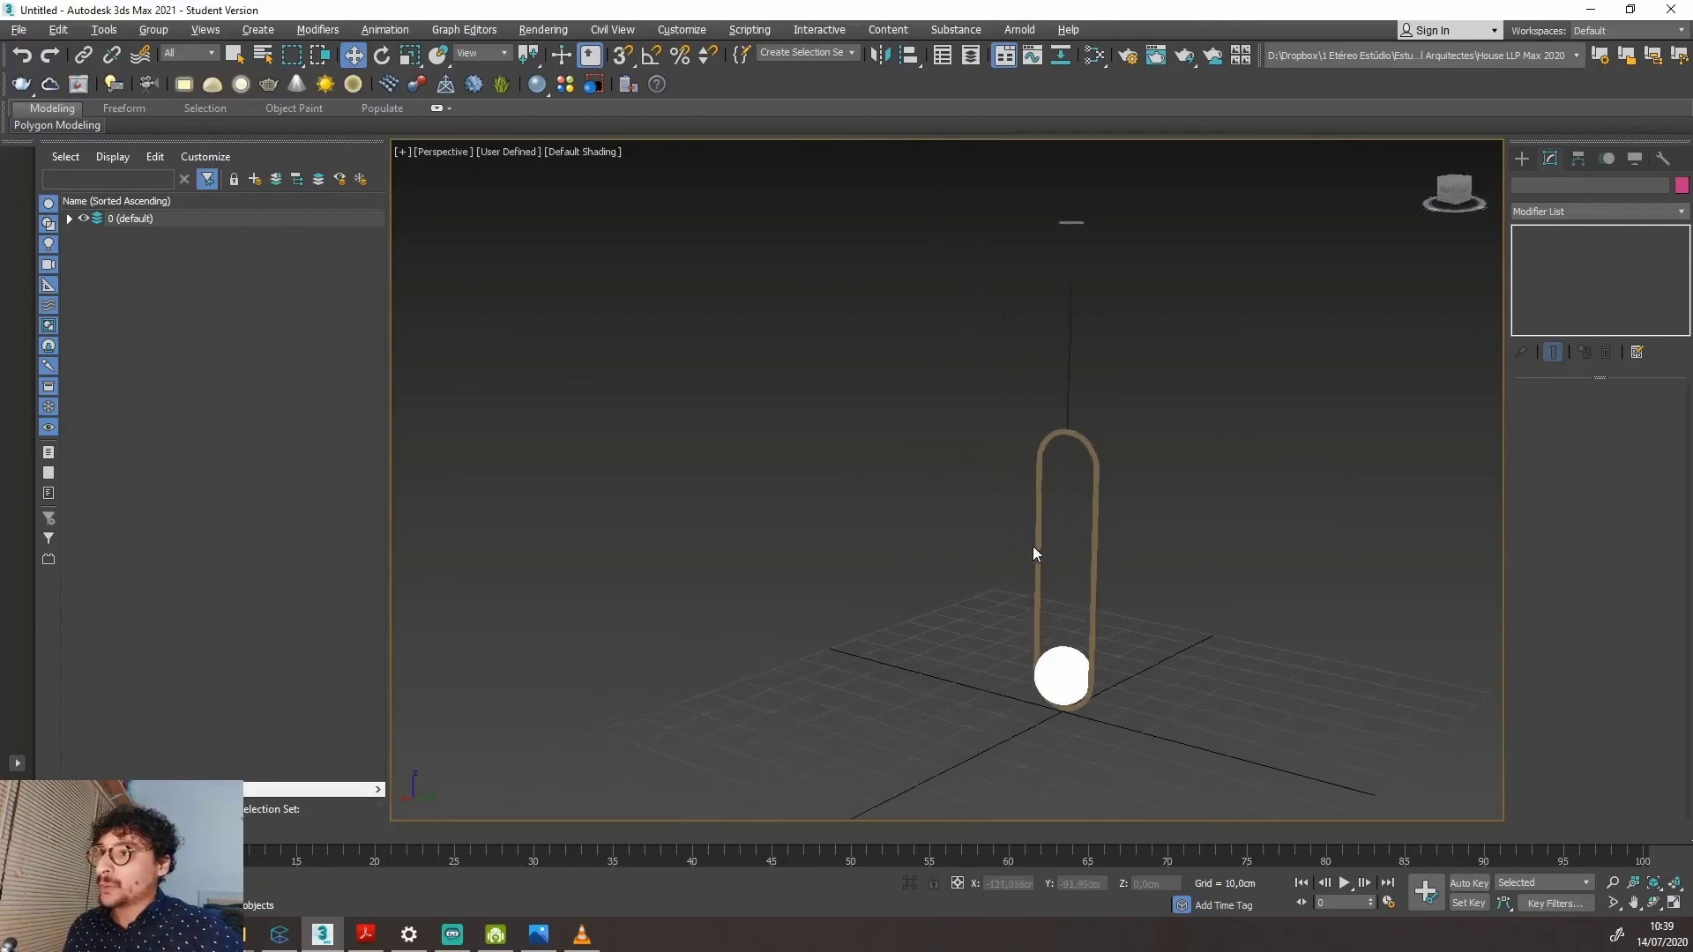
scroll(980, 579, down, 2)
scroll(908, 510, down, 1)
scroll(981, 512, up, 1)
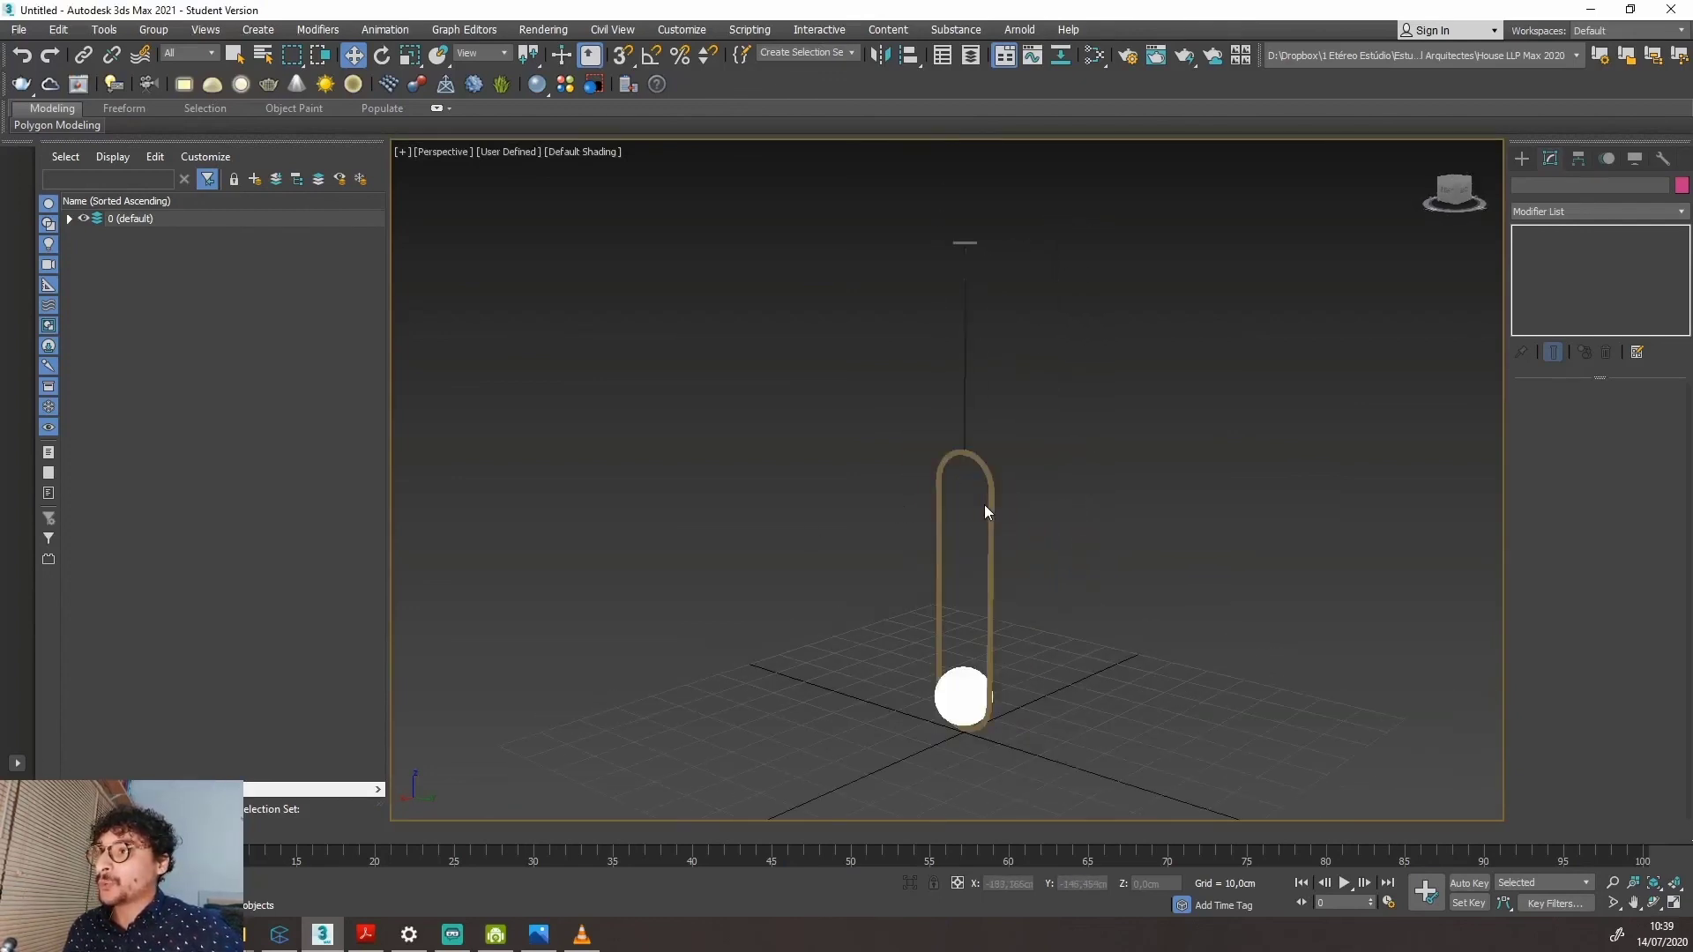
Select all five lamp objects and group them under the name Lum Mila jabuticaba.
drag(885, 188, 1135, 796)
drag(854, 219, 1142, 816)
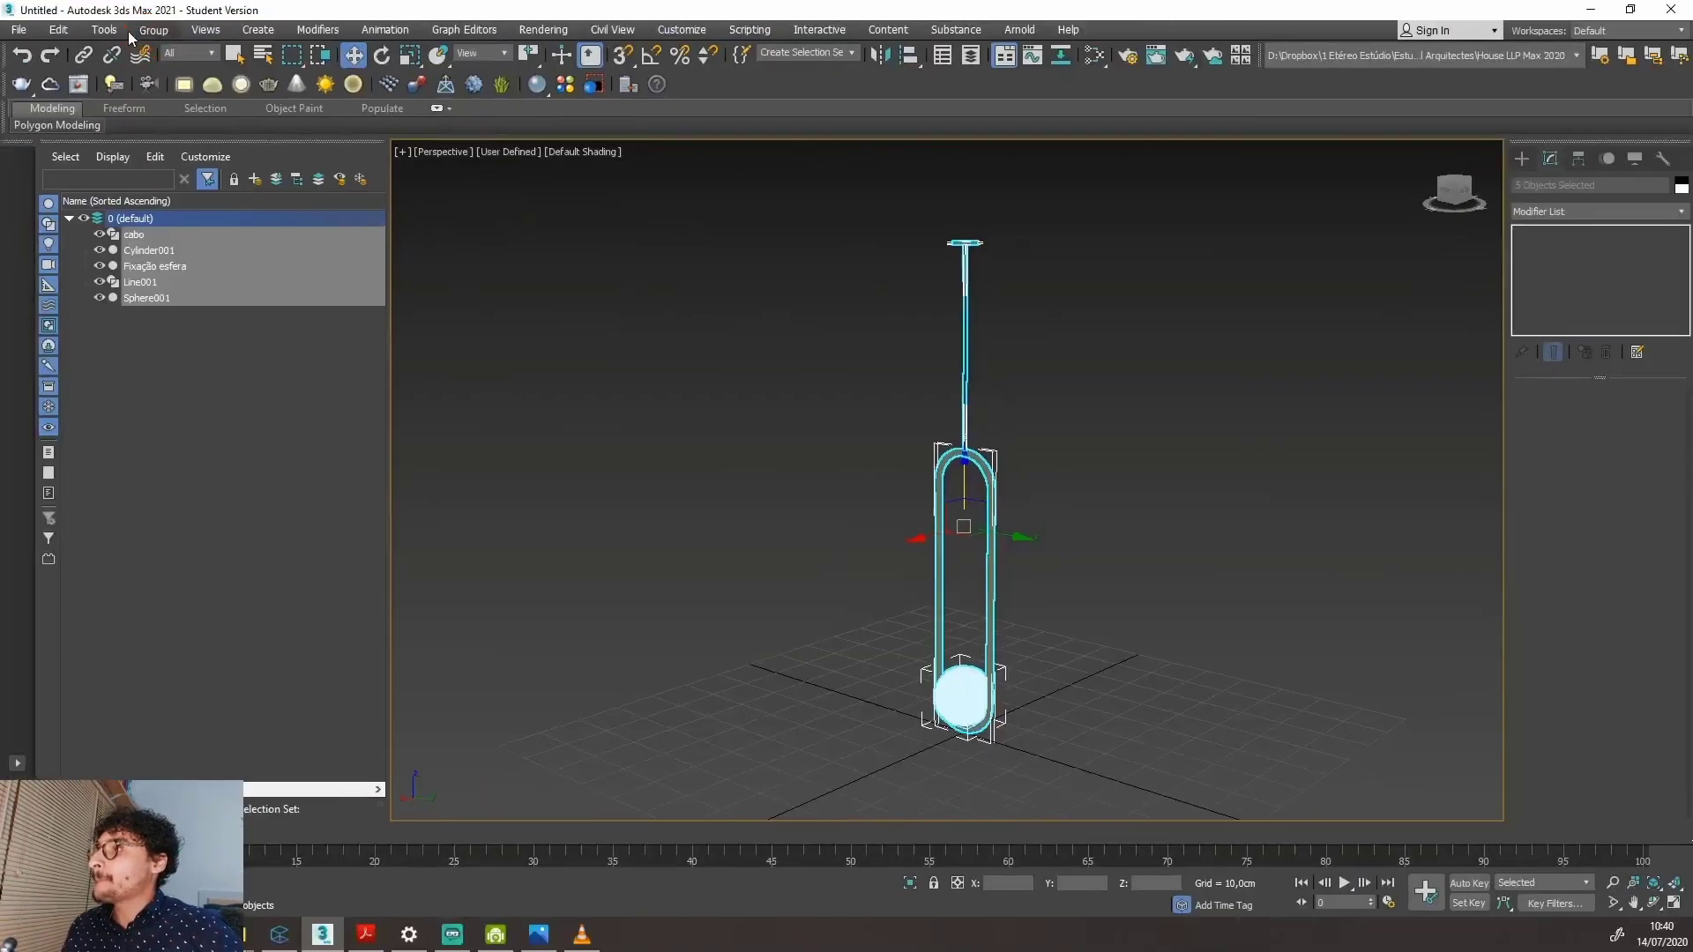
click(307, 59)
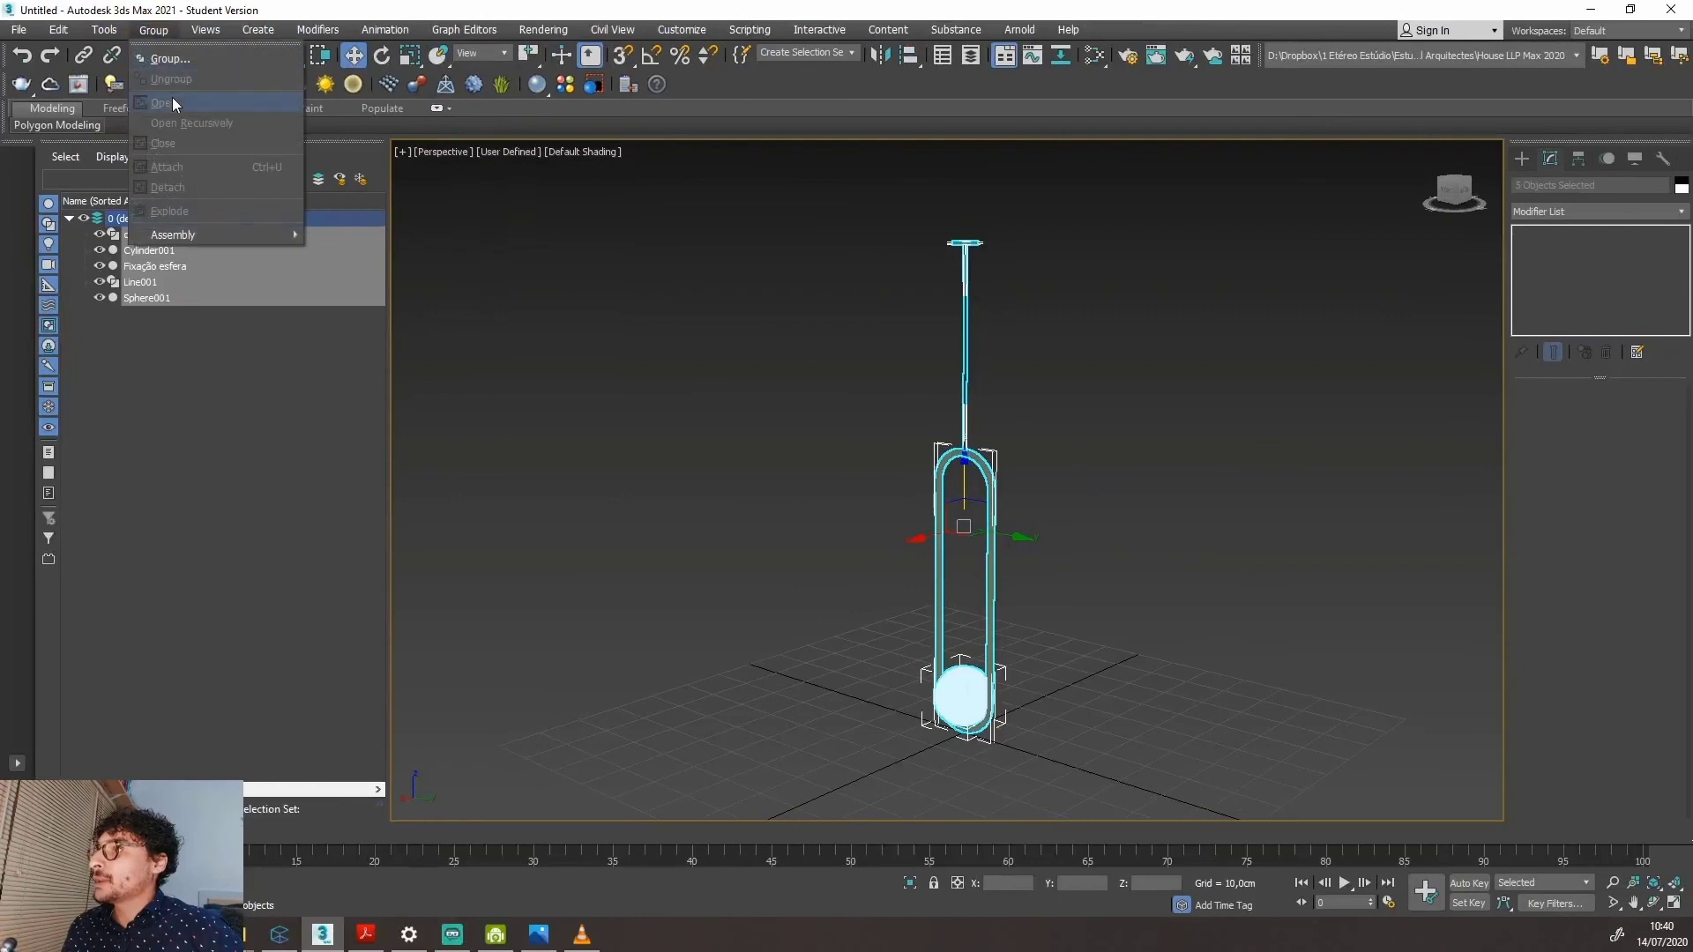
click(171, 59)
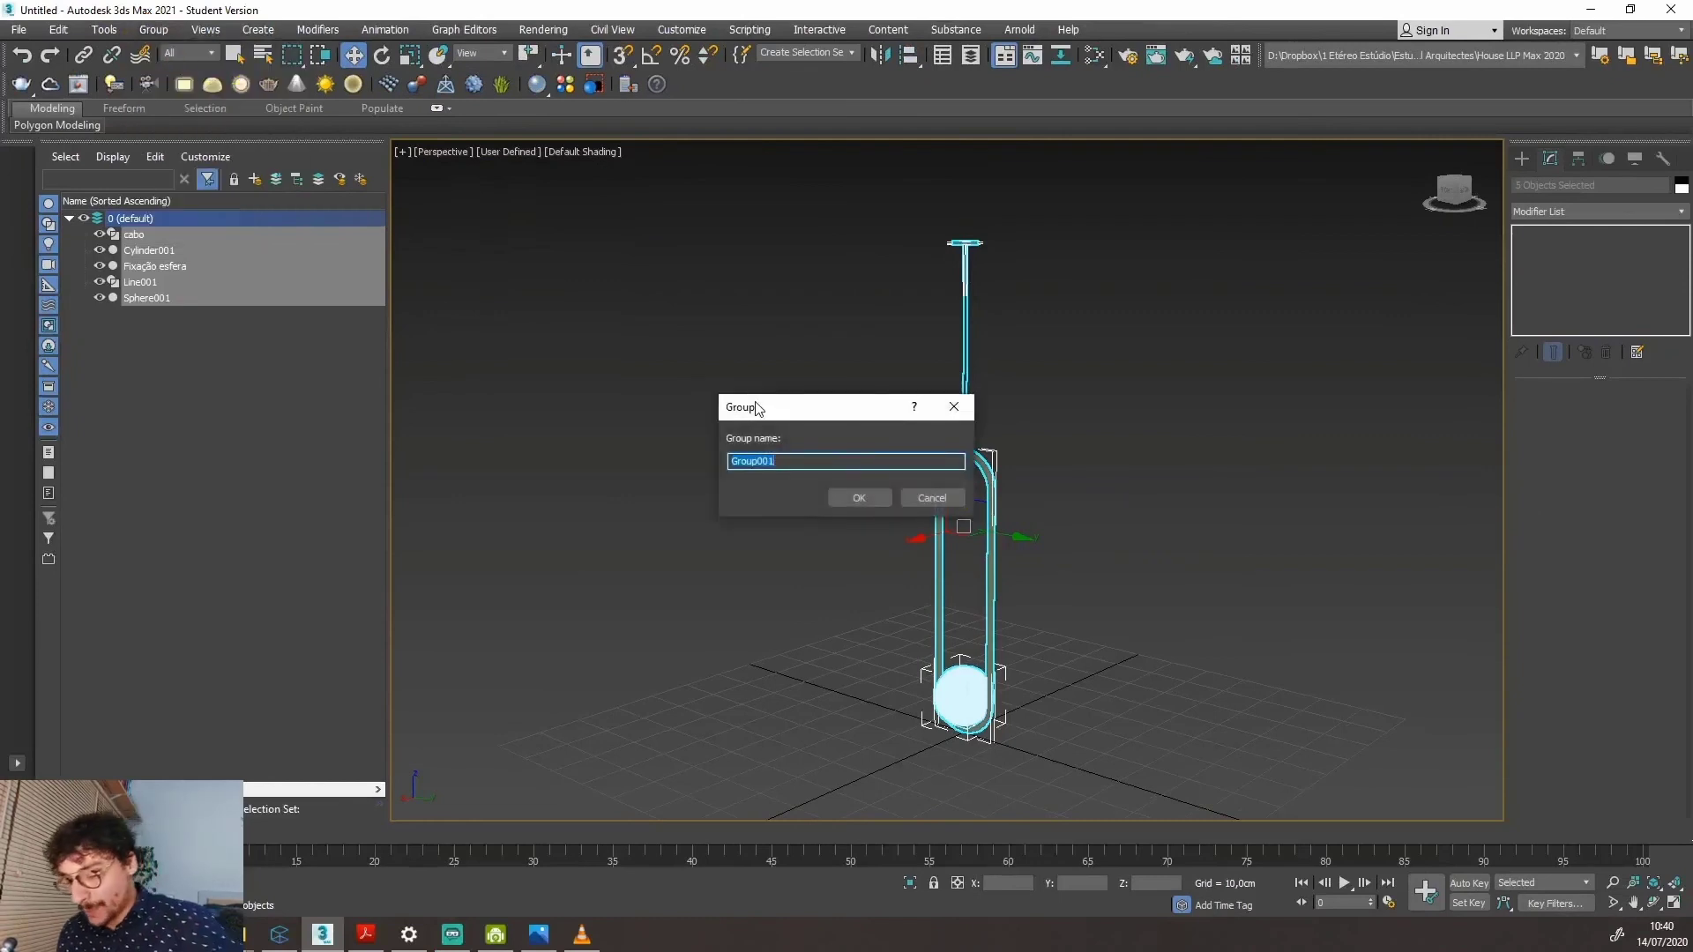
text(Lum Mila)
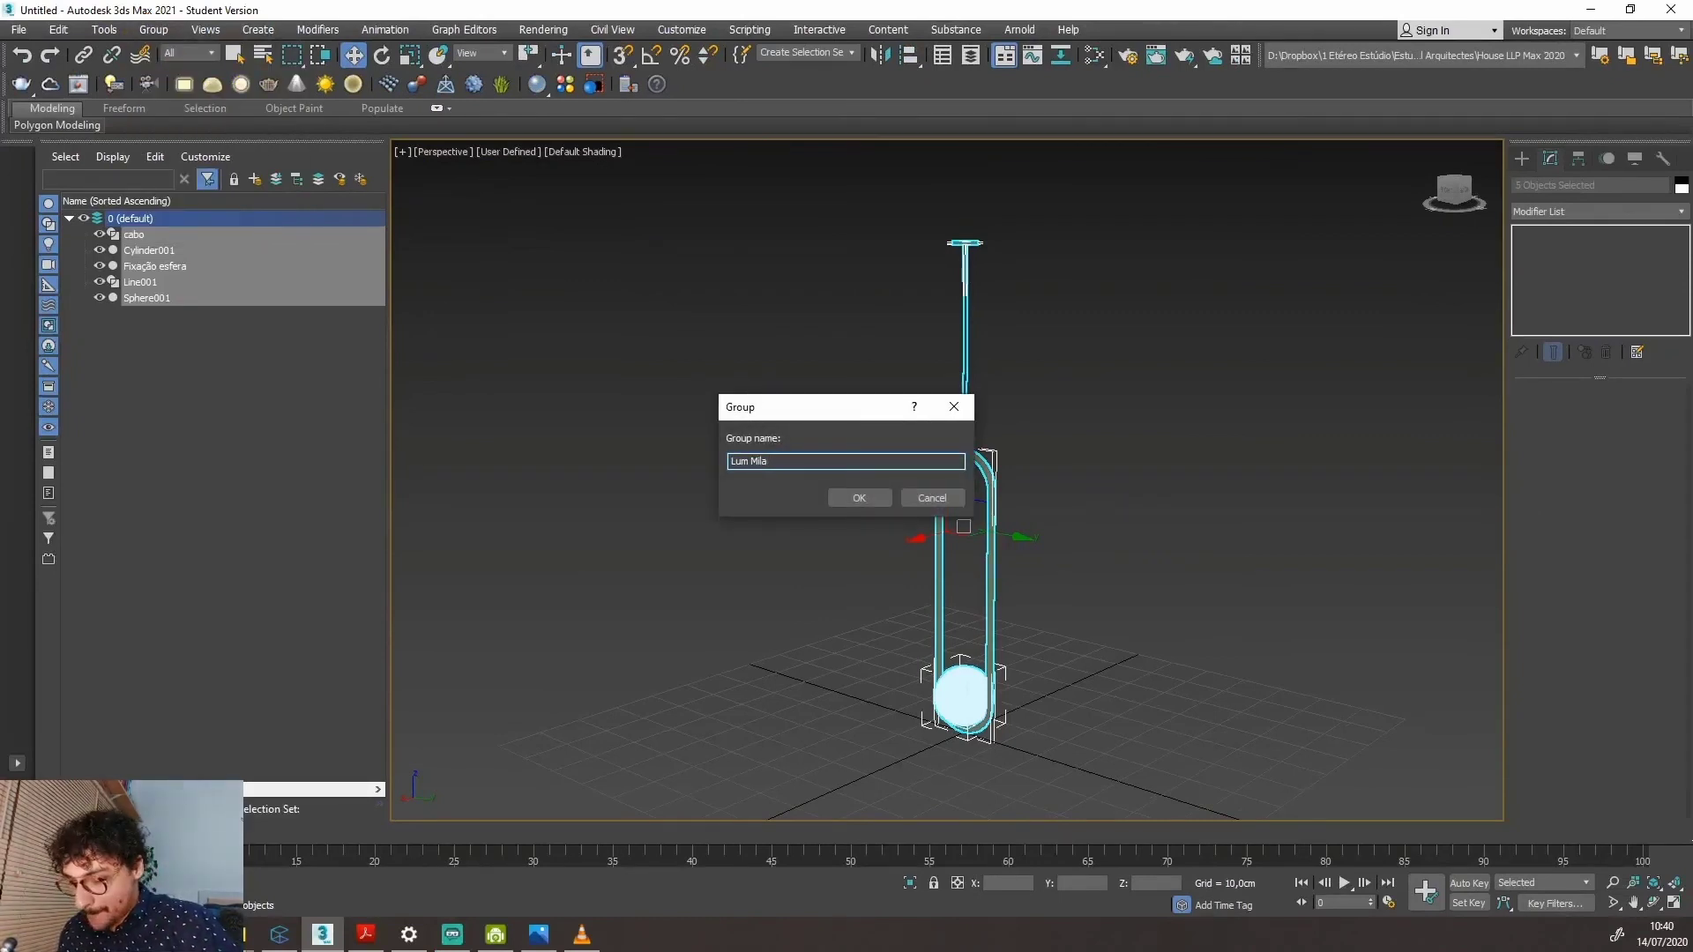
text( jabuticaba)
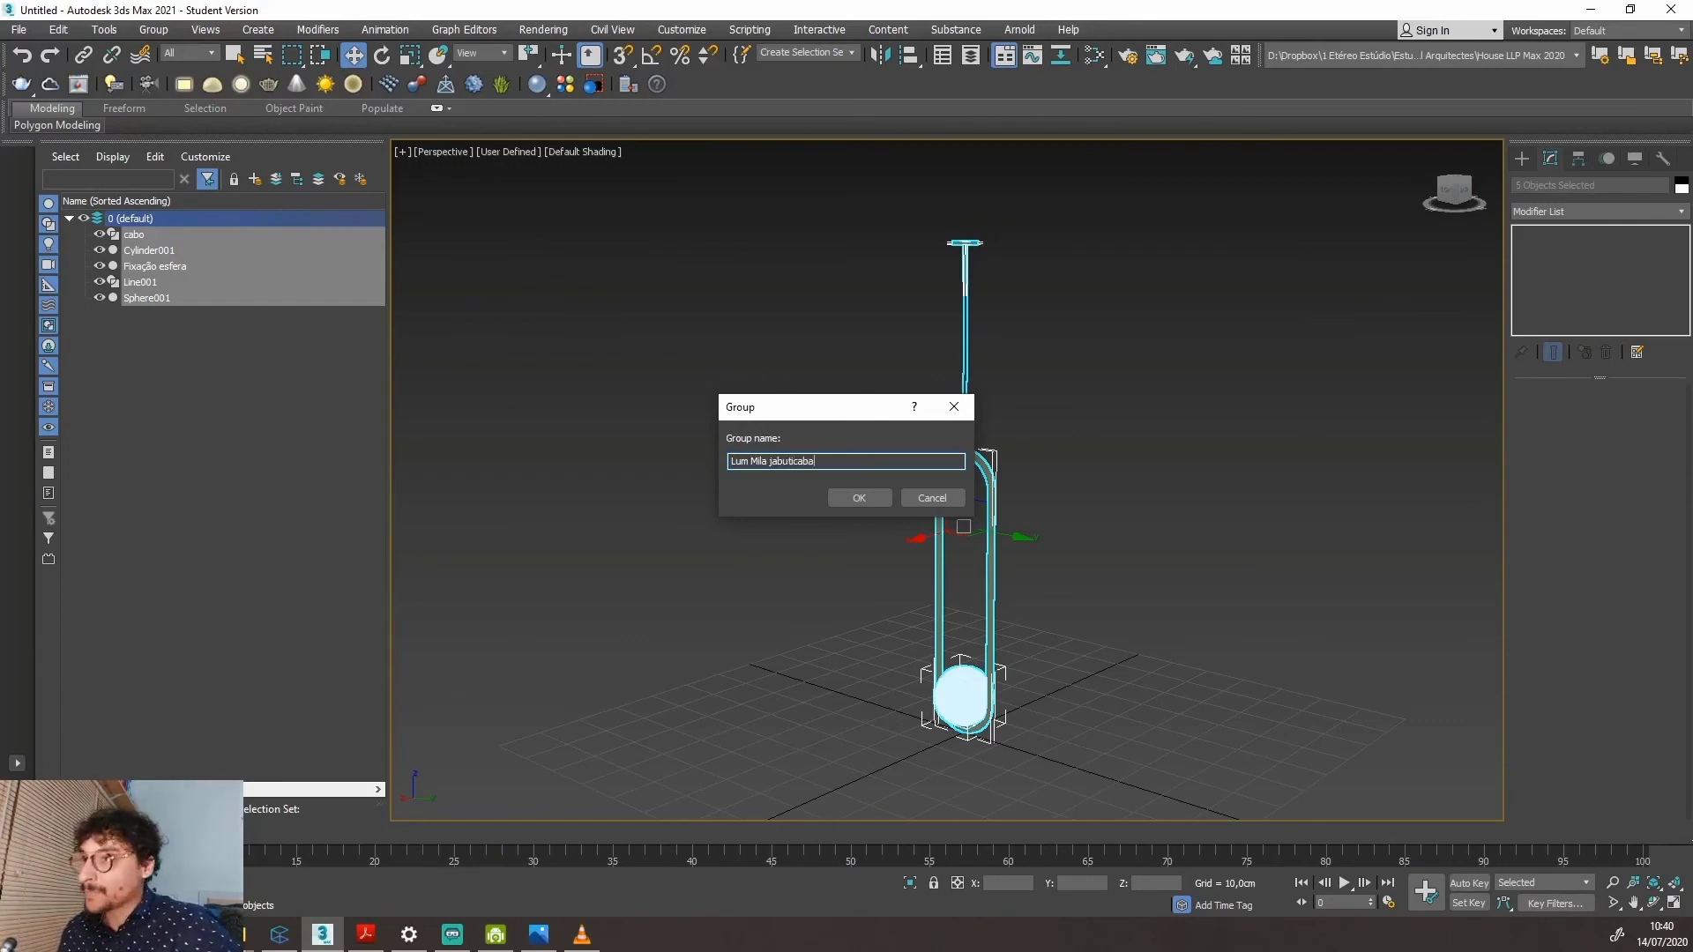
click(861, 499)
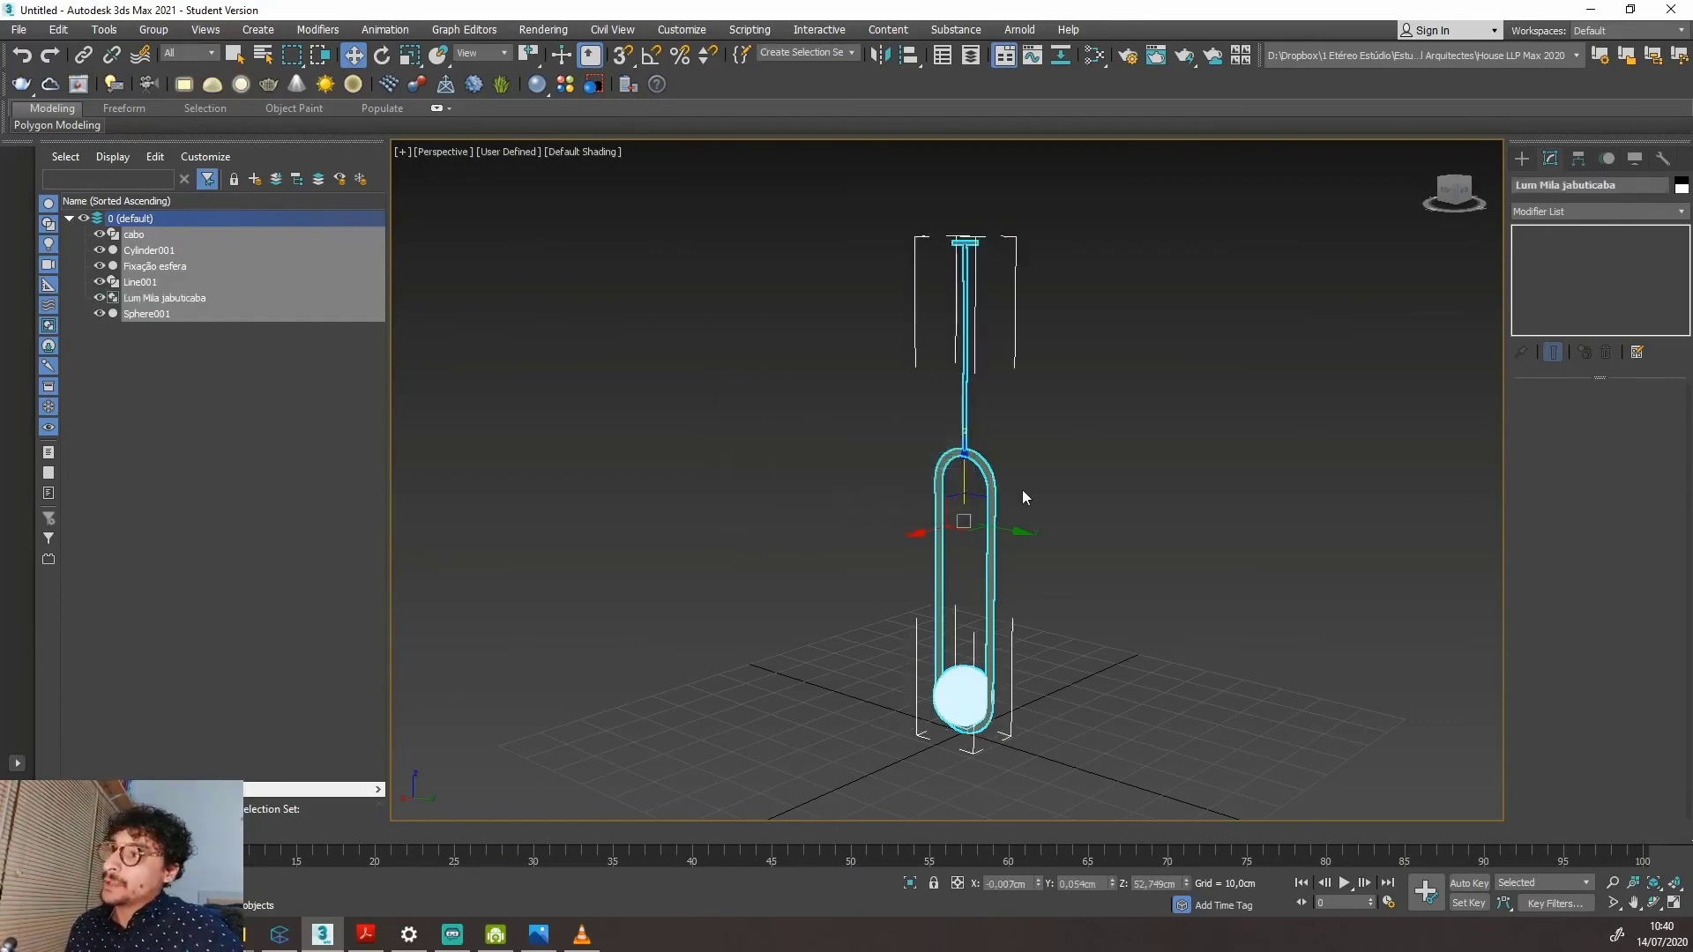
Deselect the lamp group and look it over from several distances and angles in the Perspective view.
mouse_move(1012, 587)
alt+middle_down()
mouse_move(1160, 533)
mouse_move(1014, 635)
mouse_move(1000, 591)
alt+middle_up()
click(1007, 609)
click(998, 599)
click(925, 662)
scroll(923, 668, down, 4)
alt+middle_drag(923, 669, 924, 580)
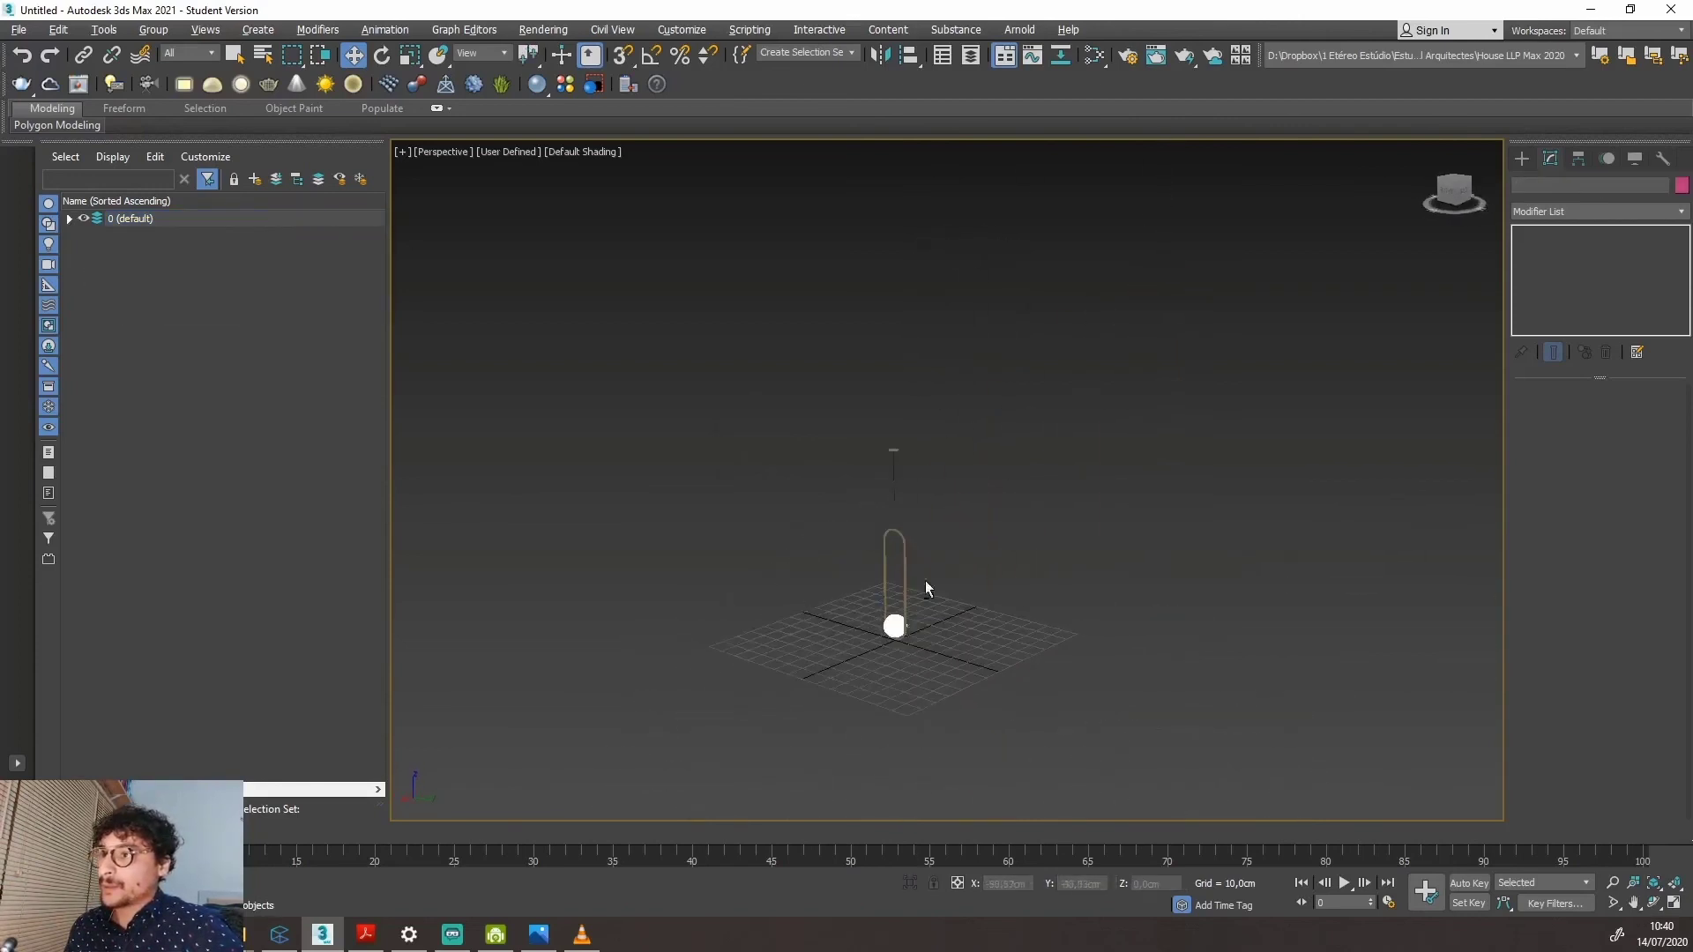
scroll(817, 597, up, 4)
scroll(829, 616, down, 2)
scroll(865, 612, up, 3)
alt+middle_drag(829, 616, 898, 580)
scroll(877, 612, down, 2)
scroll(898, 580, up, 3)
scroll(899, 579, down, 2)
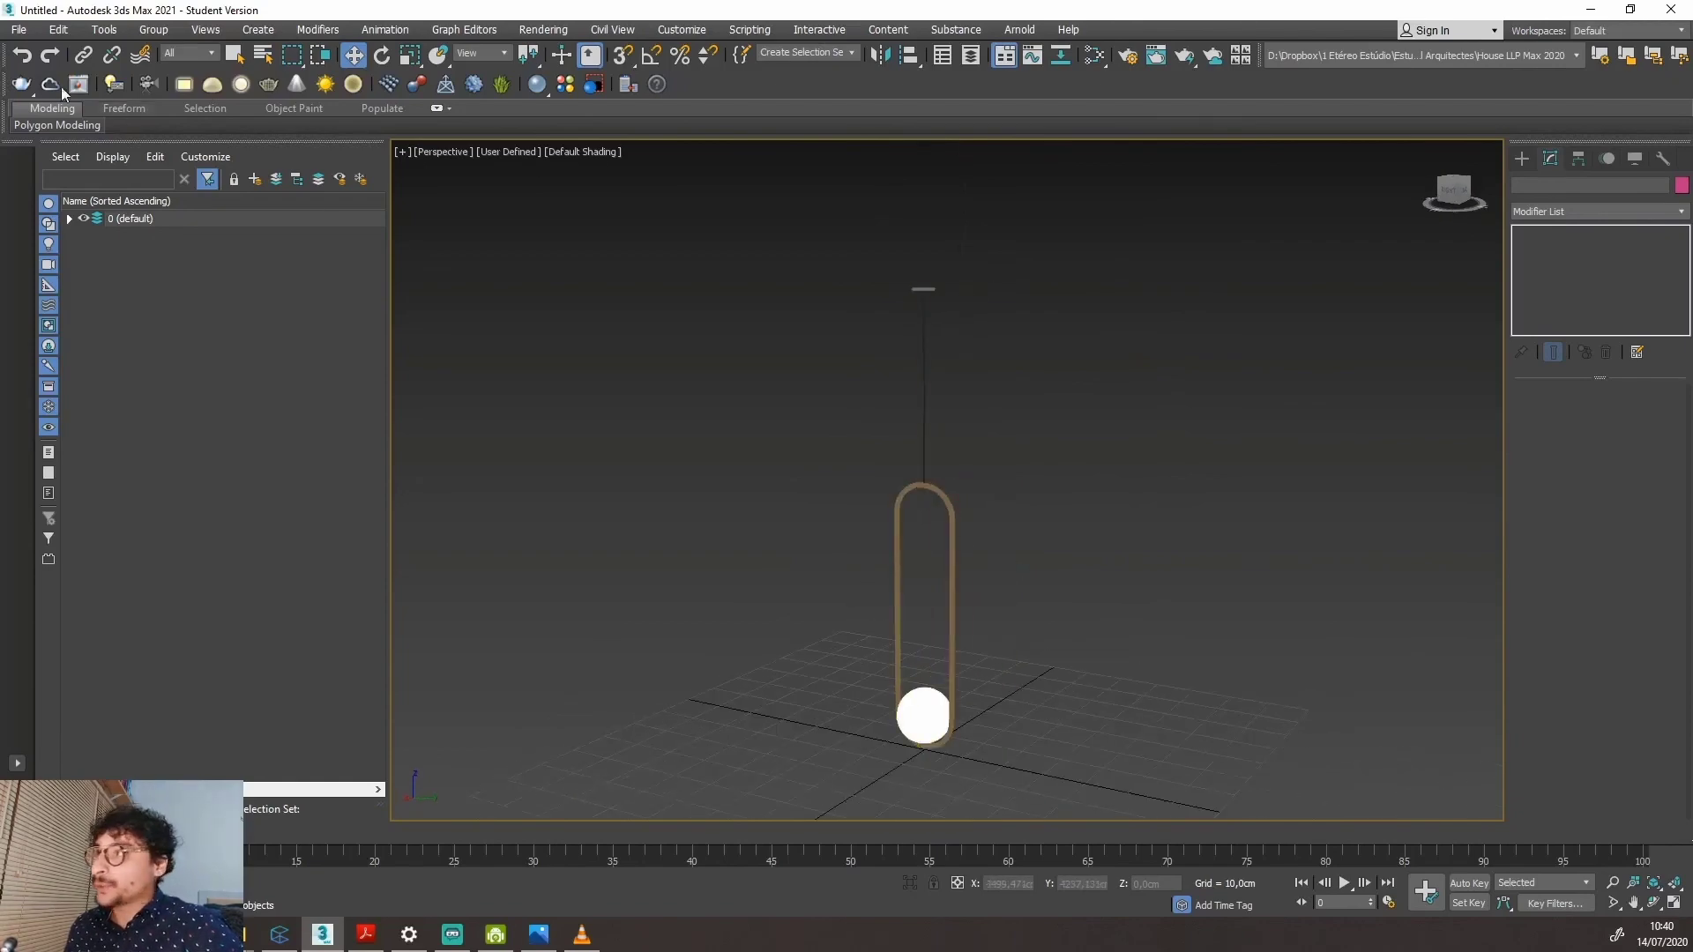
Start saving the scene under a new name and browse to the 3DS MAX folder within 0_Etereo Estúdio on drive D.
click(18, 29)
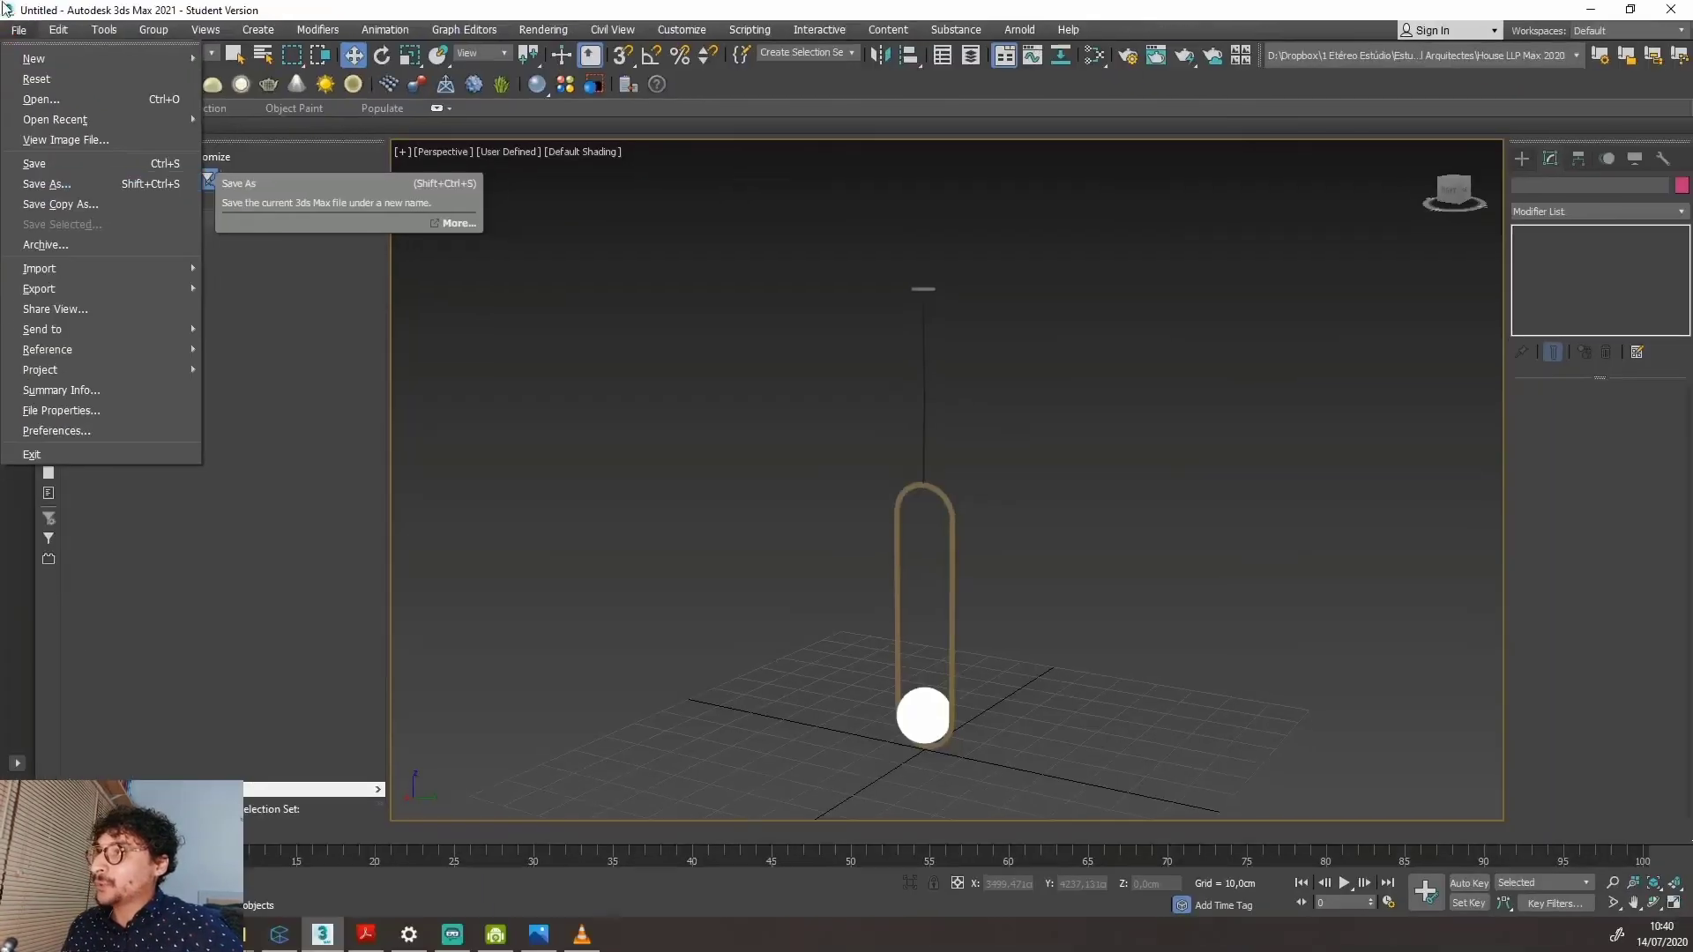
click(85, 184)
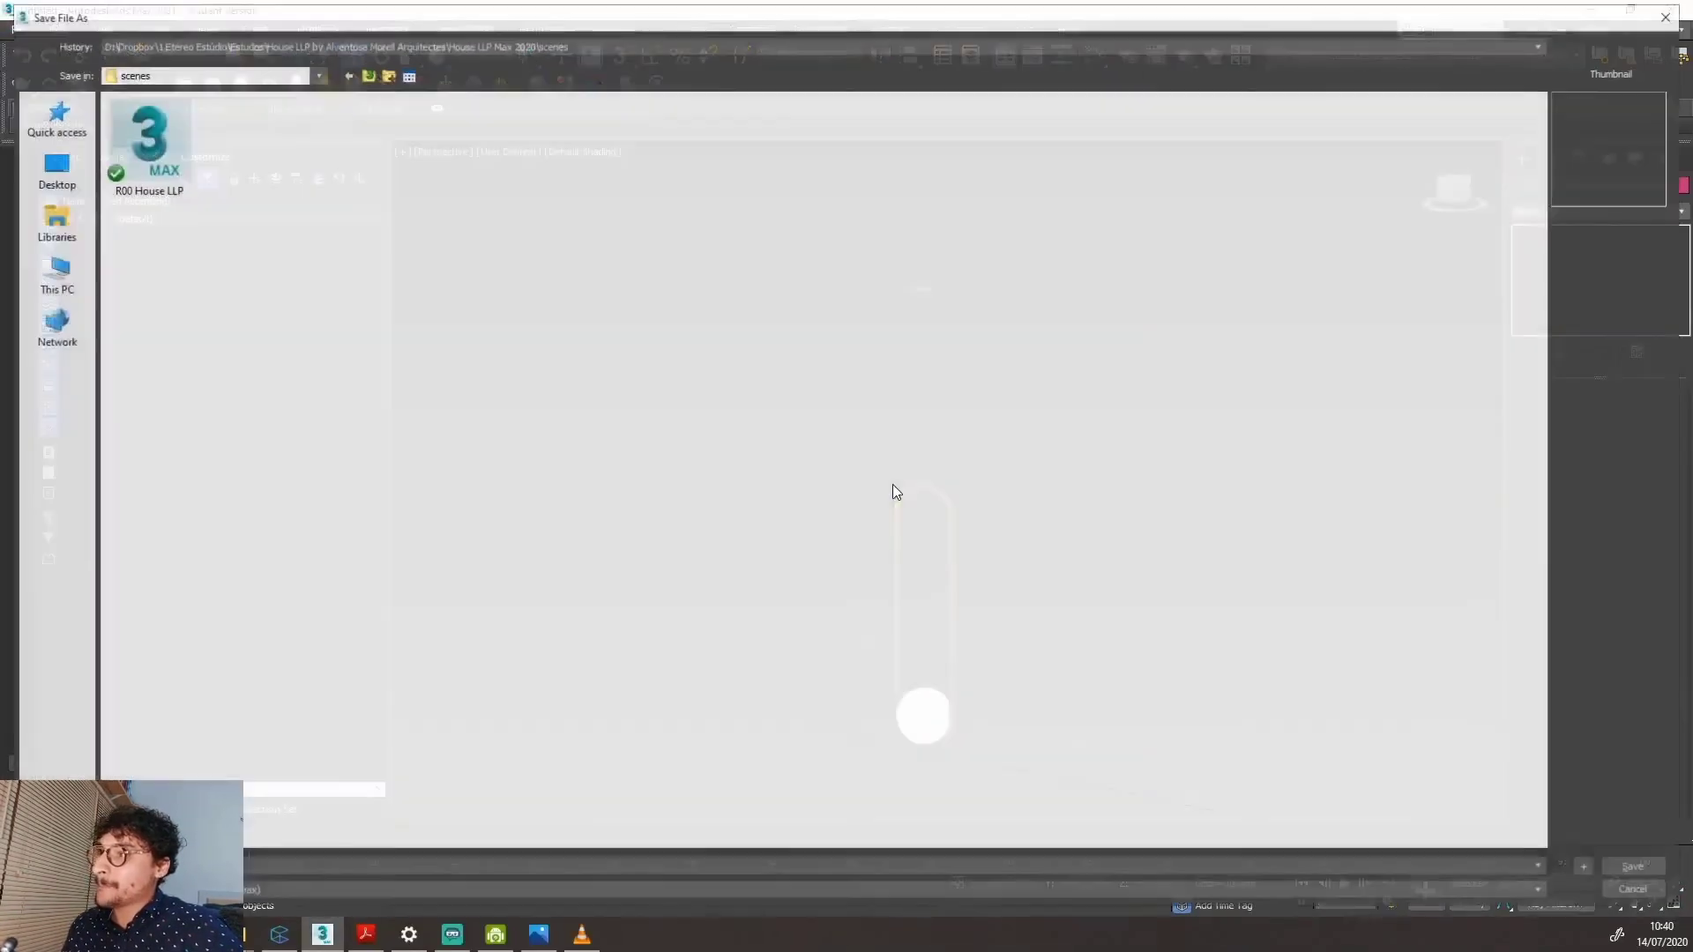
click(50, 272)
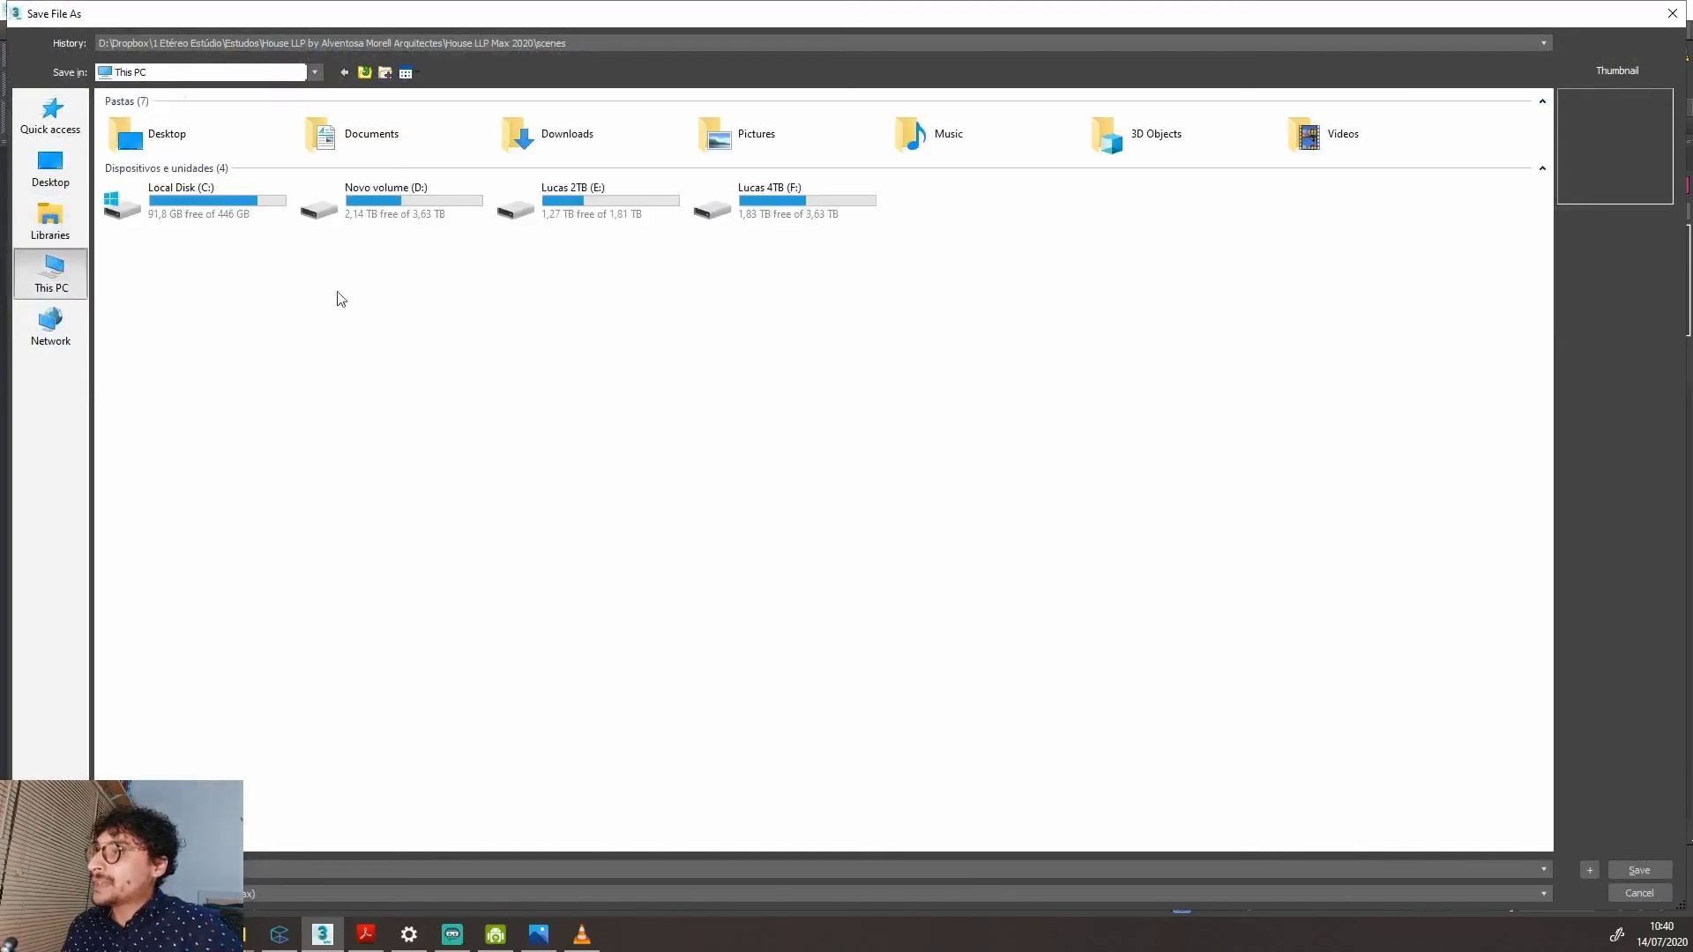
click(574, 227)
click(381, 211)
double_click(381, 212)
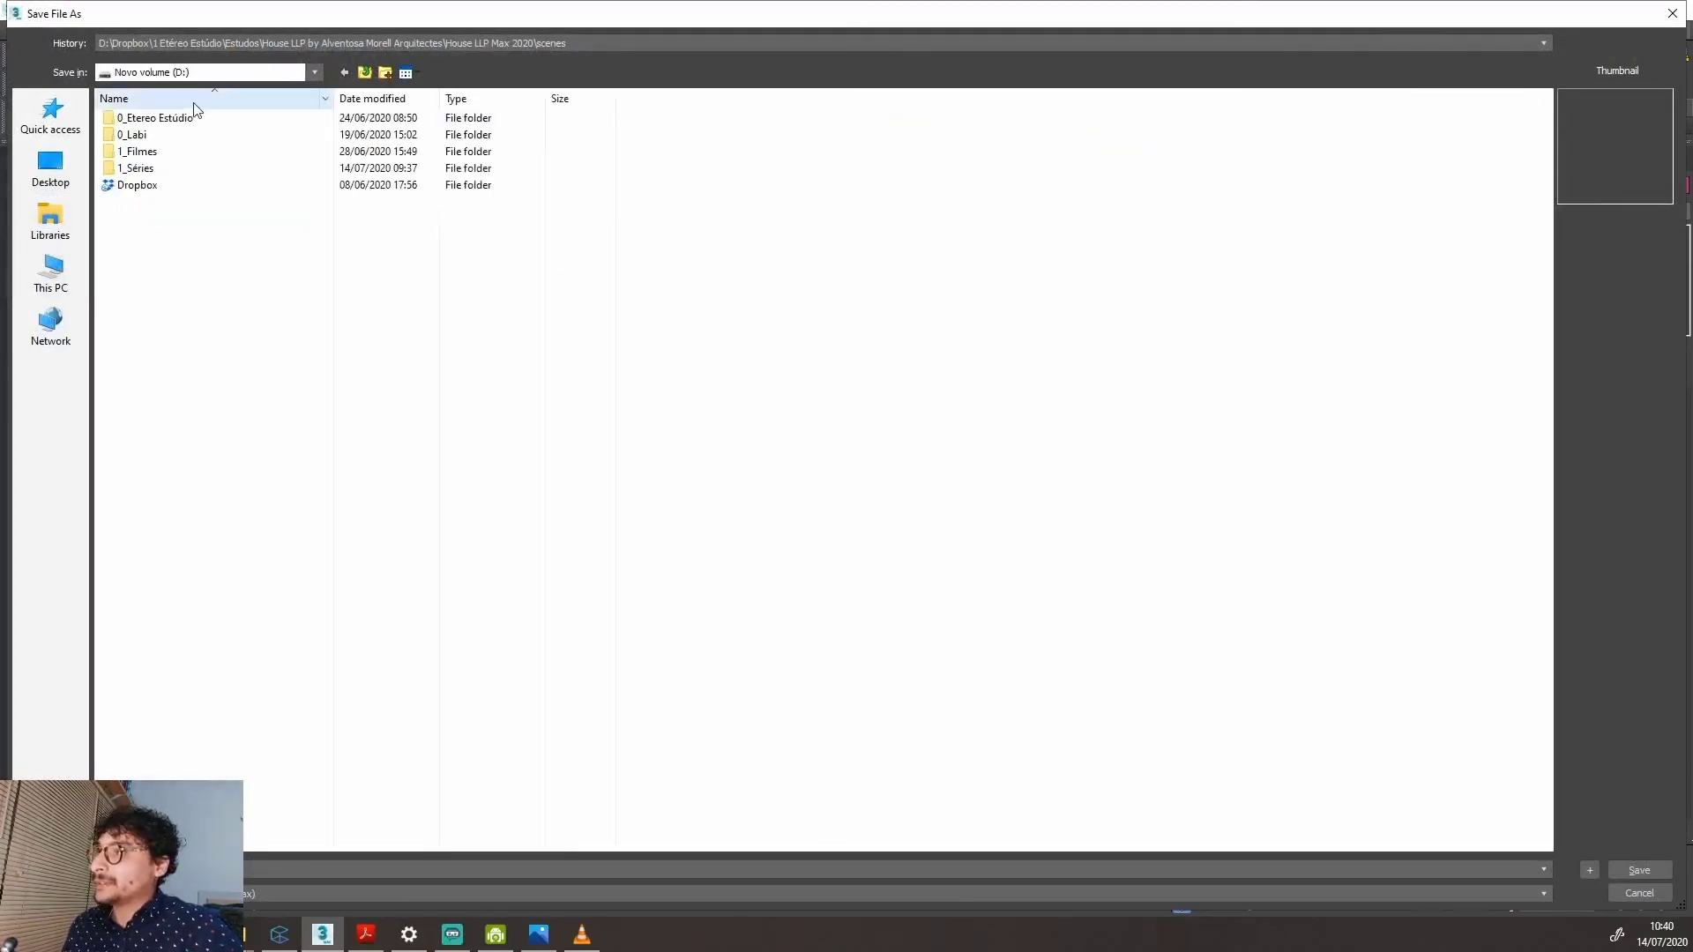
double_click(193, 118)
double_click(193, 117)
double_click(194, 118)
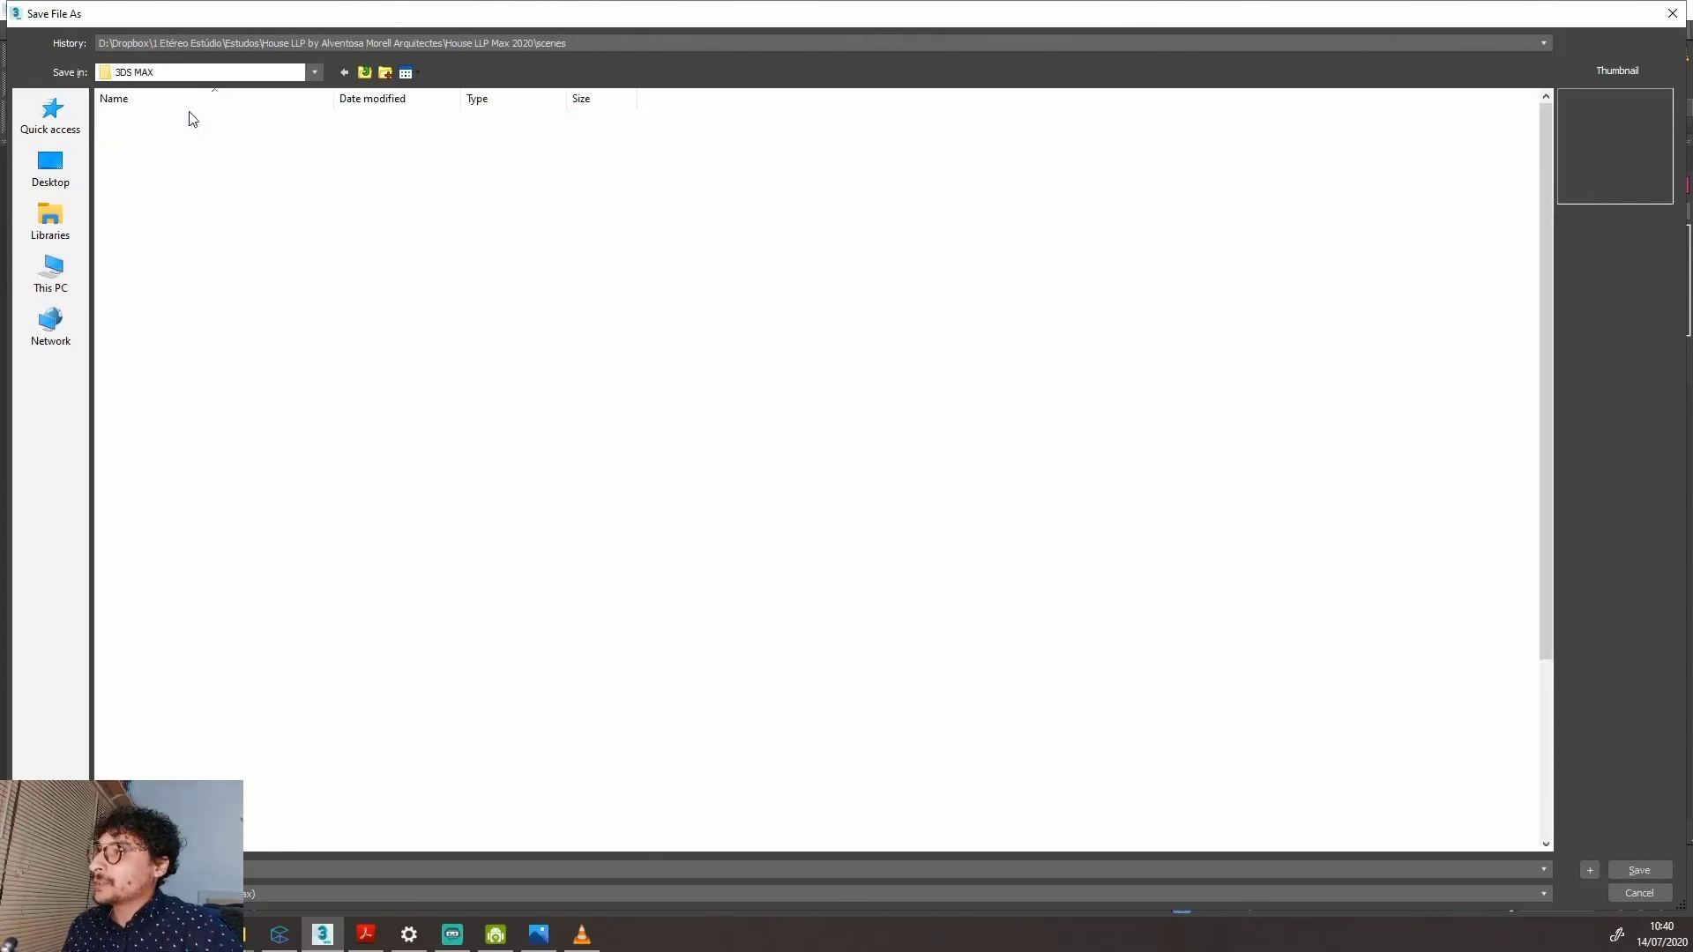
Choose the MODELOS LUMINÁRIAS DE TETO folder inside LUMINÁRIAS DE TETO as the save location.
scroll(177, 369, down, 2)
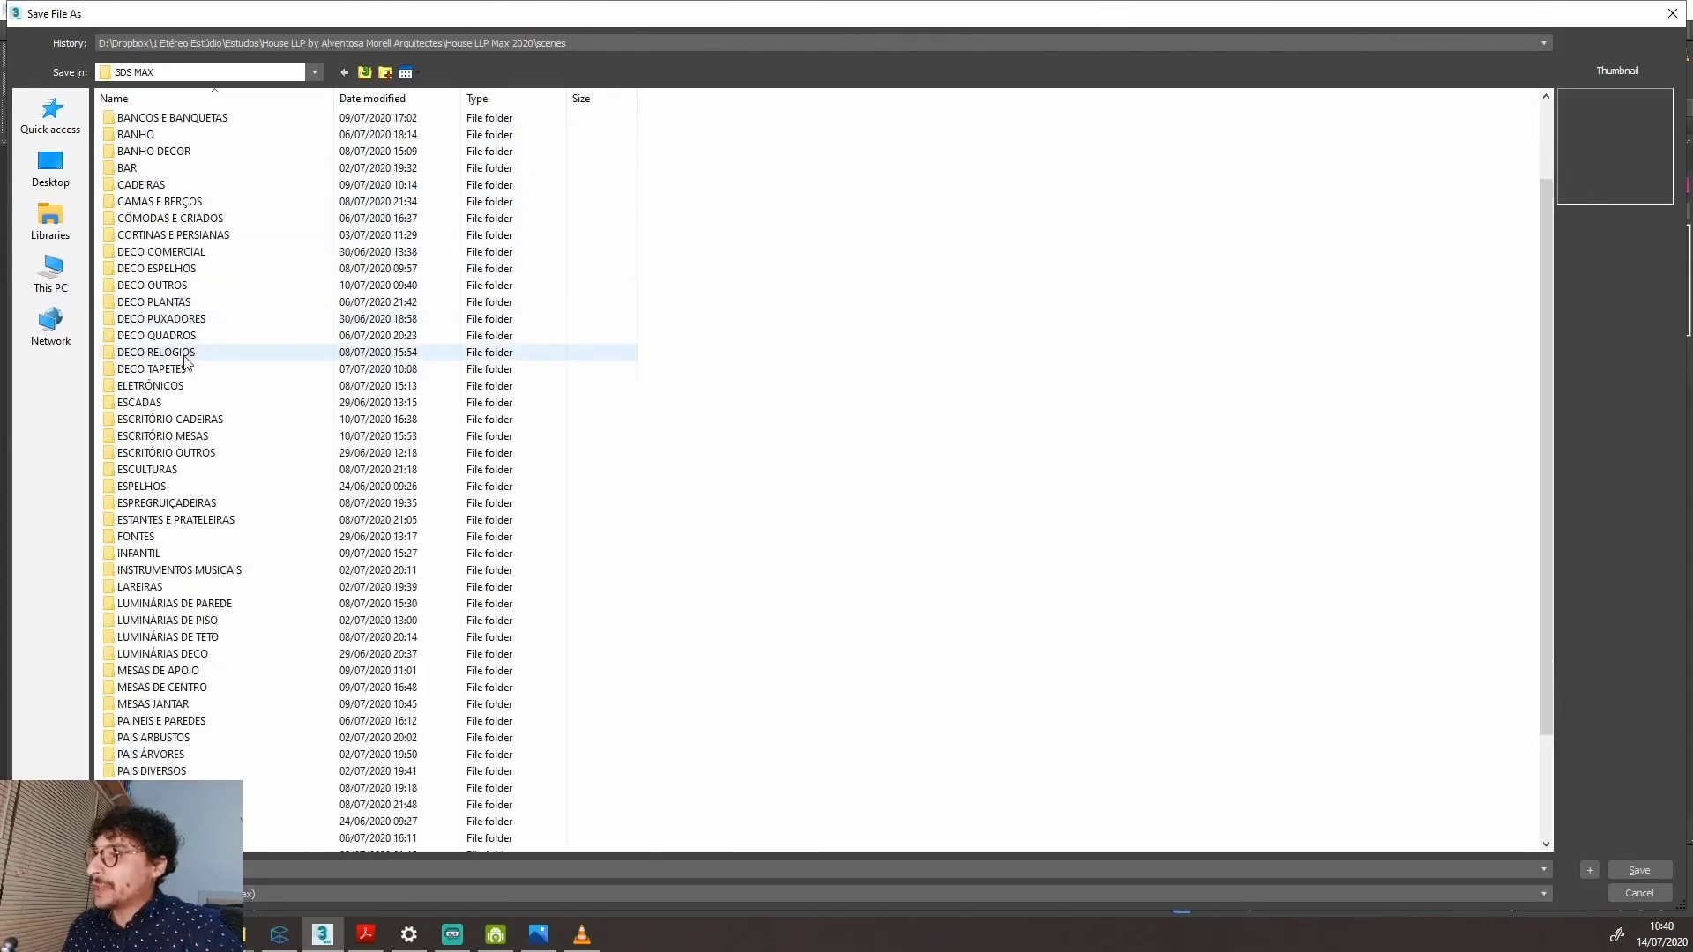
scroll(189, 368, down, 2)
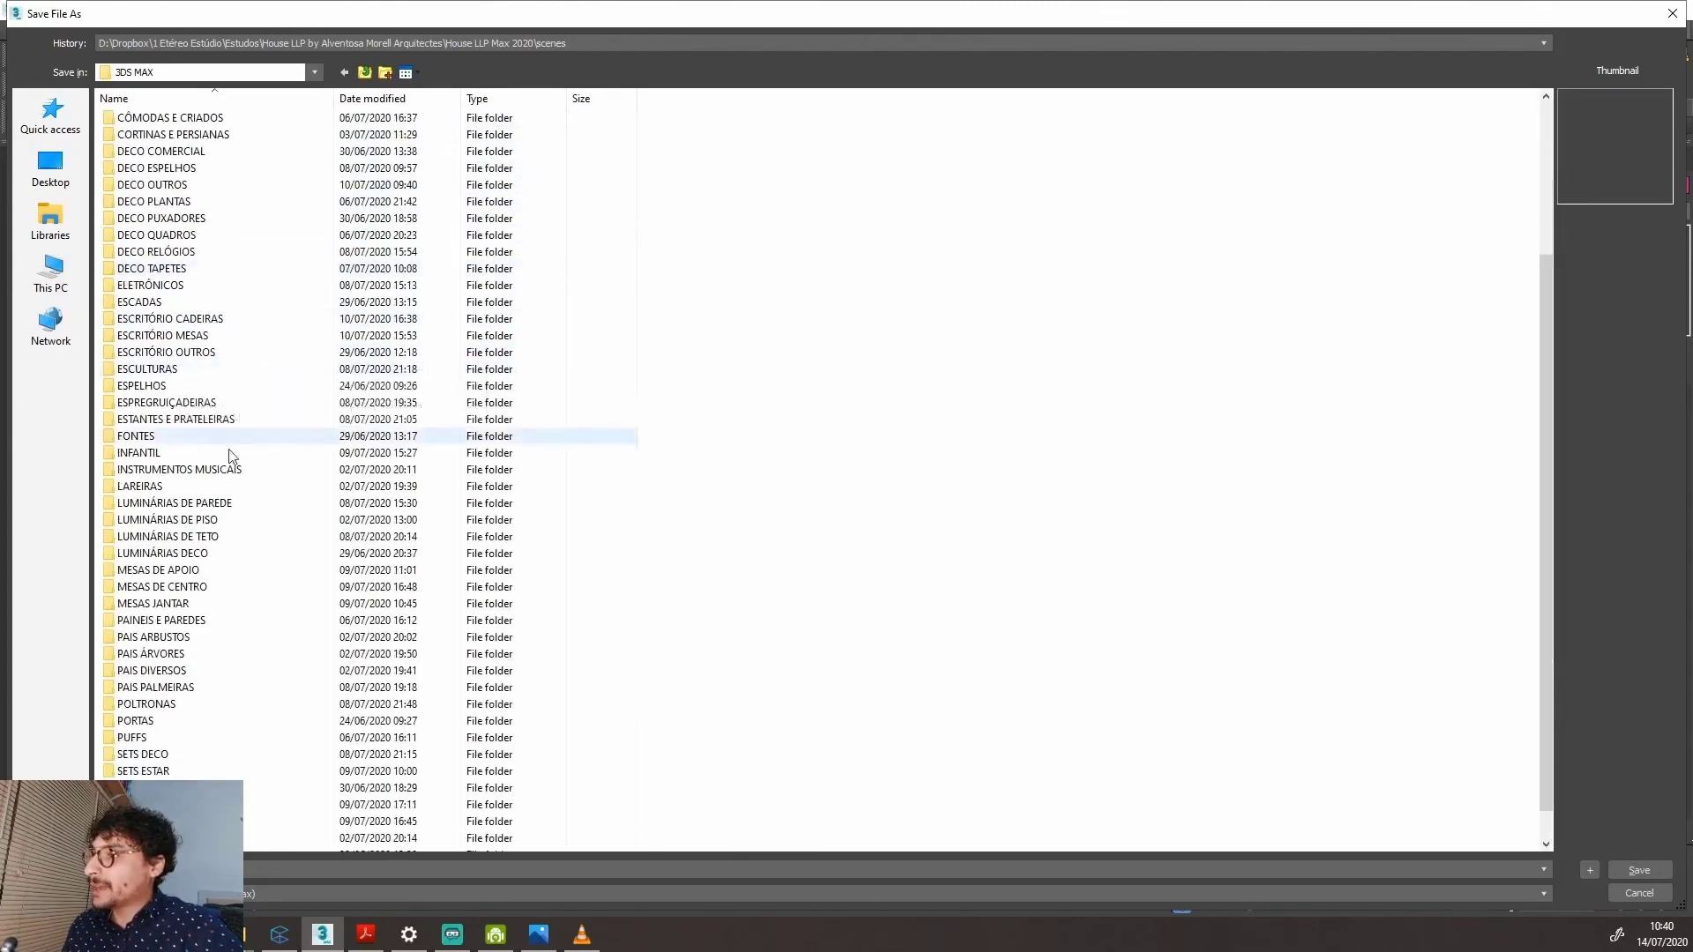
double_click(218, 539)
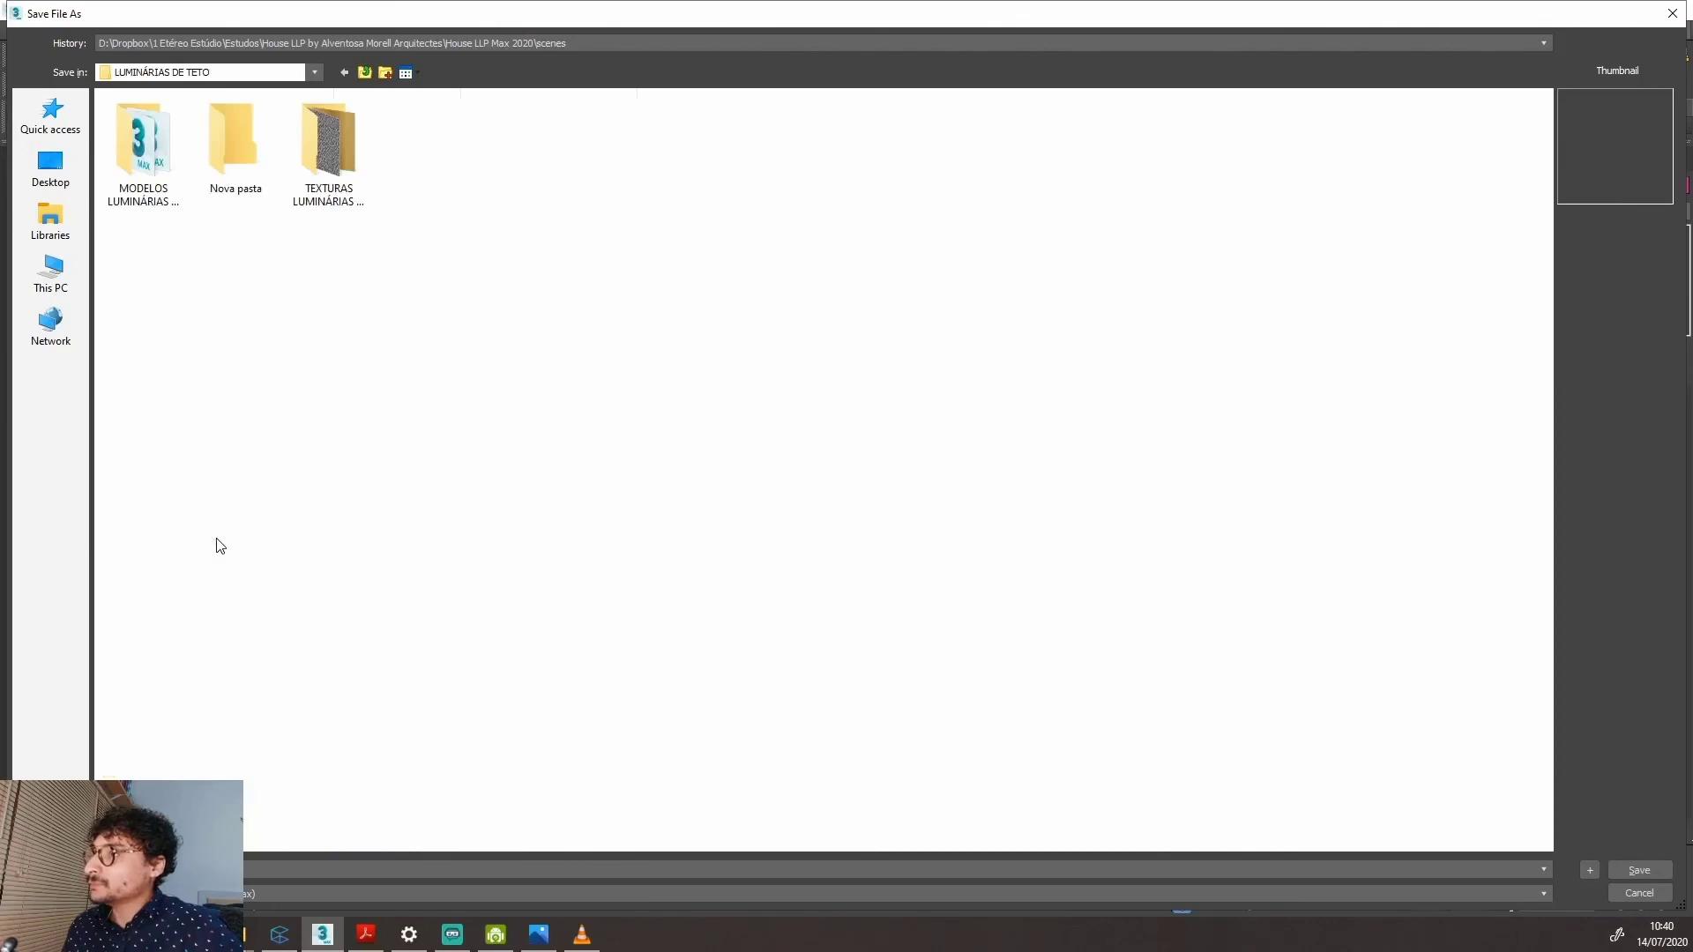
double_click(143, 141)
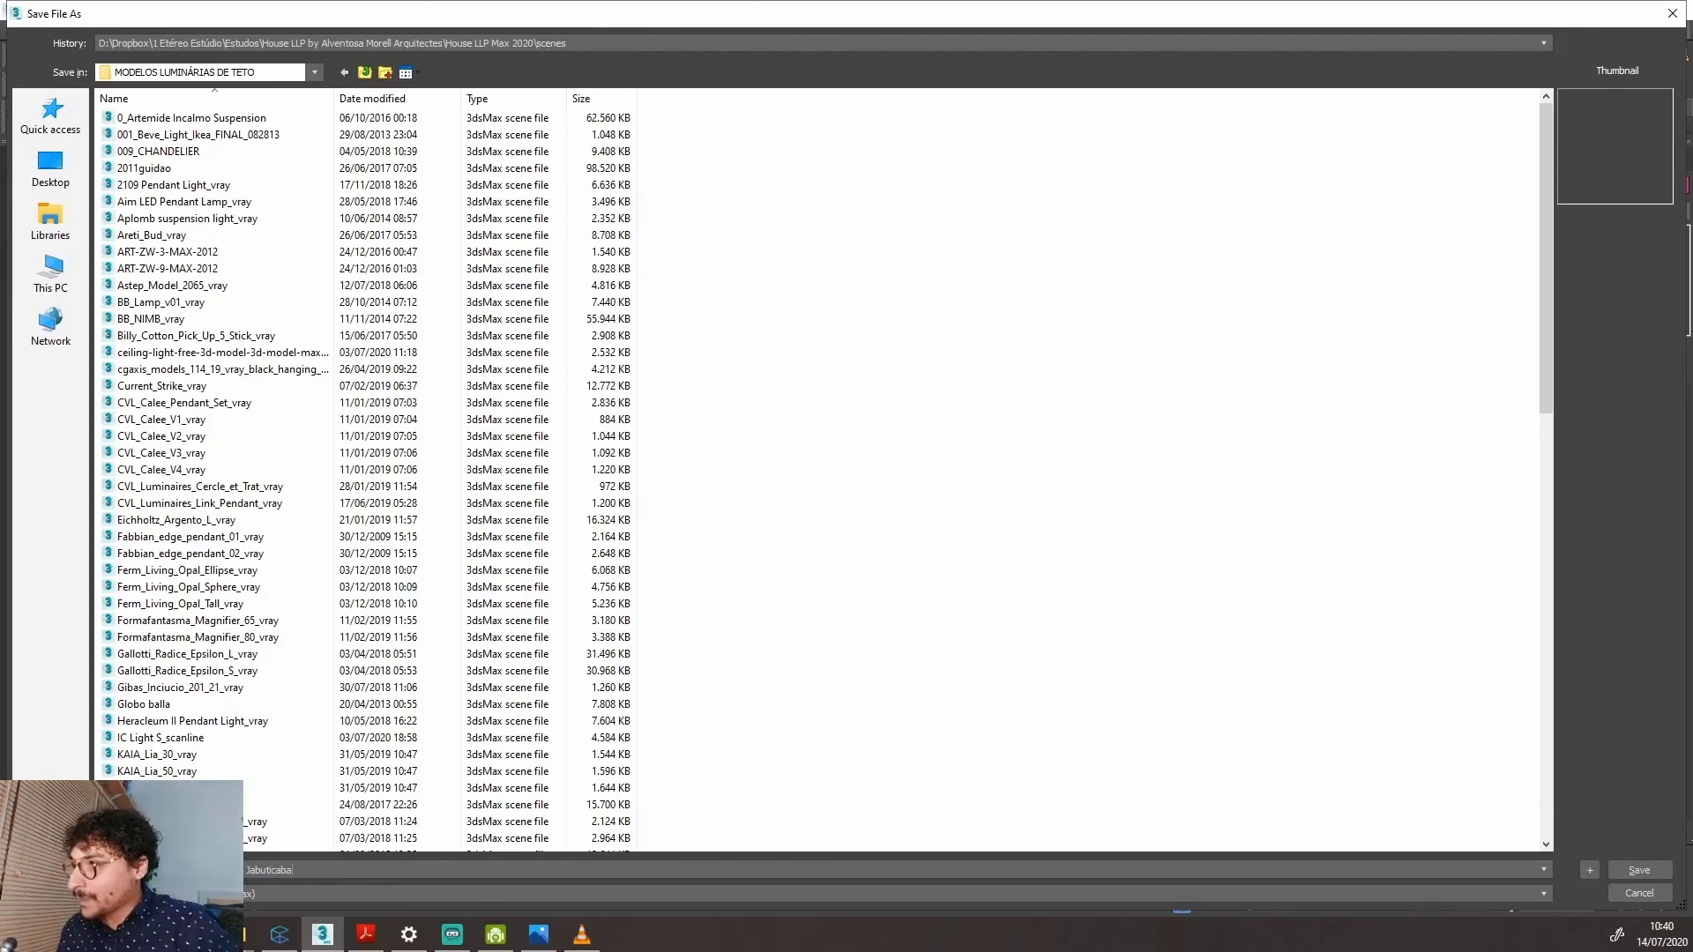
Save the scene as Luminária Mila Jabuticaba in an older 3ds Max .max version.
click(305, 875)
click(305, 888)
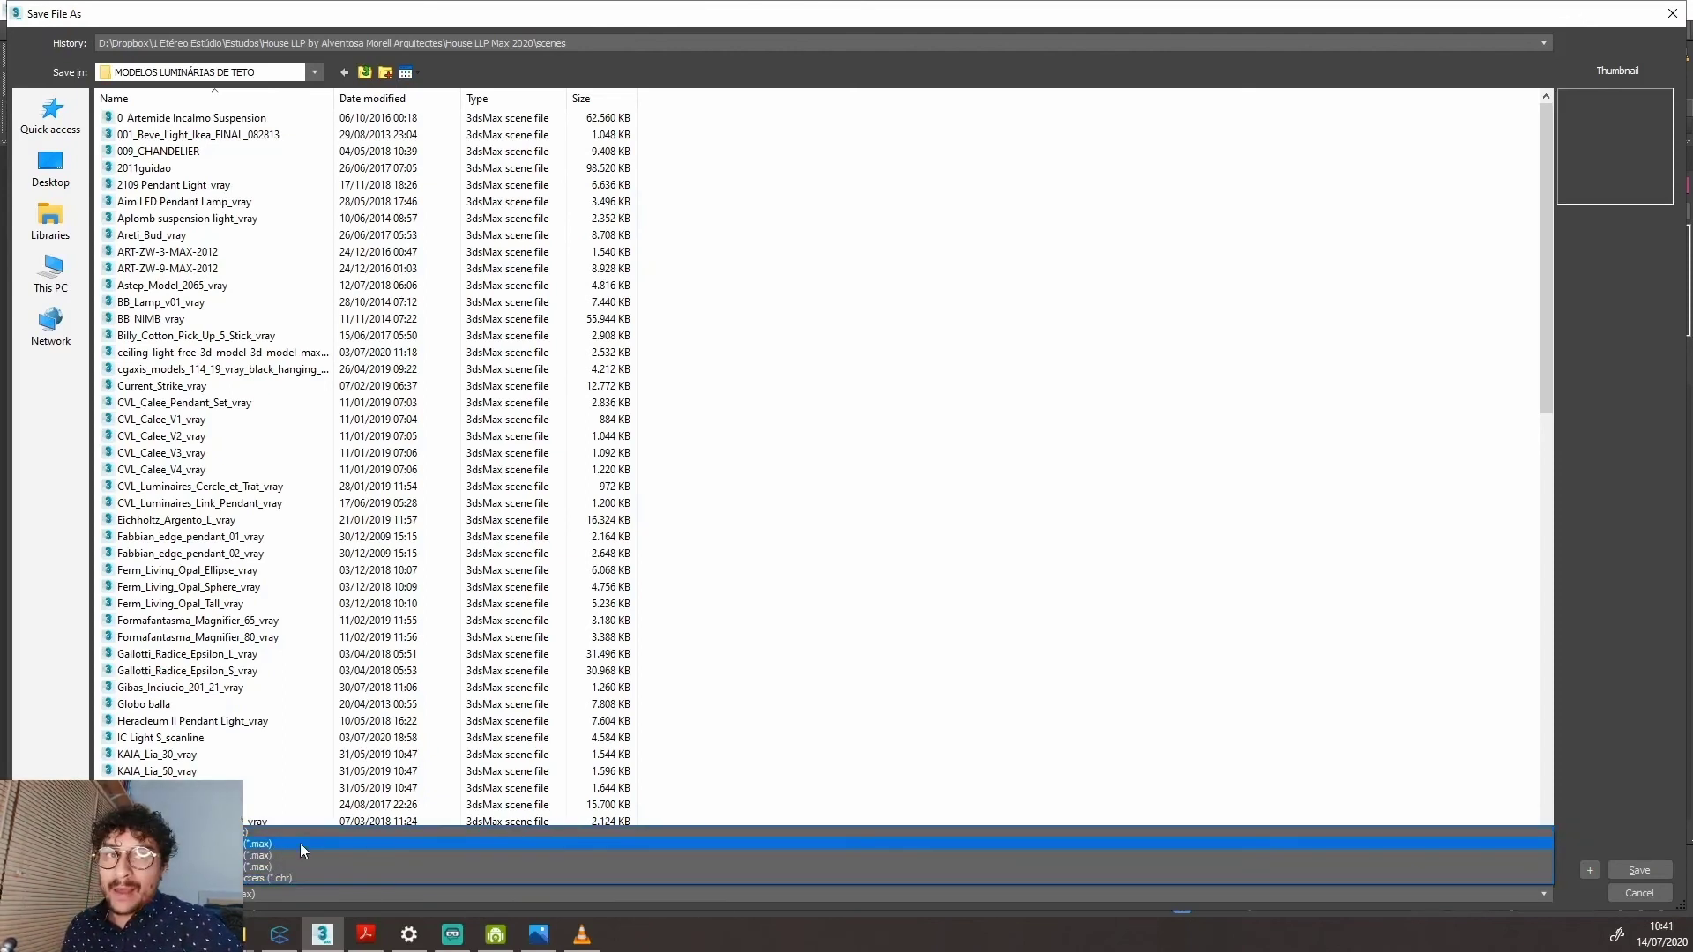
click(261, 846)
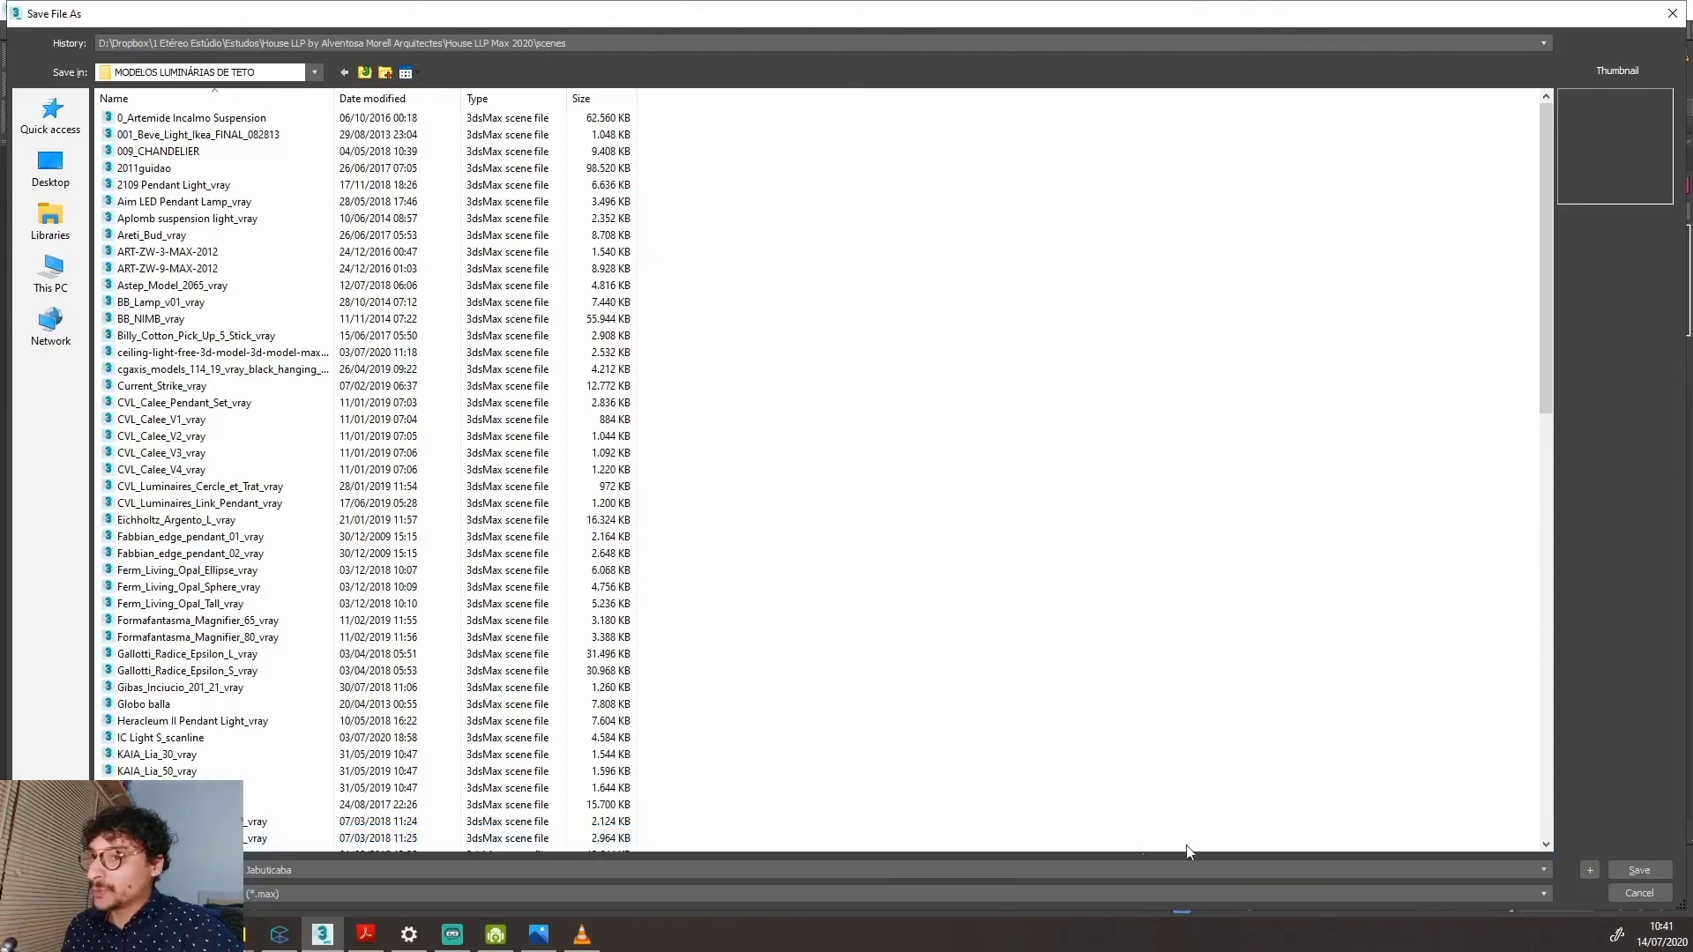
click(1623, 871)
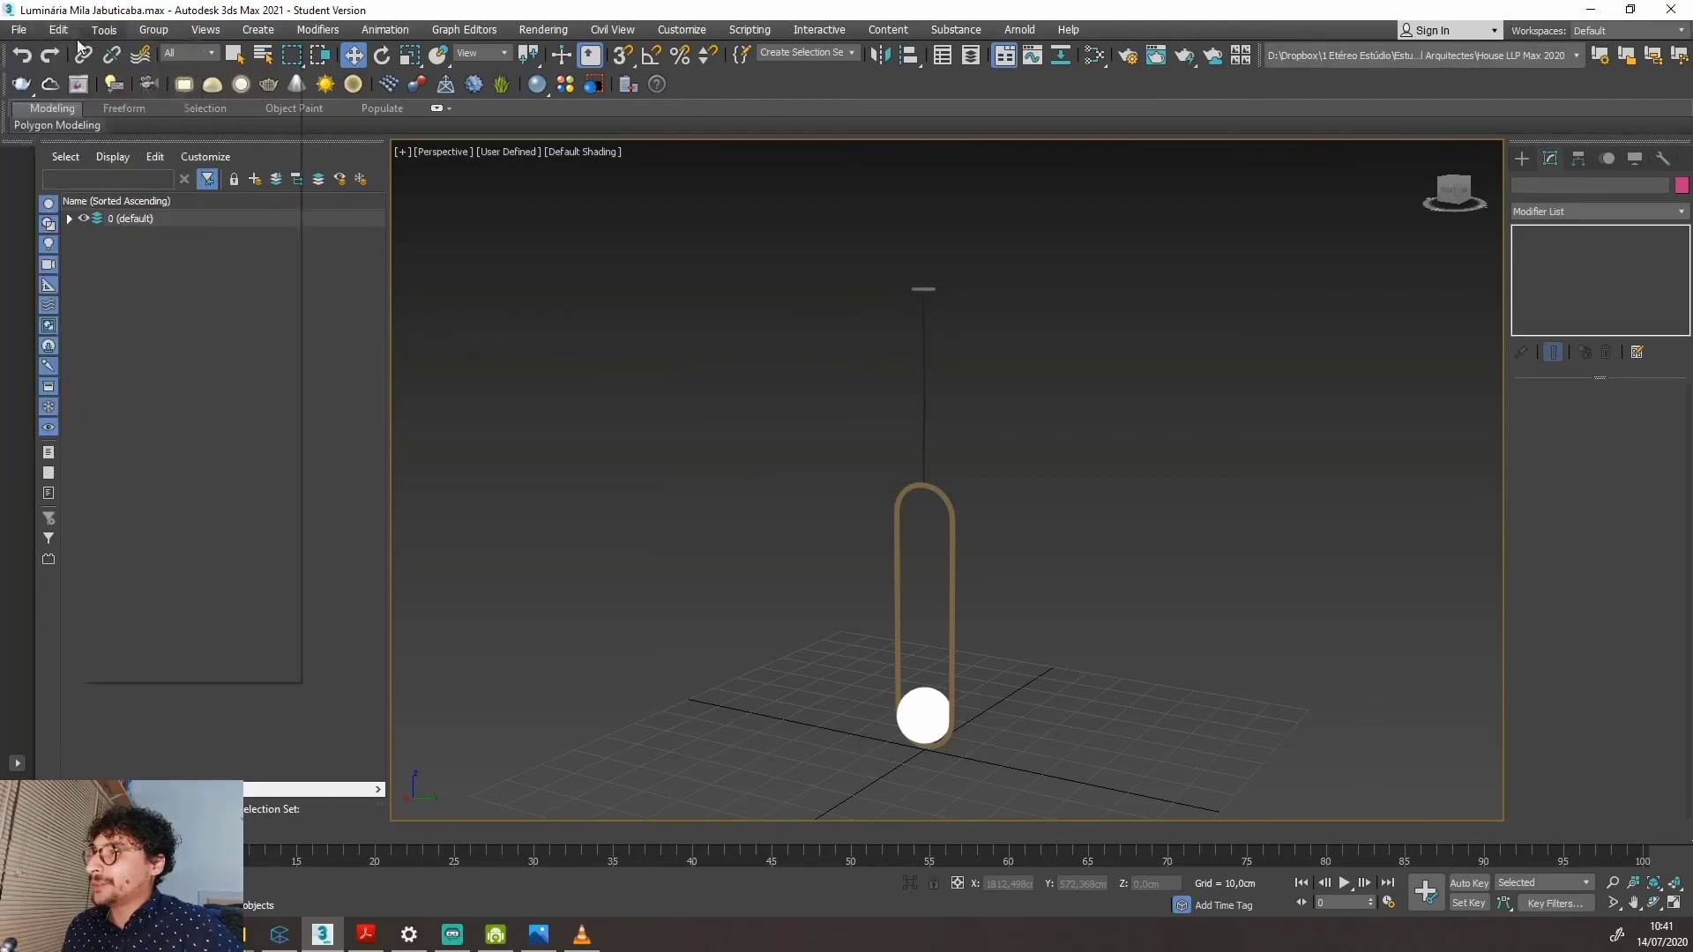
Reset 3ds Max to a new empty scene.
click(18, 29)
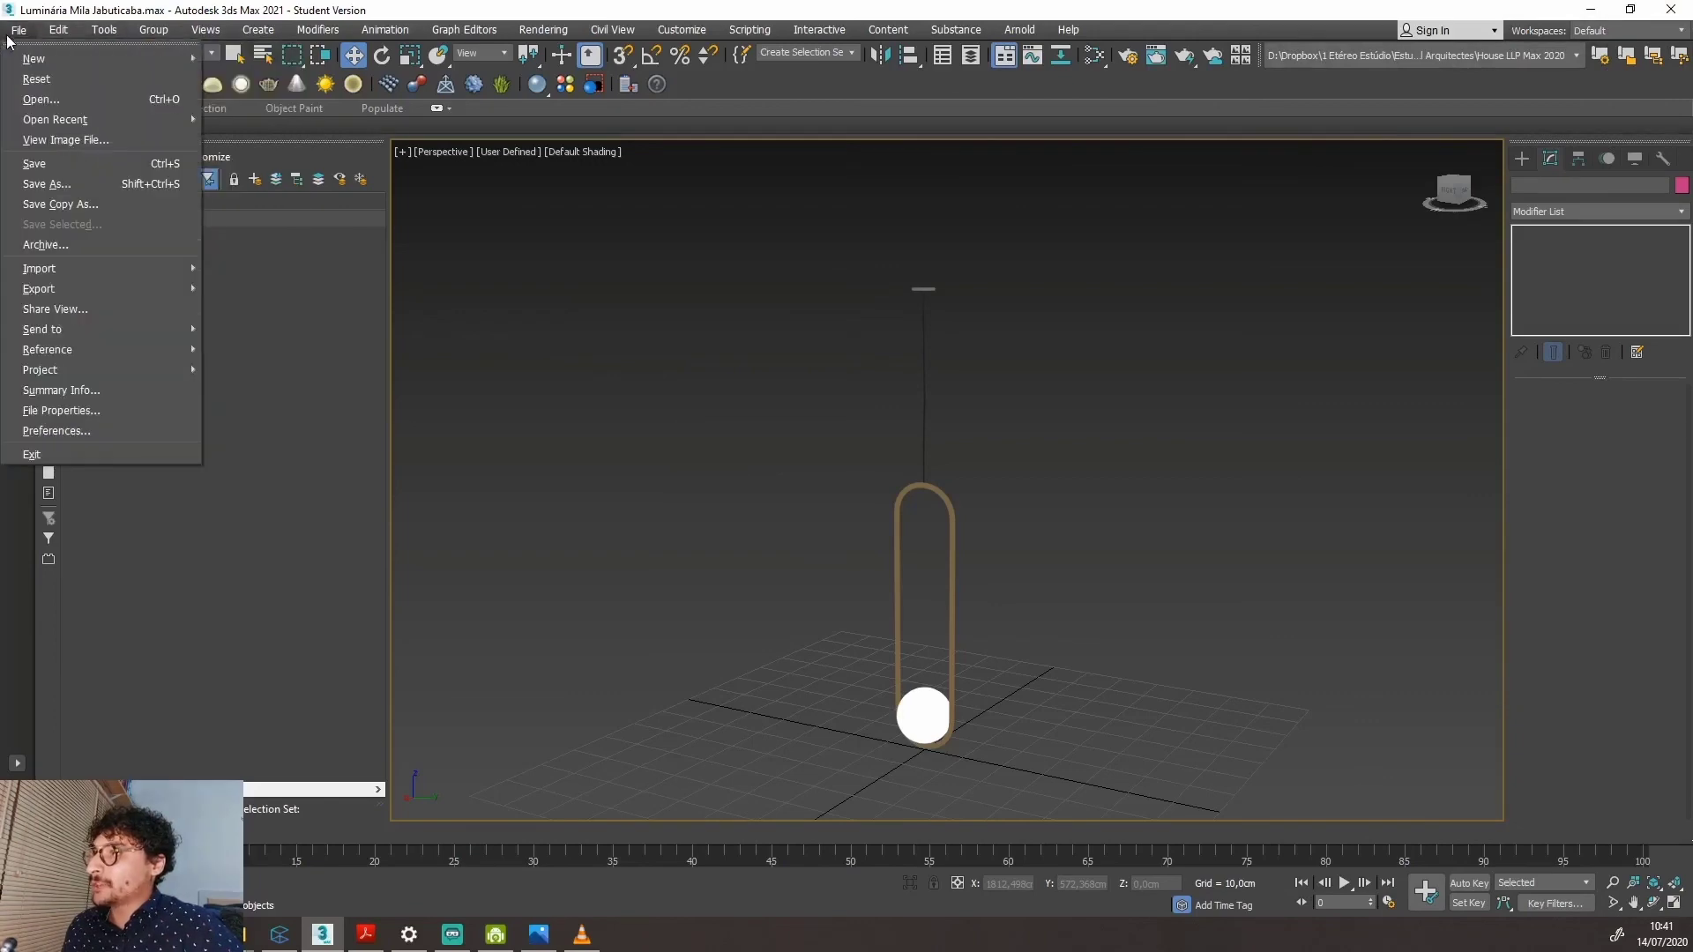
click(39, 81)
click(797, 496)
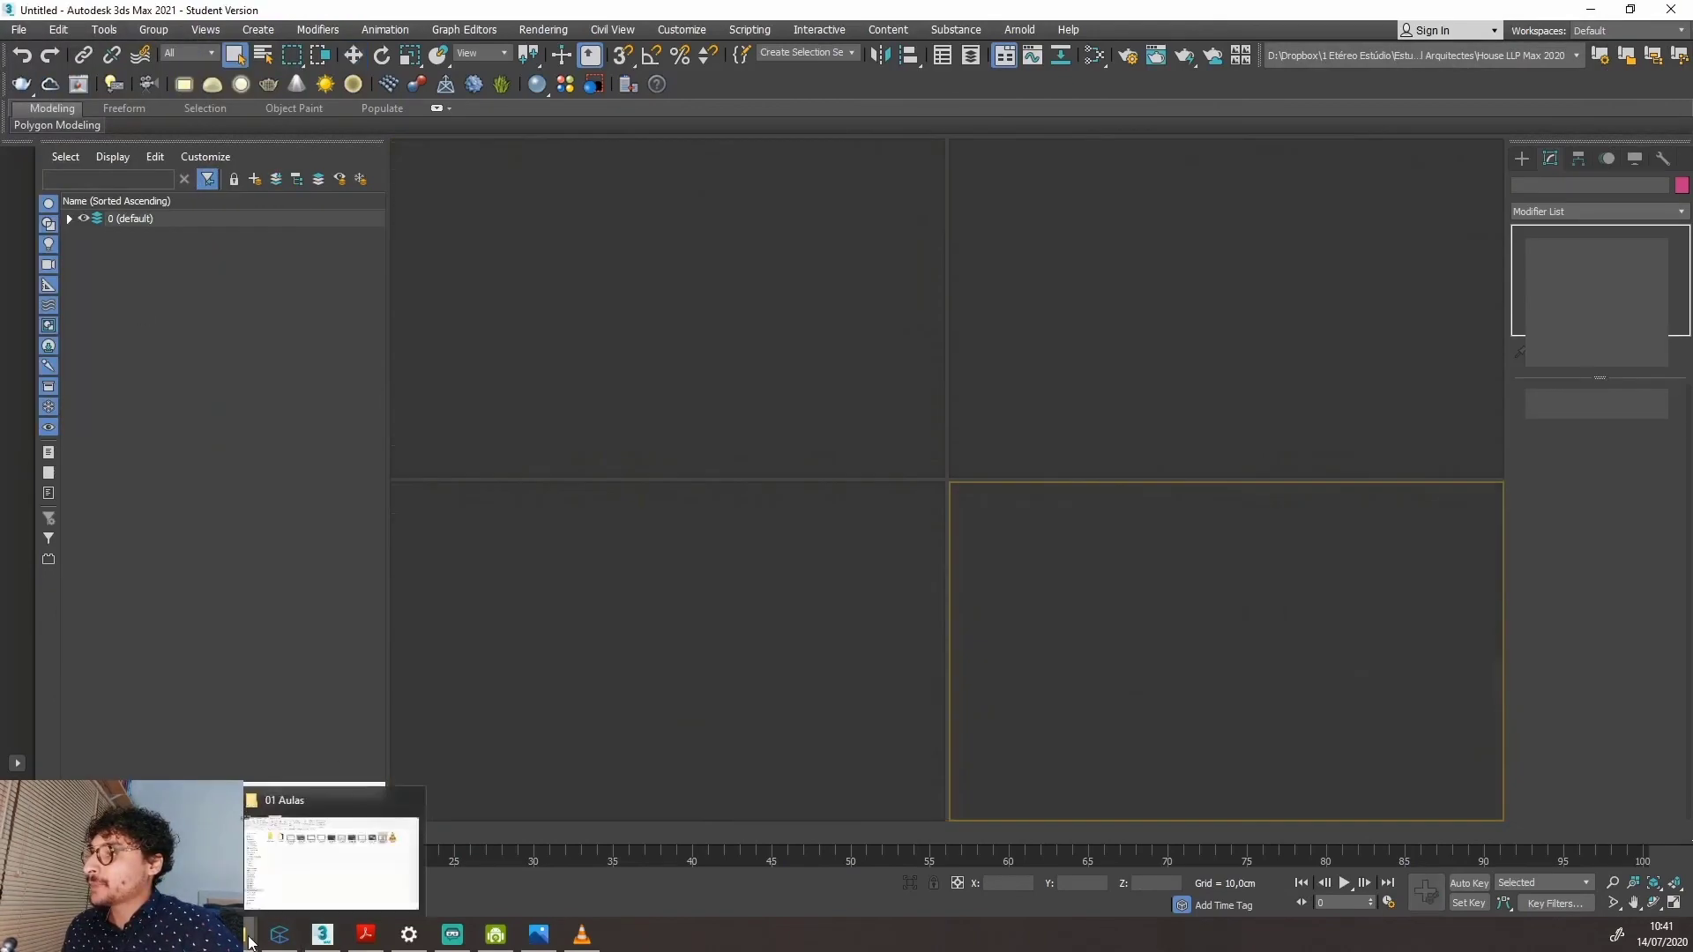
Switch to File Explorer and copy the Luminaria Mila Jabuticaba reference image from the images folder.
click(250, 935)
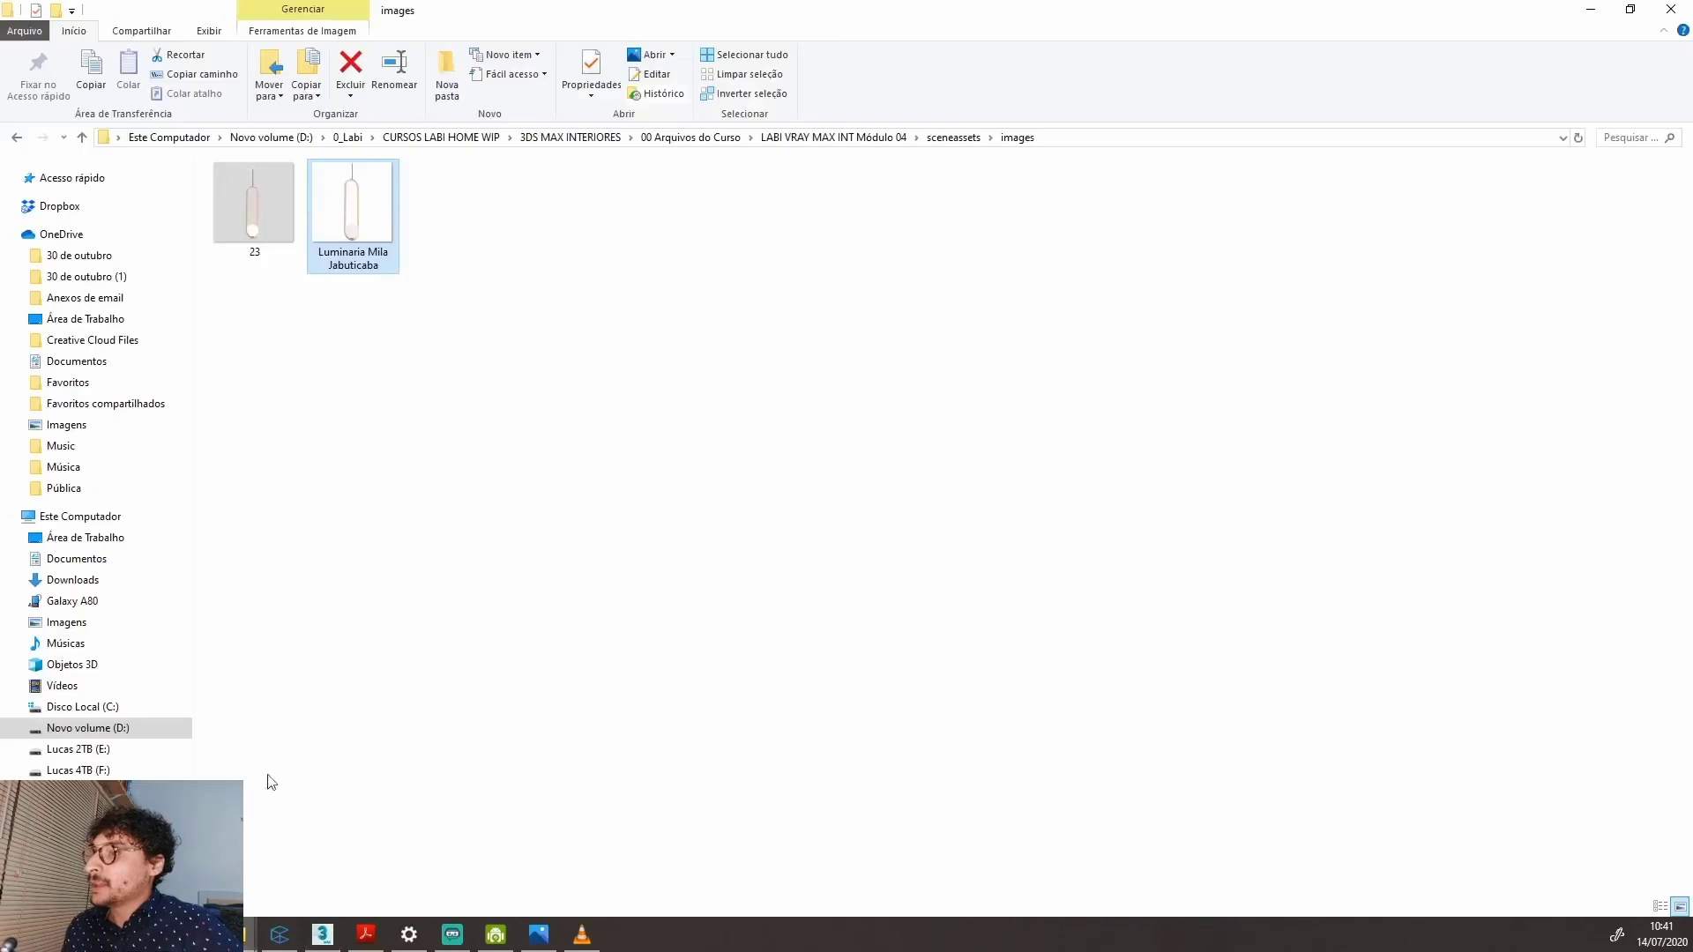
right_click(360, 206)
click(163, 699)
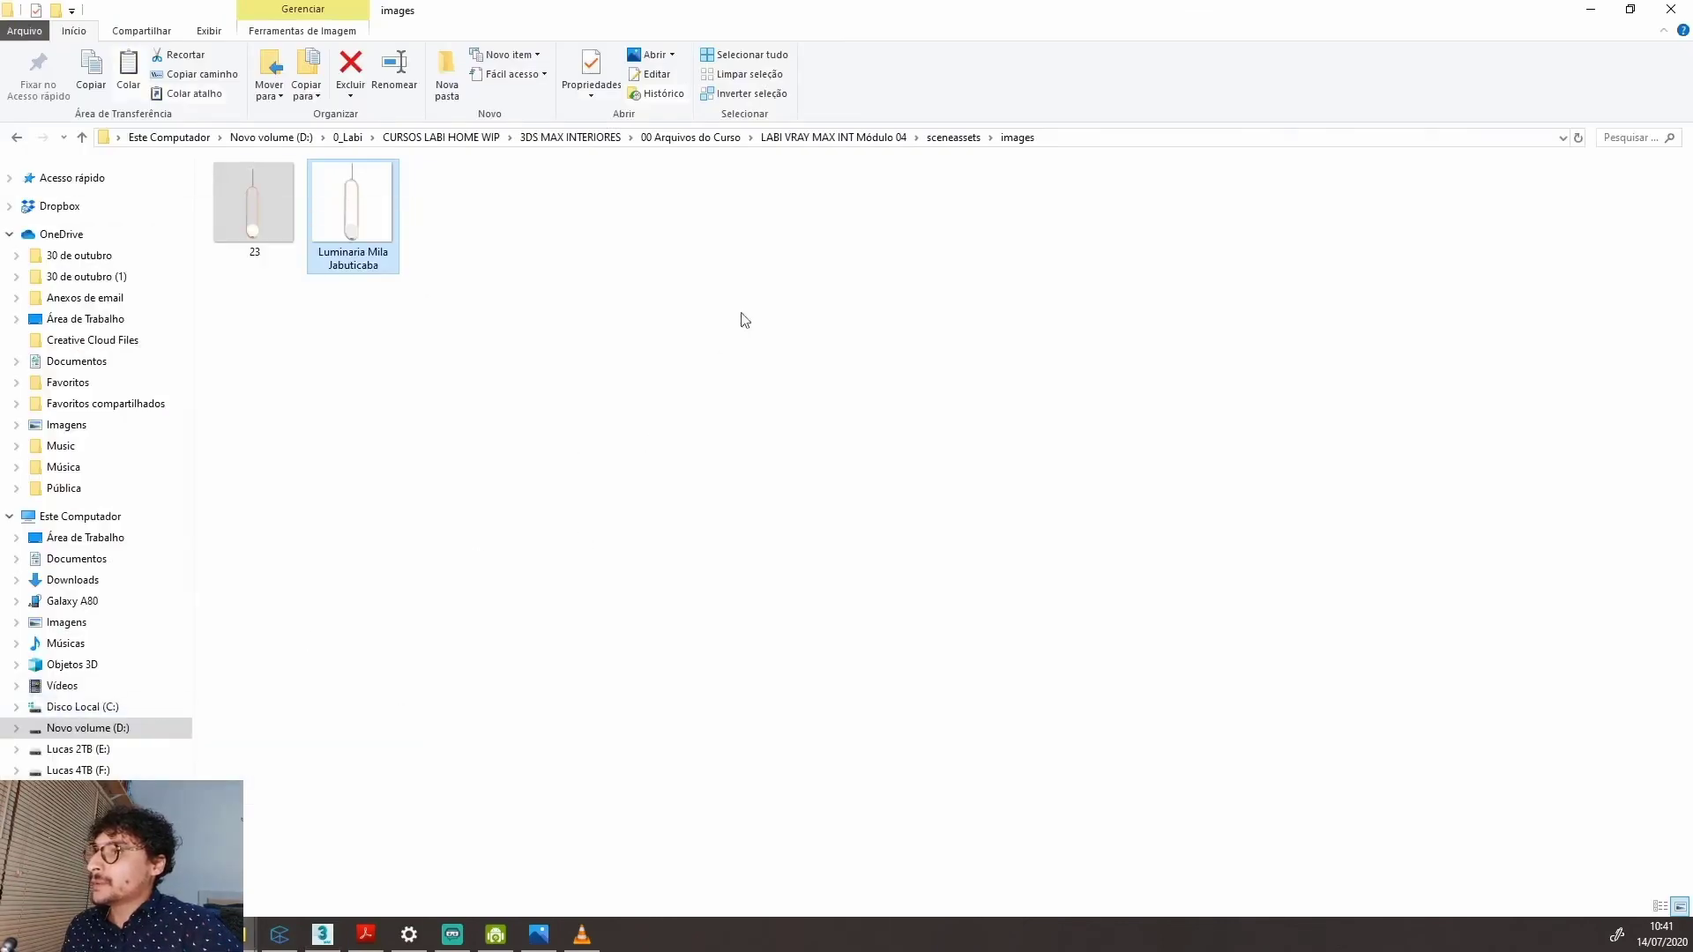
Browse to LUMINÁRIAS DE TETO in the 3DS MAX library and look up the saved lamp file in MODELOS LUMINÁRIAS DE TETO.
click(282, 137)
double_click(321, 190)
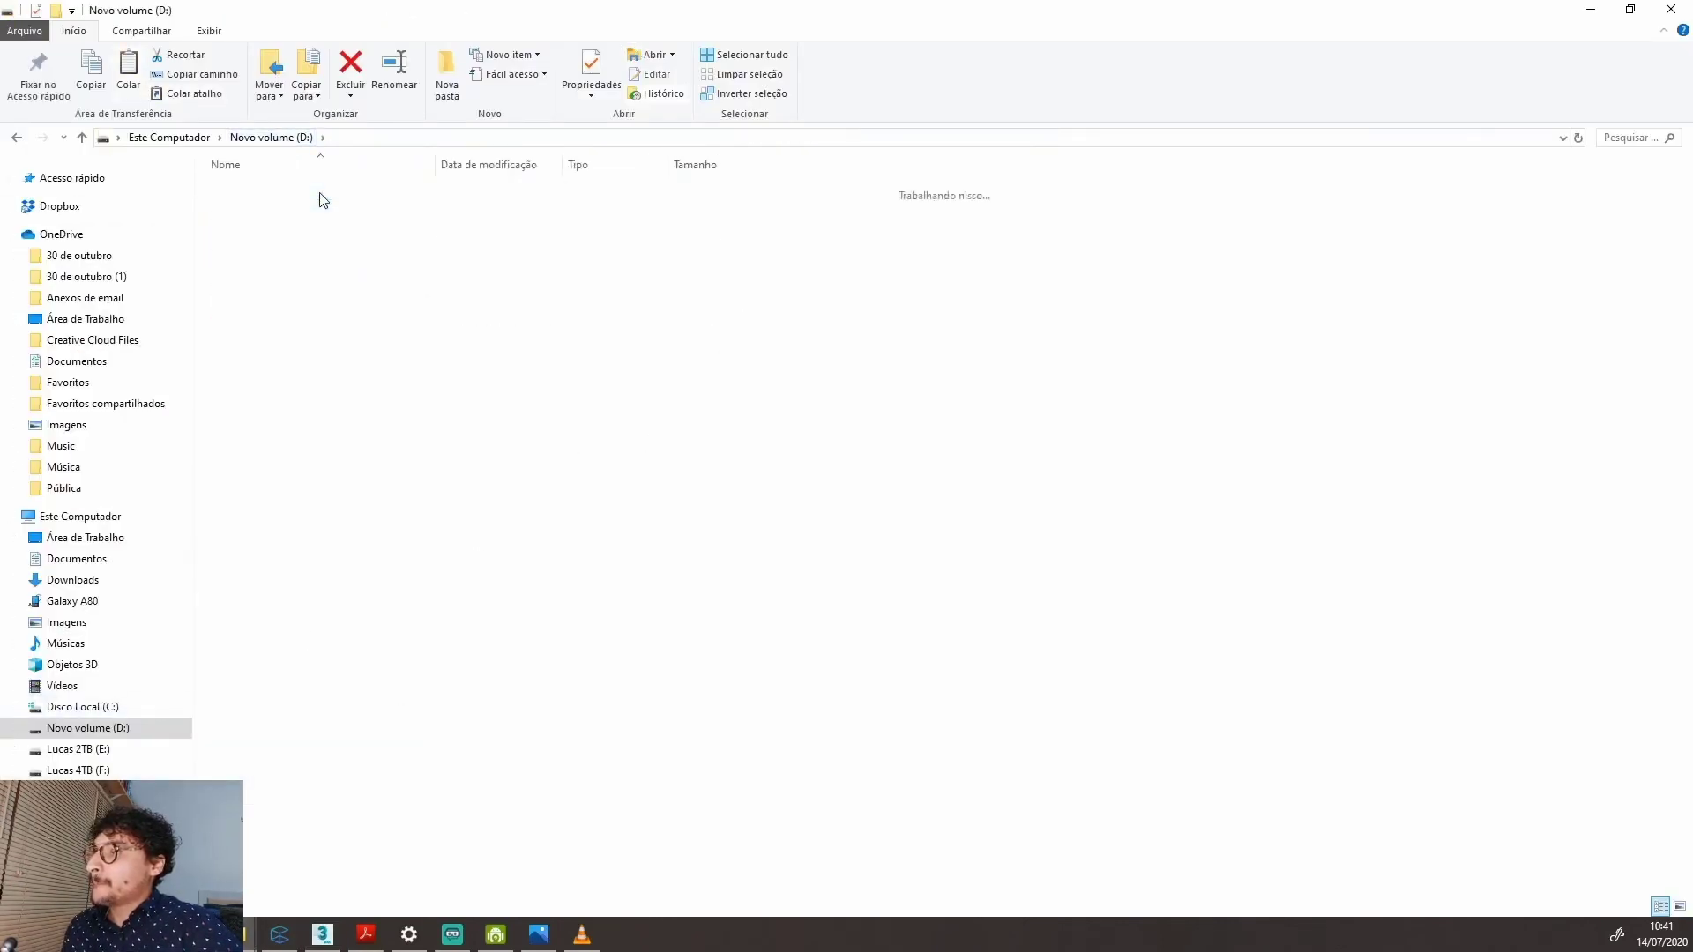
double_click(321, 191)
double_click(322, 190)
double_click(321, 193)
scroll(326, 366, down, 7)
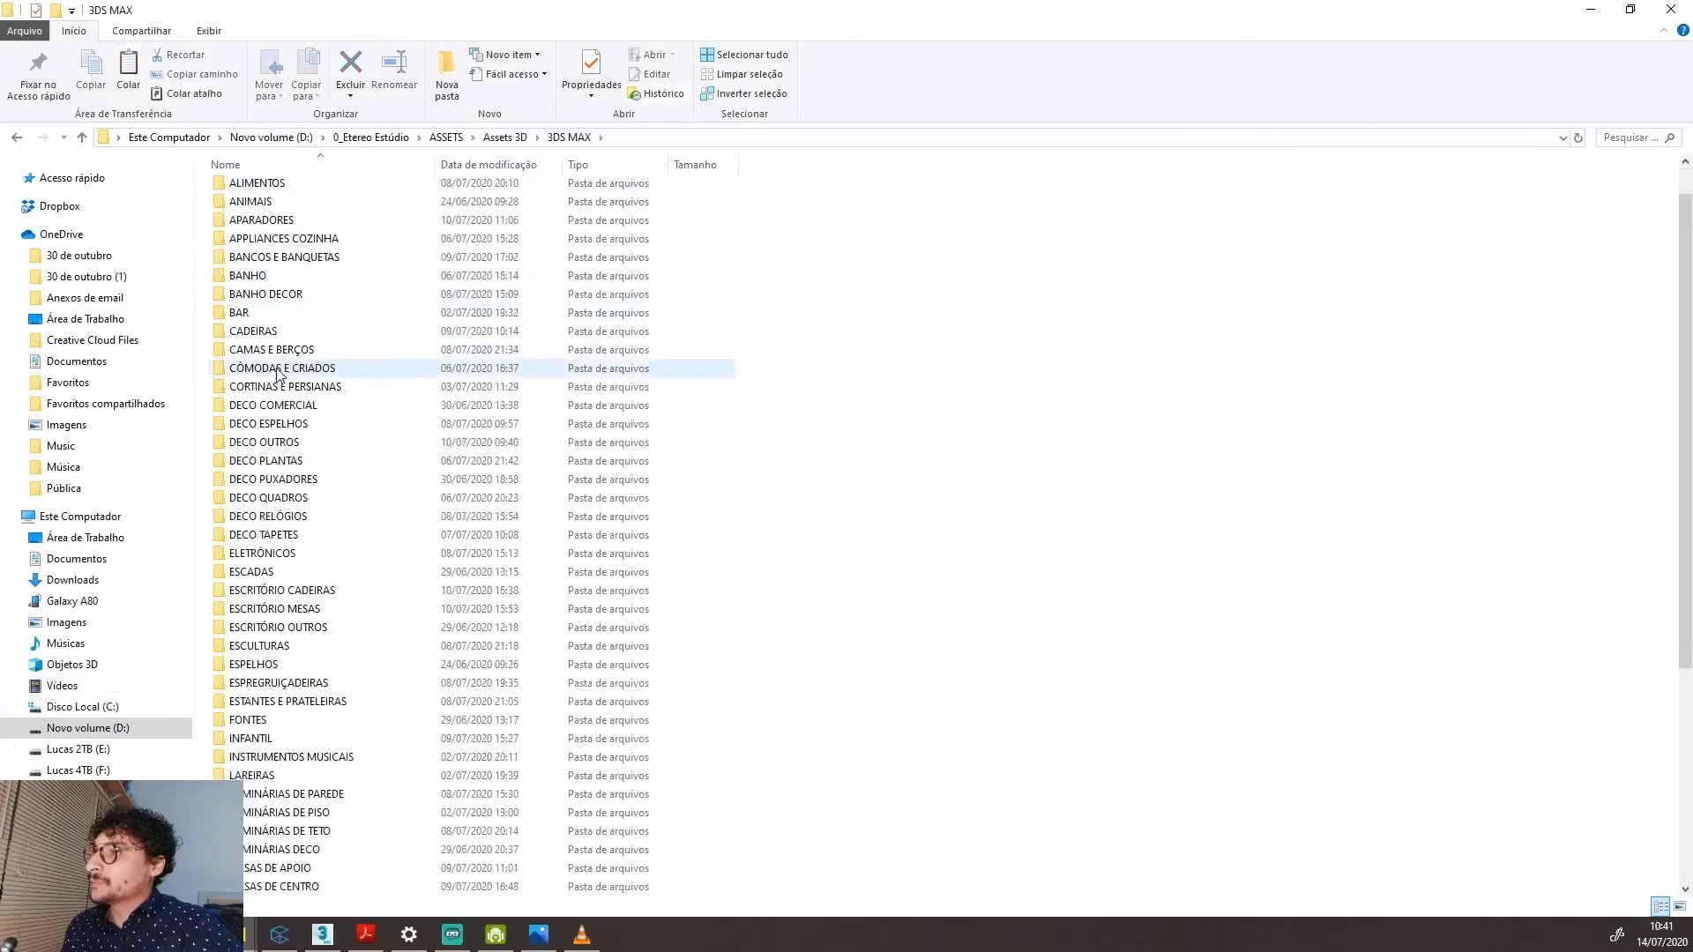
double_click(322, 553)
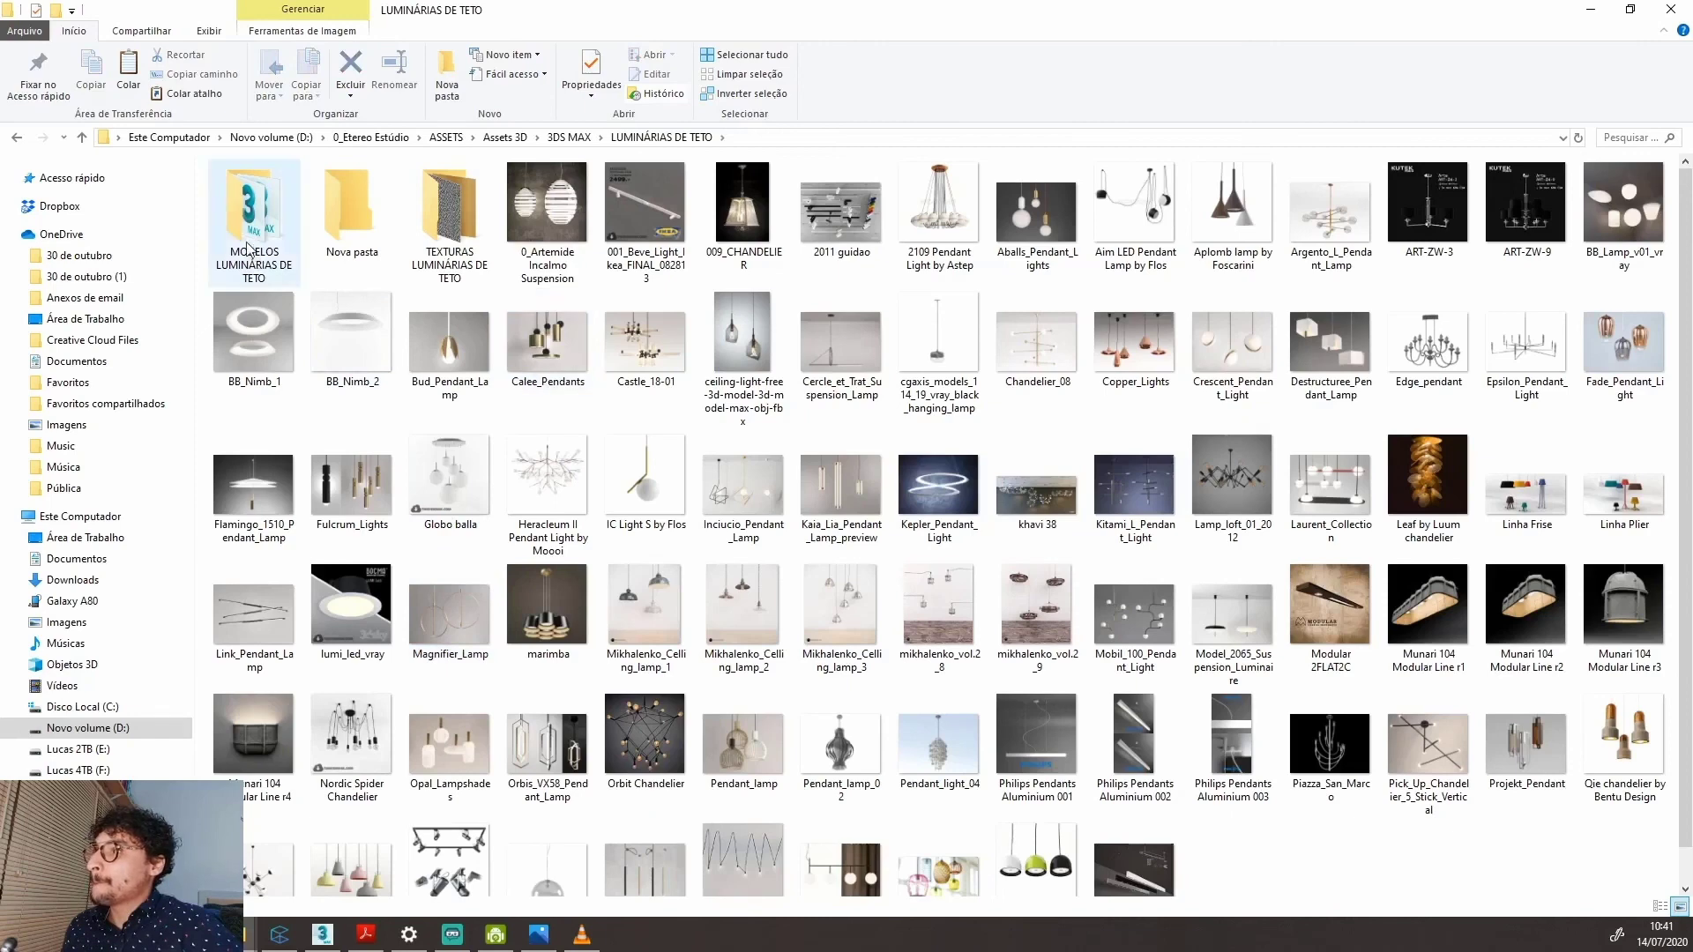
double_click(269, 260)
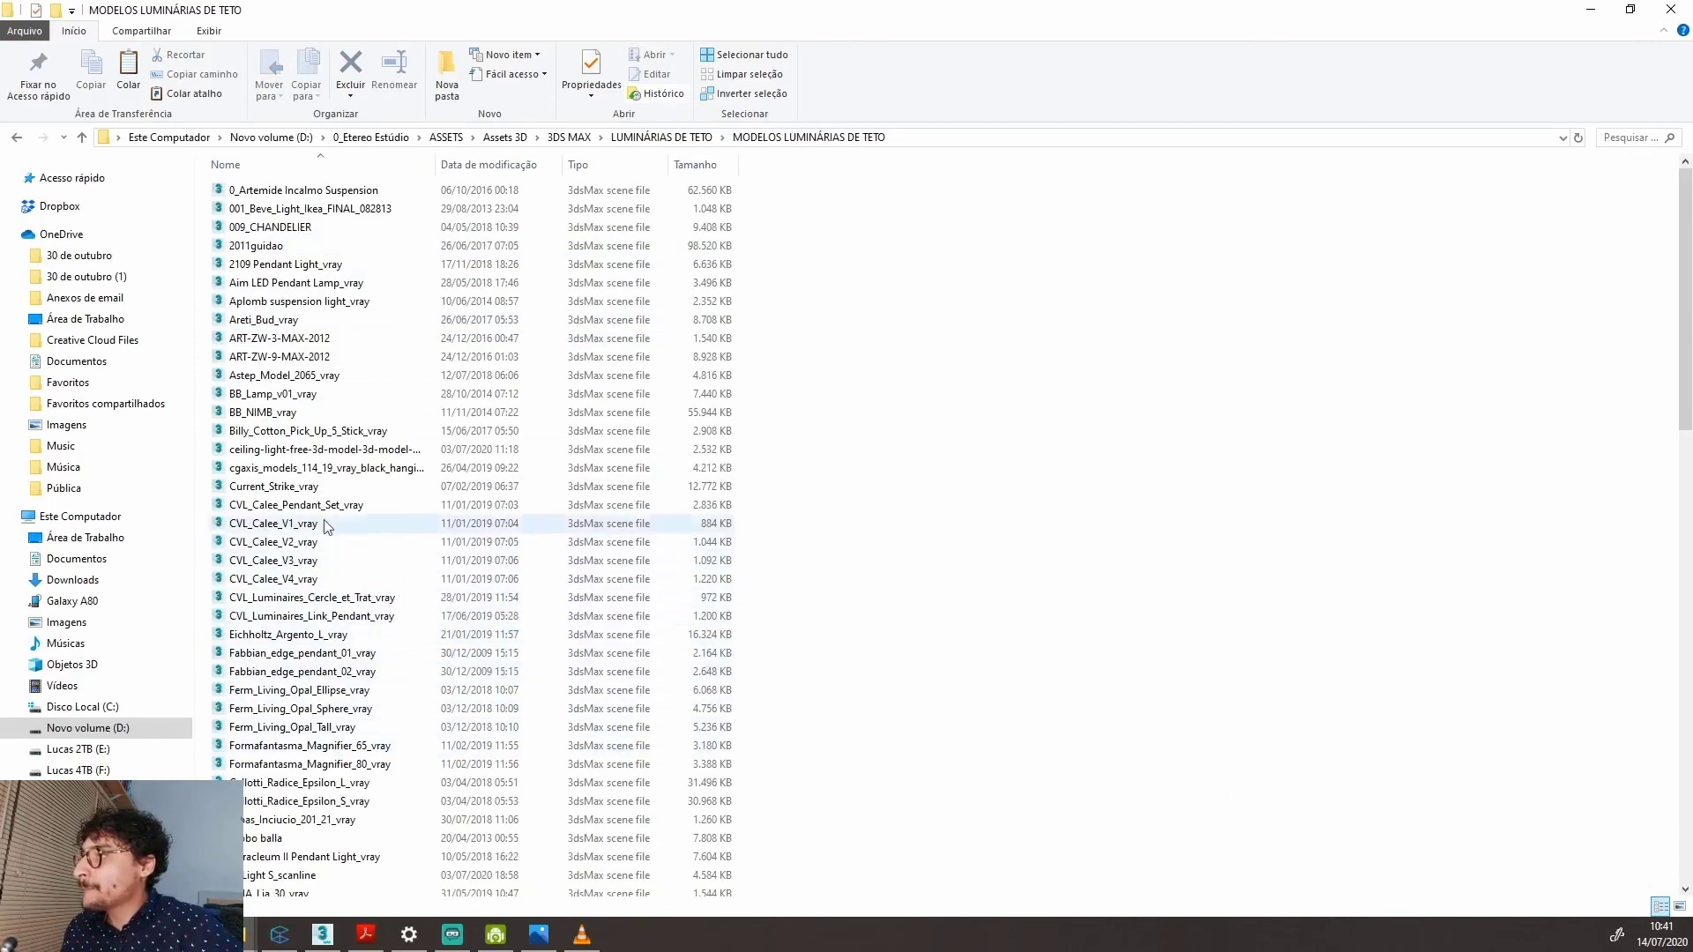
scroll(379, 494, down, 10)
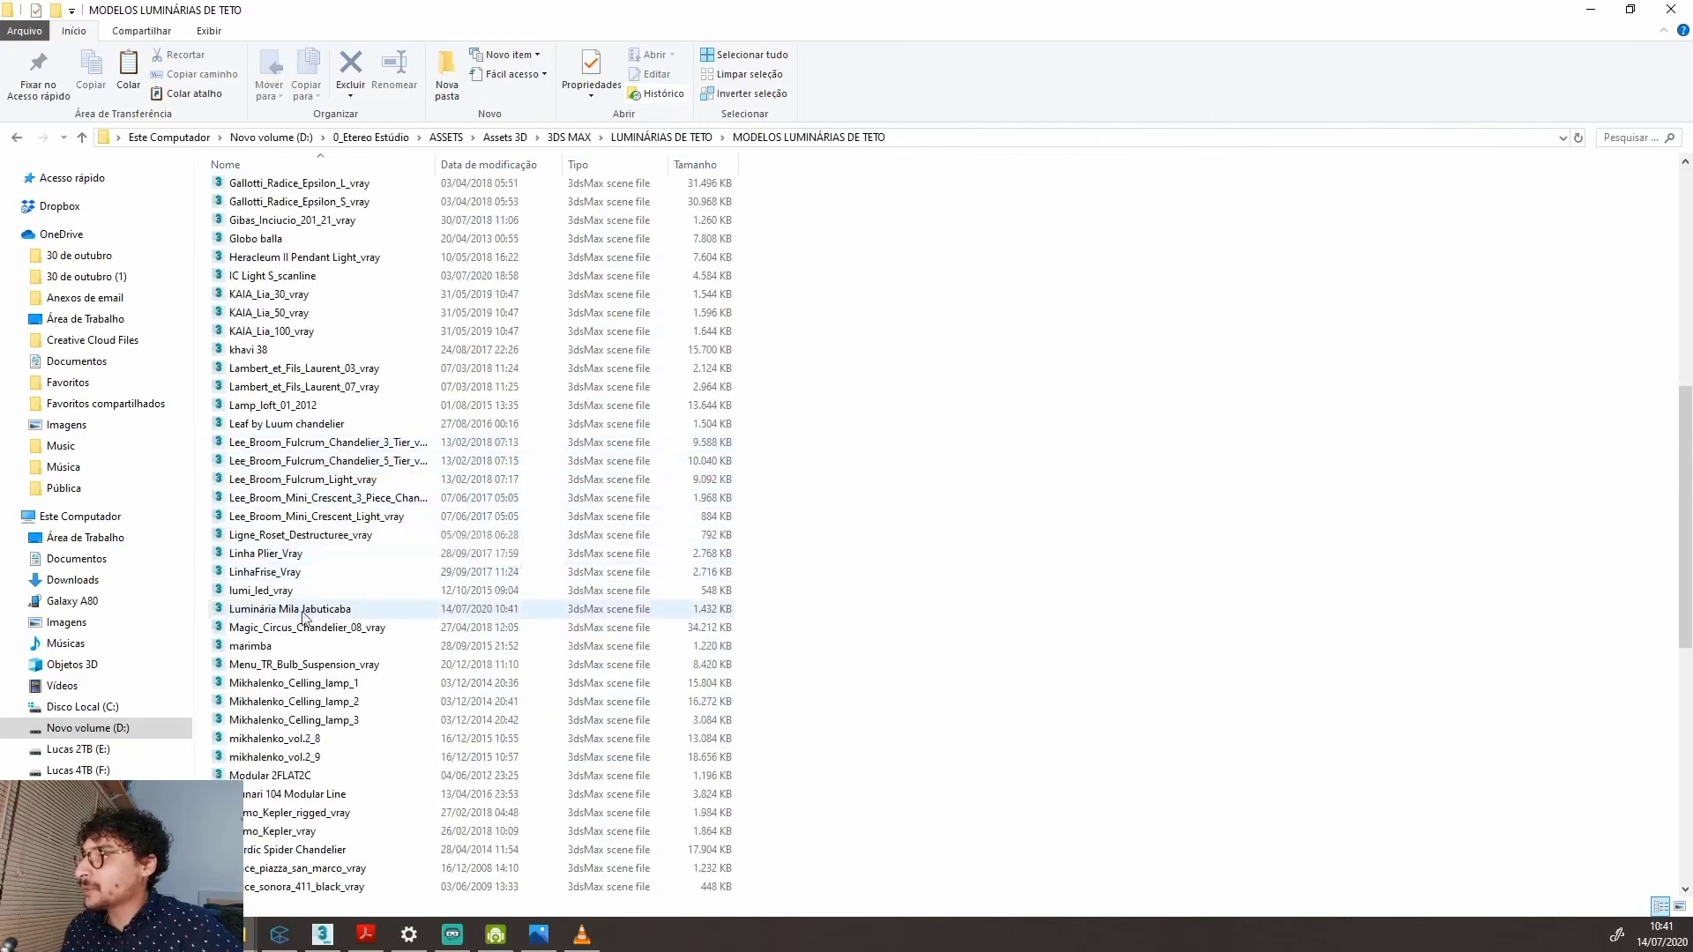
Paste the copied lamp image into the LUMINÁRIAS DE TETO folder beside the other preview images.
click(661, 137)
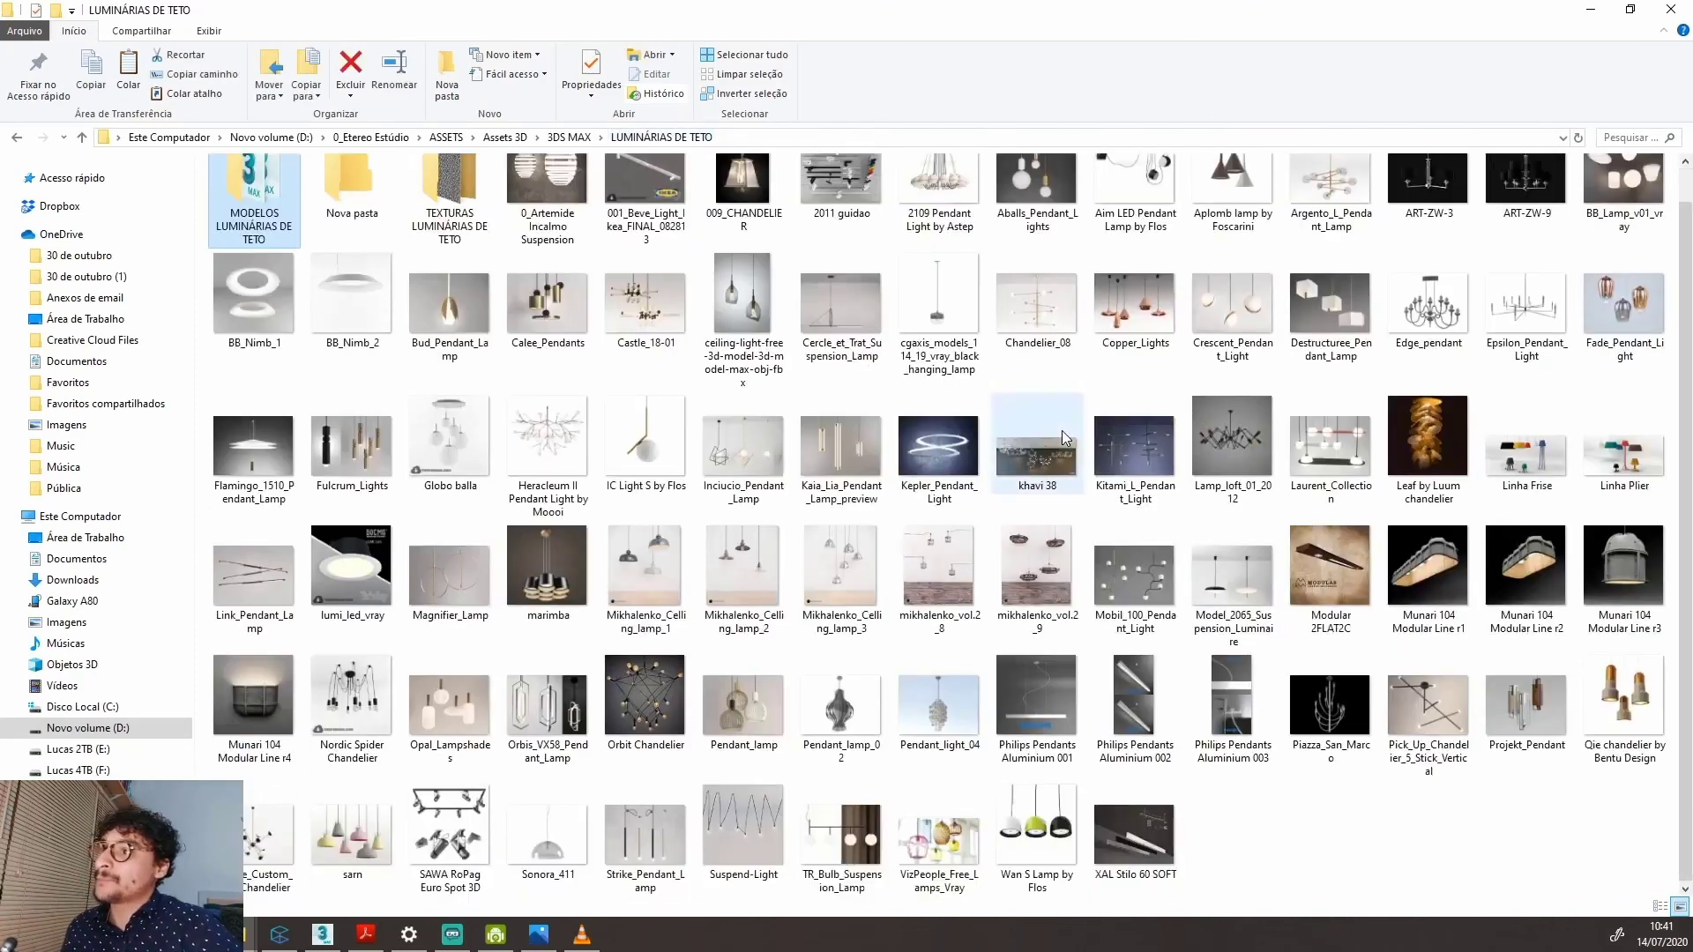
right_click(1305, 846)
click(1164, 699)
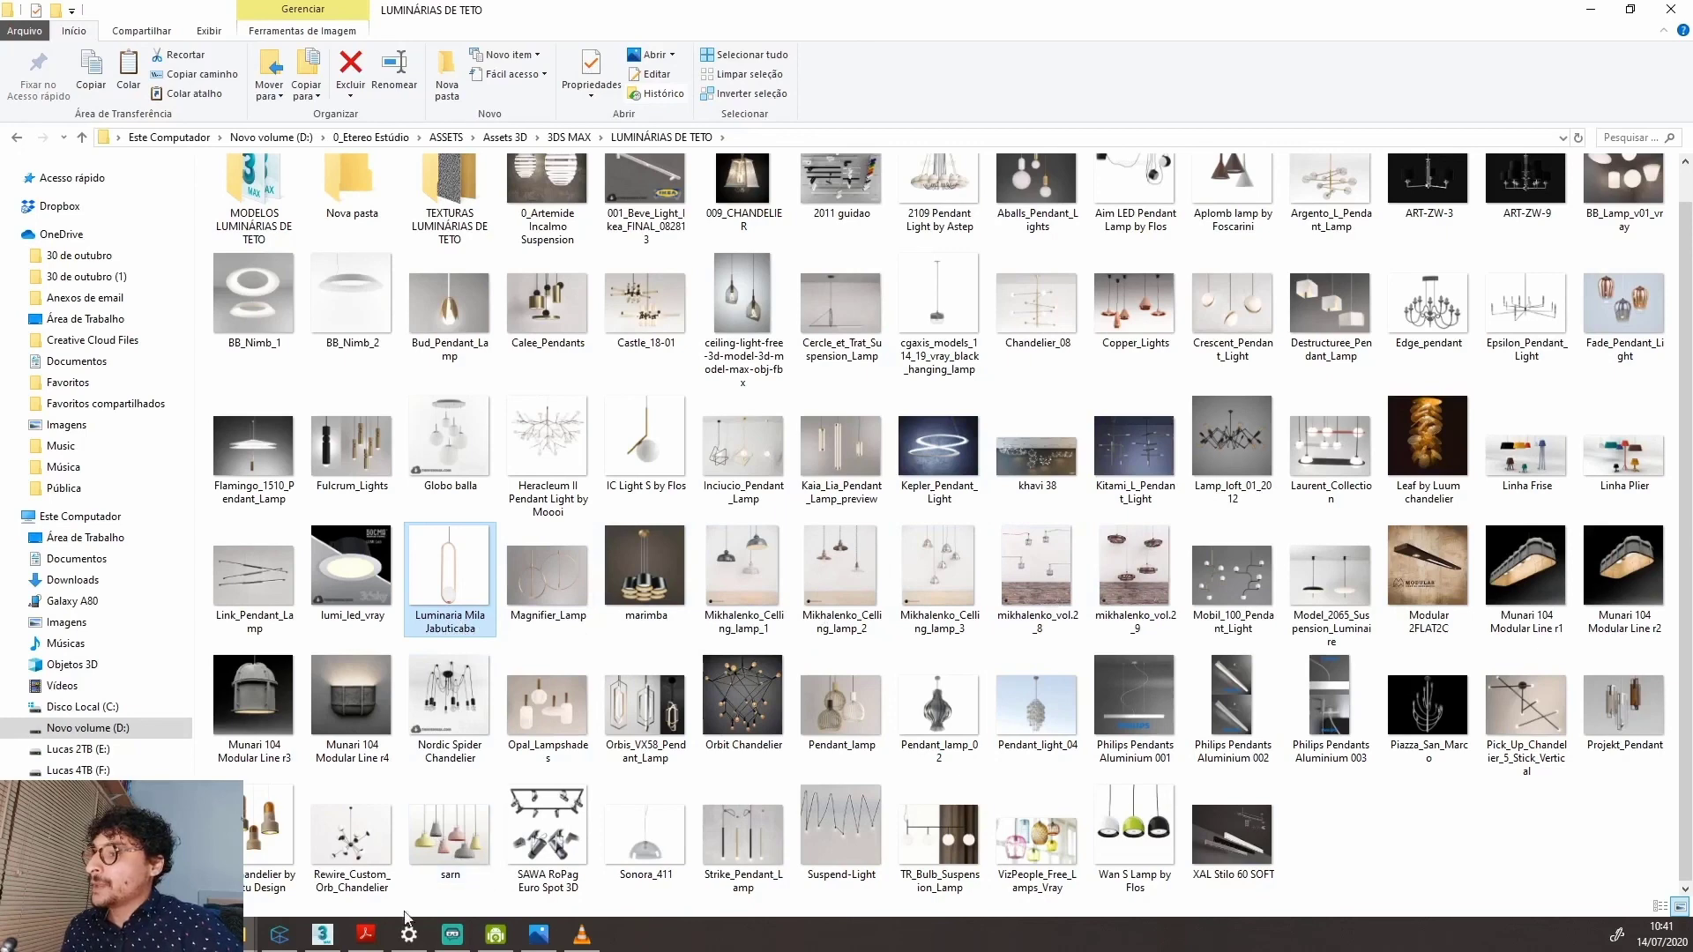
Switch to Connecter, open the MODELOS LUMINÁRIAS DE TETO folder and find the Luminária Mila Jabuticaba asset.
click(279, 934)
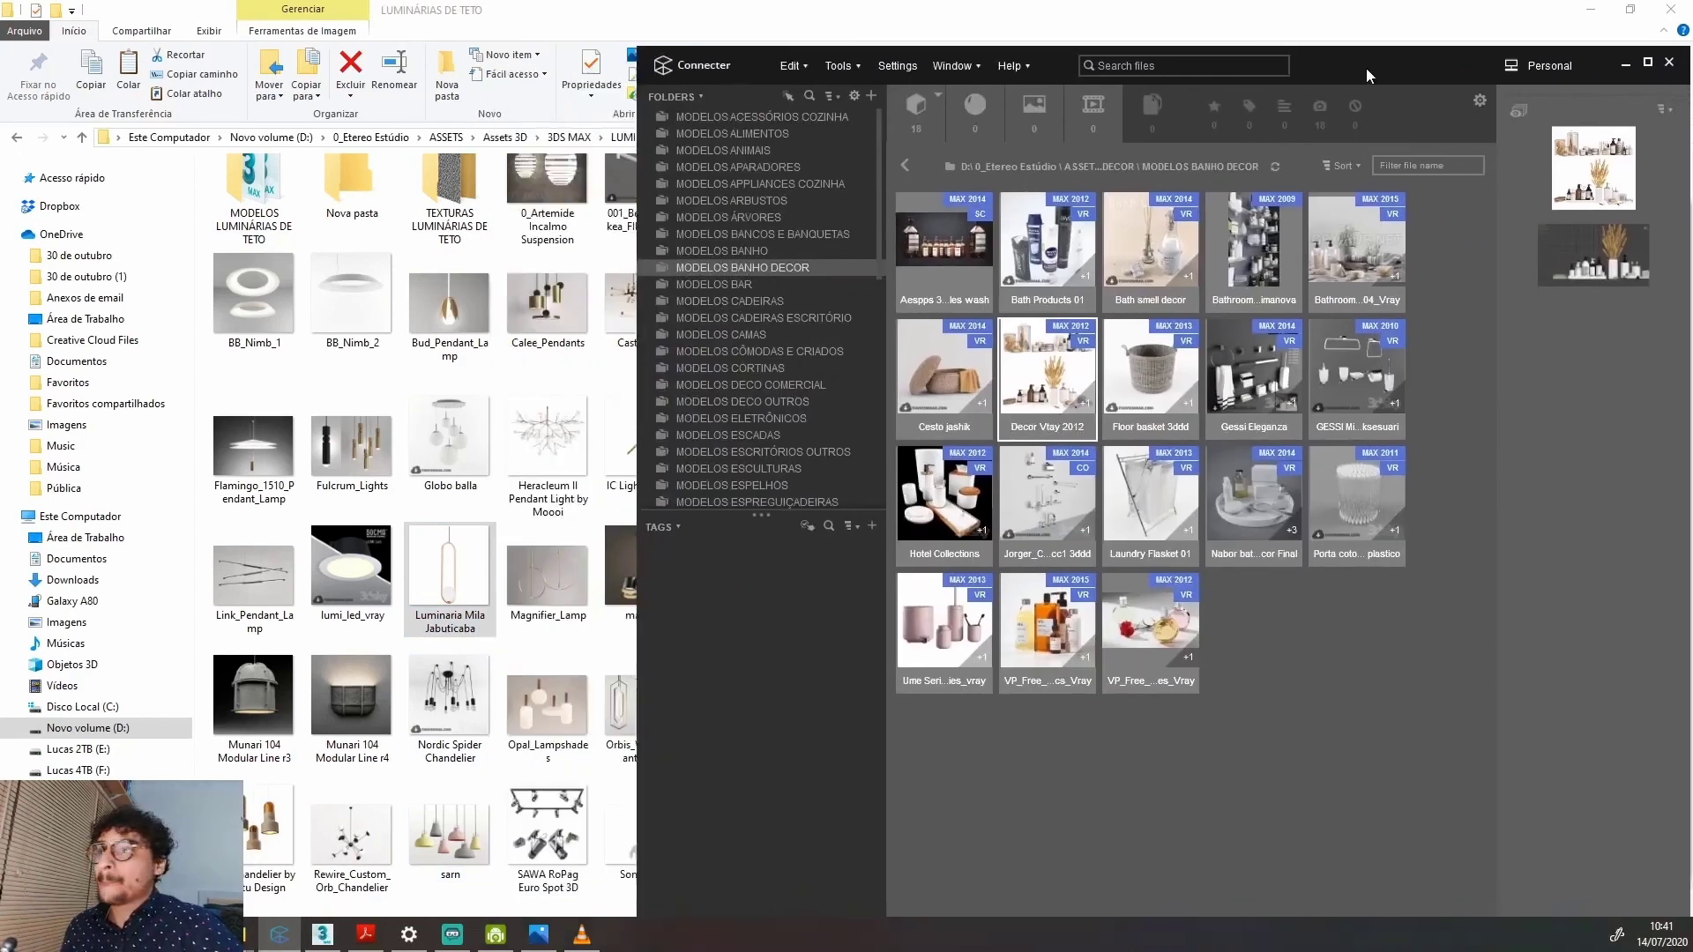
scroll(718, 256, down, 7)
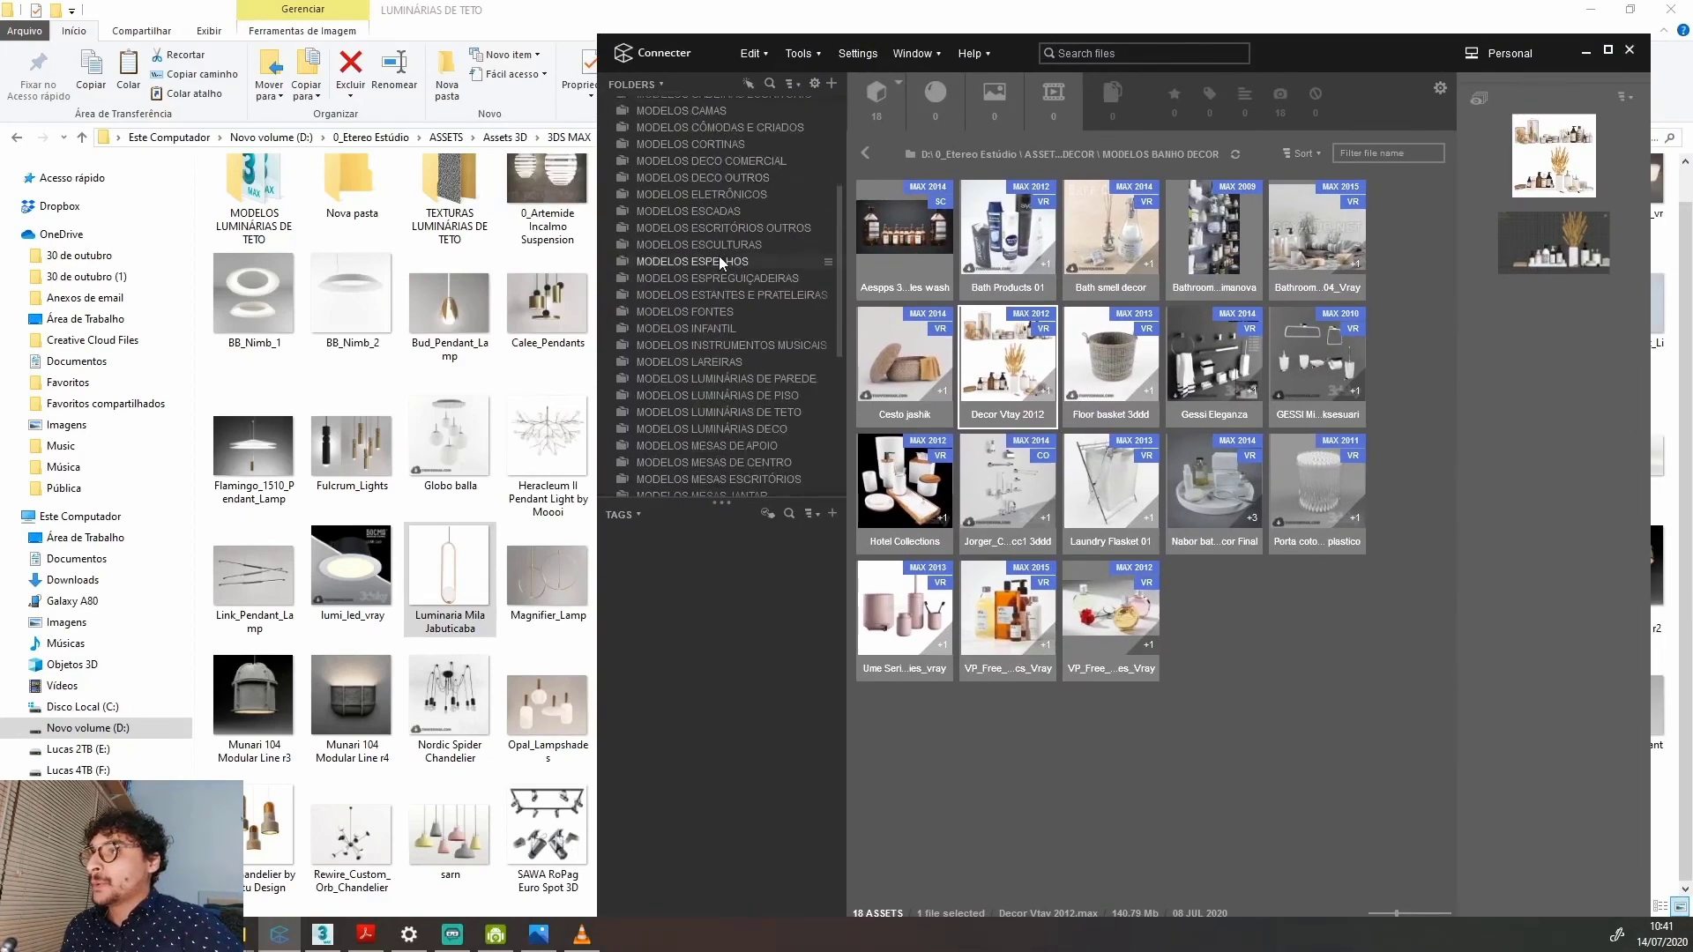
click(768, 287)
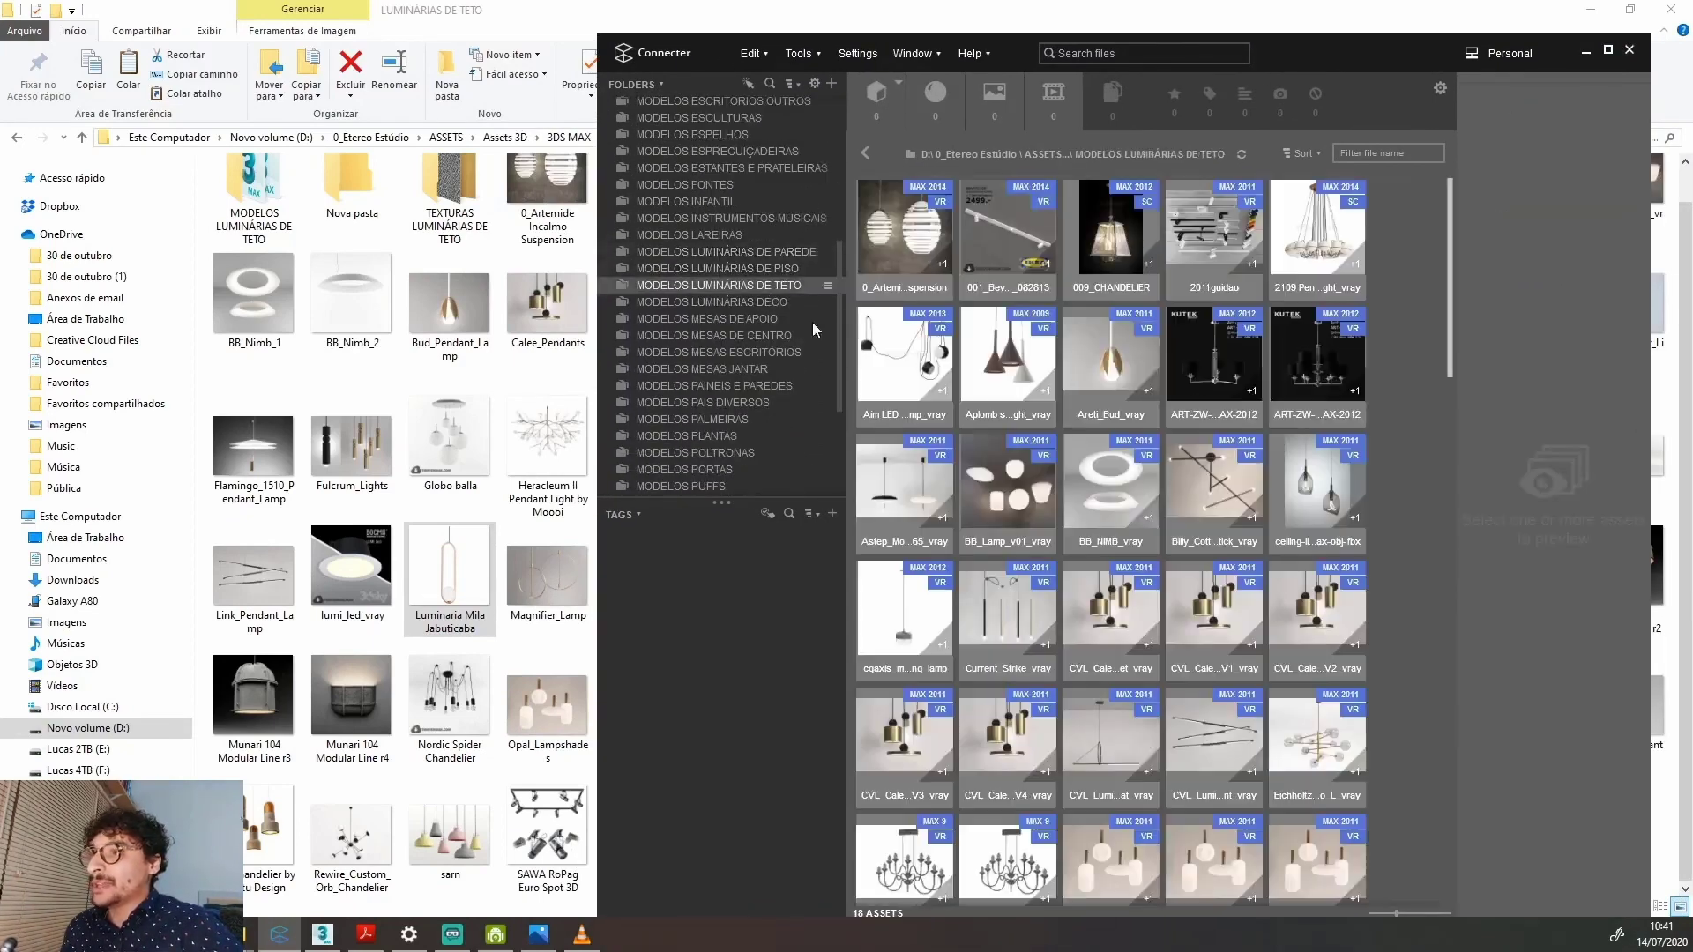
scroll(1246, 380, down, 2)
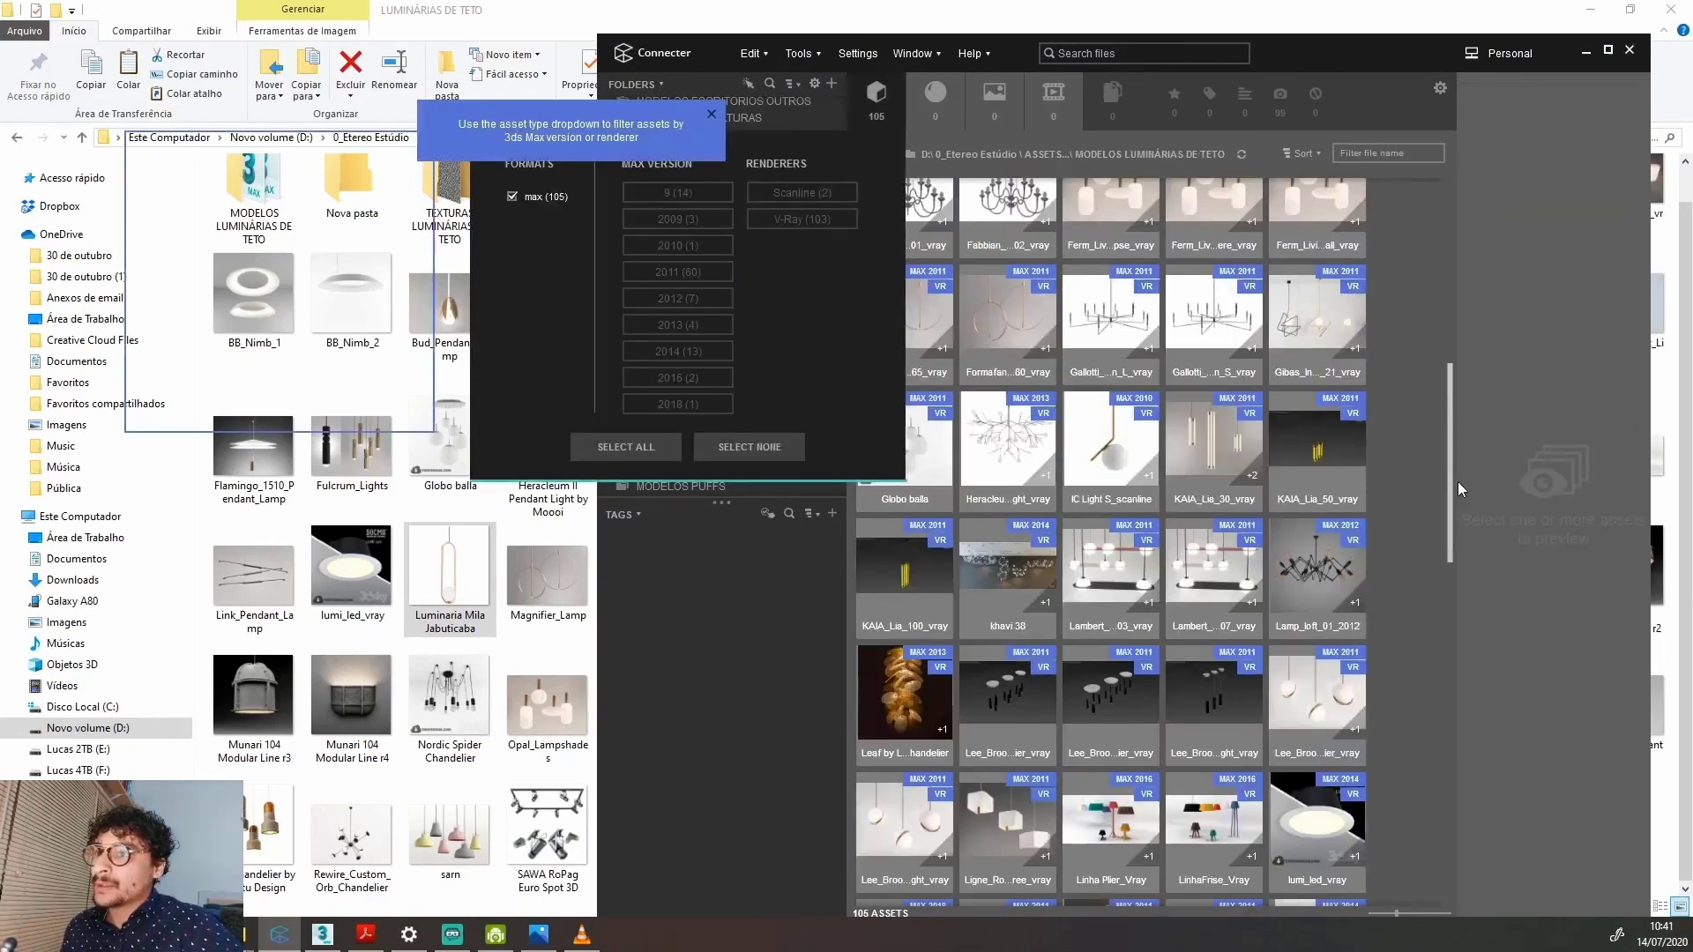
click(1411, 479)
scroll(1410, 480, down, 5)
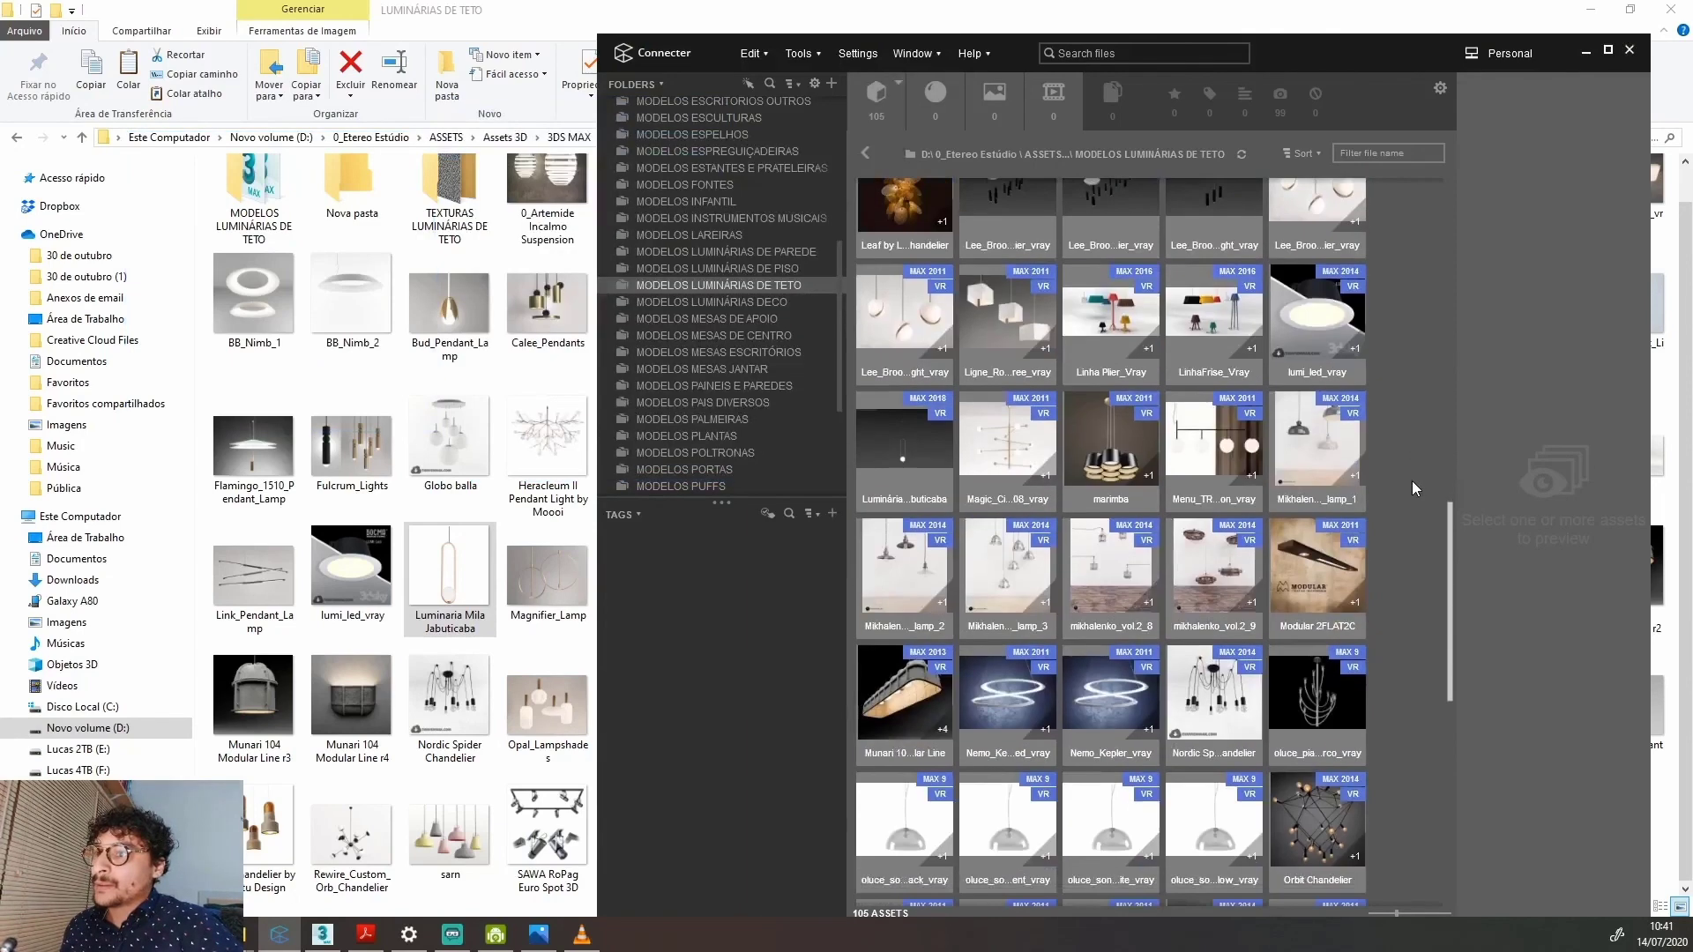
Assign the Luminaria Mila Jabuticaba image from File Explorer as the preview of the matching asset in Connecter.
mouse_move(920, 401)
mouse_down()
mouse_move(857, 439)
mouse_move(965, 468)
mouse_move(933, 390)
mouse_up()
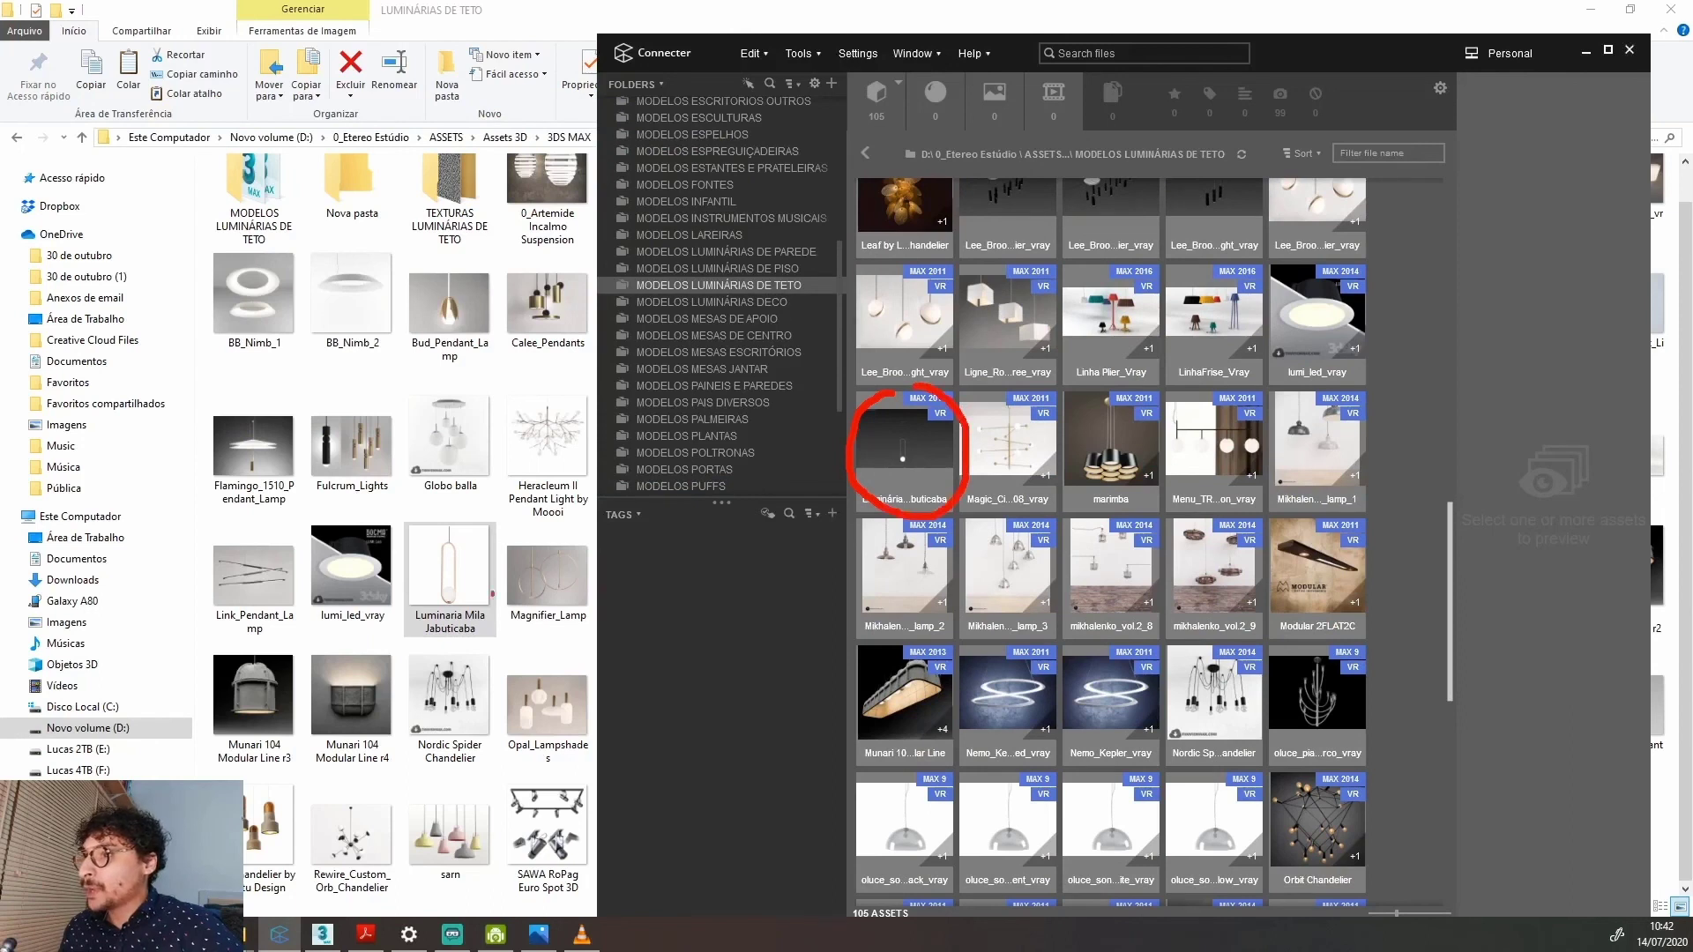
mouse_move(454, 578)
mouse_down()
mouse_move(667, 481)
mouse_move(882, 499)
mouse_up()
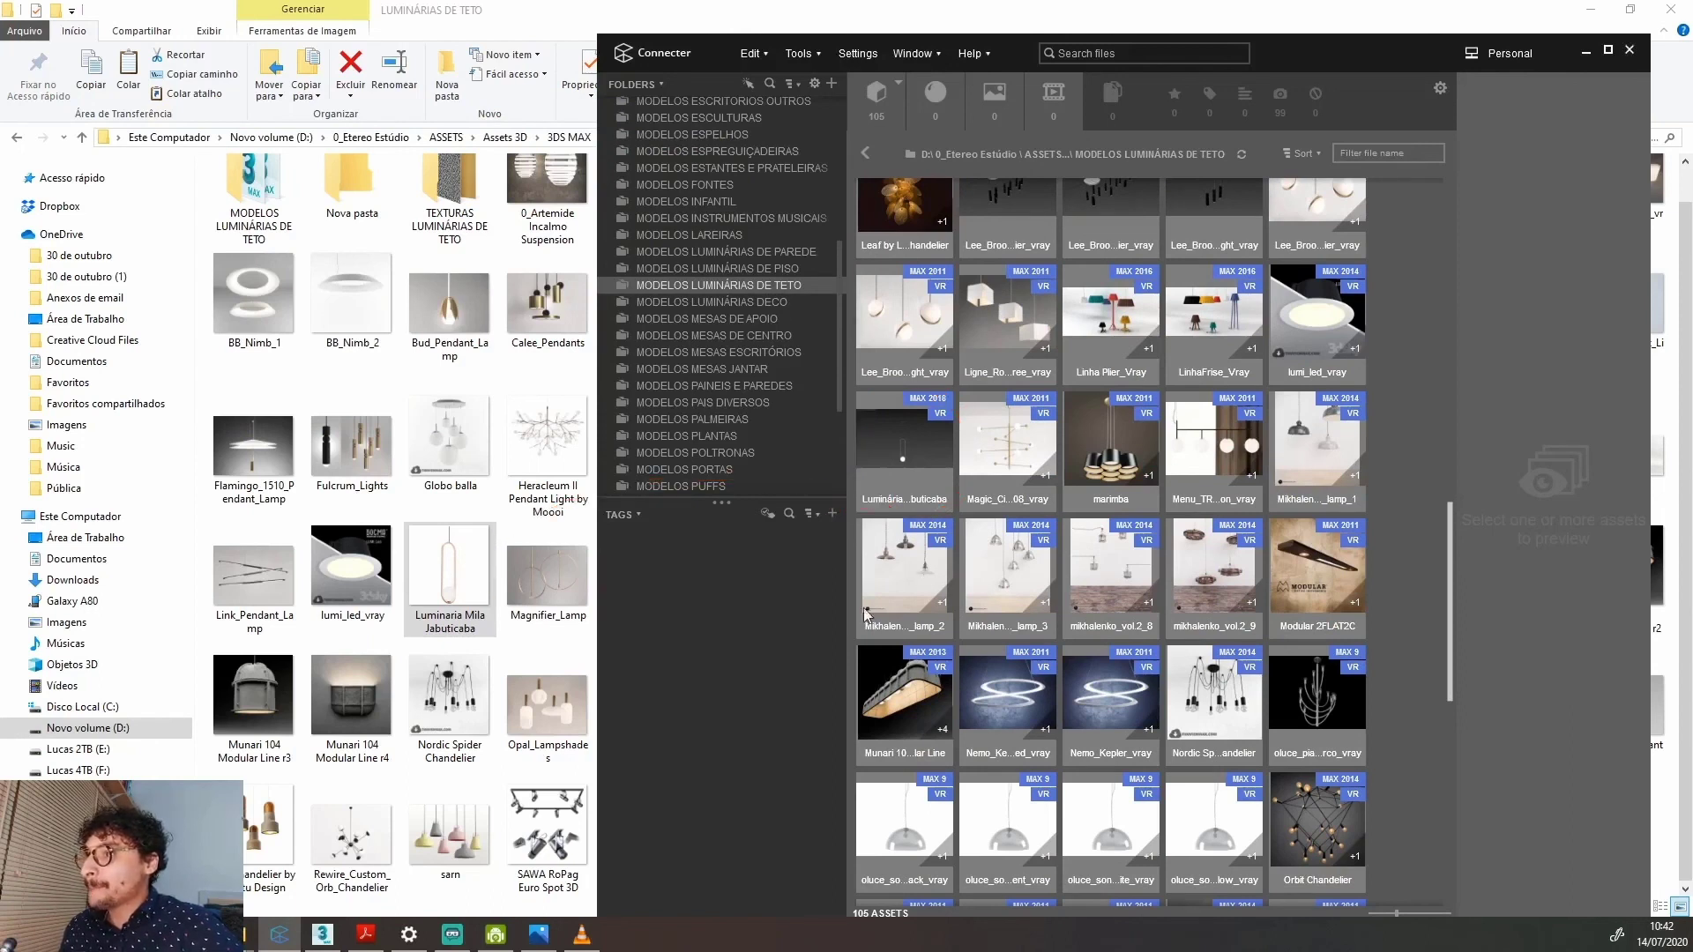
drag(445, 580, 898, 460)
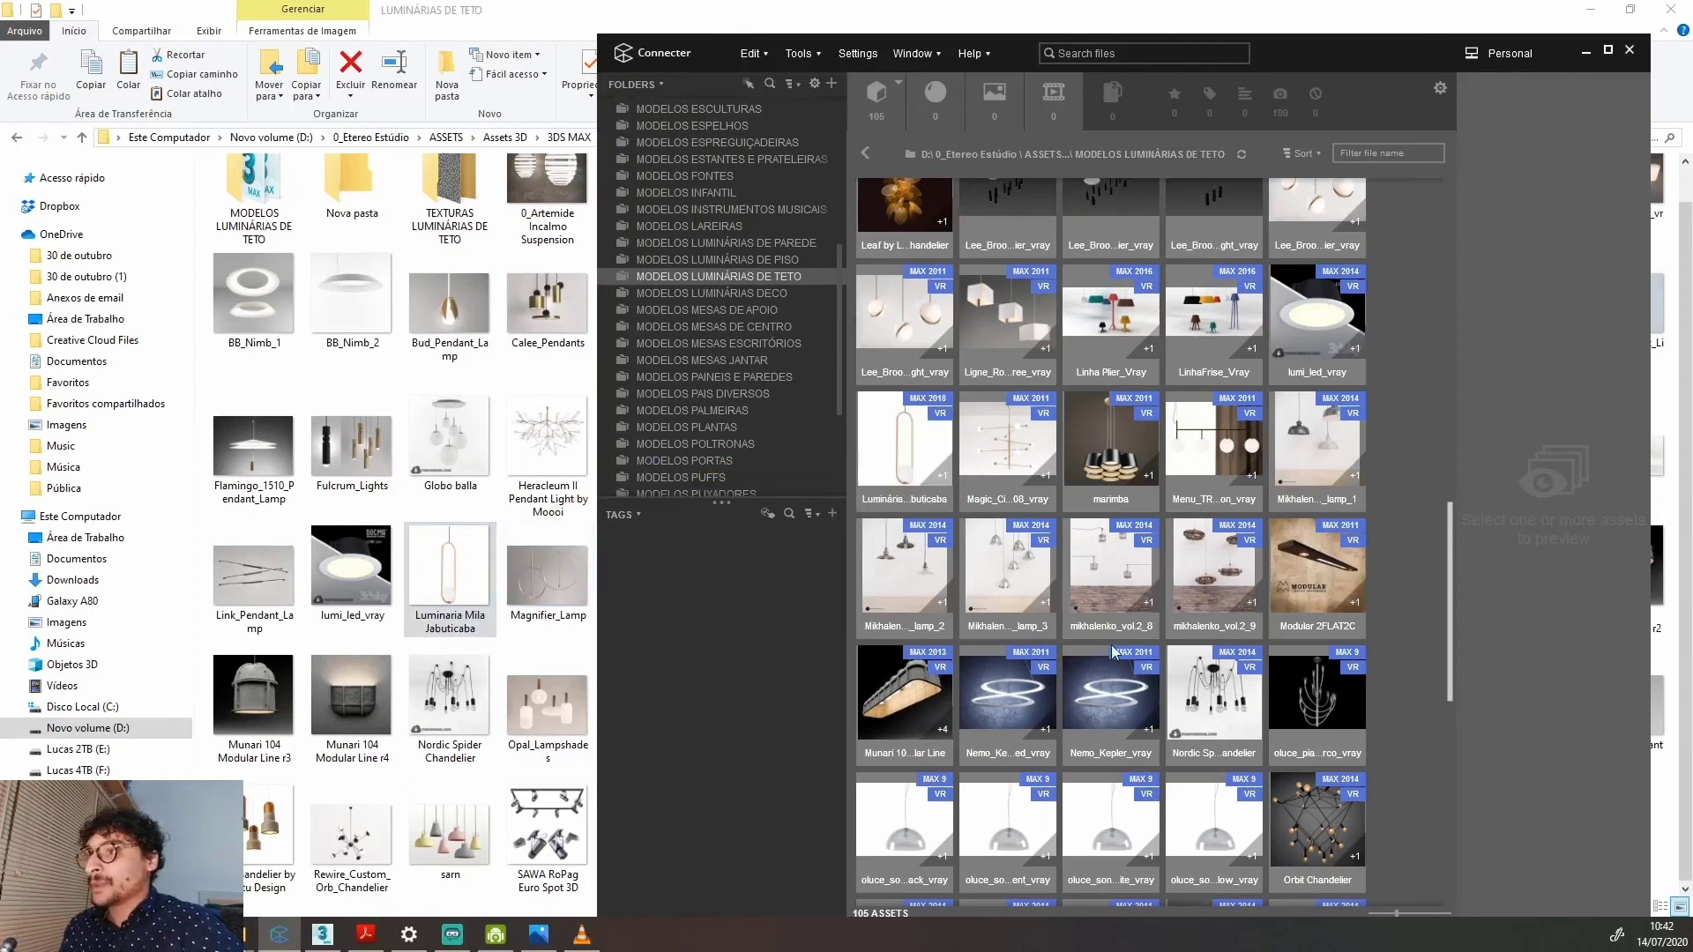